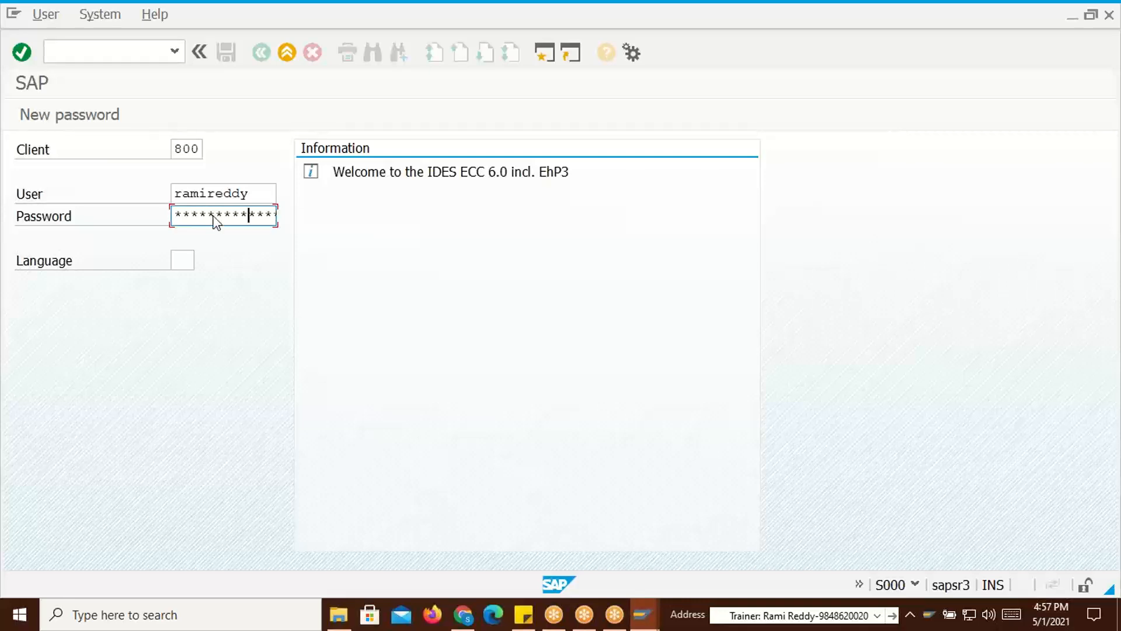
# Log on to client 800 with the entered credentials and start transaction MM01
pyautogui.press('Return')
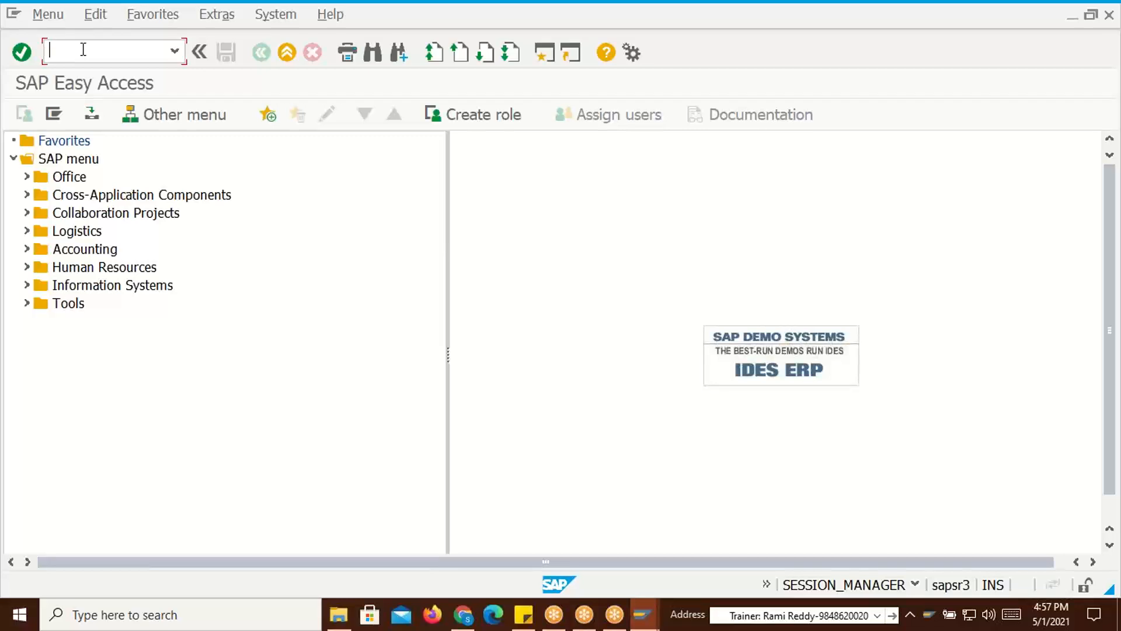
pyautogui.write('MM01')
pyautogui.press('Return')
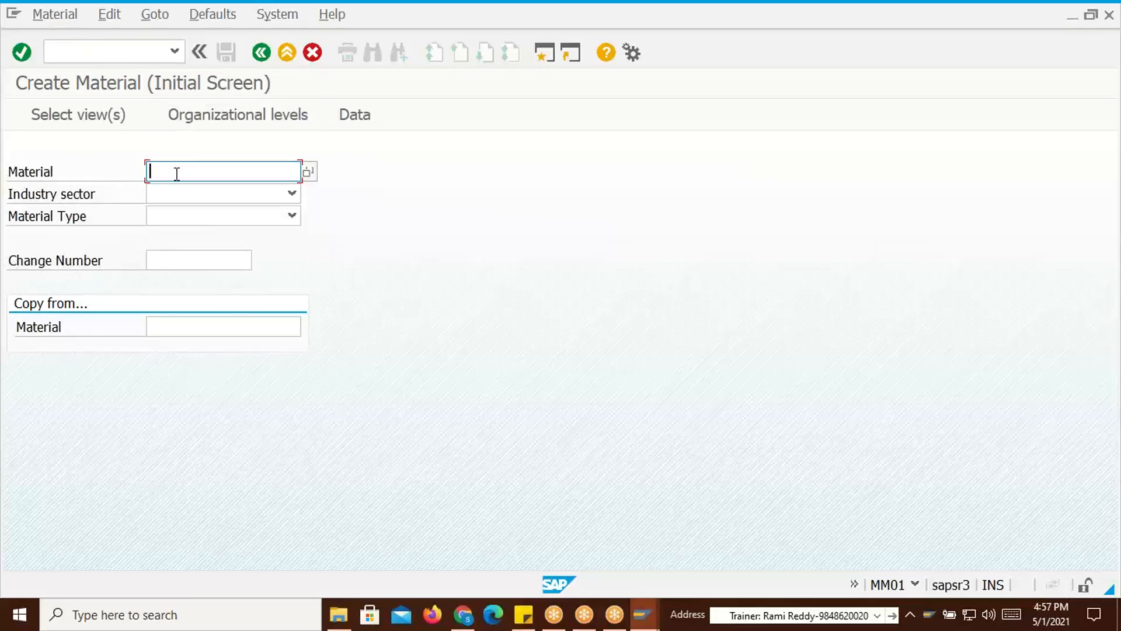
# Enter material DSM1001 with industry sector Food and Related Products and material type FERT Finished product, and continue to the view selection
pyautogui.write('DSM1001')
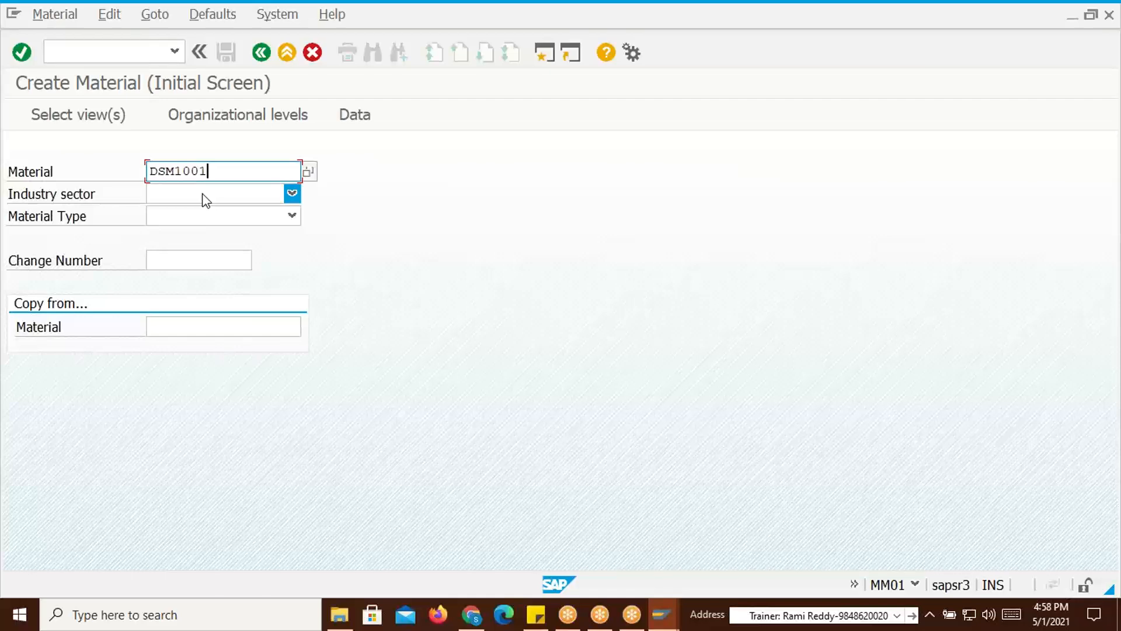
pyautogui.click(223, 194)
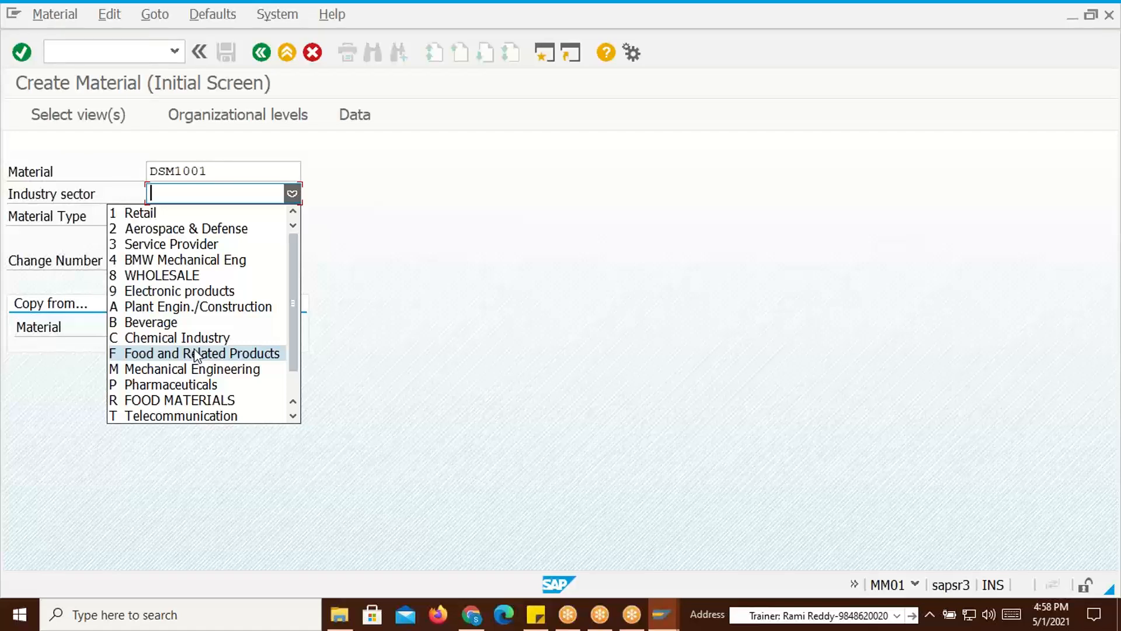
pyautogui.click(195, 353)
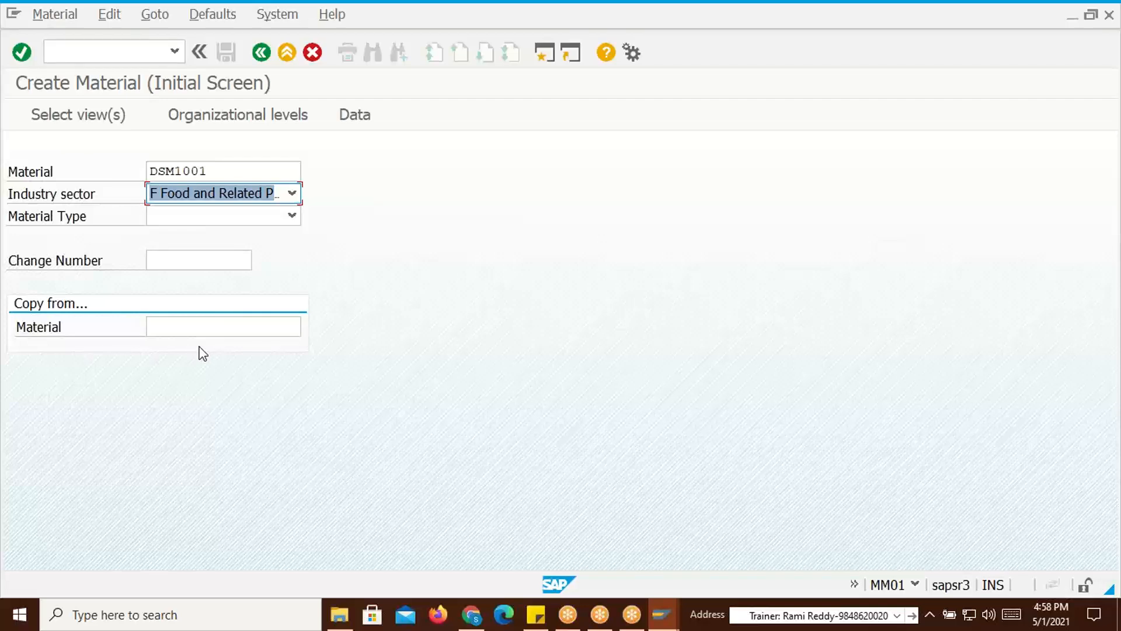
pyautogui.press('Return')
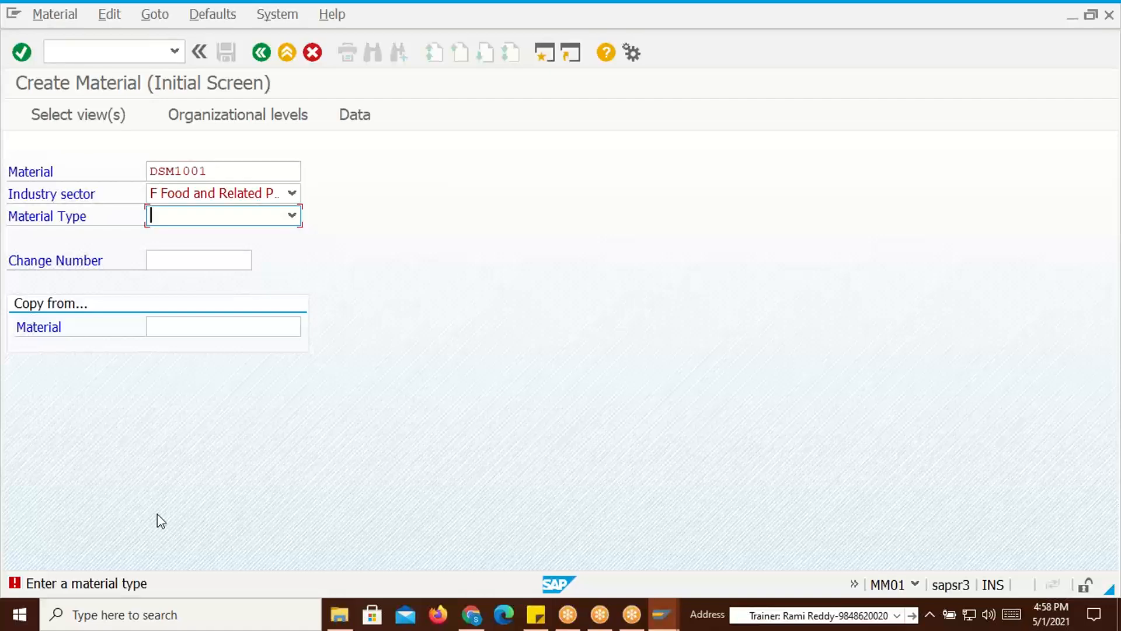
pyautogui.click(292, 216)
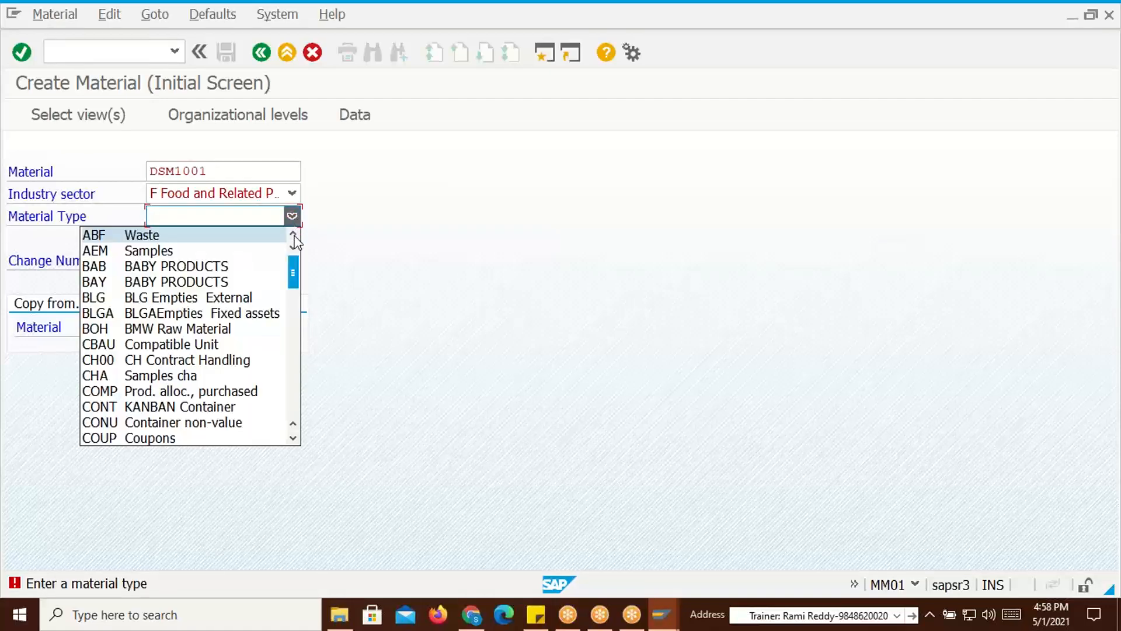
pyautogui.press('f')
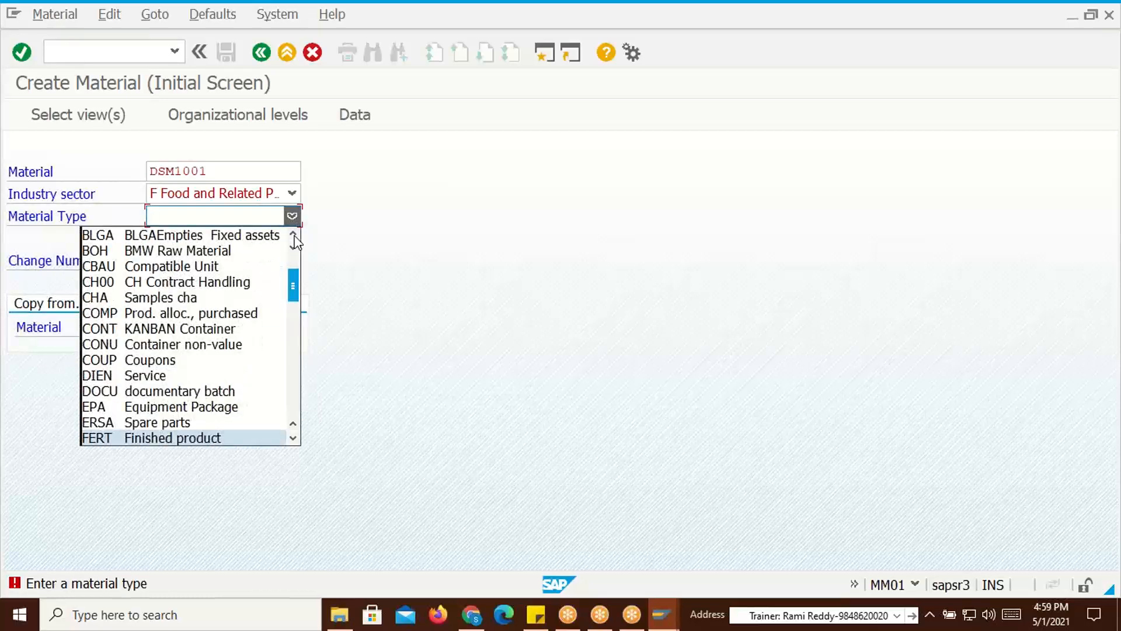
pyautogui.click(176, 436)
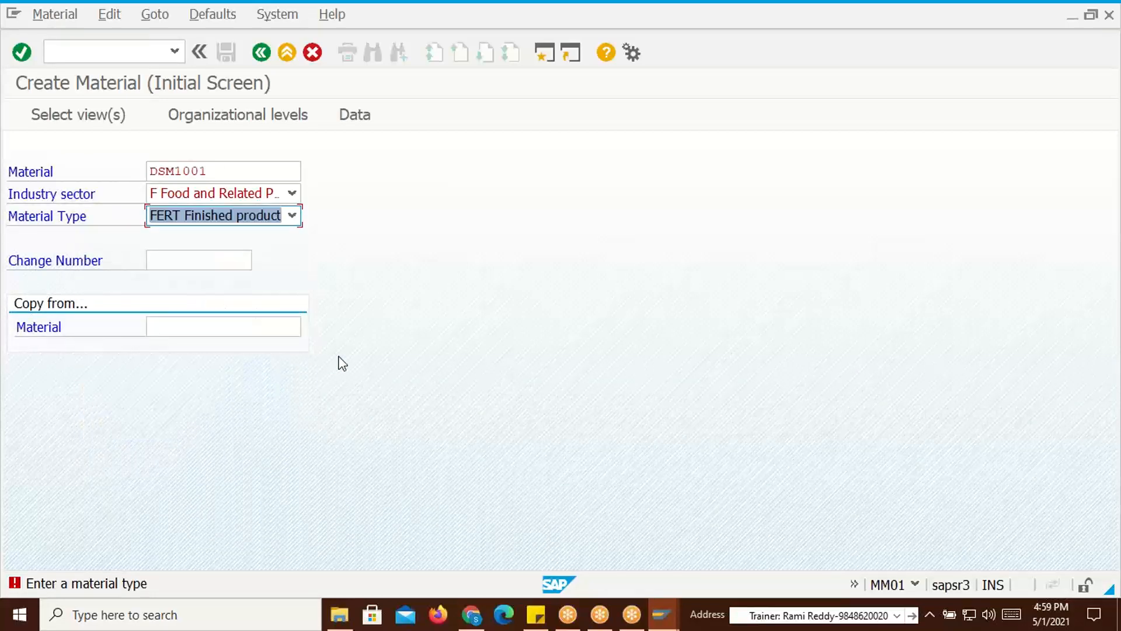
pyautogui.press('Return')
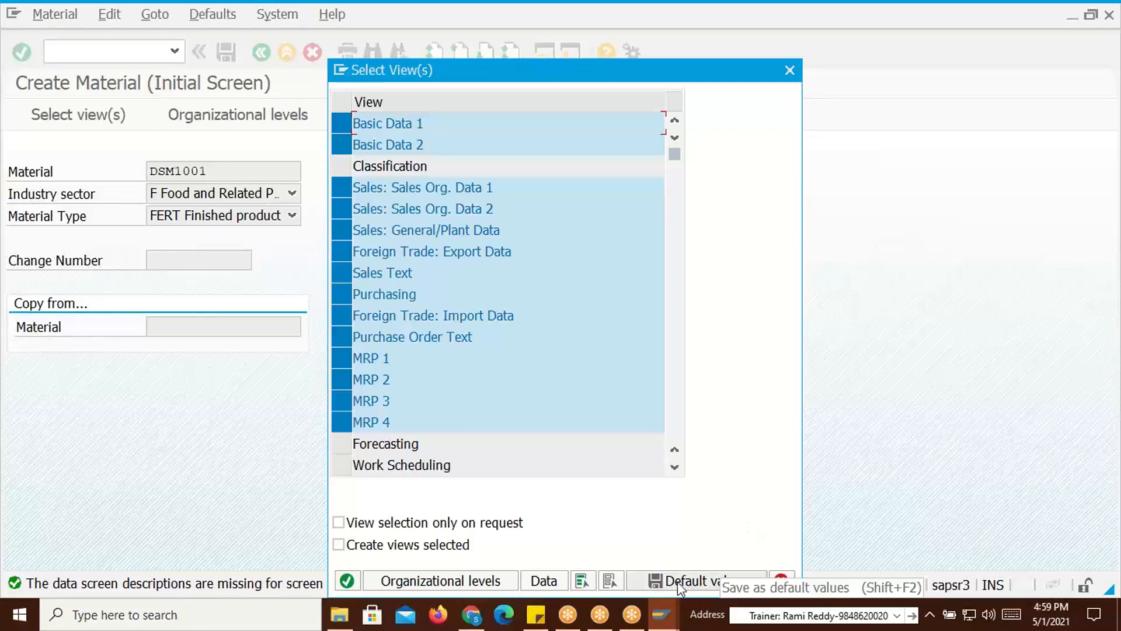
# Deselect all views for material DSM1001 and dismiss the view selection without continuing
pyautogui.click(610, 582)
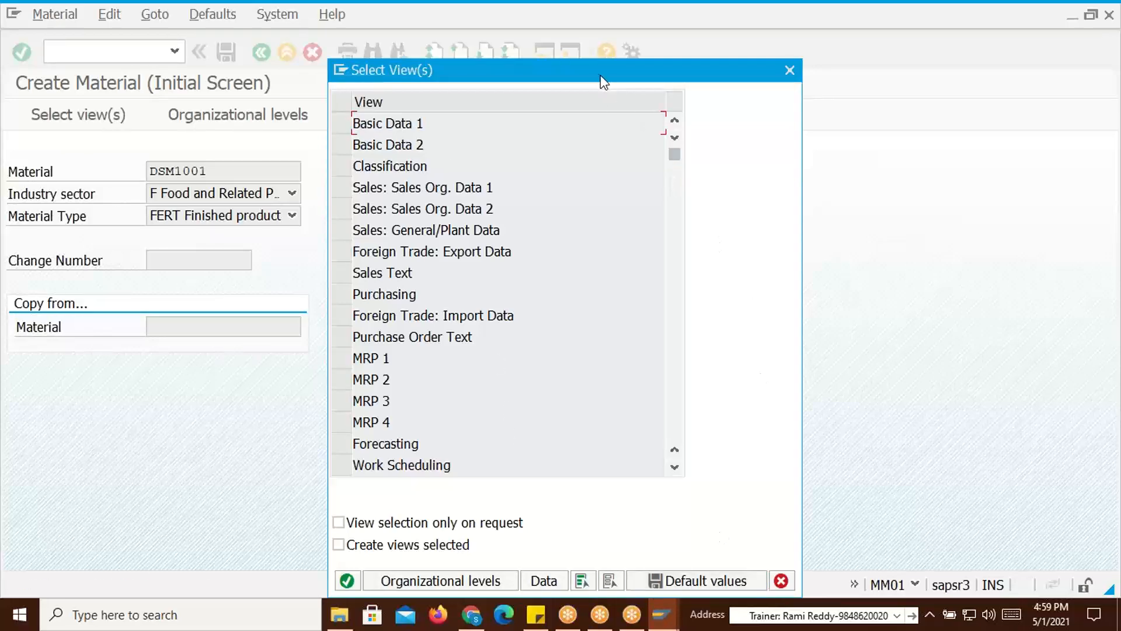
pyautogui.moveTo(600, 75); pyautogui.dragTo(474, 171)
pyautogui.click(683, 149)
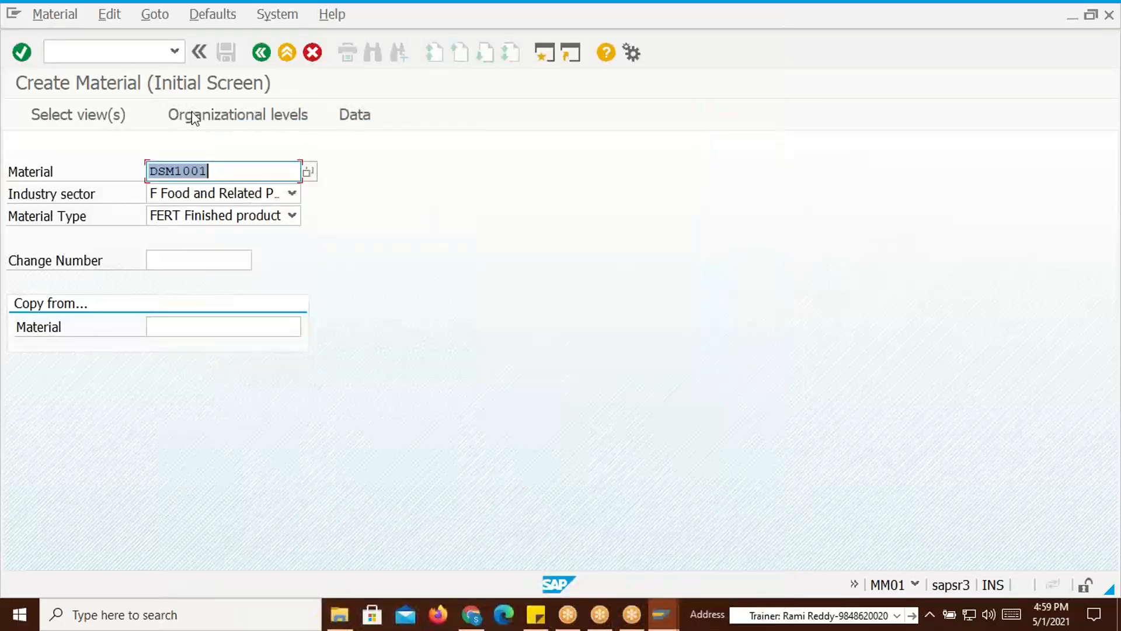
# Restart the material creation transaction with the command /nmm01
pyautogui.click(120, 51)
pyautogui.write('/nmm01')
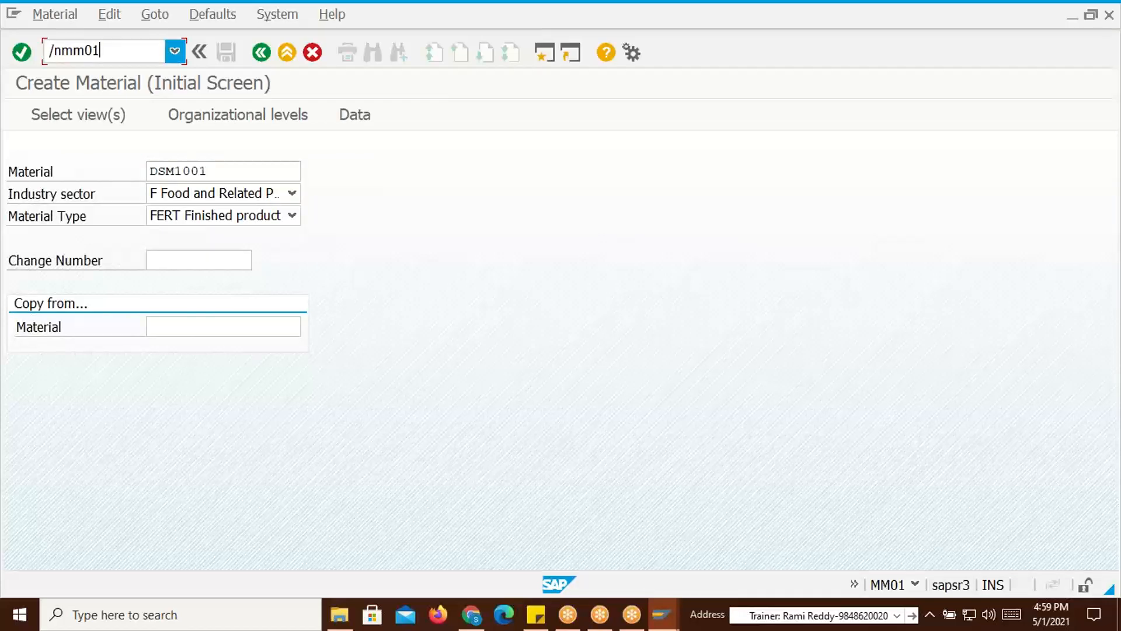
pyautogui.press('Return')
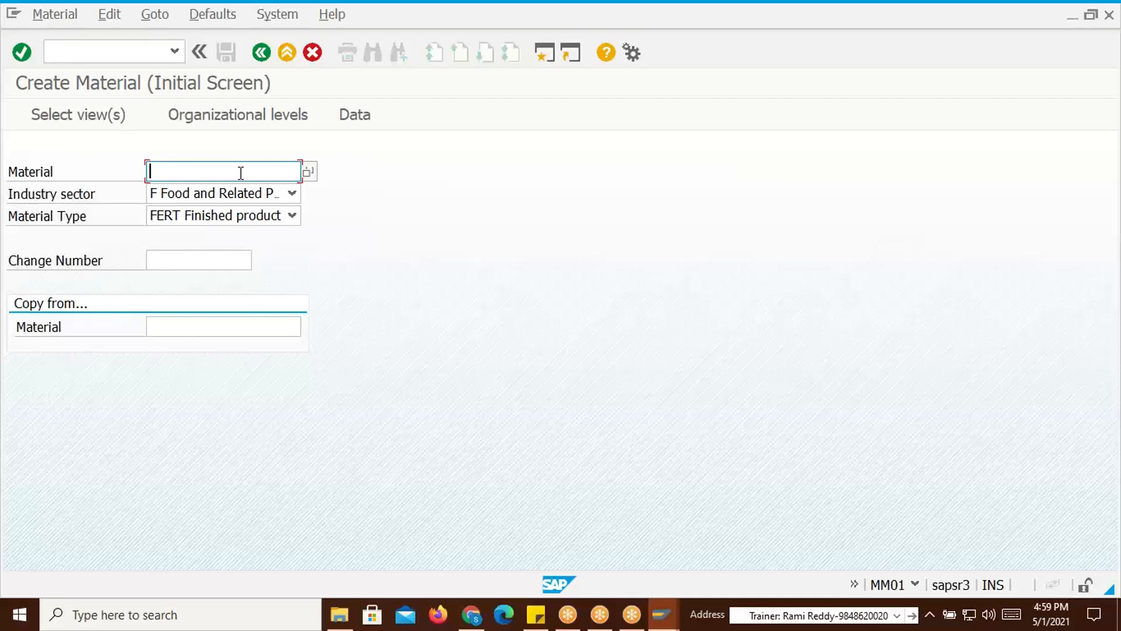
# Enter material DSM1122330 with industry sector Food and Related Products and material type FERT Finished product, and continue to the view selection
pyautogui.write('DSM')
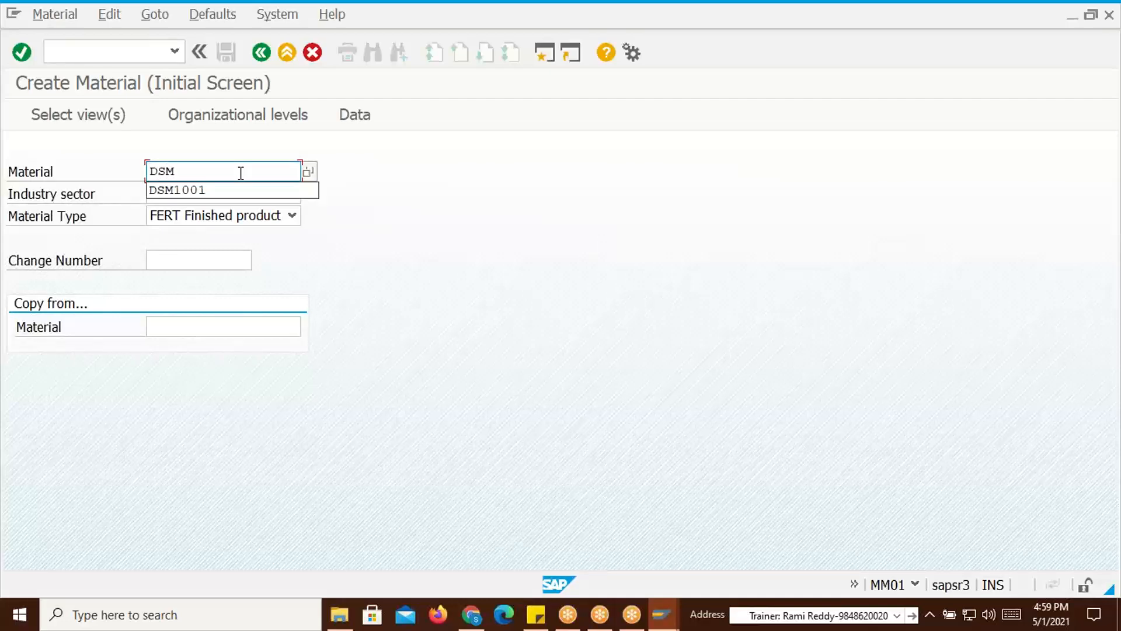
pyautogui.write('1122330')
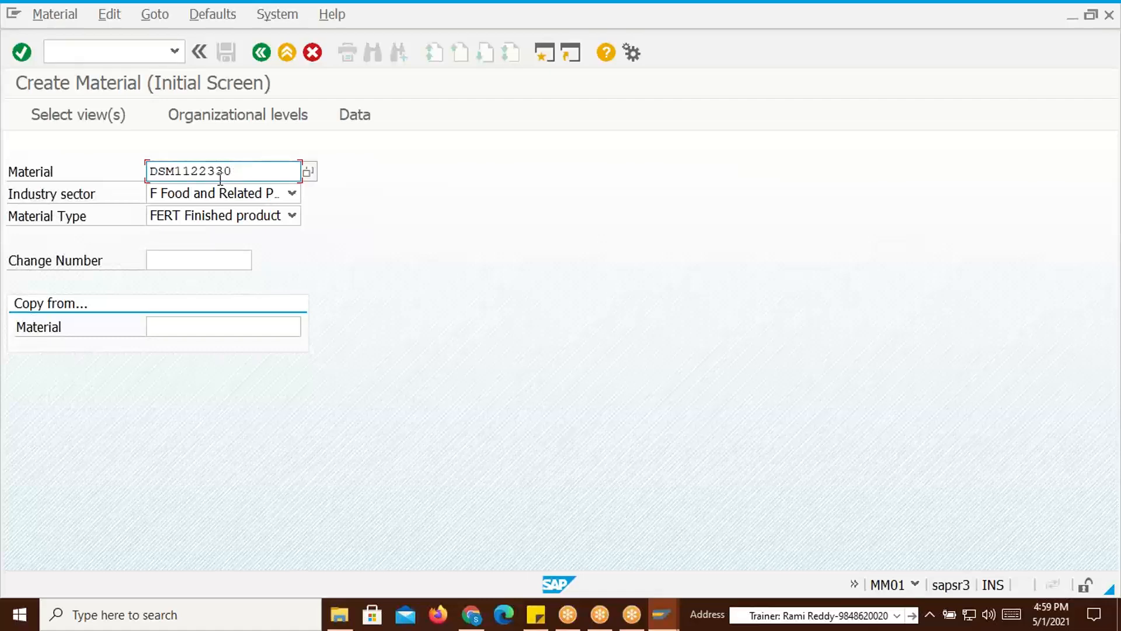
pyautogui.click(292, 194)
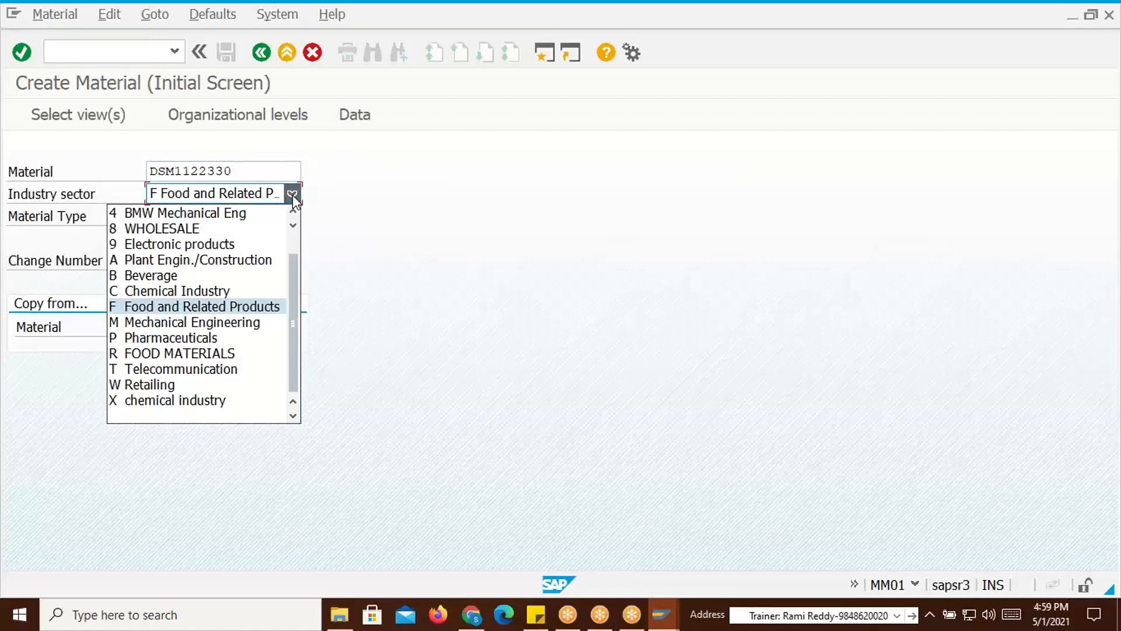
pyautogui.click(181, 309)
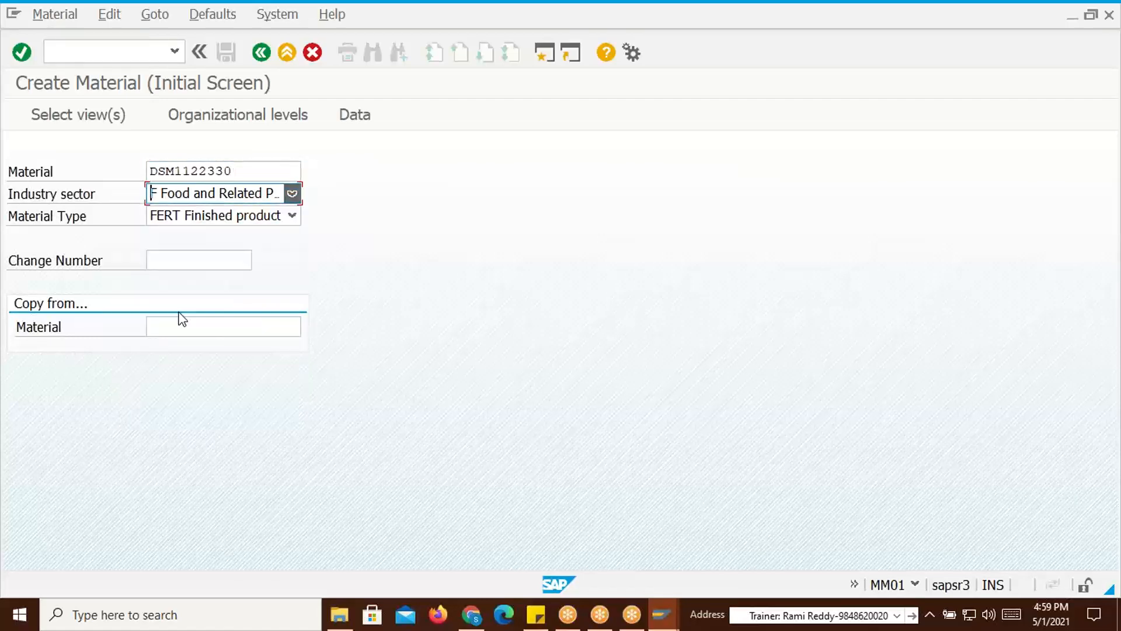
pyautogui.click(292, 215)
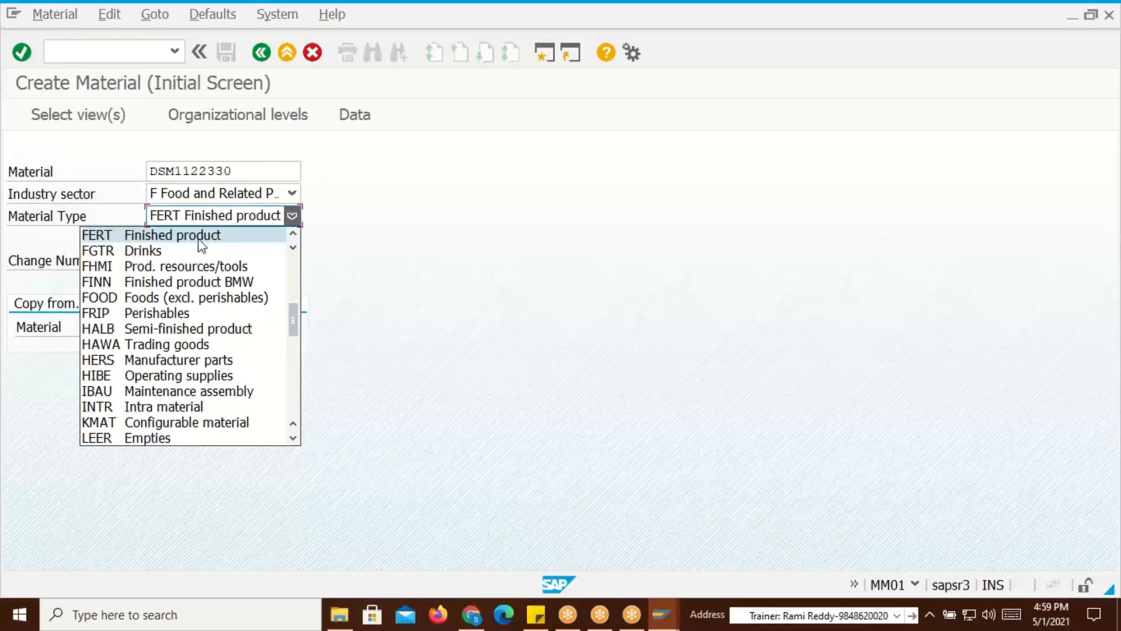
pyautogui.click(135, 236)
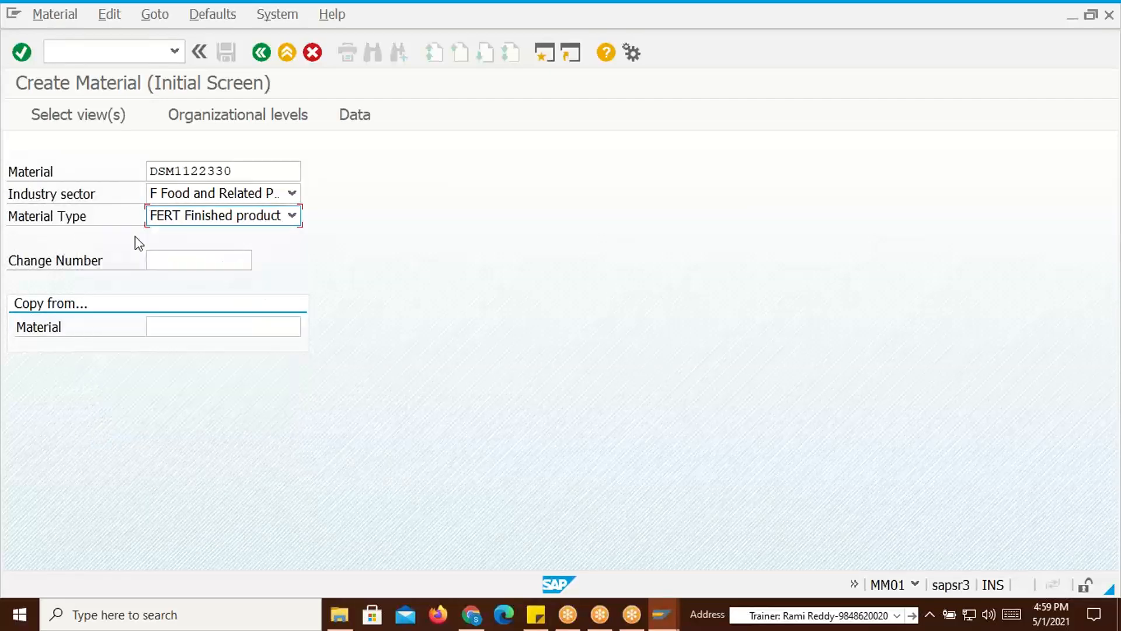
pyautogui.press('Return')
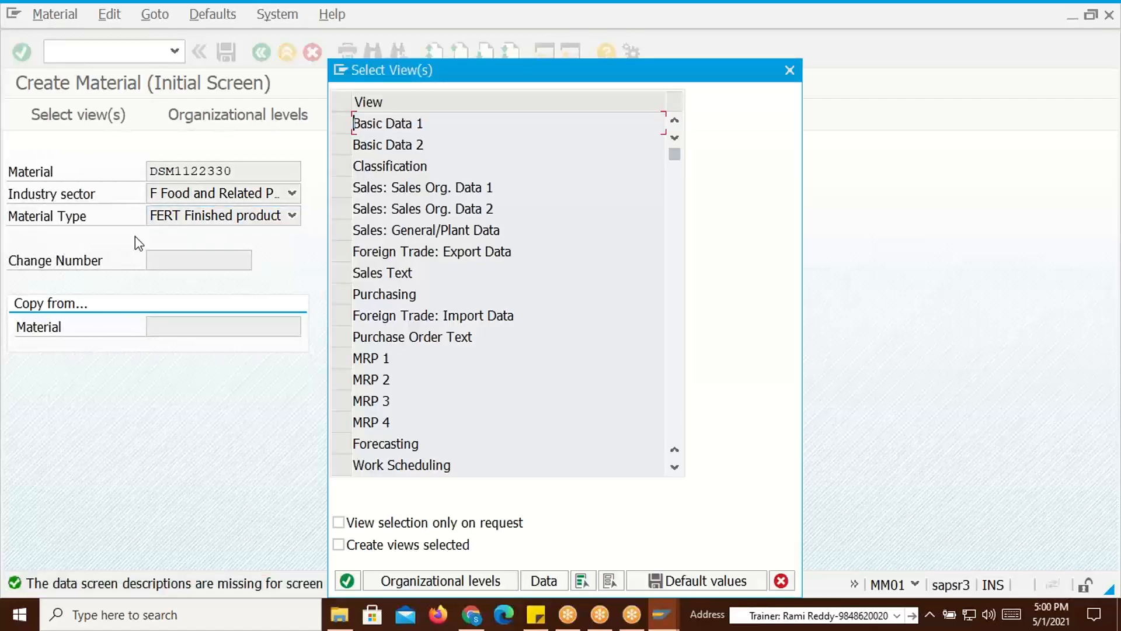
# Choose the Basic Data 1 view and enter the material description Vitamin D
pyautogui.click(343, 123)
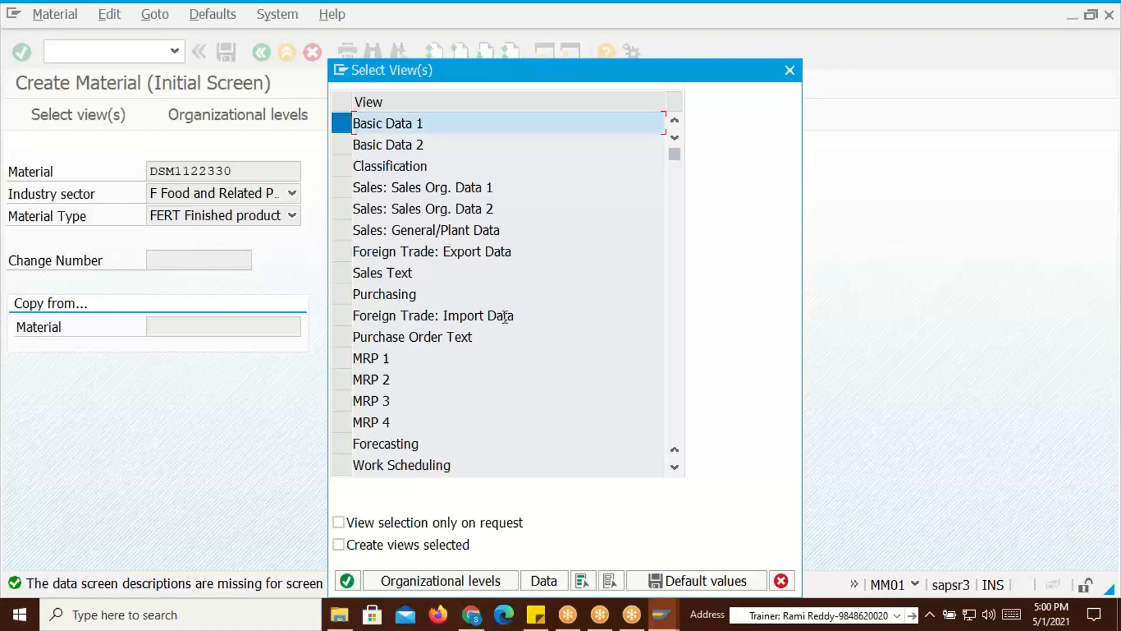
pyautogui.click(348, 580)
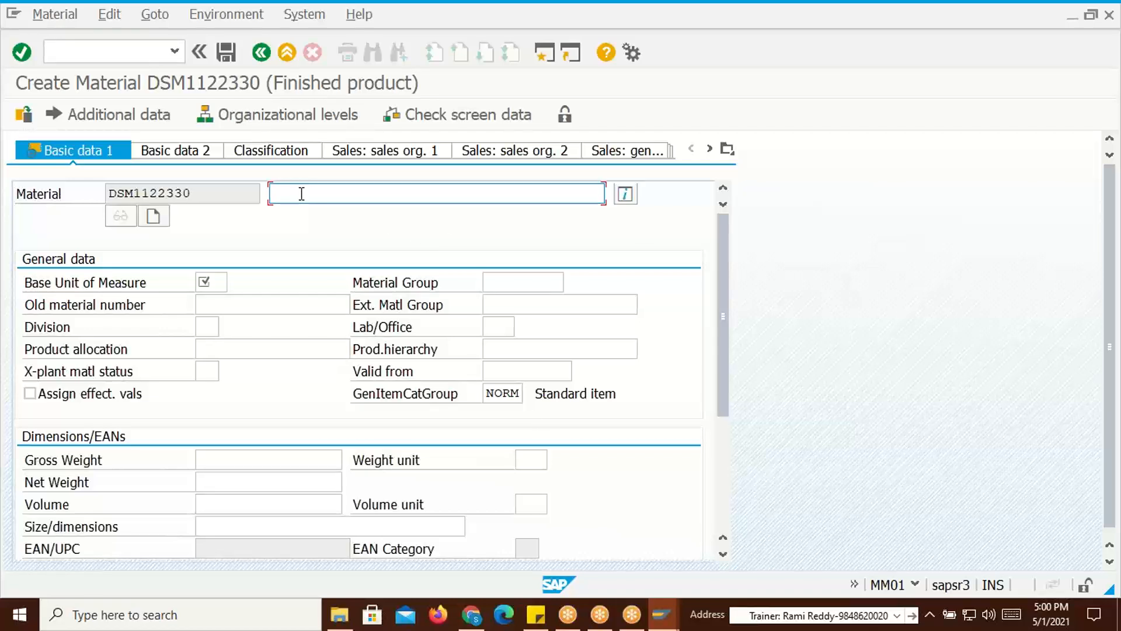
pyautogui.write('Vit')
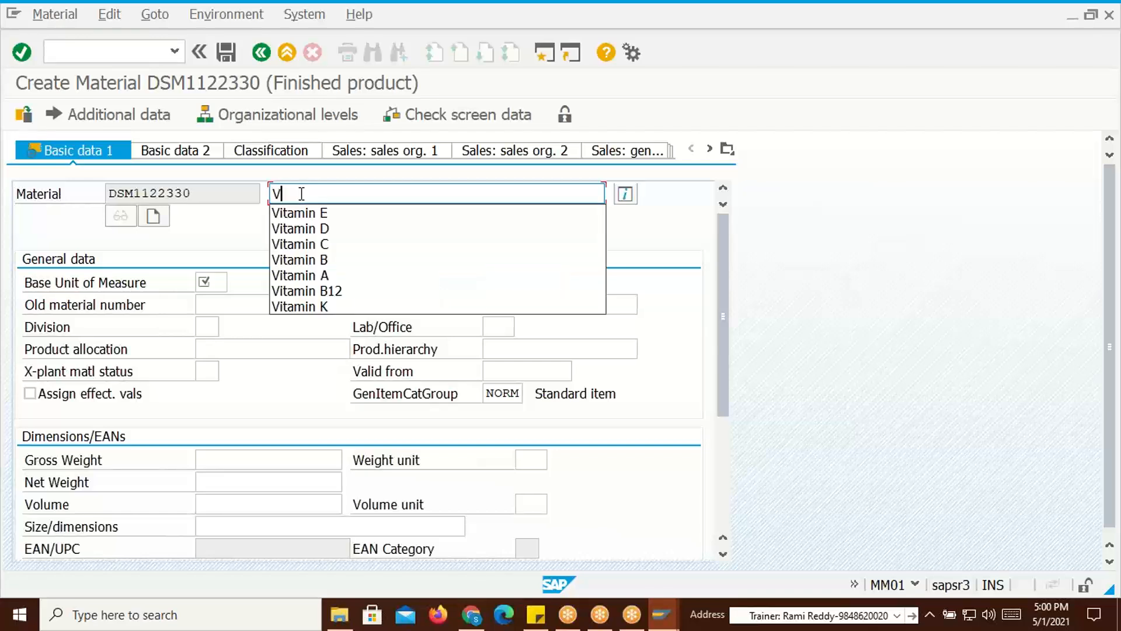
pyautogui.press('BackSpace')
pyautogui.write('tamin D')
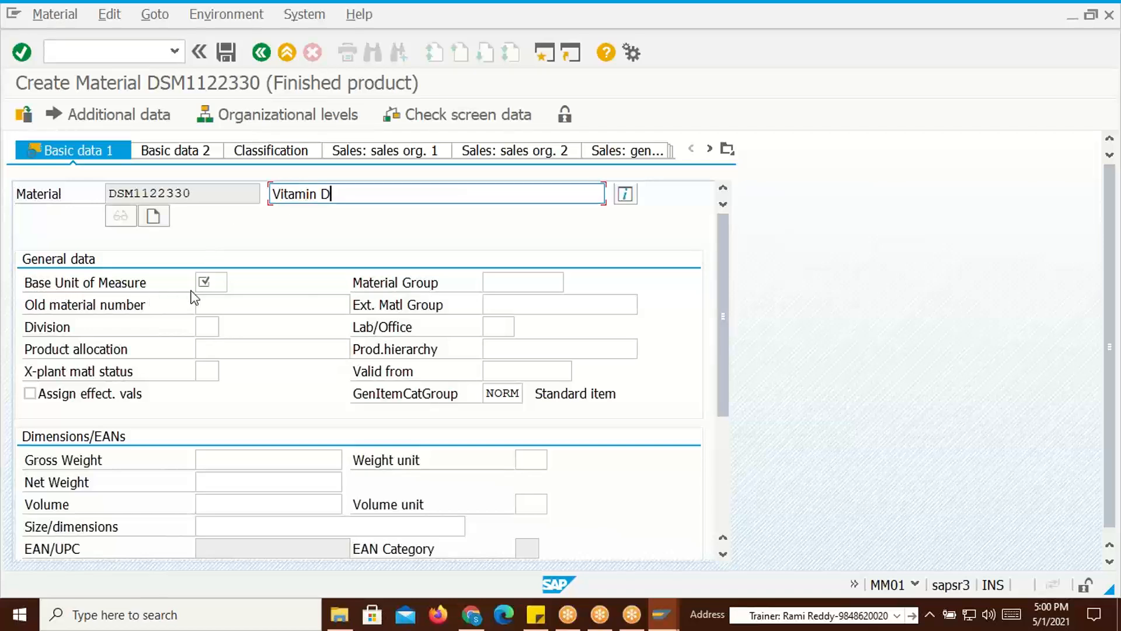
# Set the base unit of measure to PC and the material group to 0001, and save the material
pyautogui.click(209, 284)
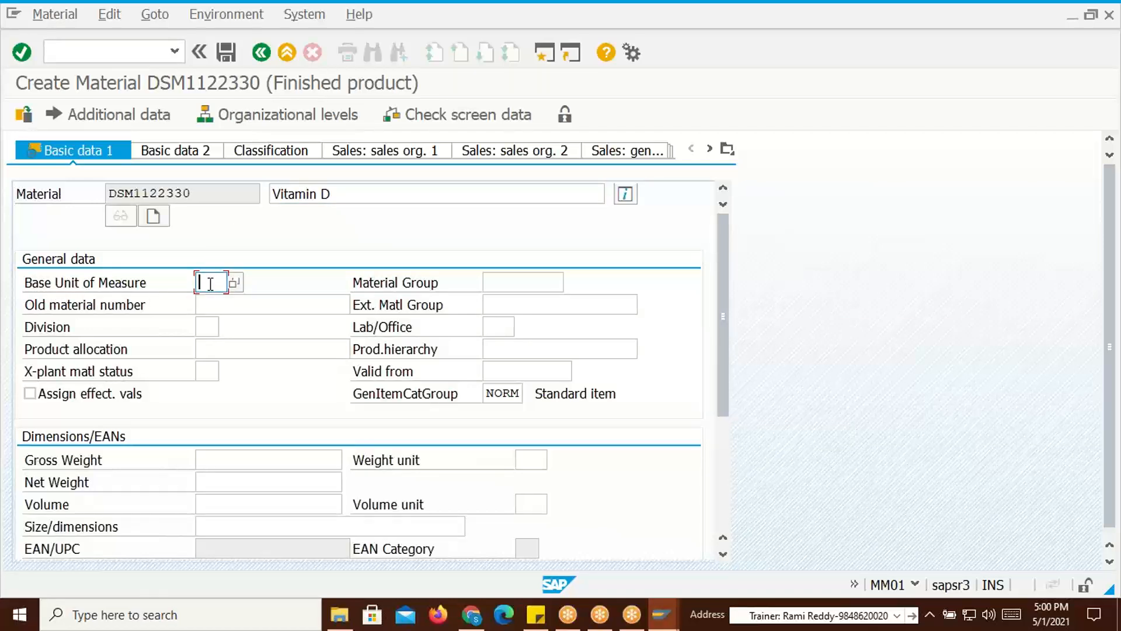
pyautogui.write('PC')
pyautogui.click(517, 284)
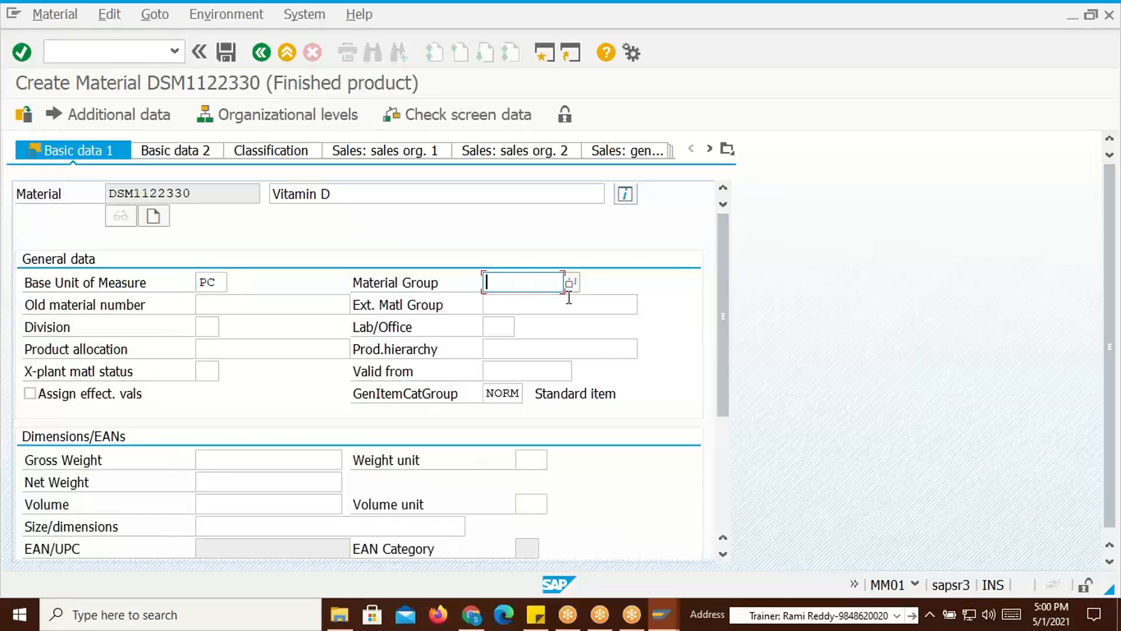
pyautogui.write('0')
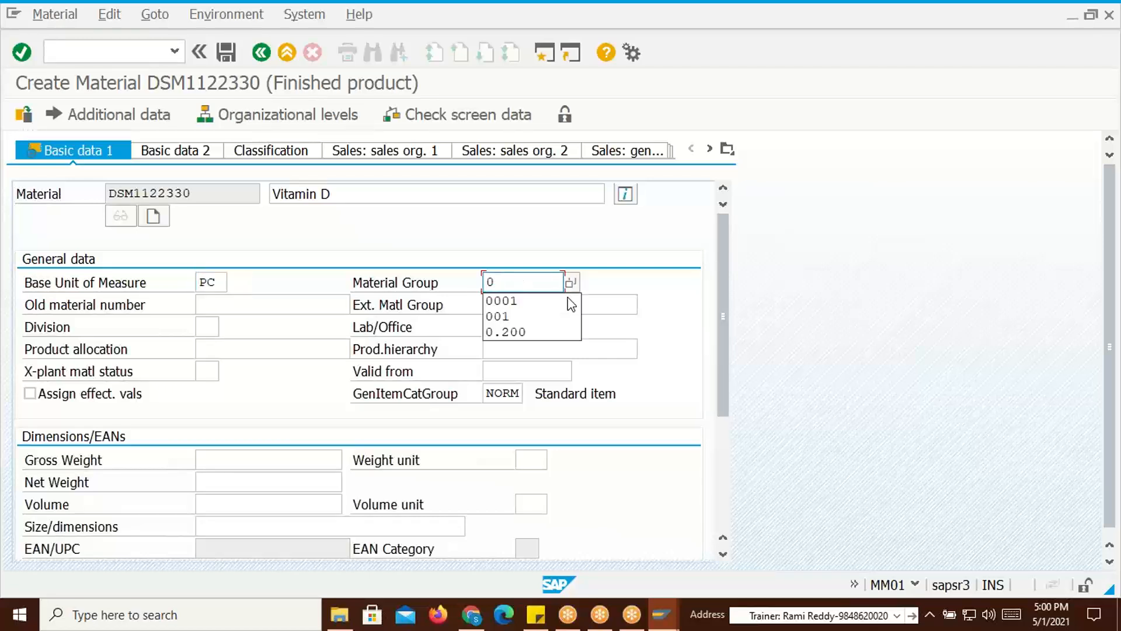
pyautogui.write('001')
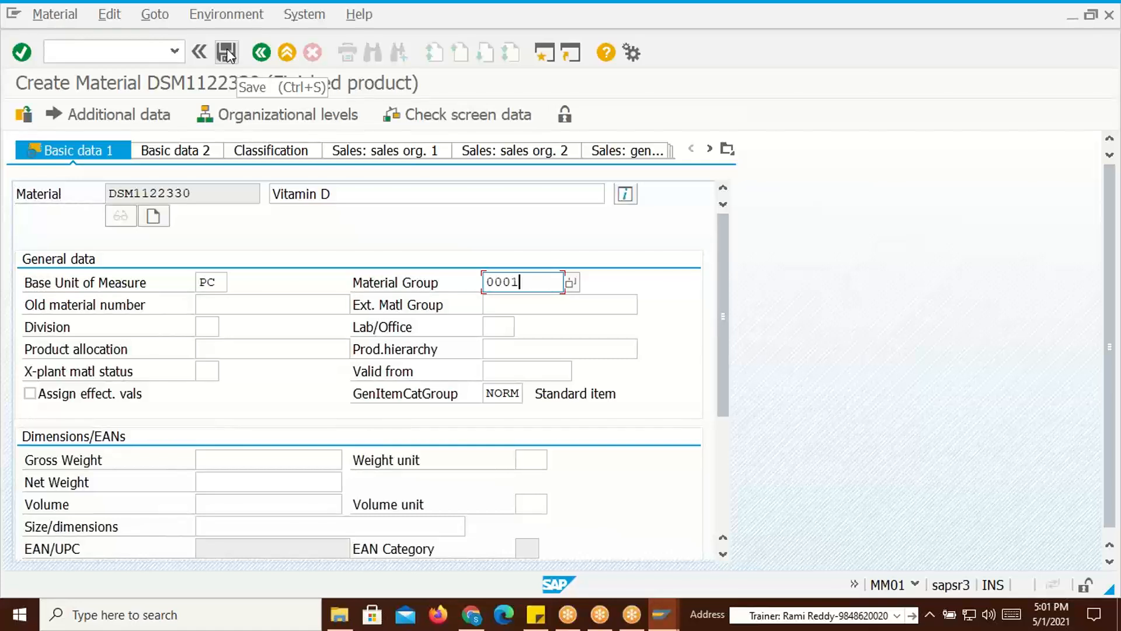
pyautogui.click(232, 56)
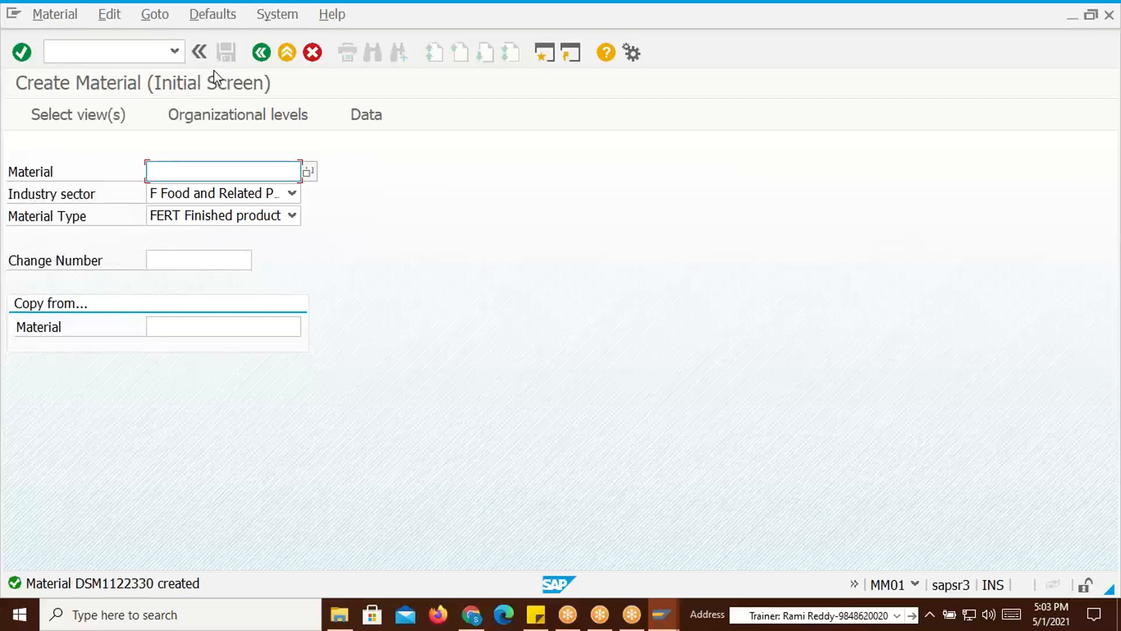
# Leave material creation with the command /n to return to the SAP Easy Access screen
pyautogui.click(150, 52)
pyautogui.write('/')
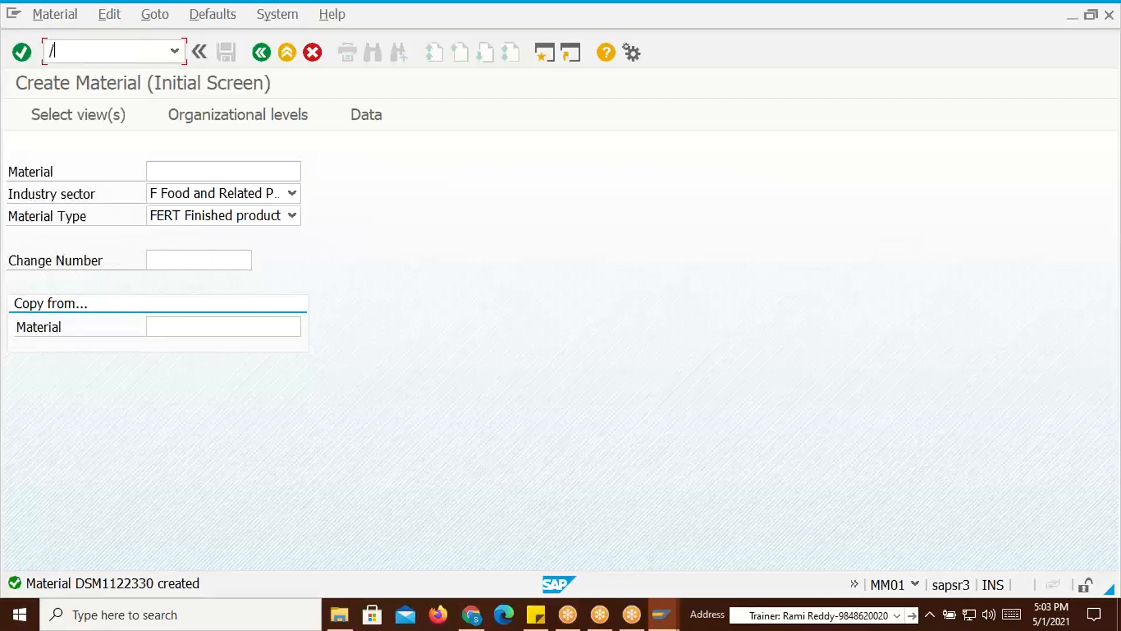
pyautogui.write('n')
pyautogui.press('Return')
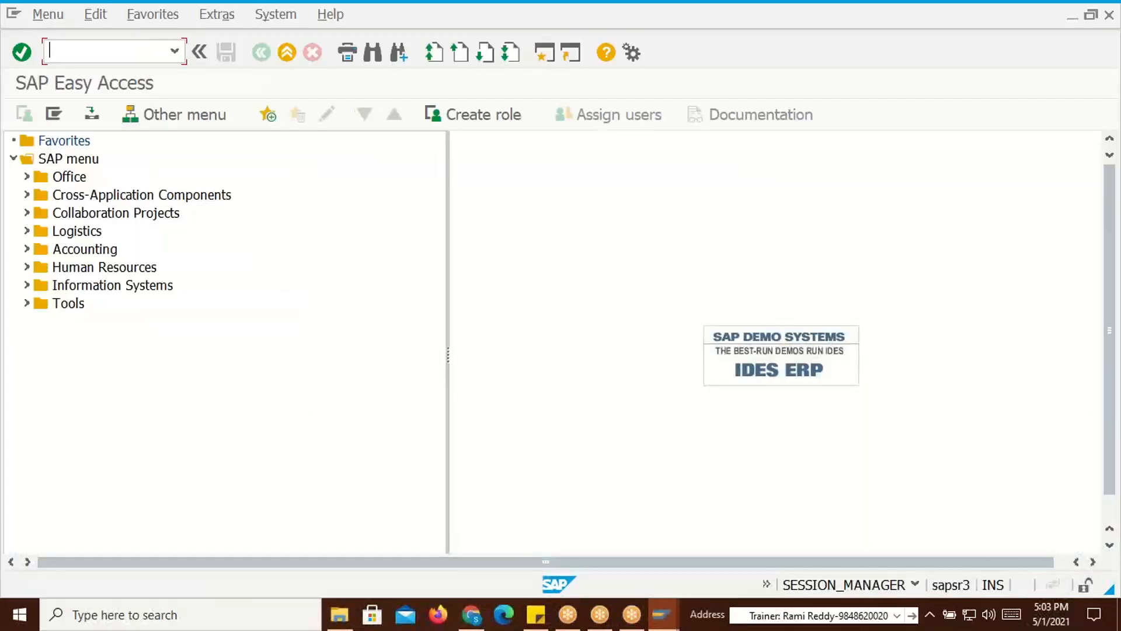
# Open a blank Notepad document from the desktop and reposition its window
pyautogui.hotkey('alt', 'Tab')
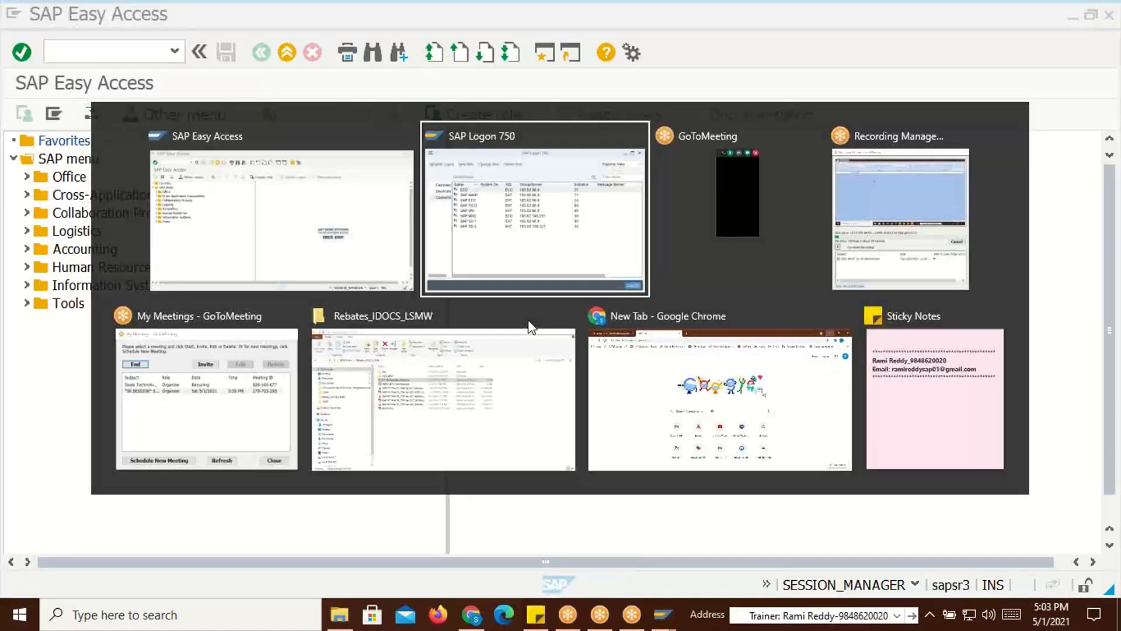
pyautogui.hotkey('alt', 'shift', 'Tab')
pyautogui.press('super+d')
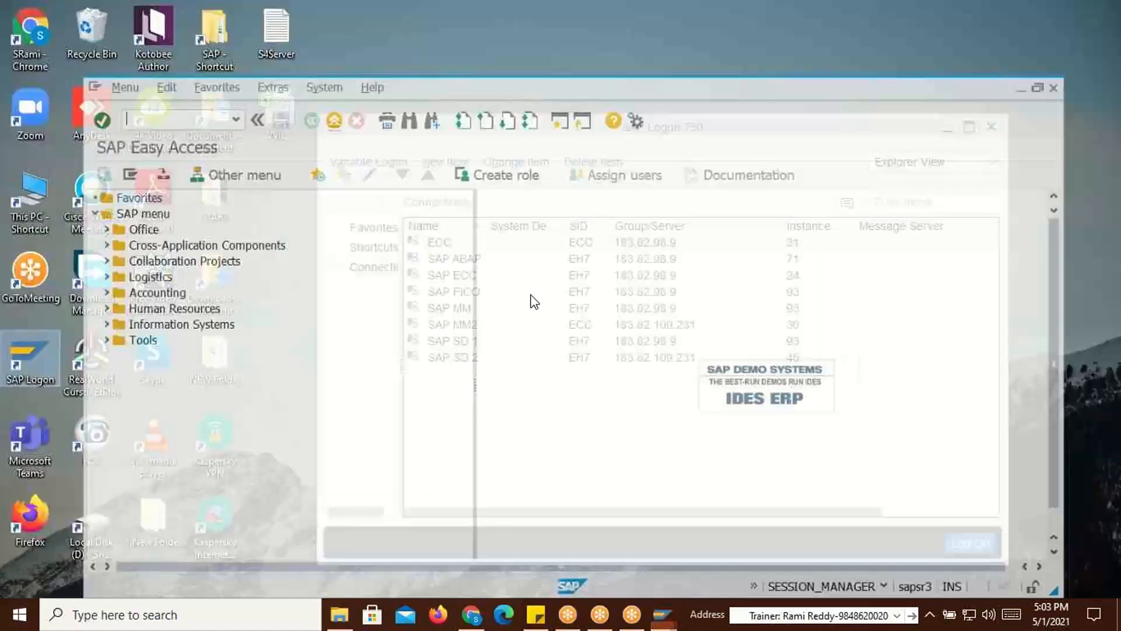
pyautogui.click(239, 618)
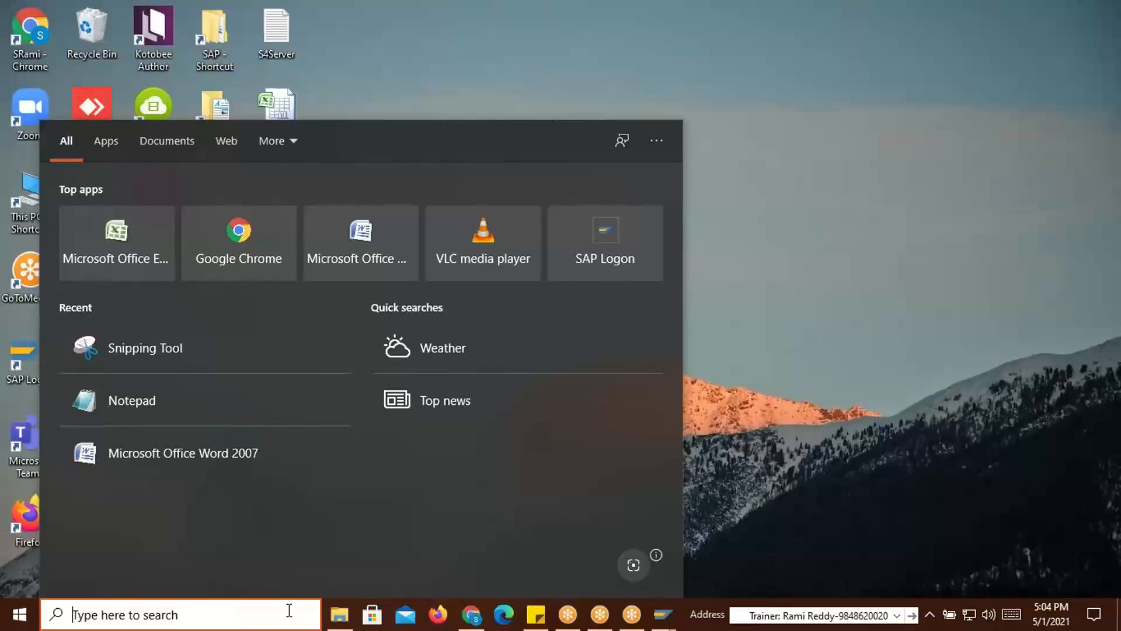
pyautogui.click(133, 404)
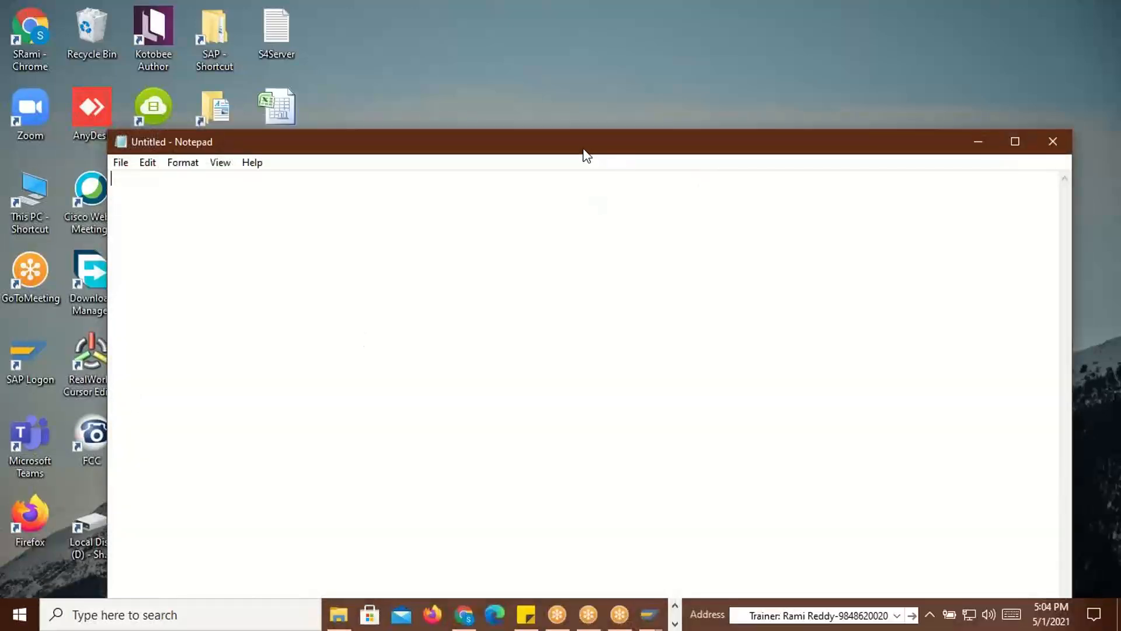
pyautogui.moveTo(584, 154); pyautogui.dragTo(622, 113)
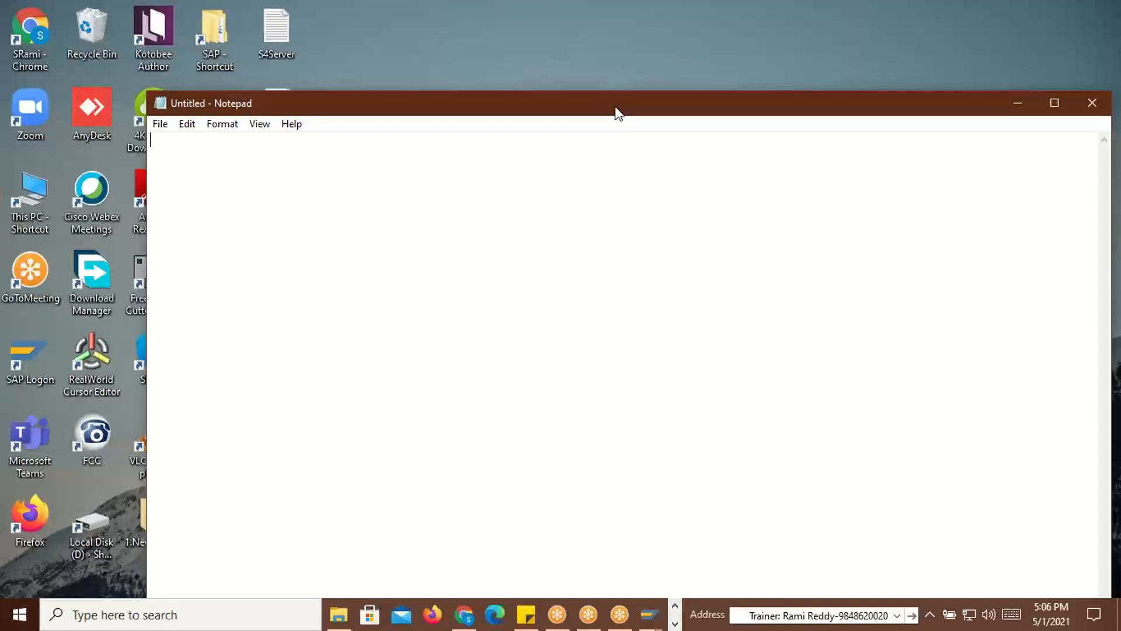
# Switch back to the SAP session, reset it with /n, and start material creation with transaction mm01
pyautogui.click(648, 613)
pyautogui.click(724, 548)
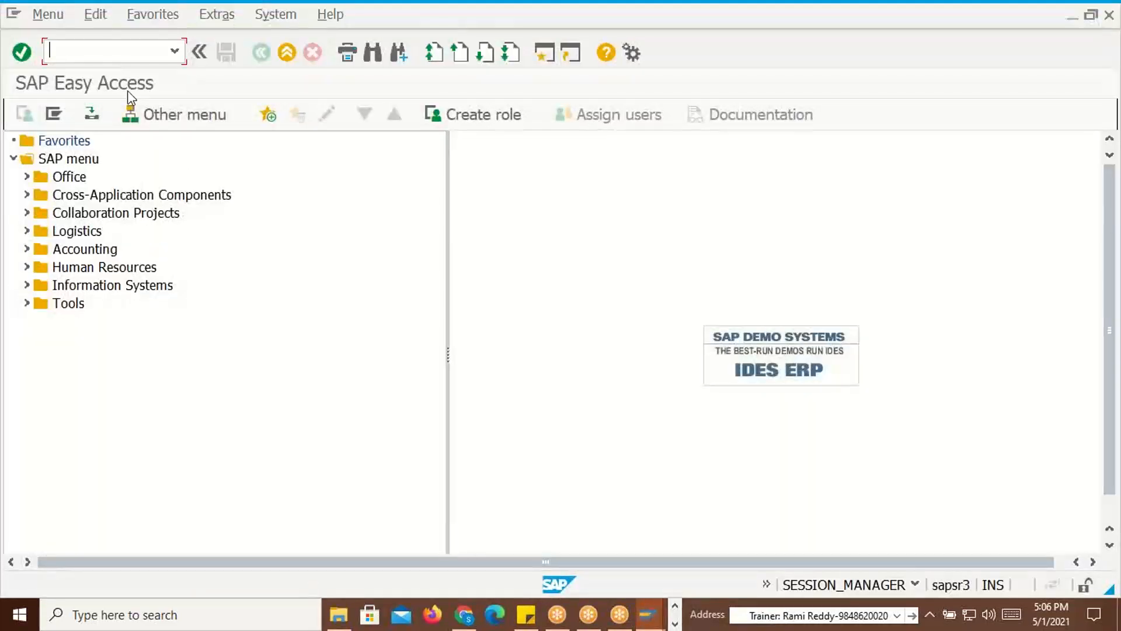
pyautogui.write('/n')
pyautogui.press('Return')
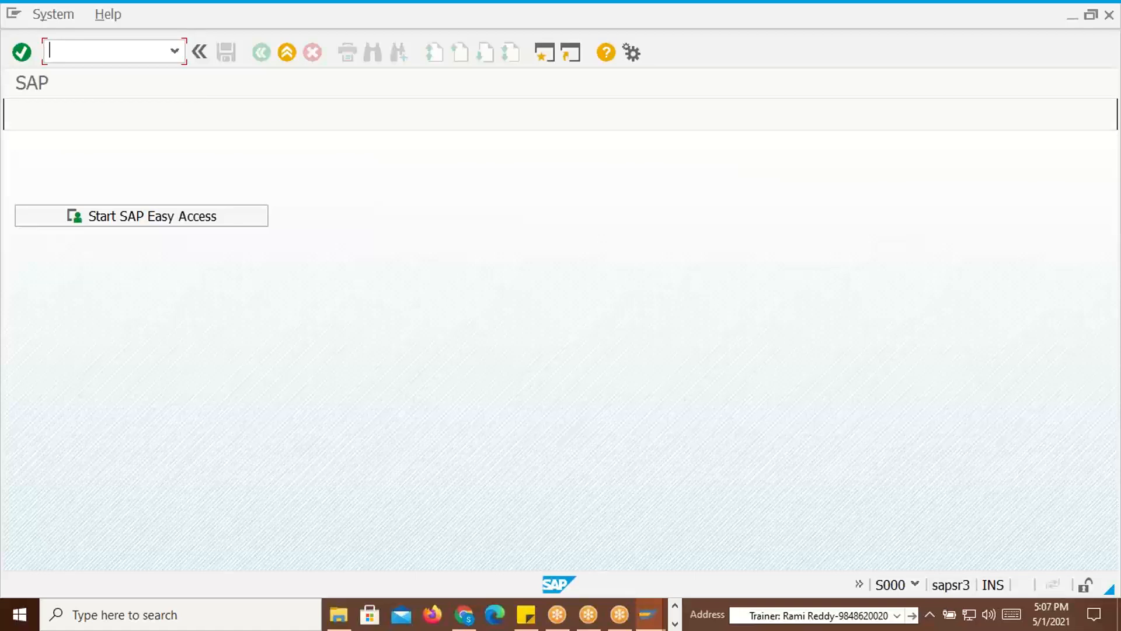
pyautogui.write('/n')
pyautogui.press('Return')
pyautogui.write('mm01')
pyautogui.press('Return')
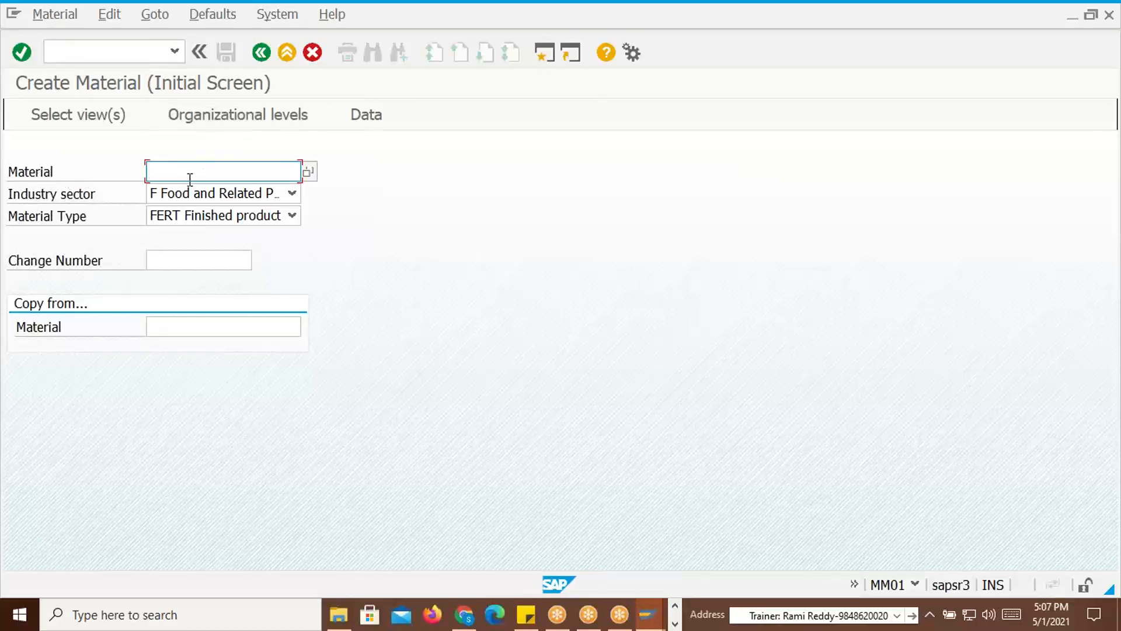
# Switch to Notepad, place it beside the SAP fields, start the data line with "A12345," and return to SAP
pyautogui.hotkey('alt', 'Tab')
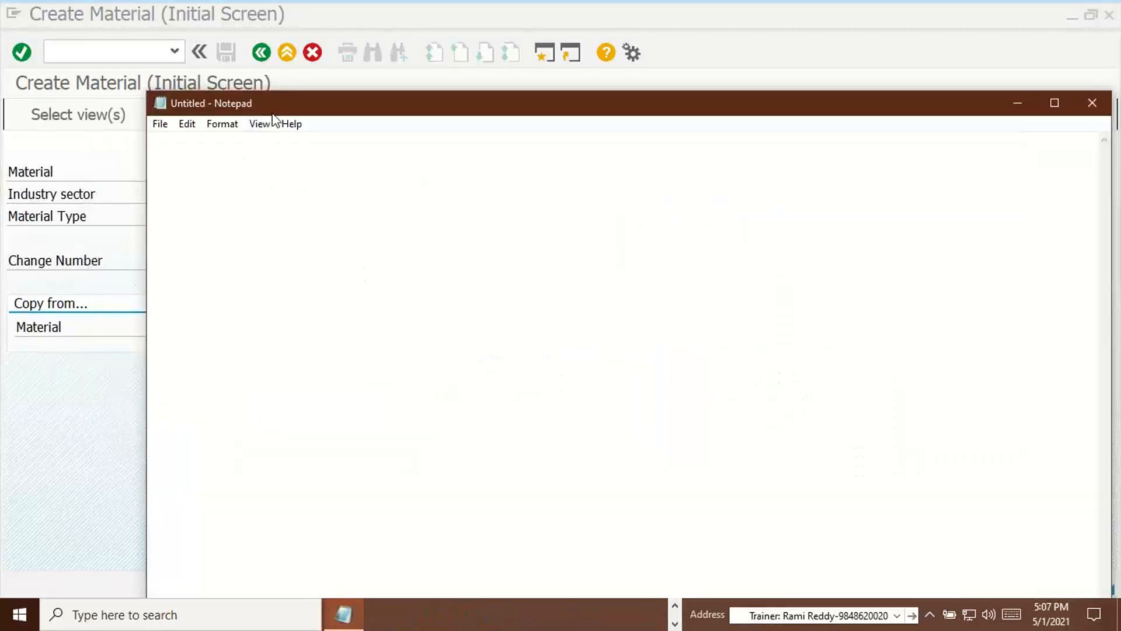
pyautogui.moveTo(286, 106)
pyautogui.mouseDown()
pyautogui.moveTo(255, 133)
pyautogui.moveTo(298, 116)
pyautogui.moveTo(282, 112)
pyautogui.mouseUp()
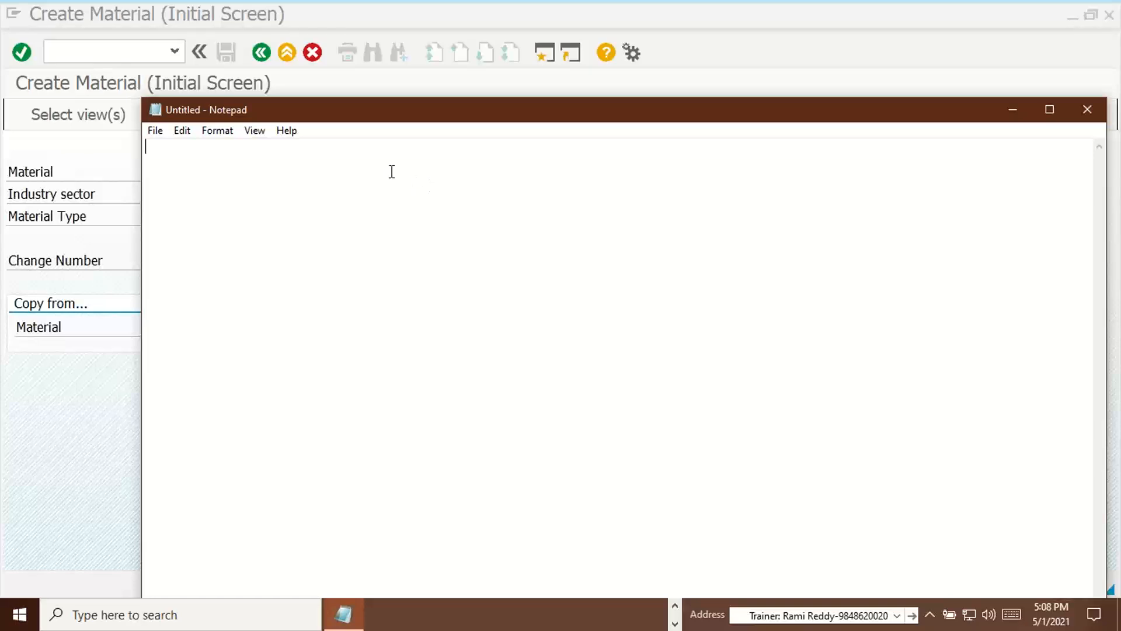
pyautogui.moveTo(357, 118); pyautogui.dragTo(545, 182)
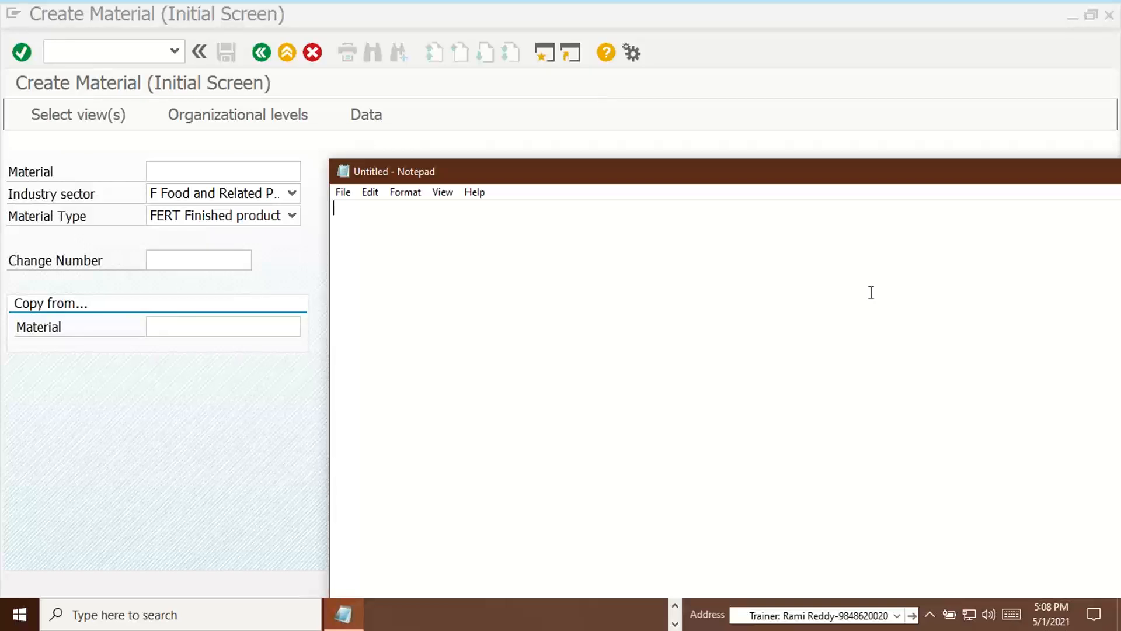
pyautogui.write('A1234')
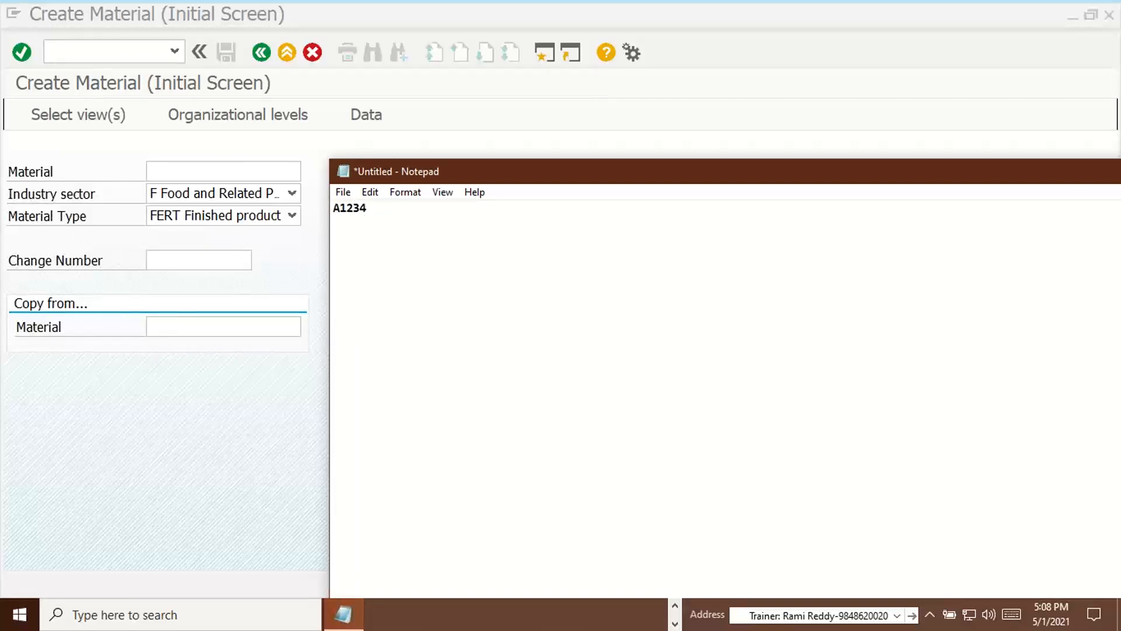
pyautogui.write('5')
pyautogui.write(',')
pyautogui.moveTo(1013, 166); pyautogui.dragTo(906, 185)
pyautogui.click(1086, 188)
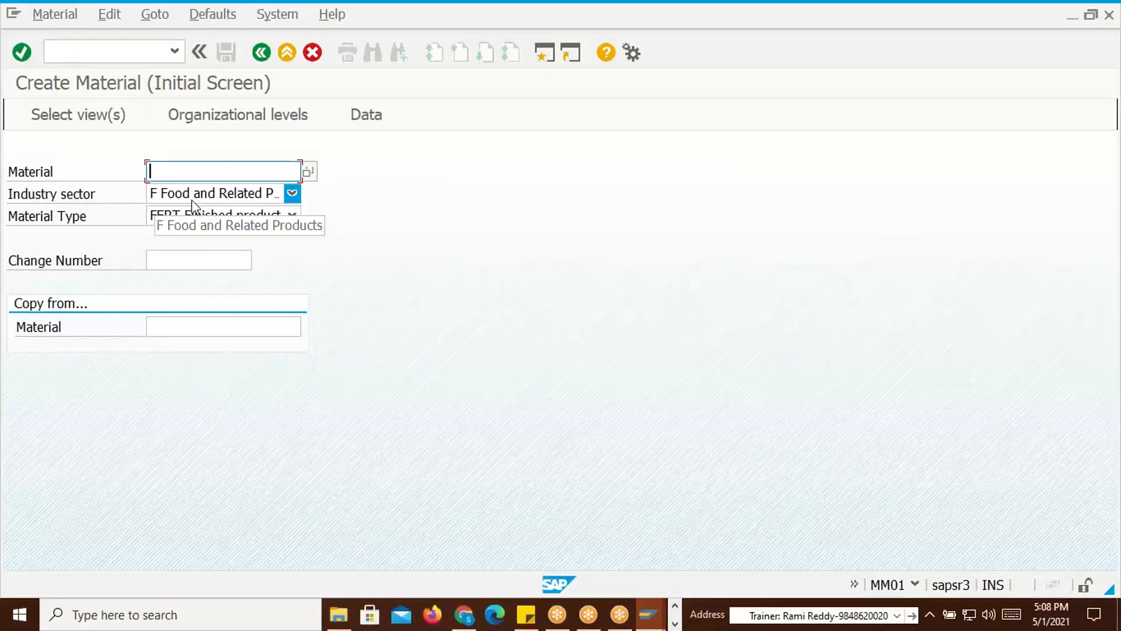
# Choose industry sector F Food and Related Products in SAP, and append "F,FERT," to the data line in Notepad
pyautogui.click(291, 194)
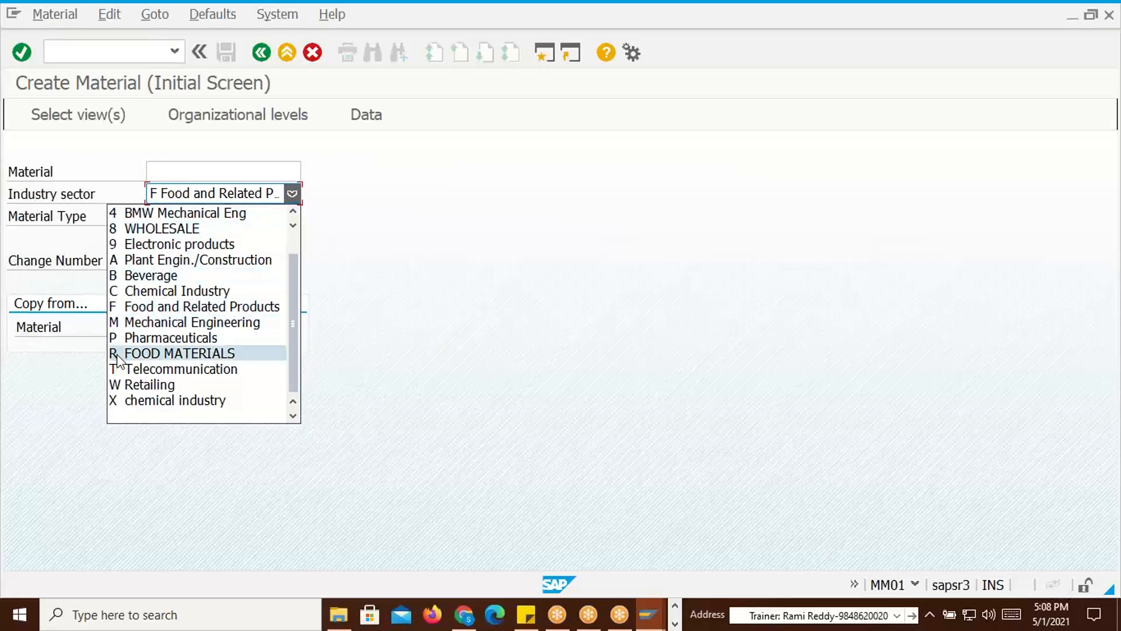
pyautogui.click(138, 306)
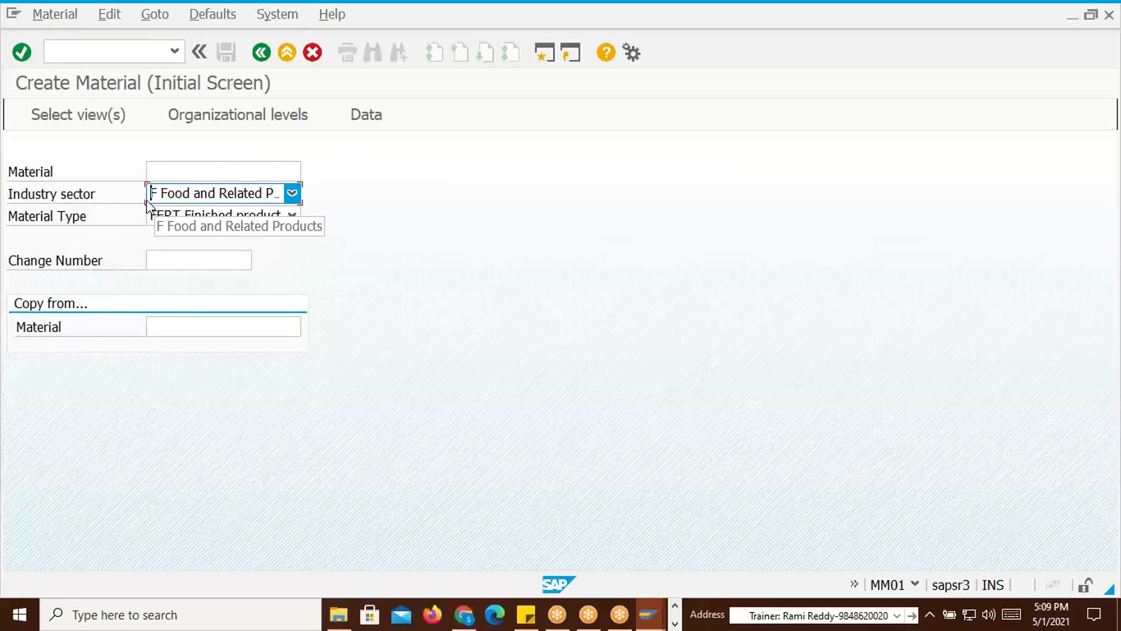
pyautogui.hotkey('alt', 'Tab')
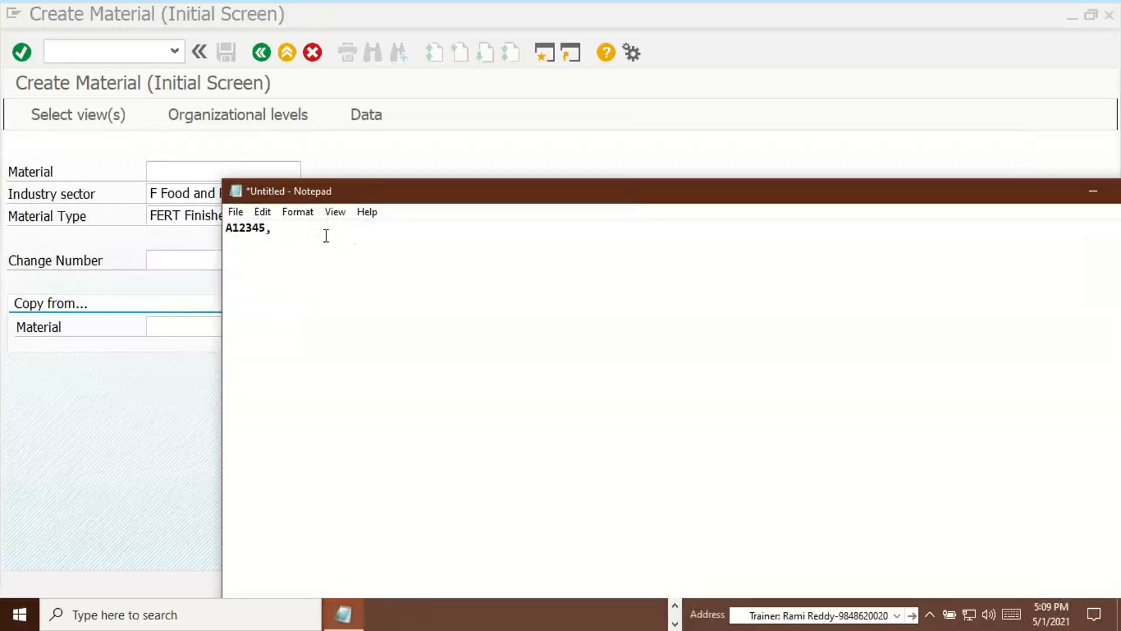
pyautogui.write('F,')
pyautogui.moveTo(804, 200); pyautogui.dragTo(808, 295)
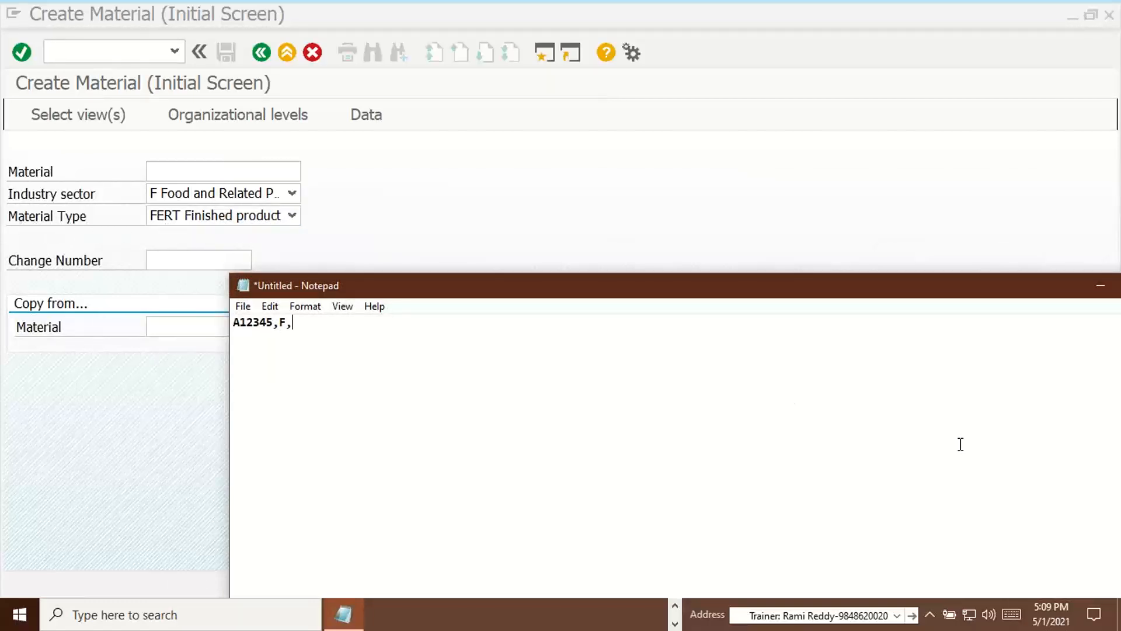
pyautogui.write('FERT,')
pyautogui.moveTo(427, 293); pyautogui.dragTo(387, 335)
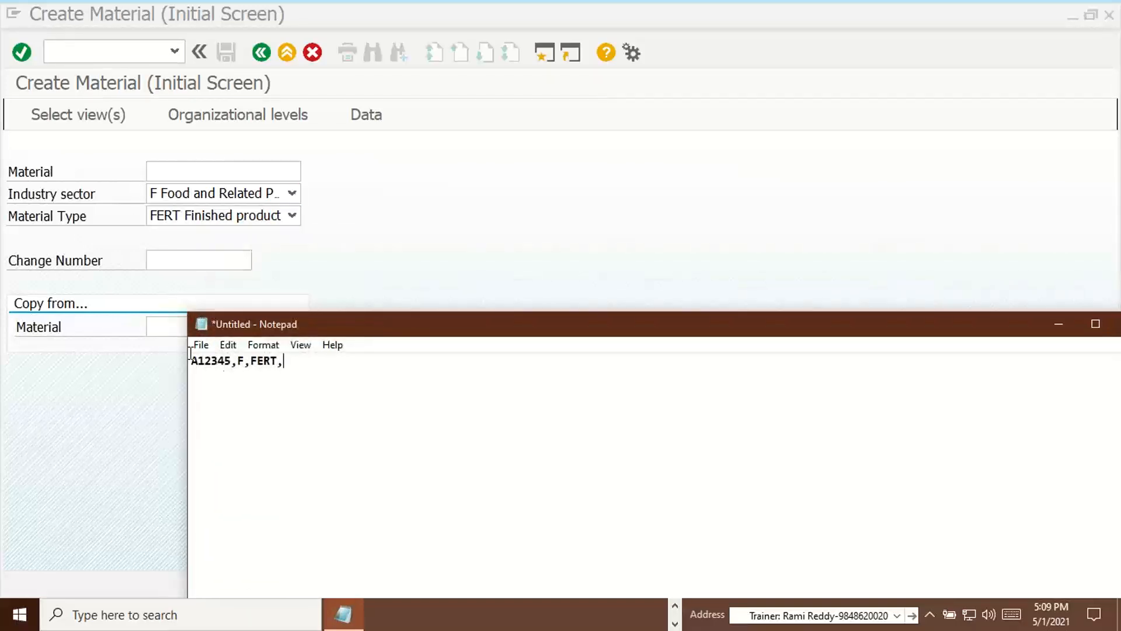
# Copy A12345 from Notepad into the SAP Material field, extend it to A12345A, and continue to the view selection
pyautogui.moveTo(233, 360); pyautogui.dragTo(191, 360)
pyautogui.hotkey('ctrl', 'c')
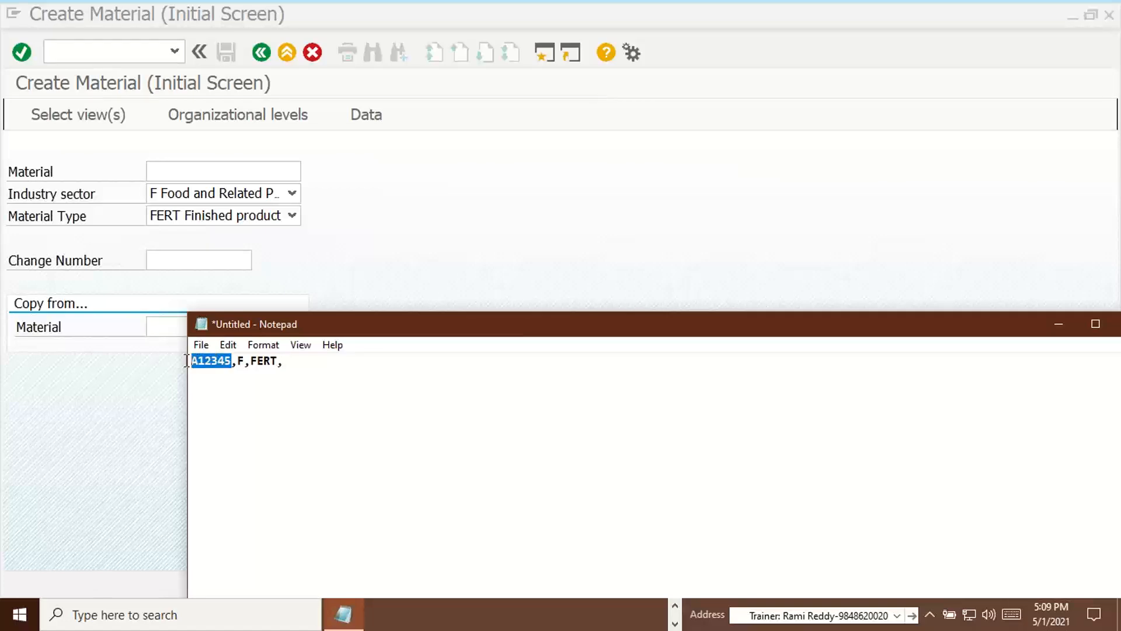
pyautogui.click(204, 177)
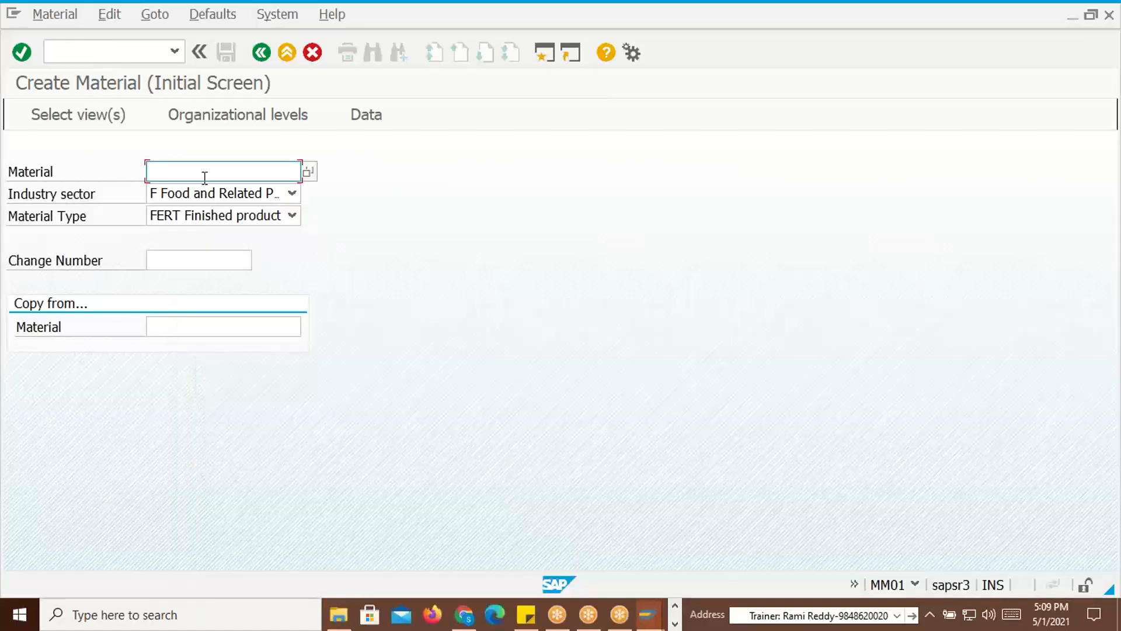
pyautogui.hotkey('ctrl', 'v')
pyautogui.write('A')
pyautogui.press('Return')
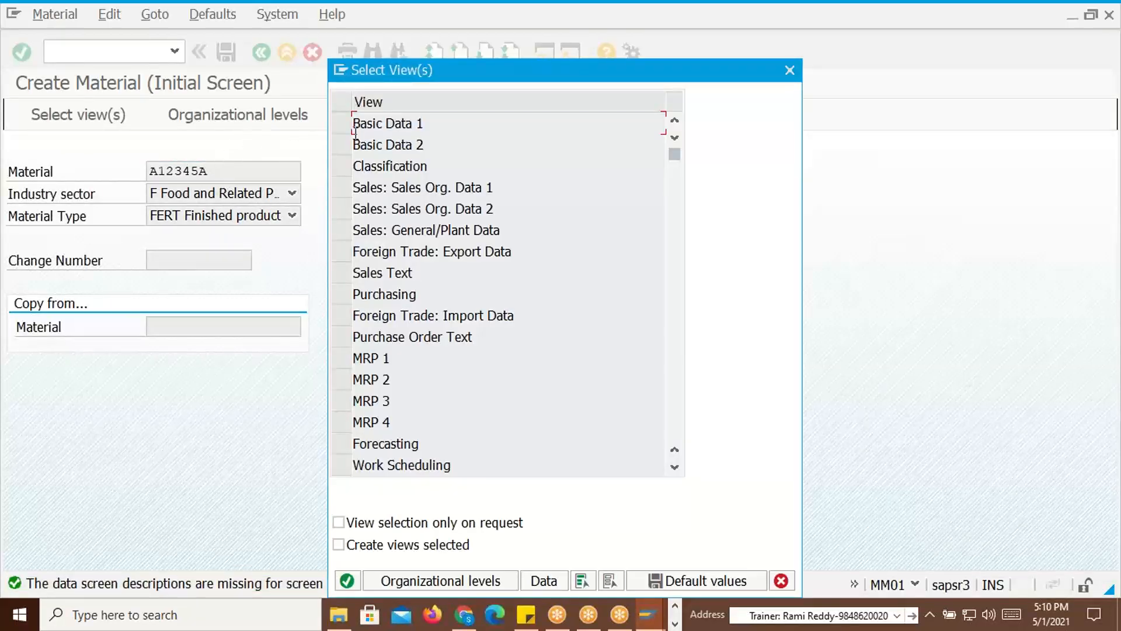
# Open the Basic Data 1 view for the material and enter the description Vitamin K
pyautogui.click(343, 123)
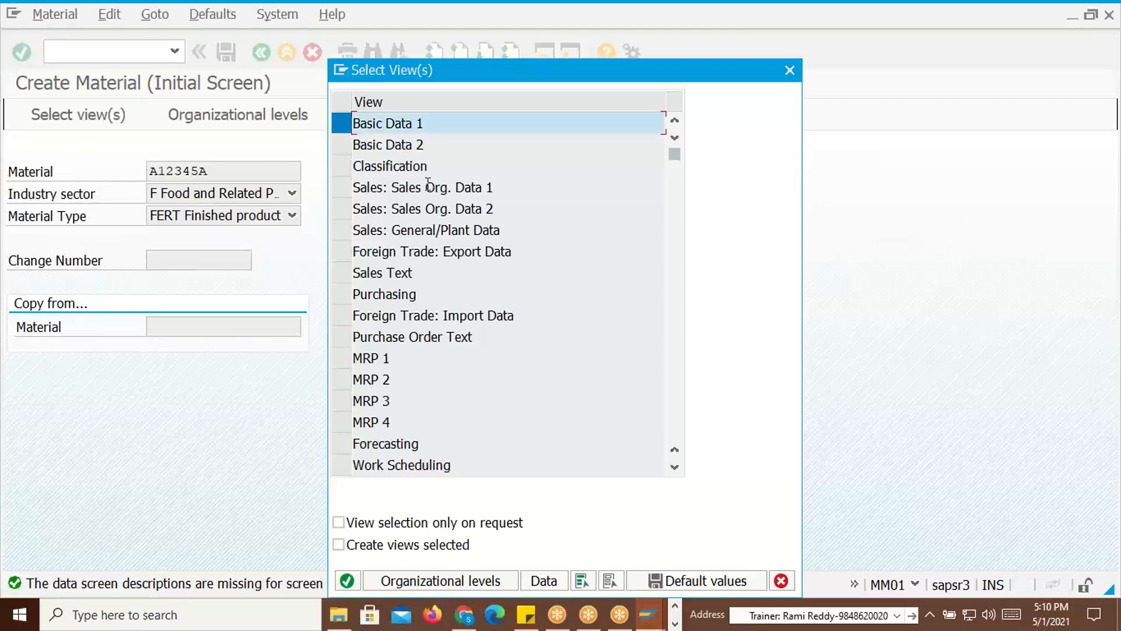
pyautogui.click(348, 581)
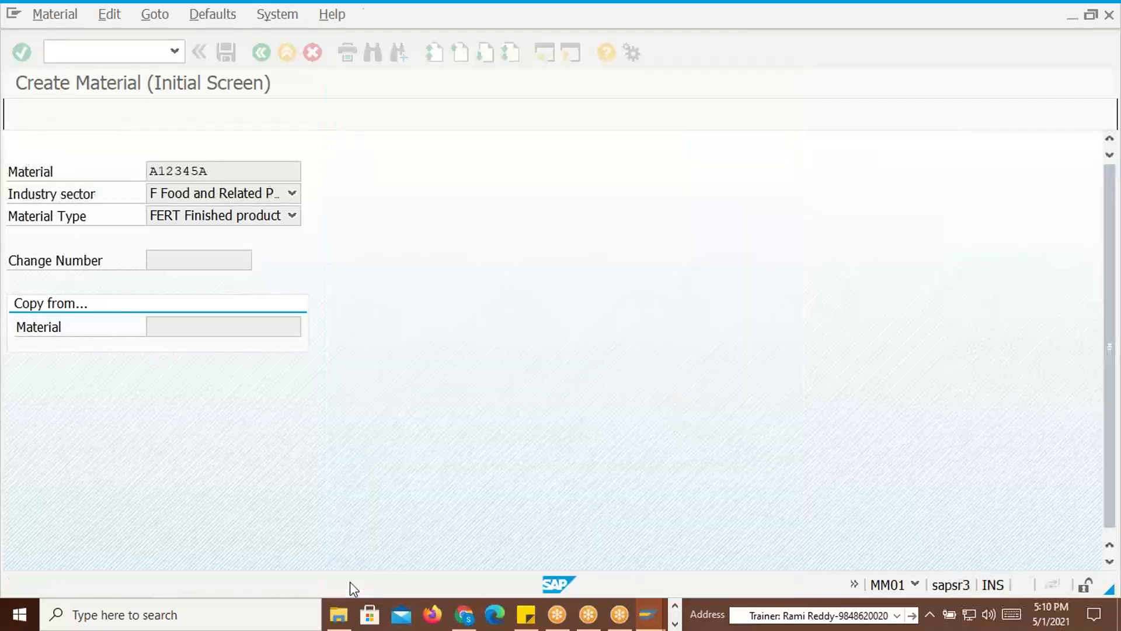
pyautogui.hotkey('alt', 'Tab')
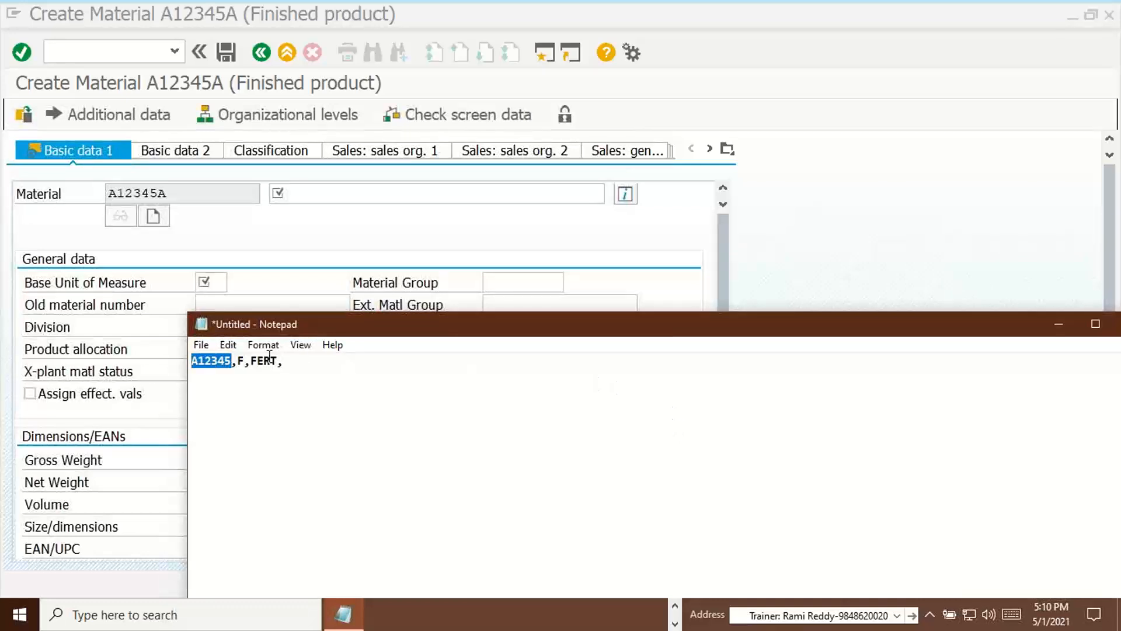
pyautogui.moveTo(322, 324); pyautogui.dragTo(363, 314)
pyautogui.click(335, 354)
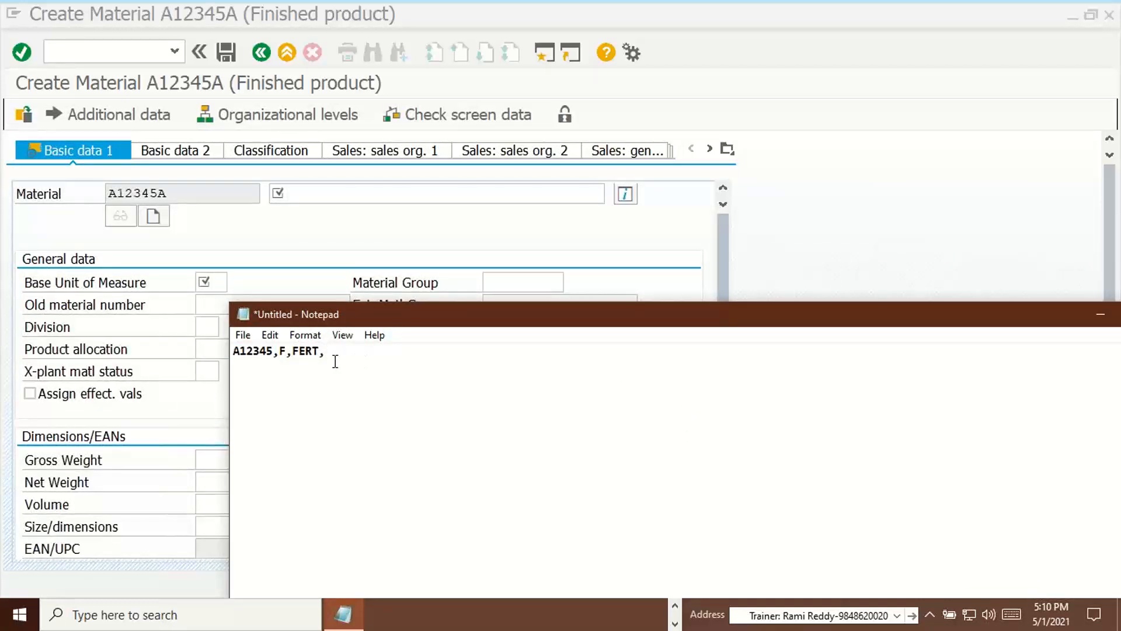
pyautogui.hotkey('alt', 'Tab')
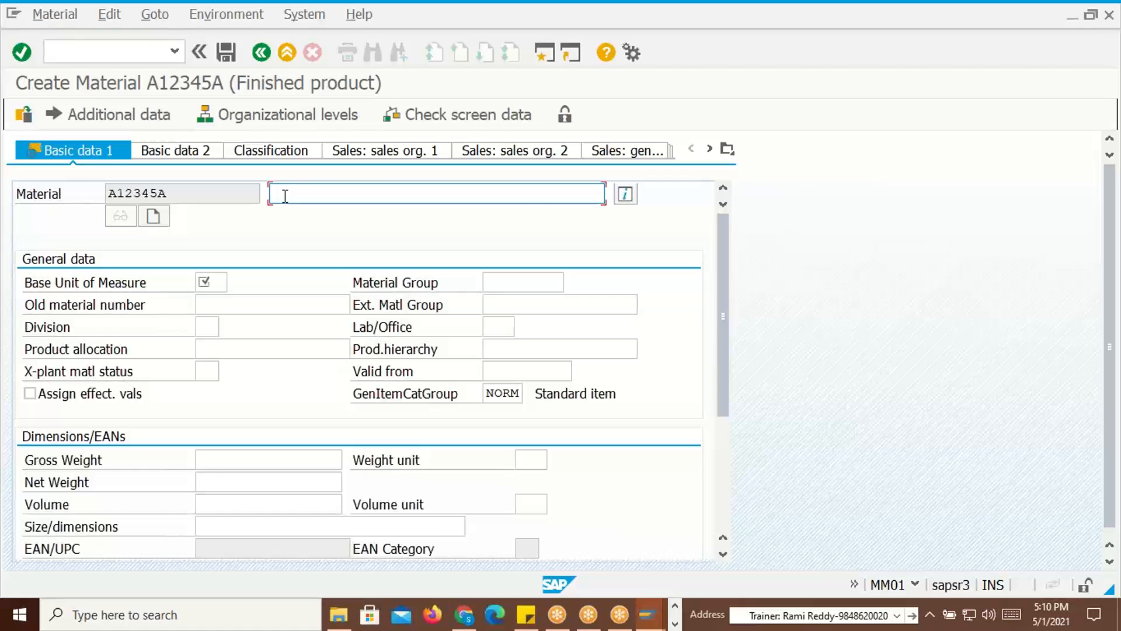
pyautogui.write('Vit')
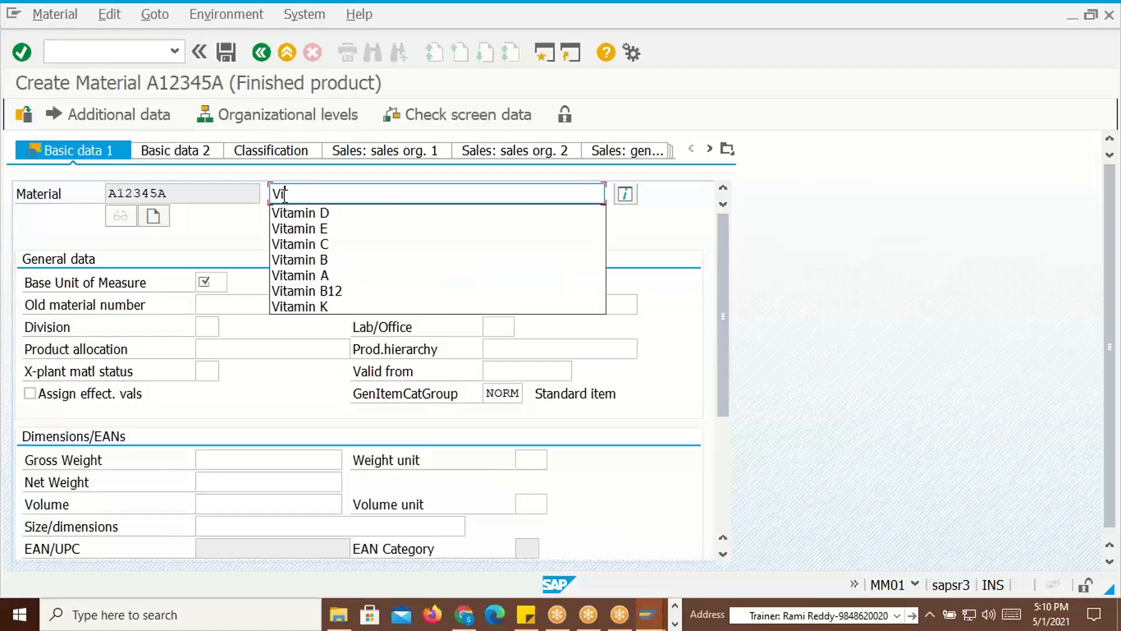
pyautogui.write('amin K')
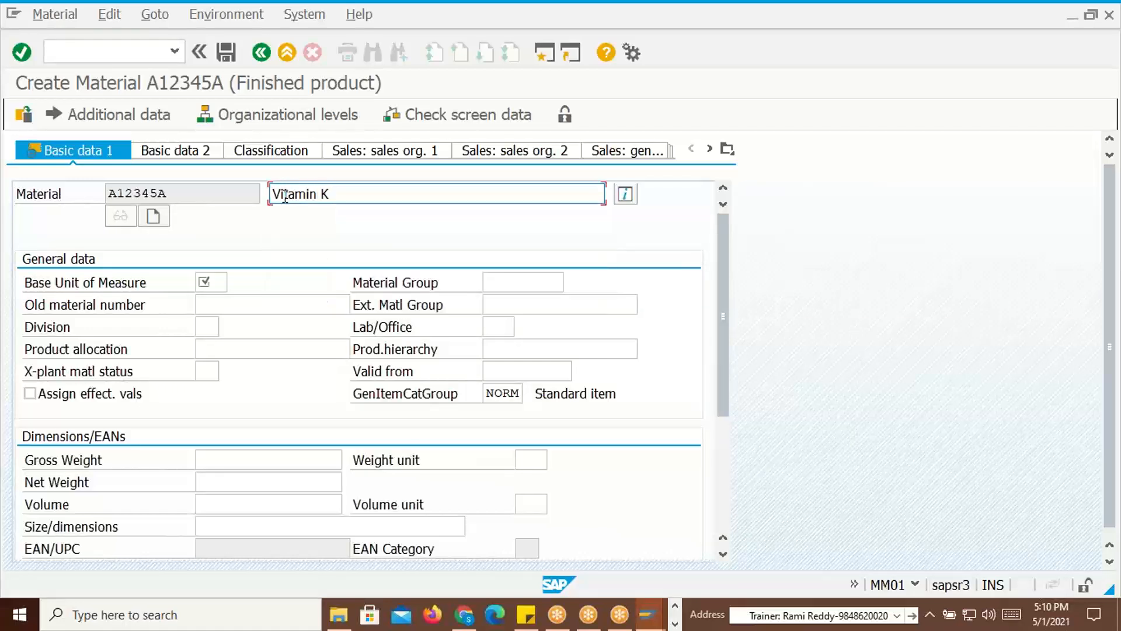
# Switch to Notepad and append the description "Vitamin K," to the data line
pyautogui.hotkey('alt', 'Tab')
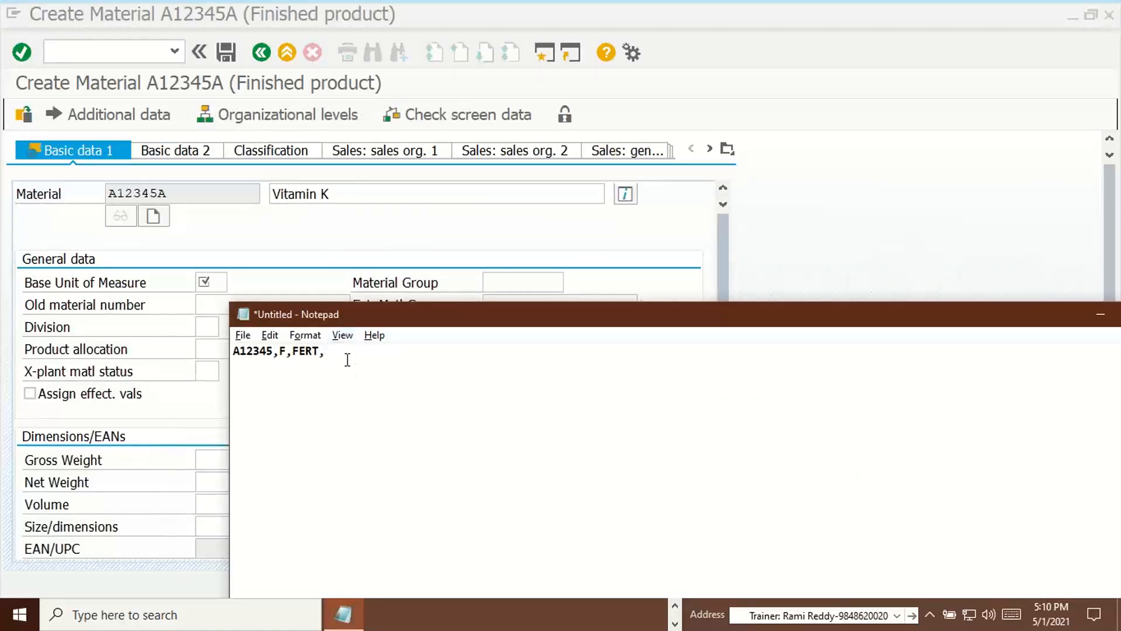
pyautogui.write('Vitan')
pyautogui.press('BackSpace')
pyautogui.write('mink')
pyautogui.press('BackSpace')
pyautogui.write('K,')
# Set the base unit of measure to PC in SAP, and append "PC," to the data line in Notepad
pyautogui.hotkey('alt', 'Tab')
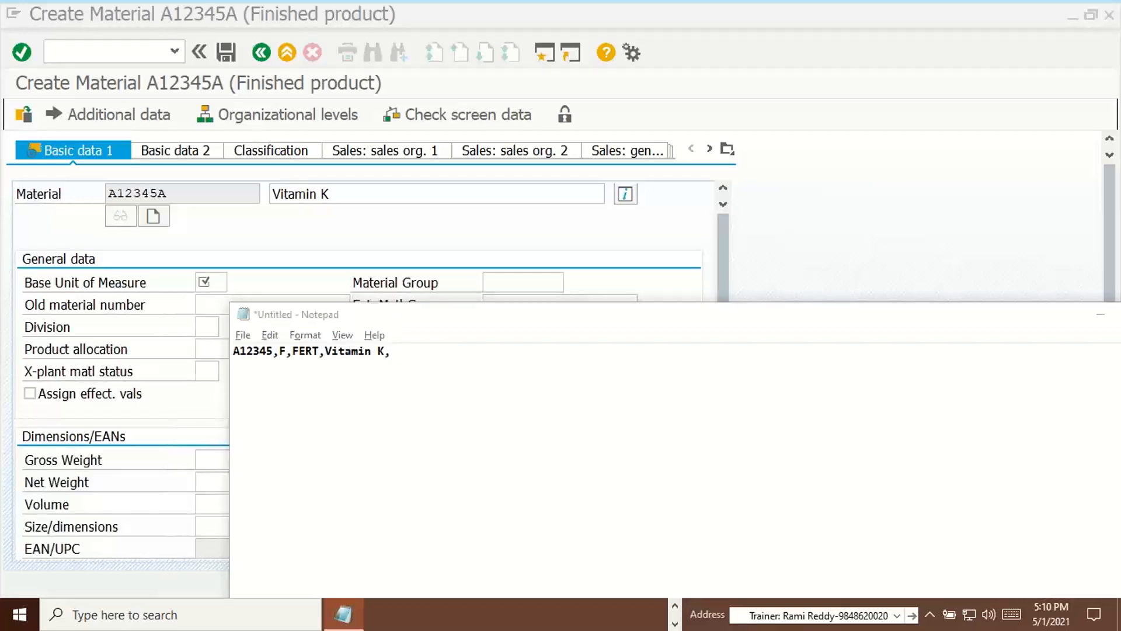
pyautogui.click(202, 282)
pyautogui.write('PC')
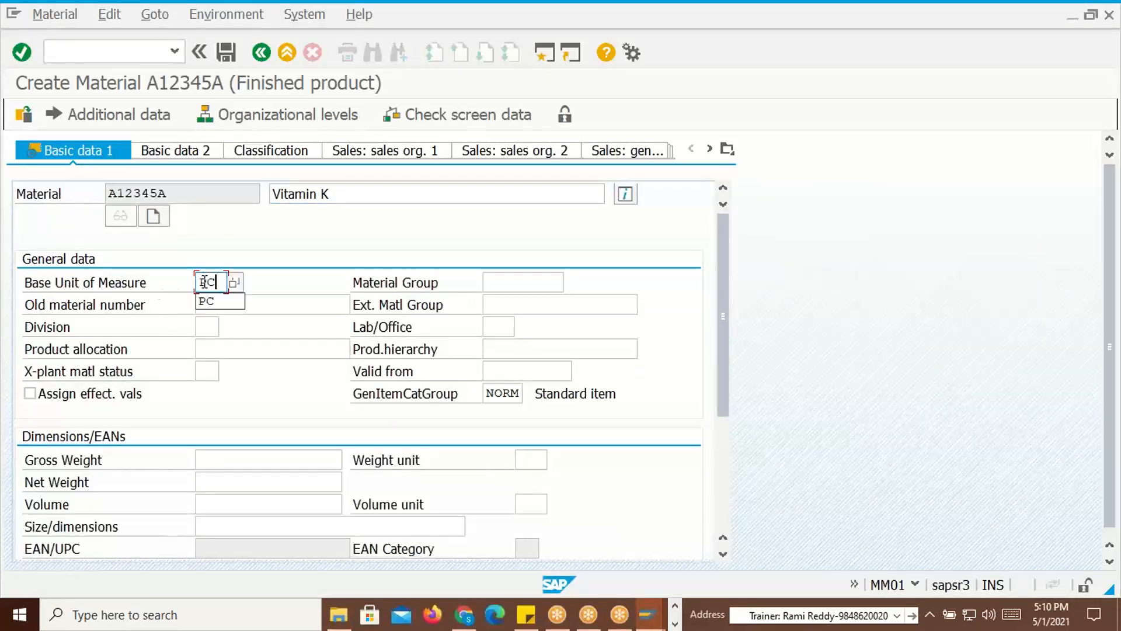
pyautogui.hotkey('alt', 'Tab')
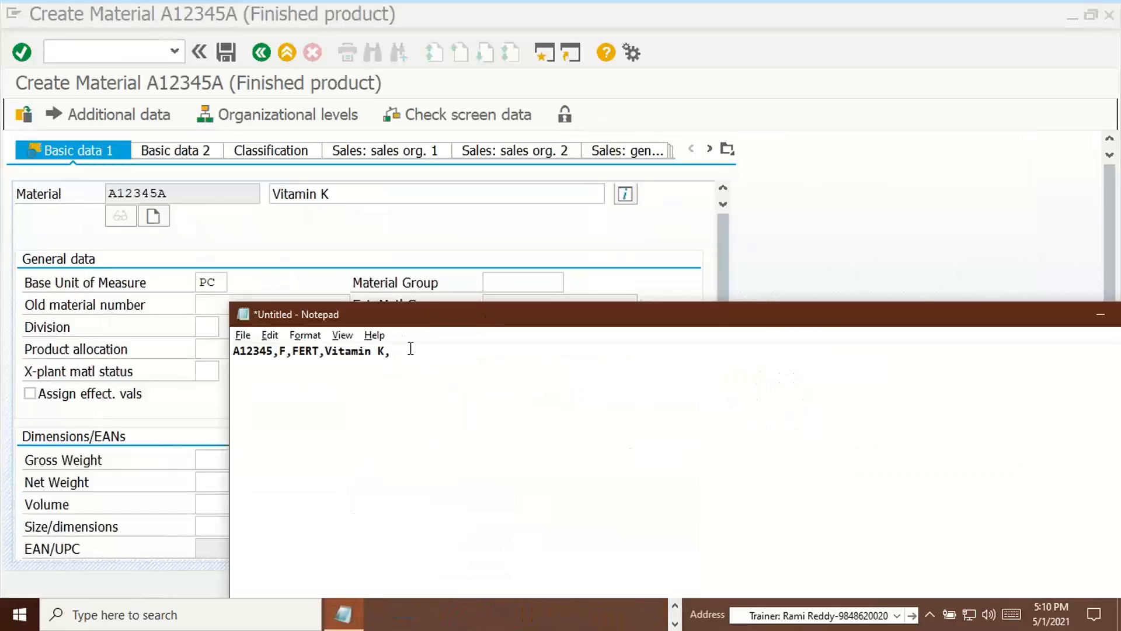
pyautogui.write('PC,')
# Switch back to SAP and set the material group to 0001
pyautogui.hotkey('alt', 'Tab')
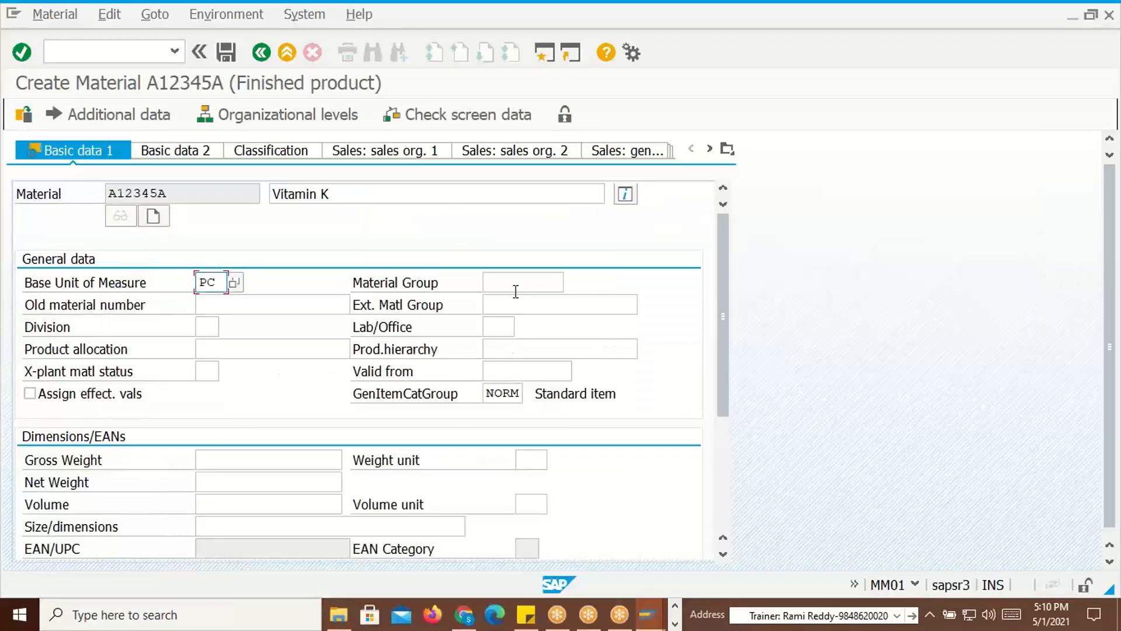
pyautogui.click(526, 283)
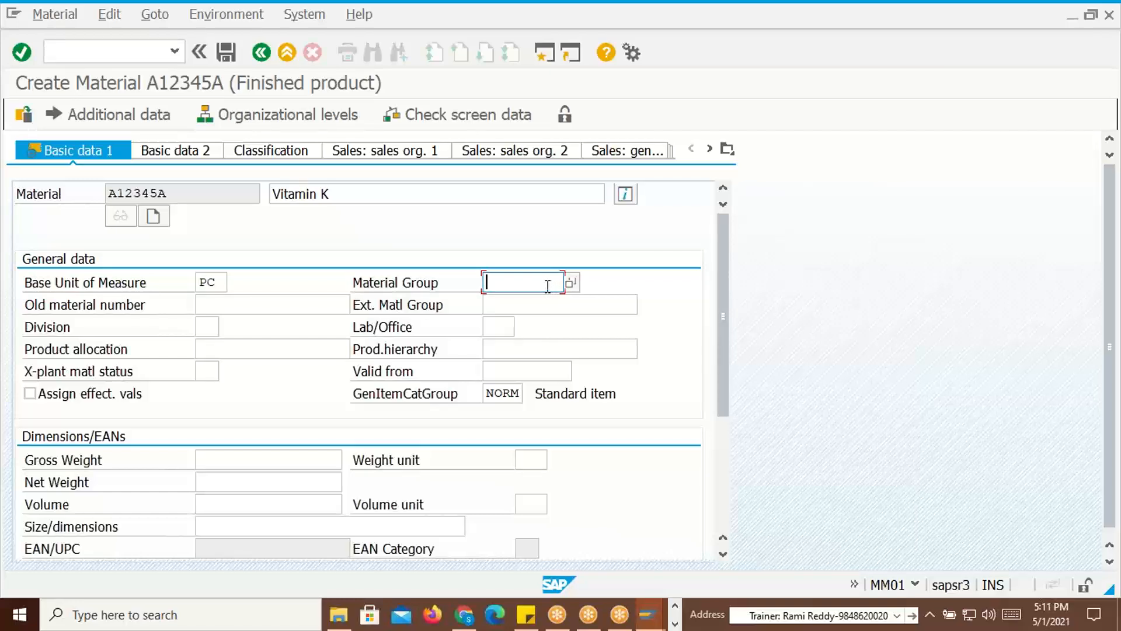
pyautogui.write('0001')
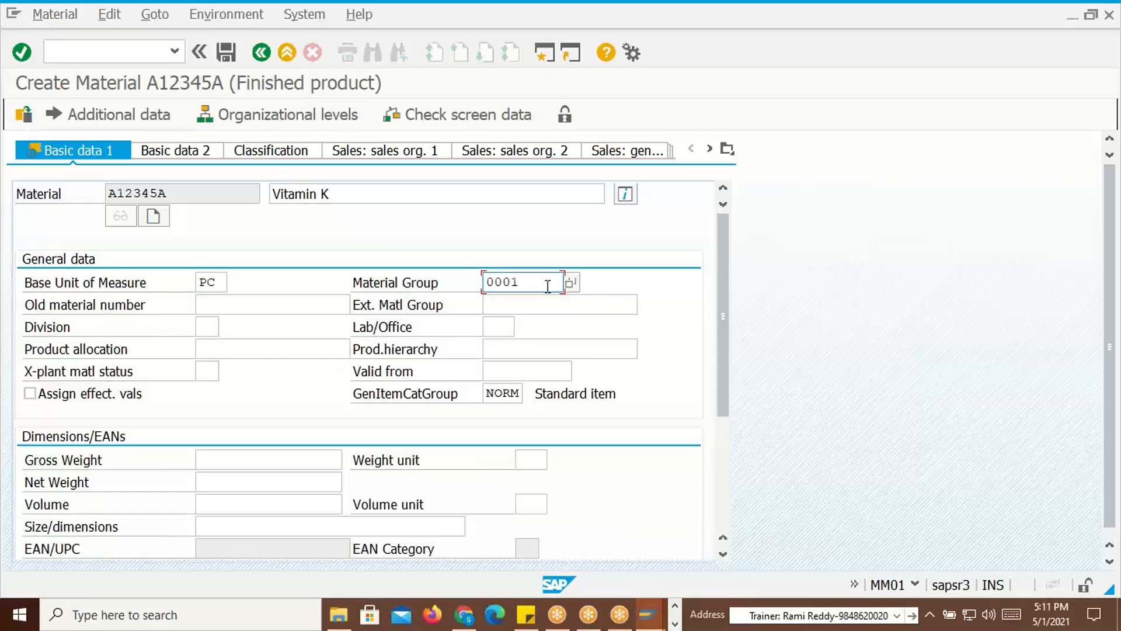
# Append "0001" to the data line in Notepad, and save the material in SAP
pyautogui.hotkey('alt', 'Tab')
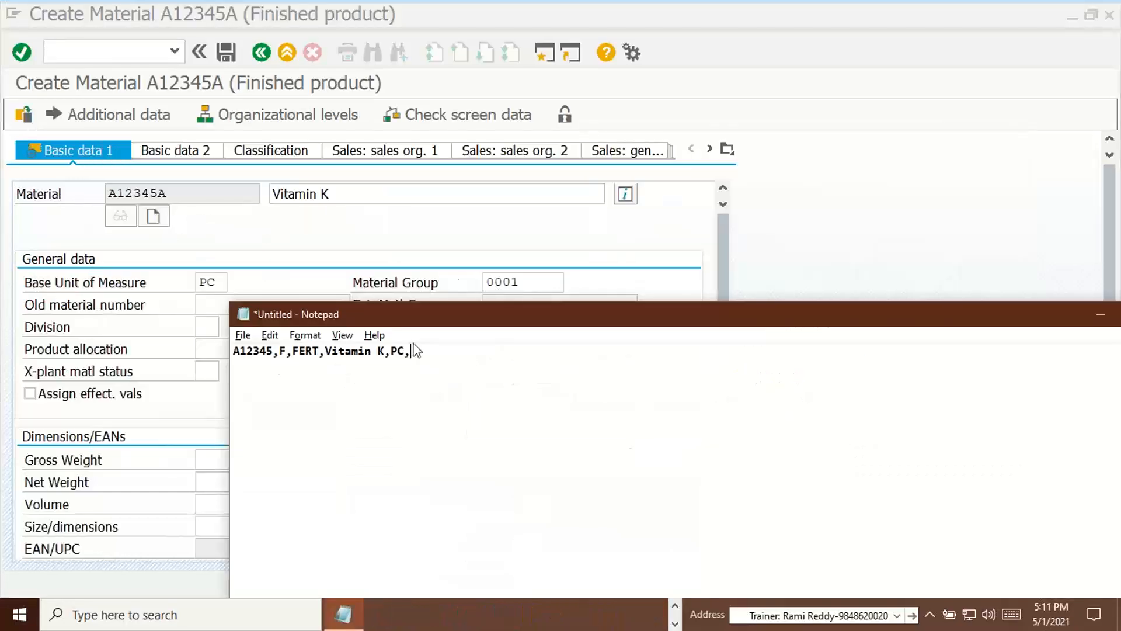
pyautogui.write('0001')
pyautogui.hotkey('alt', 'Tab')
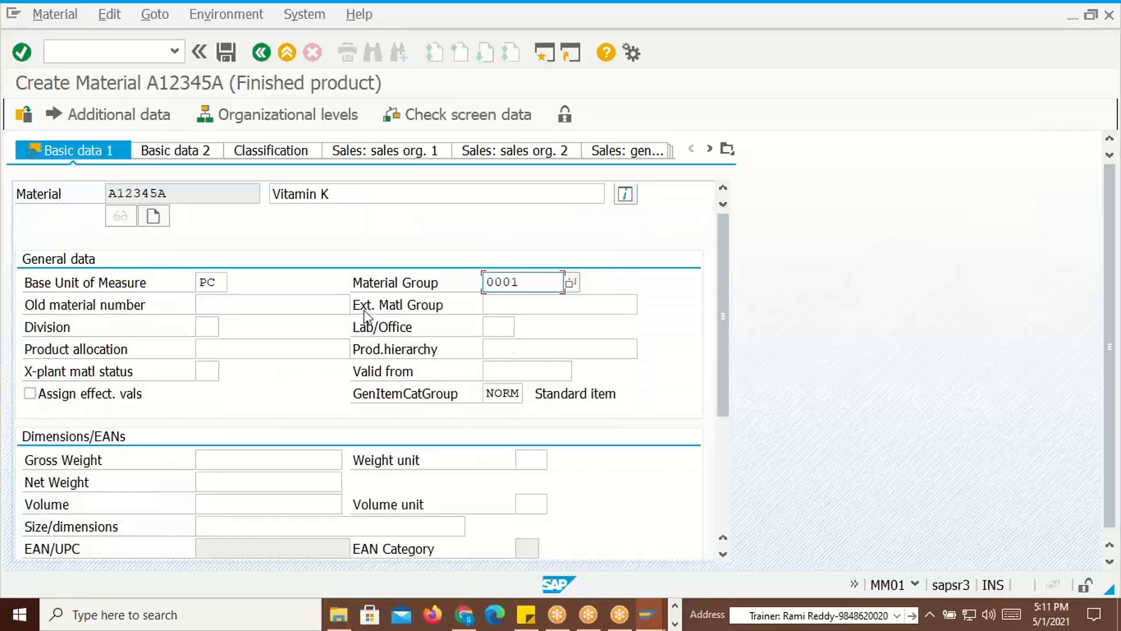
pyautogui.click(227, 52)
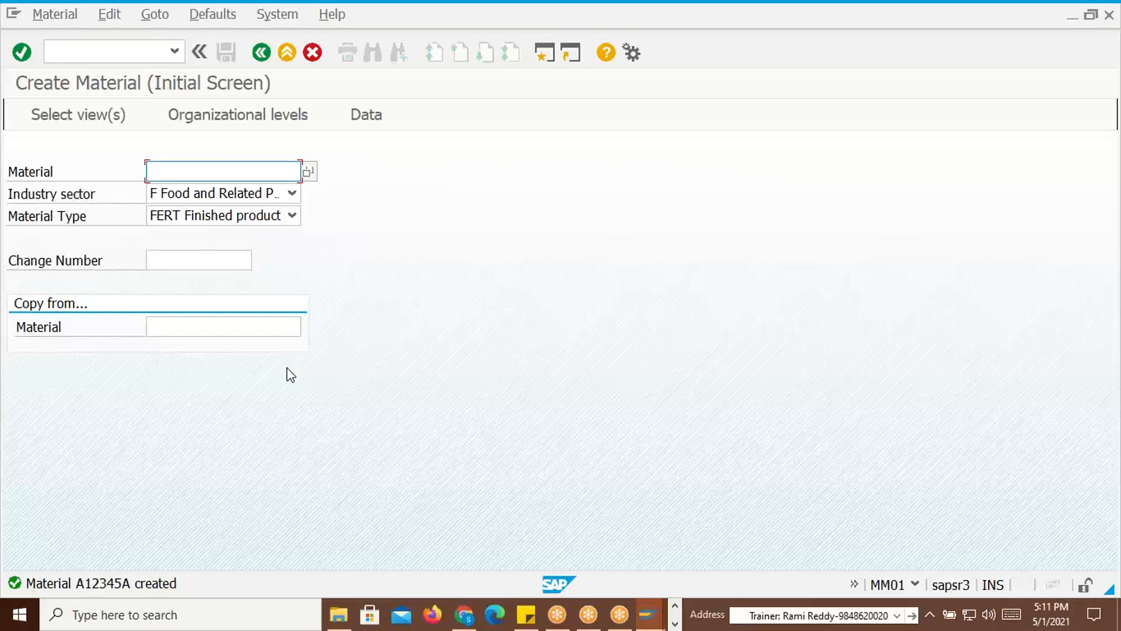
# Switch to Notepad and duplicate the A12345 data line onto a second line
pyautogui.hotkey('alt', 'Tab')
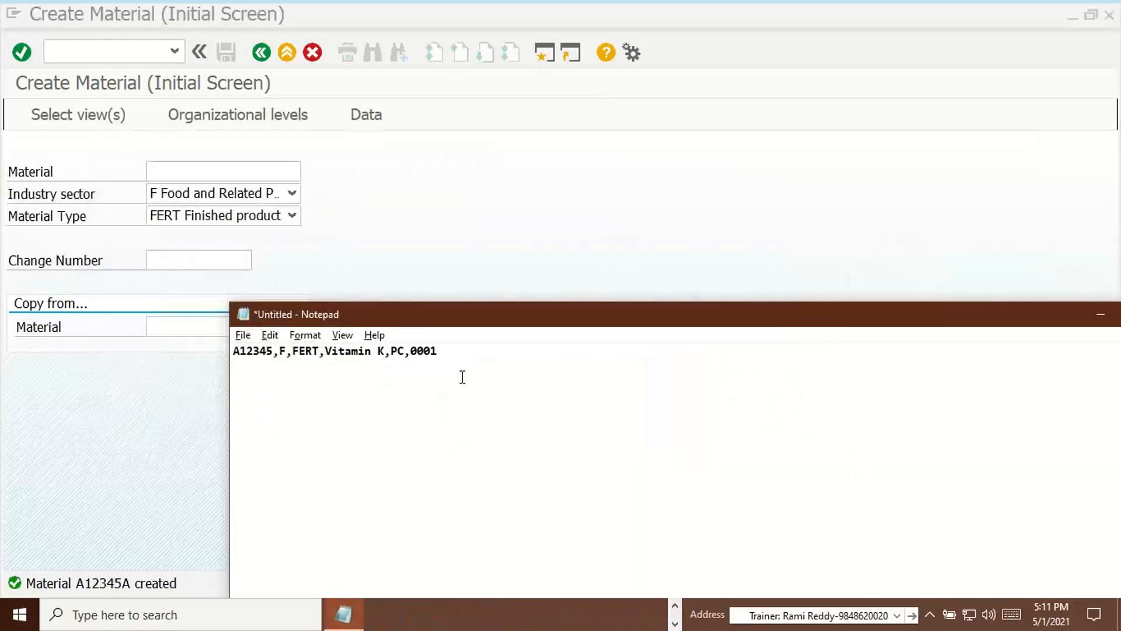
pyautogui.moveTo(498, 316); pyautogui.dragTo(493, 277)
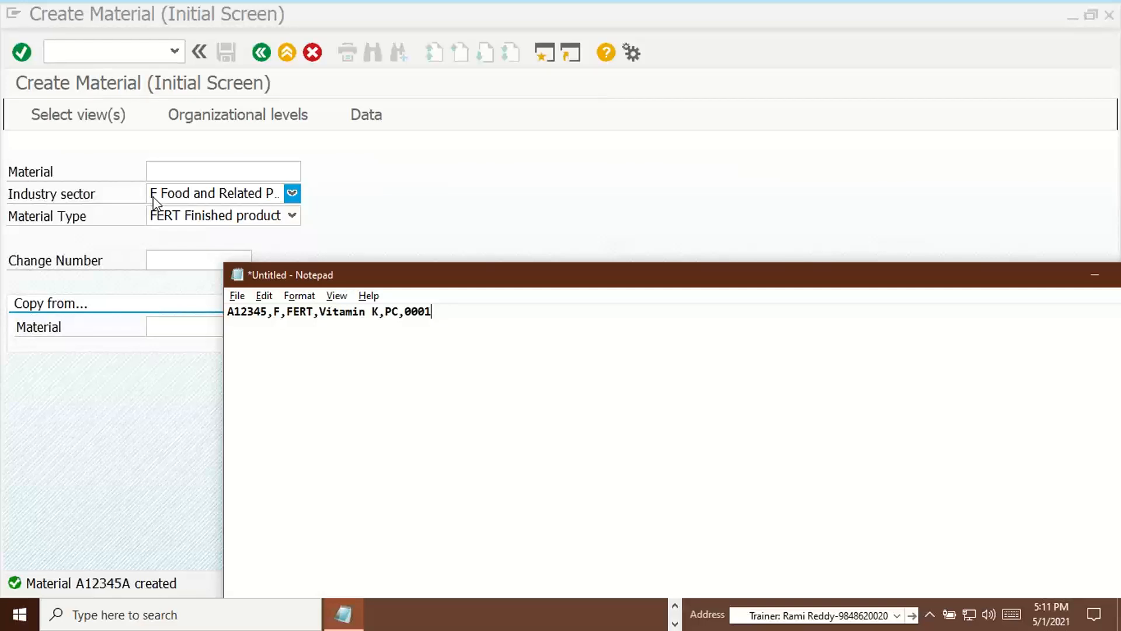
pyautogui.moveTo(432, 310); pyautogui.dragTo(226, 308)
pyautogui.hotkey('ctrl', 'c')
pyautogui.click(241, 331)
pyautogui.press('Return')
pyautogui.hotkey('ctrl', 'v')
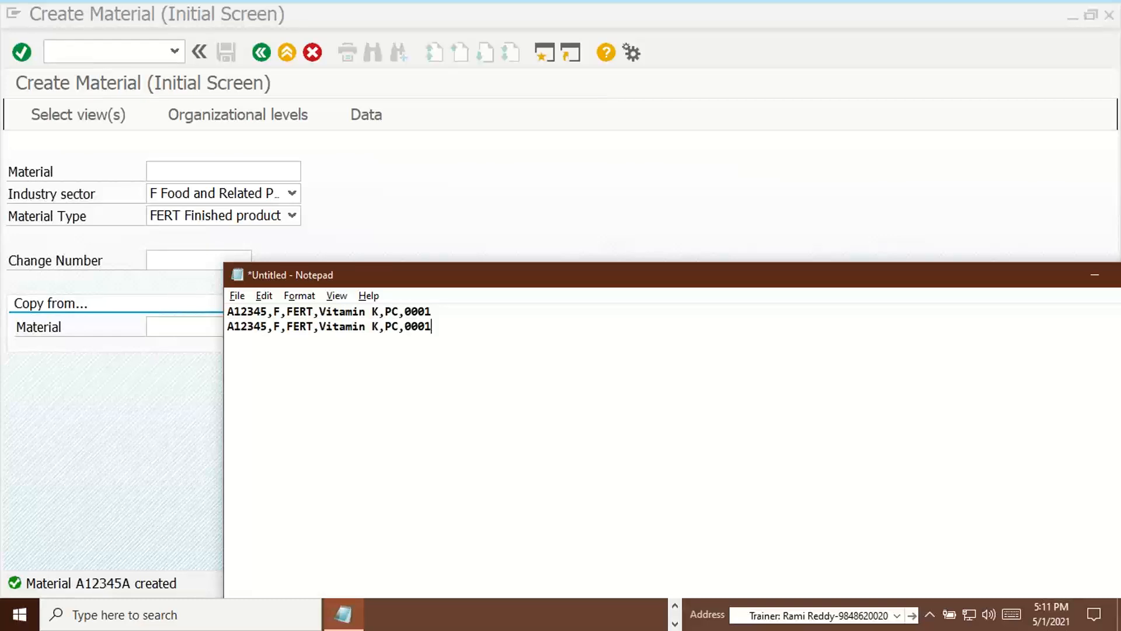
# Replace the industry sector in the second data line with P
pyautogui.click(280, 325)
pyautogui.press('BackSpace')
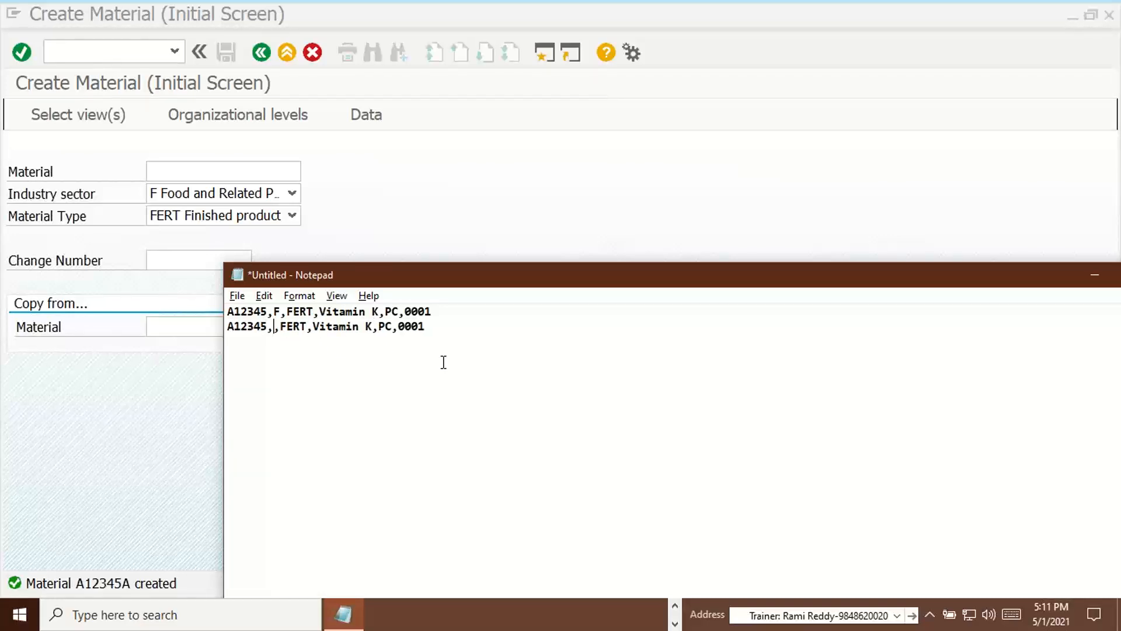
pyautogui.write('P')
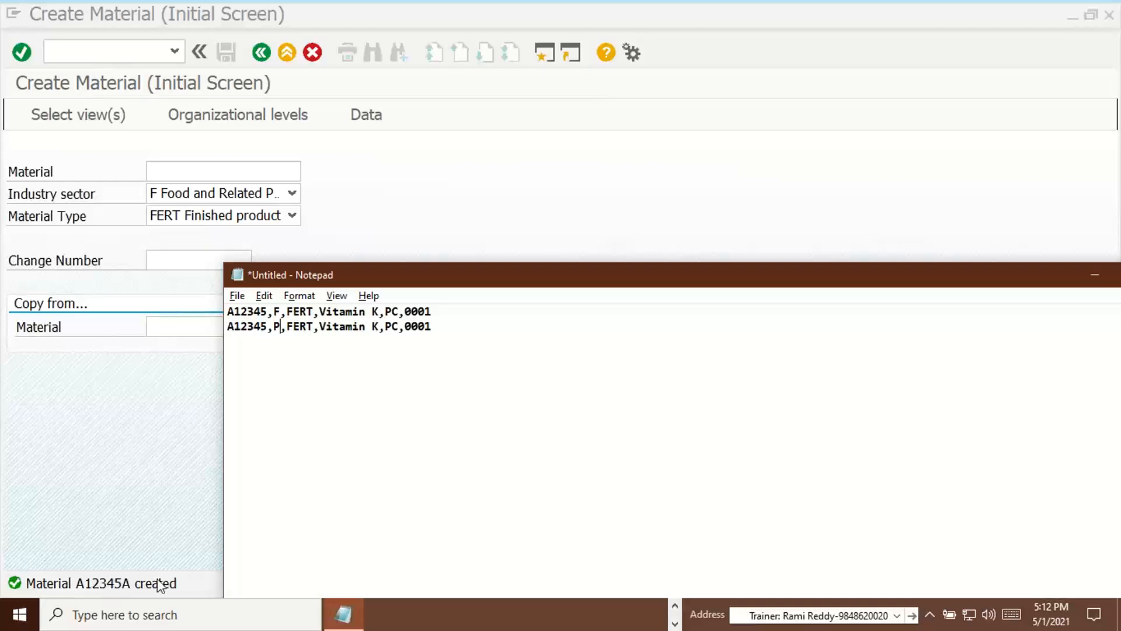
# Copy the material number from the second data line, enter A12345A as the material in SAP, and open its view selection
pyautogui.moveTo(269, 326); pyautogui.dragTo(227, 328)
pyautogui.hotkey('ctrl', 'c')
pyautogui.click(179, 170)
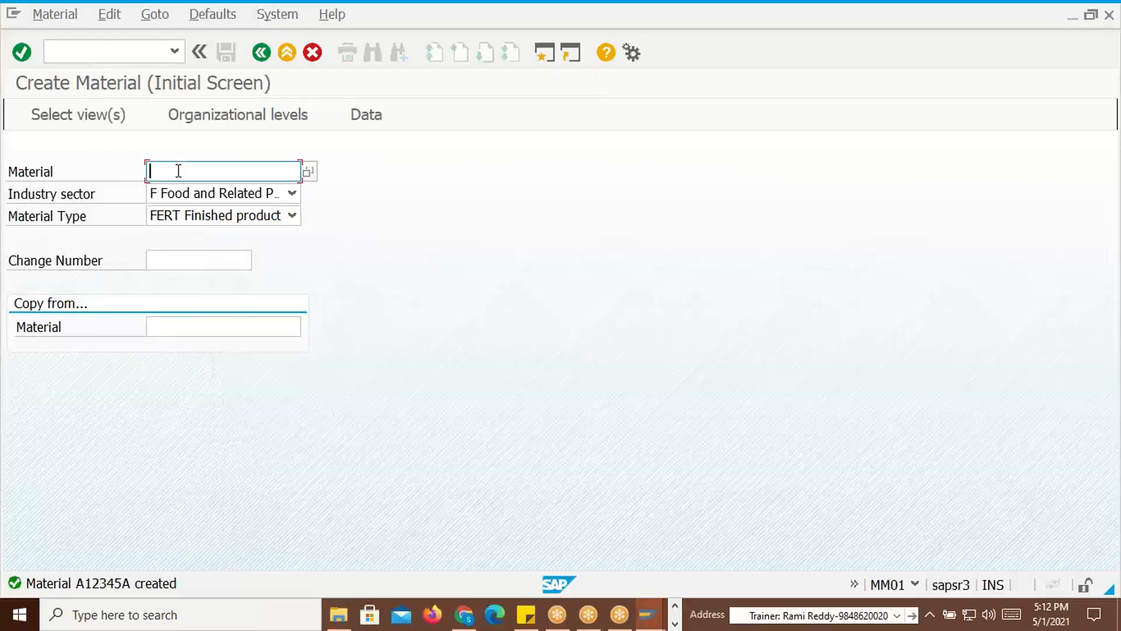
pyautogui.hotkey('ctrl', 'v')
pyautogui.write('A')
pyautogui.press('Return')
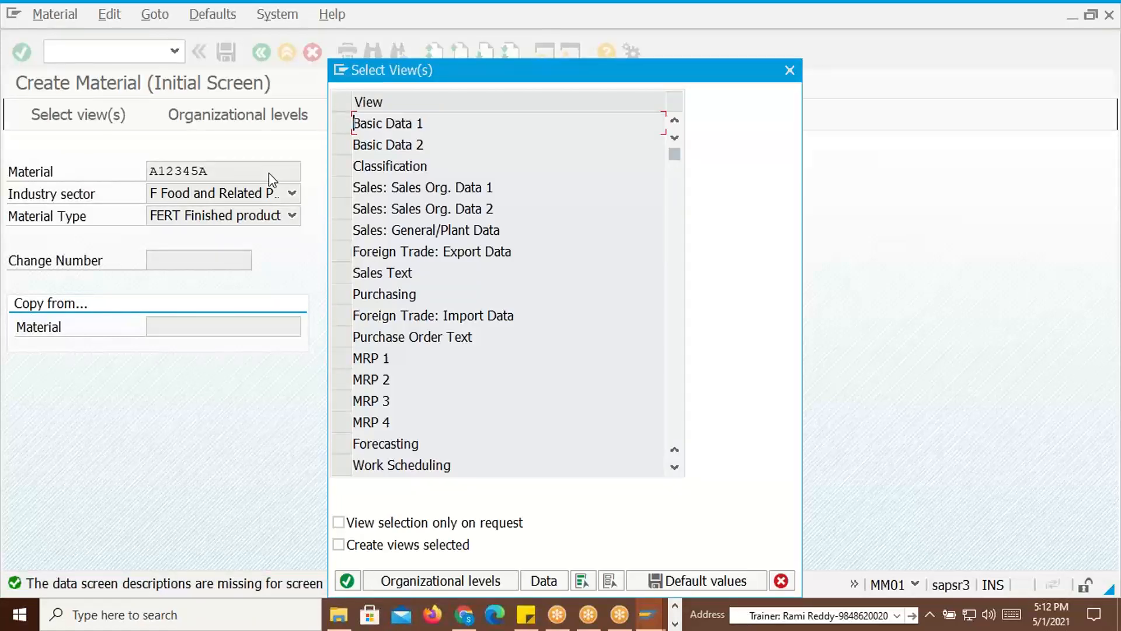
pyautogui.click(341, 123)
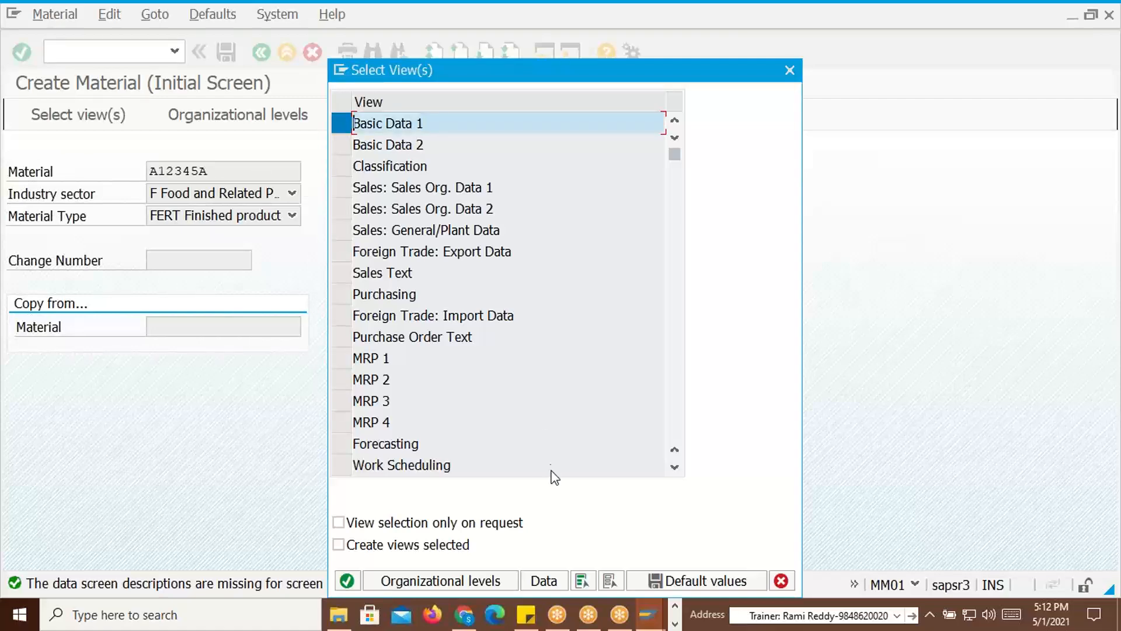
pyautogui.moveTo(619, 65); pyautogui.dragTo(552, 140)
pyautogui.click(737, 144)
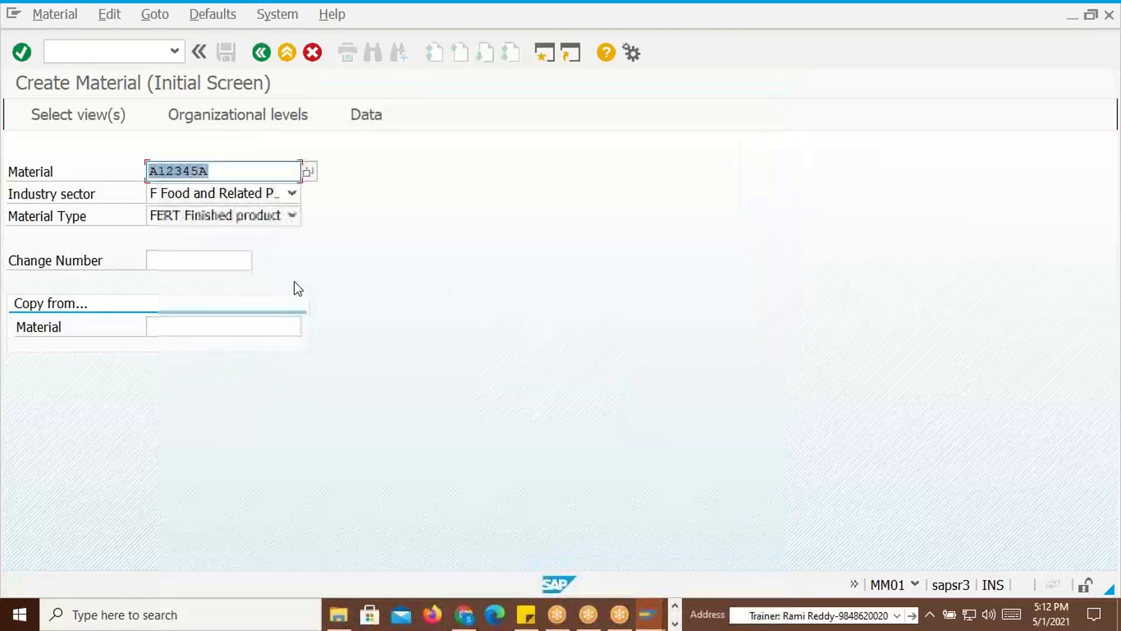
# Check the second data line in Notepad, and set the industry sector in SAP to P Pharmaceuticals
pyautogui.hotkey('alt', 'Tab')
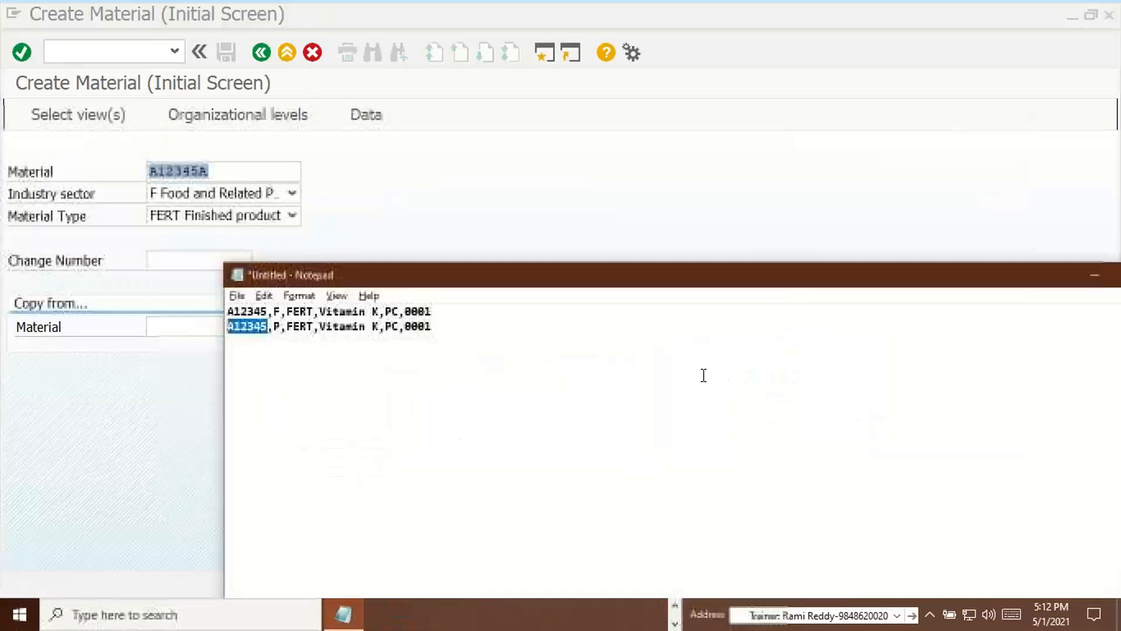
pyautogui.click(279, 327)
pyautogui.hotkey('alt', 'Tab')
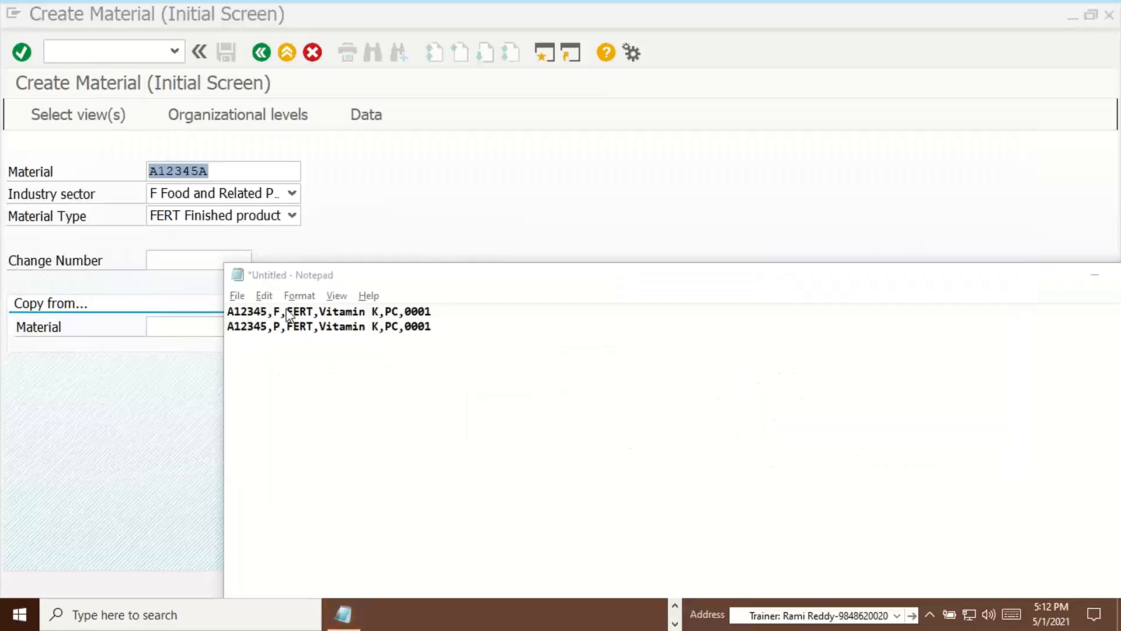
pyautogui.click(292, 193)
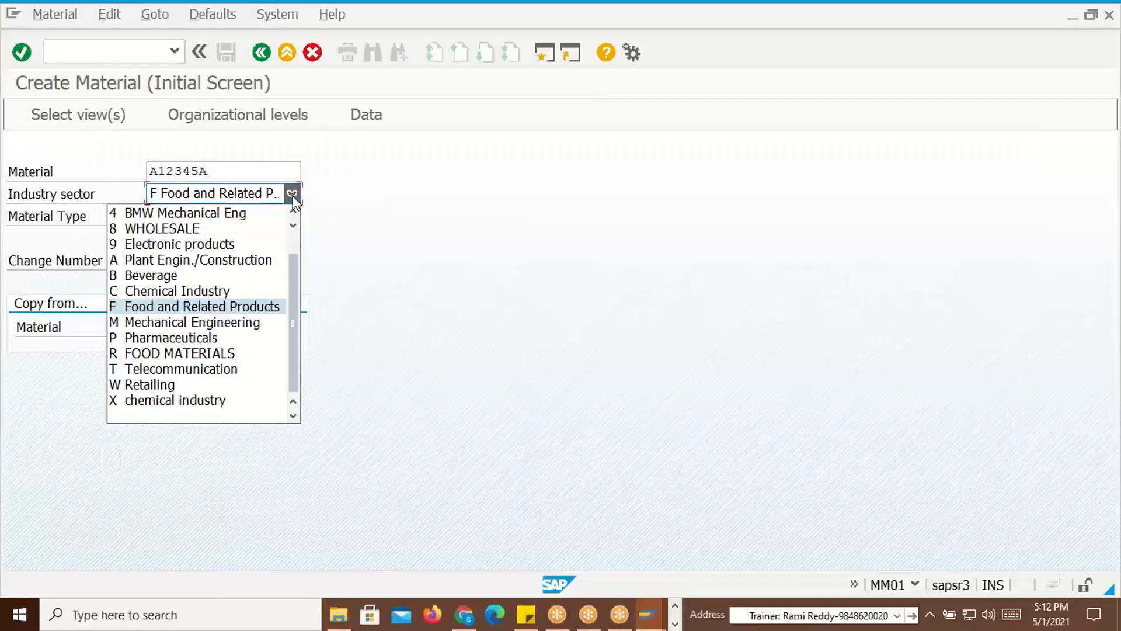
pyautogui.press('Down')
pyautogui.press('Down')
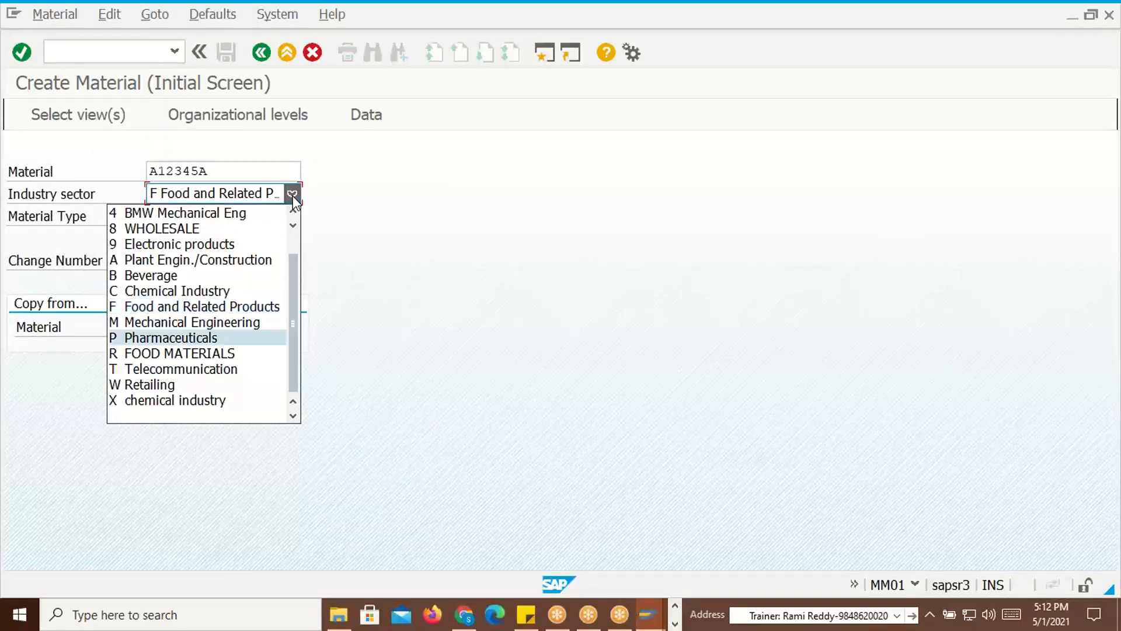
pyautogui.press('Return')
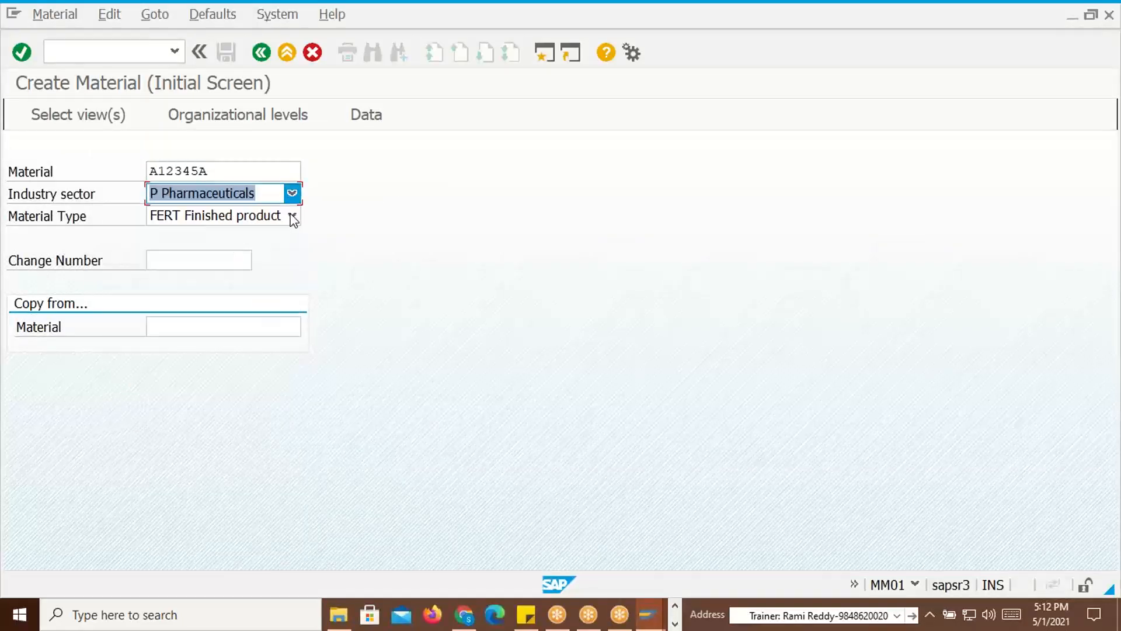
# Try to continue creating A12345A with the material type HAWA Trading goods
pyautogui.click(291, 215)
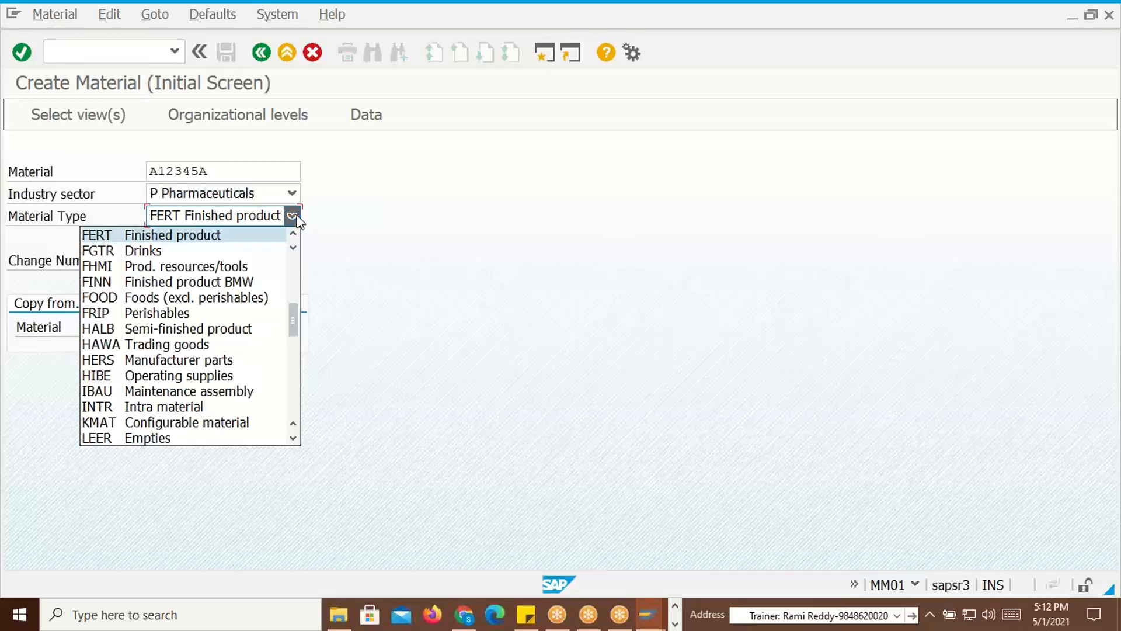
pyautogui.click(155, 237)
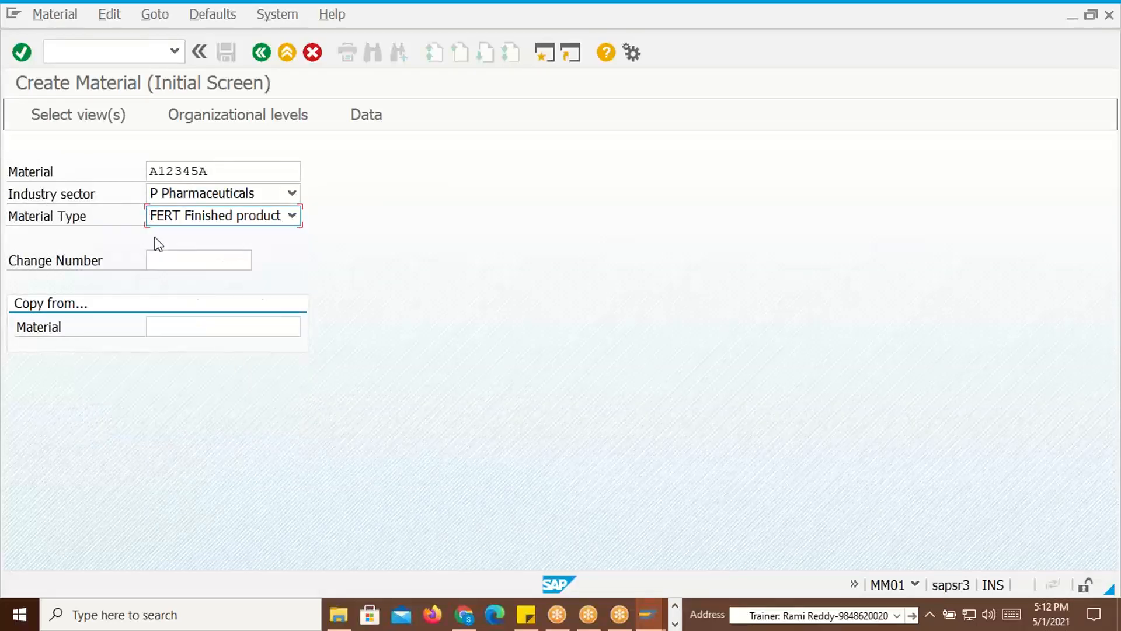
pyautogui.click(291, 216)
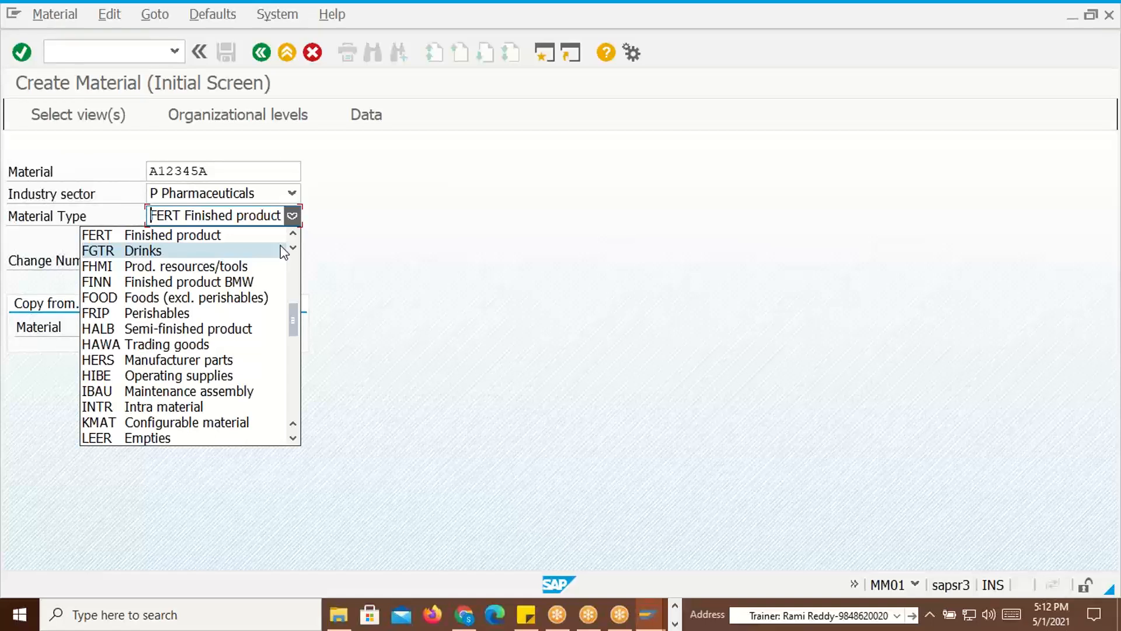
pyautogui.press('h')
pyautogui.press('h')
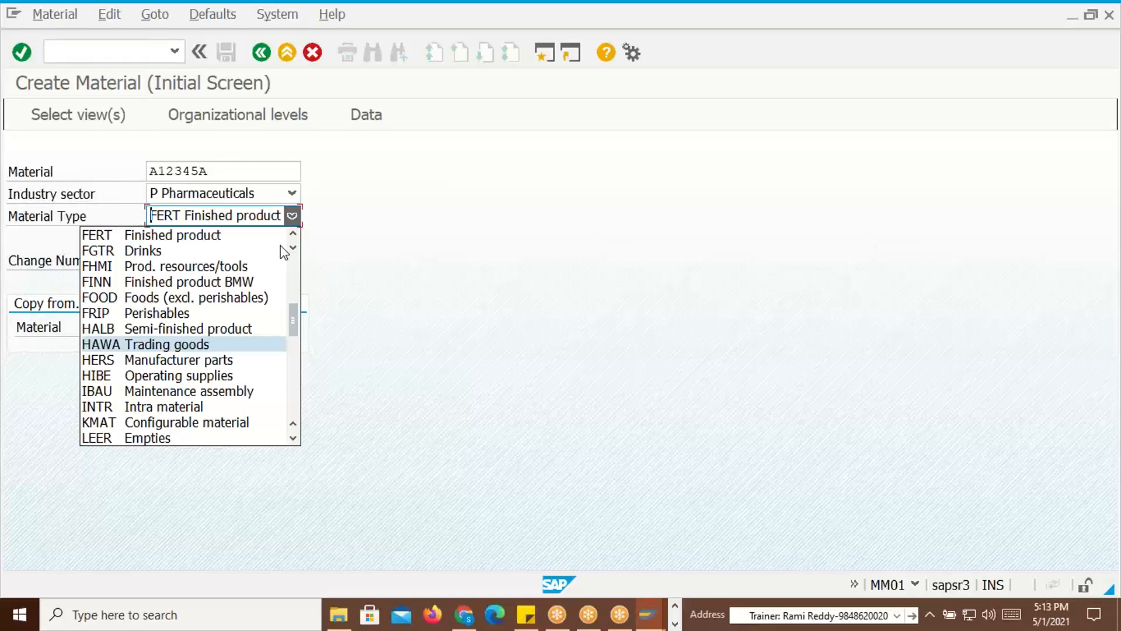
pyautogui.click(198, 345)
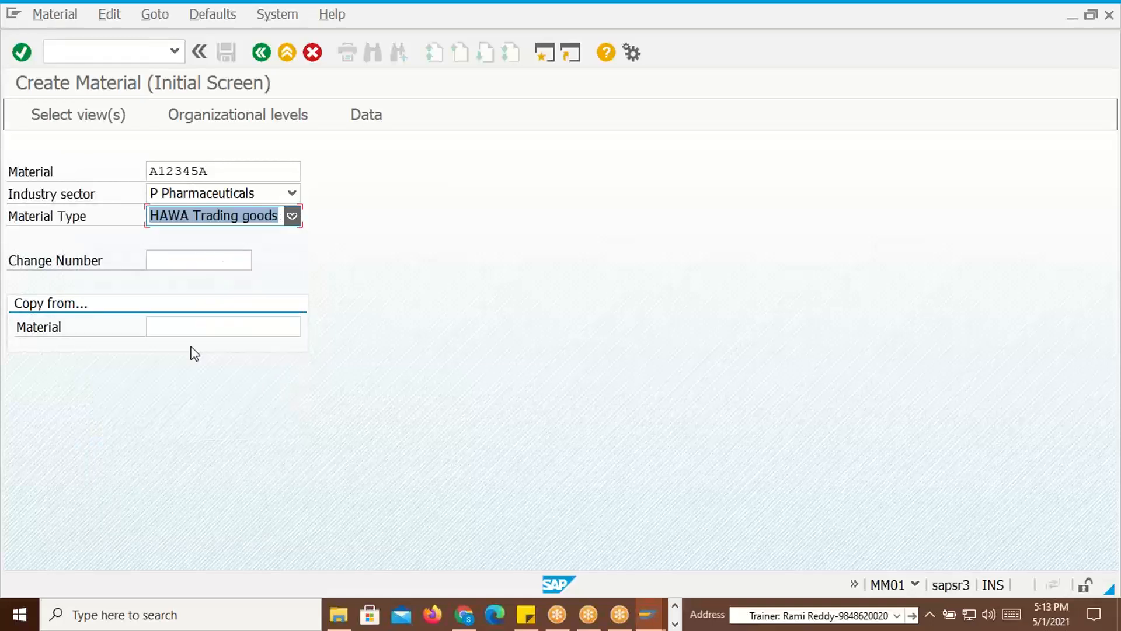
pyautogui.press('Return')
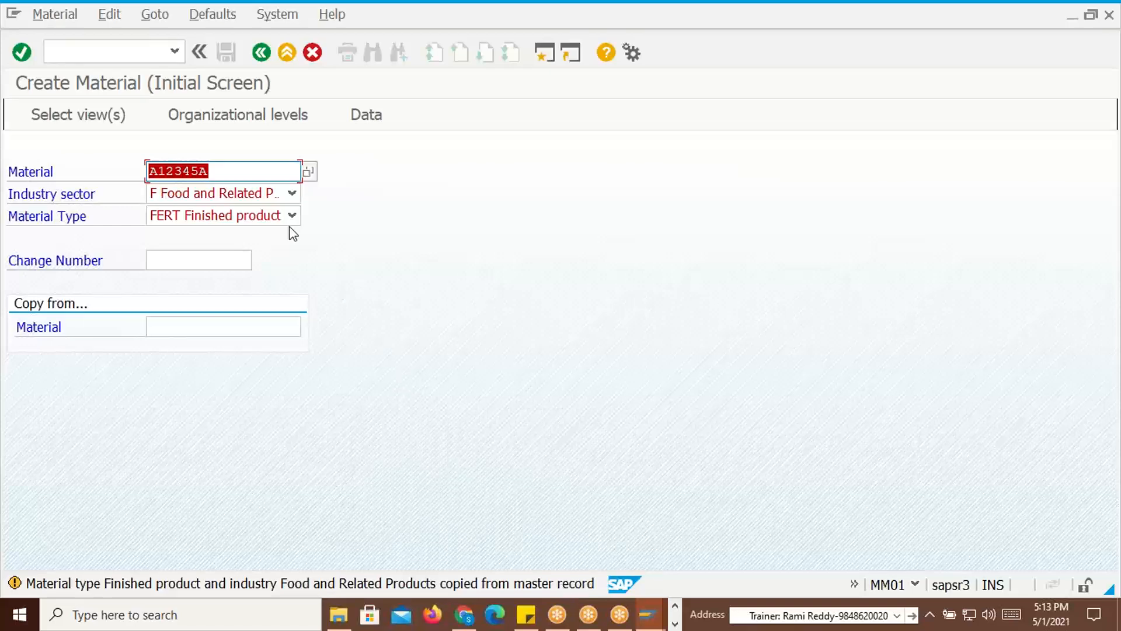
# Change the material number to A12345E, open its view selection, and close the selection again
pyautogui.click(214, 172)
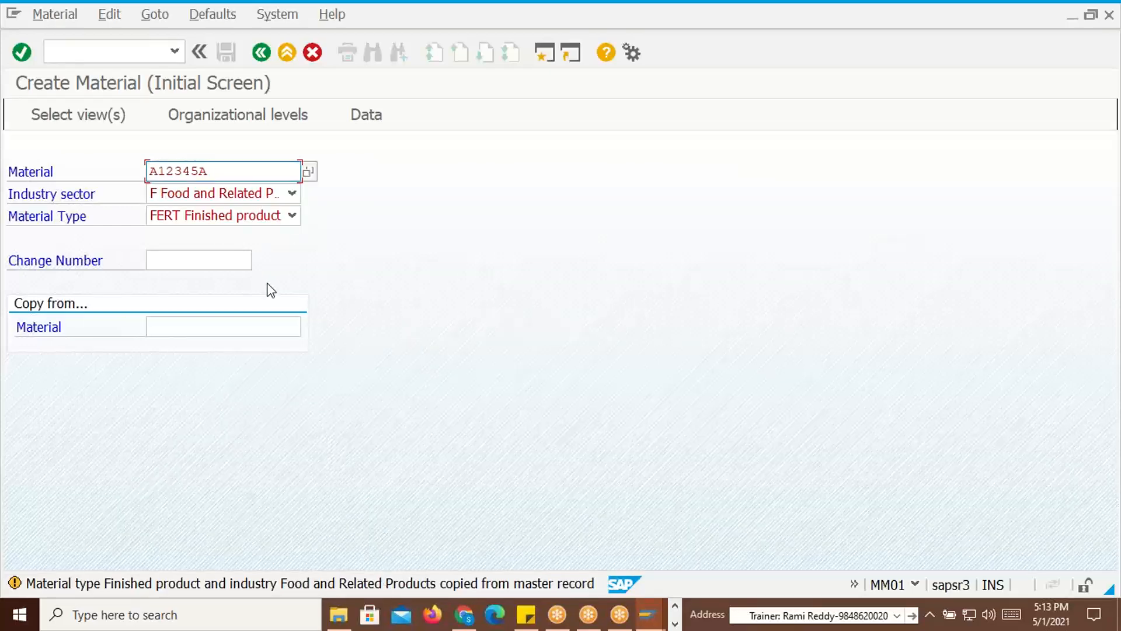
pyautogui.press('BackSpace')
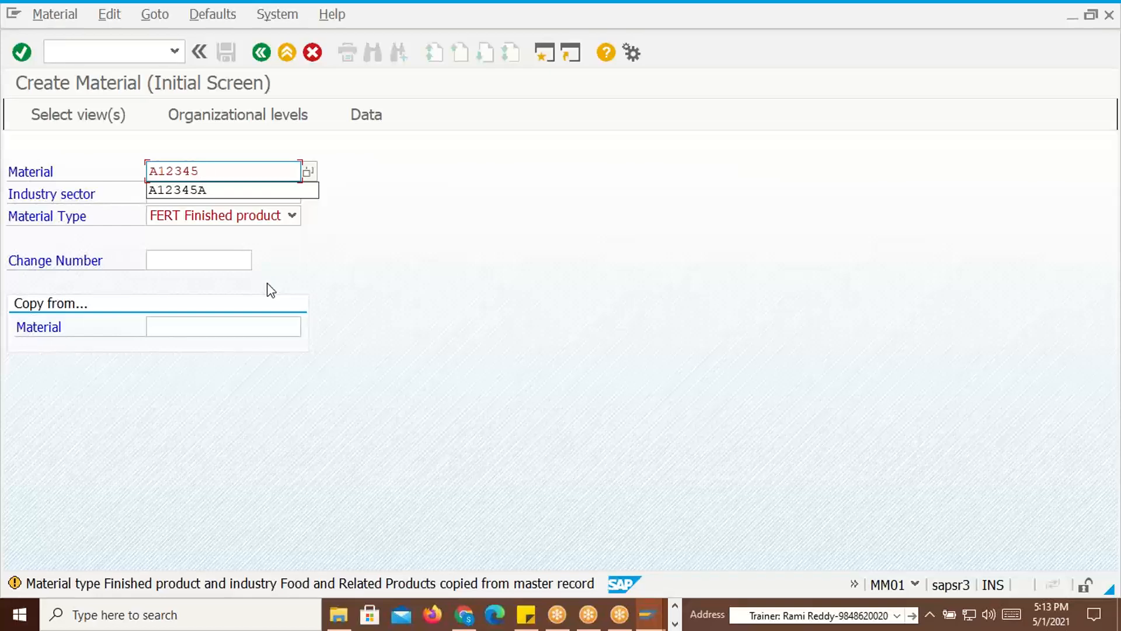
pyautogui.write('E')
pyautogui.press('Return')
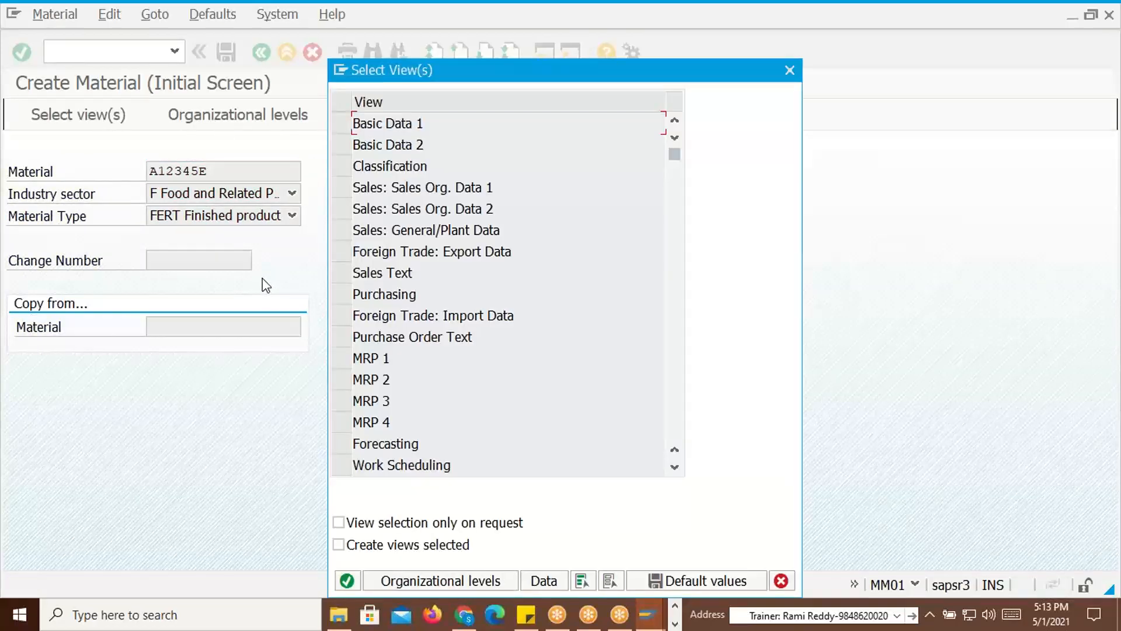
pyautogui.moveTo(474, 73); pyautogui.dragTo(357, 158)
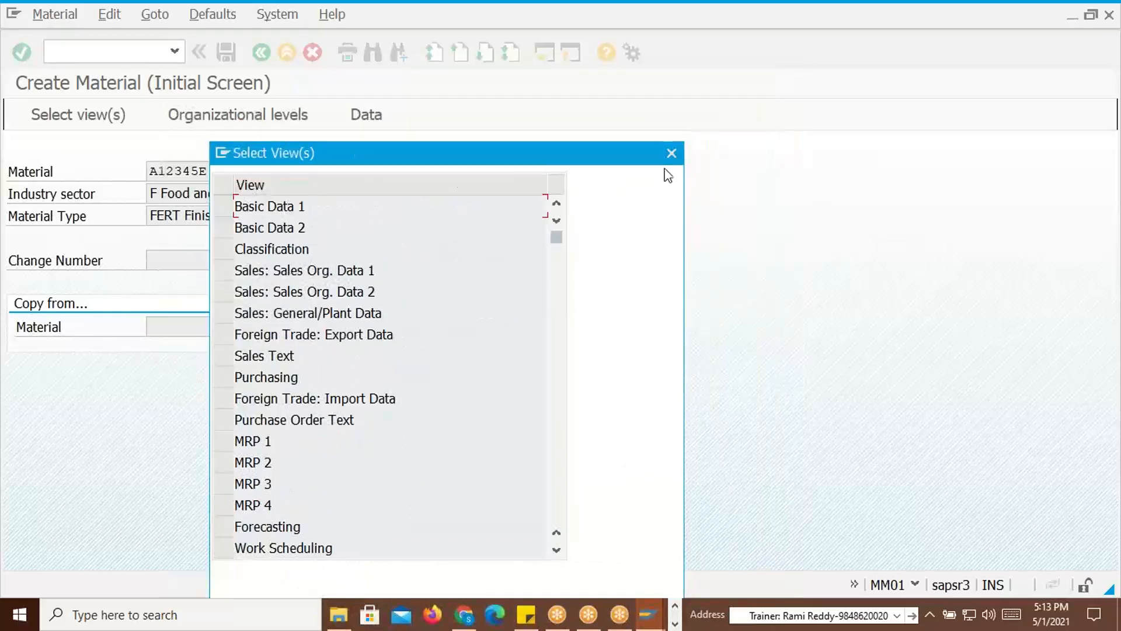
pyautogui.click(671, 153)
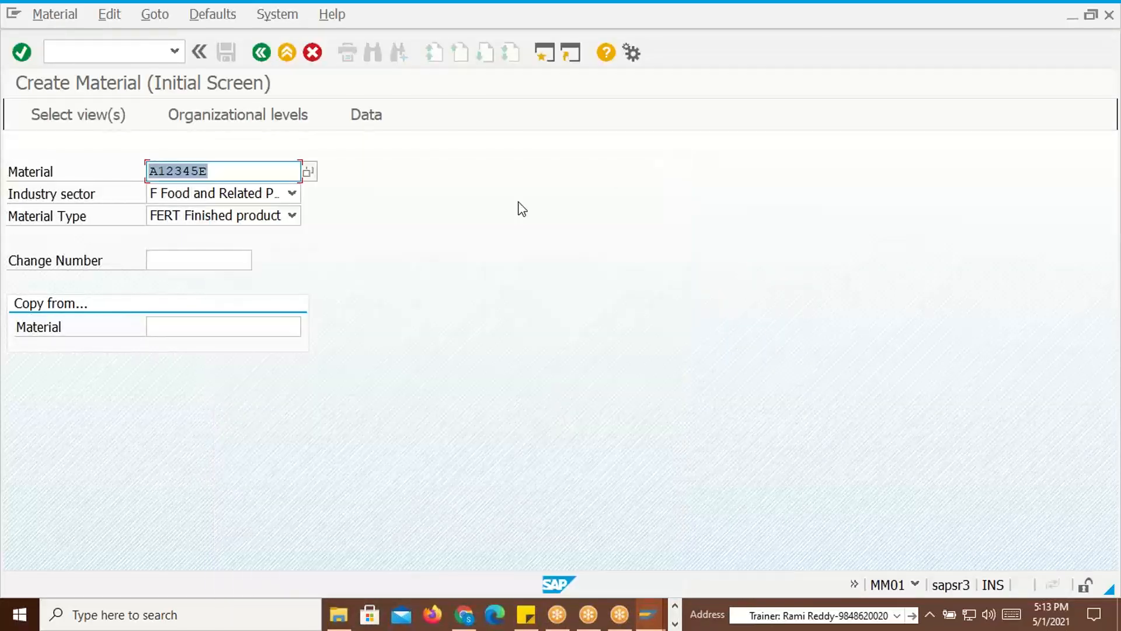
# Set the material type of A12345E to HAWA Trading goods and open the view selection
pyautogui.click(291, 216)
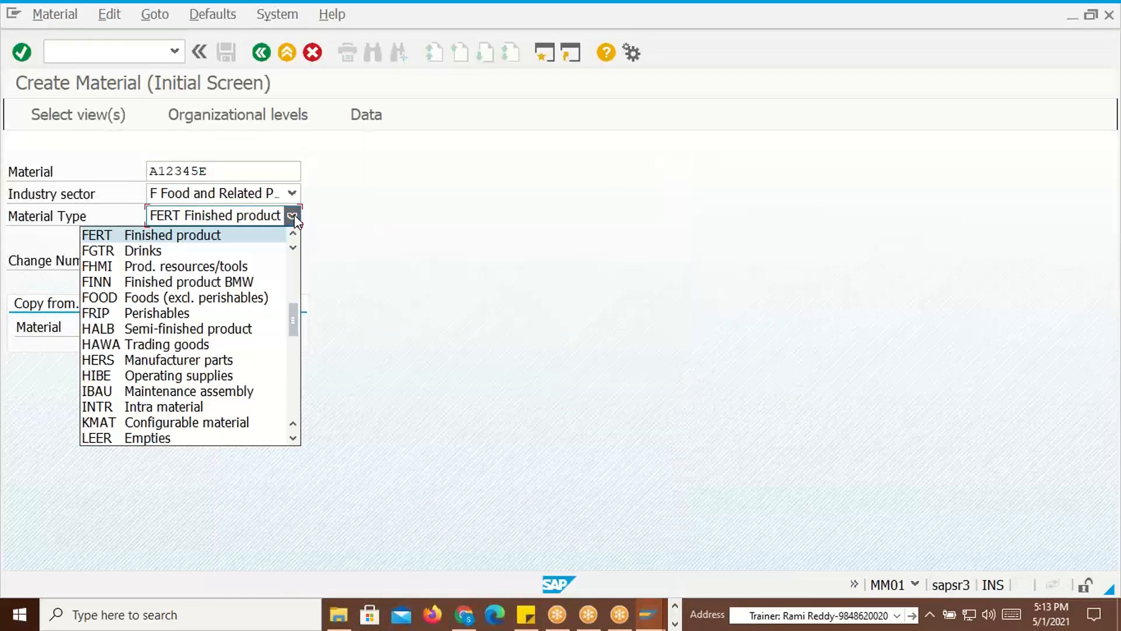
pyautogui.press('h')
pyautogui.press('a')
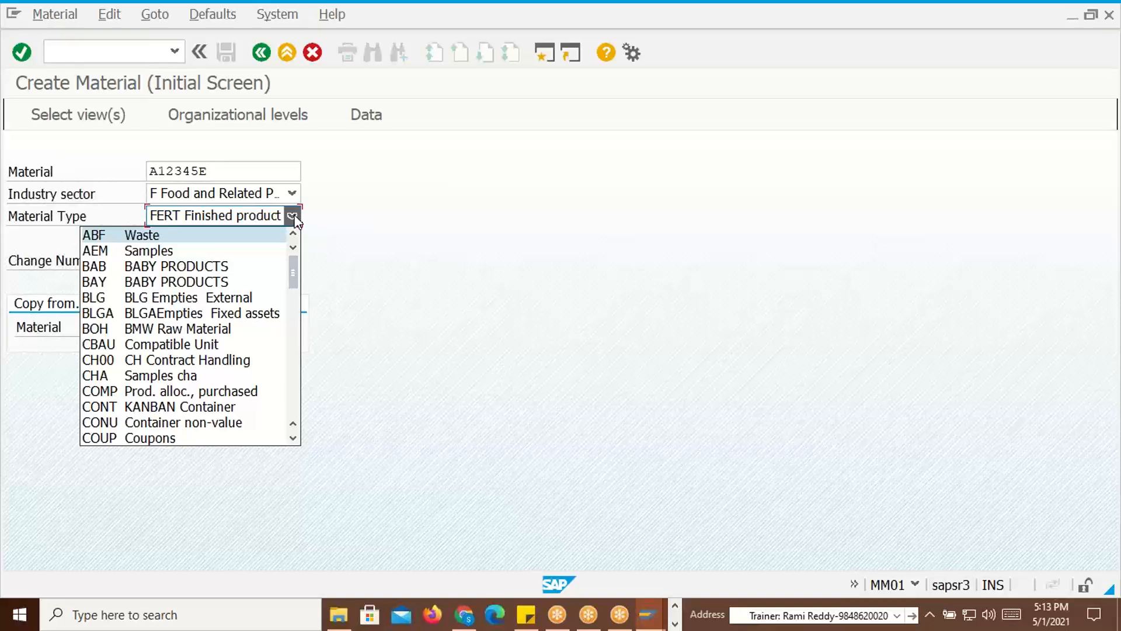
pyautogui.press('h')
pyautogui.press('h')
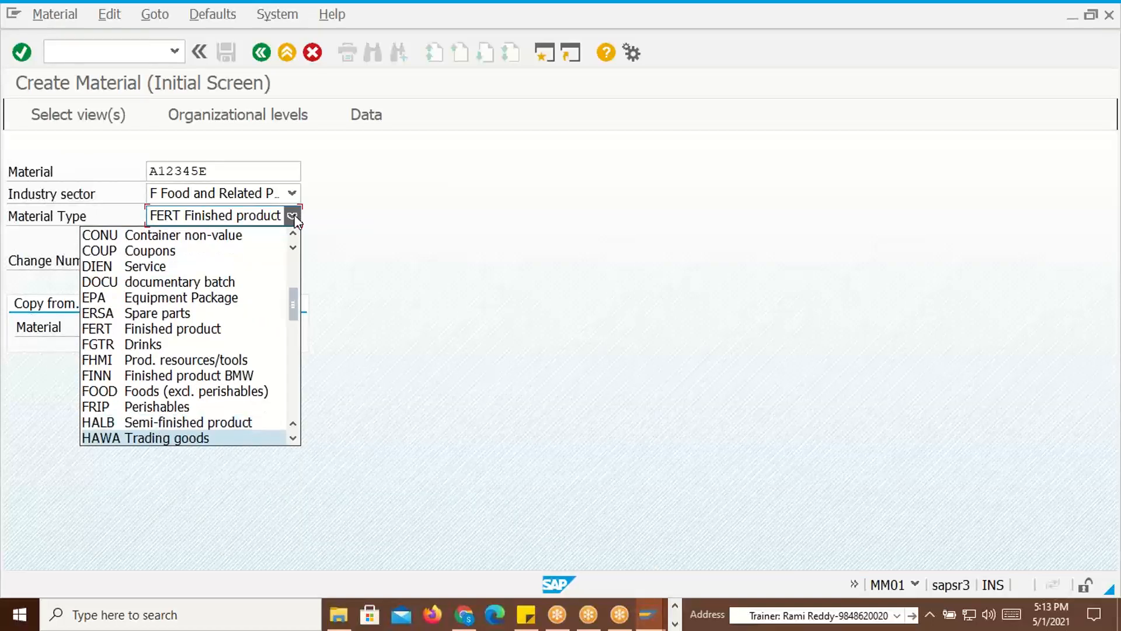
pyautogui.press('Return')
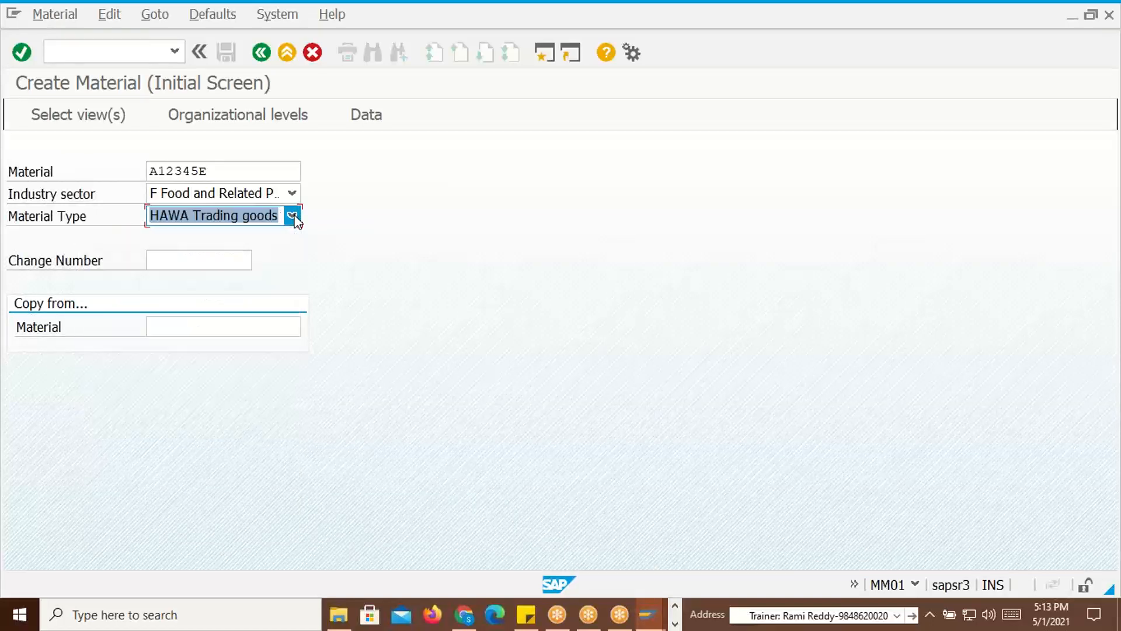
pyautogui.press('Return')
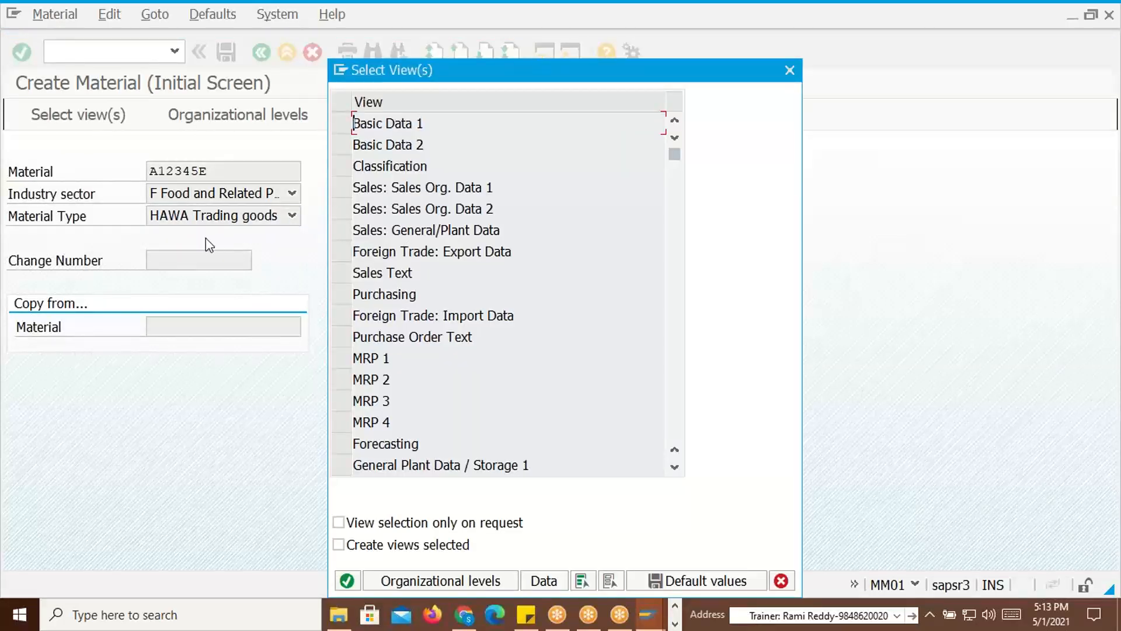
# Switch to Notepad and change the material number in the second data line to A12346
pyautogui.hotkey('alt', 'Tab')
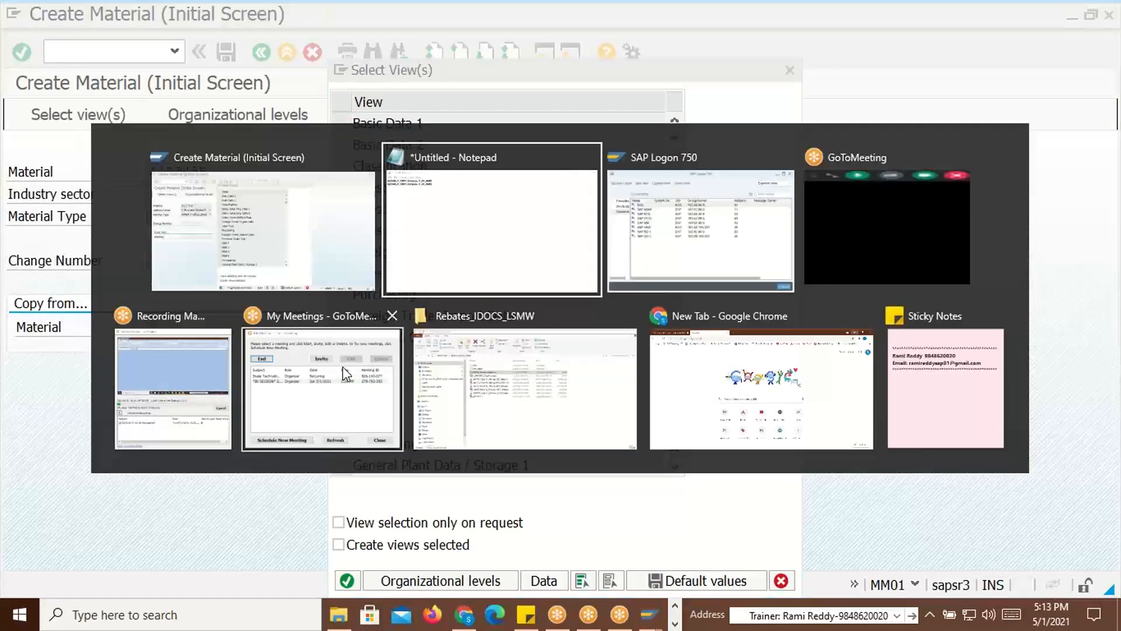
pyautogui.click(268, 326)
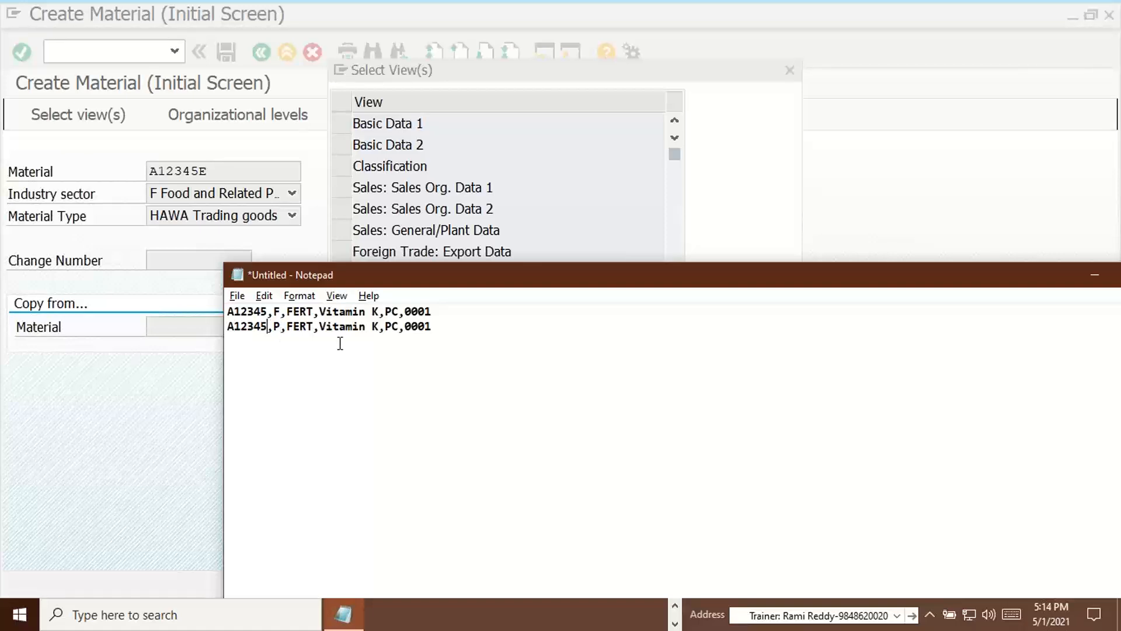
pyautogui.press('BackSpace')
pyautogui.write('6')
# Replace the description Vitamin K in the second data line with Antibiotic
pyautogui.click(379, 326)
pyautogui.press('BackSpace')
pyautogui.press('BackSpace')
pyautogui.press('BackSpace')
pyautogui.press('BackSpace')
pyautogui.press('BackSpace')
pyautogui.press('BackSpace')
pyautogui.press('BackSpace')
pyautogui.press('BackSpace')
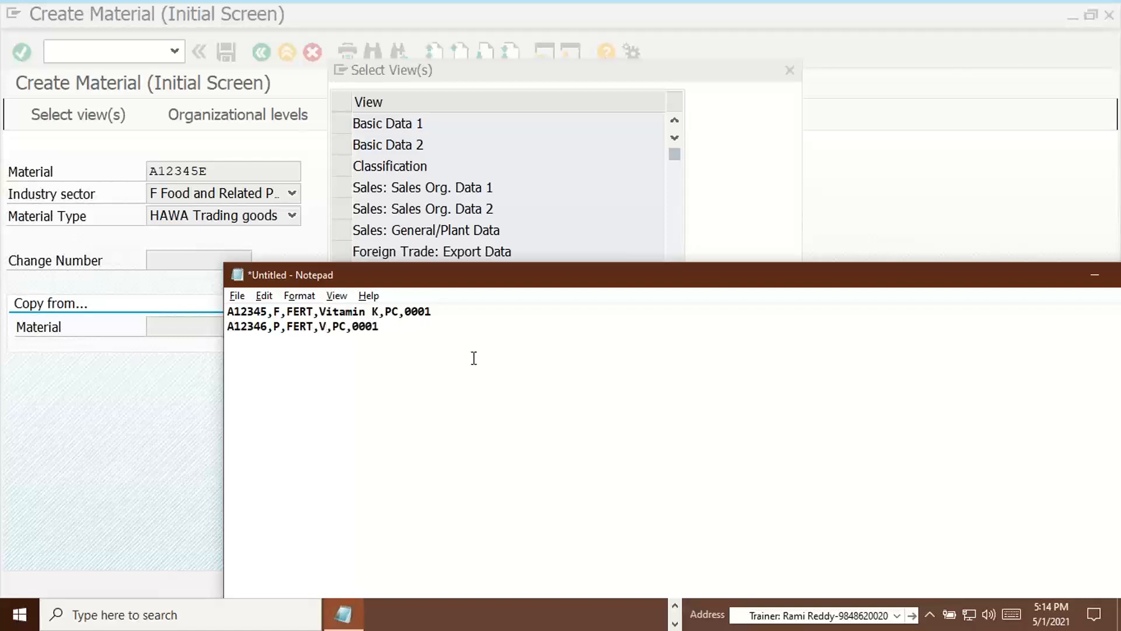
pyautogui.press('BackSpace')
pyautogui.write('ABC Antib')
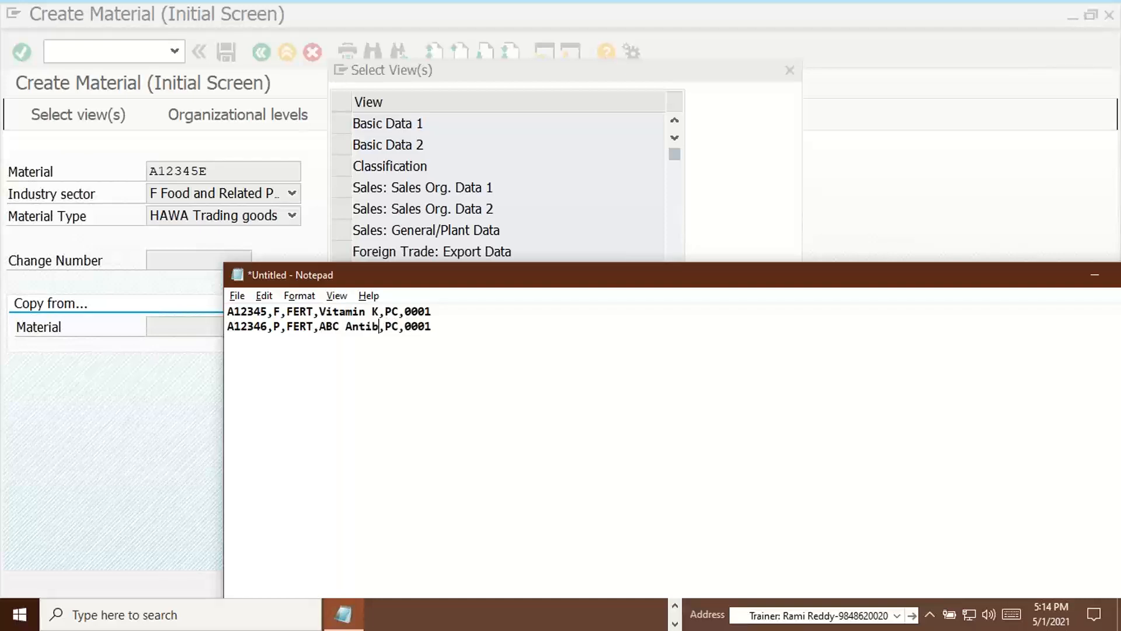
pyautogui.press('BackSpace')
pyautogui.press('BackSpace')
pyautogui.press('BackSpace')
pyautogui.press('BackSpace')
pyautogui.press('BackSpace')
pyautogui.press('BackSpace')
pyautogui.press('BackSpace')
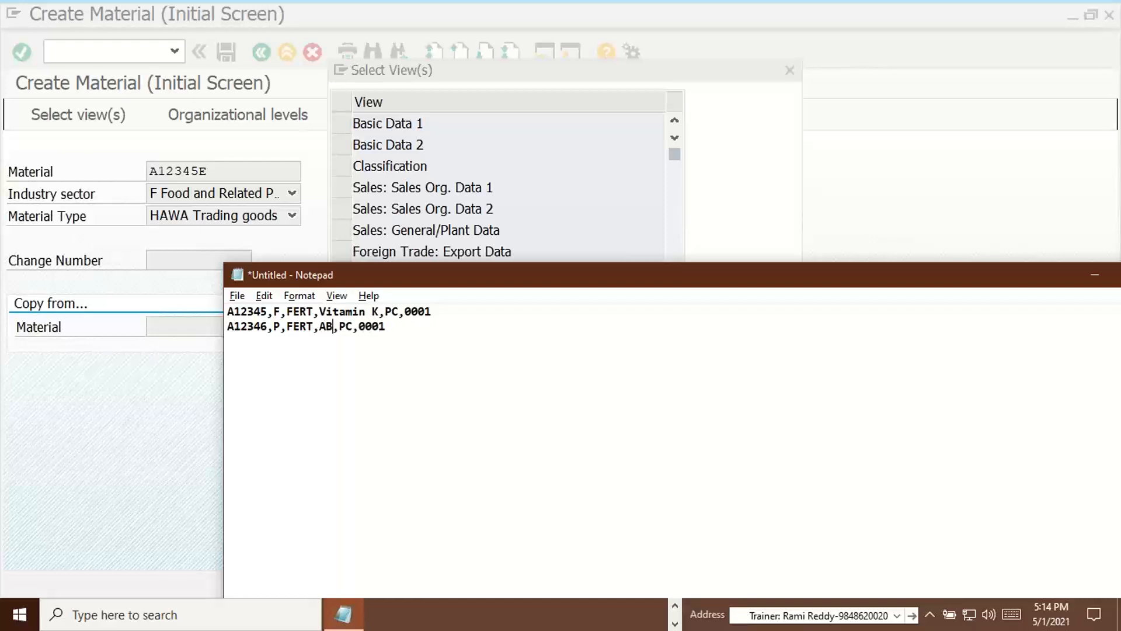
pyautogui.write('ntibiotic')
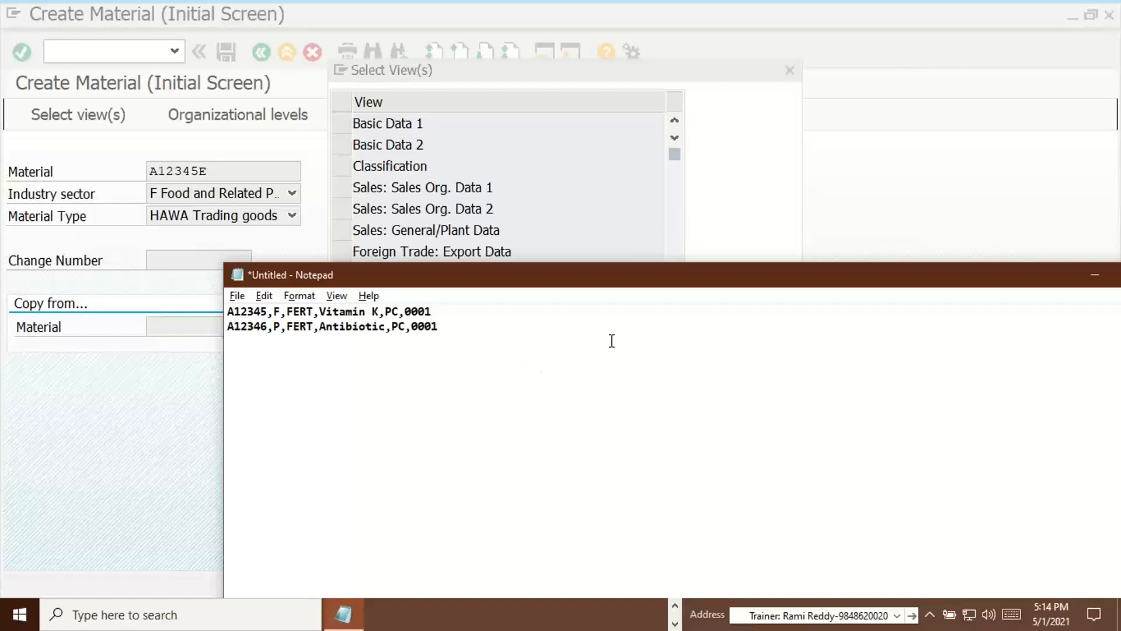
# Switch to SAP, open the Basic Data 1 view for A12345E, and enter the description Antibiotic
pyautogui.hotkey('alt', 'Tab')
pyautogui.click(341, 124)
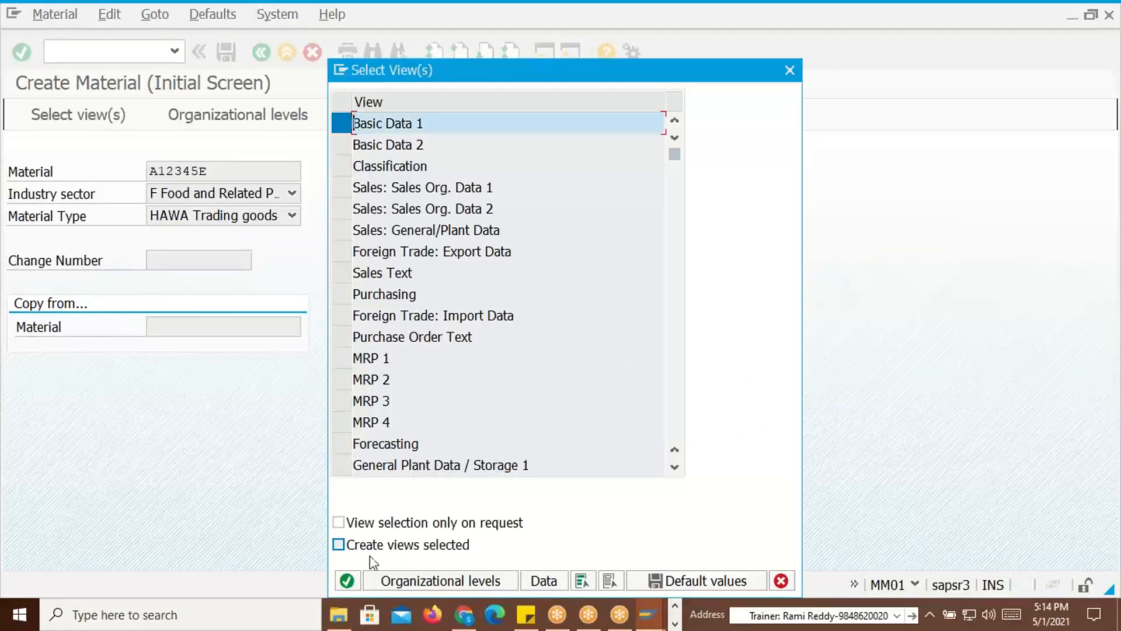
pyautogui.click(349, 581)
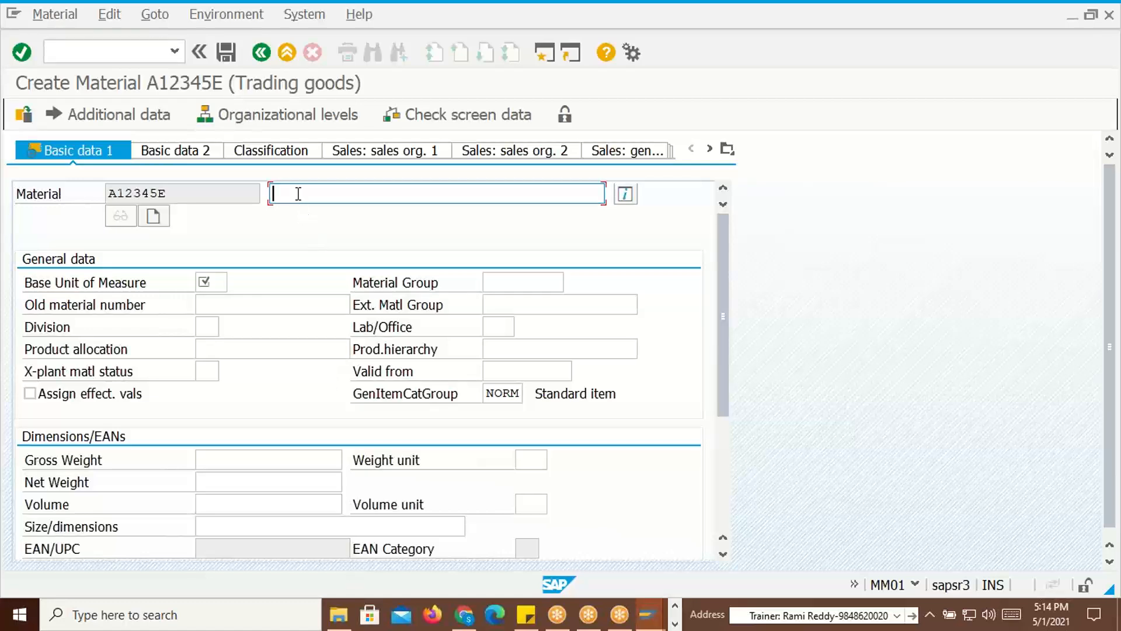
pyautogui.write('Antibiotic')
# Set the base unit of measure of A12345E to KG from the list of possible units
pyautogui.click(212, 282)
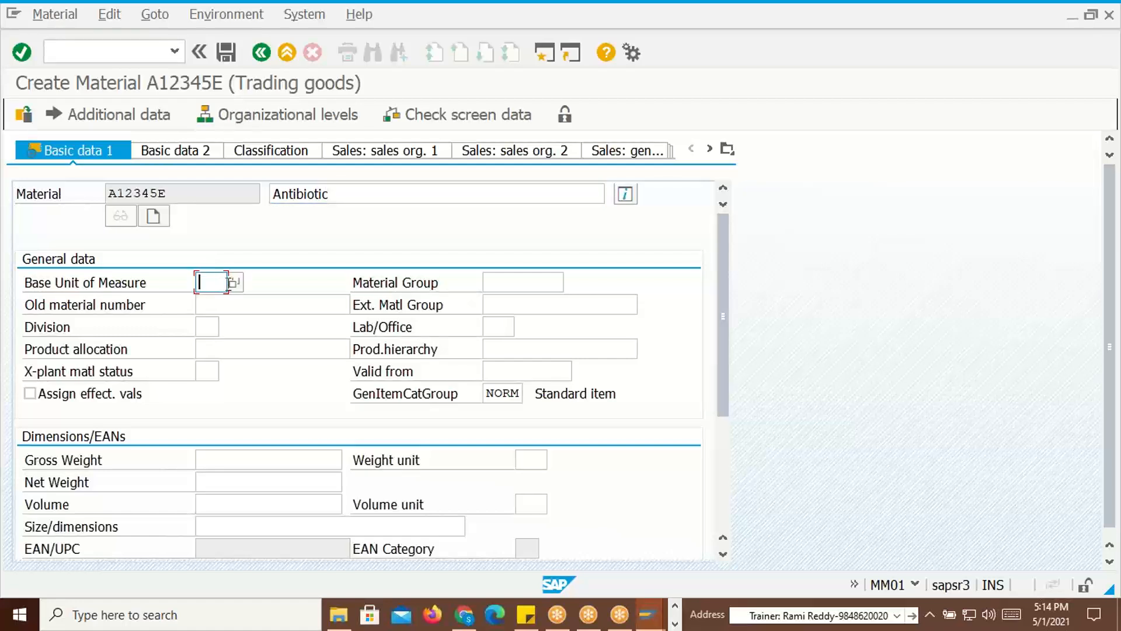
pyautogui.click(235, 283)
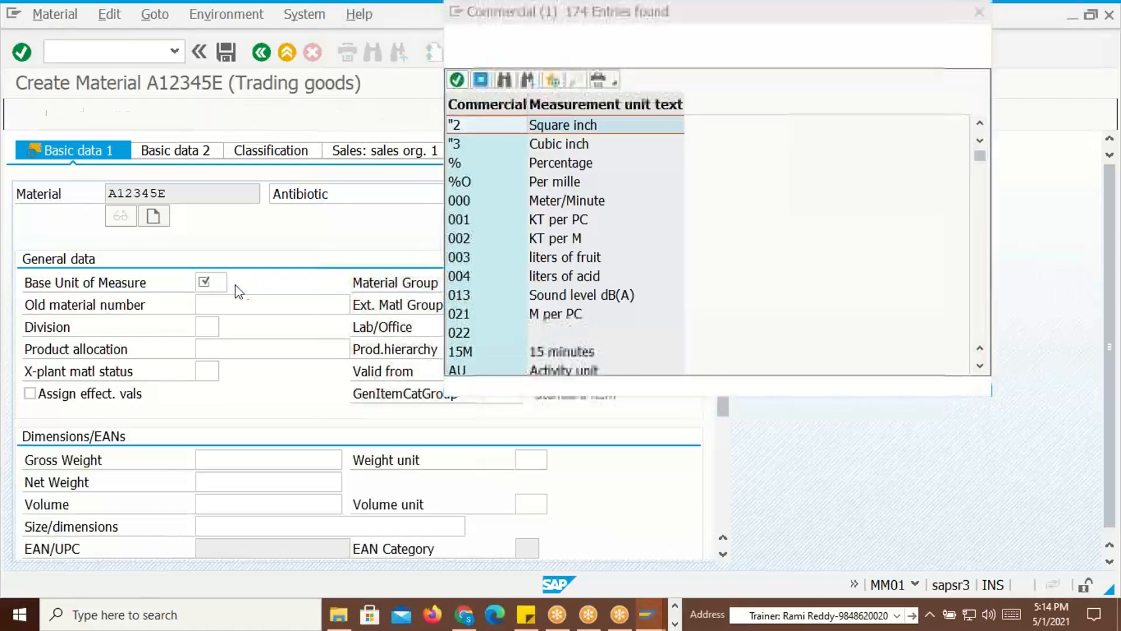
pyautogui.scroll(-20, 546, 336)
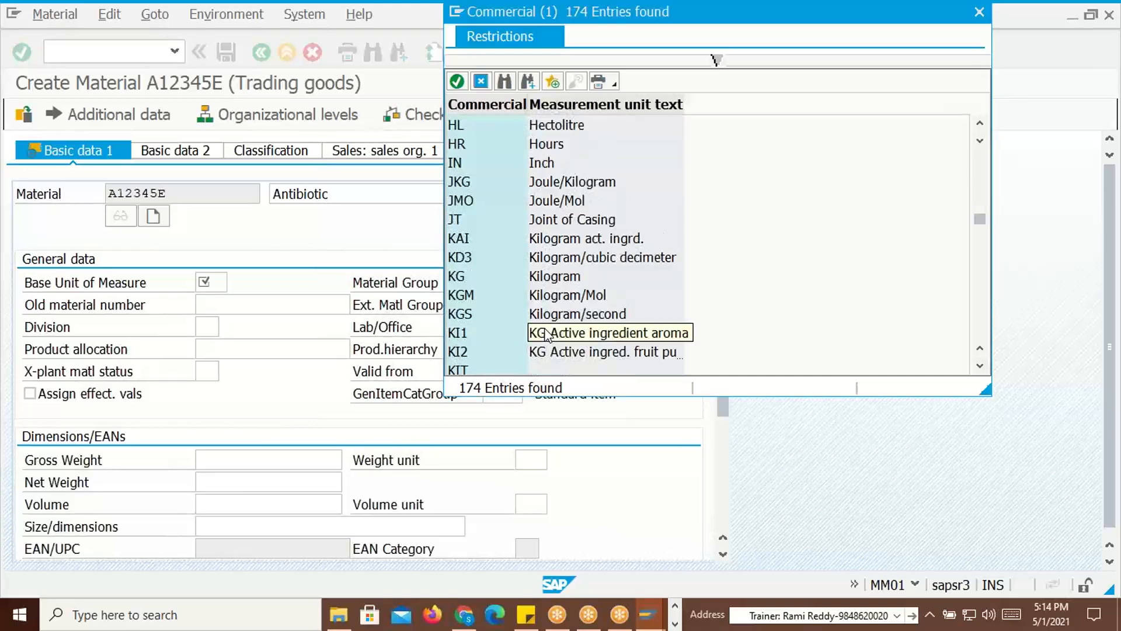
pyautogui.doubleClick(546, 278)
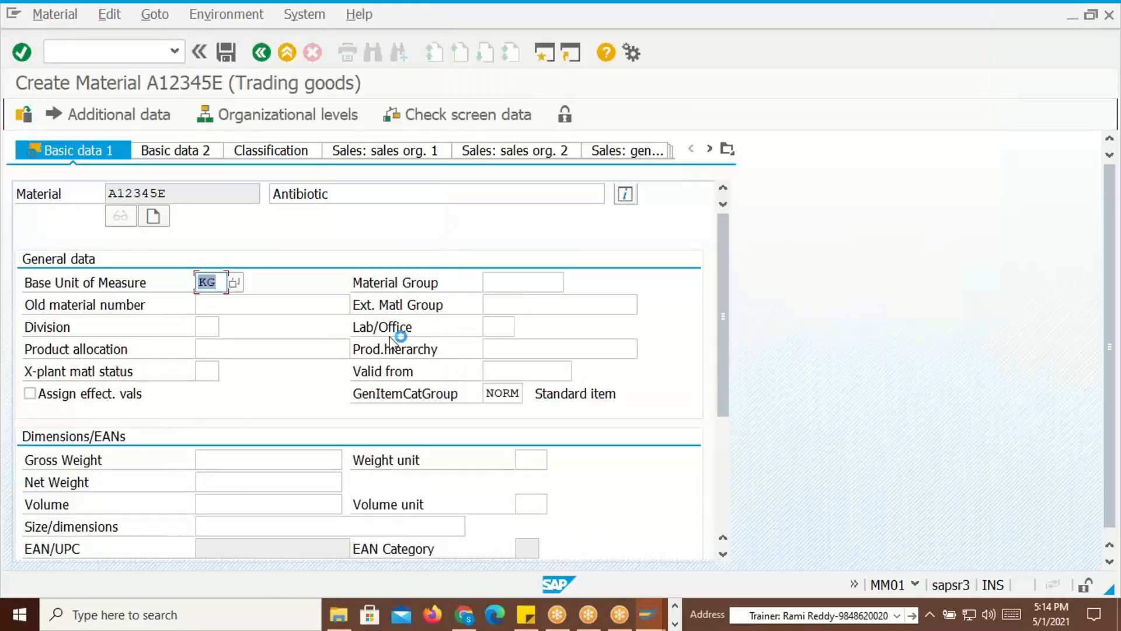
# Switch to Notepad and change the unit in the second data line to KG
pyautogui.hotkey('alt', 'Tab')
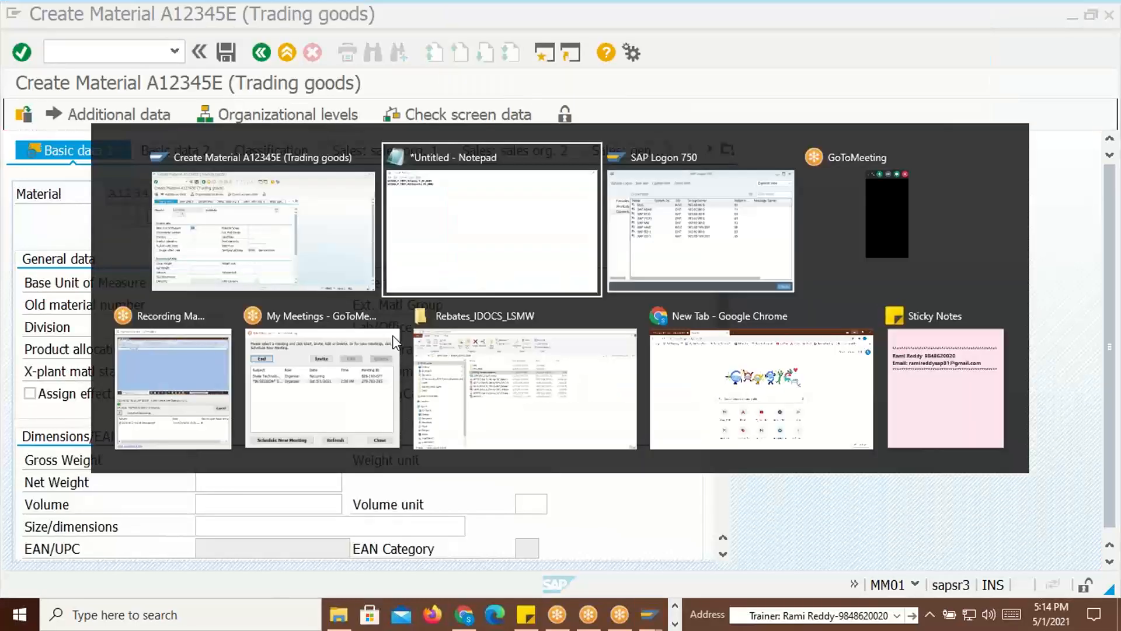
pyautogui.click(405, 327)
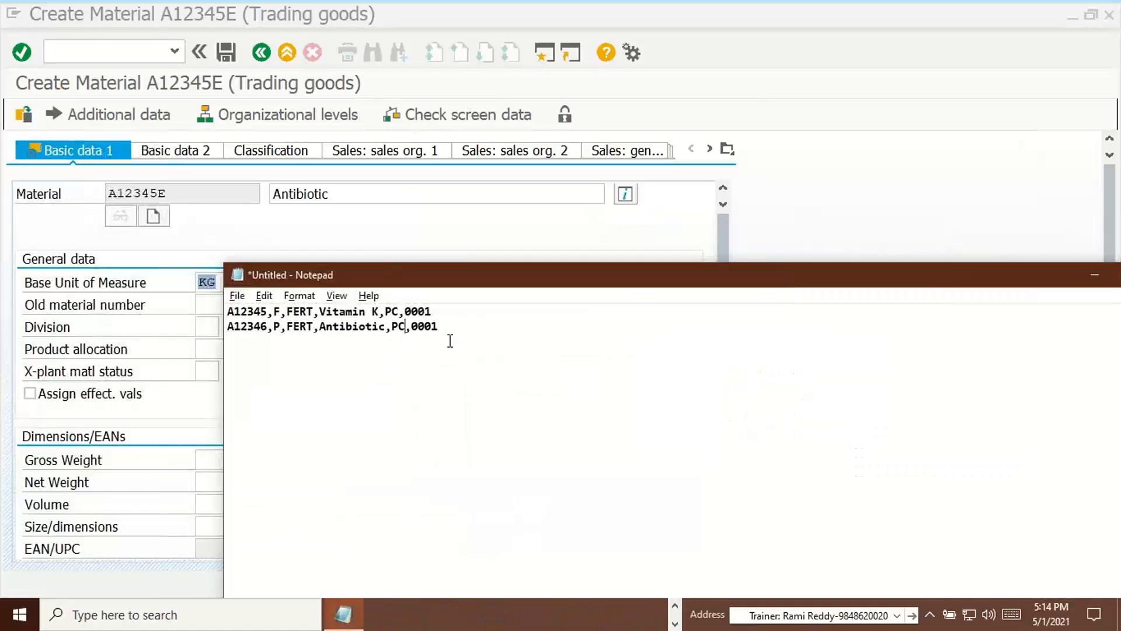
pyautogui.press('BackSpace')
pyautogui.press('BackSpace')
pyautogui.write('KG')
# Switch to SAP, list the possible material groups for A12345E, and highlight 001 Metal processing
pyautogui.hotkey('alt', 'Tab')
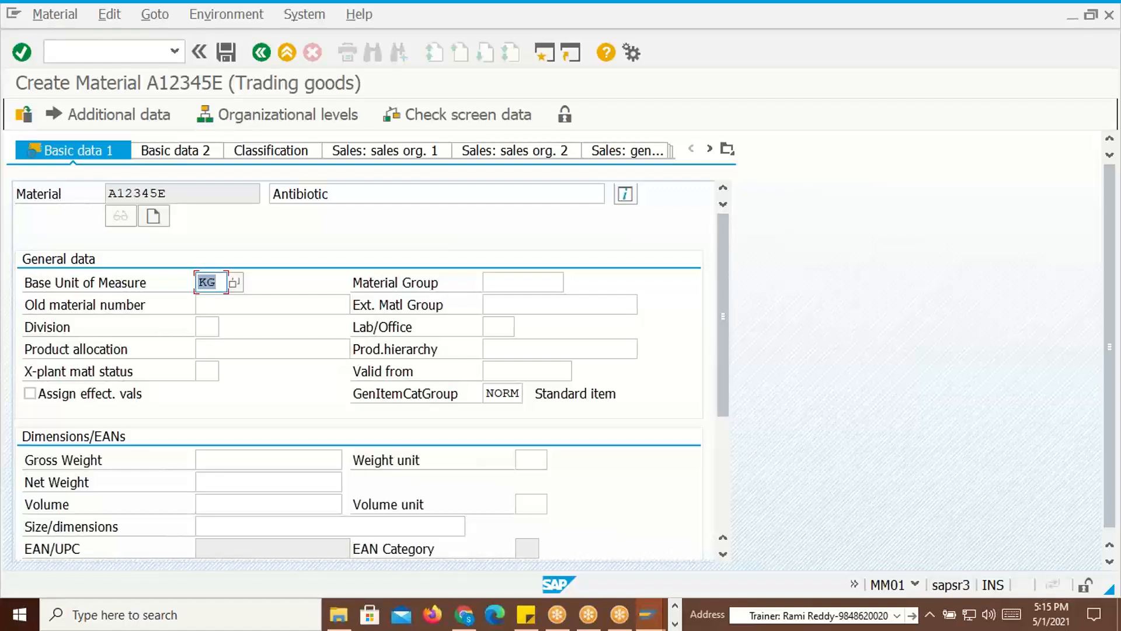
pyautogui.click(543, 282)
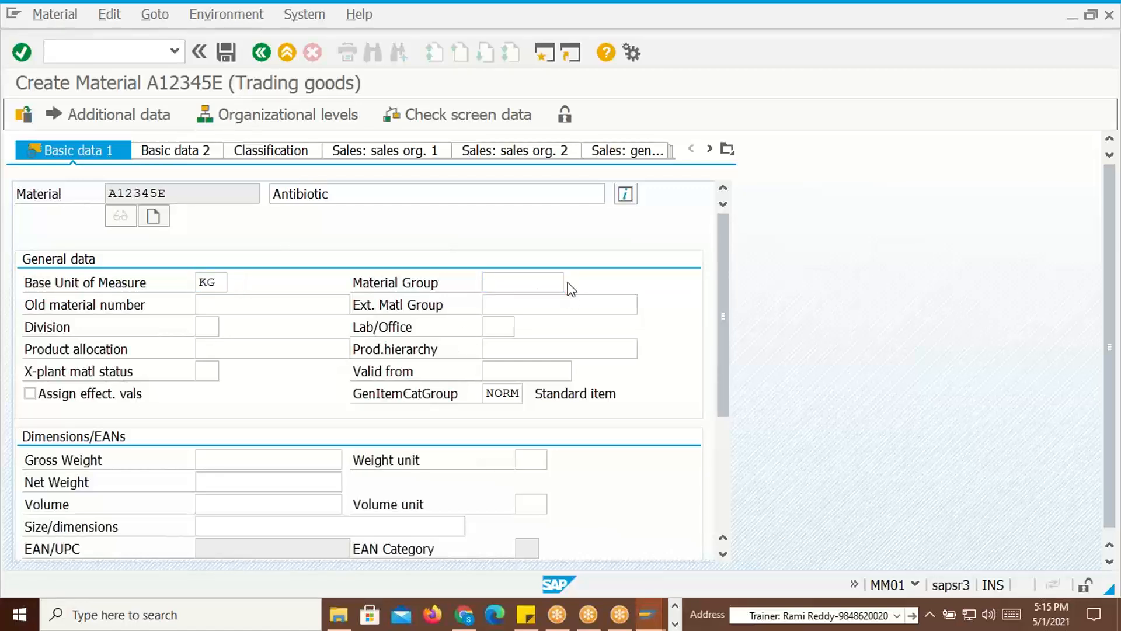
pyautogui.click(570, 284)
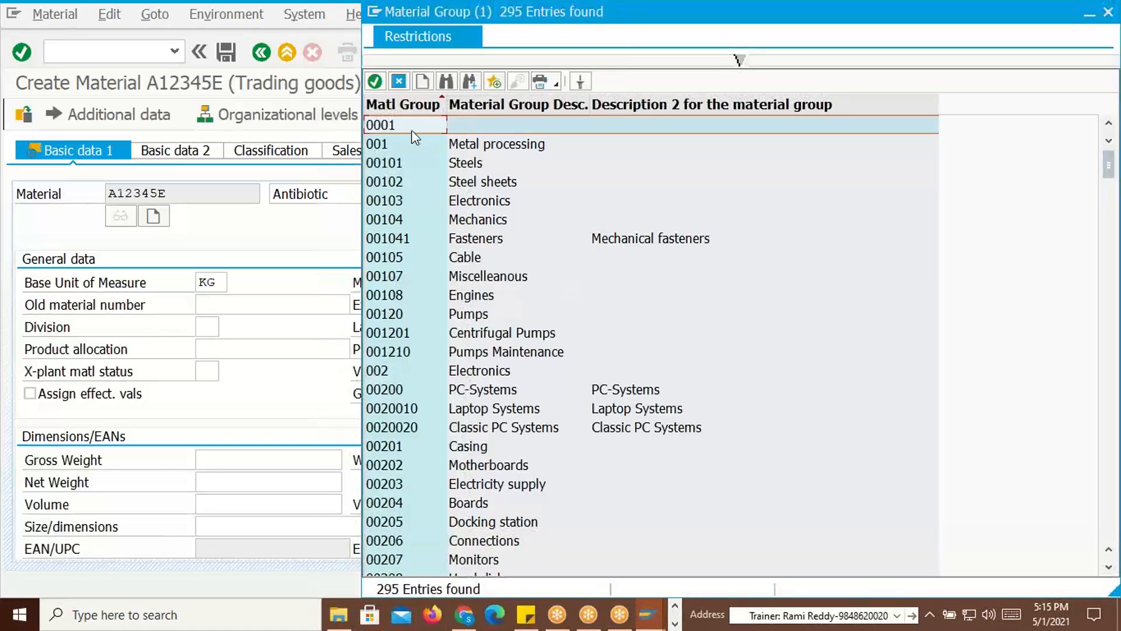
pyautogui.click(451, 145)
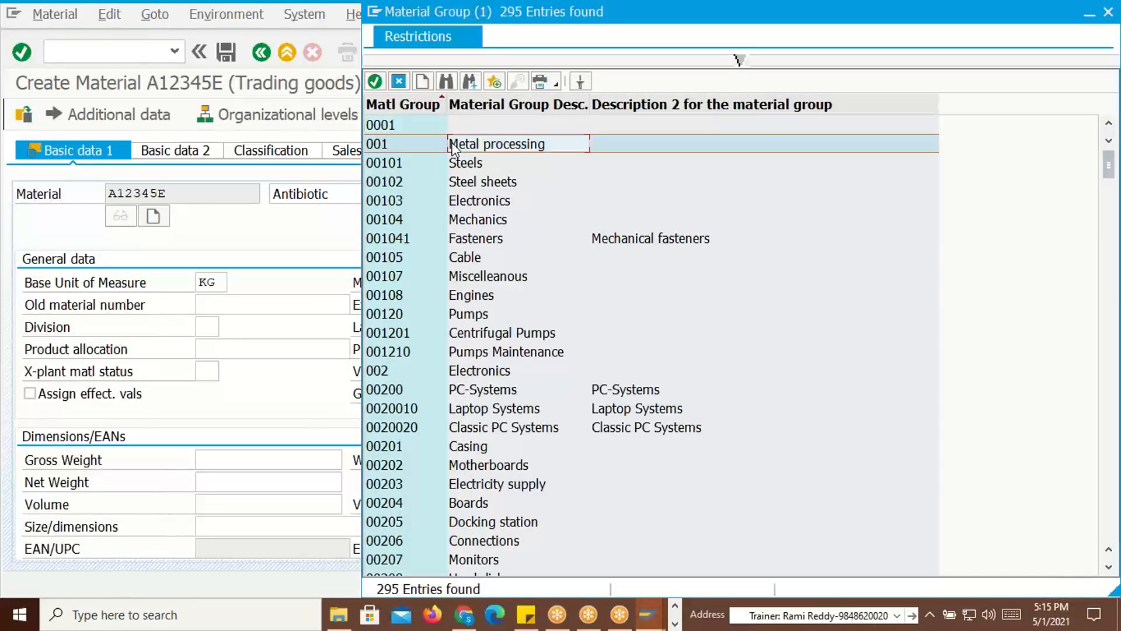
# Switch to Notepad and change the material group at the end of the second data line to 001
pyautogui.hotkey('alt', 'Tab')
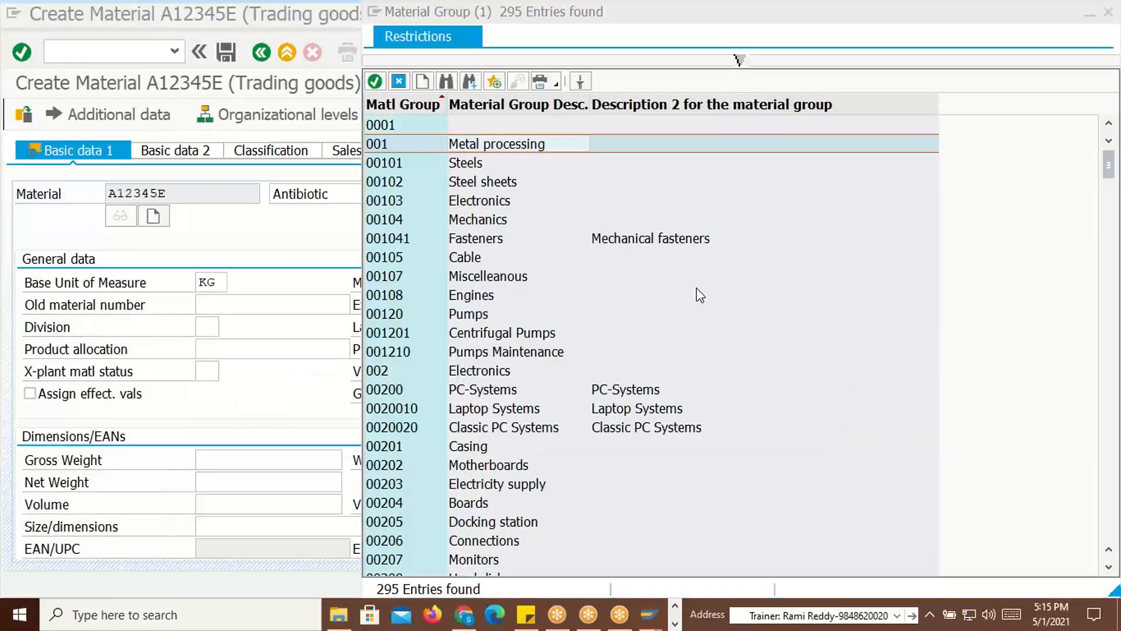
pyautogui.hotkey('alt', 'Tab')
pyautogui.press('Tab')
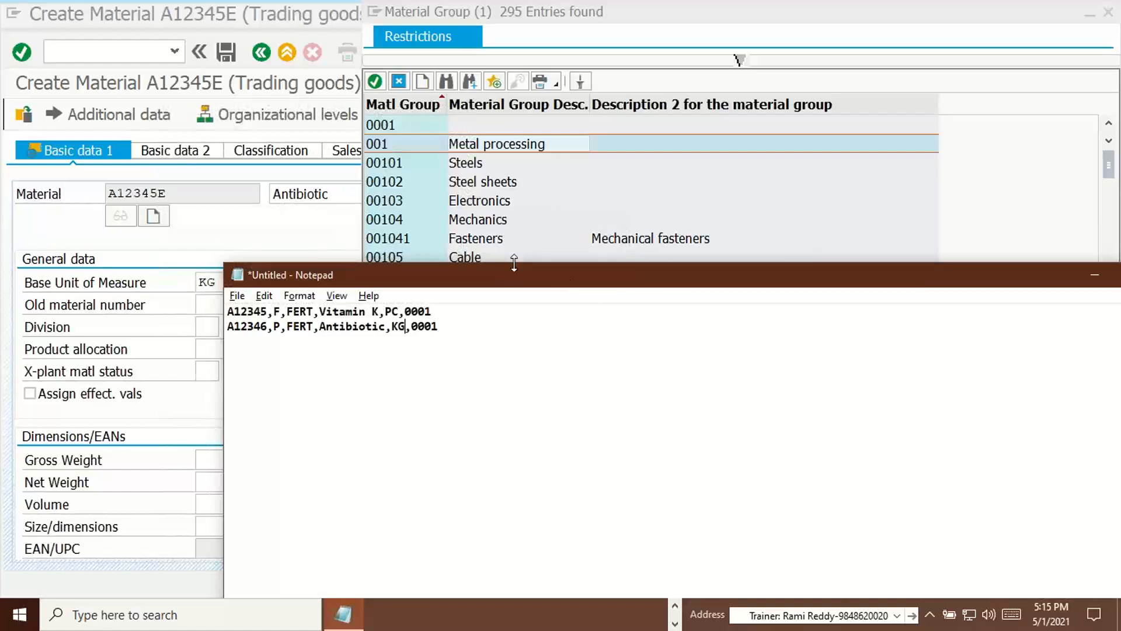
pyautogui.click(418, 326)
pyautogui.press('BackSpace')
# Back in SAP, assign material group 001 Metal processing to A12345E and save the material
pyautogui.click(469, 150)
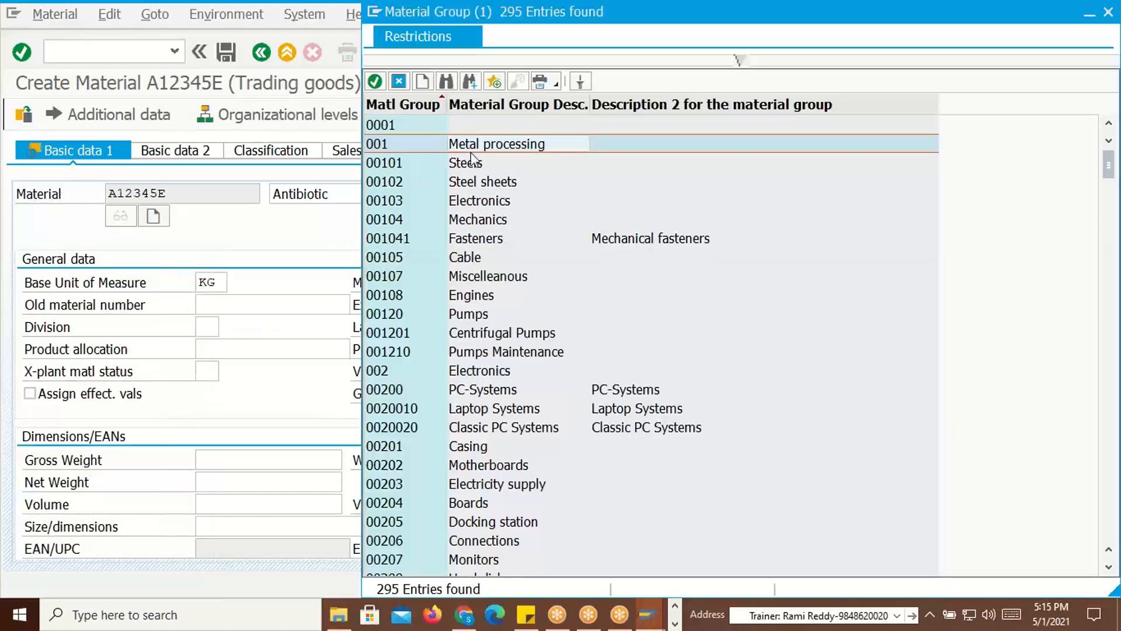
pyautogui.doubleClick(468, 150)
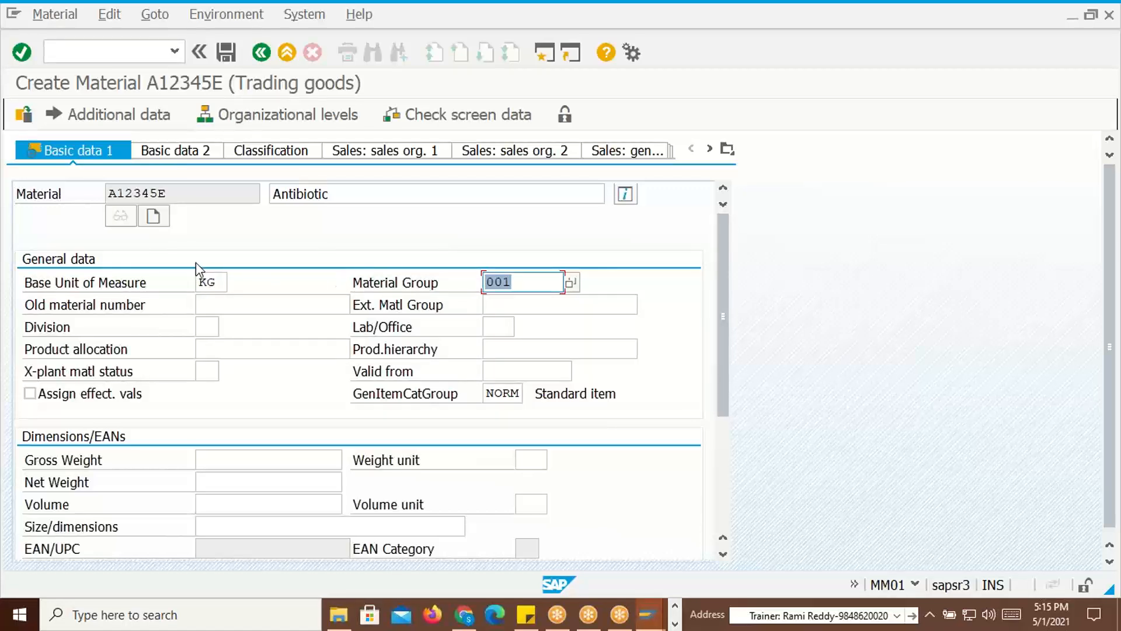
pyautogui.click(226, 52)
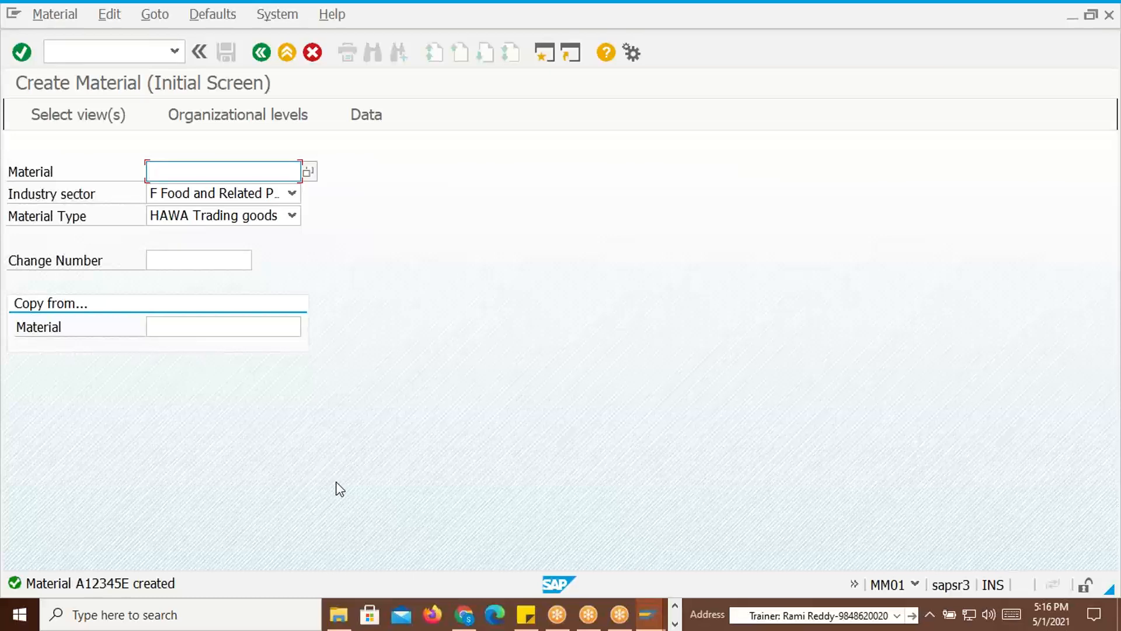
# Set the material type to AEM Samples with no material number and open the view selection
pyautogui.click(292, 216)
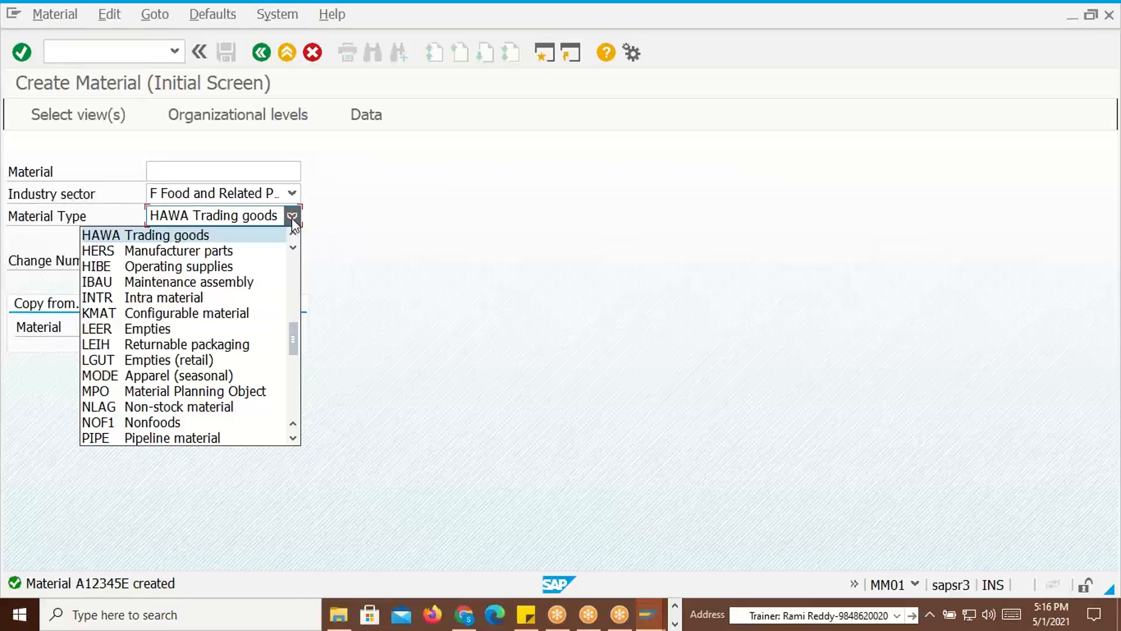
pyautogui.press('a')
pyautogui.press('a')
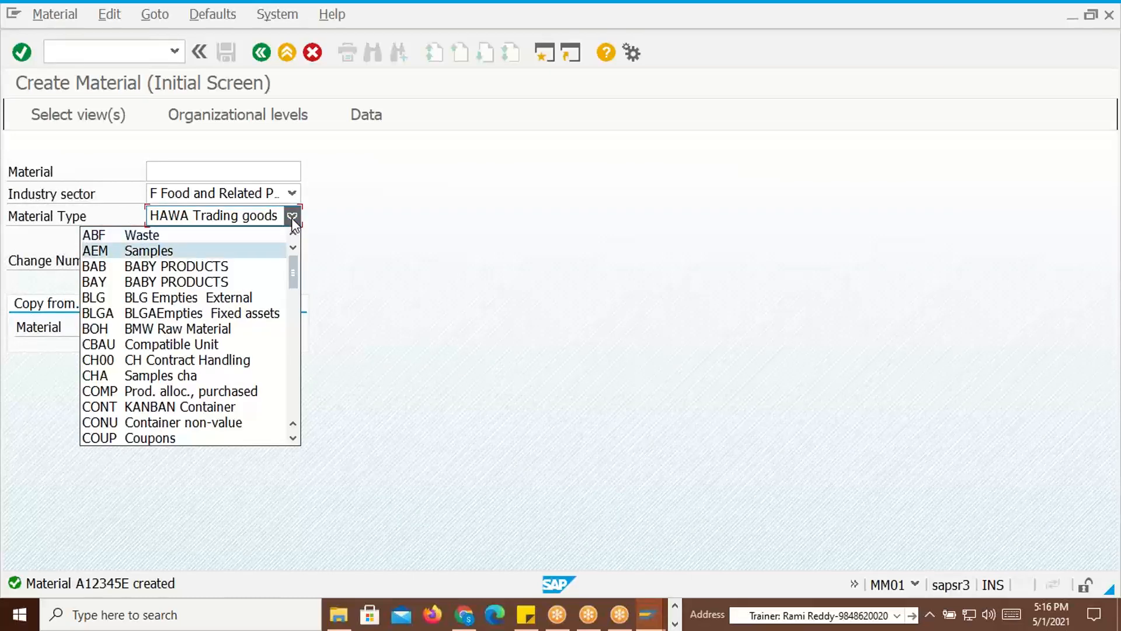
pyautogui.press('Return')
pyautogui.press('Return')
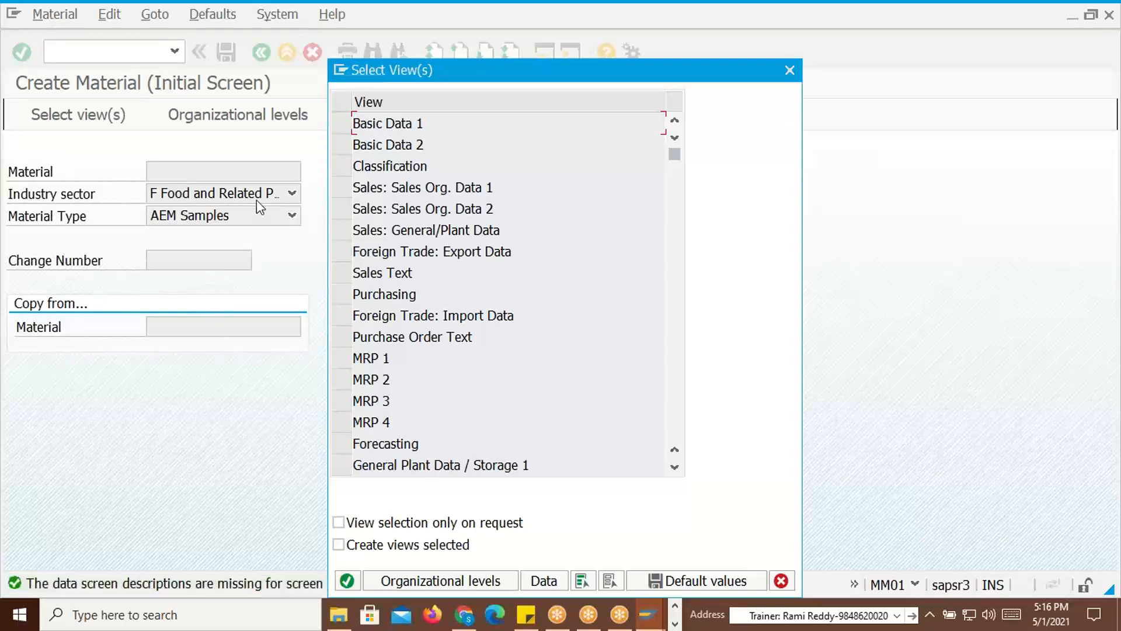
# Switch to Notepad and replace the material type FERT in the second data line with HAWA
pyautogui.hotkey('alt', 'Tab')
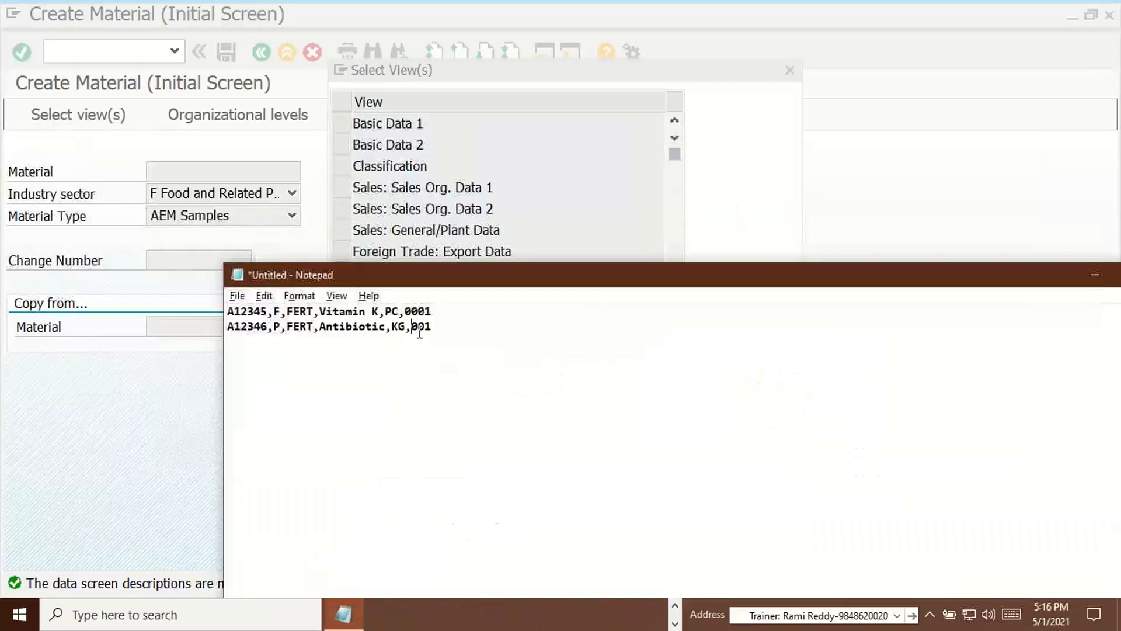
pyautogui.click(413, 327)
pyautogui.moveTo(435, 327); pyautogui.dragTo(307, 326)
pyautogui.click(314, 326)
pyautogui.press('BackSpace')
pyautogui.press('BackSpace')
pyautogui.press('BackSpace')
pyautogui.press('BackSpace')
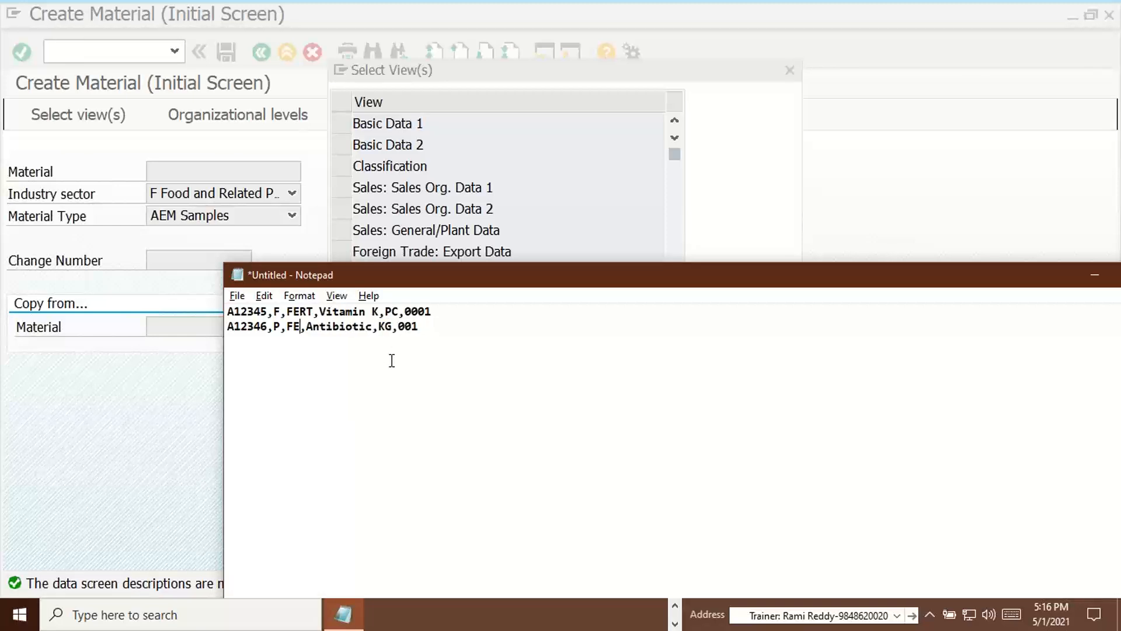
pyautogui.write('HAWA')
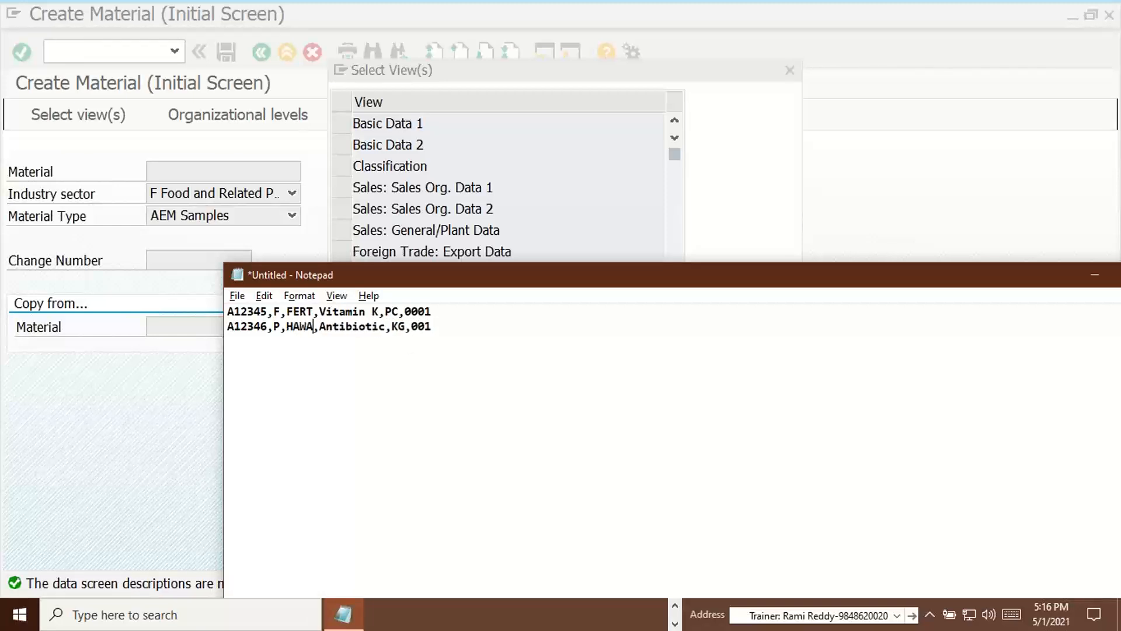
# Copy the second data line into a new third line and delete the industry sector P from the copy
pyautogui.moveTo(437, 327); pyautogui.dragTo(231, 330)
pyautogui.hotkey('ctrl', 'c')
pyautogui.click(240, 347)
pyautogui.press('Return')
pyautogui.hotkey('ctrl', 'v')
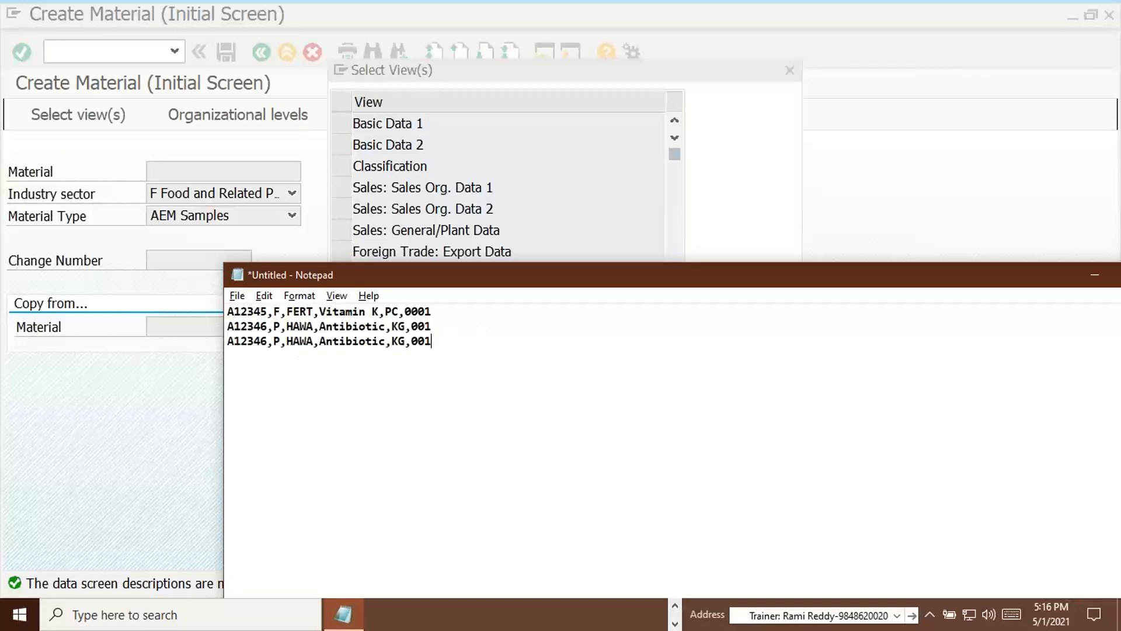
pyautogui.click(280, 340)
pyautogui.press('BackSpace')
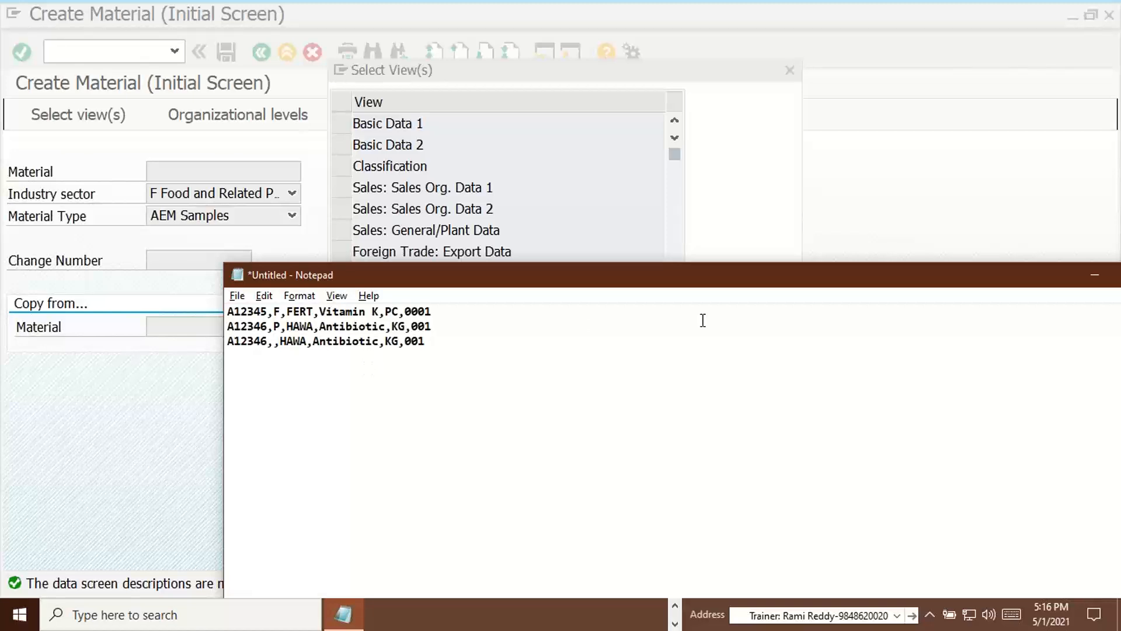
# Switch to SAP and close the view selection without choosing any view
pyautogui.hotkey('alt', 'Tab')
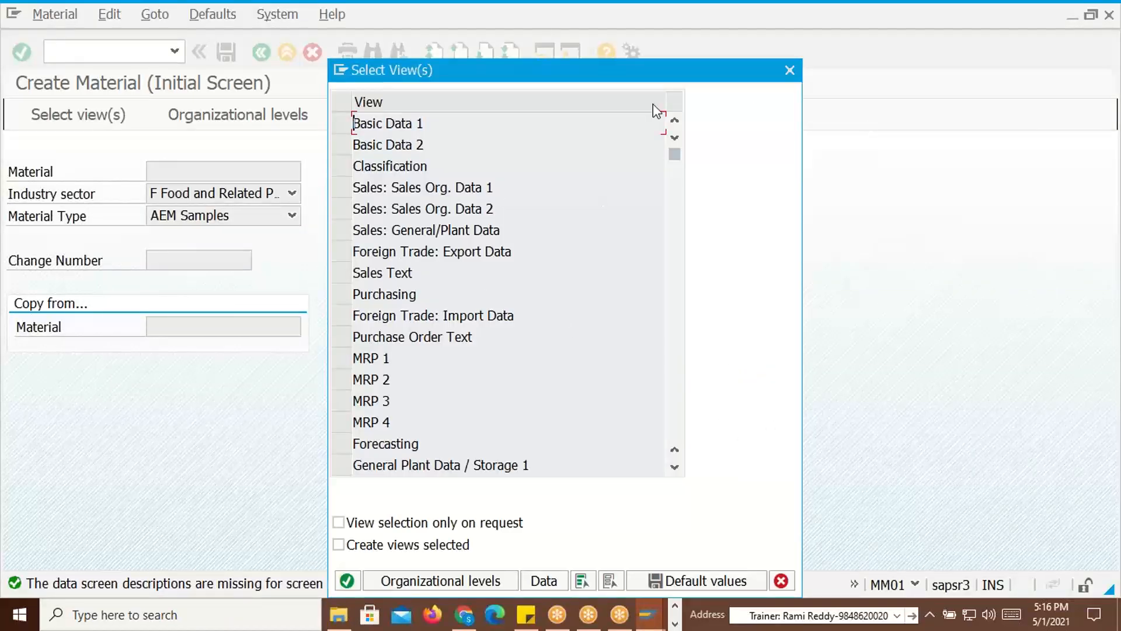
pyautogui.moveTo(594, 69); pyautogui.dragTo(526, 146)
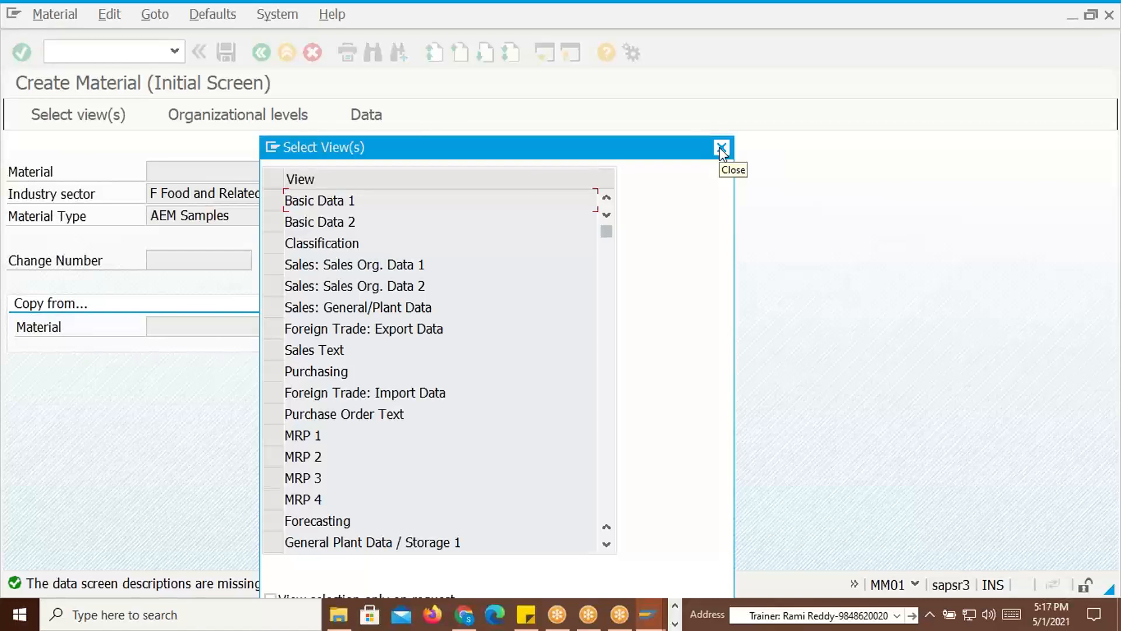
pyautogui.click(721, 149)
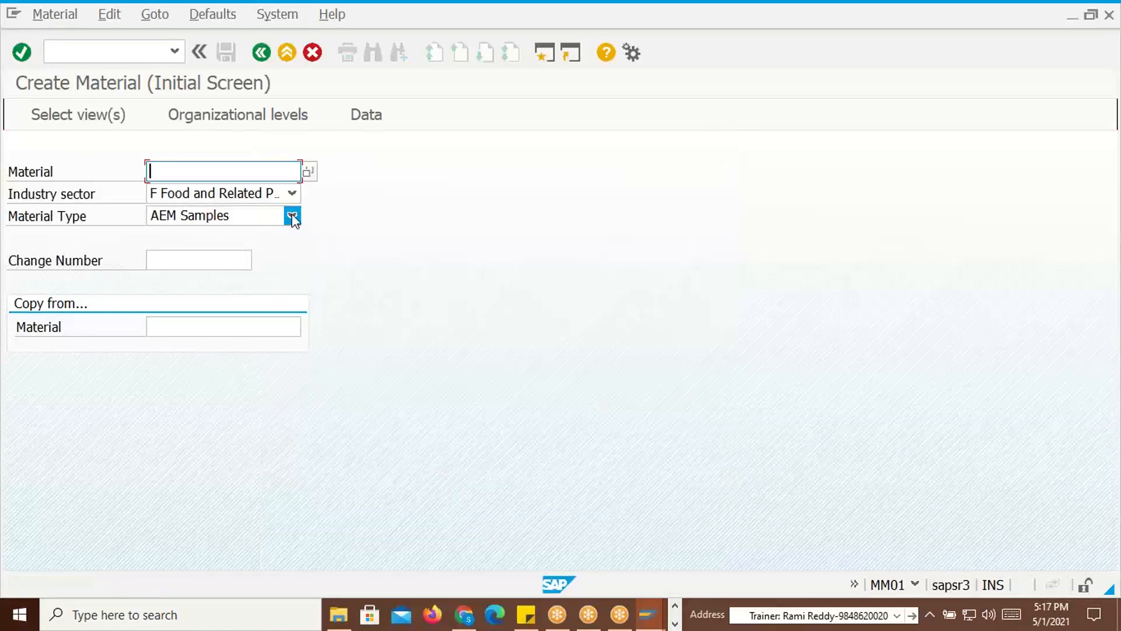
# Examine the available material types and industry sectors on the initial screen, leaving both selections as they are
pyautogui.click(293, 217)
pyautogui.moveTo(293, 268); pyautogui.dragTo(292, 248)
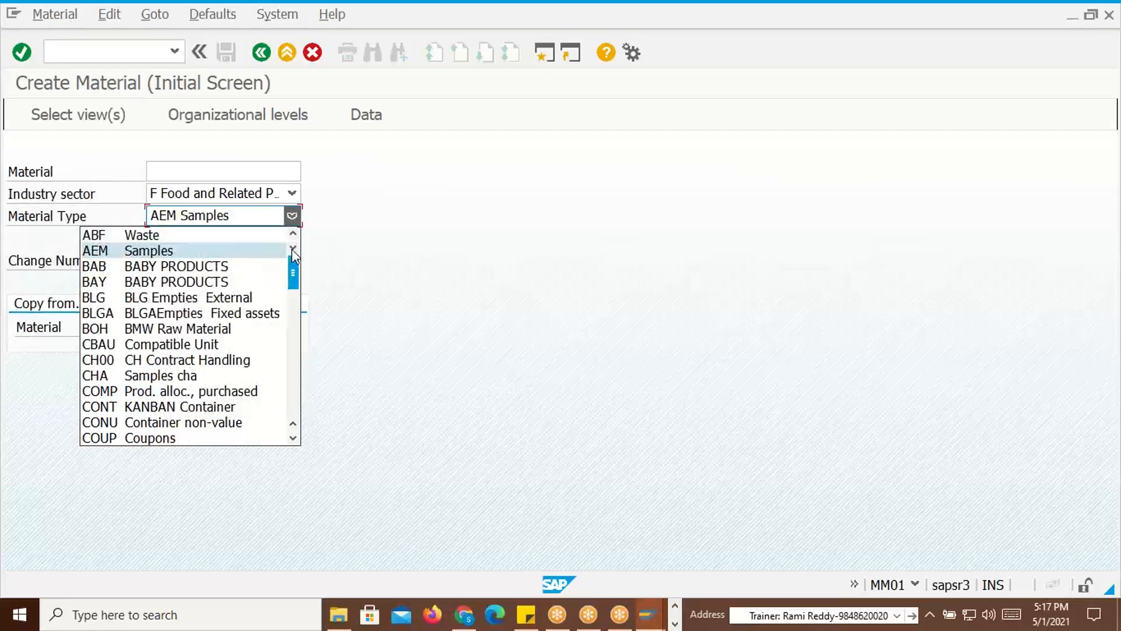
pyautogui.click(433, 242)
pyautogui.click(298, 219)
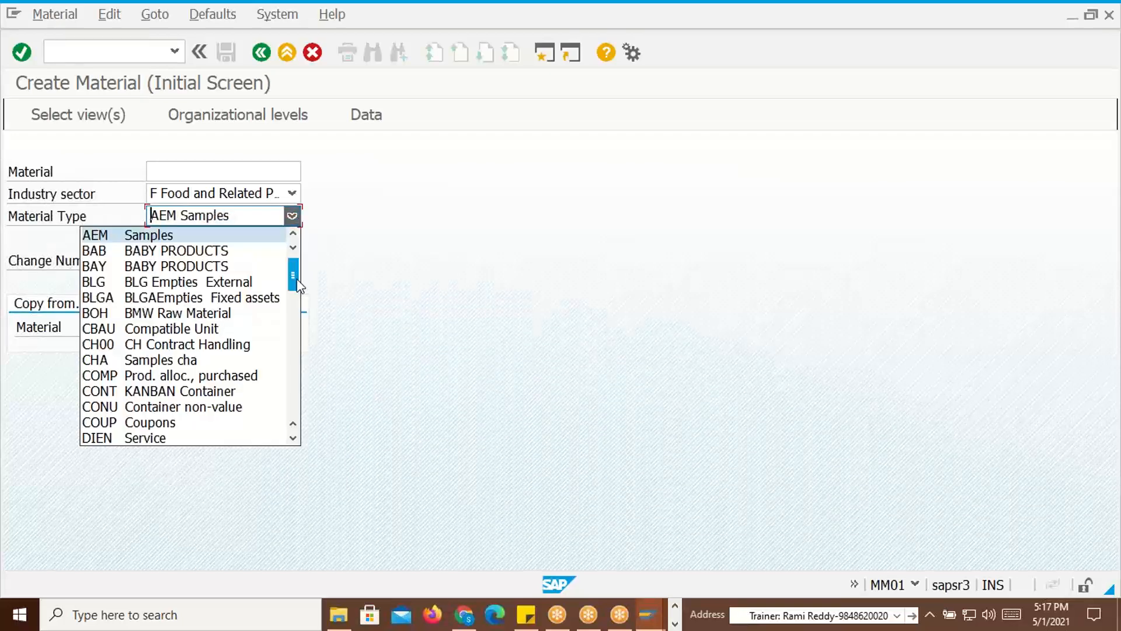
pyautogui.click(361, 203)
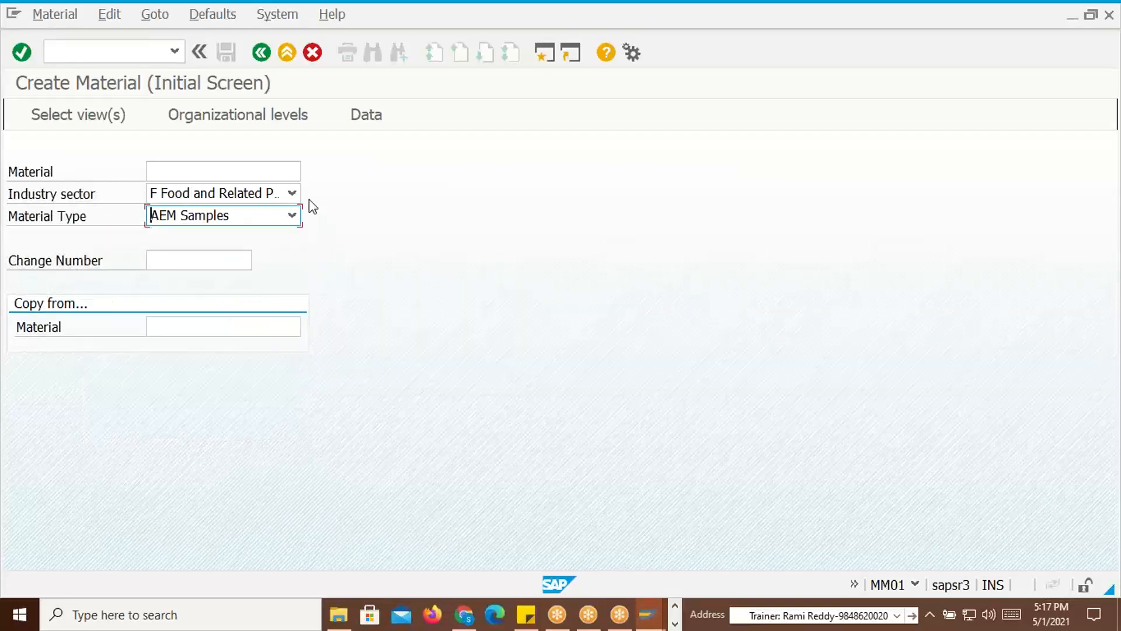
pyautogui.click(292, 192)
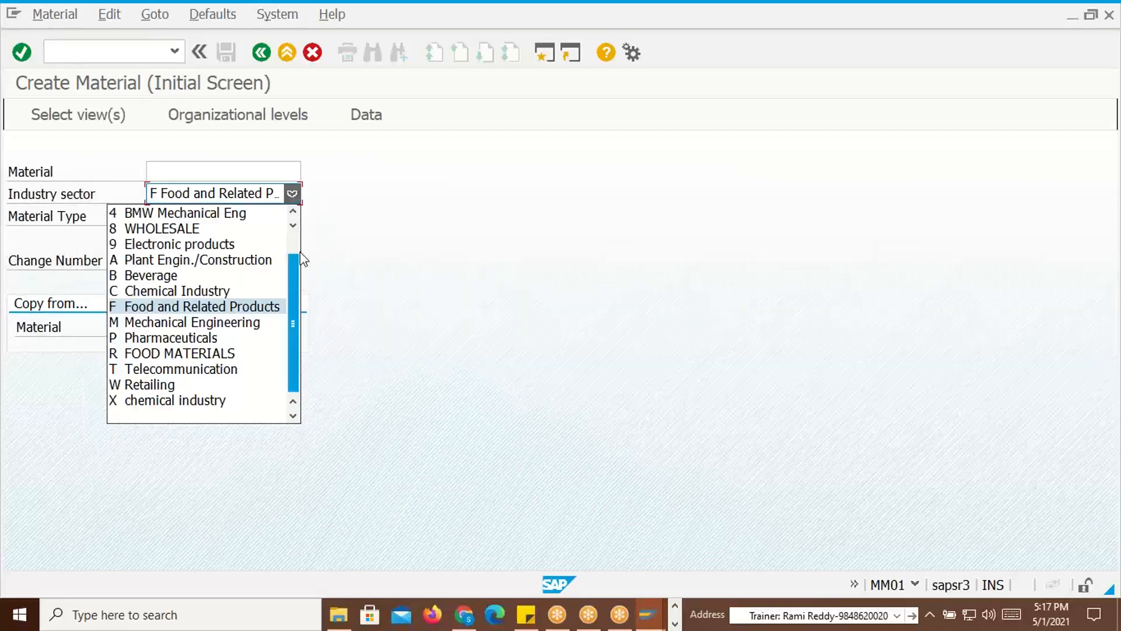
pyautogui.click(295, 212)
pyautogui.click(296, 212)
pyautogui.click(296, 211)
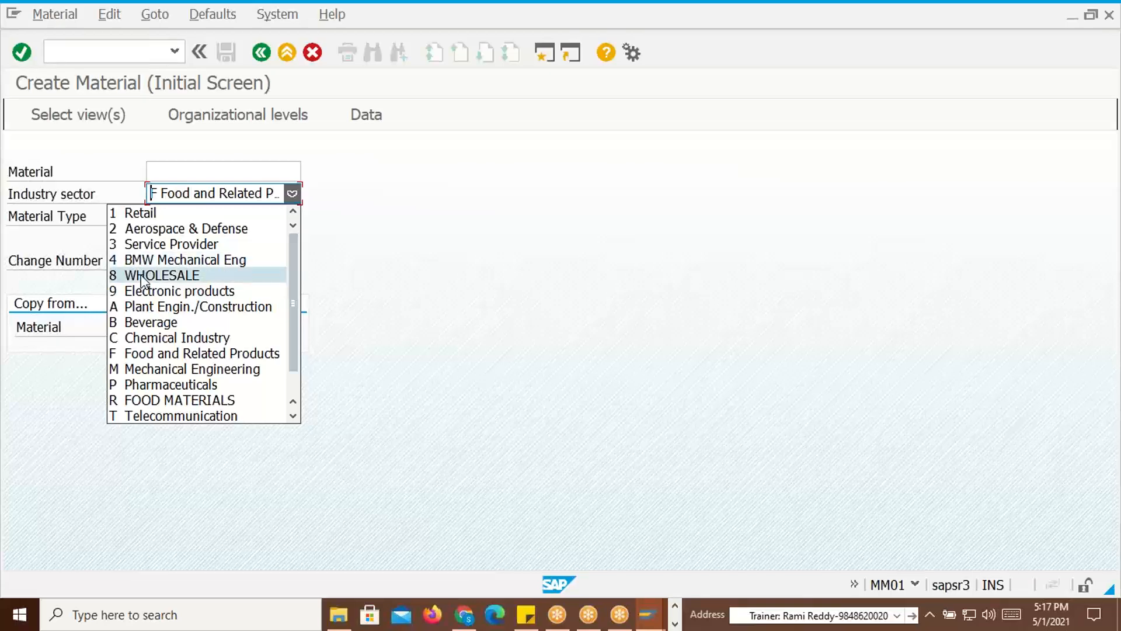
pyautogui.click(763, 333)
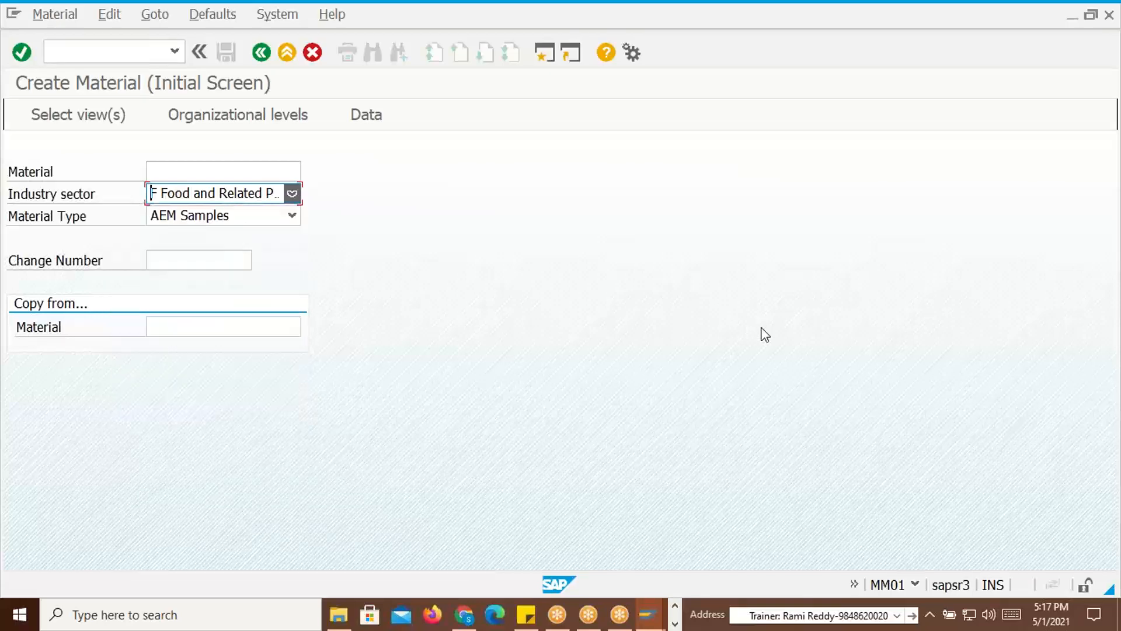
# Switch to Notepad, enter industry sector 7 in the third data line and copy that line into a new fourth line
pyautogui.hotkey('alt', 'Tab')
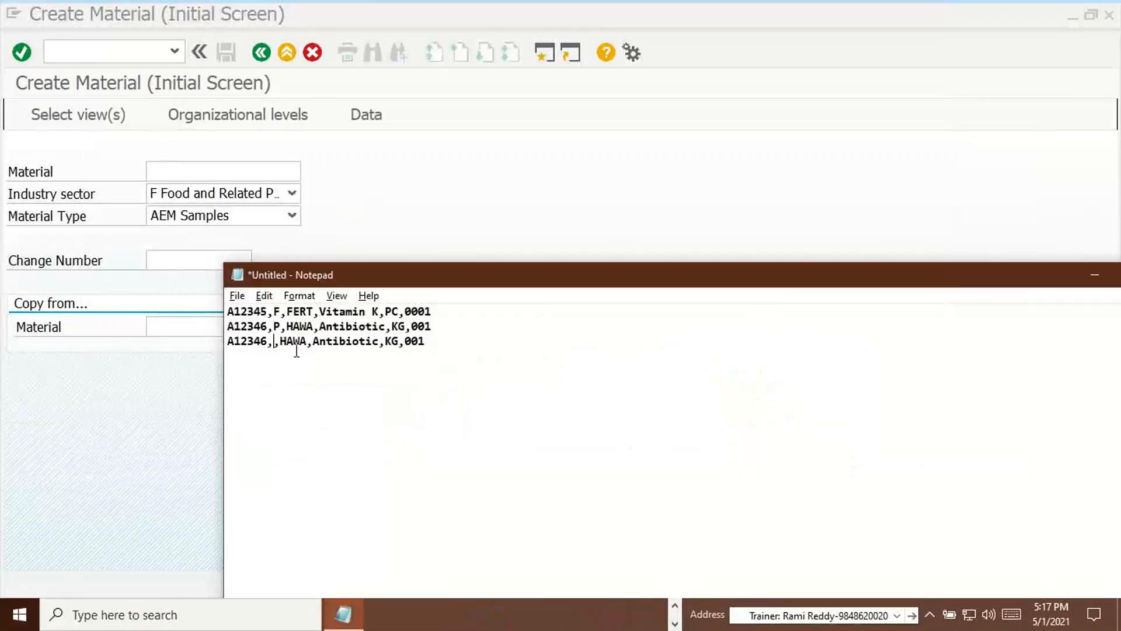
pyautogui.write('7')
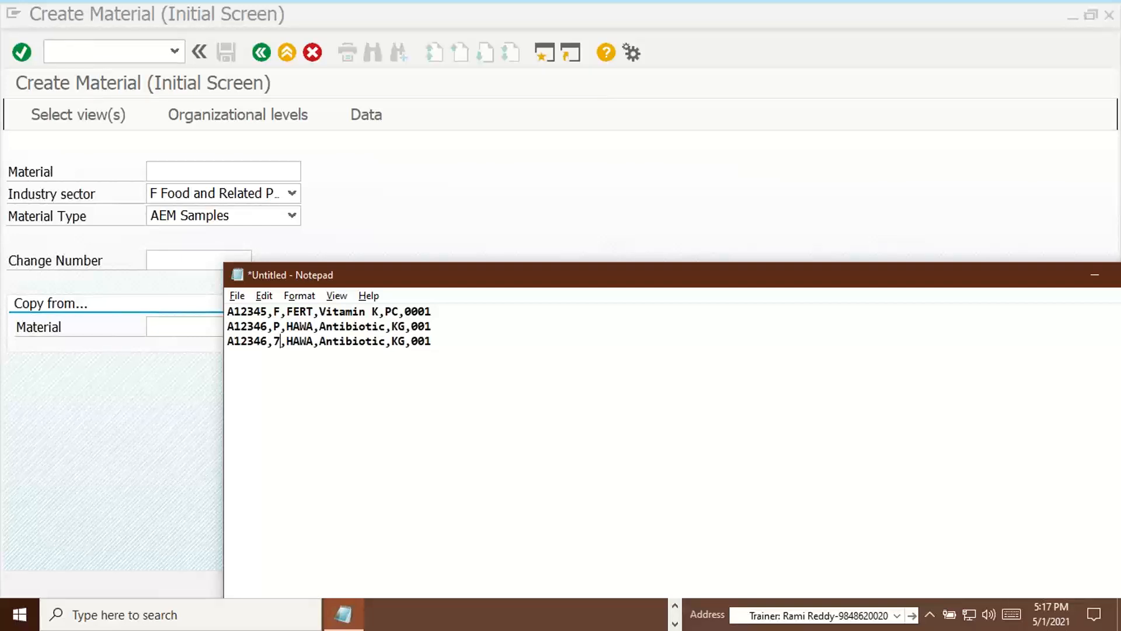
pyautogui.click(435, 342)
pyautogui.moveTo(433, 343); pyautogui.dragTo(218, 346)
pyautogui.hotkey('ctrl', 'c')
pyautogui.click(252, 362)
pyautogui.hotkey('ctrl', 'v')
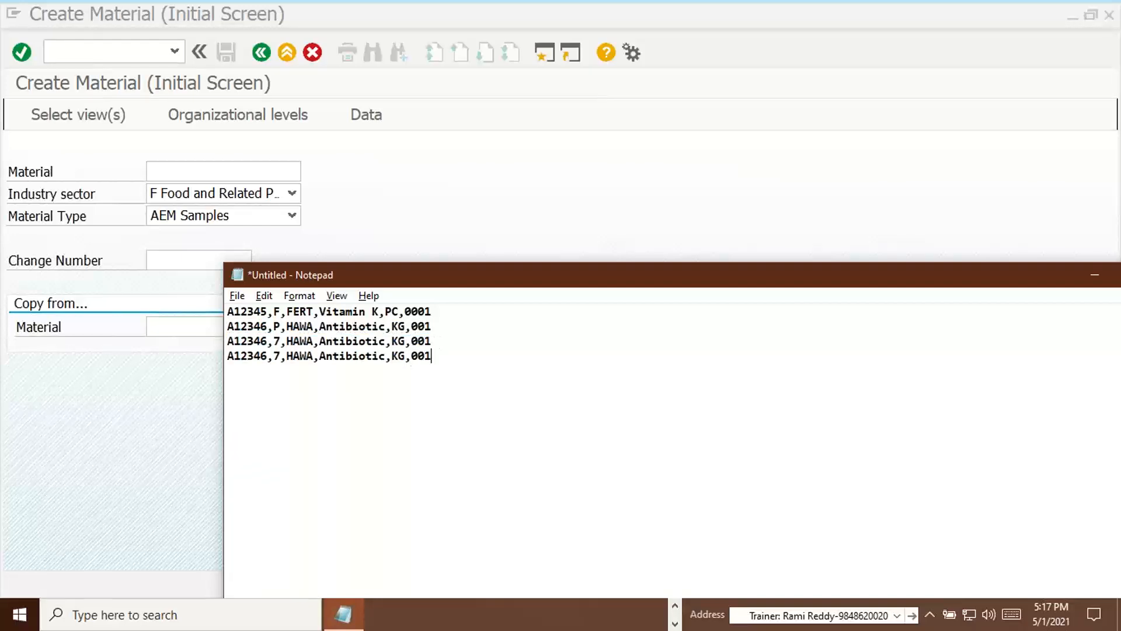
# Number the third and fourth data lines A12347 and A12348, and set the fourth line's industry sector to 8
pyautogui.click(267, 341)
pyautogui.press('BackSpace')
pyautogui.write('7')
pyautogui.click(268, 358)
pyautogui.press('BackSpace')
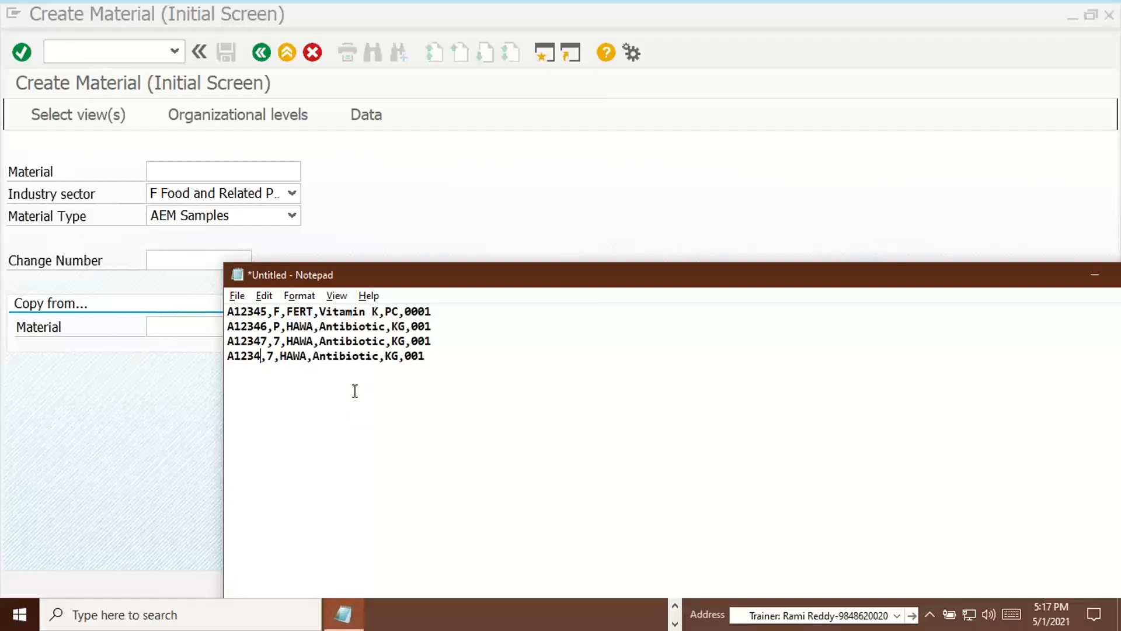
pyautogui.write('8')
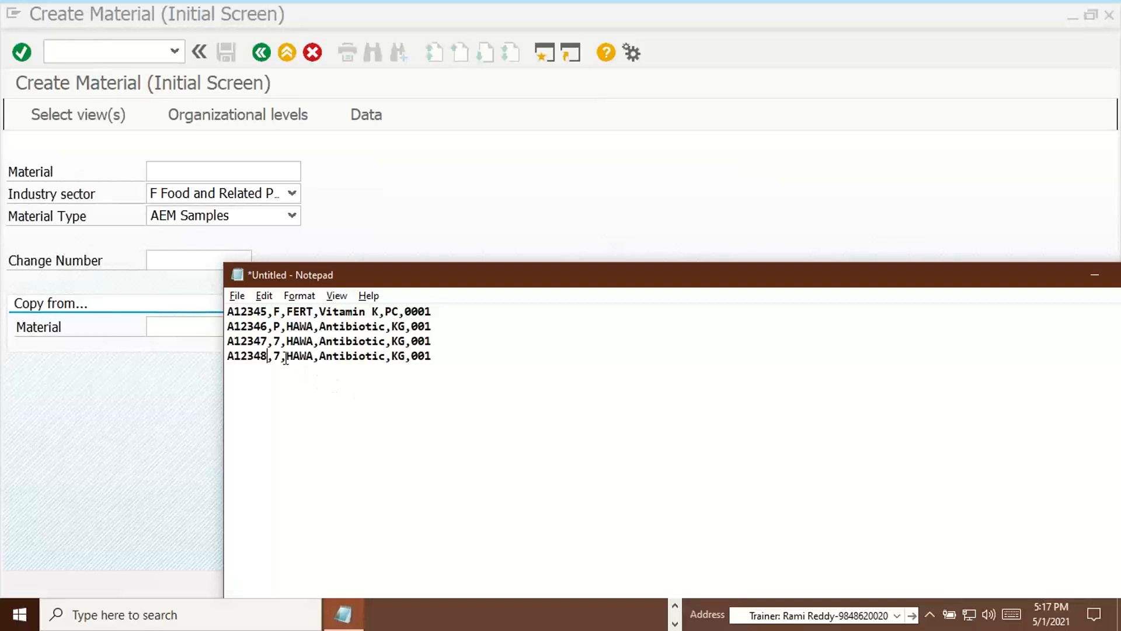
pyautogui.press('BackSpace')
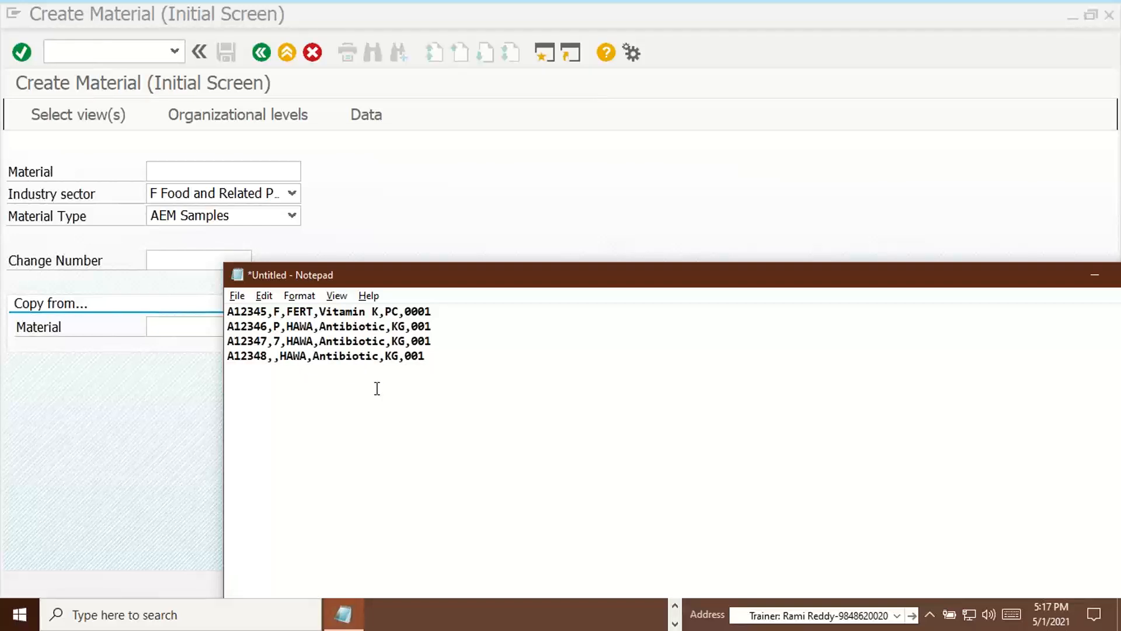
pyautogui.write('8')
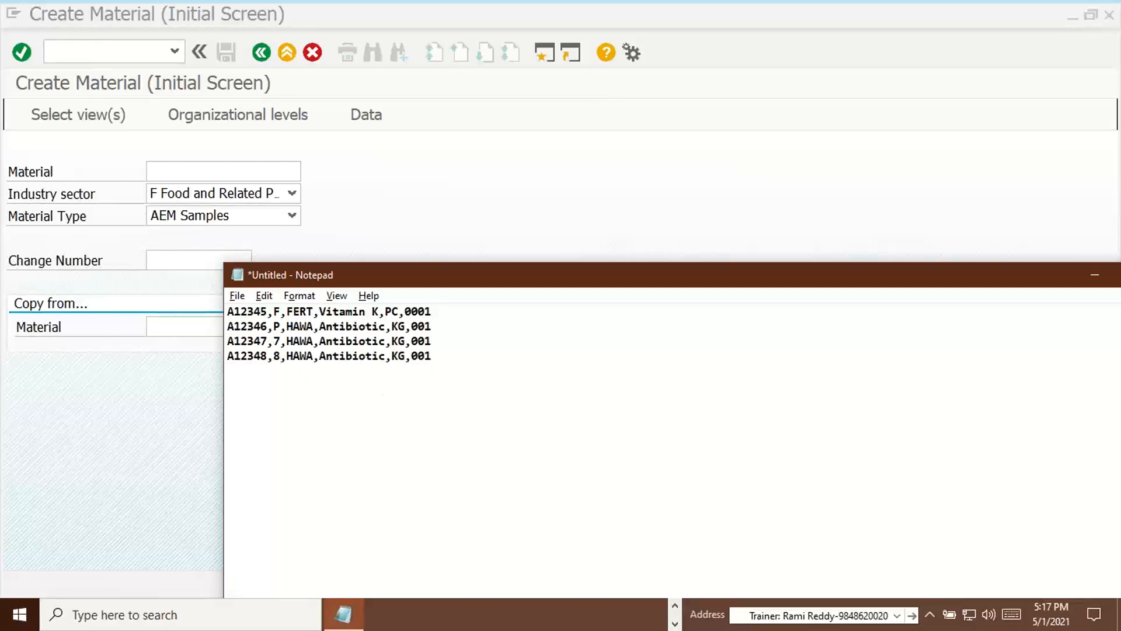
# Replace the description Antibiotic with Vitamin D in the third data line and with Vitamin B2 in the fourth
pyautogui.moveTo(432, 340); pyautogui.dragTo(225, 348)
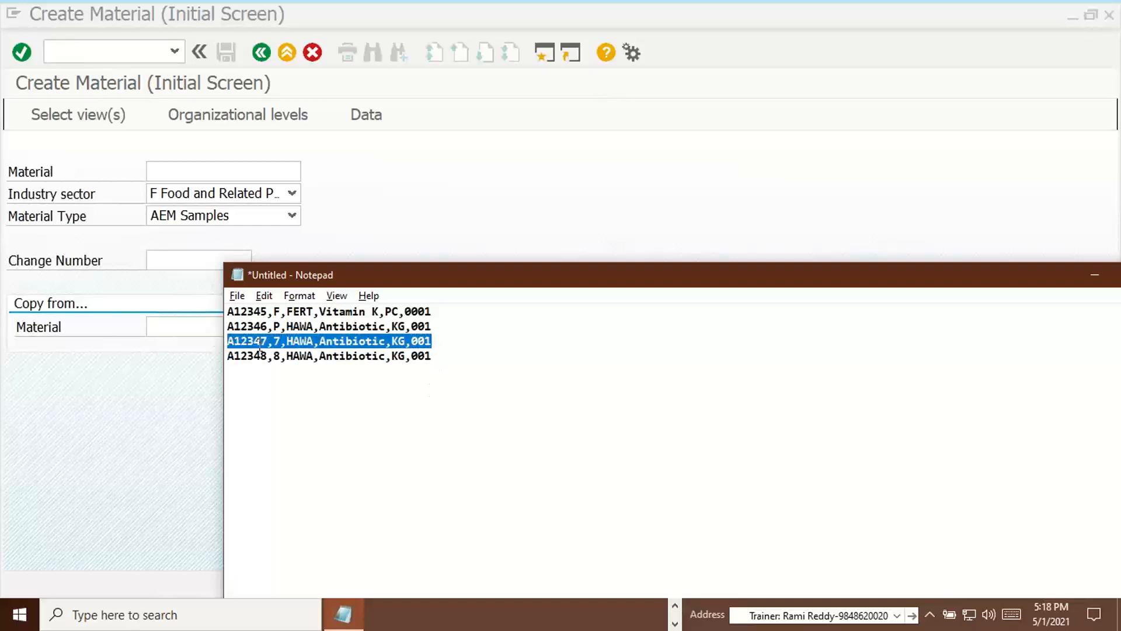
pyautogui.click(439, 314)
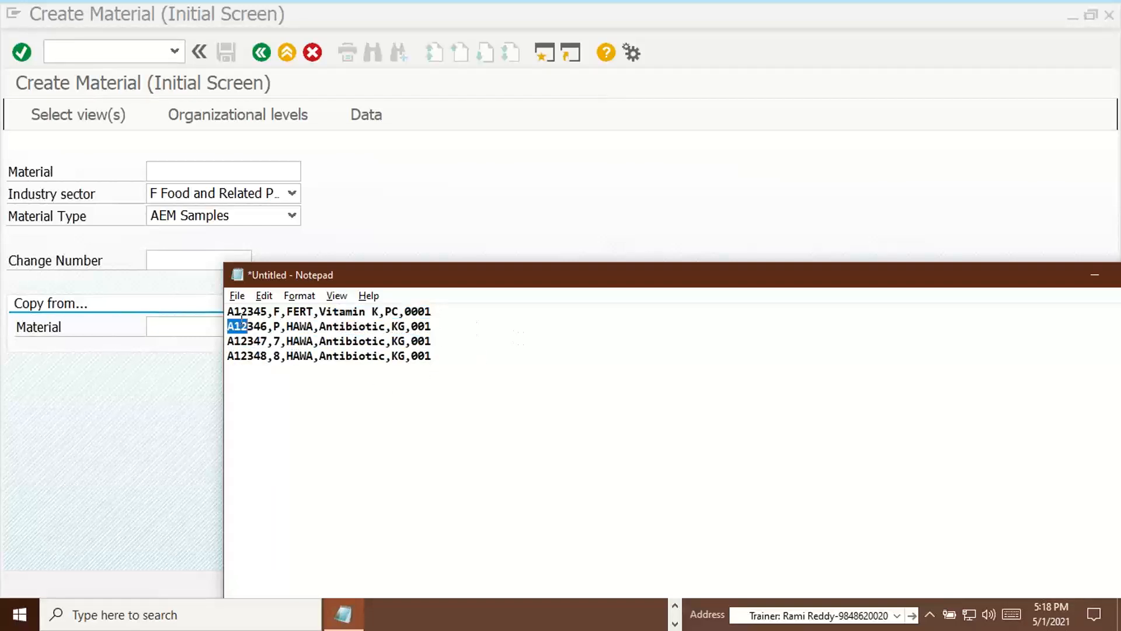
pyautogui.click(227, 326)
pyautogui.moveTo(387, 342); pyautogui.dragTo(319, 342)
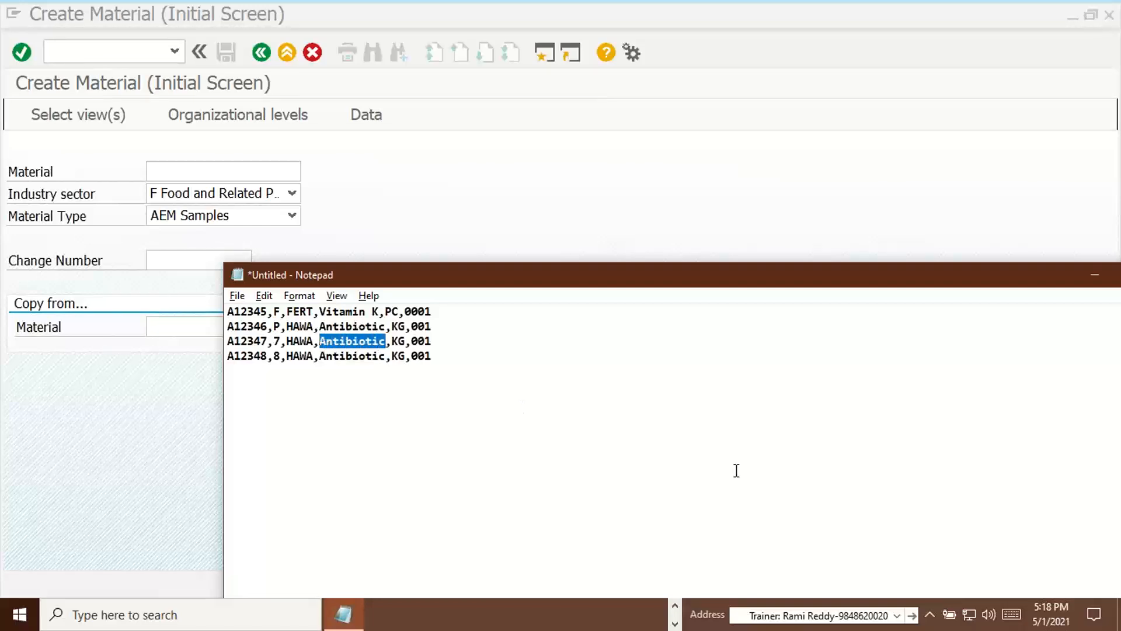
pyautogui.write('Vitami')
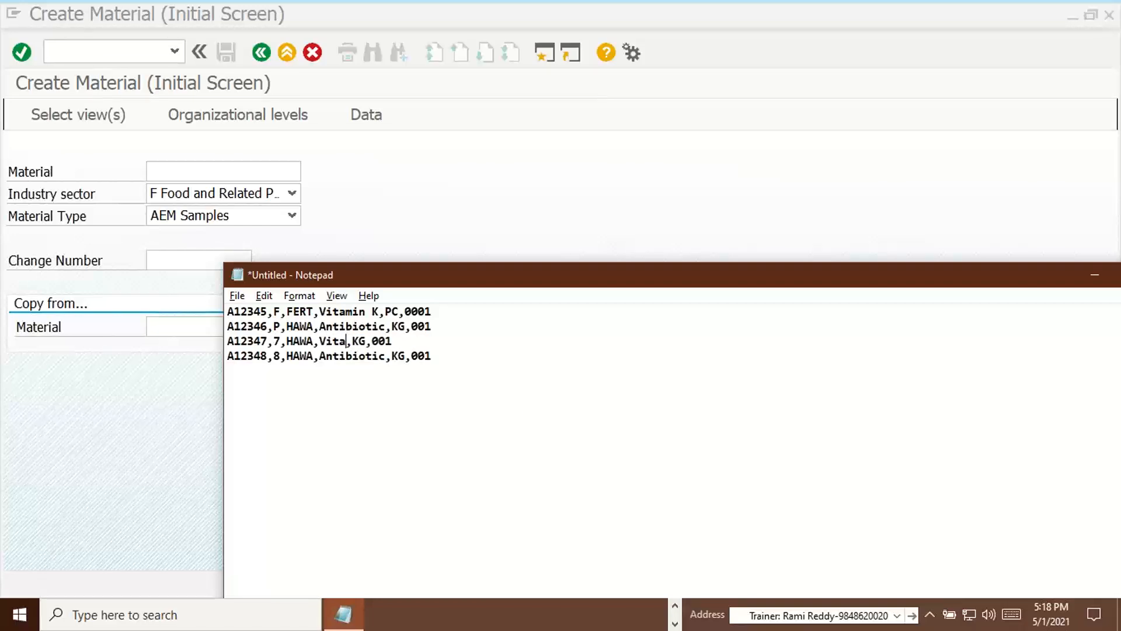
pyautogui.write('n D')
pyautogui.moveTo(386, 356); pyautogui.dragTo(319, 361)
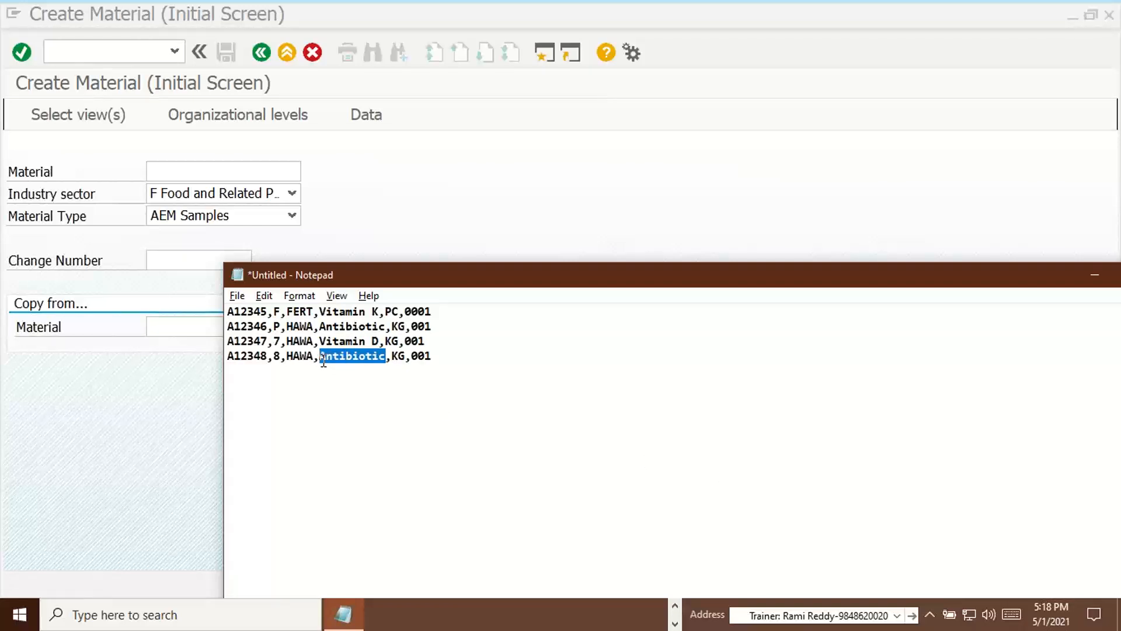
pyautogui.write('Vitami')
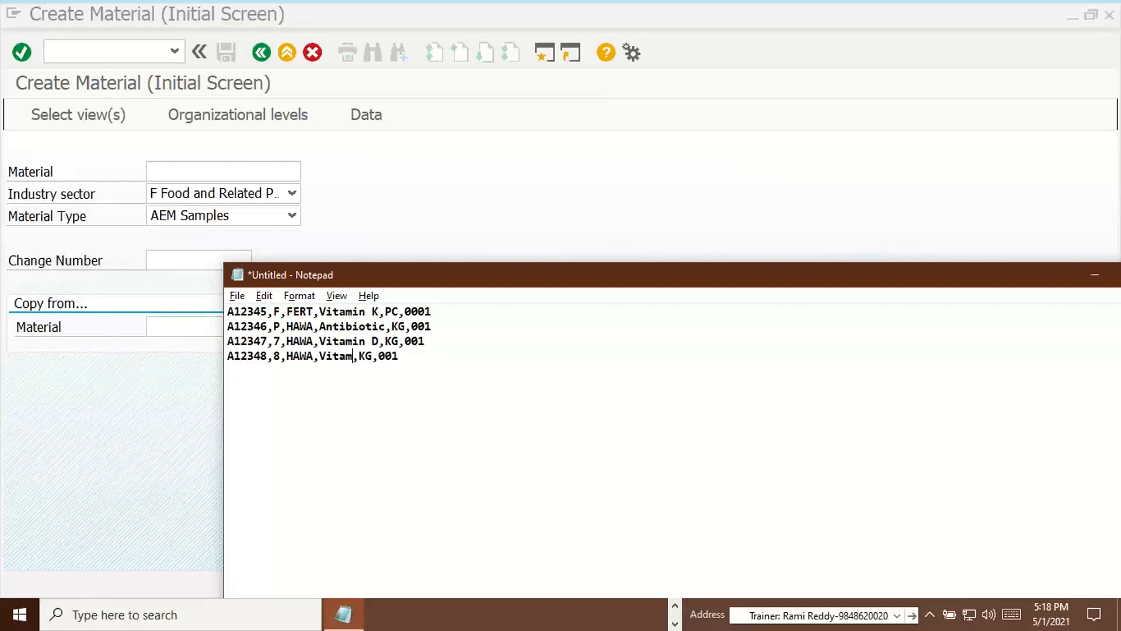
pyautogui.write('n B2')
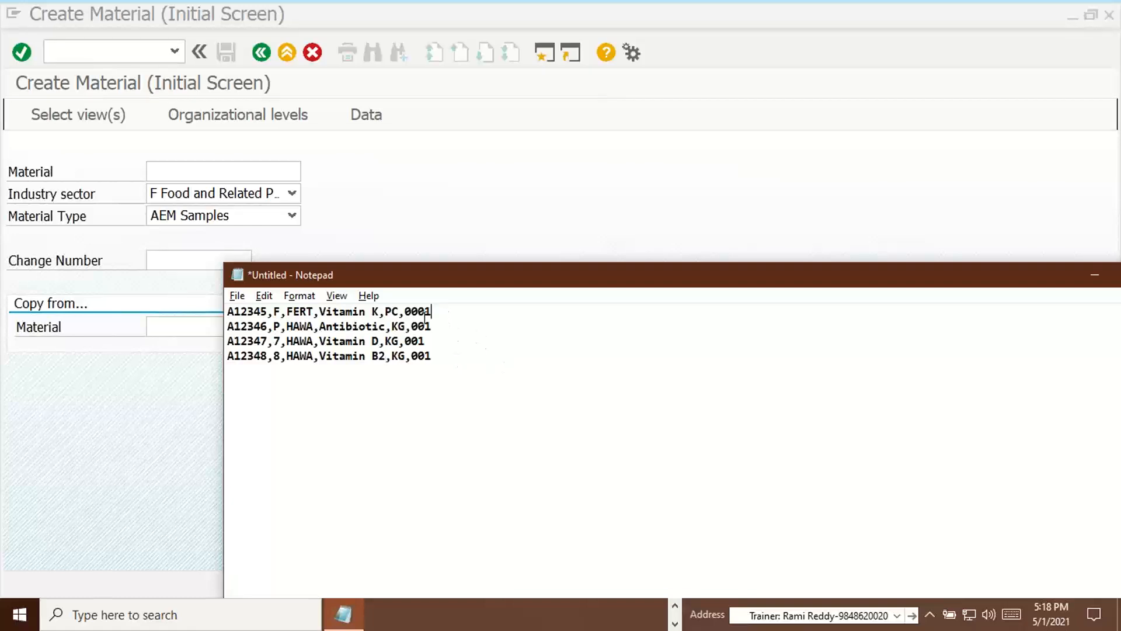
# Copy the first data line into a new fifth line and set its material number to A12349
pyautogui.moveTo(433, 311); pyautogui.dragTo(227, 313)
pyautogui.hotkey('ctrl', 'c')
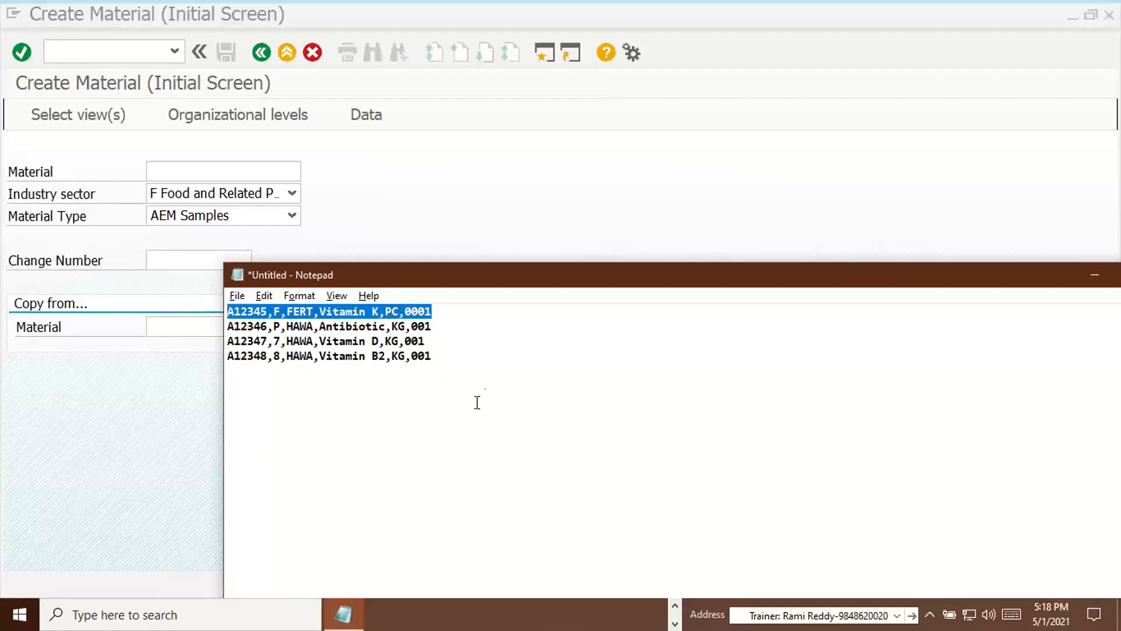
pyautogui.click(461, 356)
pyautogui.press('Return')
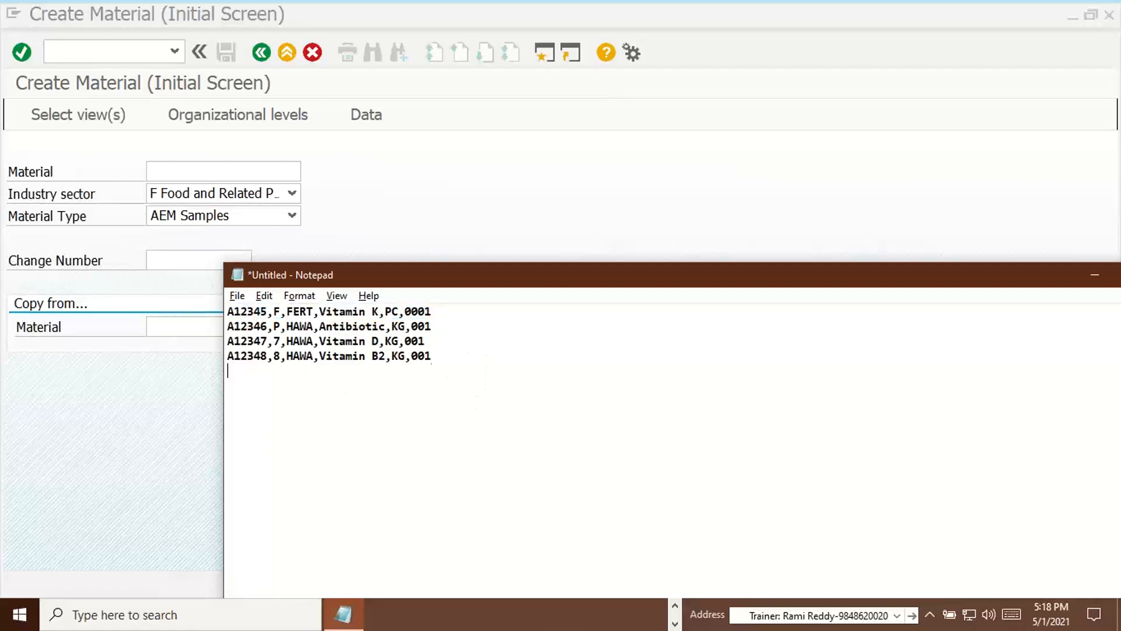
pyautogui.hotkey('ctrl', 'v')
pyautogui.click(270, 374)
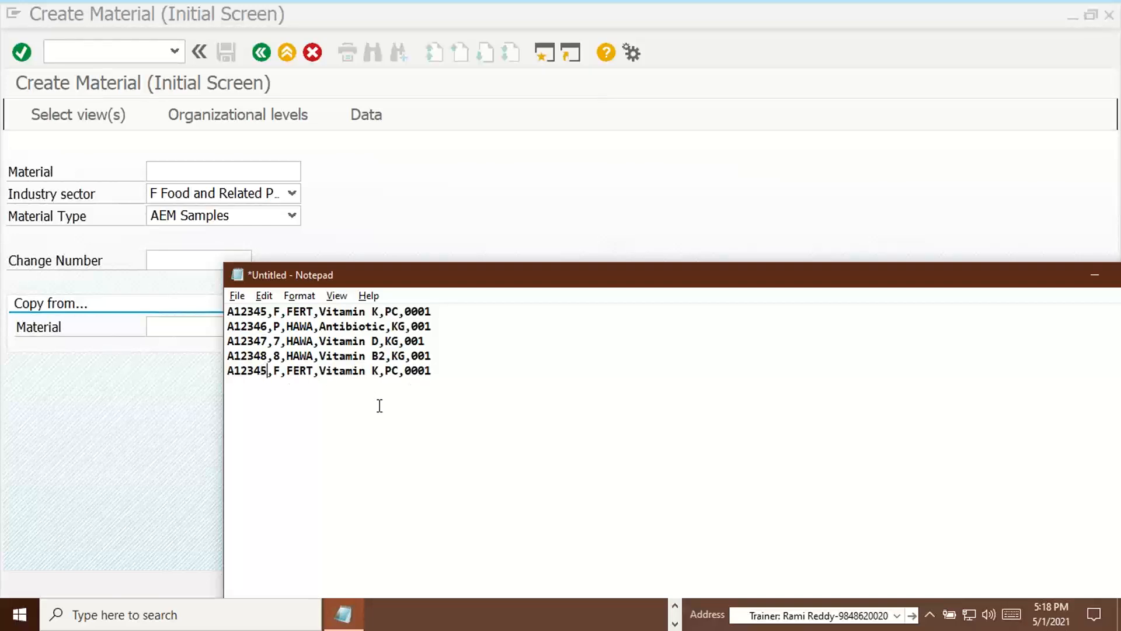
pyautogui.press('BackSpace')
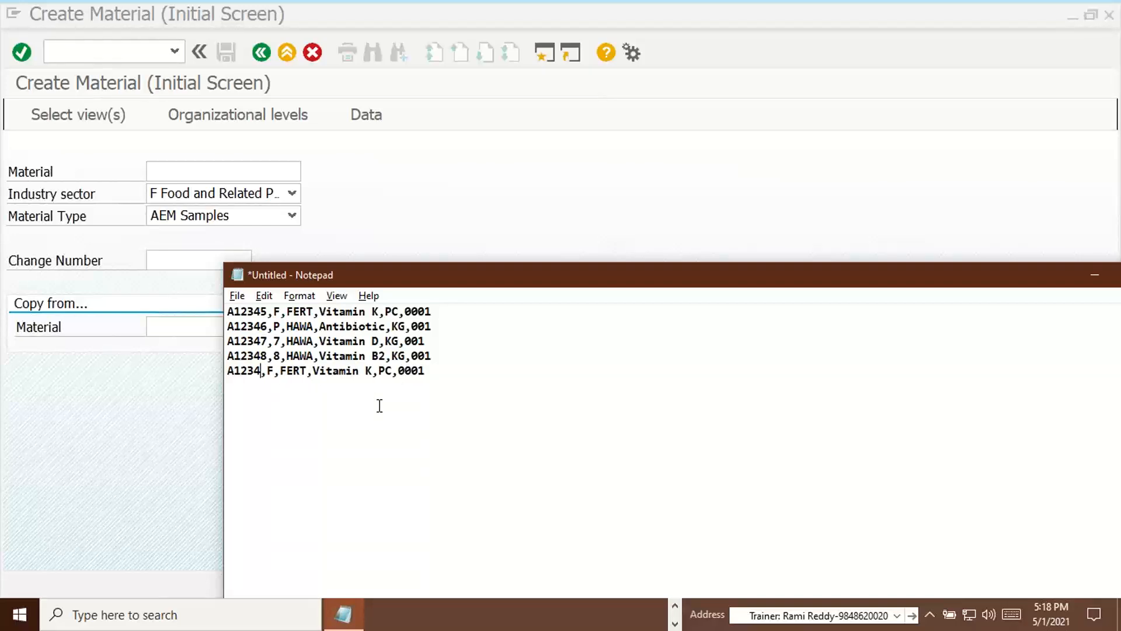
pyautogui.write('9')
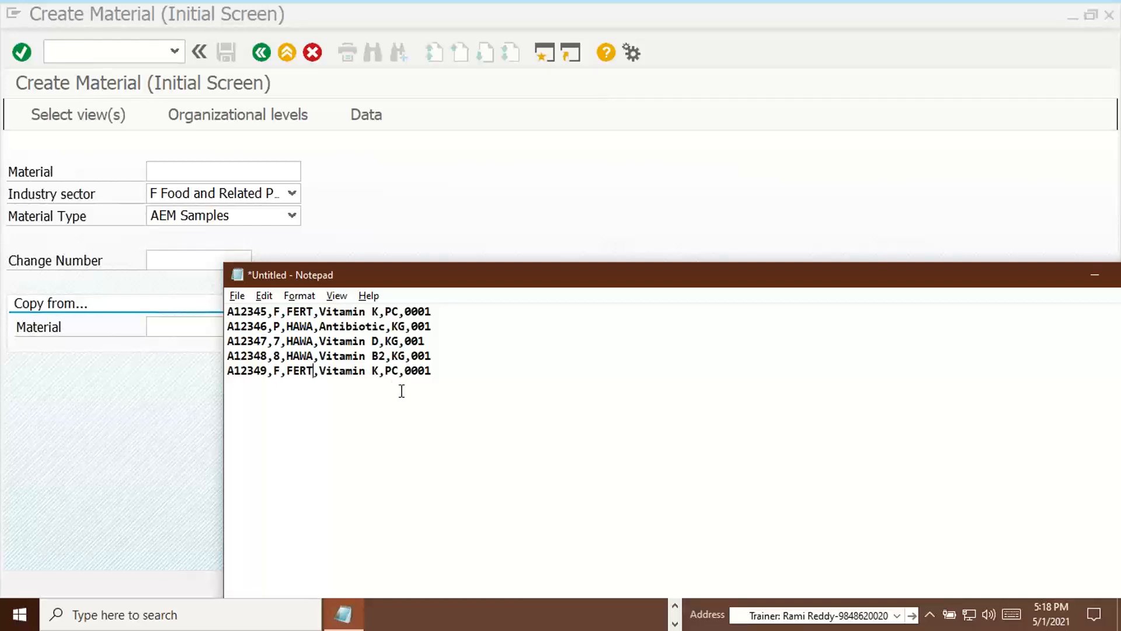
# Set the fifth data line's material type to ROH and its description to Vitamin B12
pyautogui.press('BackSpace')
pyautogui.press('BackSpace')
pyautogui.press('BackSpace')
pyautogui.press('BackSpace')
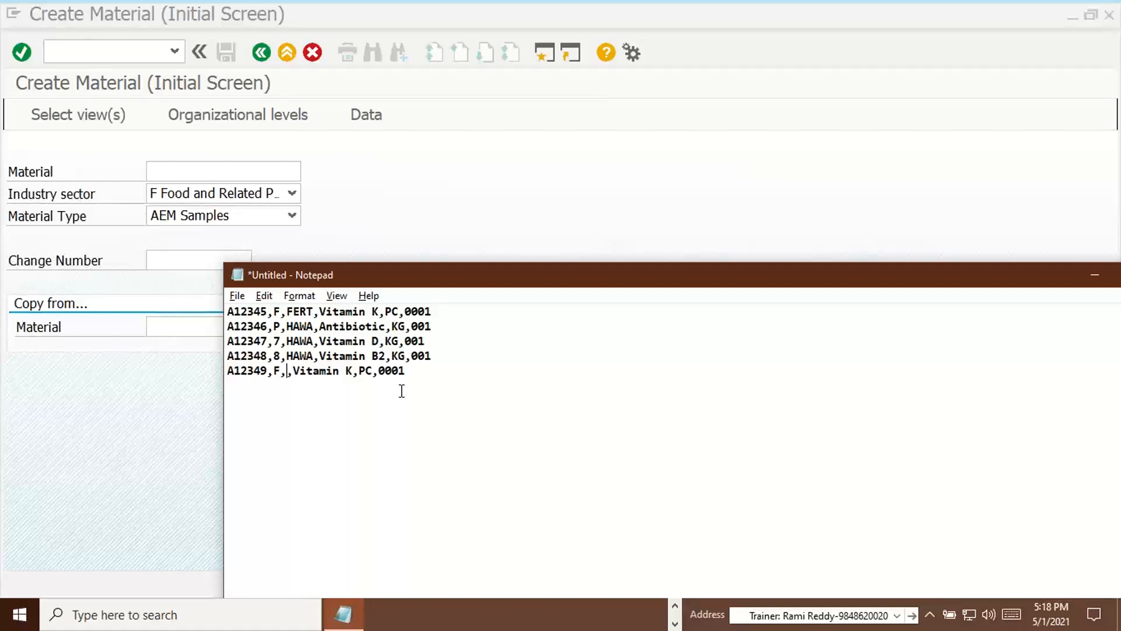
pyautogui.write('ROH')
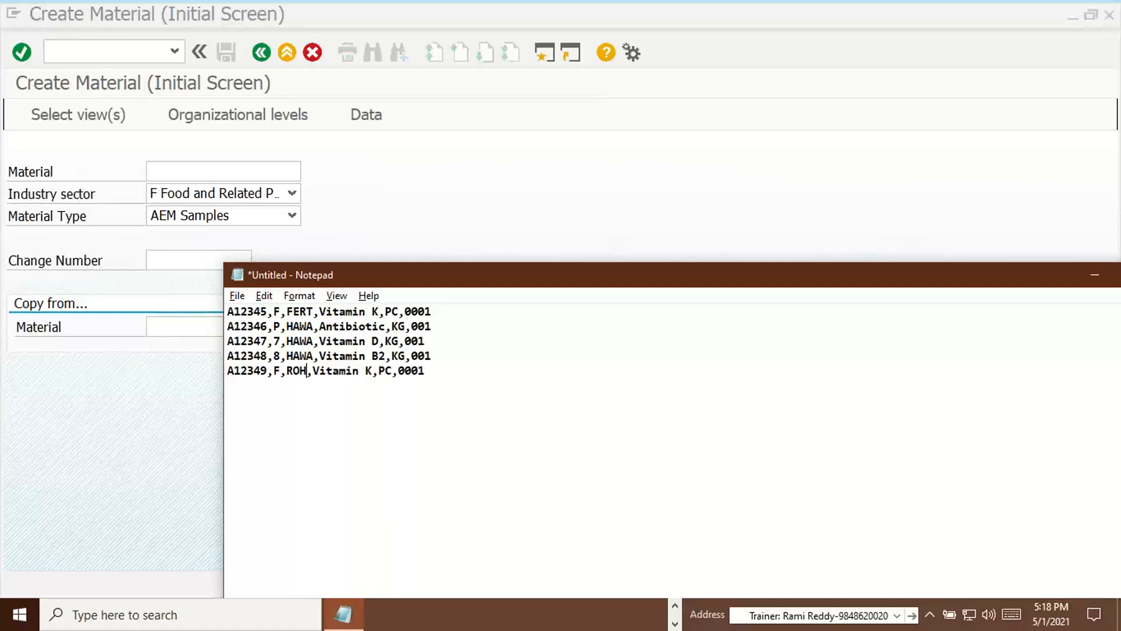
pyautogui.click(375, 370)
pyautogui.press('BackSpace')
pyautogui.write('B12')
pyautogui.click(460, 374)
pyautogui.moveTo(448, 374); pyautogui.dragTo(308, 374)
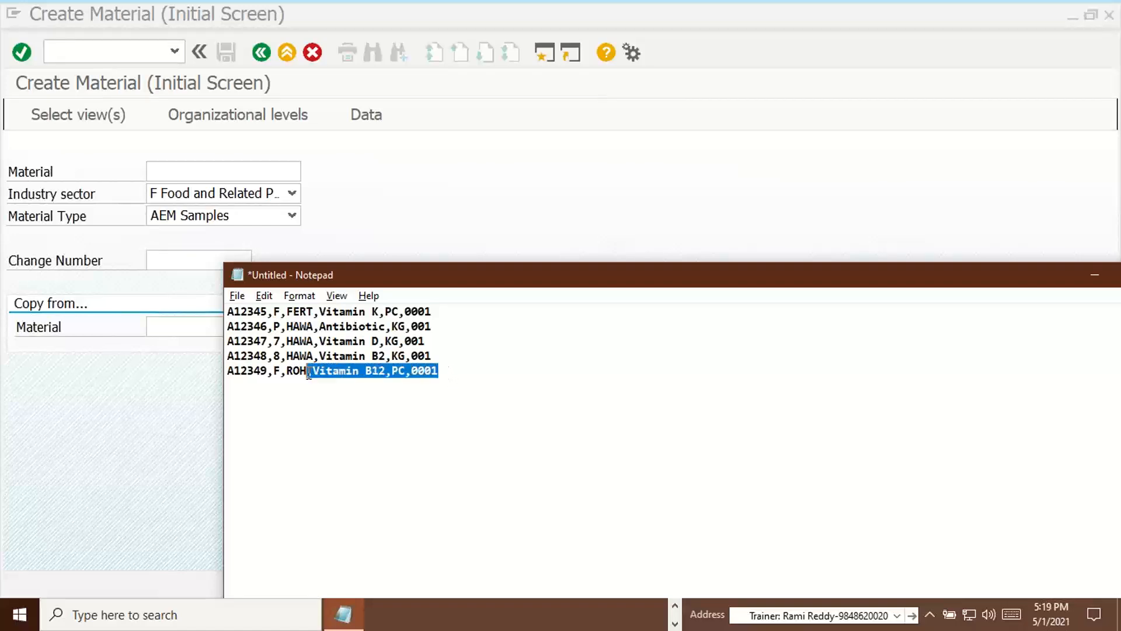
pyautogui.click(474, 328)
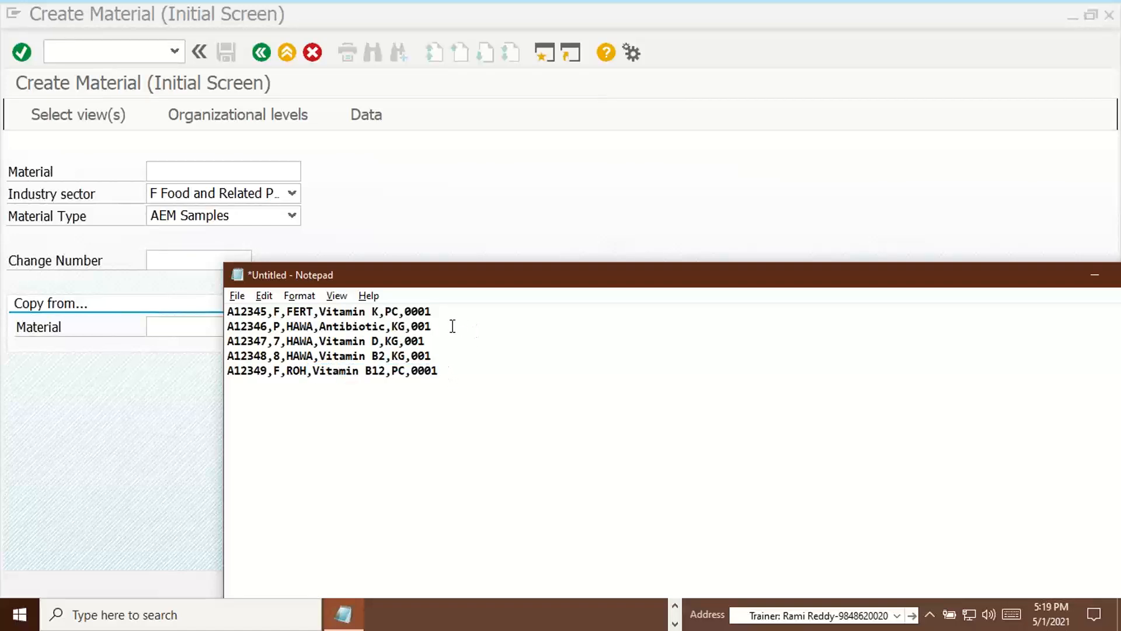
# Copy the second data line, the Antibiotic entry, into a new sixth line
pyautogui.moveTo(446, 328); pyautogui.dragTo(223, 328)
pyautogui.hotkey('ctrl', 'c')
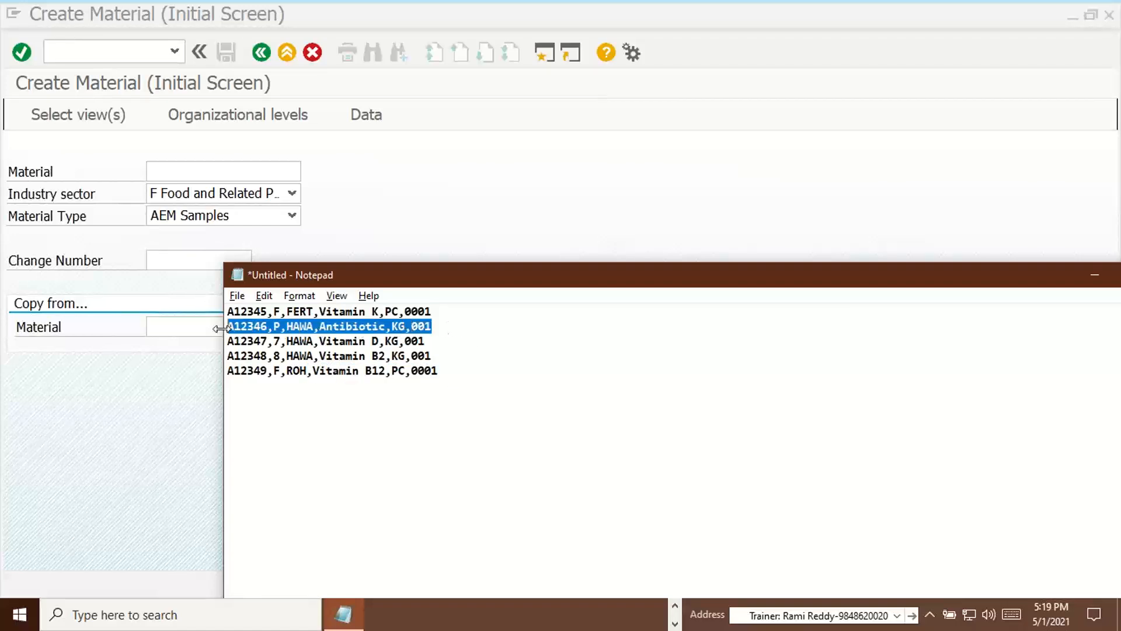
pyautogui.click(446, 374)
pyautogui.press('Return')
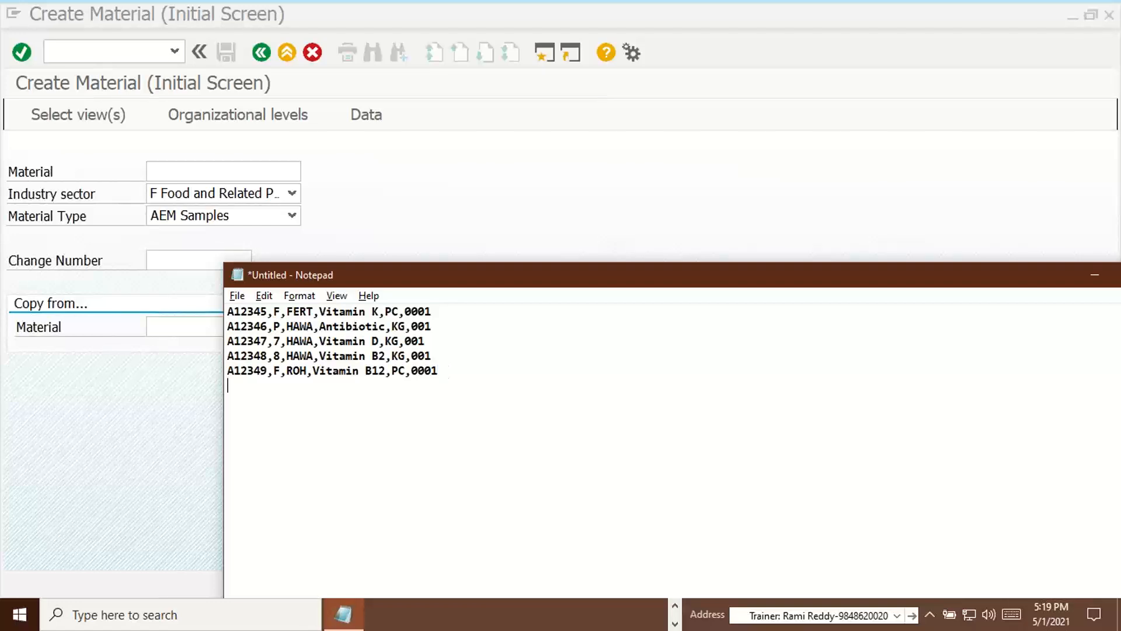
pyautogui.hotkey('ctrl', 'v')
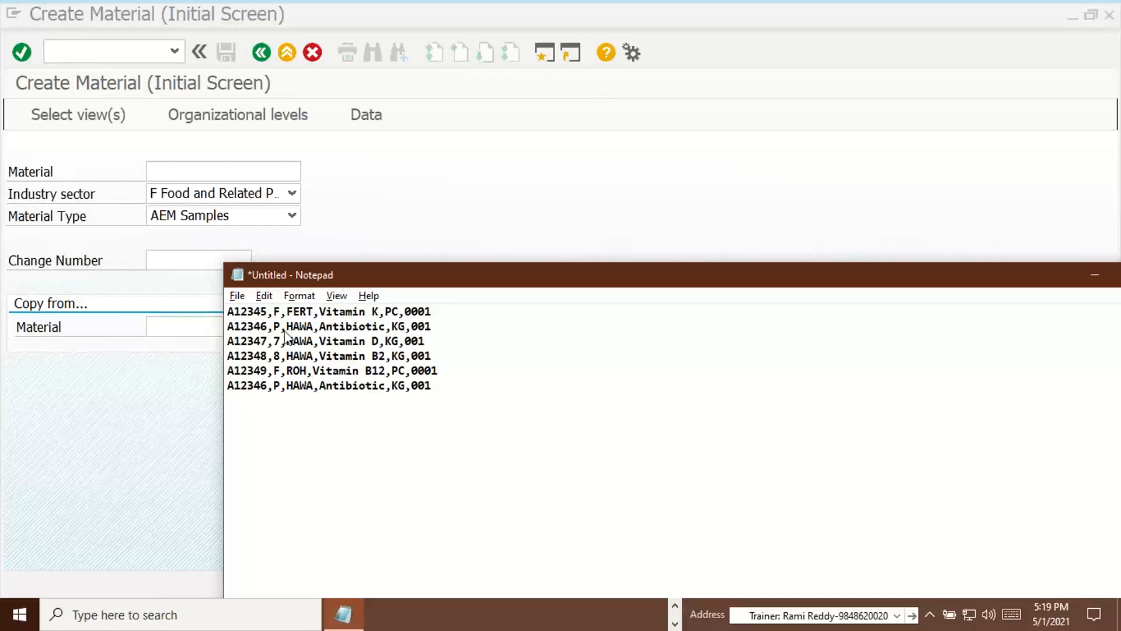
# Check the available material types in SAP, return to Notepad and set the sixth data line's material type to ABC
pyautogui.click(292, 217)
pyautogui.click(292, 216)
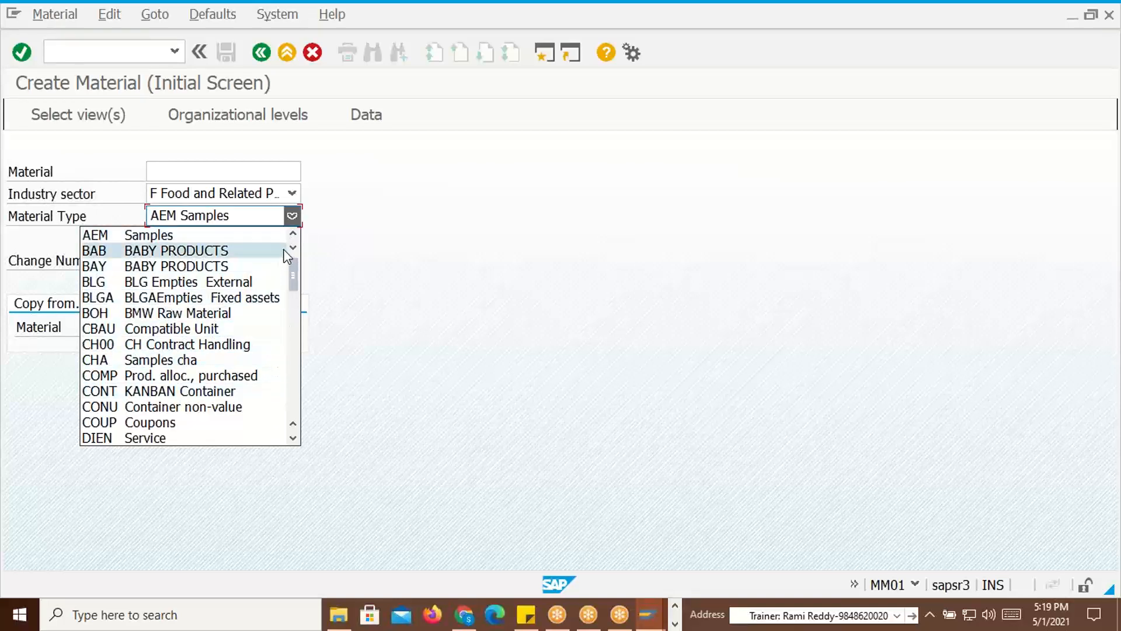
pyautogui.scroll(1, 264, 298)
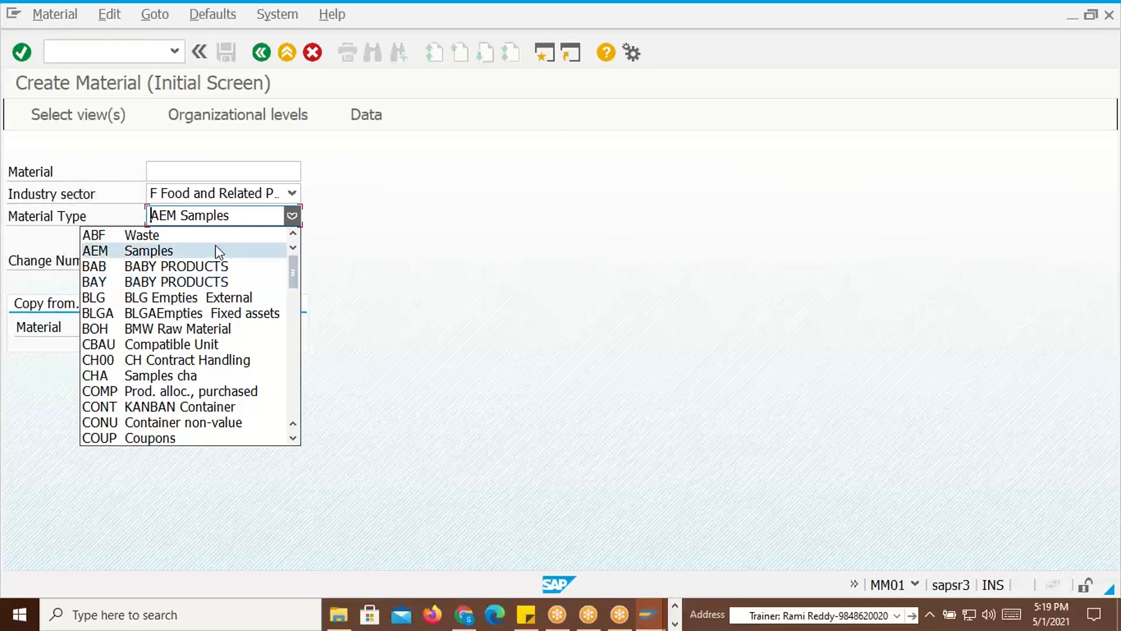
pyautogui.hotkey('alt', 'Tab')
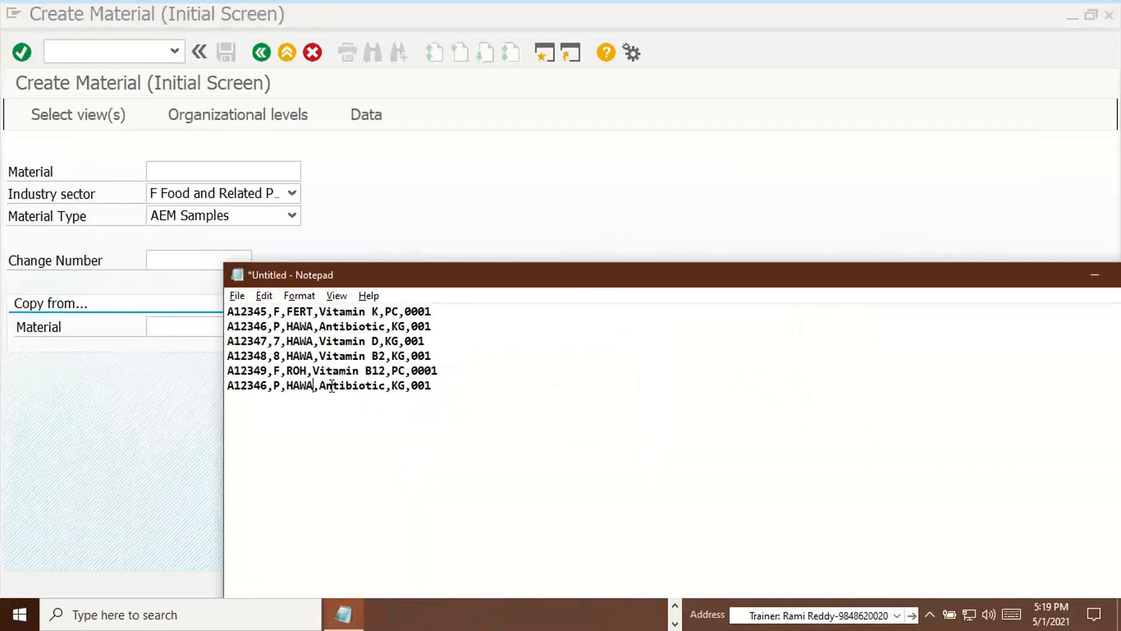
pyautogui.press('BackSpace')
pyautogui.press('BackSpace')
pyautogui.press('BackSpace')
pyautogui.press('BackSpace')
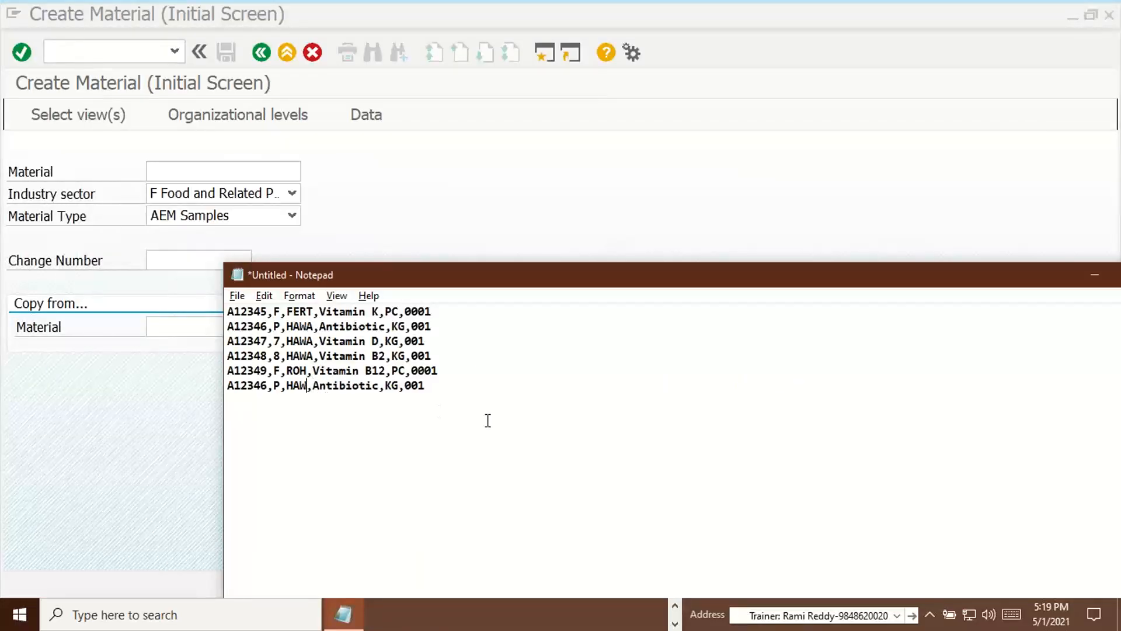
pyautogui.write('ABC')
# Copy the first four data lines and paste them below the sixth line as new data lines
pyautogui.moveTo(273, 340); pyautogui.dragTo(281, 342)
pyautogui.click(261, 370)
pyautogui.moveTo(432, 355); pyautogui.dragTo(217, 315)
pyautogui.hotkey('ctrl', 'c')
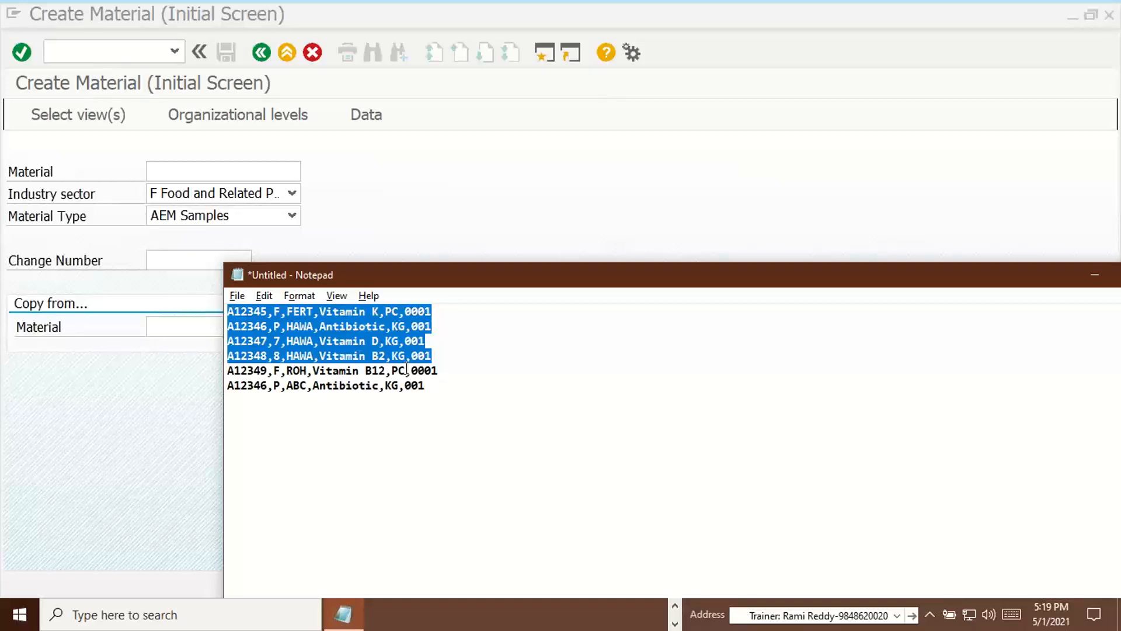
pyautogui.click(441, 384)
pyautogui.press('Return')
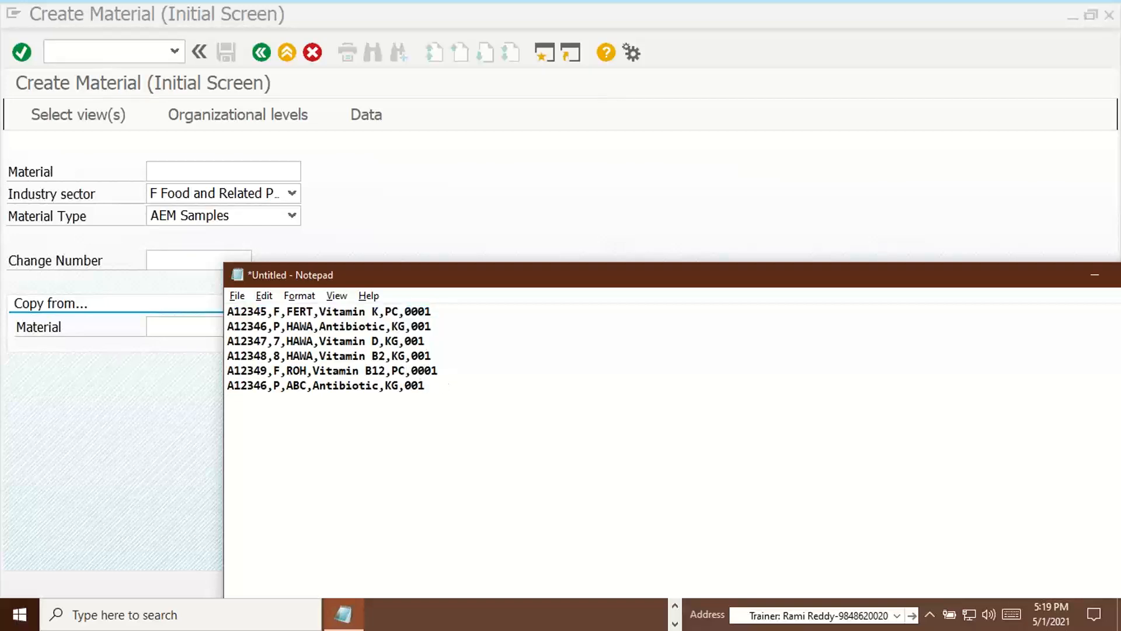
pyautogui.hotkey('ctrl', 'v')
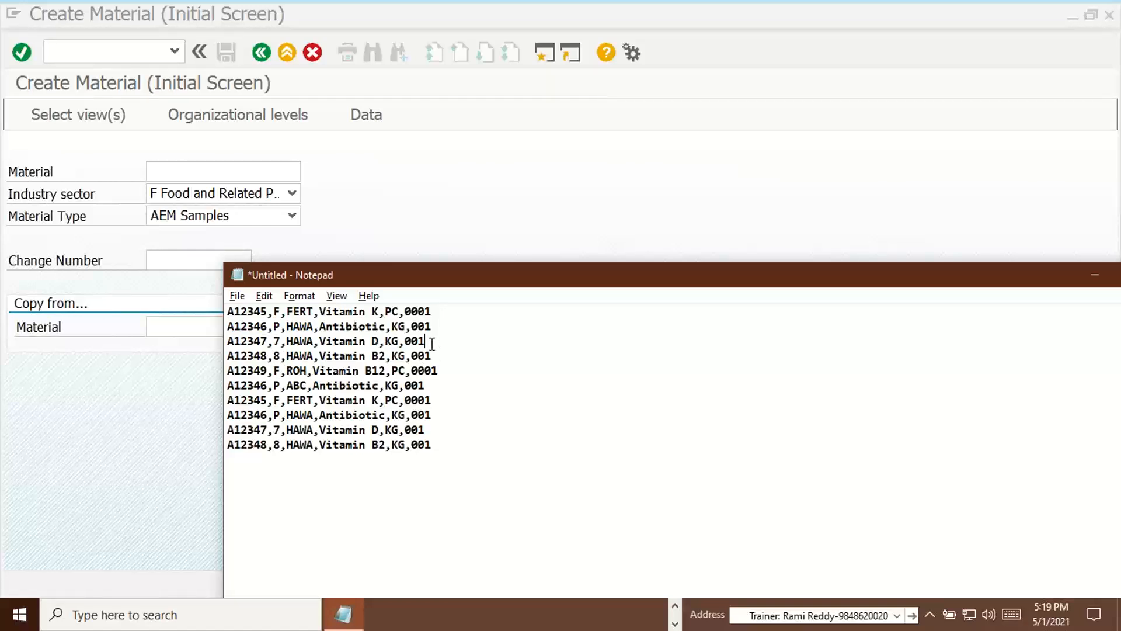
# Set the industry sector in the ninth data line, the second Vitamin D entry, to 5
pyautogui.moveTo(429, 341); pyautogui.dragTo(229, 341)
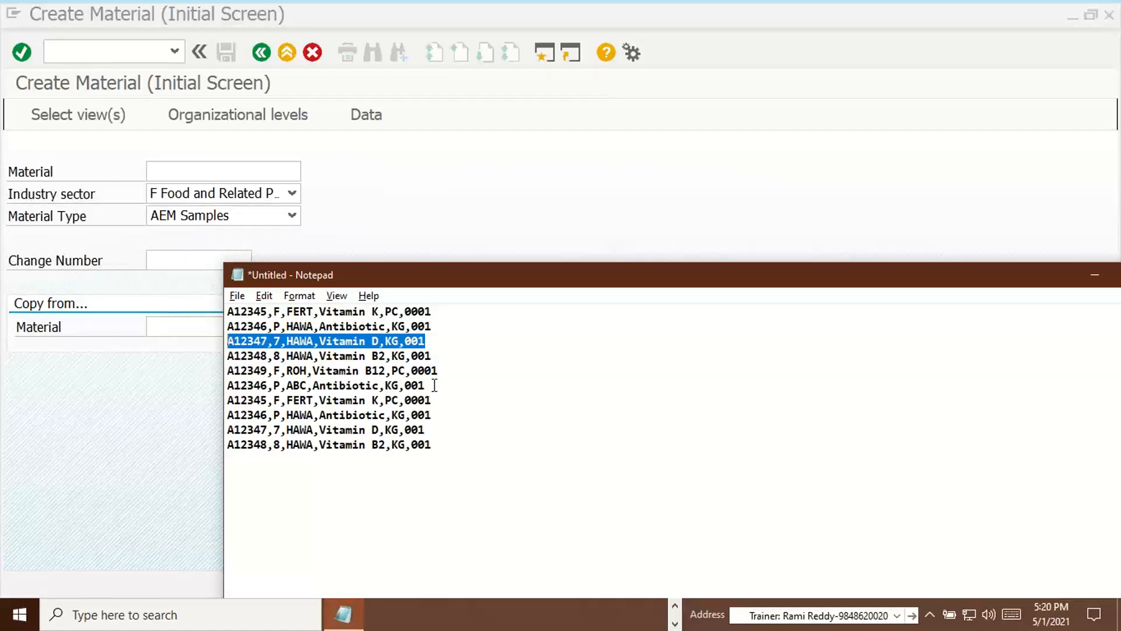
pyautogui.moveTo(434, 385); pyautogui.dragTo(219, 387)
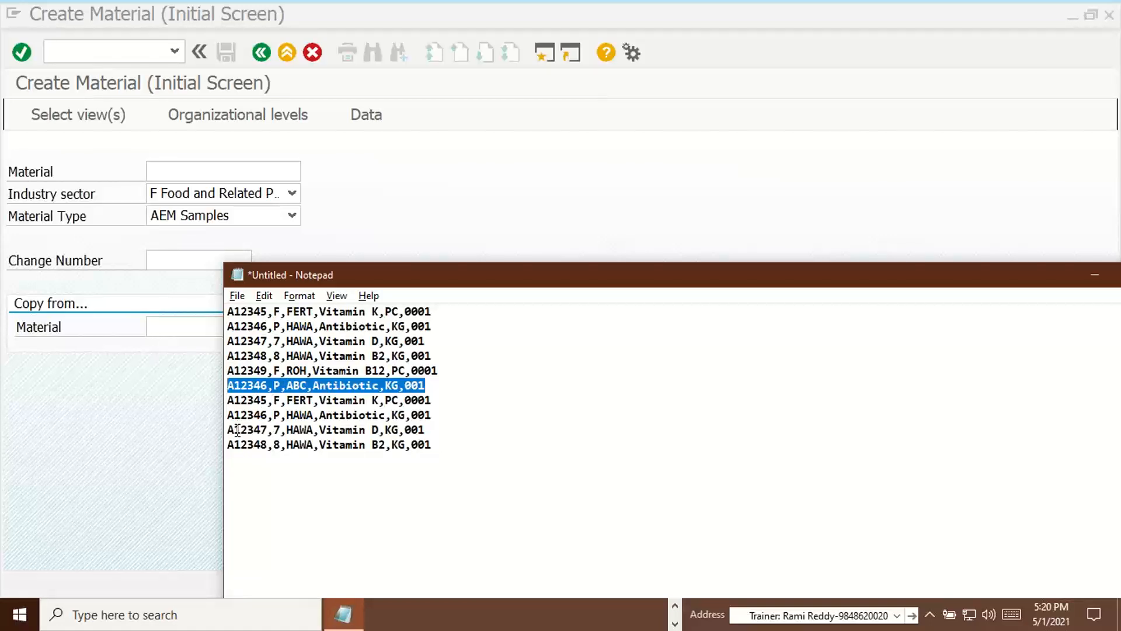
pyautogui.click(282, 430)
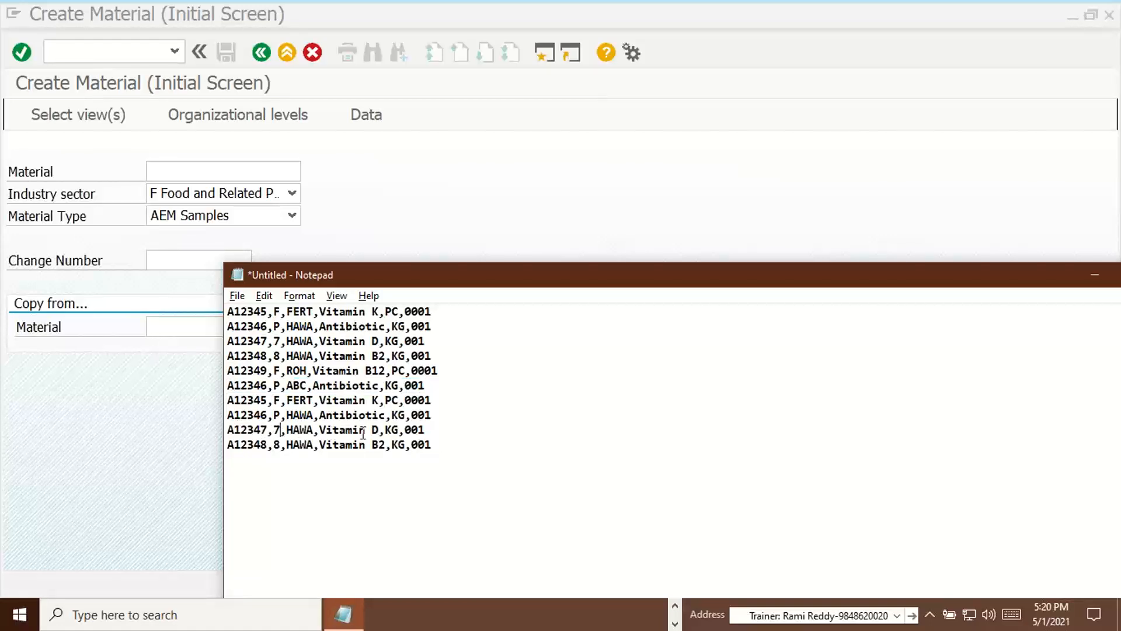
pyautogui.press('BackSpace')
pyautogui.write('5')
# Set the material number to A12350 in the sixth data line and to A12351 in the seventh
pyautogui.click(268, 385)
pyautogui.press('BackSpace')
pyautogui.press('BackSpace')
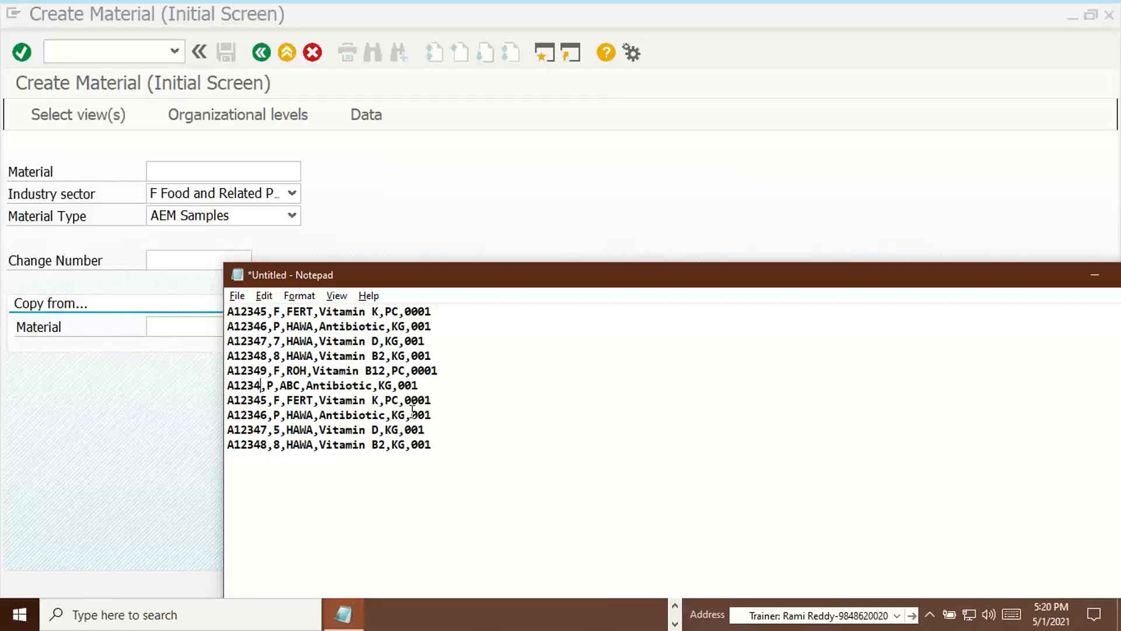
pyautogui.write('50')
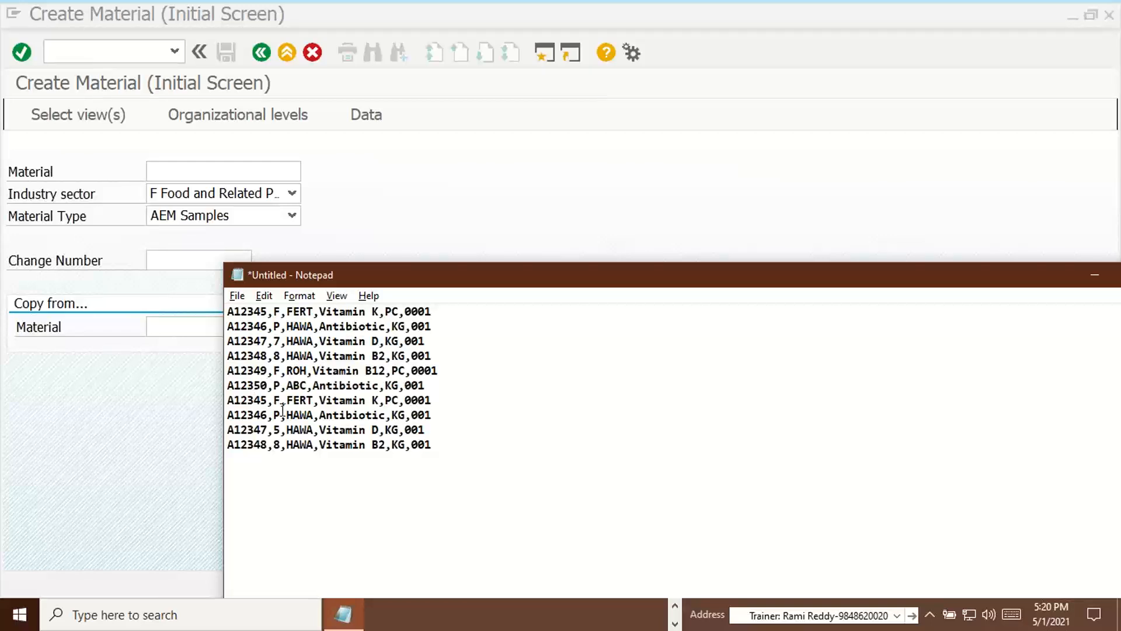
pyautogui.click(268, 400)
pyautogui.press('BackSpace')
pyautogui.press('BackSpace')
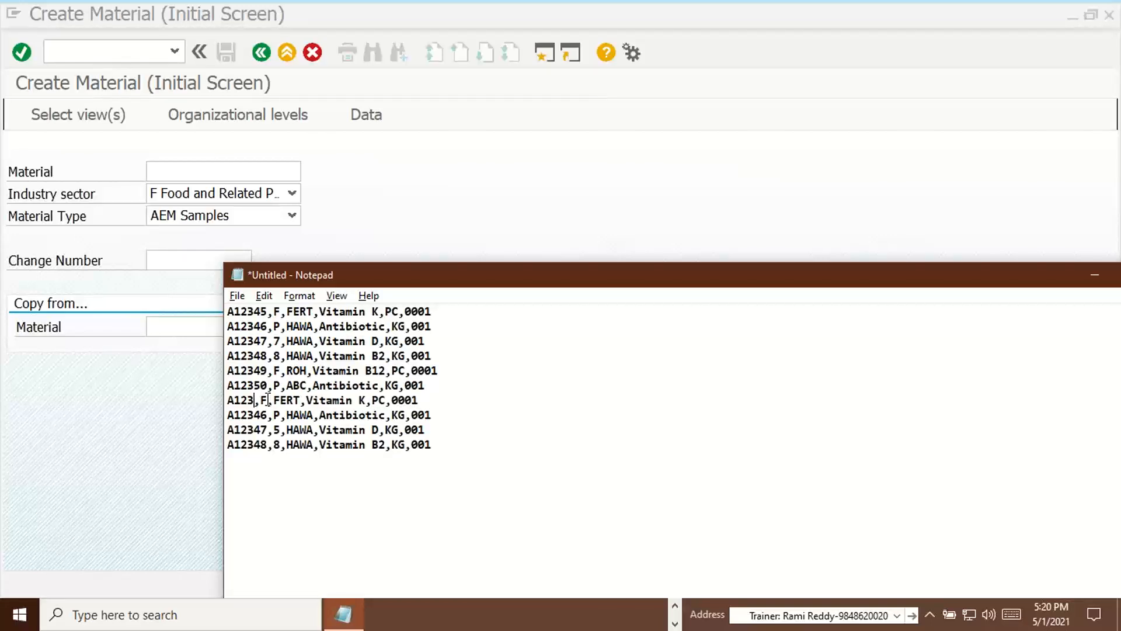
pyautogui.write('51')
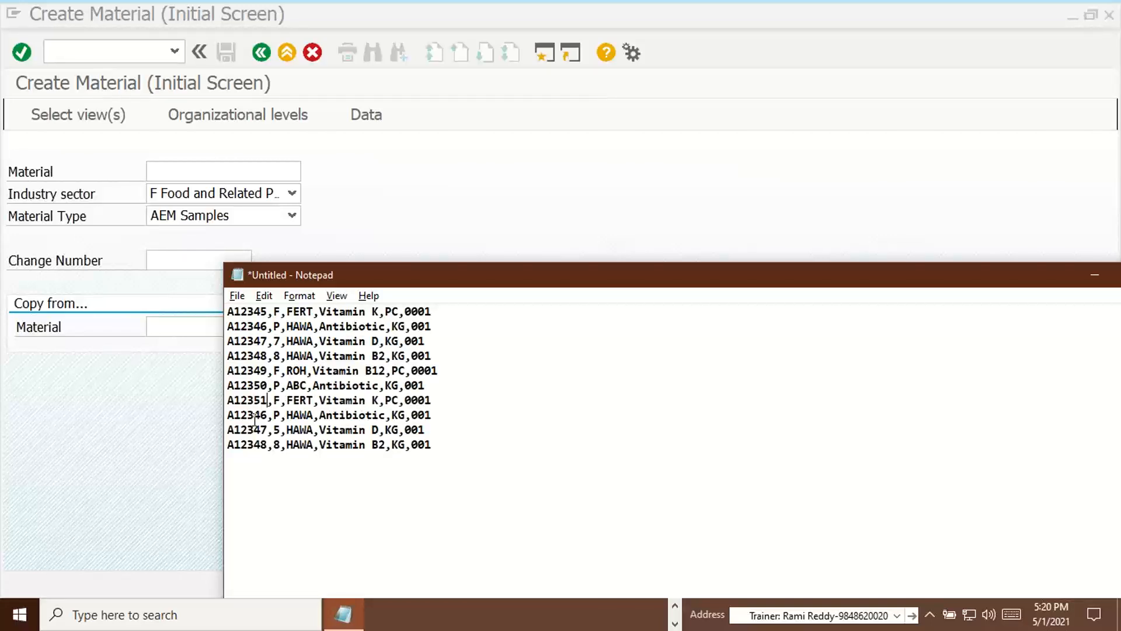
# Set the material number to A12352 in the eighth data line and to A12353 in the ninth
pyautogui.press('Down')
pyautogui.press('BackSpace')
pyautogui.press('BackSpace')
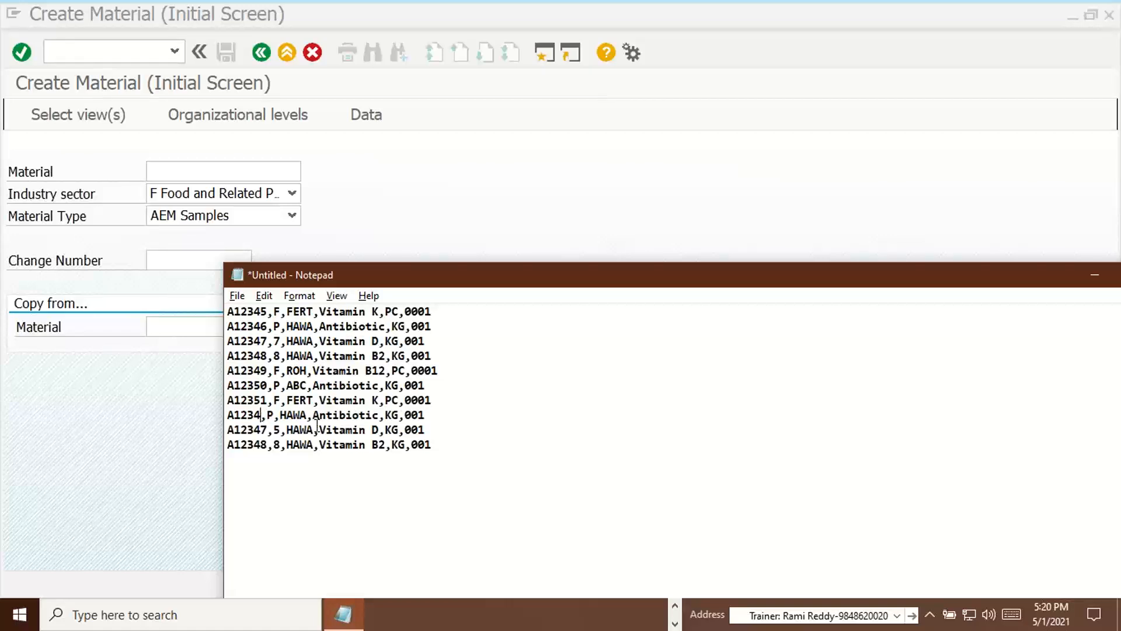
pyautogui.write('52')
pyautogui.press('Down')
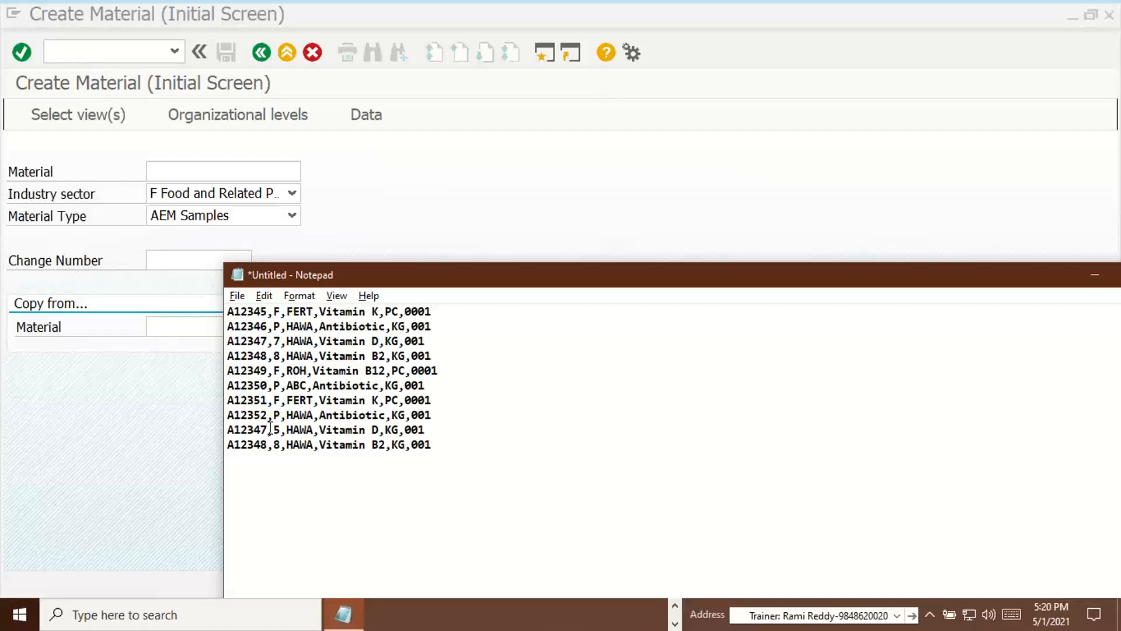
pyautogui.press('BackSpace')
pyautogui.press('BackSpace')
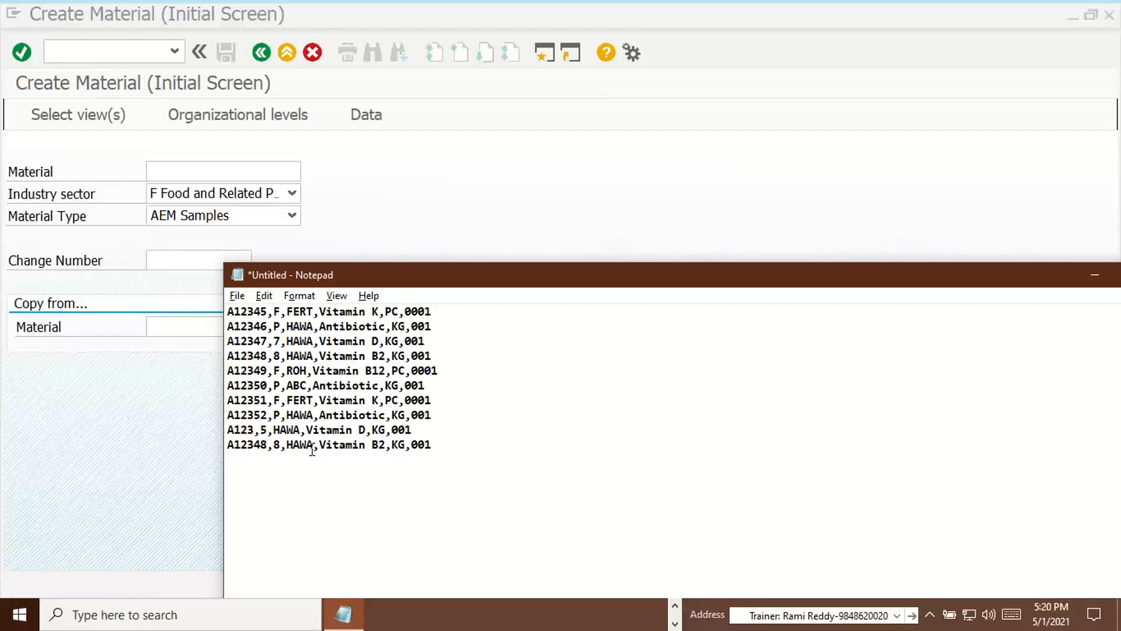
pyautogui.write('53')
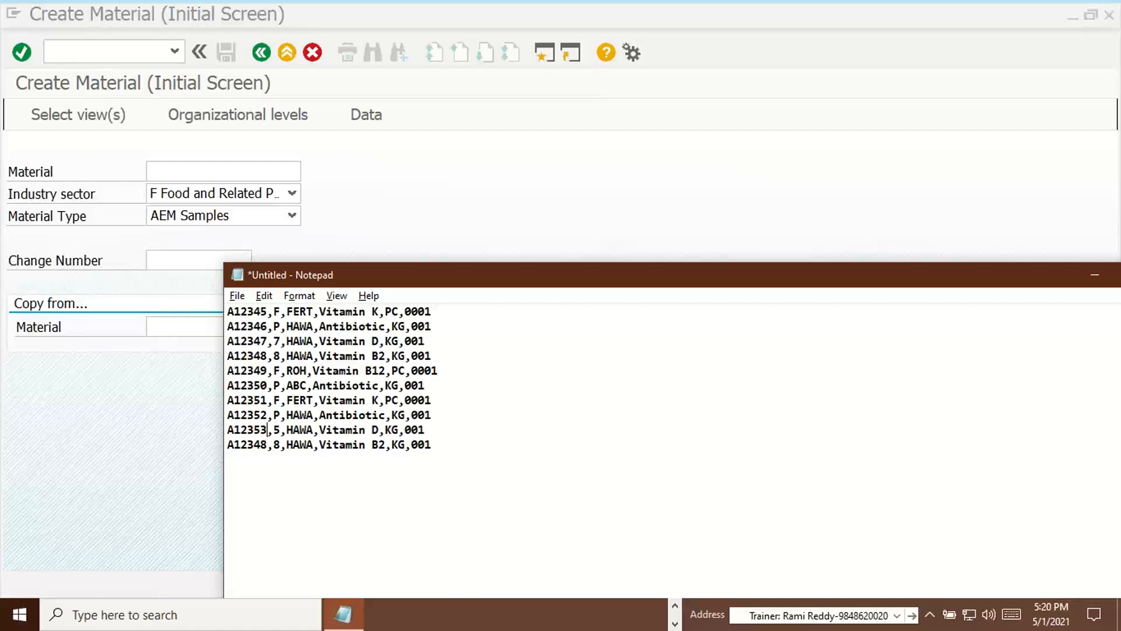
# Set the material number of the tenth data line to A12354
pyautogui.click(268, 442)
pyautogui.press('BackSpace')
pyautogui.press('BackSpace')
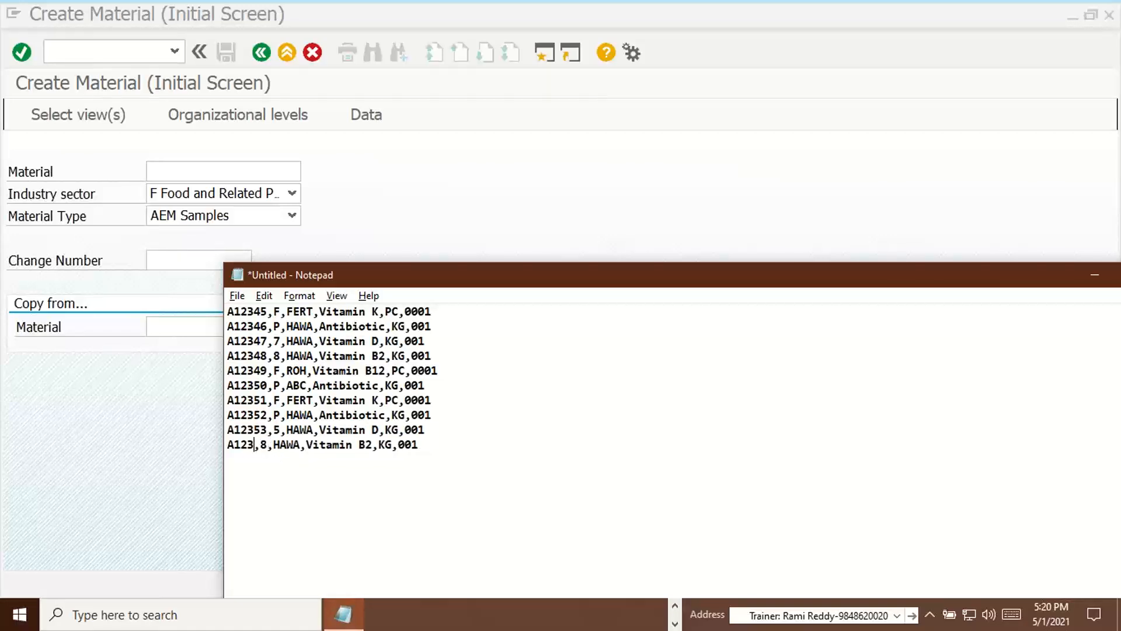
pyautogui.write('54')
pyautogui.click(485, 453)
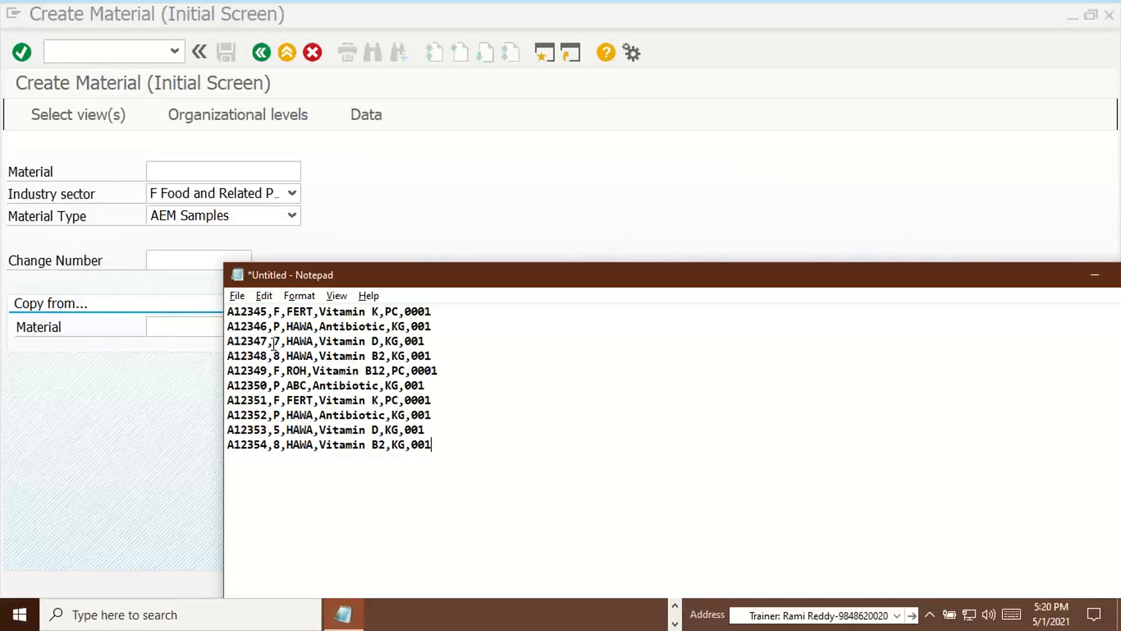
# Review the questionable sector and material type codes in the data lines and compare them with SAP's Industry sector list
pyautogui.moveTo(274, 344); pyautogui.dragTo(288, 345)
pyautogui.moveTo(286, 386); pyautogui.dragTo(308, 385)
pyautogui.moveTo(273, 429); pyautogui.dragTo(282, 430)
pyautogui.click(291, 196)
pyautogui.click(291, 195)
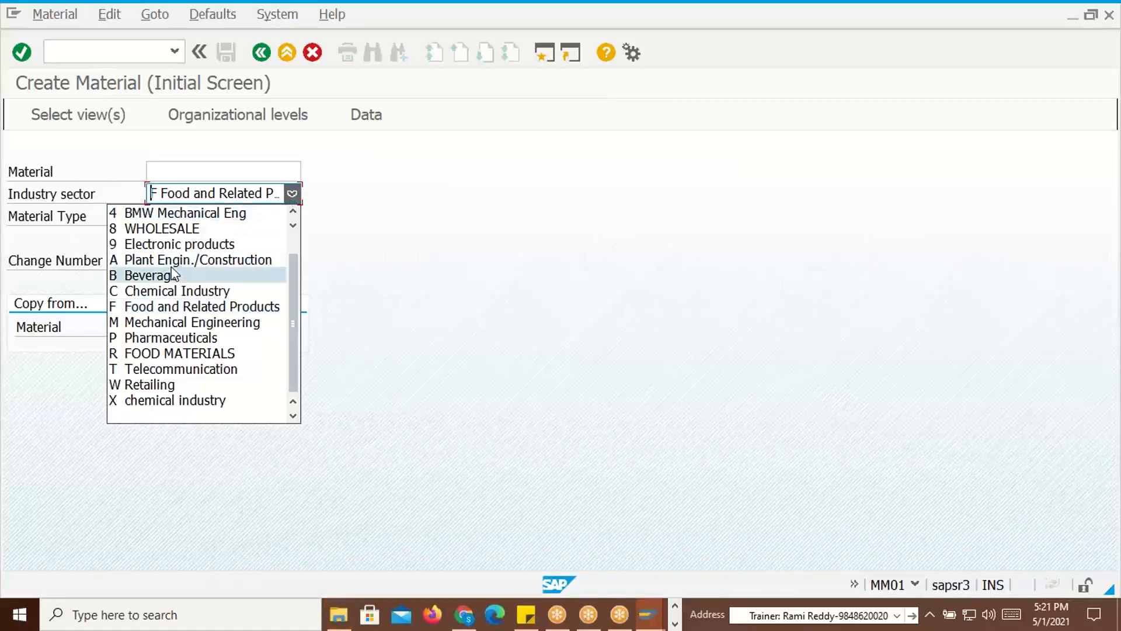
pyautogui.click(541, 286)
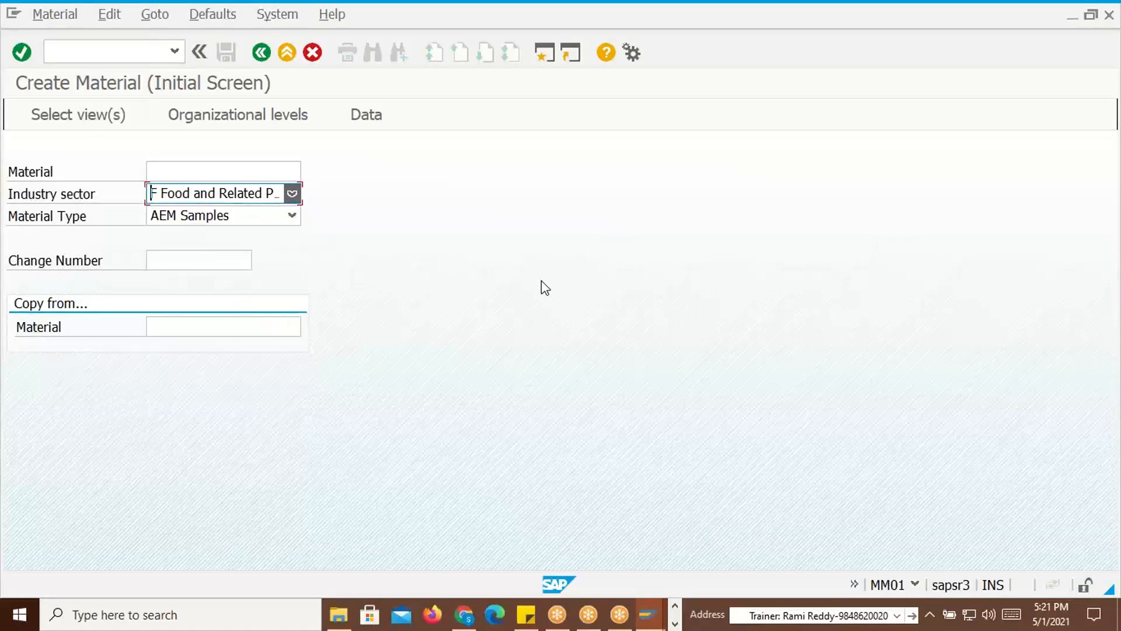
pyautogui.hotkey('alt', 'Tab')
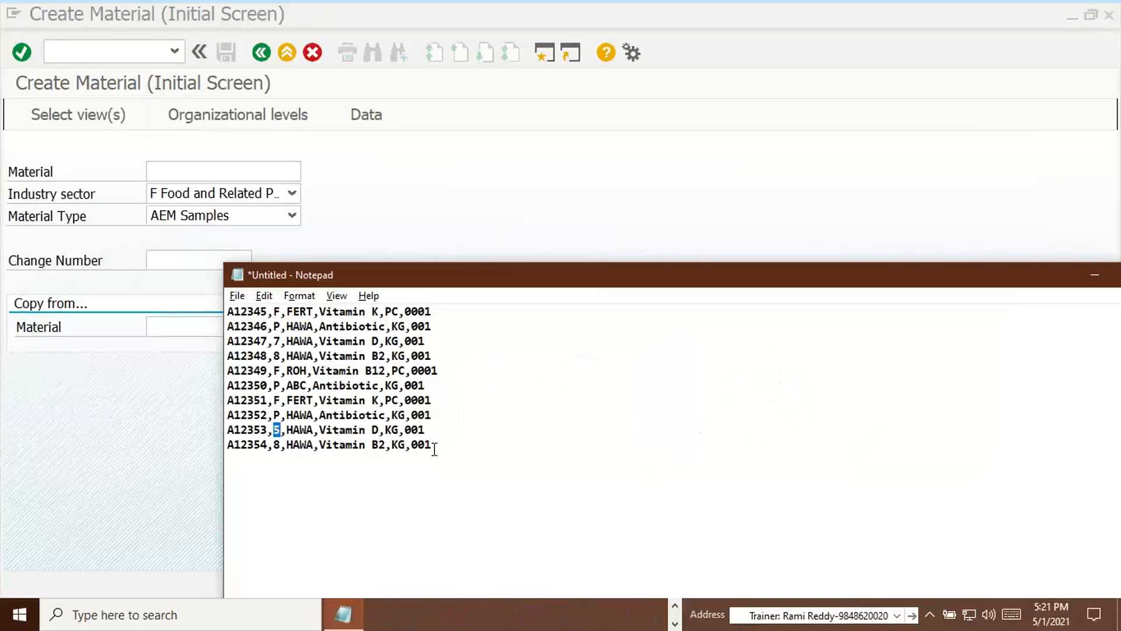
pyautogui.click(453, 455)
pyautogui.moveTo(513, 285); pyautogui.dragTo(435, 132)
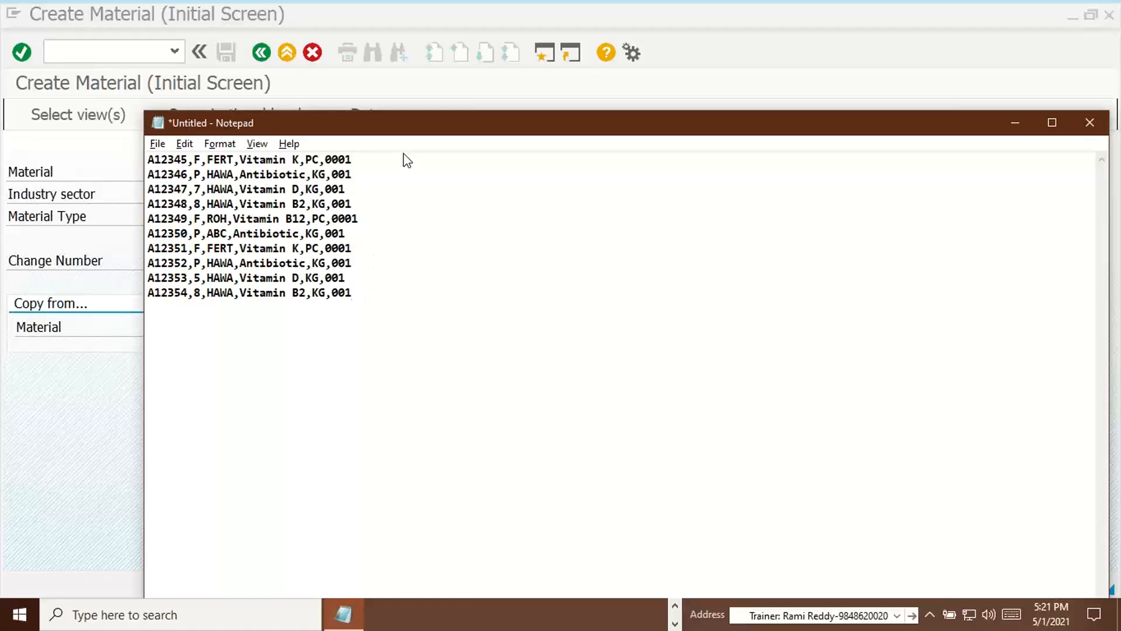
pyautogui.moveTo(440, 131); pyautogui.dragTo(404, 89)
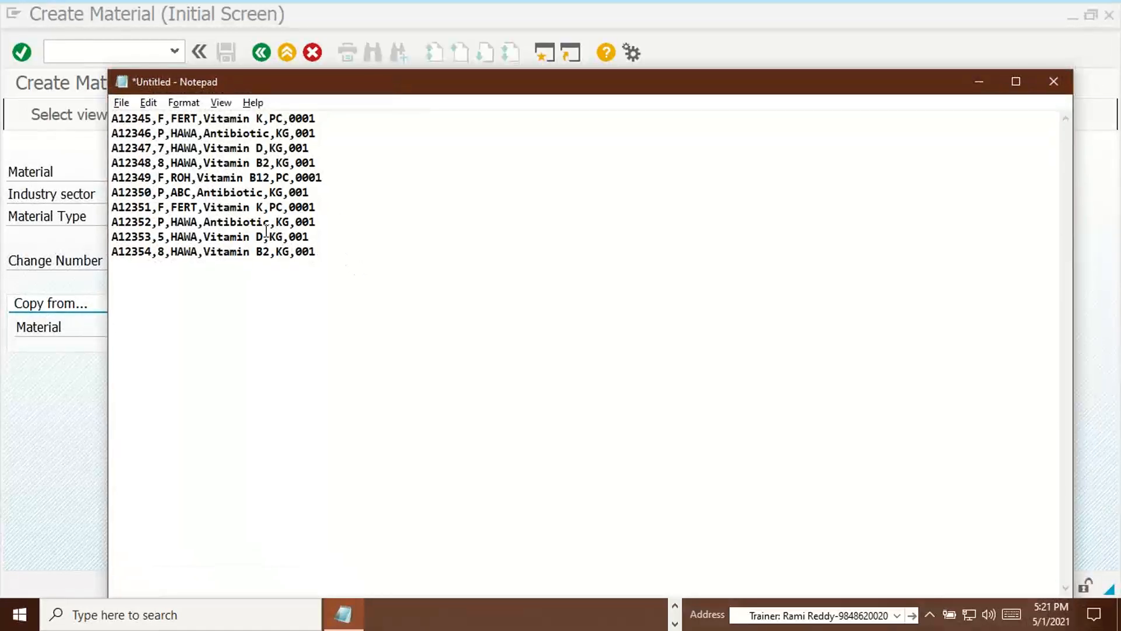
pyautogui.moveTo(335, 261); pyautogui.dragTo(101, 116)
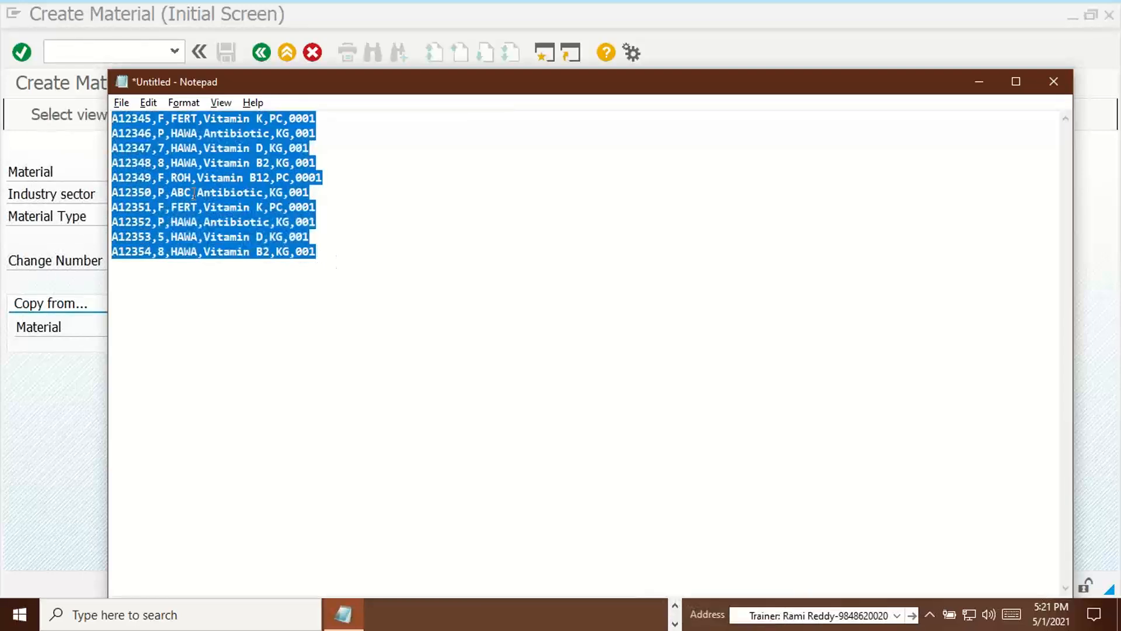
pyautogui.click(122, 131)
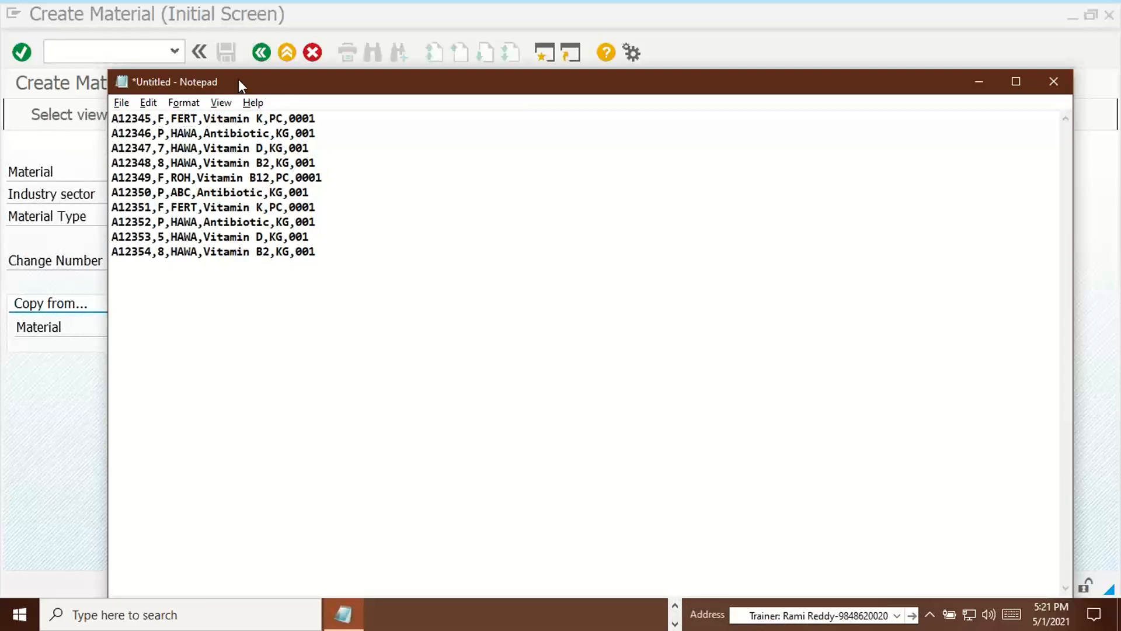
pyautogui.moveTo(238, 80); pyautogui.dragTo(334, 250)
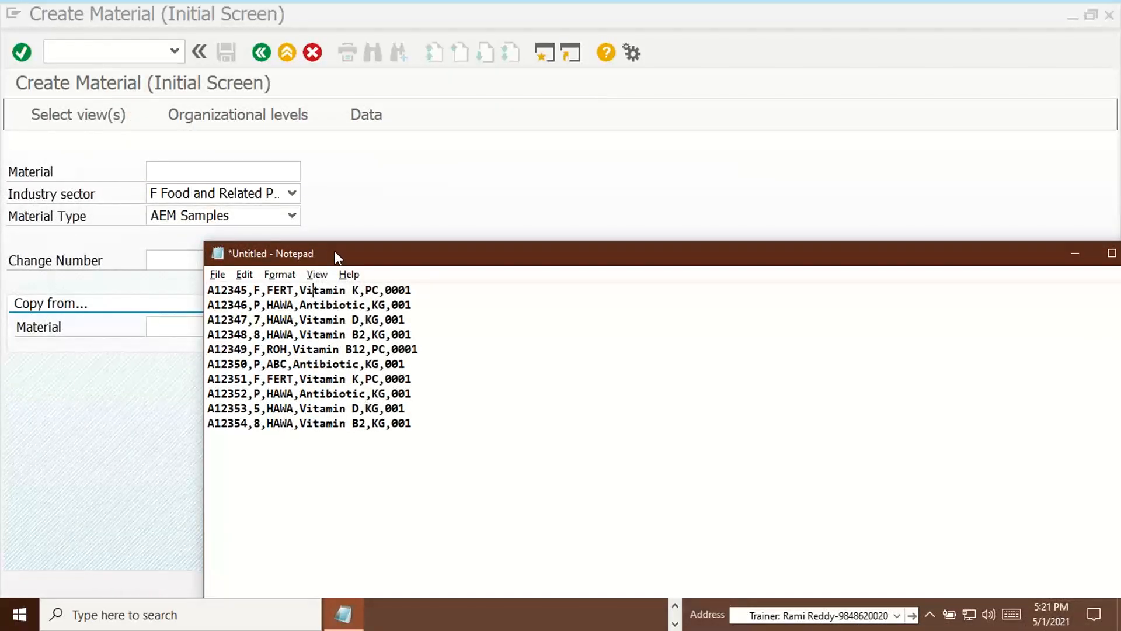
pyautogui.moveTo(334, 250); pyautogui.dragTo(266, 151)
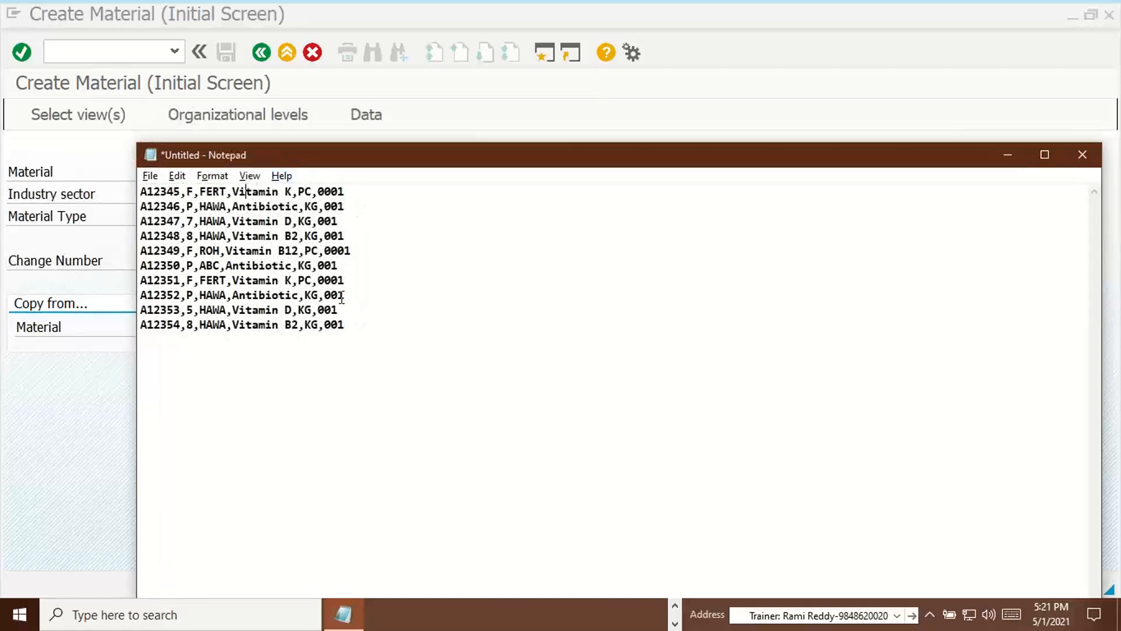
pyautogui.click(368, 330)
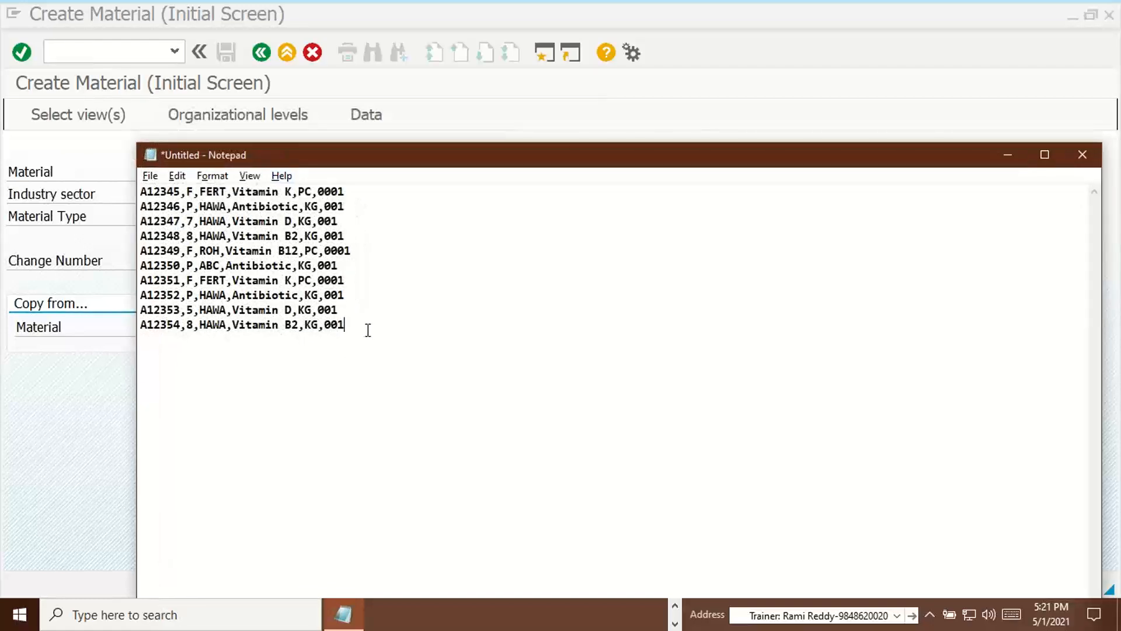
pyautogui.click(715, 33)
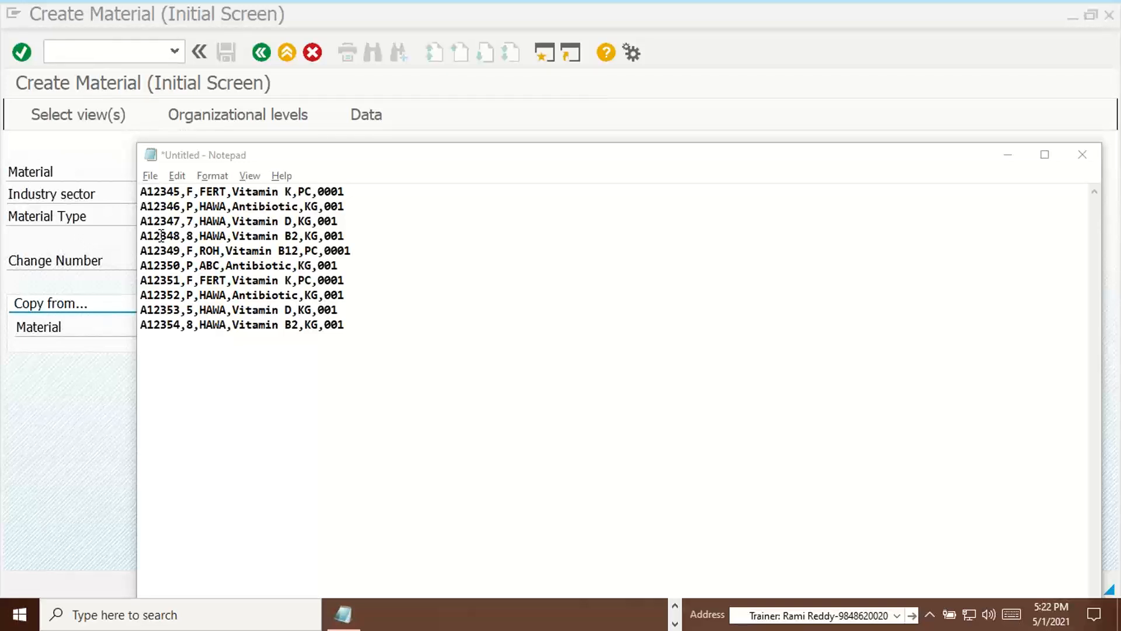
# Examine the fifth data line's material number, industry sector, material type and description
pyautogui.click(185, 255)
pyautogui.moveTo(185, 255); pyautogui.dragTo(179, 257)
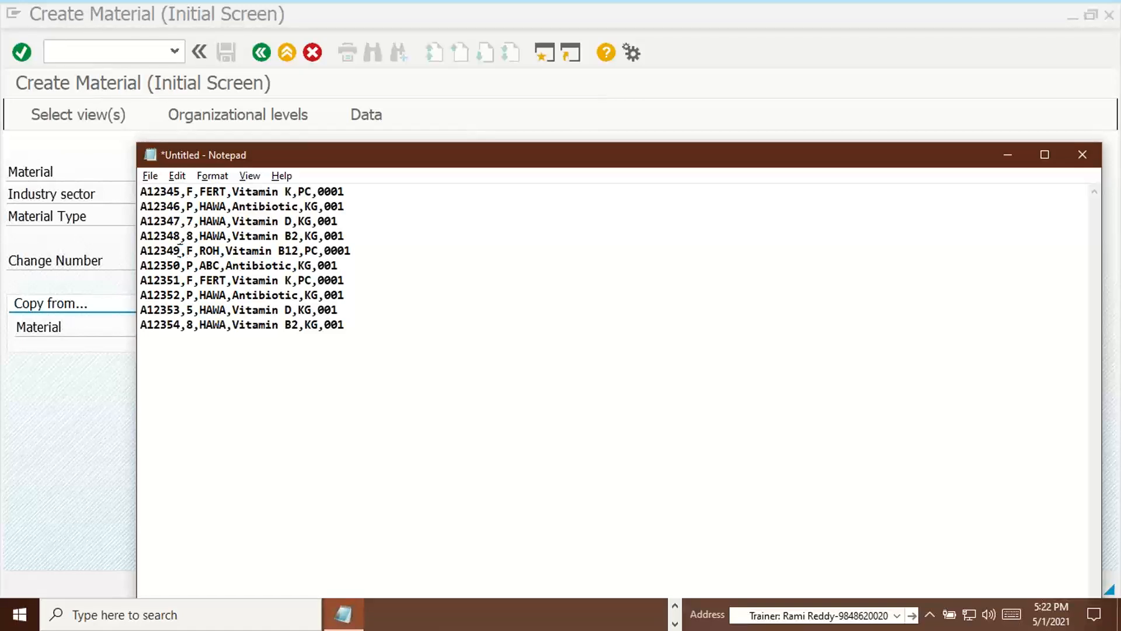
pyautogui.moveTo(180, 251); pyautogui.dragTo(145, 250)
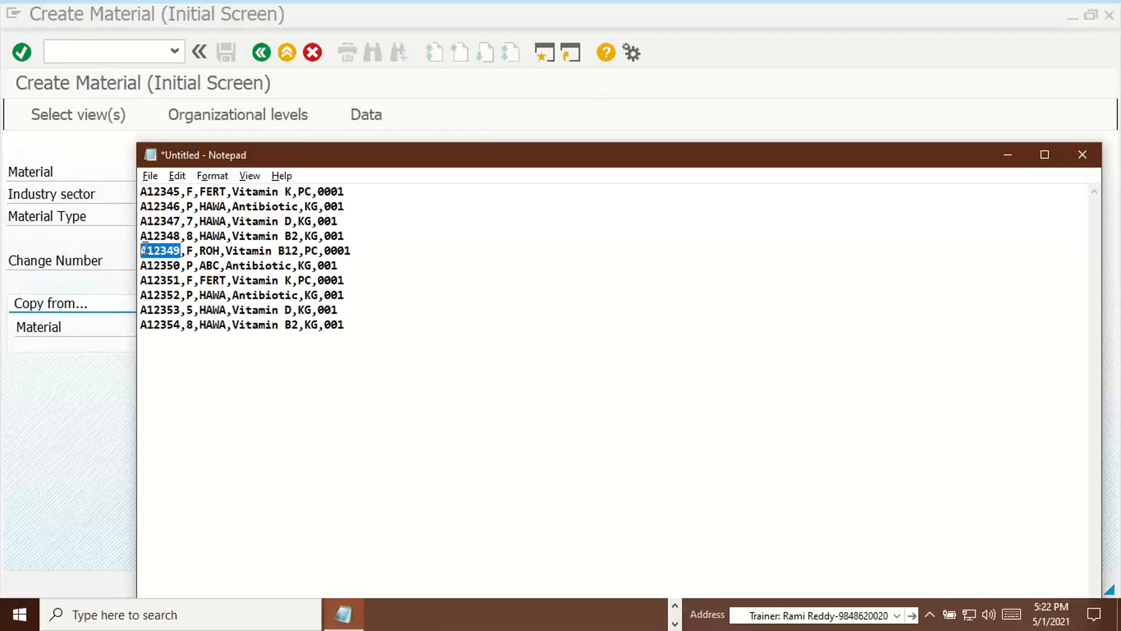
pyautogui.doubleClick(190, 251)
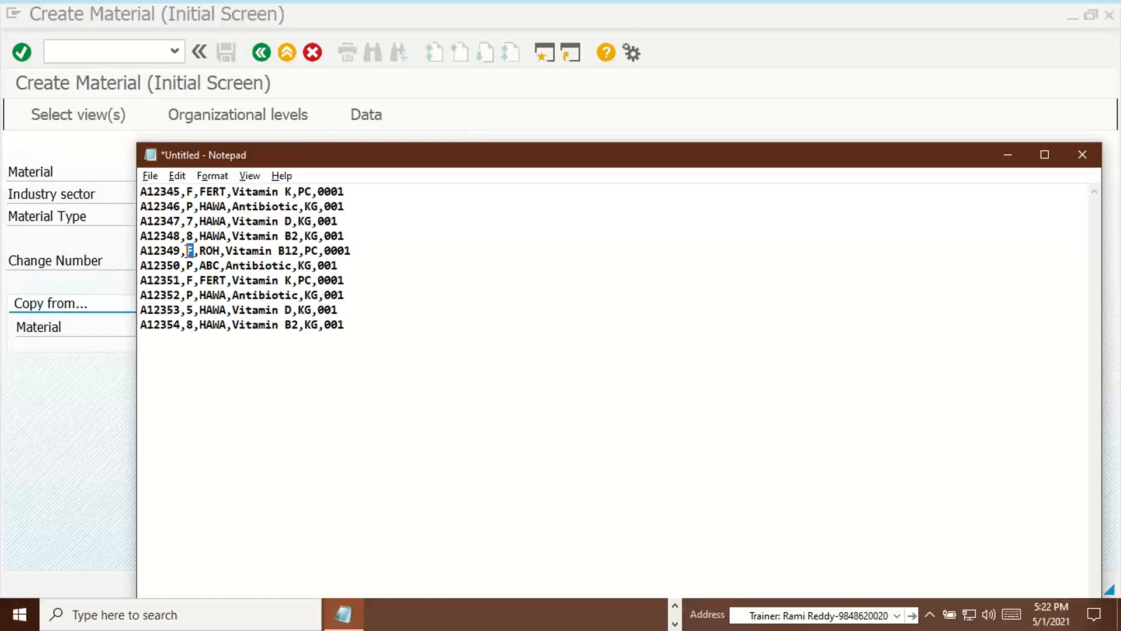
pyautogui.doubleClick(218, 252)
pyautogui.moveTo(184, 251); pyautogui.dragTo(140, 250)
pyautogui.doubleClick(190, 251)
pyautogui.moveTo(199, 251); pyautogui.dragTo(295, 253)
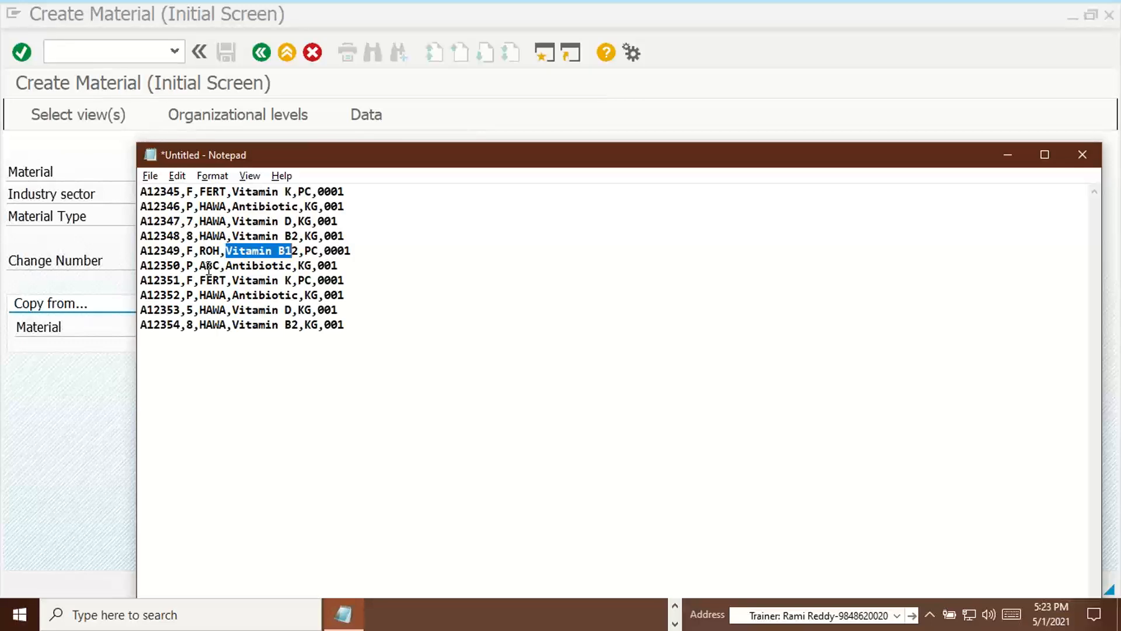
# Save the material data as a text document named Test Data on the Desktop and close the file
pyautogui.click(368, 331)
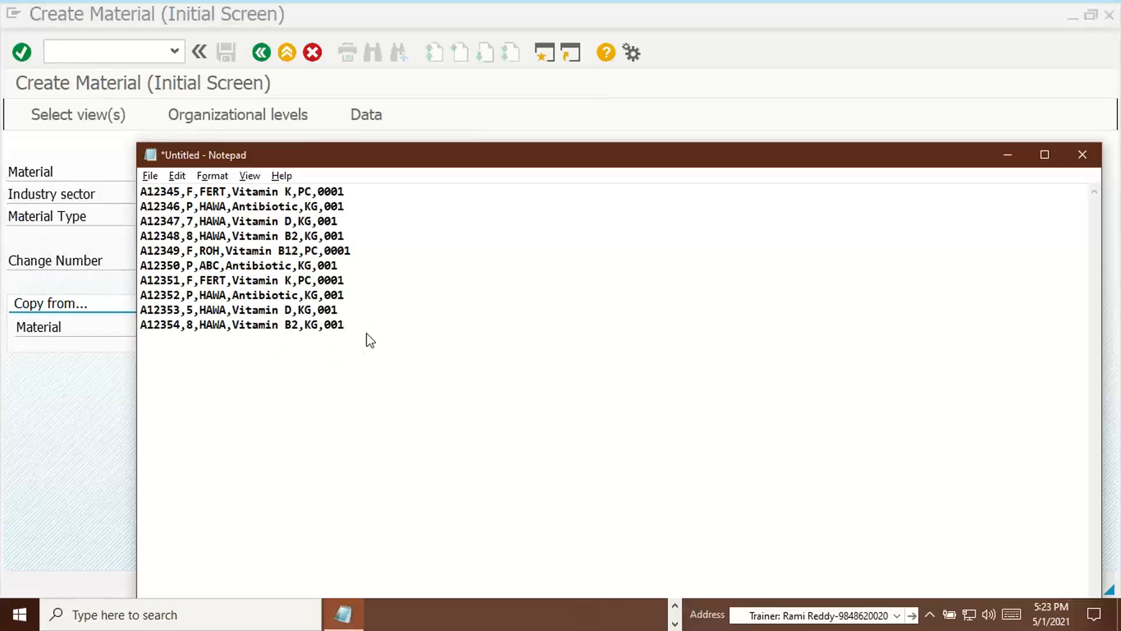
pyautogui.hotkey('ctrl', 's')
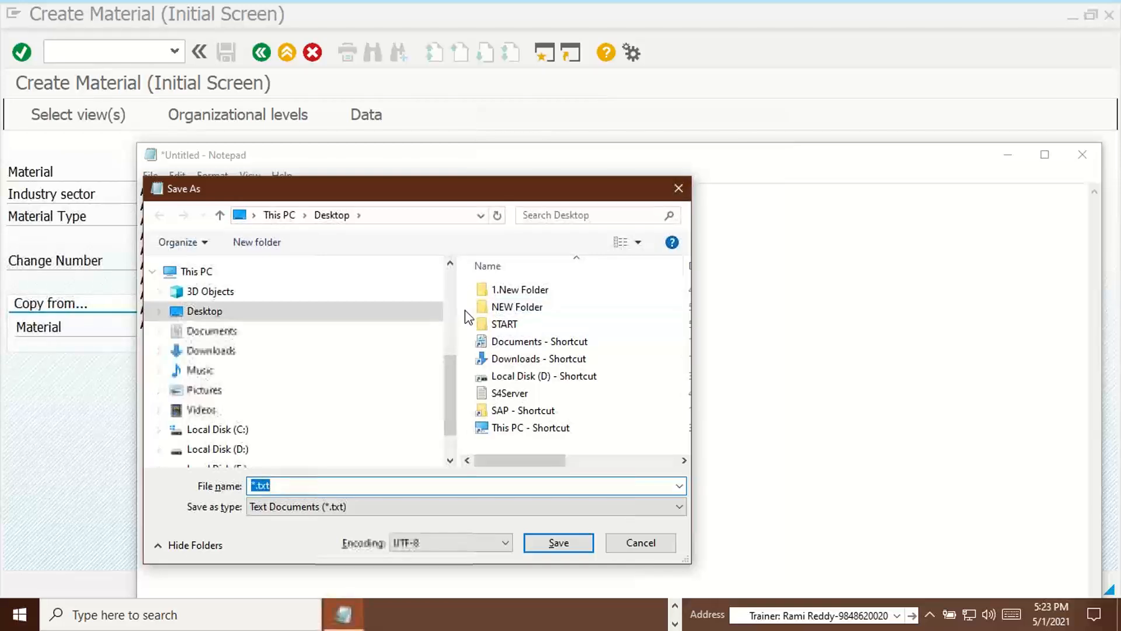
pyautogui.click(201, 311)
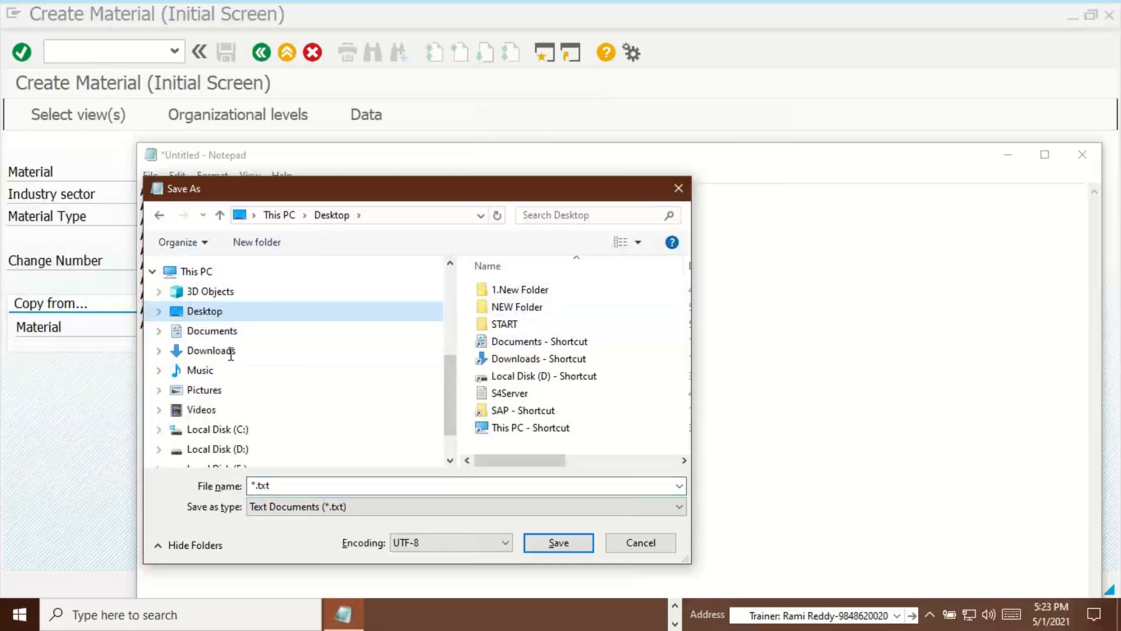
pyautogui.click(380, 485)
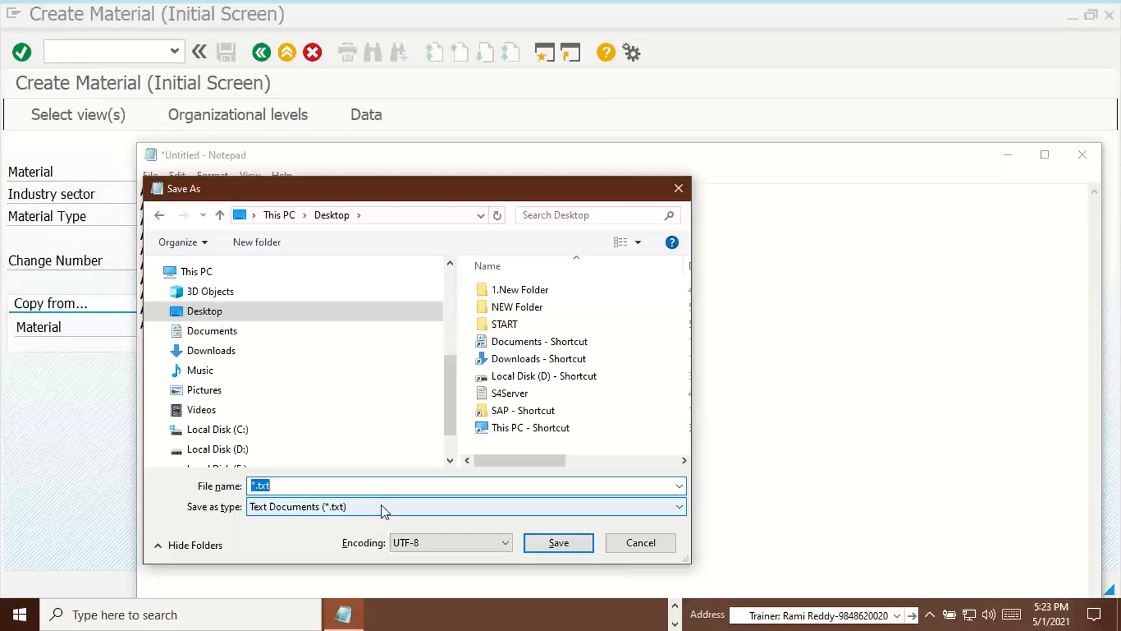
pyautogui.write('Test D')
pyautogui.write('ata')
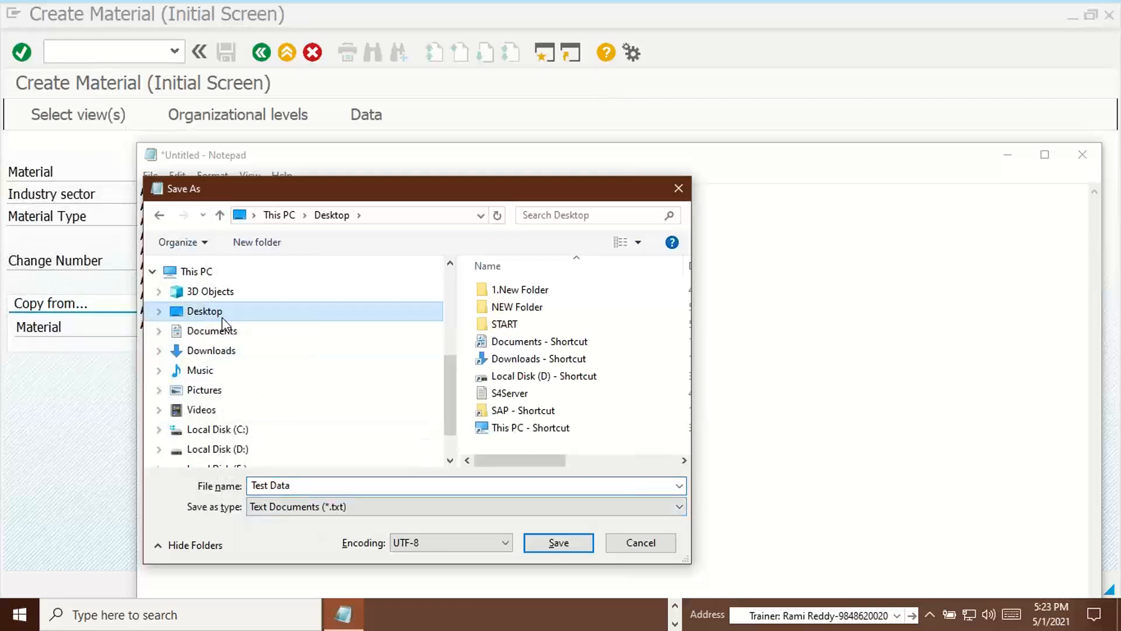
pyautogui.click(561, 544)
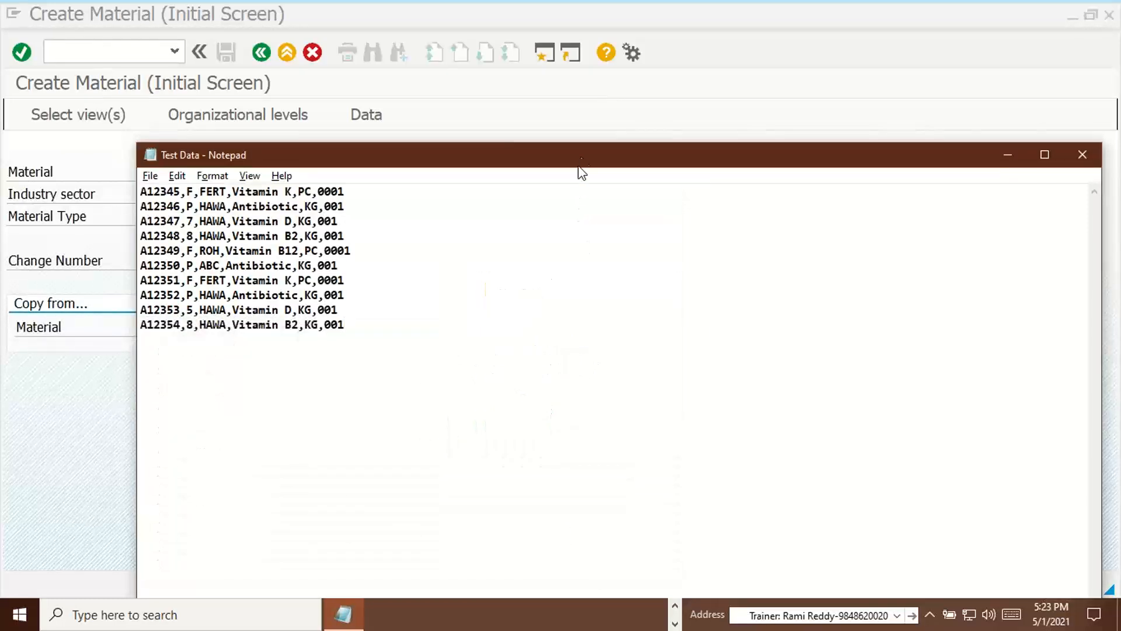
pyautogui.moveTo(584, 164); pyautogui.dragTo(88, 235)
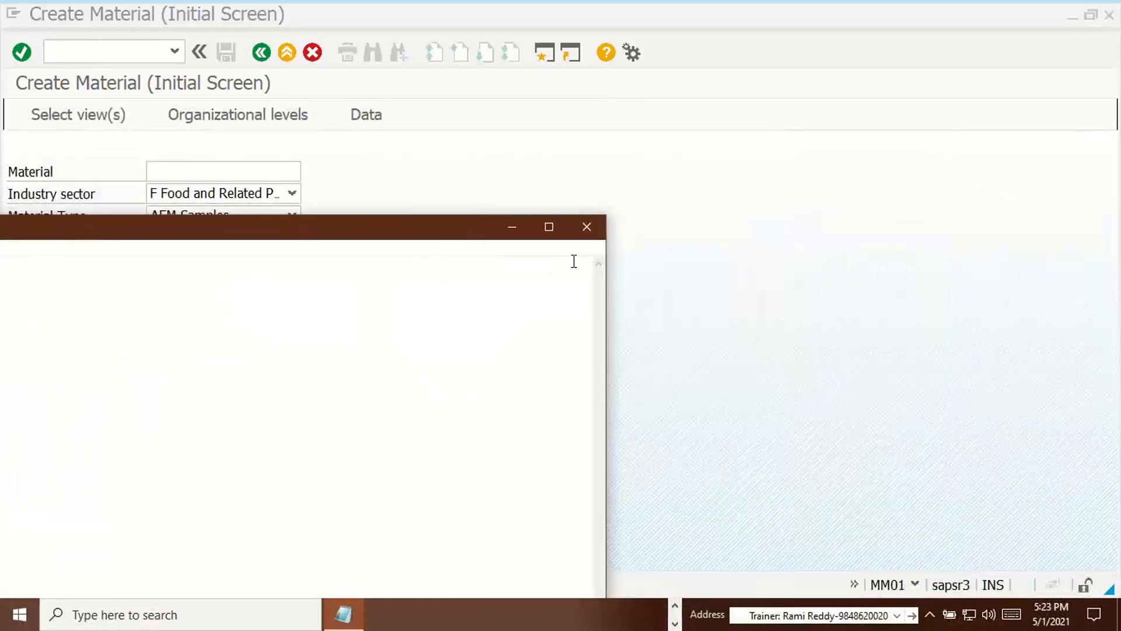
pyautogui.click(587, 228)
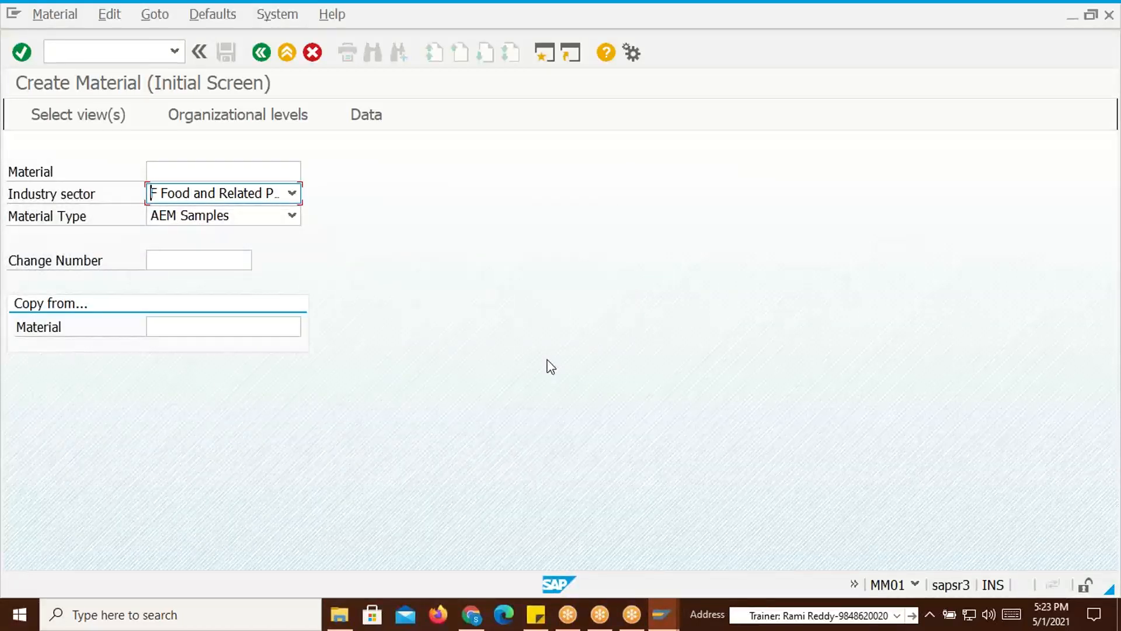
# Try to leave the Create Material screen for transaction LSMW by running /nLSMW
pyautogui.click(761, 89)
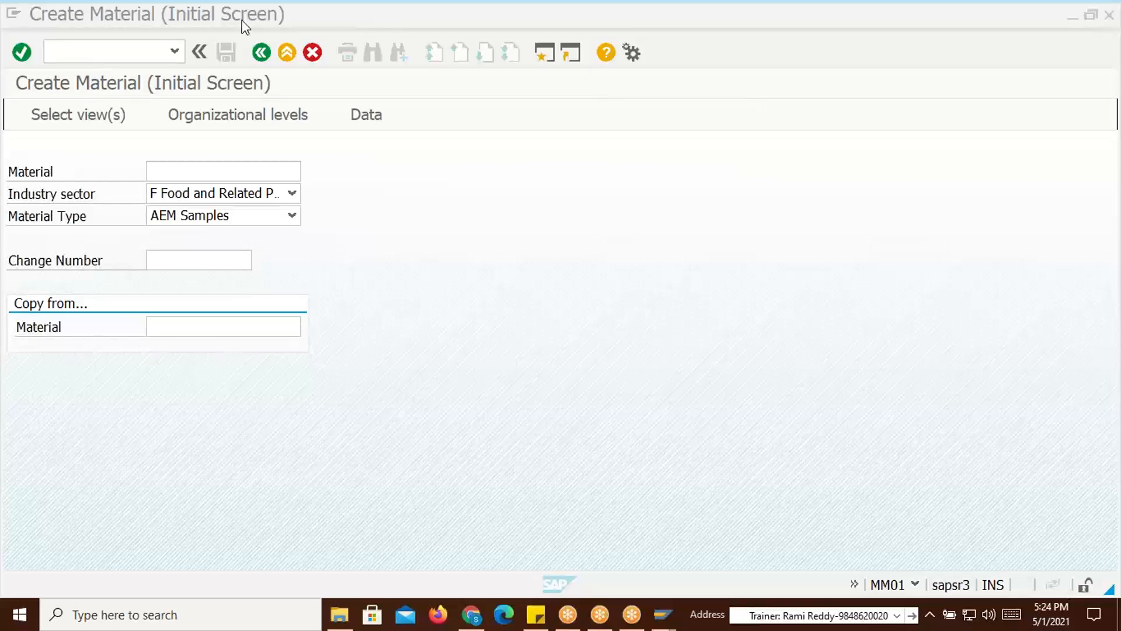
pyautogui.click(183, 12)
pyautogui.click(848, 520)
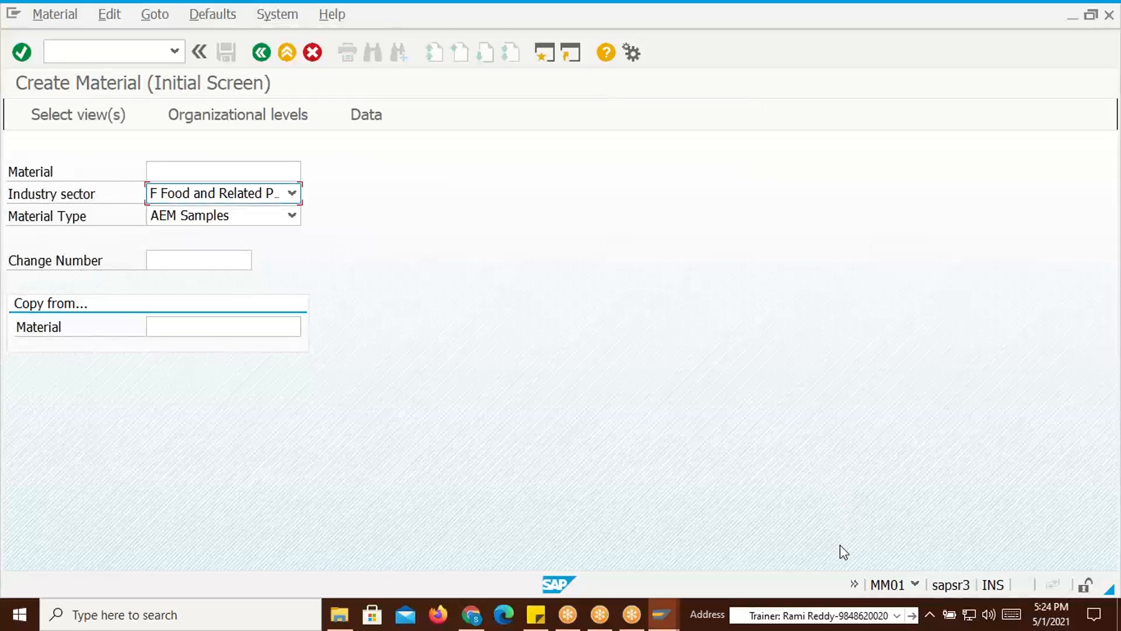
pyautogui.click(115, 54)
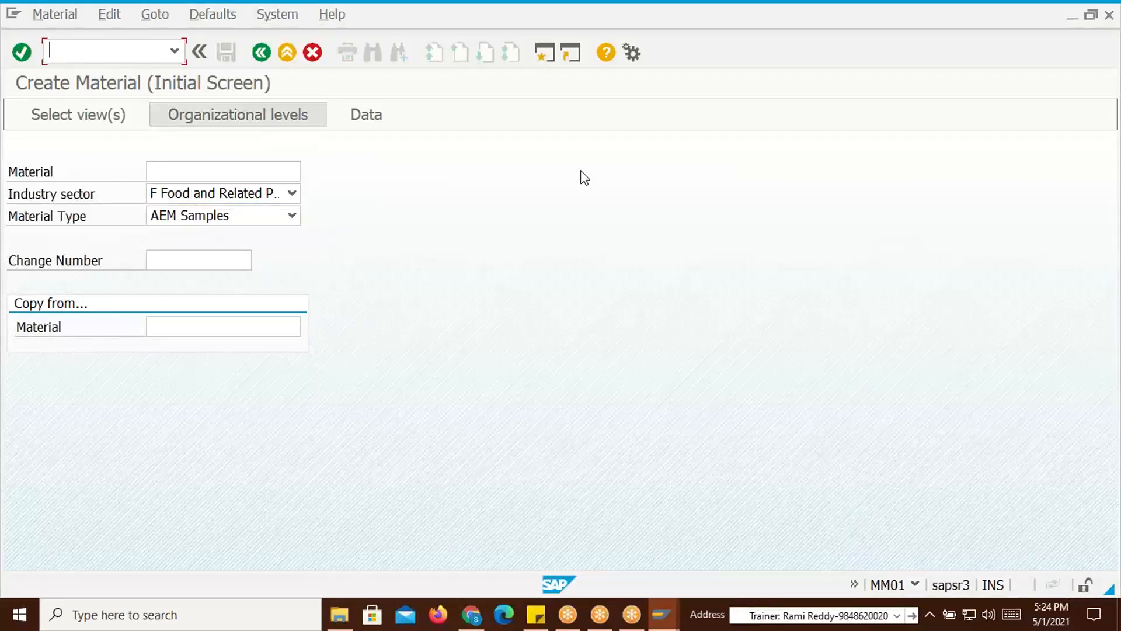
pyautogui.write('/n')
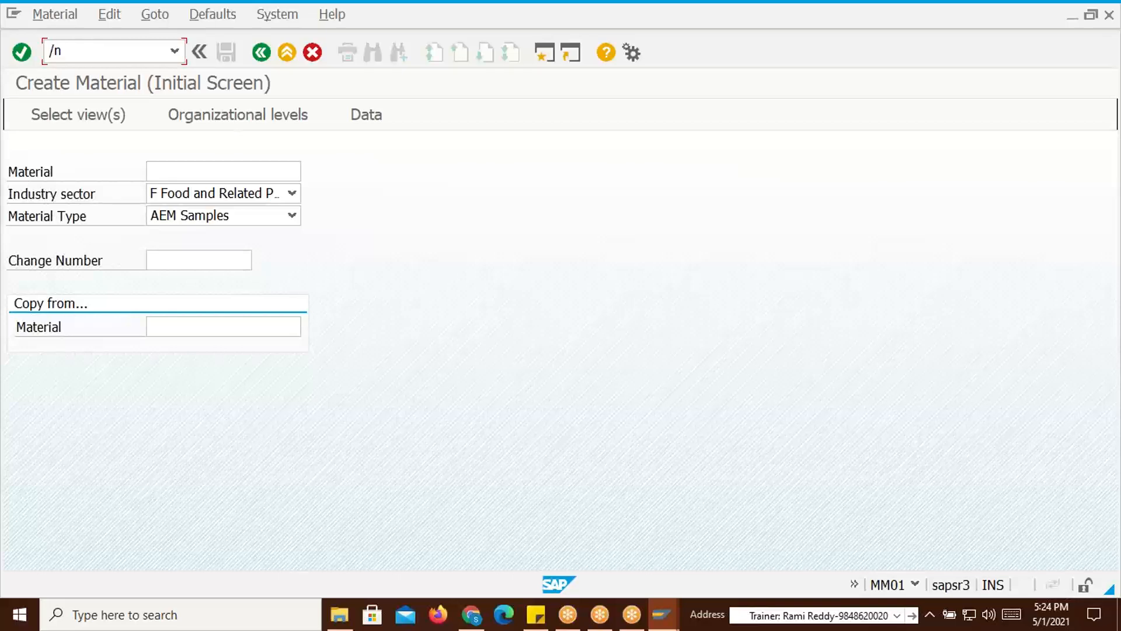
pyautogui.write('LSMW')
pyautogui.press('Return')
# Open the LSMW_BDC_Data Elements workbook from the Rebates_IDOCS_LSMW folder in File Explorer and examine its notes on LSMW migration methods
pyautogui.hotkey('alt', 'Tab')
pyautogui.hotkey('alt', 'Tab')
pyautogui.hotkey('alt', 'Tab')
pyautogui.hotkey('alt', 'Tab')
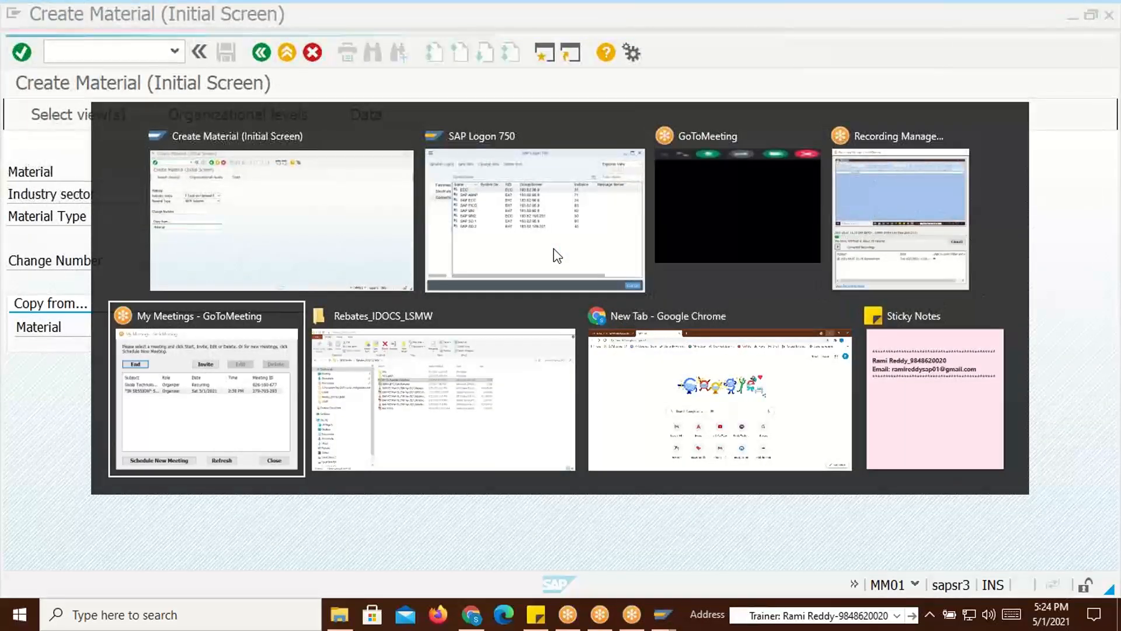
pyautogui.hotkey('alt', 'shift', 'Tab')
pyautogui.hotkey('alt', 'shift', 'Tab')
pyautogui.hotkey('alt', 'shift', 'Tab')
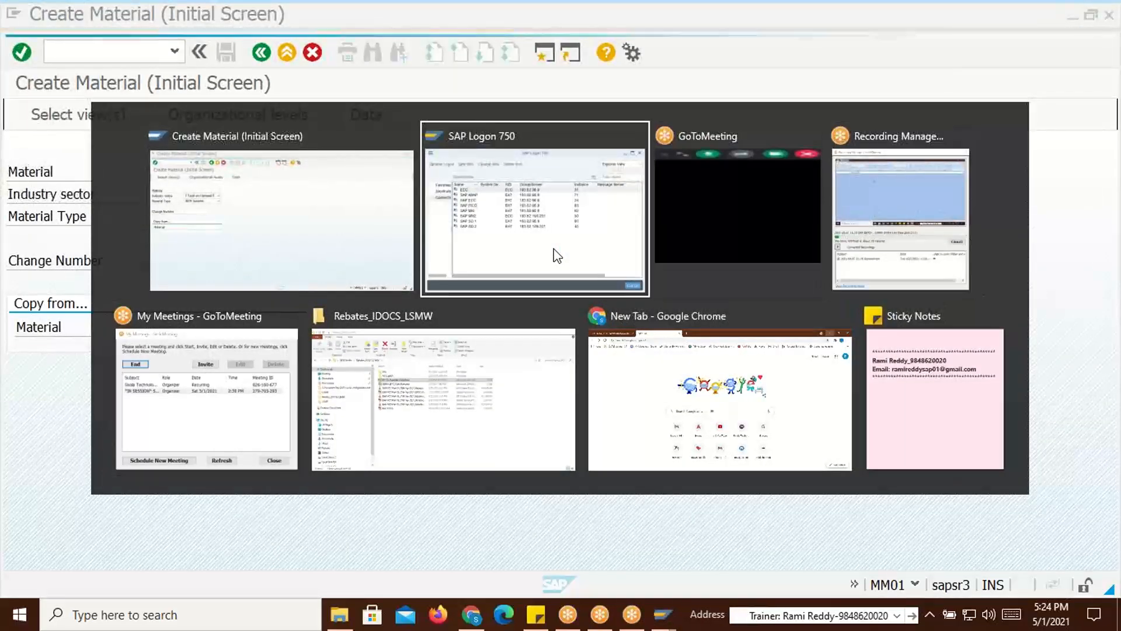
pyautogui.hotkey('alt', 'shift', 'Tab')
pyautogui.hotkey('alt', 'Tab')
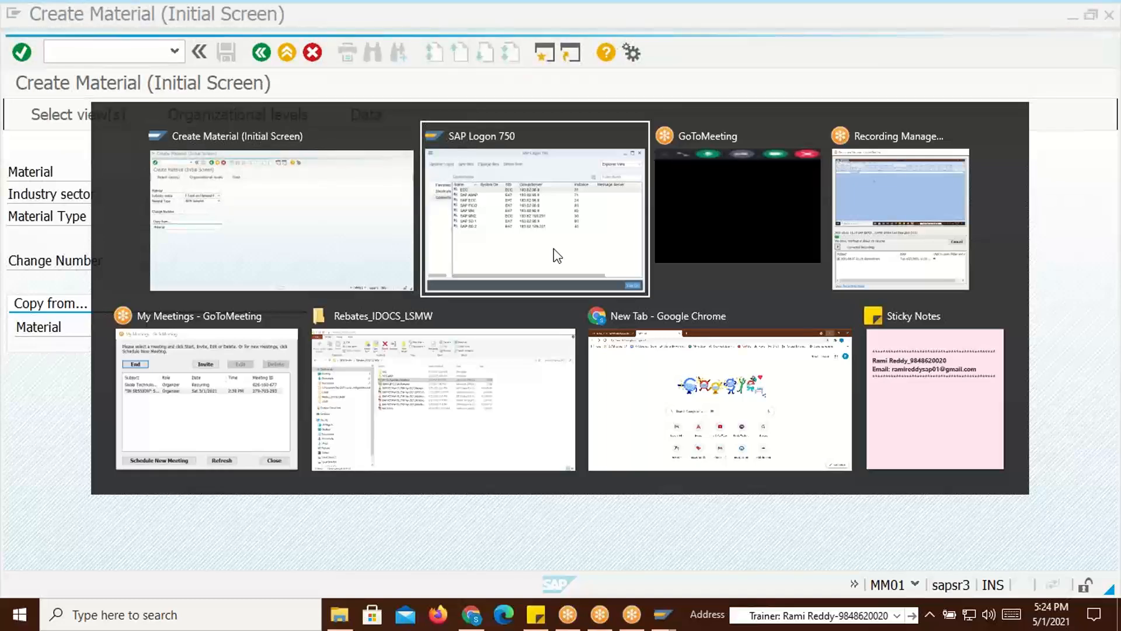
pyautogui.hotkey('alt', 'Tab')
pyautogui.hotkey('alt', 'Tab')
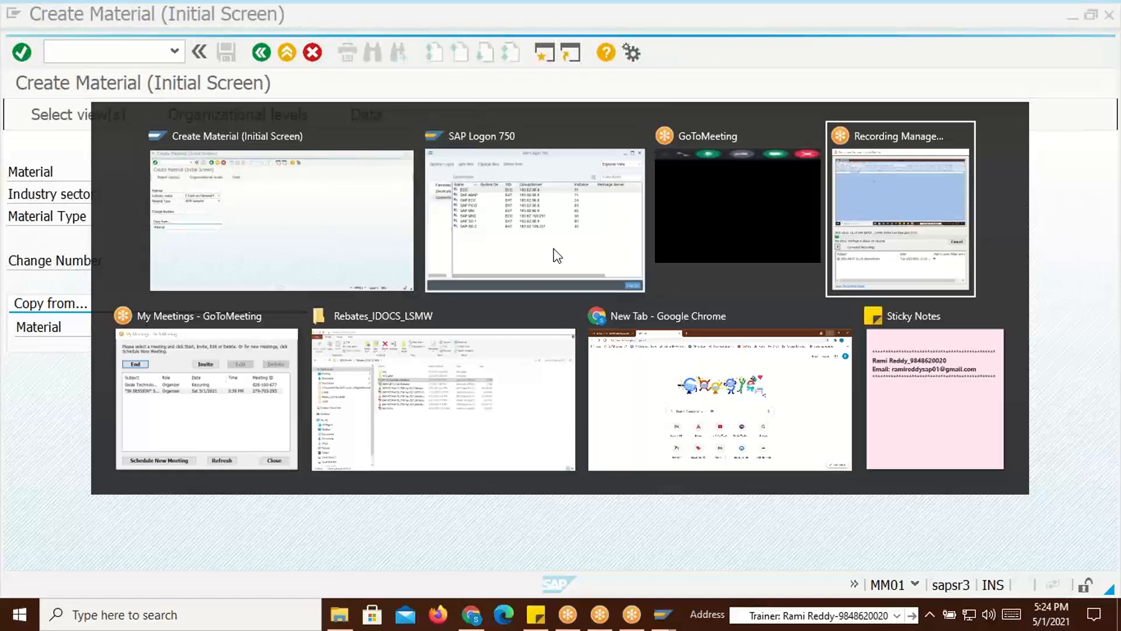
pyautogui.hotkey('alt', 'Tab')
pyautogui.hotkey('alt', 'Tab')
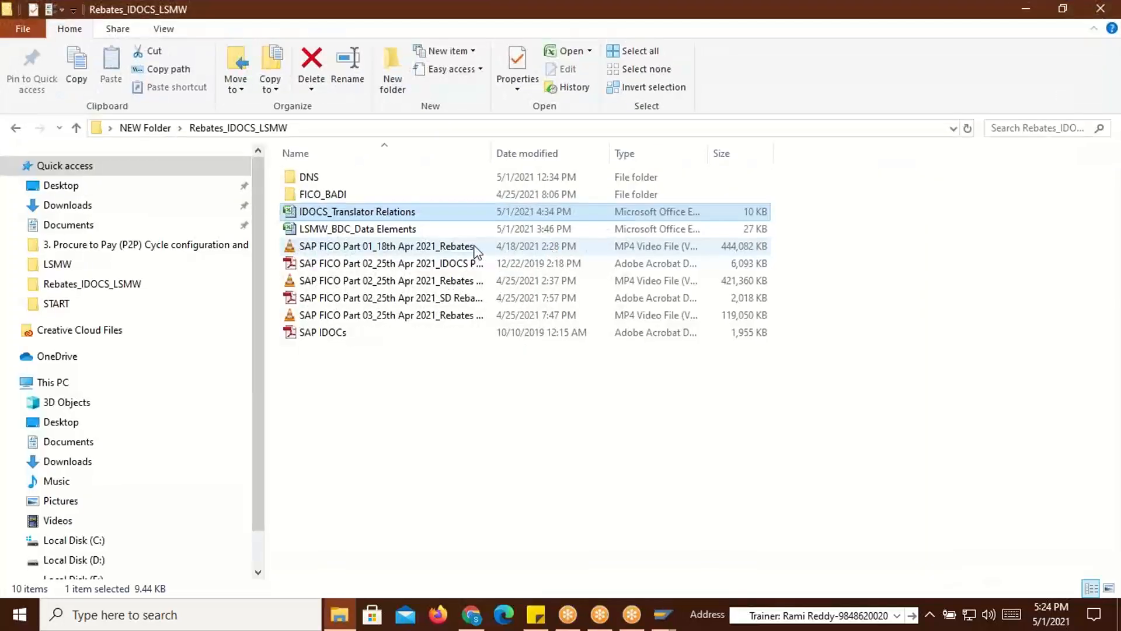
pyautogui.click(363, 230)
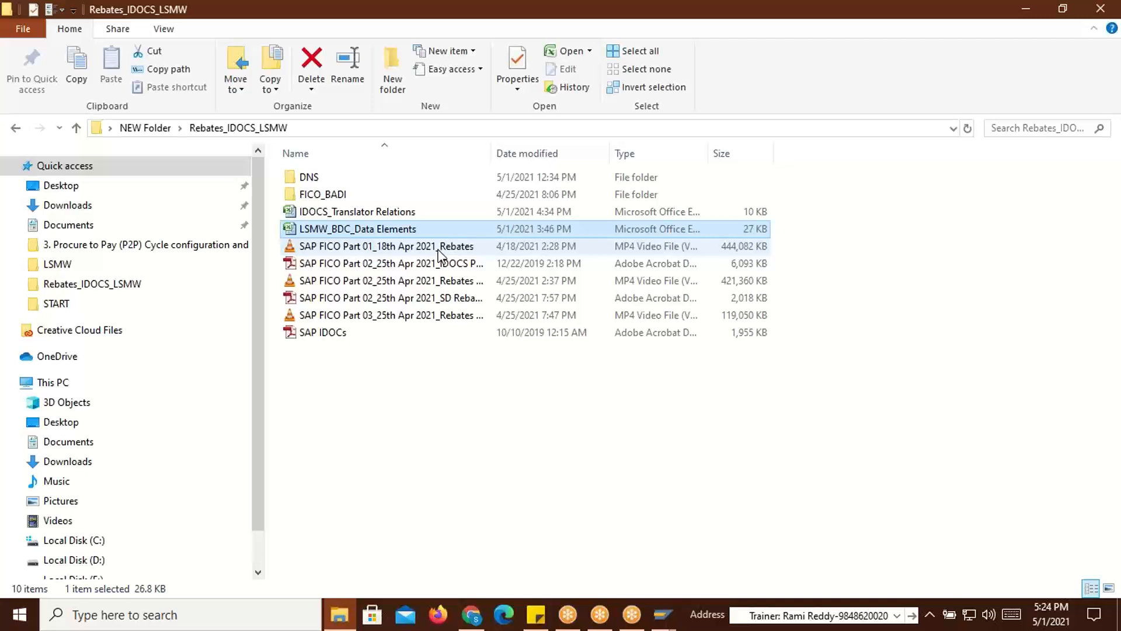
pyautogui.doubleClick(340, 233)
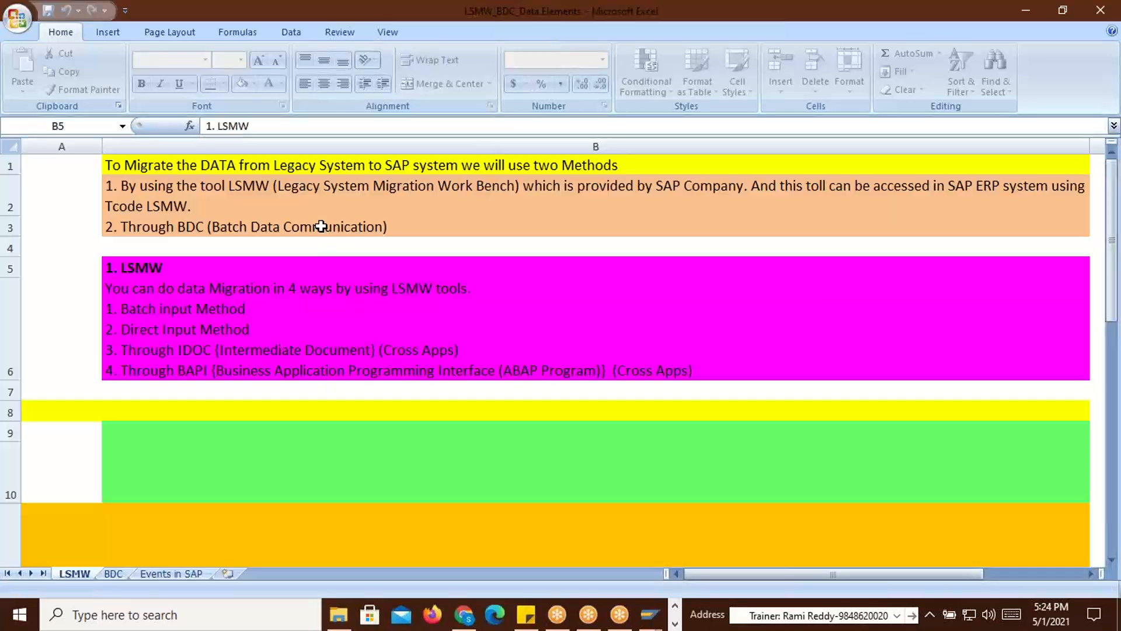
pyautogui.click(296, 319)
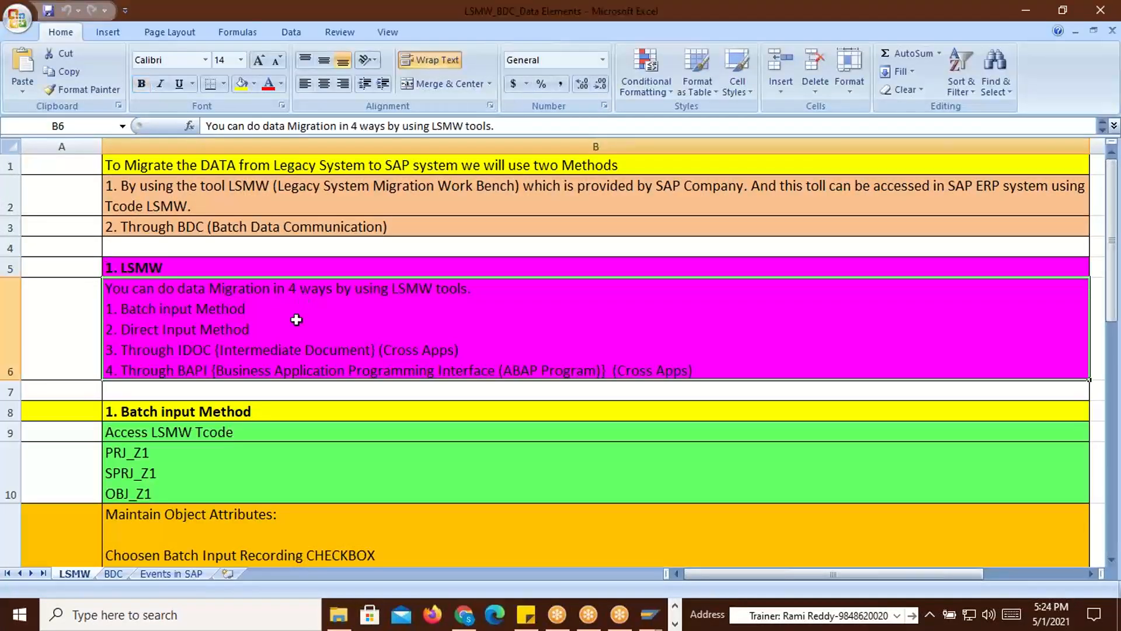
pyautogui.click(168, 265)
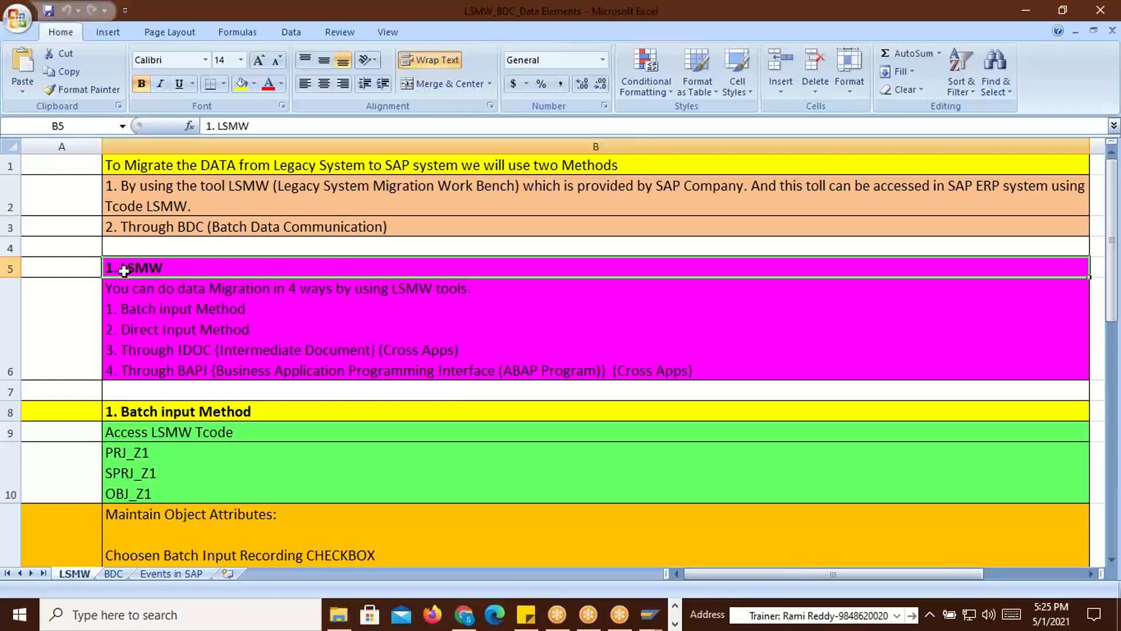
# Switch to SAP GUI and dismiss the broken-connection error without opening its detailed description
pyautogui.hotkey('alt', 'Tab')
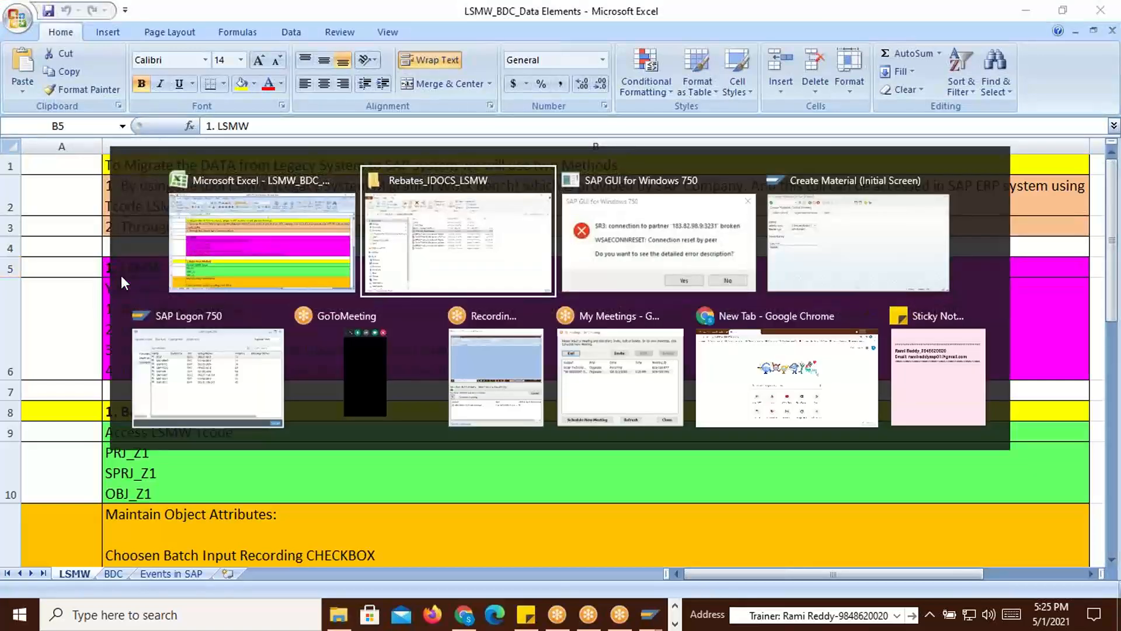
pyautogui.hotkey('alt', 'Tab')
pyautogui.hotkey('alt', 'Tab')
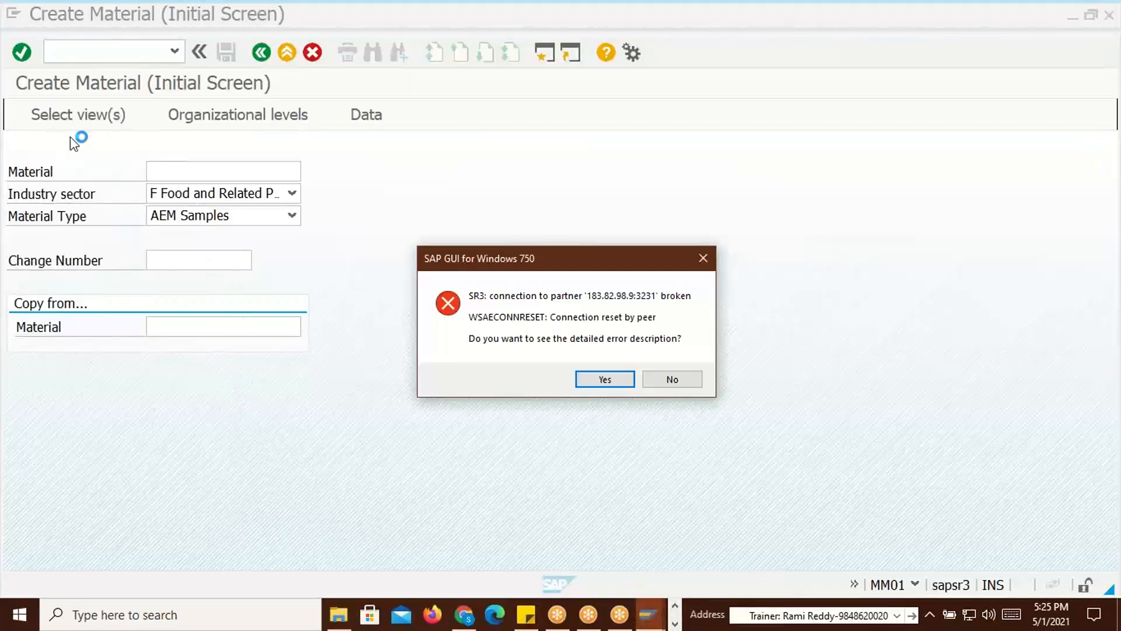
pyautogui.click(692, 381)
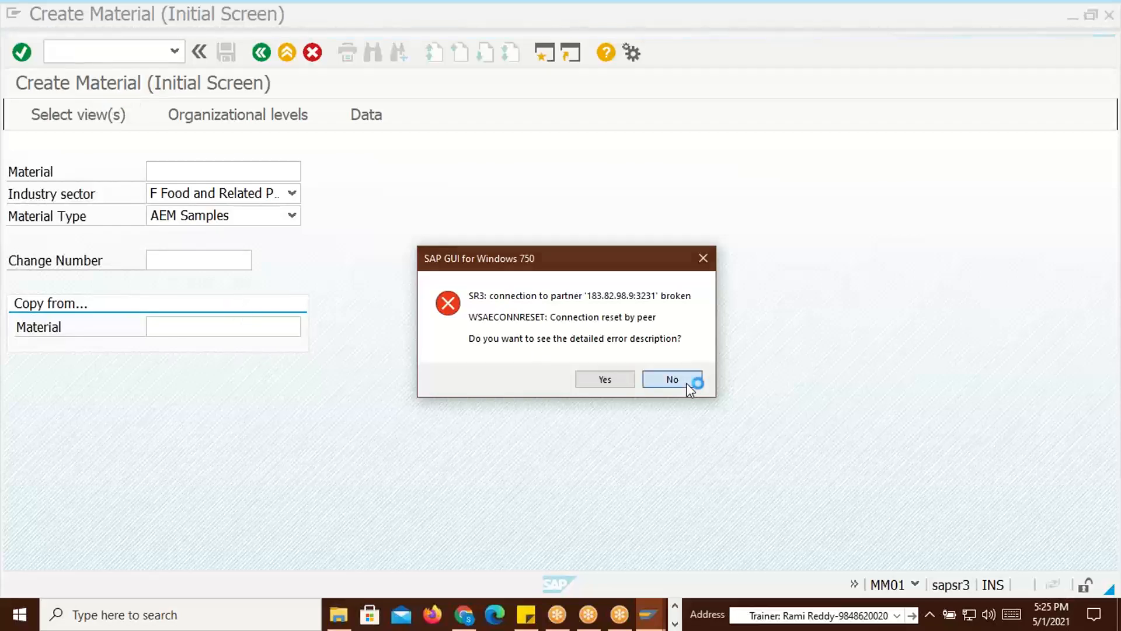
# Return to the LSMW_BDC_Data Elements workbook in Excel and look at the LSMW heading in cell B5
pyautogui.hotkey('alt', 'Tab')
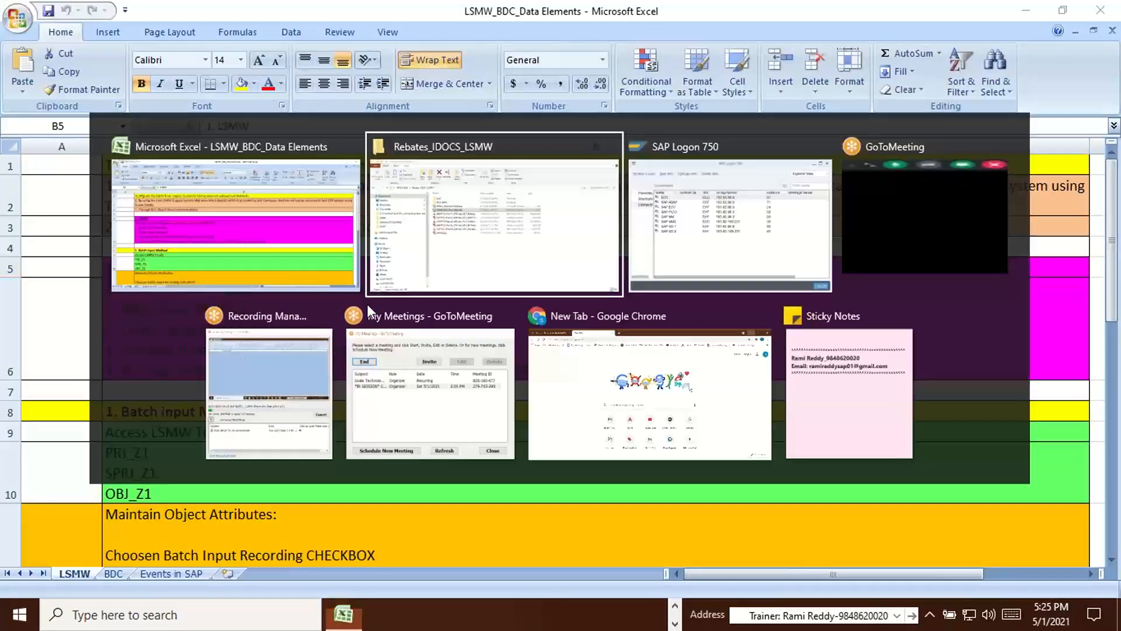
pyautogui.click(264, 253)
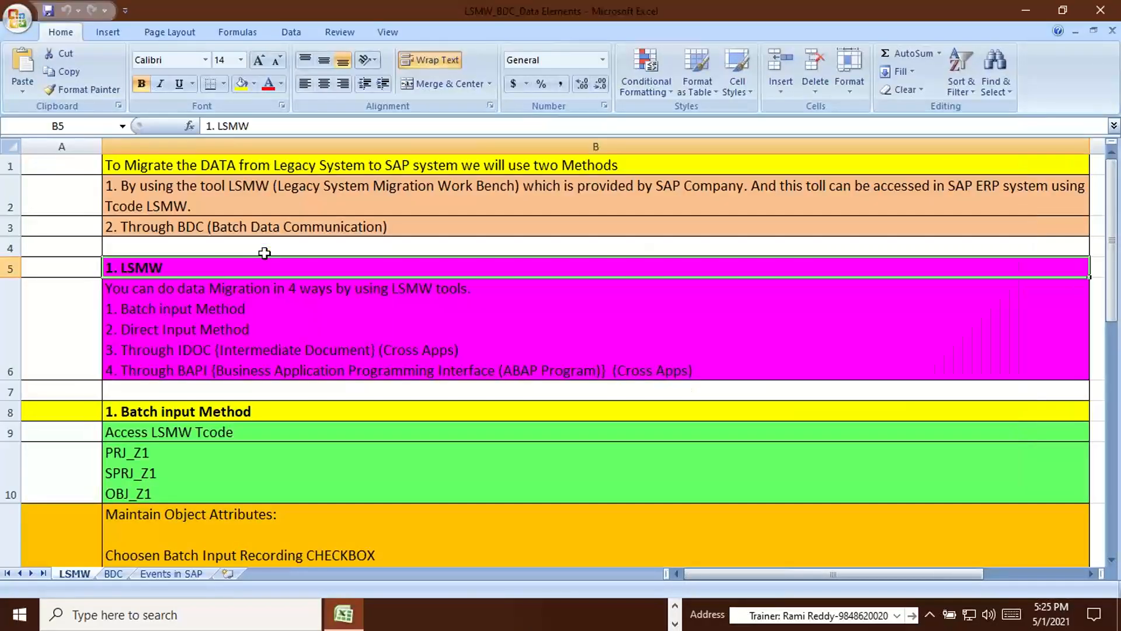
pyautogui.doubleClick(174, 268)
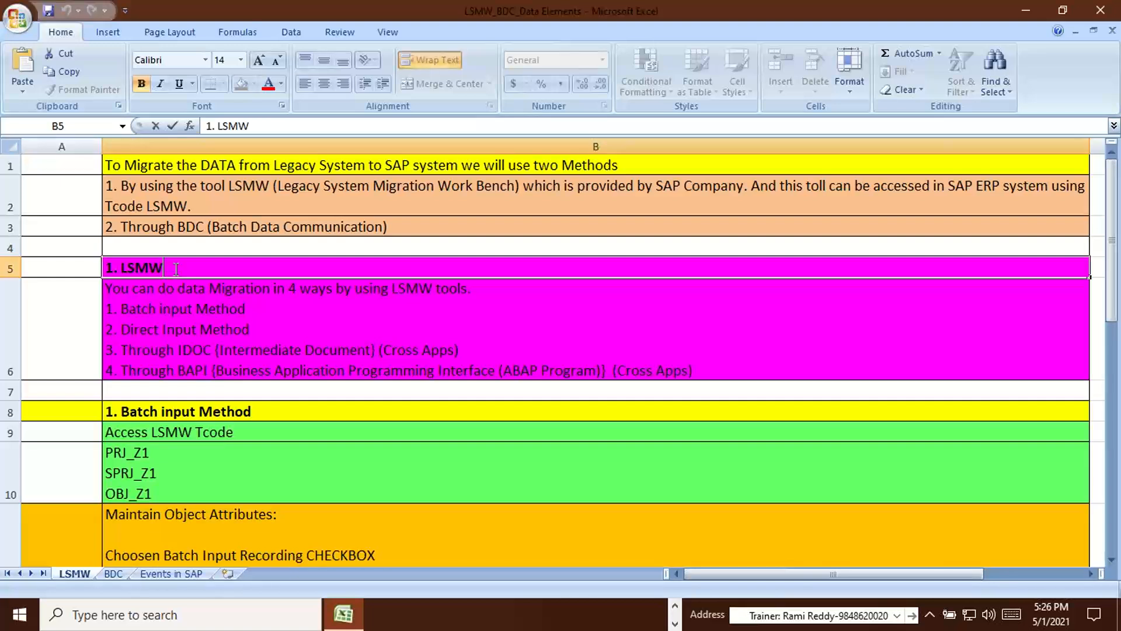
# Switch to SAP Logon and open the ECC connection
pyautogui.hotkey('alt', 'Tab')
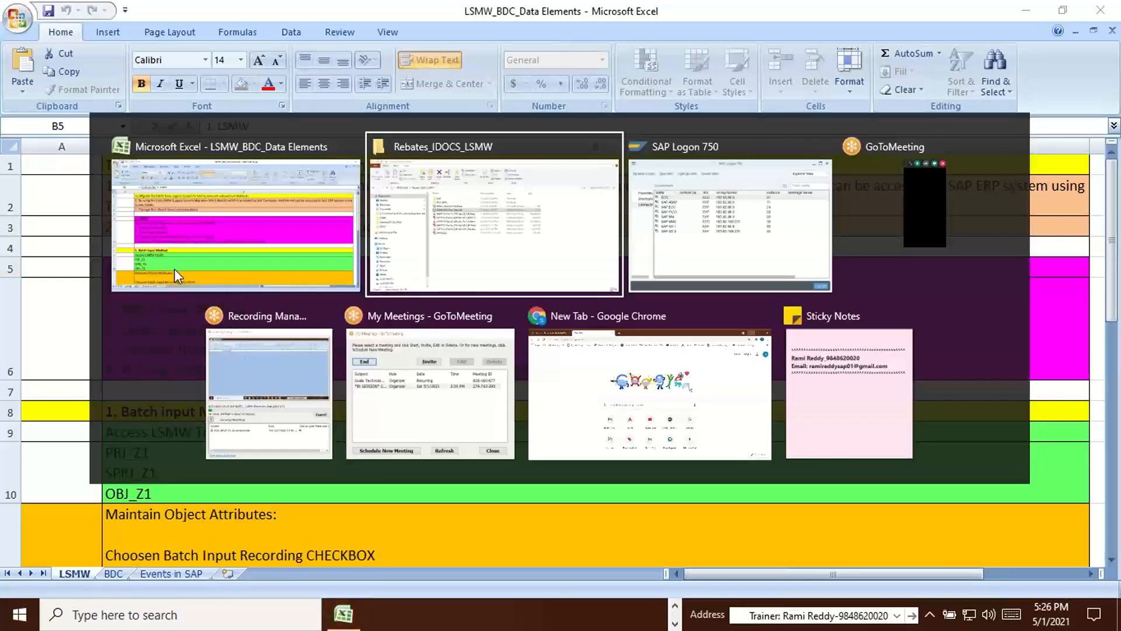
pyautogui.hotkey('alt', 'Tab')
pyautogui.hotkey('alt', 'Tab')
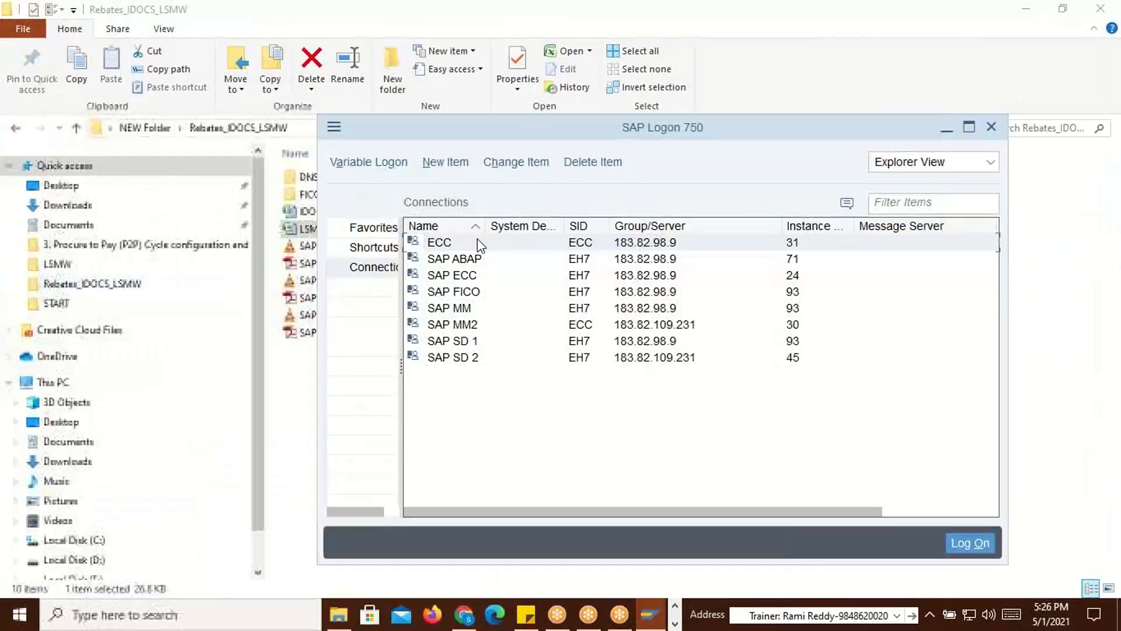
pyautogui.doubleClick(467, 243)
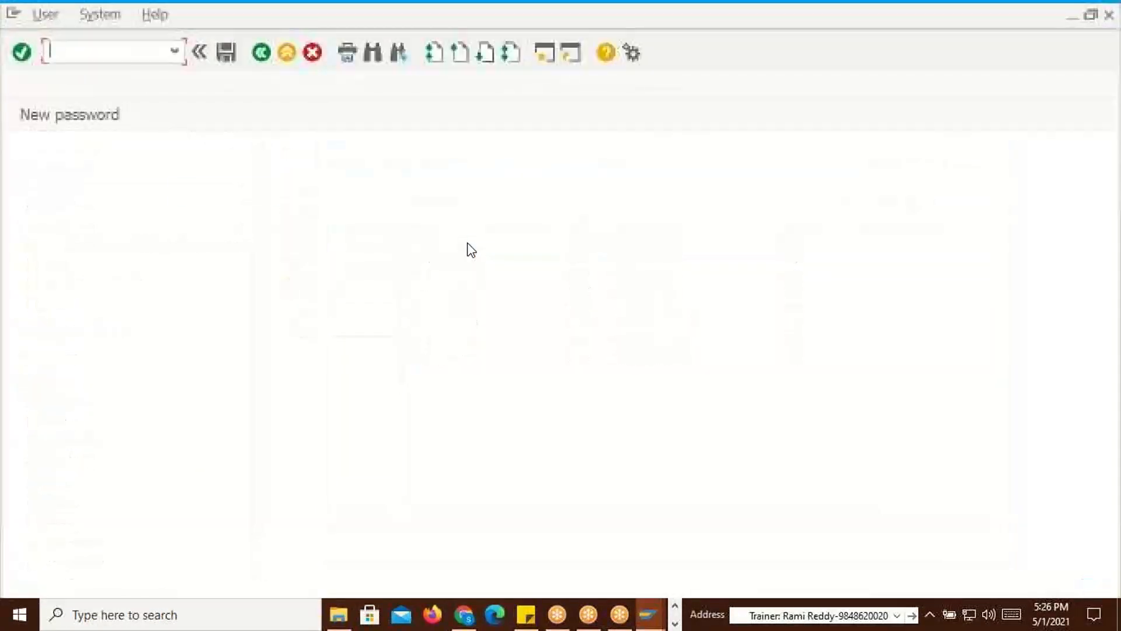
# Enter the user name and account password on the SAP logon screen and submit the logon
pyautogui.click(234, 193)
pyautogui.click(186, 213)
pyautogui.press('Tab')
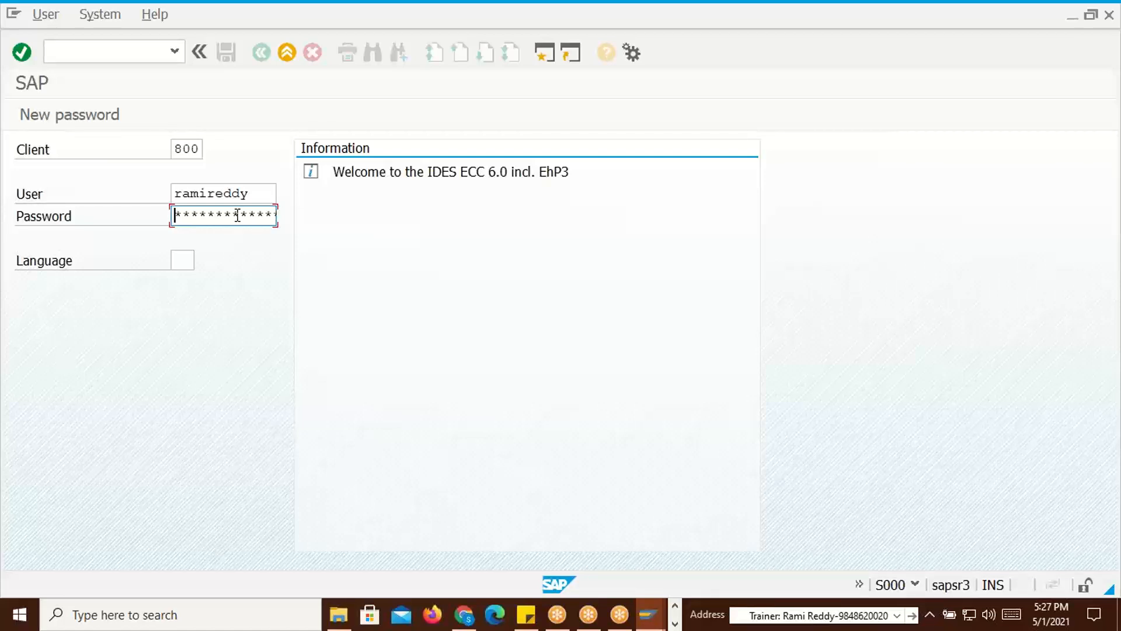
pyautogui.write('**')
pyautogui.press('Left')
pyautogui.press('Left')
pyautogui.write('*')
pyautogui.write('*******')
pyautogui.press('Return')
# Continue with this logon while ending any other logons in the system, and open transaction SM30
pyautogui.click(165, 361)
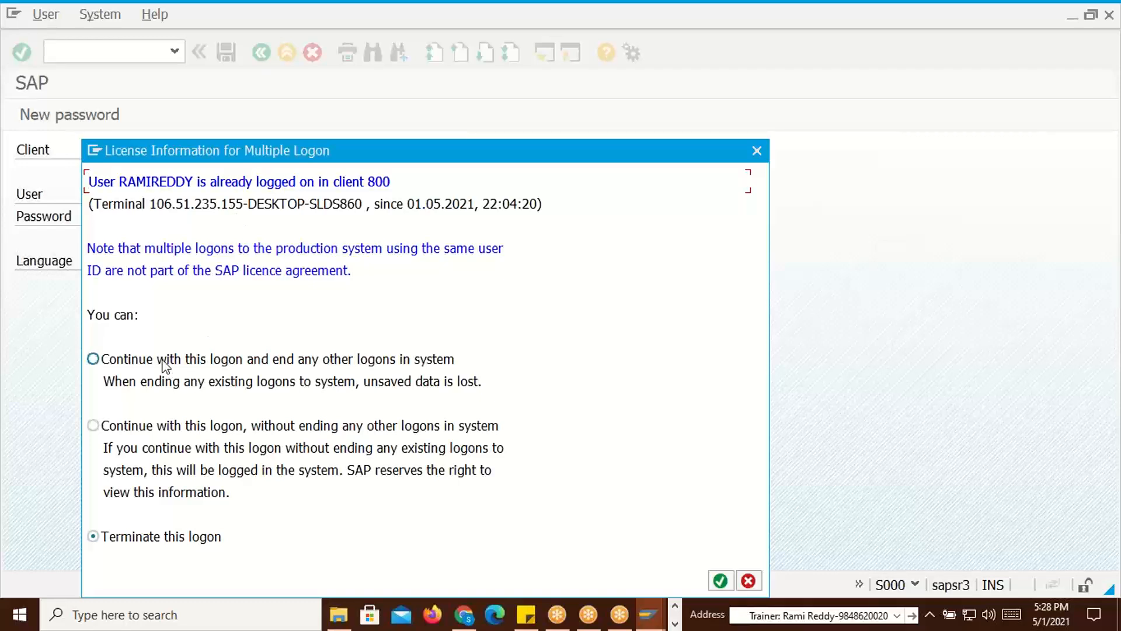
pyautogui.click(720, 582)
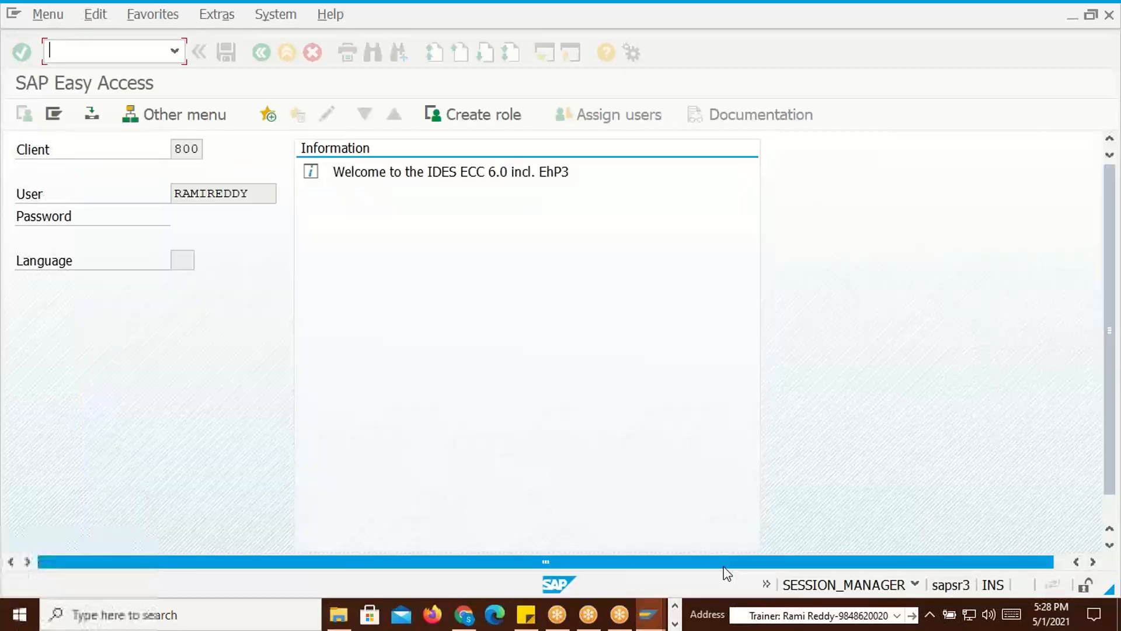
pyautogui.write('sm30')
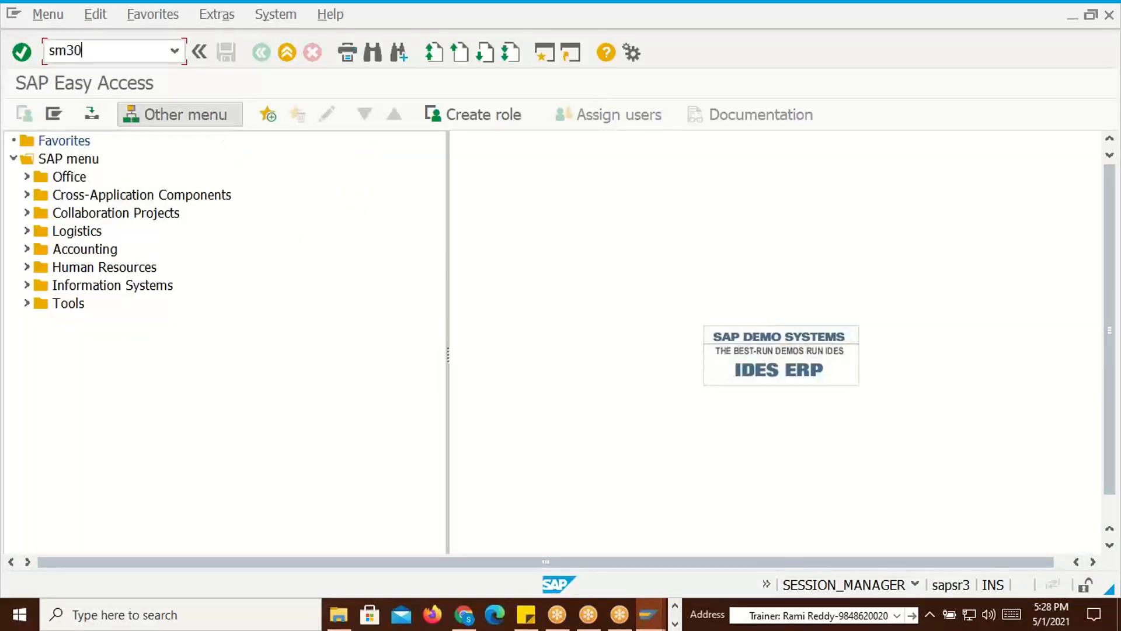
pyautogui.press('Return')
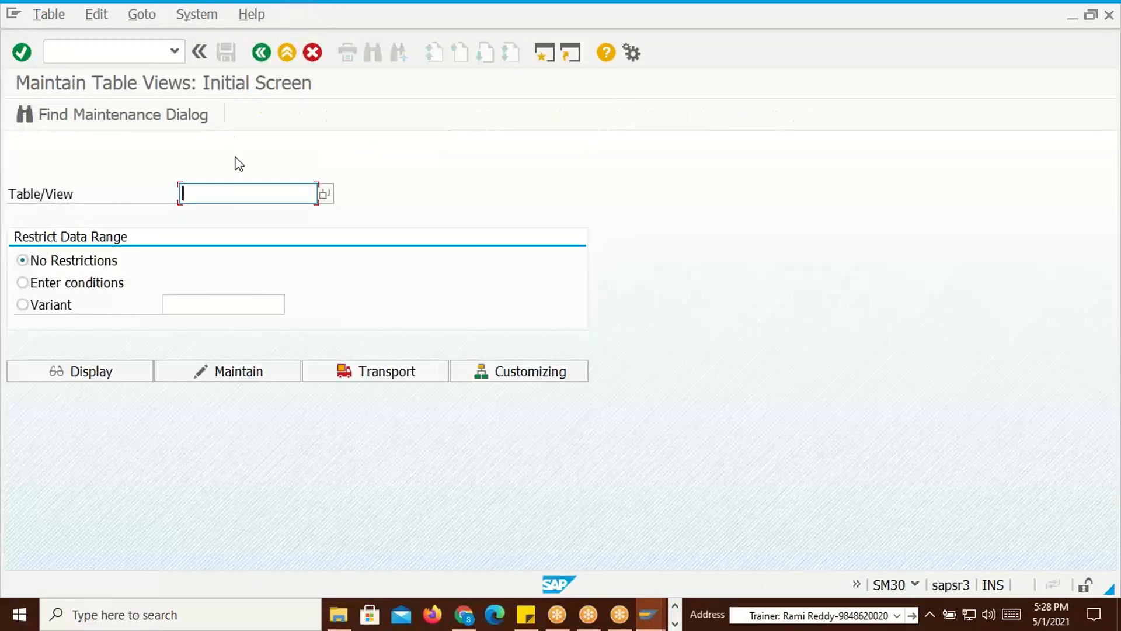
pyautogui.write('z')
pyautogui.press('BackSpace')
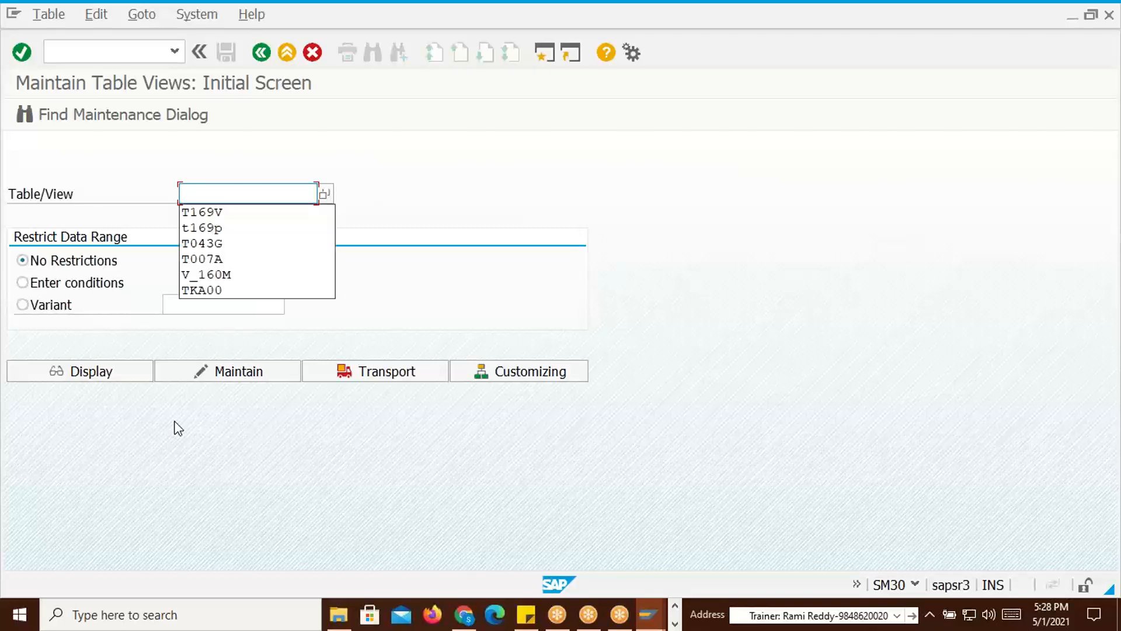
pyautogui.hotkey('alt', 'Tab')
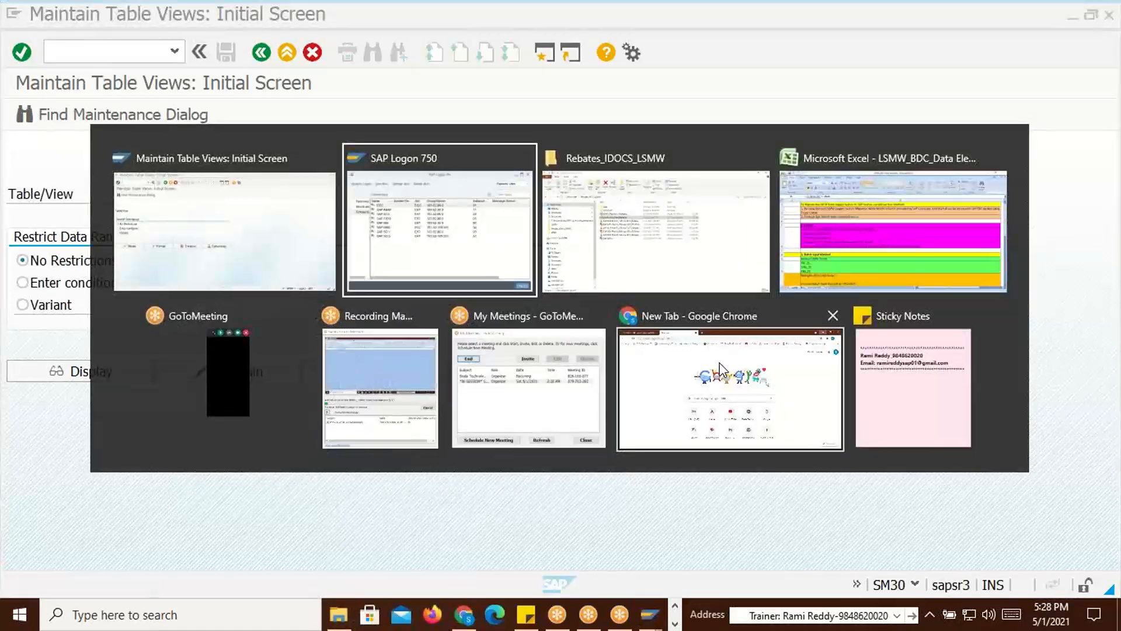
pyautogui.hotkey('alt', 'shift', 'Tab')
pyautogui.hotkey('alt', 'Tab')
pyautogui.hotkey('alt', 'Tab')
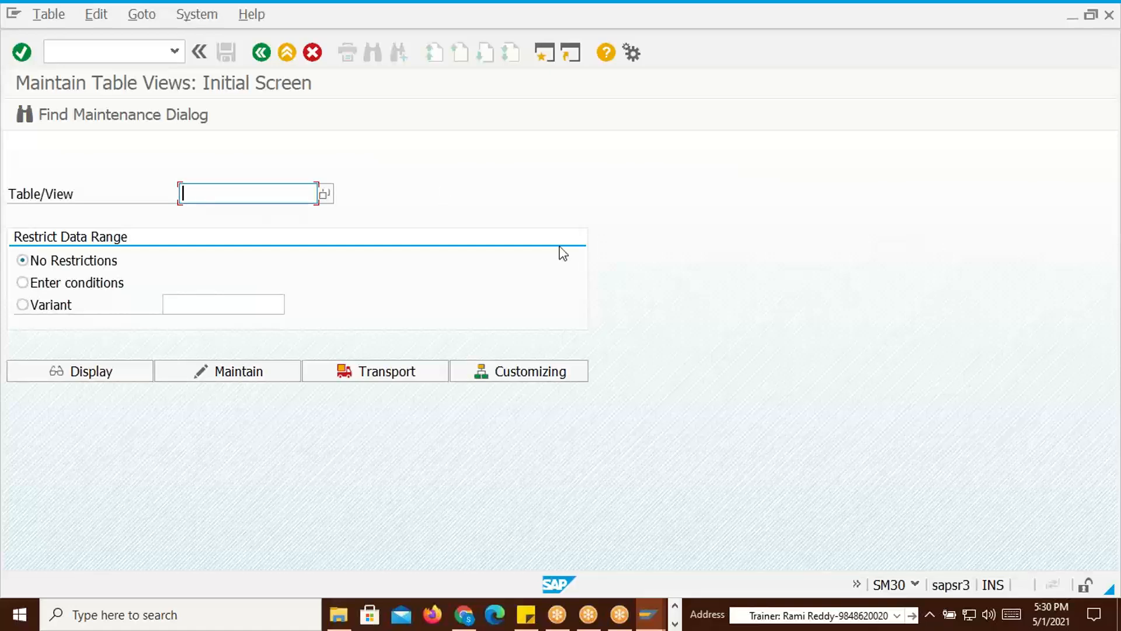
# Switch to the LSMW_BDC_Data Elements workbook in Excel and examine the Batch input Method line in cell B6
pyautogui.hotkey('alt', 'Tab')
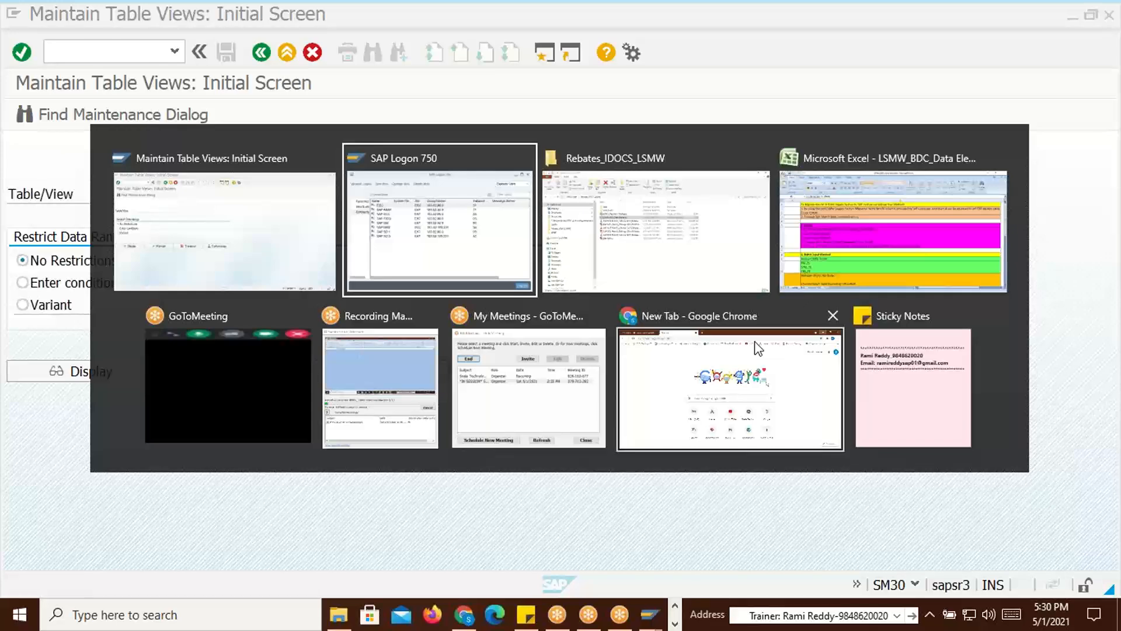
pyautogui.hotkey('alt', 'shift', 'Tab')
pyautogui.hotkey('alt', 'Tab')
pyautogui.hotkey('alt', 'shift', 'Tab')
pyautogui.hotkey('alt', 'Tab')
pyautogui.hotkey('alt', 'Tab')
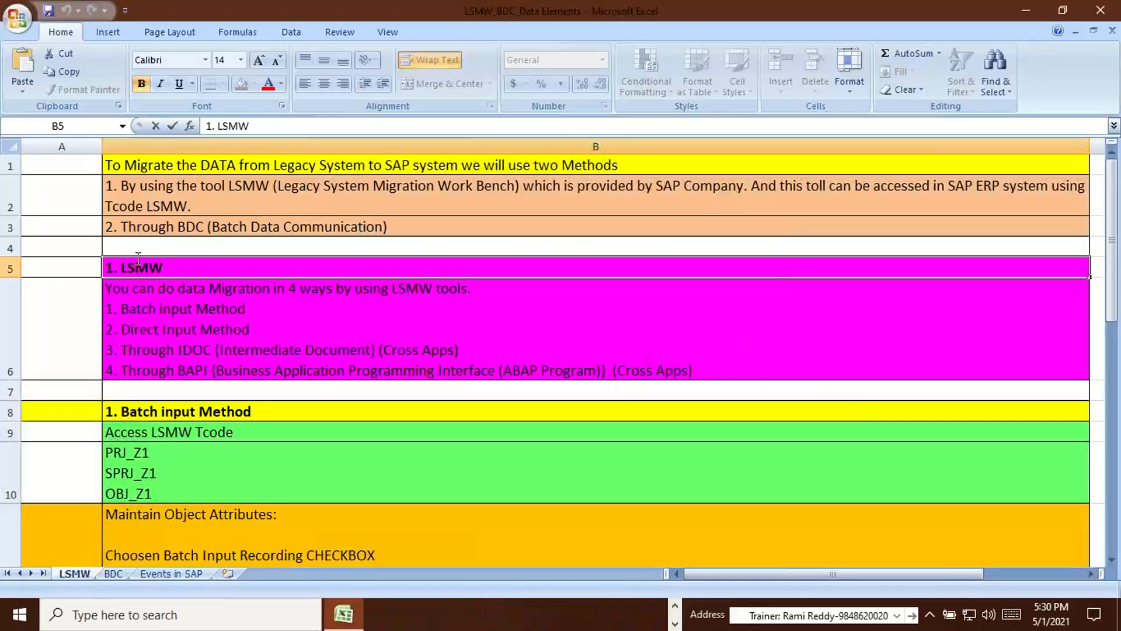
pyautogui.click(187, 332)
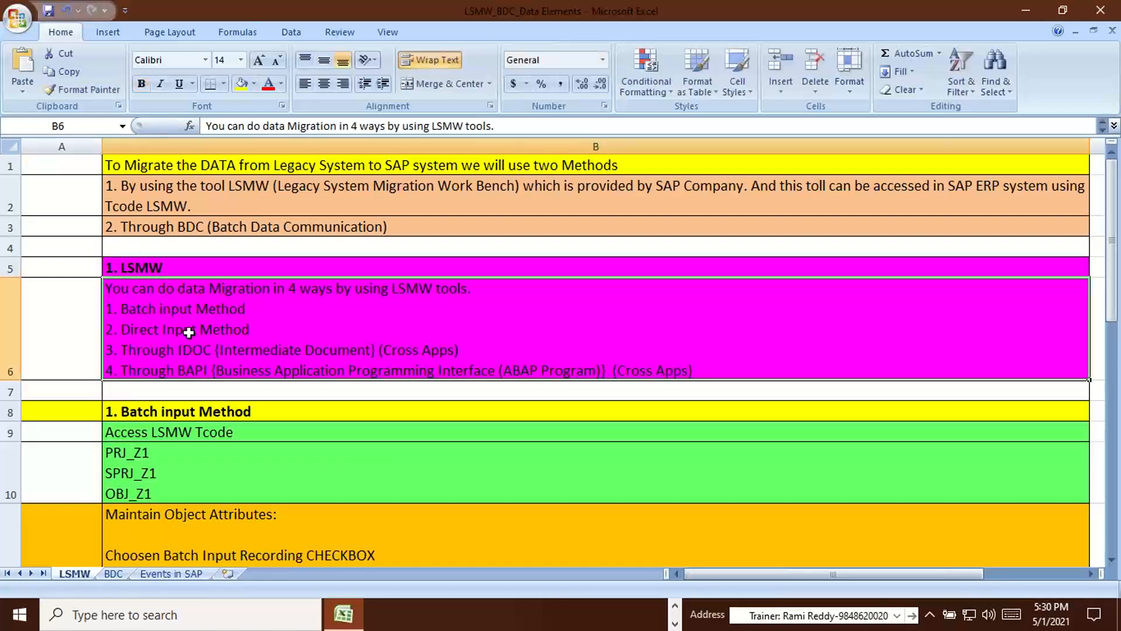
pyautogui.doubleClick(141, 309)
pyautogui.moveTo(246, 309); pyautogui.dragTo(115, 312)
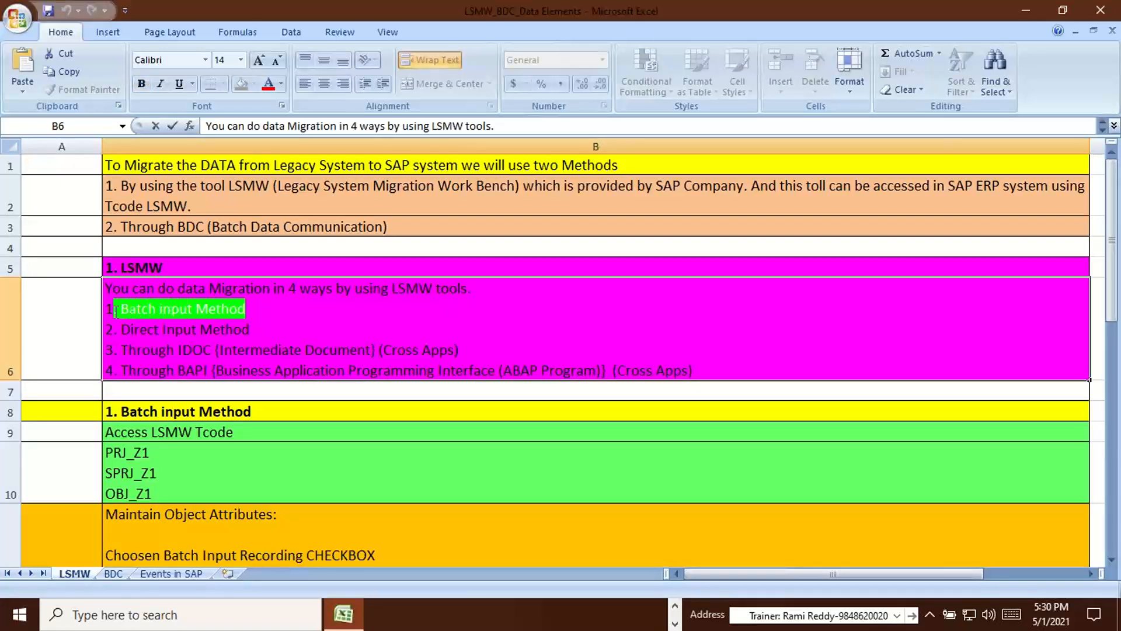
# Review the Direct Input, IDOC and BAPI migration methods listed in cell B6
pyautogui.moveTo(250, 331); pyautogui.dragTo(233, 354)
pyautogui.moveTo(119, 372); pyautogui.dragTo(577, 372)
pyautogui.click(236, 372)
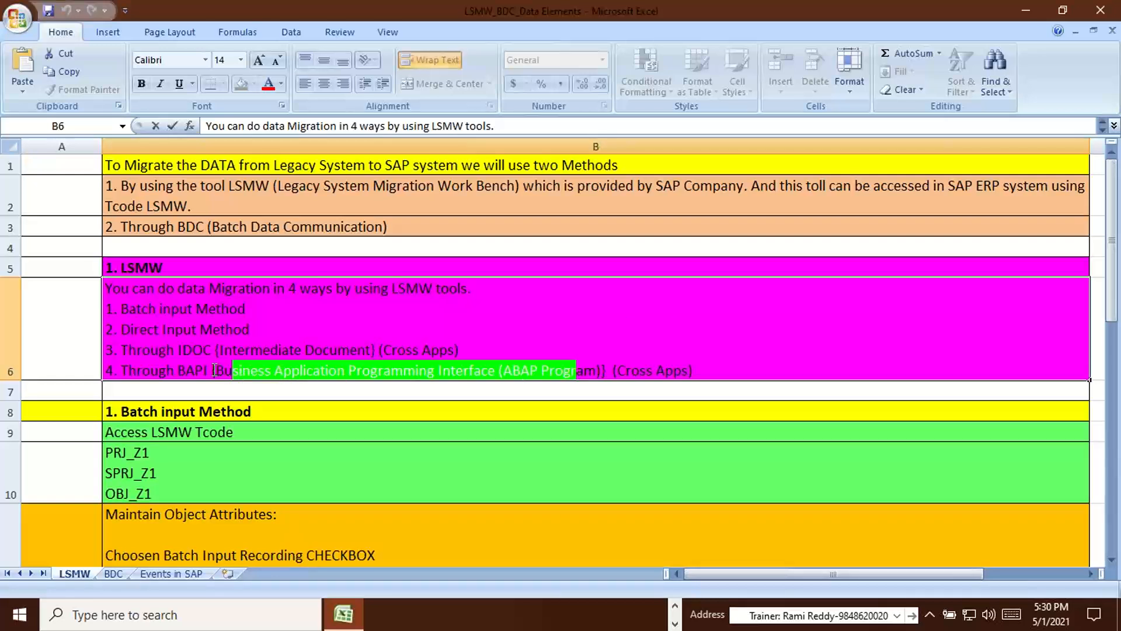
pyautogui.moveTo(203, 372); pyautogui.dragTo(176, 371)
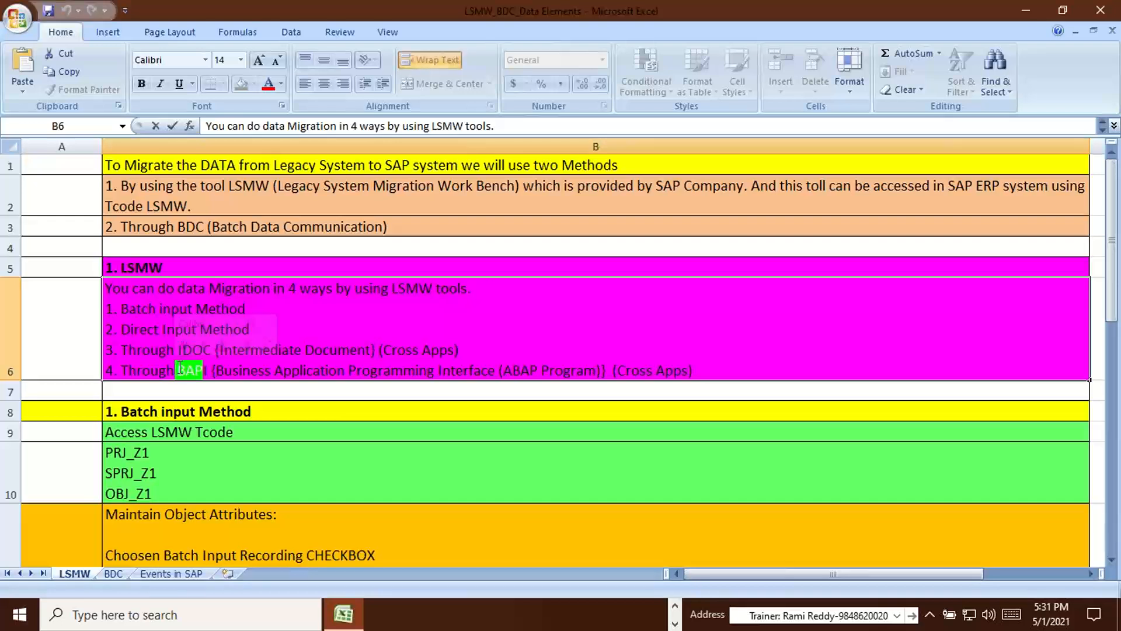
pyautogui.click(323, 350)
pyautogui.moveTo(464, 356); pyautogui.dragTo(115, 352)
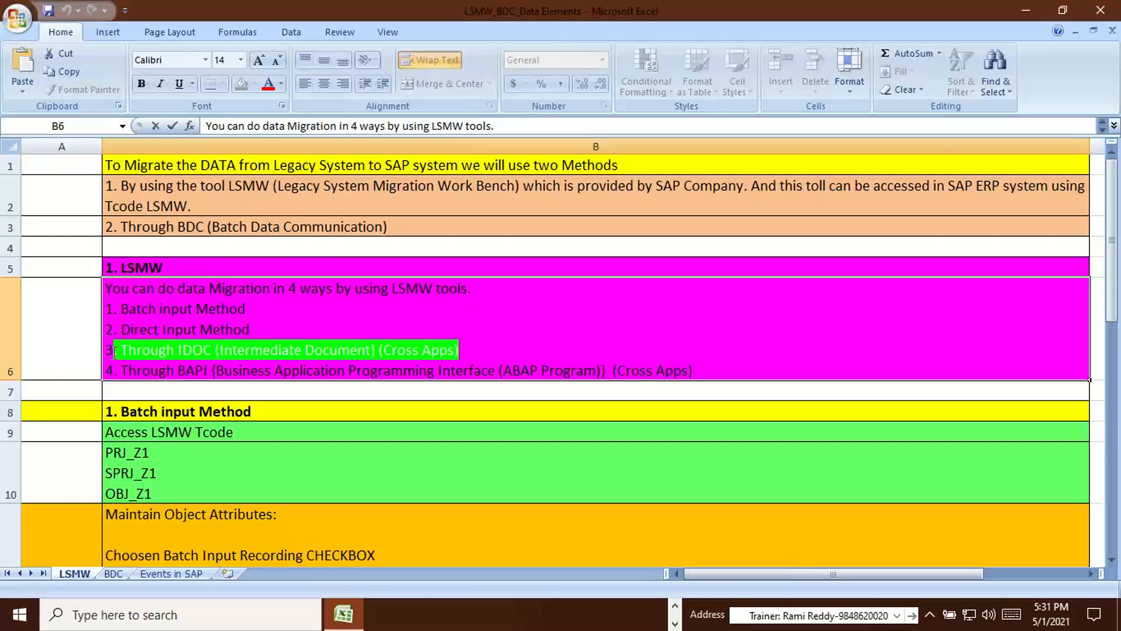
pyautogui.click(251, 330)
pyautogui.moveTo(270, 330); pyautogui.dragTo(116, 330)
# Make the "1. Batch input Method" line in cell B6 bold
pyautogui.click(262, 309)
pyautogui.moveTo(262, 309); pyautogui.dragTo(106, 315)
pyautogui.hotkey('ctrl', 'b')
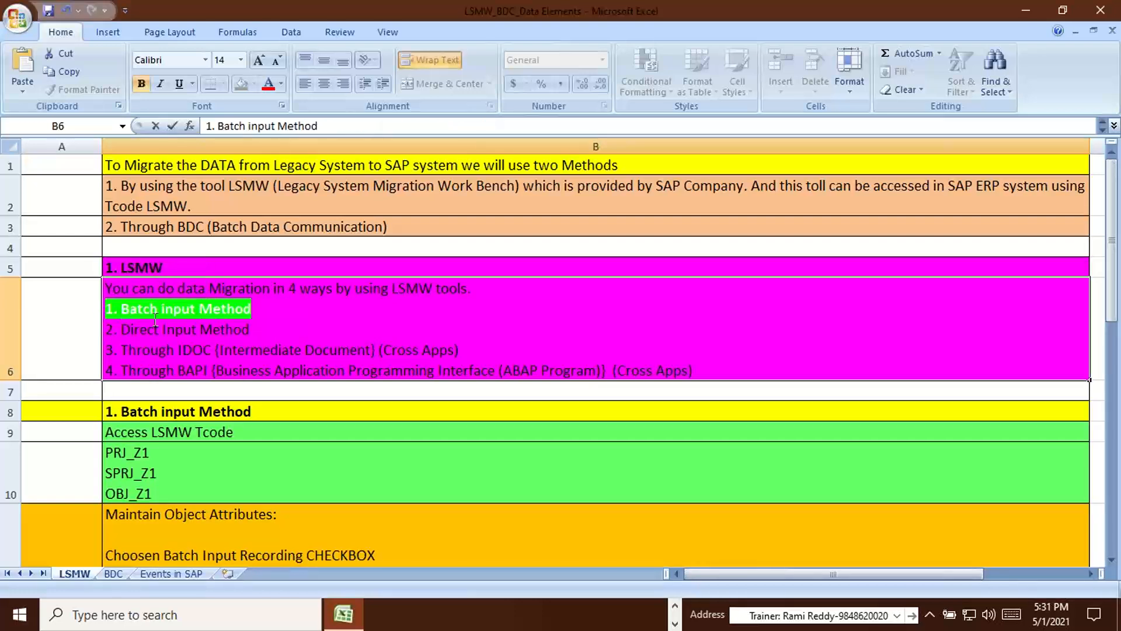
pyautogui.hotkey('alt', 'Tab')
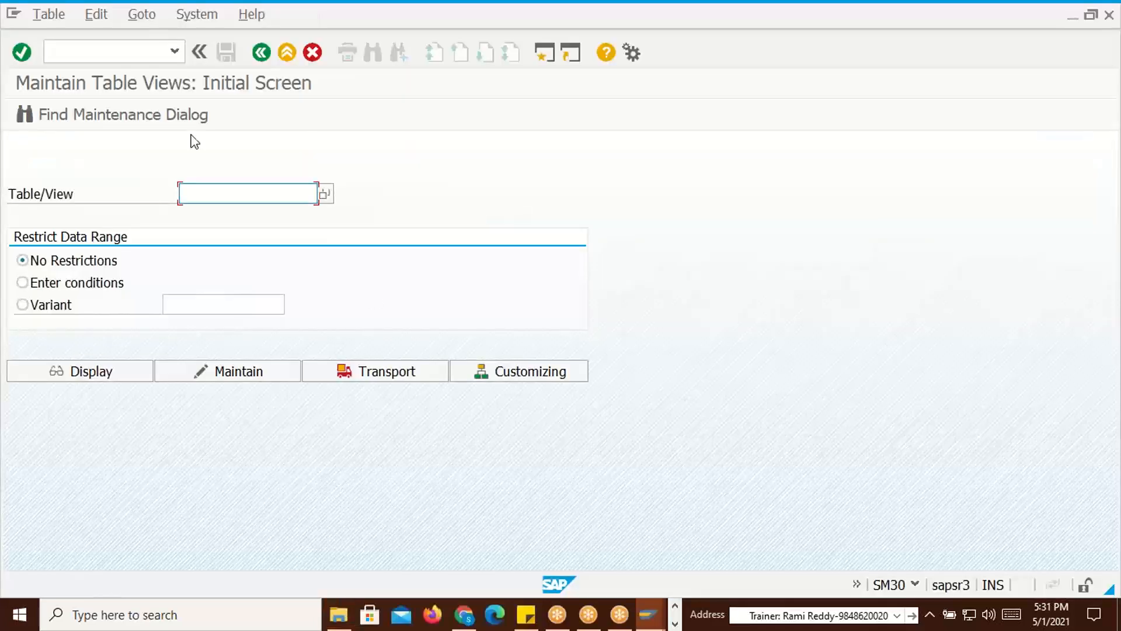
pyautogui.click(108, 55)
pyautogui.write('/n')
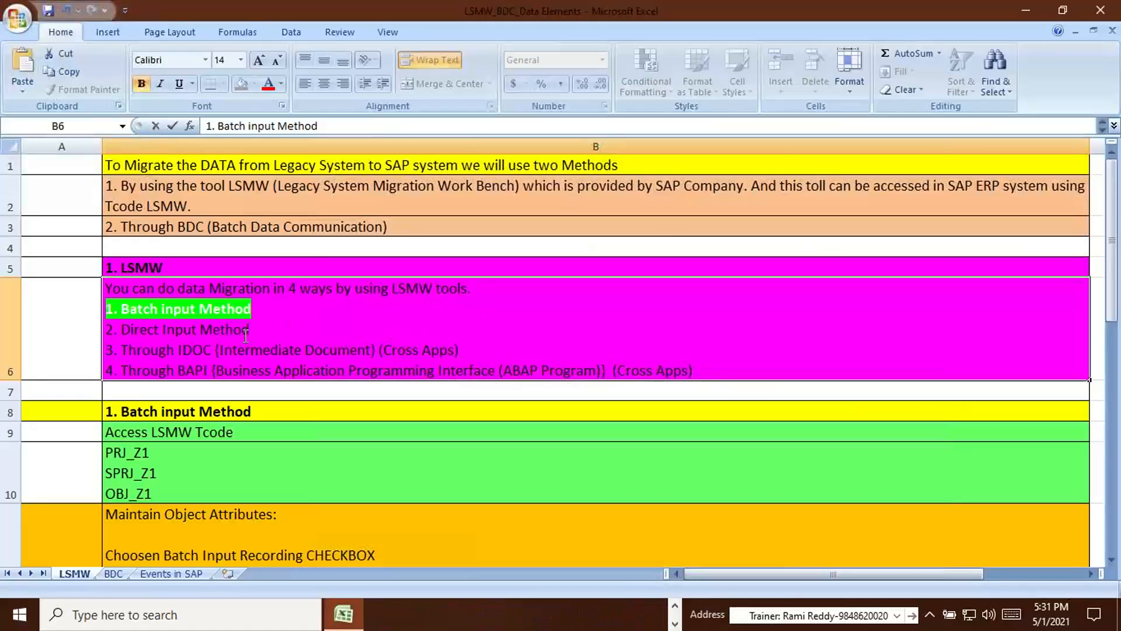
# Compare the Direct Input and Batch input method lines in cell B6 and leave the cell without keeping any edits
pyautogui.moveTo(263, 329); pyautogui.dragTo(93, 336)
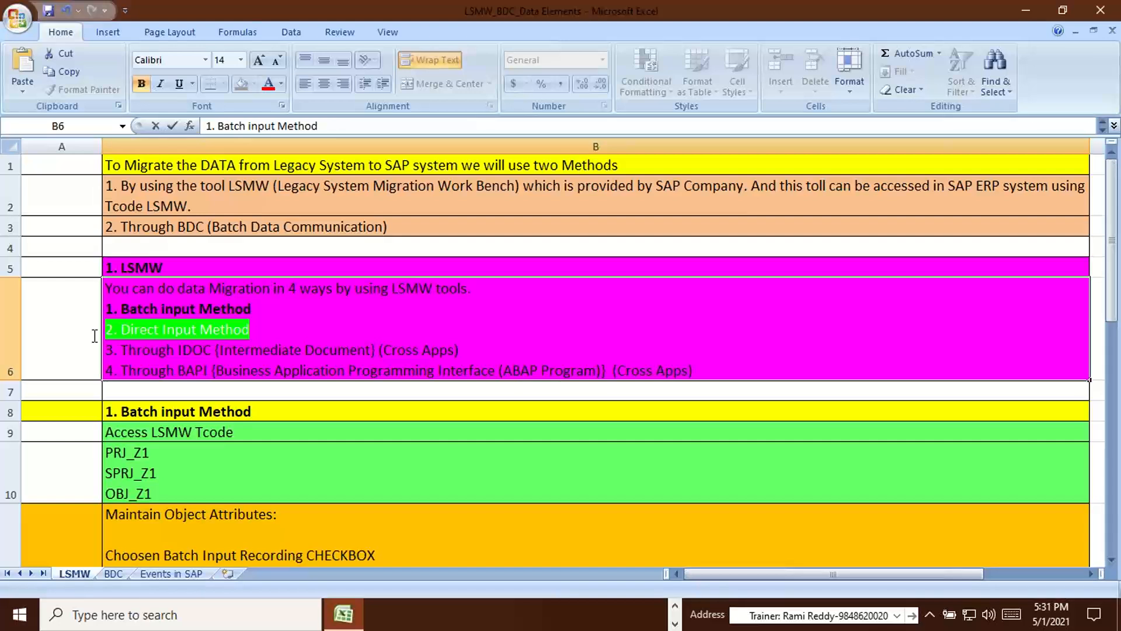
pyautogui.click(261, 329)
pyautogui.moveTo(261, 329); pyautogui.dragTo(104, 332)
pyautogui.click(271, 309)
pyautogui.moveTo(271, 309); pyautogui.dragTo(78, 315)
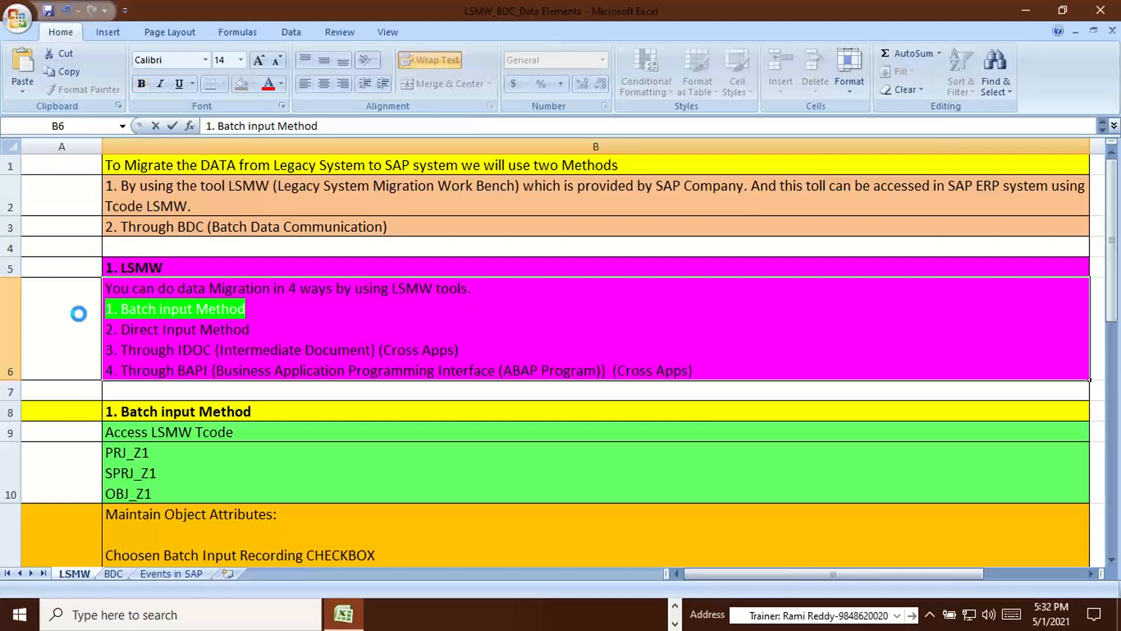
pyautogui.press('Escape')
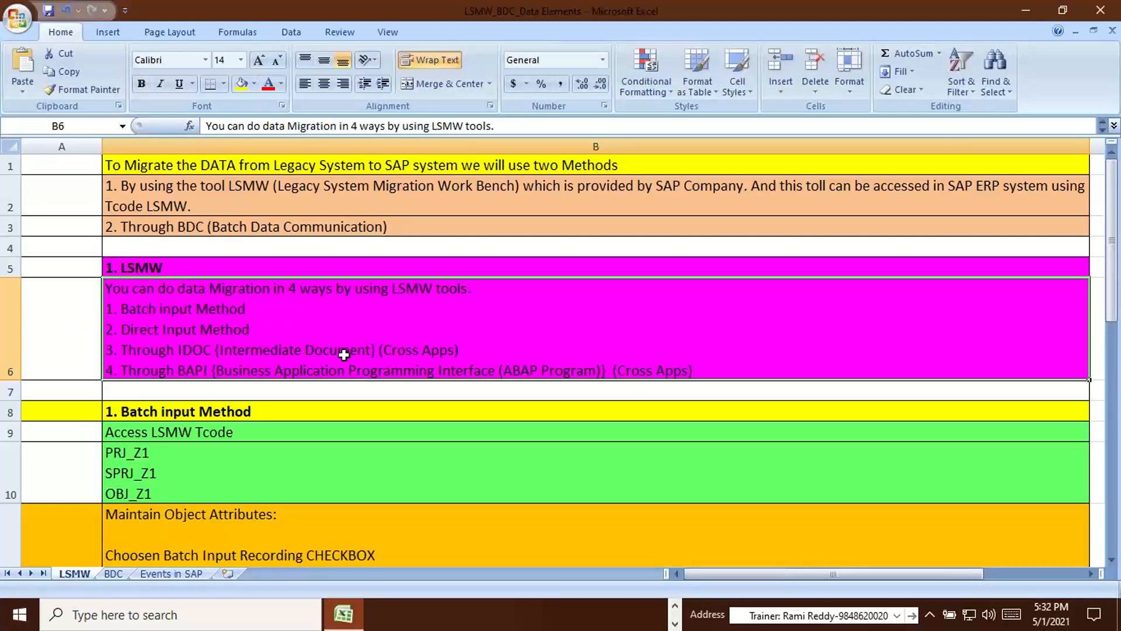
# Switch to the SAP session and try to open transaction LSMW
pyautogui.hotkey('alt', 'Tab')
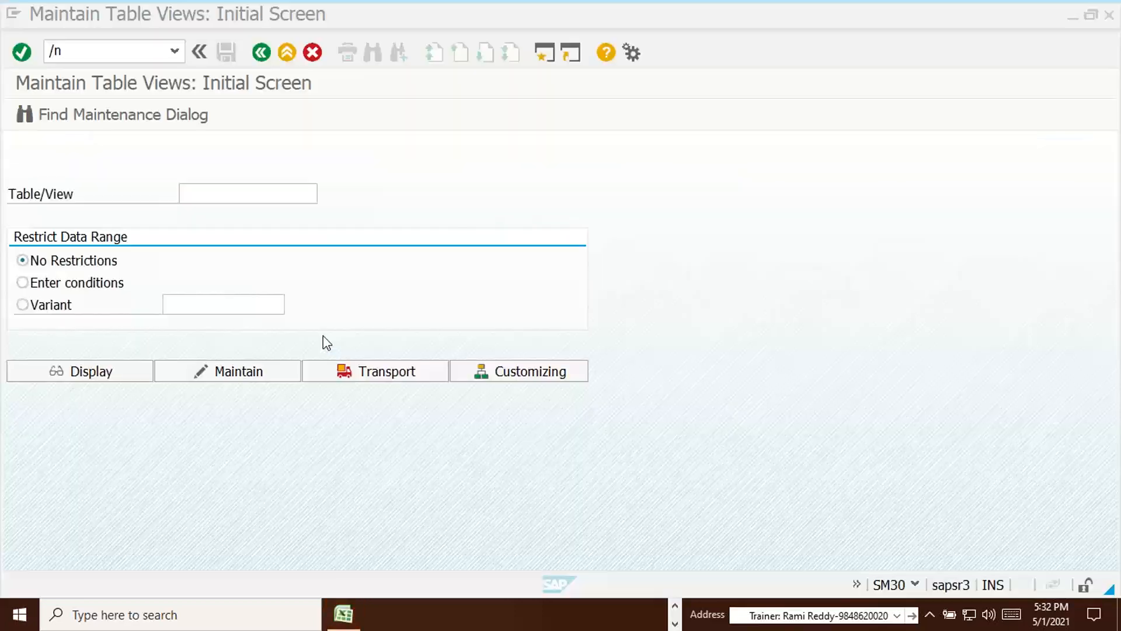
pyautogui.click(84, 51)
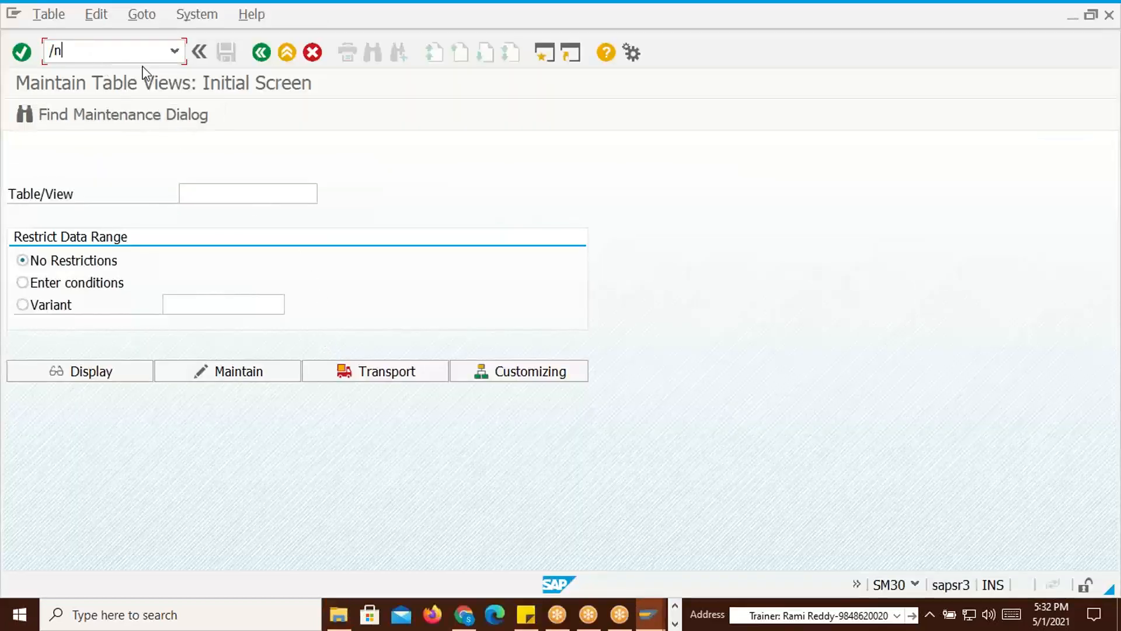
pyautogui.press('BackSpace')
pyautogui.press('BackSpace')
pyautogui.write('LSMW')
pyautogui.press('Return')
# Rename the Test Data text file on the desktop as Material Master Data
pyautogui.press('super+d')
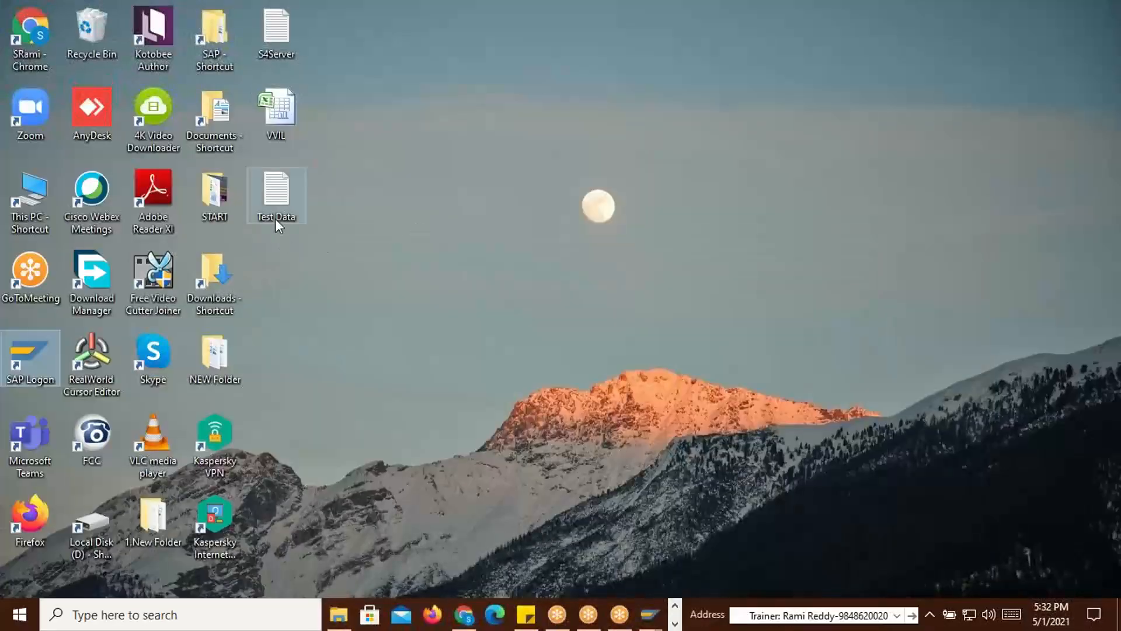
pyautogui.click(275, 218)
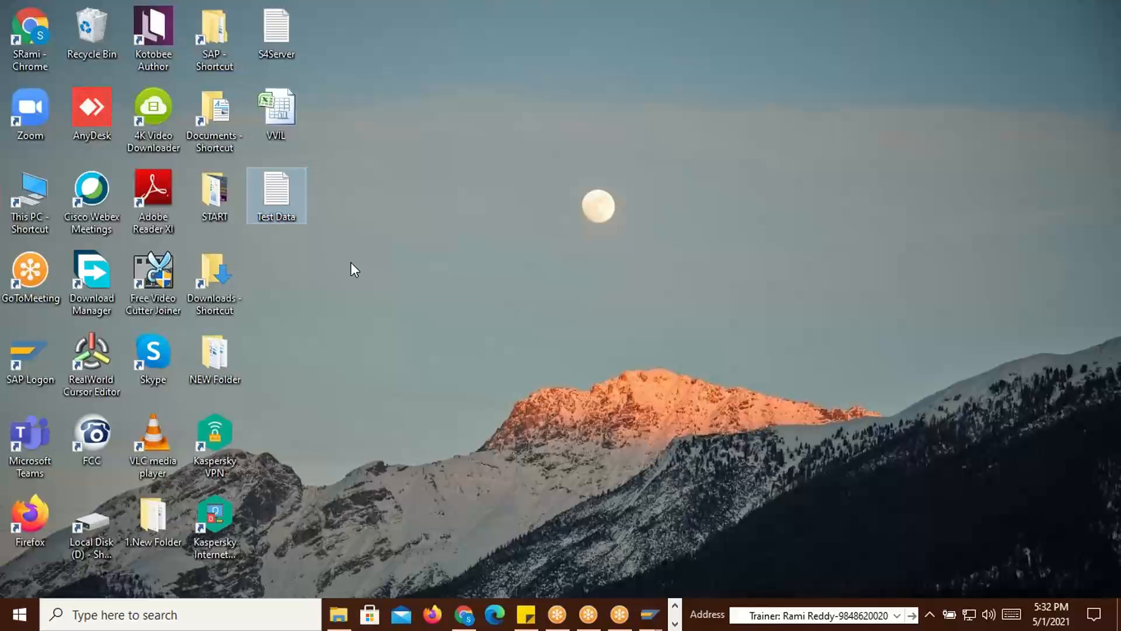
pyautogui.press('F2')
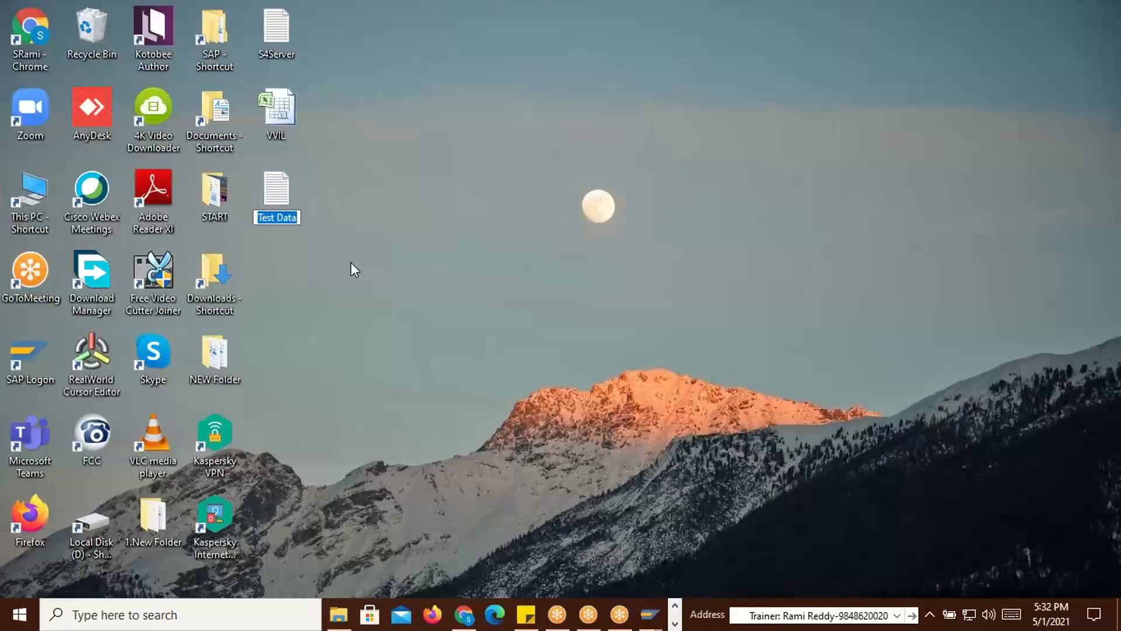
pyautogui.write('Material Ma')
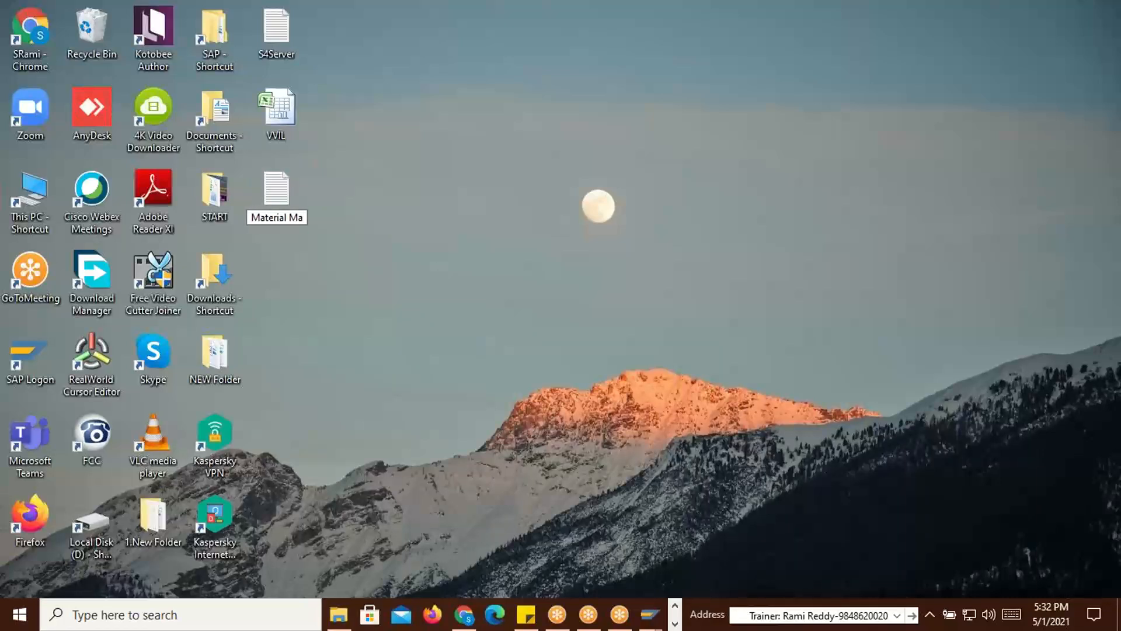
pyautogui.write('ster Data')
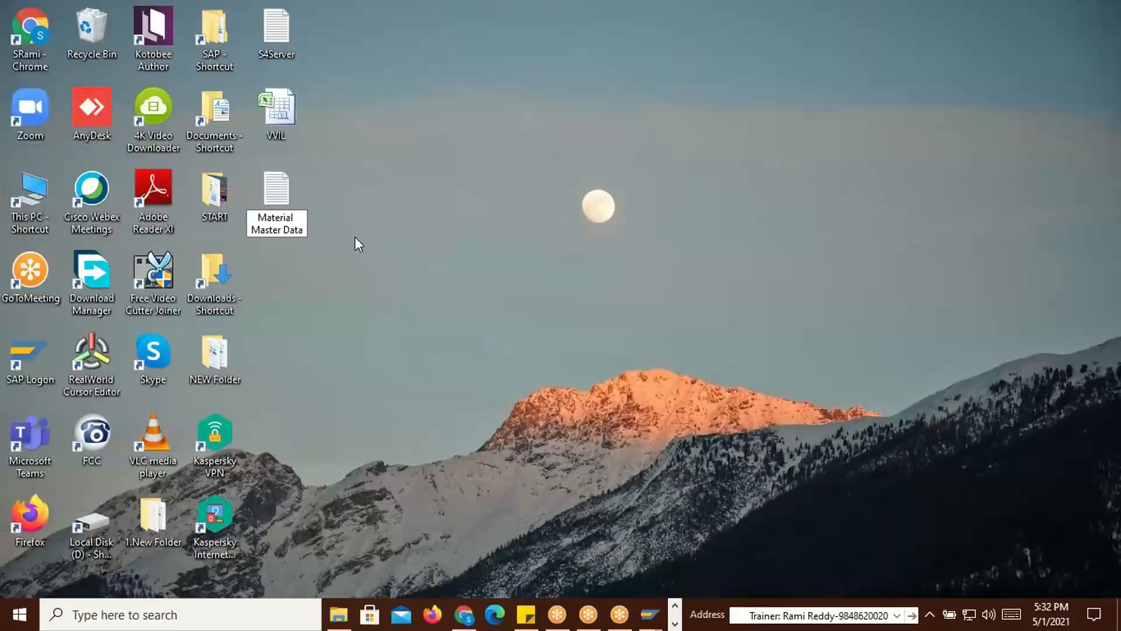
pyautogui.press('Return')
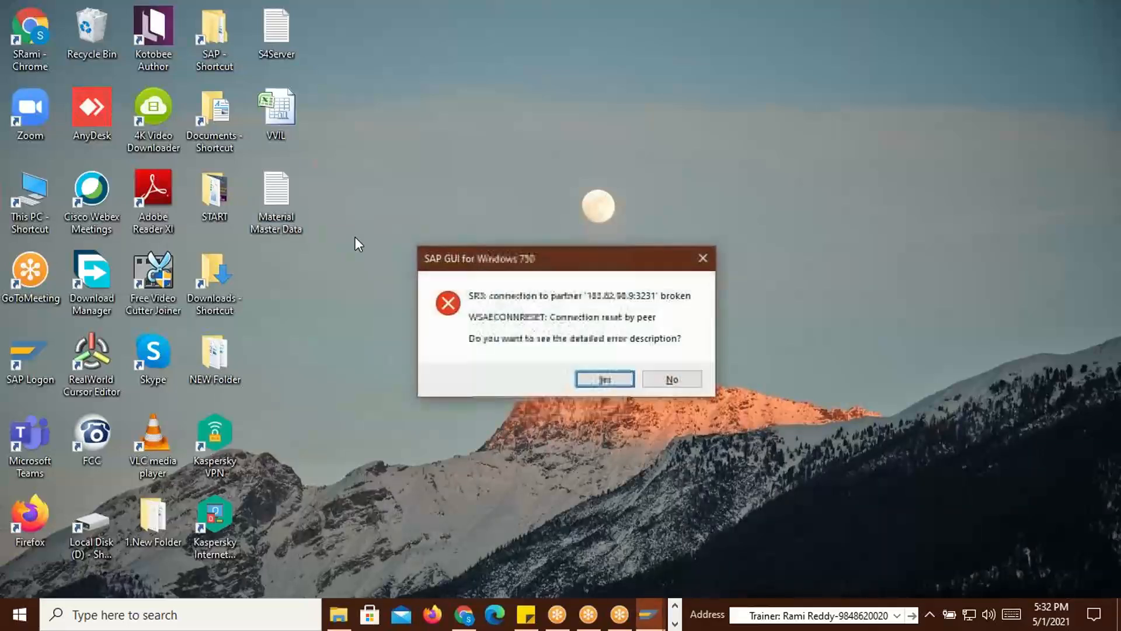
# Dismiss the SAP GUI connection error without its detailed description and reopen the ECC connection from SAP Logon
pyautogui.click(672, 380)
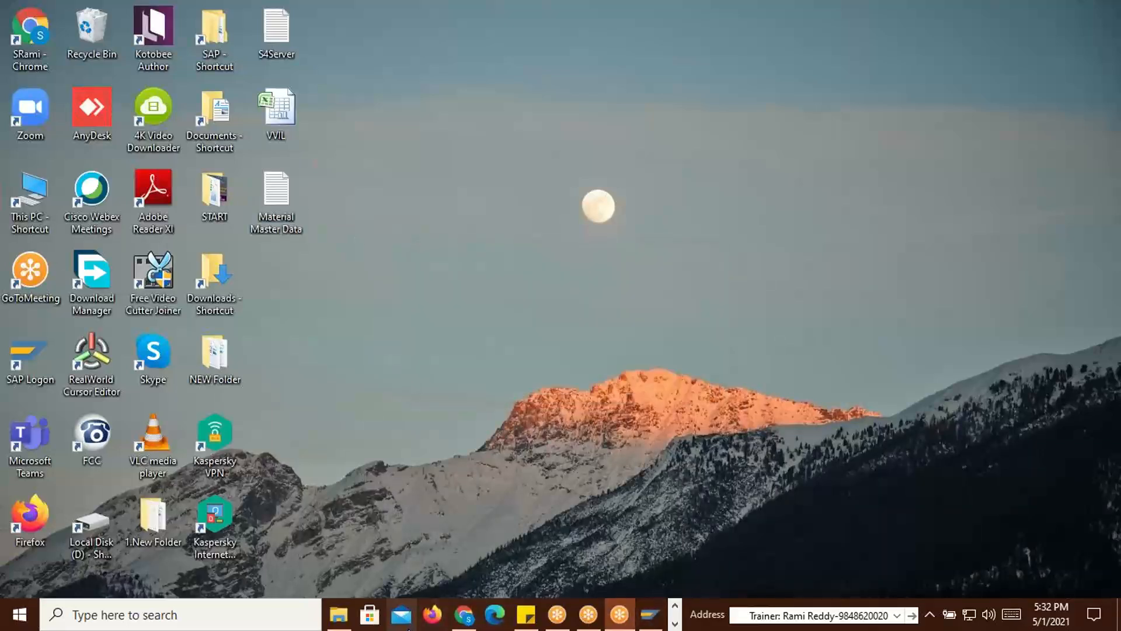
pyautogui.hotkey('alt', 'Tab')
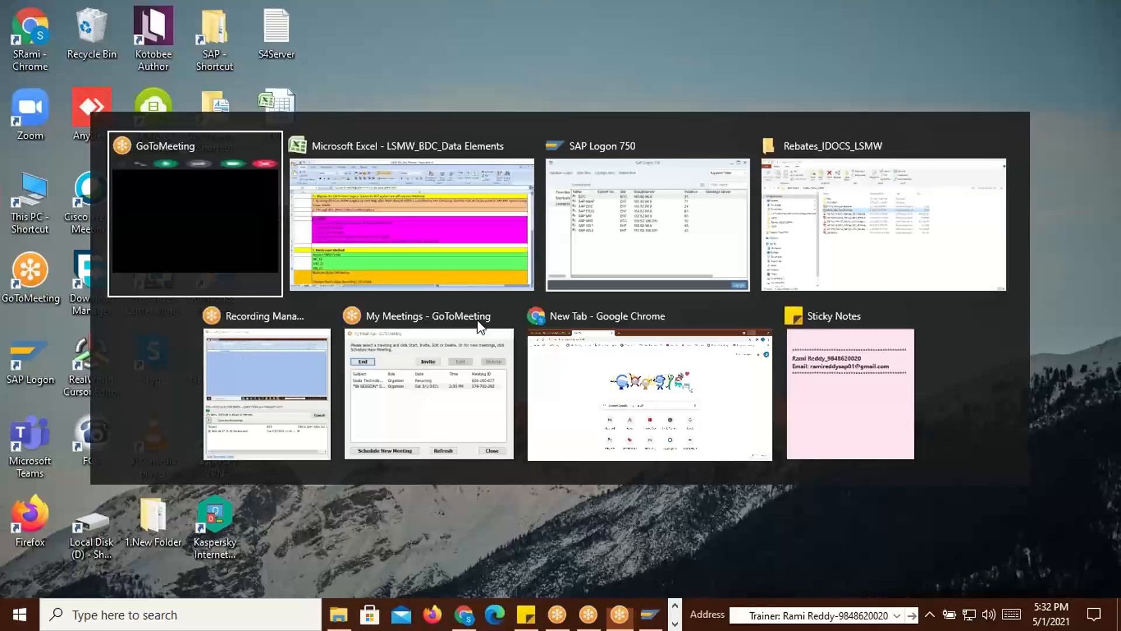
pyautogui.hotkey('alt', 'Tab')
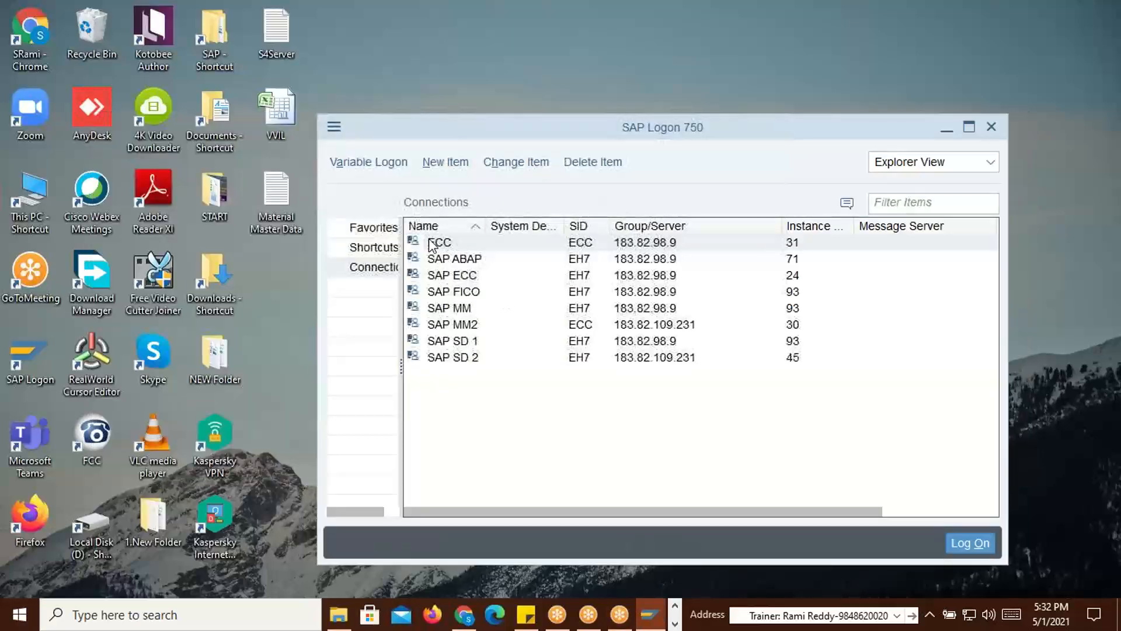
pyautogui.doubleClick(434, 242)
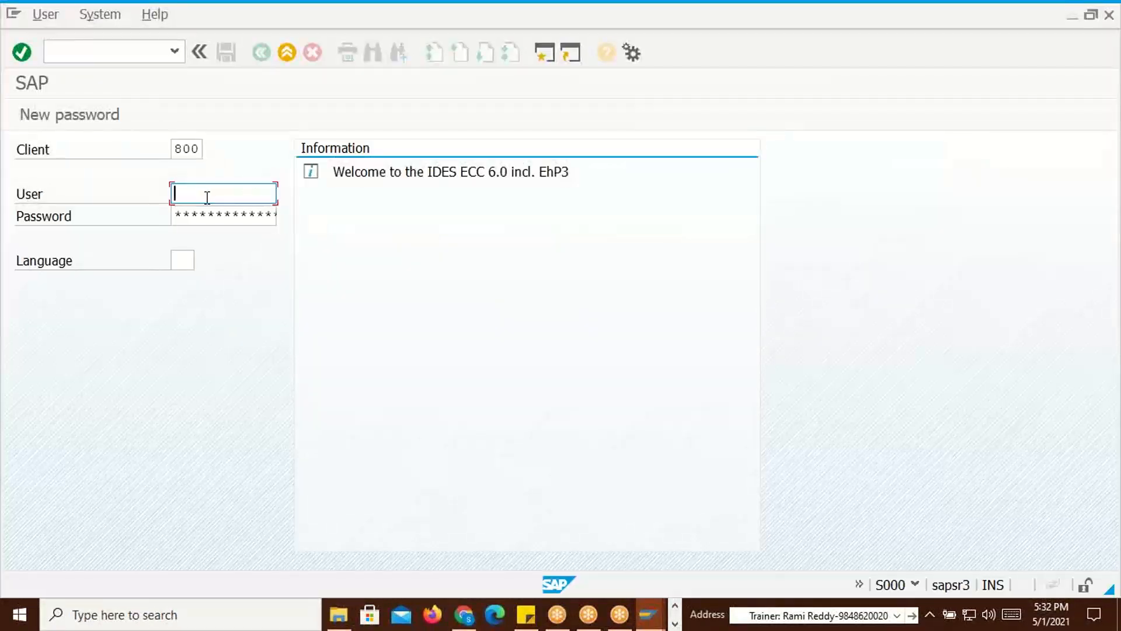
# Log on to client 800 with the user name and account password, ending any other logons in the system
pyautogui.click(192, 192)
pyautogui.click(205, 212)
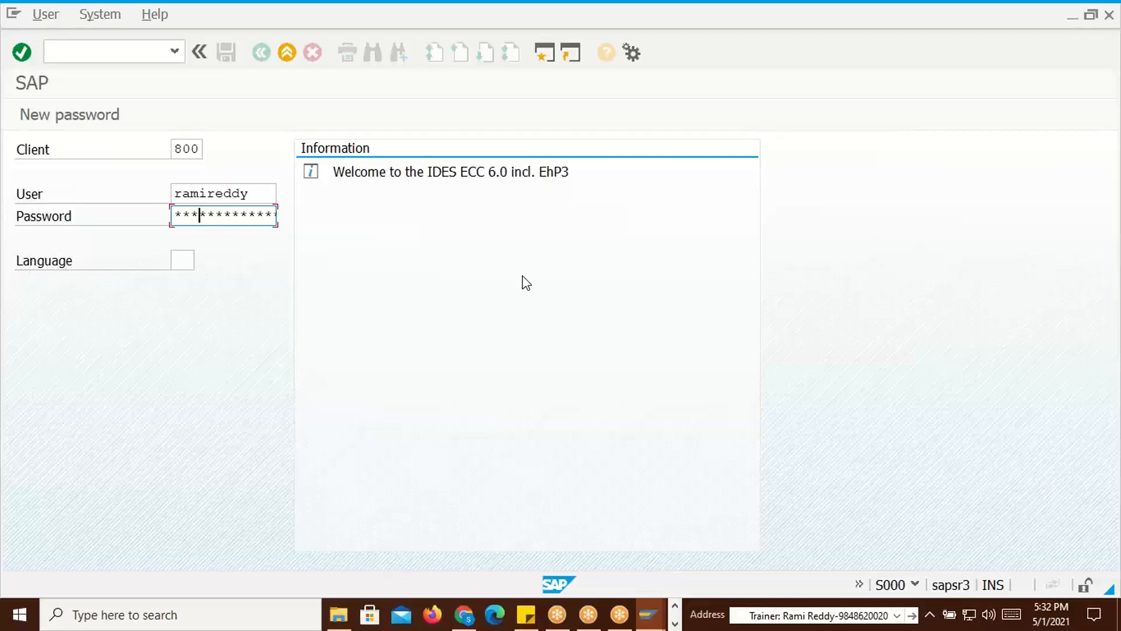
pyautogui.write('*********')
pyautogui.press('Return')
pyautogui.click(190, 377)
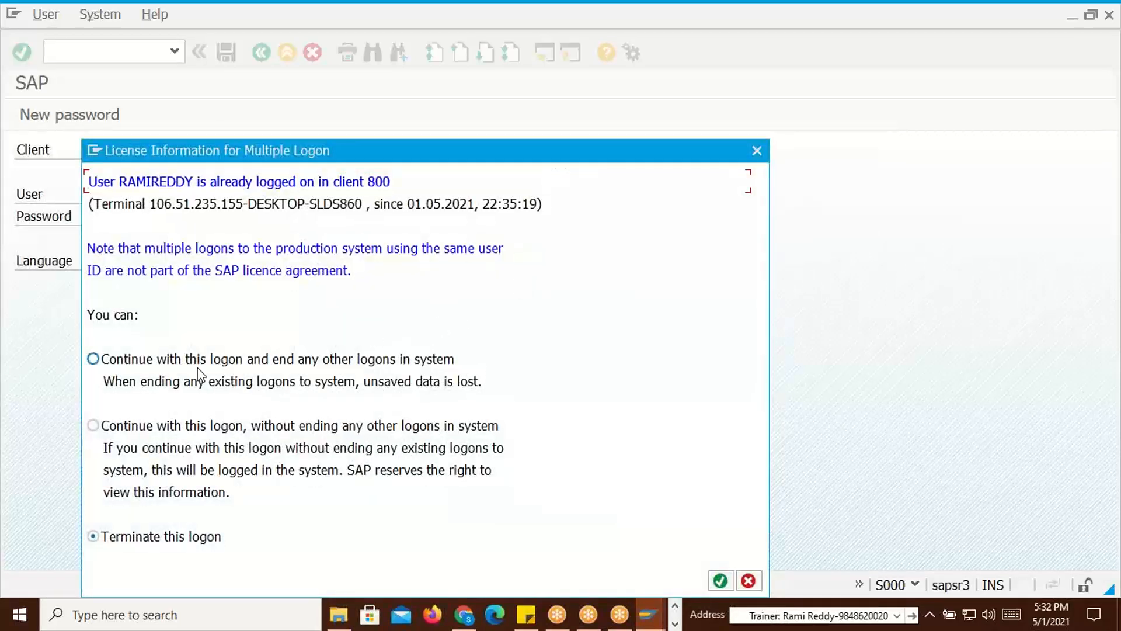
pyautogui.click(721, 580)
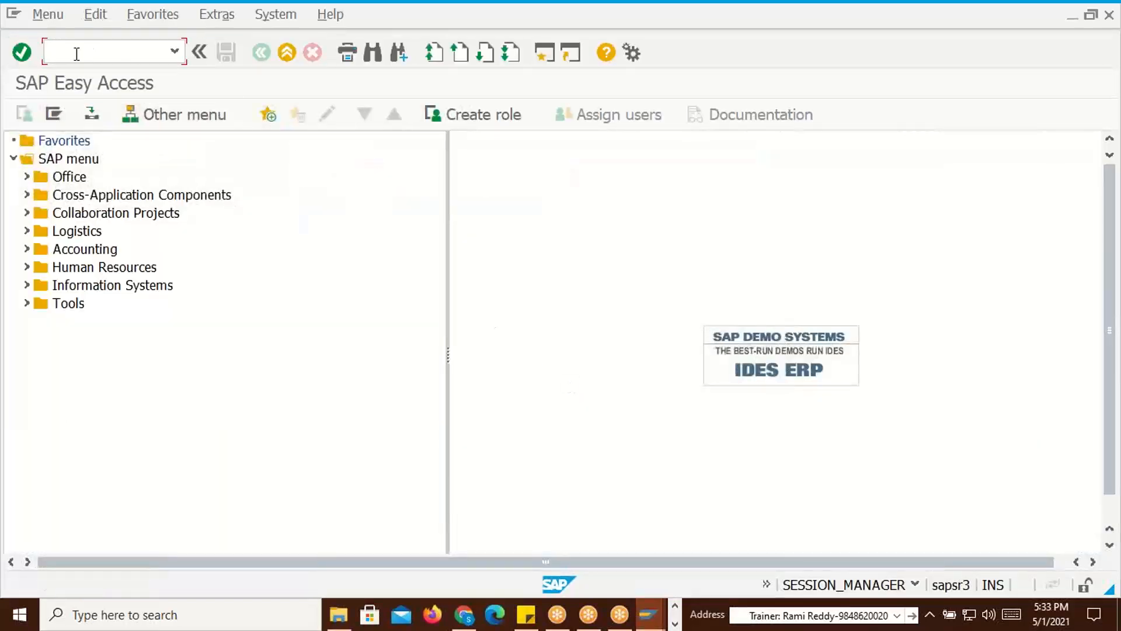
# Open transaction LSMW and accept the Legacy System Migration Workbench welcome message
pyautogui.write('LSMW')
pyautogui.press('Return')
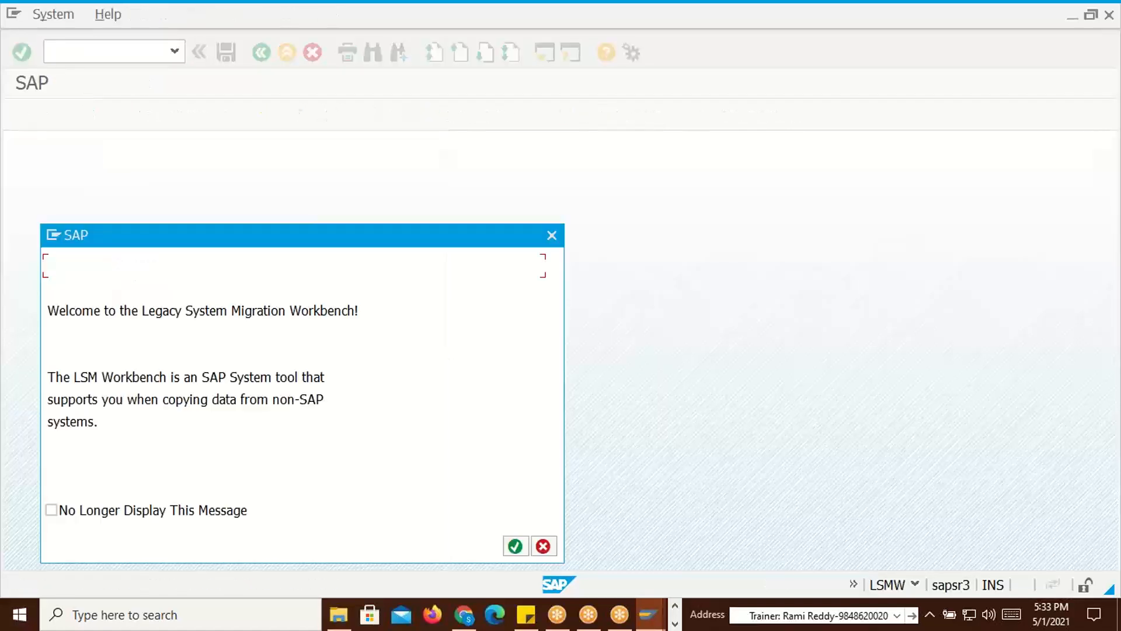
pyautogui.click(515, 546)
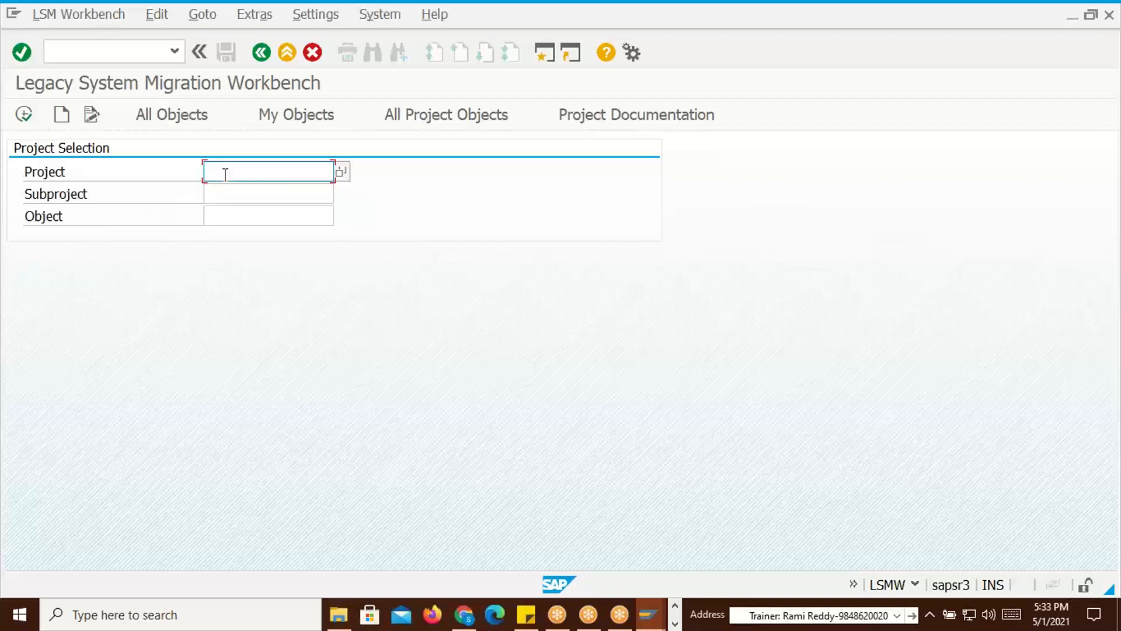
# Enter DSMPROJECT1 as the project in the Legacy System Migration Workbench project selection
pyautogui.write('DSMProject1')
pyautogui.press('Return')
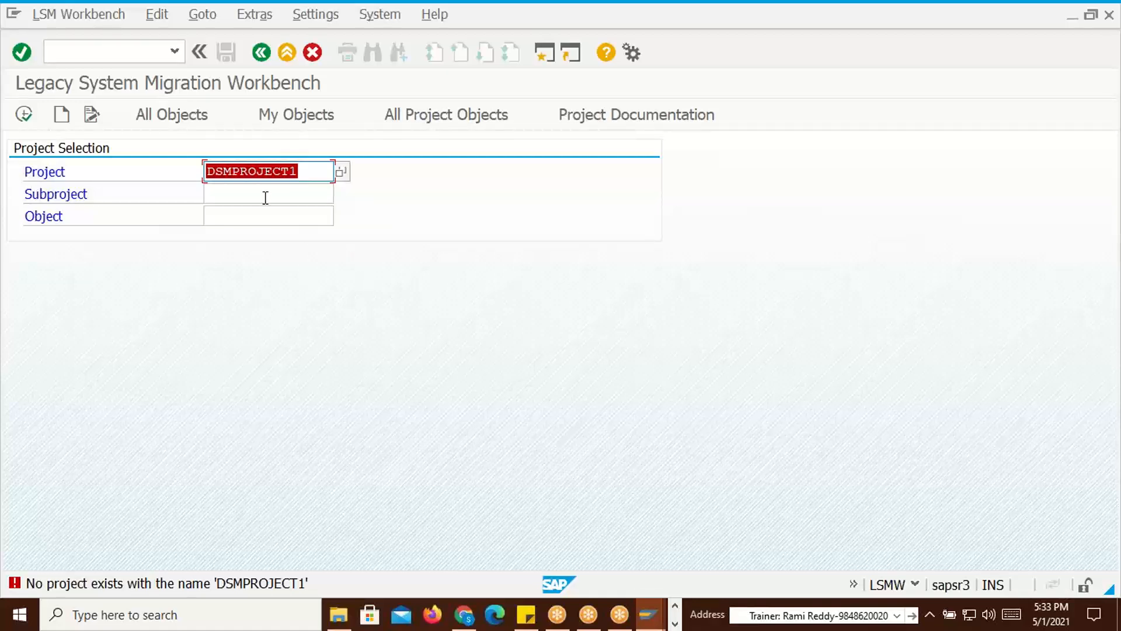
pyautogui.click(232, 171)
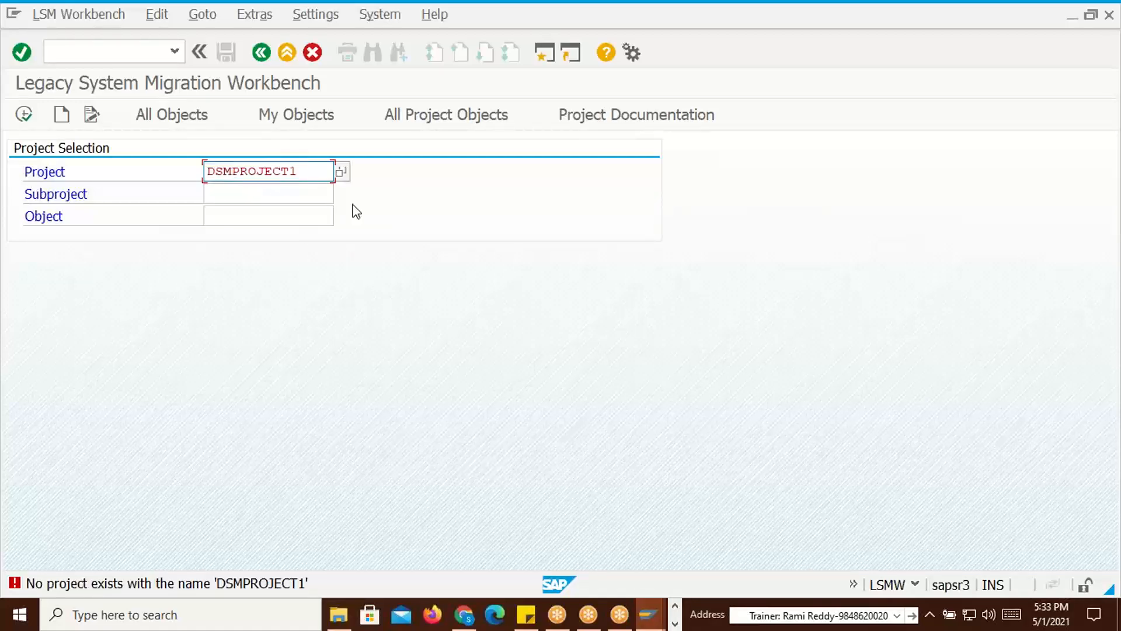
# Change the project name to DSM_PROJECT01 in the project selection and confirm it
pyautogui.write('_')
pyautogui.click(299, 172)
pyautogui.write('0')
pyautogui.press('Return')
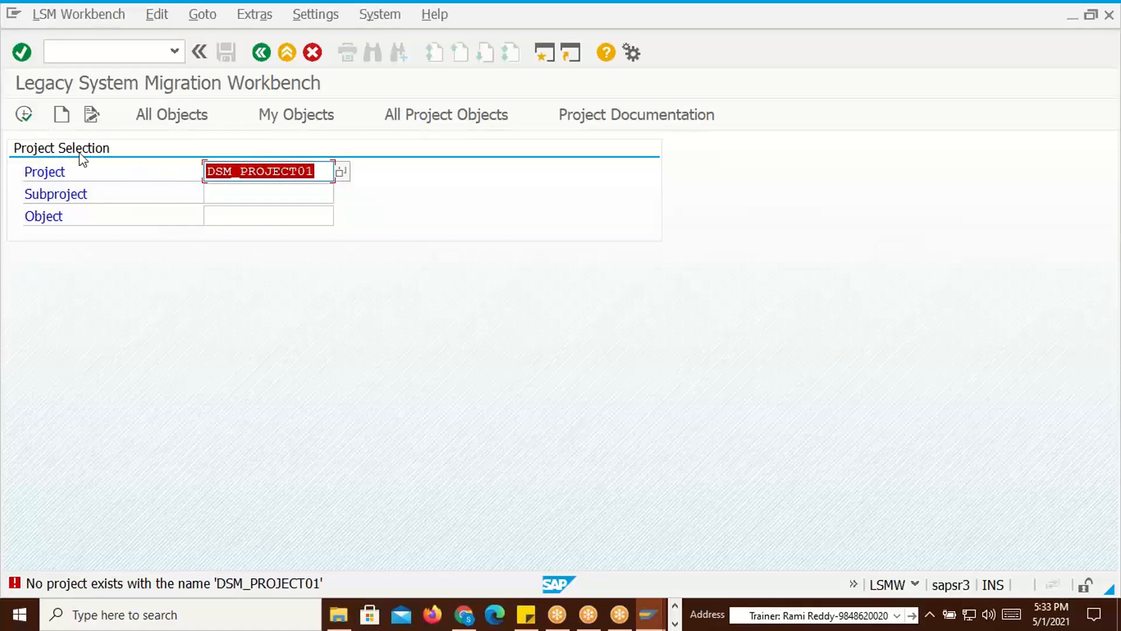
# Create project DSM_PROJECT01 with the description "DSM Material Master Data Uploads"
pyautogui.click(62, 116)
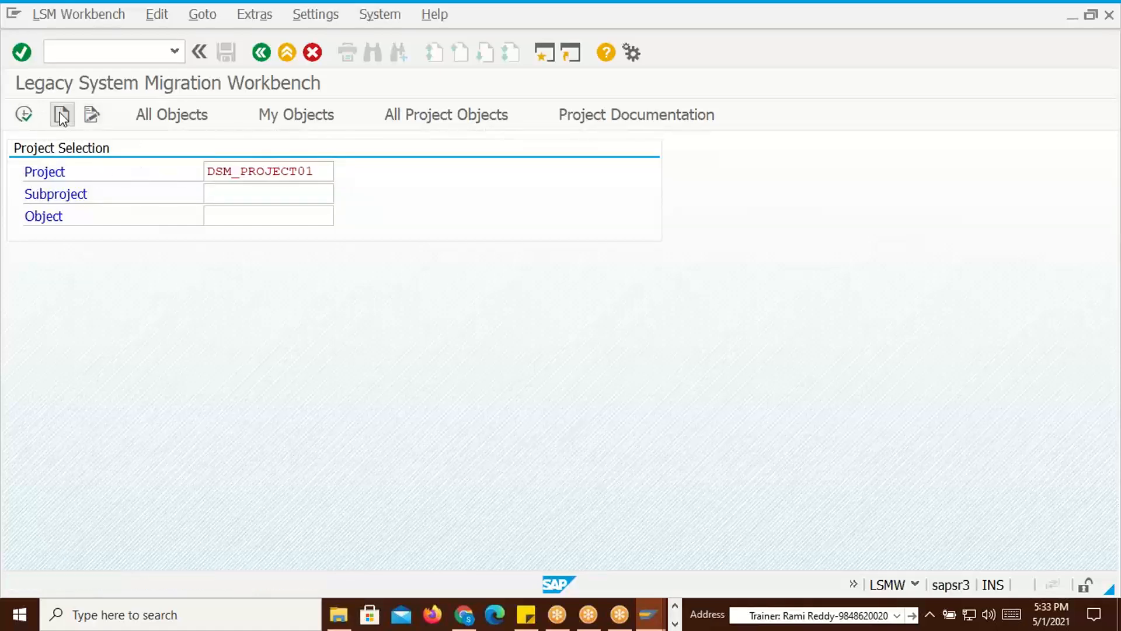
pyautogui.moveTo(295, 231); pyautogui.dragTo(600, 226)
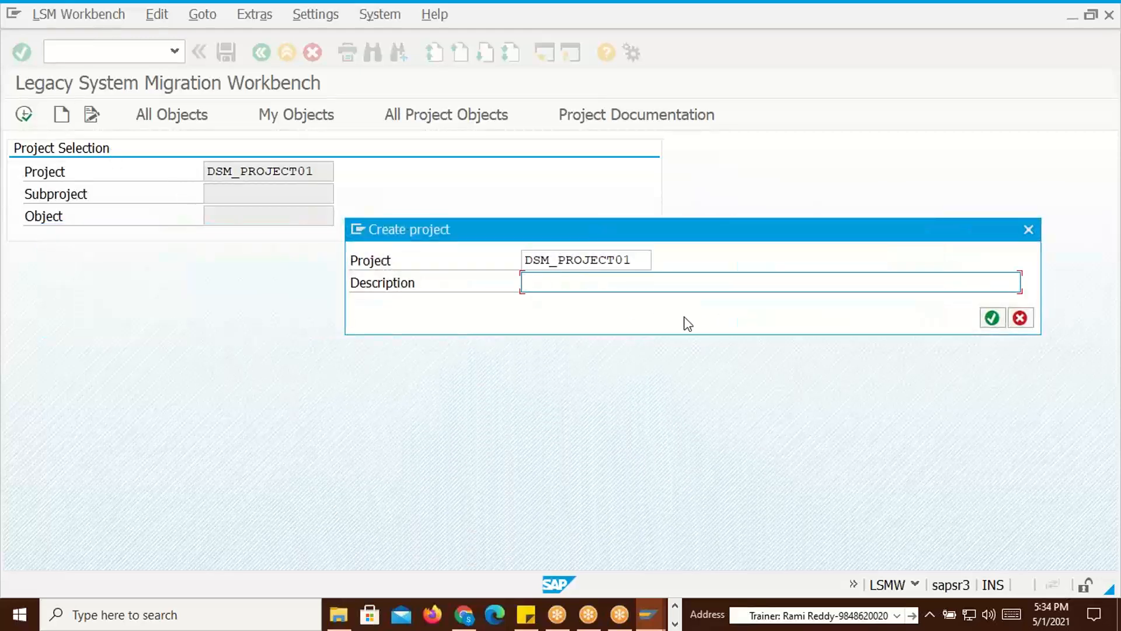
pyautogui.write('DSM Material Master Da')
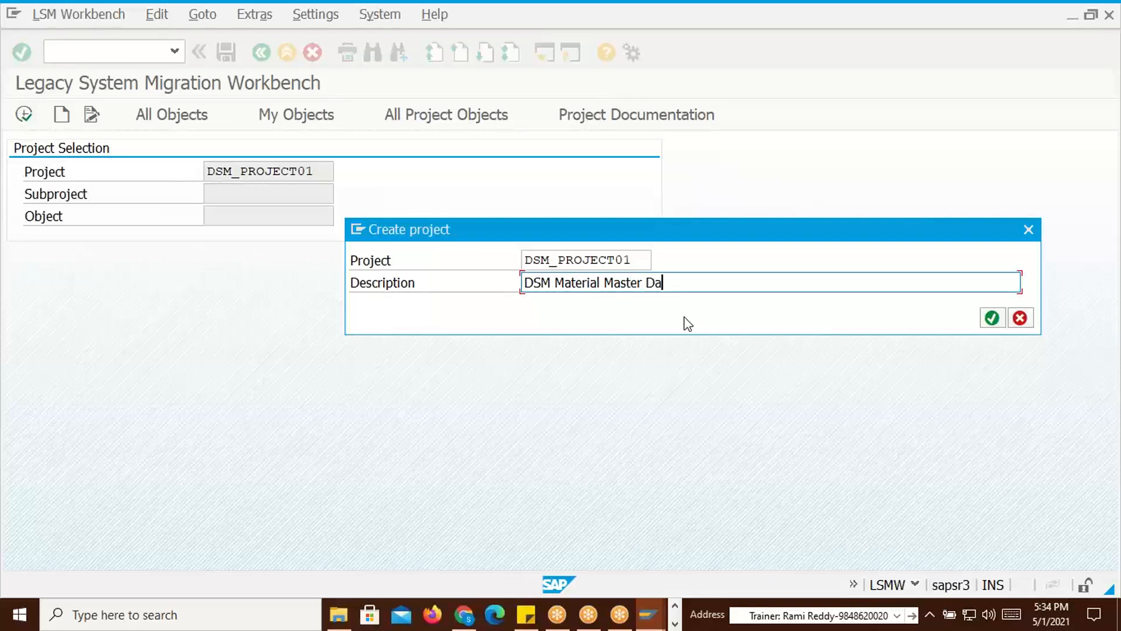
pyautogui.write('ta Uploads')
pyautogui.moveTo(723, 230); pyautogui.dragTo(731, 176)
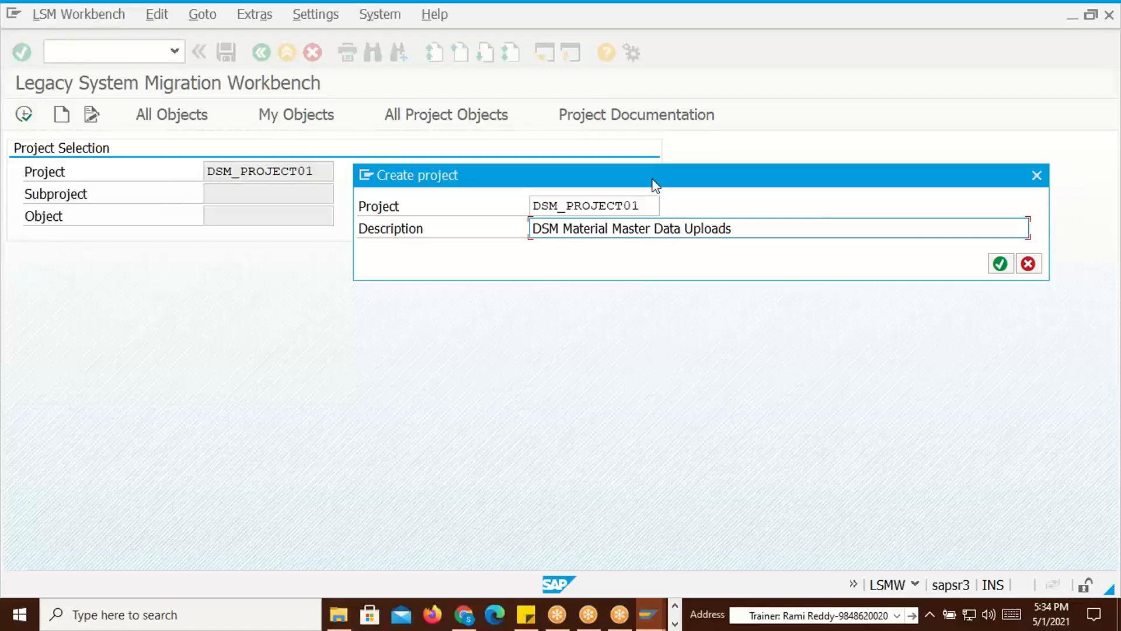
pyautogui.moveTo(652, 179); pyautogui.dragTo(658, 193)
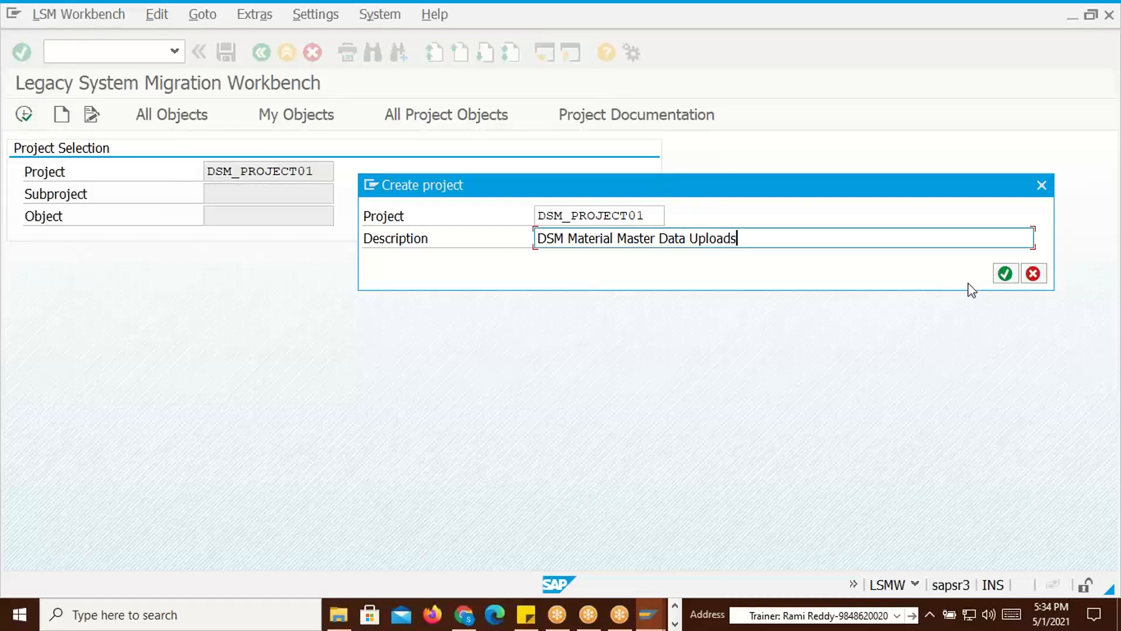
pyautogui.click(1005, 273)
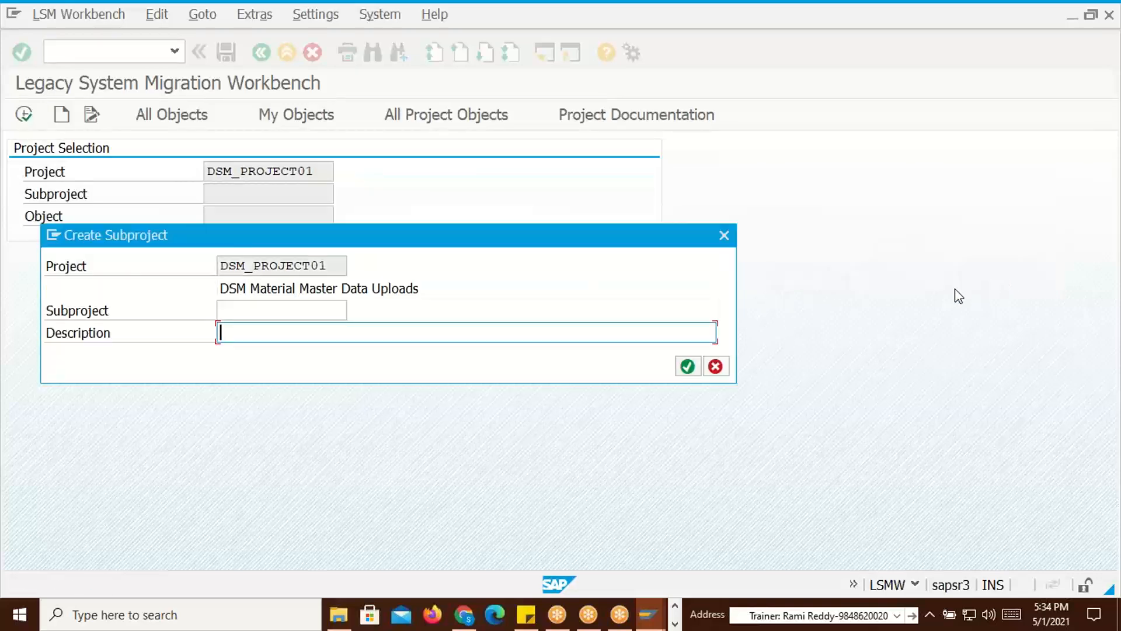
# Name the new subproject DSM_SUBPROJ01, adapting a copy of the project name
pyautogui.moveTo(325, 237); pyautogui.dragTo(569, 237)
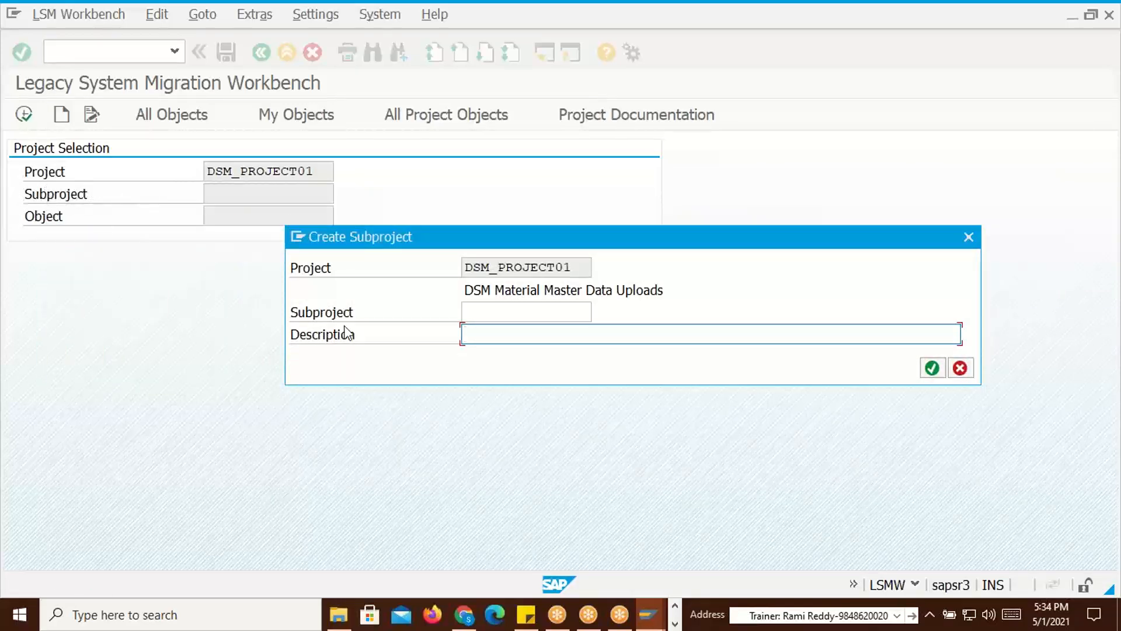
pyautogui.click(490, 311)
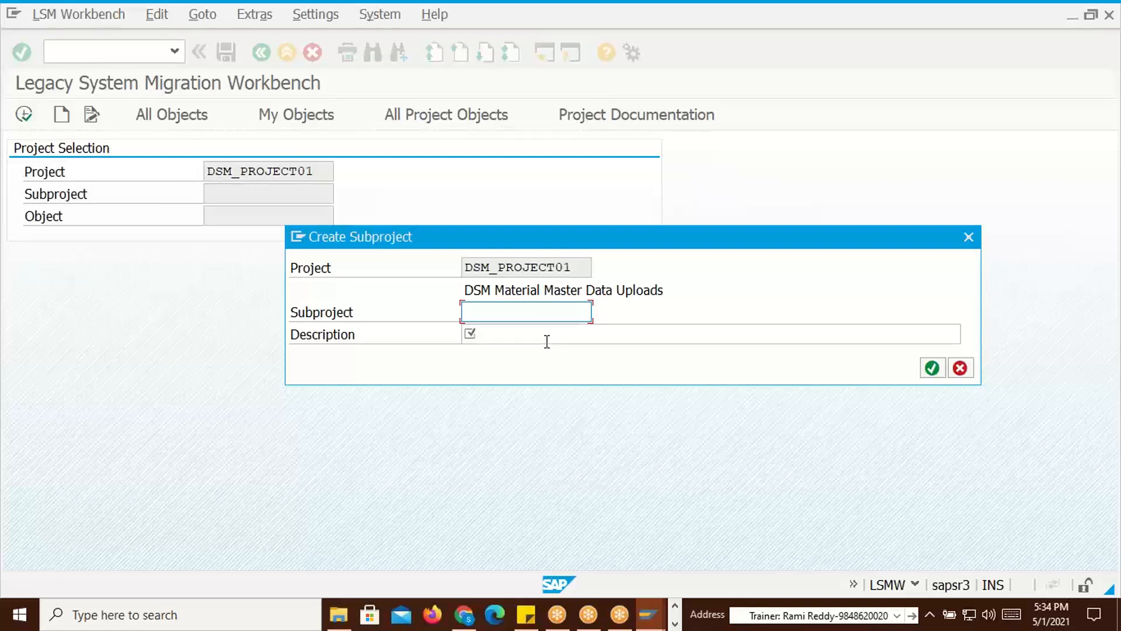
pyautogui.moveTo(575, 267); pyautogui.dragTo(469, 272)
pyautogui.hotkey('ctrl', 'c')
pyautogui.click(485, 311)
pyautogui.hotkey('ctrl', 'v')
pyautogui.click(498, 312)
pyautogui.write('SU')
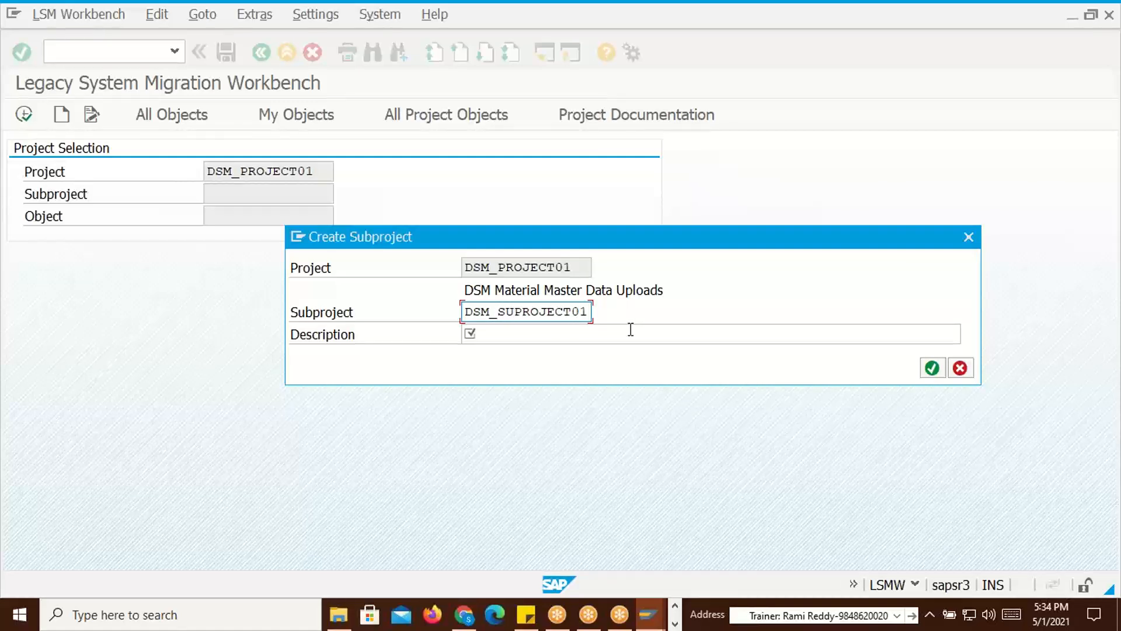
pyautogui.press('Delete')
pyautogui.press('Delete')
pyautogui.press('Delete')
pyautogui.press('Delete')
pyautogui.press('Delete')
pyautogui.press('Delete')
pyautogui.press('Delete')
pyautogui.press('Delete')
pyautogui.write('B')
pyautogui.write(' 0')
pyautogui.press('Left')
pyautogui.write('PROJ')
pyautogui.click(531, 335)
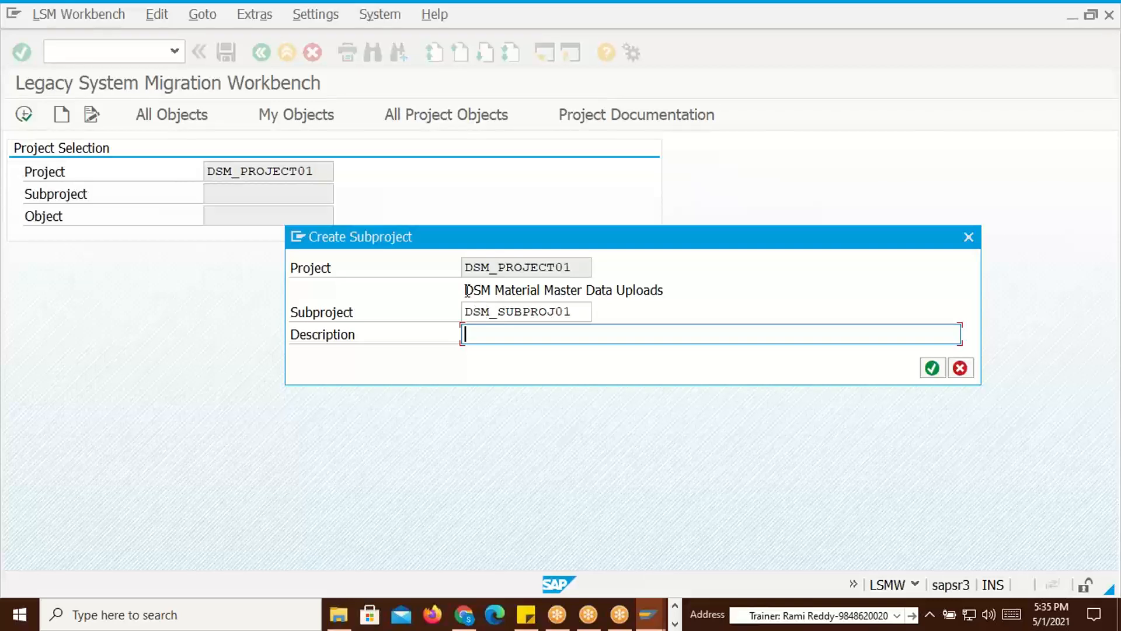
# Reuse the project description "DSM Material Master Data Uploads" for the subproject and create it
pyautogui.moveTo(465, 290); pyautogui.dragTo(665, 290)
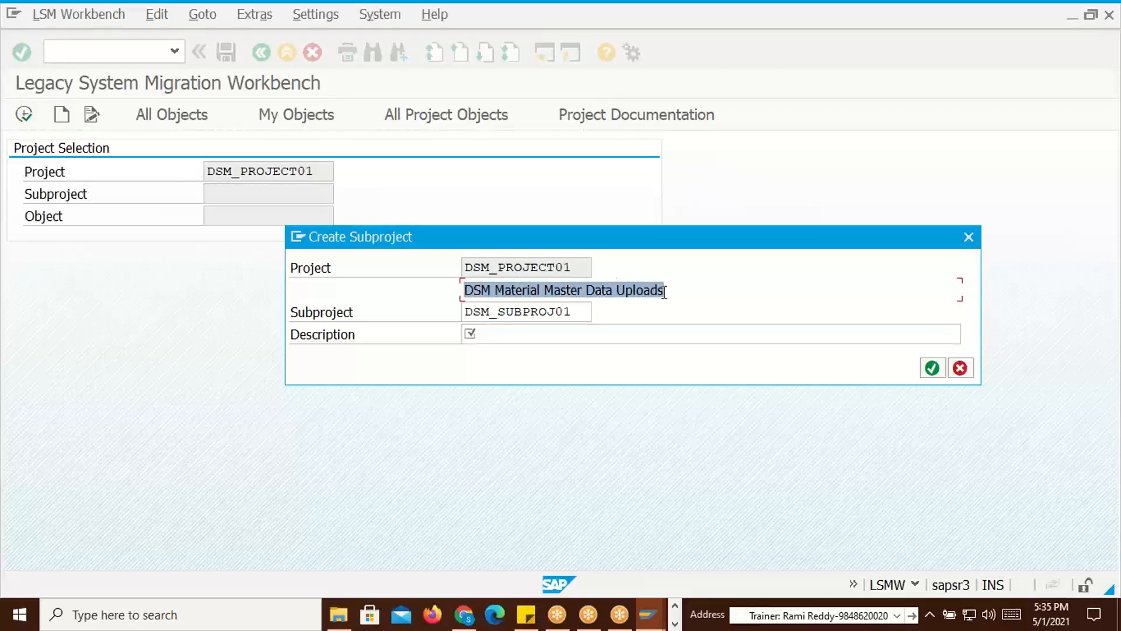
pyautogui.click(550, 338)
pyautogui.hotkey('ctrl', 'v')
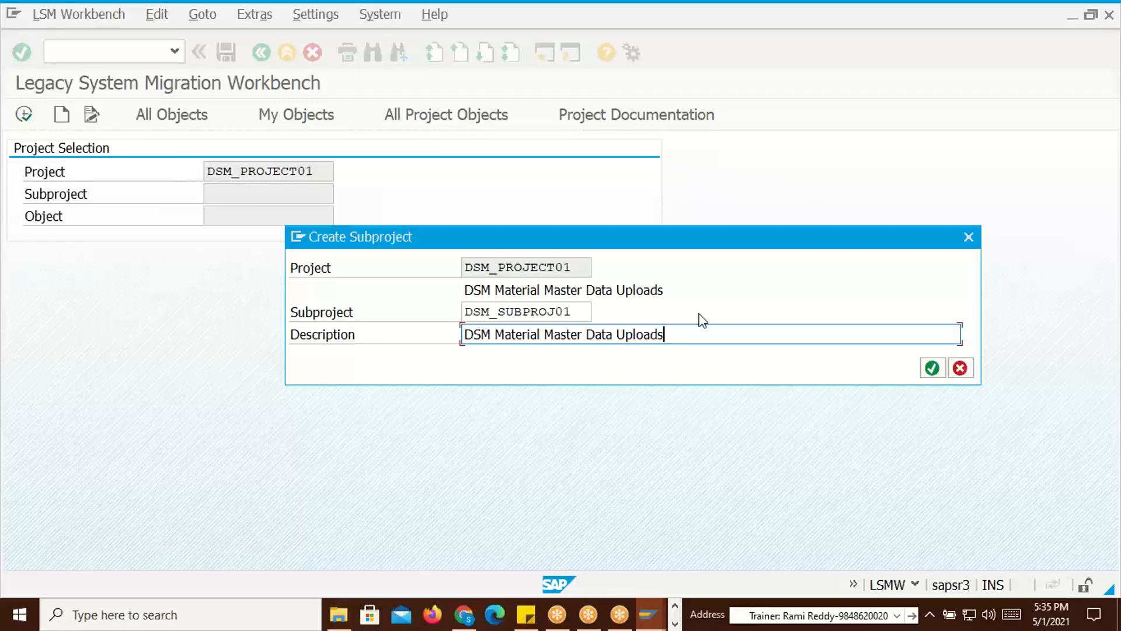
pyautogui.press('Return')
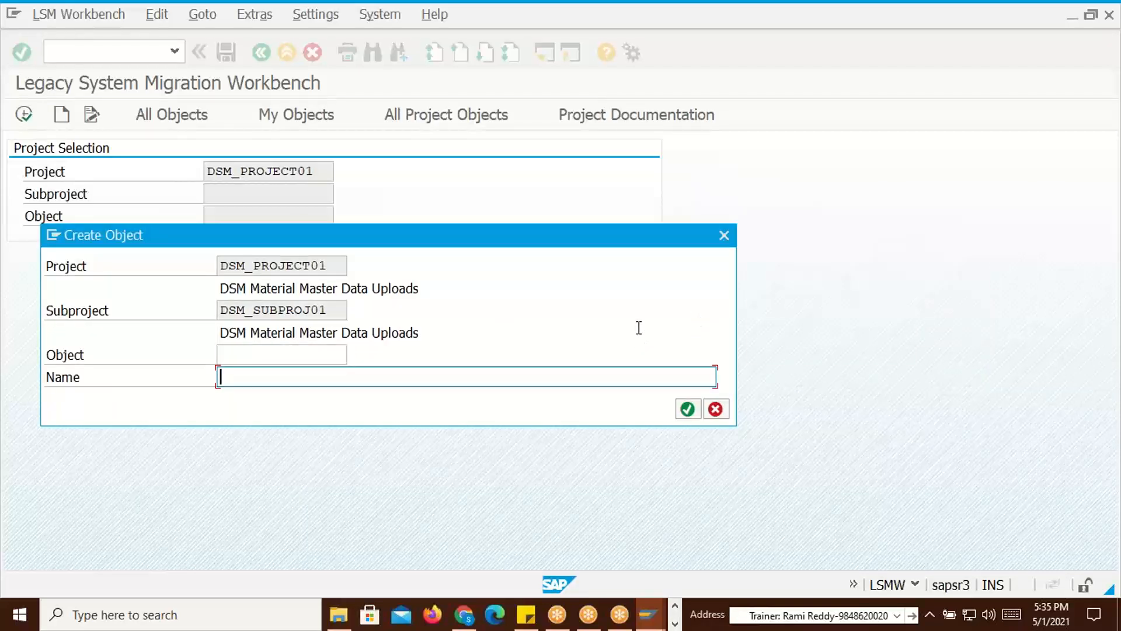
# Name the new migration object DSM_OBJ01, adapting a copy of the subproject name
pyautogui.moveTo(344, 311); pyautogui.dragTo(220, 318)
pyautogui.click(233, 354)
pyautogui.hotkey('ctrl', 'v')
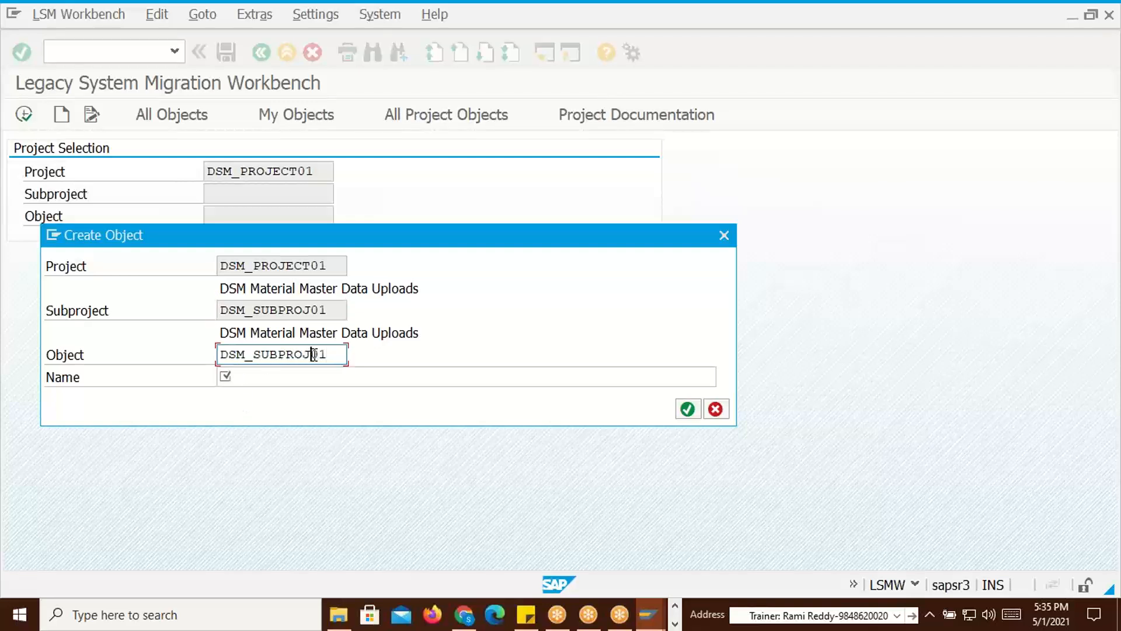
pyautogui.press('BackSpace')
pyautogui.press('BackSpace')
pyautogui.press('BackSpace')
pyautogui.press('BackSpace')
pyautogui.press('BackSpace')
pyautogui.press('BackSpace')
pyautogui.press('BackSpace')
pyautogui.write('OBJ')
# Give the object the descriptive name "Material Master Data" and create it
pyautogui.click(278, 377)
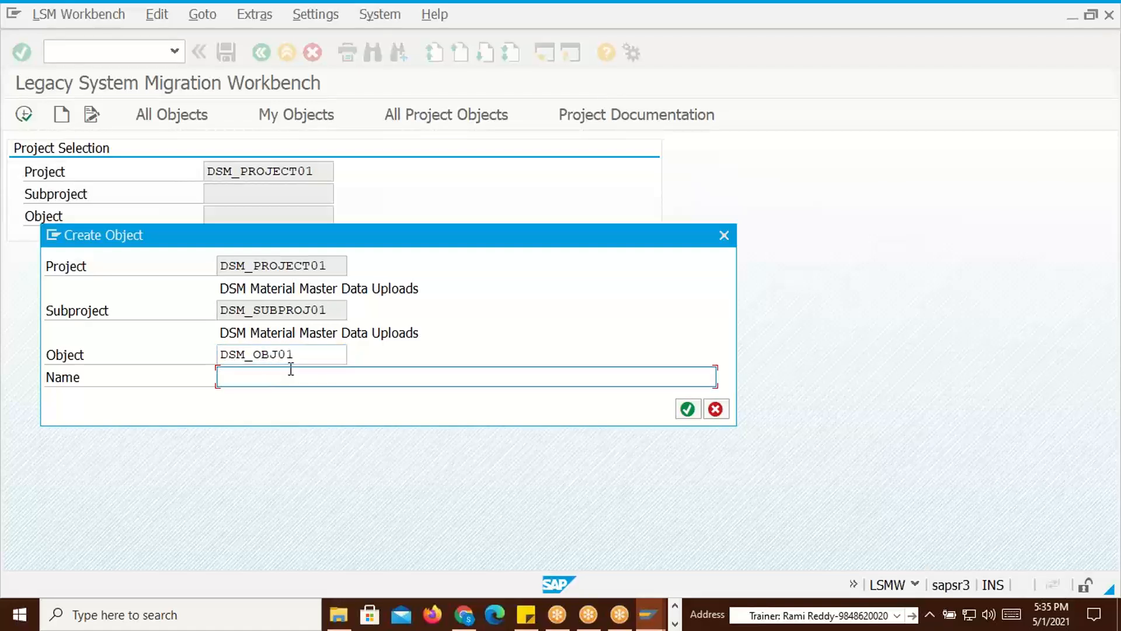
pyautogui.write('Material Master Data')
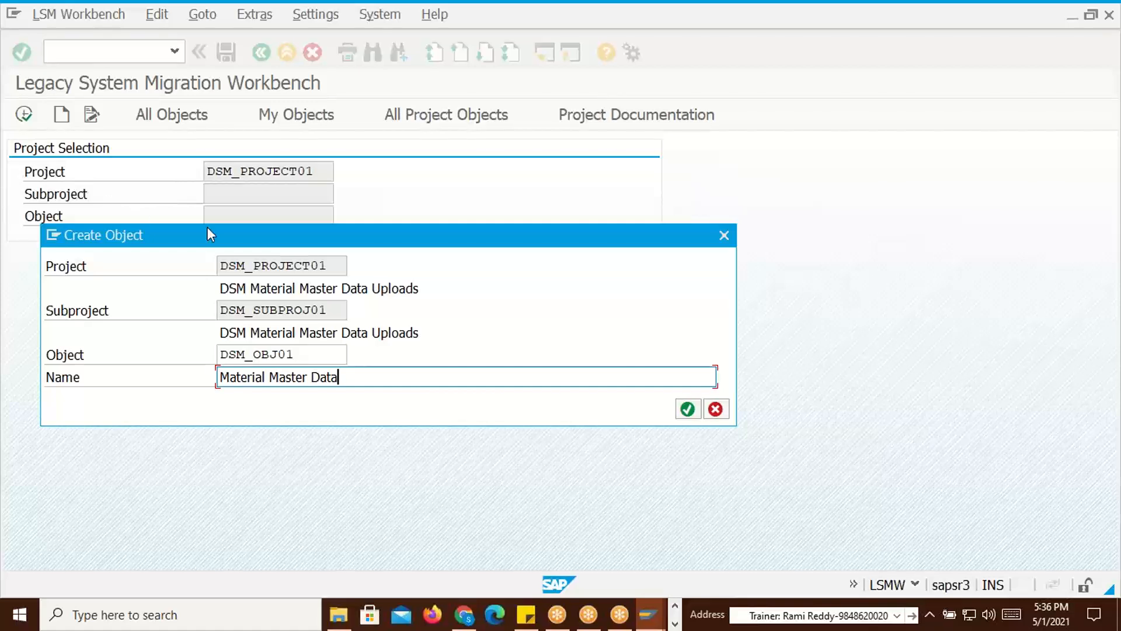
pyautogui.click(687, 408)
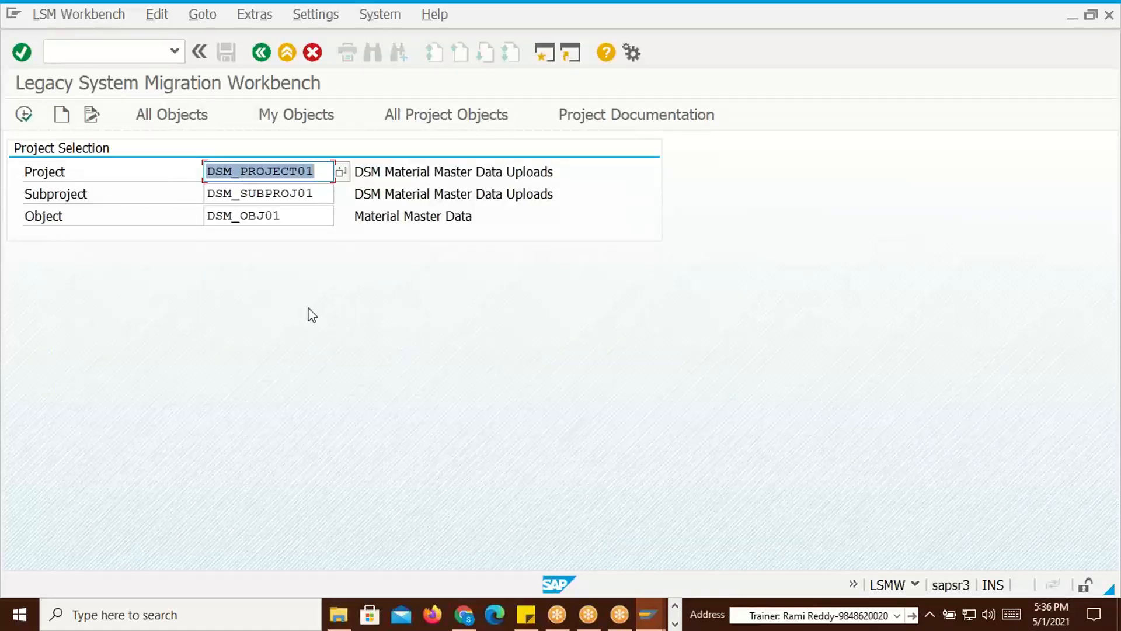
# Open the process steps of DSM_OBJ01 and check the batch input method notes in the Excel workbook before returning to SAP
pyautogui.press('F8')
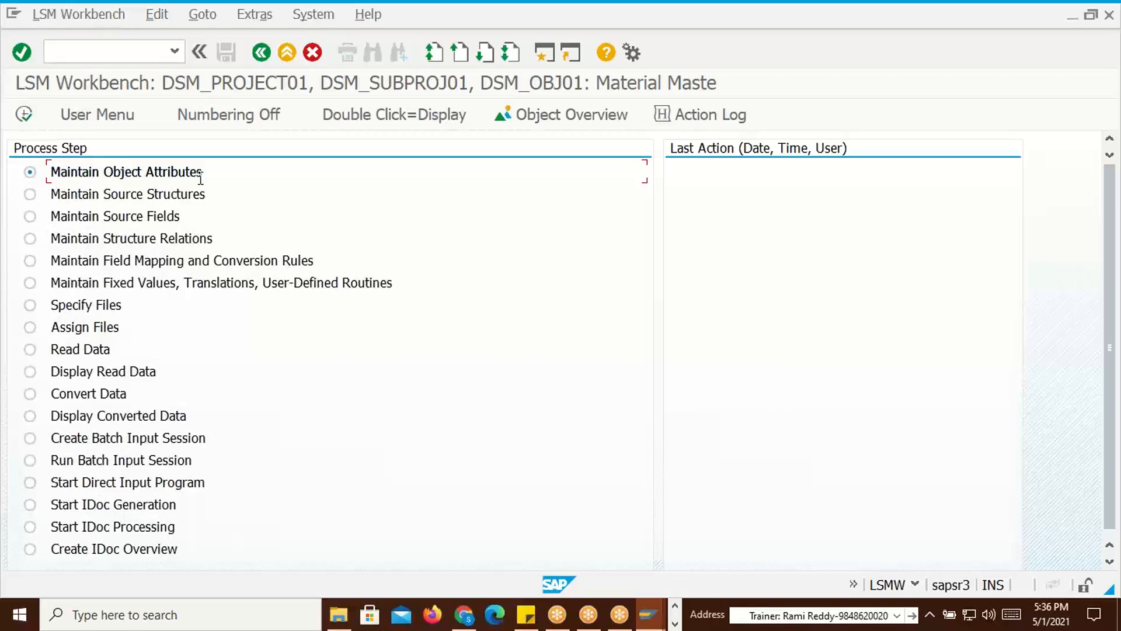
pyautogui.hotkey('alt', 'Tab')
pyautogui.hotkey('alt', 'Tab')
pyautogui.hotkey('alt', 'Tab')
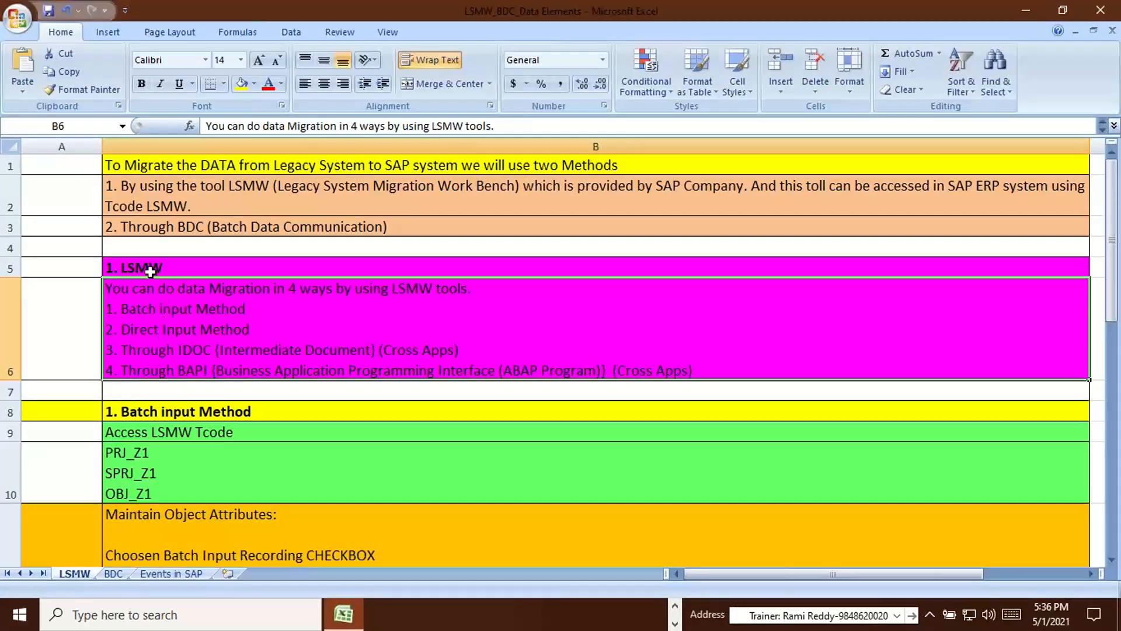
pyautogui.hotkey('alt', 'Tab')
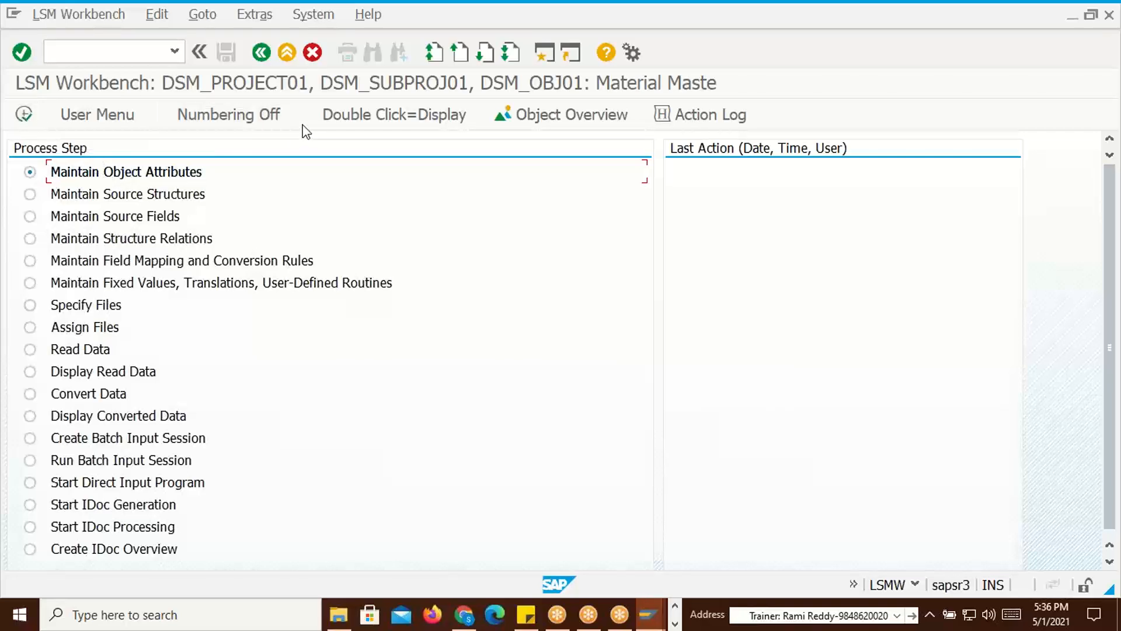
# Open Maintain Object Attributes in change mode and set the import method to Batch Input Recording with recording MMREC01
pyautogui.click(24, 115)
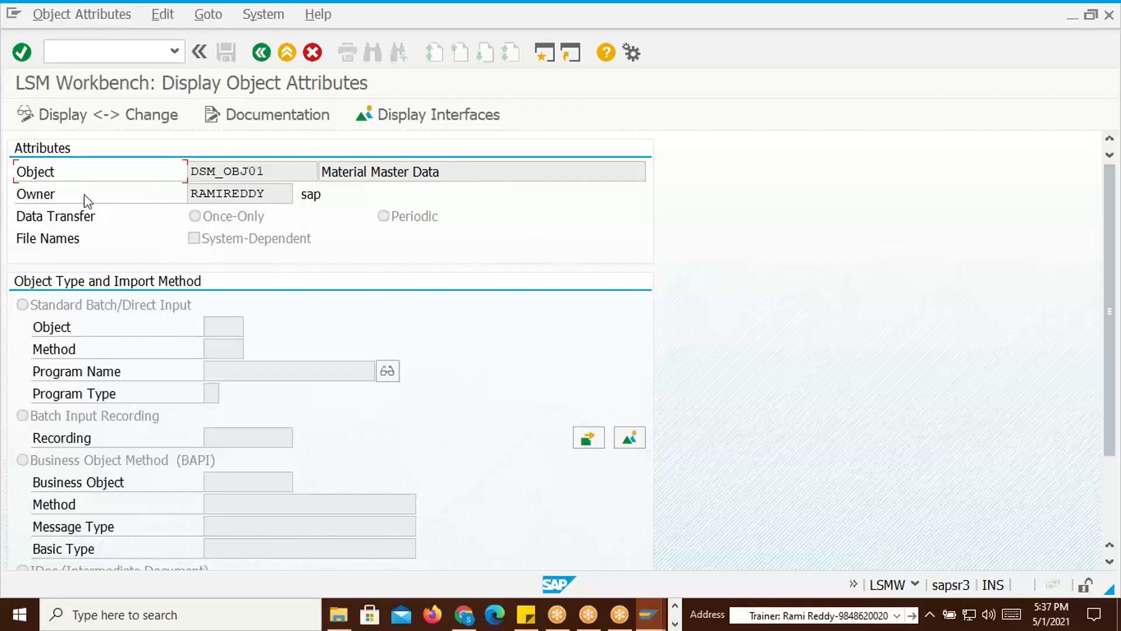
pyautogui.click(34, 113)
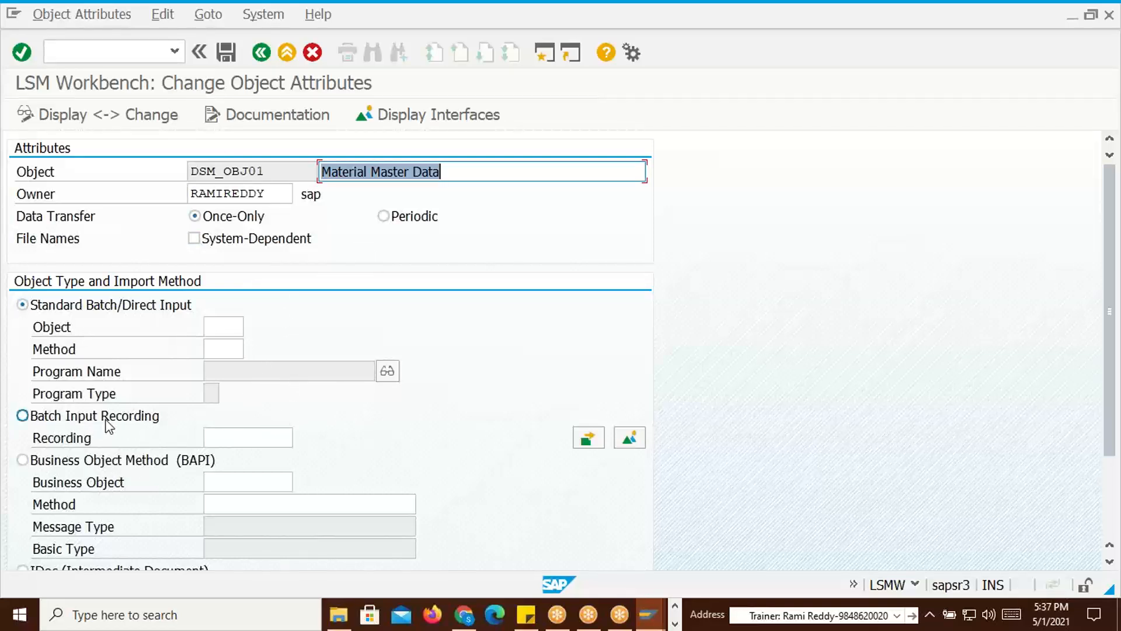
pyautogui.click(23, 417)
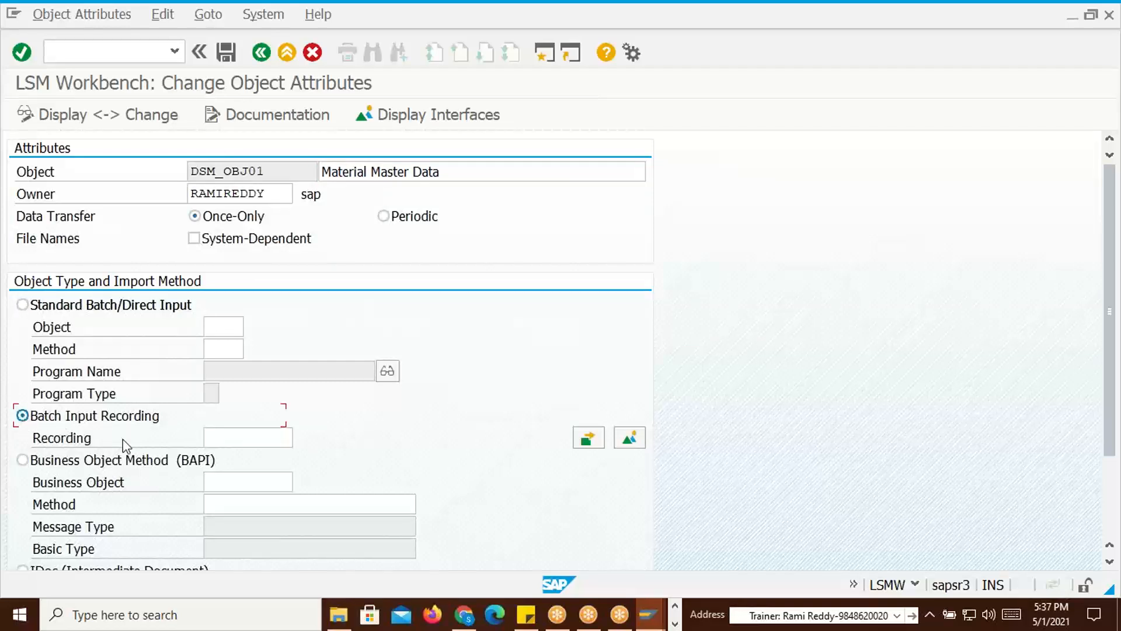
pyautogui.click(226, 439)
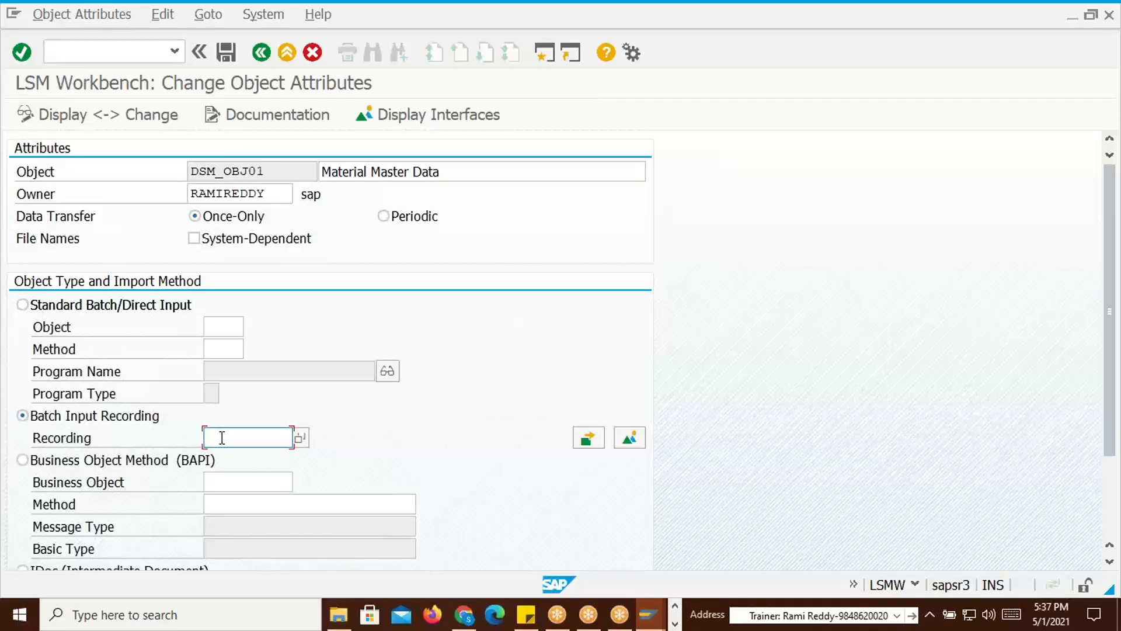
pyautogui.write('MMREC01')
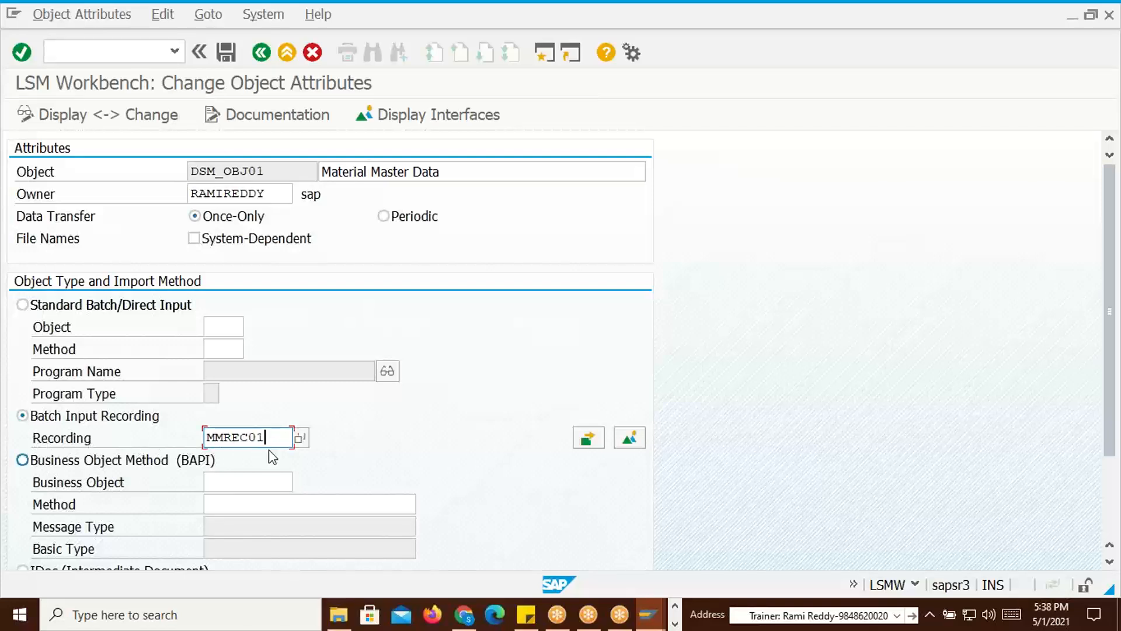
# Open the project's recordings overview and start creating a recording named MMREC01
pyautogui.click(630, 438)
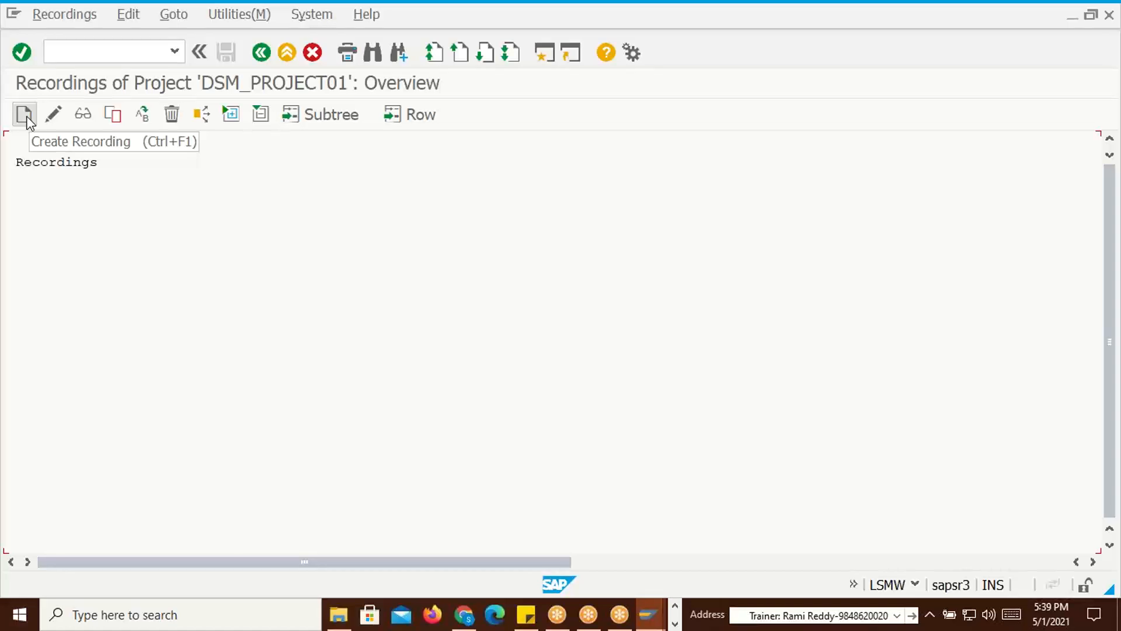
pyautogui.click(25, 117)
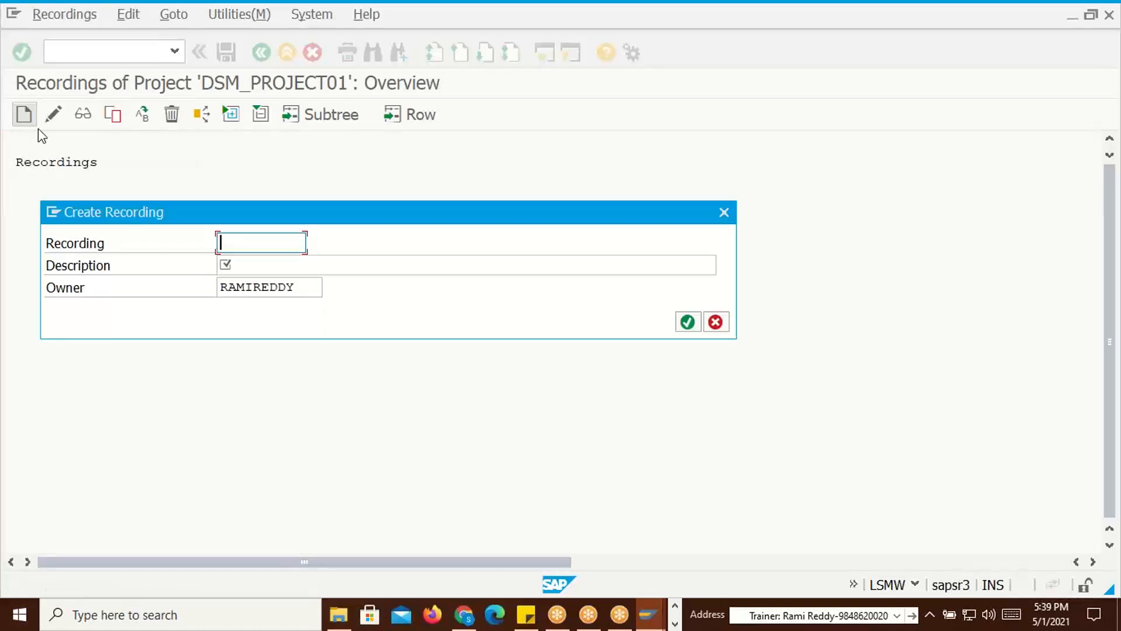
pyautogui.moveTo(227, 226); pyautogui.dragTo(369, 229)
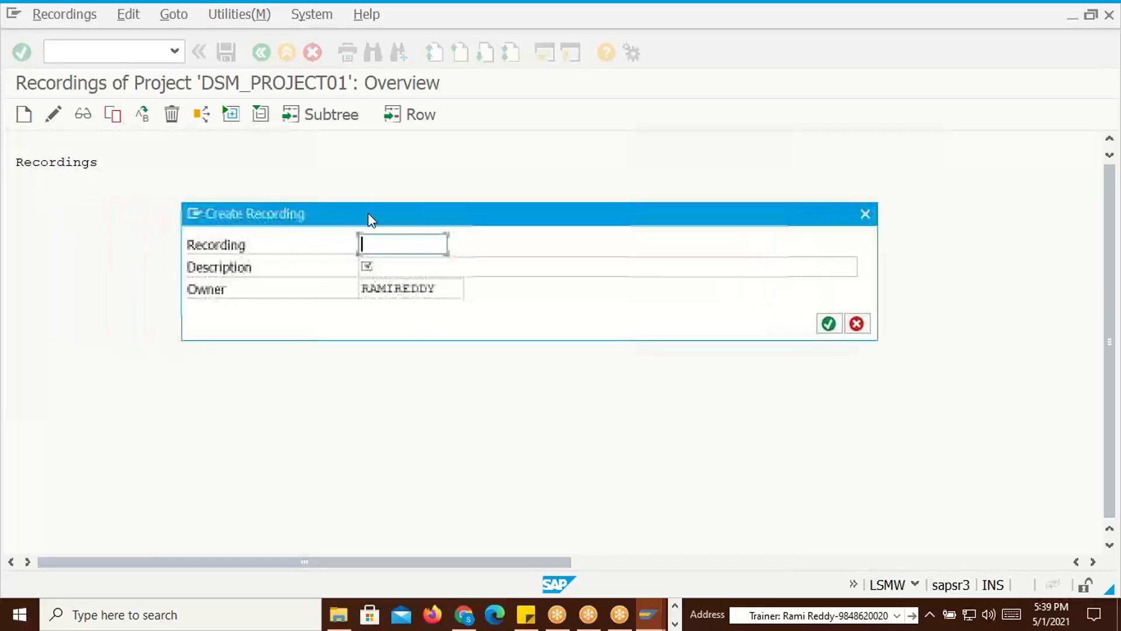
pyautogui.click(379, 244)
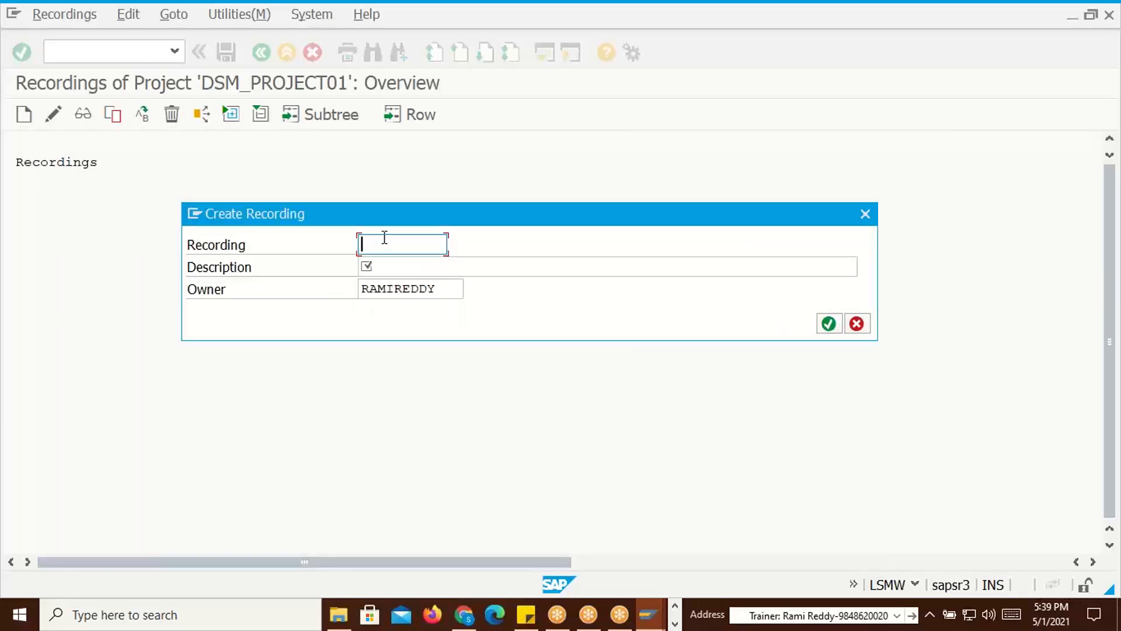
pyautogui.click(385, 237)
pyautogui.write('MMREC')
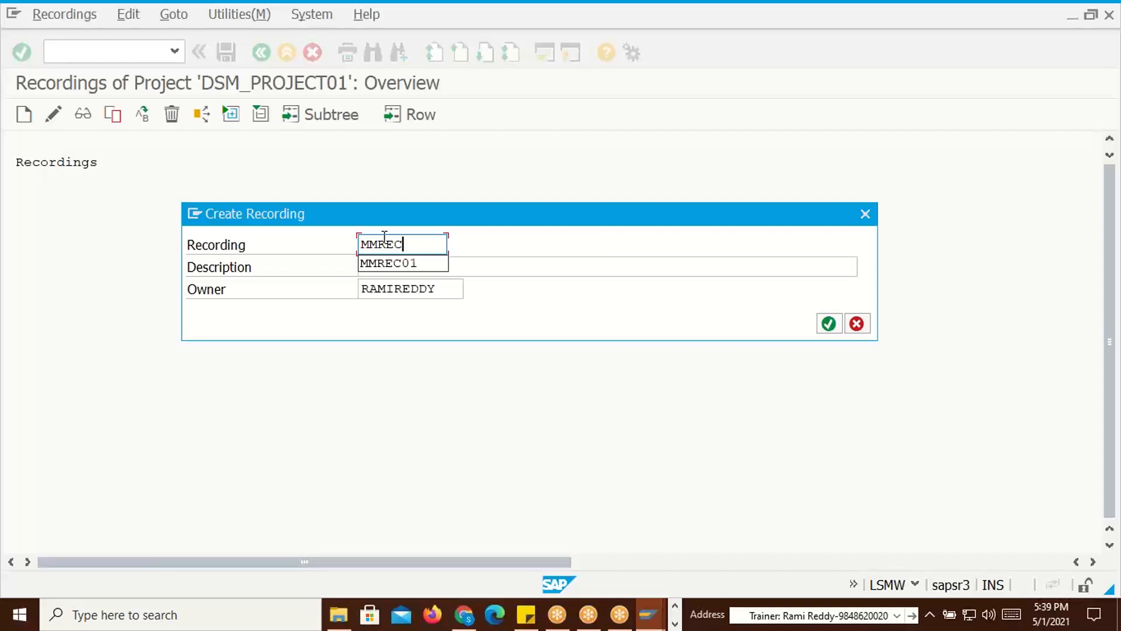
pyautogui.write('01')
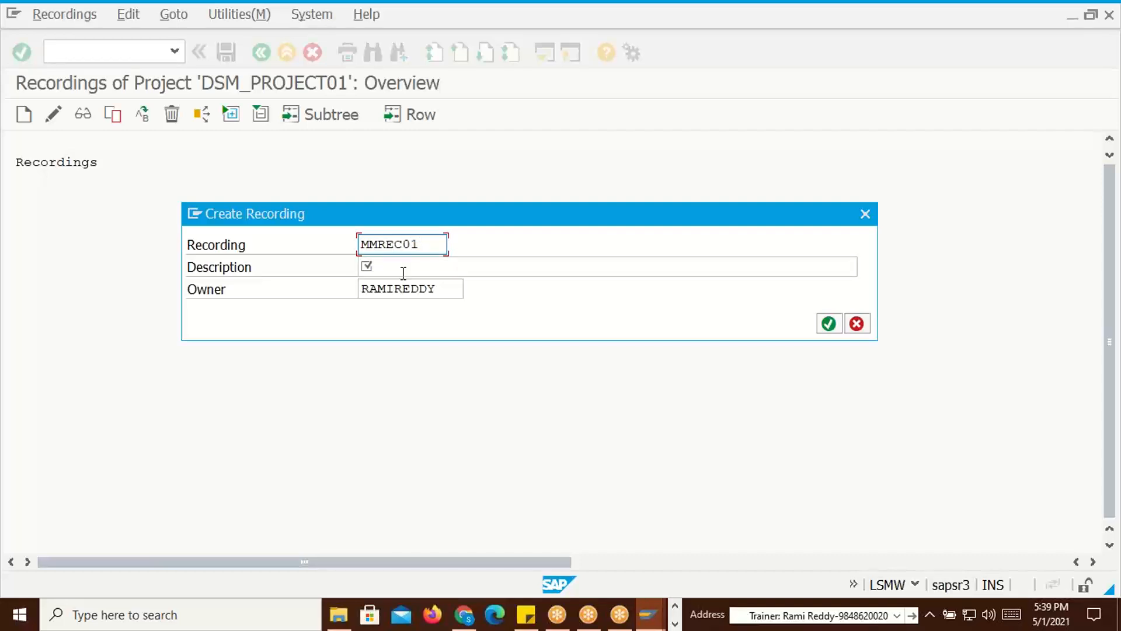
# Describe recording MMREC01 as "Material Master Screen Recording" and create it
pyautogui.click(392, 269)
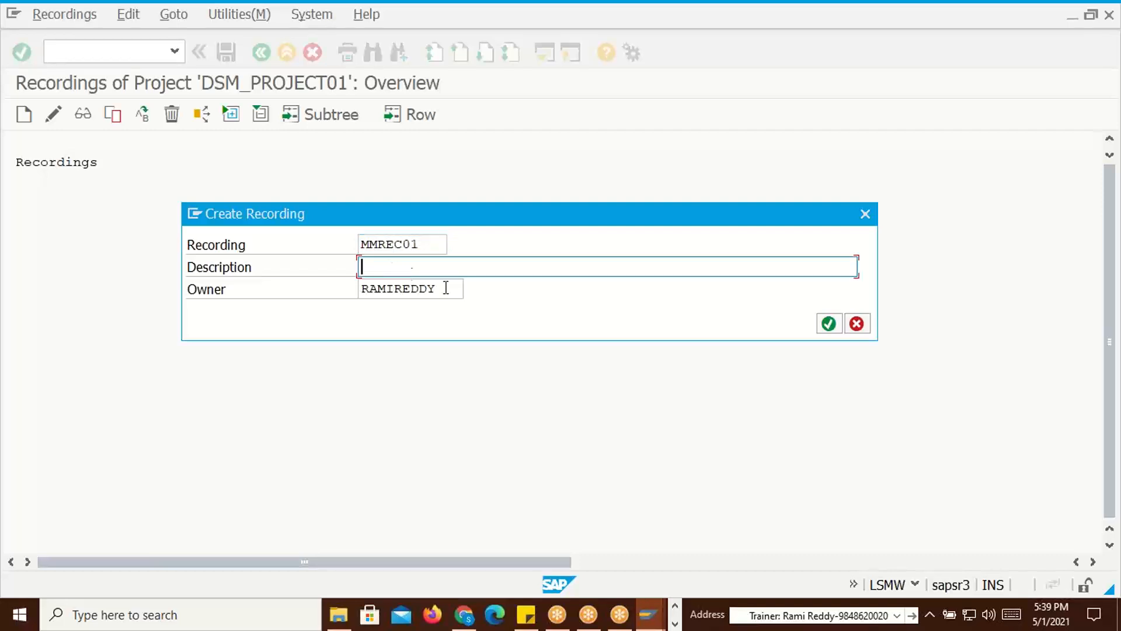
pyautogui.write('<')
pyautogui.press('BackSpace')
pyautogui.write('Material Mast')
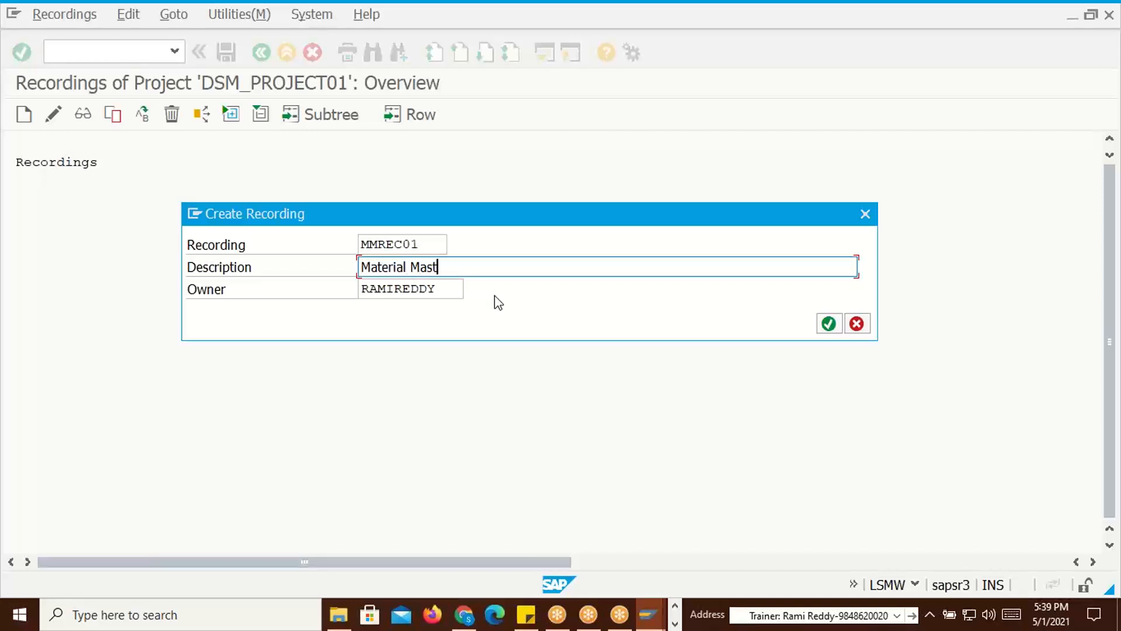
pyautogui.write('er Screen Recpor')
pyautogui.press('BackSpace')
pyautogui.press('BackSpace')
pyautogui.press('BackSpace')
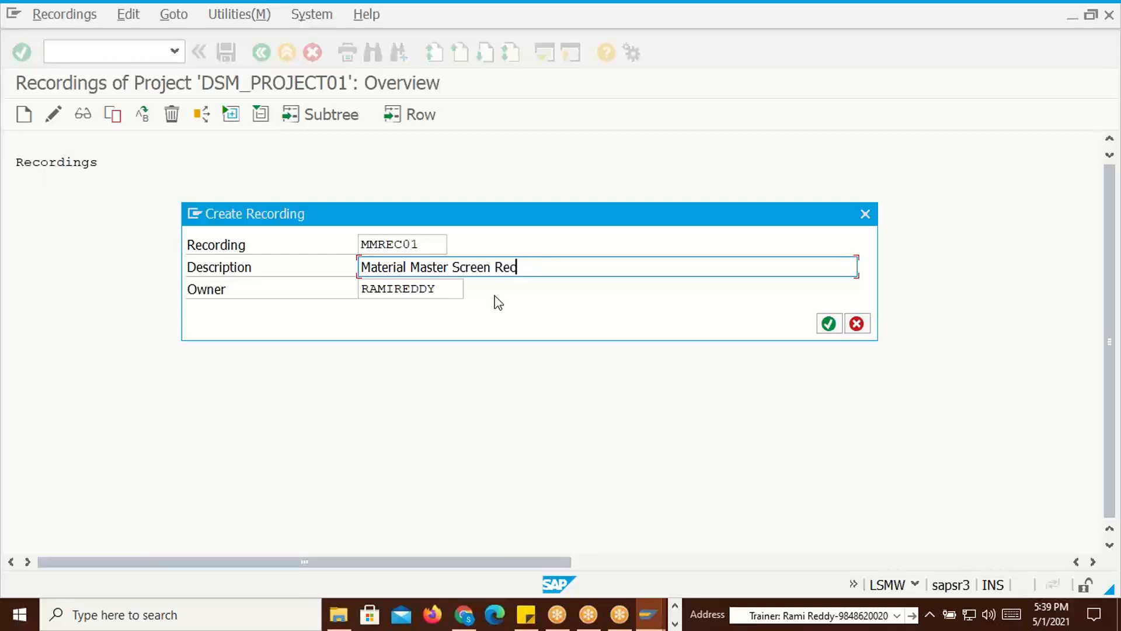
pyautogui.write('ording')
pyautogui.click(828, 325)
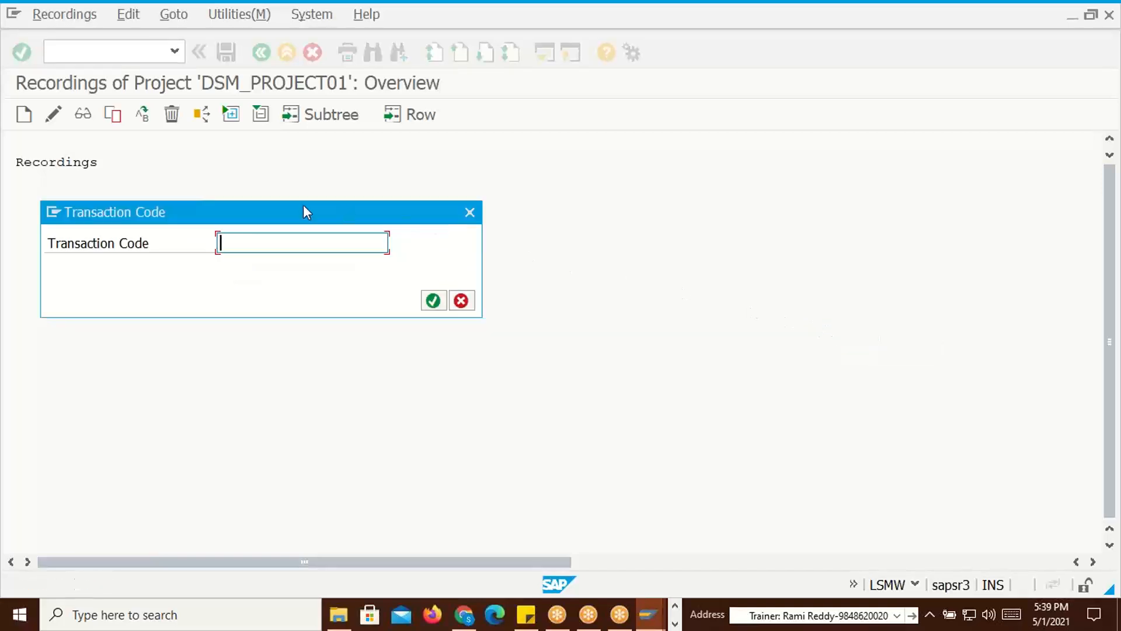
# Start the recording with transaction code MM01
pyautogui.moveTo(268, 210); pyautogui.dragTo(289, 189)
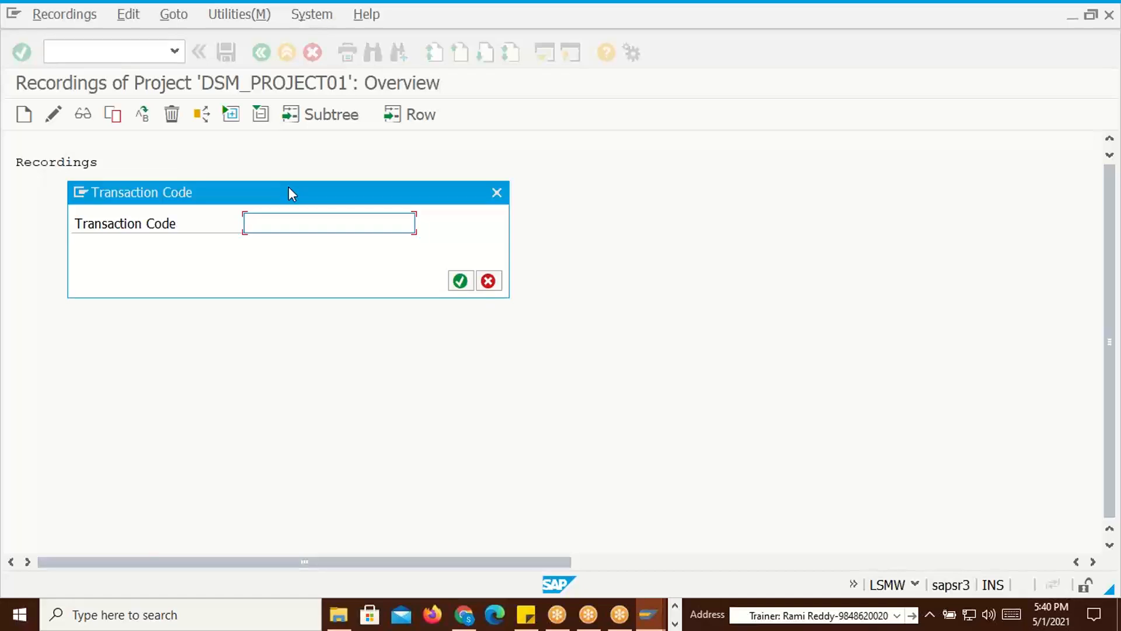
pyautogui.write('MM01')
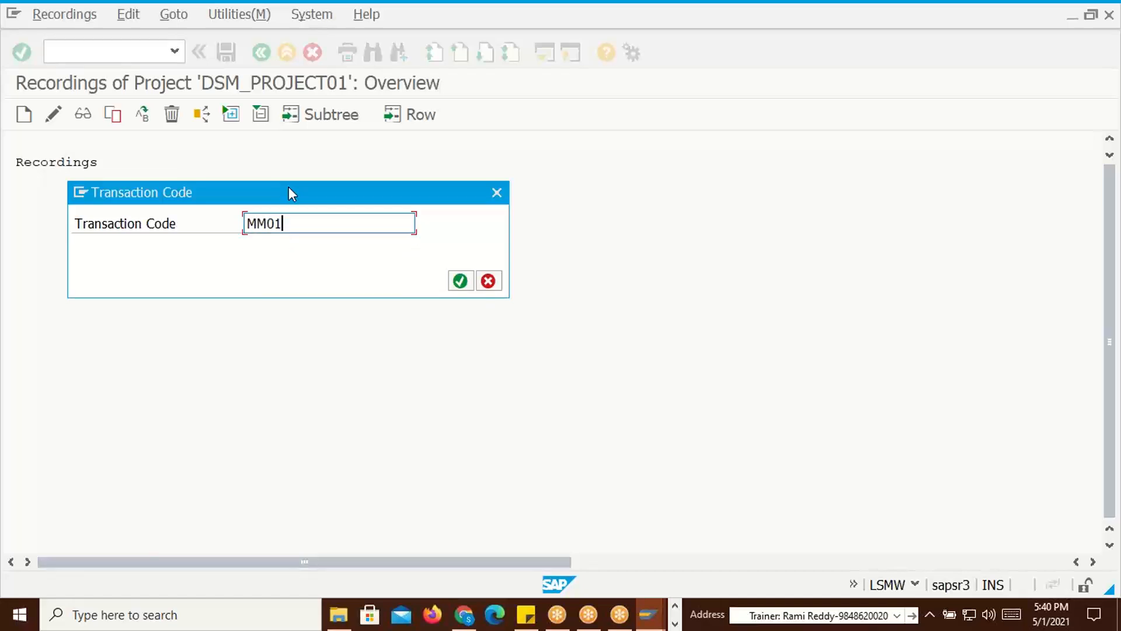
pyautogui.click(463, 282)
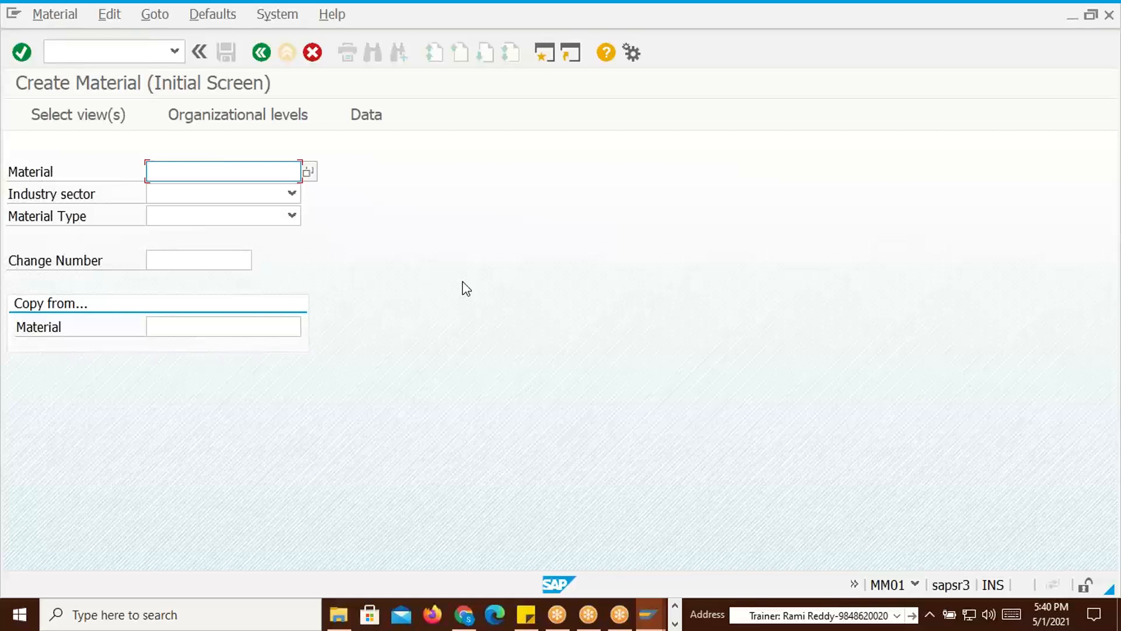
# Enter material ABCXA01 with industry sector F Food and Related Products and material type FERT Finished product
pyautogui.write('A')
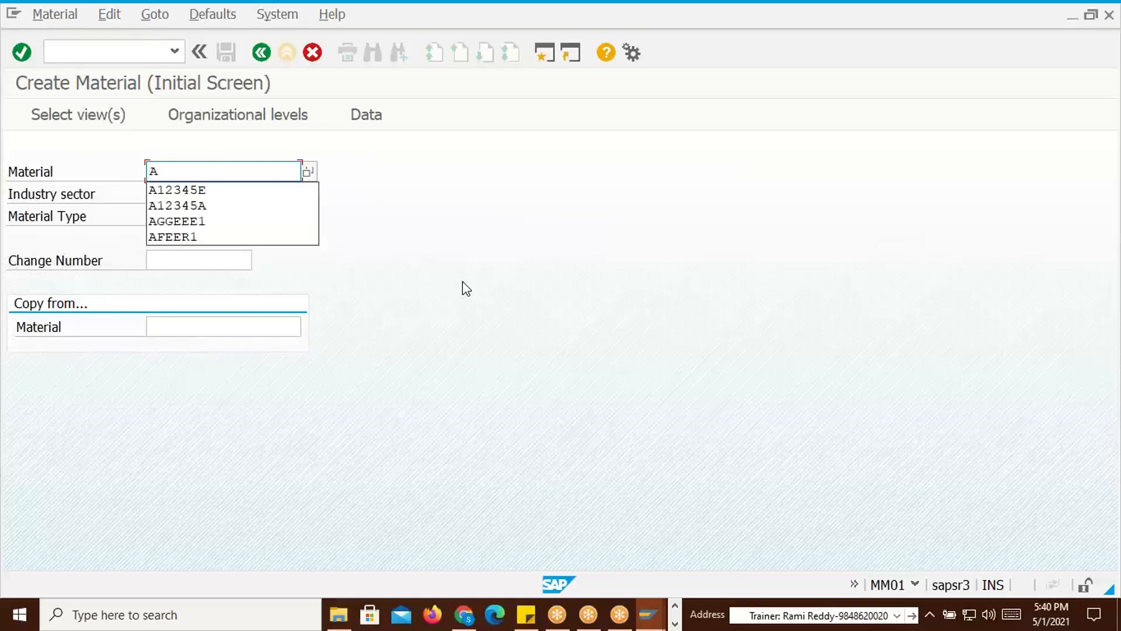
pyautogui.write('BCX')
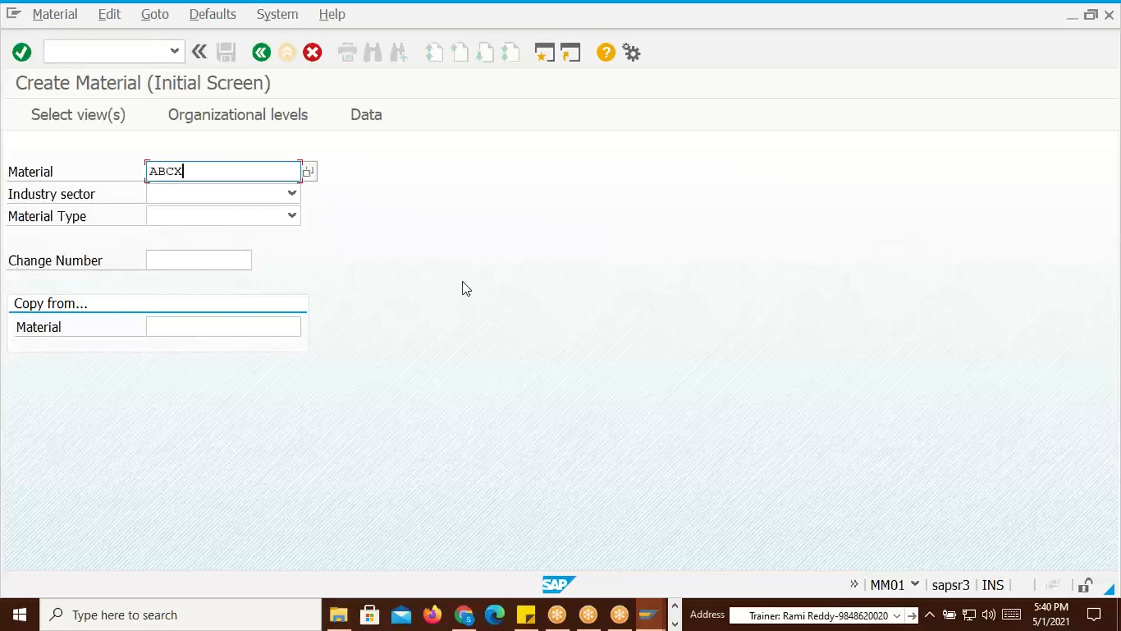
pyautogui.write('A01')
pyautogui.click(292, 193)
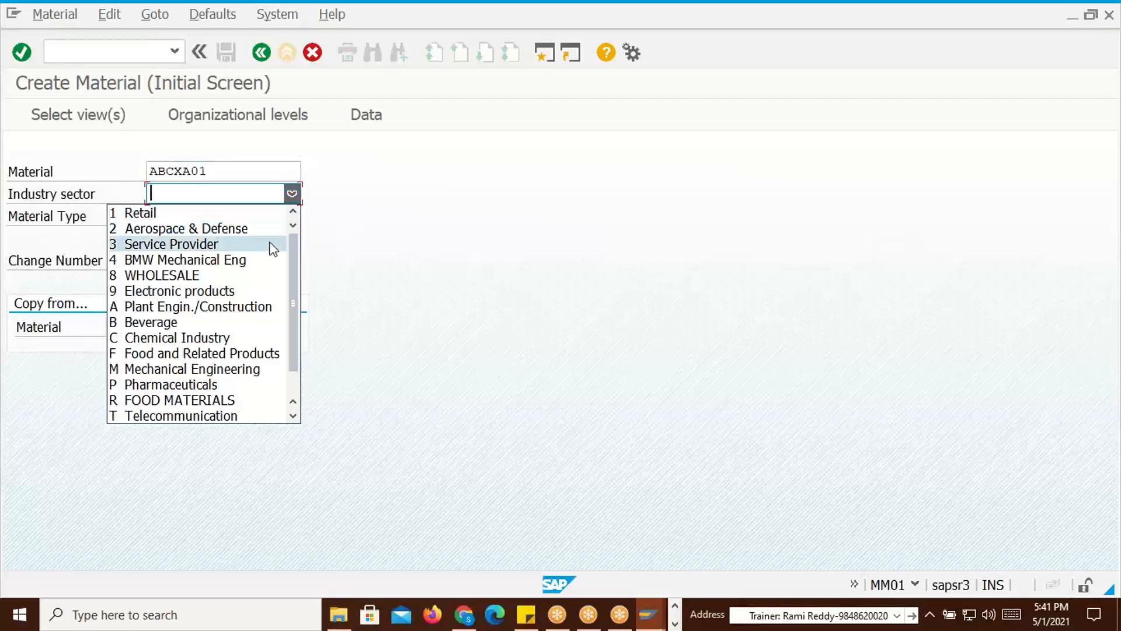
pyautogui.click(244, 354)
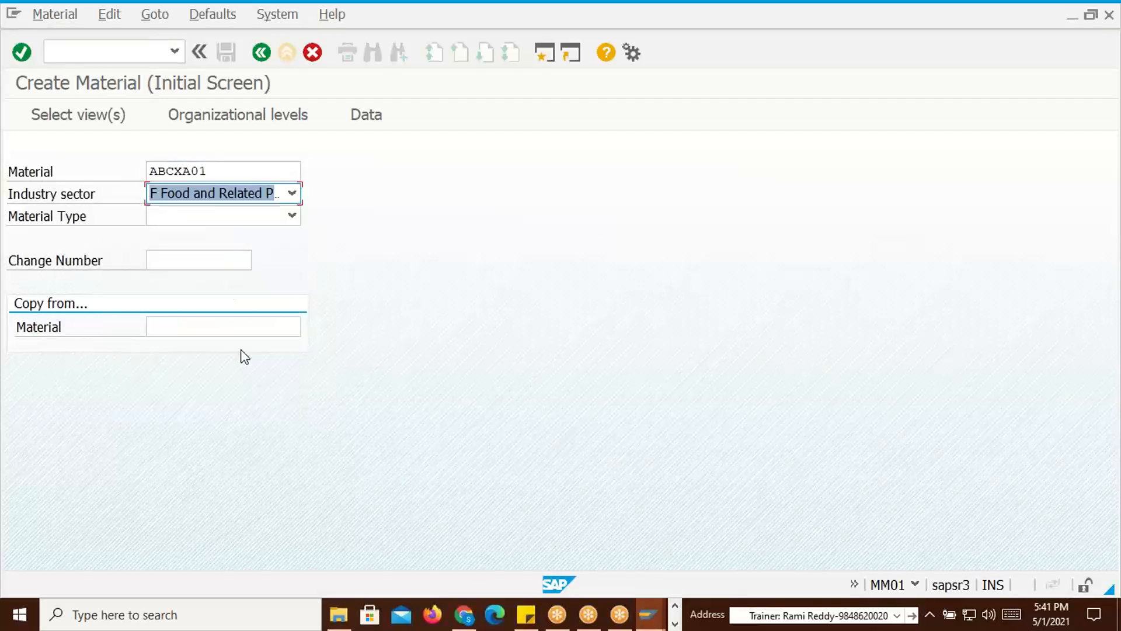
pyautogui.click(291, 217)
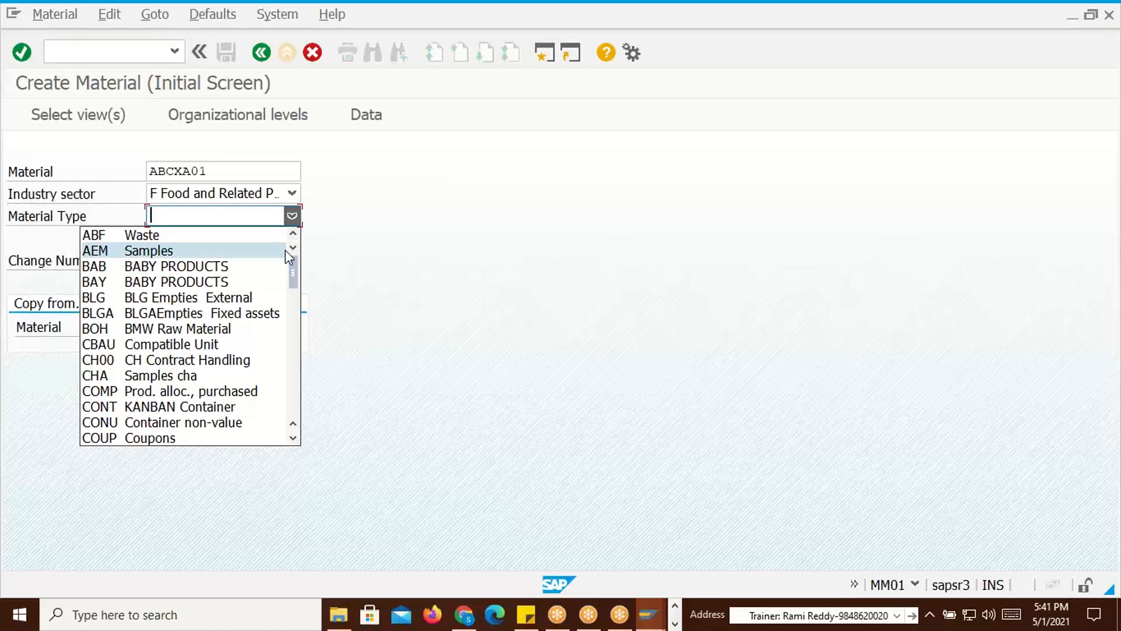
pyautogui.press('f')
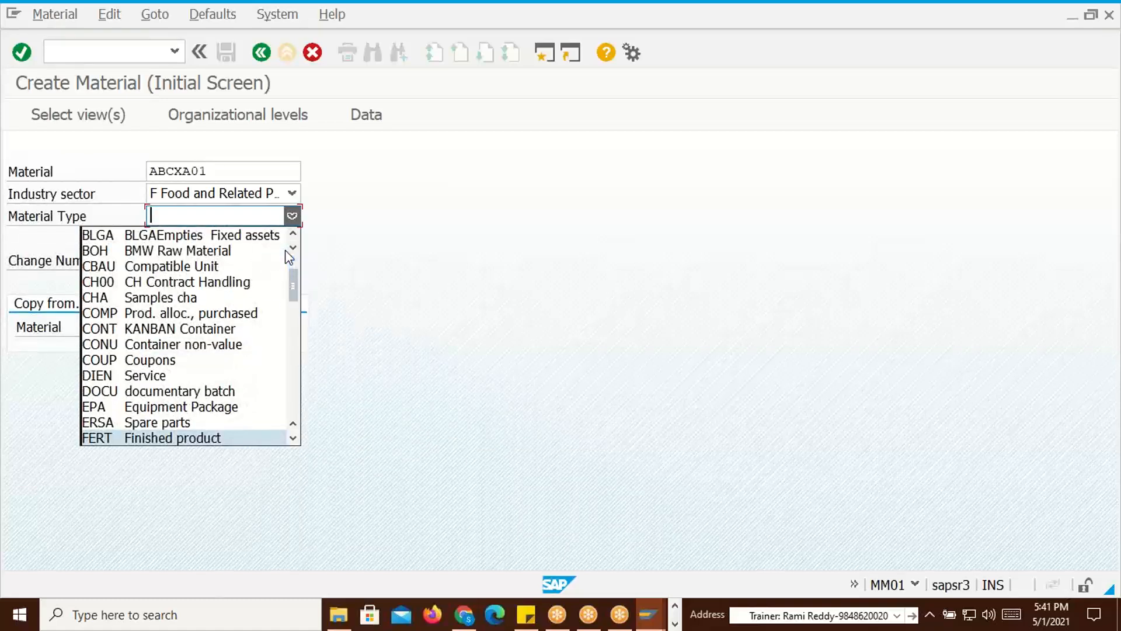
pyautogui.click(176, 439)
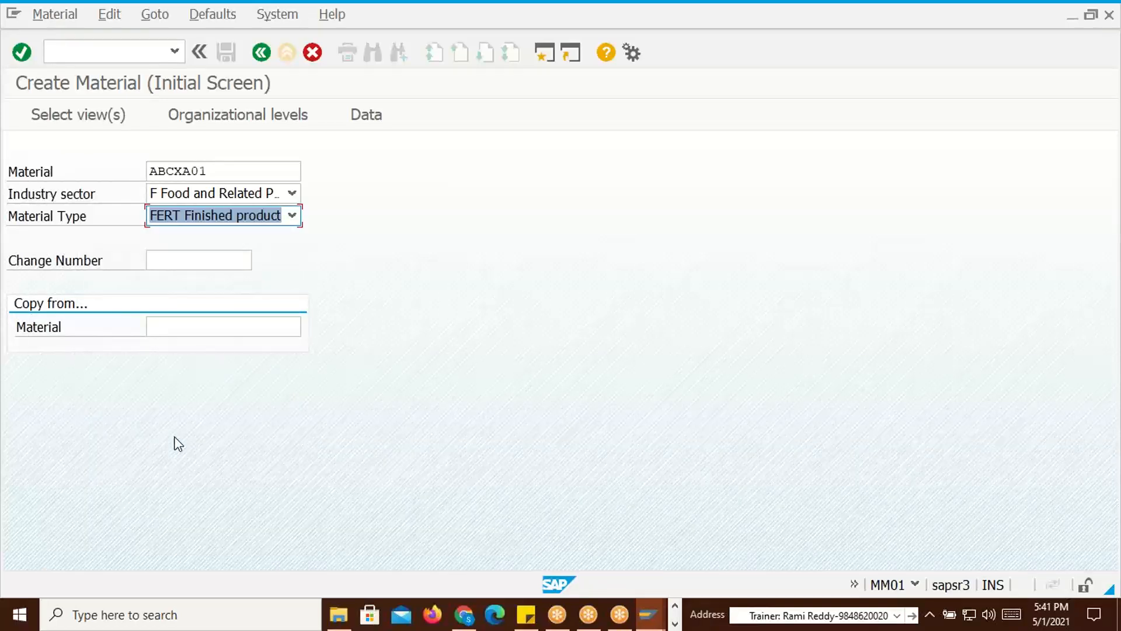
# Choose the Basic Data 1 view for the new material and proceed to its data screen
pyautogui.press('Return')
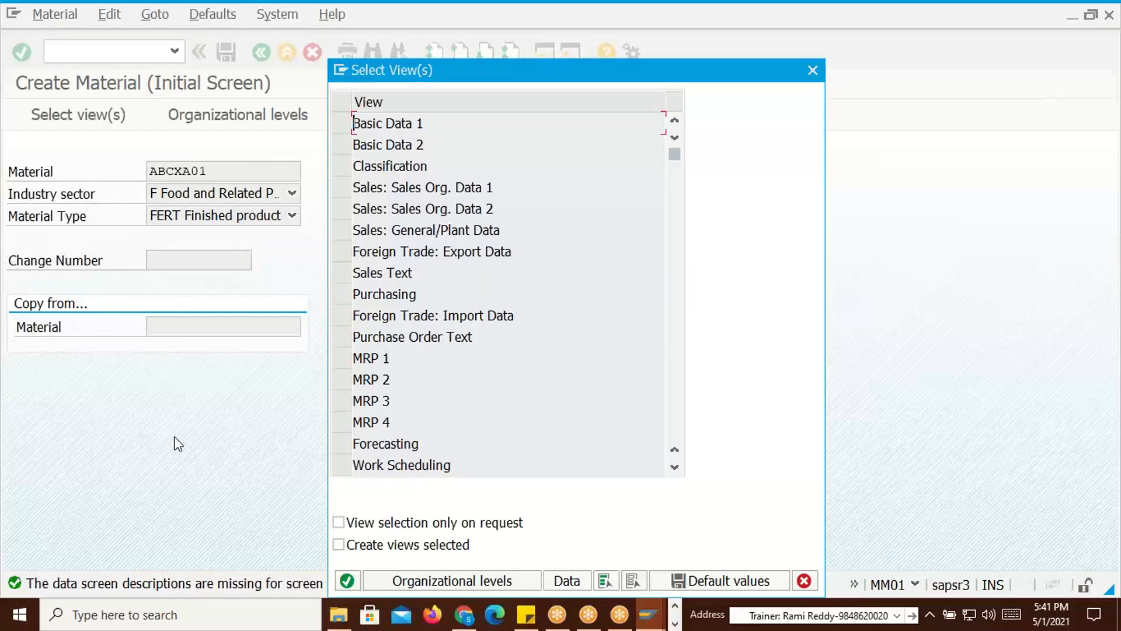
pyautogui.click(344, 127)
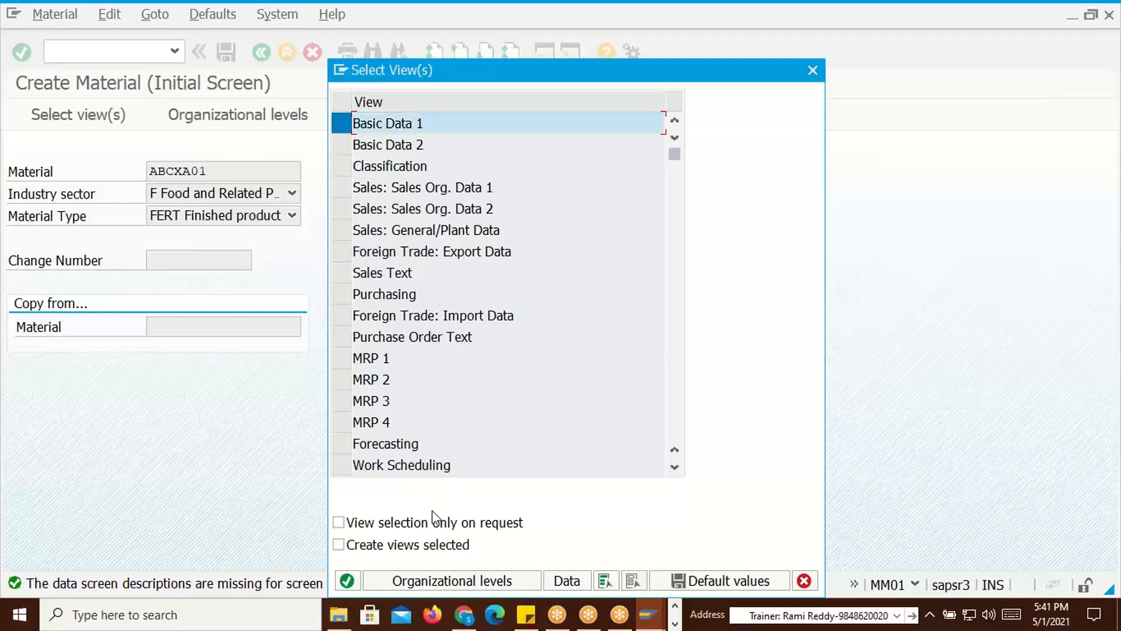
pyautogui.click(347, 581)
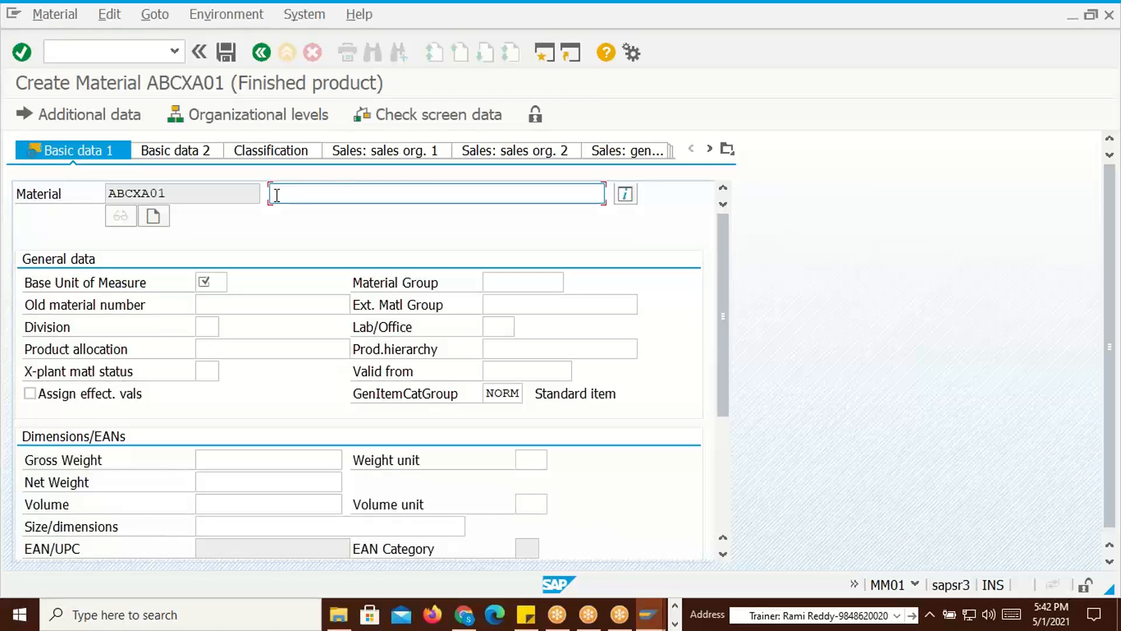
# Enter "Vitamin A" as the description of material ABCXA01
pyautogui.write('Vi')
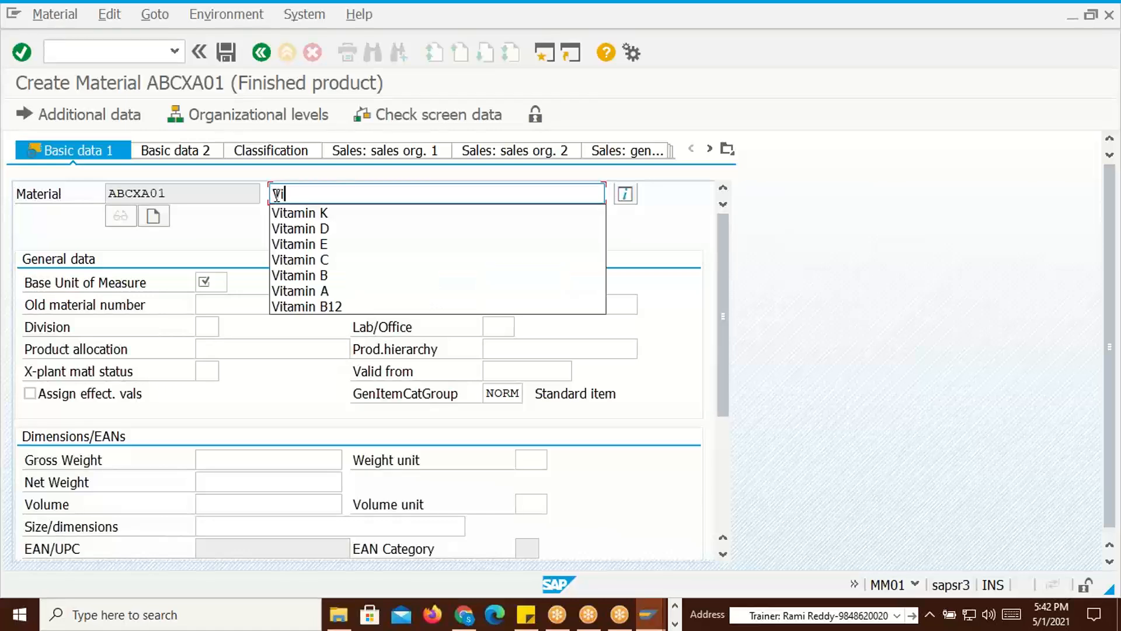
pyautogui.write('tamin')
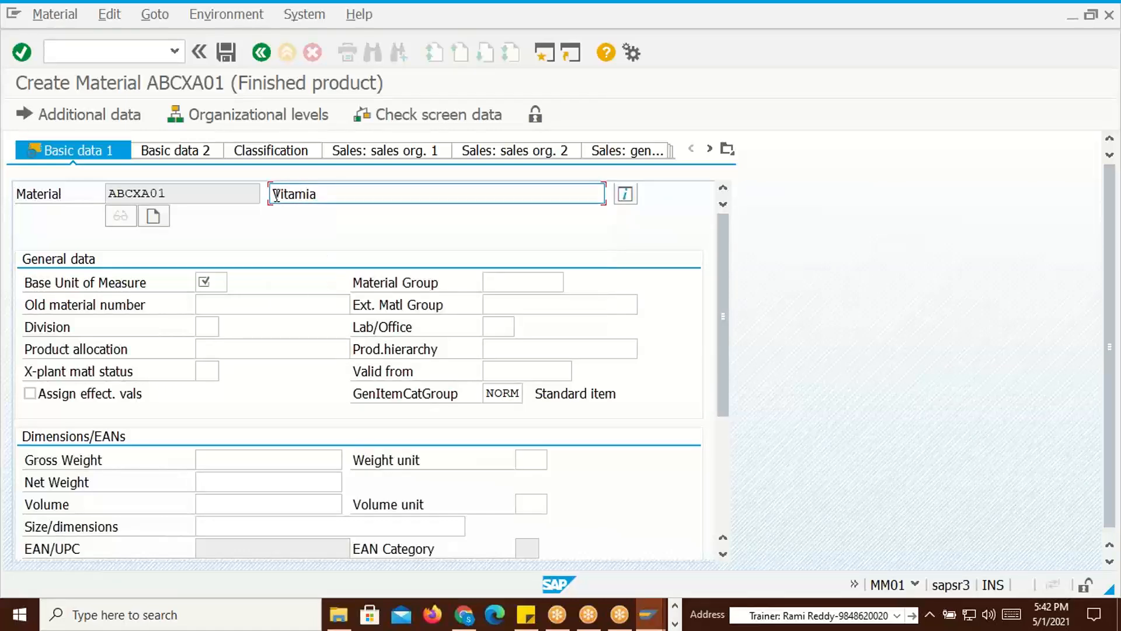
pyautogui.press('BackSpace')
pyautogui.press('BackSpace')
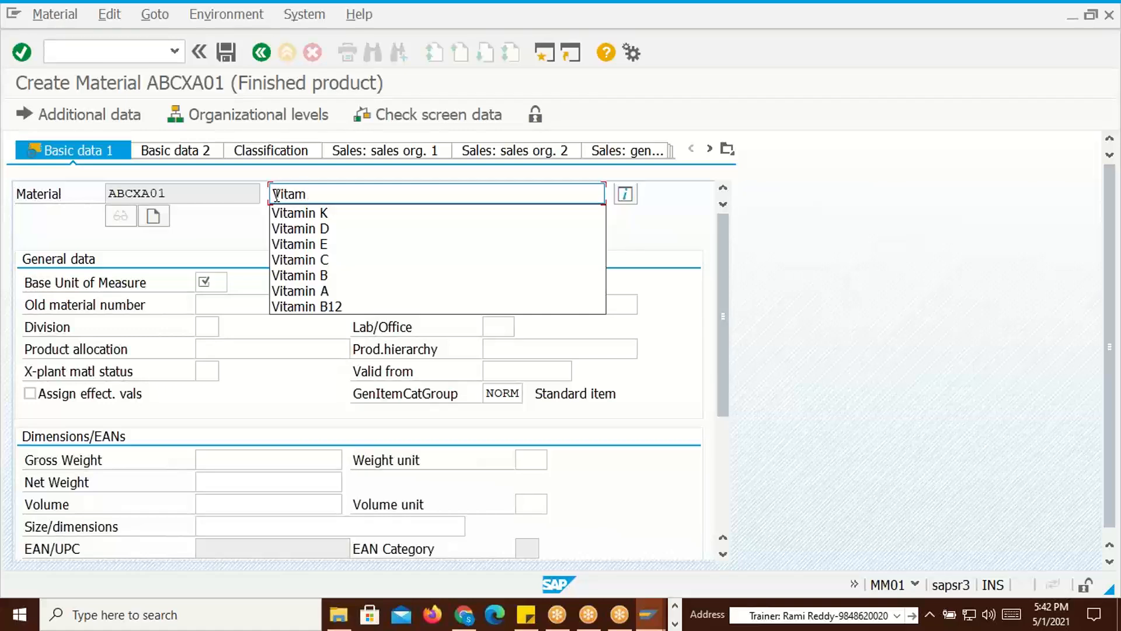
pyautogui.write('in A')
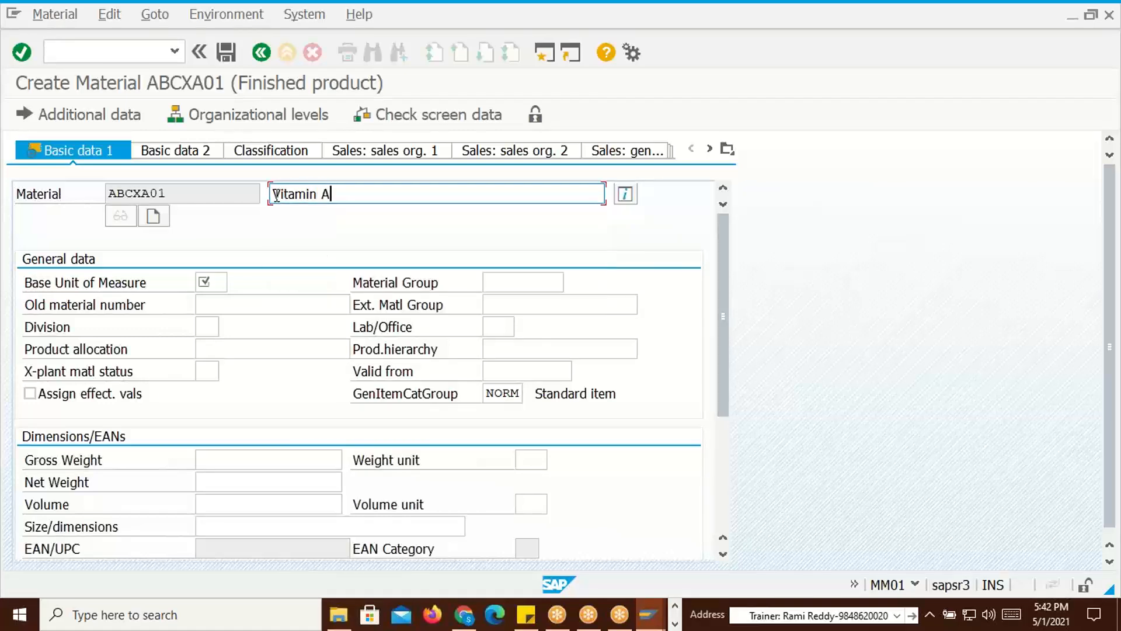
# Set the base unit of measure to PC and the material group to 0001, and save the material
pyautogui.click(204, 280)
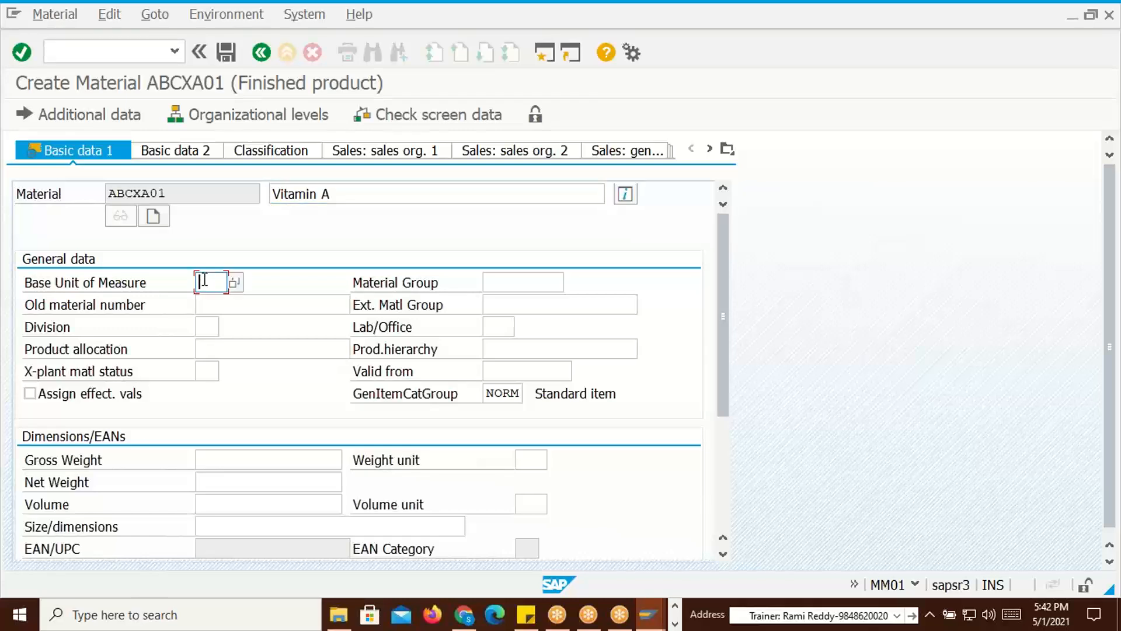
pyautogui.write('PC')
pyautogui.click(498, 282)
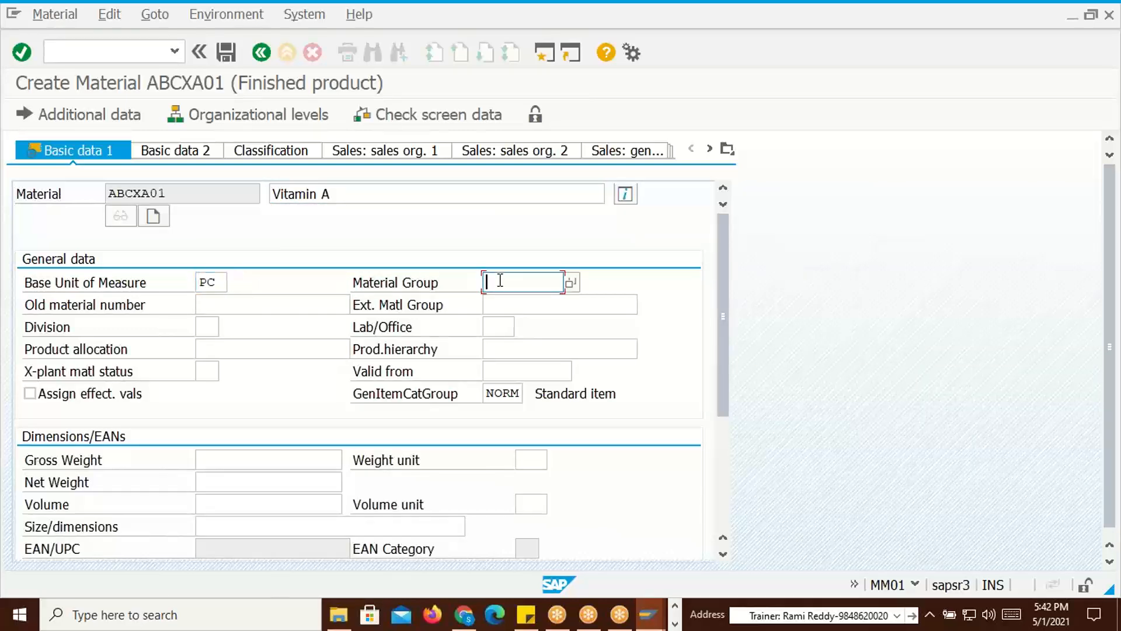
pyautogui.write('0001')
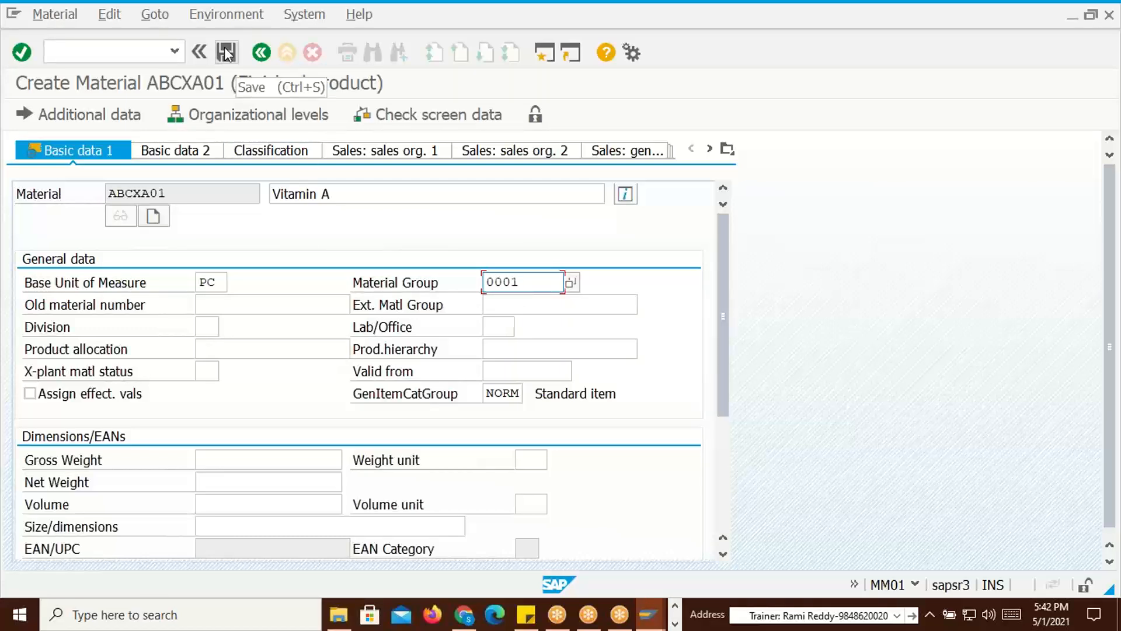
pyautogui.click(227, 54)
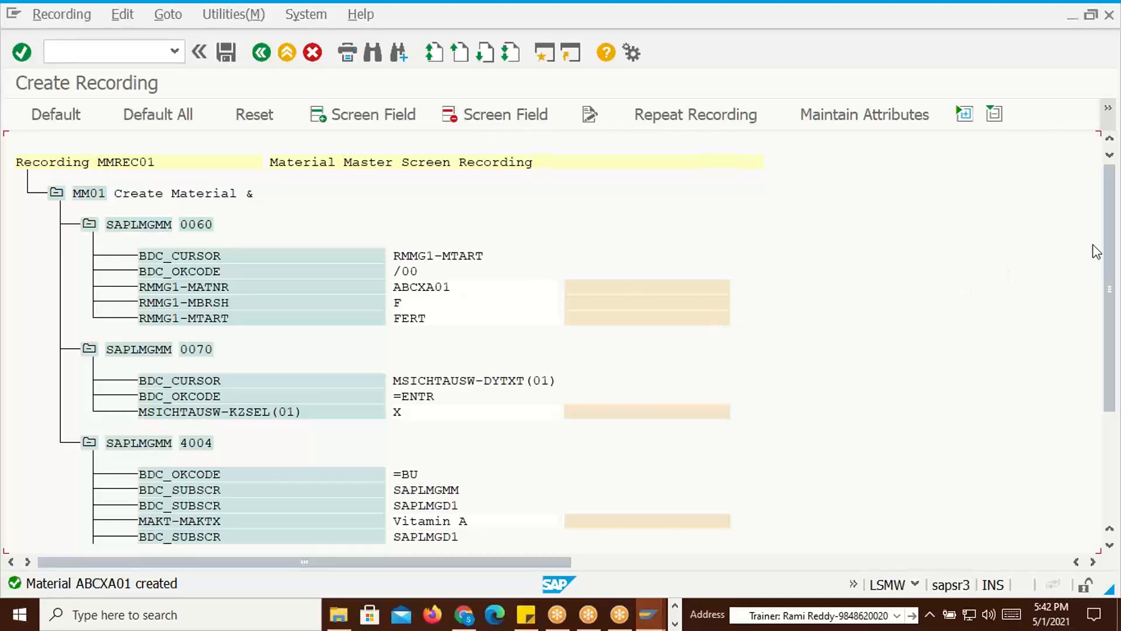
# Examine the recorded MM01 screens, field names and values in MMREC01, including the view selection and basic data screens
pyautogui.moveTo(1111, 233)
pyautogui.mouseDown()
pyautogui.moveTo(1111, 274)
pyautogui.moveTo(1111, 220)
pyautogui.mouseUp()
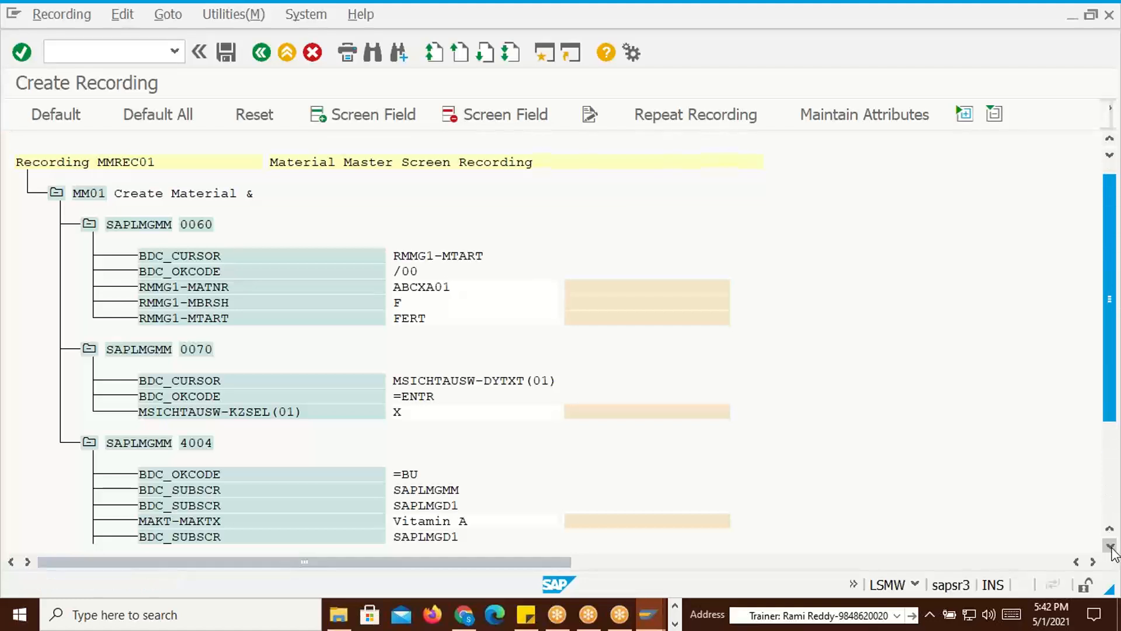
pyautogui.click(1109, 545)
pyautogui.click(1109, 546)
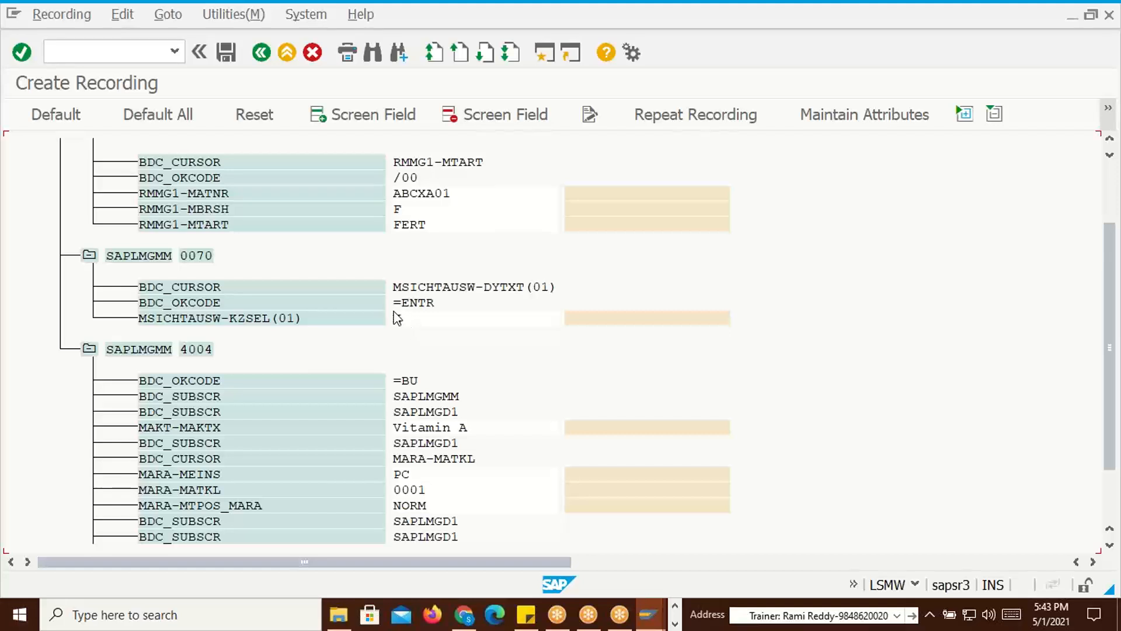
pyautogui.write('X')
pyautogui.moveTo(1113, 363); pyautogui.dragTo(1116, 255)
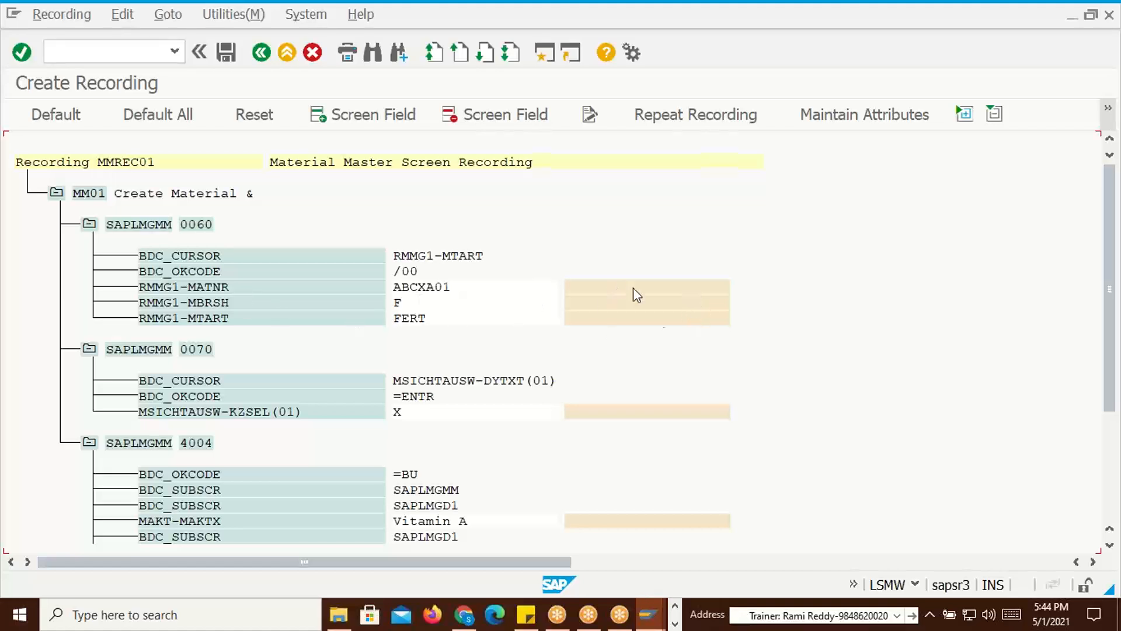
pyautogui.click(1109, 544)
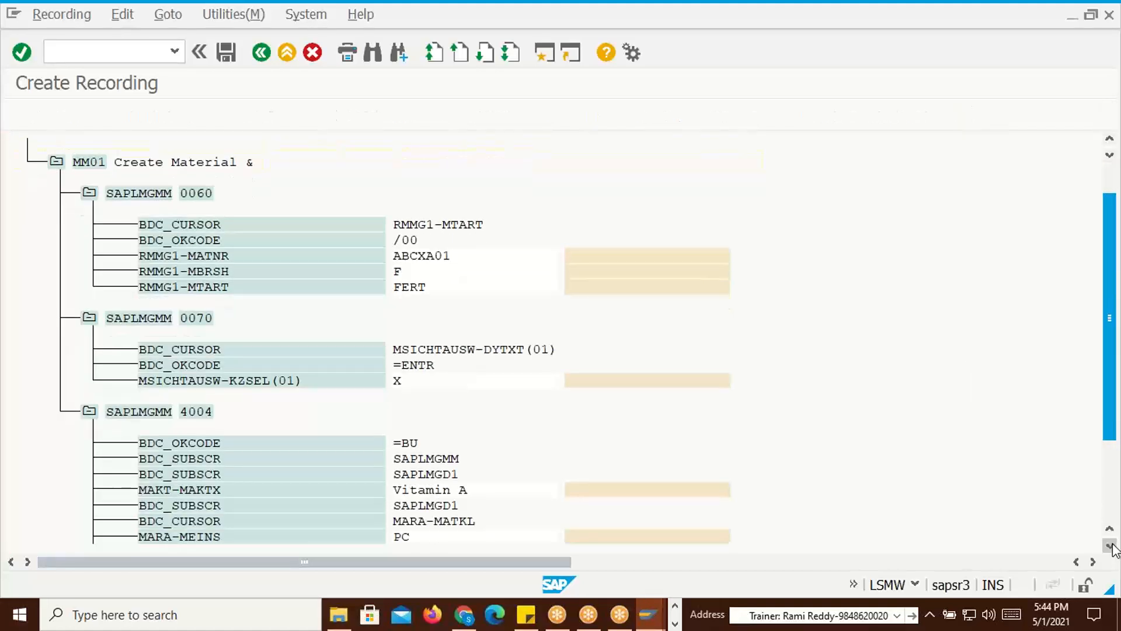
pyautogui.click(1109, 545)
pyautogui.click(1109, 544)
pyautogui.click(1110, 545)
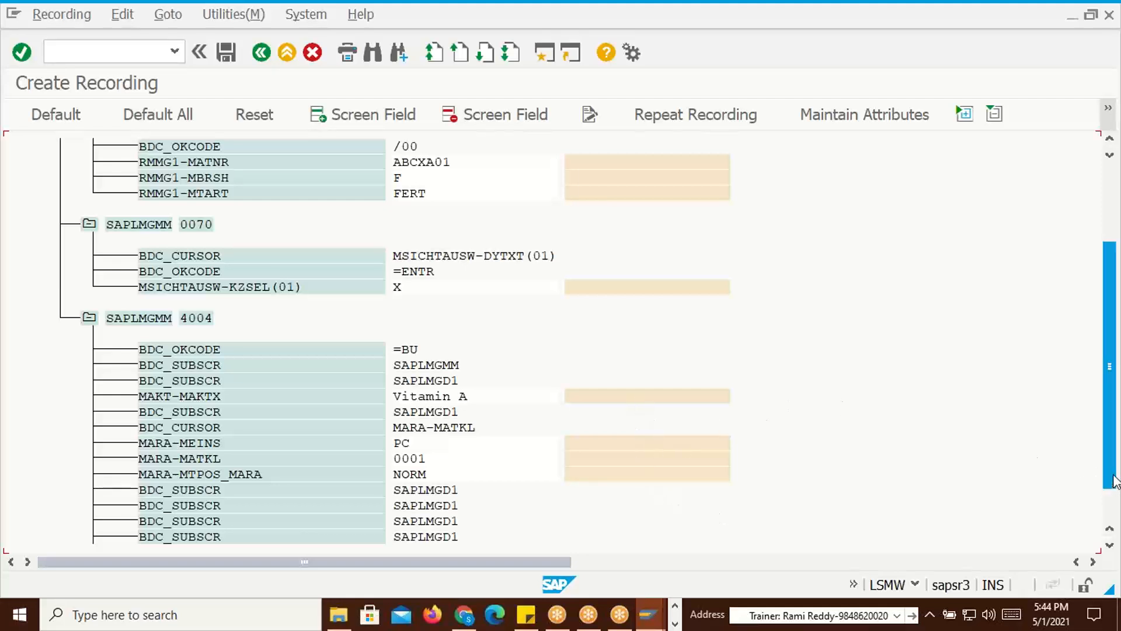
pyautogui.moveTo(1115, 449); pyautogui.dragTo(1115, 400)
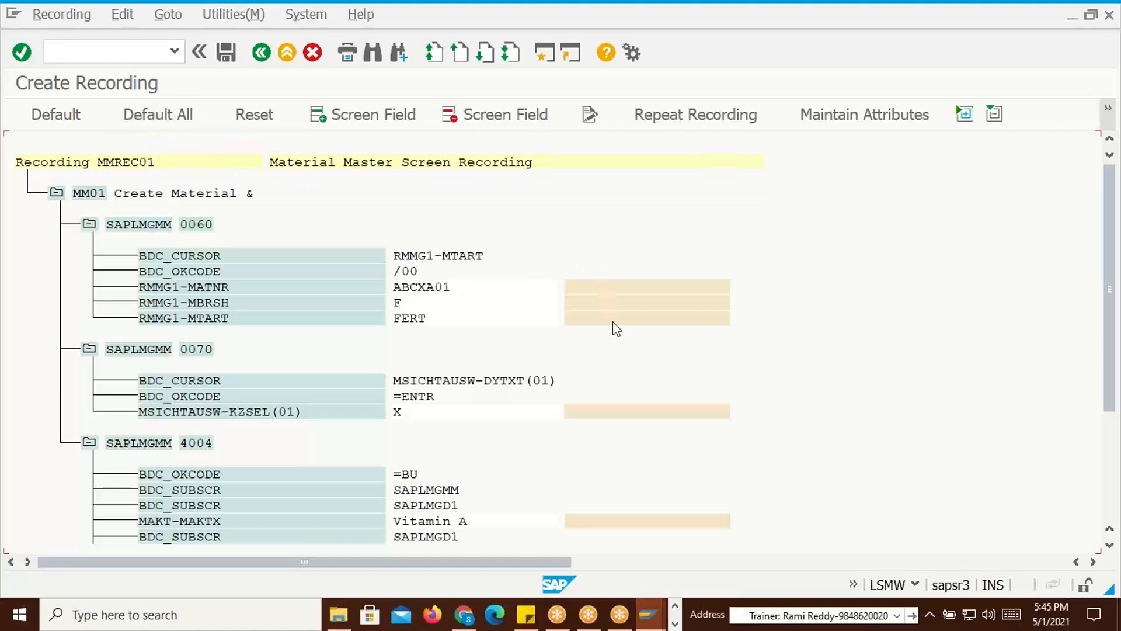
# Assign default field names and descriptions to all recorded fields of MMREC01 and review the assignments
pyautogui.click(152, 114)
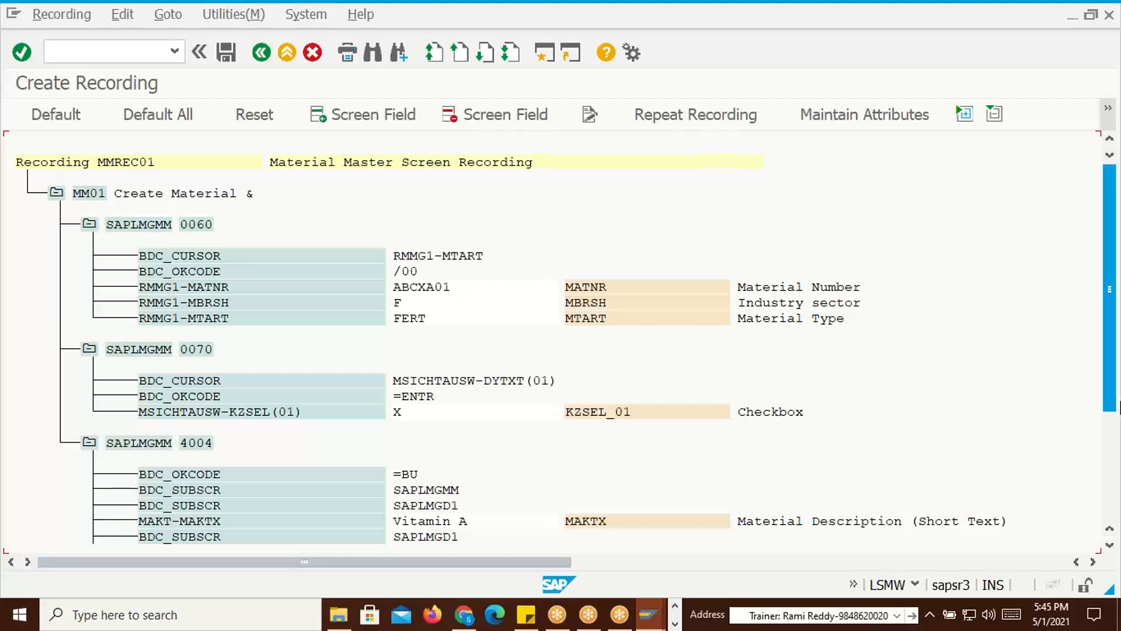
pyautogui.moveTo(1117, 359); pyautogui.dragTo(1115, 470)
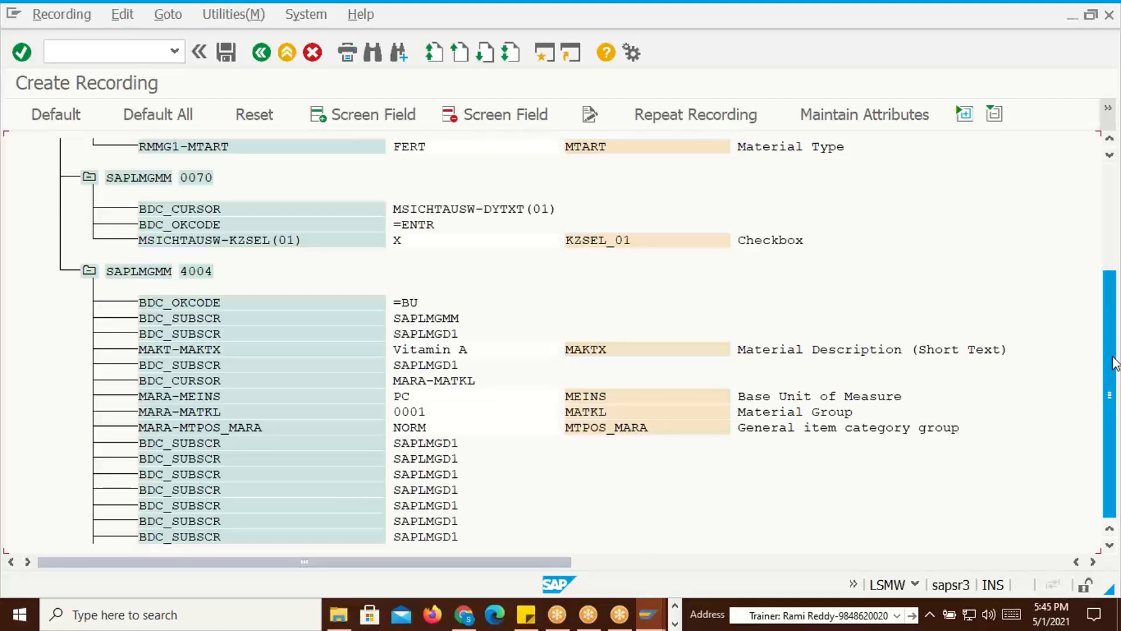
pyautogui.scroll(5, 1113, 363)
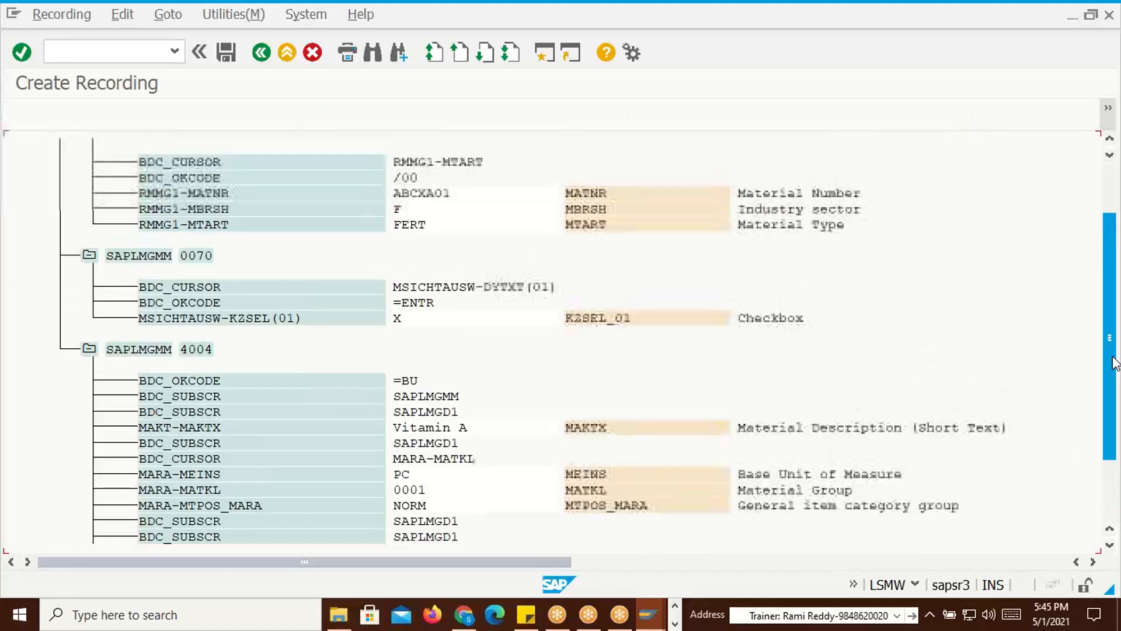
pyautogui.scroll(5, 1113, 363)
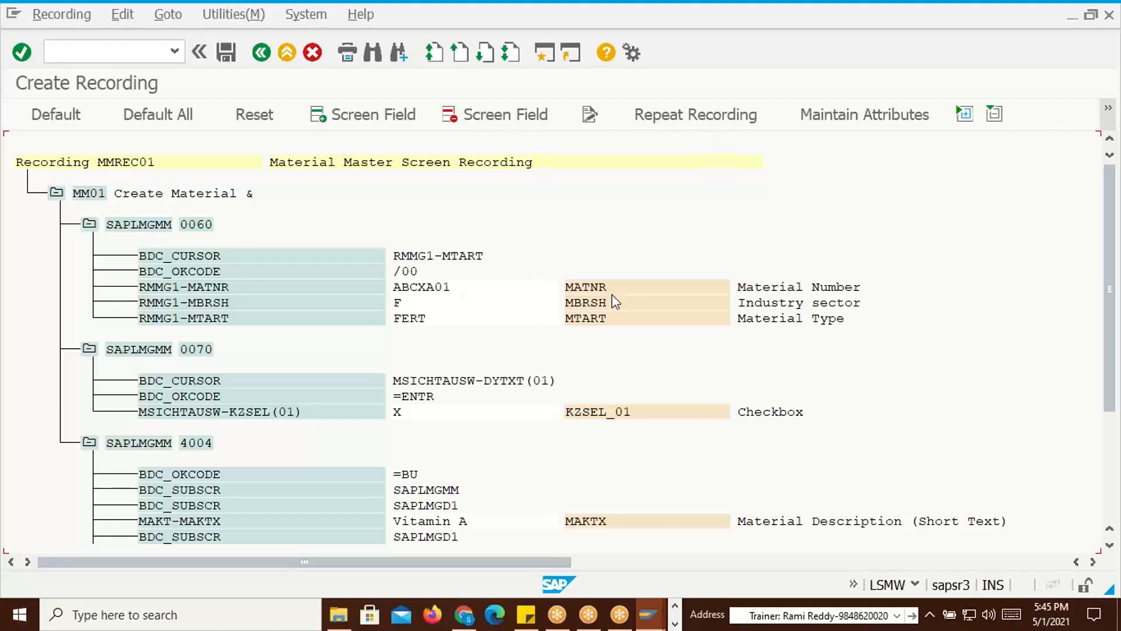
# Check the field names and descriptions assigned across all screens of recording MMREC01, and save the recording
pyautogui.moveTo(1106, 312); pyautogui.dragTo(1119, 441)
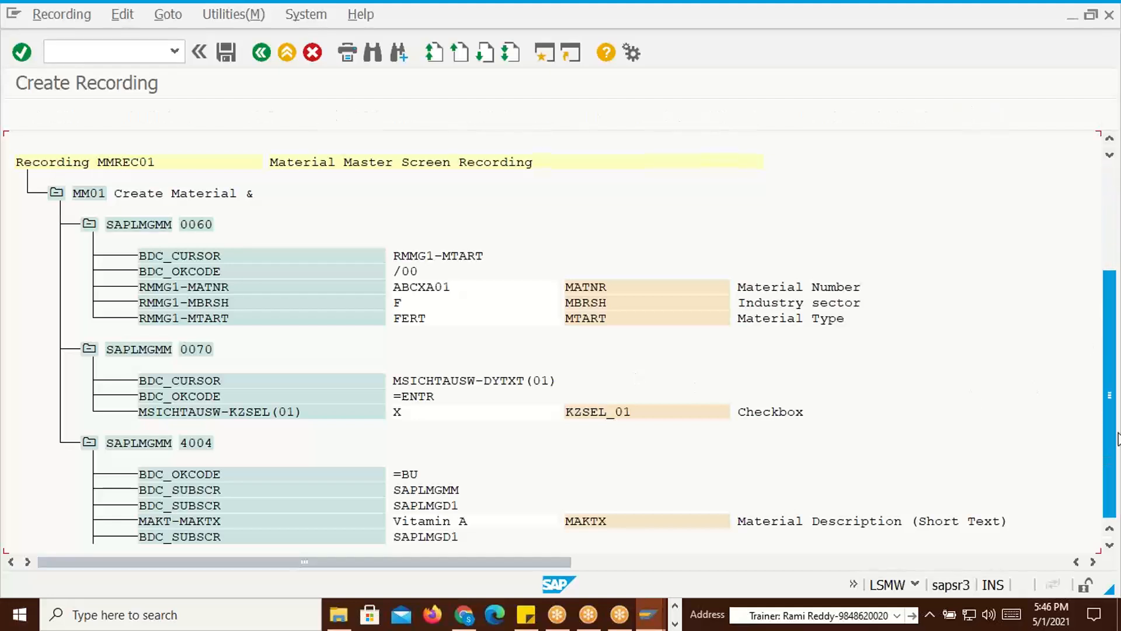
pyautogui.scroll(5, 692, 345)
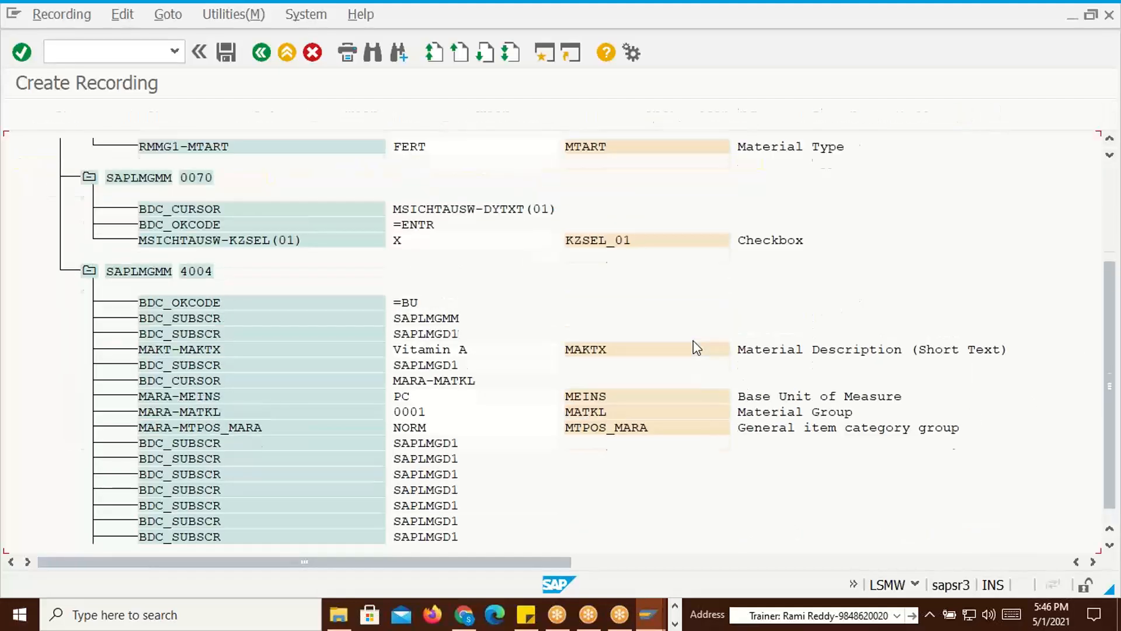
pyautogui.scroll(1, 693, 324)
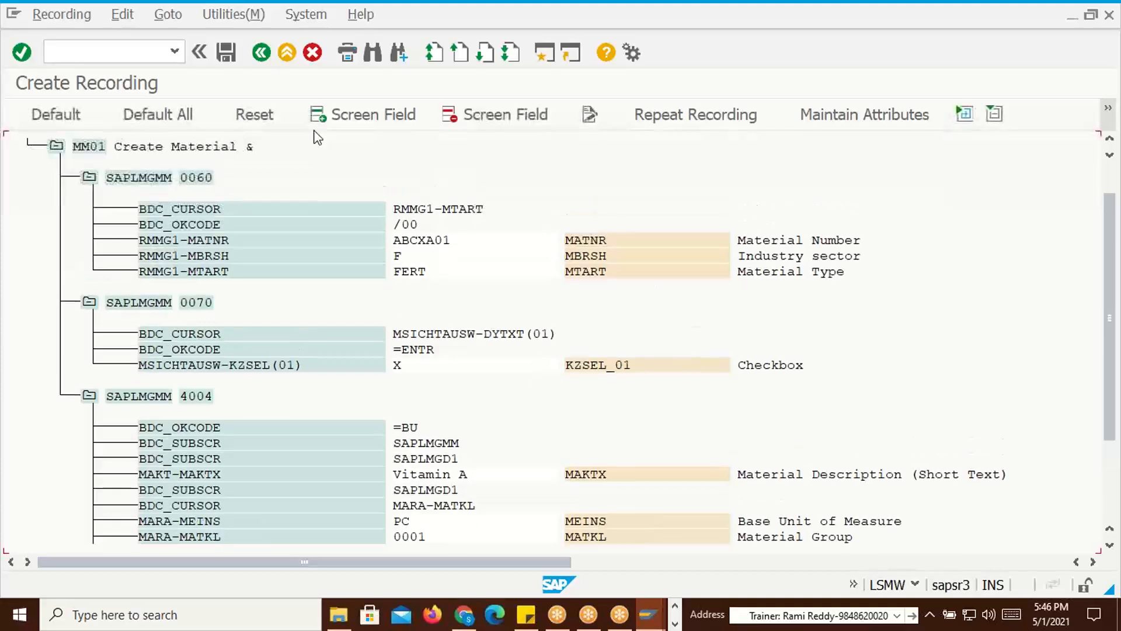
pyautogui.click(226, 54)
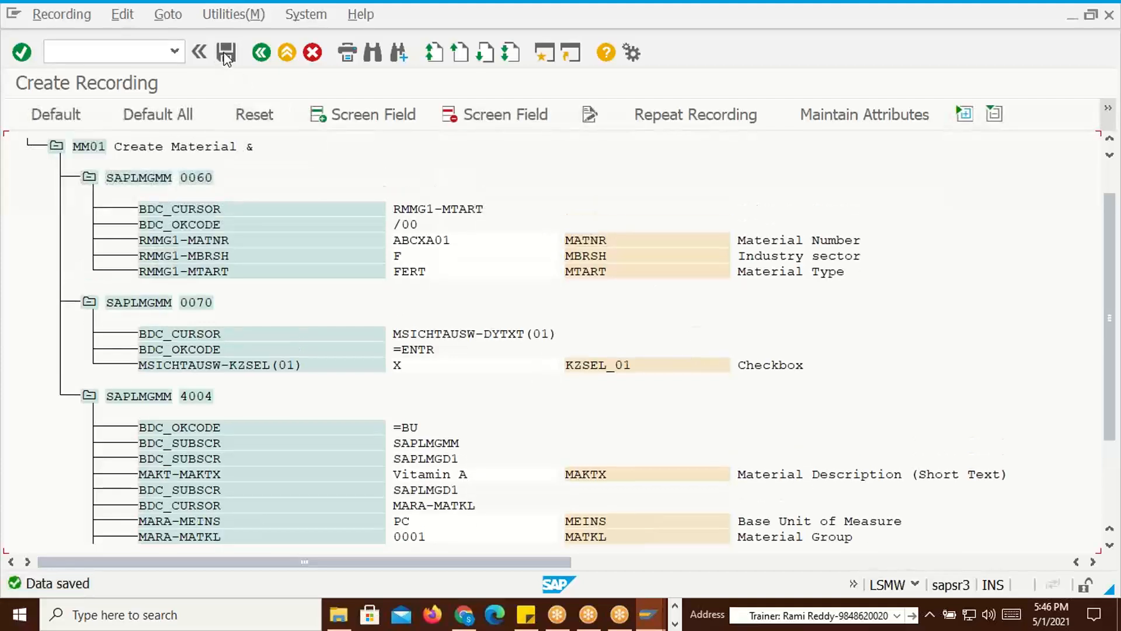
# Switch to the LSMW_BDC_Data Elements workbook in Excel, add a new worksheet and enter the material number's field name MATNR in cell C3
pyautogui.click(604, 240)
pyautogui.moveTo(566, 240); pyautogui.dragTo(608, 240)
pyautogui.hotkey('alt', 'Tab')
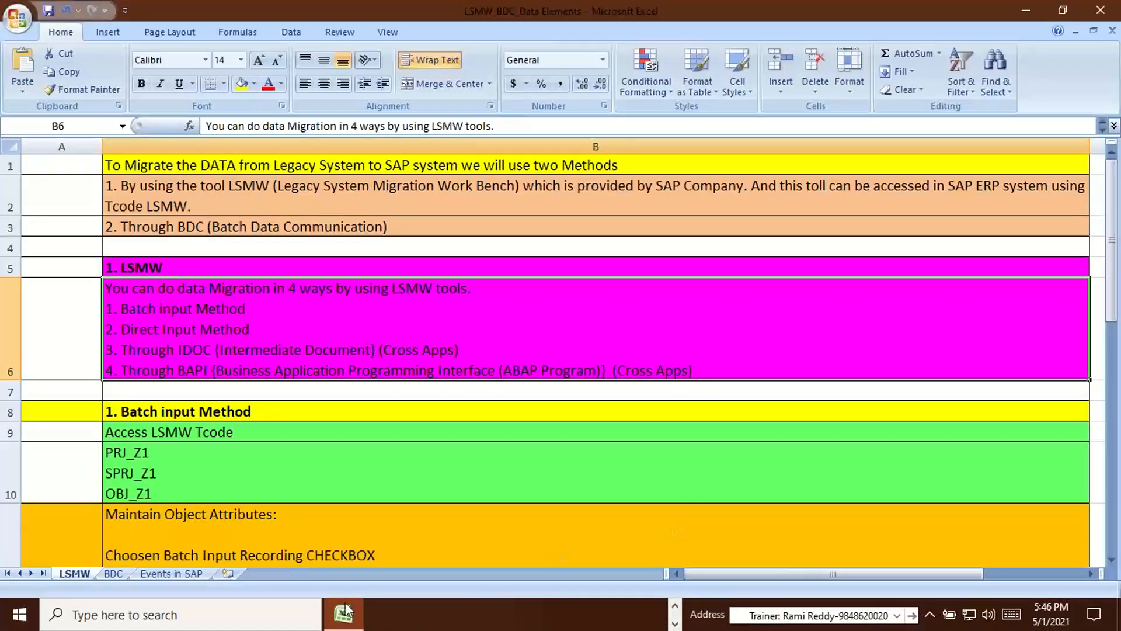
pyautogui.click(228, 574)
pyautogui.click(159, 196)
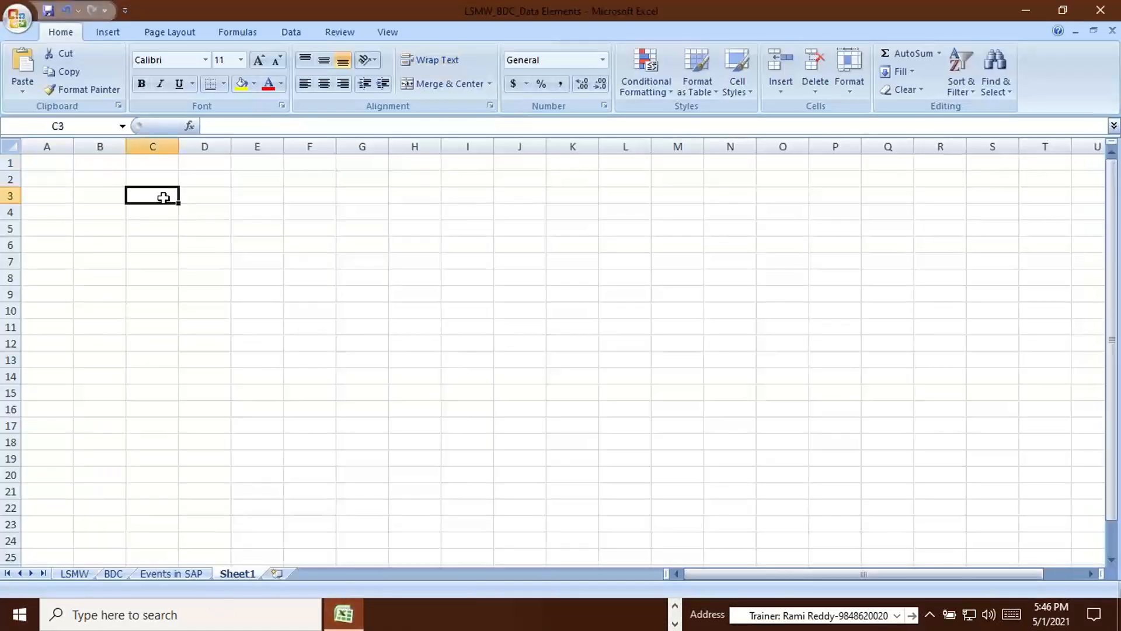
pyautogui.click(209, 127)
pyautogui.write('MATNR')
pyautogui.press('Return')
pyautogui.hotkey('alt', 'Tab')
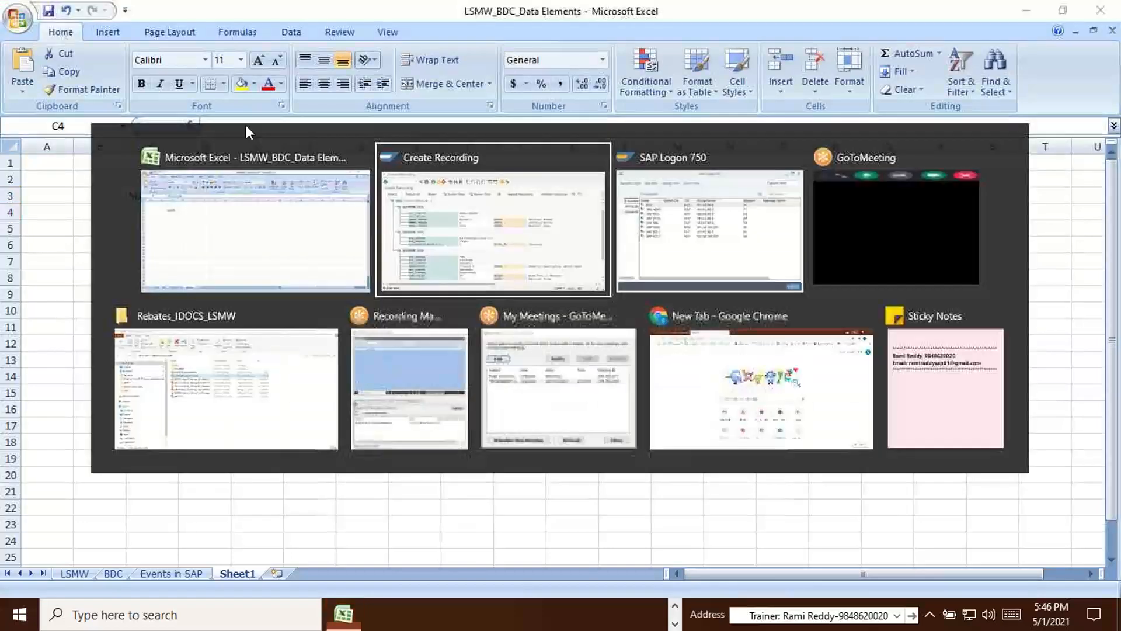
# Copy the industry sector field name MBRSH from the SAP recording into cell C4 of the Excel sheet
pyautogui.moveTo(565, 257); pyautogui.dragTo(601, 263)
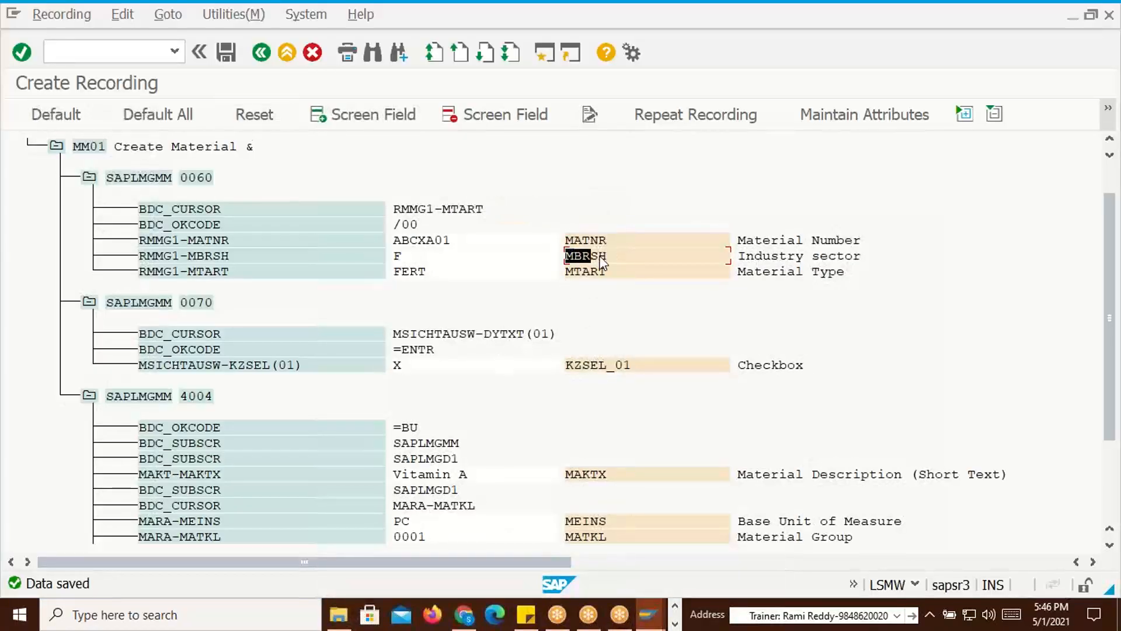
pyautogui.hotkey('alt', 'Tab')
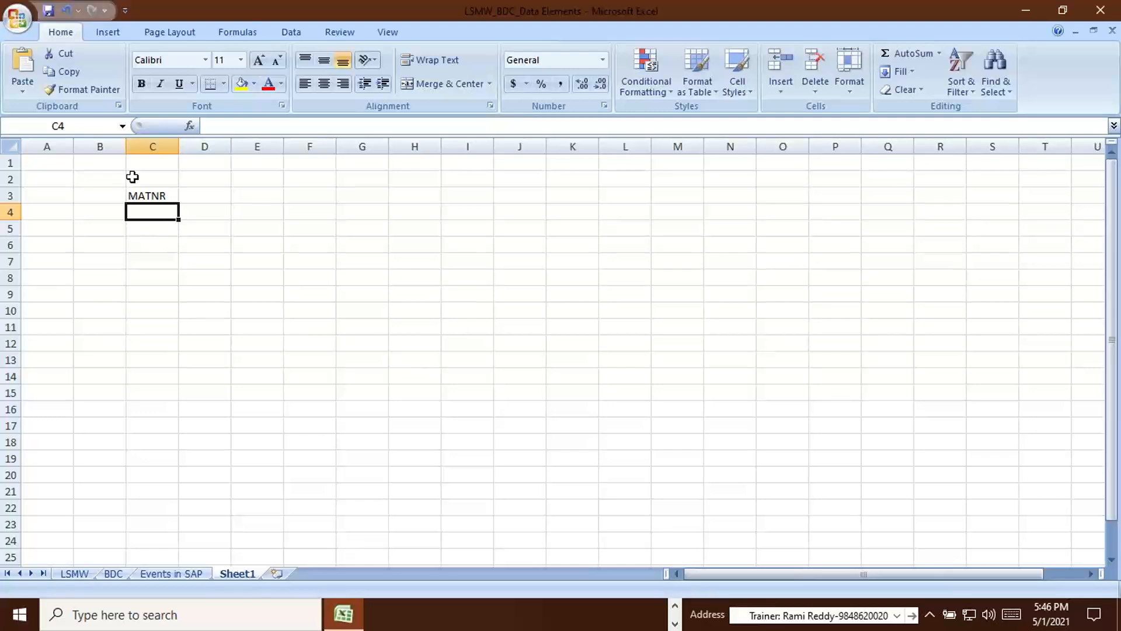
pyautogui.click(223, 124)
pyautogui.write('MBRSH')
pyautogui.press('Return')
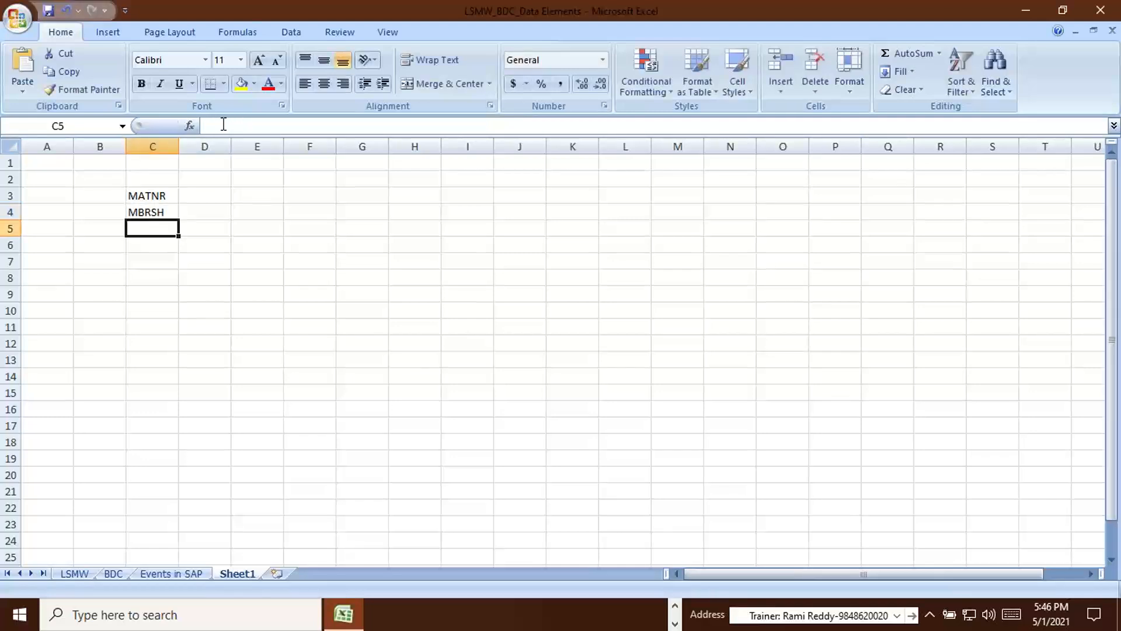
# Copy the material type field name MTART from the SAP recording into cell C5 in Excel
pyautogui.hotkey('alt', 'Tab')
pyautogui.moveTo(566, 270); pyautogui.dragTo(608, 272)
pyautogui.hotkey('ctrl', 'c')
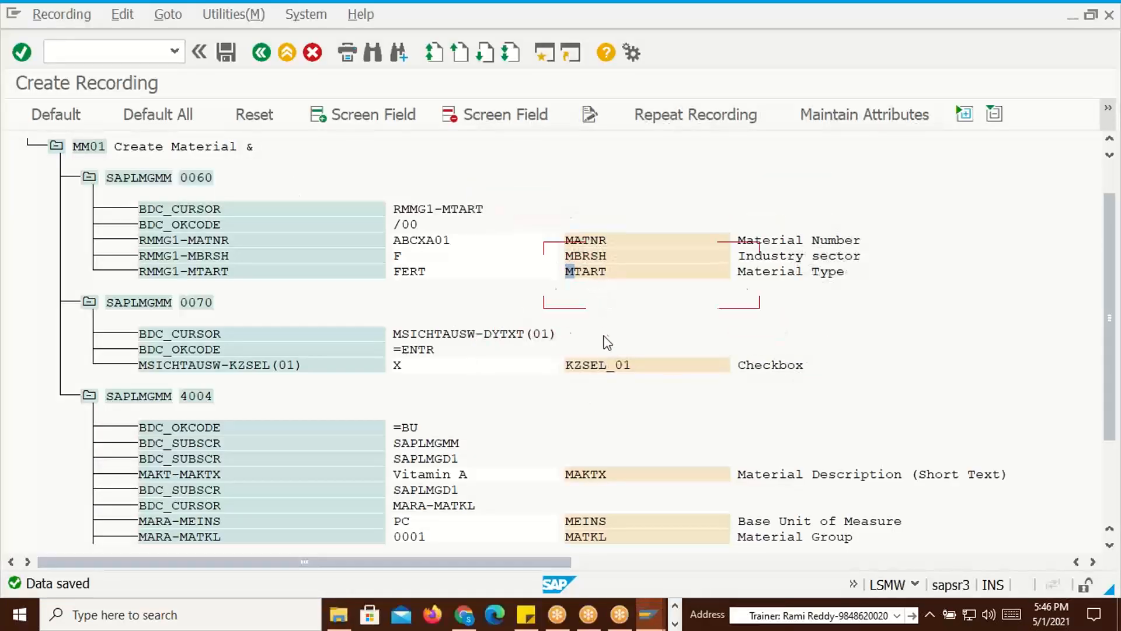
pyautogui.hotkey('alt', 'Tab')
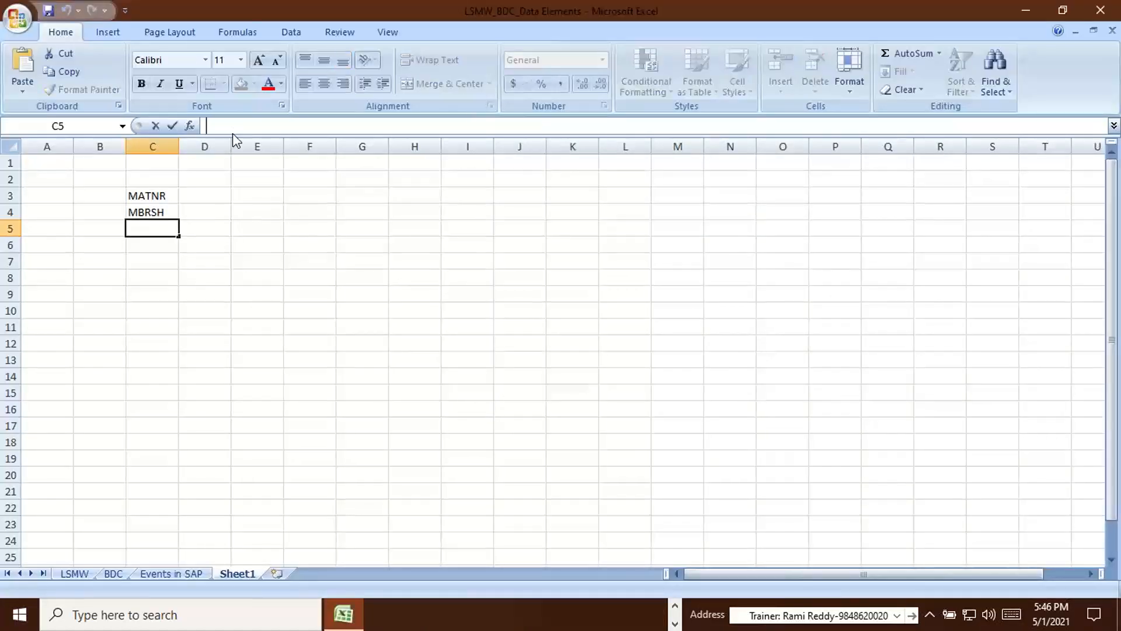
pyautogui.hotkey('ctrl', 'v')
pyautogui.press('Return')
# Copy the material description field name MAKTX from the SAP recording into cell C6 in Excel
pyautogui.hotkey('alt', 'Tab')
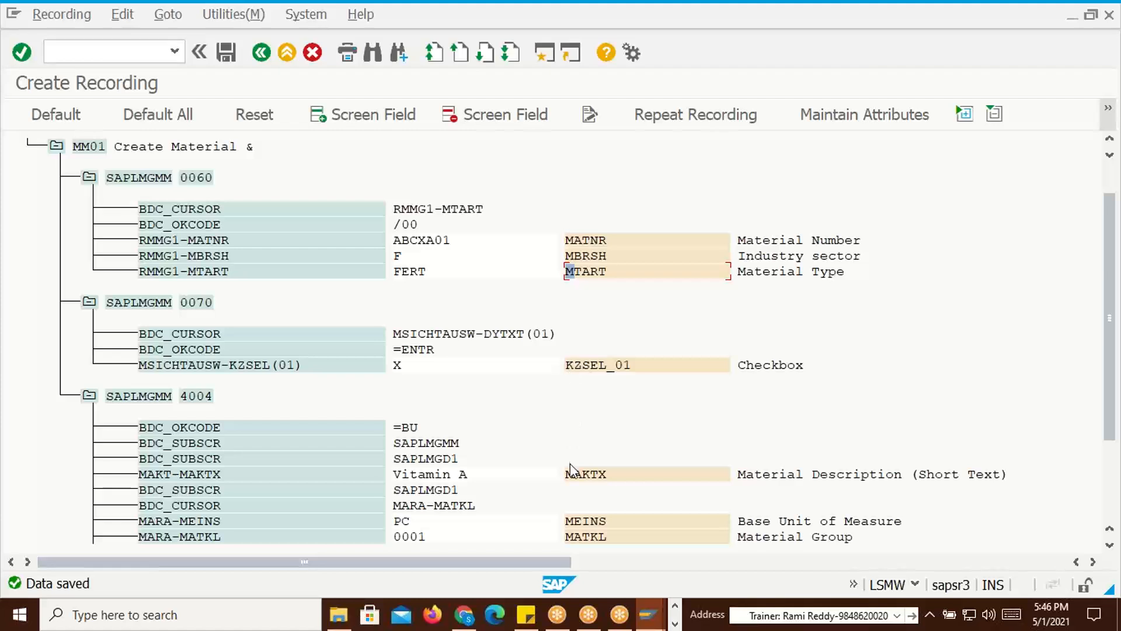
pyautogui.moveTo(567, 475); pyautogui.dragTo(606, 478)
pyautogui.hotkey('ctrl', 'c')
pyautogui.hotkey('alt', 'Tab')
pyautogui.click(251, 133)
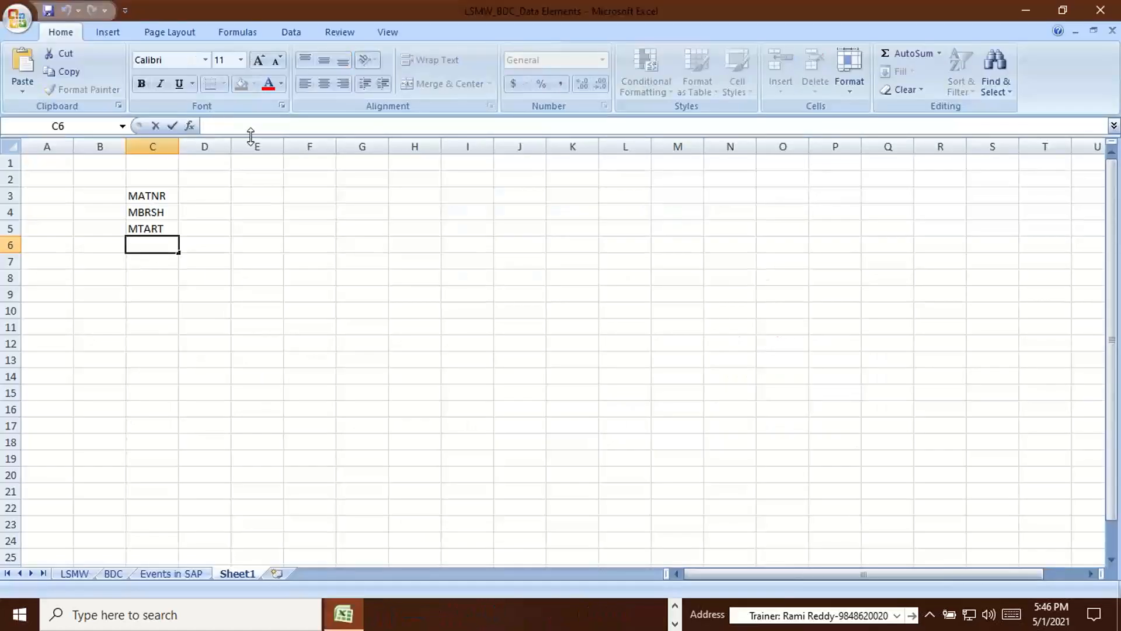
pyautogui.hotkey('ctrl', 'v')
pyautogui.press('Return')
# Copy the base unit of measure field name MEINS from the SAP recording into cell C7 in Excel
pyautogui.hotkey('alt', 'Tab')
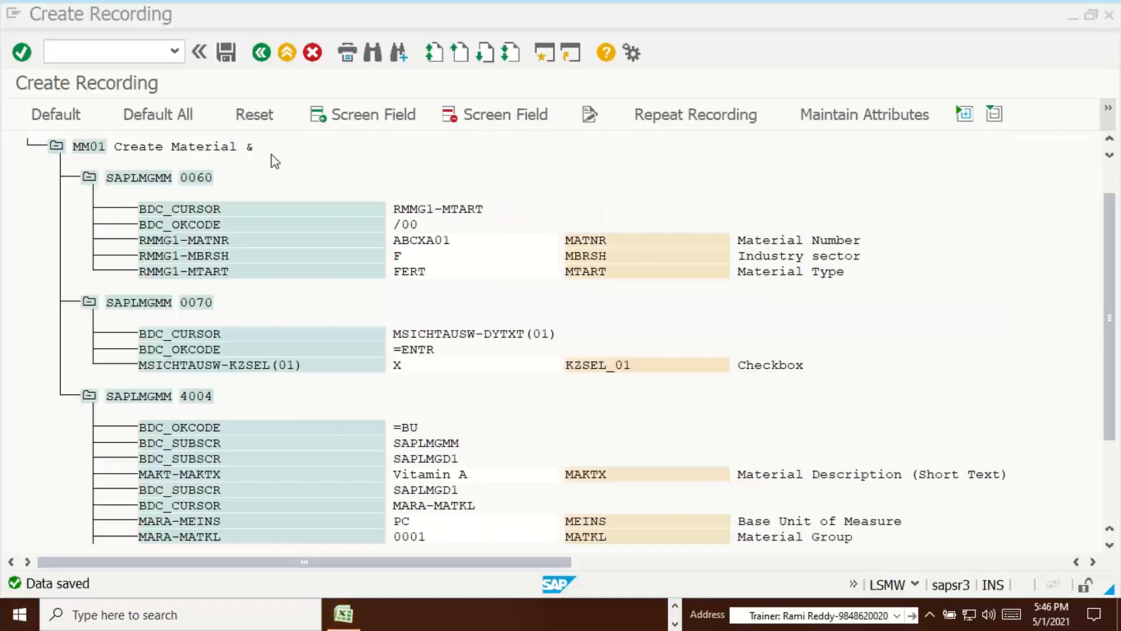
pyautogui.moveTo(566, 520); pyautogui.dragTo(609, 523)
pyautogui.hotkey('ctrl', 'c')
pyautogui.hotkey('alt', 'Tab')
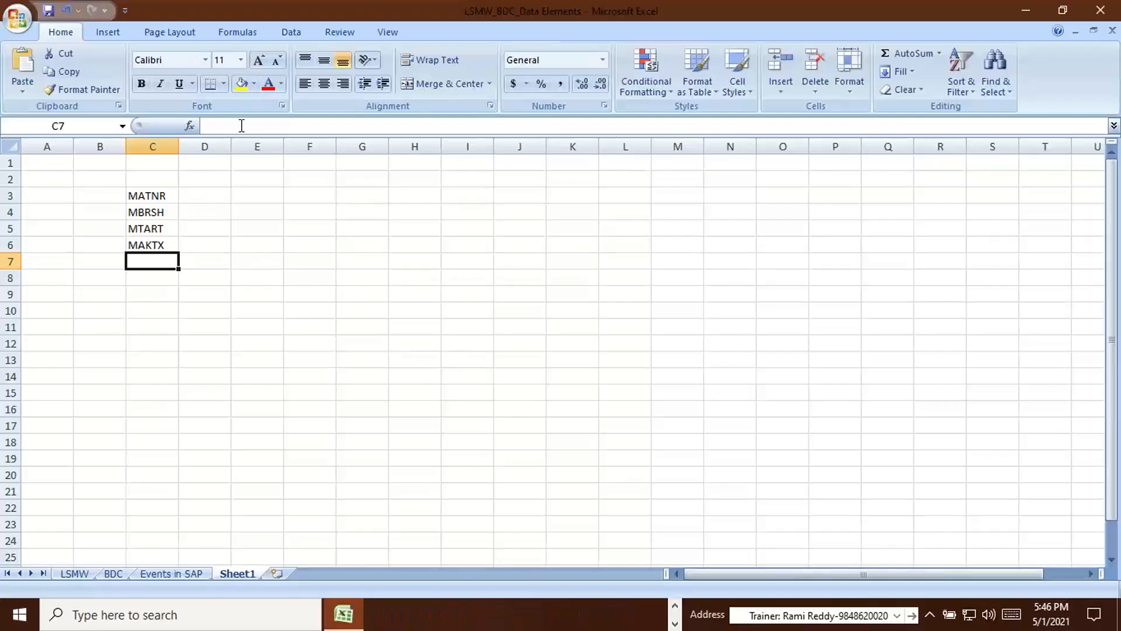
pyautogui.click(221, 125)
pyautogui.hotkey('ctrl', 'v')
pyautogui.press('Return')
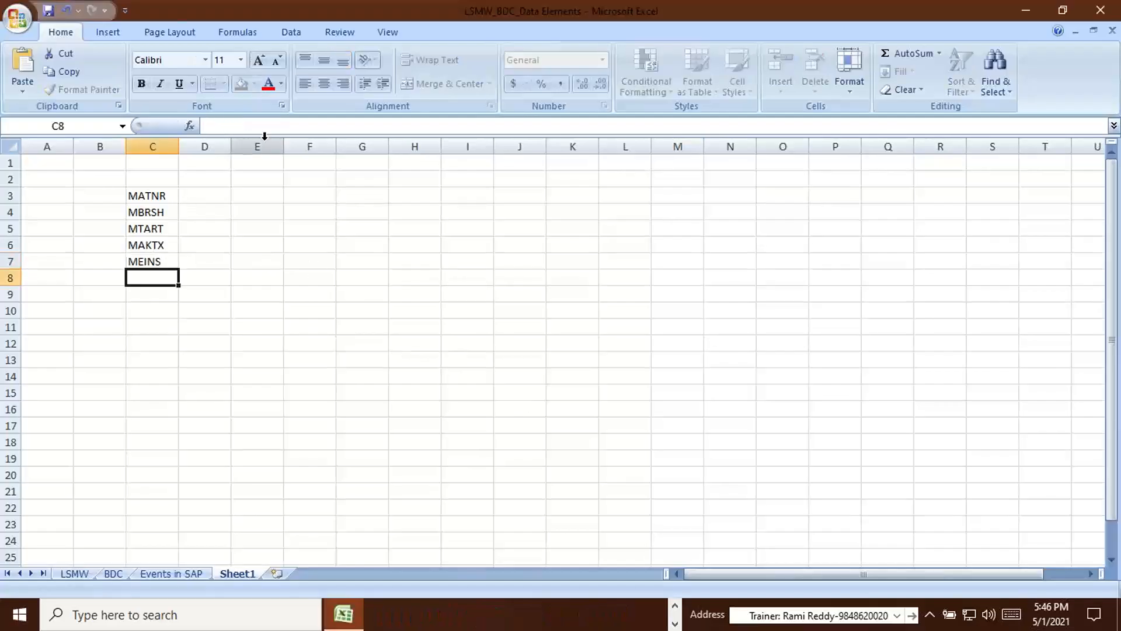
# Copy the material group field name MATKL from the SAP recording into cell C8 in Excel
pyautogui.hotkey('alt', 'Tab')
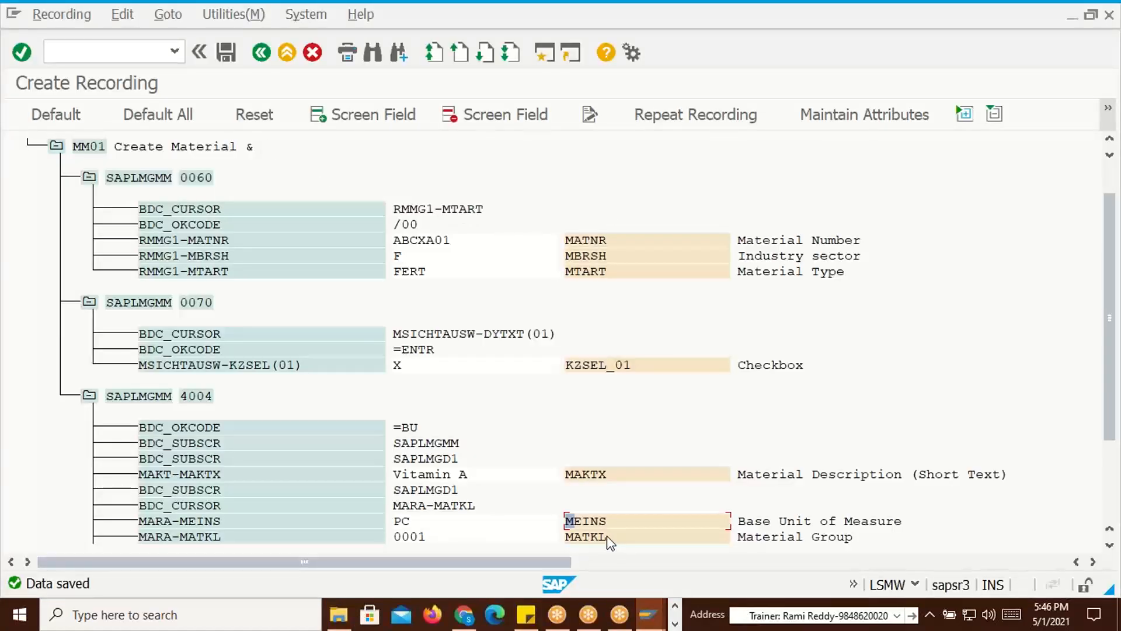
pyautogui.moveTo(568, 538); pyautogui.dragTo(607, 540)
pyautogui.hotkey('alt', 'Tab')
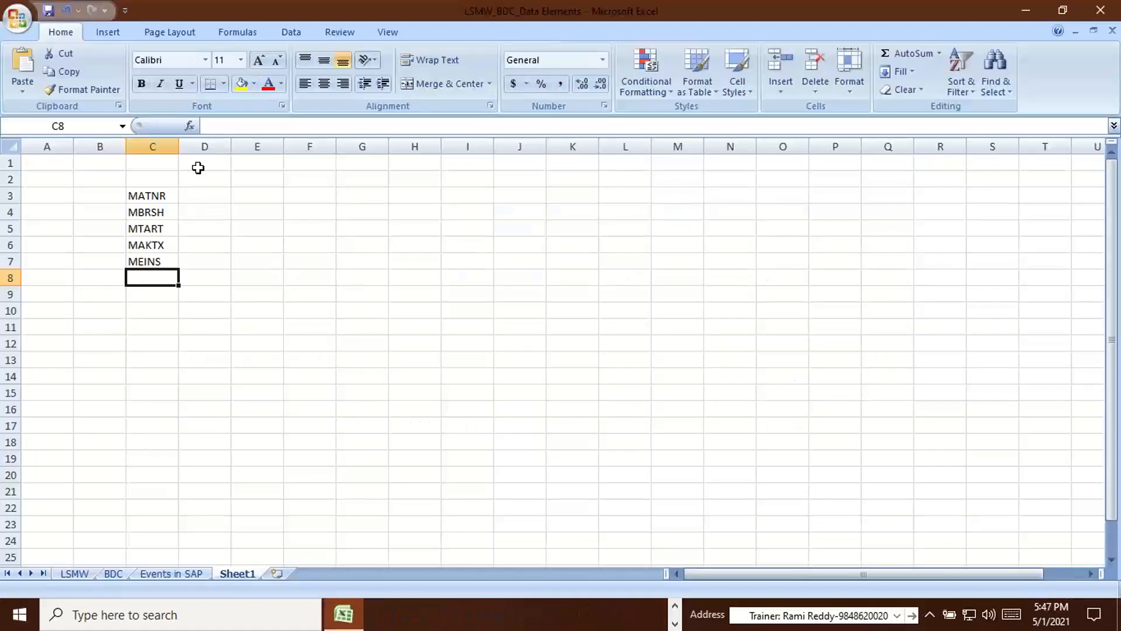
pyautogui.click(216, 123)
pyautogui.hotkey('ctrl', 'v')
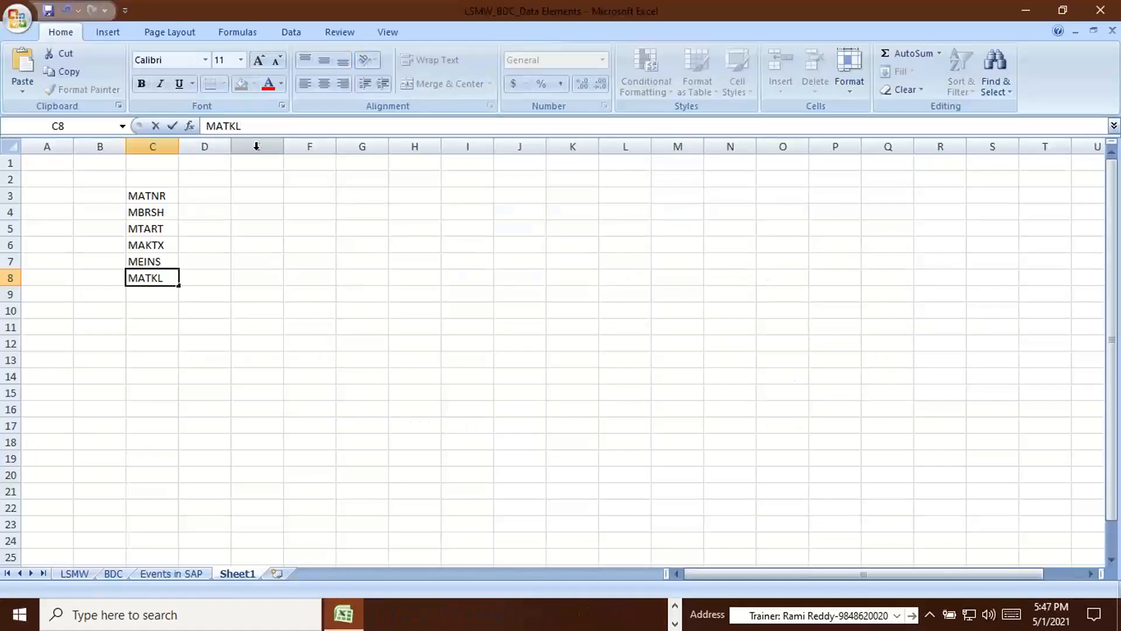
pyautogui.press('Return')
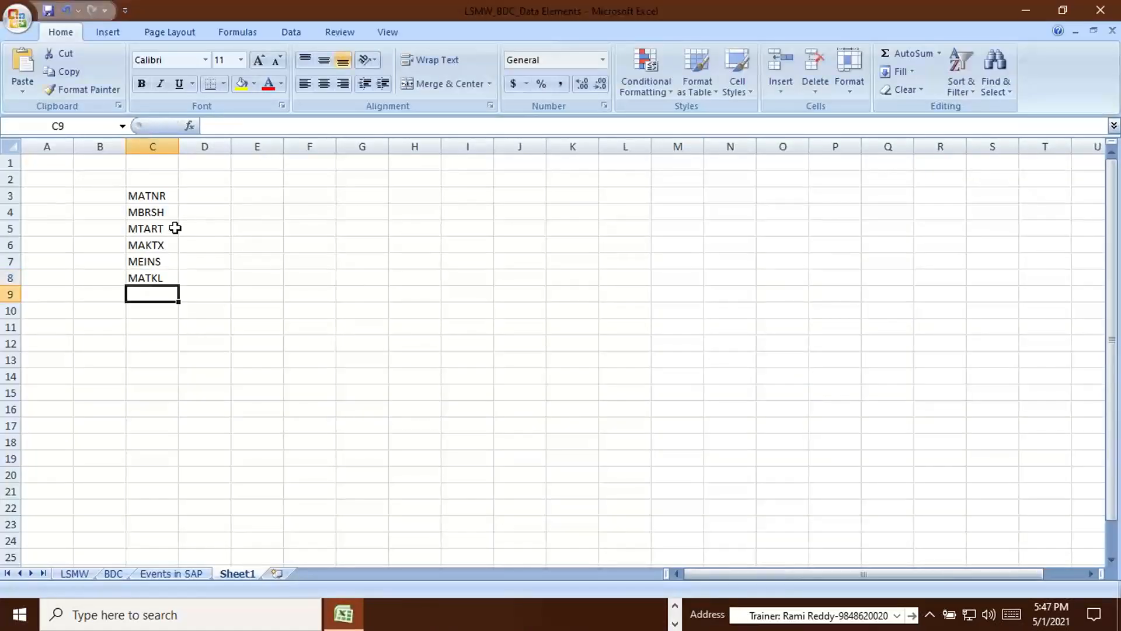
# Return to the SAP recording and open the ABAP Dictionary (SE11) in a new session
pyautogui.moveTo(150, 193); pyautogui.dragTo(150, 261)
pyautogui.hotkey('alt', 'Tab')
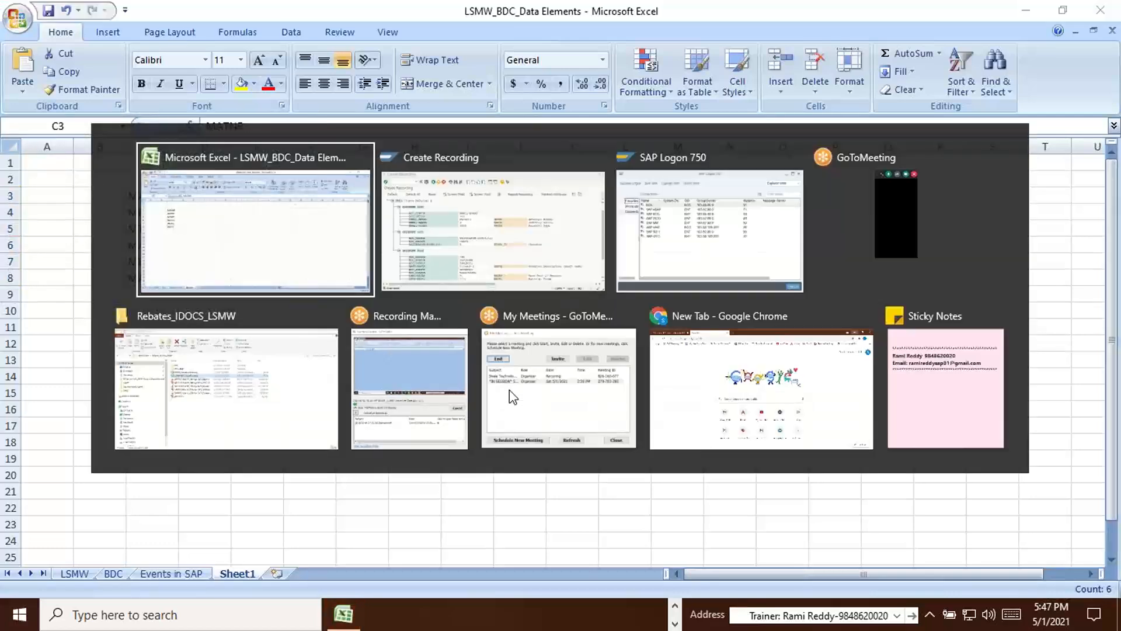
pyautogui.hotkey('alt', 'Tab')
pyautogui.hotkey('alt', 'shift', 'Tab')
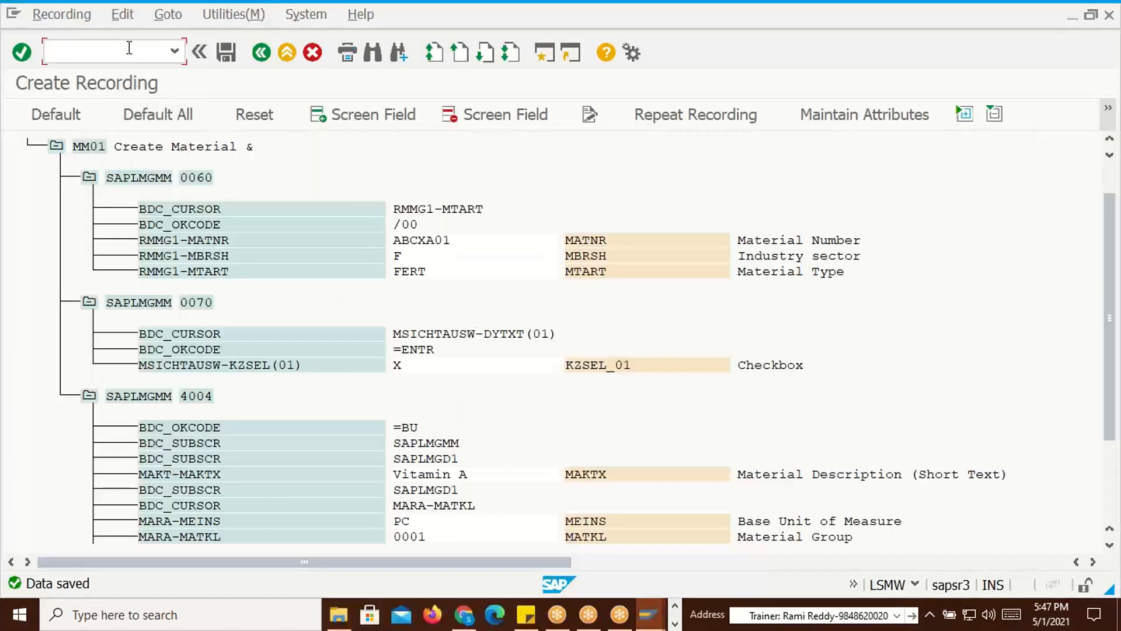
pyautogui.write('/o')
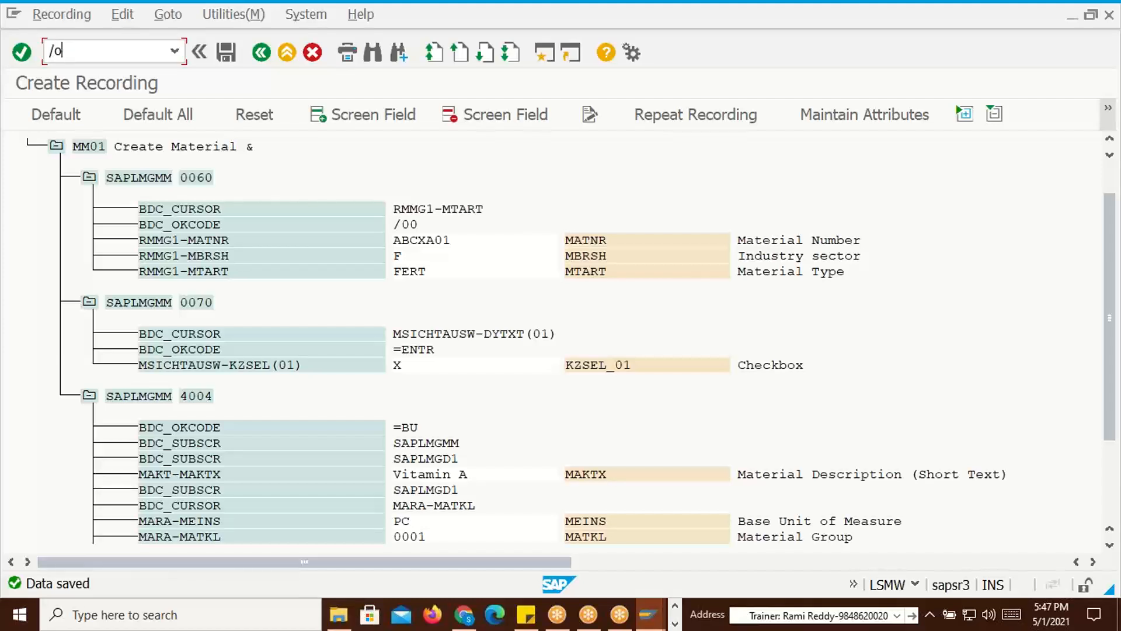
pyautogui.write('se11')
pyautogui.press('Return')
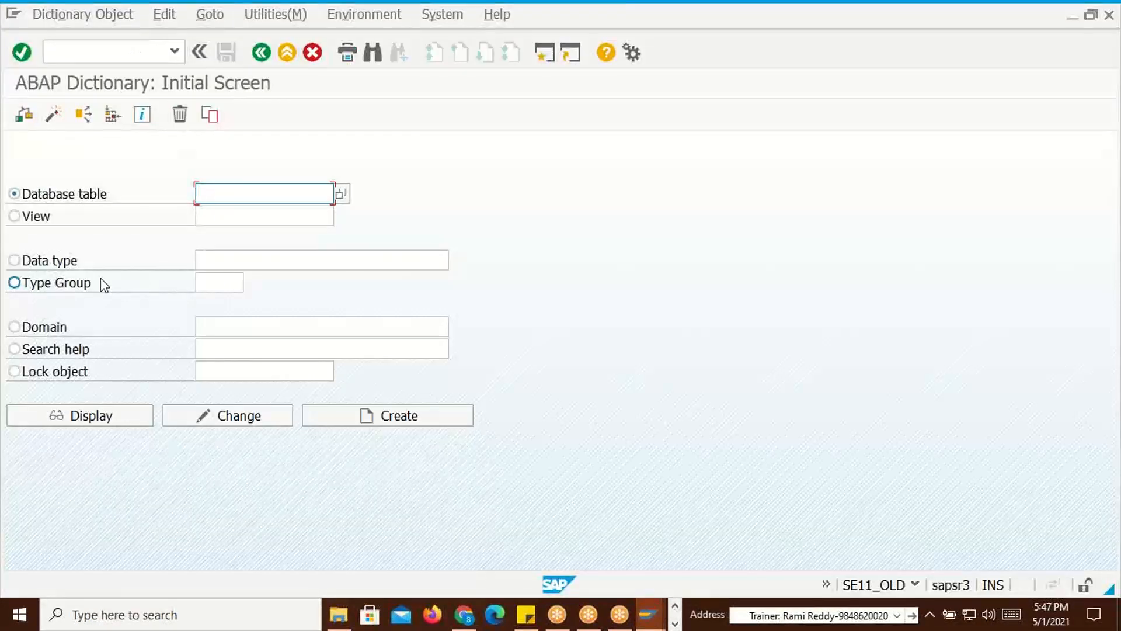
# Display the database table MARA in the ABAP Dictionary
pyautogui.click(14, 260)
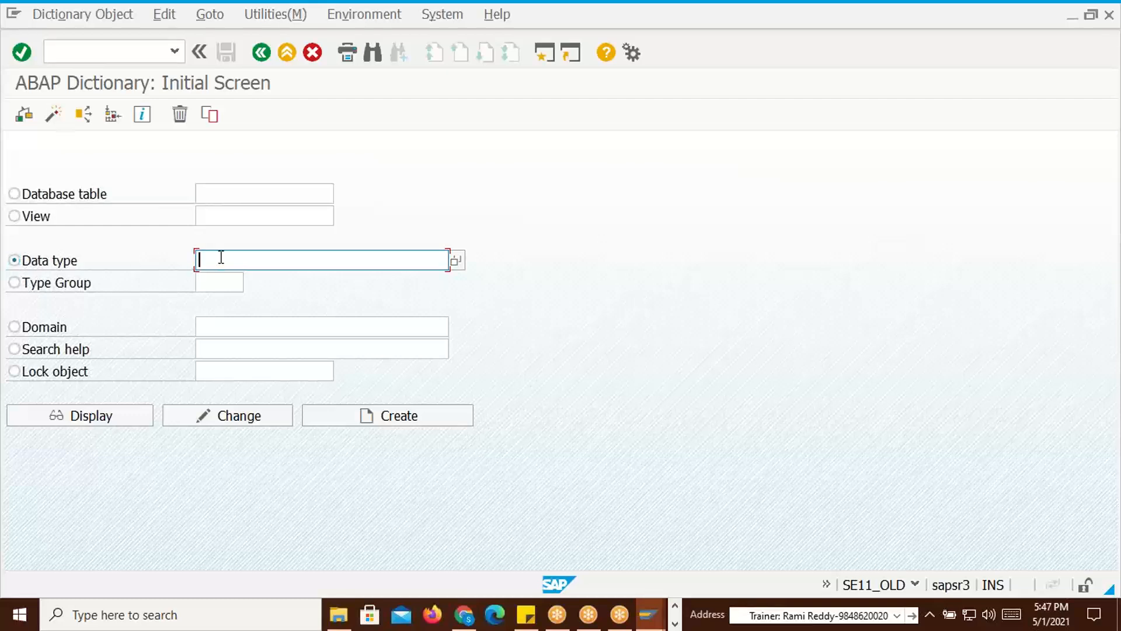
pyautogui.click(14, 193)
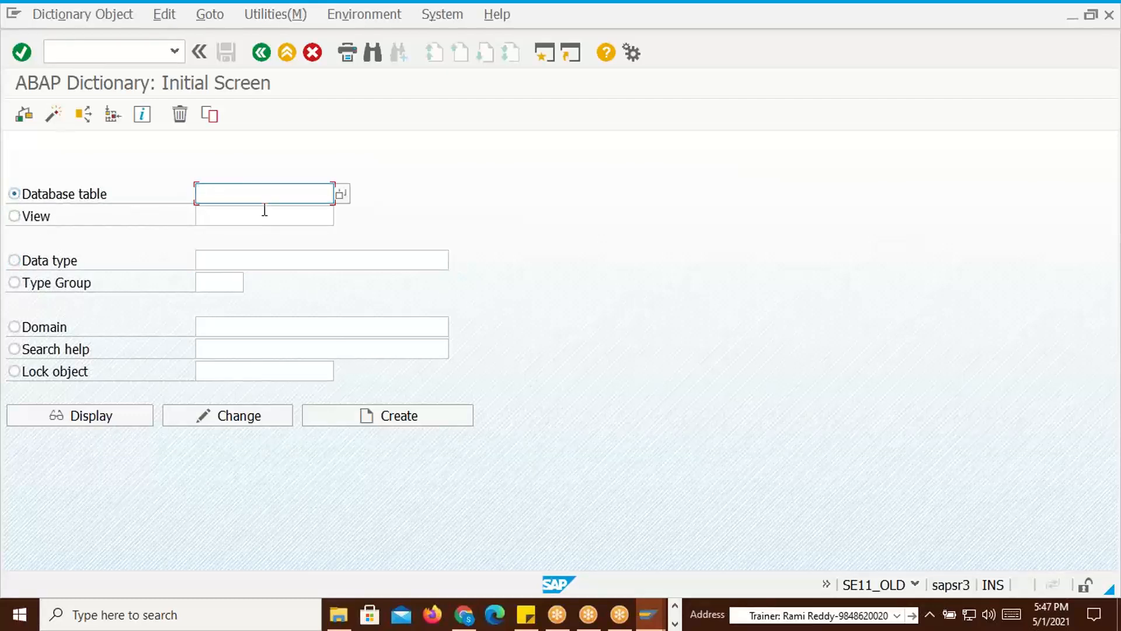
pyautogui.write('MARA')
pyautogui.hotkey('ctrl', 'a')
pyautogui.click(87, 413)
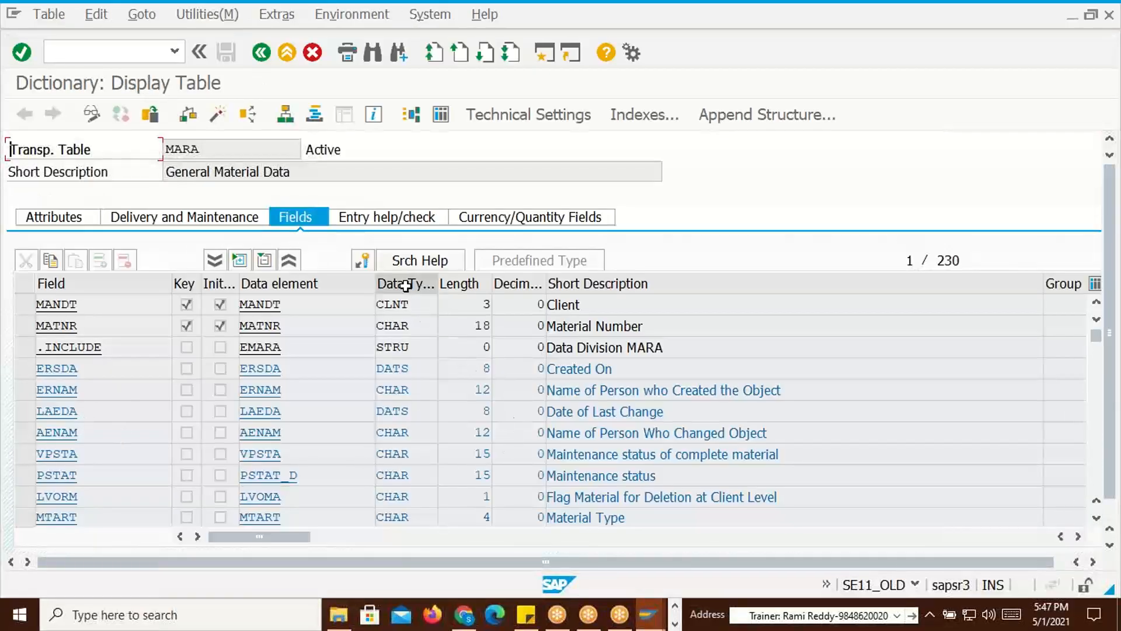
# Widen the Data Type column and open MATNR's field details to check its data type and number of characters
pyautogui.moveTo(430, 287); pyautogui.dragTo(454, 287)
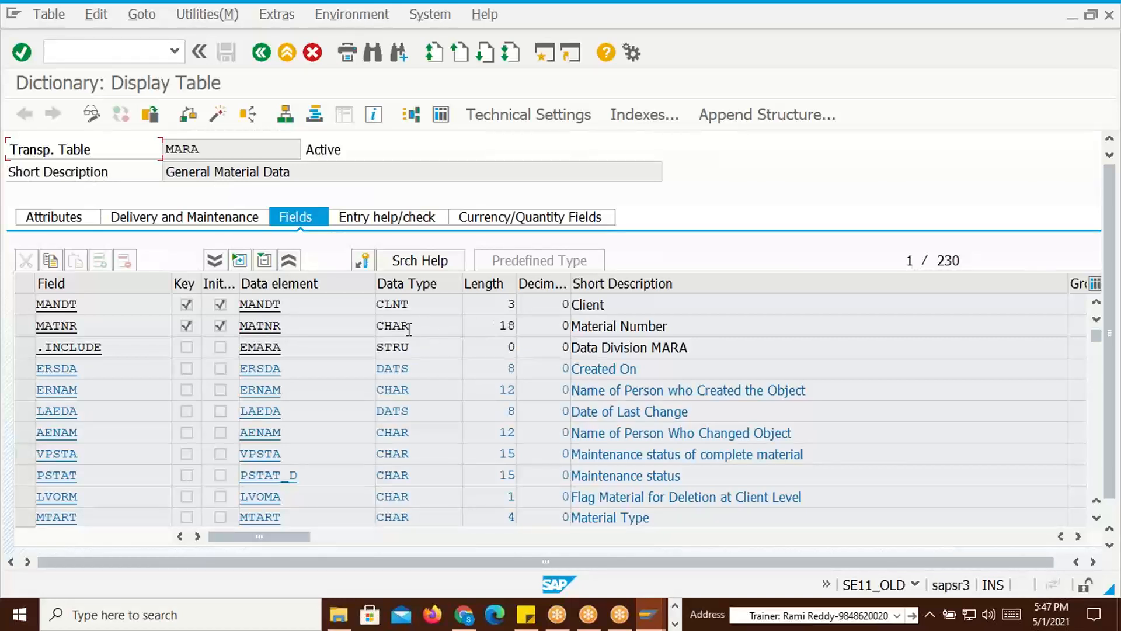
pyautogui.moveTo(412, 327); pyautogui.dragTo(376, 322)
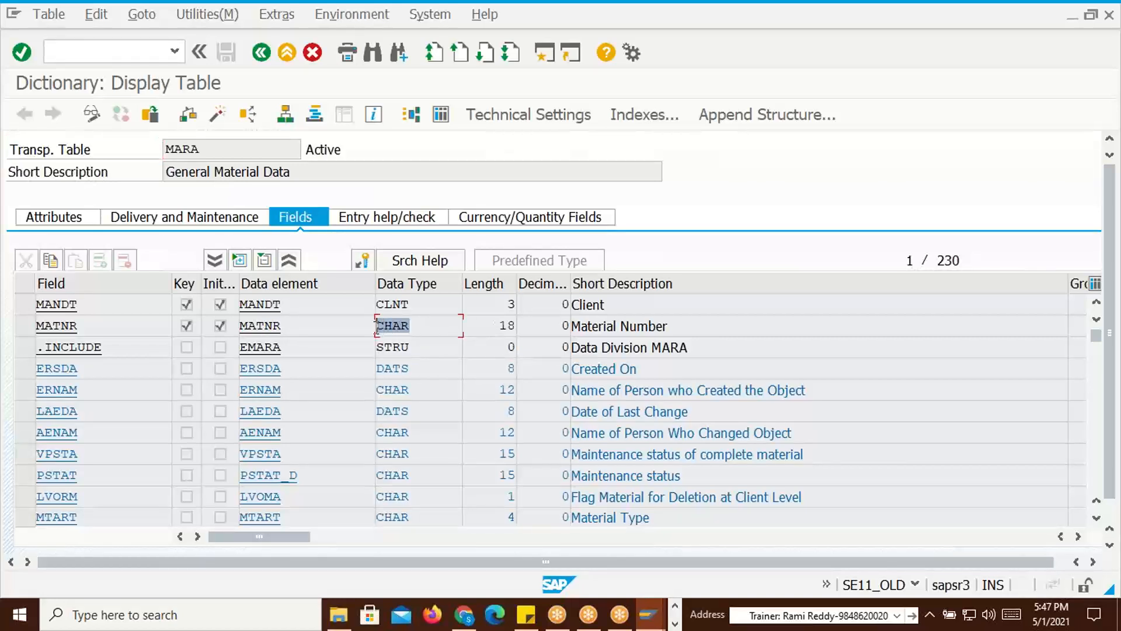
pyautogui.click(490, 325)
pyautogui.doubleClick(410, 327)
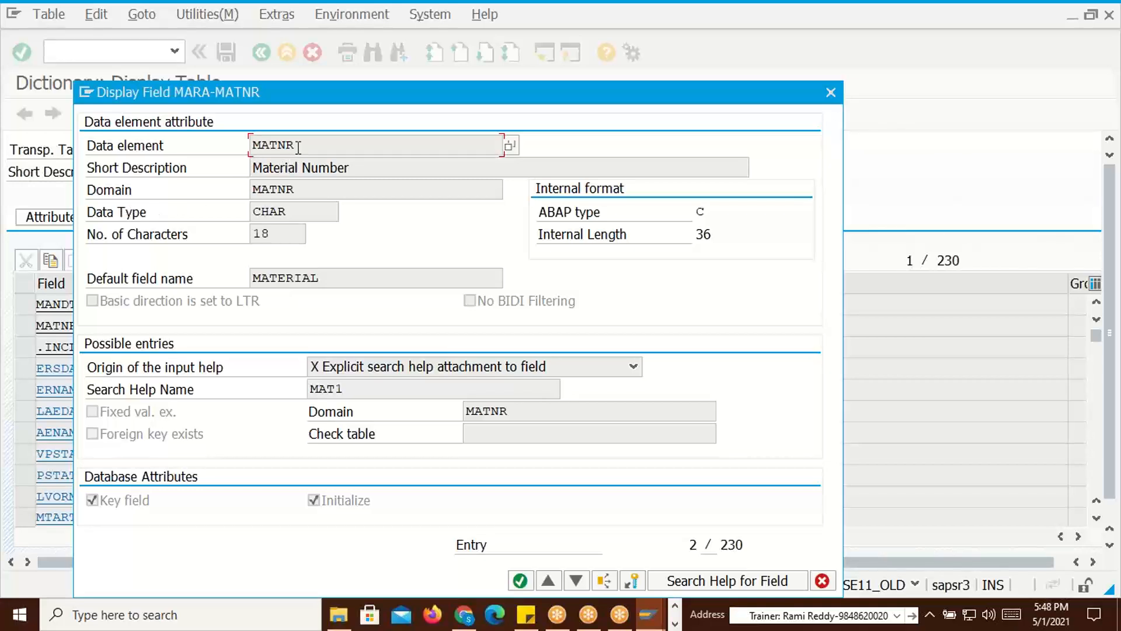
pyautogui.moveTo(297, 148); pyautogui.dragTo(260, 147)
pyautogui.click(258, 147)
pyautogui.click(287, 211)
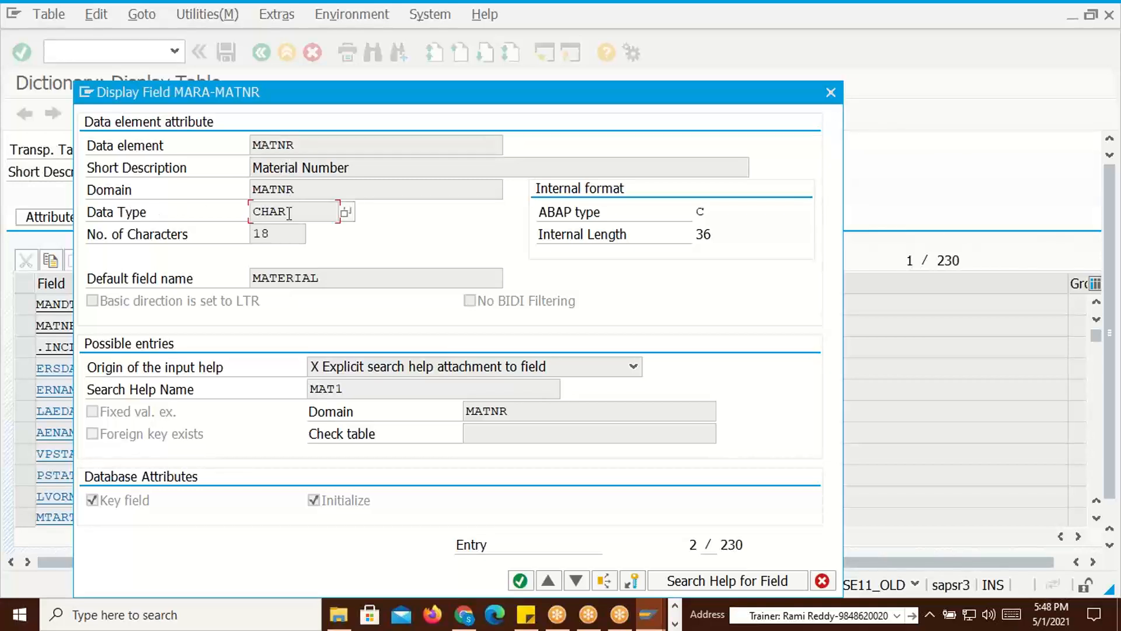
pyautogui.click(276, 235)
pyautogui.moveTo(267, 236); pyautogui.dragTo(255, 236)
# Switch to Excel and enter data type C in D3 and length 18 in E3 for MATNR
pyautogui.hotkey('alt', 'Tab')
pyautogui.hotkey('alt', 'Tab')
pyautogui.hotkey('alt', 'Tab')
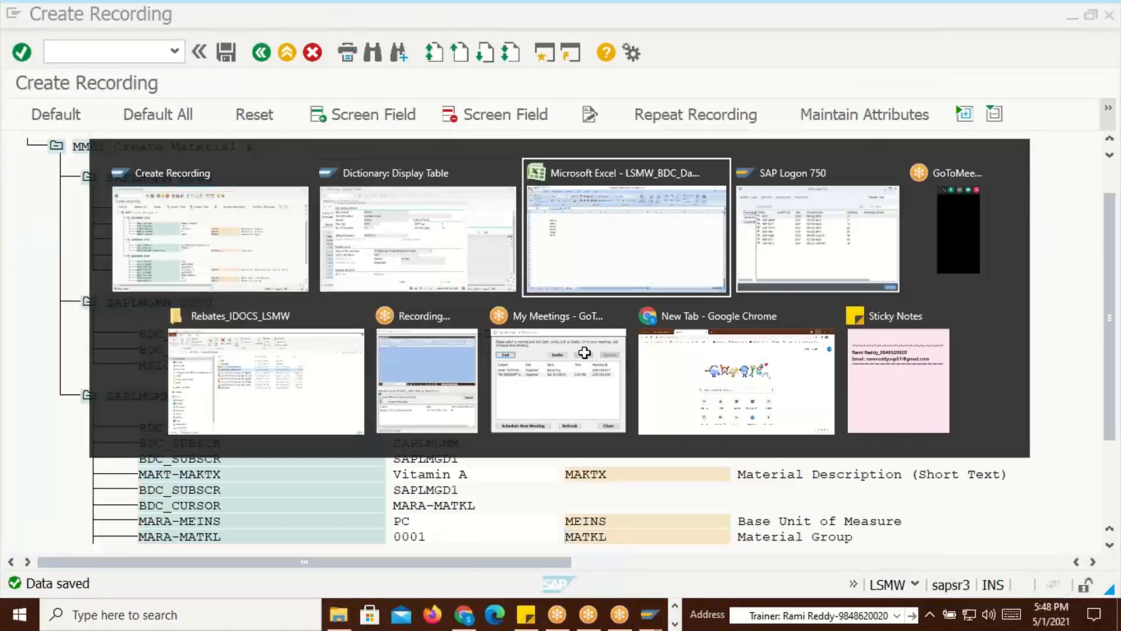
pyautogui.click(202, 194)
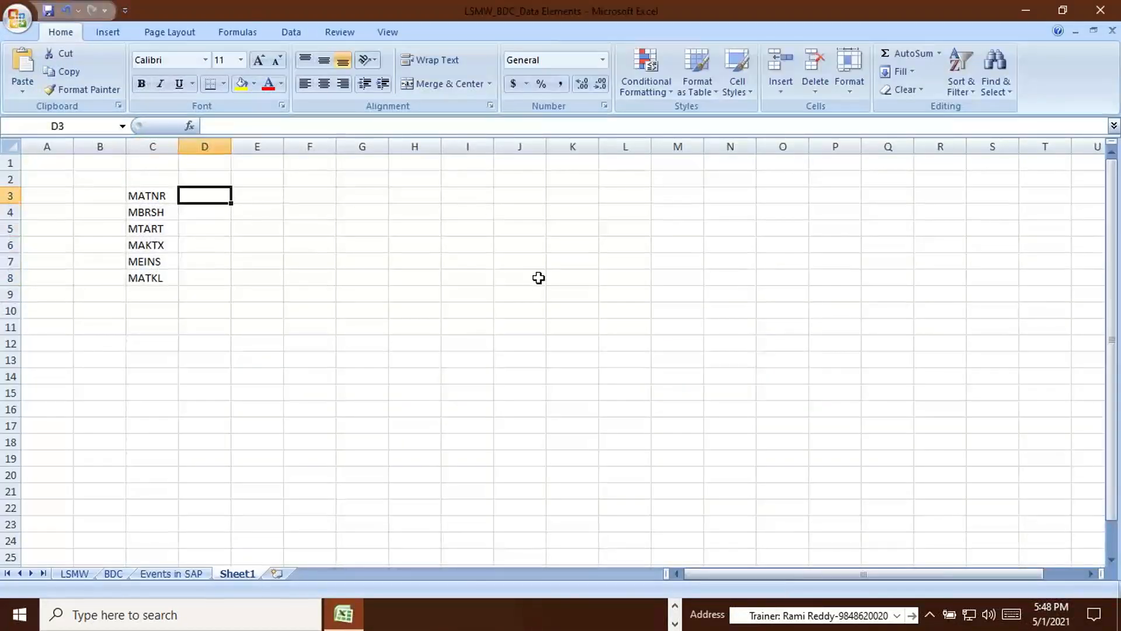
pyautogui.write('C')
pyautogui.press('Tab')
pyautogui.write('18')
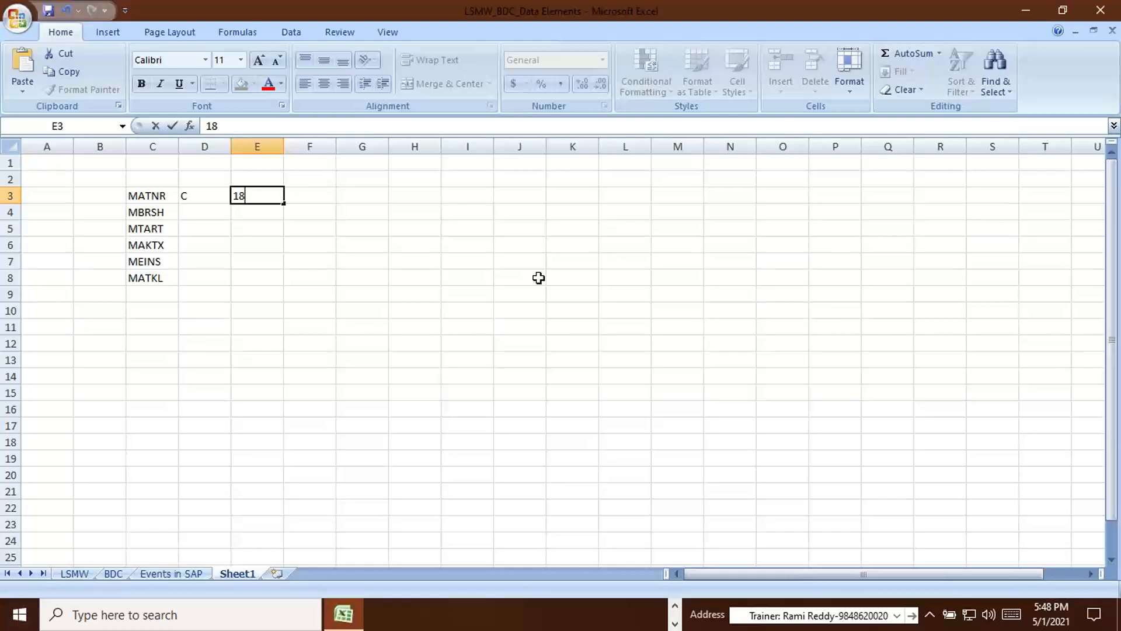
pyautogui.press('Return')
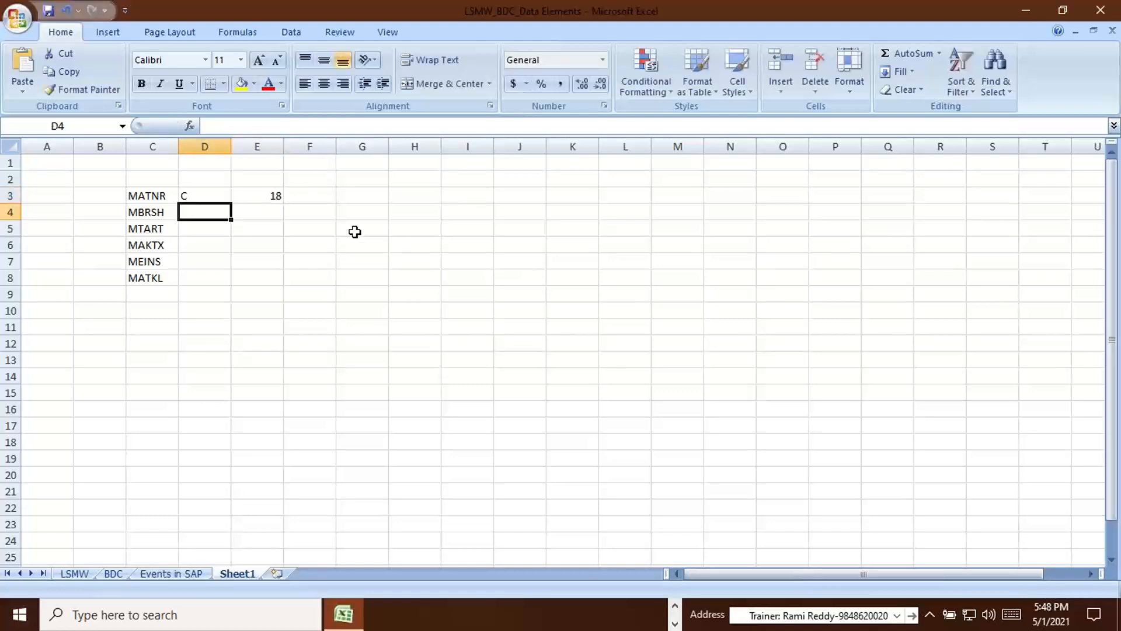
pyautogui.click(263, 197)
pyautogui.hotkey('alt', 'Tab')
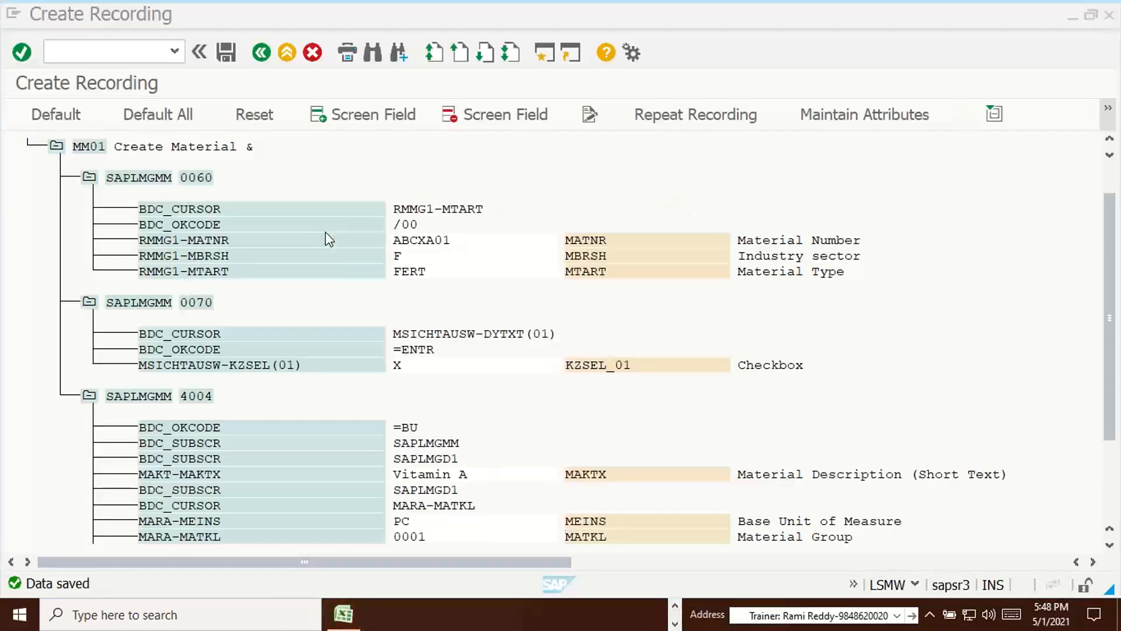
pyautogui.hotkey('alt', 'Tab')
pyautogui.hotkey('alt', 'shift', 'Tab')
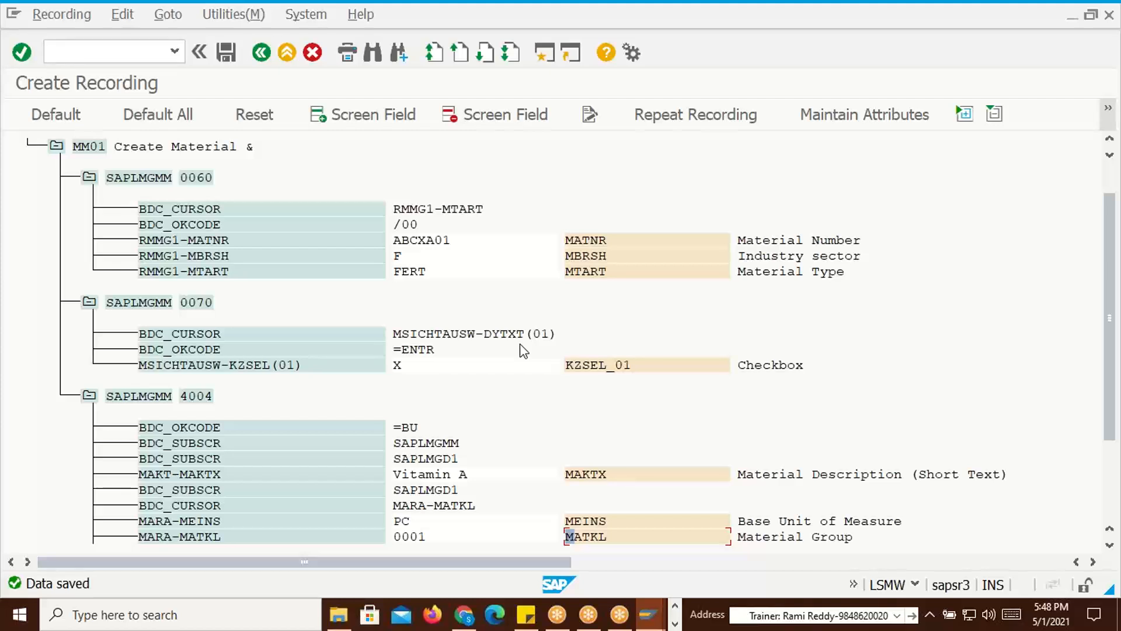
pyautogui.hotkey('alt', 'Tab')
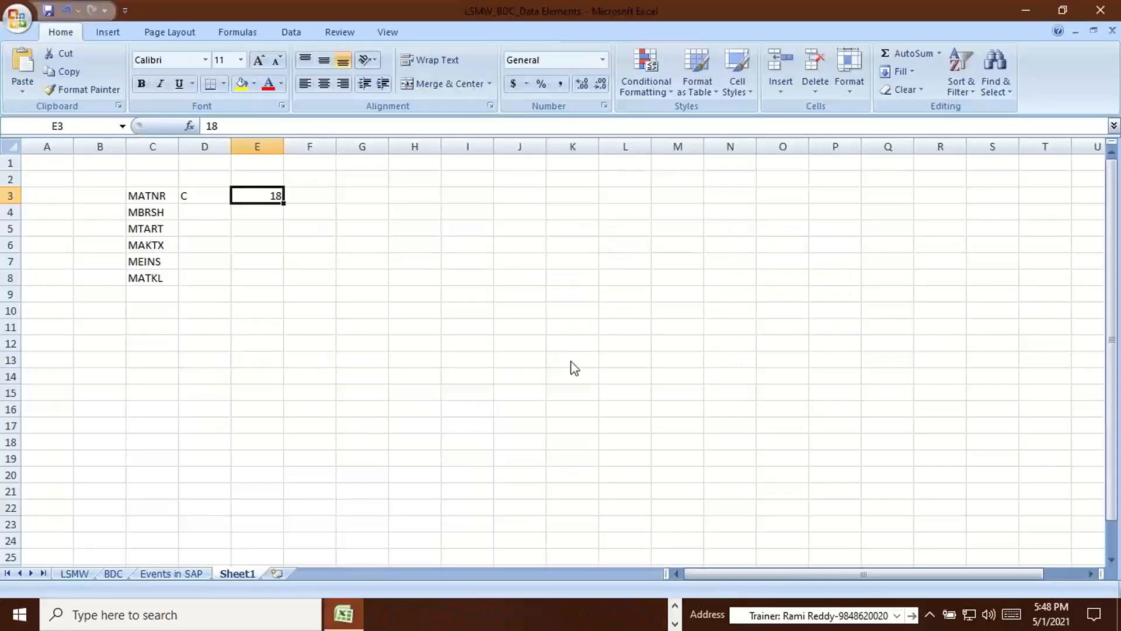
# Switch to the SAP dictionary display, review MATNR's number of characters and data type, and close the field details
pyautogui.hotkey('alt', 'Tab')
pyautogui.hotkey('alt', 'Tab')
pyautogui.click(279, 235)
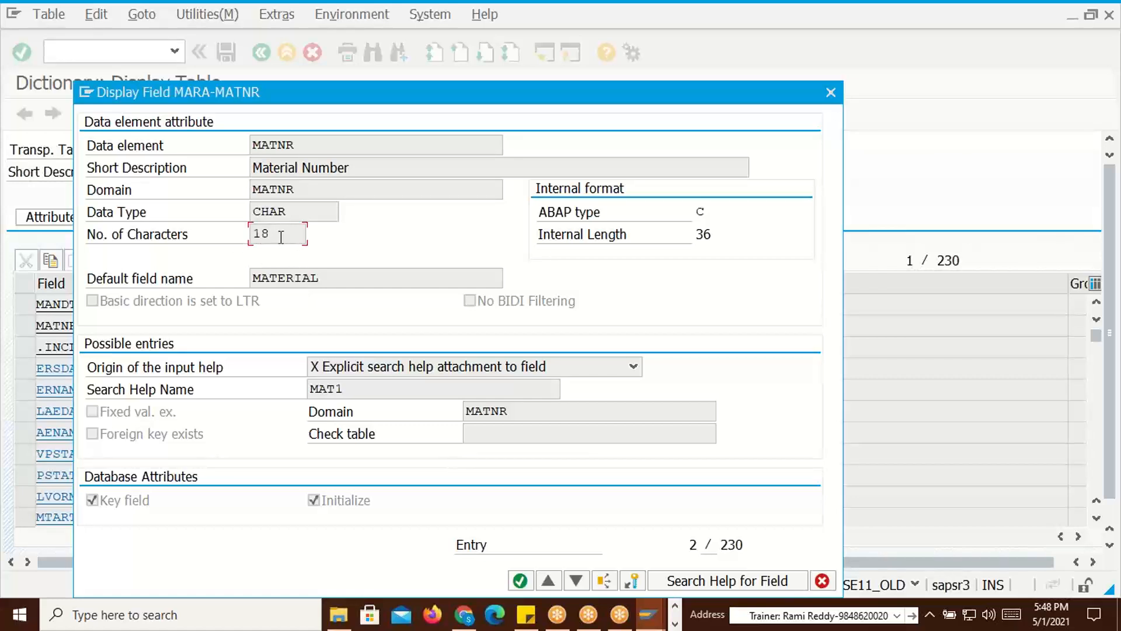
pyautogui.doubleClick(255, 233)
pyautogui.click(253, 233)
pyautogui.moveTo(293, 211); pyautogui.dragTo(256, 212)
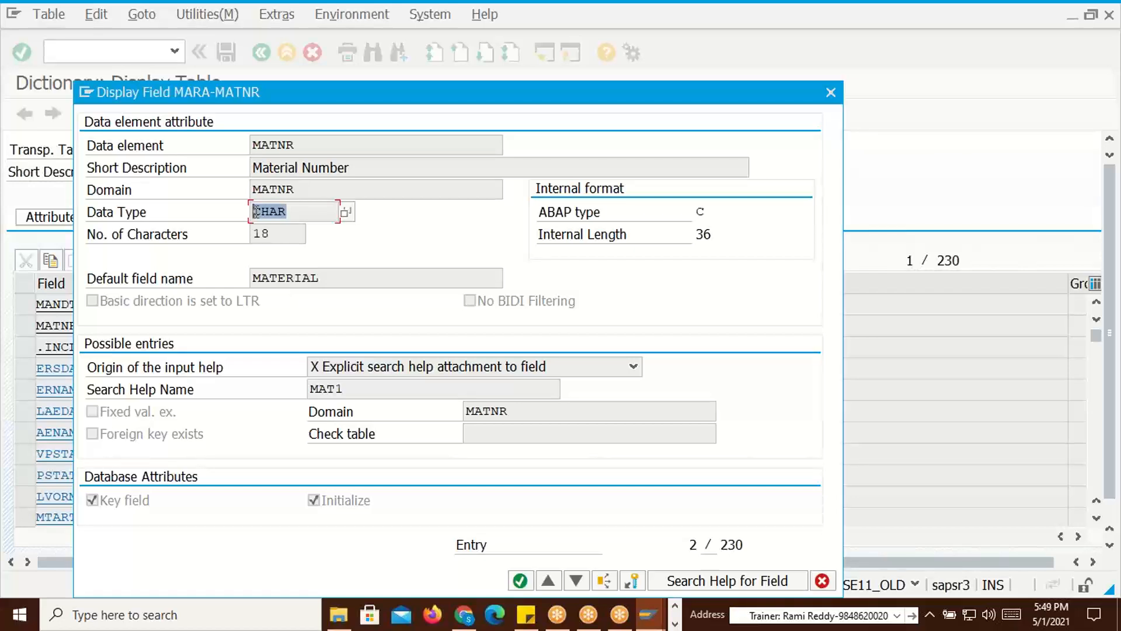
pyautogui.click(831, 93)
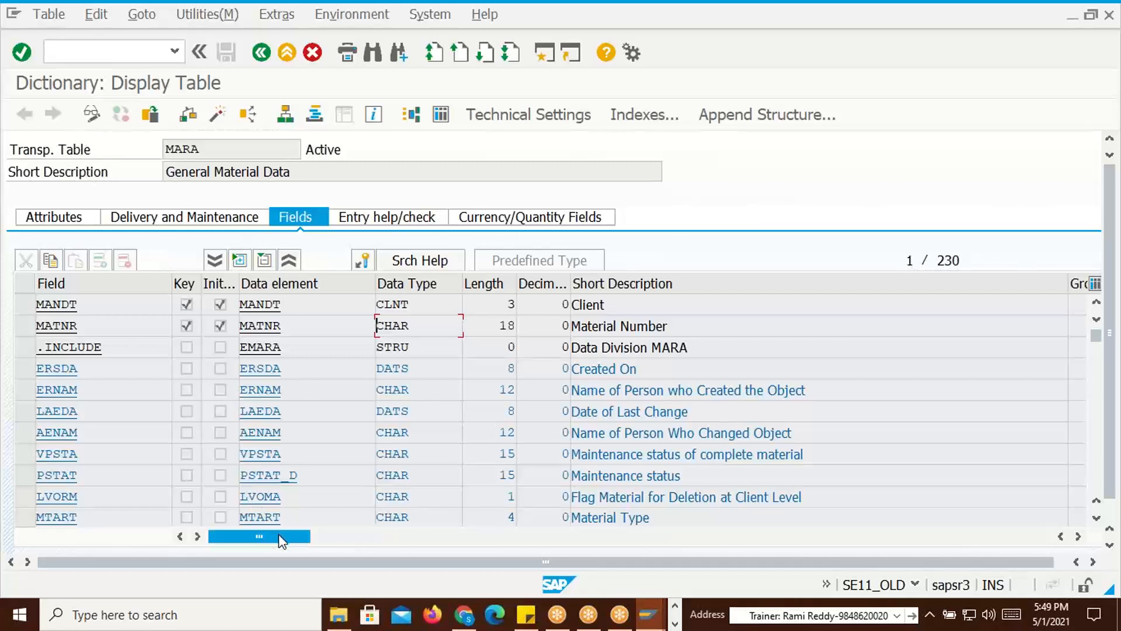
# Check the field name MBRSH in C4 of the Excel sheet and locate that field in the SAP dictionary's MARA field list
pyautogui.hotkey('alt', 'Tab')
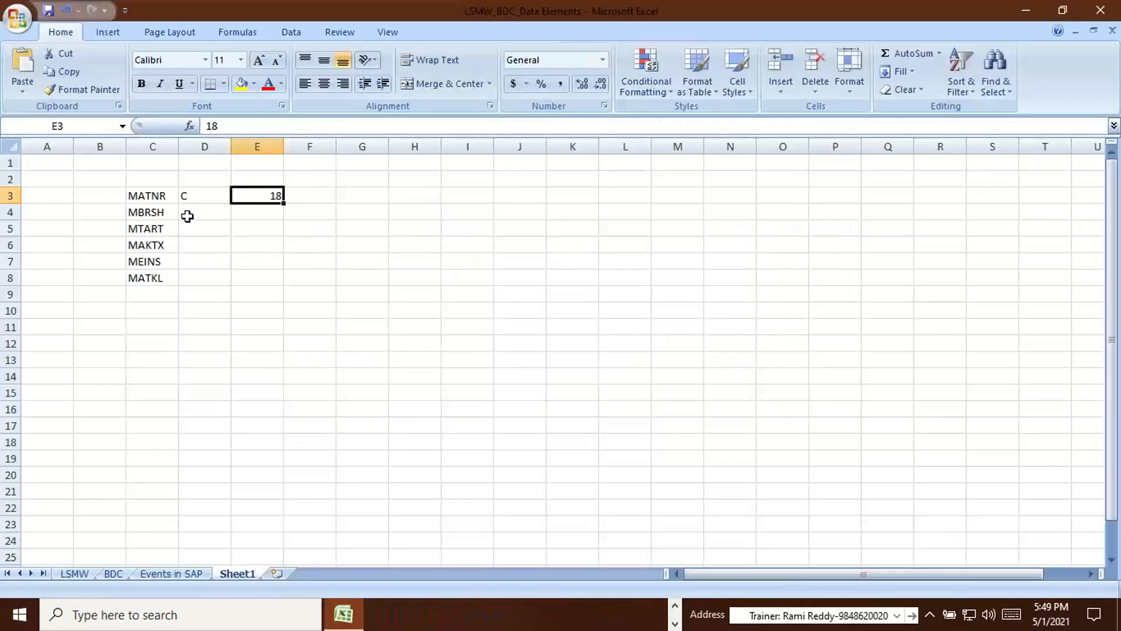
pyautogui.click(158, 215)
pyautogui.hotkey('alt', 'Tab')
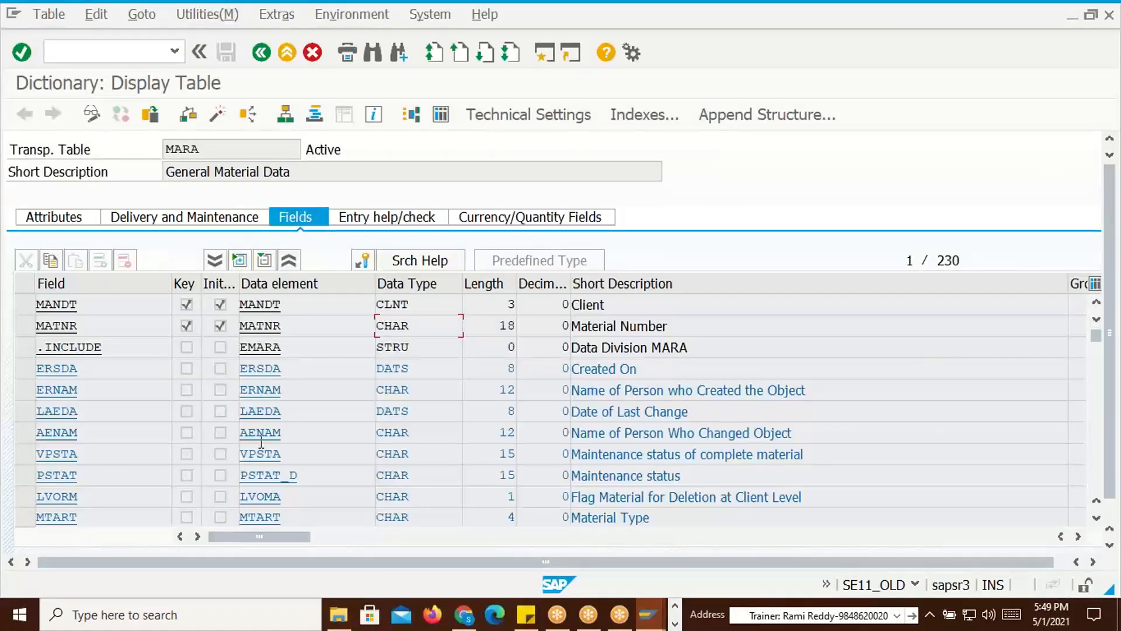
pyautogui.click(1096, 518)
pyautogui.click(1096, 518)
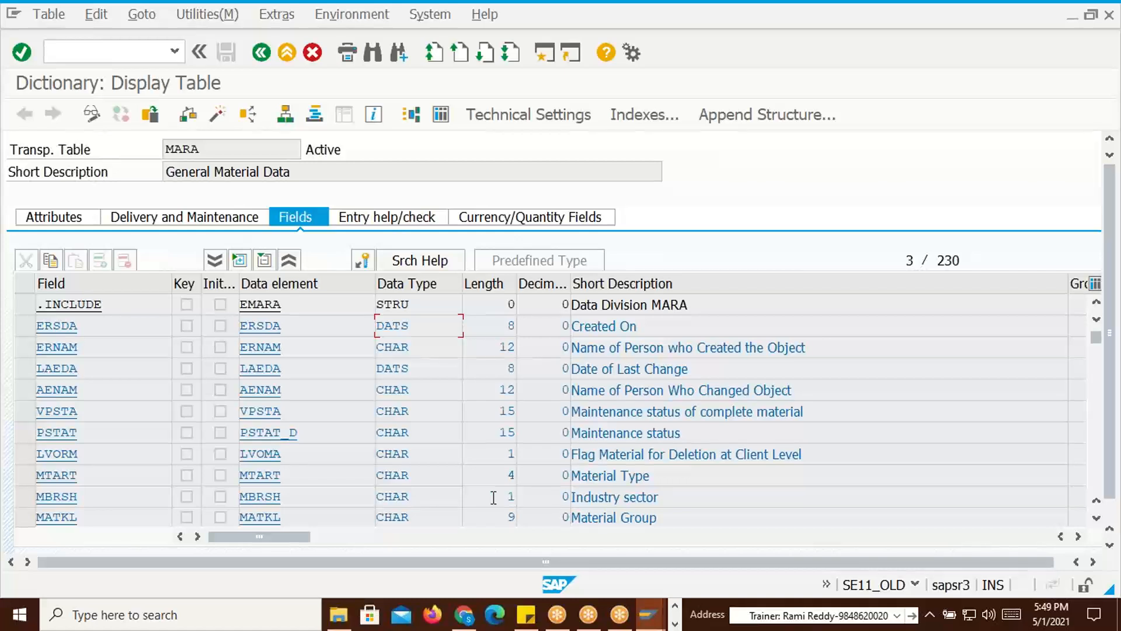
# Switch to Excel and enter data type C in D4 and length 1 in E4 for MBRSH
pyautogui.hotkey('alt', 'Tab')
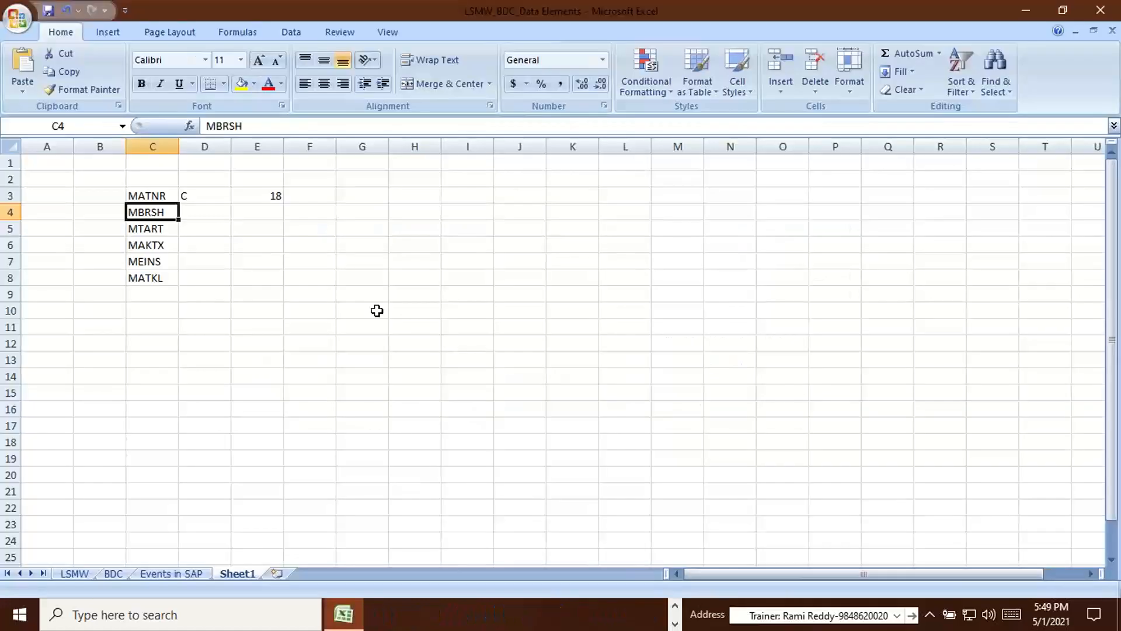
pyautogui.click(211, 213)
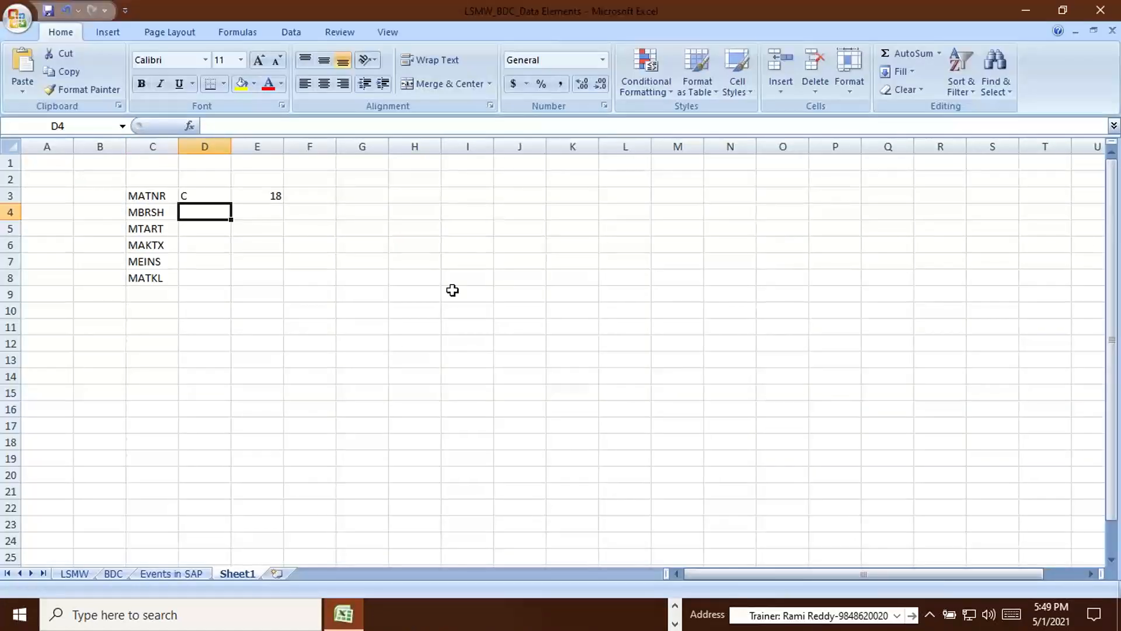
pyautogui.write('C')
pyautogui.press('Tab')
pyautogui.write('1')
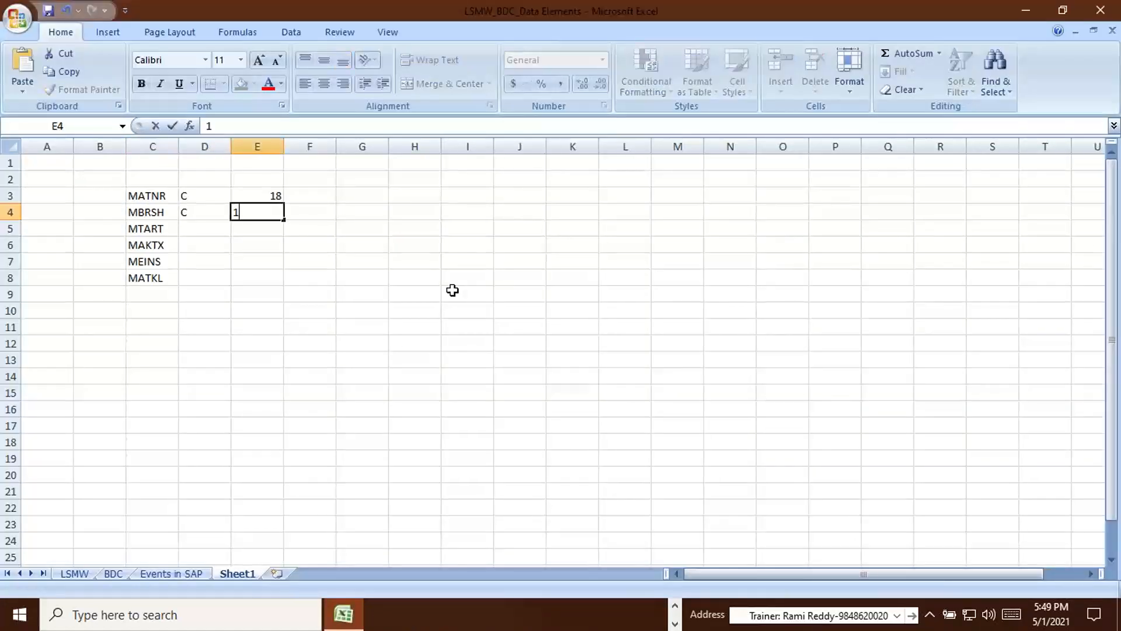
pyautogui.press('Return')
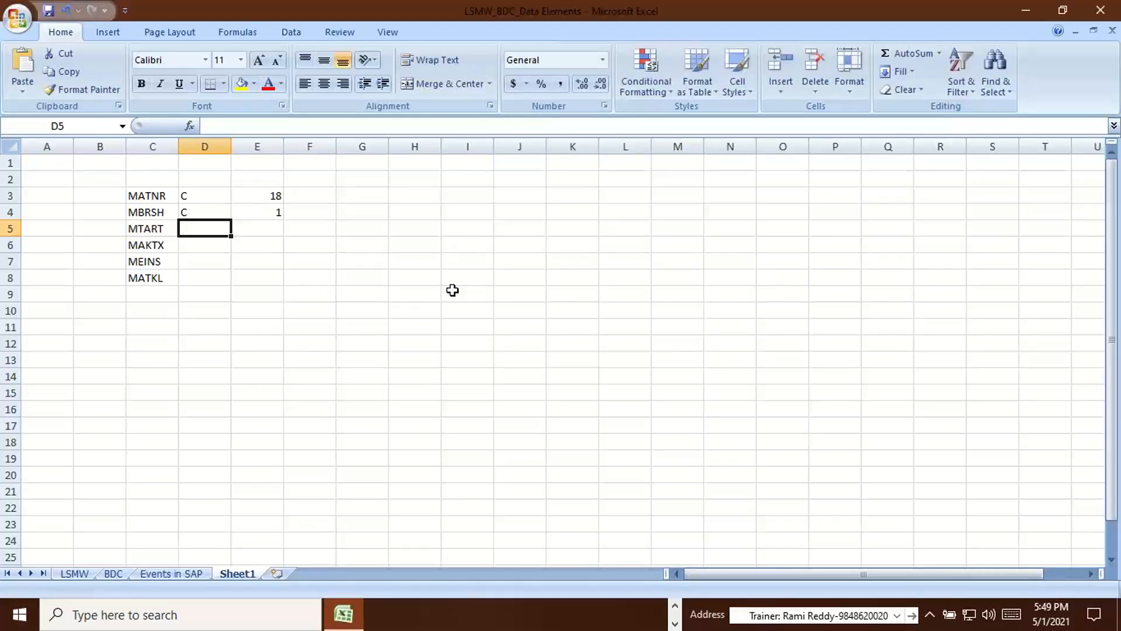
# Check the MARA field list in SAP and enter data type C in D5 and length 9 in E5 for MTART in Excel
pyautogui.hotkey('alt', 'Tab')
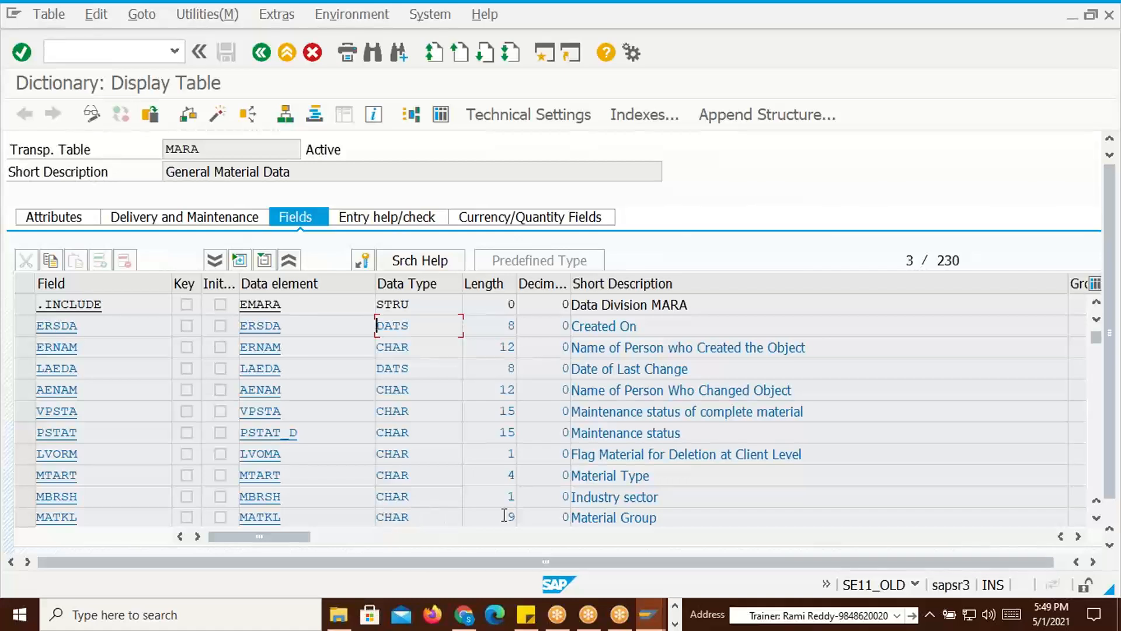
pyautogui.hotkey('alt', 'Tab')
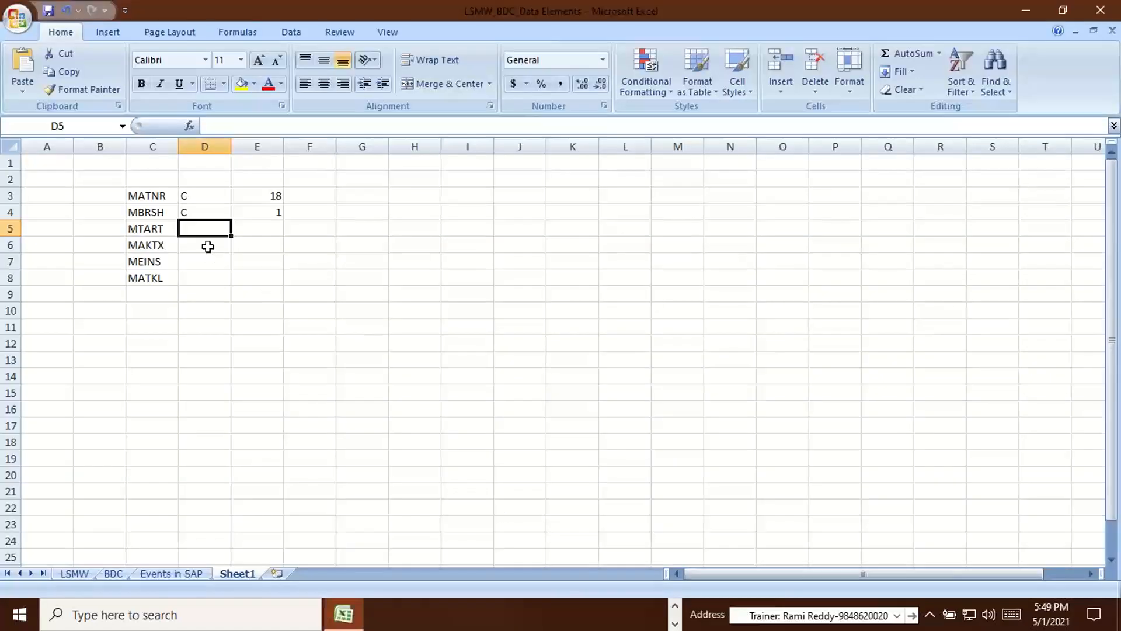
pyautogui.write('C')
pyautogui.press('Tab')
pyautogui.write('9')
pyautogui.press('Return')
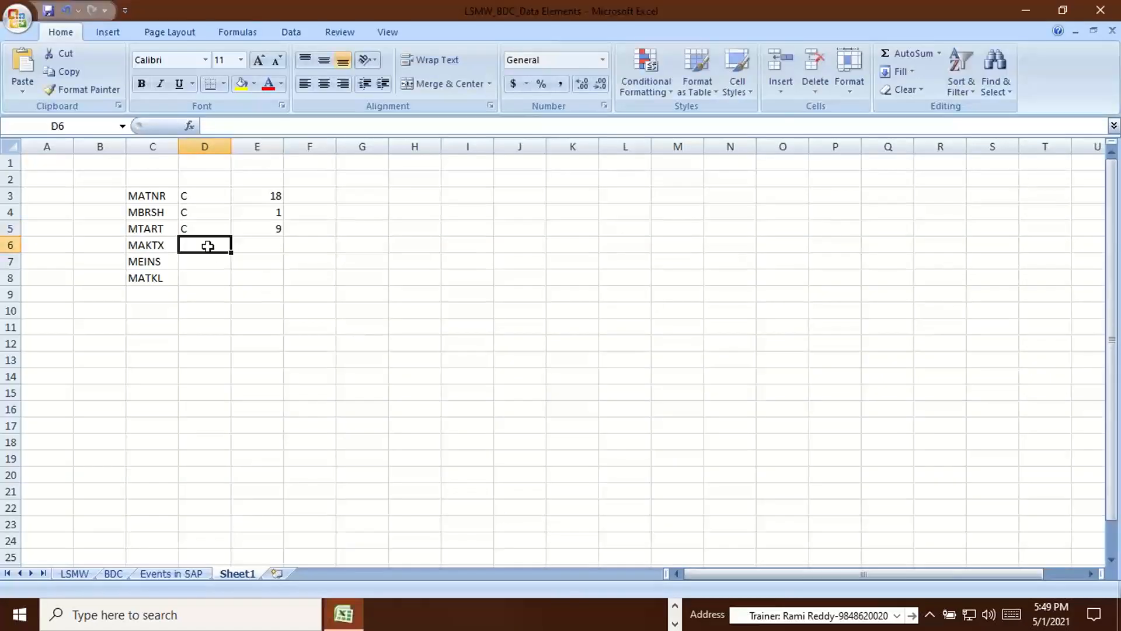
# Switch to the SAP dictionary display and look through MARA's field list for MAKTX
pyautogui.hotkey('alt', 'Tab')
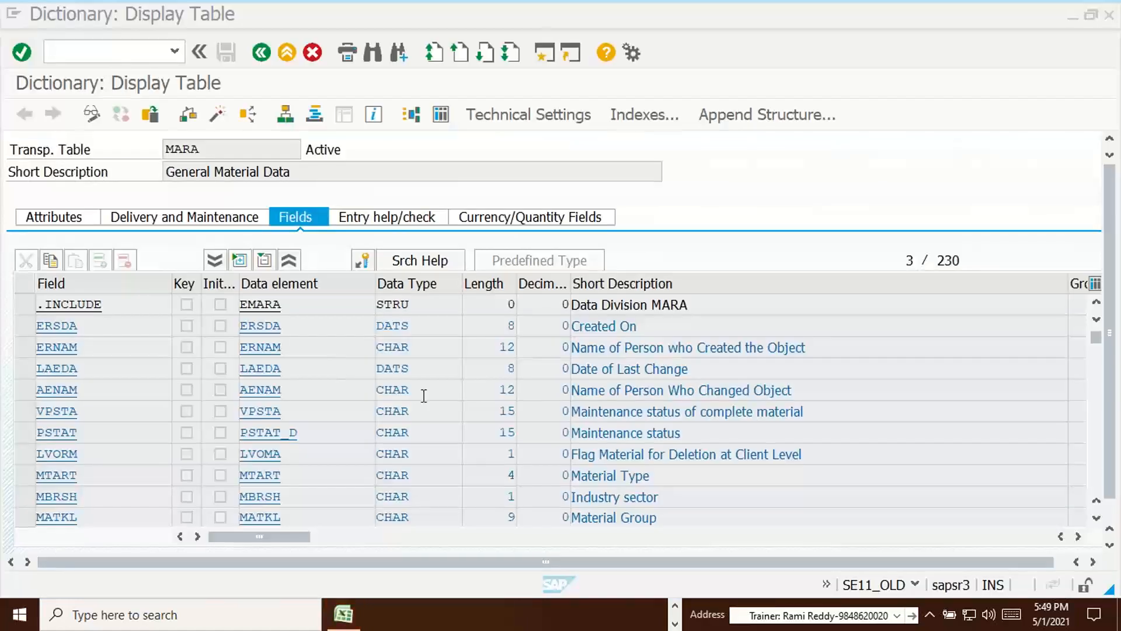
pyautogui.click(1097, 519)
pyautogui.click(1097, 519)
pyautogui.click(1097, 519)
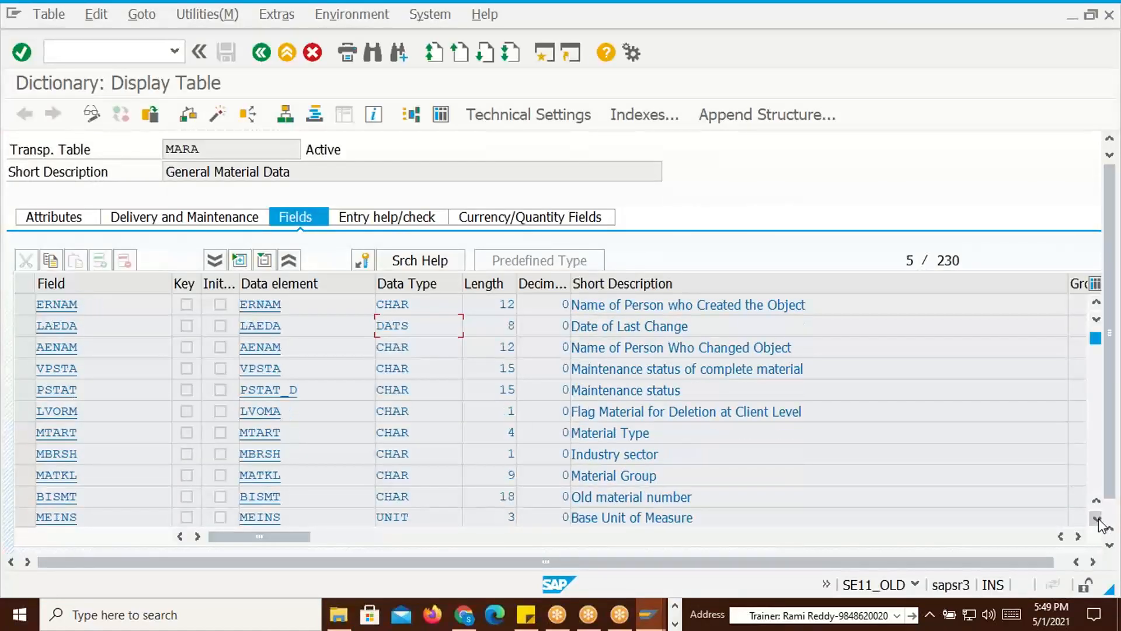
pyautogui.click(1097, 519)
pyautogui.click(1096, 519)
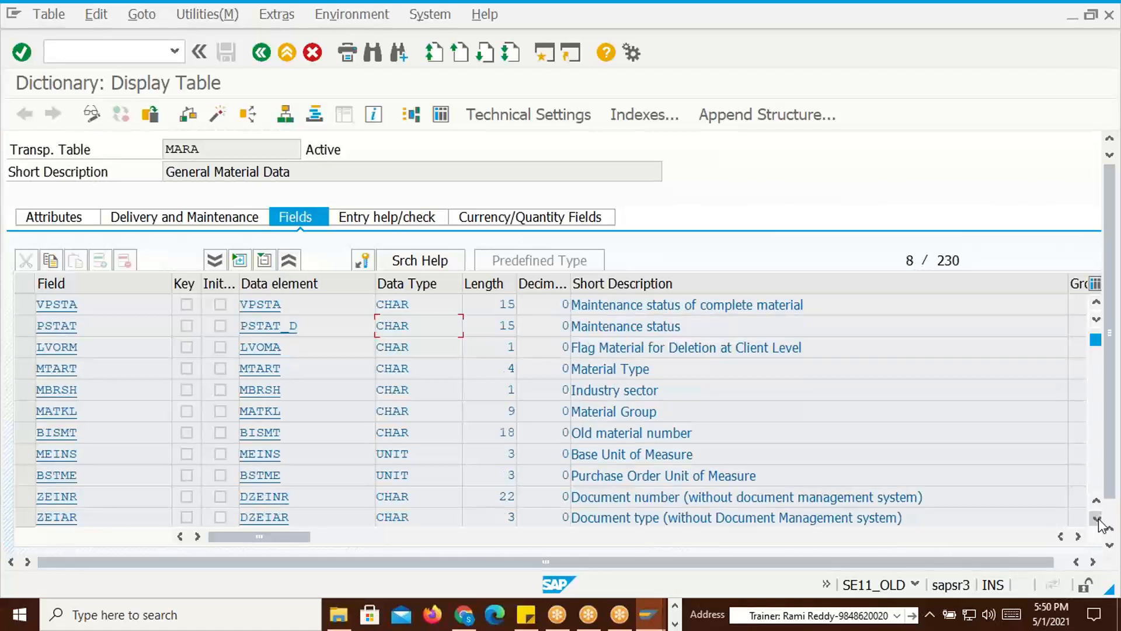
pyautogui.click(1097, 519)
pyautogui.click(1097, 519)
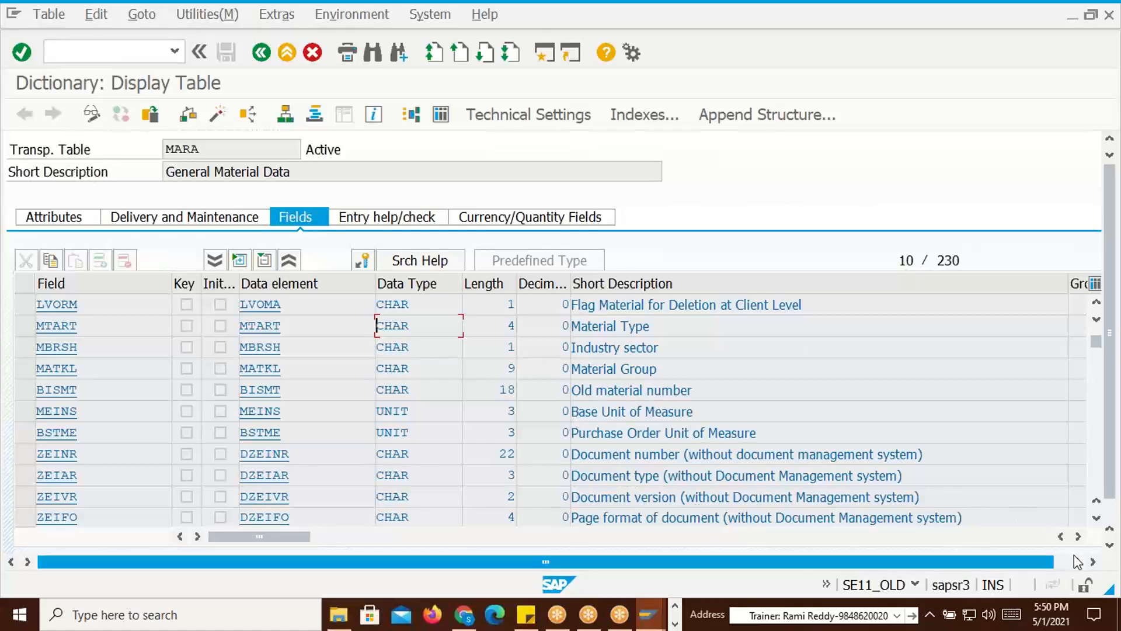
pyautogui.click(1095, 518)
pyautogui.click(1095, 518)
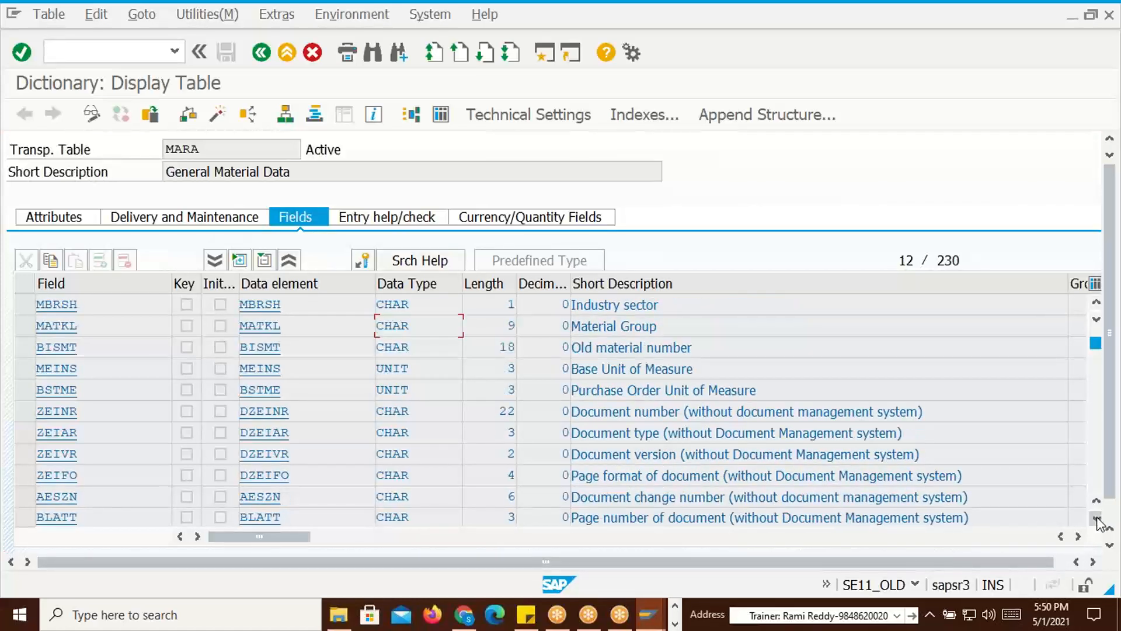
pyautogui.click(1096, 517)
pyautogui.click(1096, 518)
pyautogui.click(1096, 518)
pyautogui.click(1096, 518)
pyautogui.click(1096, 518)
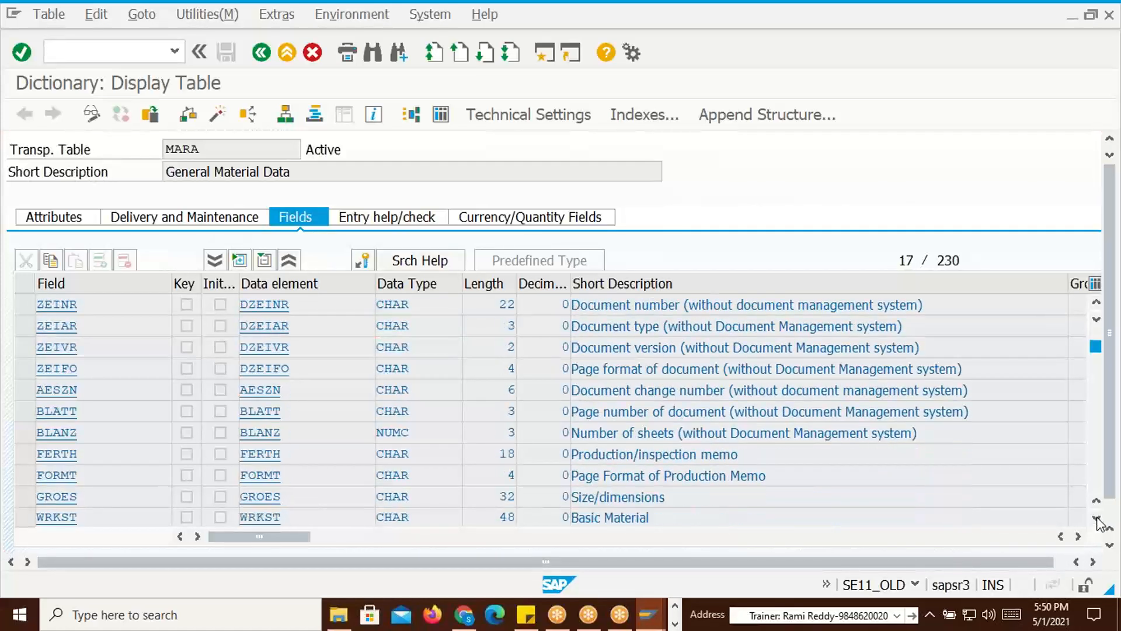
pyautogui.click(1096, 518)
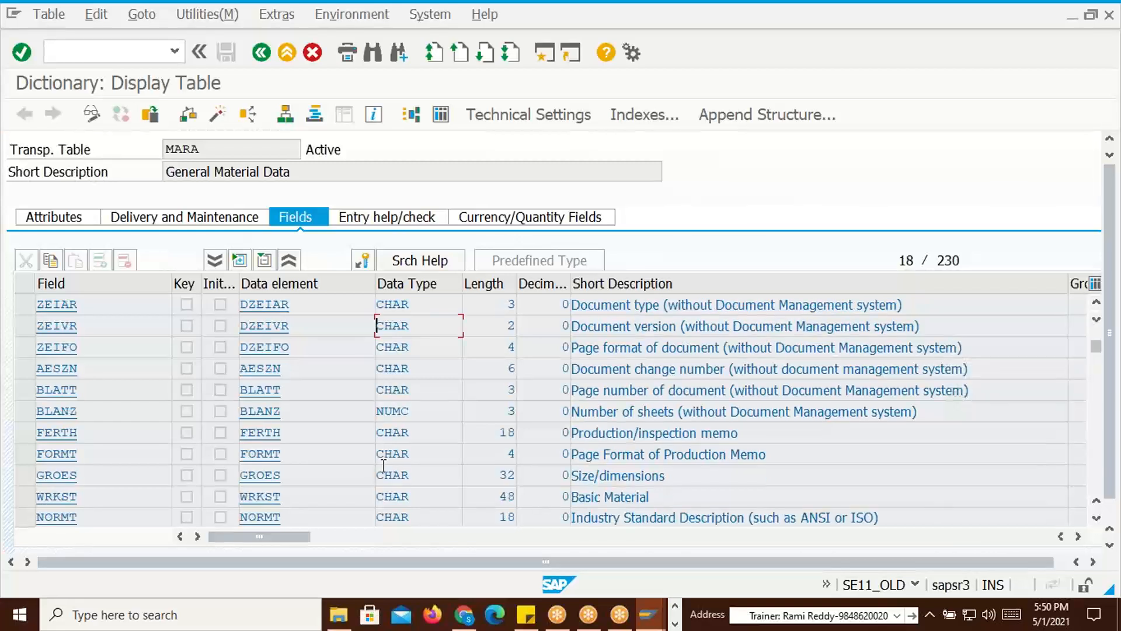
# Check the field name in row 6 of the Excel sheet and search MARA's component list for MAKTX
pyautogui.hotkey('ctrl', 'f')
pyautogui.hotkey('alt', 'Tab')
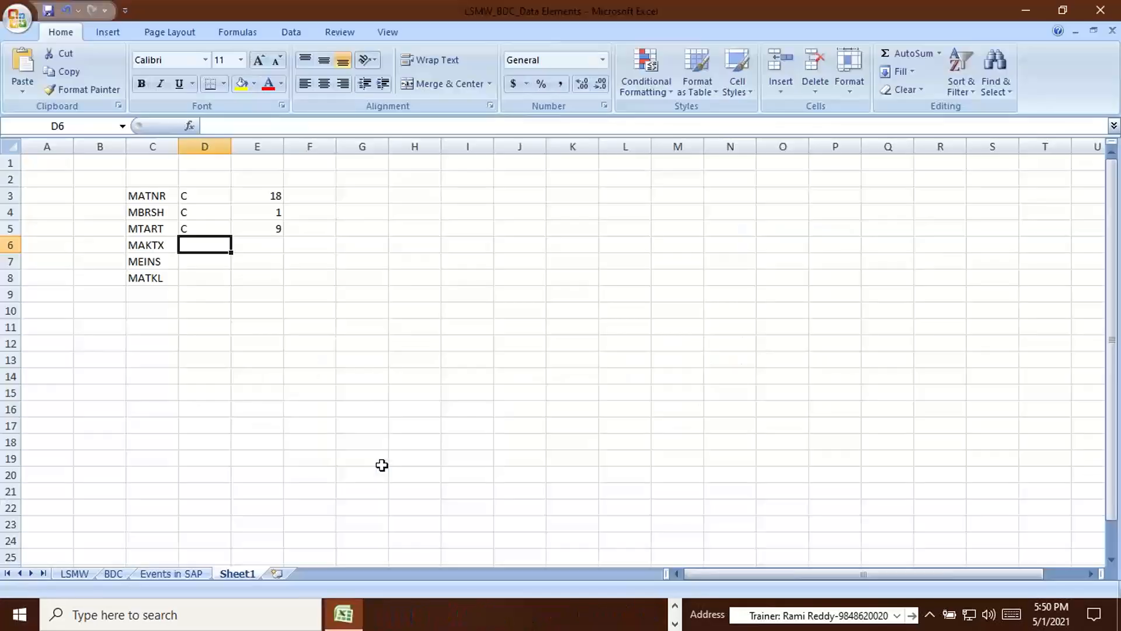
pyautogui.hotkey('alt', 'Tab')
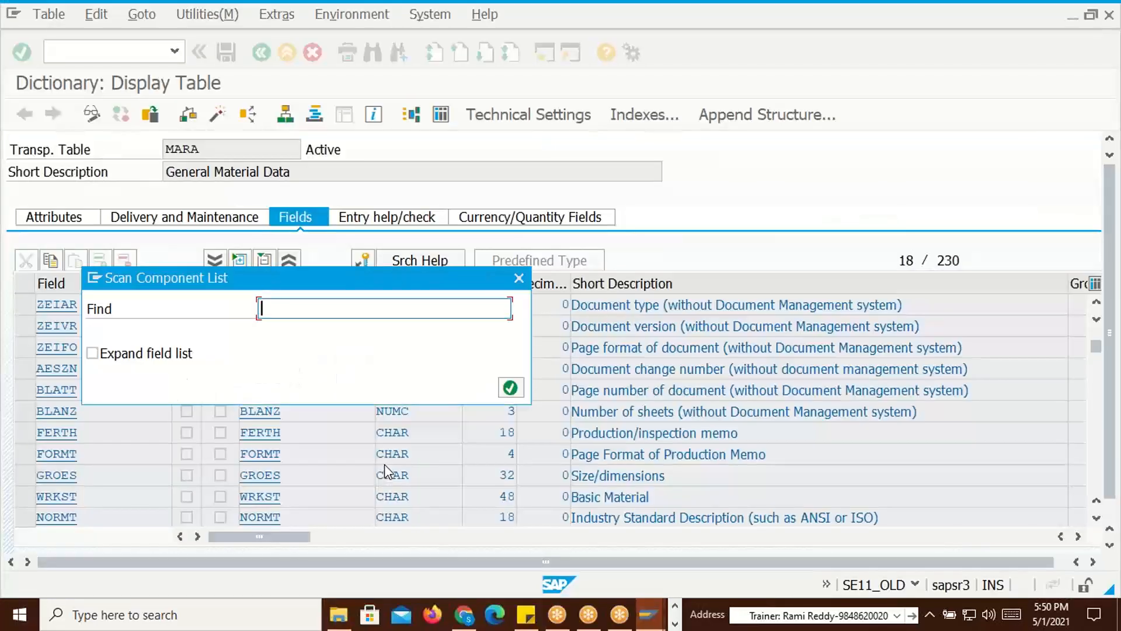
pyautogui.write('maktkl')
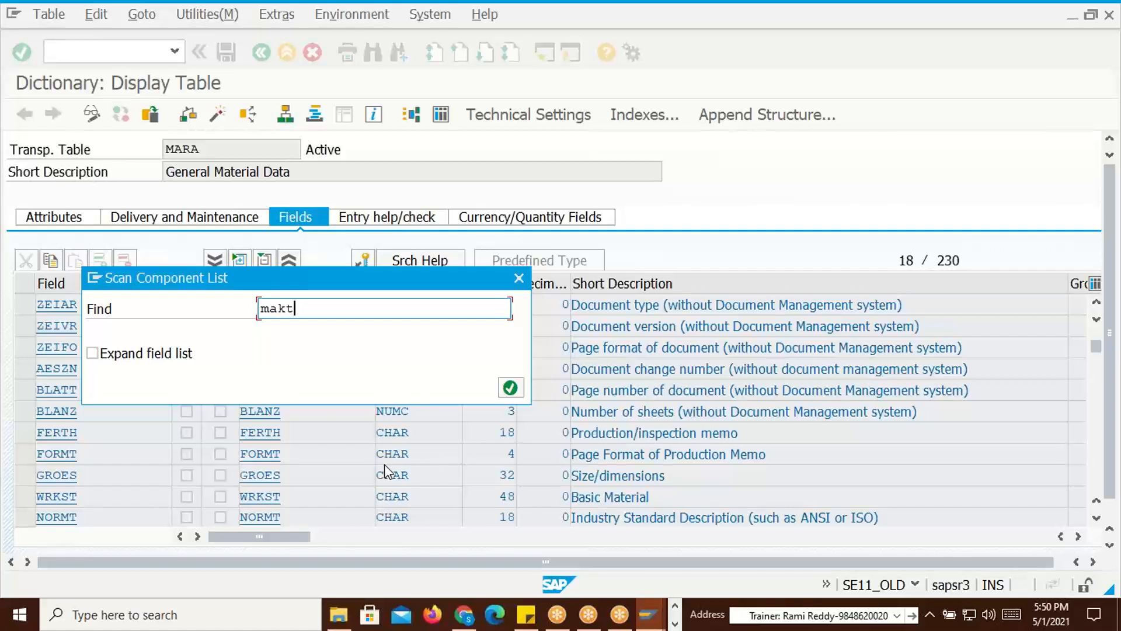
pyautogui.press('Return')
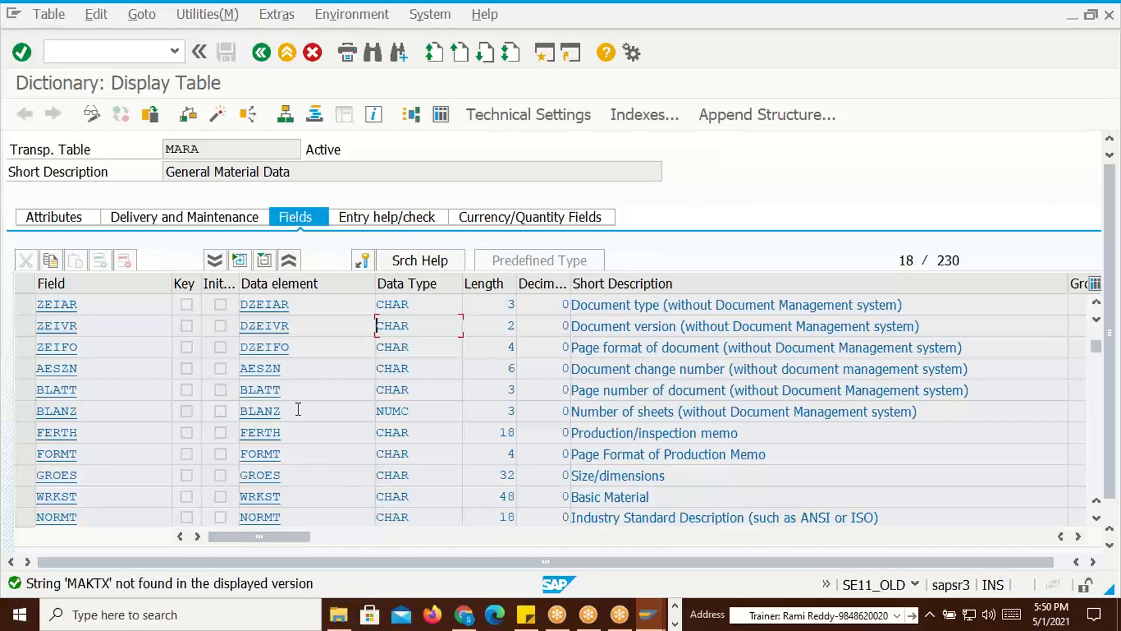
# Go back to the start of MARA's field list and examine its fields and short descriptions down to Season Category
pyautogui.scroll(6, 298, 407)
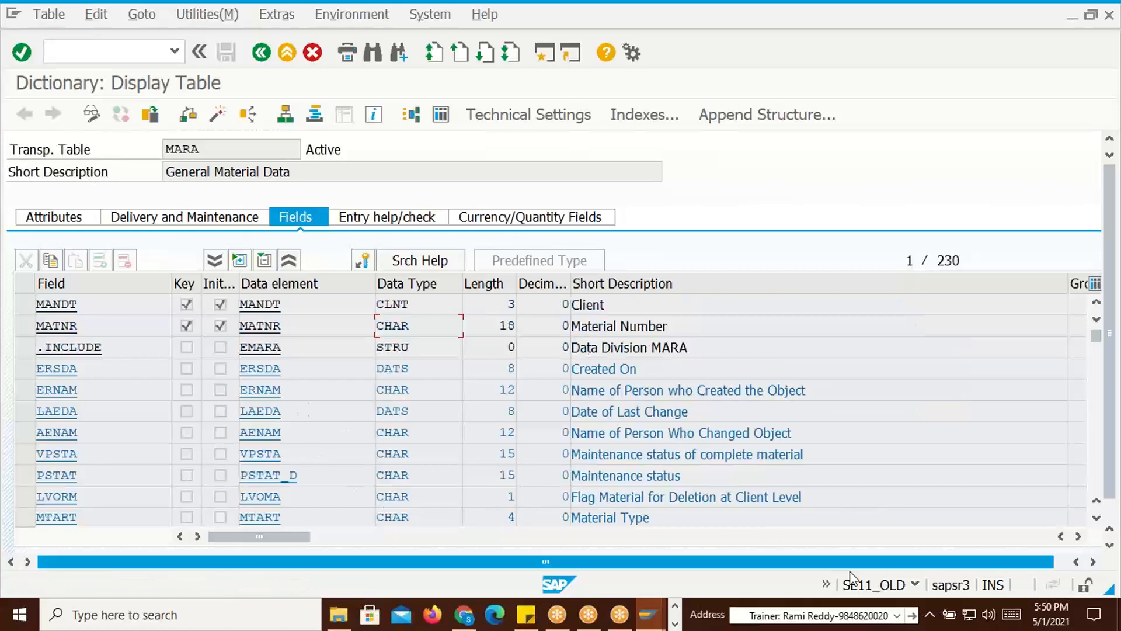
pyautogui.click(1096, 518)
pyautogui.click(1096, 518)
pyautogui.click(1097, 518)
pyautogui.click(1097, 518)
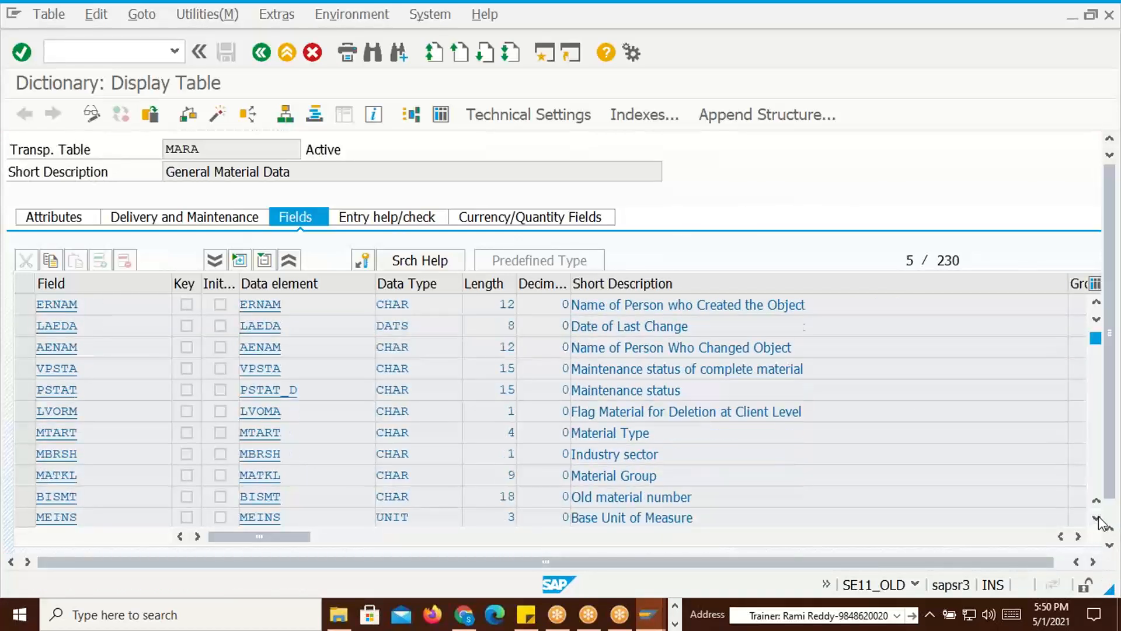
pyautogui.click(1096, 517)
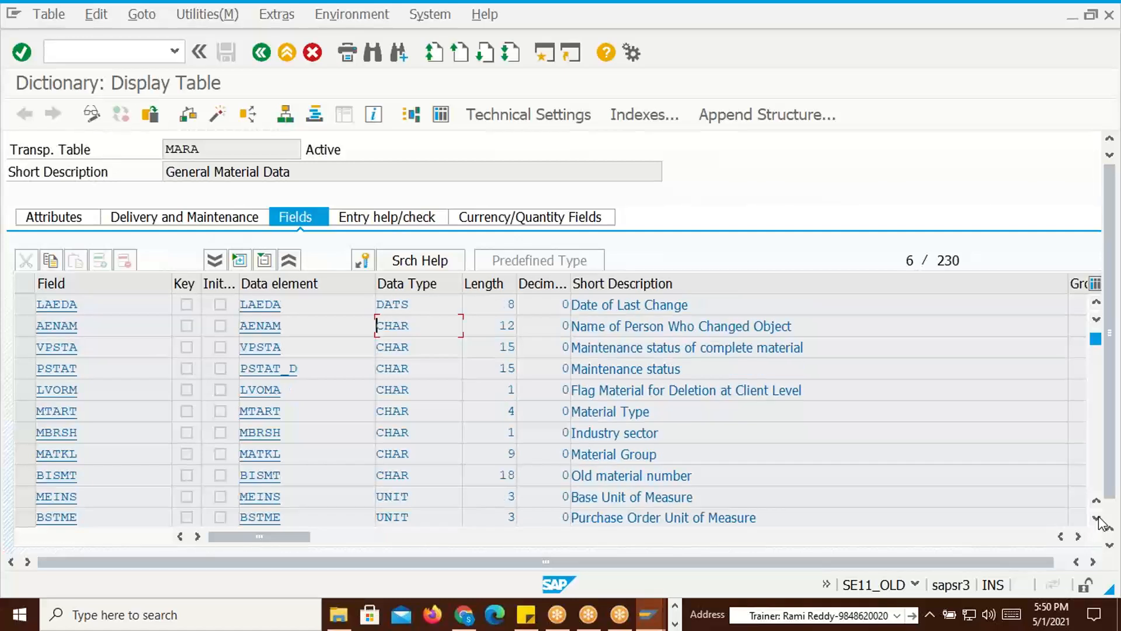
pyautogui.click(1096, 518)
pyautogui.click(1096, 518)
pyautogui.click(1096, 517)
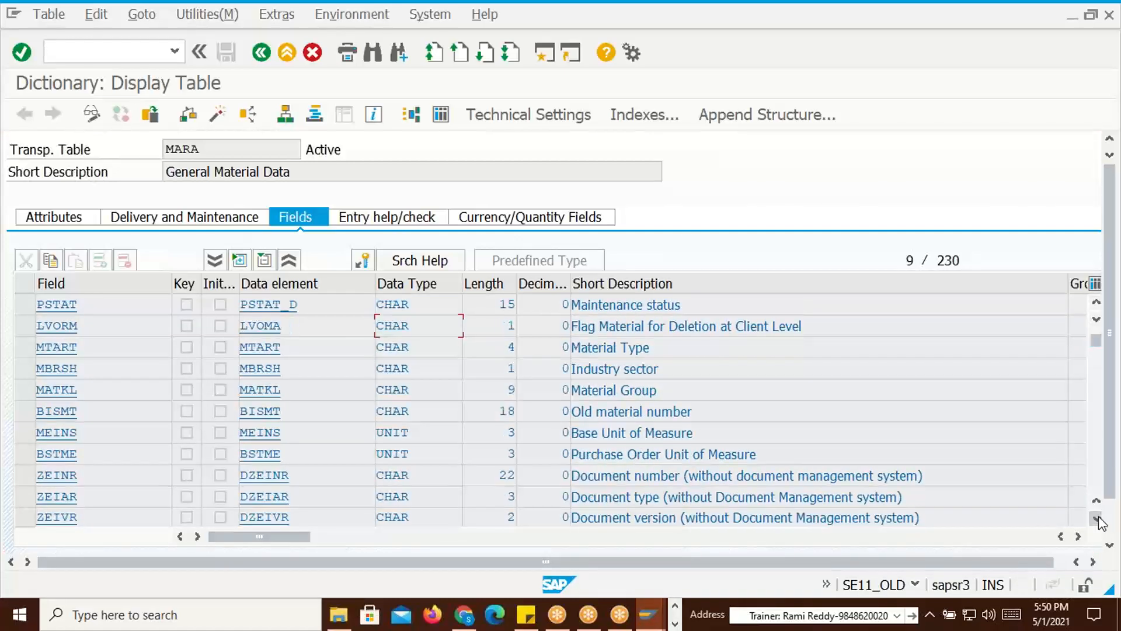
pyautogui.click(1096, 518)
pyautogui.click(1096, 518)
pyautogui.click(1097, 517)
pyautogui.click(1096, 518)
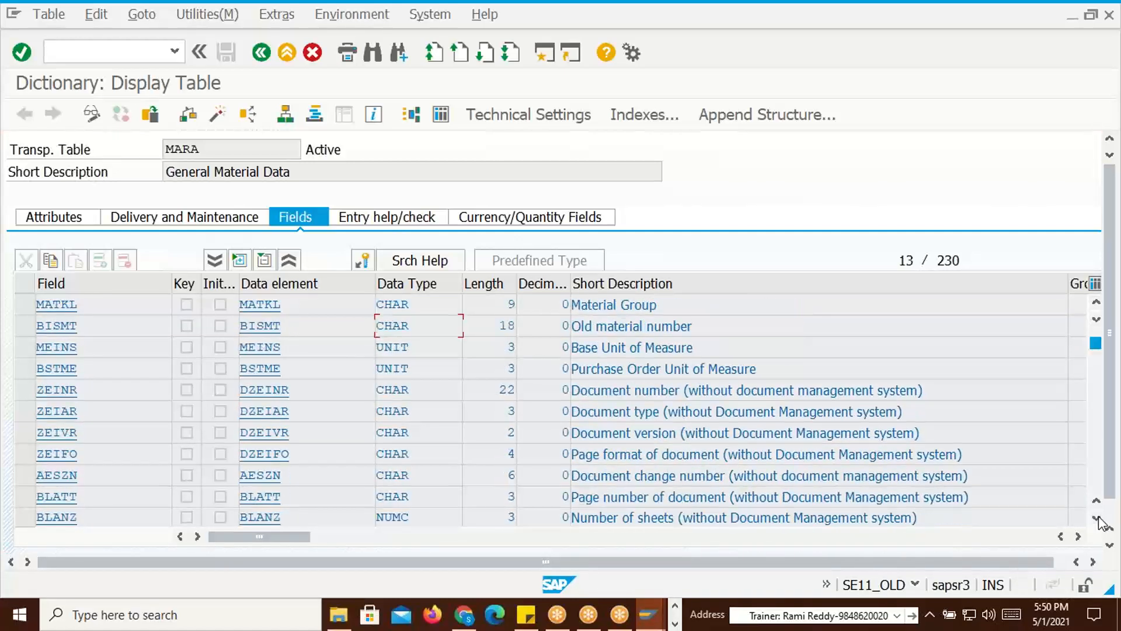
pyautogui.click(1097, 518)
pyautogui.click(1096, 518)
pyautogui.click(1097, 518)
pyautogui.click(1096, 517)
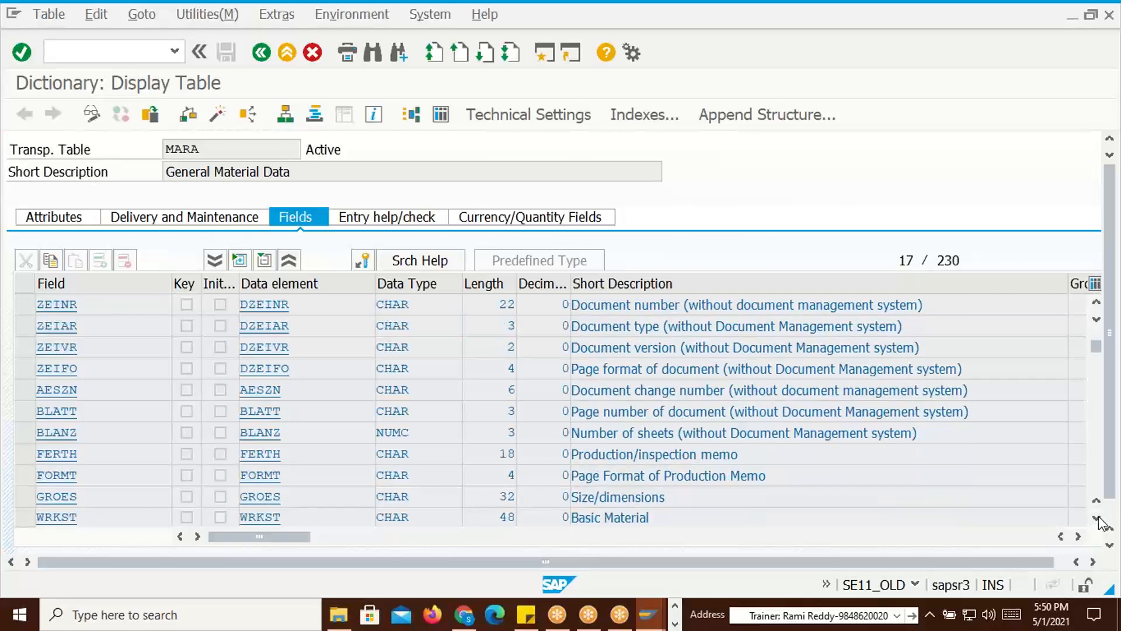
pyautogui.click(1097, 518)
pyautogui.click(1097, 518)
pyautogui.click(1096, 518)
pyautogui.click(1096, 518)
pyautogui.click(1096, 518)
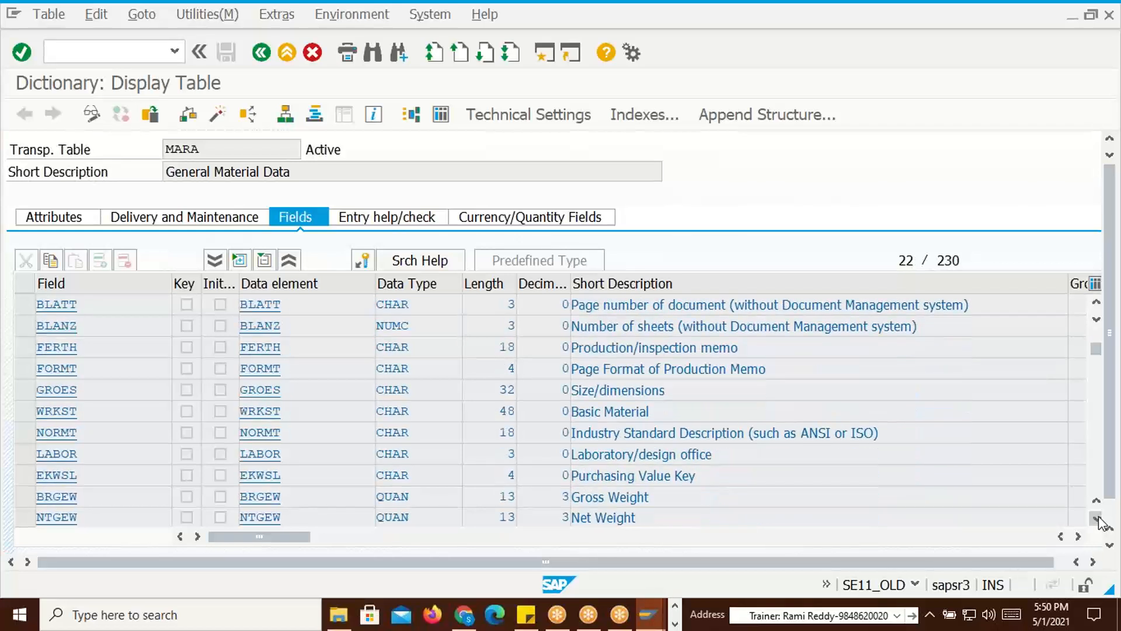
pyautogui.click(1097, 518)
pyautogui.click(1096, 518)
pyautogui.click(1096, 518)
pyautogui.click(1096, 517)
pyautogui.click(1097, 518)
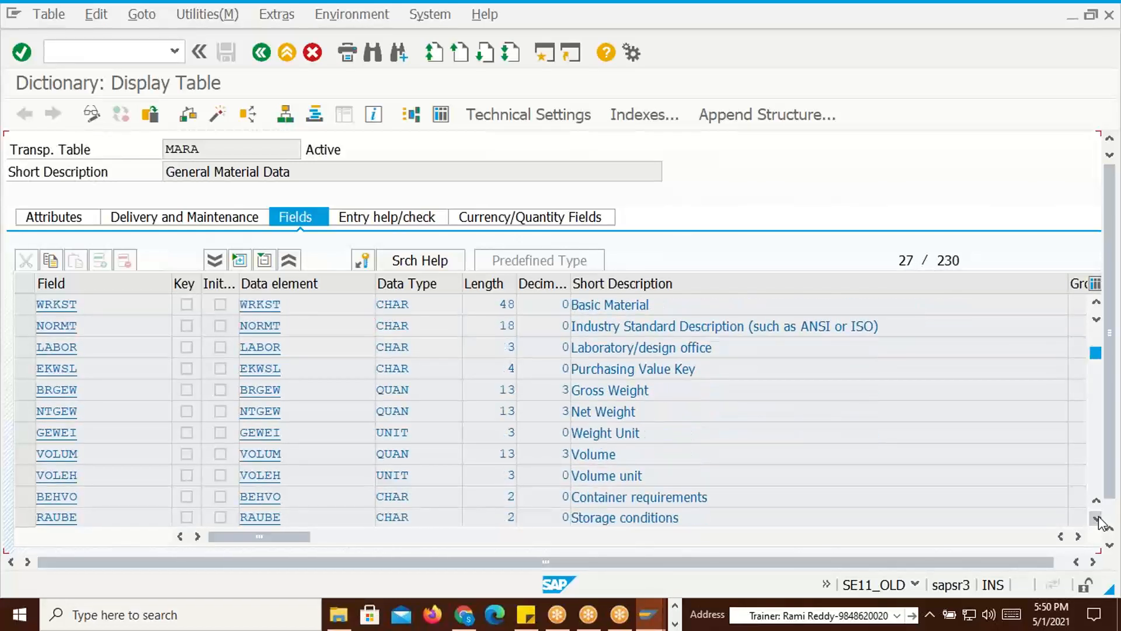
pyautogui.click(1097, 518)
pyautogui.click(1096, 518)
pyautogui.click(1096, 518)
pyautogui.click(1096, 518)
pyautogui.click(1096, 517)
pyautogui.click(1096, 518)
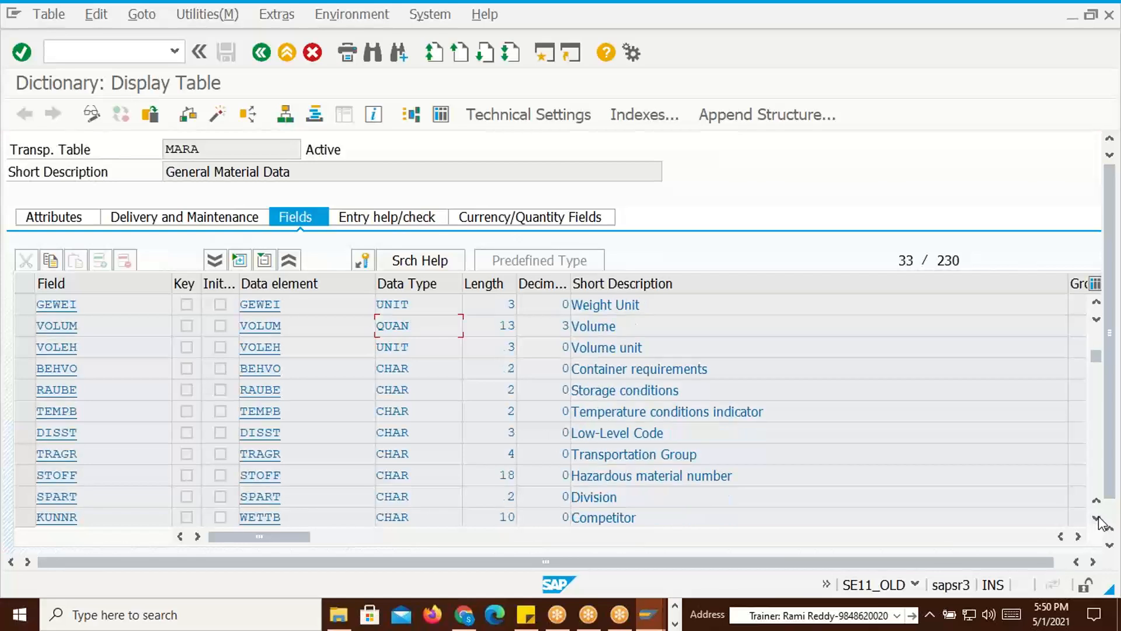
pyautogui.click(1096, 518)
pyautogui.click(1096, 518)
pyautogui.click(1096, 518)
pyautogui.click(1096, 518)
pyautogui.click(1096, 518)
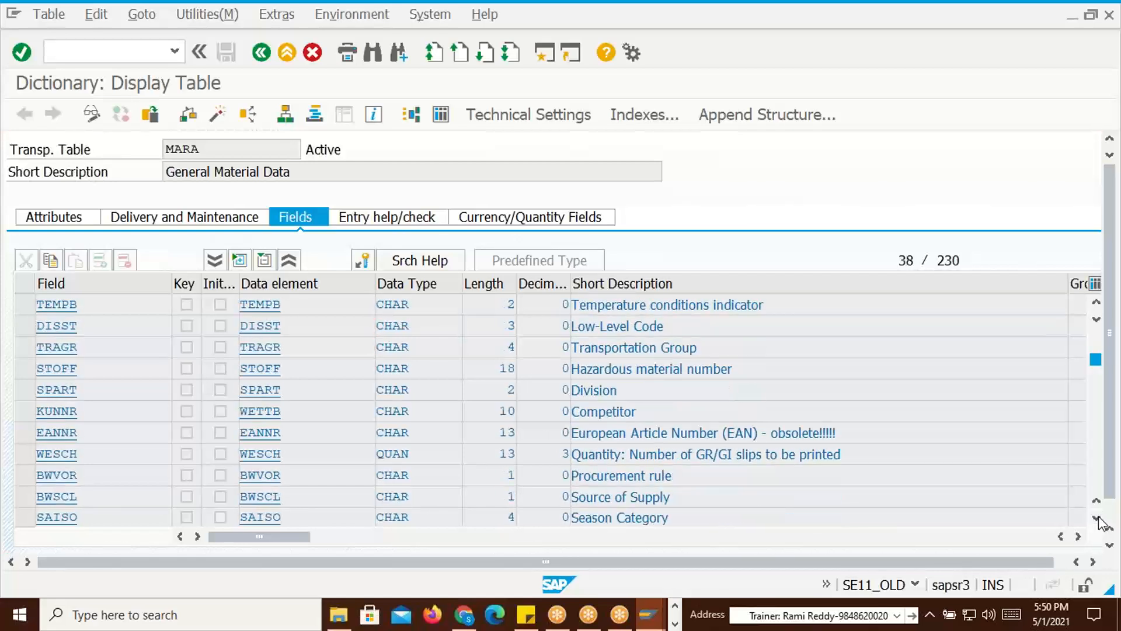
# Copy the field name MEINS from C7 of the Excel sheet and search MARA's component list in SAP for it
pyautogui.hotkey('alt', 'Tab')
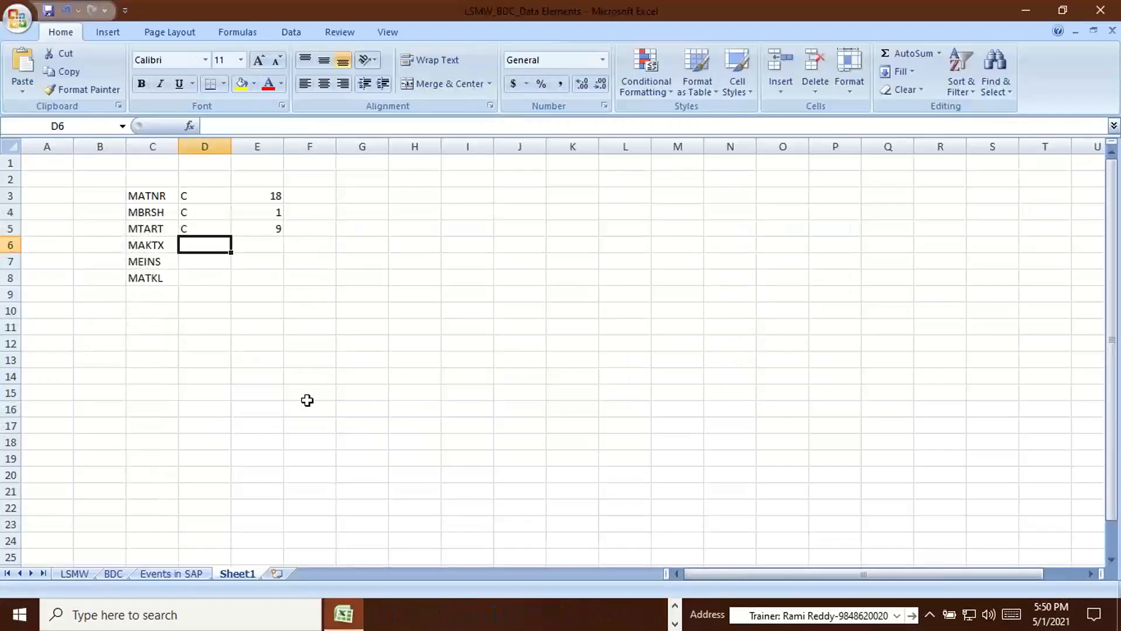
pyautogui.click(159, 264)
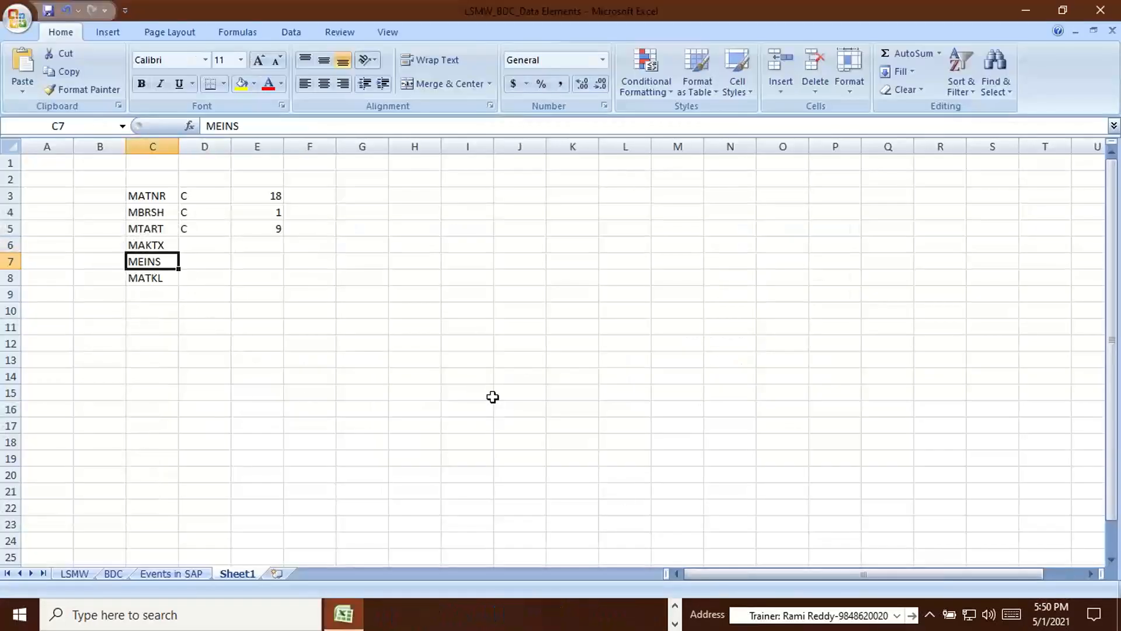
pyautogui.hotkey('ctrl', 'c')
pyautogui.hotkey('alt', 'Tab')
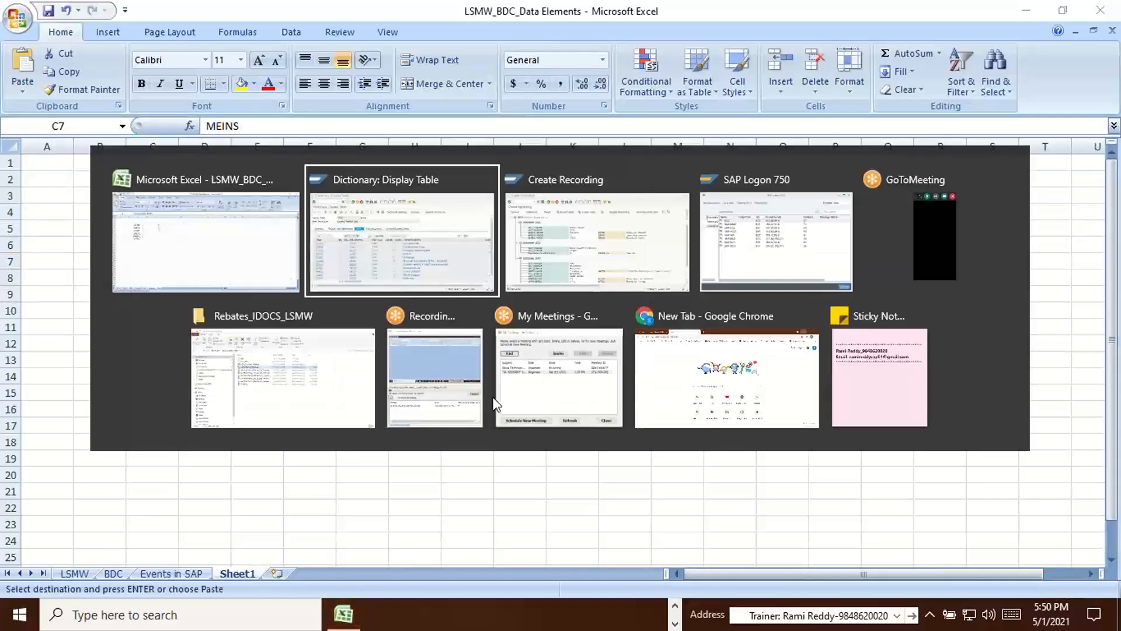
pyautogui.hotkey('ctrl', 'f')
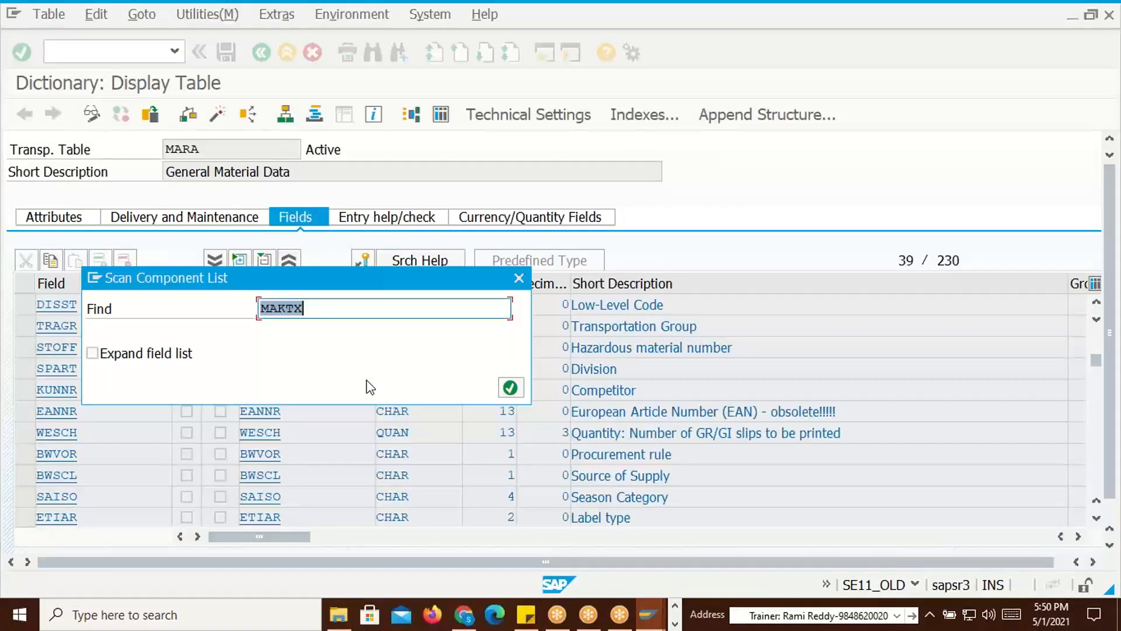
pyautogui.hotkey('ctrl', 'v')
pyautogui.press('Return')
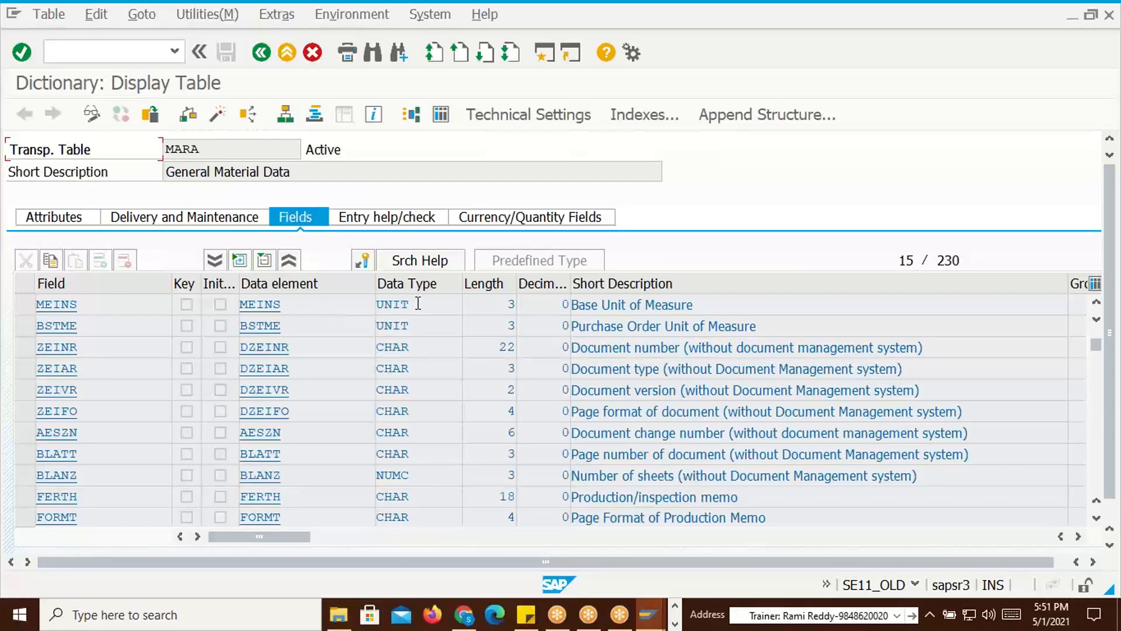
# Open the details of the MEINS field in MARA and examine its data type
pyautogui.moveTo(418, 303); pyautogui.dragTo(375, 304)
pyautogui.click(375, 302)
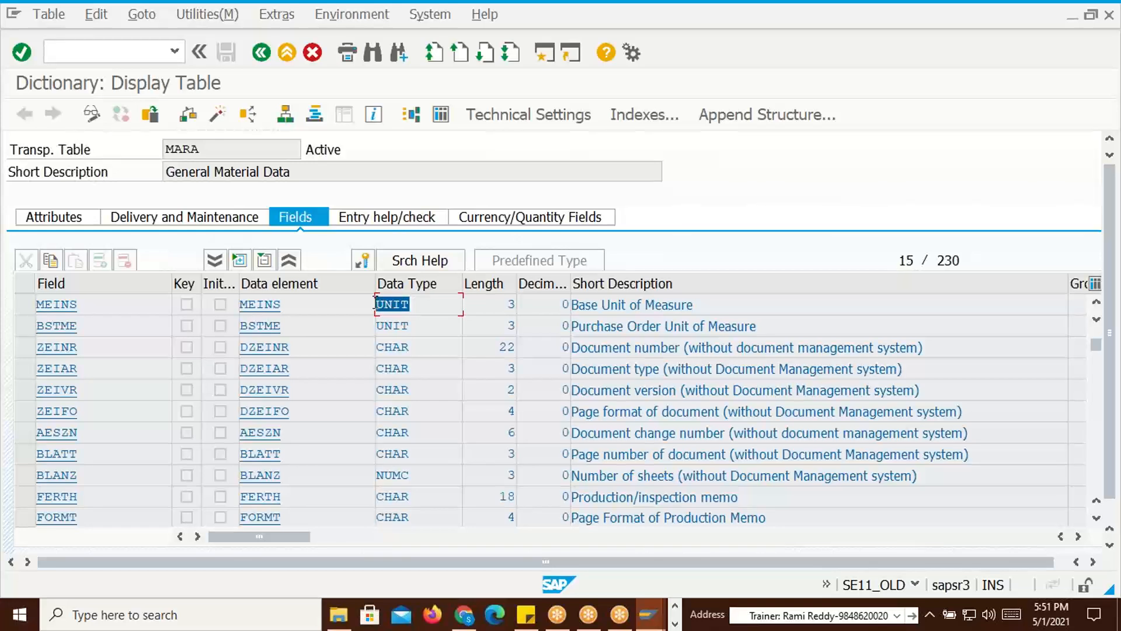
pyautogui.click(375, 301)
pyautogui.doubleClick(395, 304)
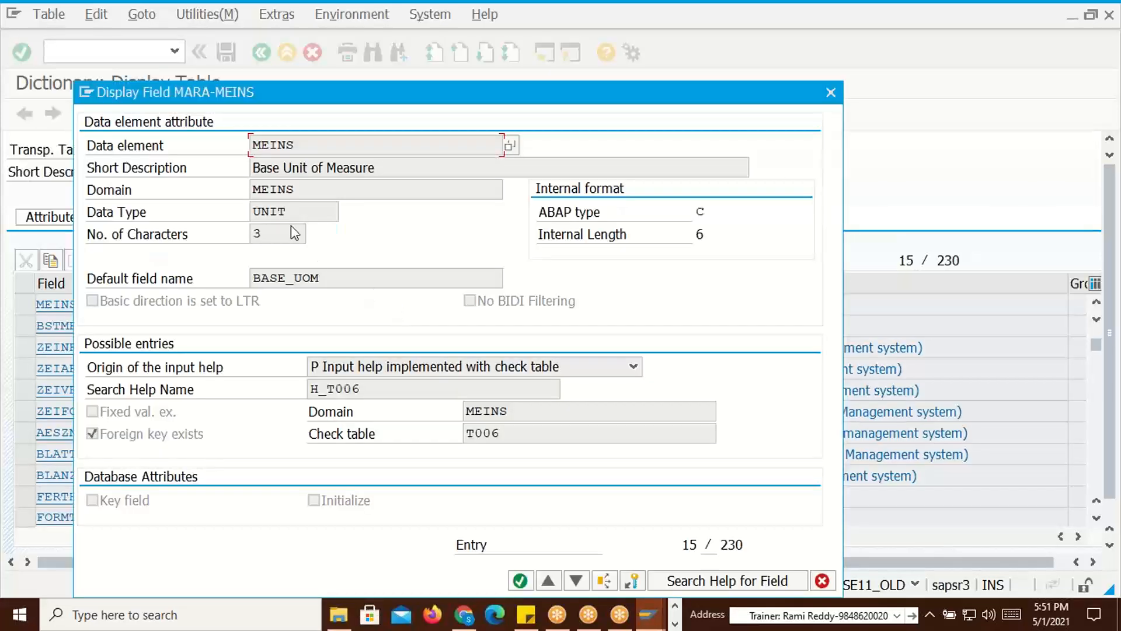
pyautogui.moveTo(291, 210); pyautogui.dragTo(262, 212)
pyautogui.click(259, 212)
# Look through the list of ABAP Dictionary data types, recheck MEINS's data type and number of characters, and close the field details
pyautogui.click(349, 212)
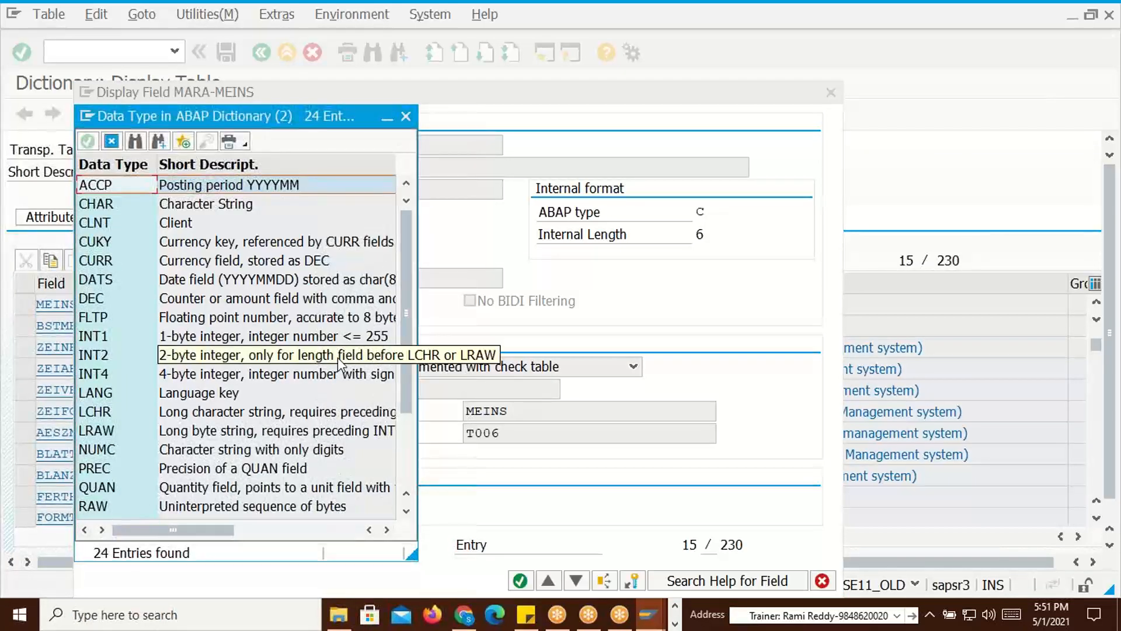
pyautogui.scroll(-2, 344, 357)
pyautogui.click(405, 118)
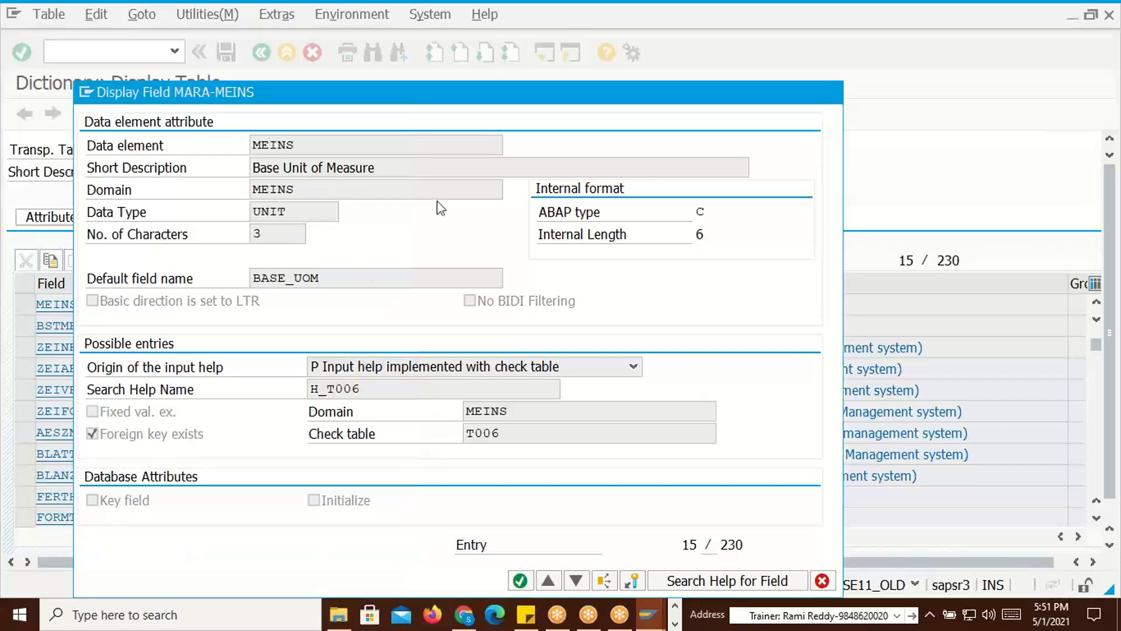
pyautogui.moveTo(286, 210); pyautogui.dragTo(262, 209)
pyautogui.click(265, 209)
pyautogui.click(278, 231)
pyautogui.click(829, 98)
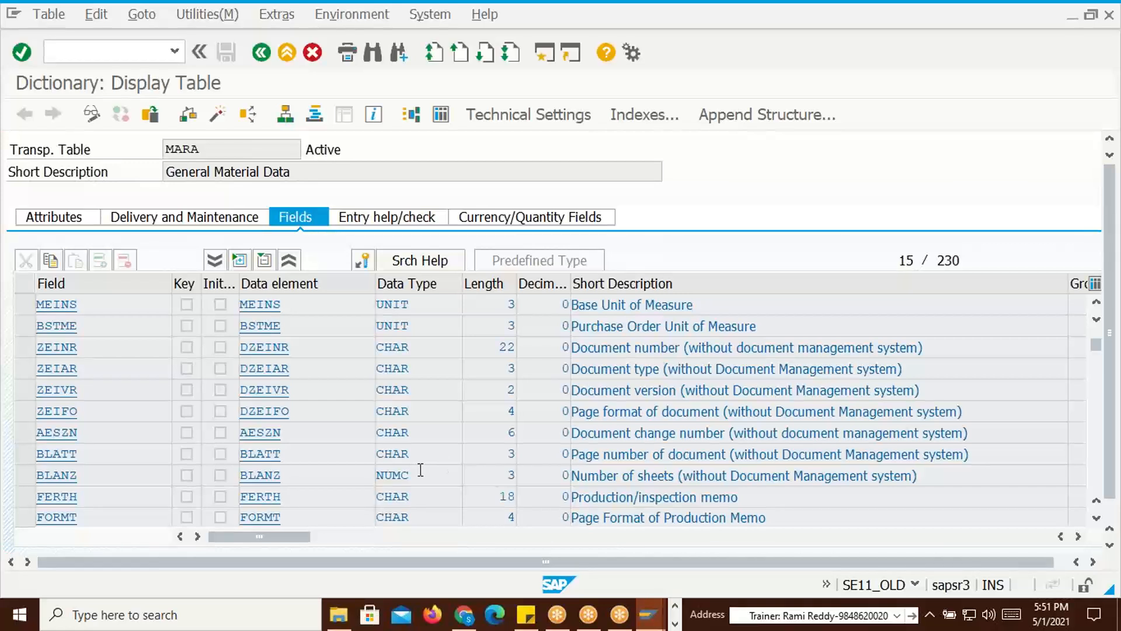
# Enter data type C in D7 and length 3 in E7 for MEINS in Excel, checking them against MARA in SAP
pyautogui.hotkey('alt', 'Tab')
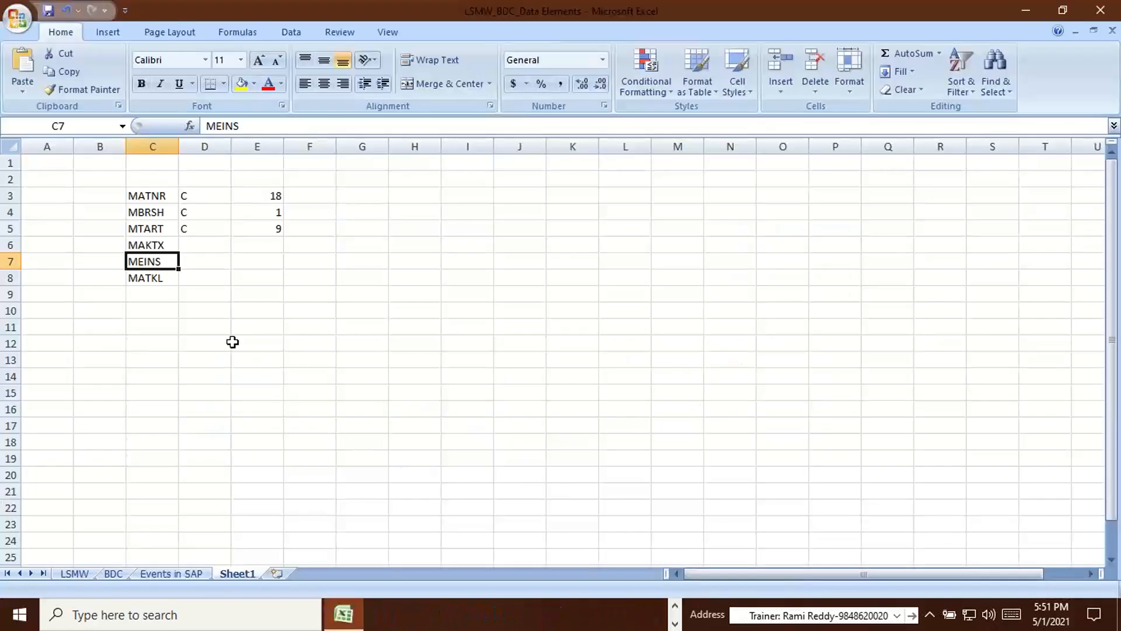
pyautogui.click(204, 267)
pyautogui.hotkey('alt', 'Tab')
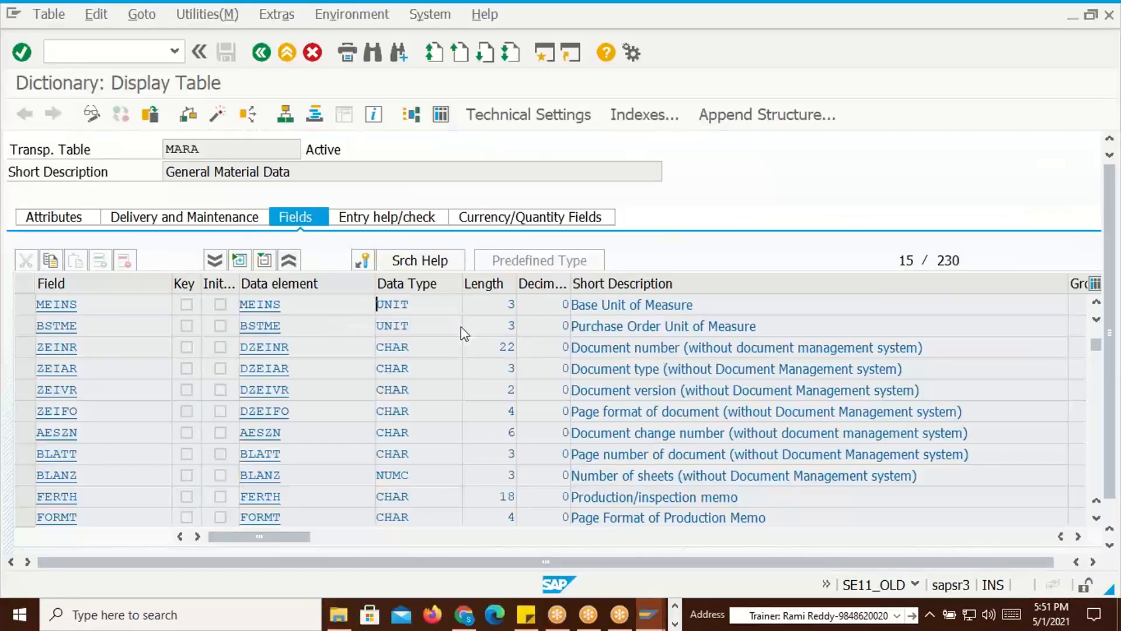
pyautogui.hotkey('alt', 'Tab')
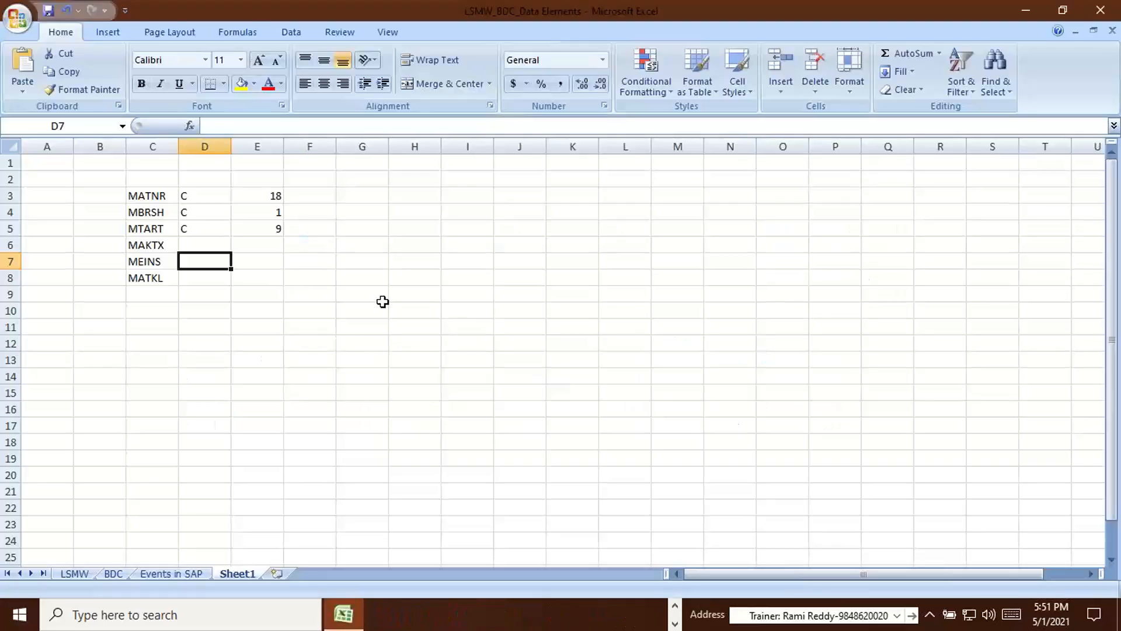
pyautogui.write('C')
pyautogui.press('Tab')
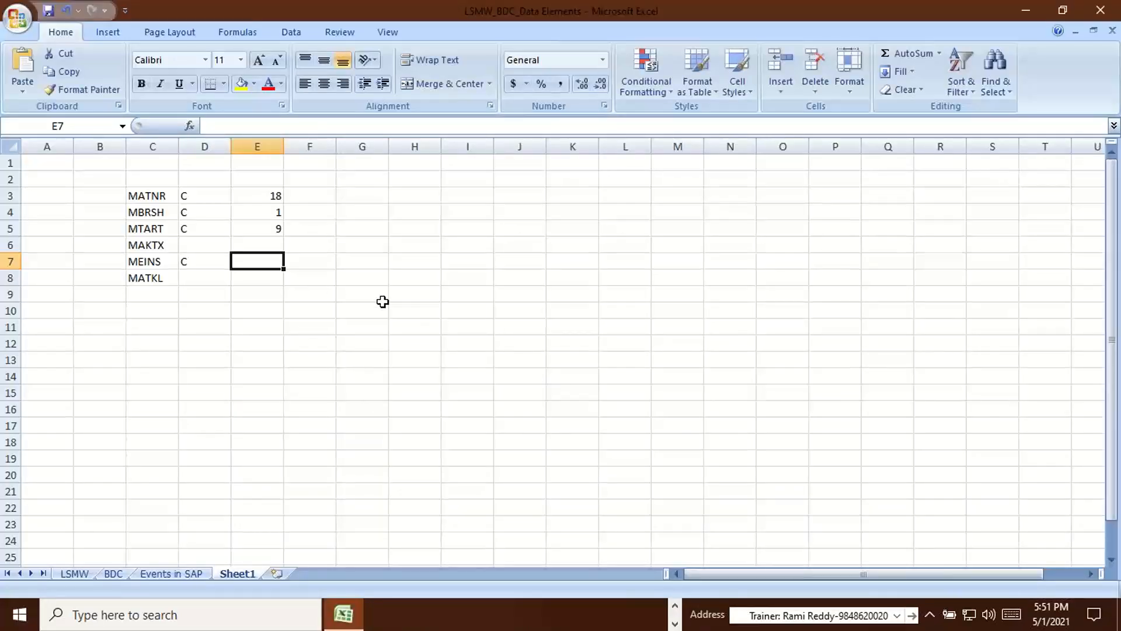
pyautogui.write('C')
pyautogui.hotkey('alt', 'Tab')
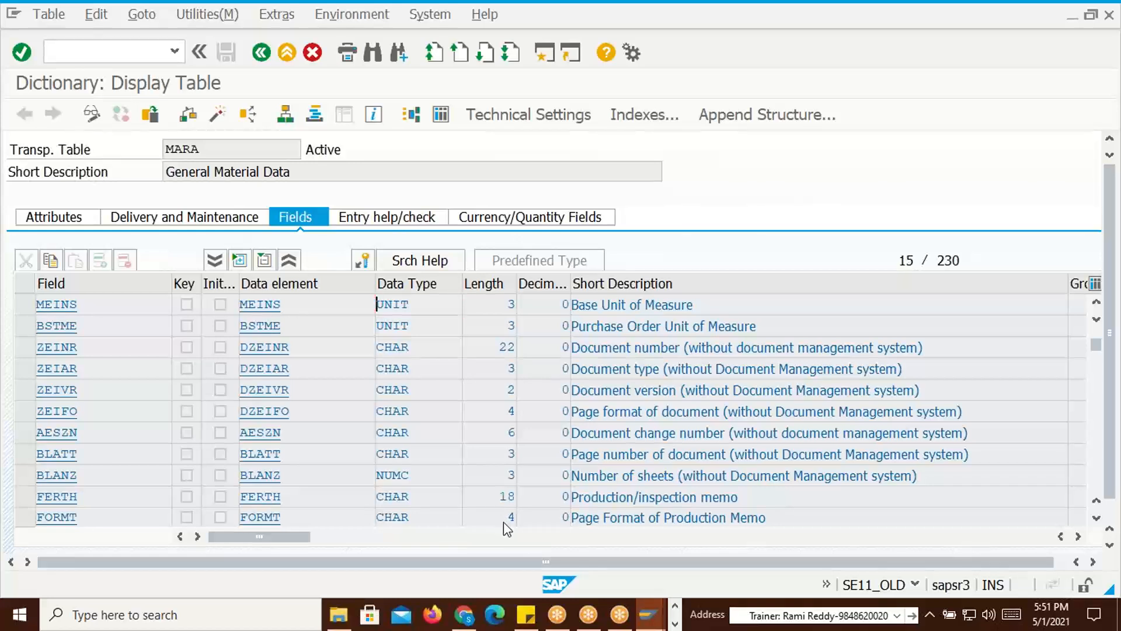
pyautogui.hotkey('alt', 'Tab')
# Enter data type C in D6 for MAKTX in the Excel sheet
pyautogui.click(193, 245)
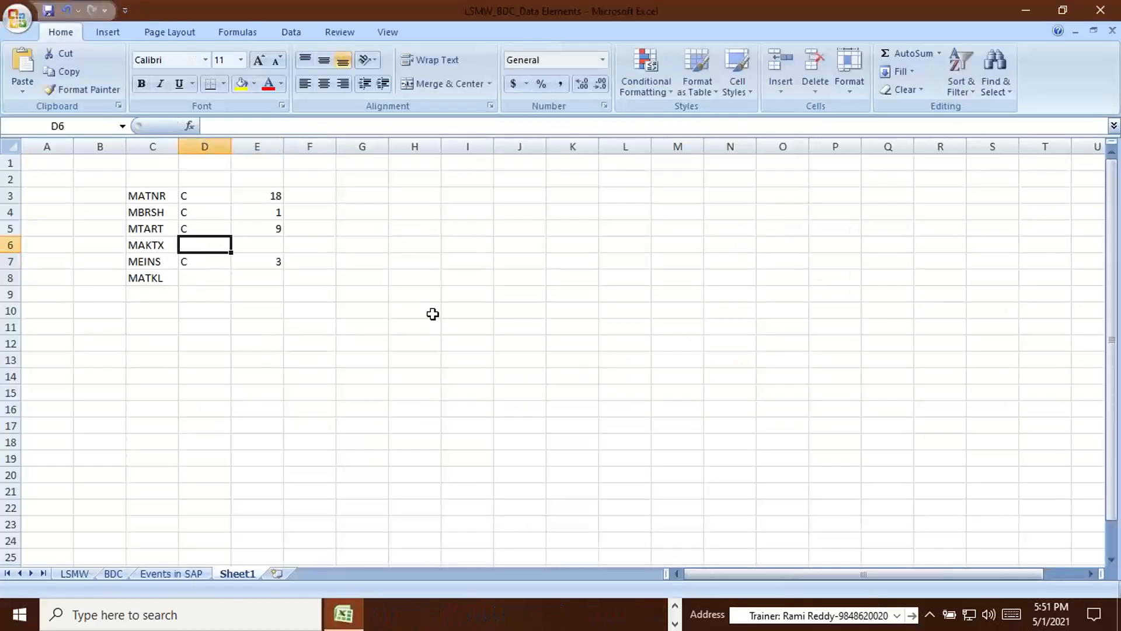
pyautogui.write('C')
pyautogui.press('Tab')
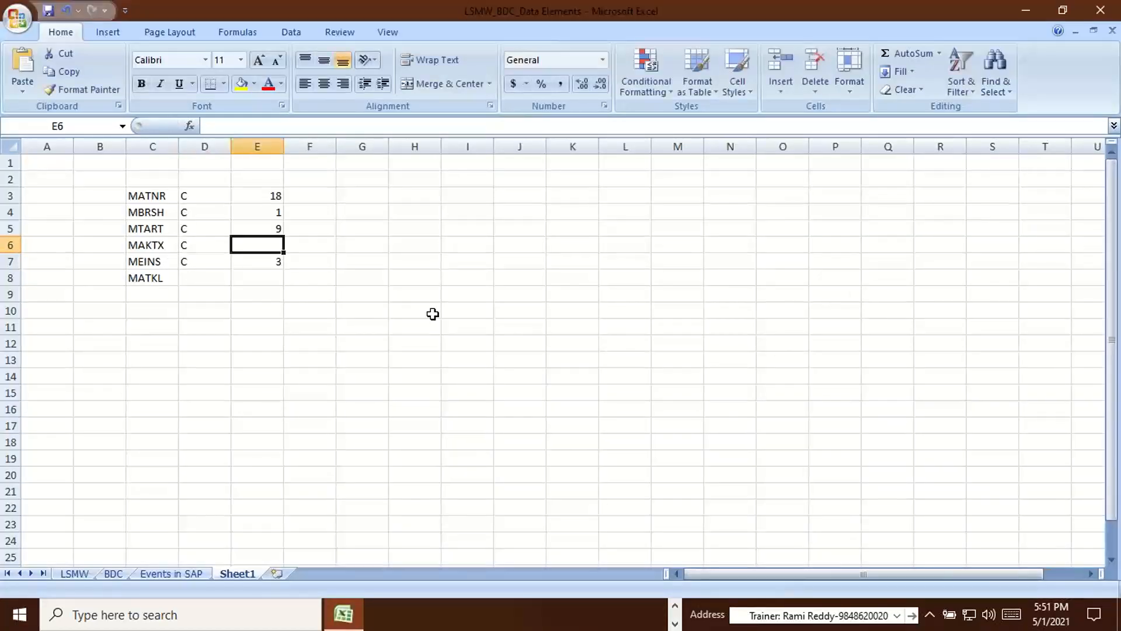
# Switch to MARA's field list in SAP, check the remaining field names in Excel, and search the component list for MATKL
pyautogui.hotkey('alt', 'Tab')
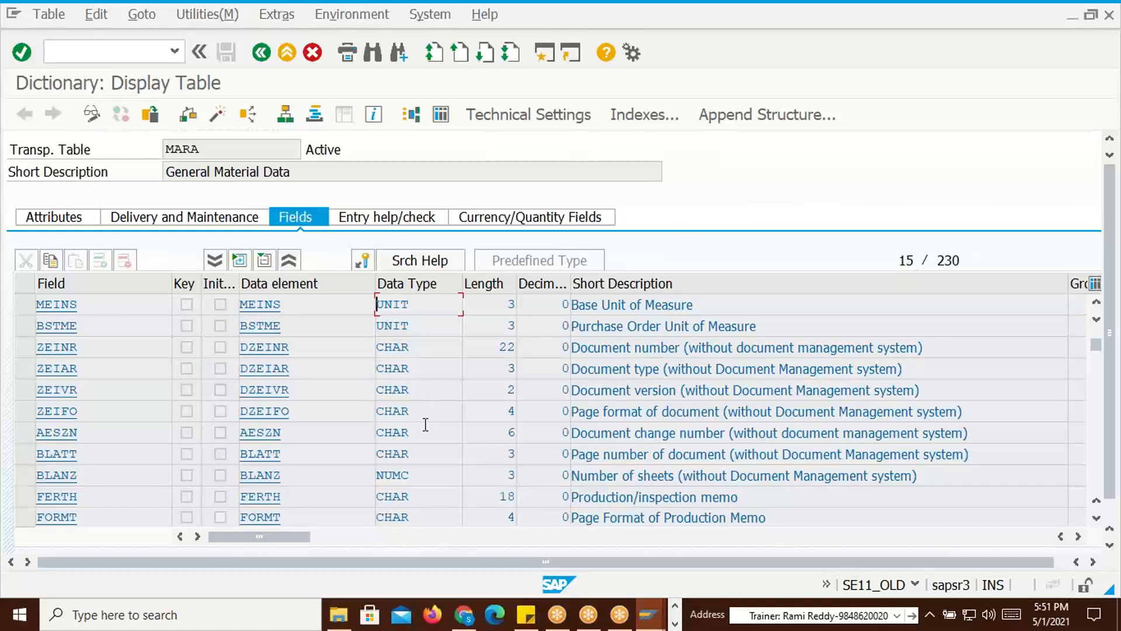
pyautogui.click(1096, 518)
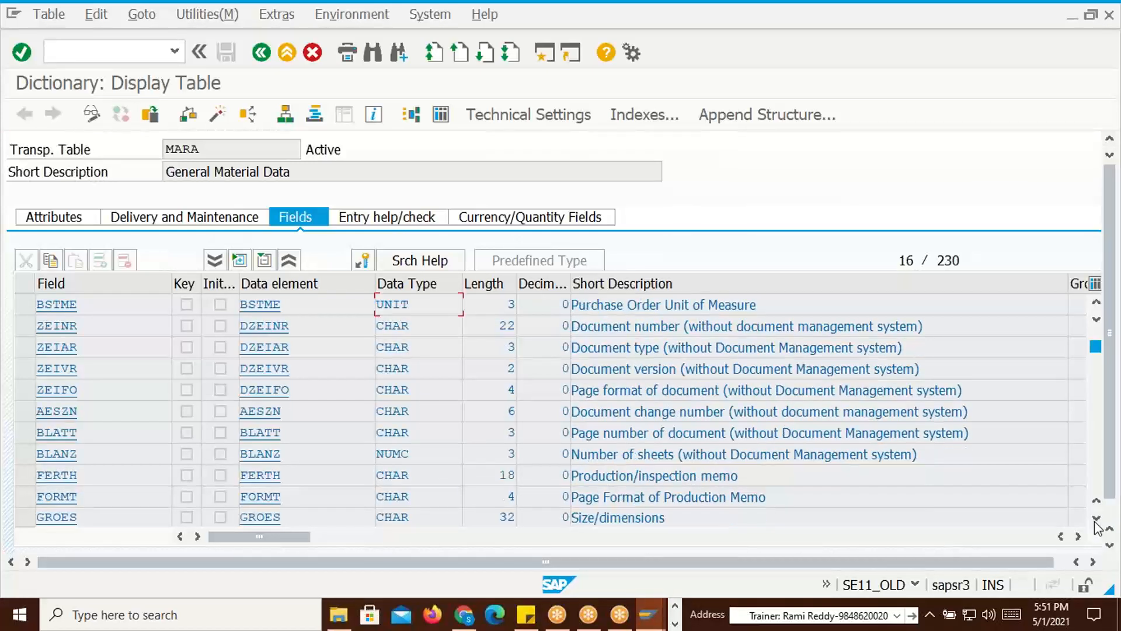
pyautogui.click(1096, 519)
pyautogui.hotkey('alt', 'Tab')
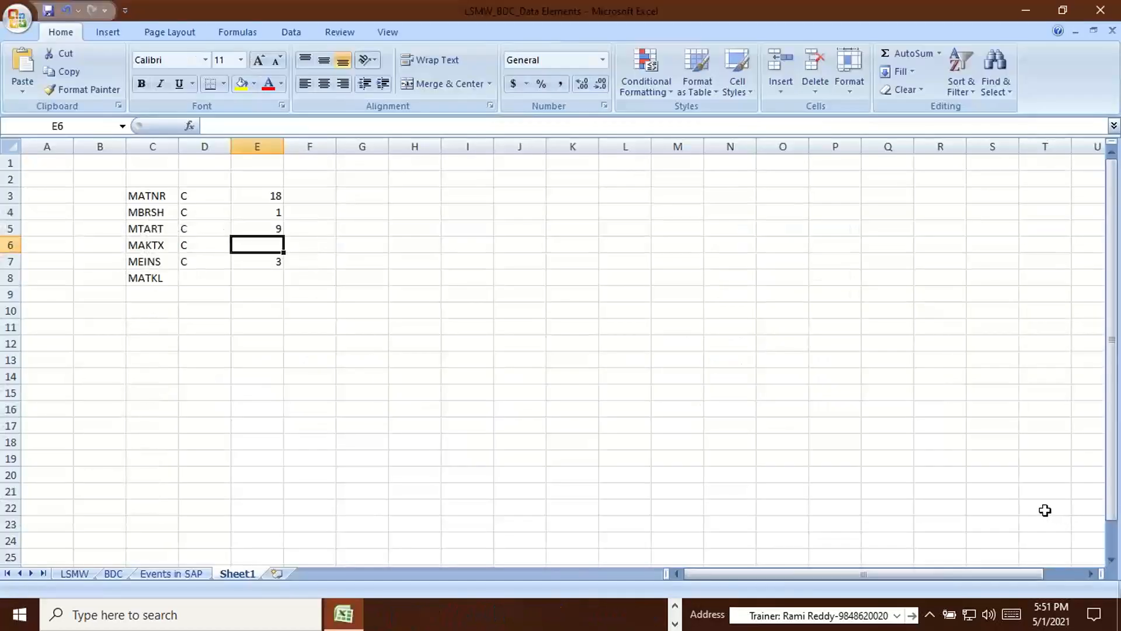
pyautogui.hotkey('alt', 'Tab')
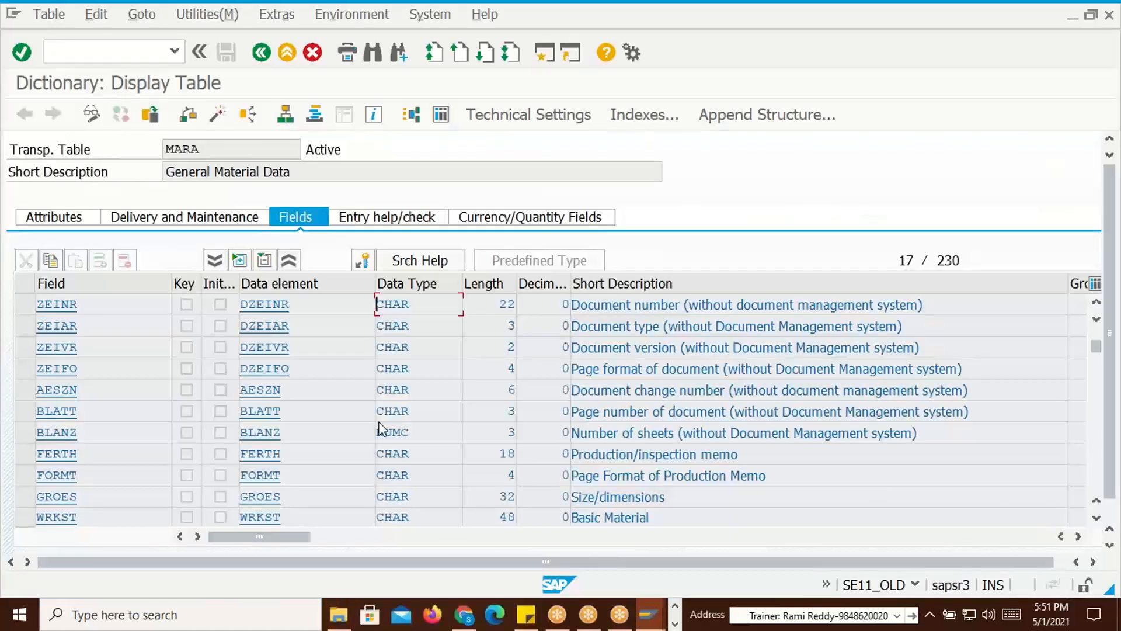
pyautogui.hotkey('ctrl', 'f')
pyautogui.write('MA')
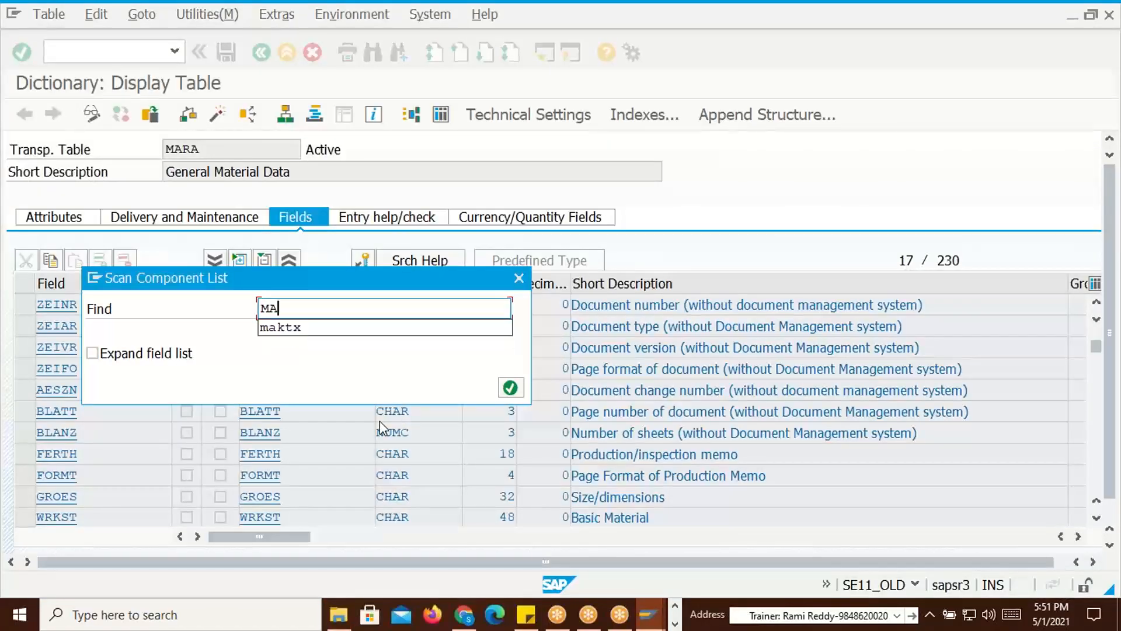
pyautogui.write('TKL')
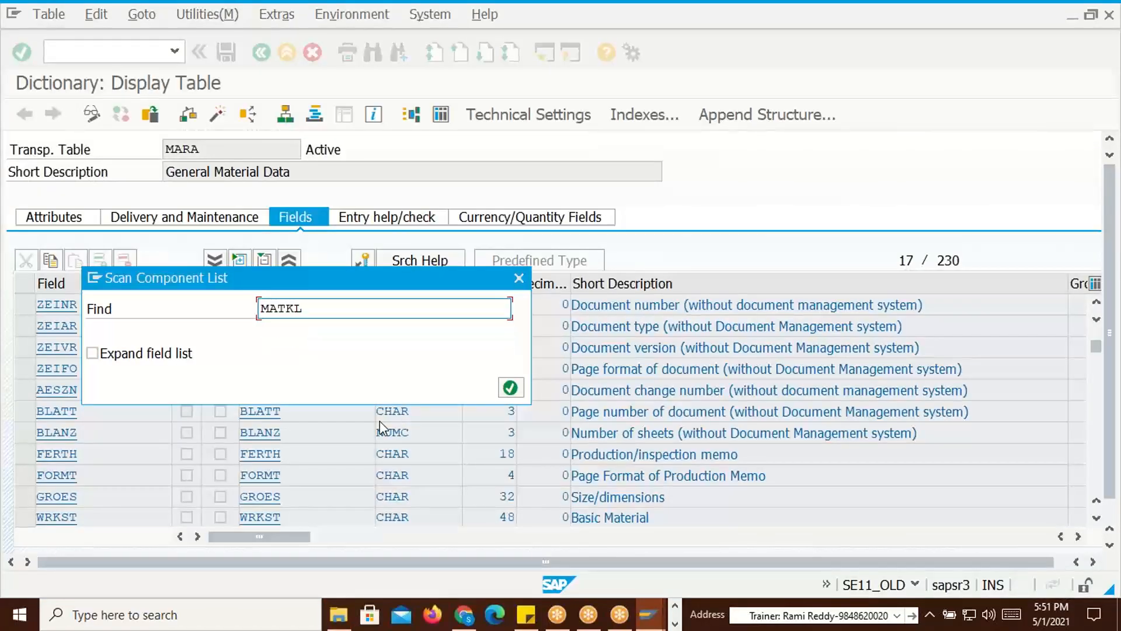
pyautogui.press('Return')
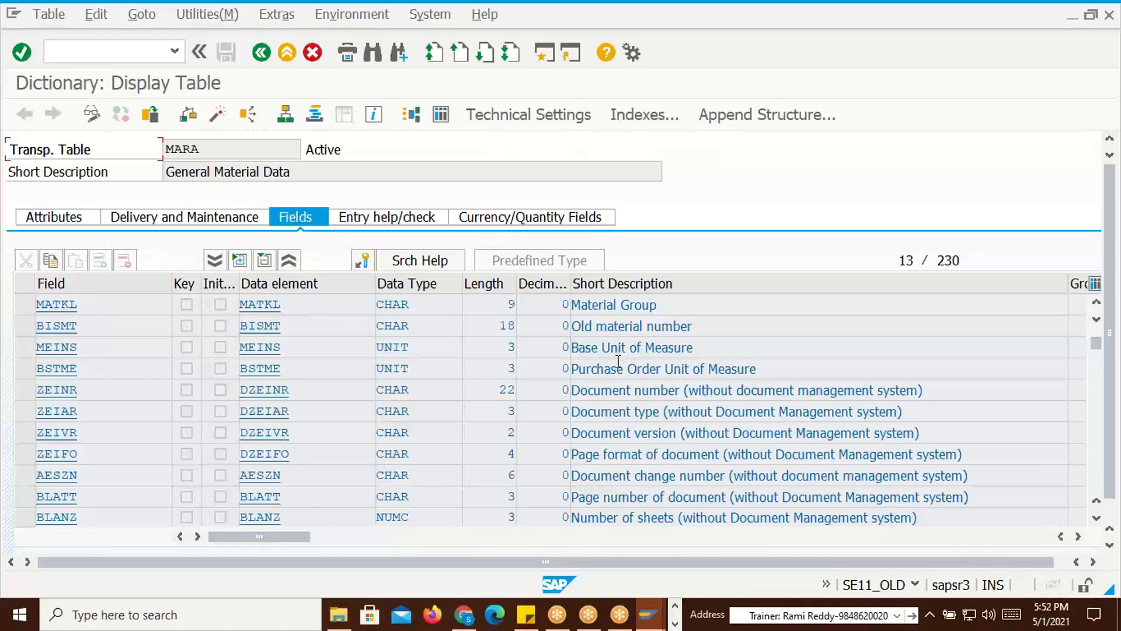
# Switch to Excel and enter length 9 in E8 for MATKL
pyautogui.hotkey('alt', 'Tab')
pyautogui.click(276, 275)
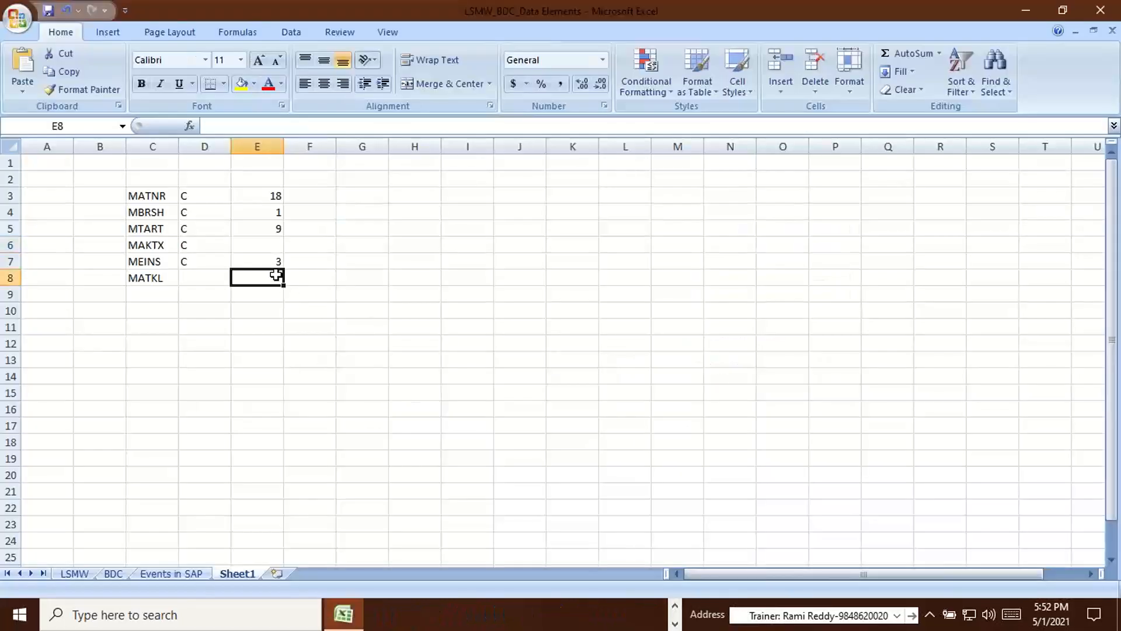
pyautogui.write('9')
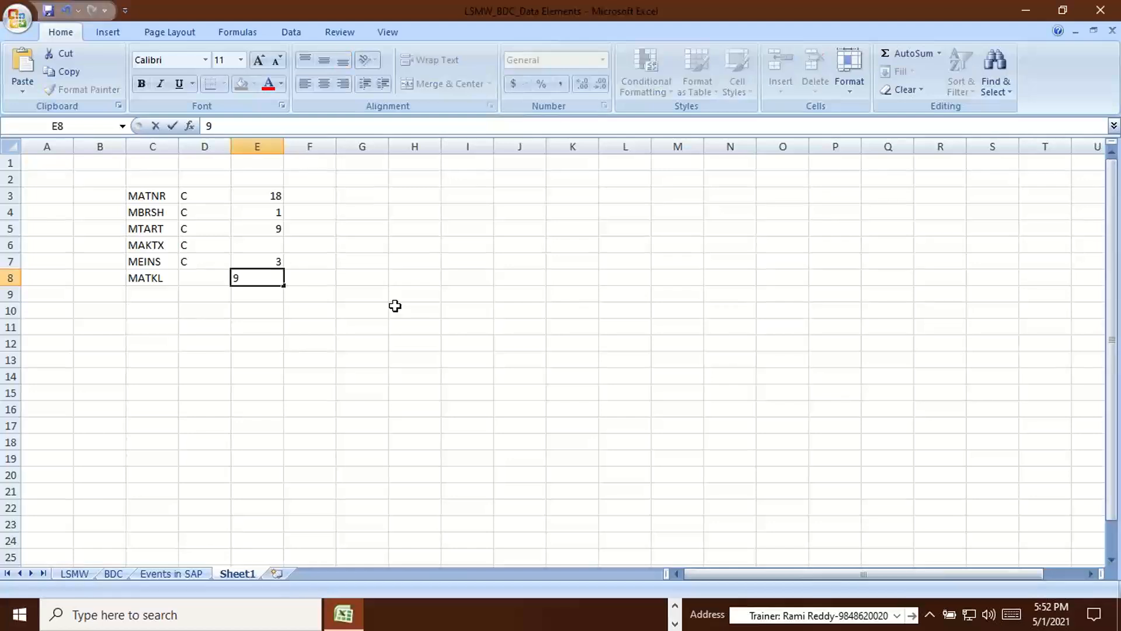
pyautogui.press('Return')
# Search MARA's component list in SAP for MTART and correct its length in E5 of the Excel sheet to match
pyautogui.click(143, 231)
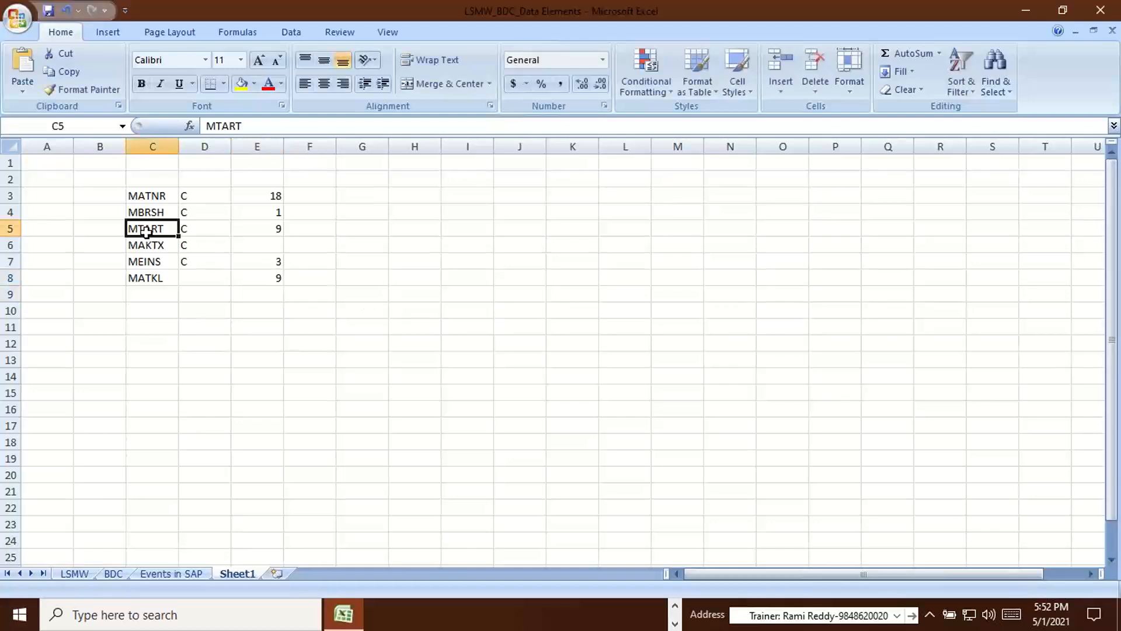
pyautogui.hotkey('alt', 'Tab')
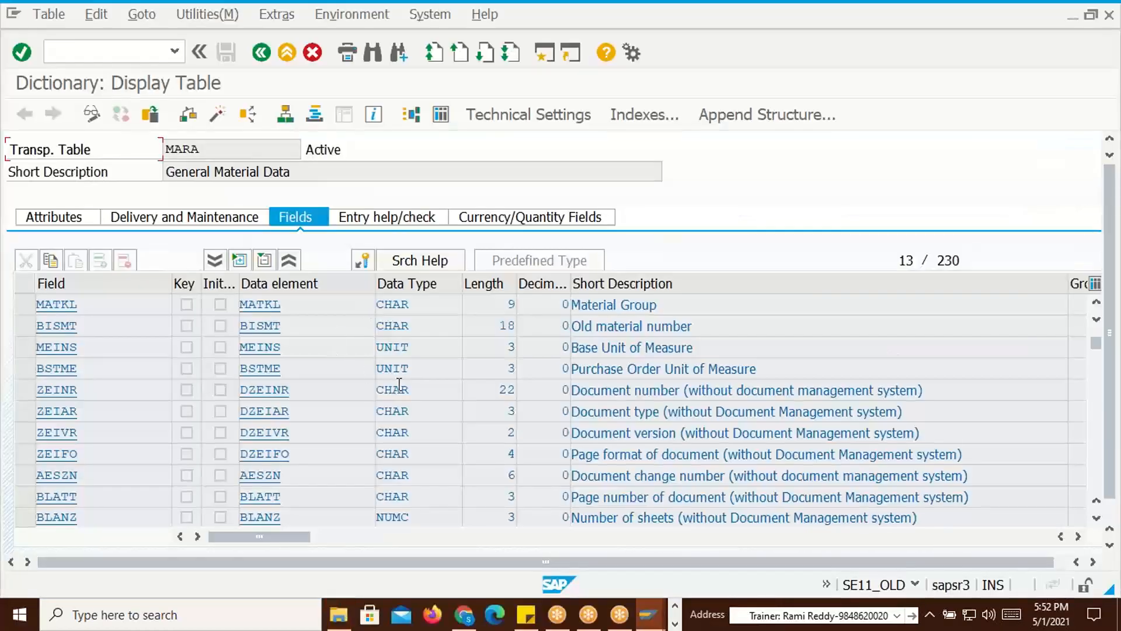
pyautogui.hotkey('ctrl', 'f')
pyautogui.write('mtart')
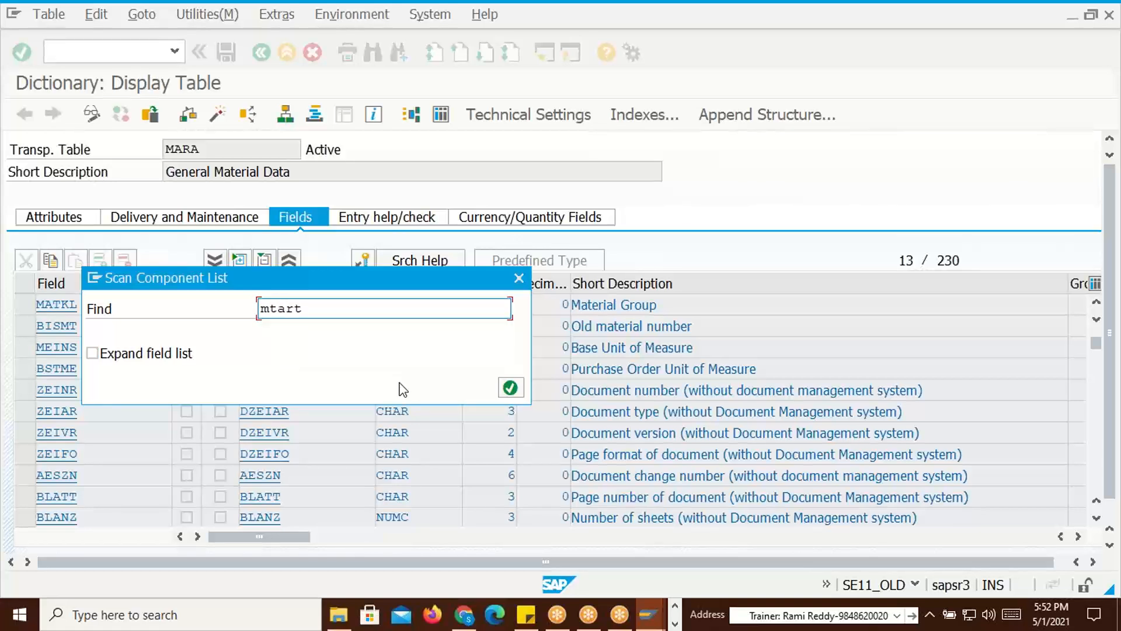
pyautogui.press('Return')
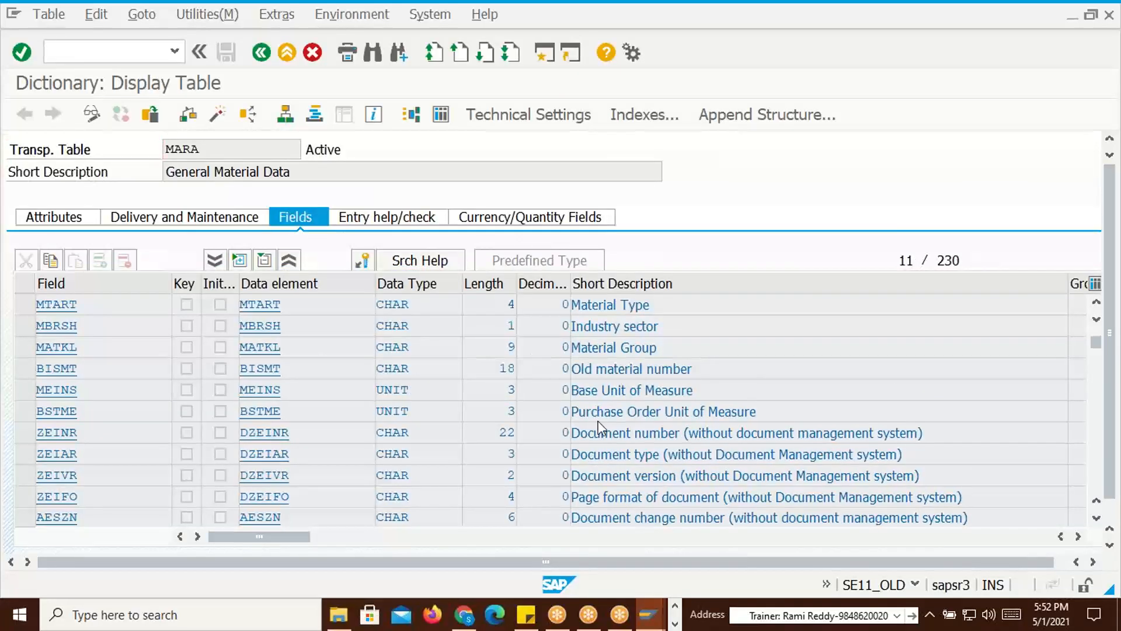
pyautogui.hotkey('alt', 'Tab')
pyautogui.click(274, 228)
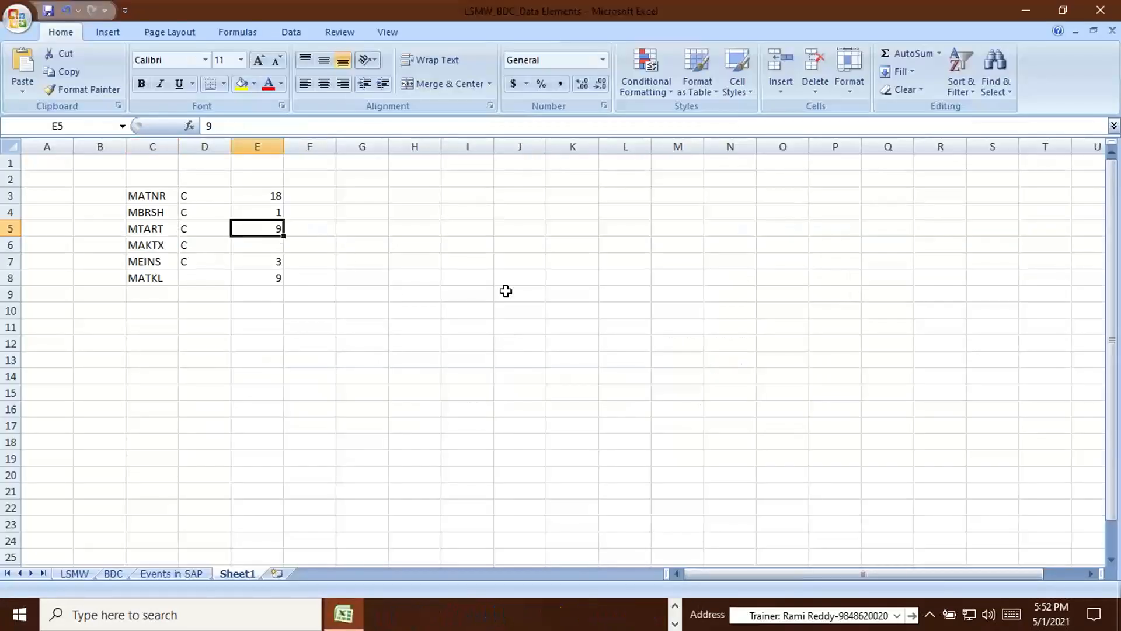
pyautogui.press('Return')
# Switch back to SAP and search MARA's component list again for MAKTX
pyautogui.hotkey('alt', 'Tab')
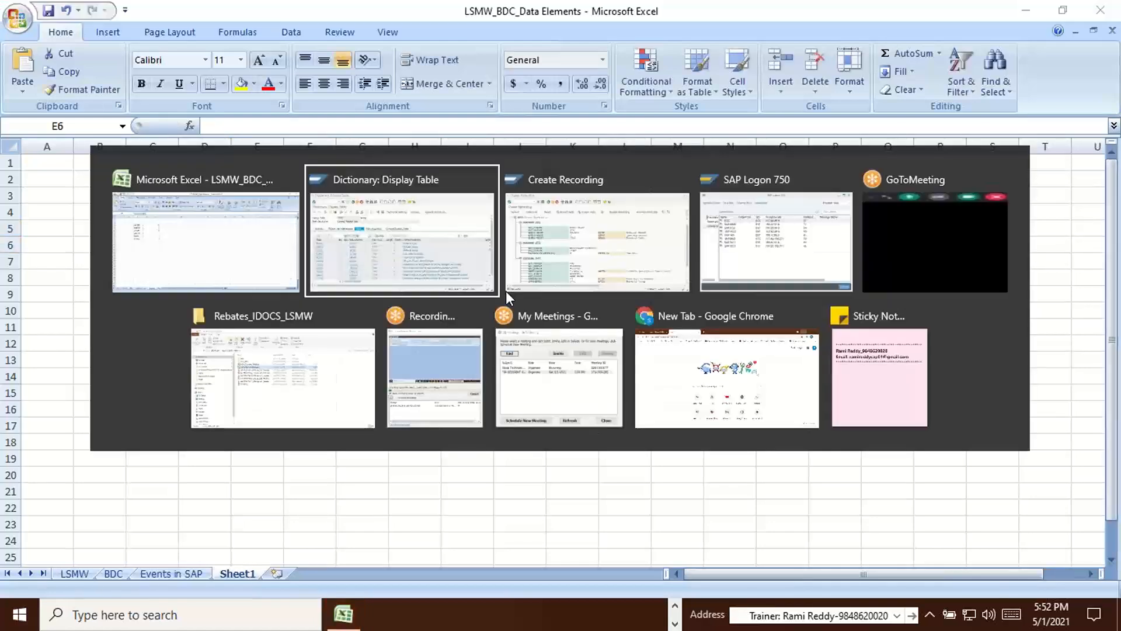
pyautogui.hotkey('ctrl', 'f')
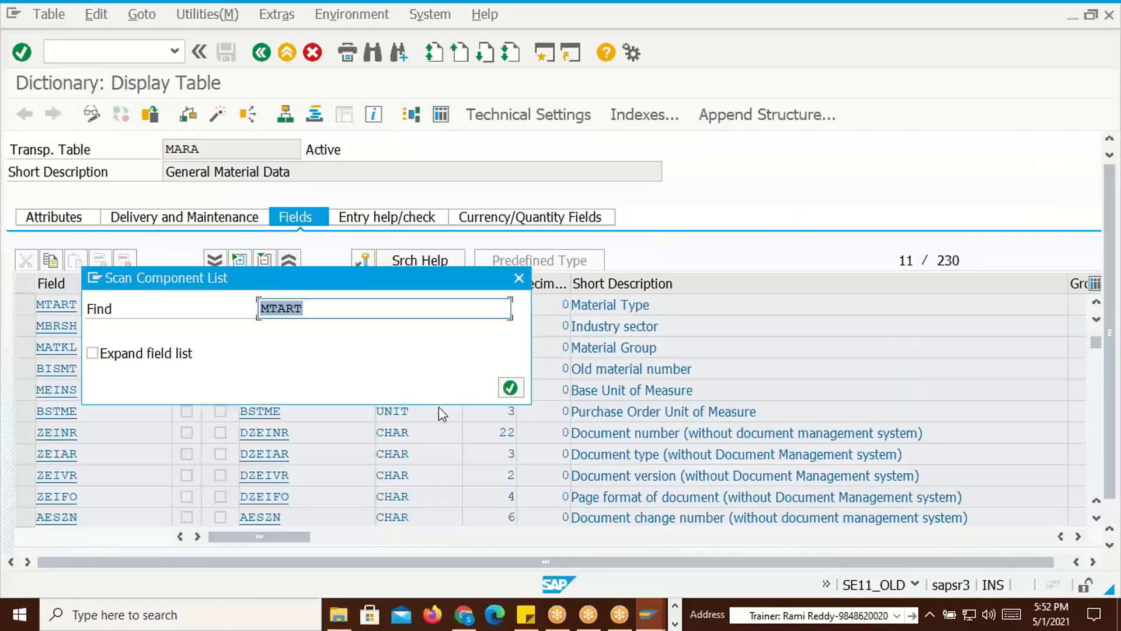
pyautogui.write('mak')
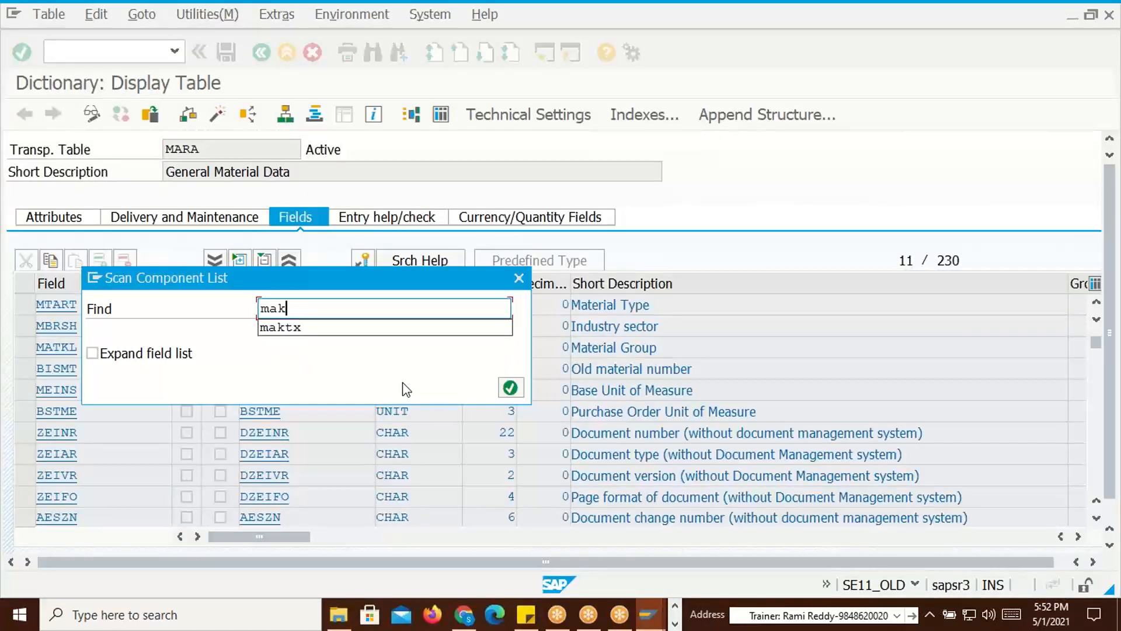
pyautogui.write('tx')
pyautogui.press('Return')
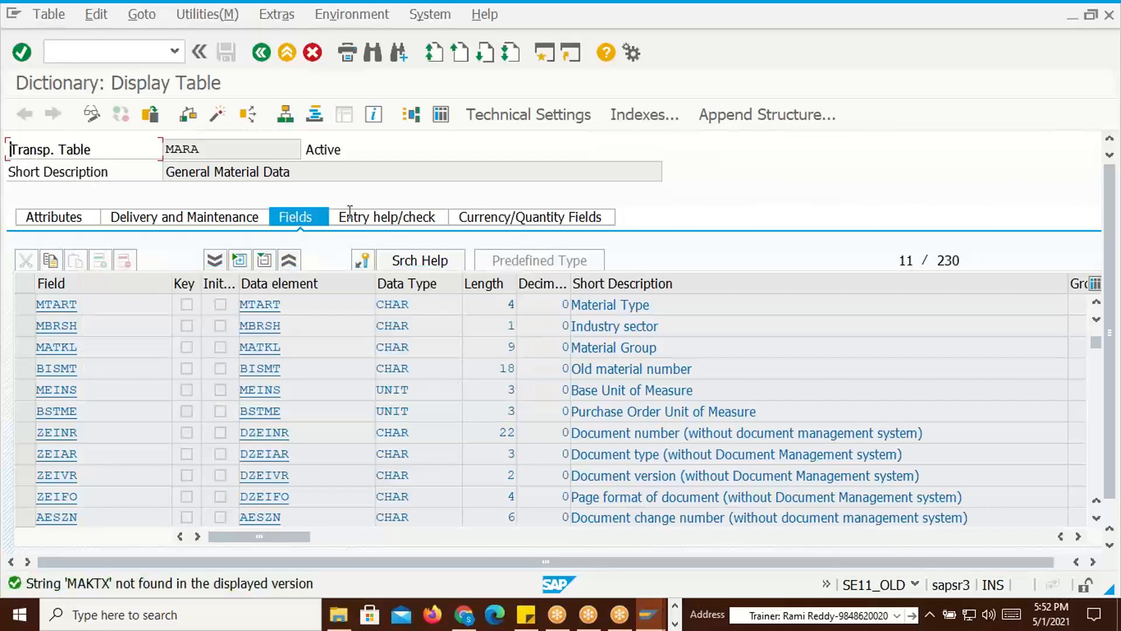
# Return to the ABAP Dictionary's initial screen and display the data type MAKTX
pyautogui.click(261, 53)
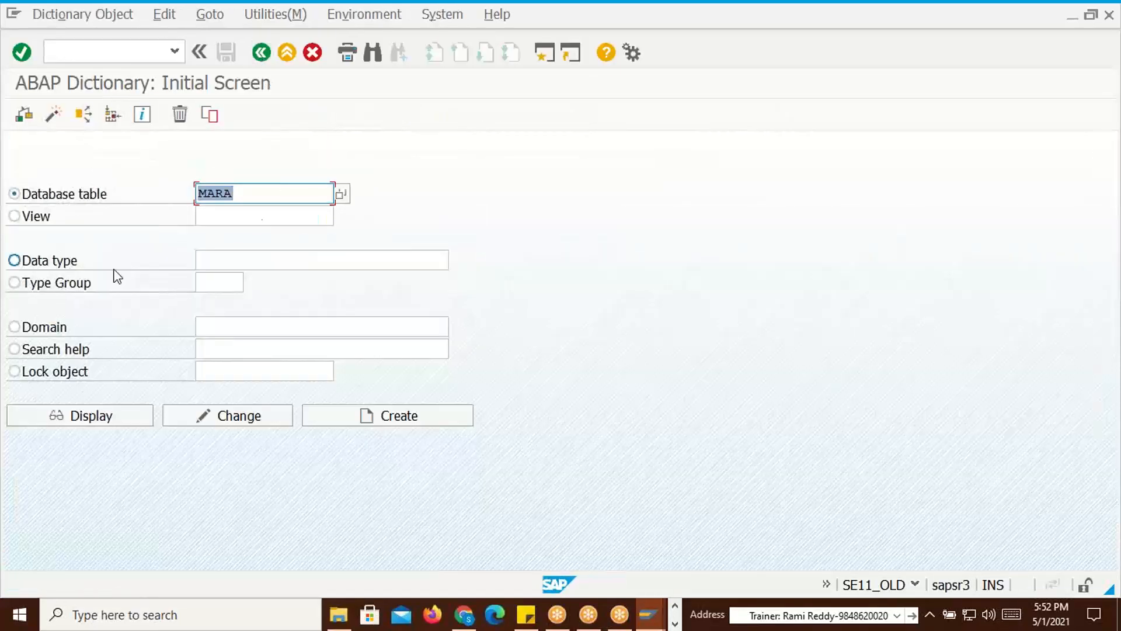
pyautogui.click(14, 260)
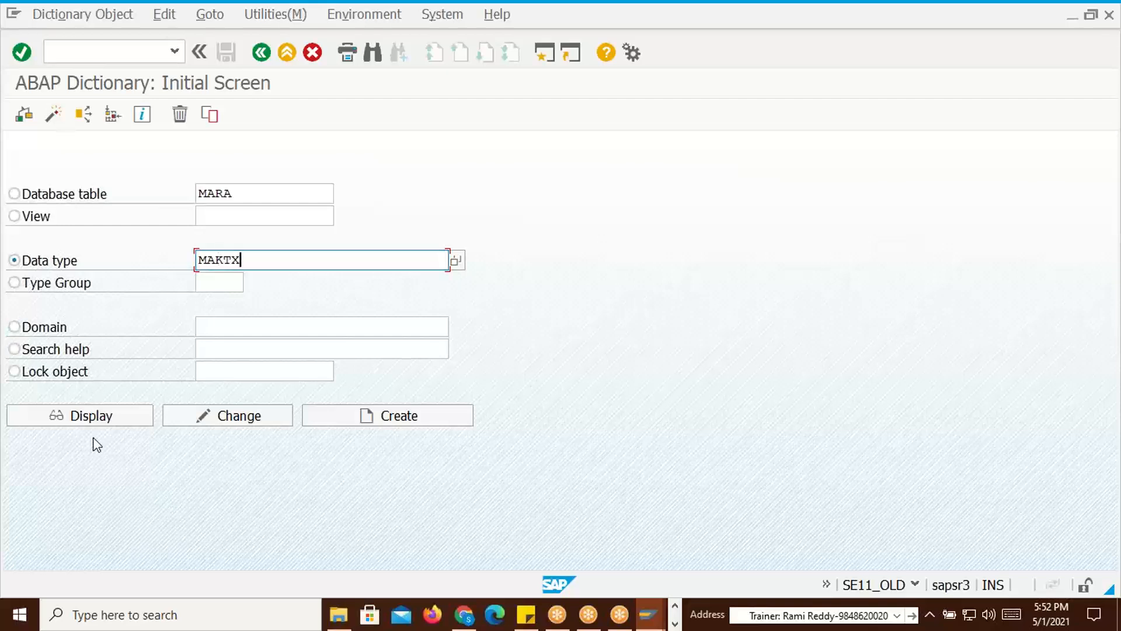
pyautogui.click(94, 418)
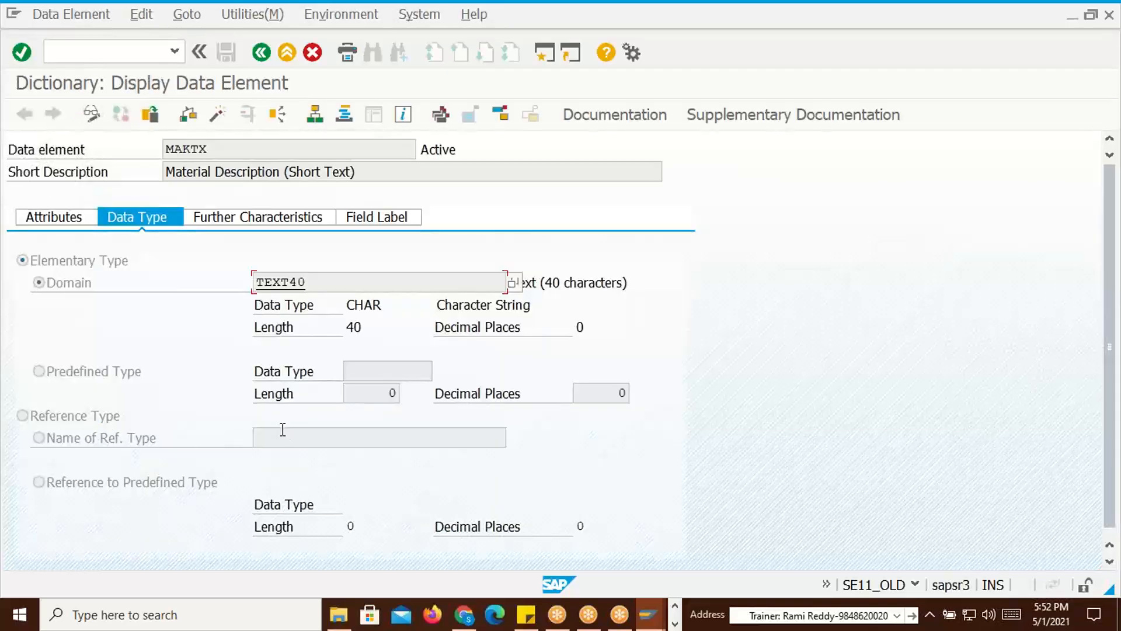
# Examine data element MAKTX's name, domain, data type and length
pyautogui.moveTo(372, 328); pyautogui.dragTo(350, 329)
pyautogui.click(347, 328)
pyautogui.click(319, 281)
pyautogui.moveTo(216, 147); pyautogui.dragTo(159, 147)
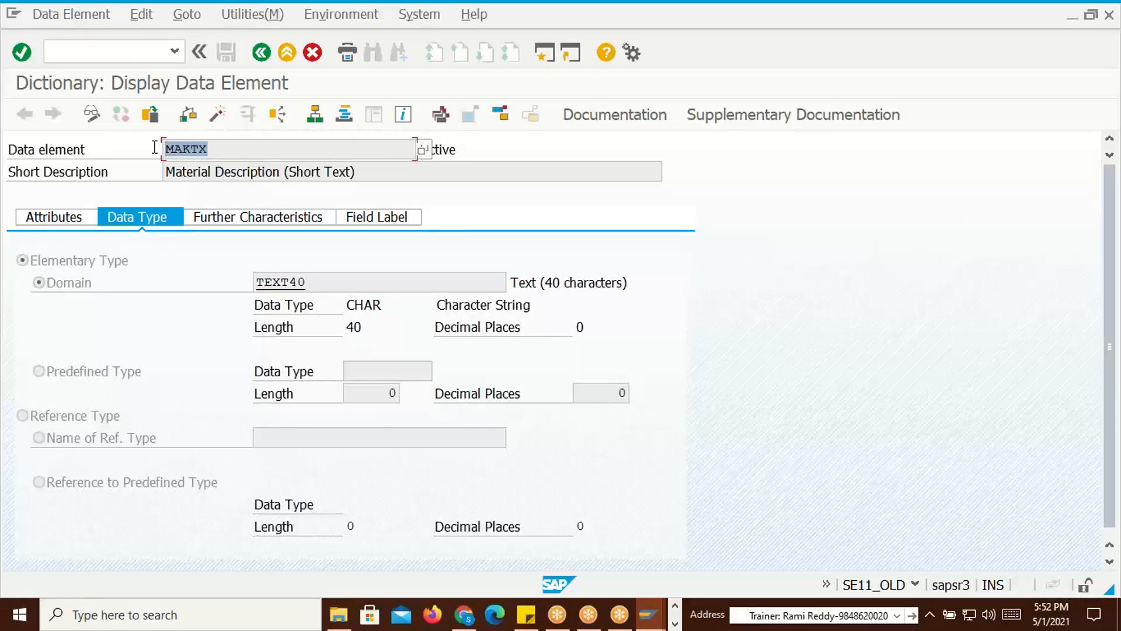
pyautogui.click(155, 147)
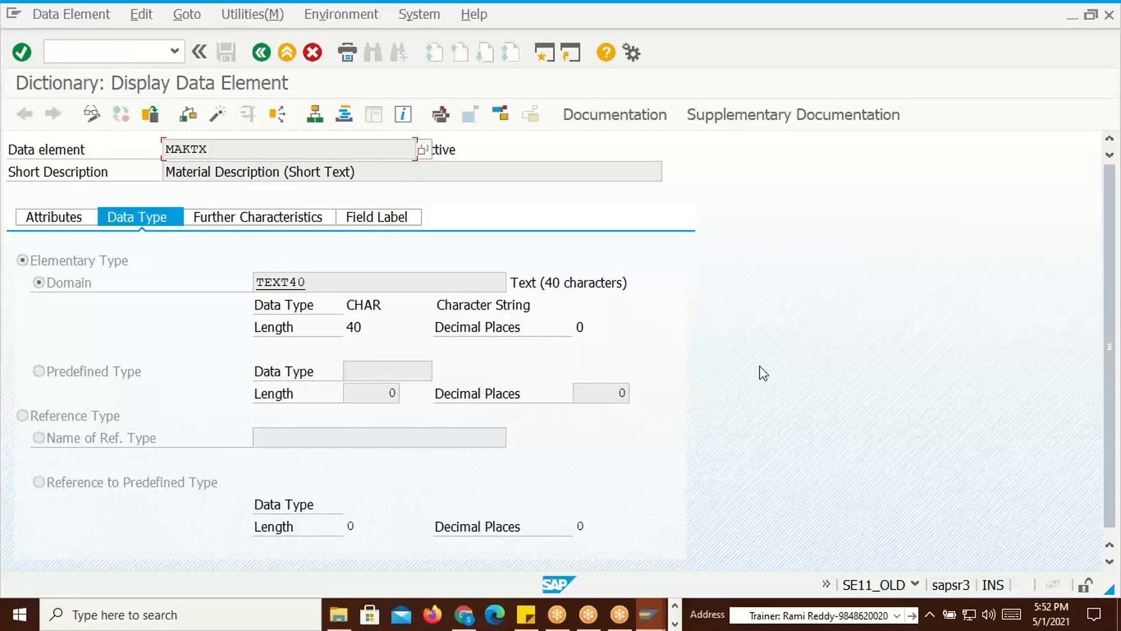
pyautogui.moveTo(208, 150); pyautogui.dragTo(166, 150)
pyautogui.click(168, 149)
pyautogui.moveTo(386, 305); pyautogui.dragTo(354, 327)
pyautogui.click(355, 304)
pyautogui.click(352, 327)
# Switch to Excel and enter length 40 in E6 for MAKTX and type C in D8 for MATKL
pyautogui.hotkey('alt', 'Tab')
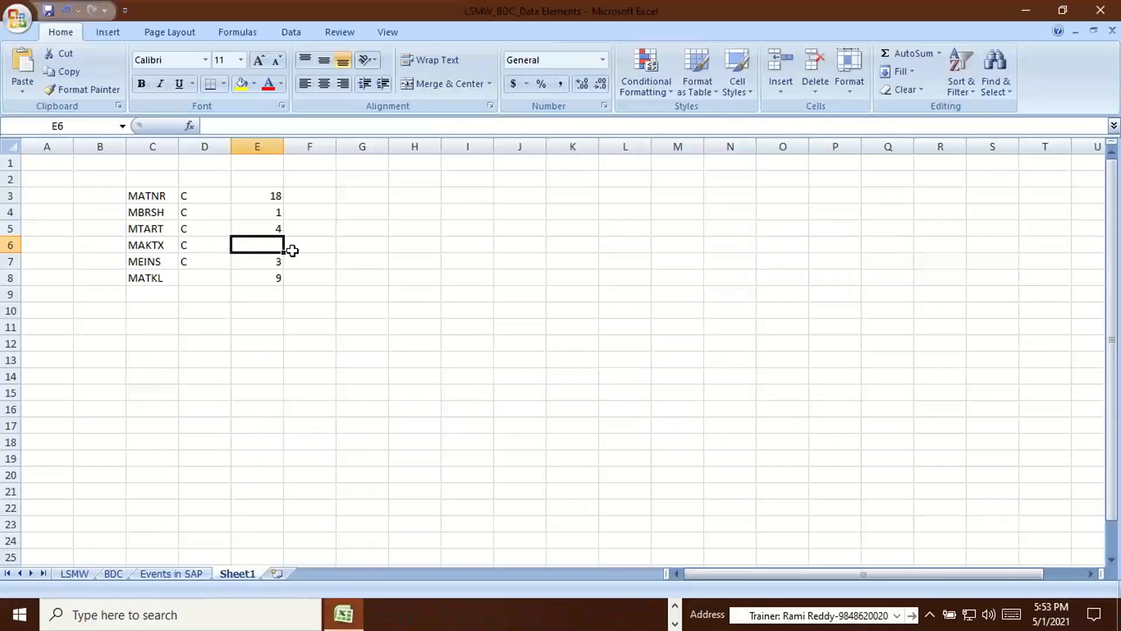
pyautogui.write('40')
pyautogui.press('Return')
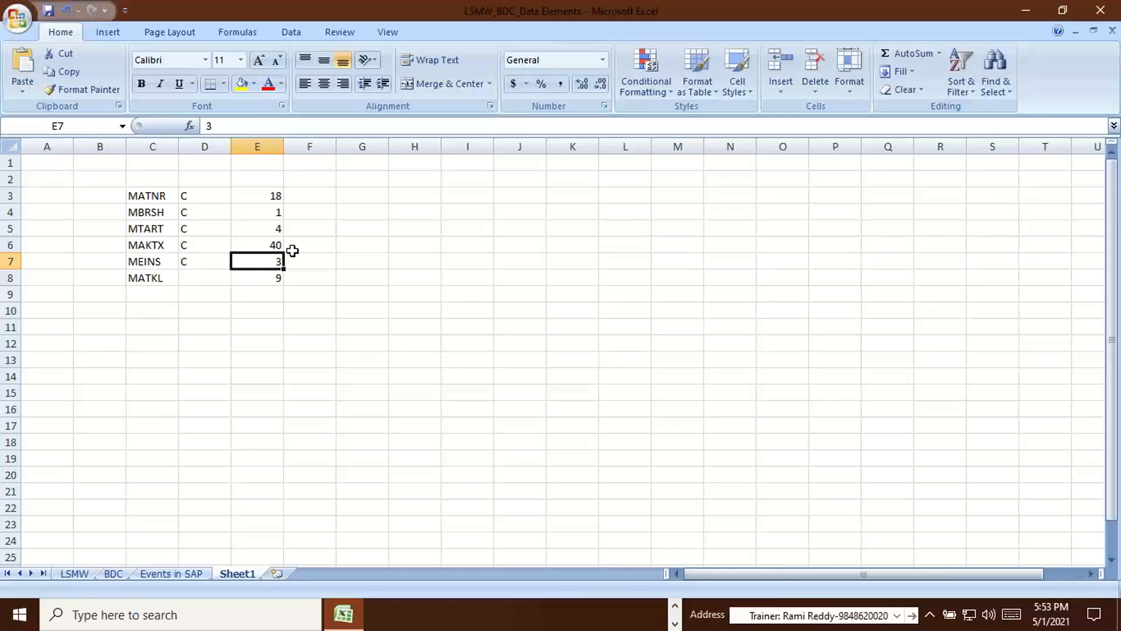
pyautogui.click(199, 277)
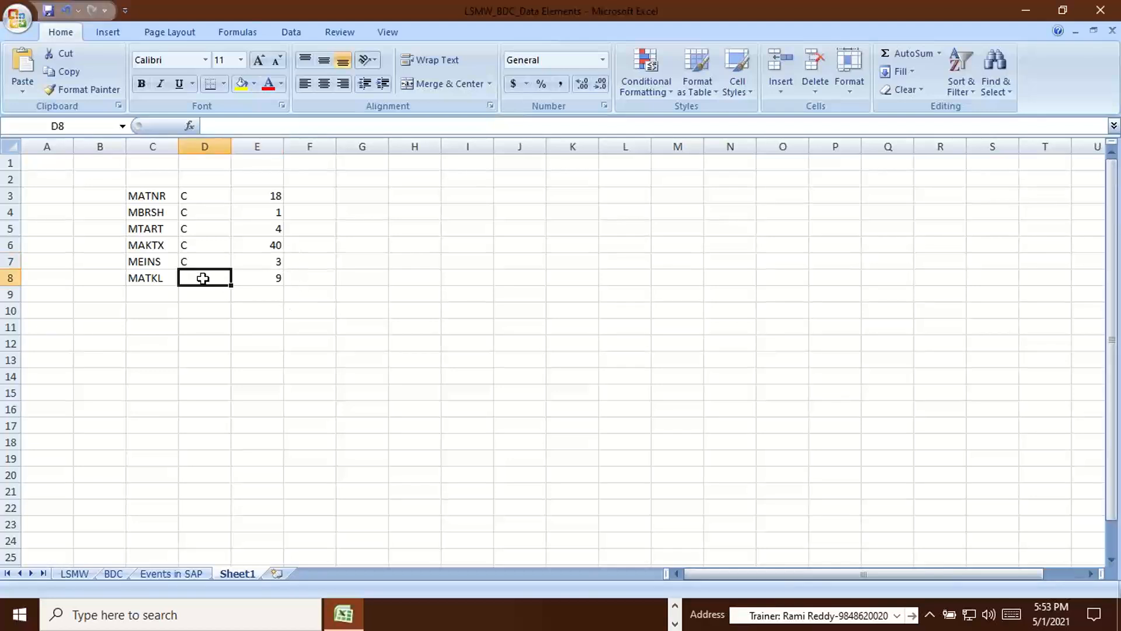
pyautogui.write('C')
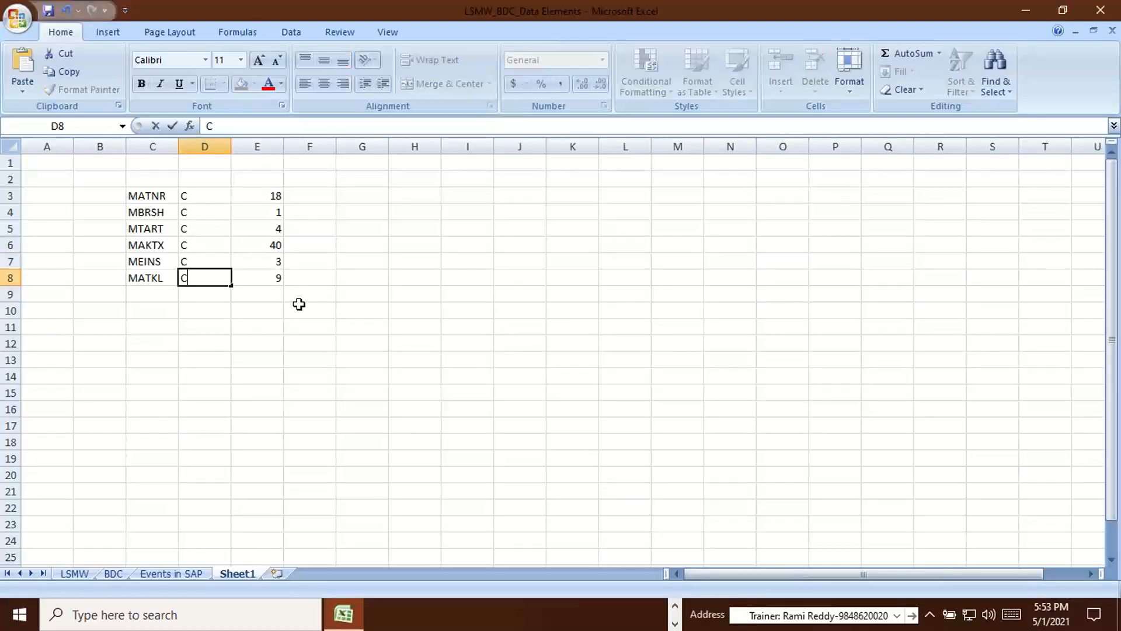
pyautogui.press('Return')
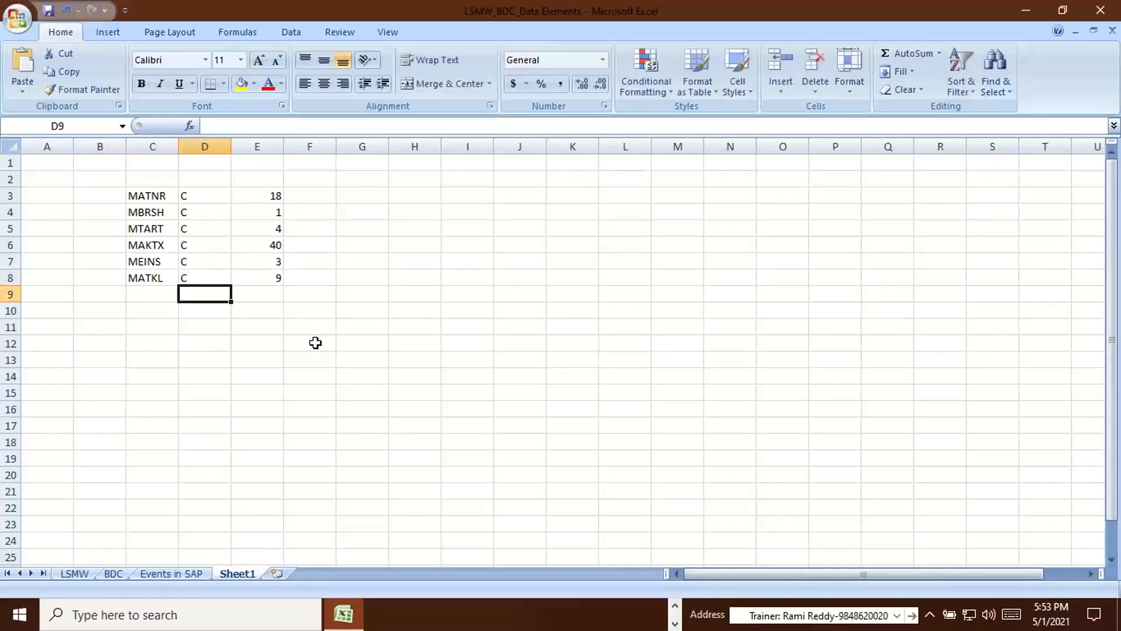
# Switch to SAP and try to display data element MAKTL
pyautogui.hotkey('alt', 'Tab')
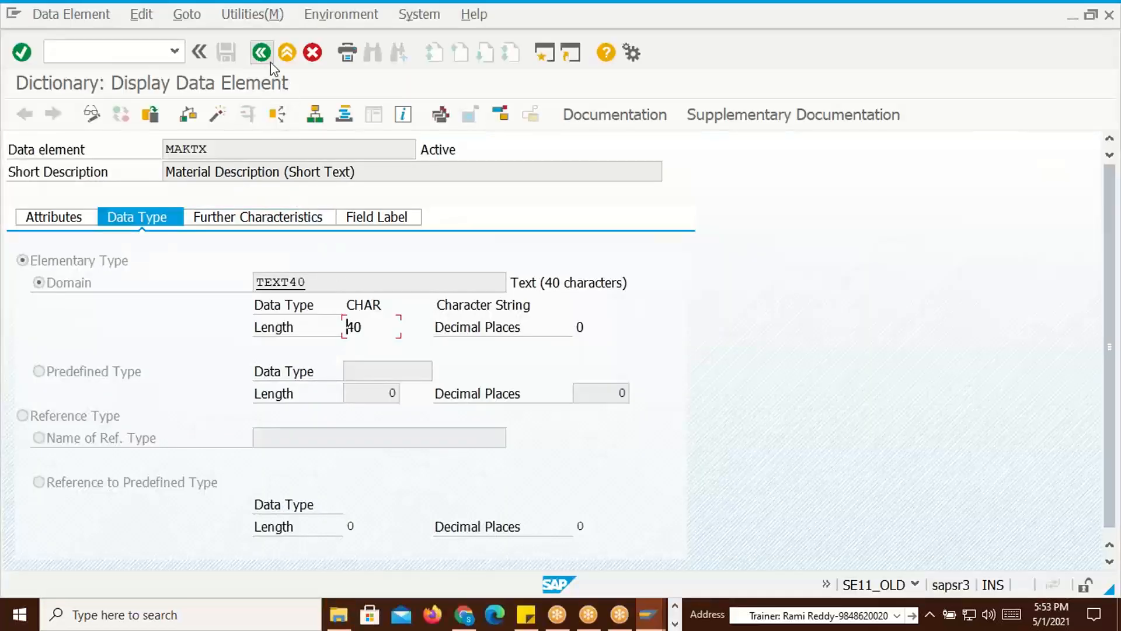
pyautogui.click(150, 116)
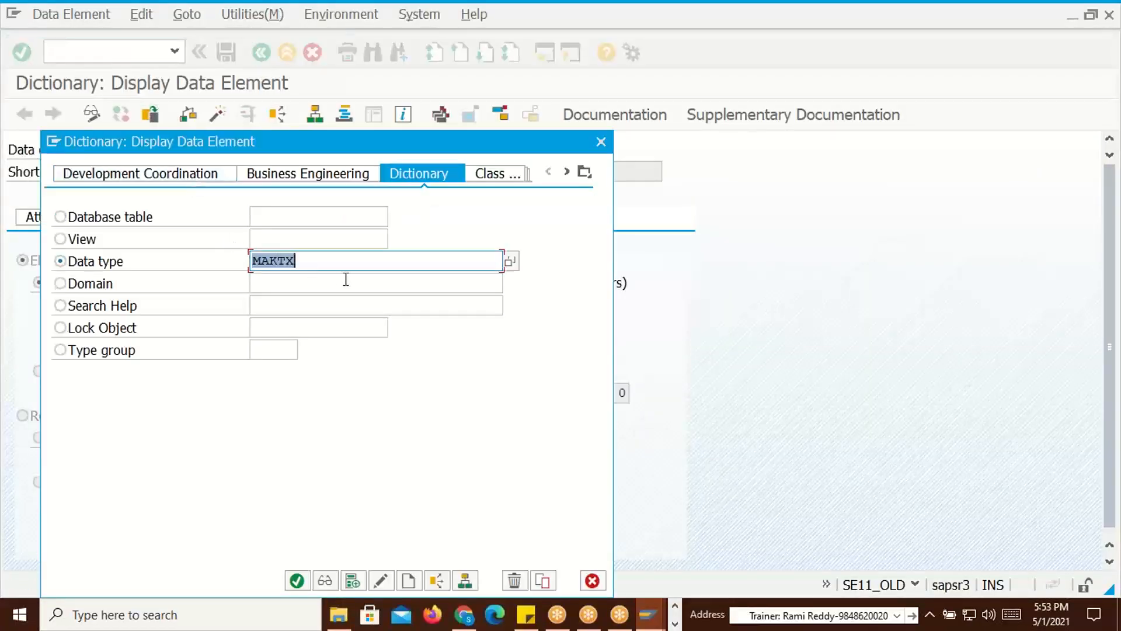
pyautogui.write('M')
pyautogui.press('Return')
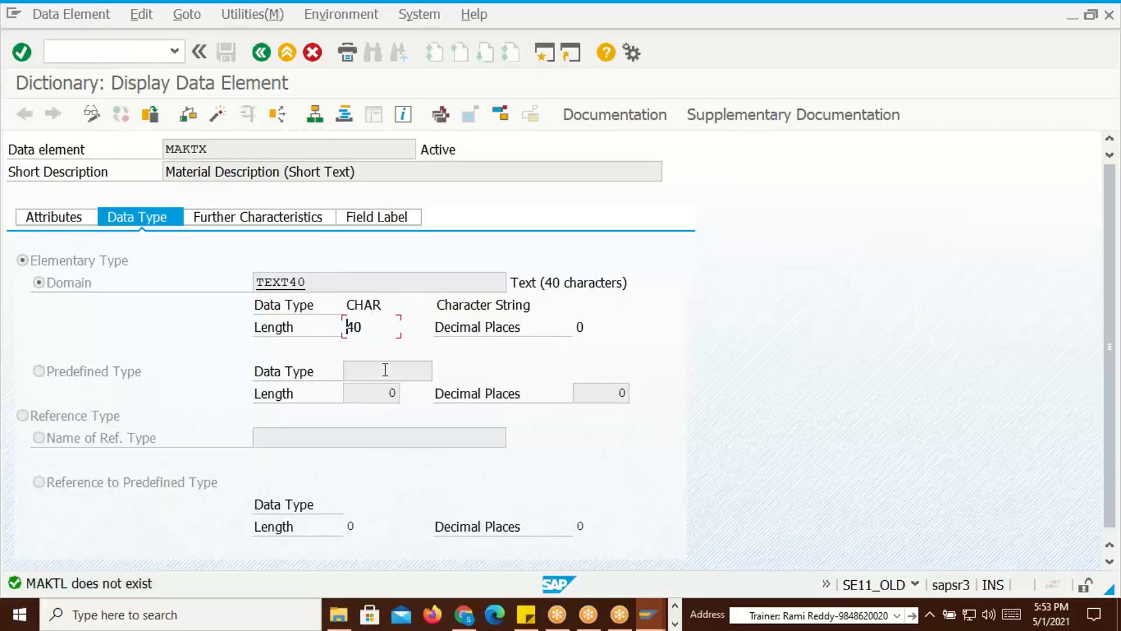
# Recheck the last field name in Excel and display data element MATKL in SAP
pyautogui.hotkey('alt', 'Tab')
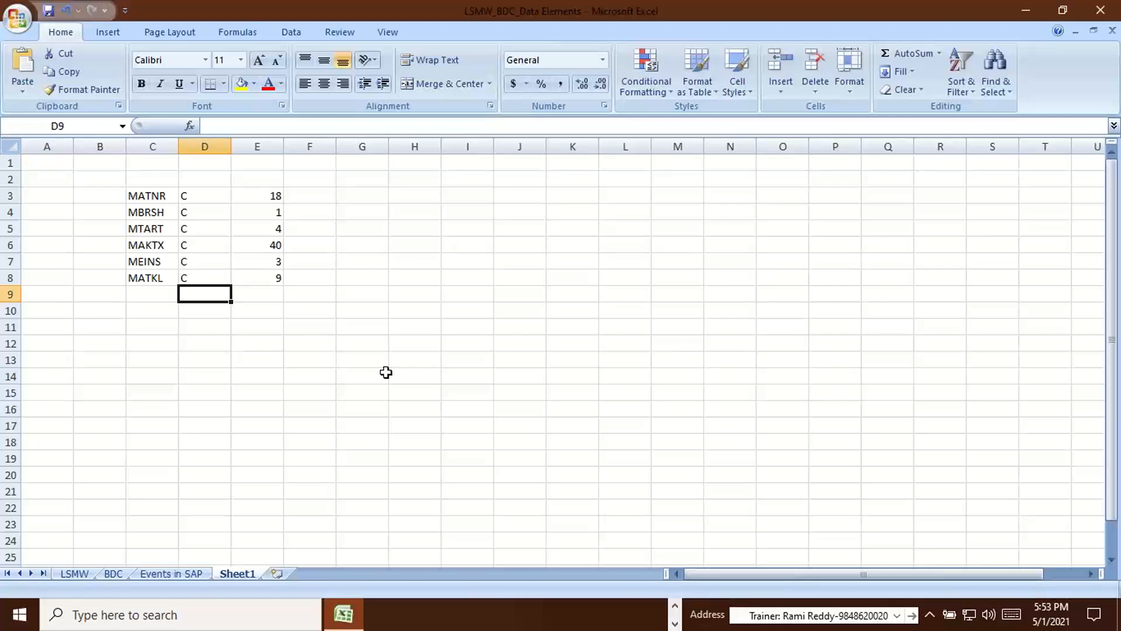
pyautogui.hotkey('alt', 'Tab')
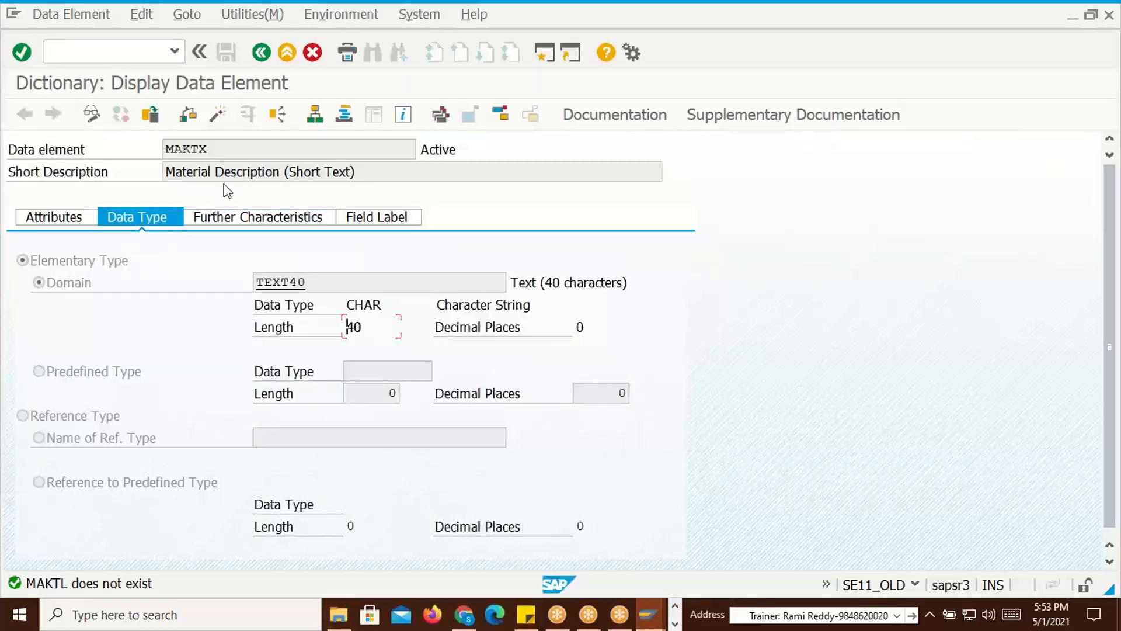
pyautogui.click(188, 114)
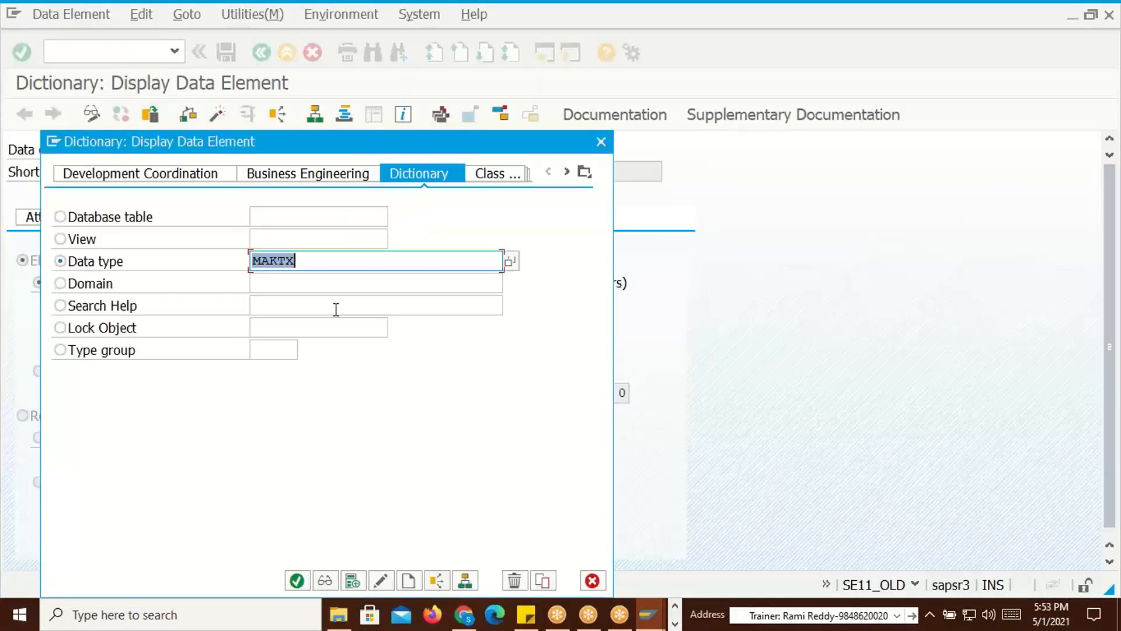
pyautogui.write('MATKL')
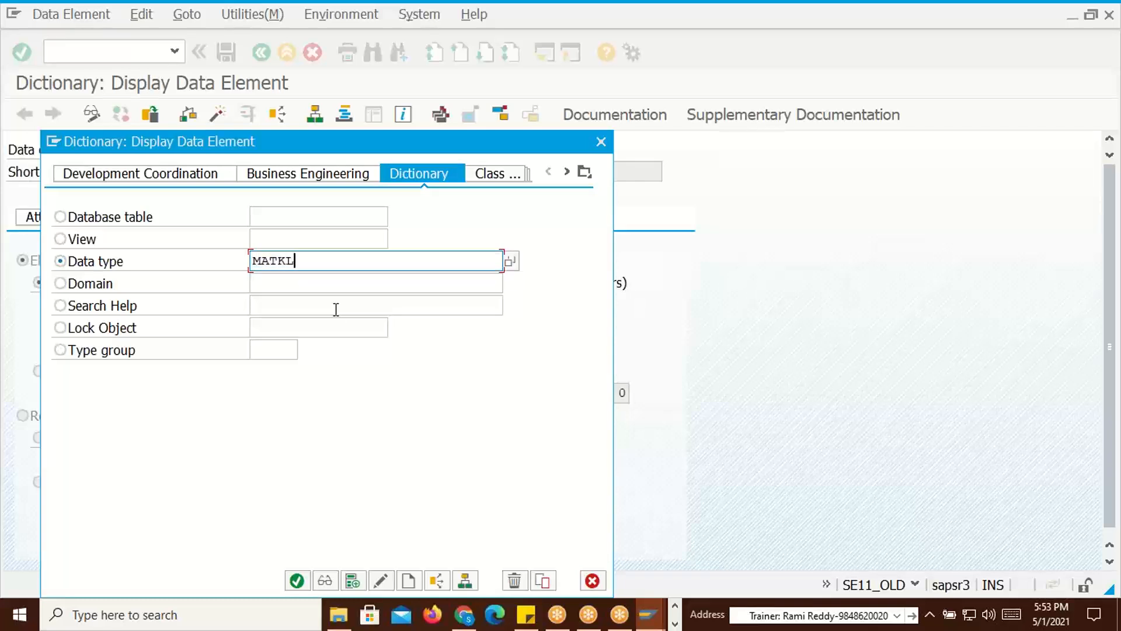
pyautogui.press('Return')
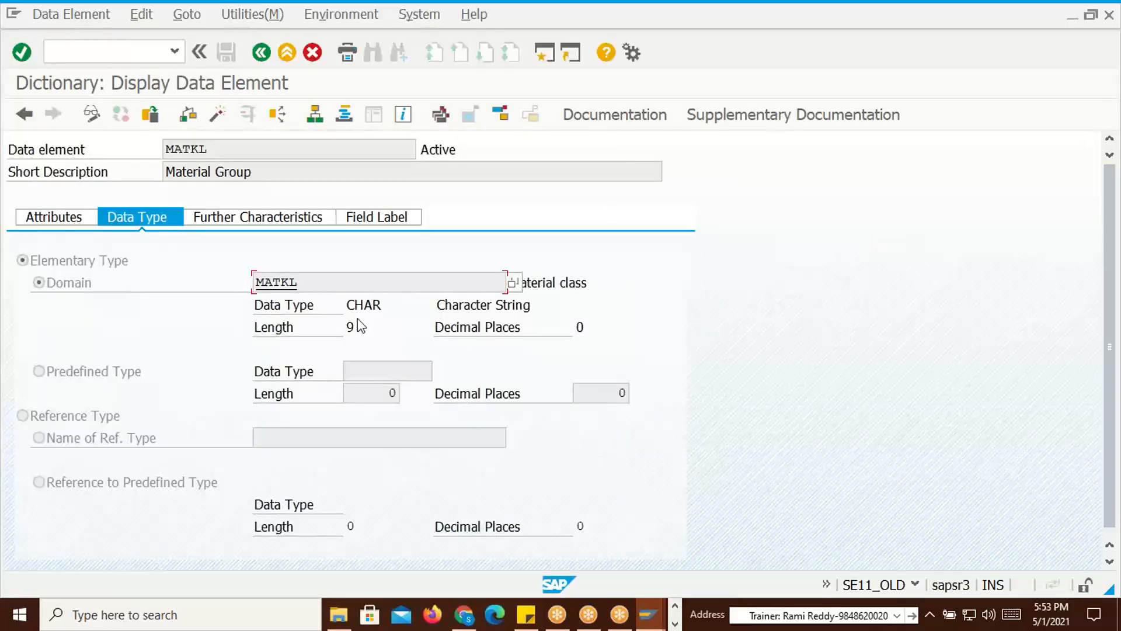
# Check MATKL's data type and length in SAP against cells D8 and E8 in Excel
pyautogui.moveTo(347, 305); pyautogui.dragTo(348, 328)
pyautogui.click(379, 307)
pyautogui.click(349, 331)
pyautogui.hotkey('alt', 'Tab')
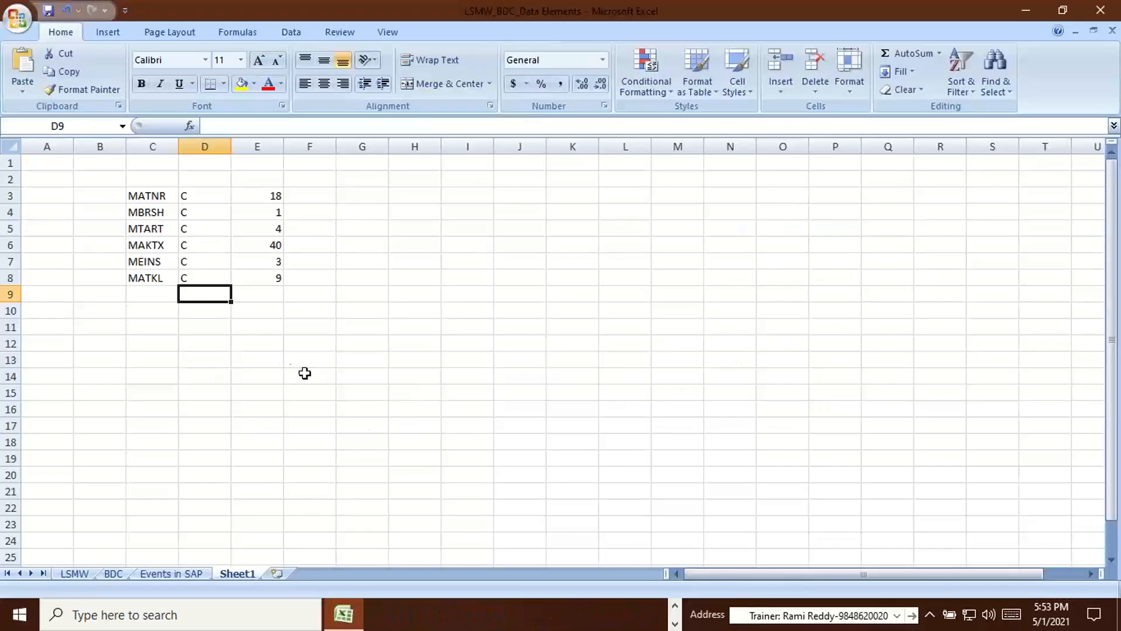
pyautogui.click(191, 277)
pyautogui.click(264, 278)
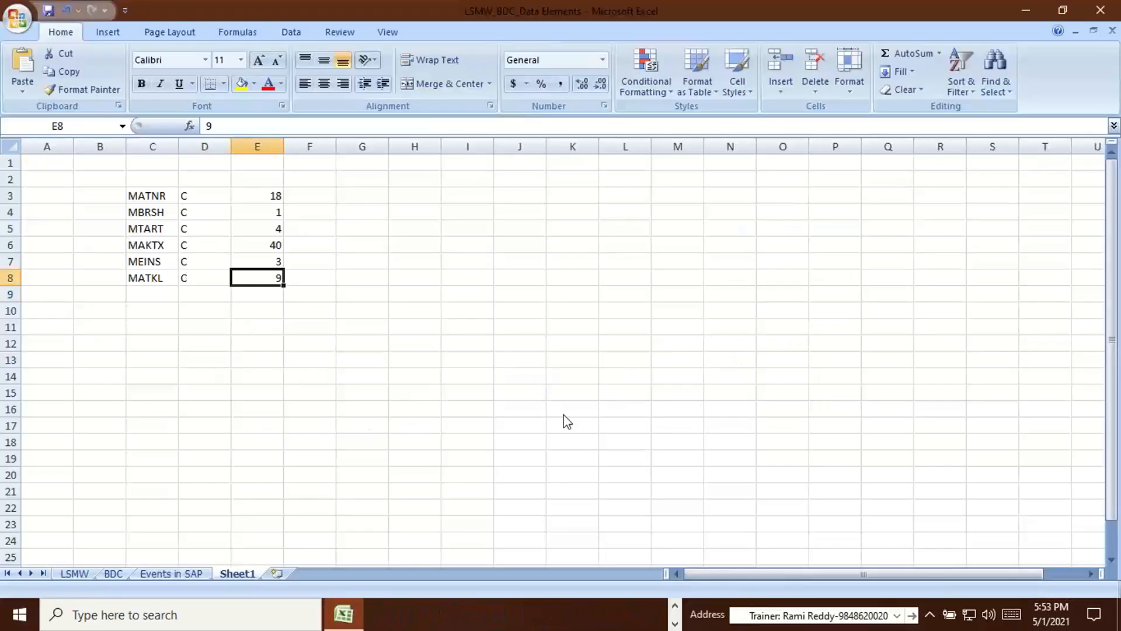
# Leave the data element display, switch to the MM01 recording in LSMW, apply Default All to its fields and save it
pyautogui.hotkey('alt', 'Tab')
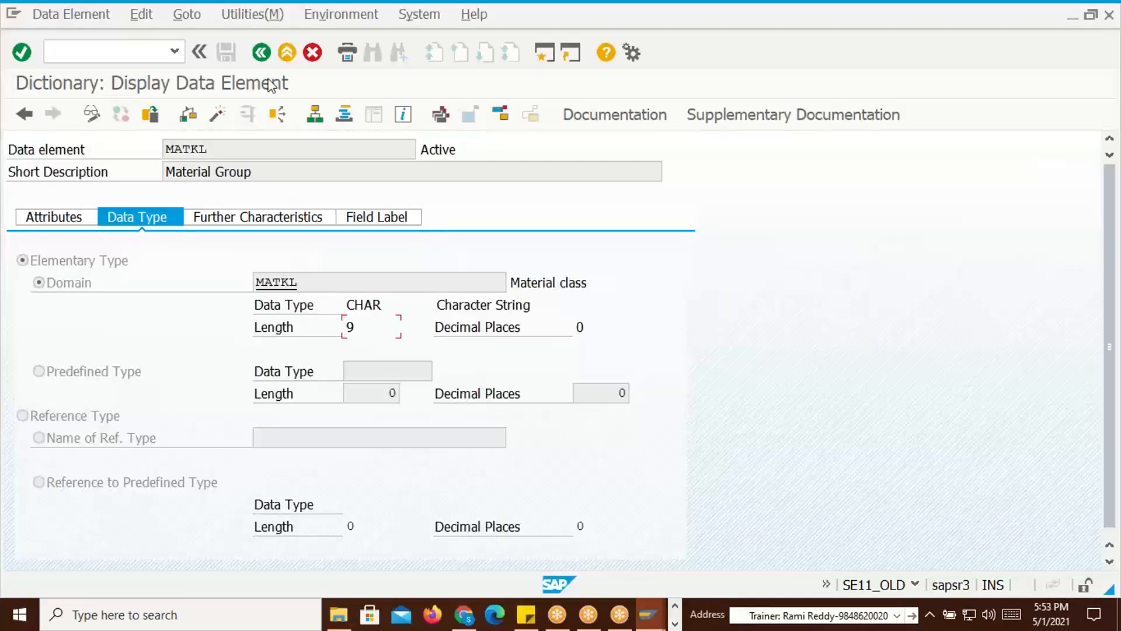
pyautogui.click(260, 52)
pyautogui.hotkey('alt', 'Tab')
pyautogui.hotkey('alt', 'Tab')
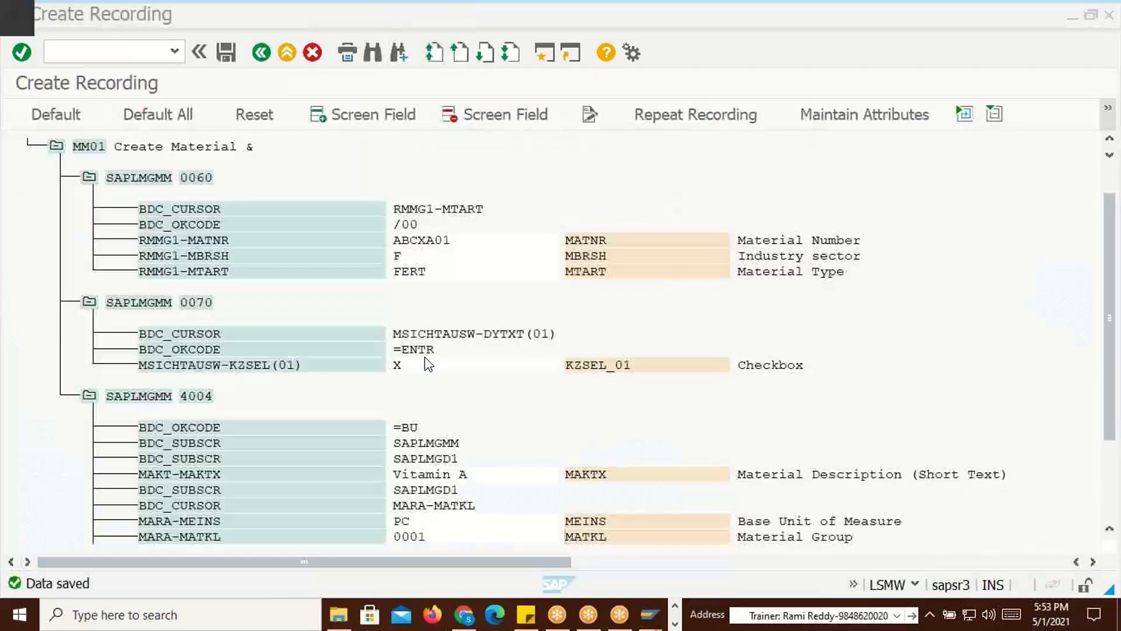
pyautogui.click(173, 115)
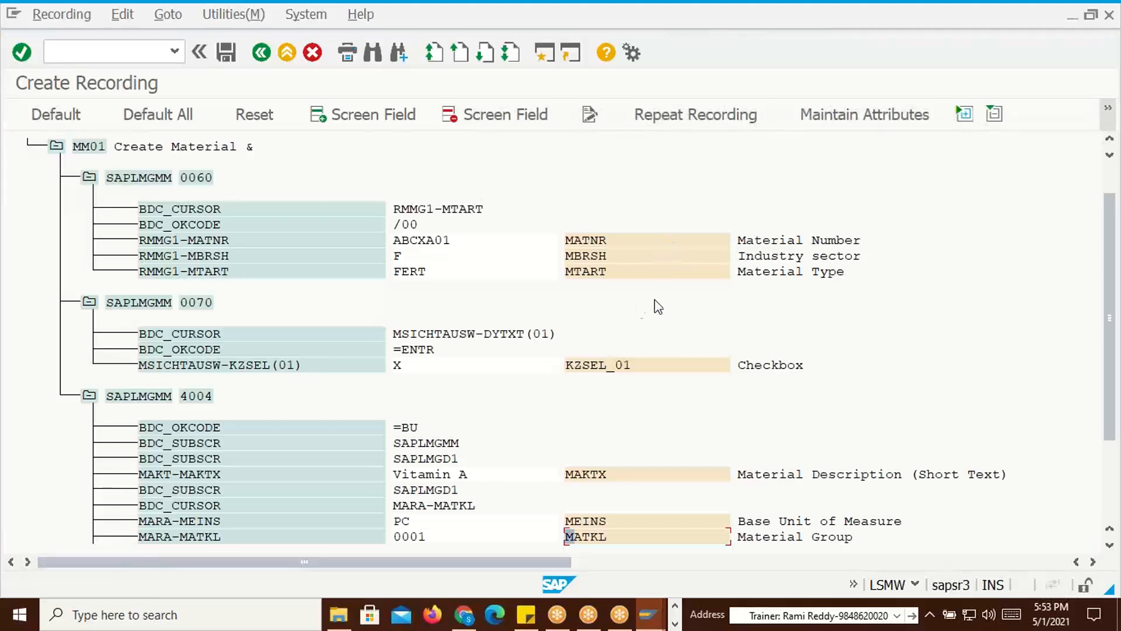
pyautogui.click(226, 52)
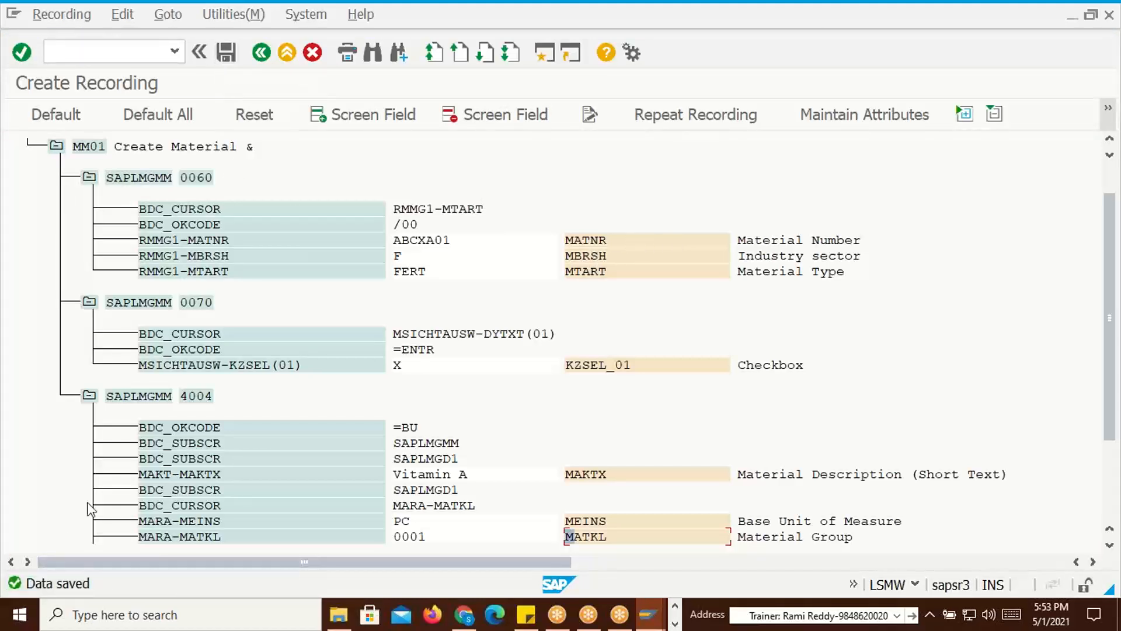
# Leave the recording and its overview, save the attributes of object DSM_OBJ01 and return to the LSMW process steps
pyautogui.click(261, 53)
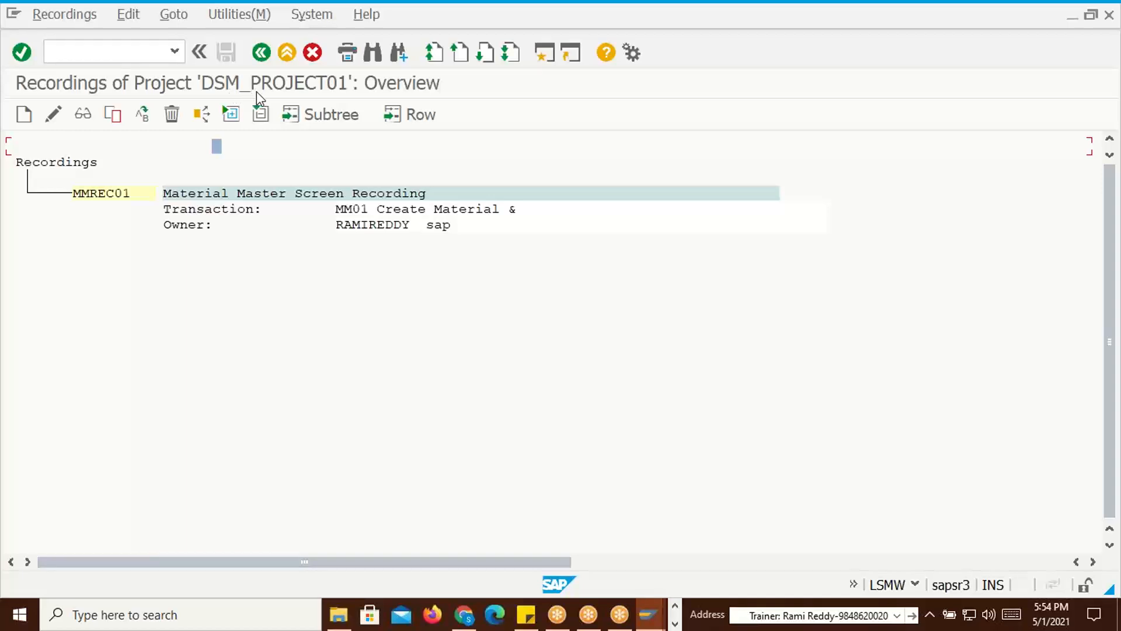
pyautogui.click(261, 52)
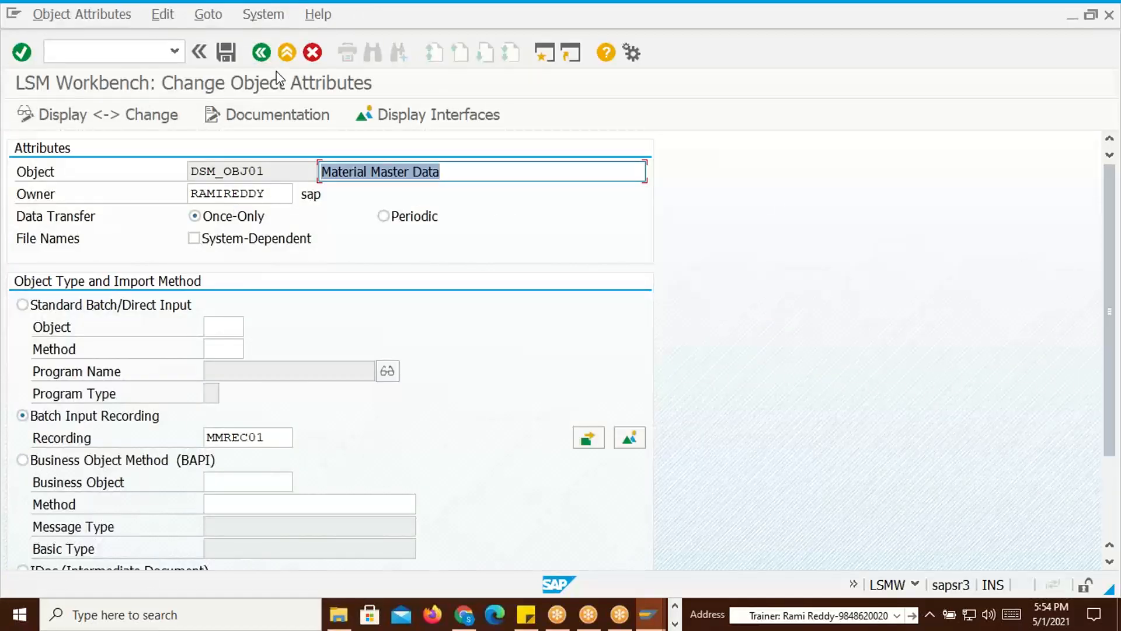
pyautogui.click(225, 56)
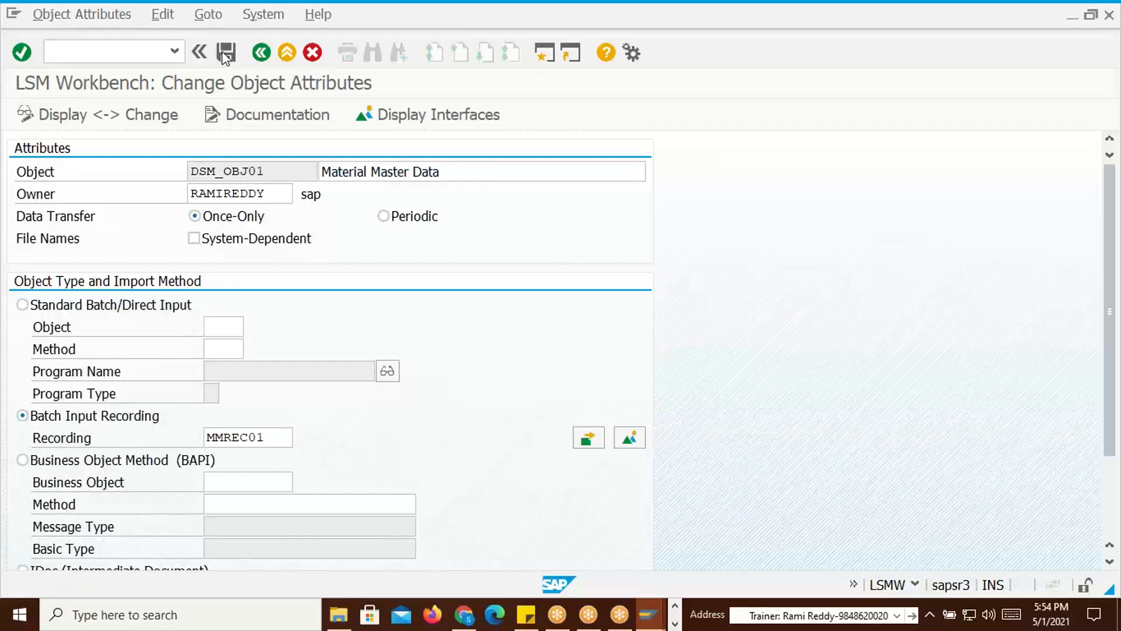
pyautogui.click(261, 53)
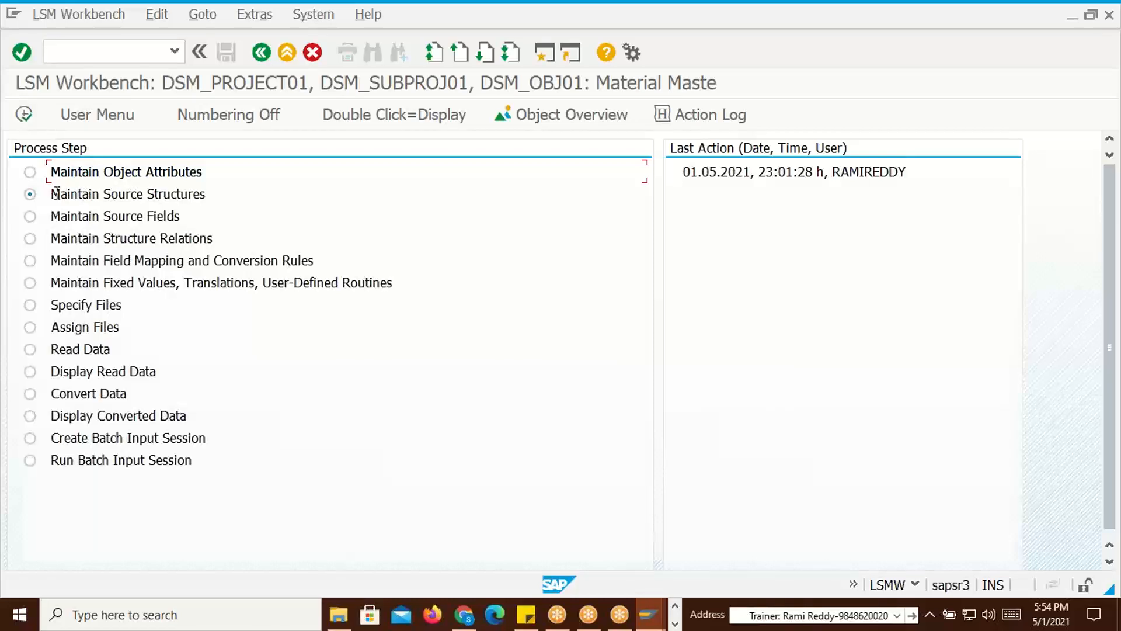
# Switch to Excel and apply All Borders to the field list in C3:E8
pyautogui.hotkey('alt', 'Tab')
pyautogui.hotkey('alt', 'Tab')
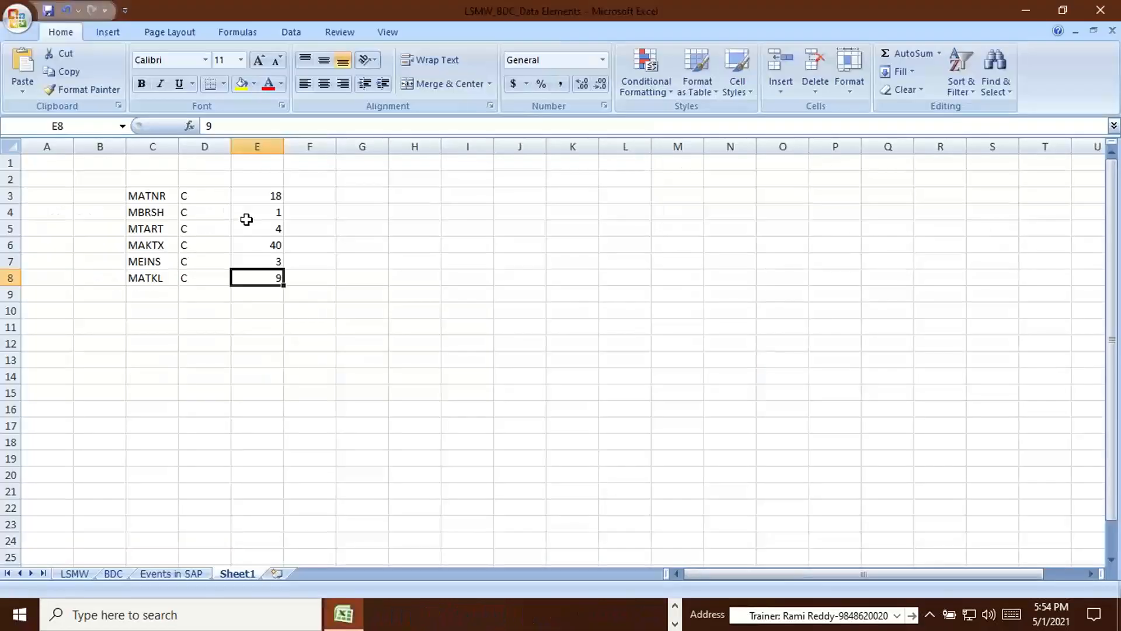
pyautogui.click(317, 322)
pyautogui.moveTo(143, 193); pyautogui.dragTo(252, 276)
pyautogui.click(153, 195)
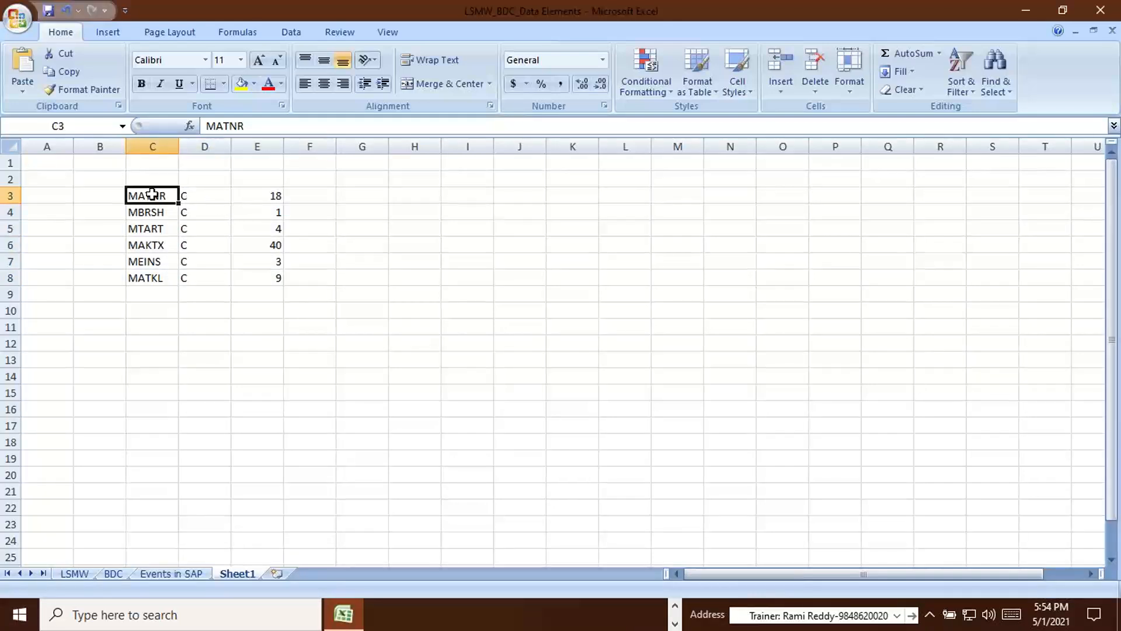
pyautogui.moveTo(152, 195); pyautogui.dragTo(267, 274)
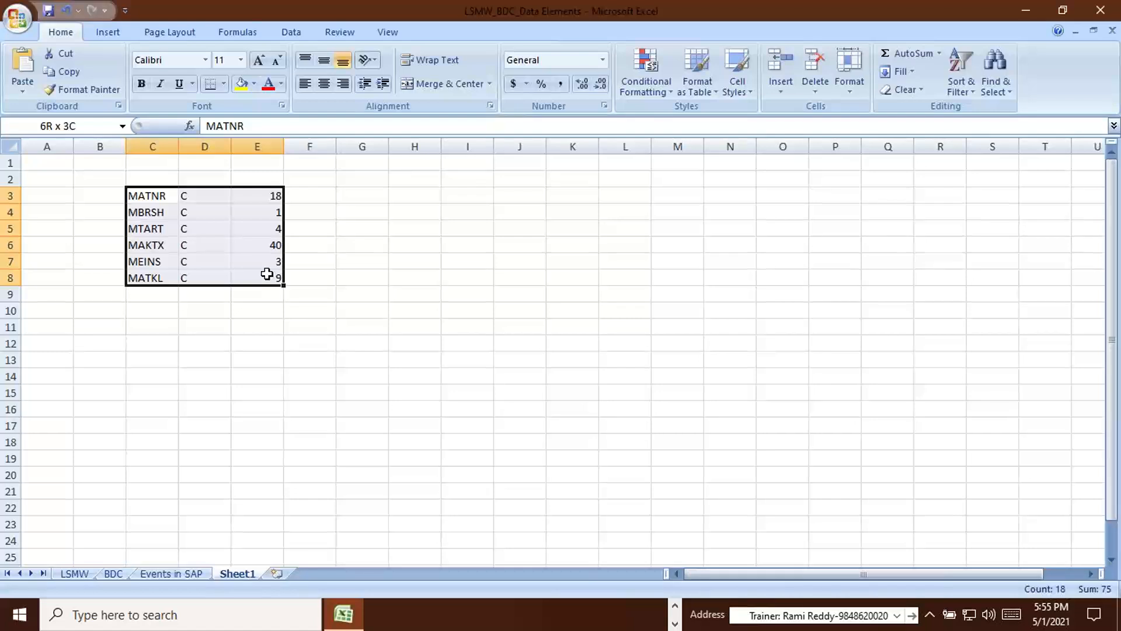
pyautogui.click(223, 84)
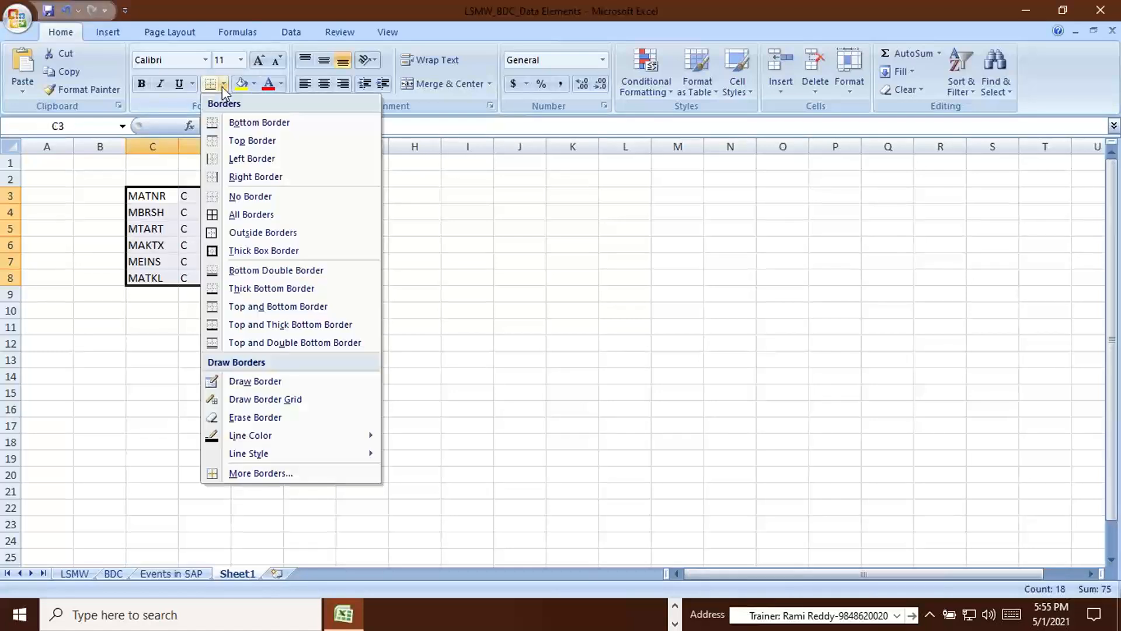
pyautogui.click(263, 214)
pyautogui.click(297, 264)
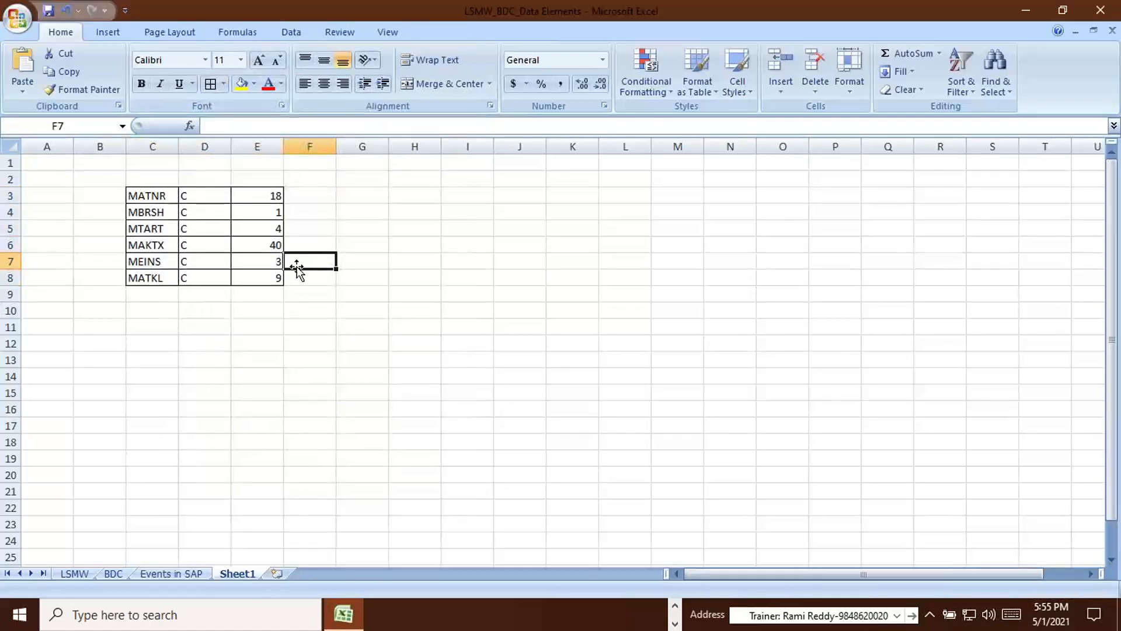
# Review the field names, types and lengths in C3:E8 and switch back to the LSMW process steps in SAP
pyautogui.moveTo(149, 199); pyautogui.dragTo(269, 276)
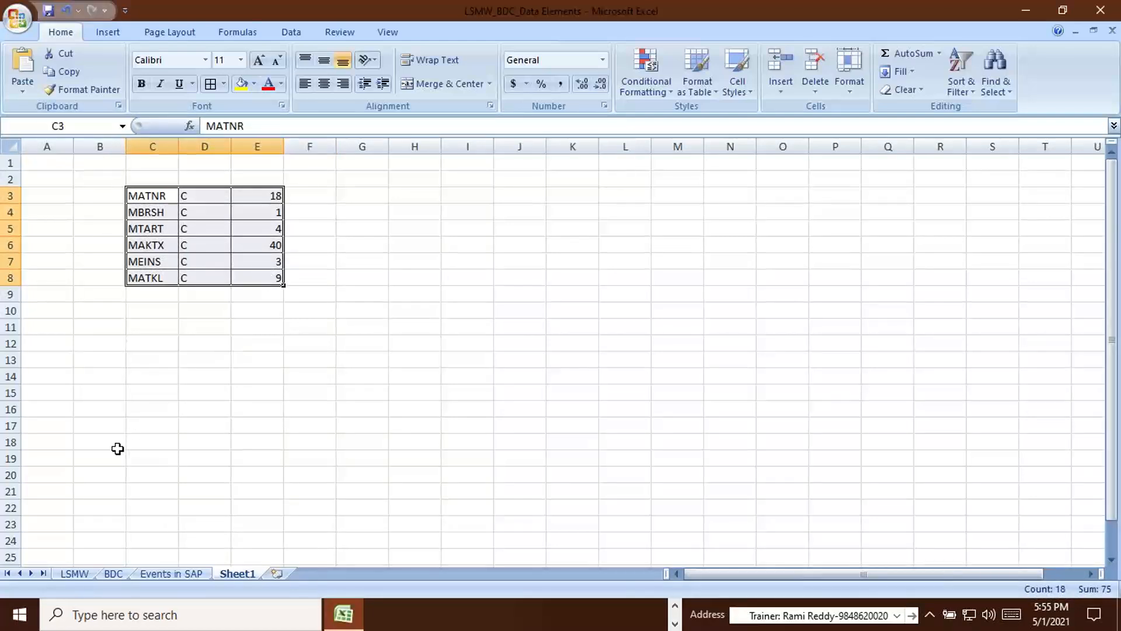
pyautogui.moveTo(147, 195); pyautogui.dragTo(255, 277)
pyautogui.moveTo(130, 195); pyautogui.dragTo(255, 197)
pyautogui.moveTo(150, 195); pyautogui.dragTo(270, 275)
pyautogui.moveTo(156, 192); pyautogui.dragTo(258, 275)
pyautogui.click(150, 197)
pyautogui.moveTo(151, 197); pyautogui.dragTo(267, 281)
pyautogui.hotkey('alt', 'Tab')
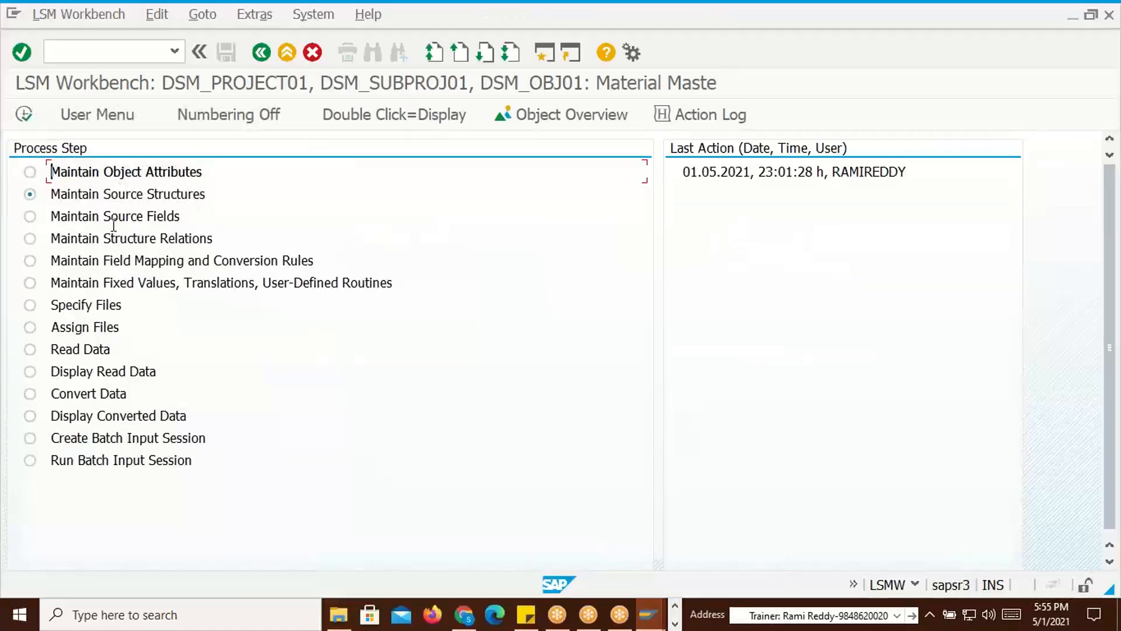
# Open Maintain Source Structures in change mode and create Source_Structure with the description Source Structure
pyautogui.click(23, 115)
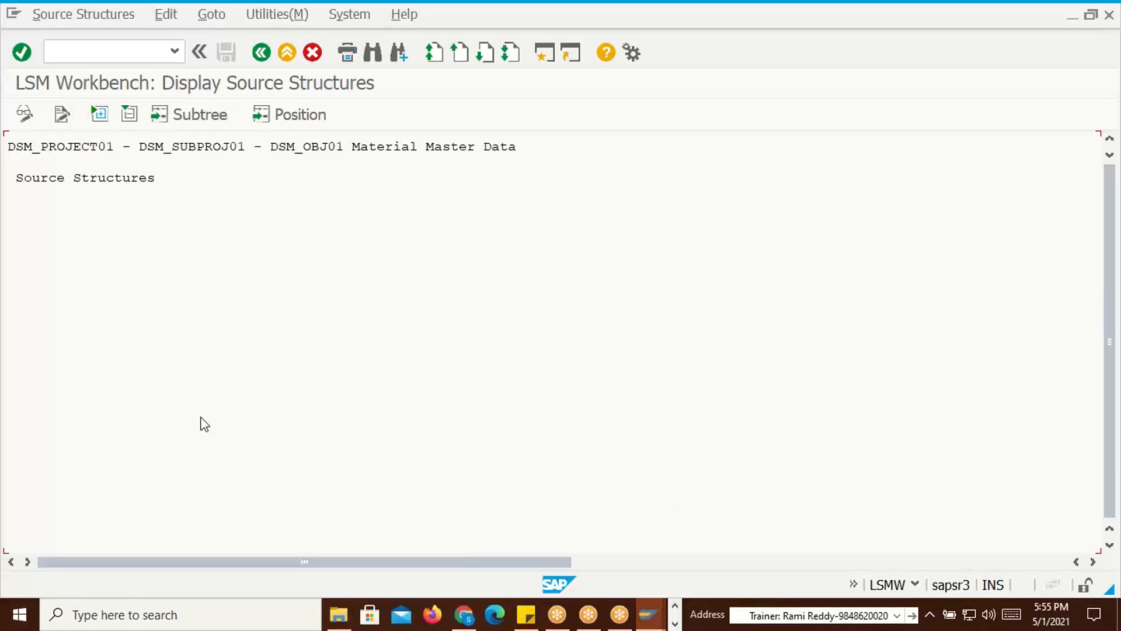
pyautogui.click(25, 114)
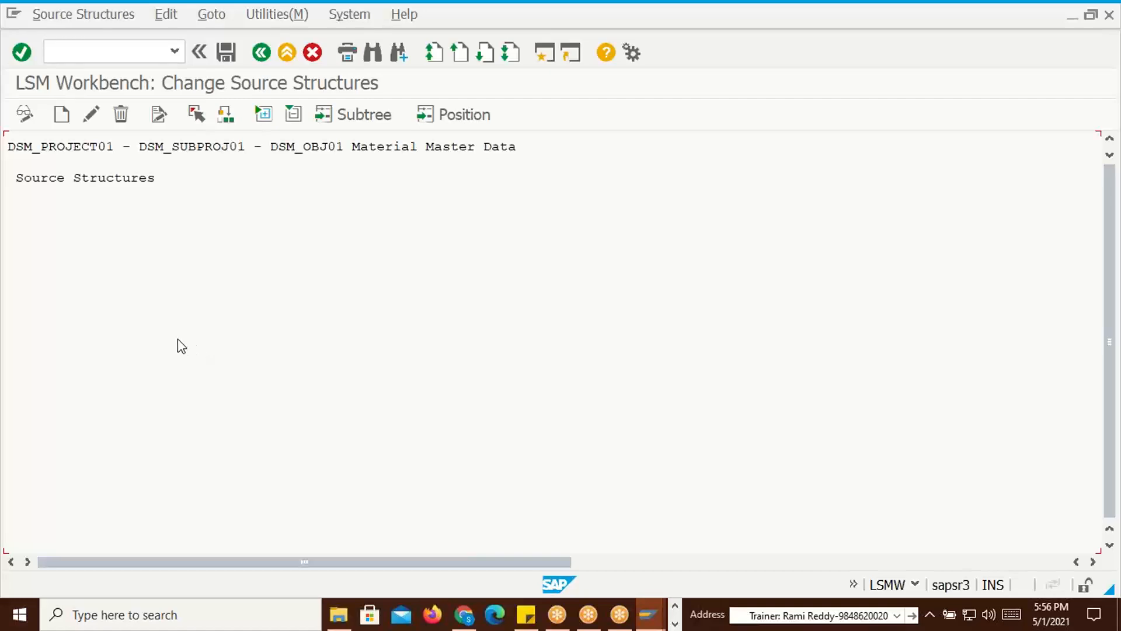
pyautogui.click(62, 115)
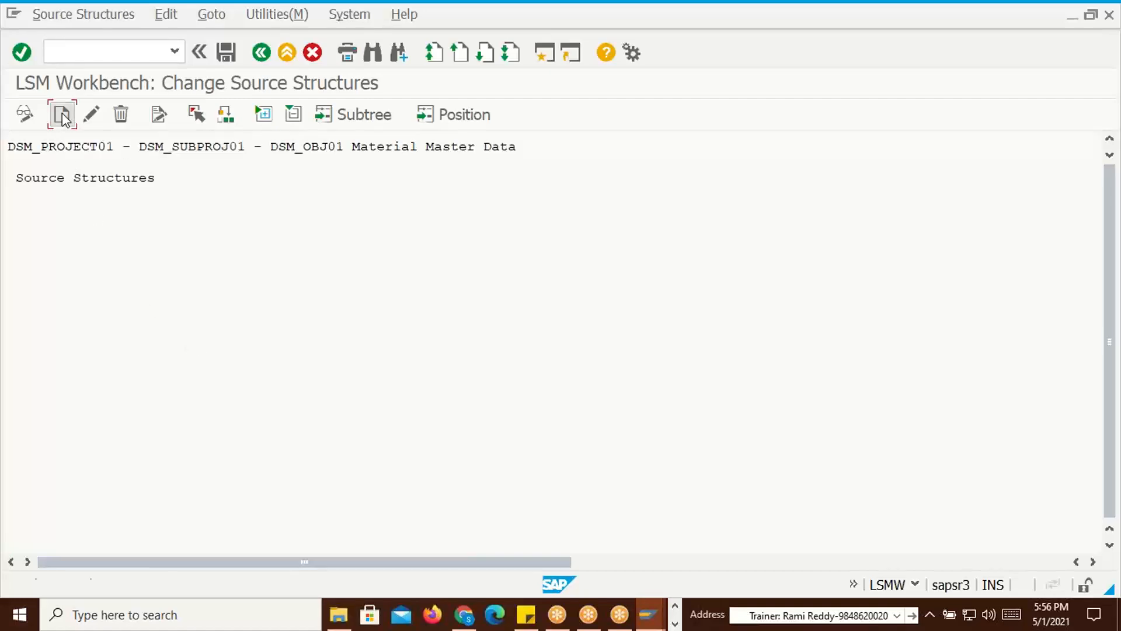
pyautogui.moveTo(288, 220); pyautogui.dragTo(367, 230)
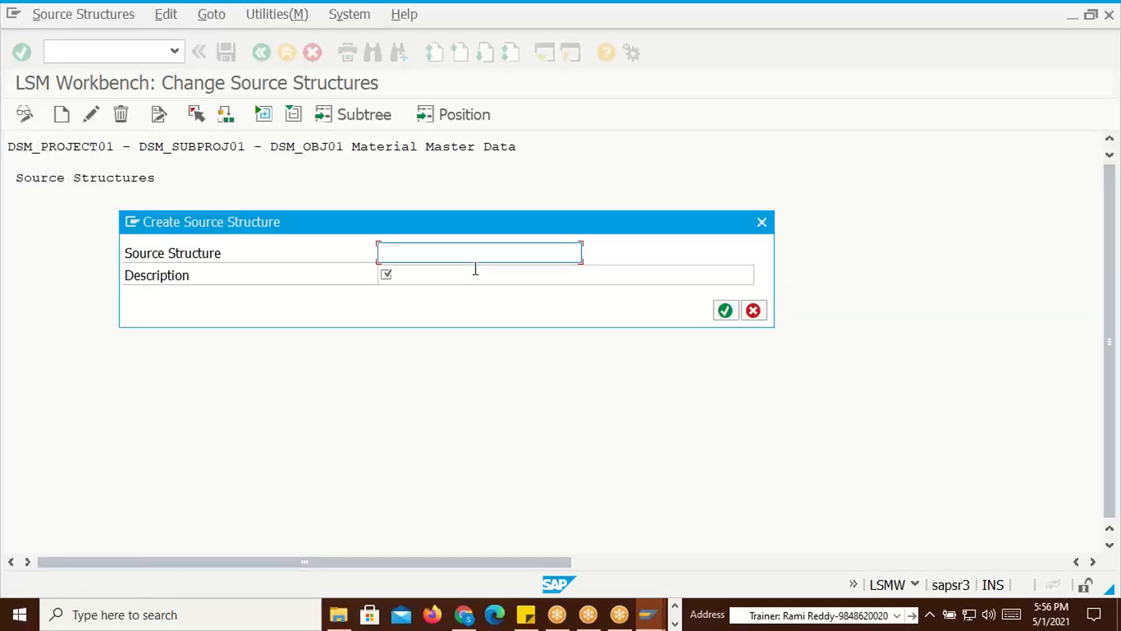
pyautogui.write('Source_Structure')
pyautogui.moveTo(528, 251); pyautogui.dragTo(380, 246)
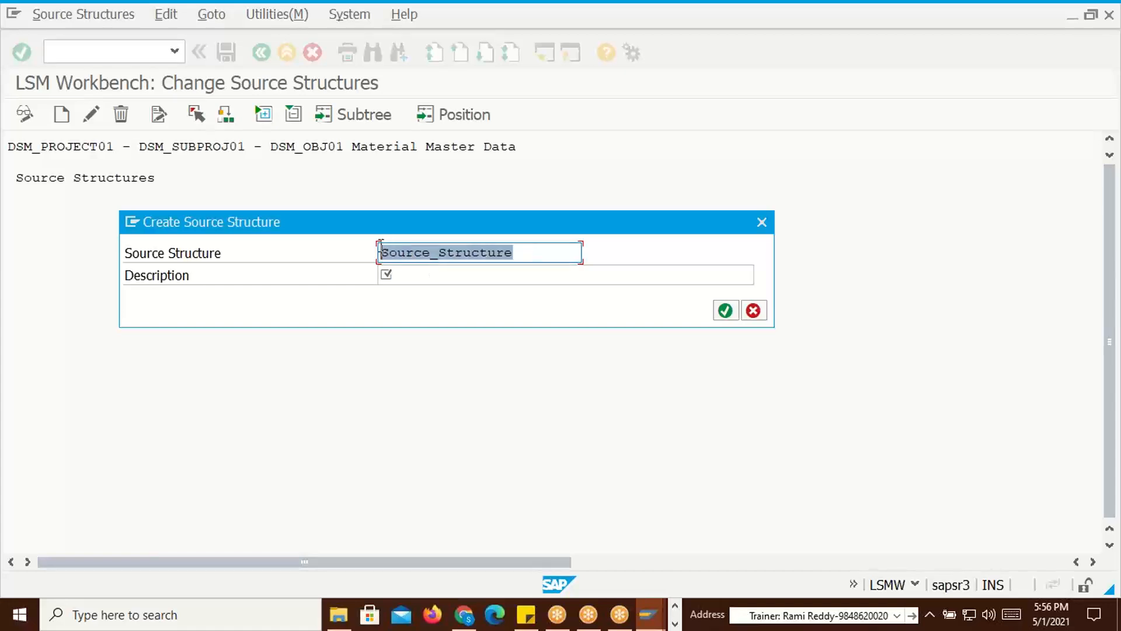
pyautogui.hotkey('ctrl', 'c')
pyautogui.click(393, 275)
pyautogui.hotkey('ctrl', 'v')
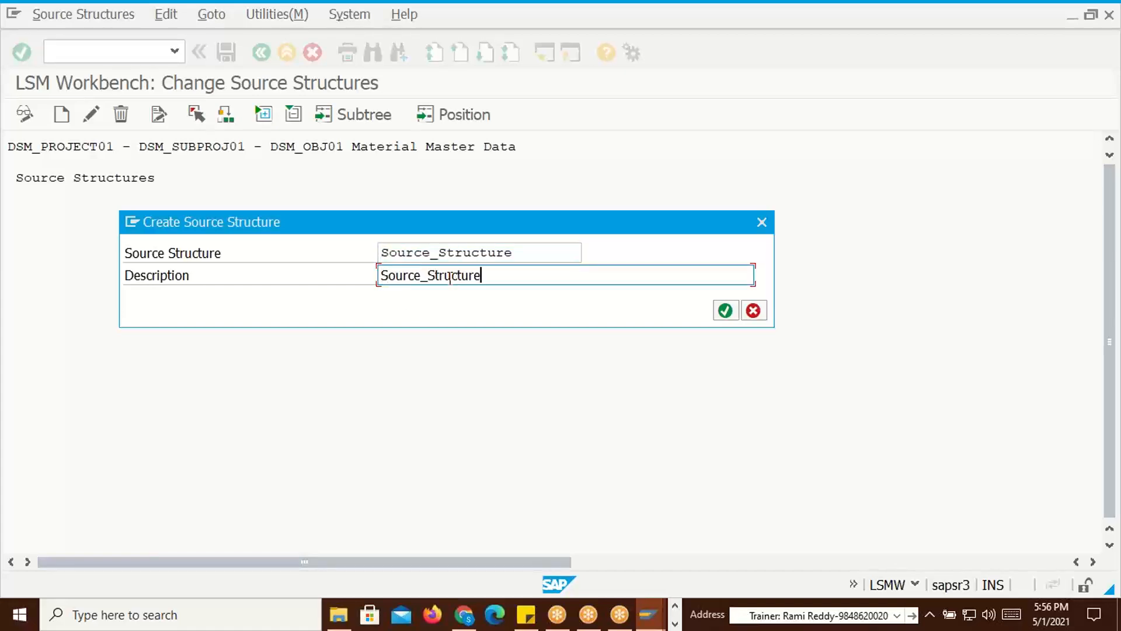
pyautogui.press('BackSpace')
pyautogui.click(725, 311)
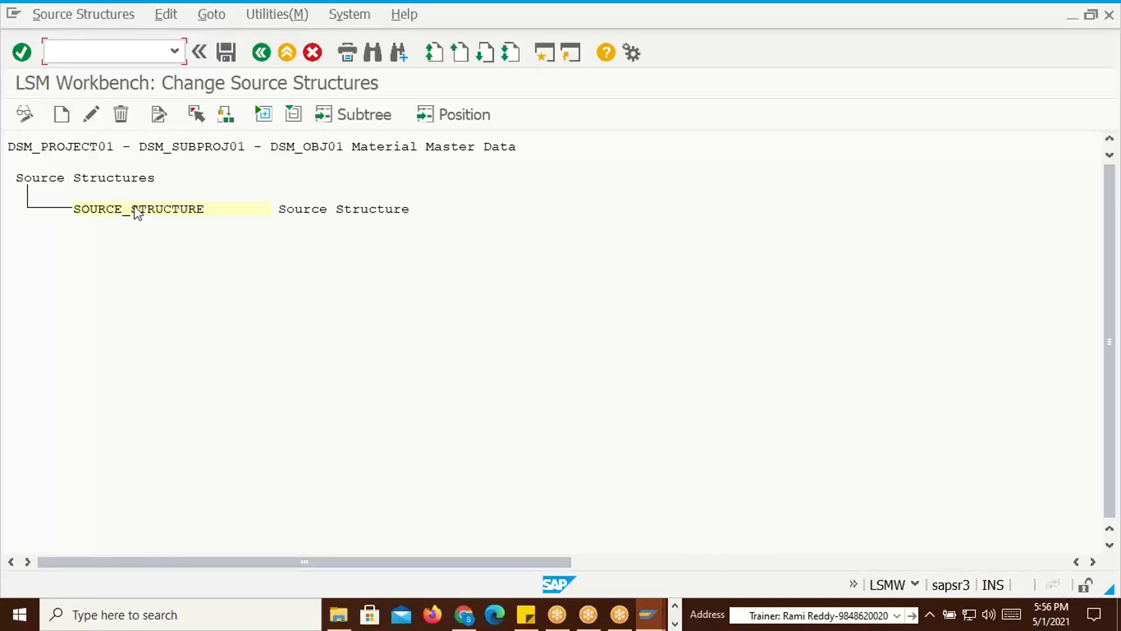
# Switch to the Excel workbook LSMW_BDC_Data Elements and show its LSMW sheet
pyautogui.hotkey('alt', 'Tab')
pyautogui.hotkey('alt', 'Tab')
pyautogui.hotkey('alt', 'Tab')
pyautogui.hotkey('alt', 'Tab')
pyautogui.hotkey('alt', 'Tab')
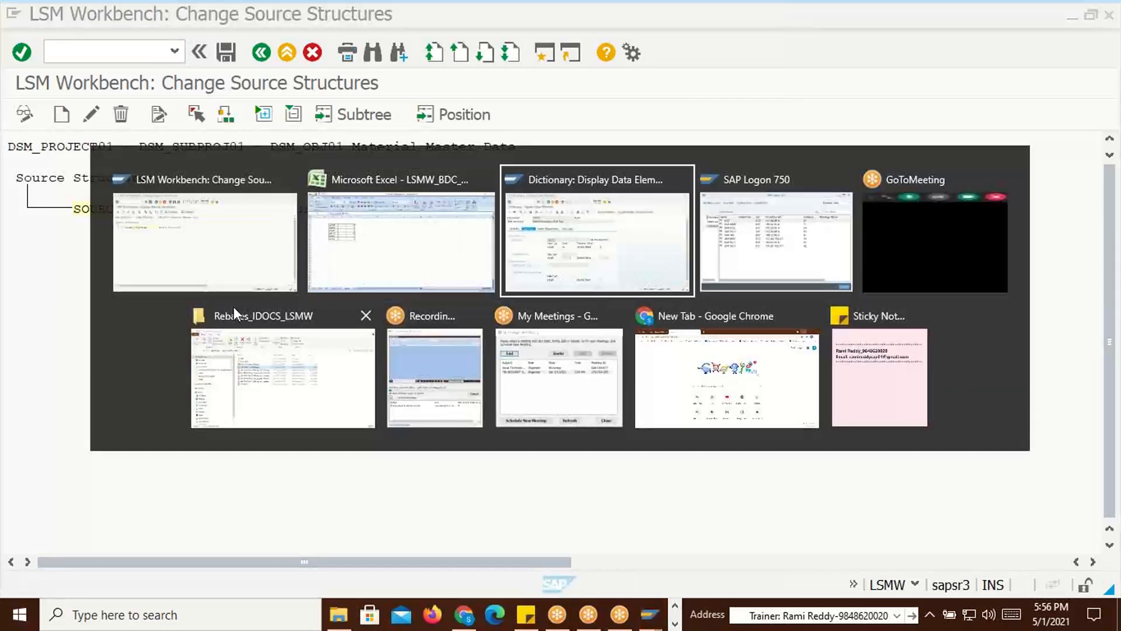
pyautogui.hotkey('alt', 'shift', 'Tab')
pyautogui.hotkey('alt', 'shift', 'Tab')
pyautogui.hotkey('alt', 'shift', 'Tab')
pyautogui.hotkey('alt', 'shift', 'Tab')
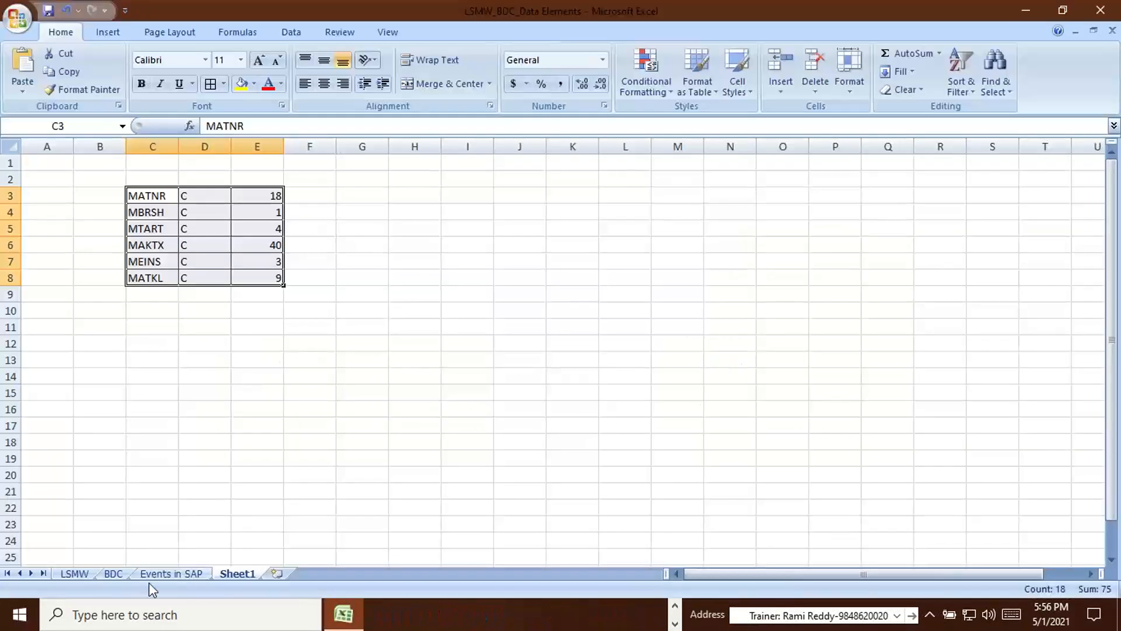
pyautogui.click(113, 573)
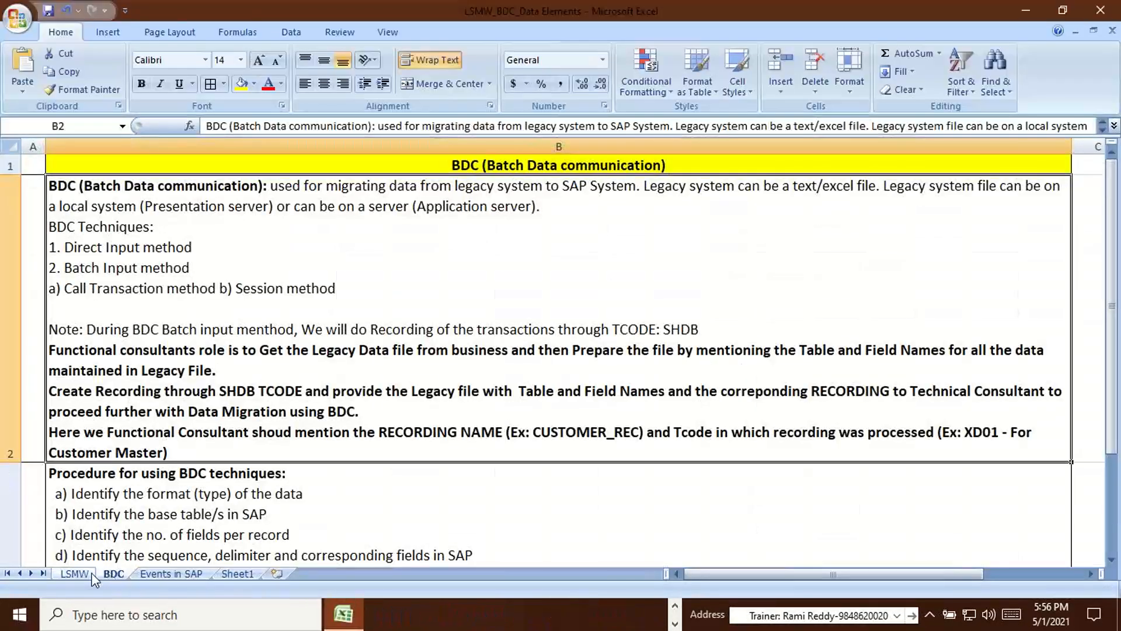
pyautogui.click(74, 573)
# Read the instructions for Step 2, Maintain Source Structures, in the LSMW sheet
pyautogui.click(233, 465)
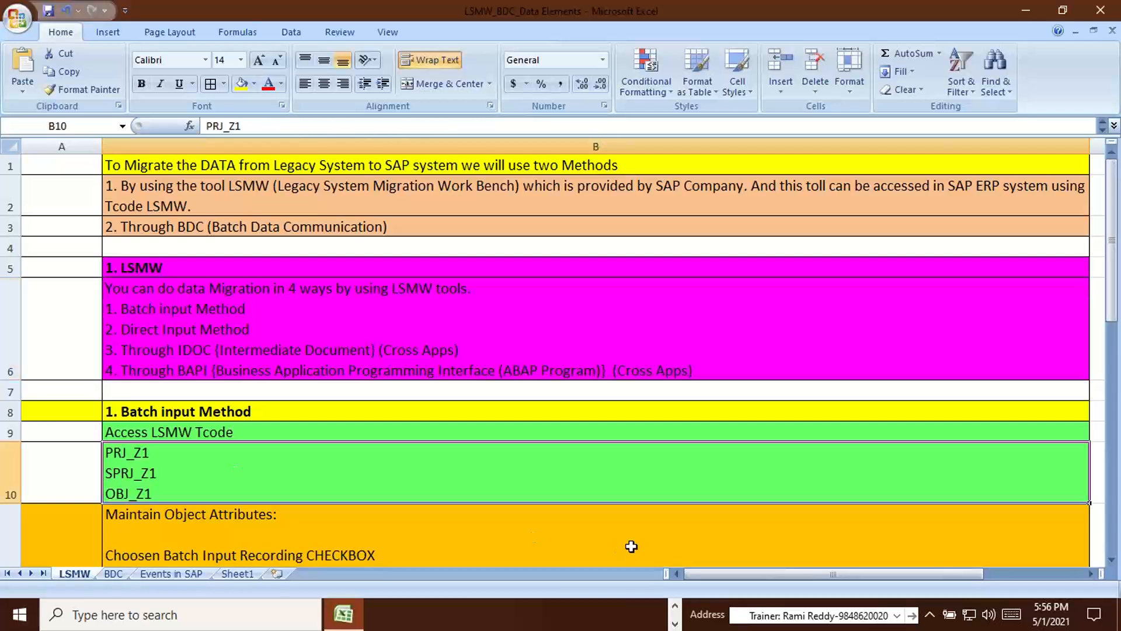
pyautogui.click(631, 545)
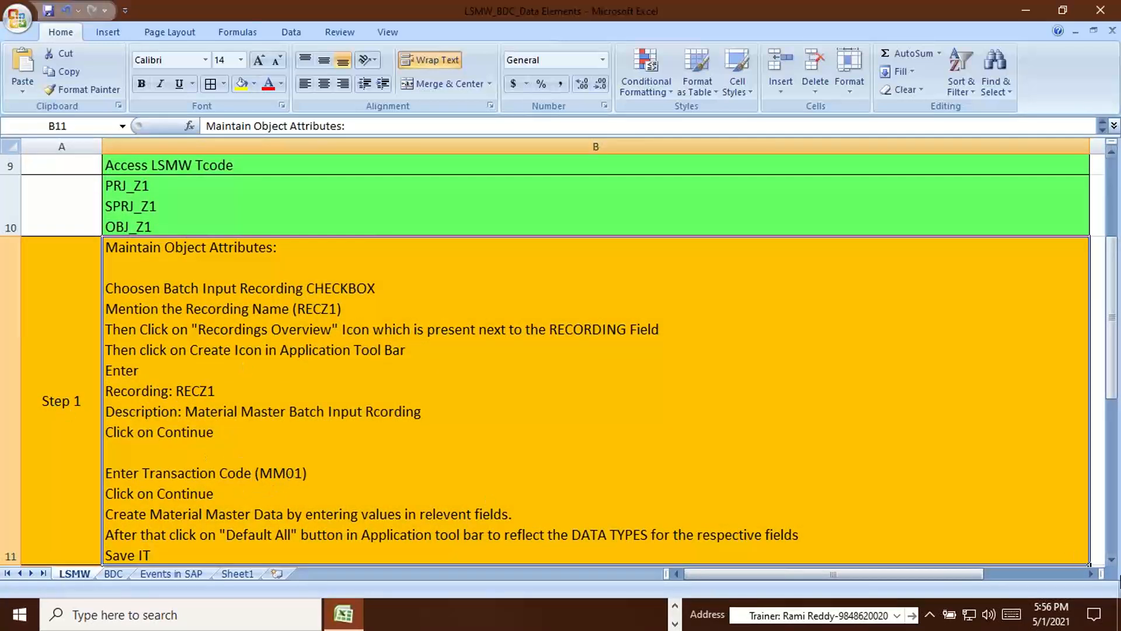
pyautogui.click(1111, 559)
pyautogui.click(1111, 560)
pyautogui.click(1111, 559)
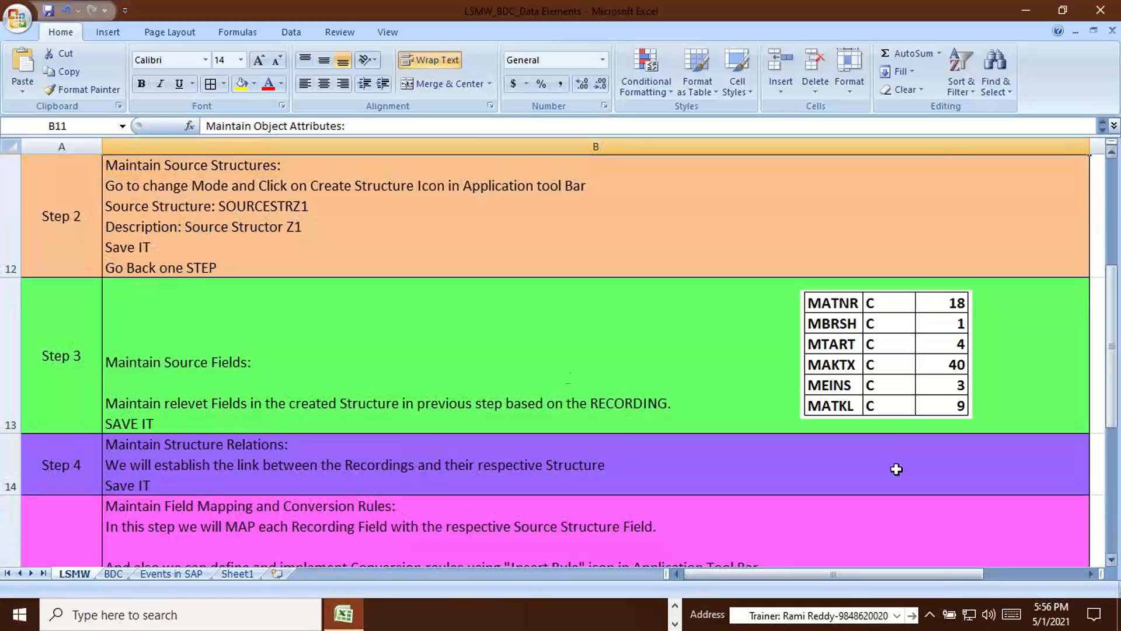
pyautogui.click(58, 225)
pyautogui.click(218, 241)
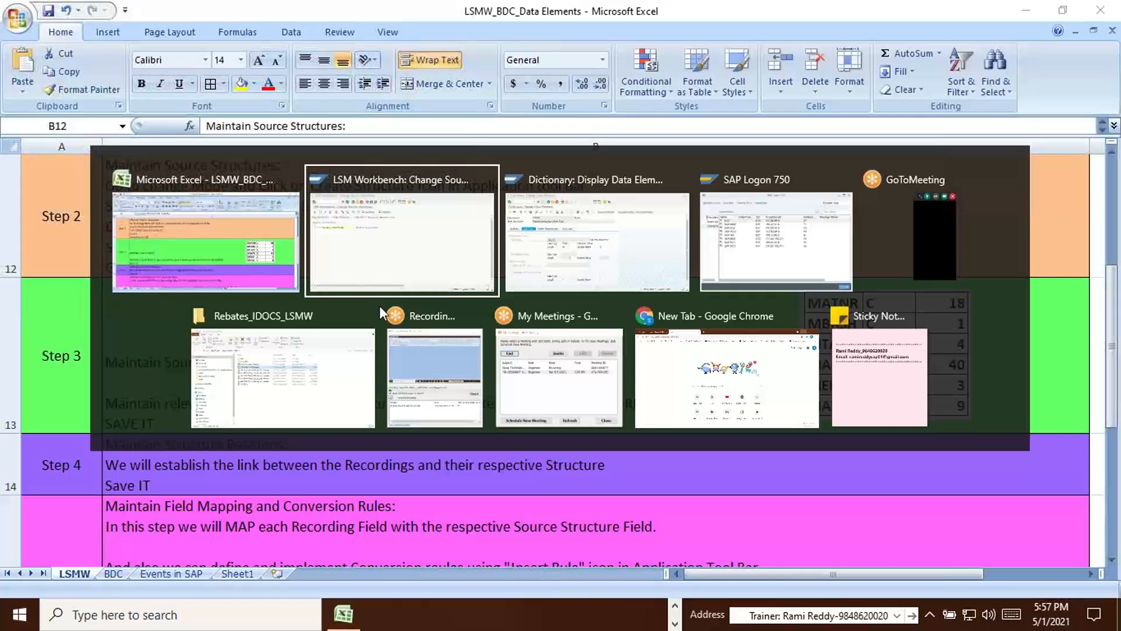
# Switch back to LSMW, save the source structures and return to the process steps
pyautogui.click(380, 281)
pyautogui.click(227, 54)
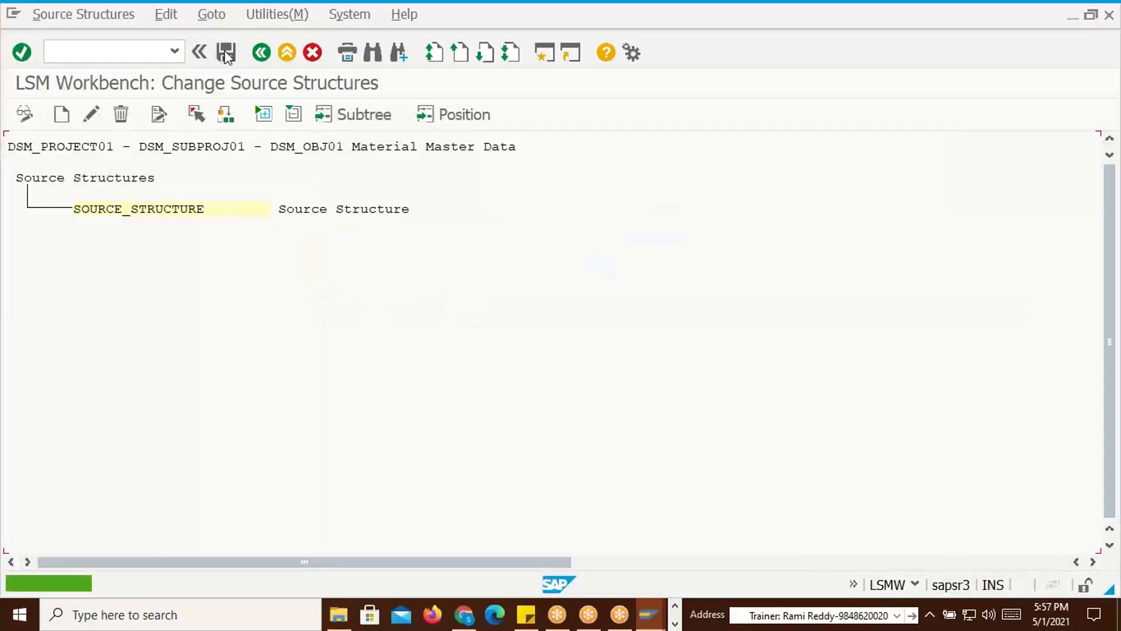
pyautogui.click(261, 53)
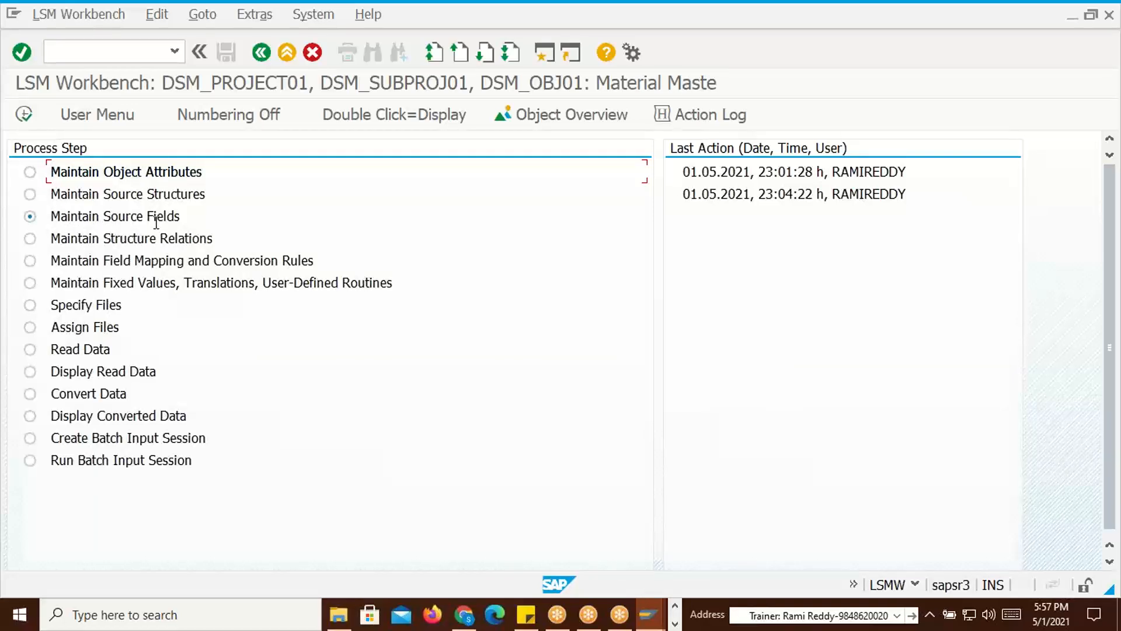
# Switch to Excel and show the field list in C3:E8 of Sheet1
pyautogui.hotkey('alt', 'Tab')
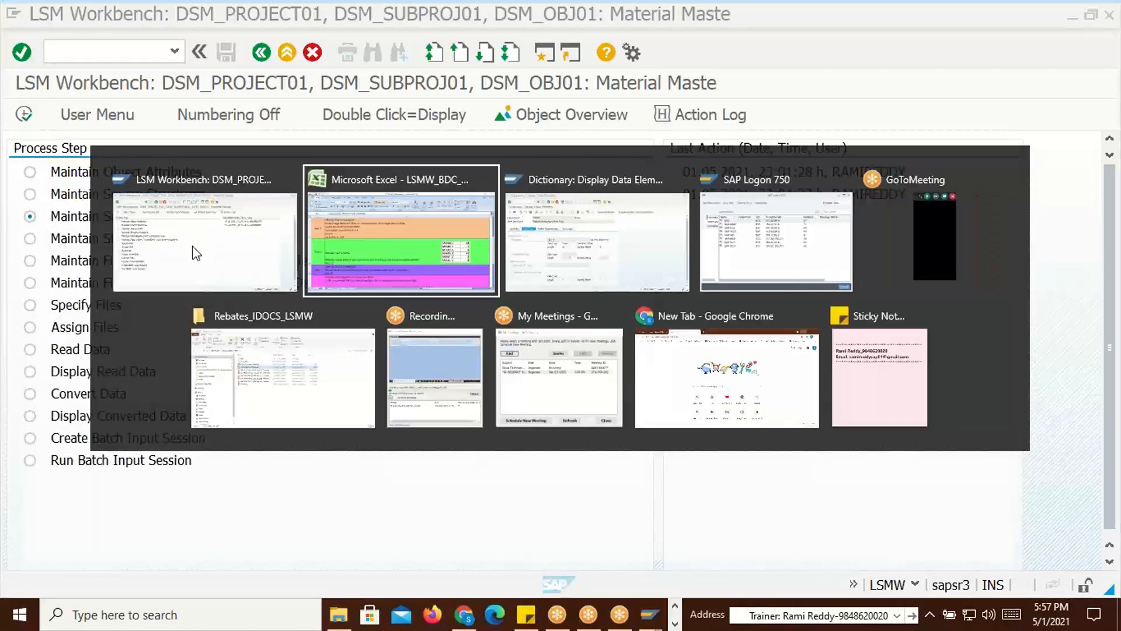
pyautogui.hotkey('alt', 'Tab')
pyautogui.hotkey('alt', 'Tab')
pyautogui.hotkey('alt', 'shift', 'Tab')
pyautogui.hotkey('alt', 'shift', 'Tab')
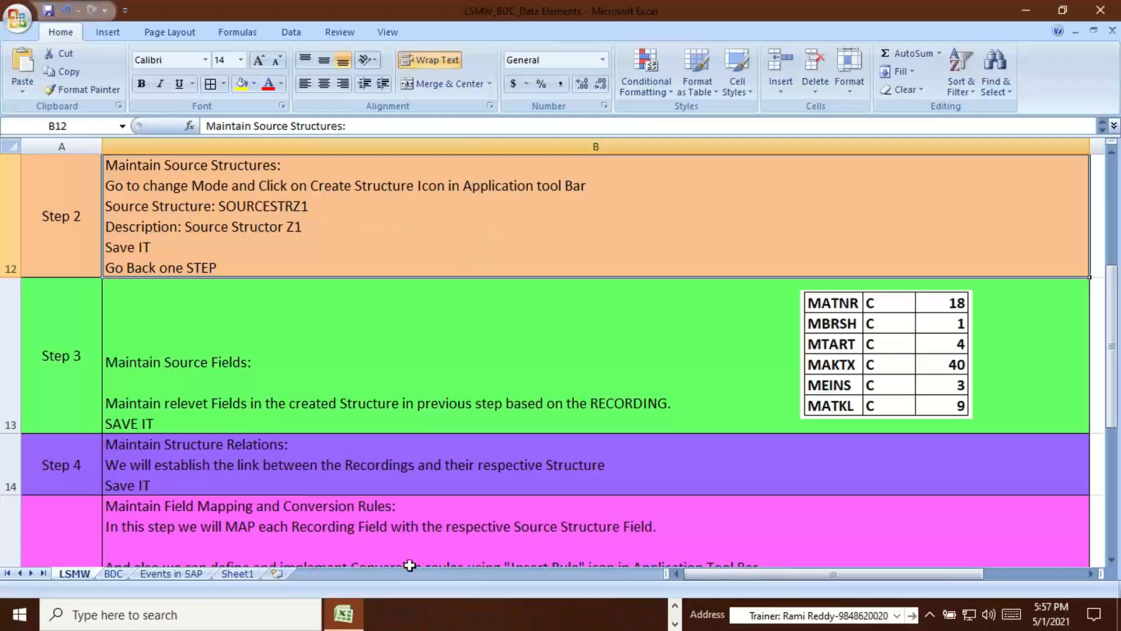
pyautogui.click(245, 574)
pyautogui.click(228, 354)
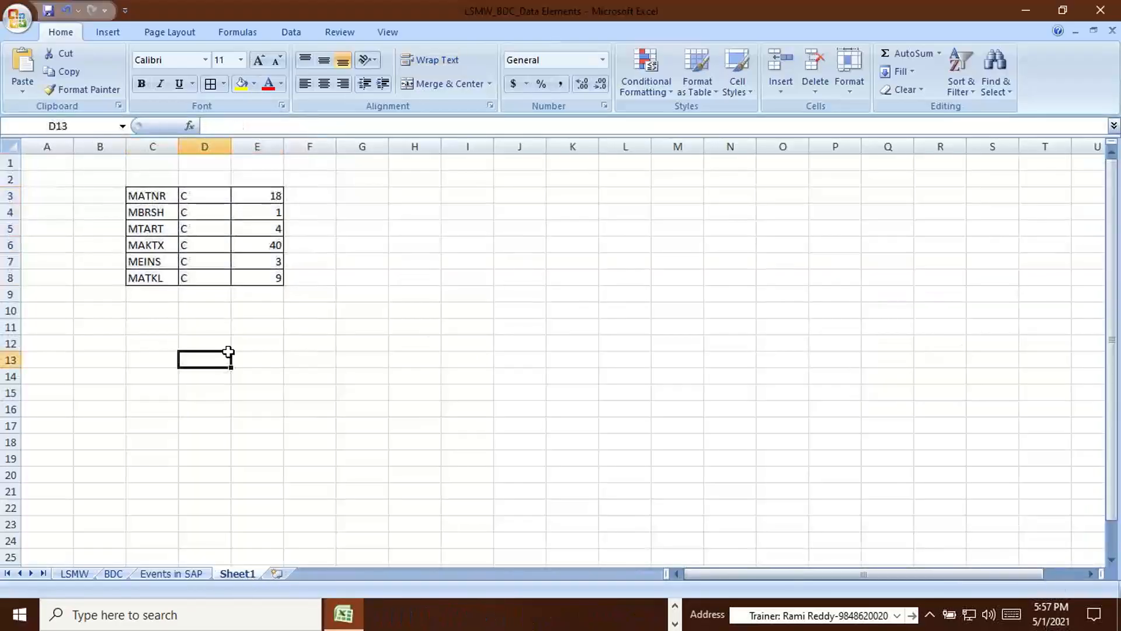
pyautogui.moveTo(143, 194); pyautogui.dragTo(271, 279)
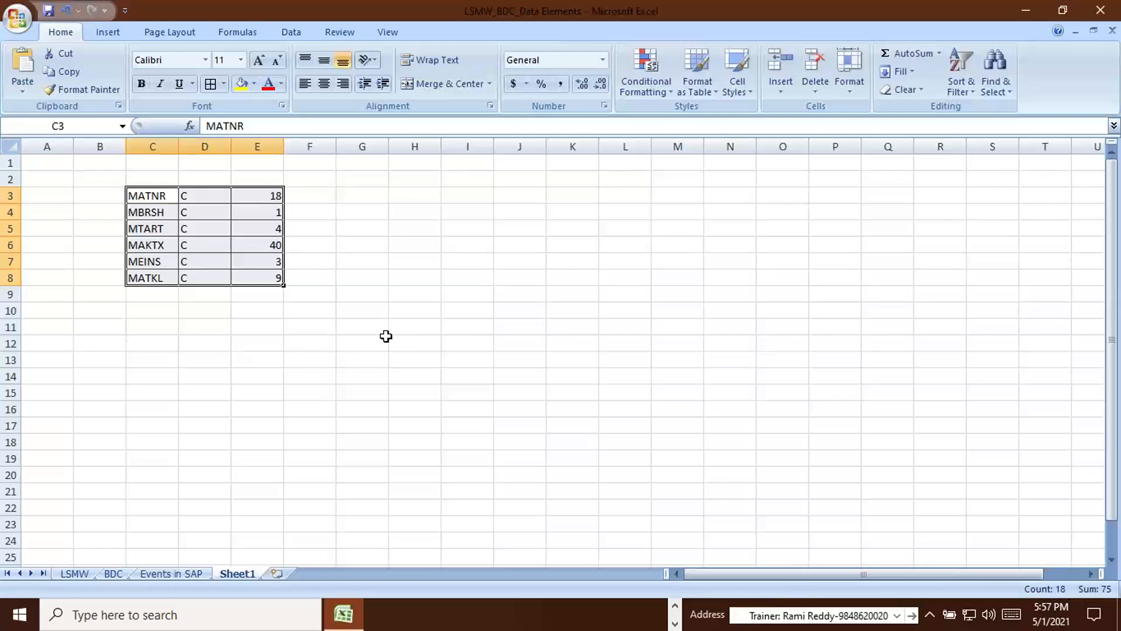
# Set the font size of the whole Sheet1 to 14 and widen column C to fit the field names
pyautogui.click(11, 147)
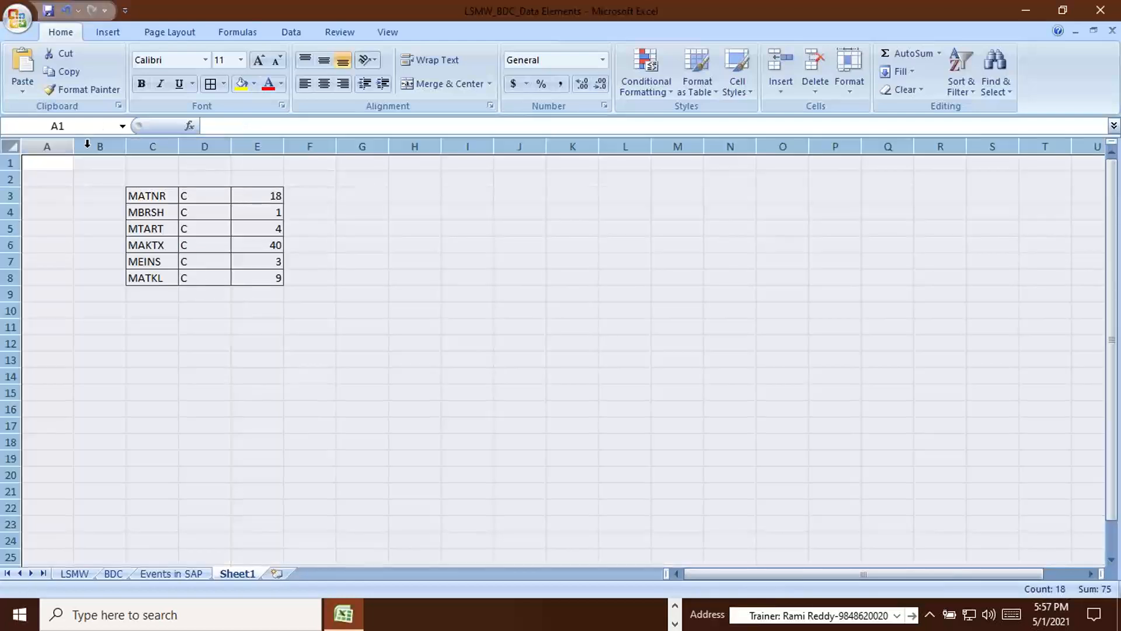
pyautogui.click(223, 60)
pyautogui.write('1')
pyautogui.press('Return')
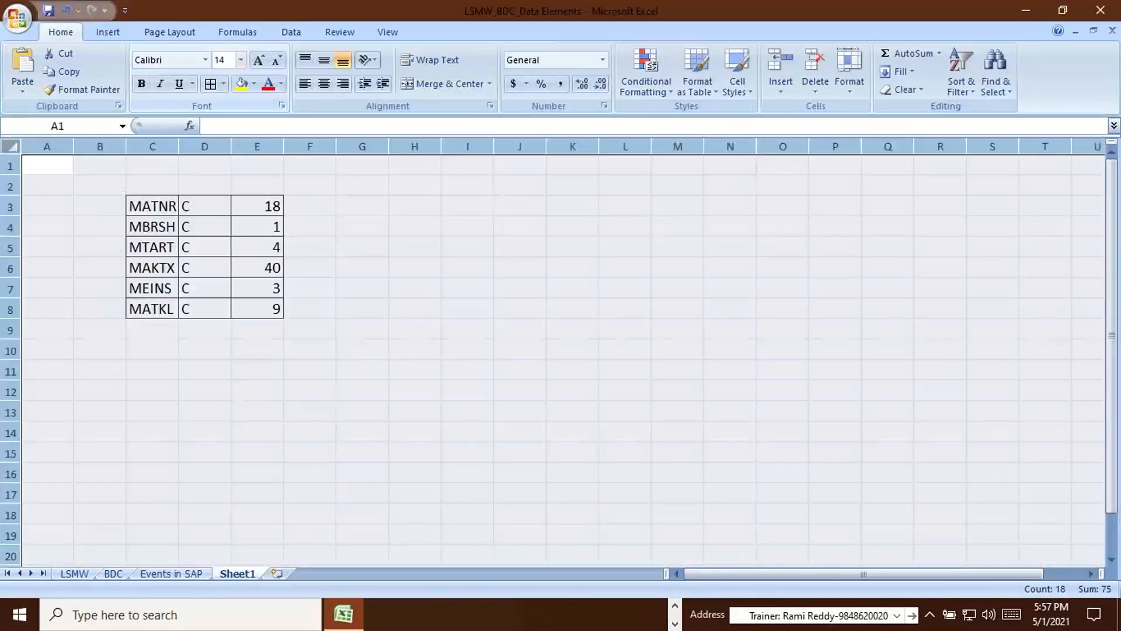
pyautogui.click(396, 272)
pyautogui.click(251, 371)
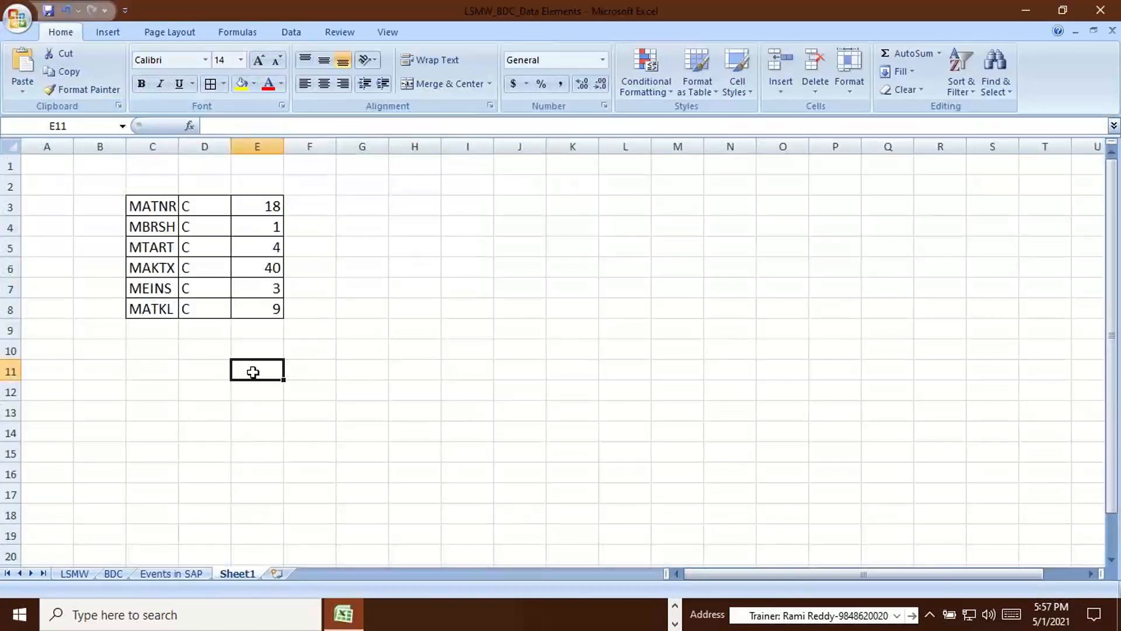
pyautogui.moveTo(179, 146); pyautogui.dragTo(198, 146)
pyautogui.click(386, 389)
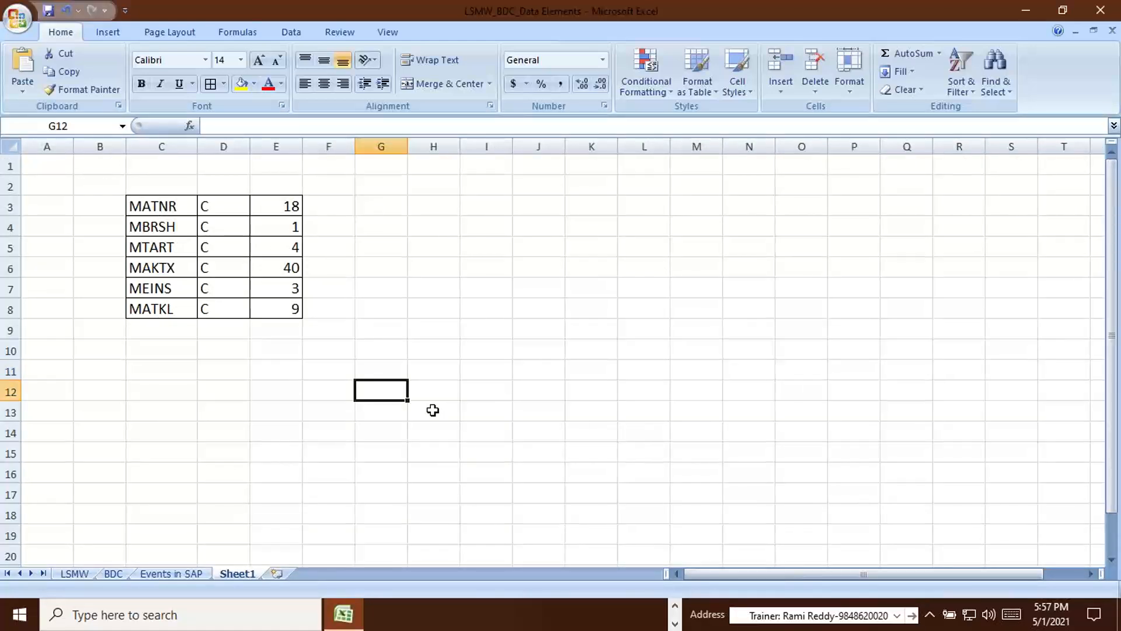
# Switch back to LSMW, open Maintain Source Fields in change mode and start a new field under SOURCE_STRUCTURE
pyautogui.click(157, 206)
pyautogui.hotkey('alt', 'Tab')
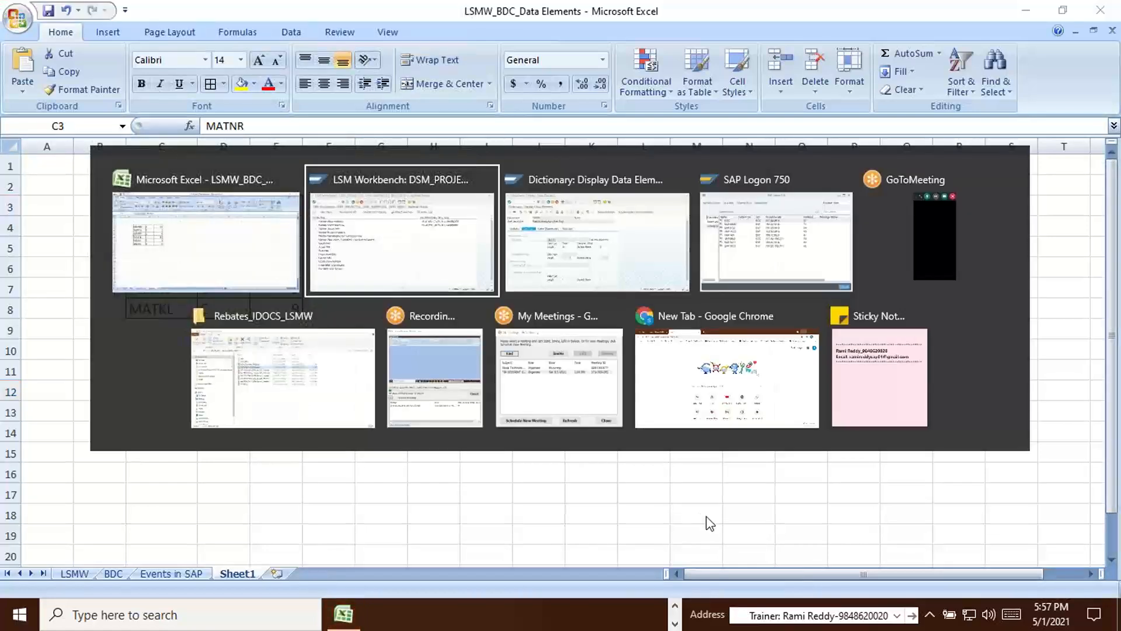
pyautogui.hotkey('alt', 'Tab')
pyautogui.hotkey('alt', 'shift', 'Tab')
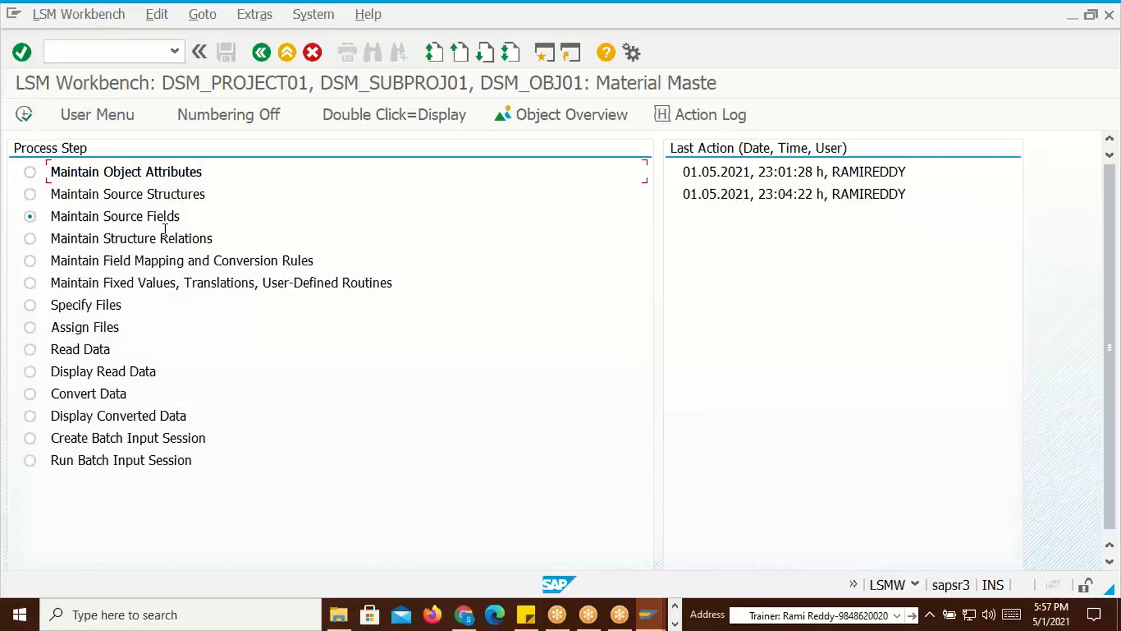
pyautogui.click(24, 115)
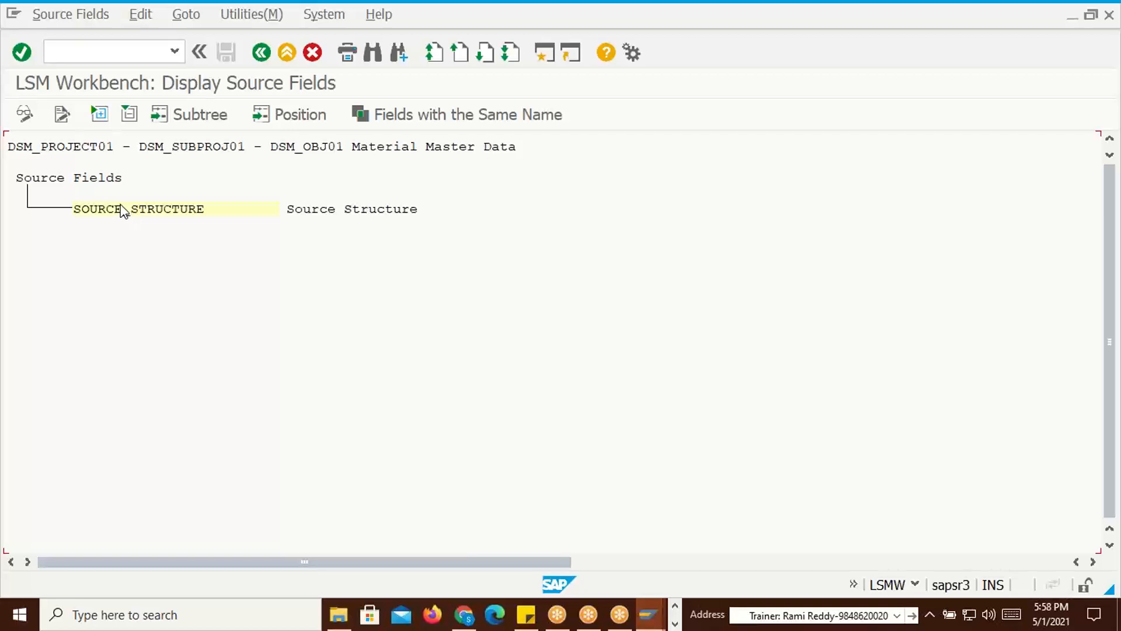
pyautogui.click(25, 114)
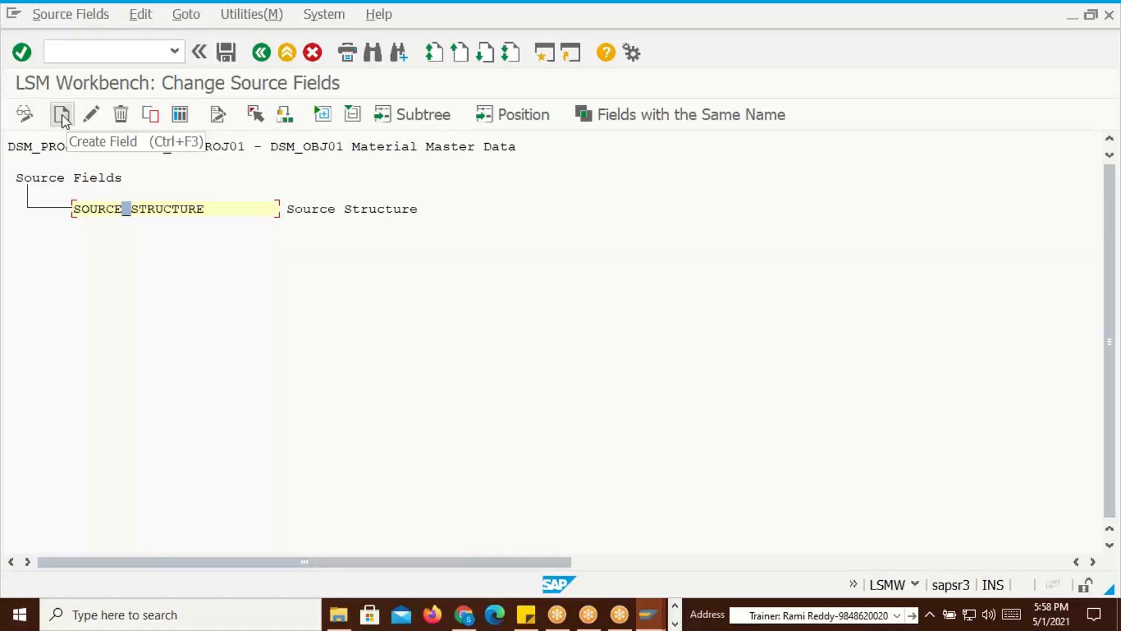
pyautogui.click(103, 209)
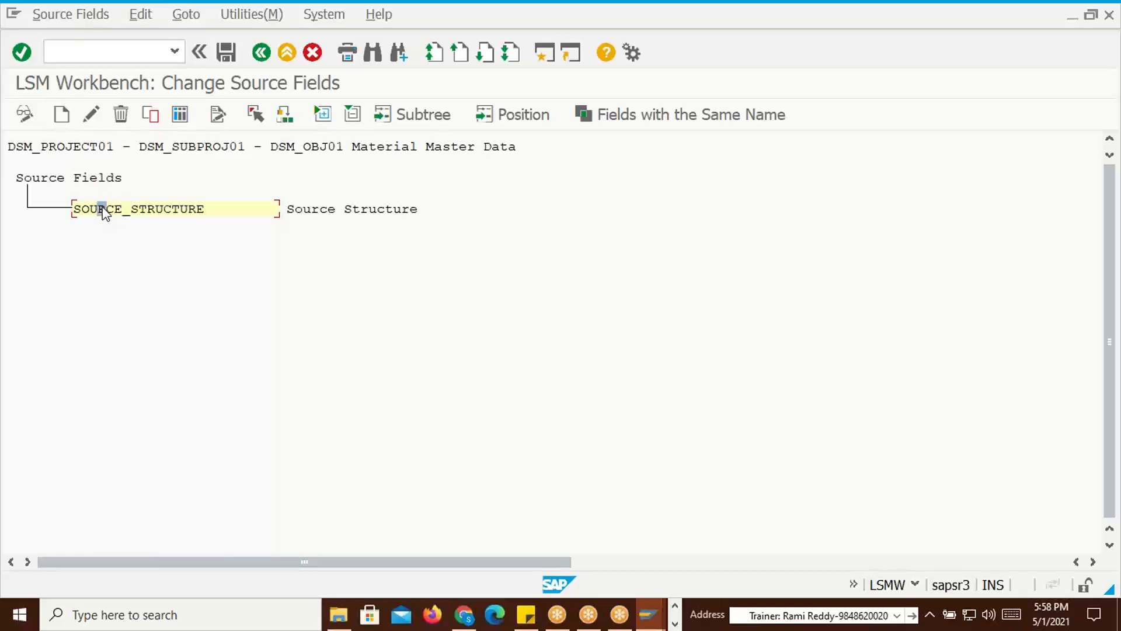
pyautogui.click(62, 115)
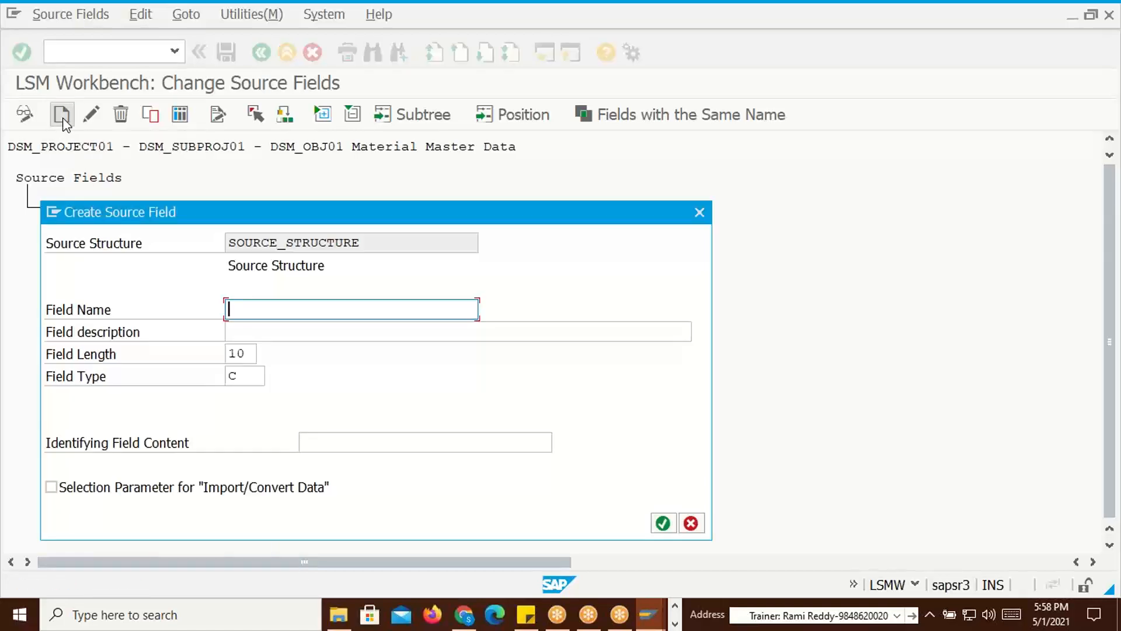
pyautogui.moveTo(192, 220); pyautogui.dragTo(446, 186)
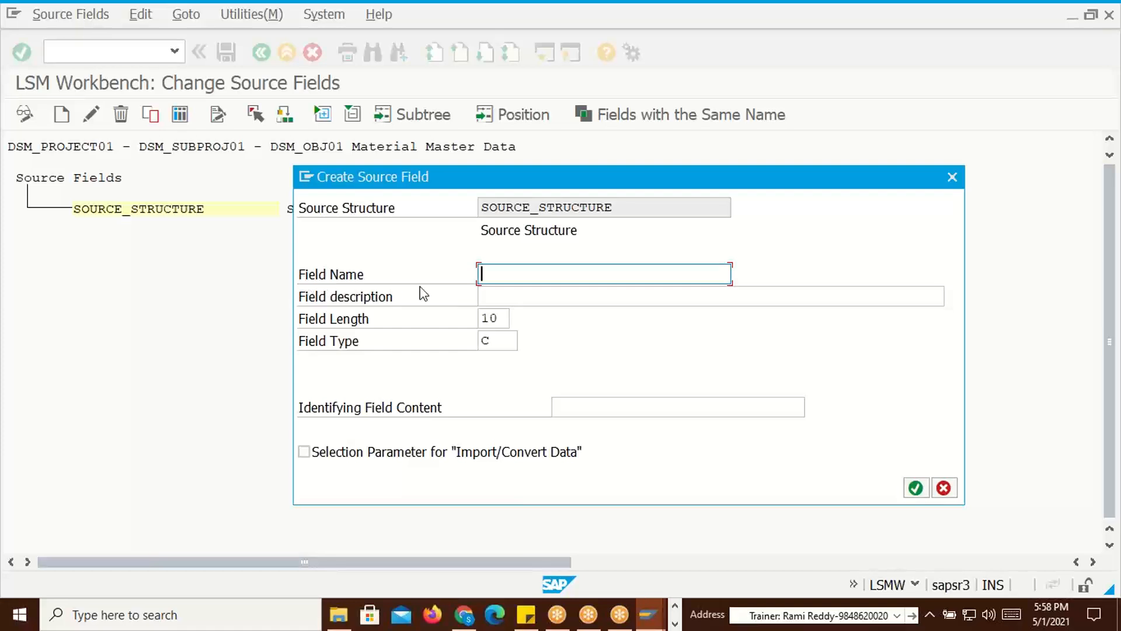
# Copy MATNR from cell C3 in Excel and enter it as the new source field's name in LSMW
pyautogui.hotkey('alt', 'Tab')
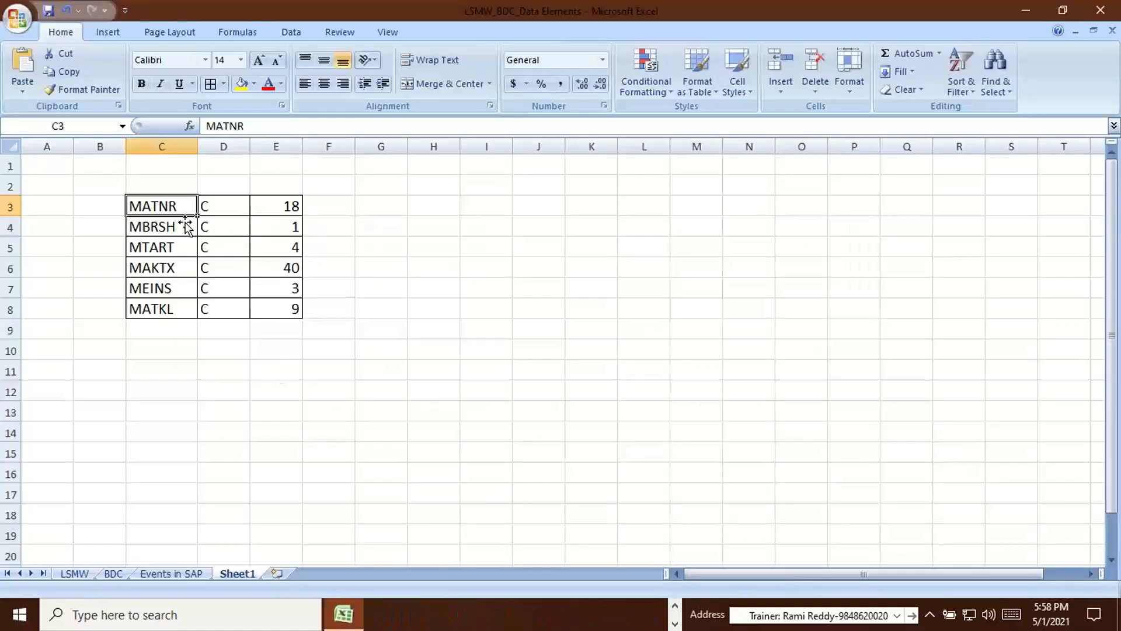
pyautogui.moveTo(244, 126); pyautogui.dragTo(206, 126)
pyautogui.hotkey('ctrl', 'c')
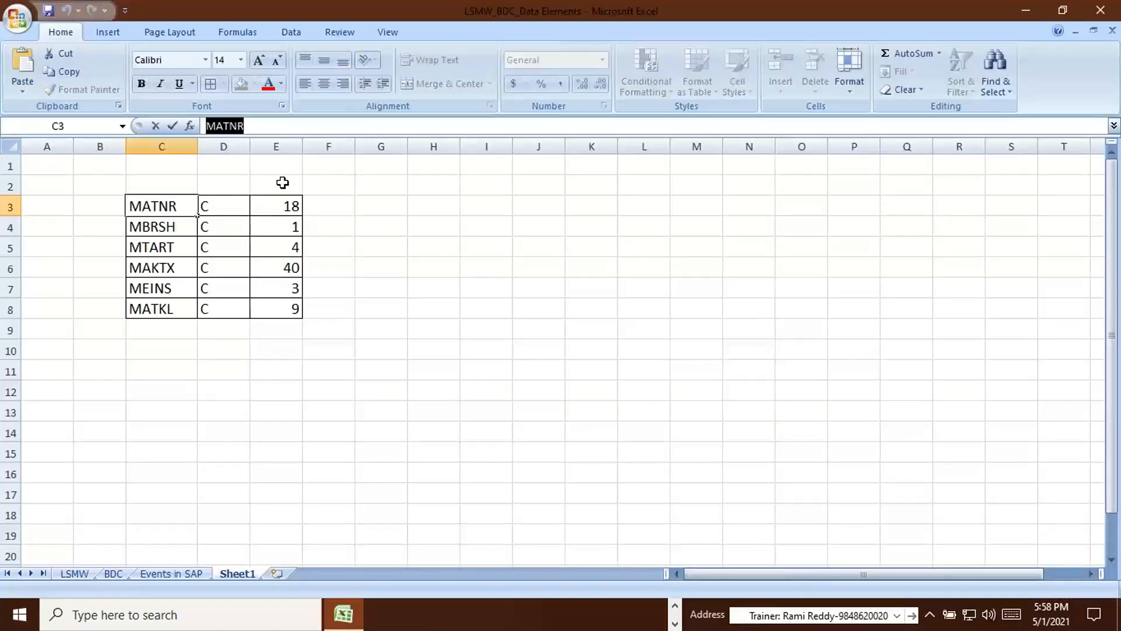
pyautogui.hotkey('alt', 'Tab')
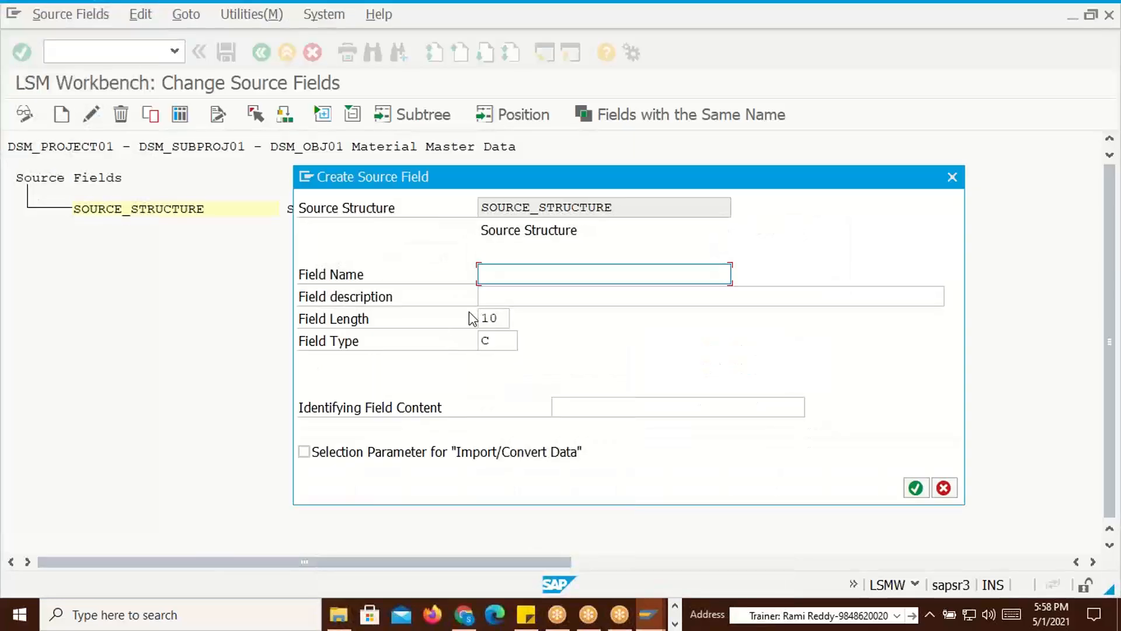
pyautogui.hotkey('ctrl', 'v')
# Check MATNR's type and length in Excel, then set the field length to 18 in LSMW, keep type C and create the field
pyautogui.hotkey('alt', 'Tab')
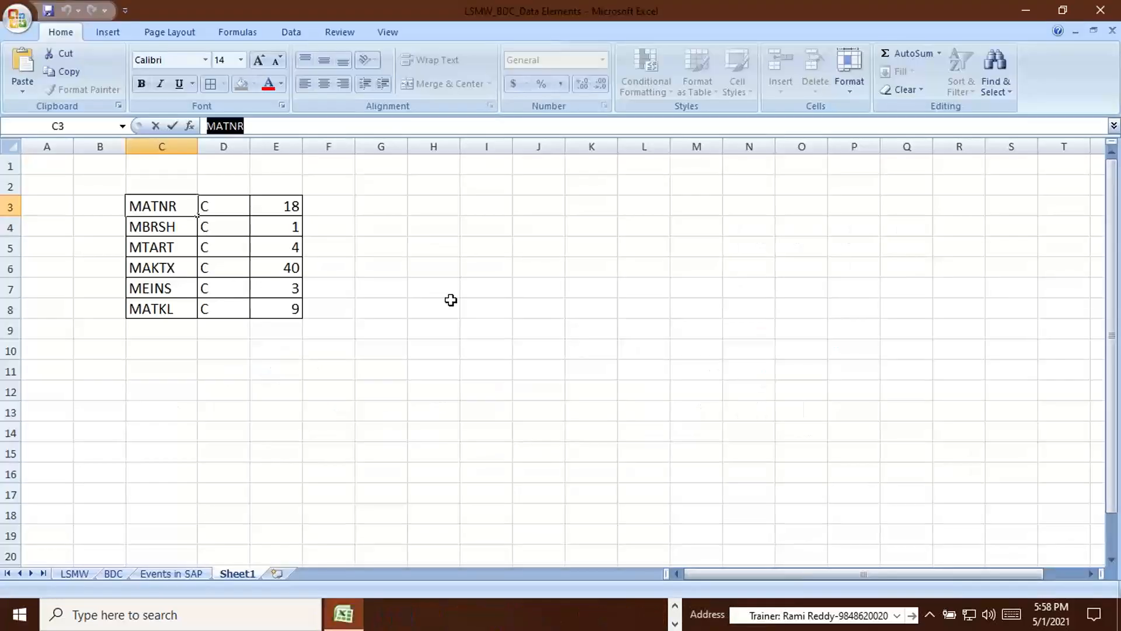
pyautogui.click(211, 208)
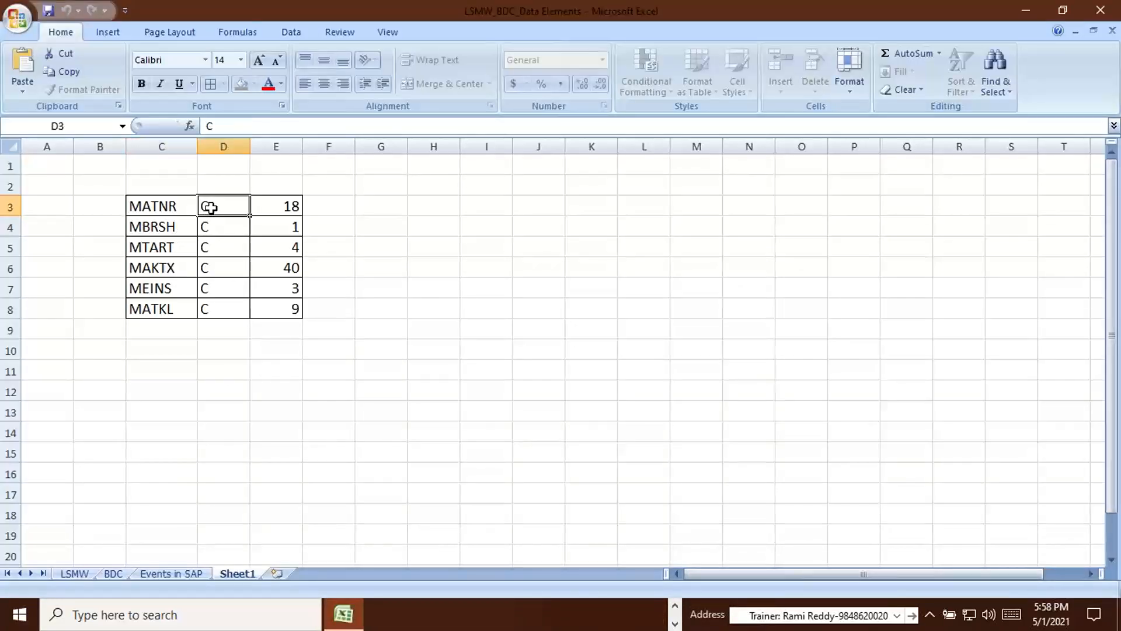
pyautogui.hotkey('alt', 'Tab')
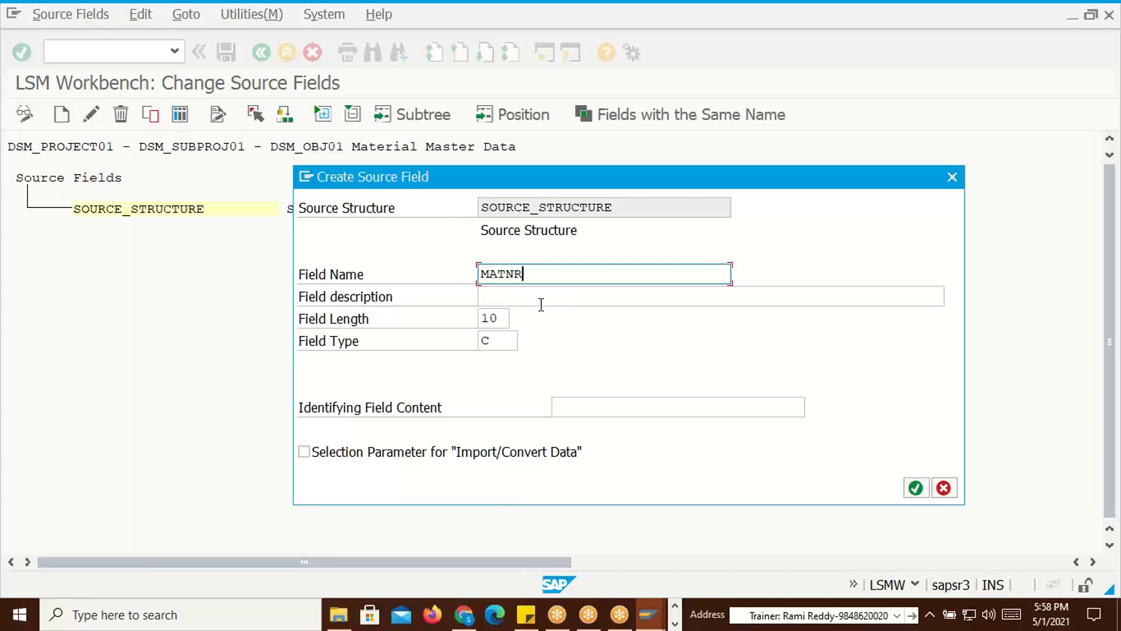
pyautogui.hotkey('alt', 'Tab')
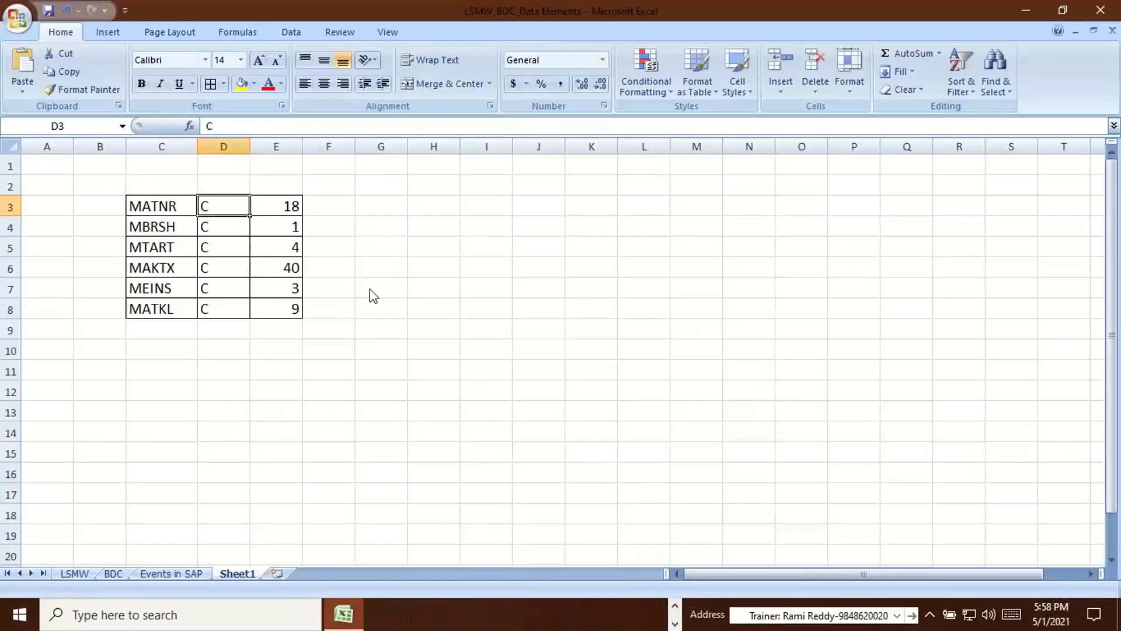
pyautogui.hotkey('alt', 'Tab')
pyautogui.click(508, 319)
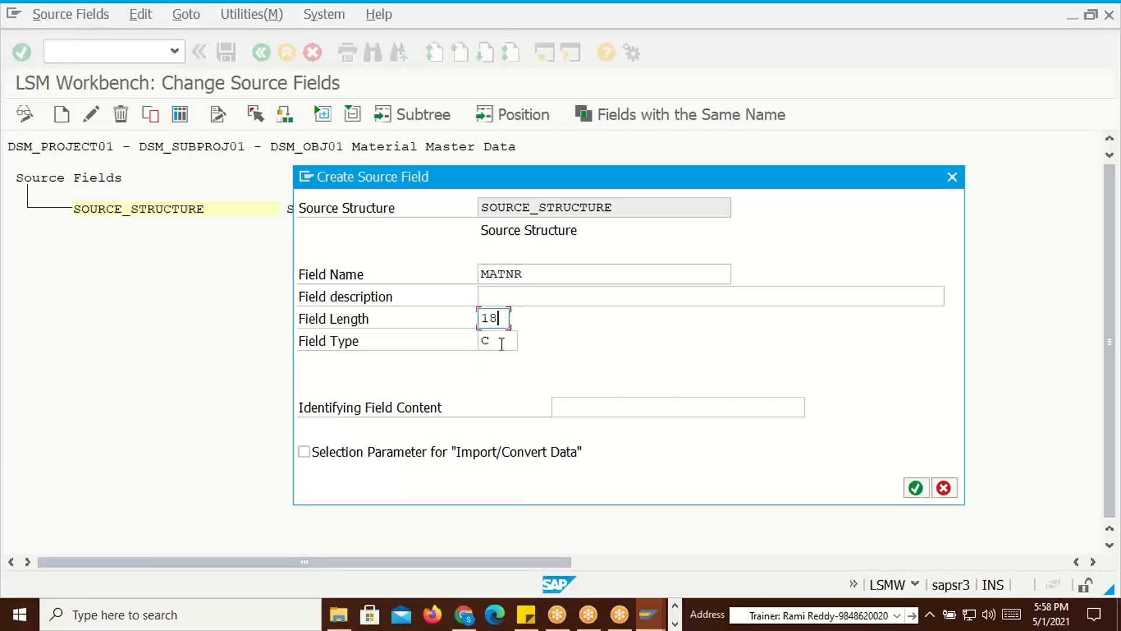
pyautogui.click(501, 340)
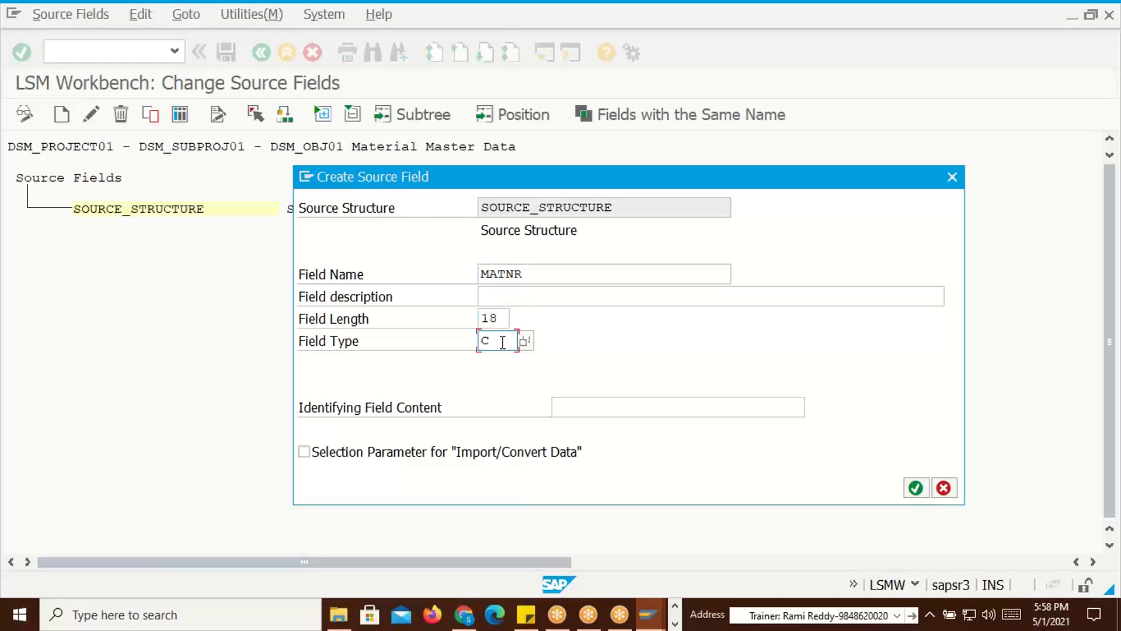
pyautogui.click(915, 488)
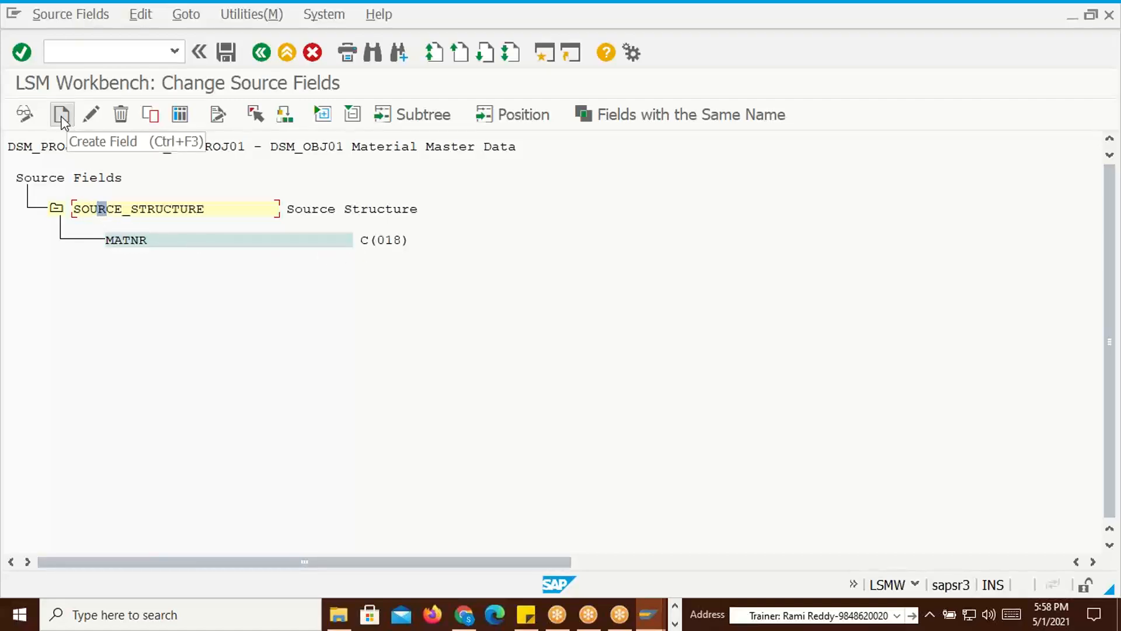
# Open the field table of SOURCE_STRUCTURE, fill the rows below MATNR with C4:E8 copied from Excel, and confirm the entries
pyautogui.click(113, 210)
pyautogui.click(179, 116)
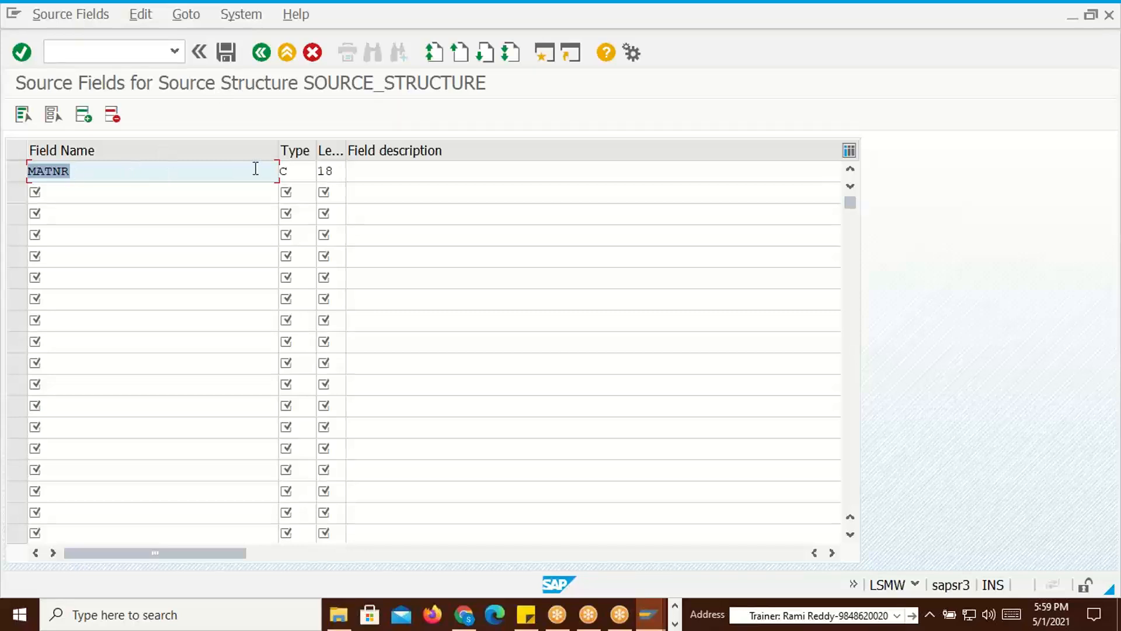
pyautogui.hotkey('alt', 'Tab')
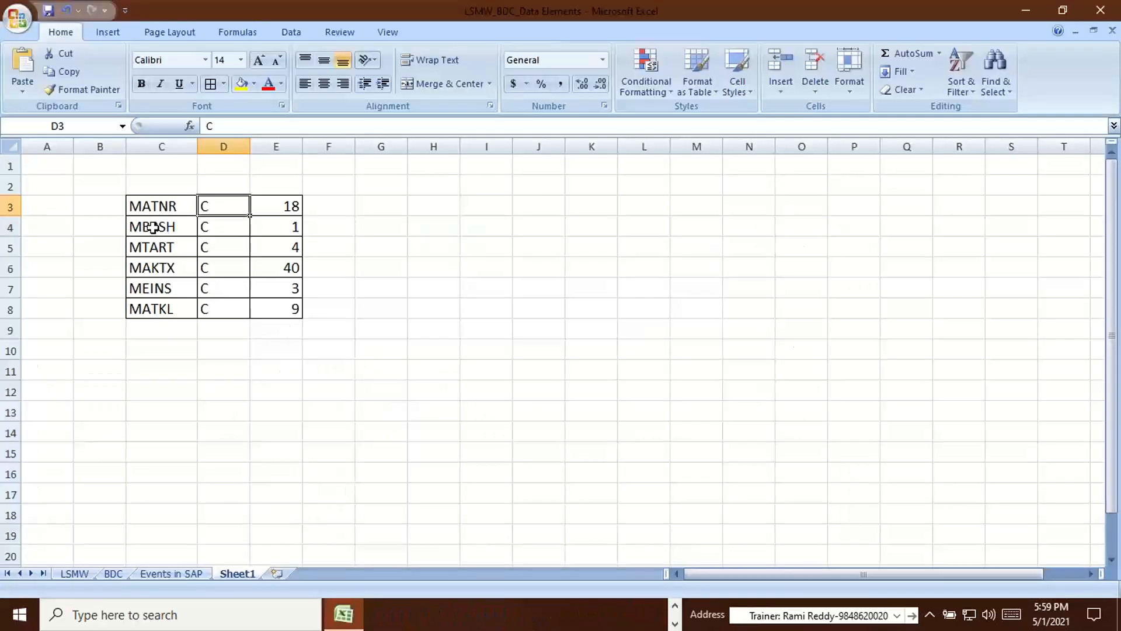
pyautogui.moveTo(155, 226); pyautogui.dragTo(269, 301)
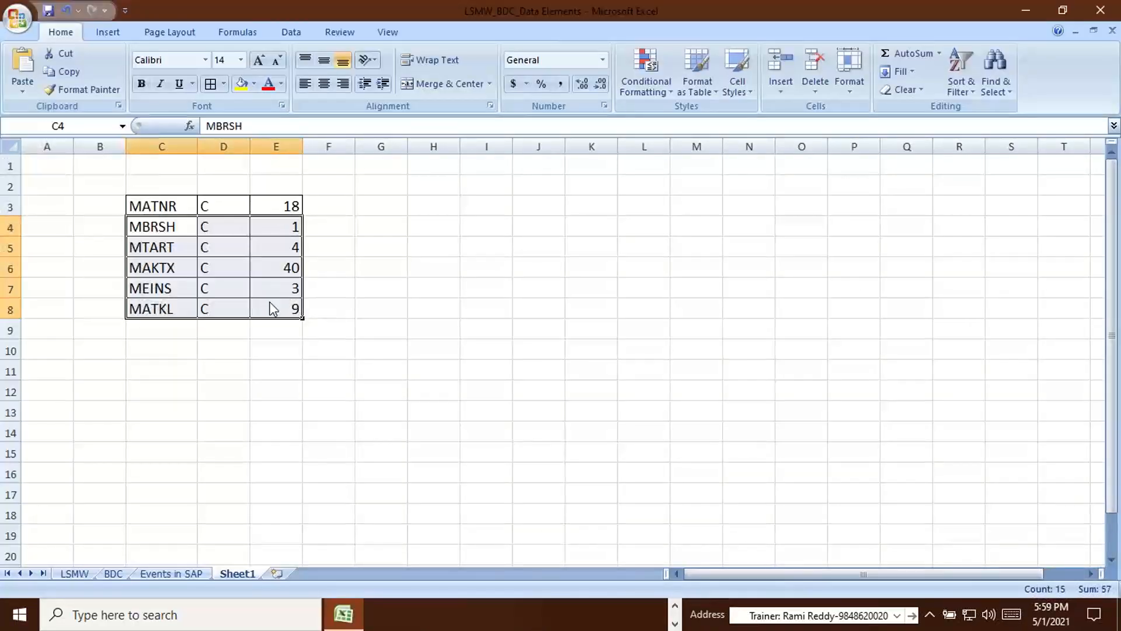
pyautogui.hotkey('ctrl', 'c')
pyautogui.hotkey('alt', 'Tab')
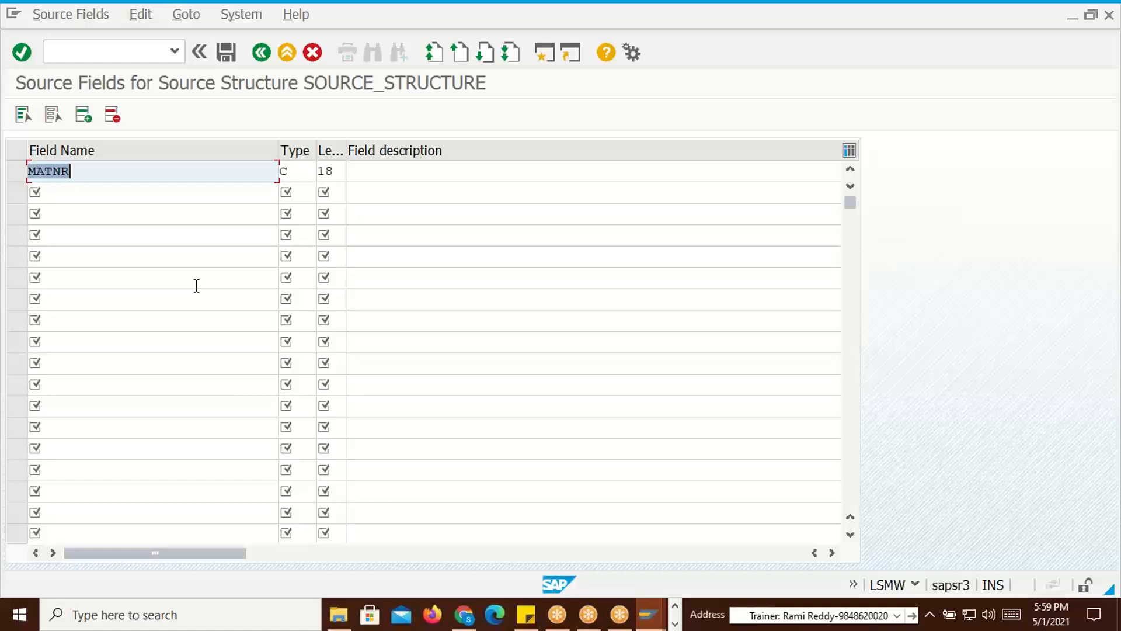
pyautogui.click(59, 193)
pyautogui.hotkey('ctrl', 'v')
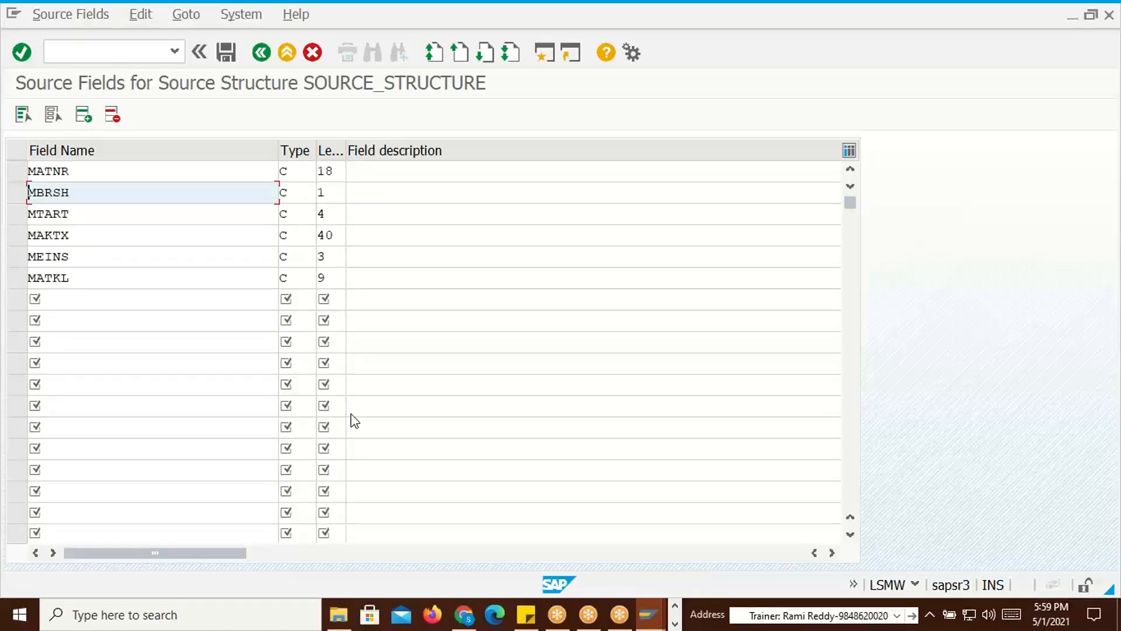
pyautogui.press('Return')
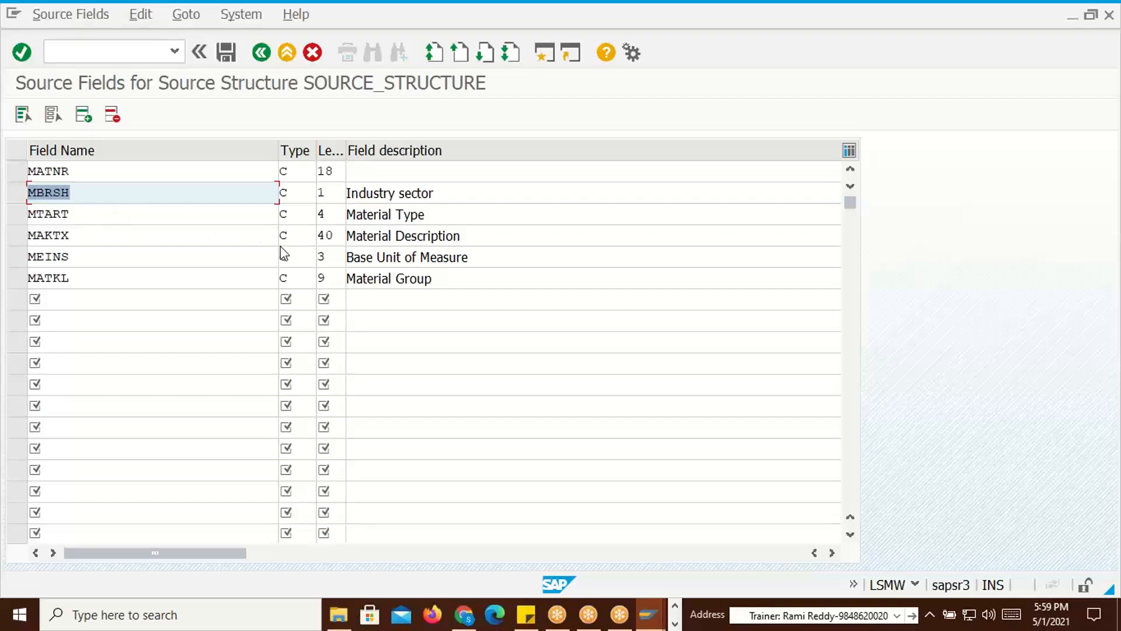
# Re-enter the field name MATNR in the first row of the table to fetch its field description
pyautogui.click(114, 170)
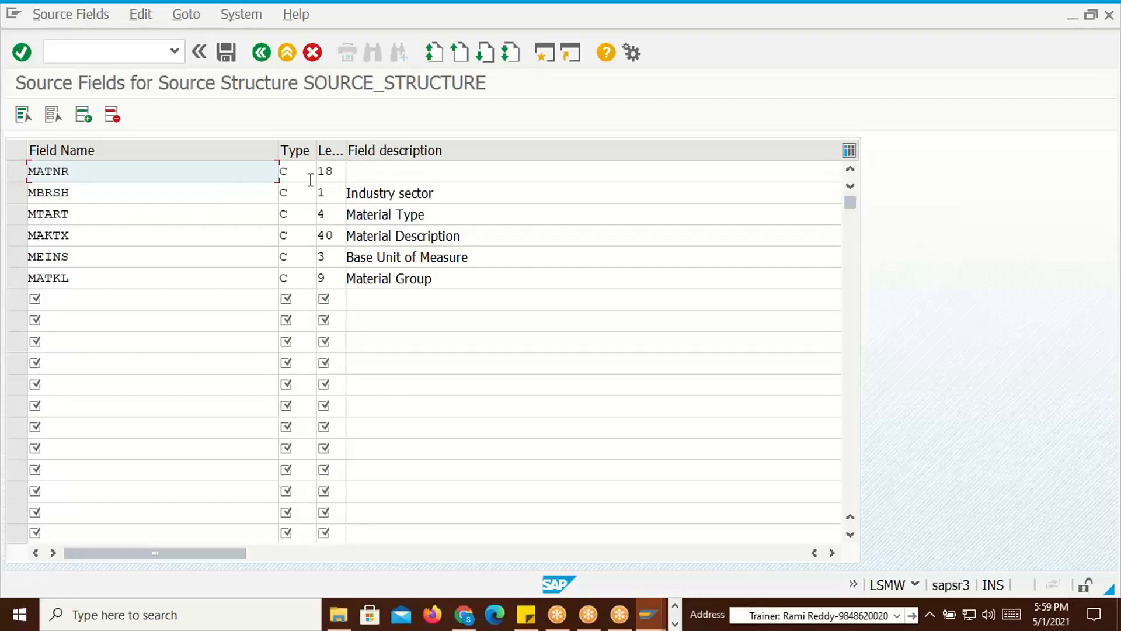
pyautogui.click(350, 172)
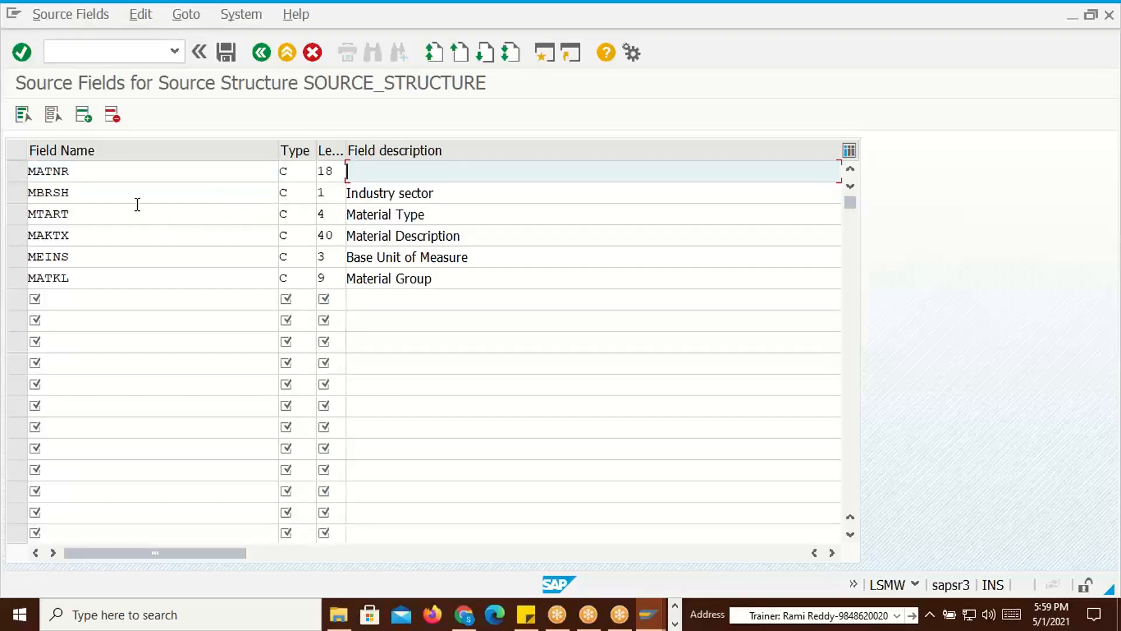
pyautogui.click(88, 169)
pyautogui.press('BackSpace')
pyautogui.press('BackSpace')
pyautogui.press('BackSpace')
pyautogui.press('BackSpace')
pyautogui.press('BackSpace')
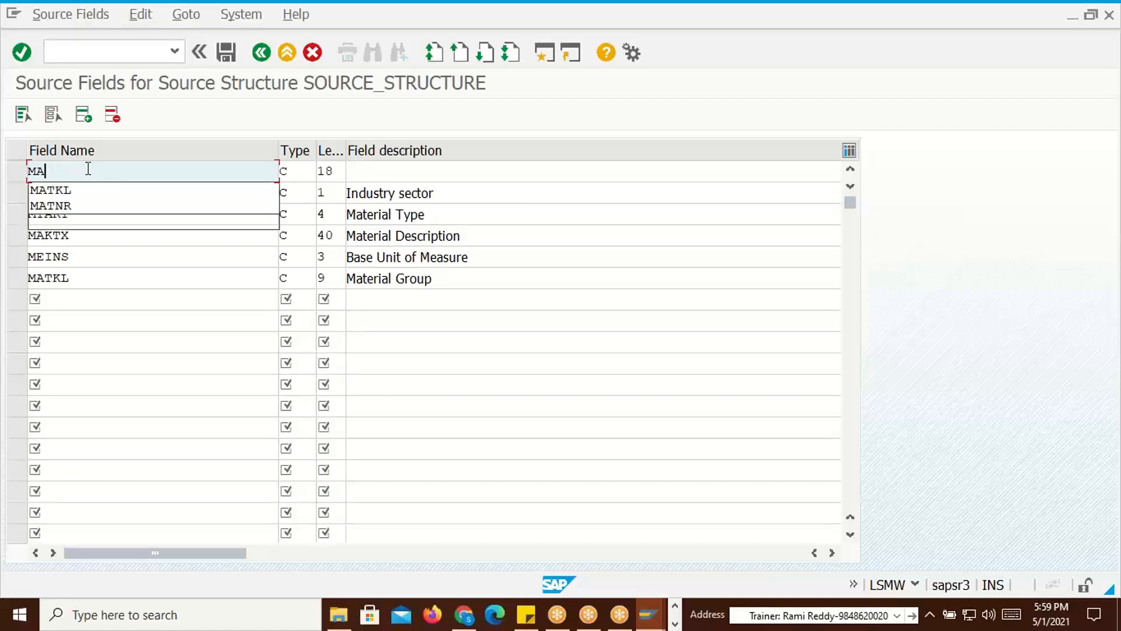
pyautogui.write('Matnr')
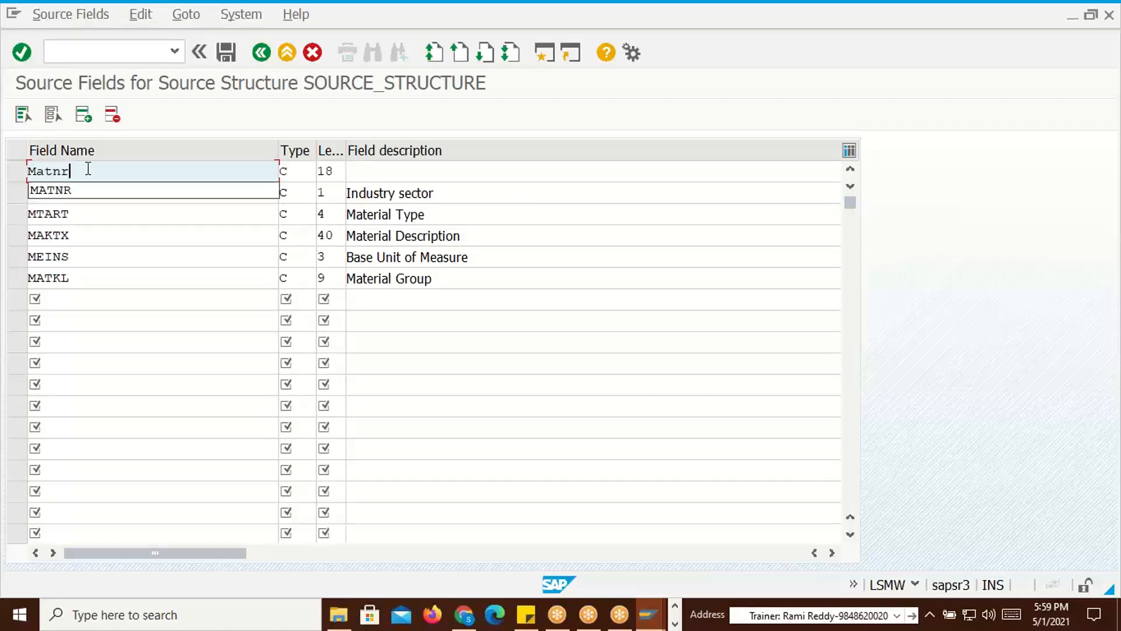
pyautogui.press('Return')
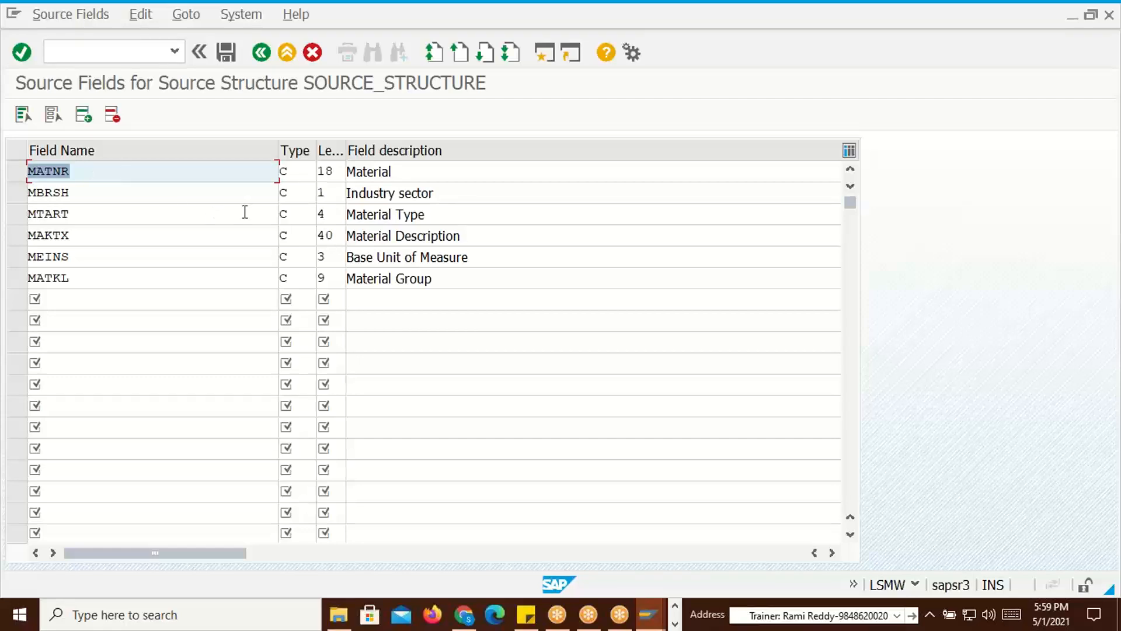
pyautogui.click(402, 176)
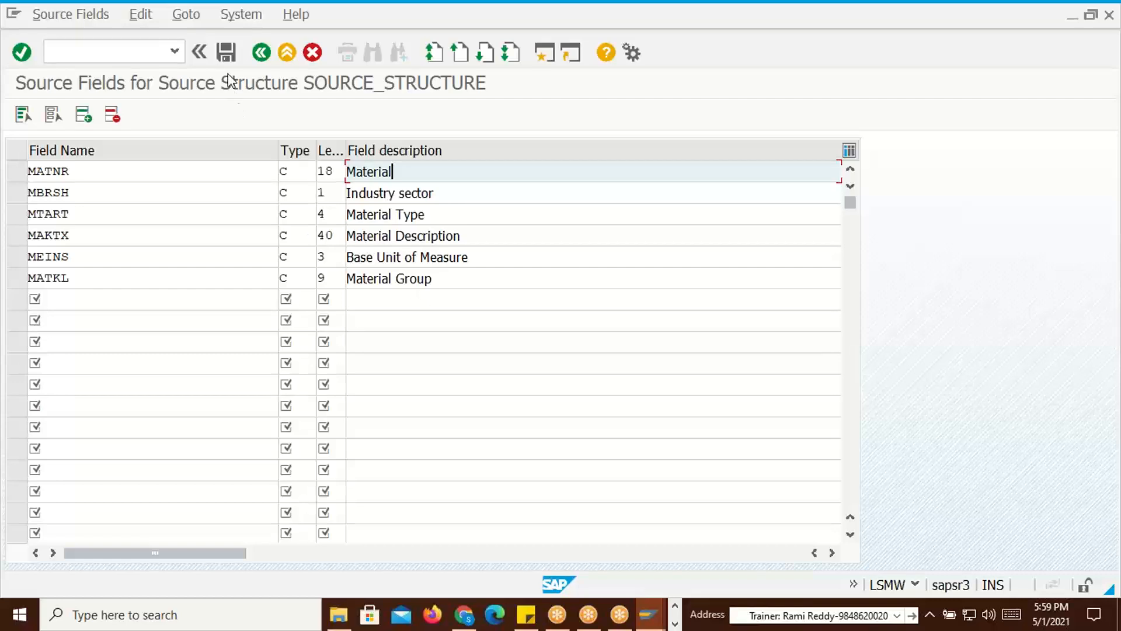
# Save the field table, return to the source fields overview and save the source fields
pyautogui.click(226, 53)
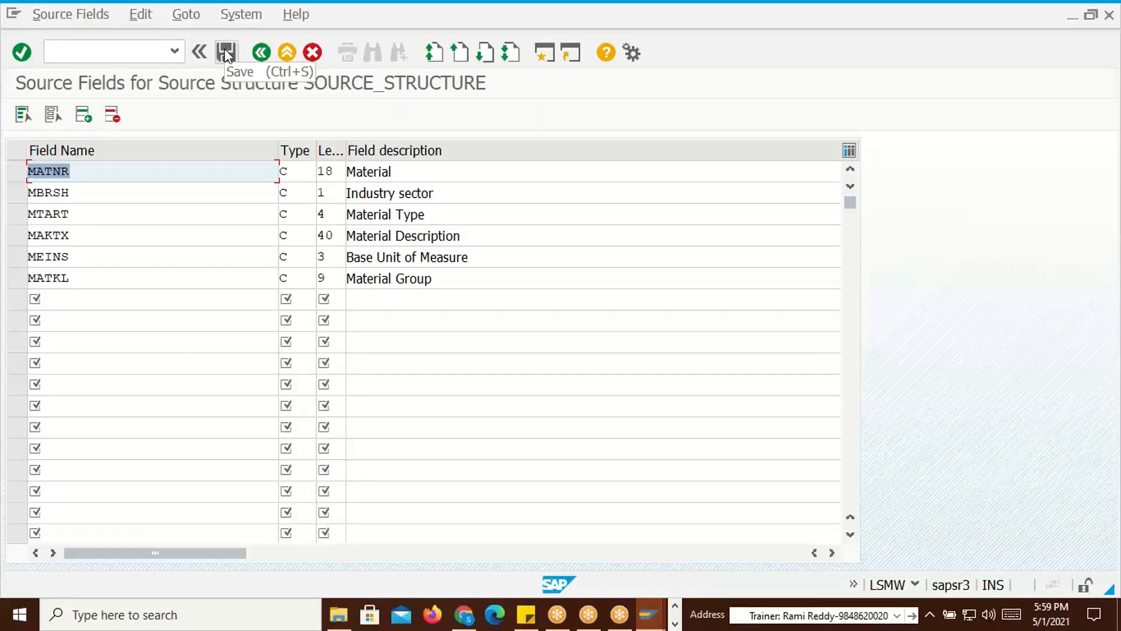
pyautogui.click(261, 52)
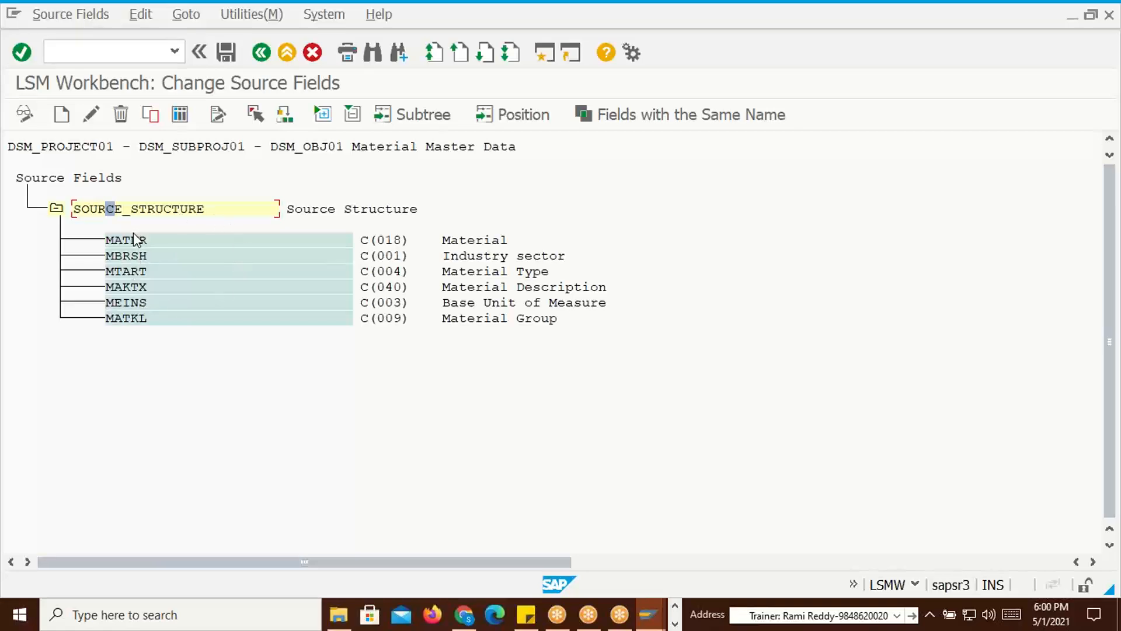
pyautogui.hotkey('alt', 'Tab')
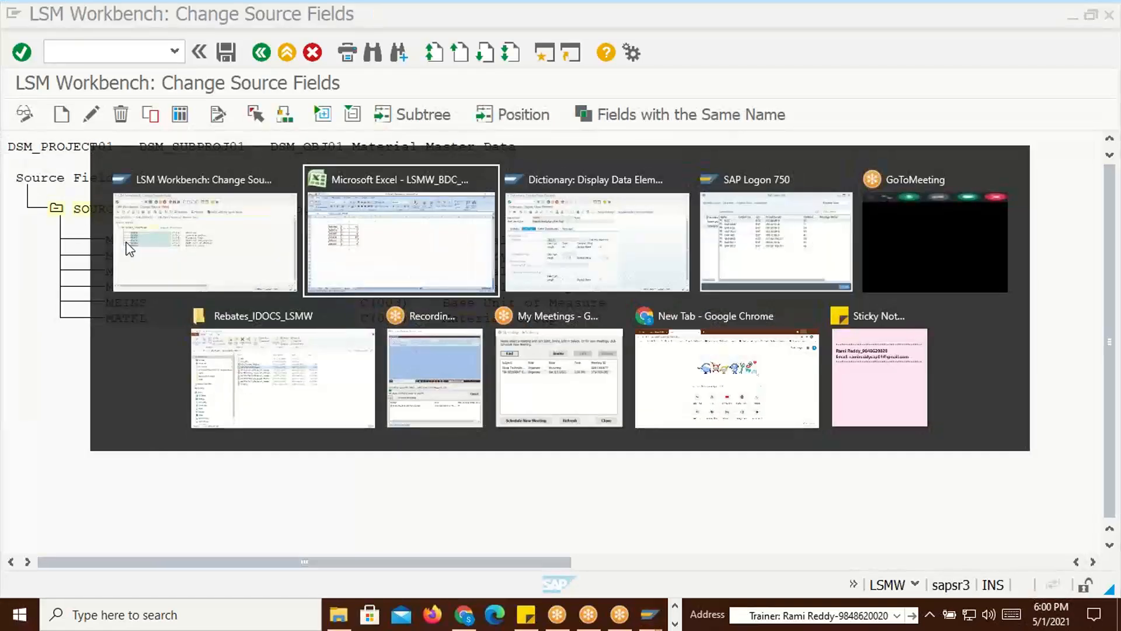
pyautogui.hotkey('alt', 'Tab')
pyautogui.hotkey('alt', 'Tab')
pyautogui.hotkey('alt', 'Tab')
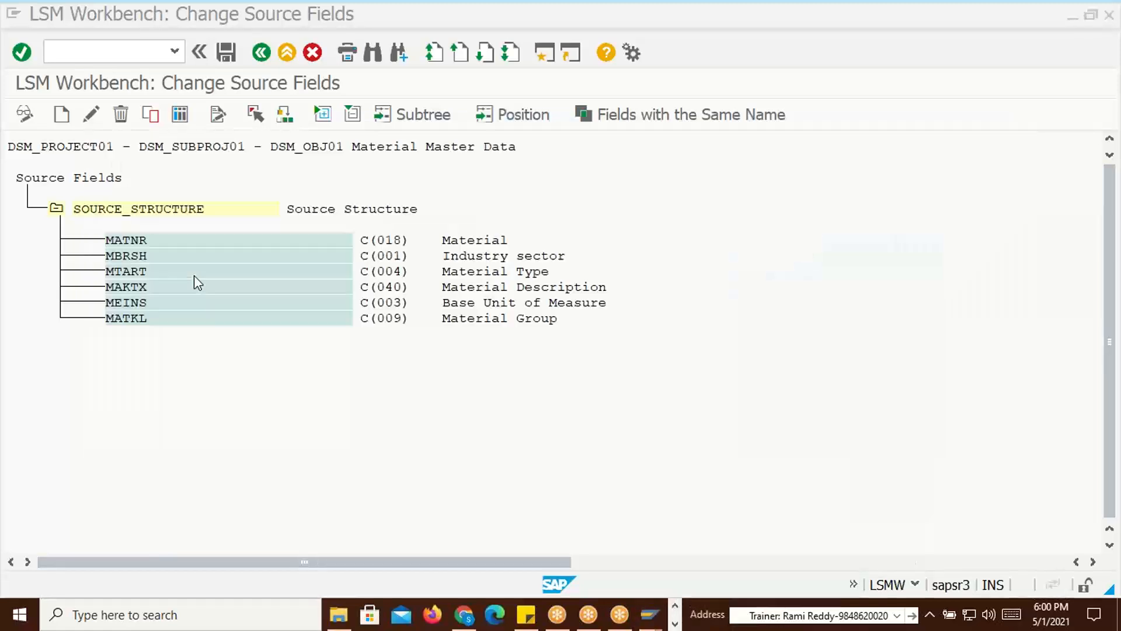
pyautogui.click(226, 52)
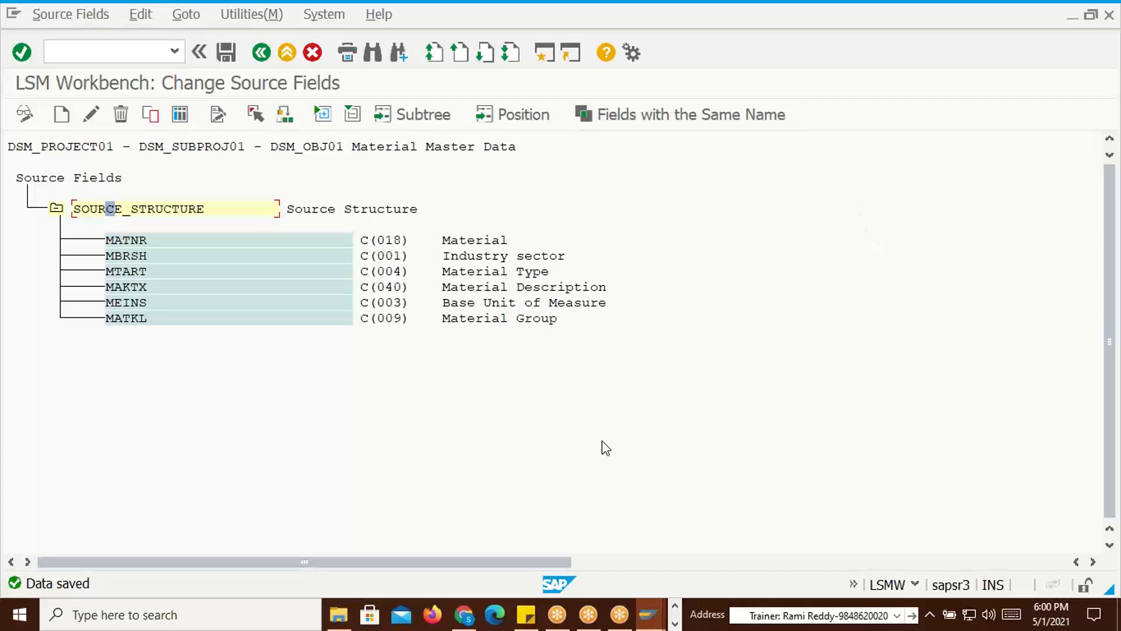
# Open the Material Master Data text file from the desktop and place its window beside the source fields in LSMW
pyautogui.press('super+d')
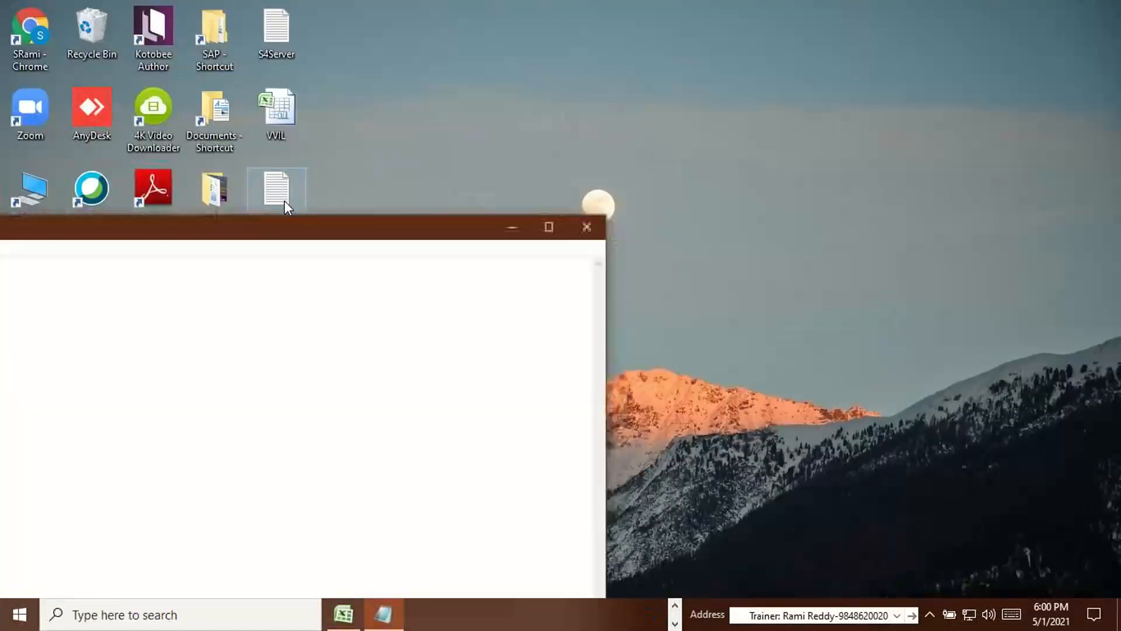
pyautogui.moveTo(177, 234); pyautogui.dragTo(1056, 121)
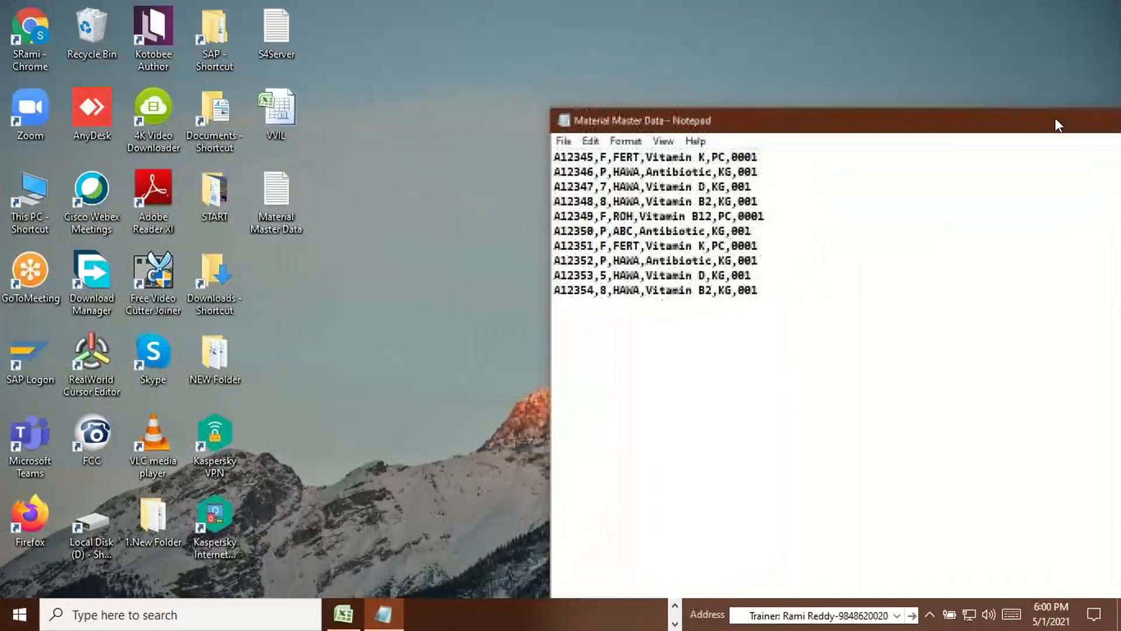
pyautogui.hotkey('alt', 'Tab')
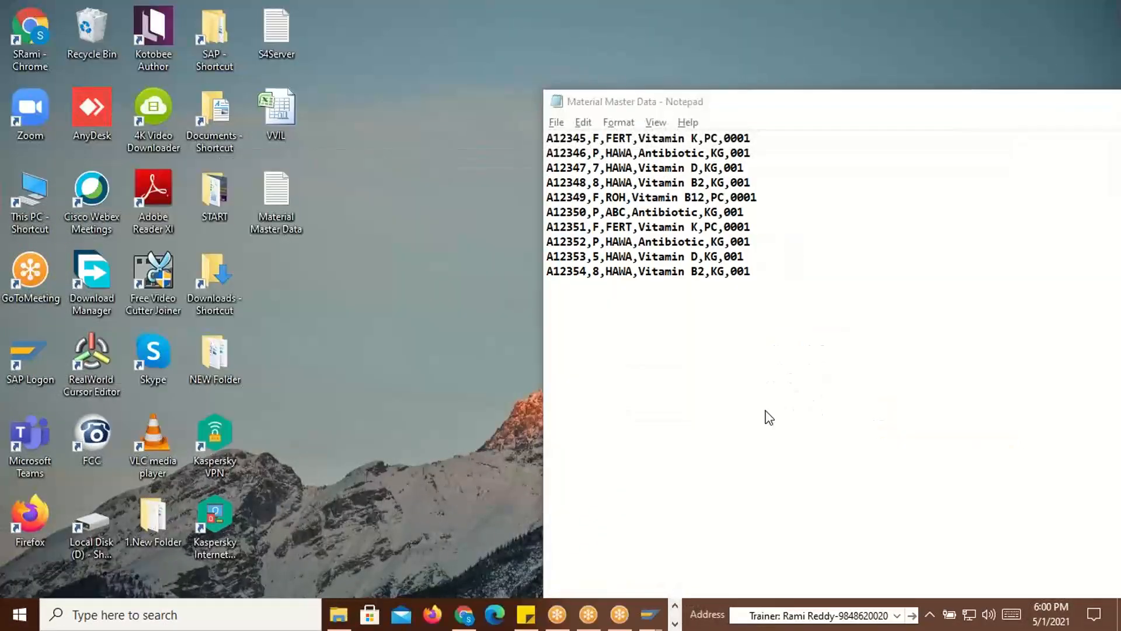
pyautogui.hotkey('alt', 'Tab')
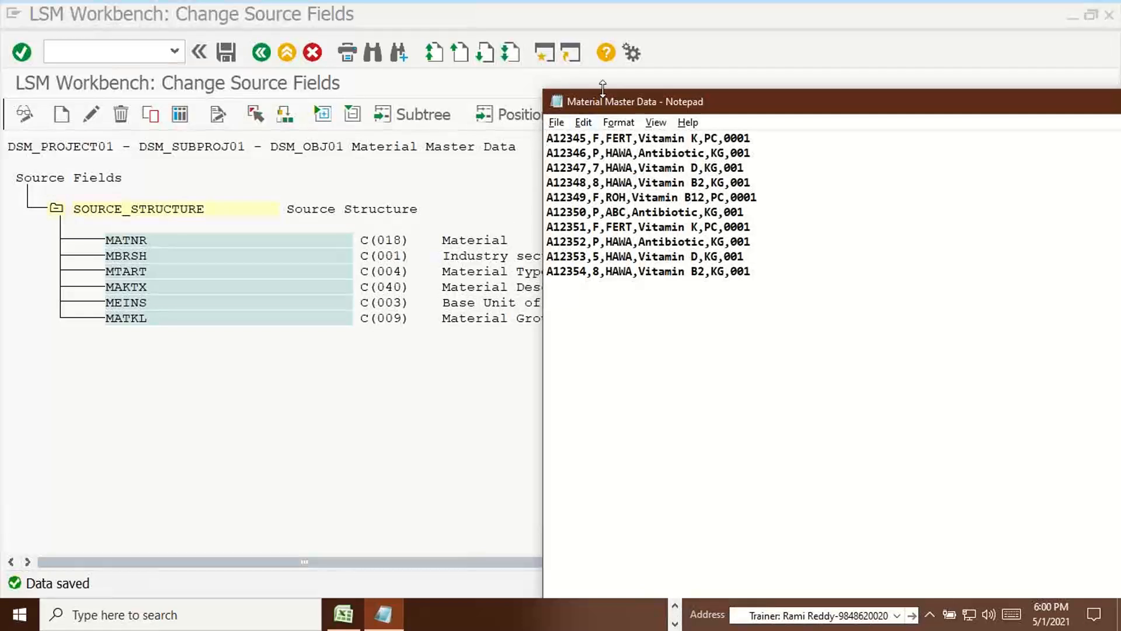
pyautogui.moveTo(580, 99); pyautogui.dragTo(680, 129)
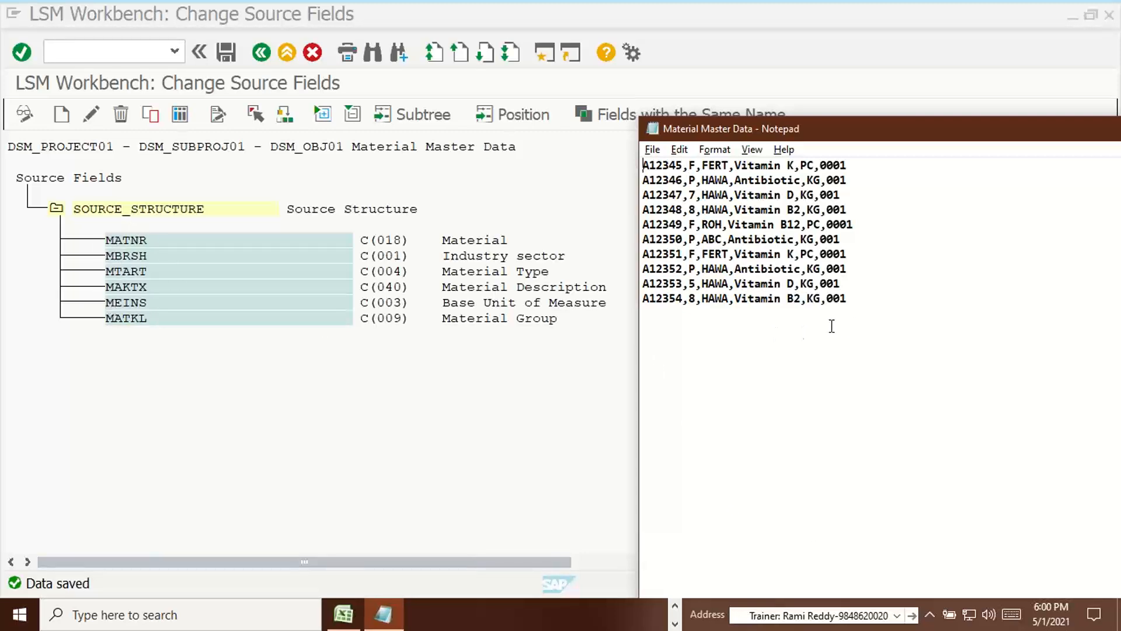
# Compare the first value and all records of the text file with the source field list, then return to LSMW
pyautogui.moveTo(681, 166); pyautogui.dragTo(644, 166)
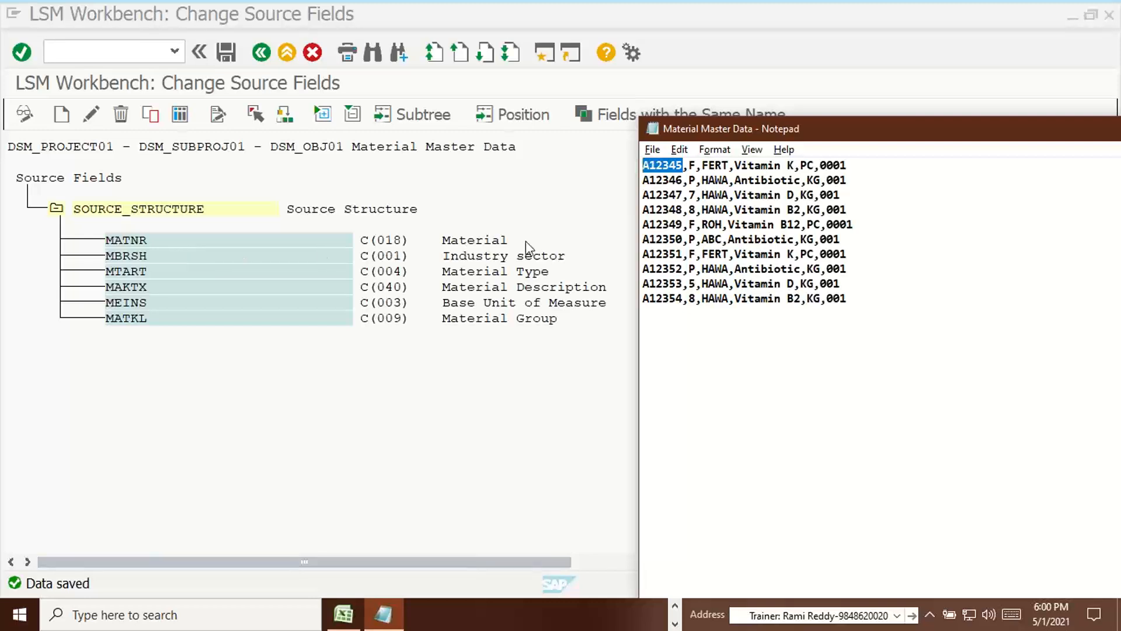
pyautogui.moveTo(867, 301); pyautogui.dragTo(645, 163)
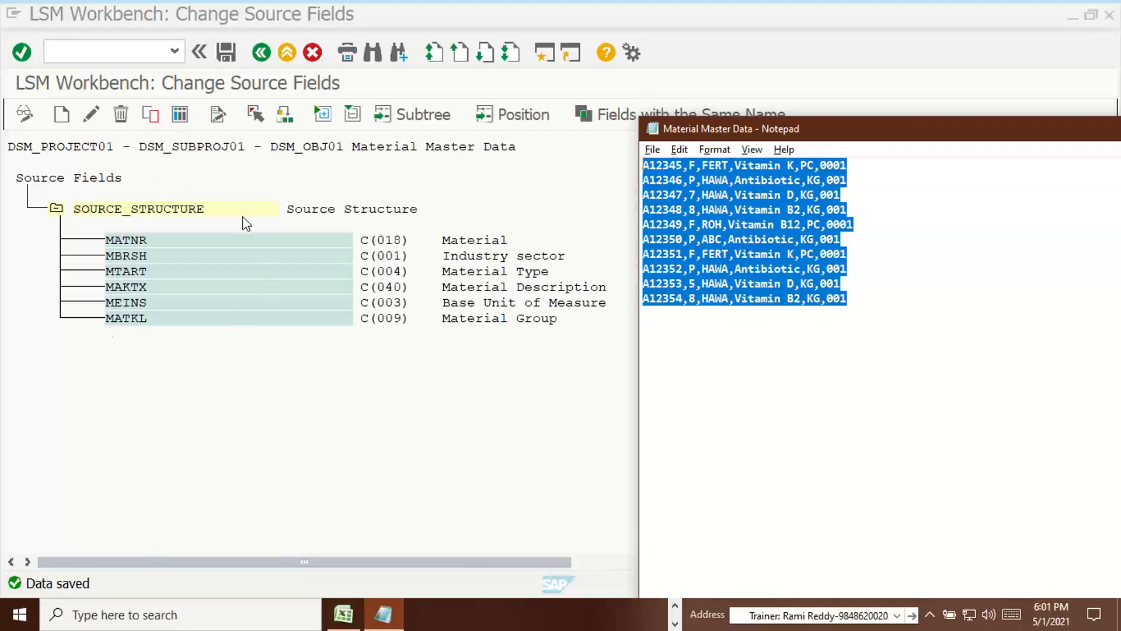
pyautogui.click(385, 430)
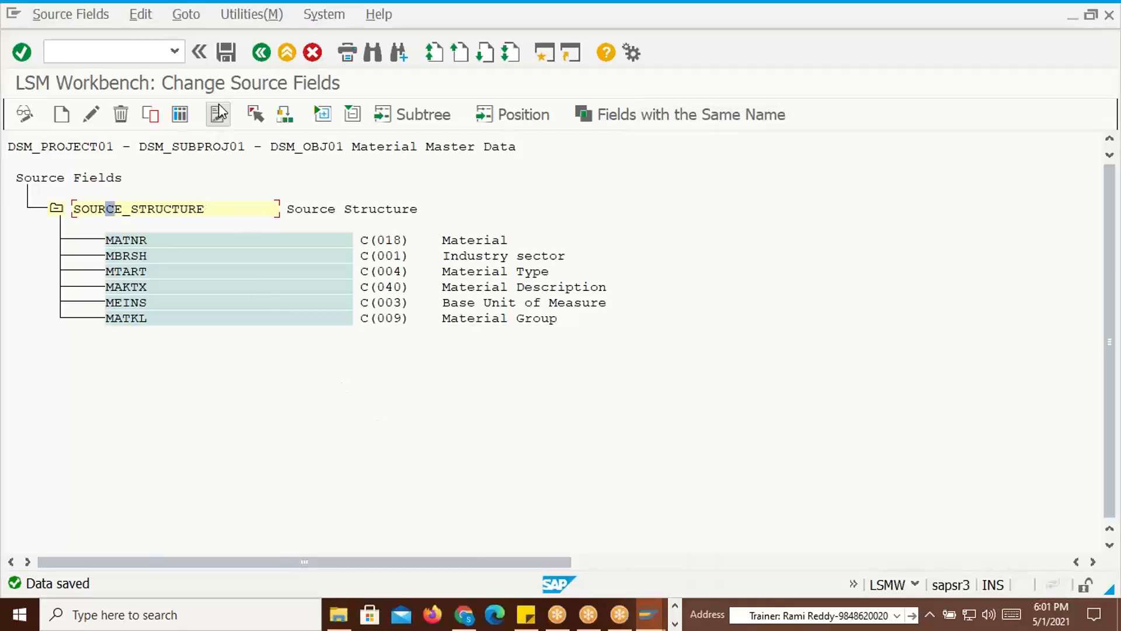
# Save the source fields, return to the process steps and open Maintain Structure Relations
pyautogui.click(226, 54)
pyautogui.click(226, 53)
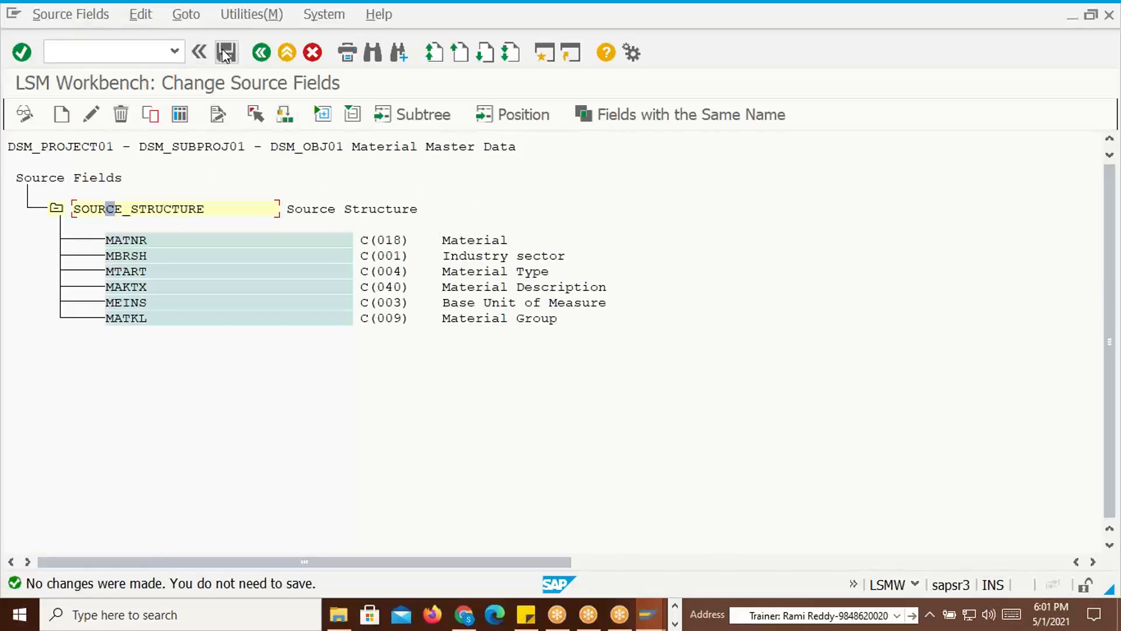
pyautogui.click(261, 54)
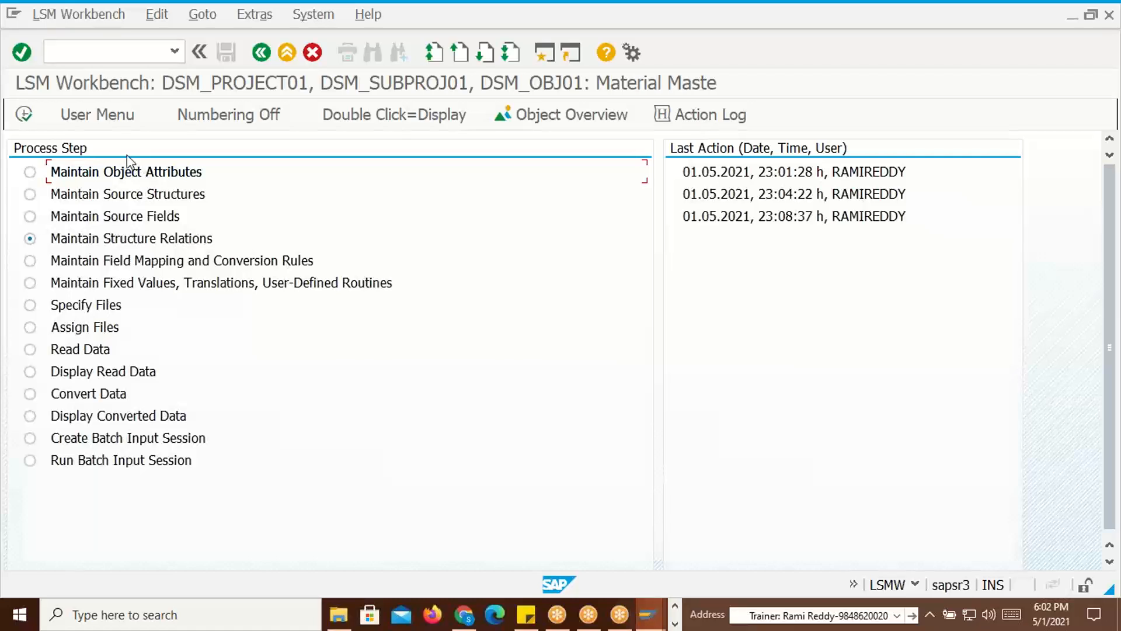
pyautogui.click(24, 115)
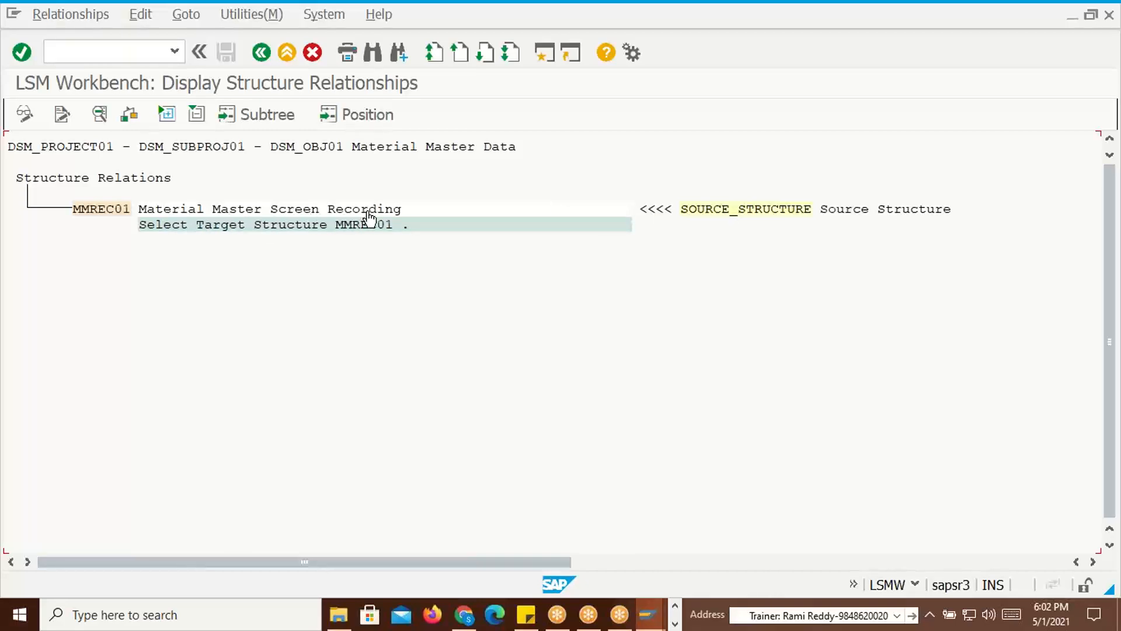
# Examine the records of the Material Master Data text file beside the structure relations, then return to LSMW
pyautogui.hotkey('alt', 'Tab')
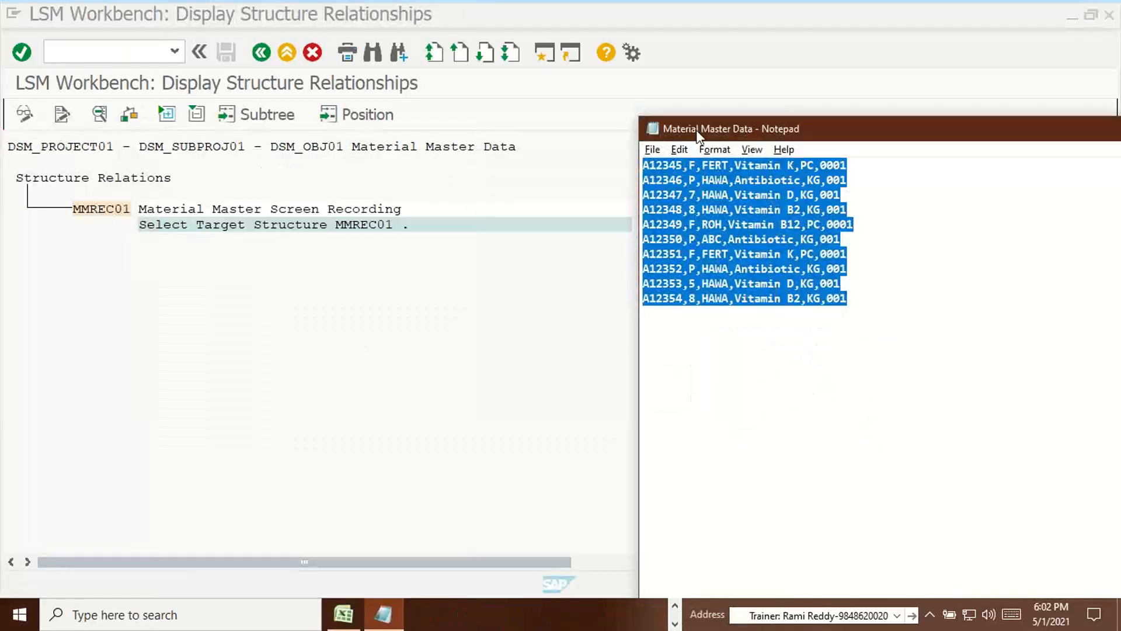
pyautogui.moveTo(824, 124); pyautogui.dragTo(857, 333)
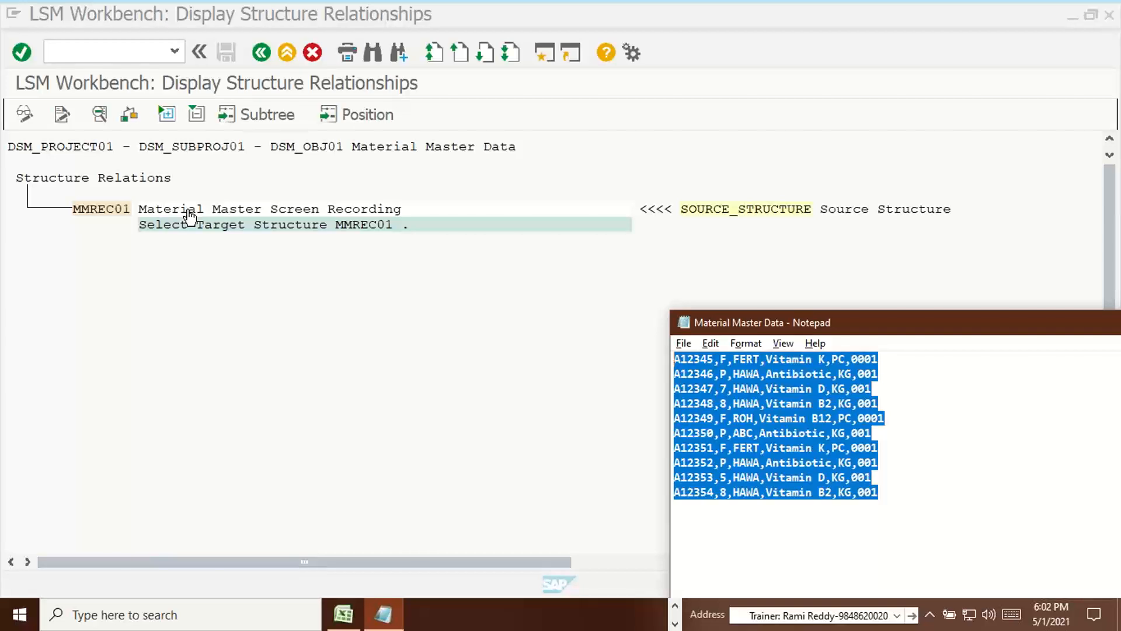
pyautogui.click(872, 369)
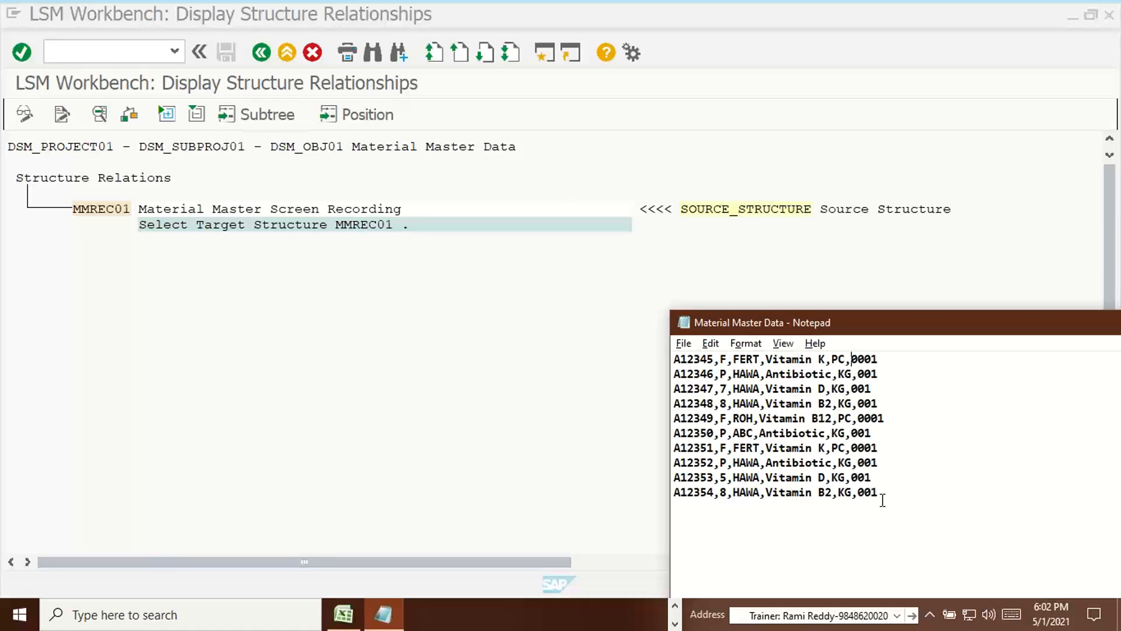
pyautogui.moveTo(879, 492); pyautogui.dragTo(676, 357)
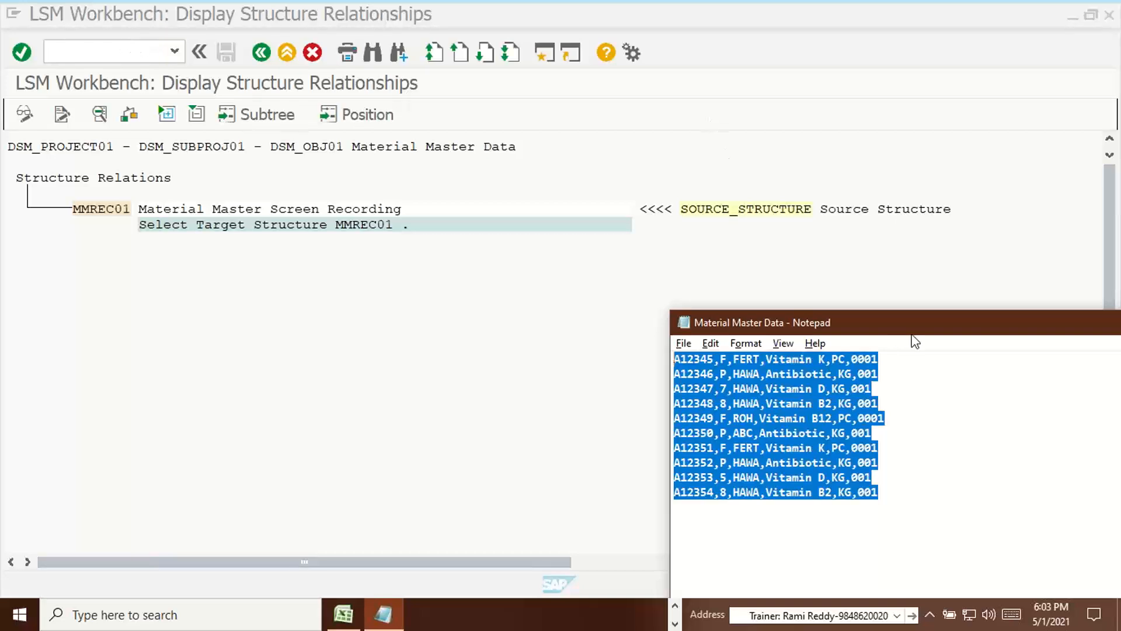
pyautogui.moveTo(912, 333); pyautogui.dragTo(426, 266)
pyautogui.click(1048, 270)
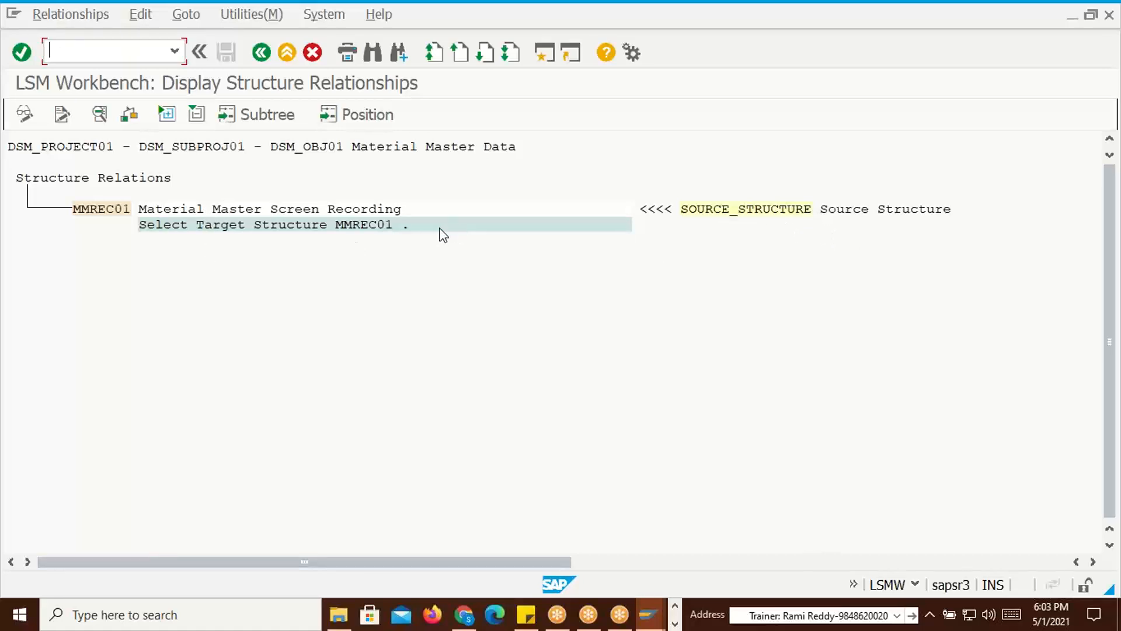
# Switch the structure relations to change mode and delete the relationship between MMREC01 and SOURCE_STRUCTURE
pyautogui.click(22, 119)
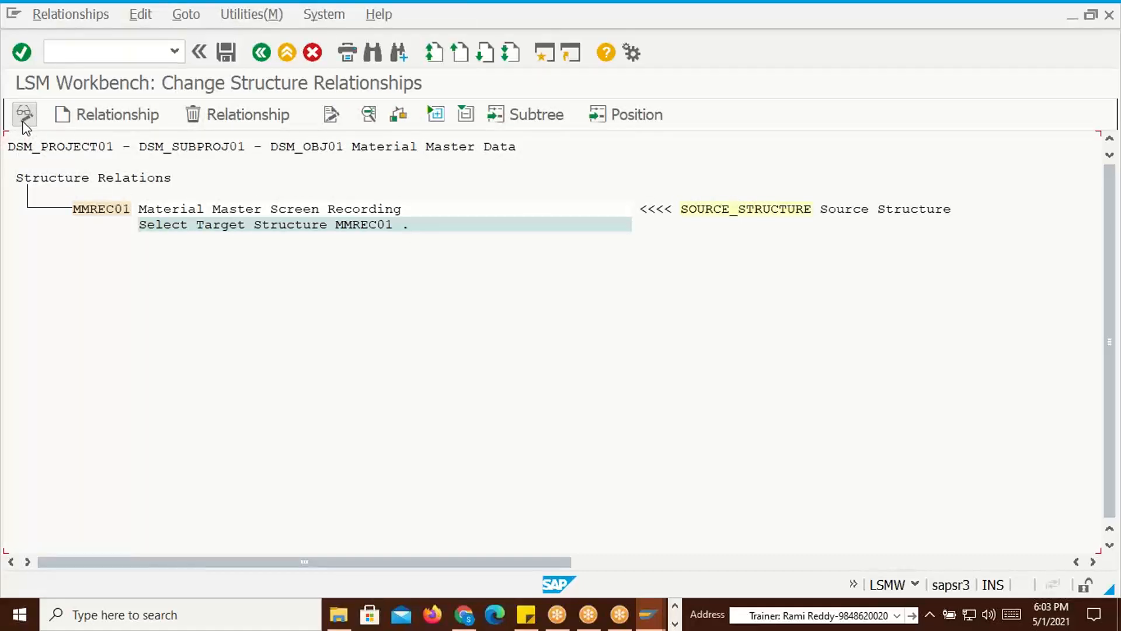
pyautogui.click(110, 210)
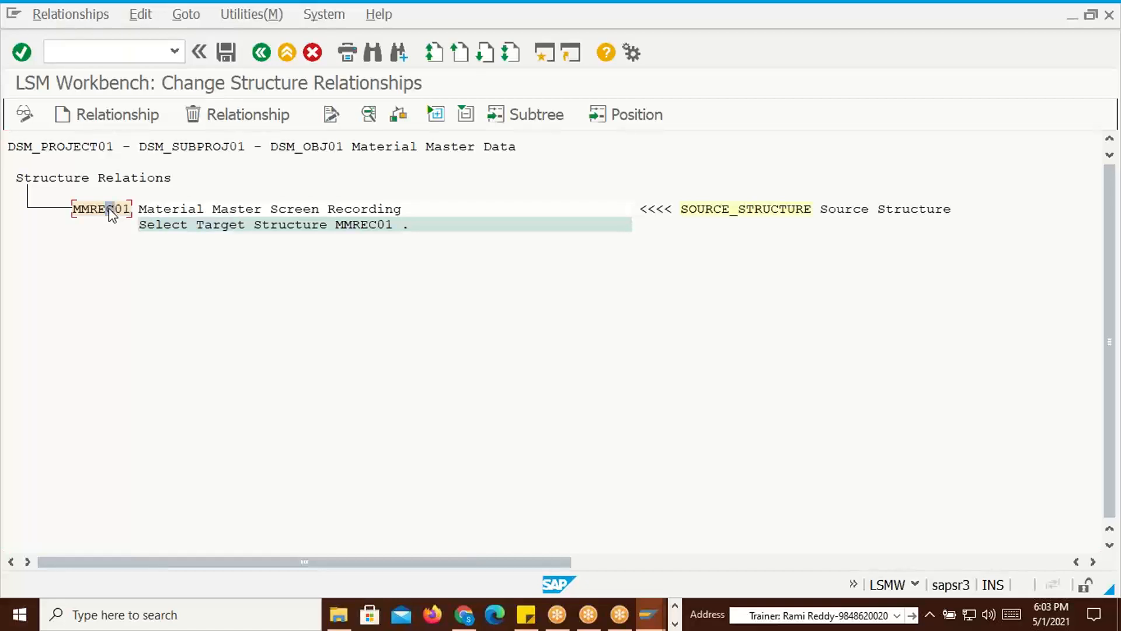
pyautogui.click(230, 114)
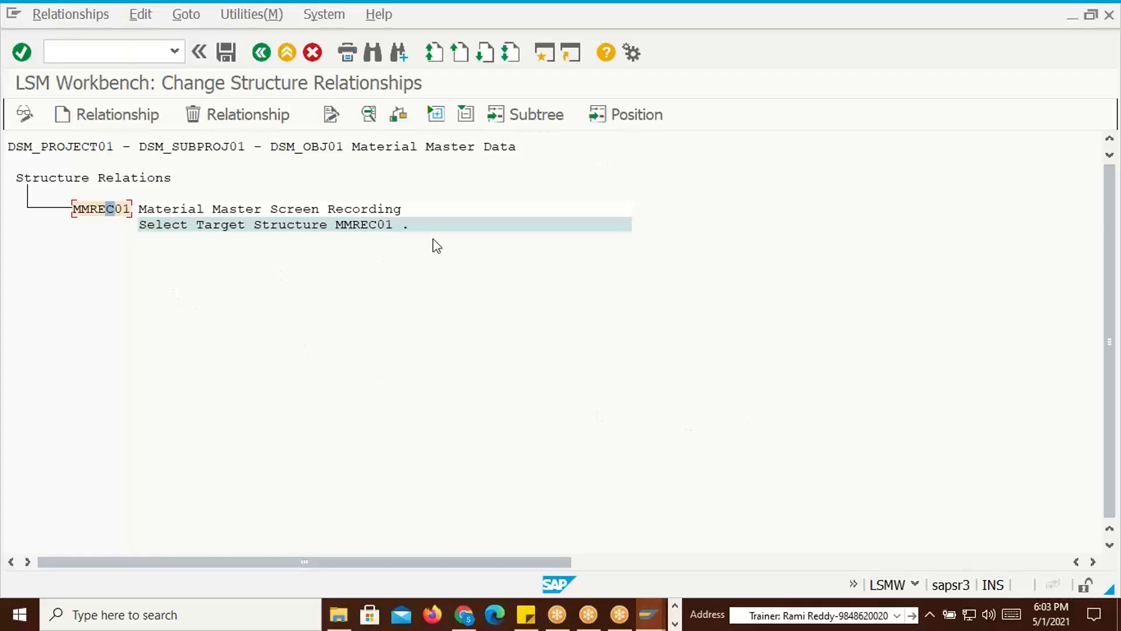
# Re-create the relationship between MMREC01 and SOURCE_STRUCTURE, save it and return to the process steps
pyautogui.click(85, 211)
pyautogui.click(105, 119)
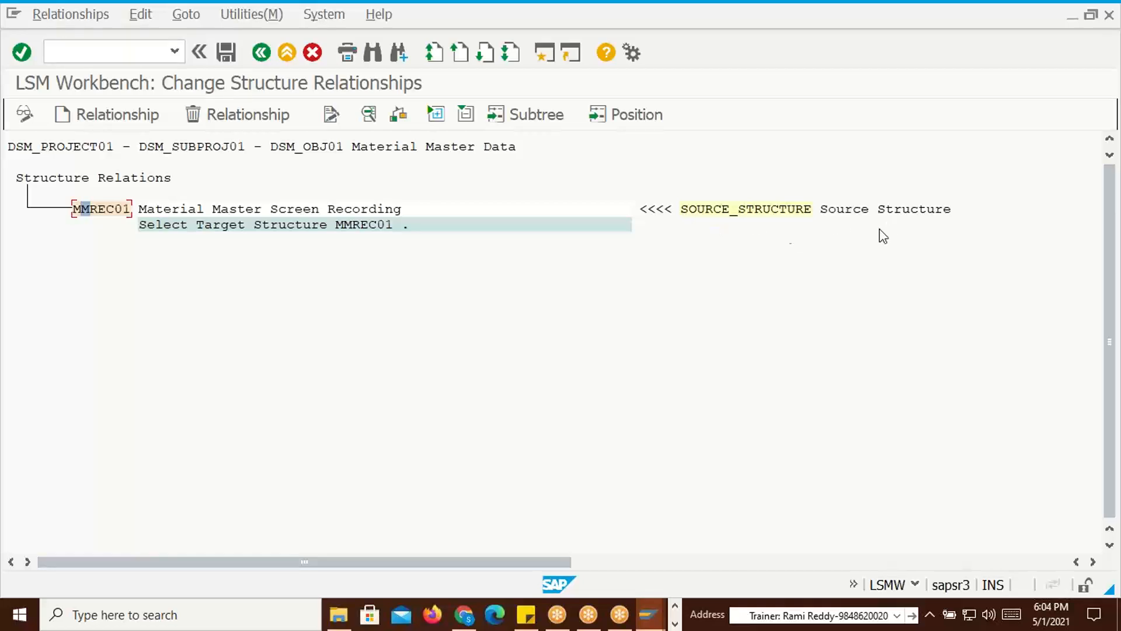
pyautogui.click(227, 53)
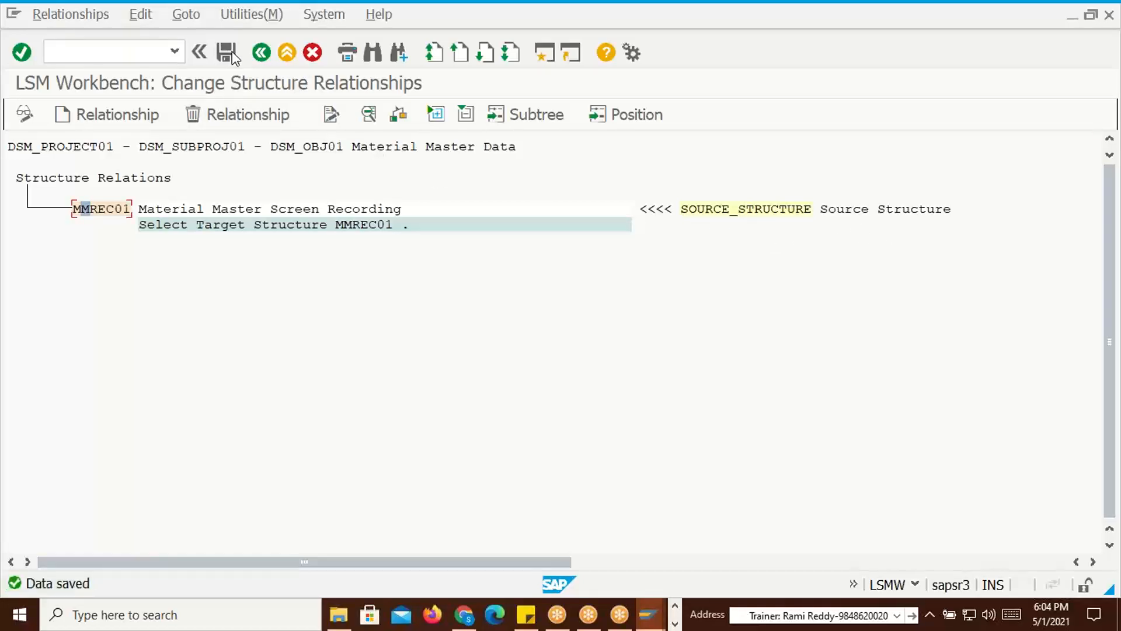
pyautogui.click(264, 56)
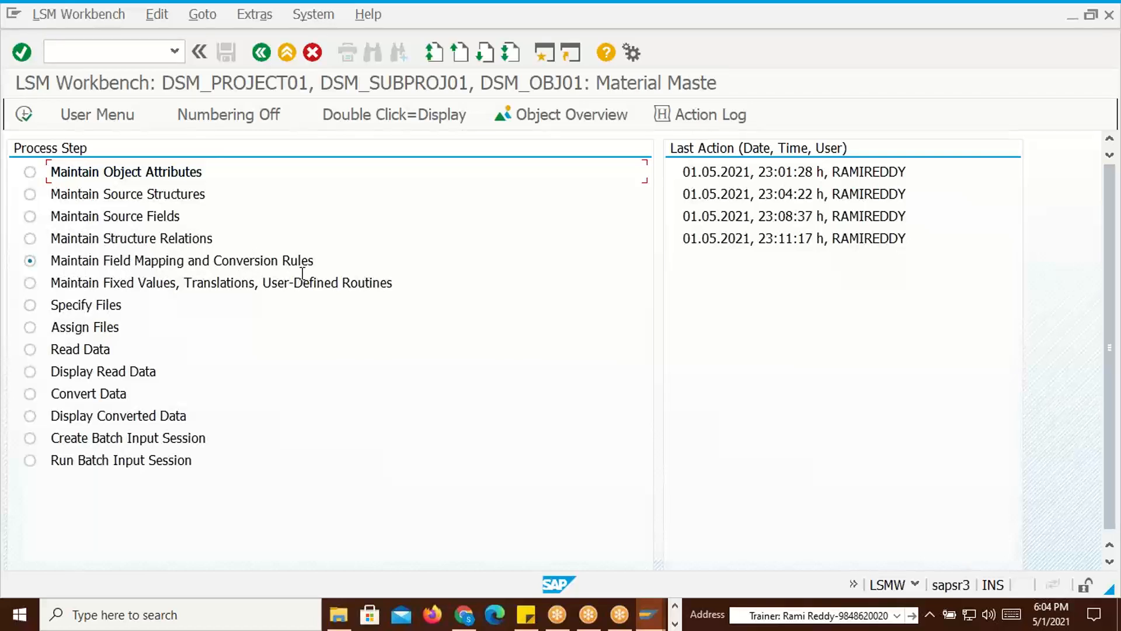
# Switch to the Material Master Data text file, place it beside the process steps and examine its material numbers
pyautogui.hotkey('alt', 'Tab')
pyautogui.hotkey('alt', 'Tab')
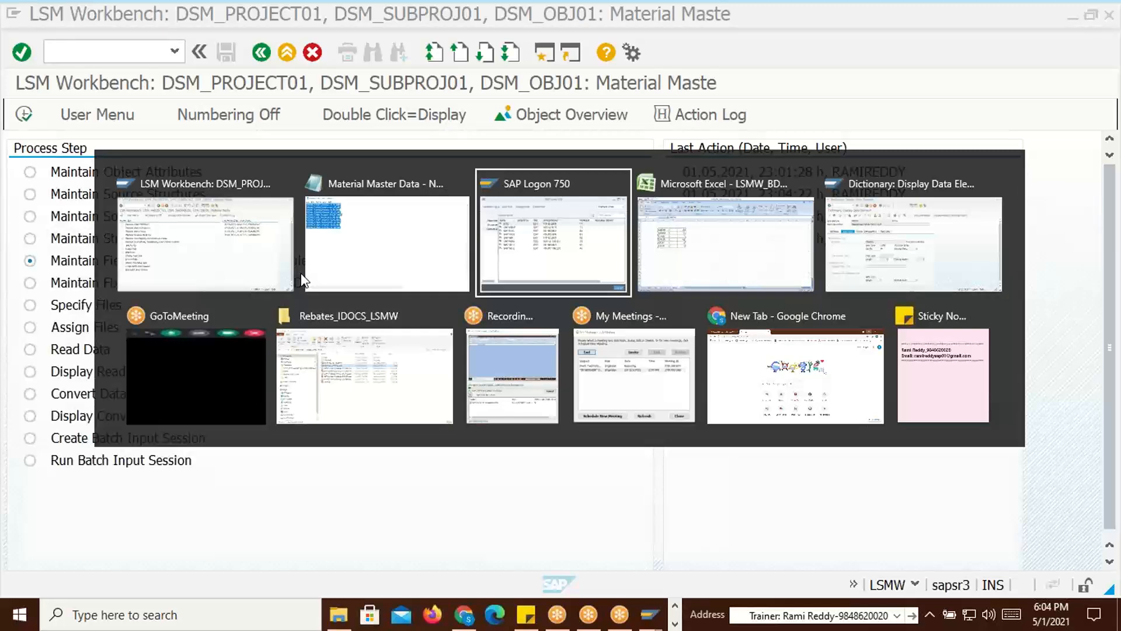
pyautogui.click(338, 290)
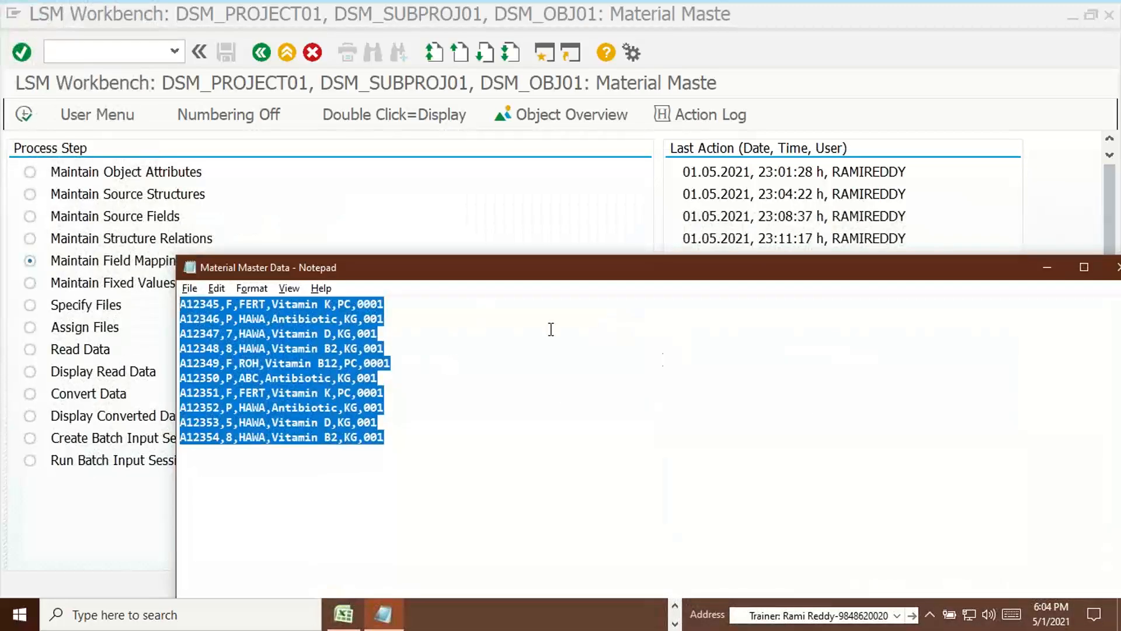
pyautogui.moveTo(507, 274); pyautogui.dragTo(816, 179)
pyautogui.click(752, 354)
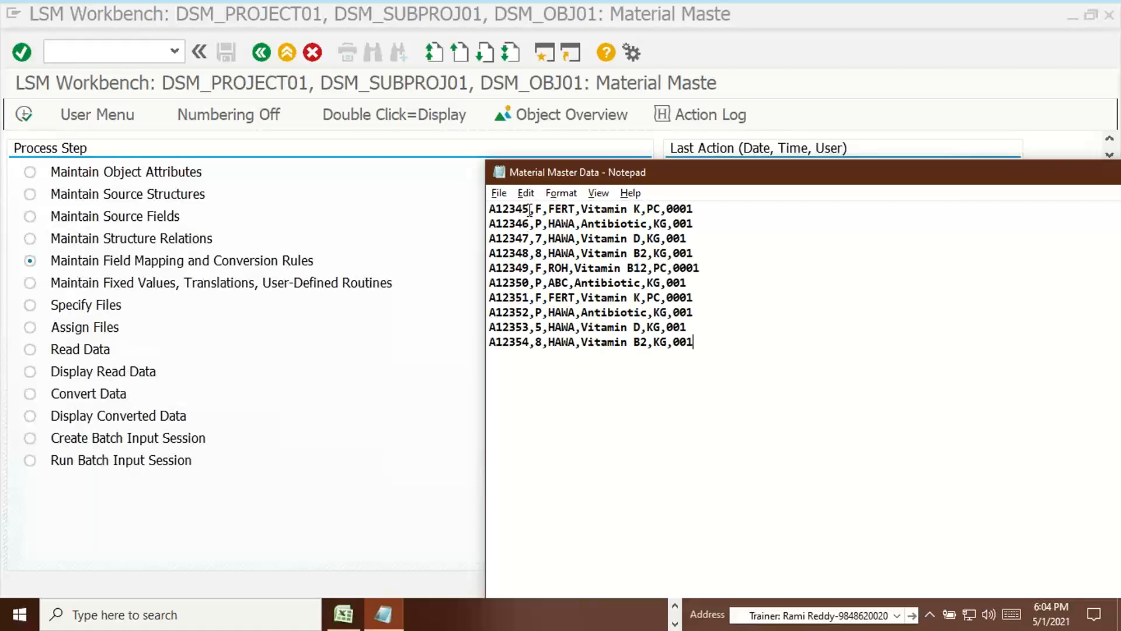
pyautogui.moveTo(530, 209); pyautogui.dragTo(488, 209)
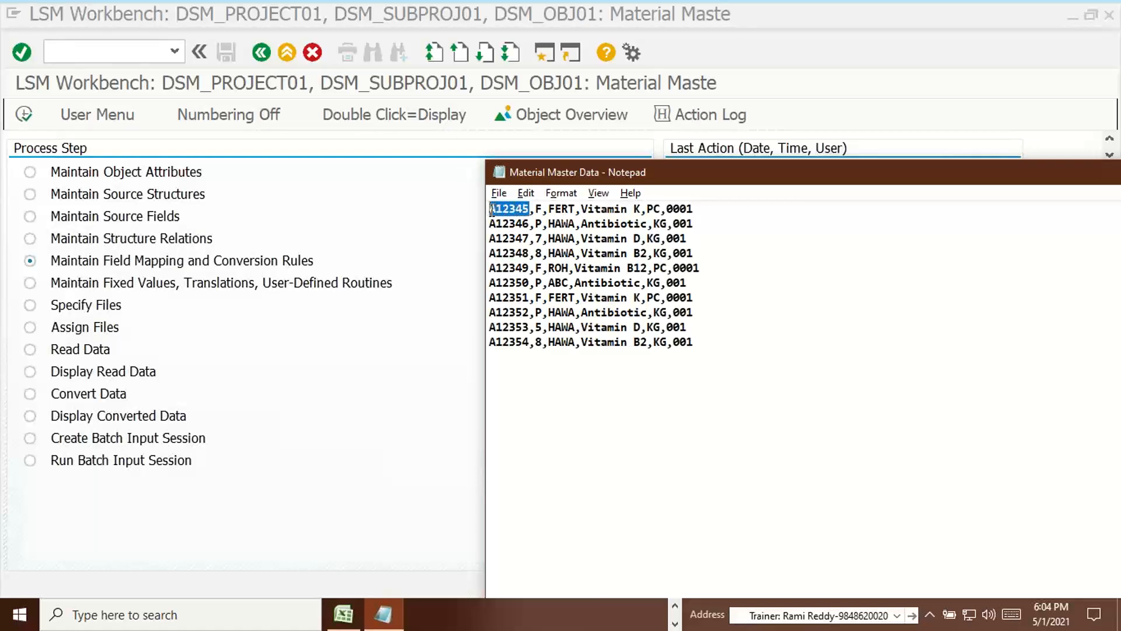
pyautogui.click(524, 243)
pyautogui.moveTo(526, 243); pyautogui.dragTo(502, 252)
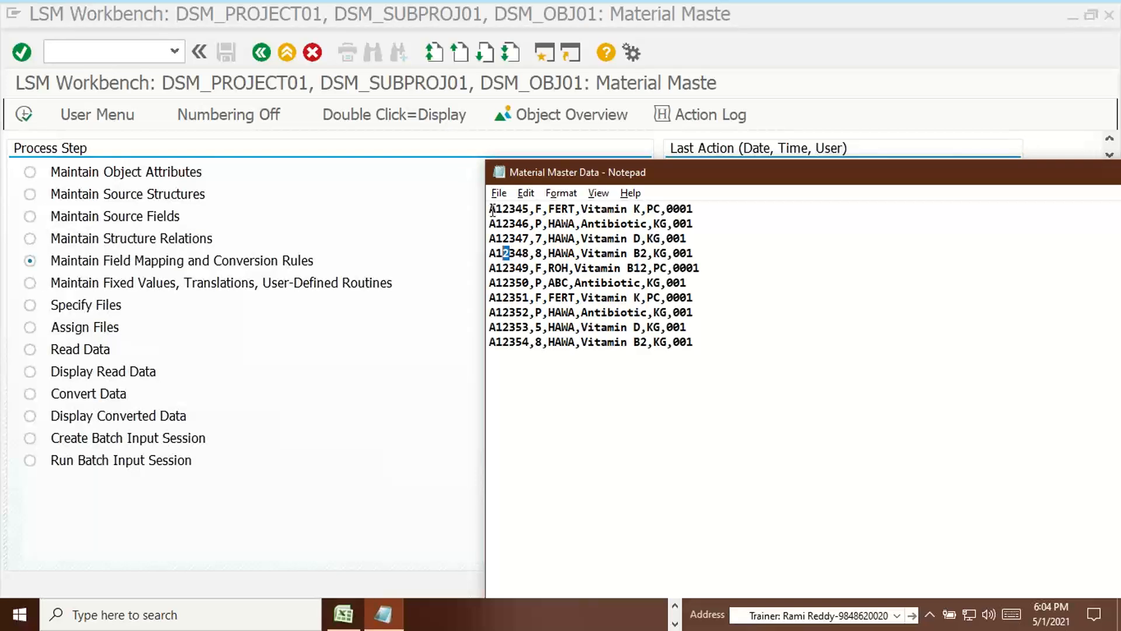
# Remove the leading letter A from every material number in the Material Master Data file and save the file
pyautogui.moveTo(492, 209); pyautogui.dragTo(526, 214)
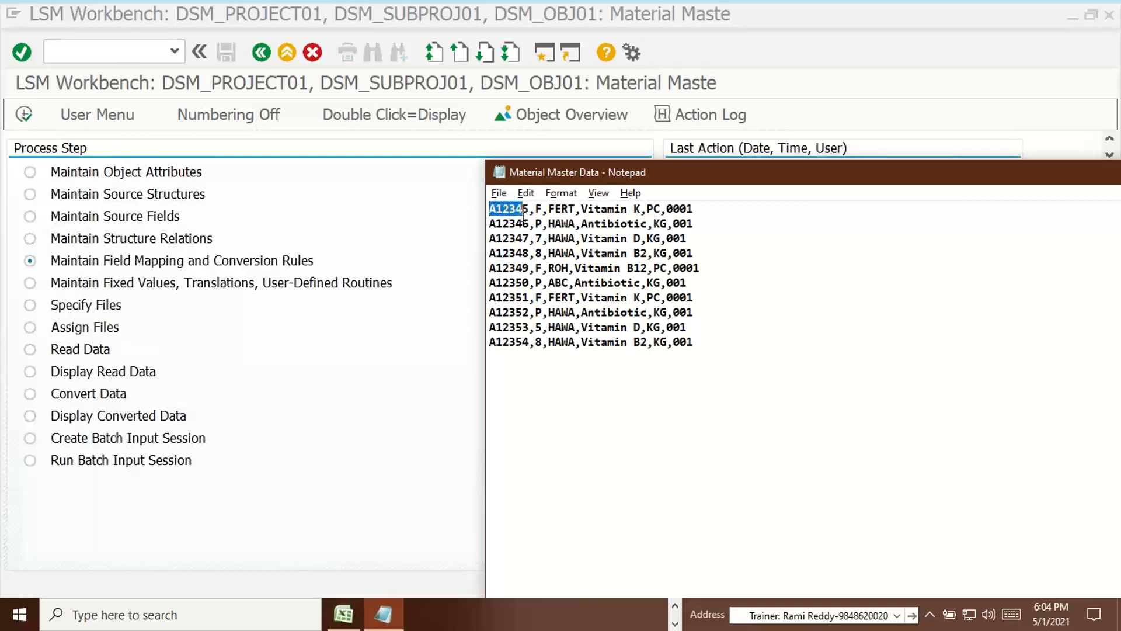
pyautogui.press('Left')
pyautogui.press('Delete')
pyautogui.press('Down')
pyautogui.press('Delete')
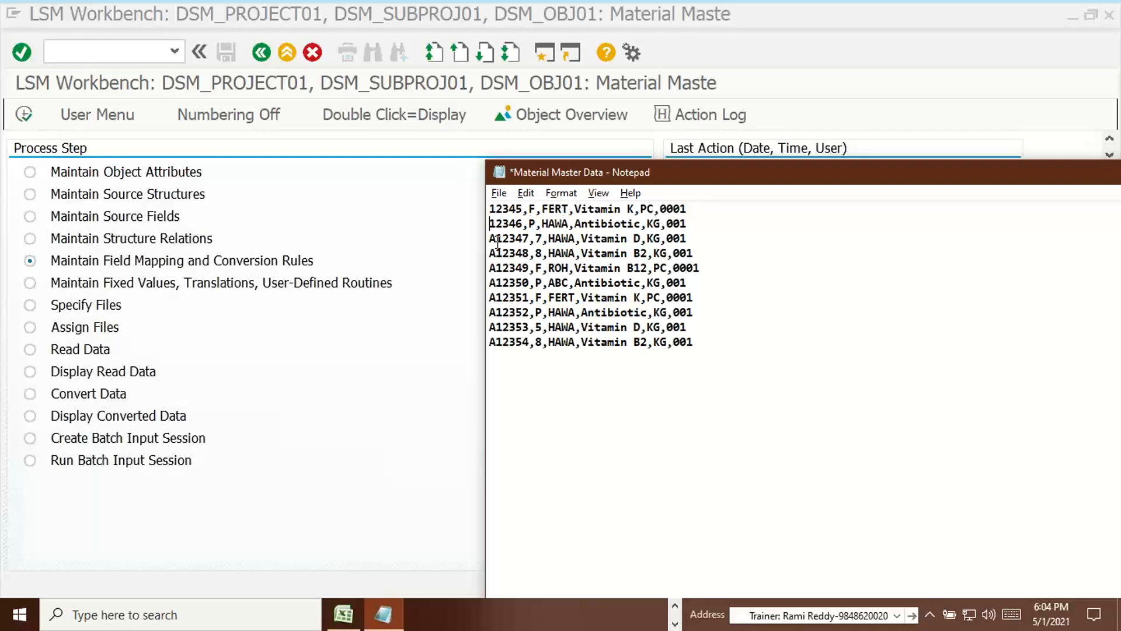
pyautogui.press('Down')
pyautogui.press('Delete')
pyautogui.press('Down')
pyautogui.press('Delete')
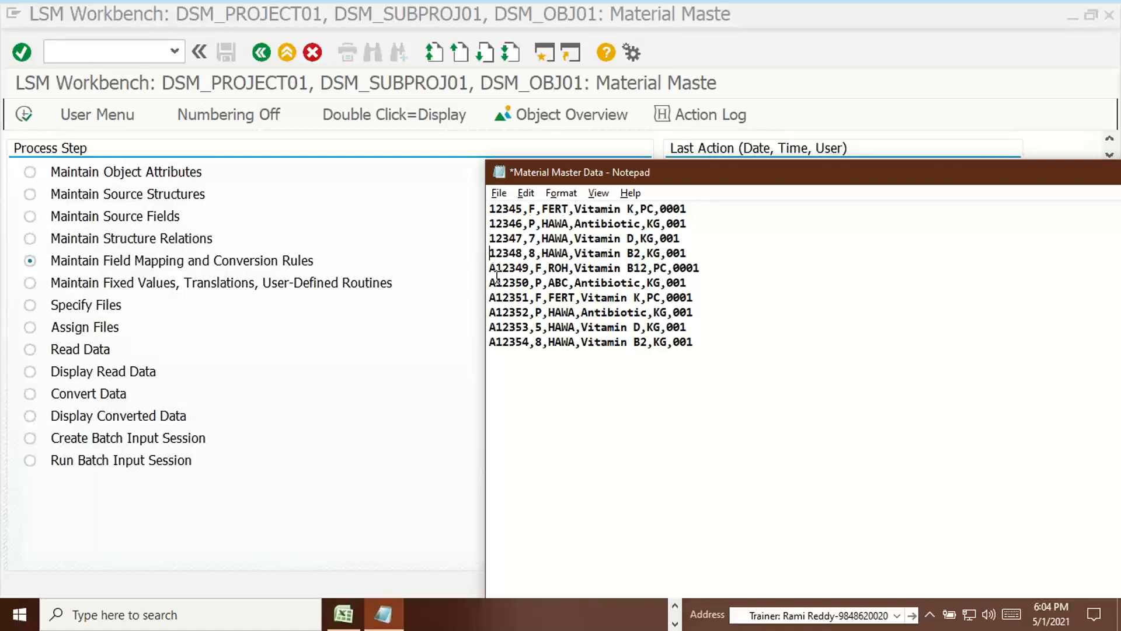
pyautogui.press('Down')
pyautogui.press('Delete')
pyautogui.press('Down')
pyautogui.press('Delete')
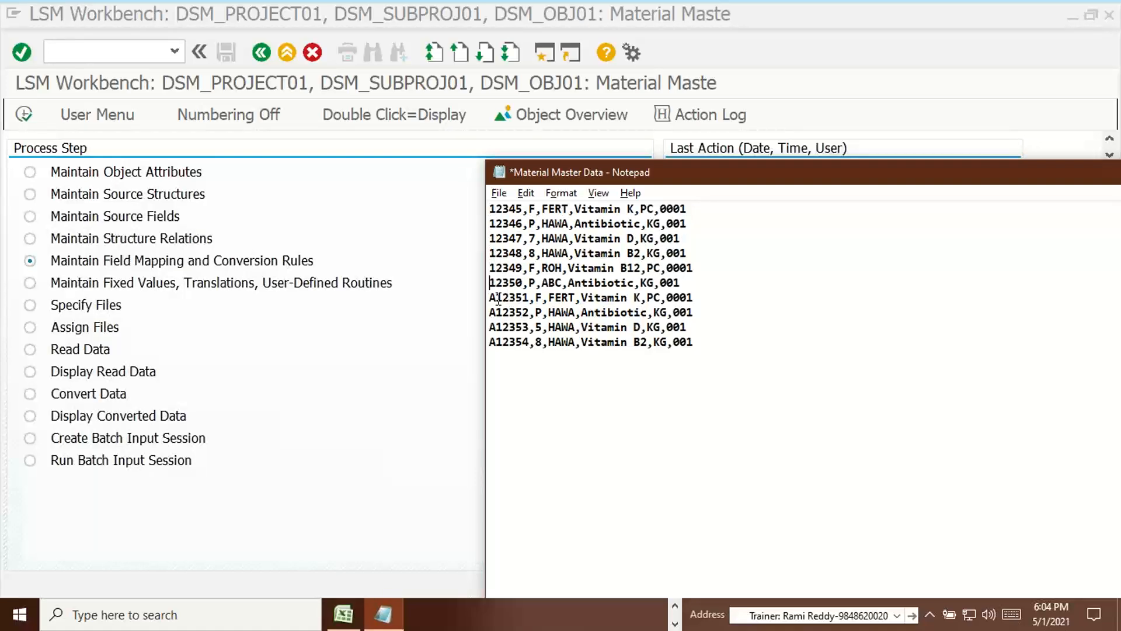
pyautogui.press('Down')
pyautogui.press('Delete')
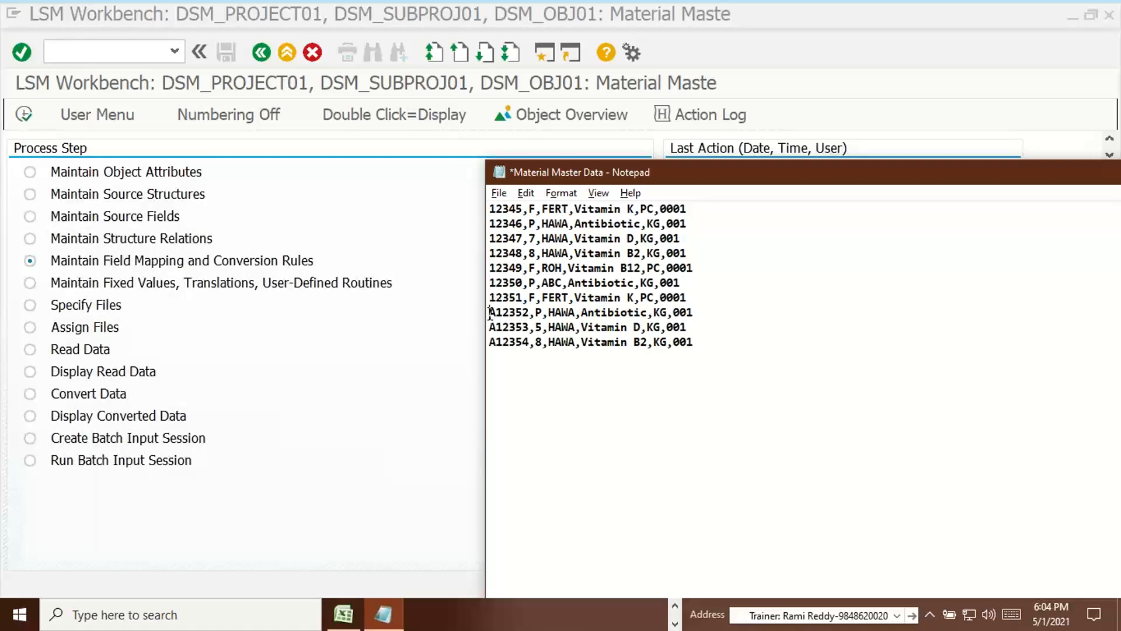
pyautogui.press('Delete')
pyautogui.press('Down')
pyautogui.press('Delete')
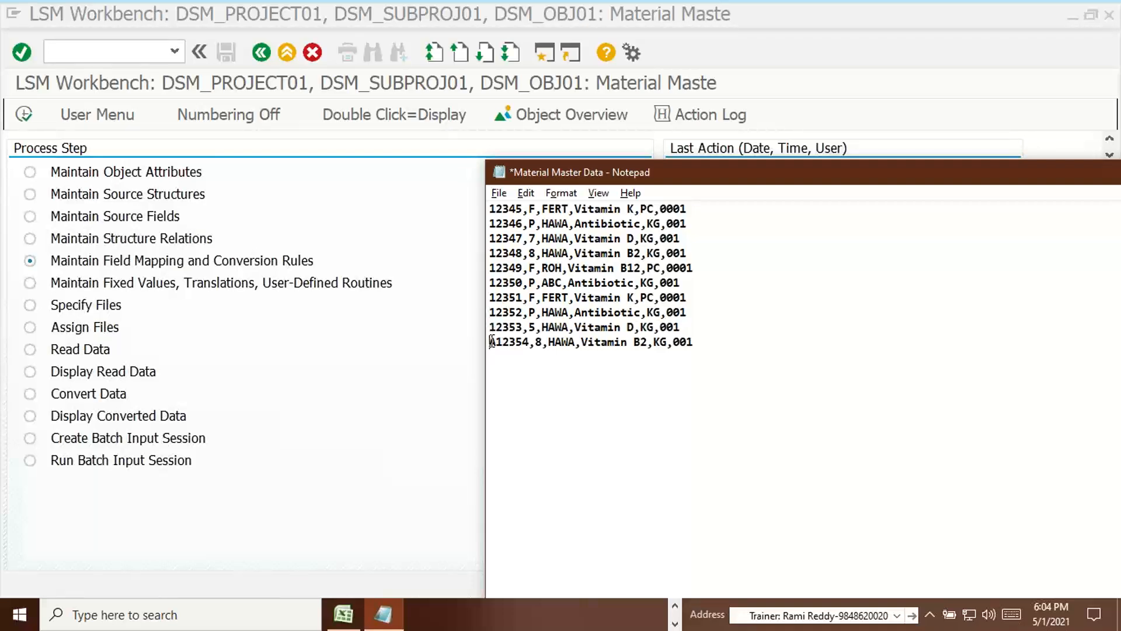
pyautogui.press('Down')
pyautogui.press('Delete')
pyautogui.click(736, 316)
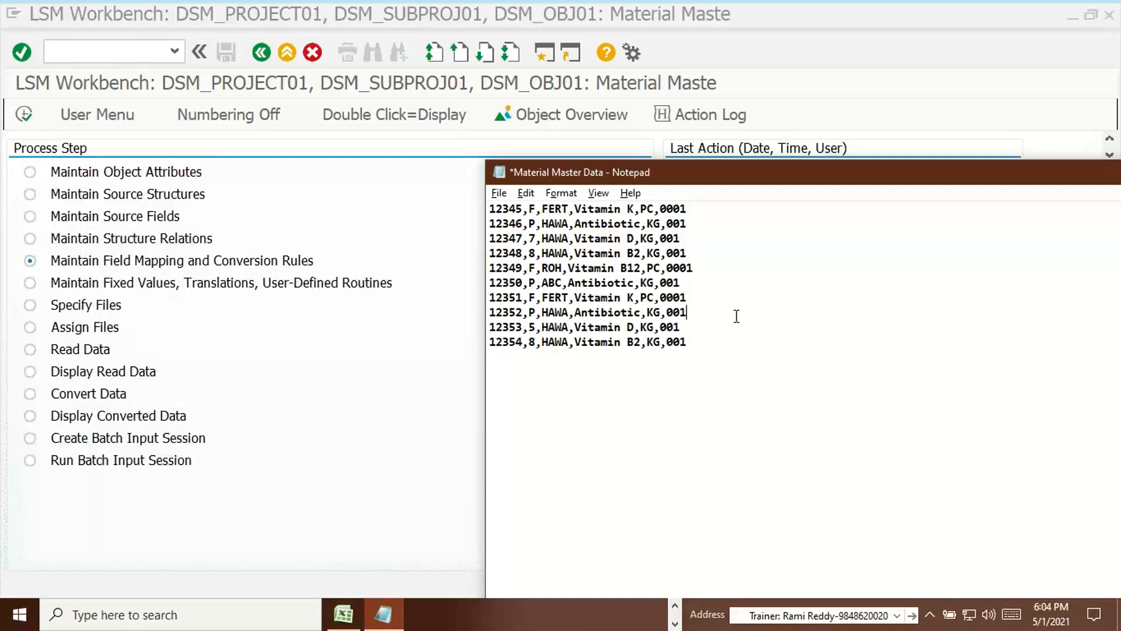
pyautogui.hotkey('ctrl', 's')
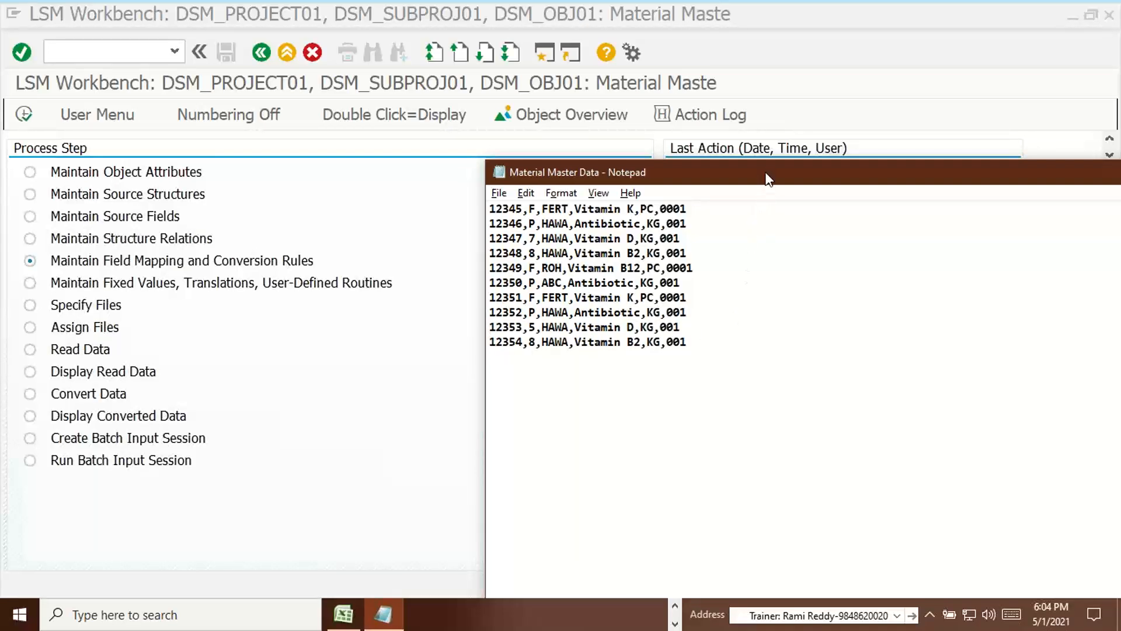
pyautogui.moveTo(767, 177); pyautogui.dragTo(760, 167)
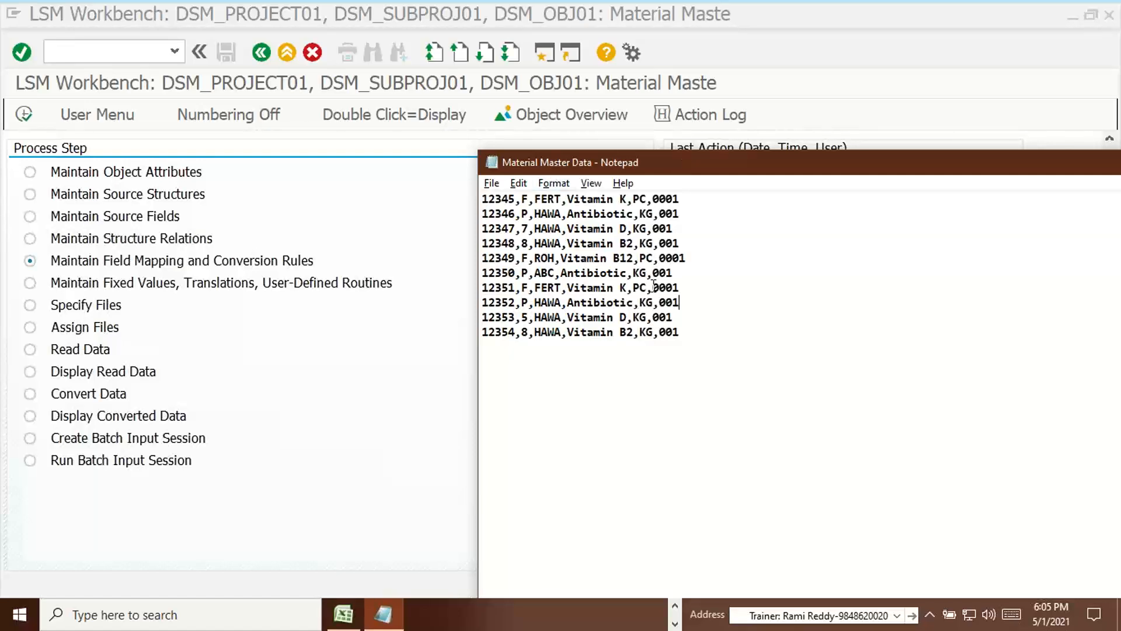
# Return to LSMW, open Maintain Field Mapping and Conversion Rules in change mode and select the target field MATNR
pyautogui.hotkey('alt', 'Tab')
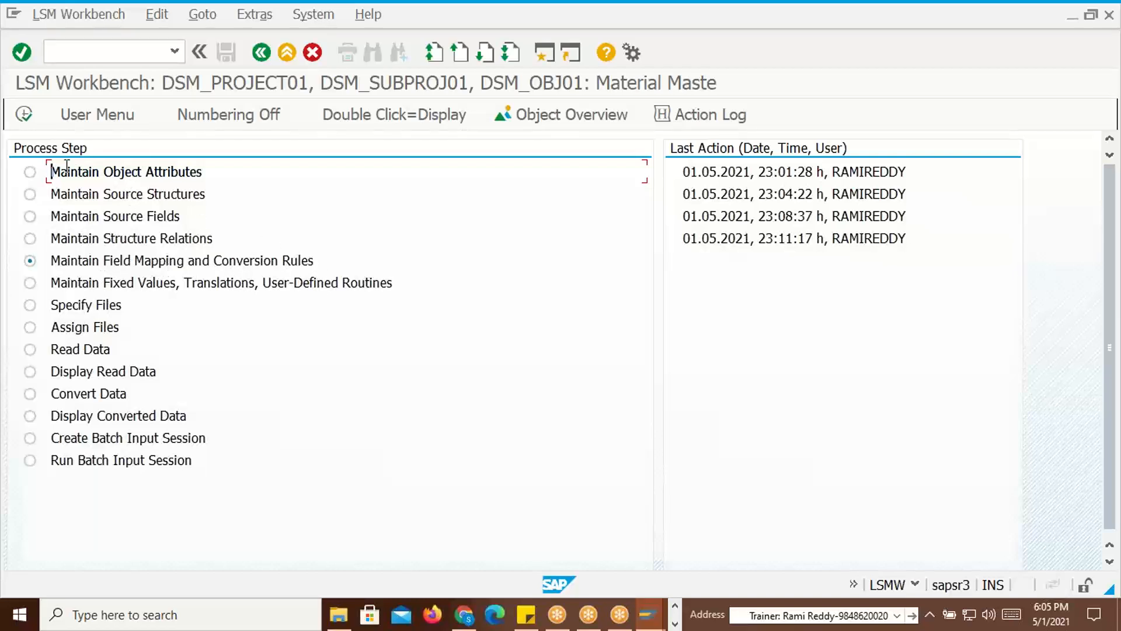
pyautogui.click(24, 114)
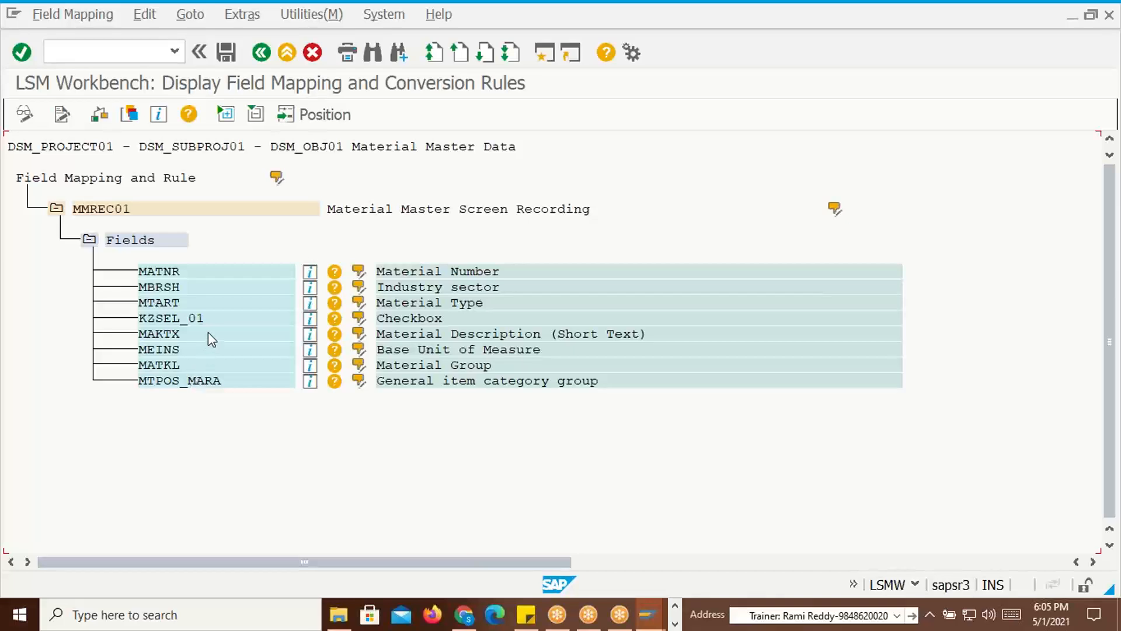
pyautogui.click(159, 273)
pyautogui.click(25, 115)
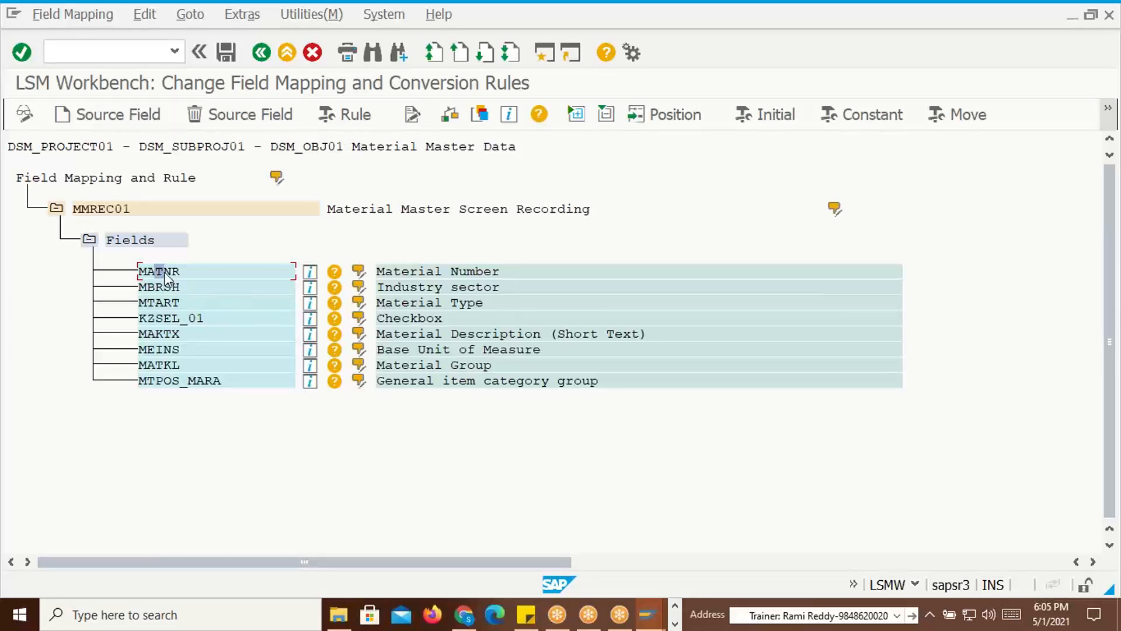
# Compare target field MATNR with the Material Master Data text file and try to apply the Prefix conversion rule to it
pyautogui.hotkey('alt', 'Tab')
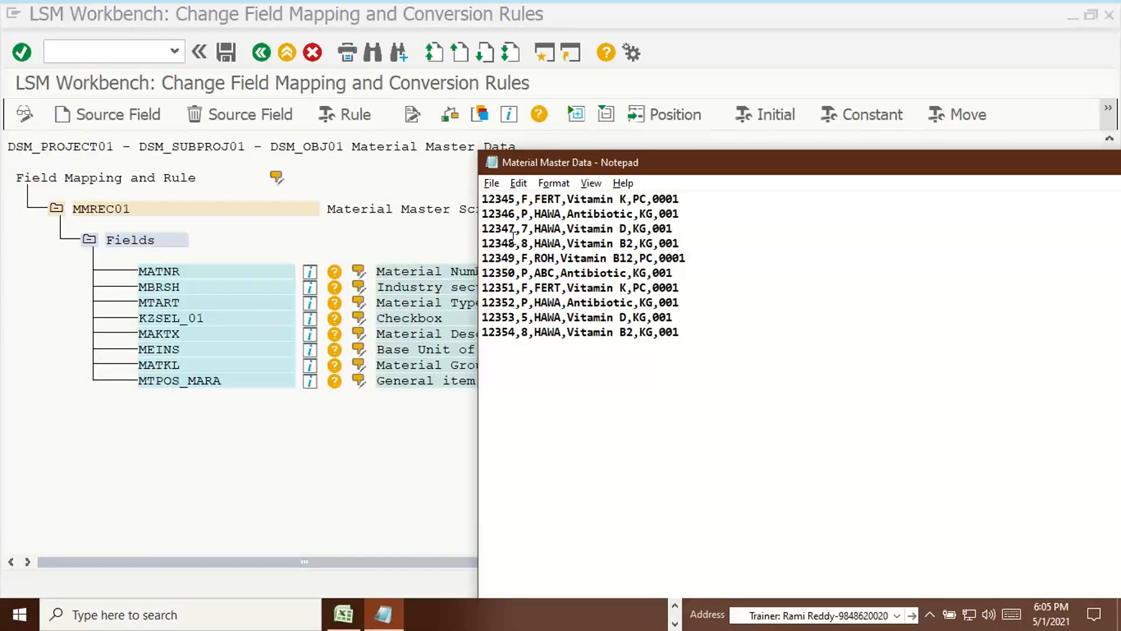
pyautogui.hotkey('alt', 'Tab')
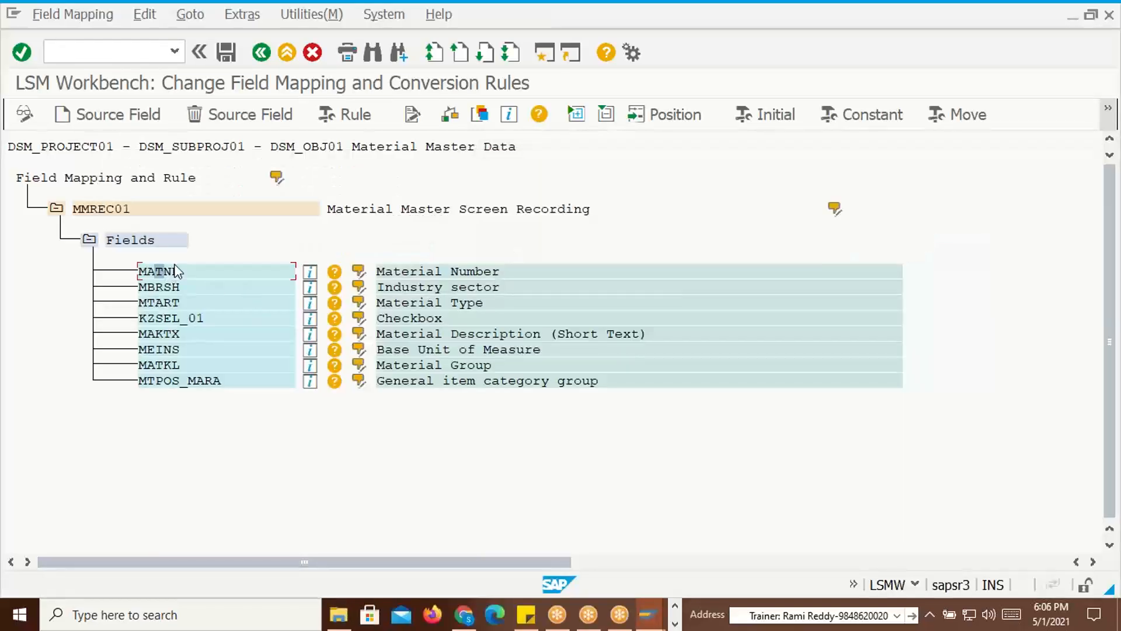
pyautogui.click(353, 117)
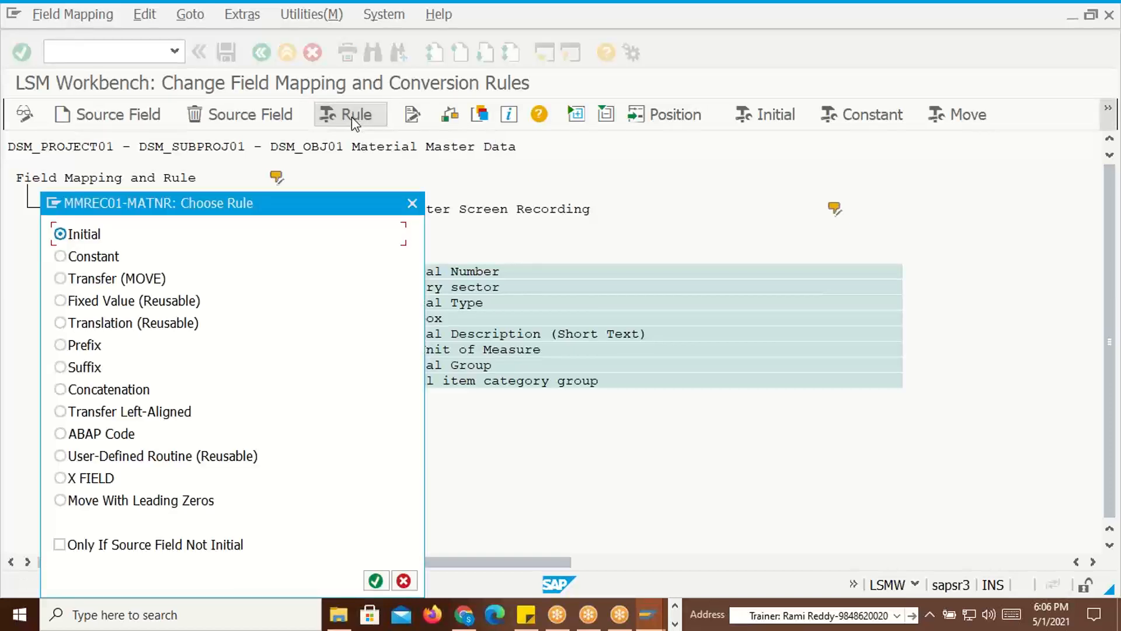
pyautogui.moveTo(278, 213); pyautogui.dragTo(892, 146)
pyautogui.hotkey('alt', 'Tab')
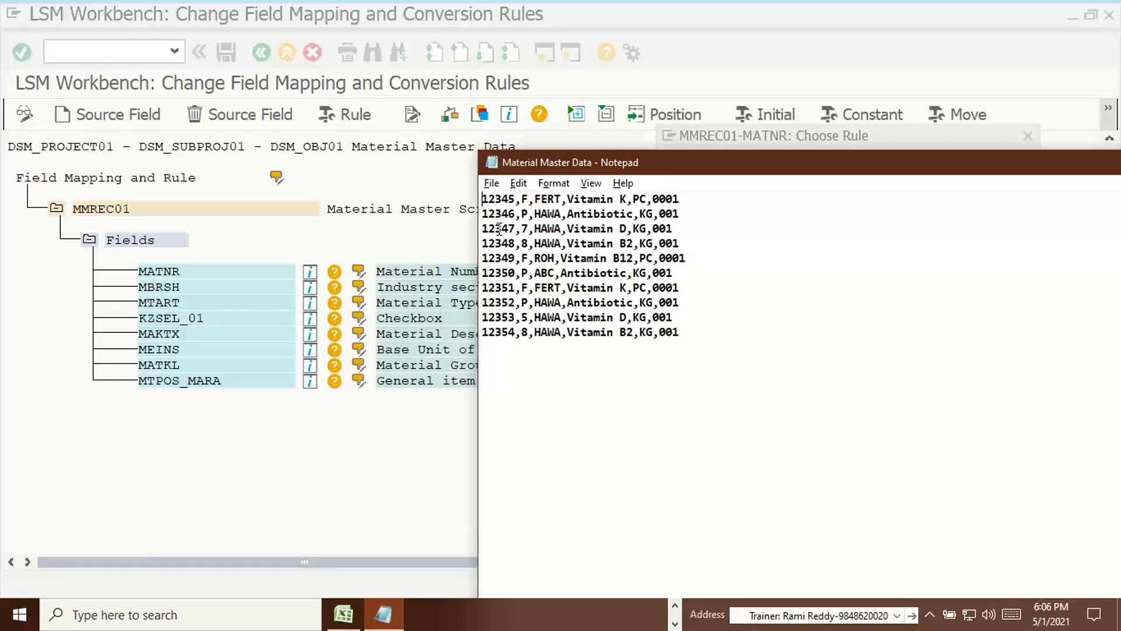
pyautogui.hotkey('alt', 'Tab')
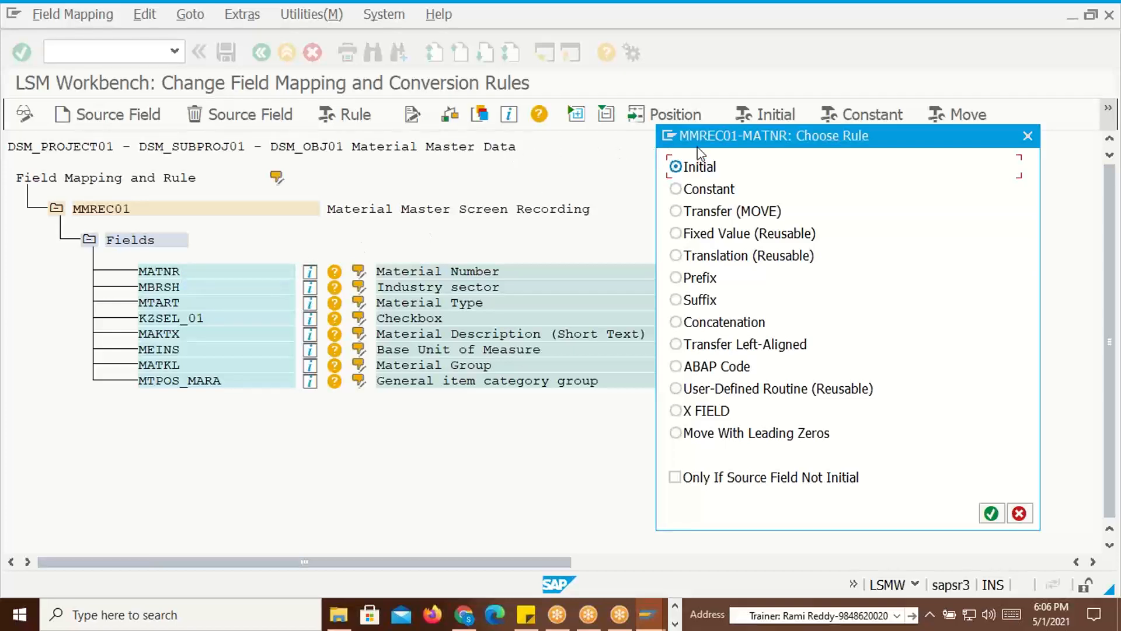
pyautogui.click(675, 279)
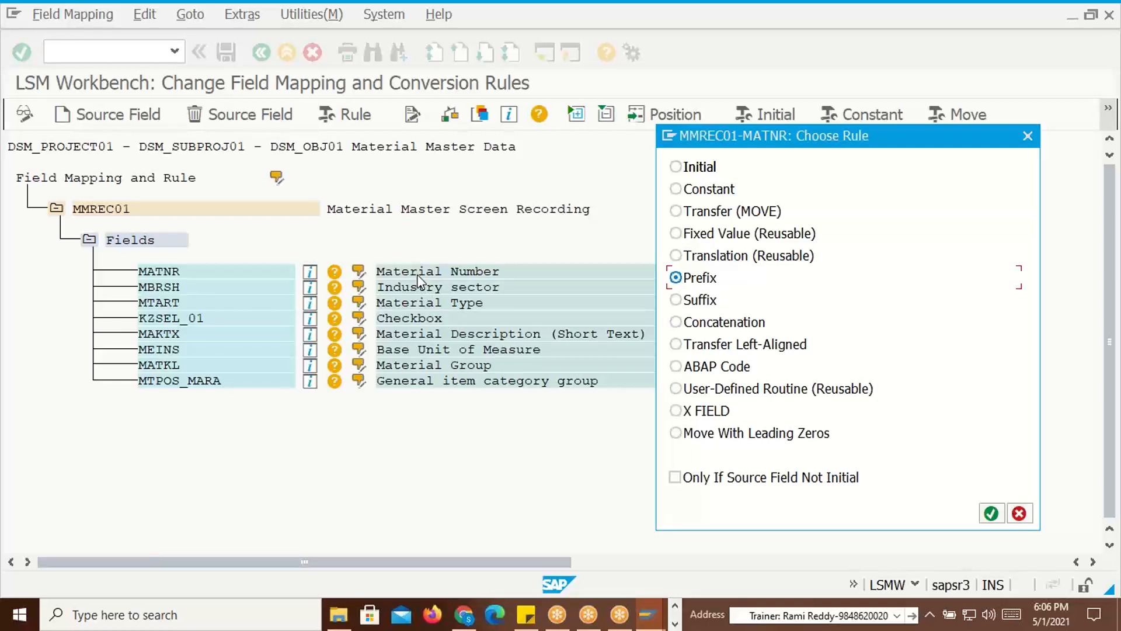
pyautogui.click(991, 513)
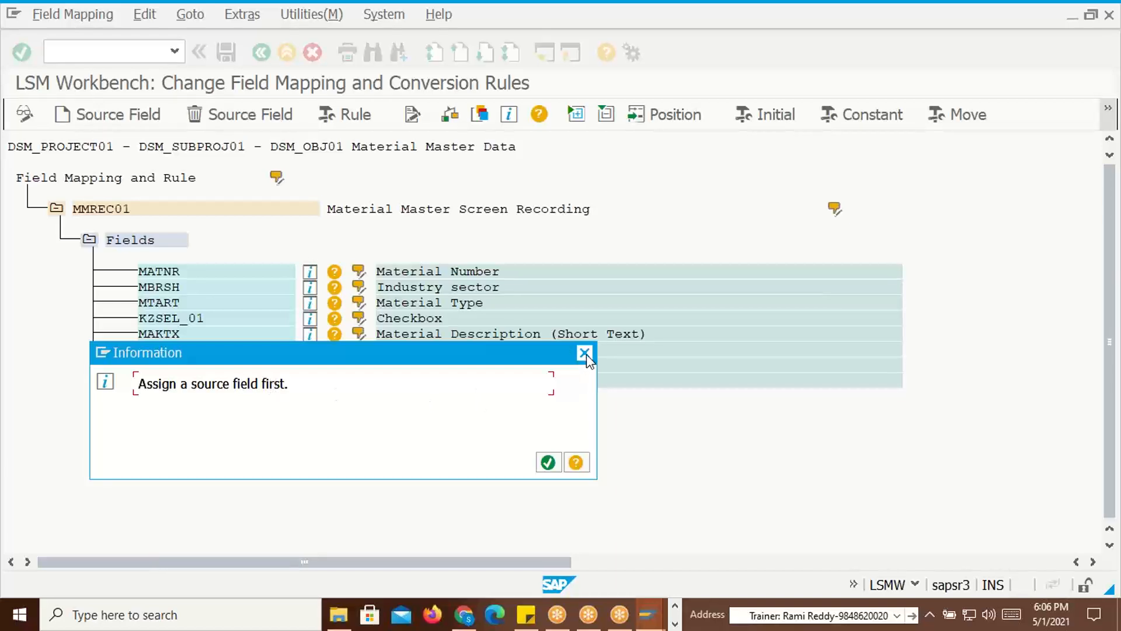
pyautogui.click(547, 464)
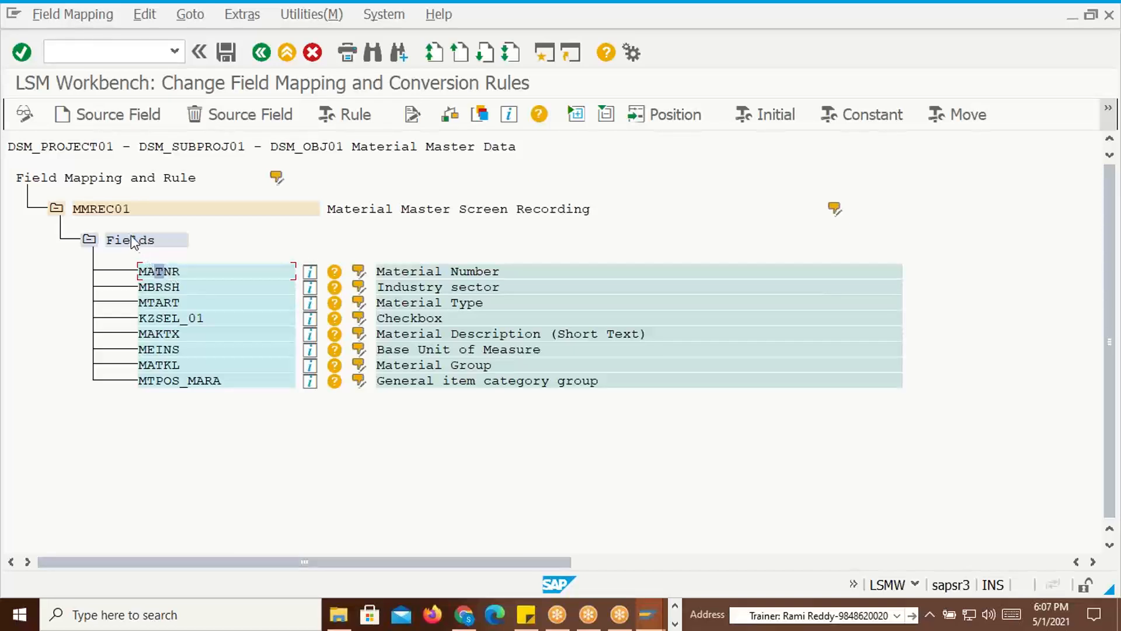
# Assign the source field MATNR of SOURCE_STRUCTURE to the target field MATNR
pyautogui.click(98, 210)
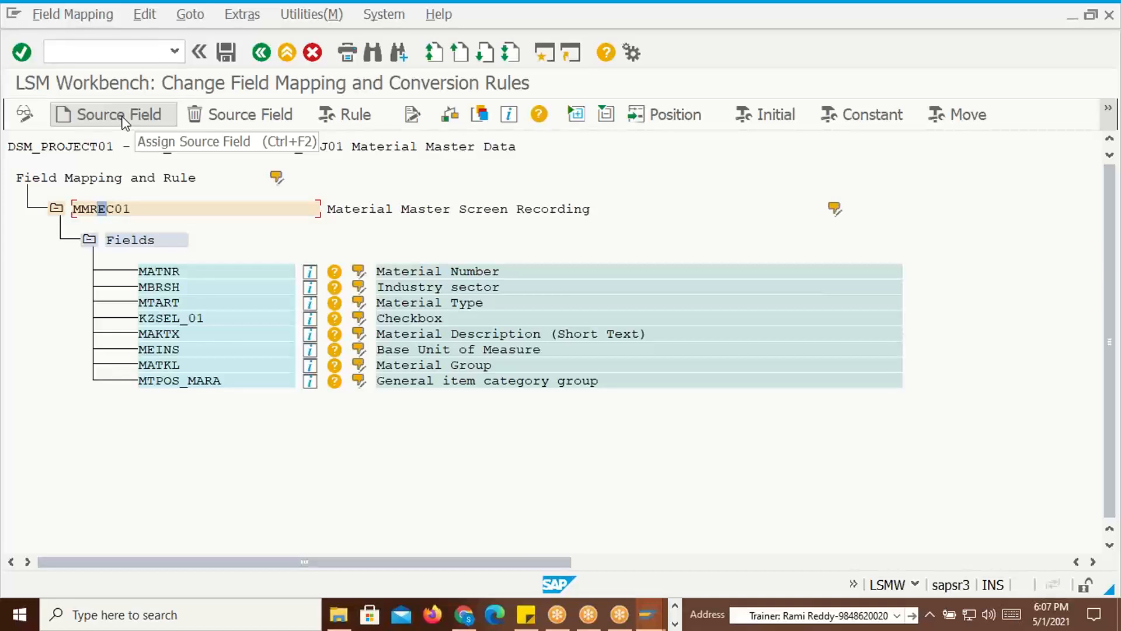
pyautogui.click(150, 273)
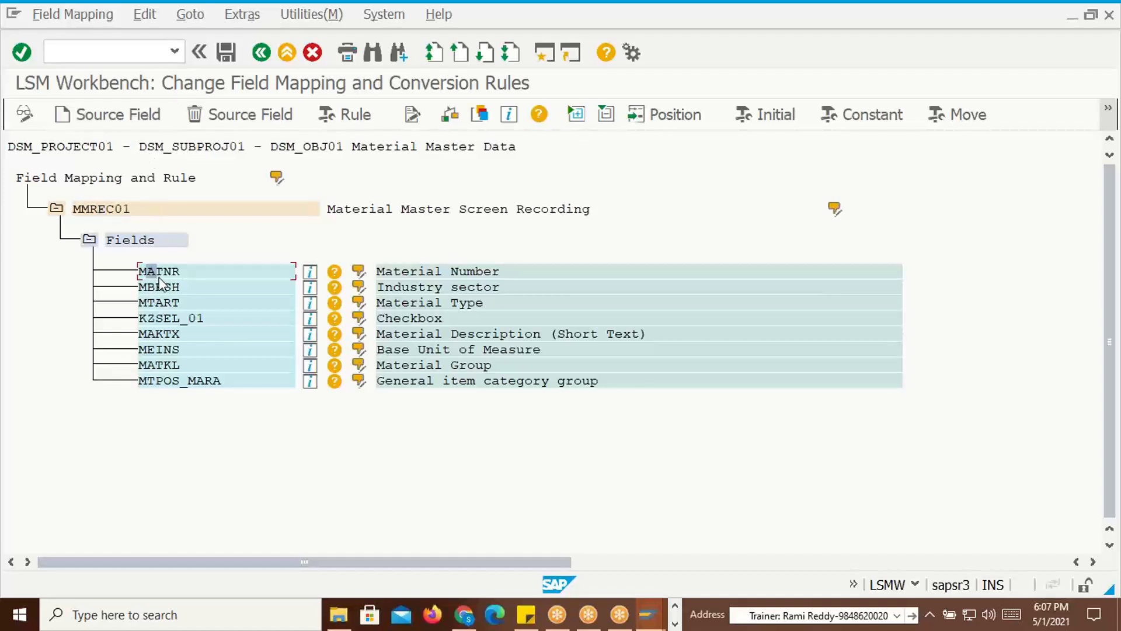
pyautogui.click(118, 124)
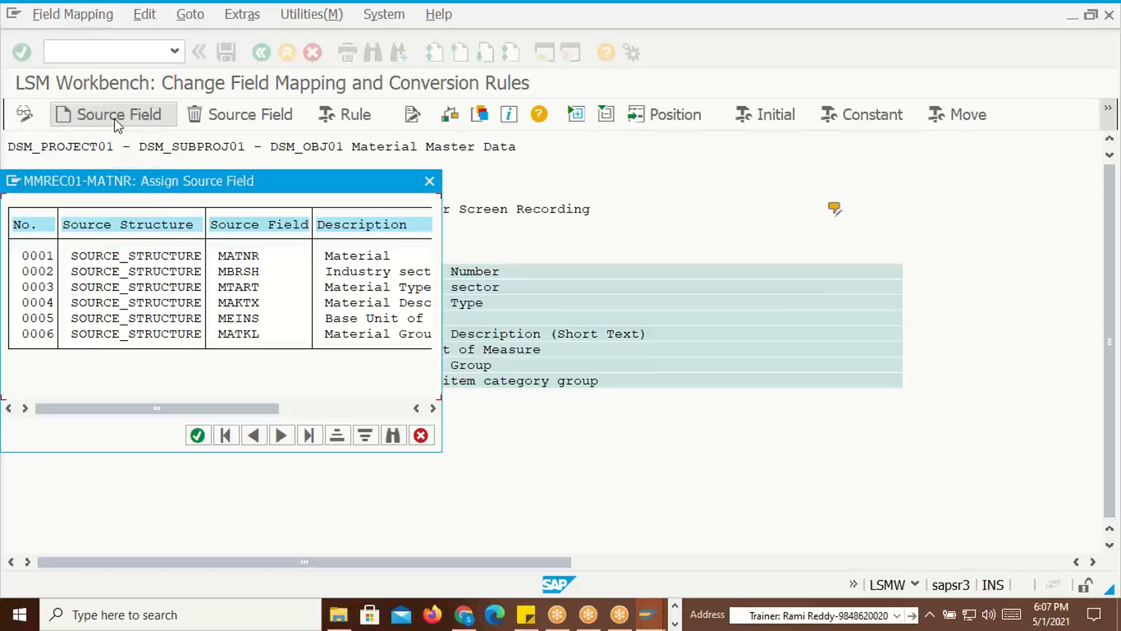
pyautogui.moveTo(176, 185); pyautogui.dragTo(694, 186)
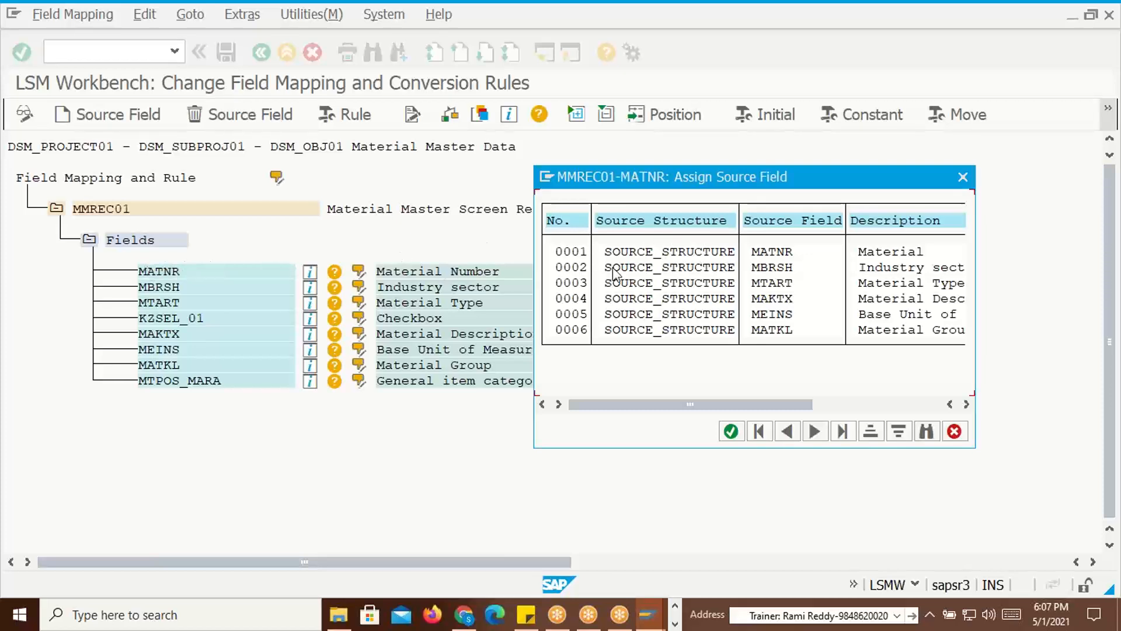
pyautogui.click(766, 254)
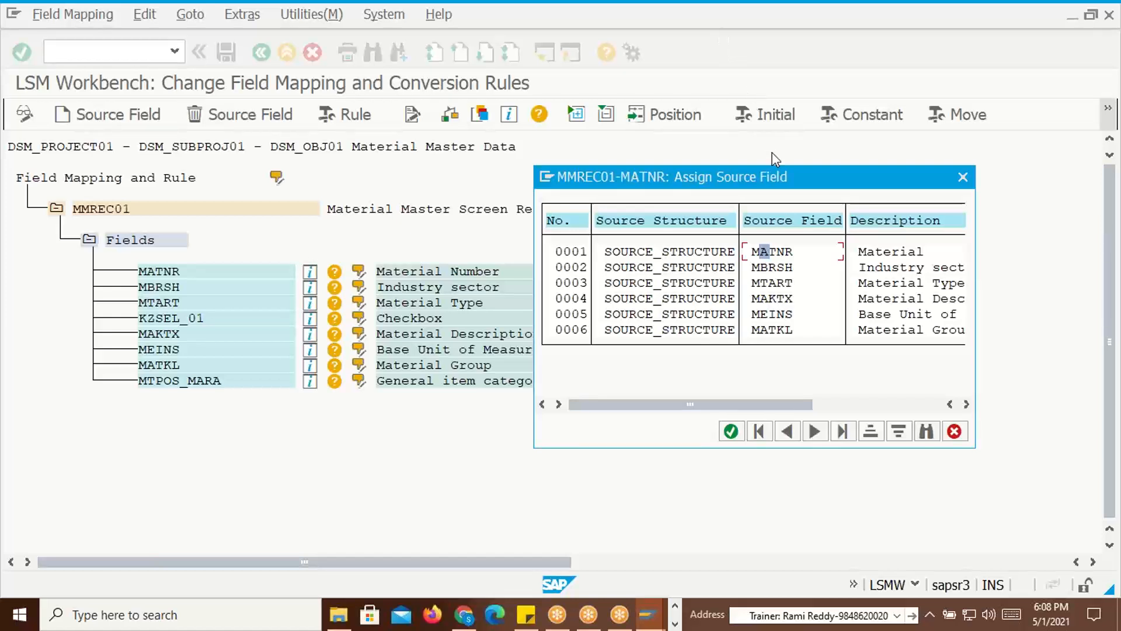
pyautogui.moveTo(756, 179); pyautogui.dragTo(774, 176)
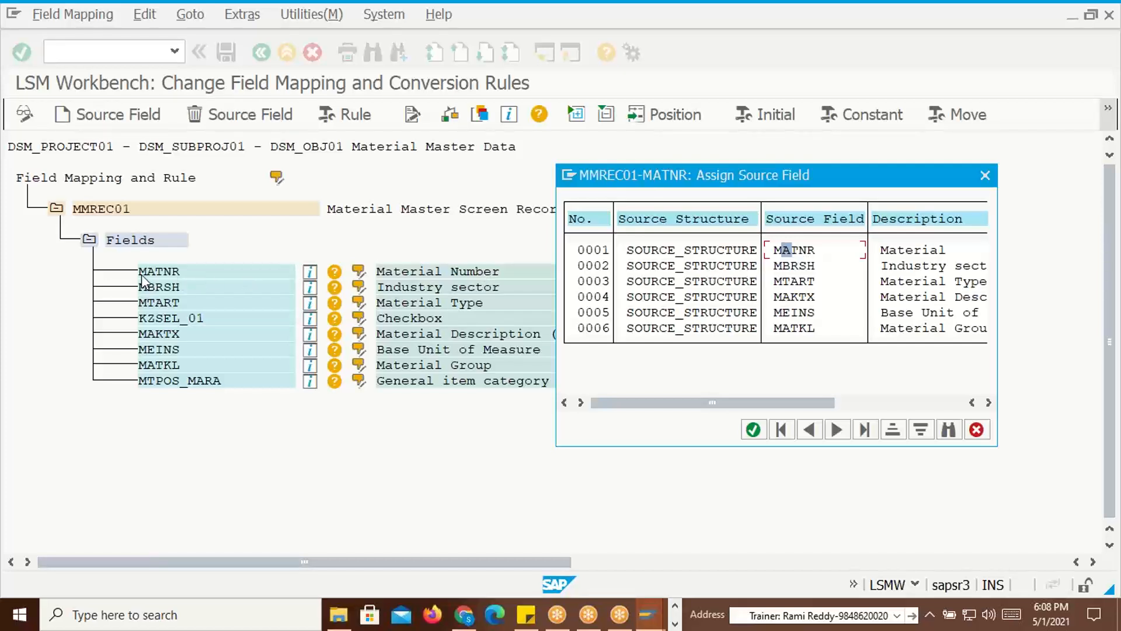
pyautogui.doubleClick(800, 253)
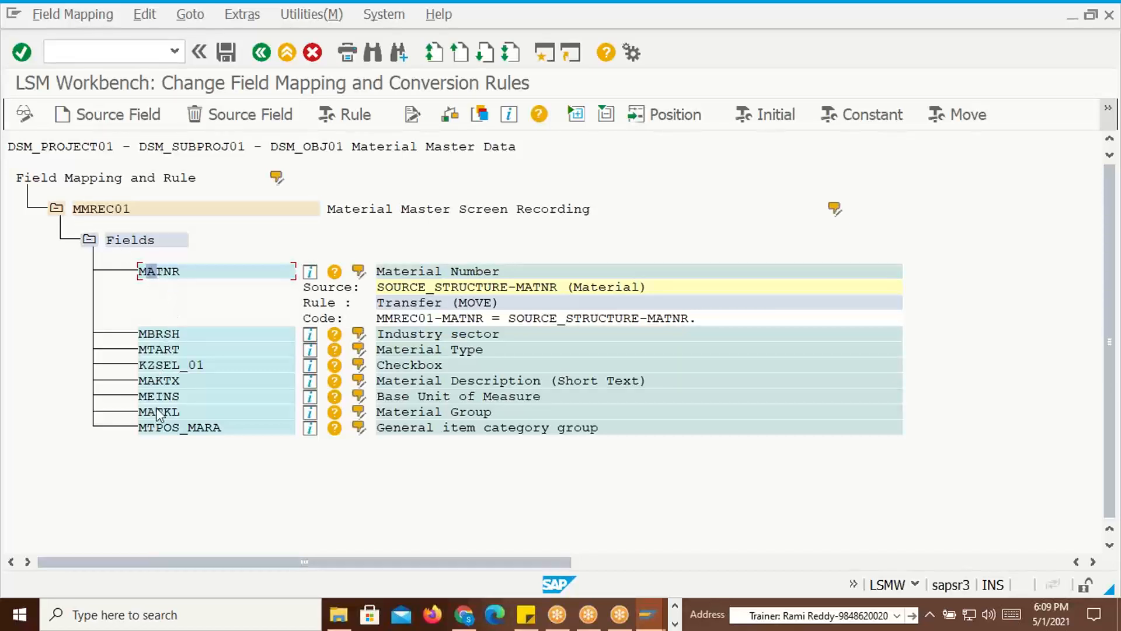
# Try to assign a source field to the whole MMREC01 structure at once
pyautogui.click(111, 212)
pyautogui.click(120, 121)
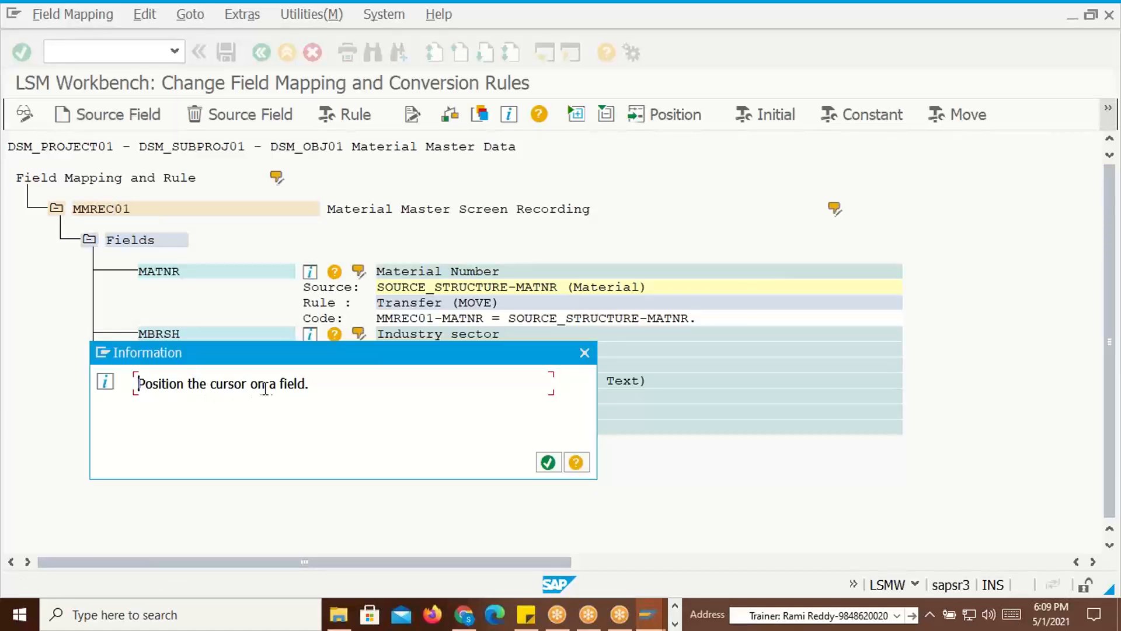
pyautogui.click(547, 462)
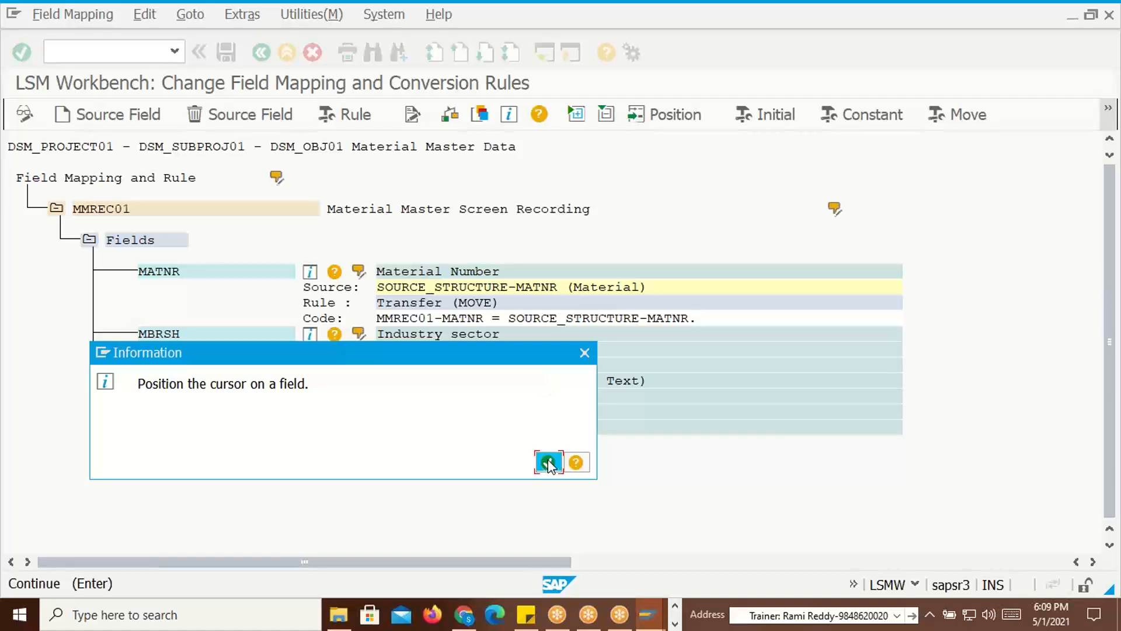
pyautogui.click(160, 334)
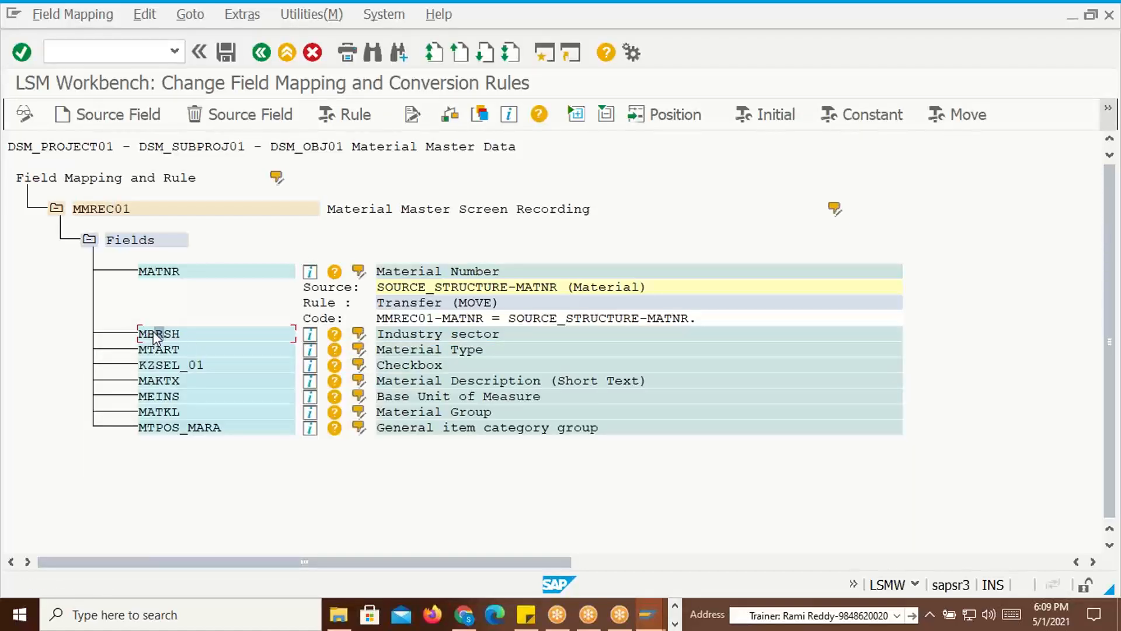
pyautogui.click(132, 123)
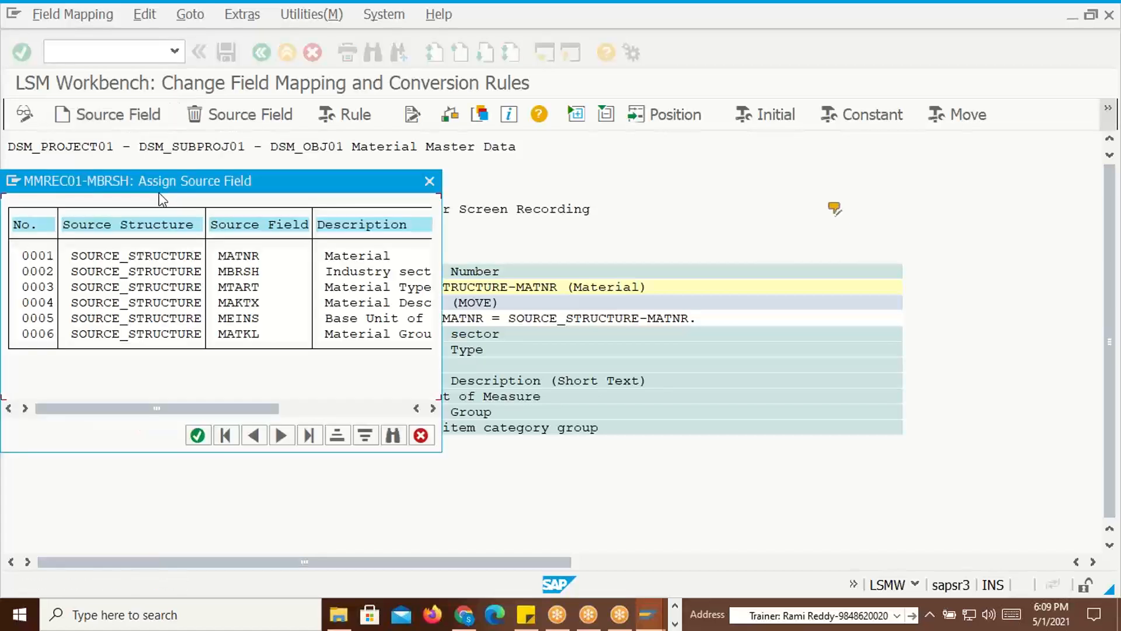
pyautogui.moveTo(223, 193); pyautogui.dragTo(722, 177)
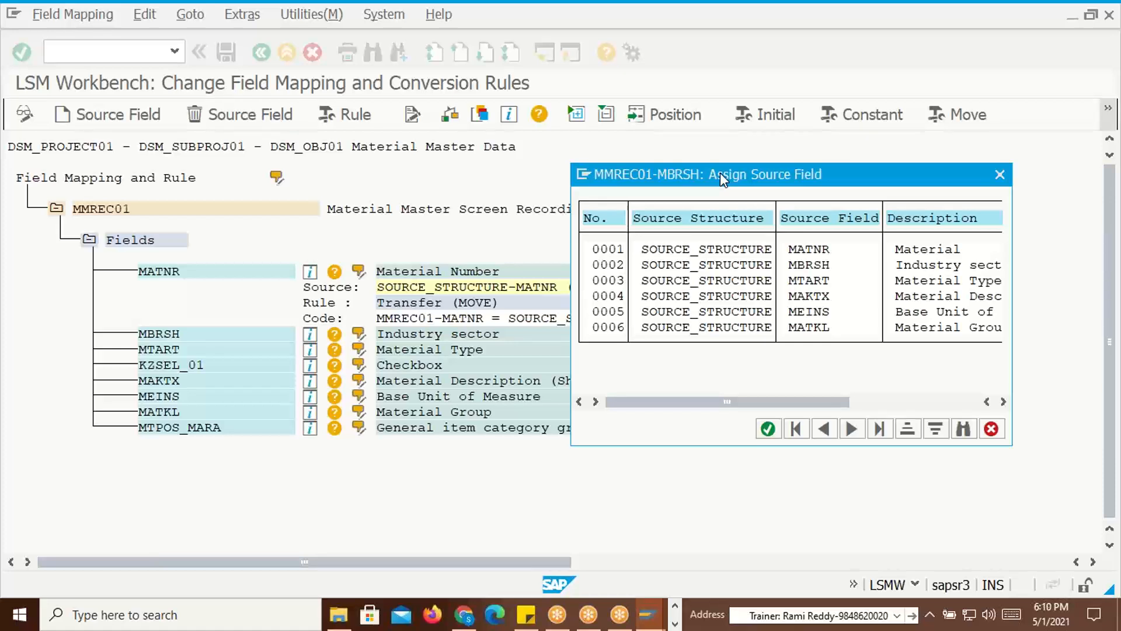
pyautogui.moveTo(720, 173); pyautogui.dragTo(582, 188)
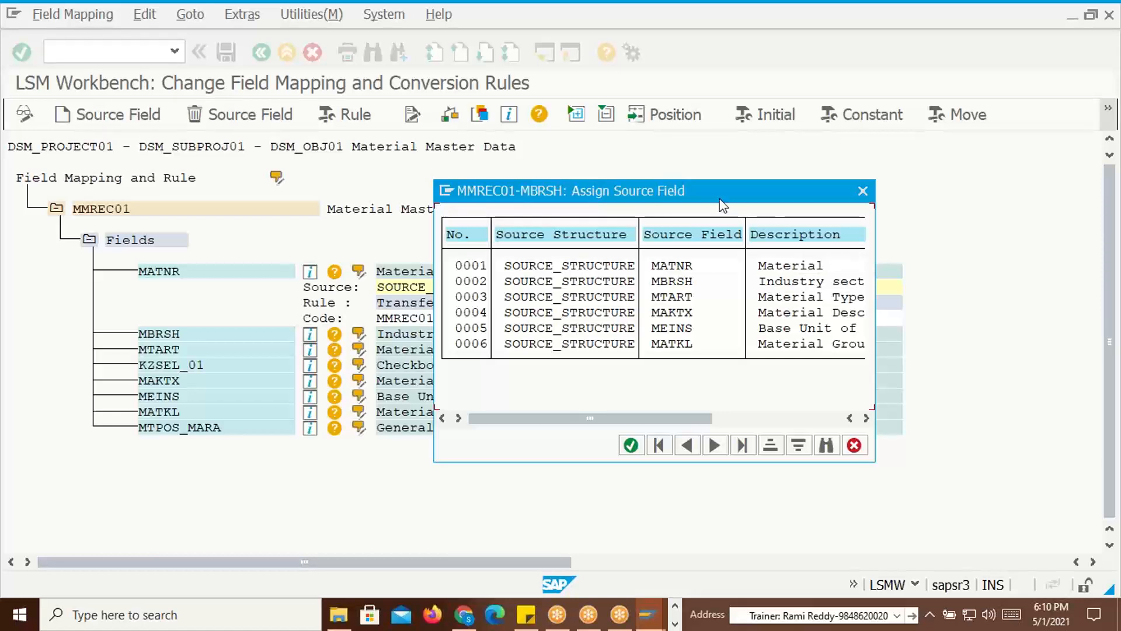
pyautogui.moveTo(723, 205); pyautogui.dragTo(796, 176)
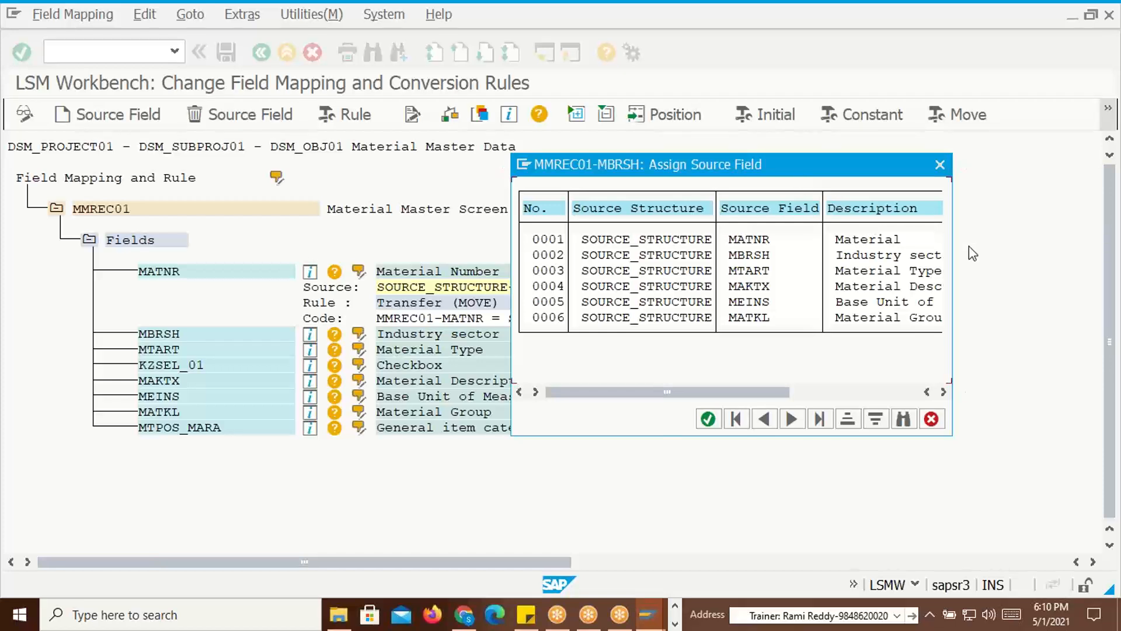
pyautogui.click(941, 167)
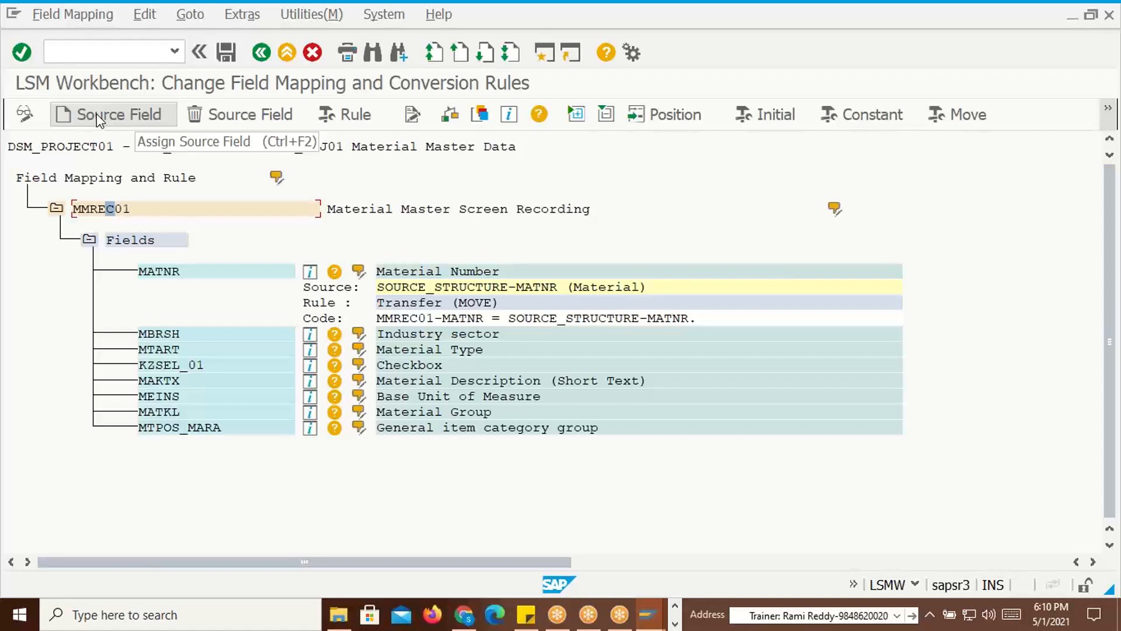
# Try to assign a source field to the Fields node under MMREC01
pyautogui.click(118, 241)
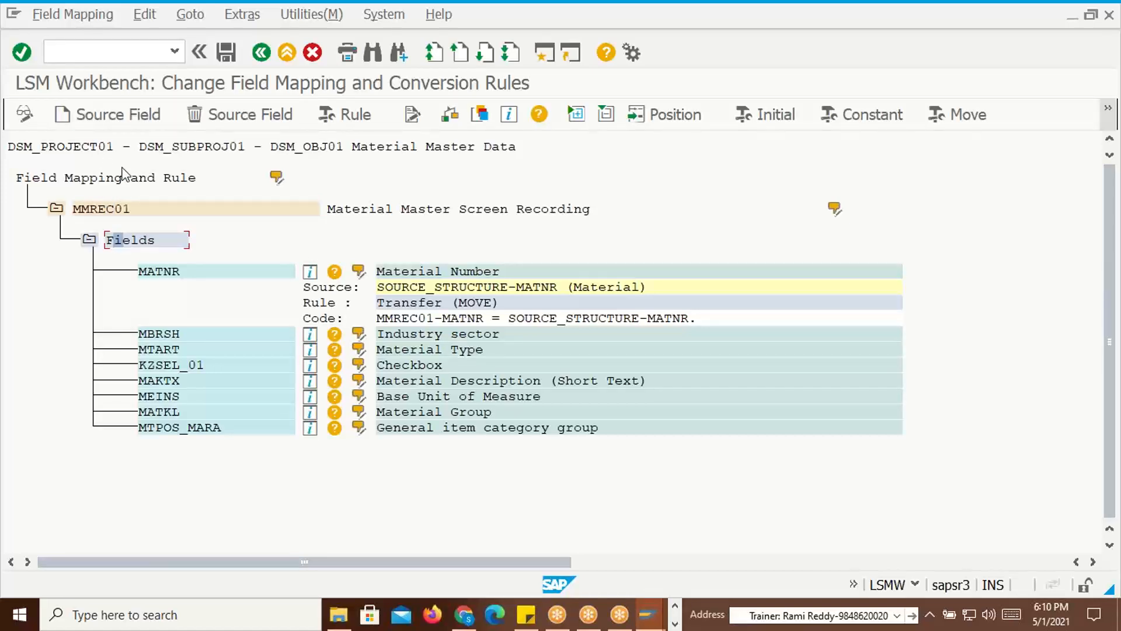
pyautogui.click(116, 118)
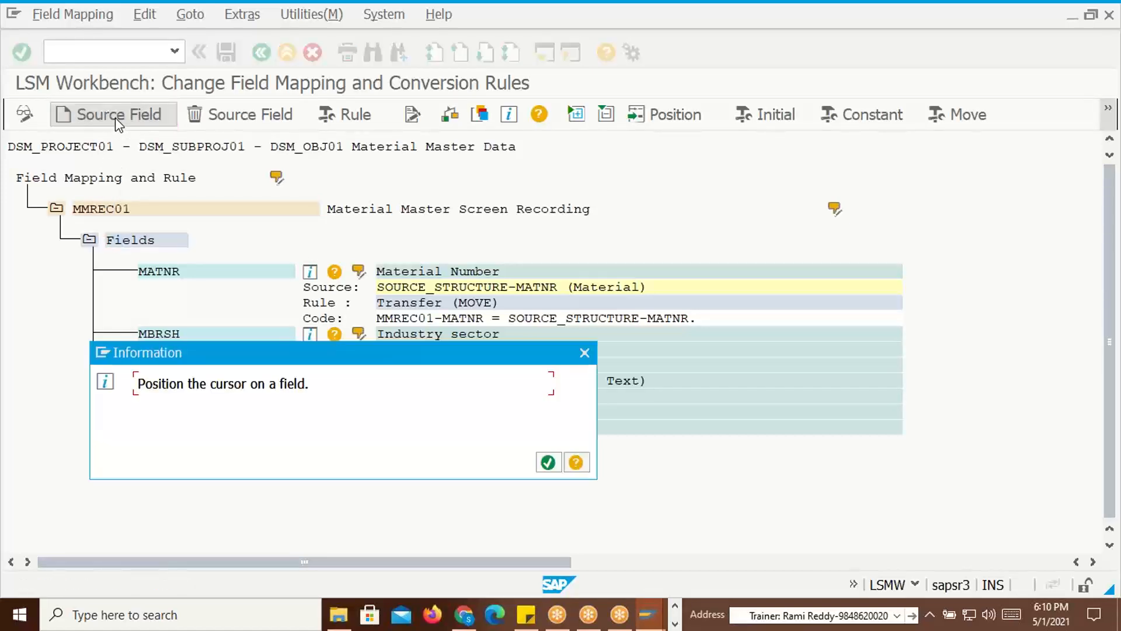
pyautogui.click(548, 462)
pyautogui.click(119, 239)
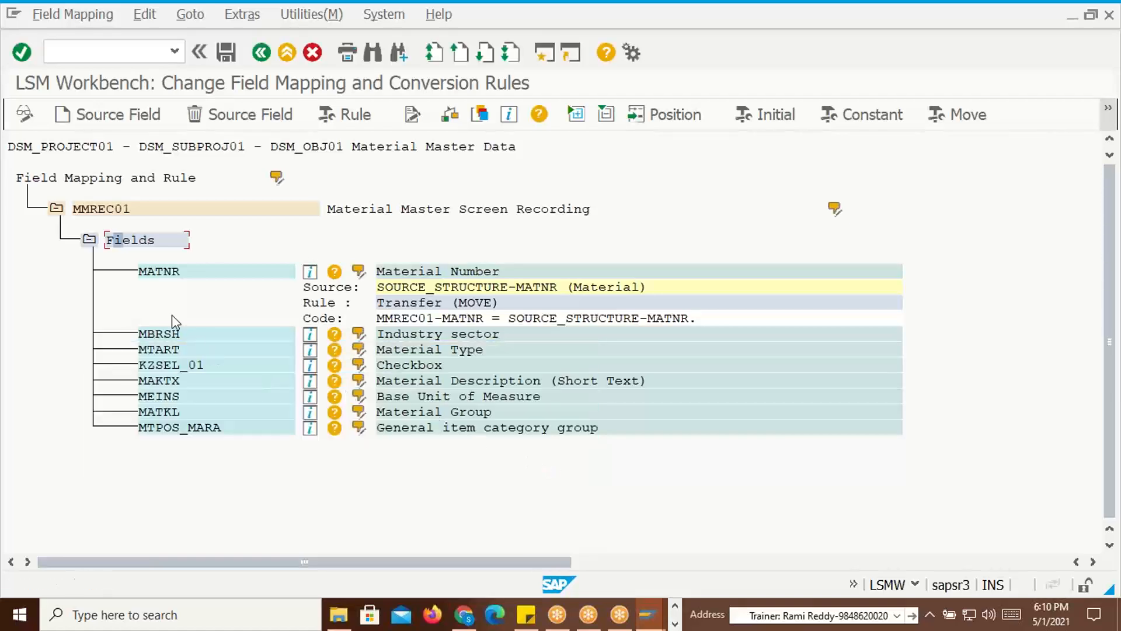
# Start Auto-Field Mapping from MMREC01 for initial target fields, matching same names with the Transfer (MOVE) rule and with confirmation
pyautogui.click(103, 210)
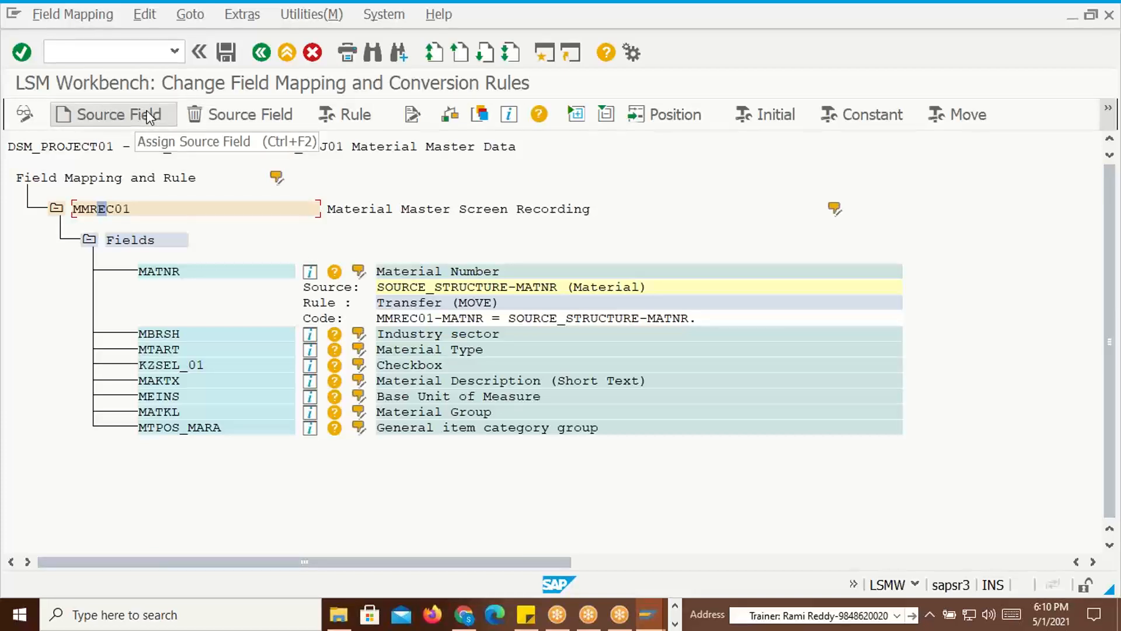
pyautogui.click(241, 16)
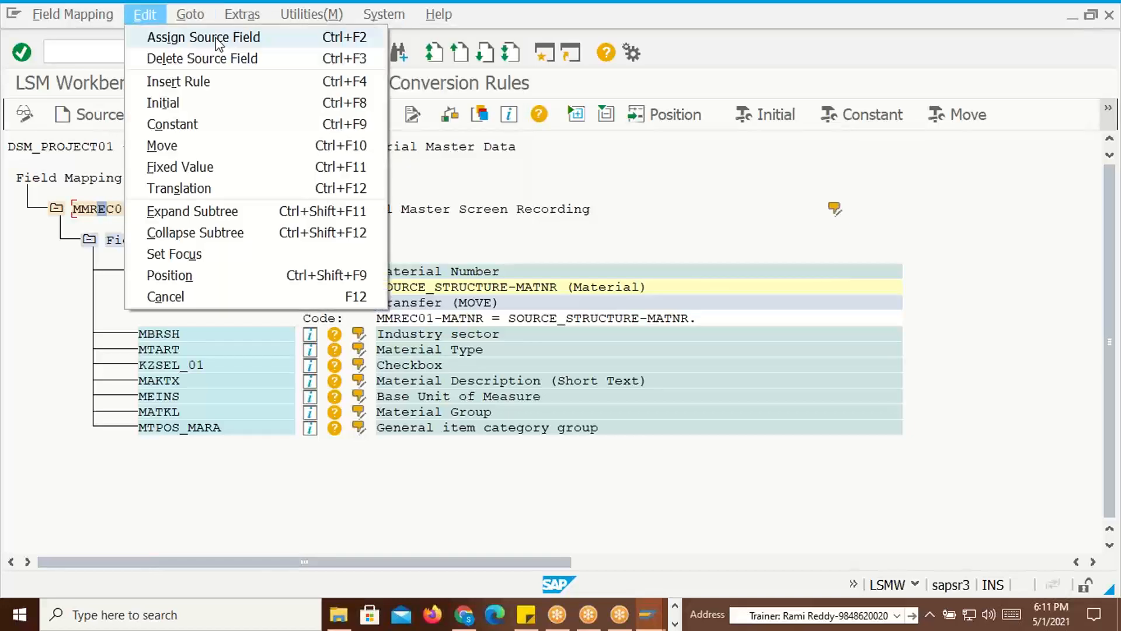
pyautogui.click(292, 6)
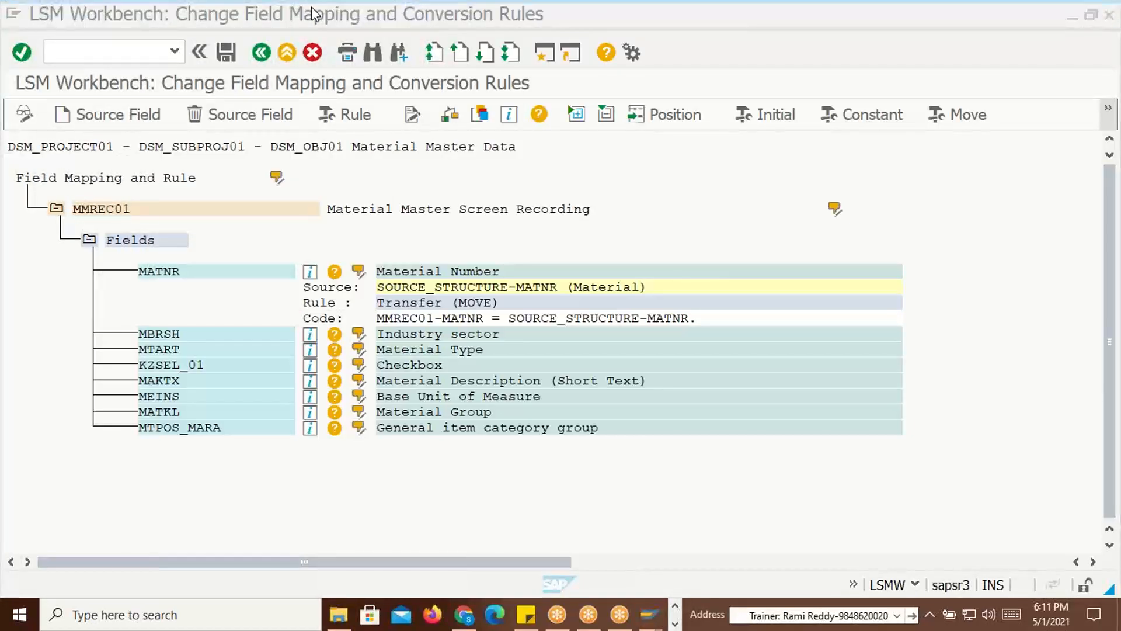
pyautogui.click(102, 209)
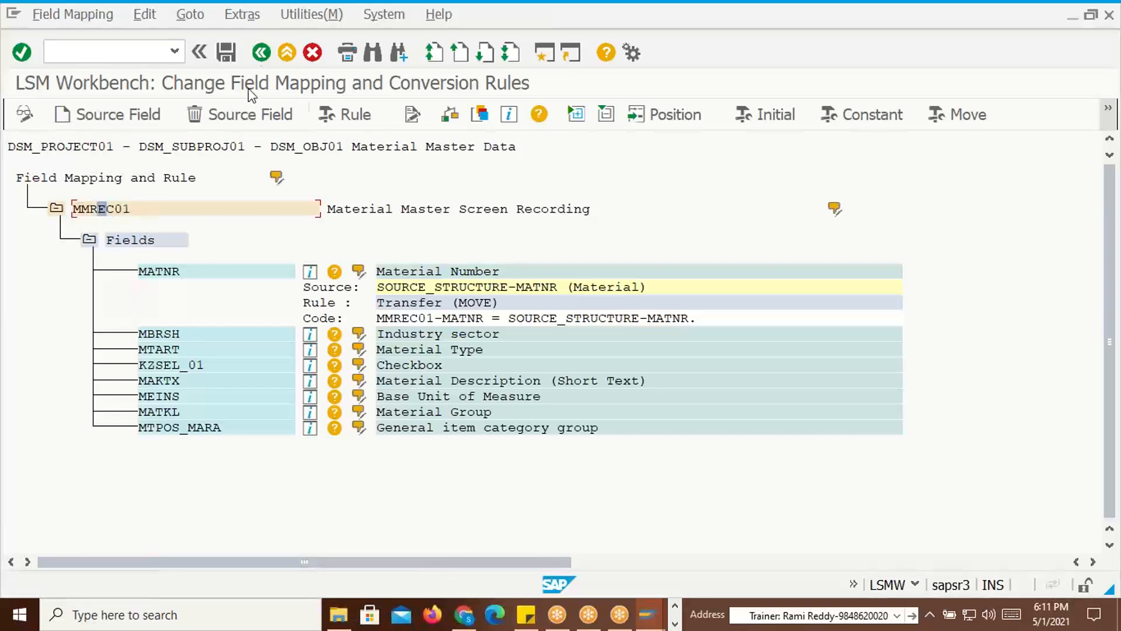
pyautogui.click(246, 12)
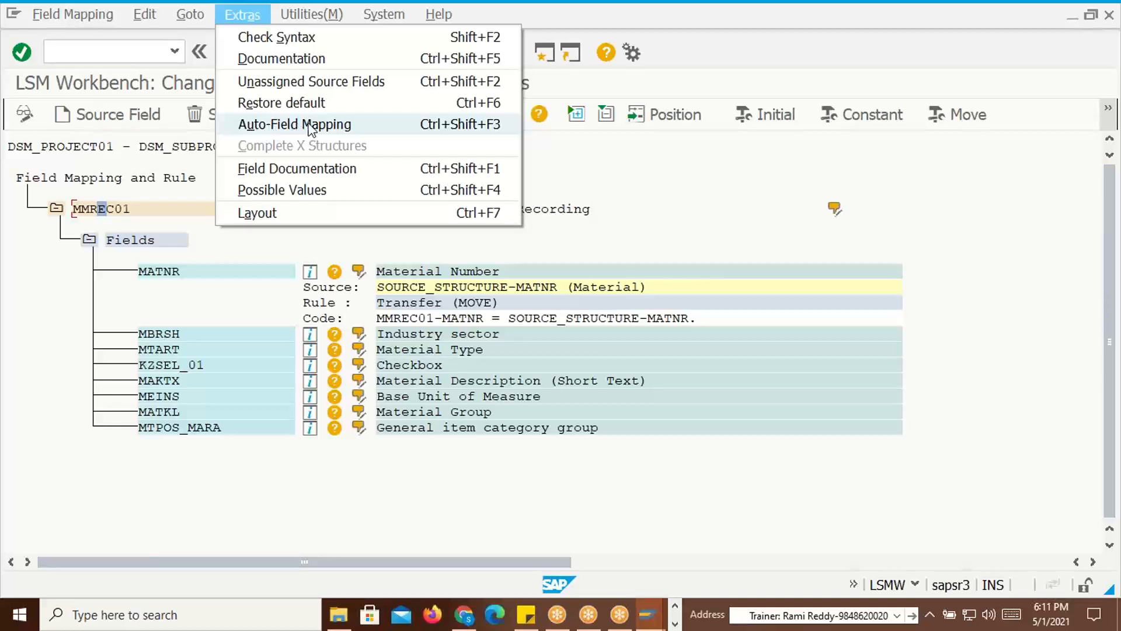
pyautogui.click(286, 125)
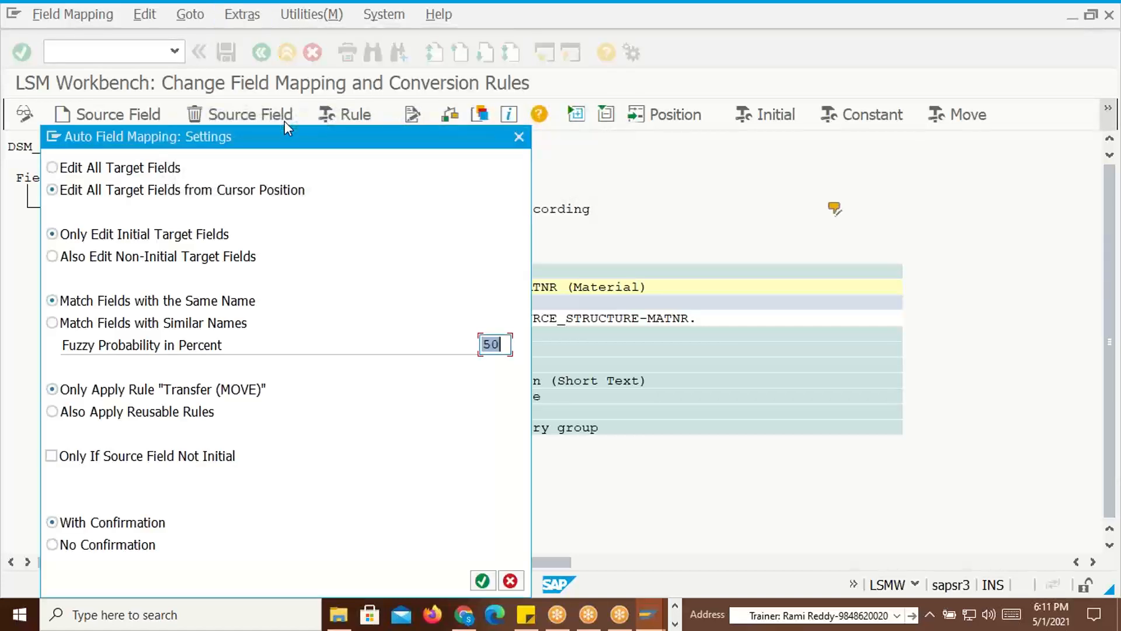
pyautogui.moveTo(247, 137); pyautogui.dragTo(357, 70)
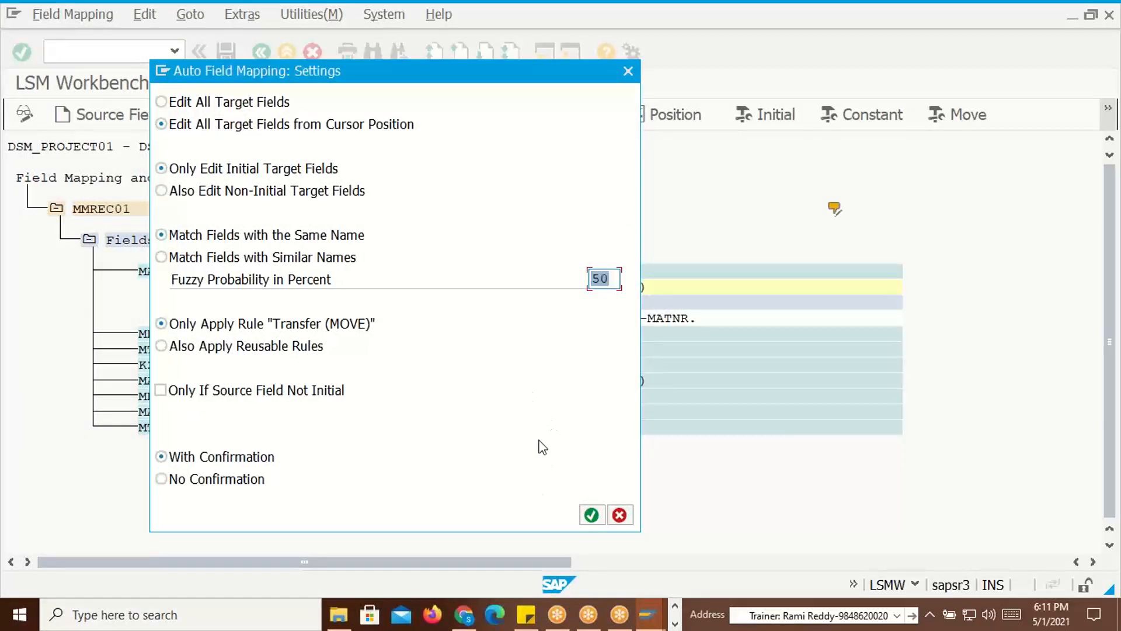
pyautogui.click(590, 515)
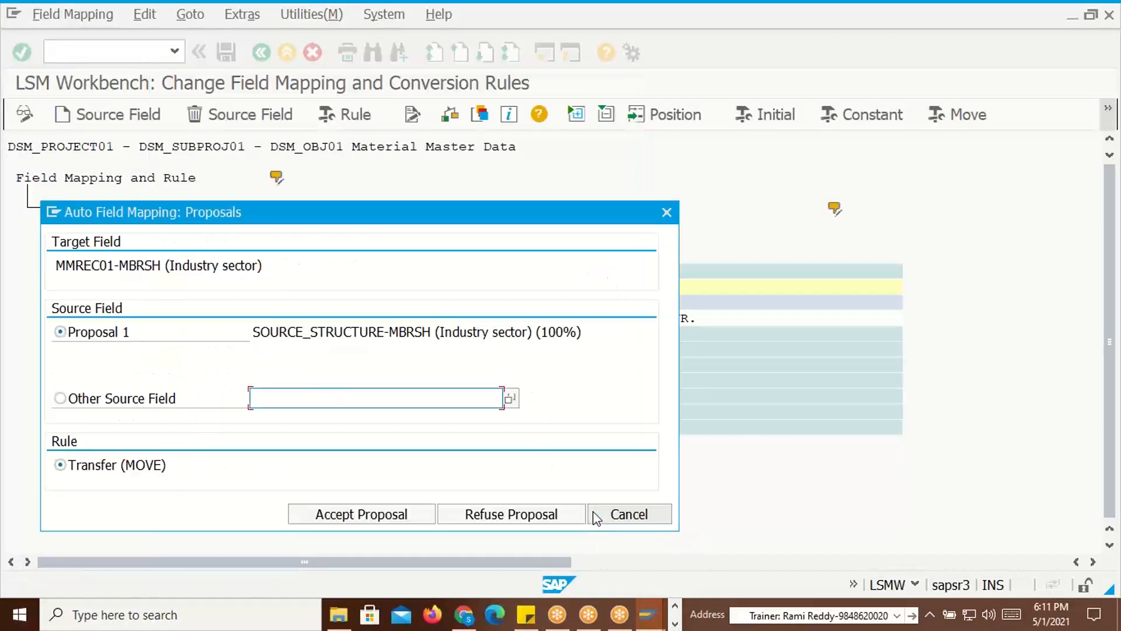
pyautogui.moveTo(280, 220); pyautogui.dragTo(636, 171)
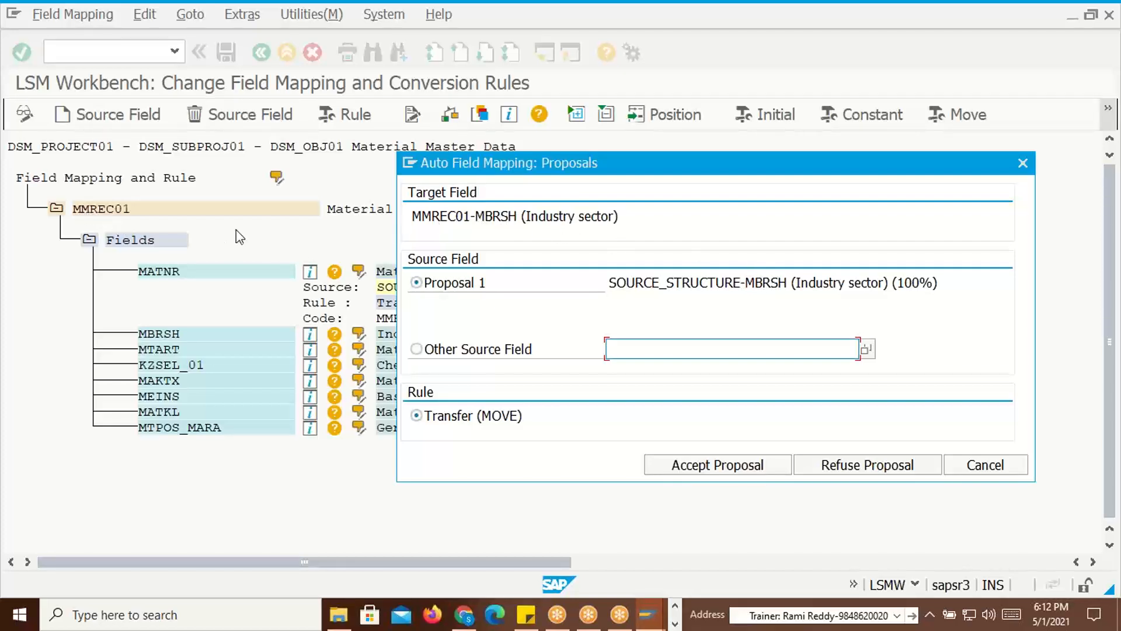
# Accept the auto-mapping proposals for MBRSH, MTART, MAKTX, MEINS and MATKL with the Transfer (MOVE) rule and close the completion notice
pyautogui.moveTo(679, 169); pyautogui.dragTo(729, 168)
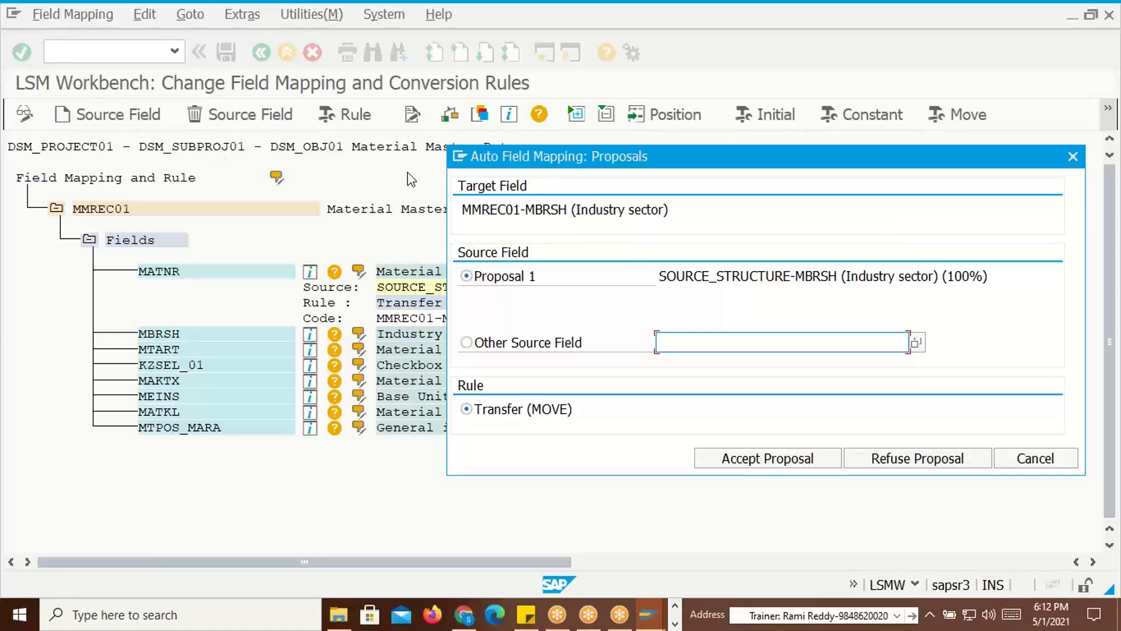
pyautogui.click(753, 459)
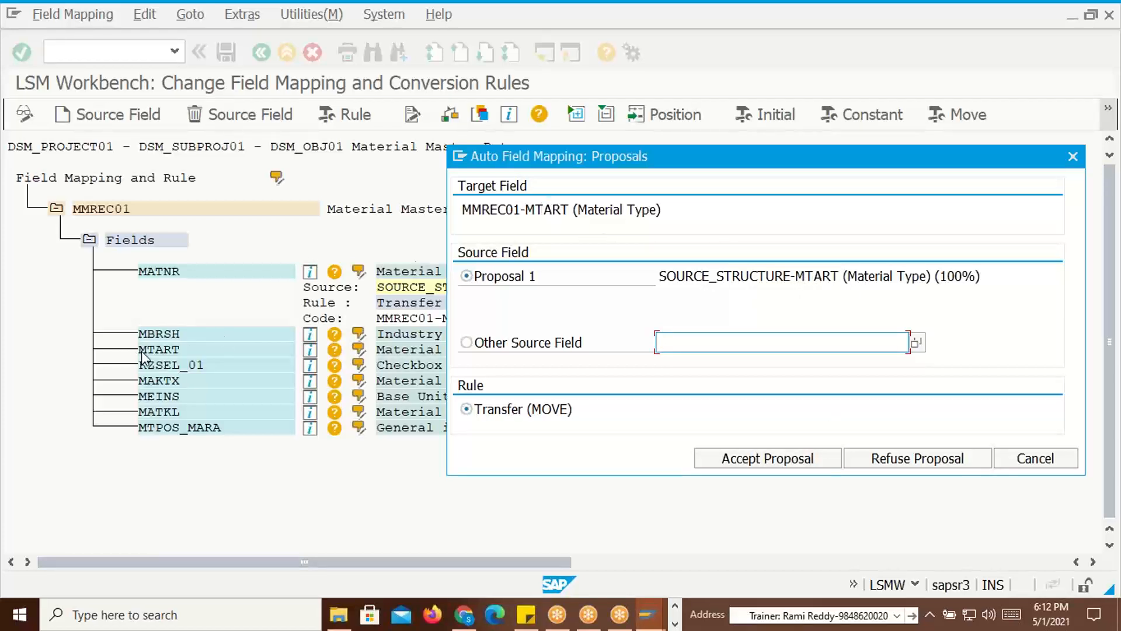
pyautogui.click(785, 459)
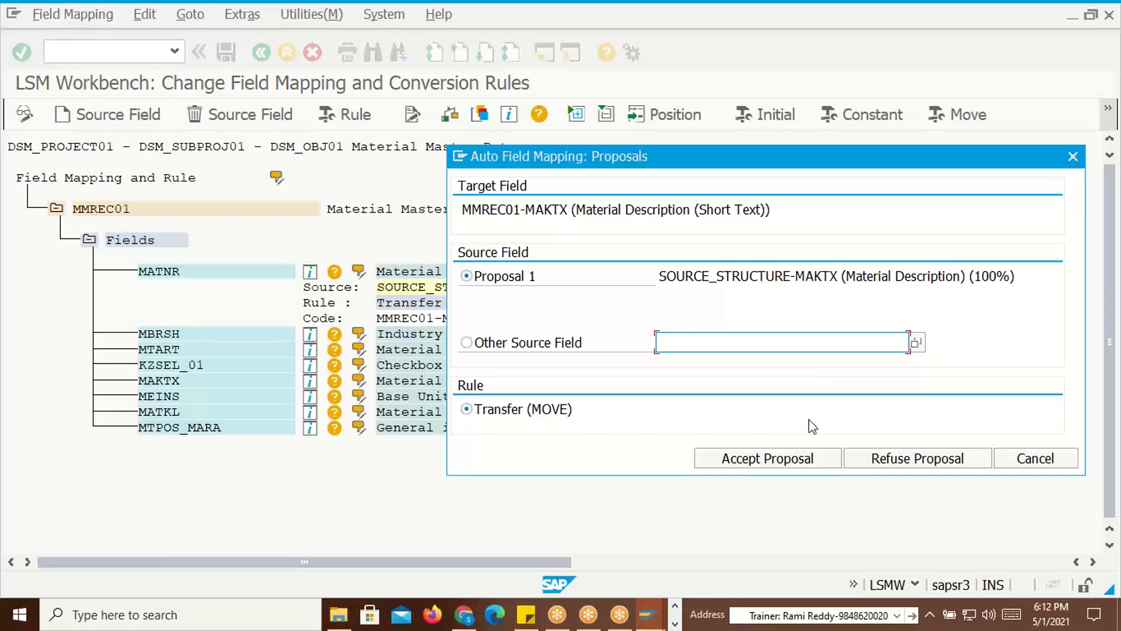
pyautogui.click(760, 457)
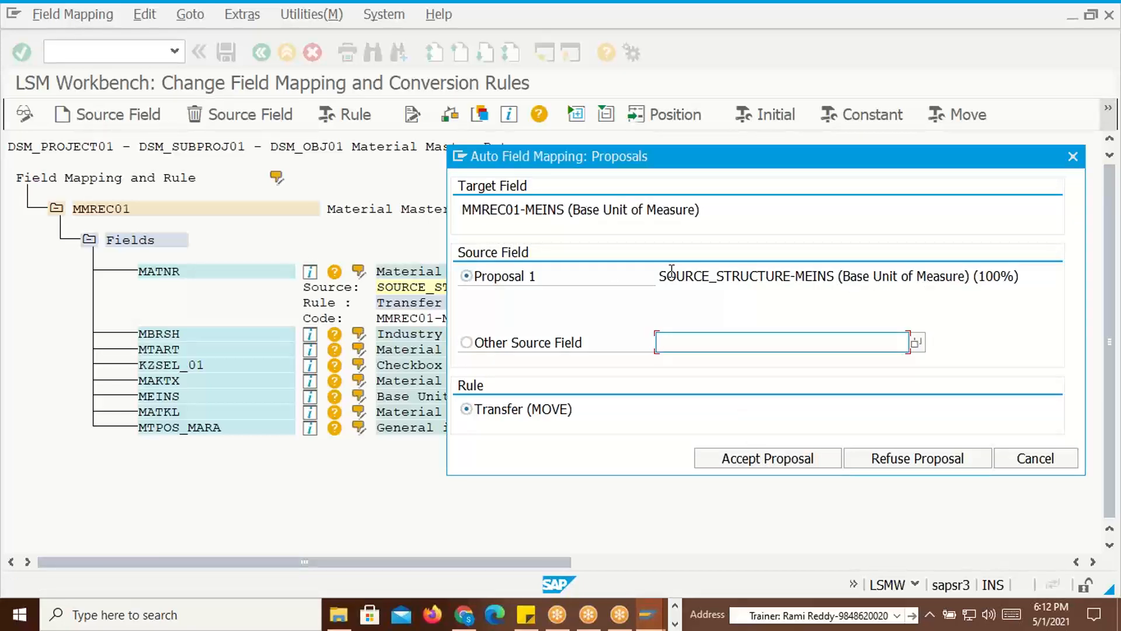
pyautogui.click(738, 458)
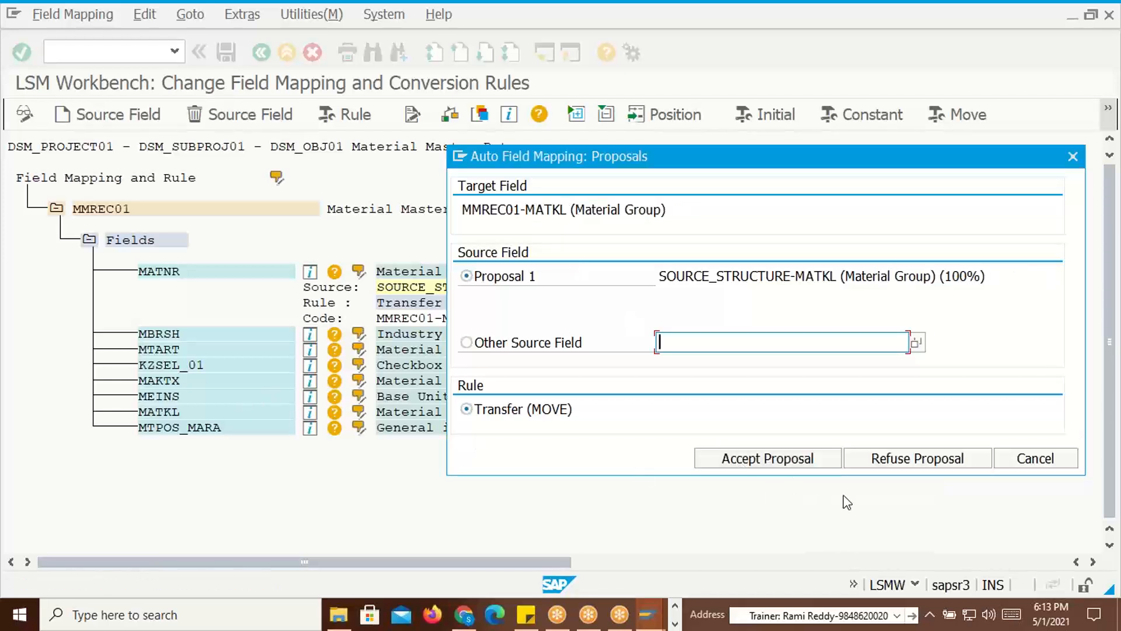
pyautogui.click(774, 461)
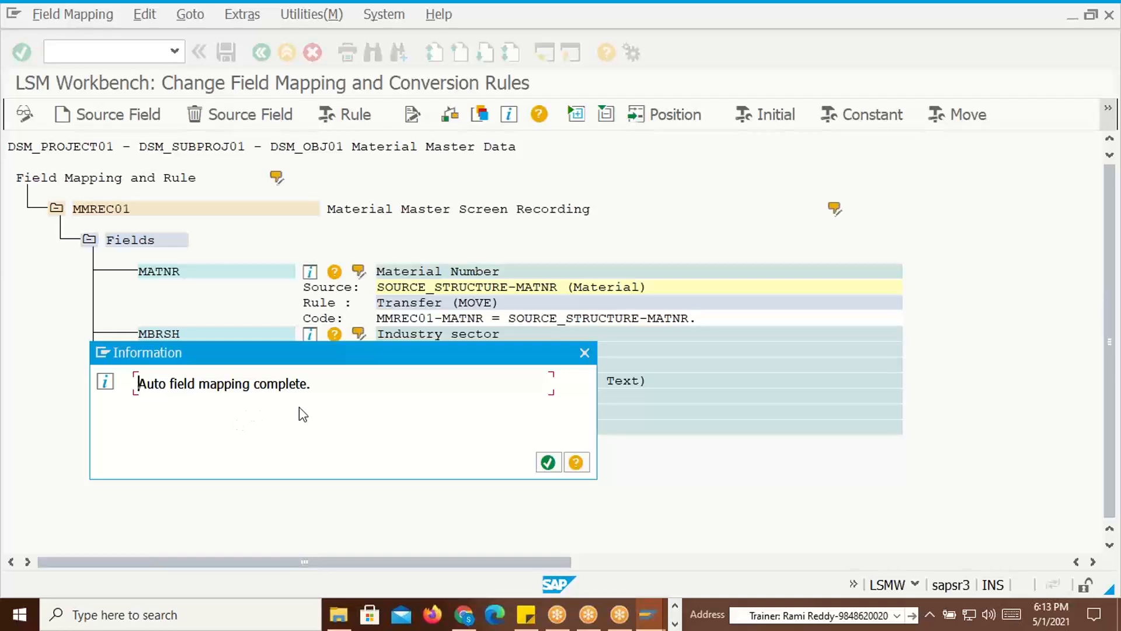
pyautogui.click(547, 464)
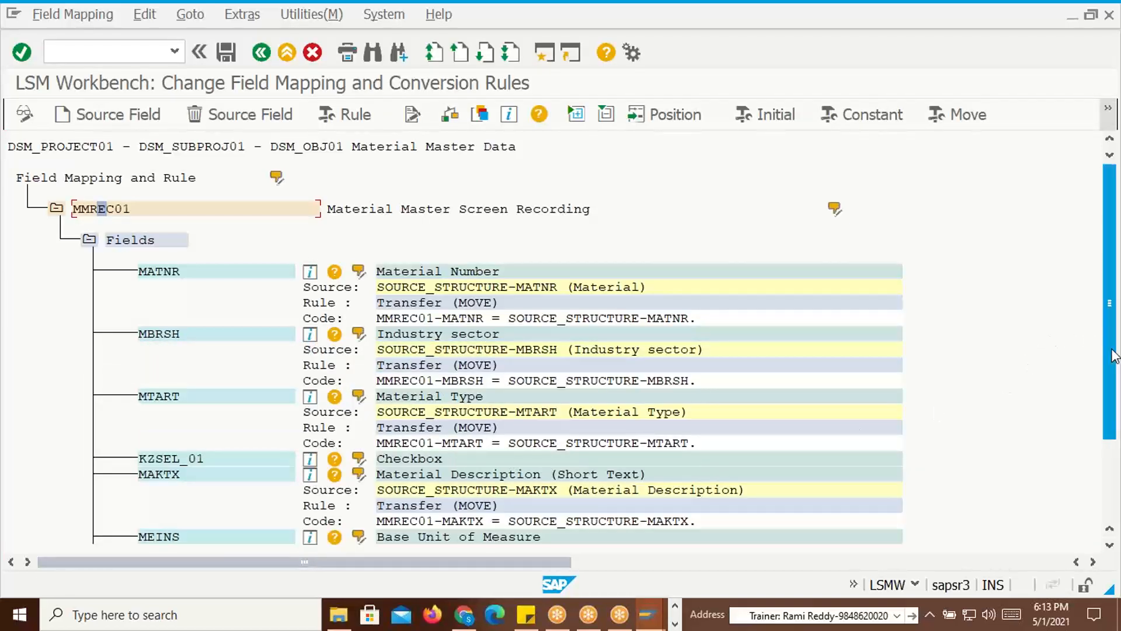
# Assign the Constant rule with the value X to the target field KZSEL_01
pyautogui.moveTo(1117, 363); pyautogui.dragTo(1118, 452)
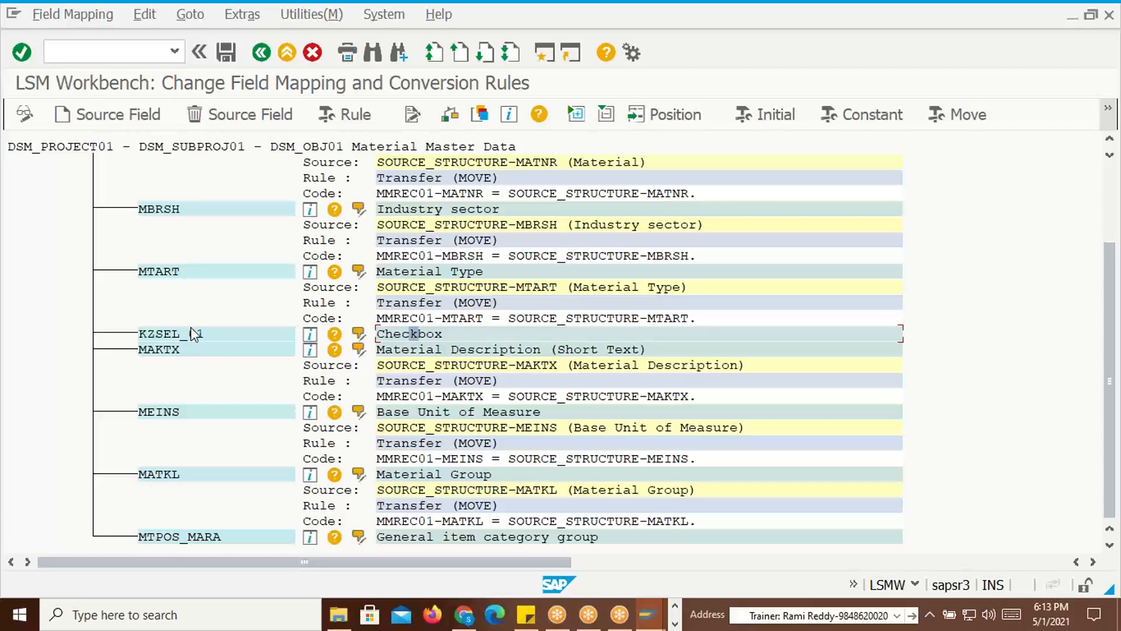
pyautogui.click(167, 336)
pyautogui.click(354, 114)
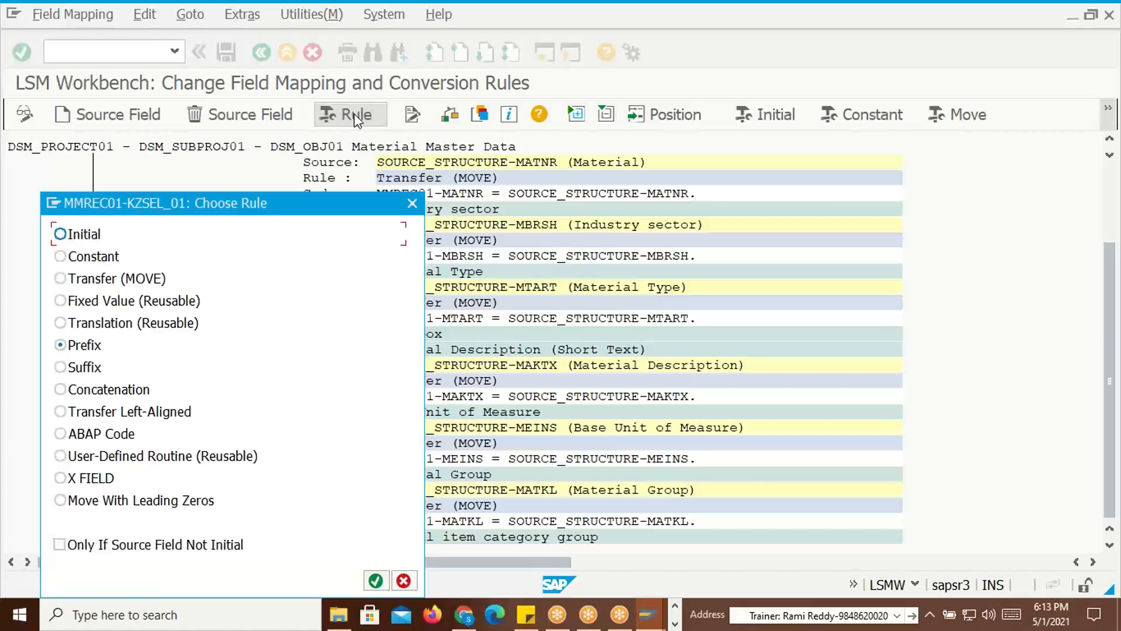
pyautogui.moveTo(248, 211); pyautogui.dragTo(900, 168)
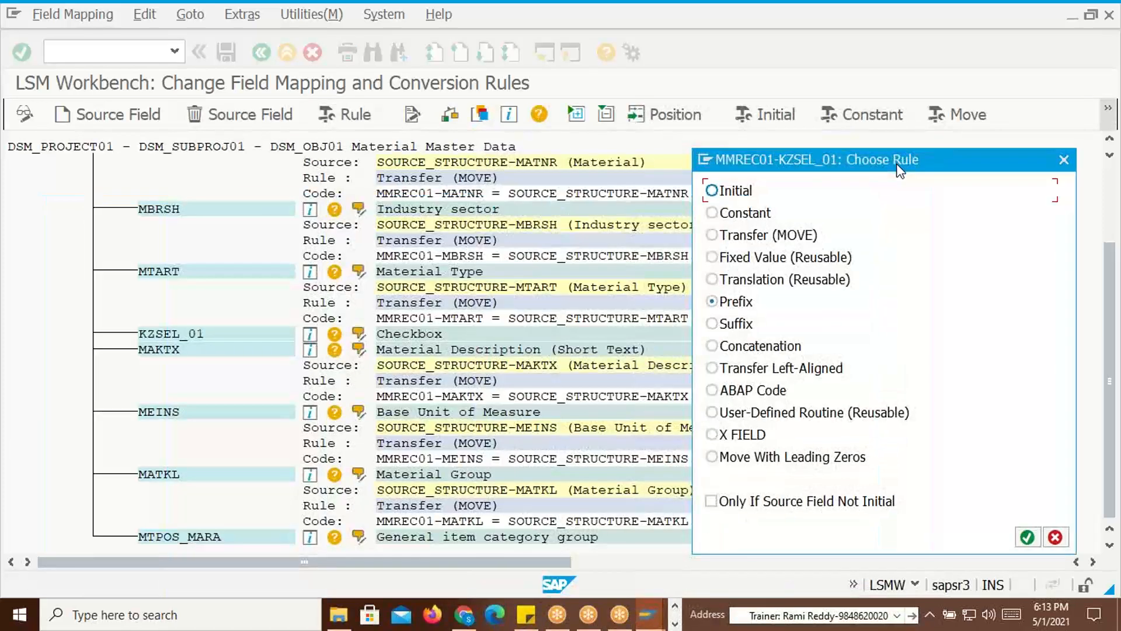
pyautogui.click(713, 217)
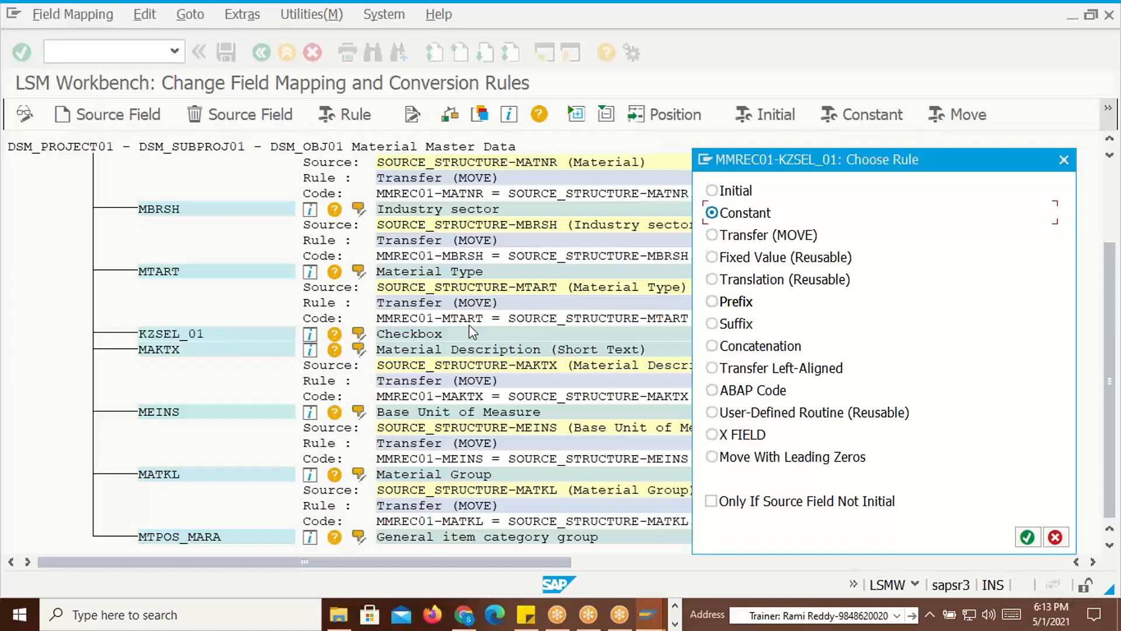
pyautogui.click(1026, 535)
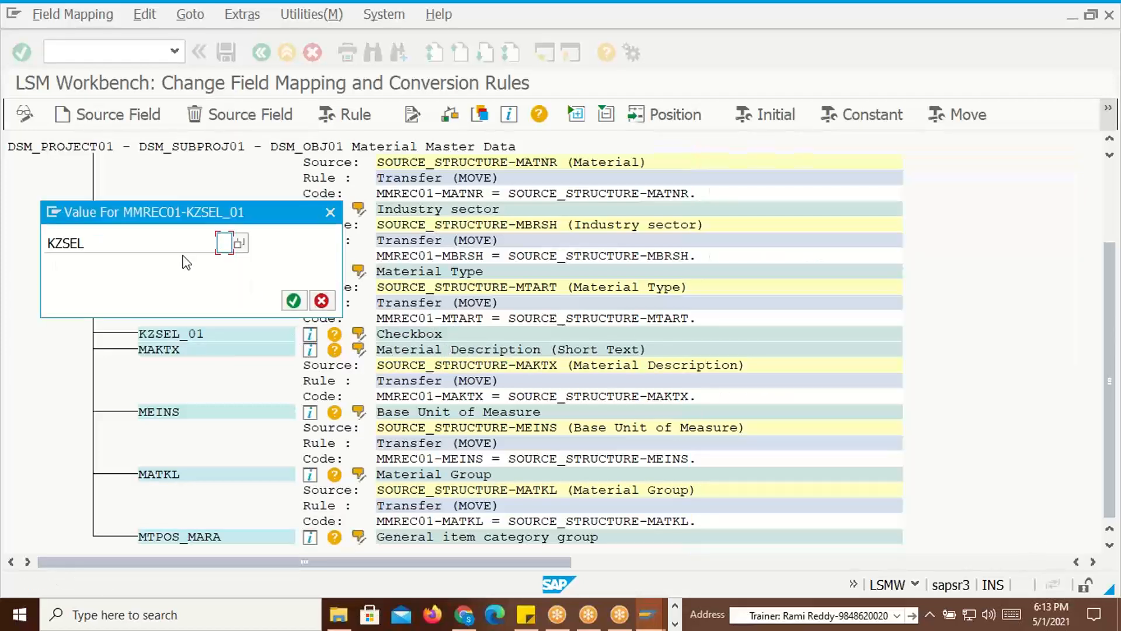
pyautogui.write('X')
pyautogui.click(293, 301)
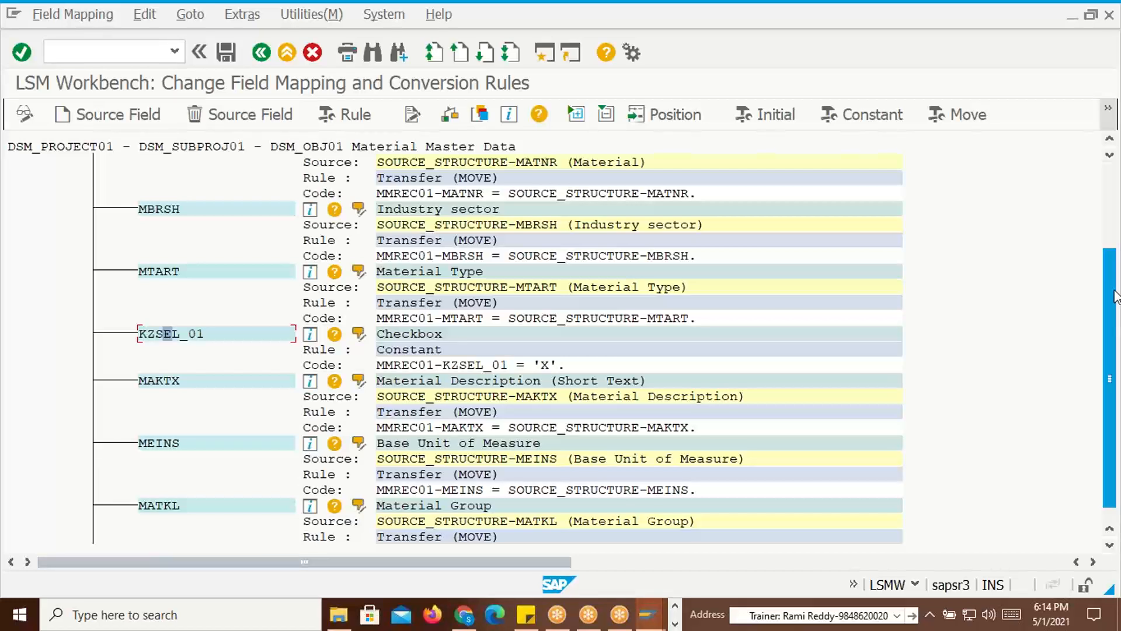
# Save the field mapping and review the rules assigned to the MMREC01 target fields
pyautogui.moveTo(1112, 408); pyautogui.dragTo(1111, 313)
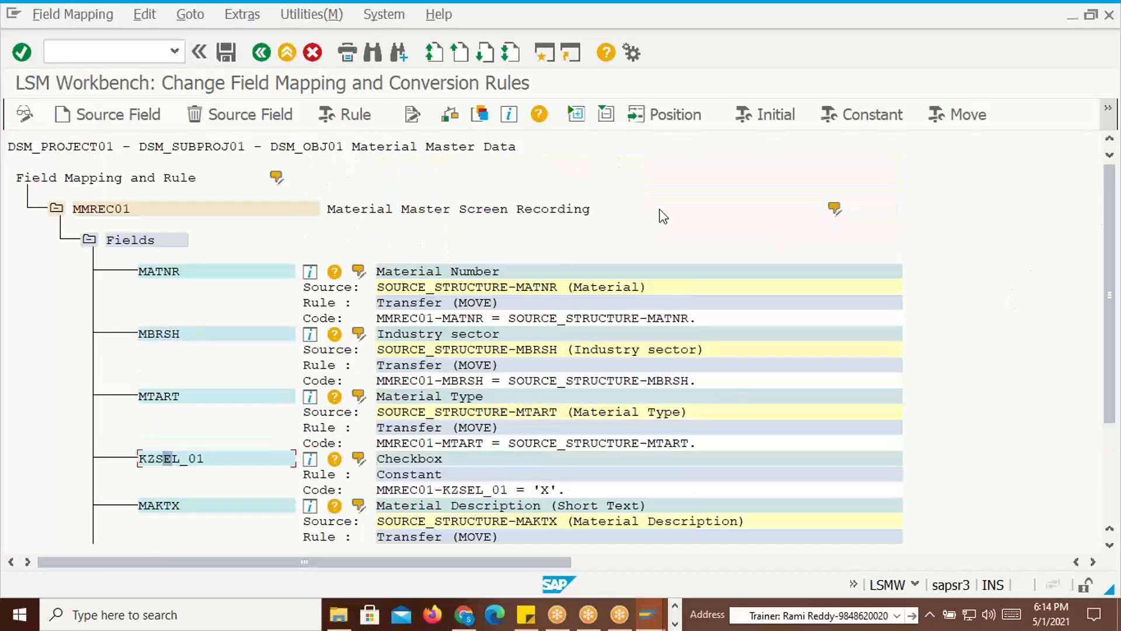
pyautogui.click(227, 53)
pyautogui.scroll(-2, 444, 327)
pyautogui.scroll(-2, 448, 331)
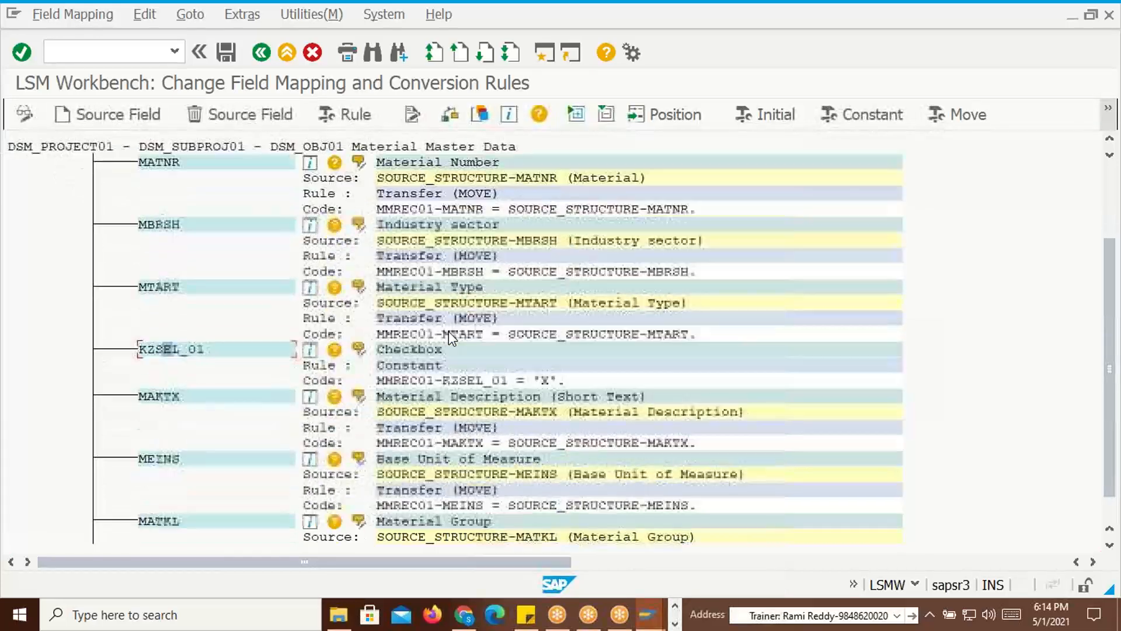
pyautogui.scroll(-1, 449, 331)
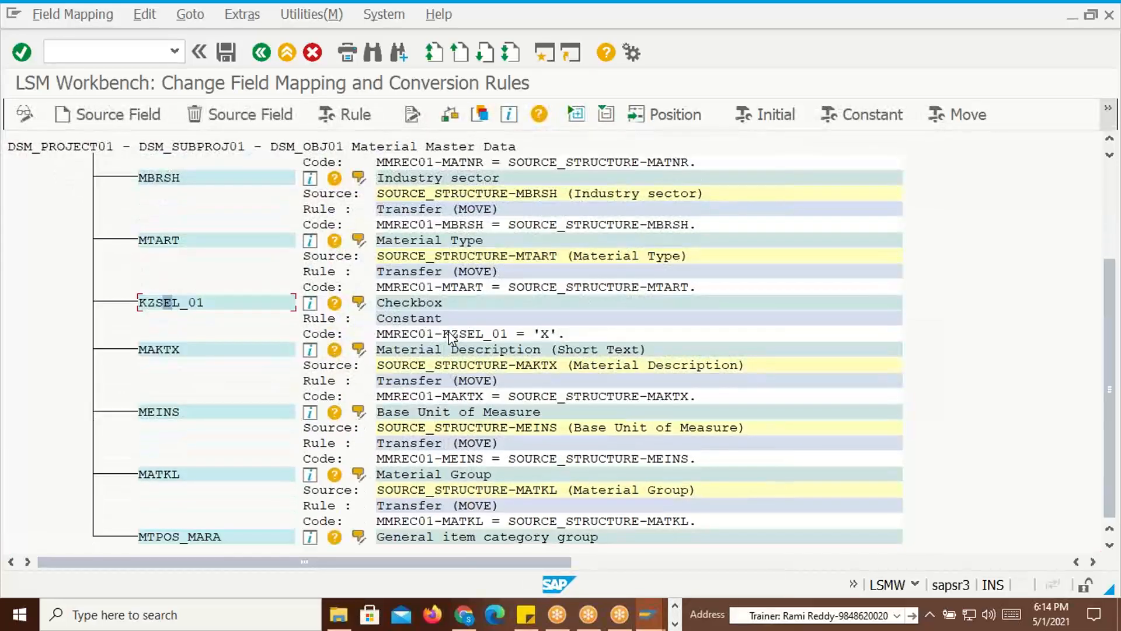
pyautogui.scroll(3, 449, 331)
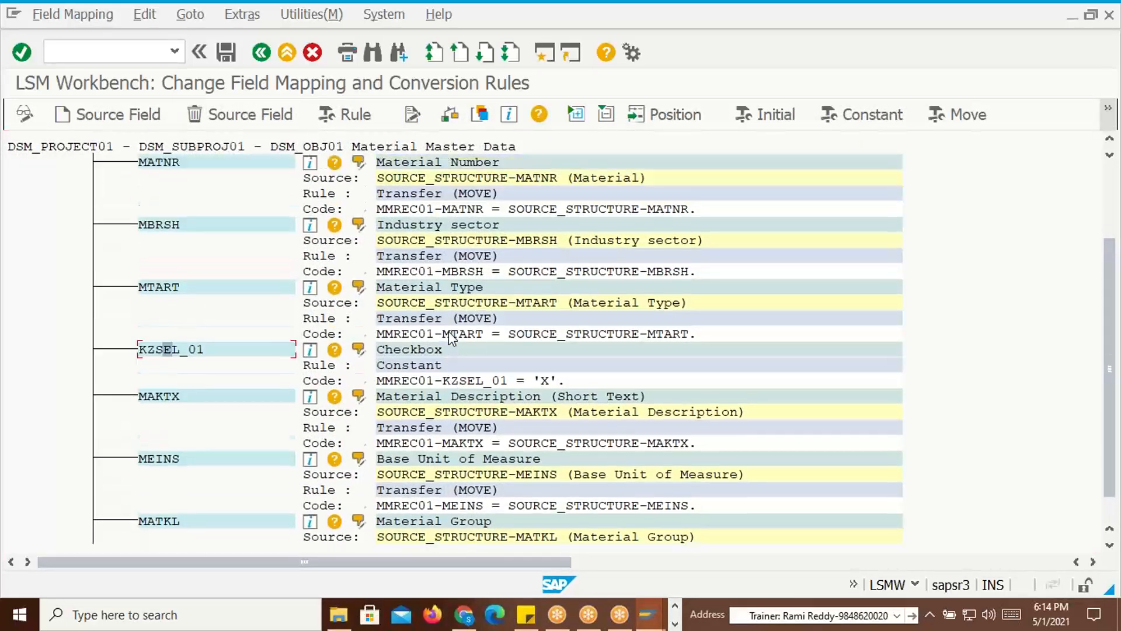
pyautogui.scroll(3, 448, 331)
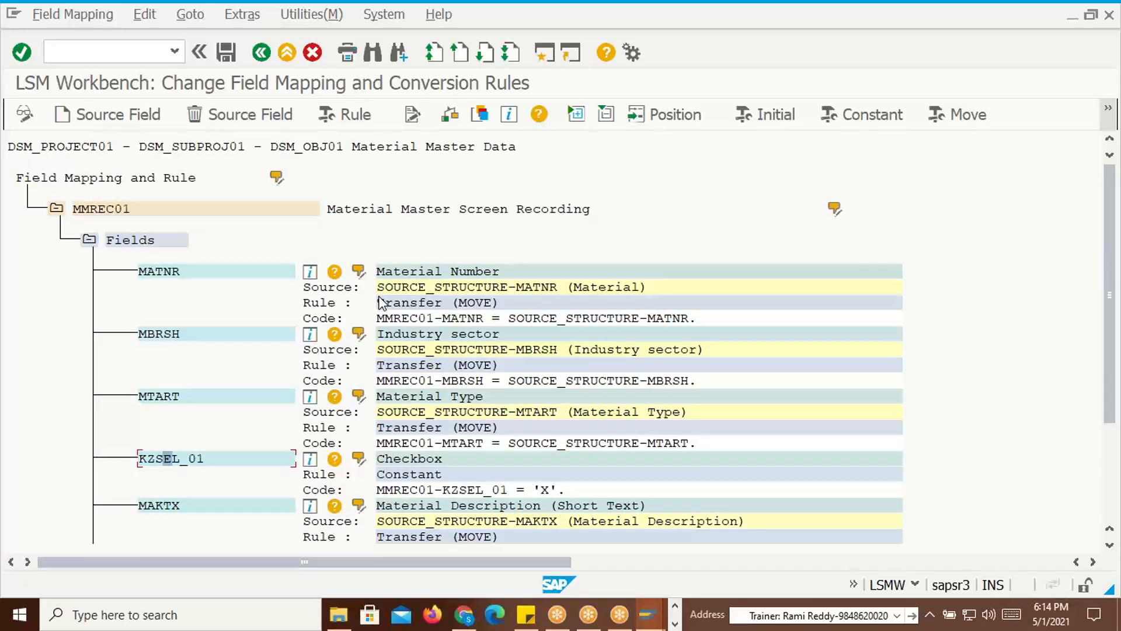
# Check the material numbers in the Material Master Data text file and set MATNR's conversion rule to Prefix with the value DSM
pyautogui.hotkey('alt', 'Tab')
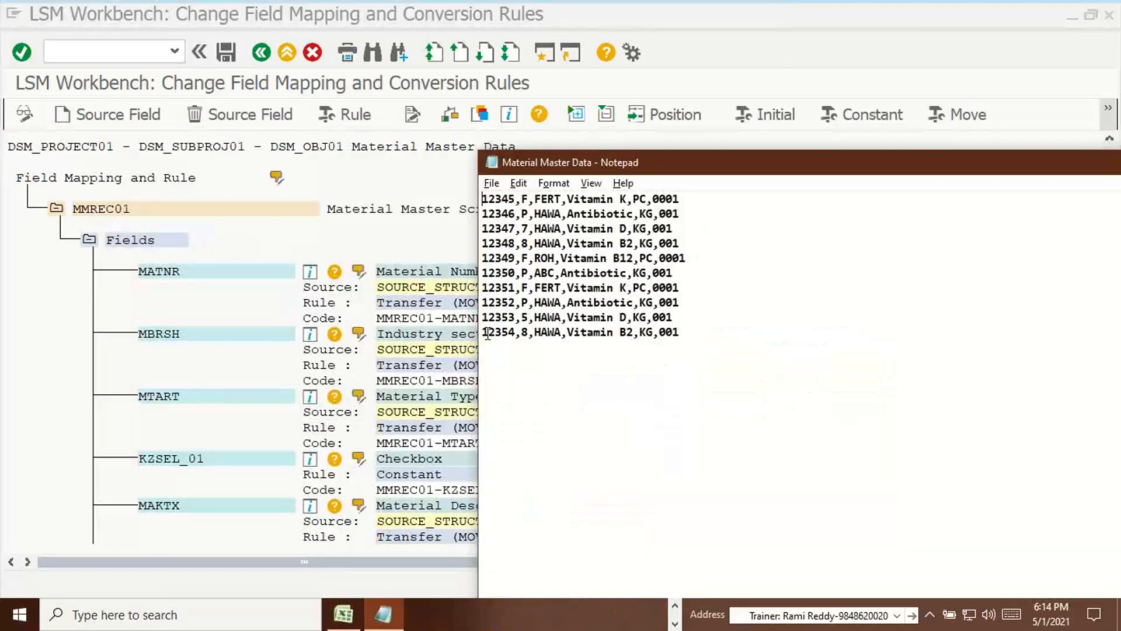
pyautogui.click(486, 333)
pyautogui.hotkey('alt', 'Tab')
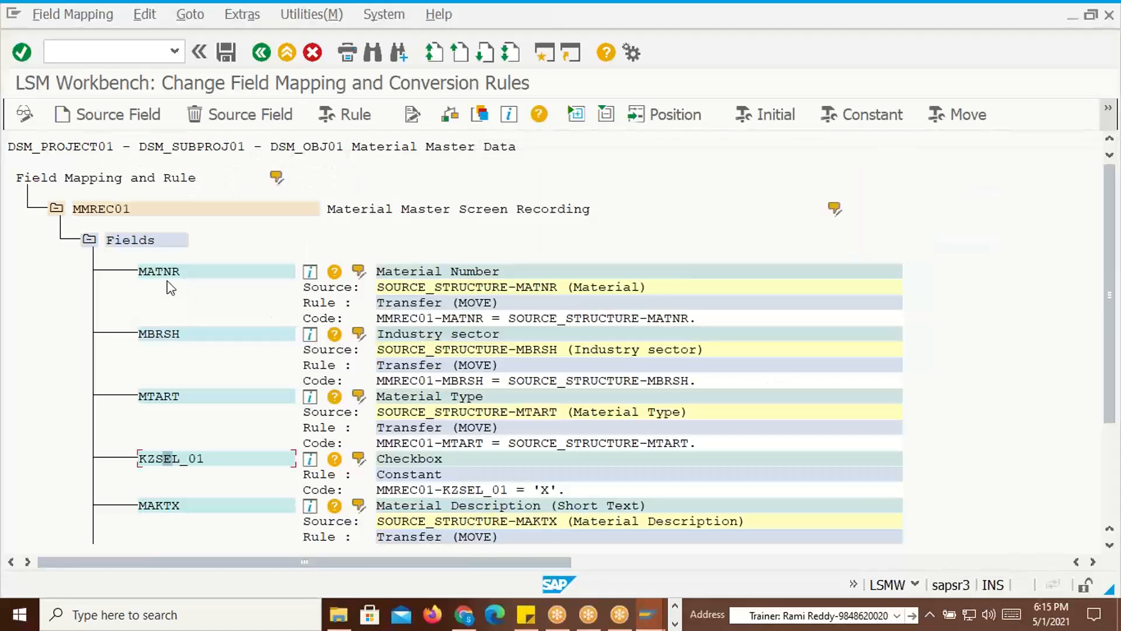
pyautogui.click(162, 272)
pyautogui.click(348, 117)
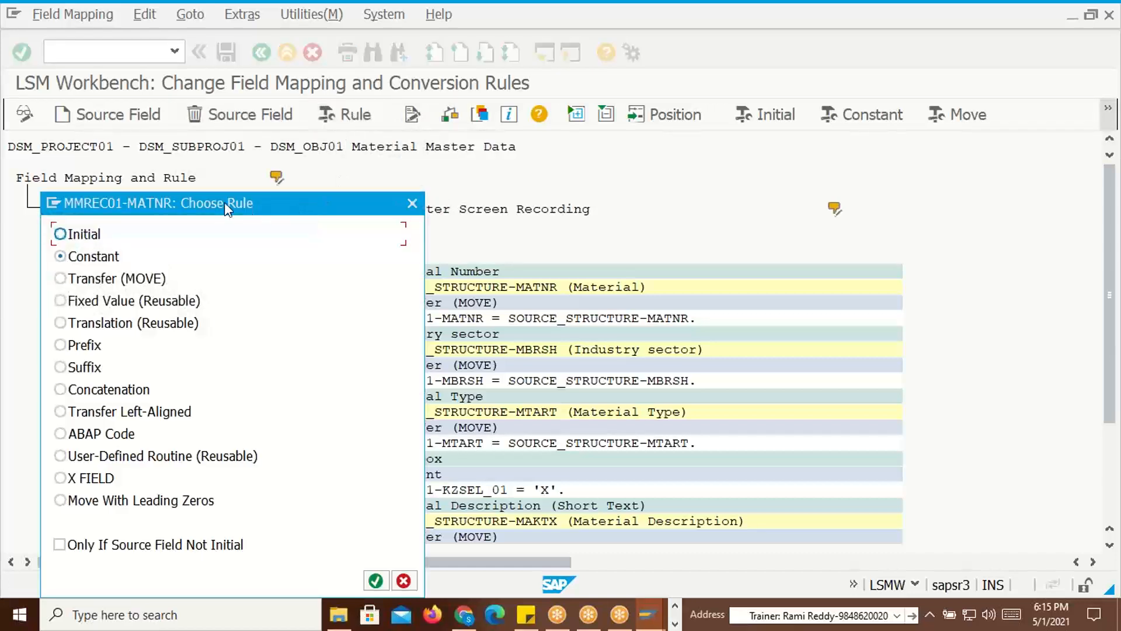
pyautogui.moveTo(224, 202); pyautogui.dragTo(803, 143)
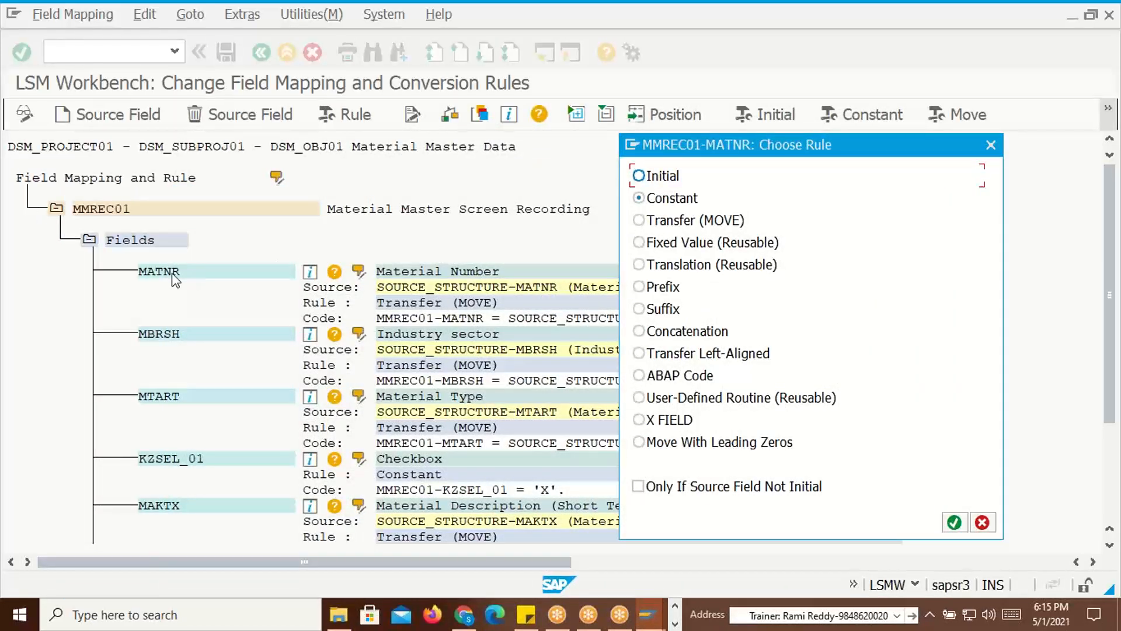
pyautogui.click(638, 287)
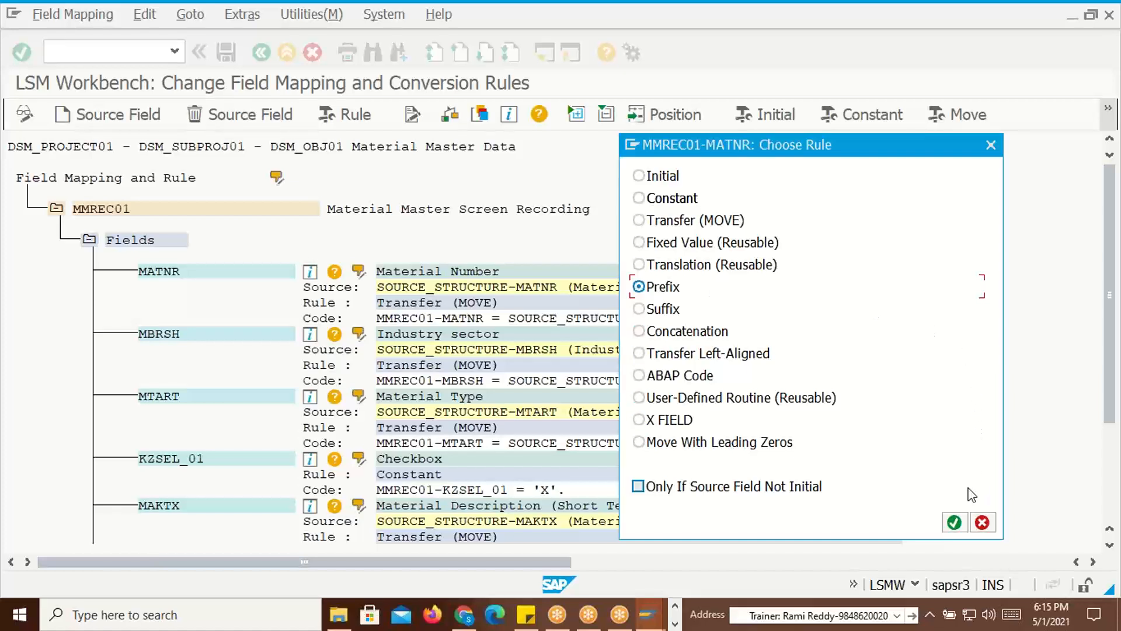
pyautogui.click(954, 522)
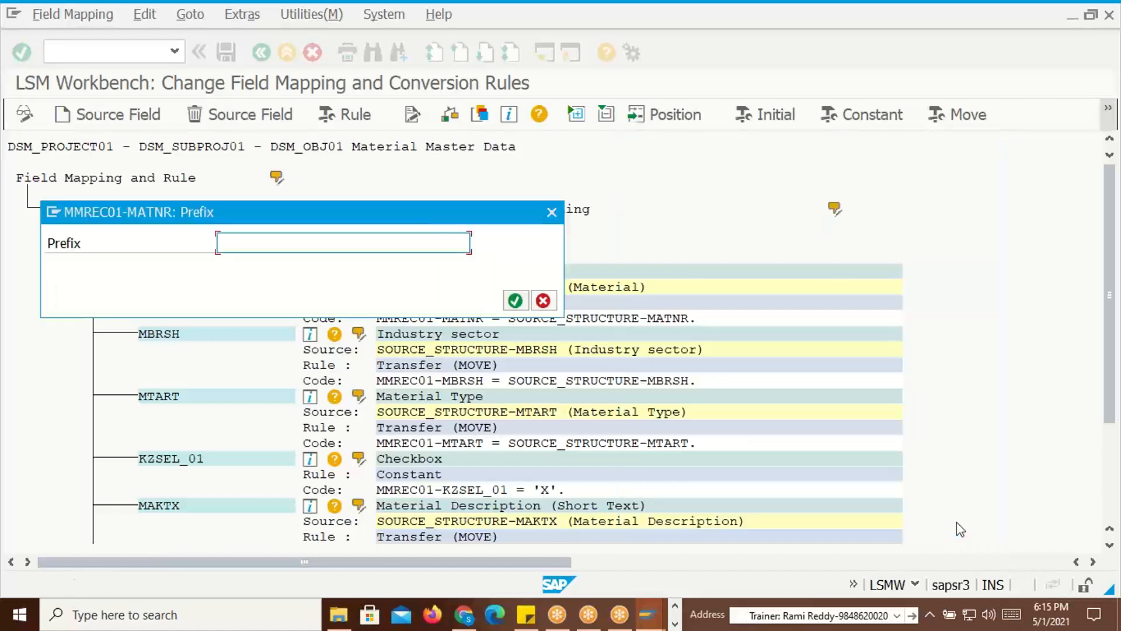
pyautogui.moveTo(234, 213); pyautogui.dragTo(609, 245)
pyautogui.click(626, 282)
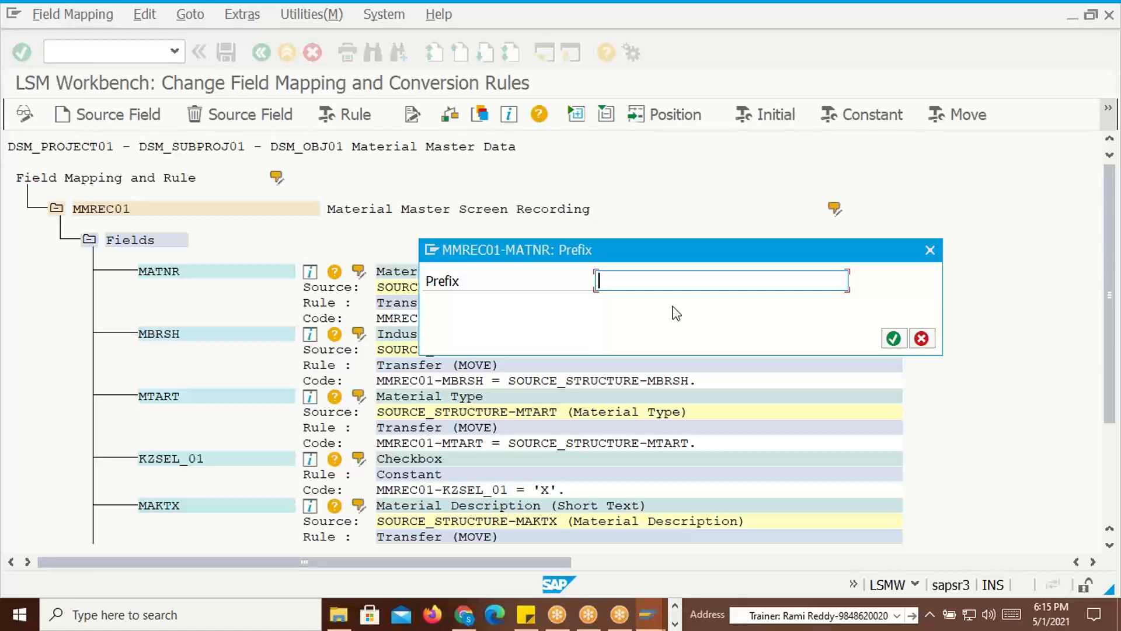
pyautogui.write('DSM')
pyautogui.click(893, 339)
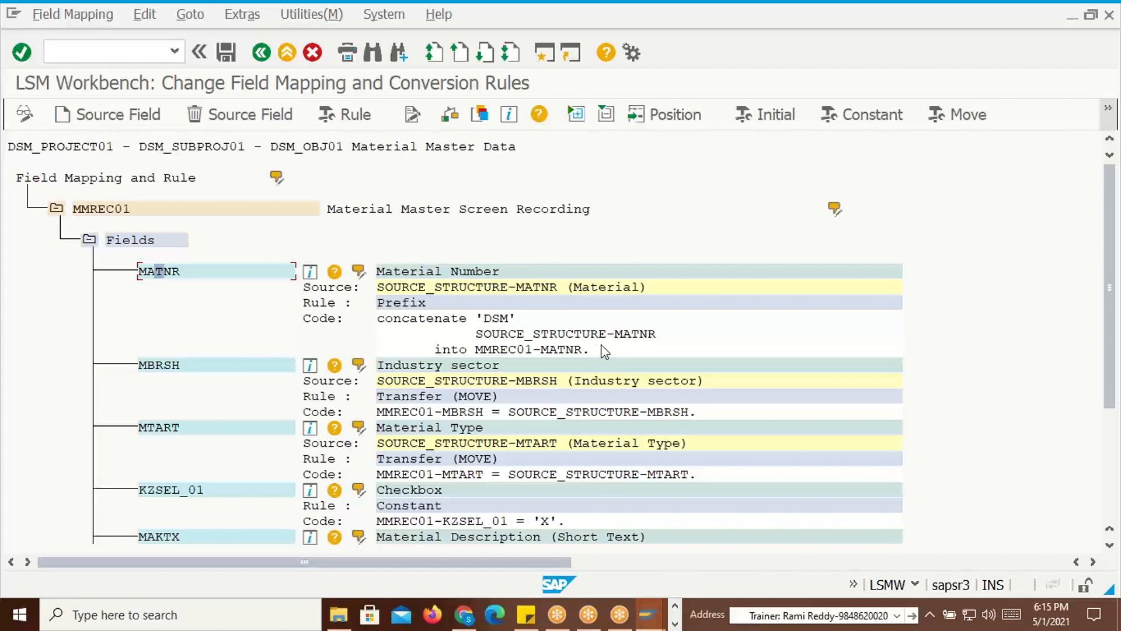
# Examine the material numbers in the Material Master Data text file against the MATNR prefix rule
pyautogui.hotkey('alt', 'Tab')
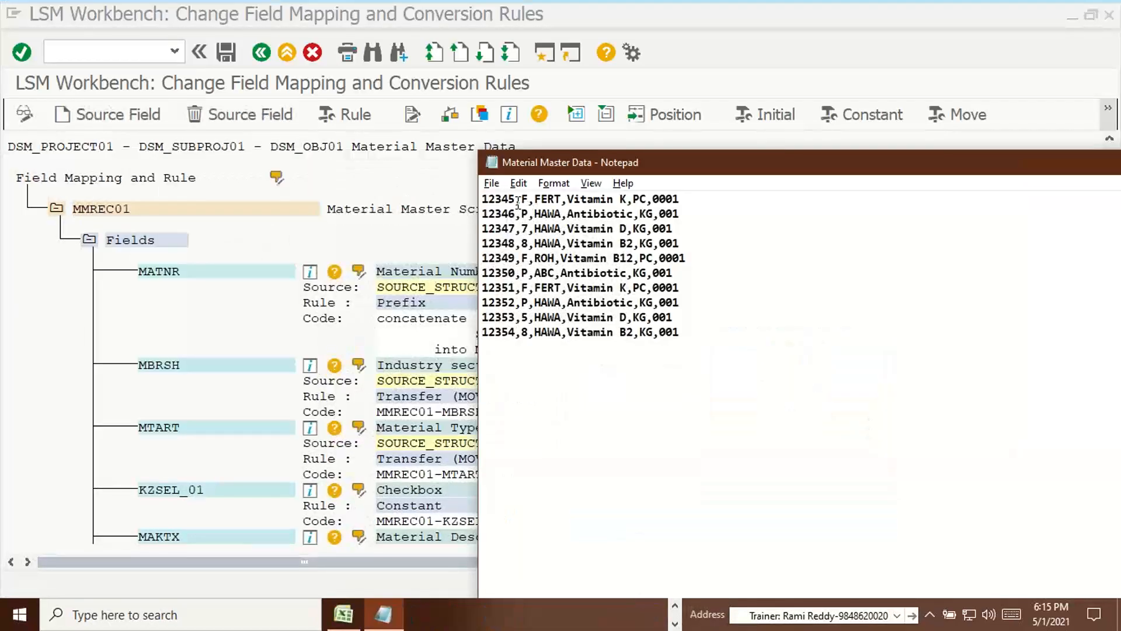
pyautogui.moveTo(516, 201); pyautogui.dragTo(495, 274)
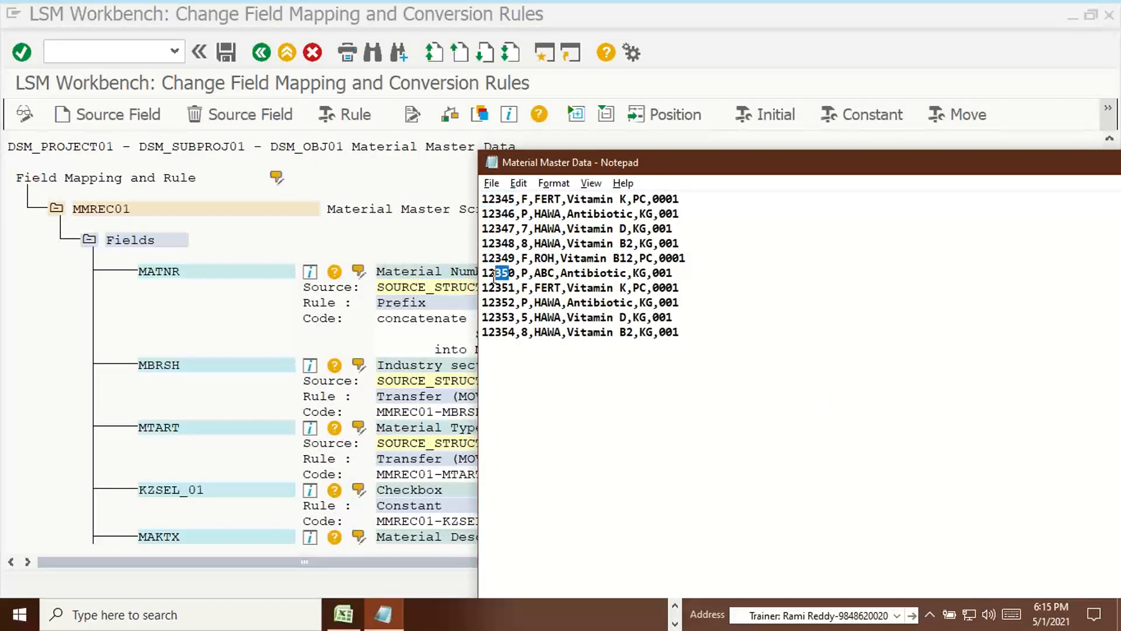
pyautogui.click(485, 200)
pyautogui.hotkey('alt', 'Tab')
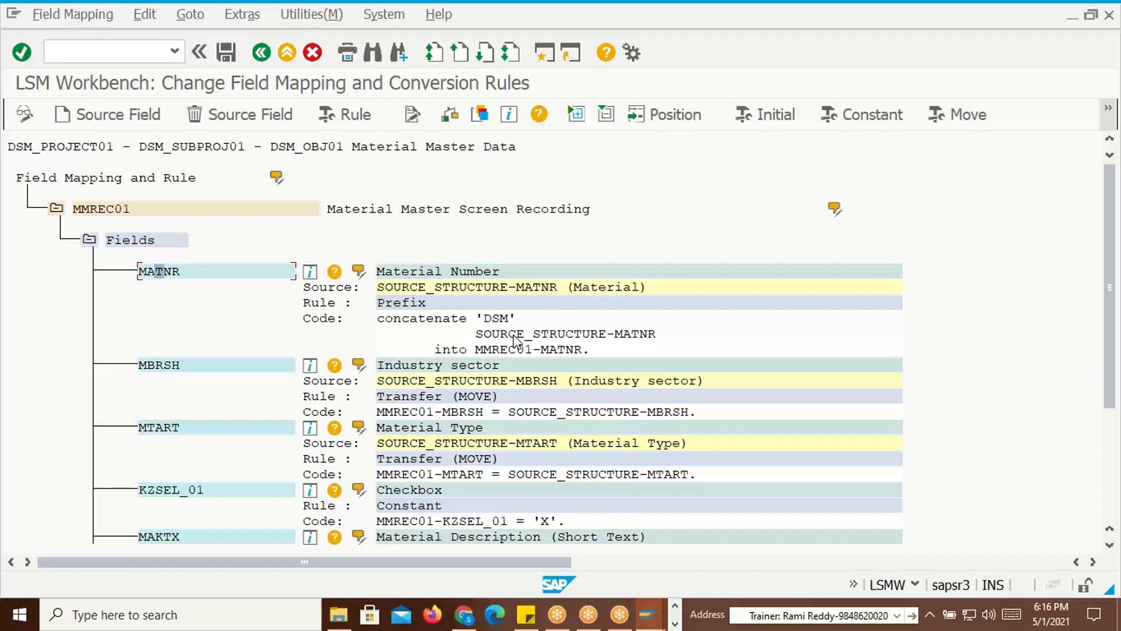
# Switch to Chrome, search Google for DSM and open the Royal DSM result before returning to LSM Workbench
pyautogui.click(464, 613)
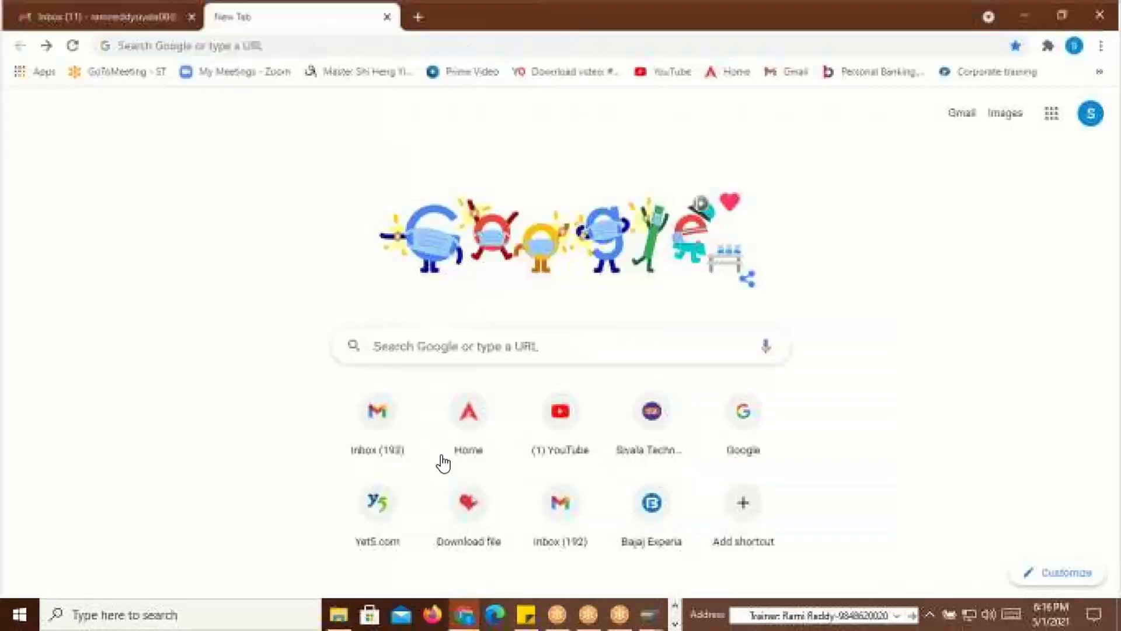
pyautogui.click(426, 341)
pyautogui.write('DSM')
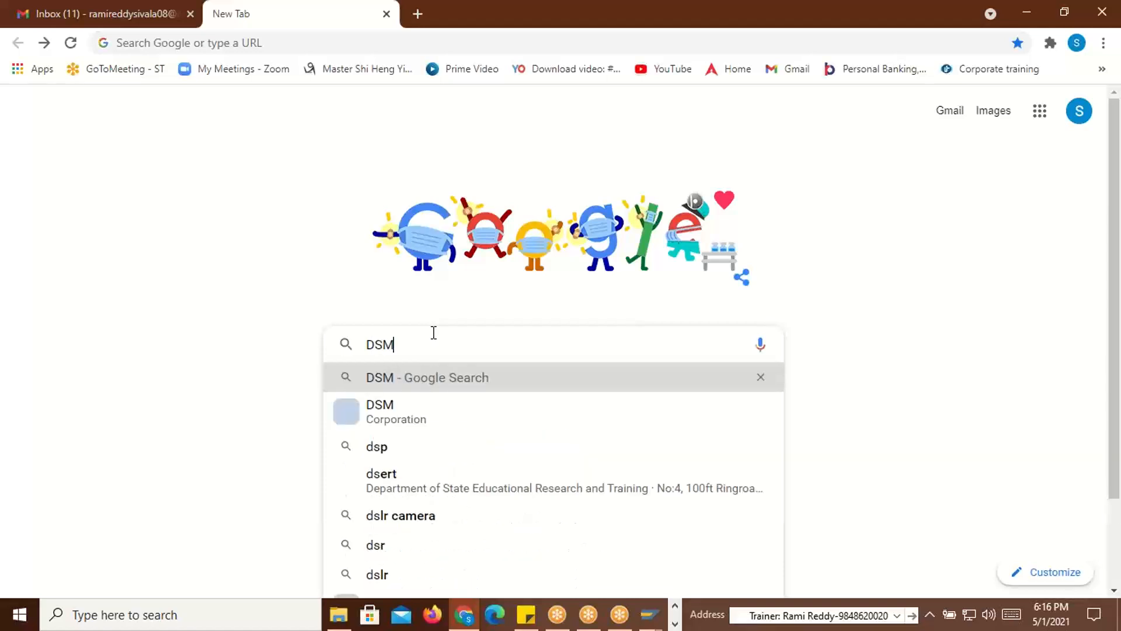
pyautogui.write('4')
pyautogui.press('Return')
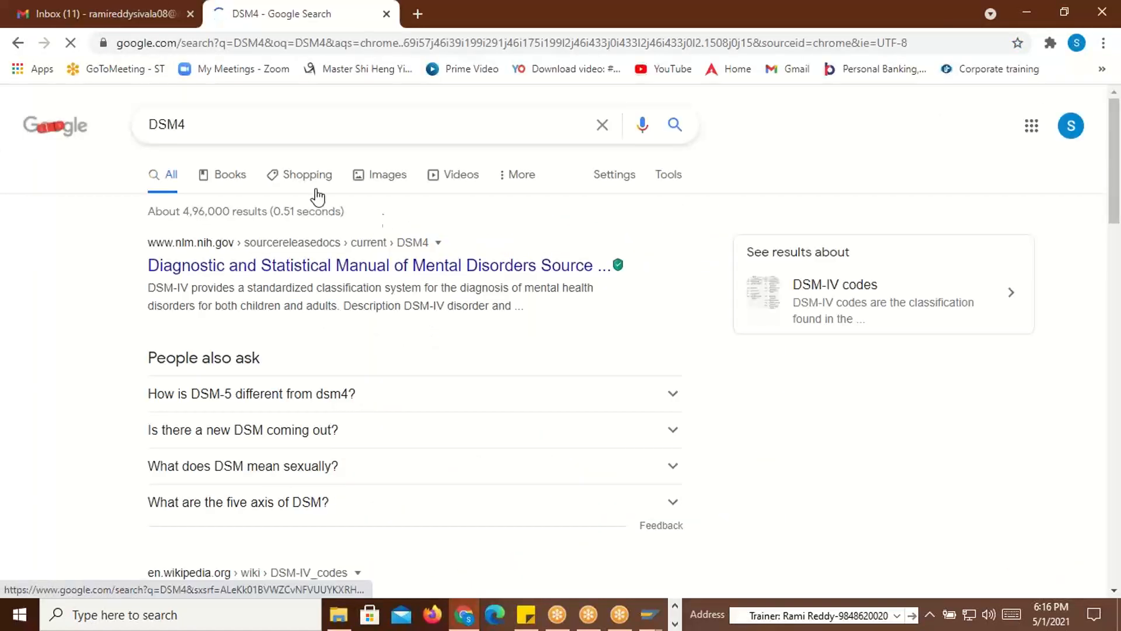
pyautogui.click(203, 122)
pyautogui.press('BackSpace')
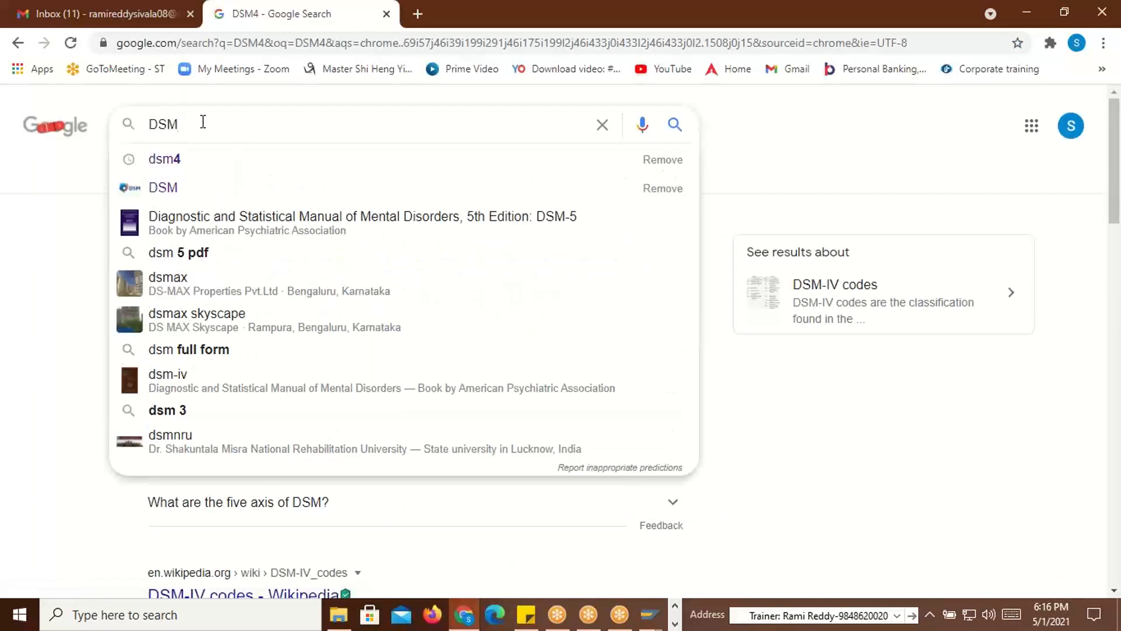
pyautogui.press('Return')
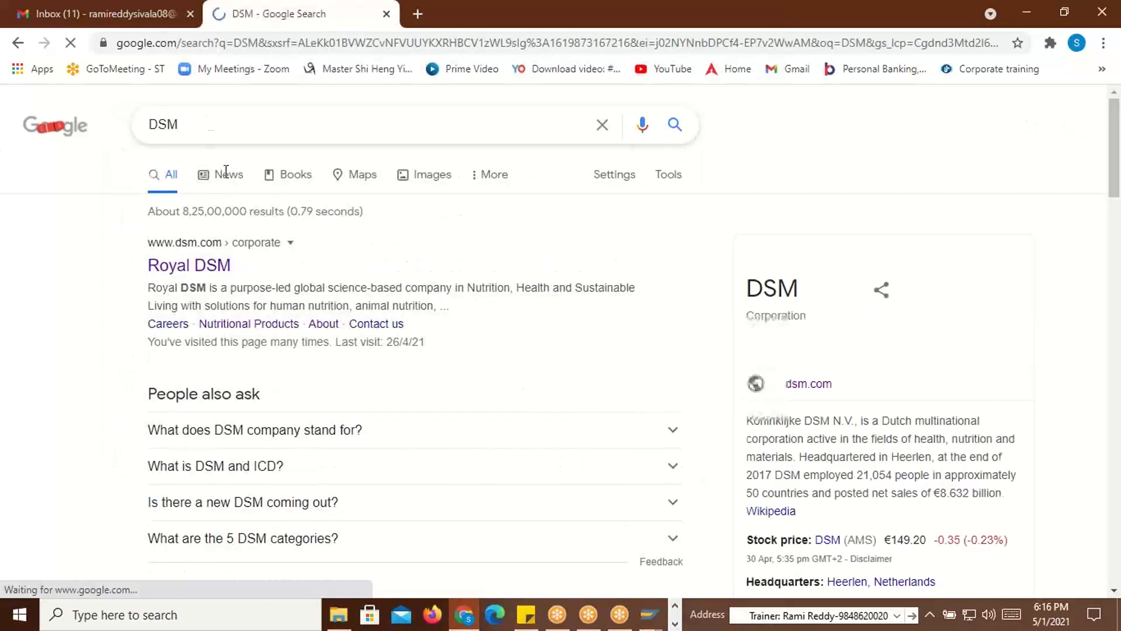
pyautogui.click(183, 267)
pyautogui.hotkey('alt', 'Tab')
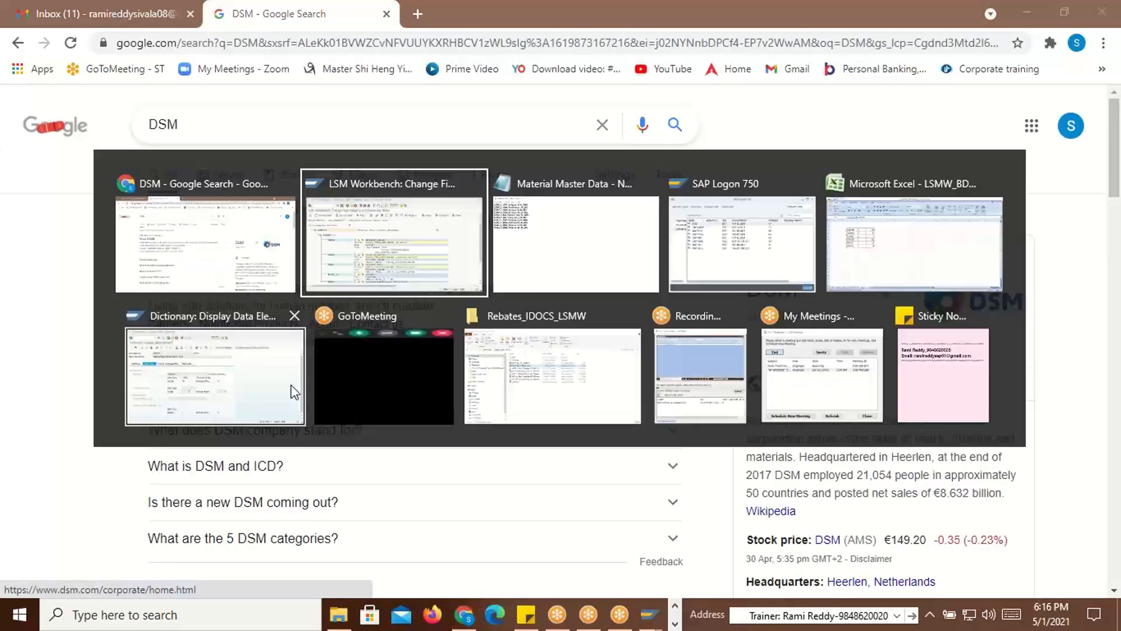
# Switch to the Material Master Data text file and compare its first material number with MATNR's Prefix rule
pyautogui.hotkey('alt', 'Tab')
pyautogui.hotkey('alt', 'Tab')
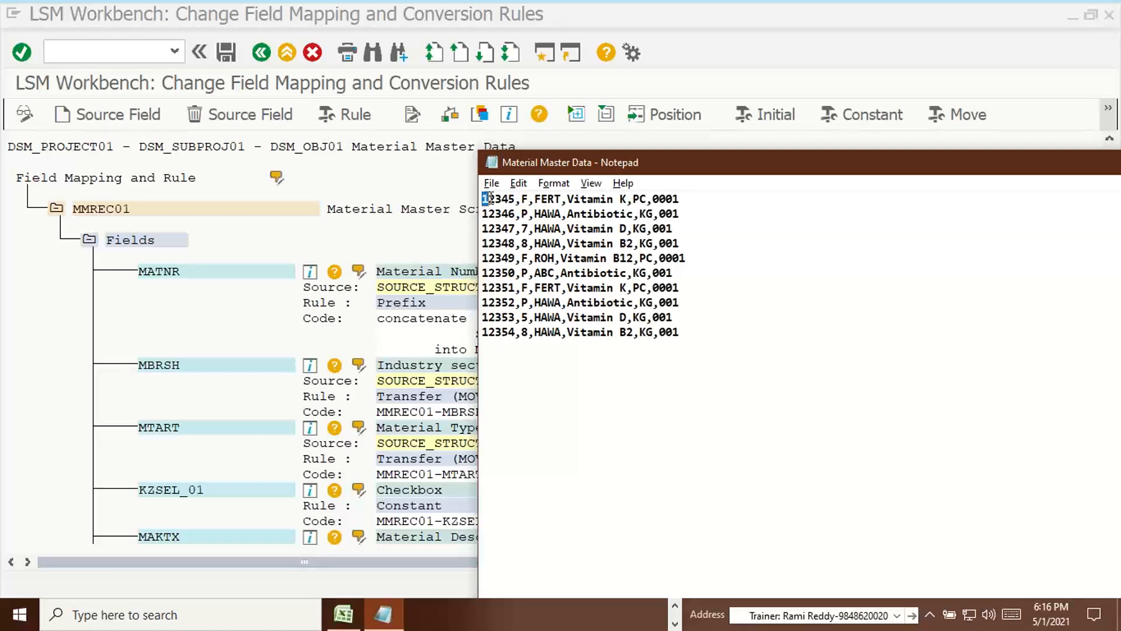
pyautogui.moveTo(483, 198); pyautogui.dragTo(514, 198)
pyautogui.click(486, 201)
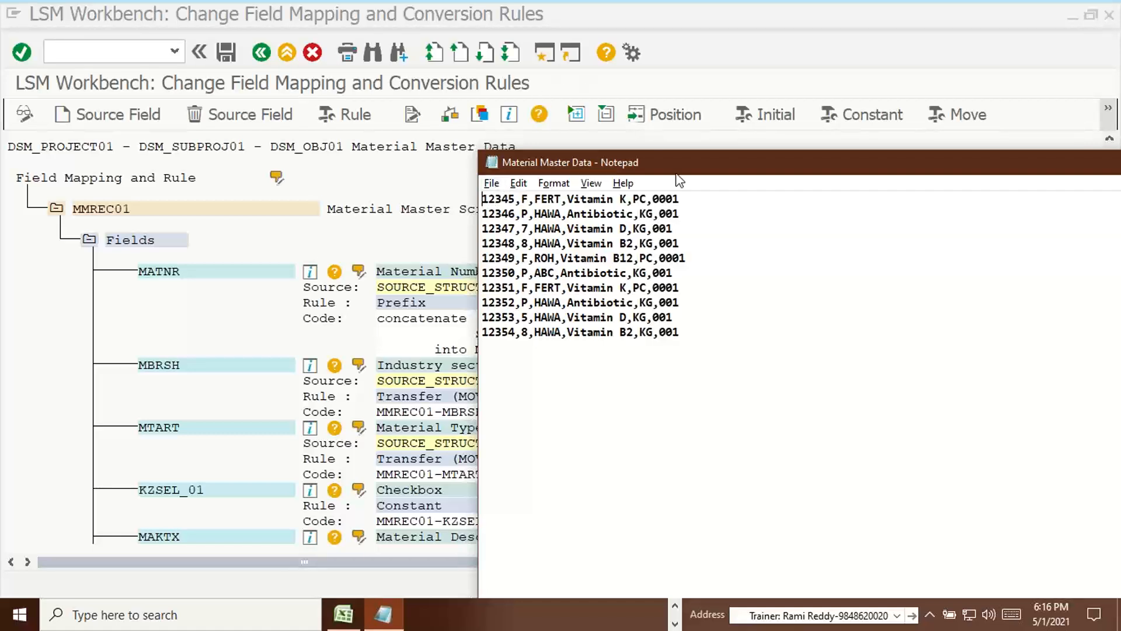
pyautogui.moveTo(687, 173); pyautogui.dragTo(905, 204)
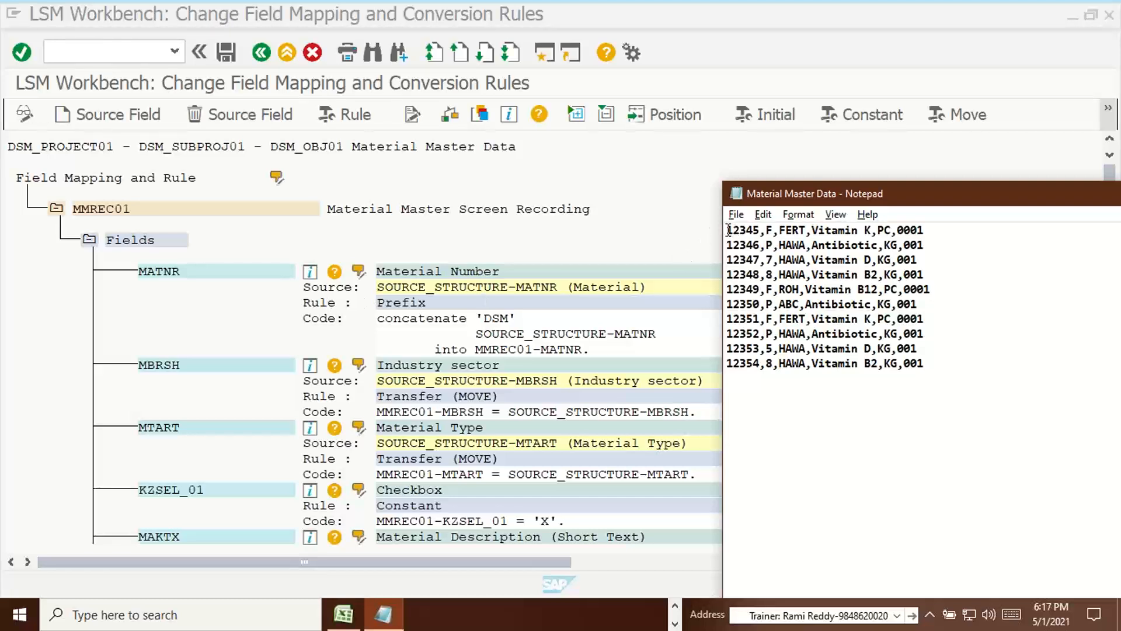
pyautogui.moveTo(726, 230); pyautogui.dragTo(759, 229)
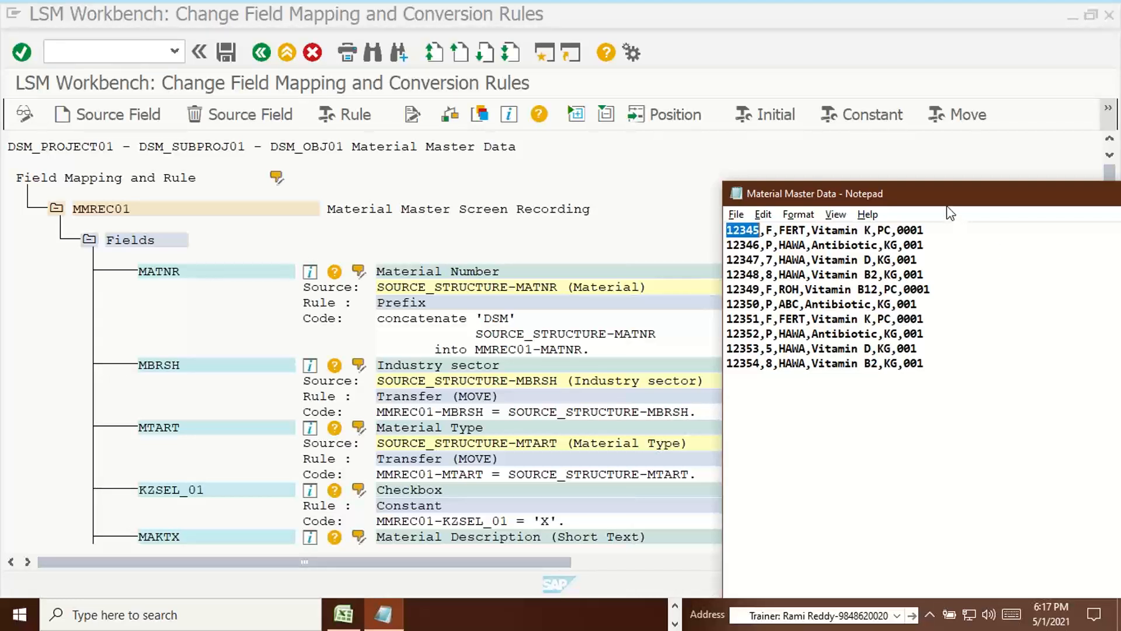
pyautogui.click(690, 194)
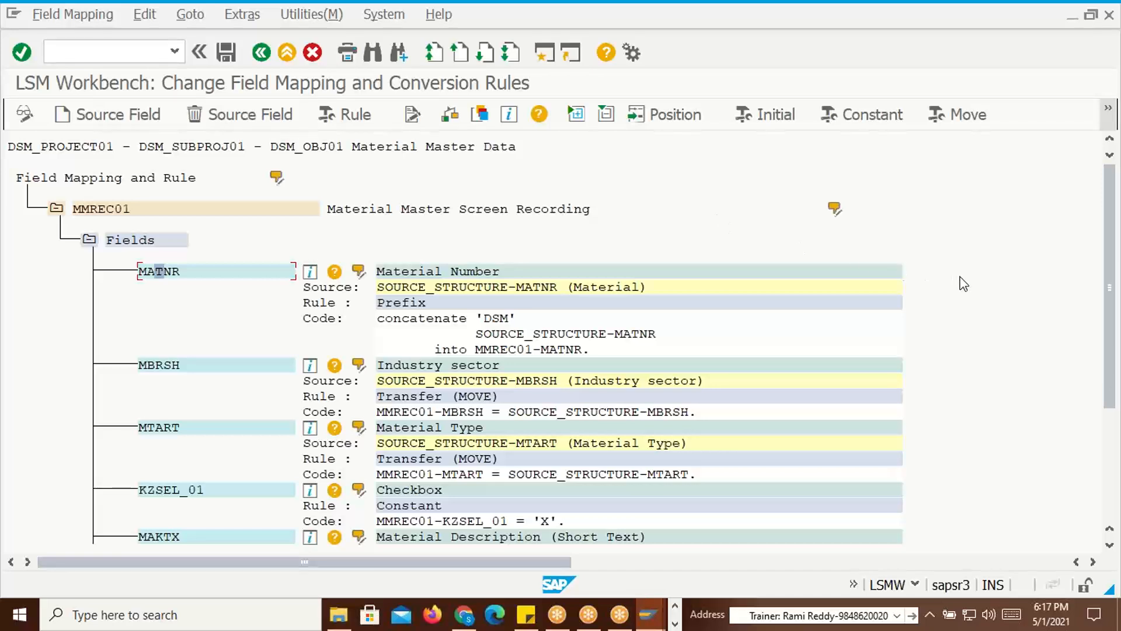
pyautogui.hotkey('alt', 'Tab')
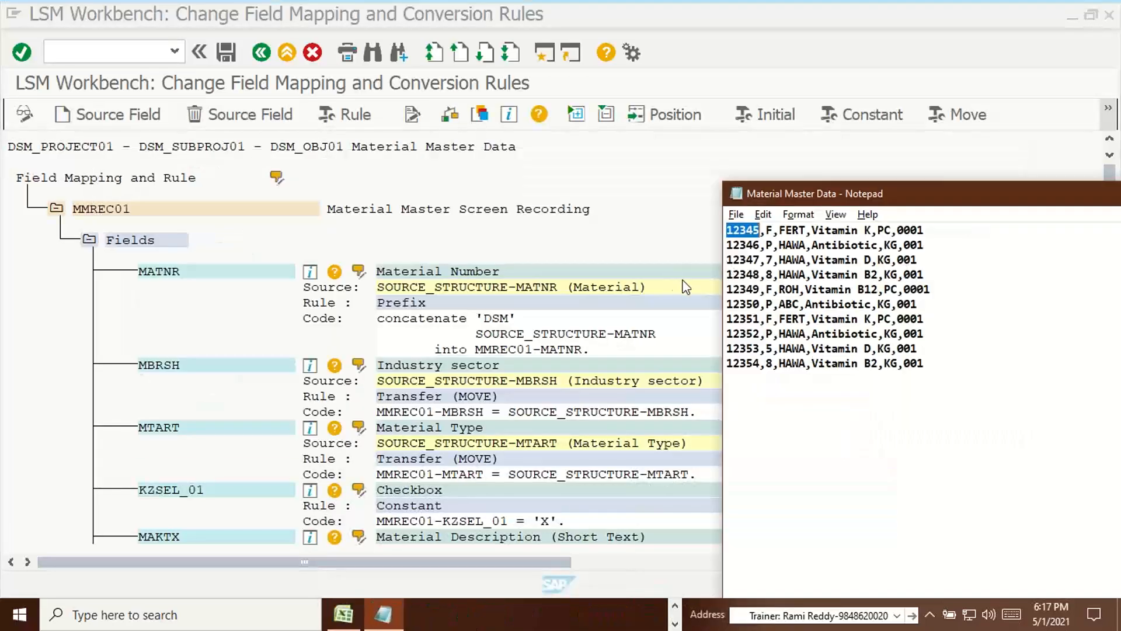
pyautogui.click(819, 318)
# Replace the material type HAWA with ABCD for materials 12346, 12347 and 12348 in the Material Master Data text file
pyautogui.moveTo(780, 245); pyautogui.dragTo(806, 245)
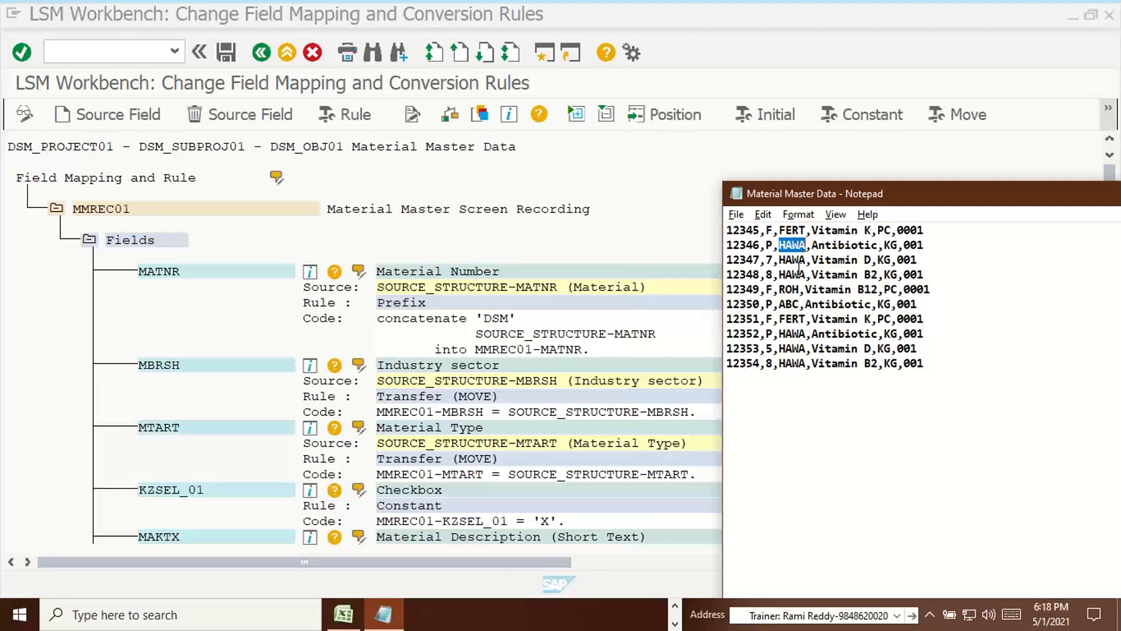
pyautogui.click(791, 246)
pyautogui.moveTo(806, 246); pyautogui.dragTo(779, 246)
pyautogui.write('ABCD')
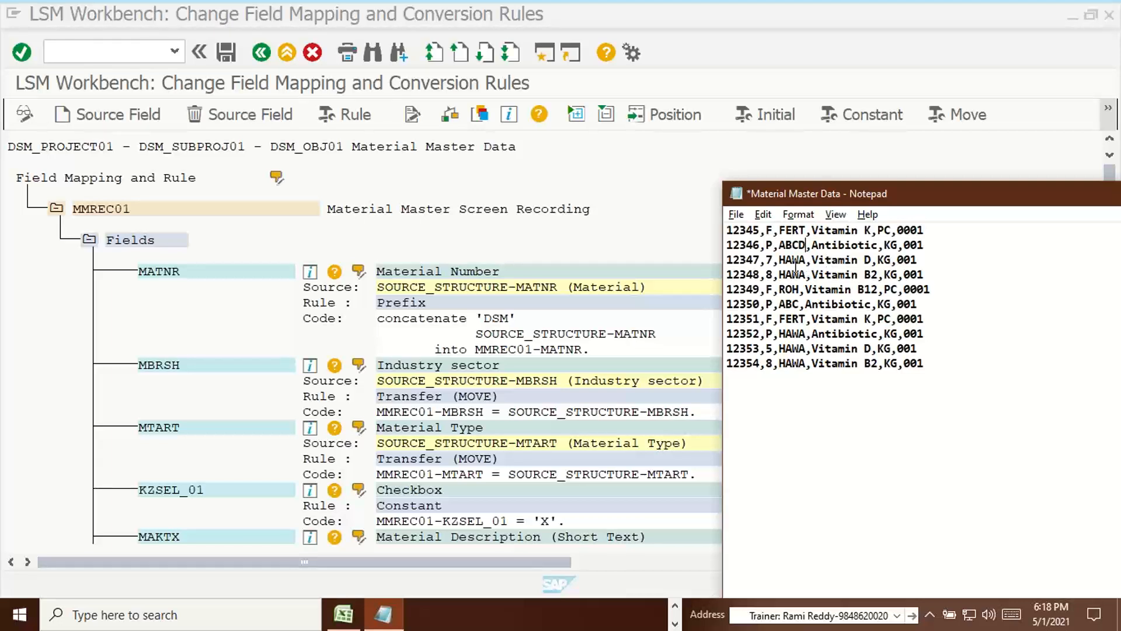
pyautogui.moveTo(779, 244); pyautogui.dragTo(805, 245)
pyautogui.hotkey('ctrl', 'c')
pyautogui.moveTo(779, 259); pyautogui.dragTo(806, 259)
pyautogui.hotkey('ctrl', 'v')
pyautogui.moveTo(779, 274); pyautogui.dragTo(807, 275)
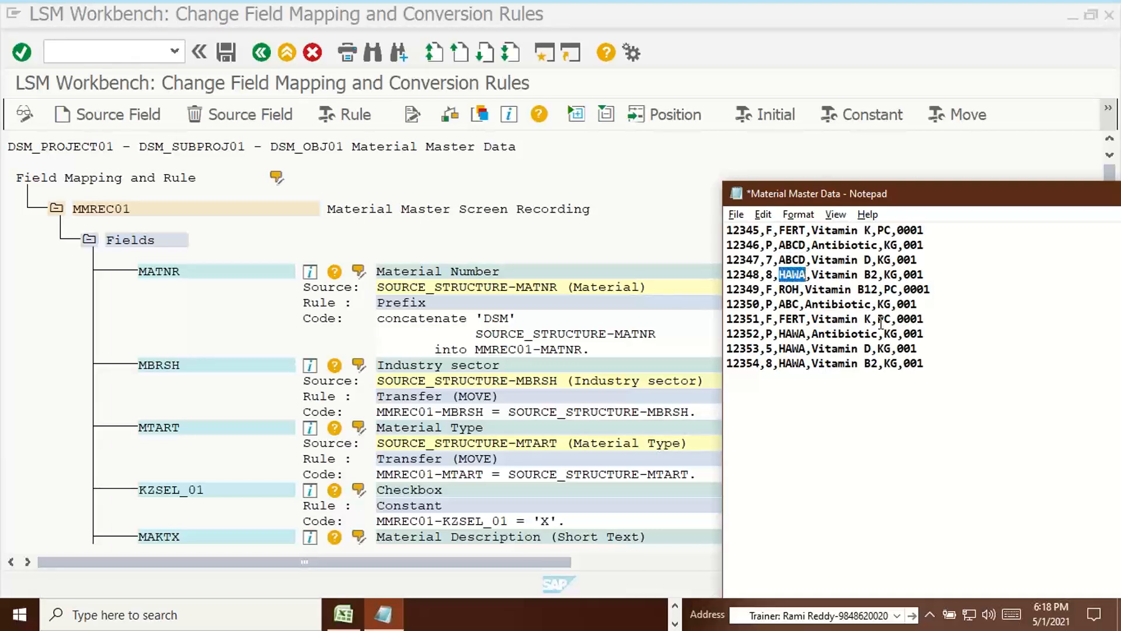
pyautogui.hotkey('ctrl', 'v')
# Set the material type of materials 12346, 12347 and 12348 to TRAD and save the text file
pyautogui.moveTo(779, 245); pyautogui.dragTo(807, 247)
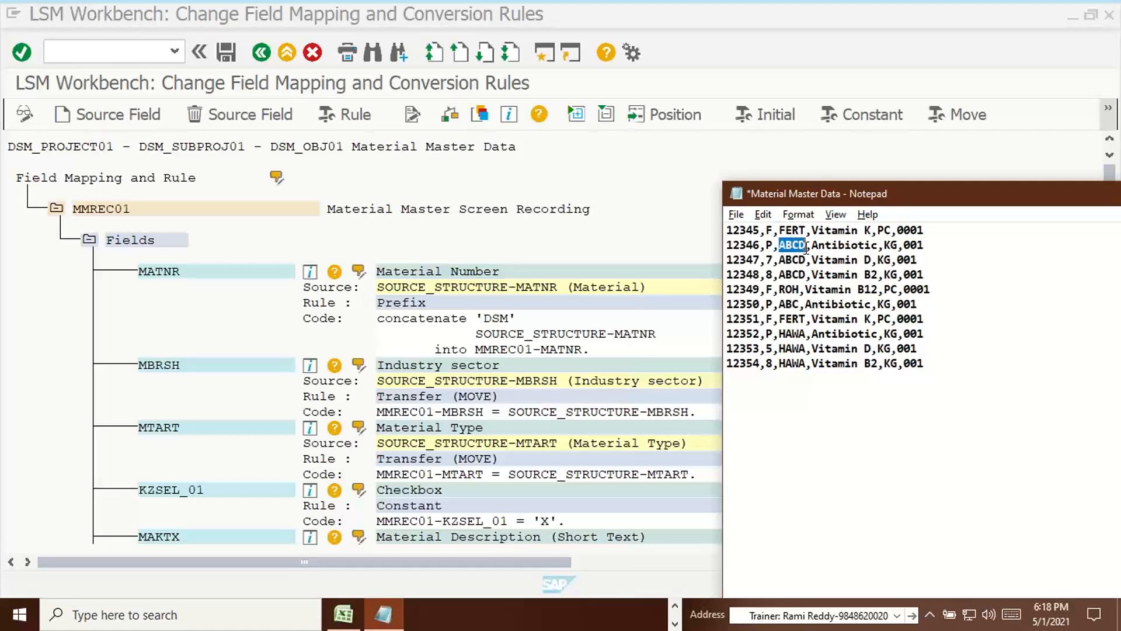
pyautogui.write('TRAD')
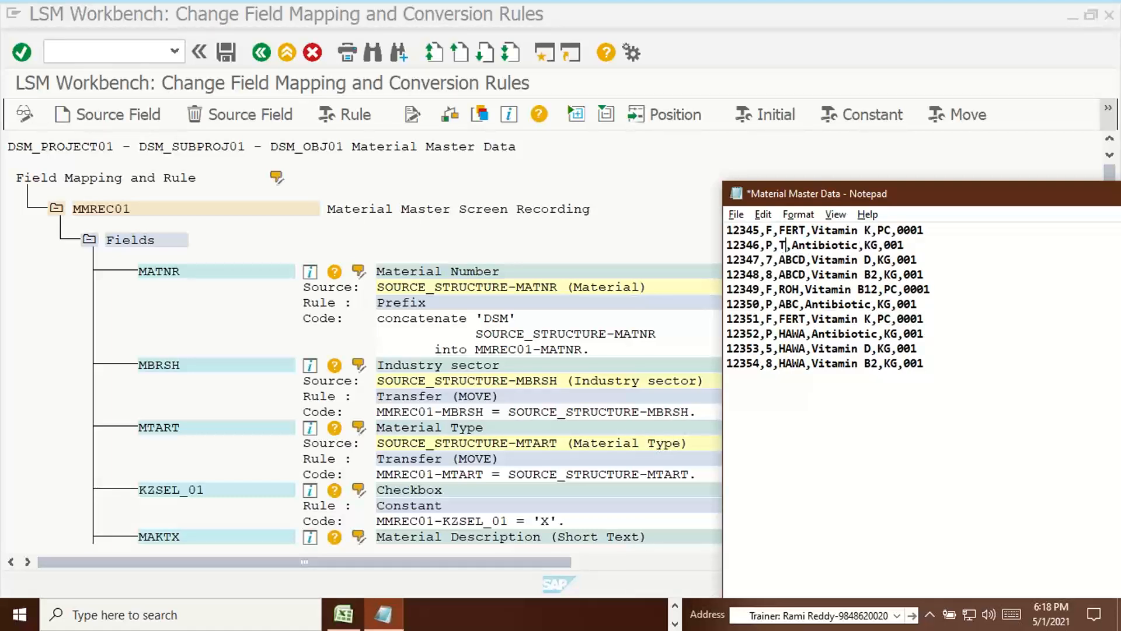
pyautogui.write('E')
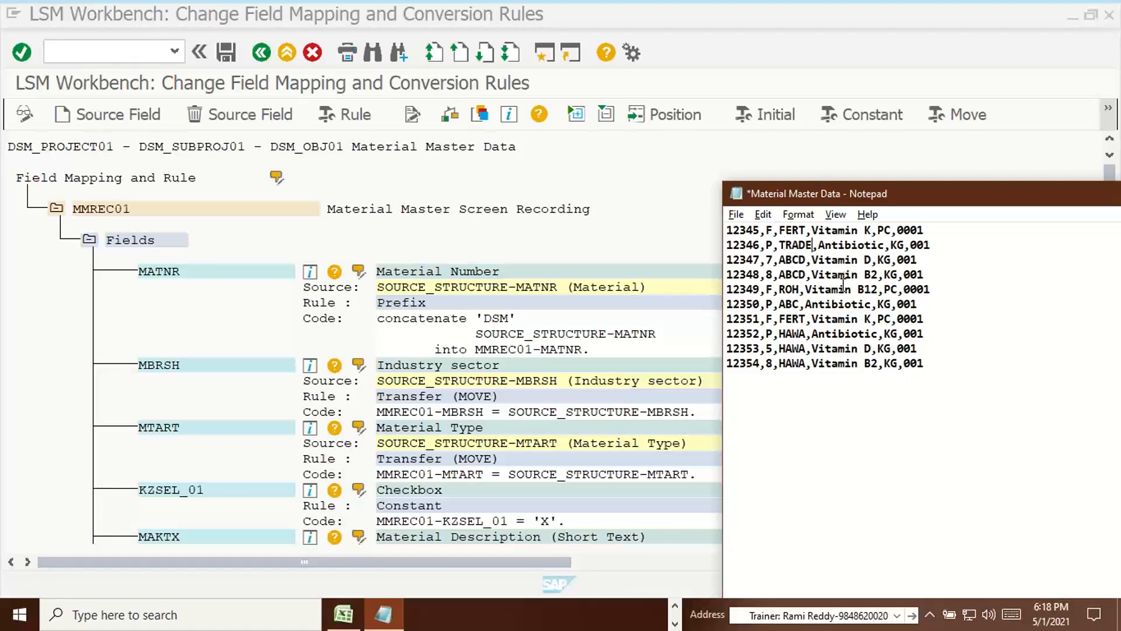
pyautogui.press('BackSpace')
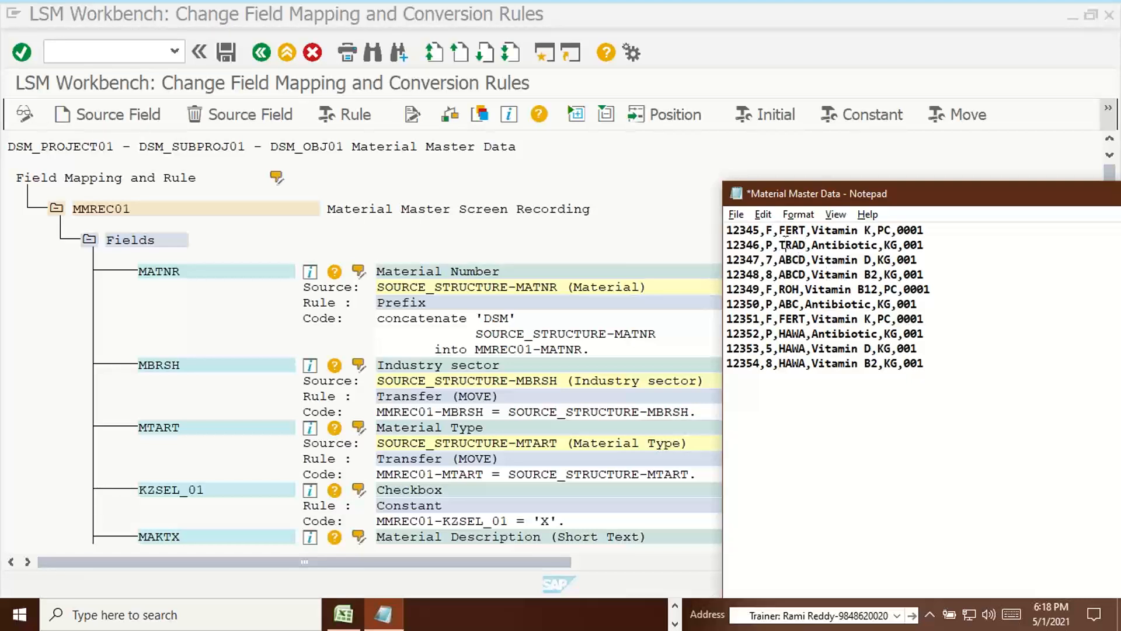
pyautogui.moveTo(785, 246); pyautogui.dragTo(807, 245)
pyautogui.hotkey('ctrl', 'c')
pyautogui.moveTo(779, 260); pyautogui.dragTo(805, 274)
pyautogui.hotkey('ctrl', 'v')
pyautogui.hotkey('ctrl', 'v')
pyautogui.hotkey('ctrl', 's')
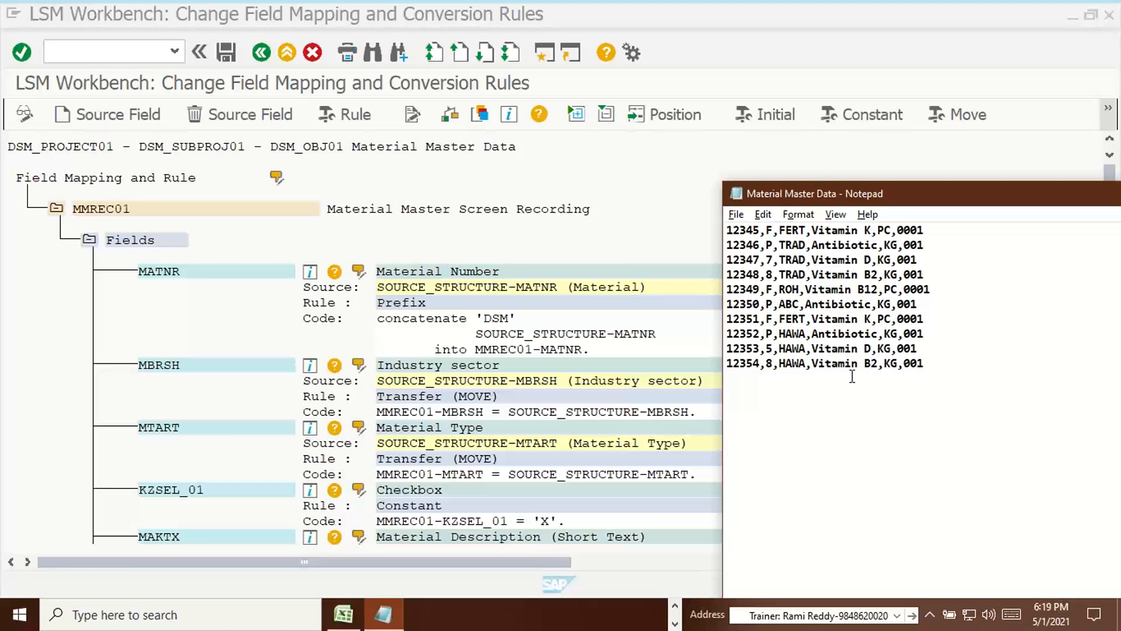
# In LSM Workbench, choose User-Defined Routine (Reusable) as the conversion rule for the MTART field
pyautogui.click(162, 431)
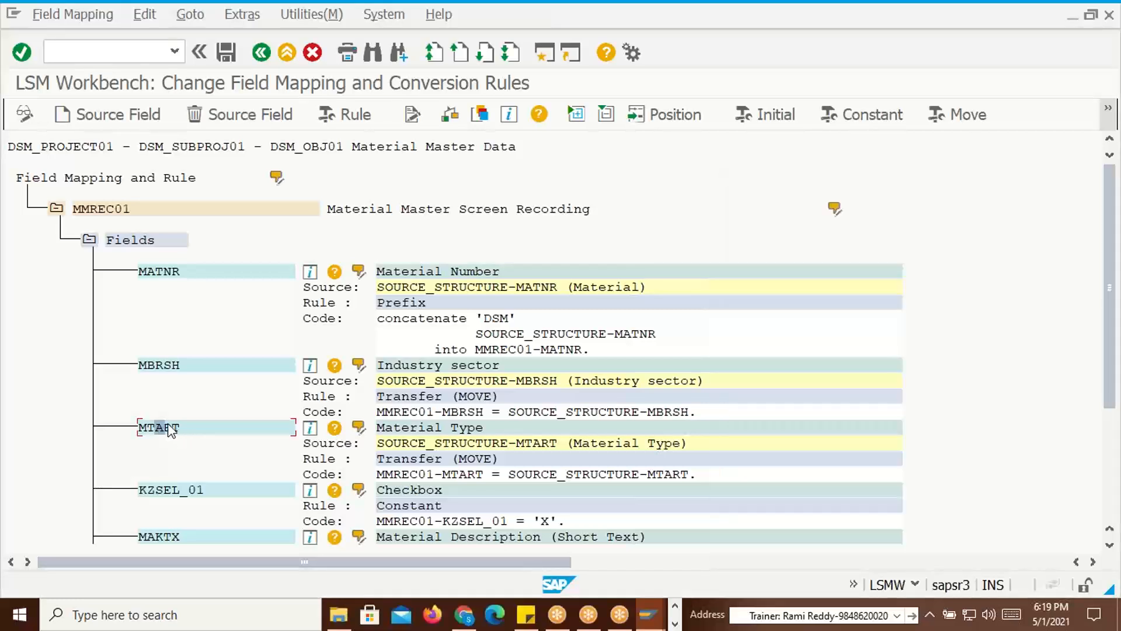
pyautogui.click(349, 117)
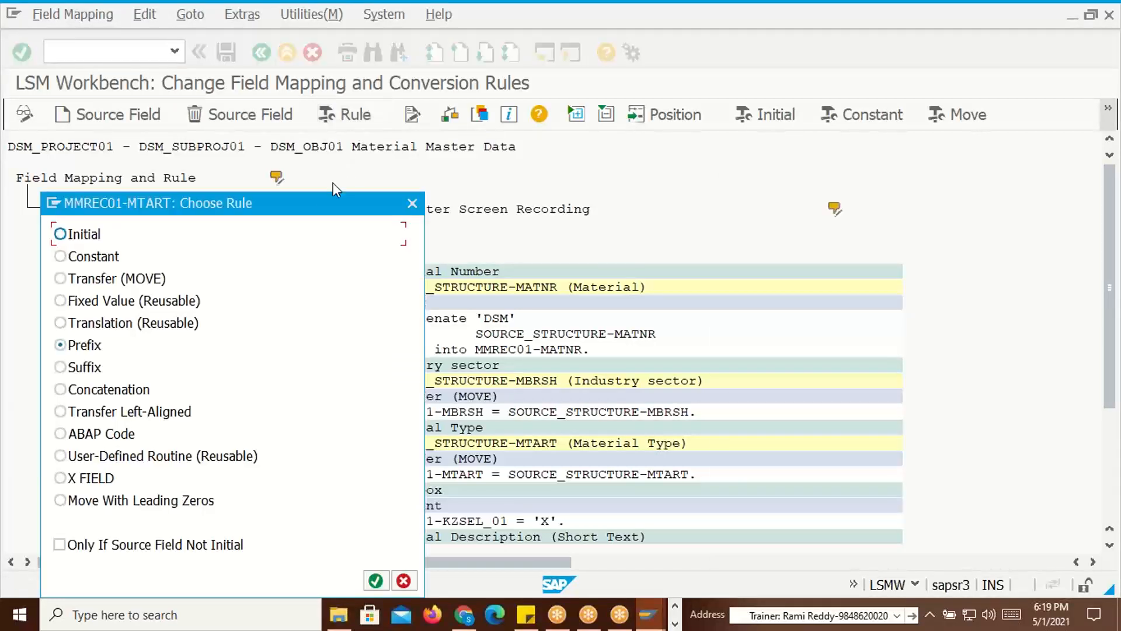
pyautogui.moveTo(233, 209); pyautogui.dragTo(722, 162)
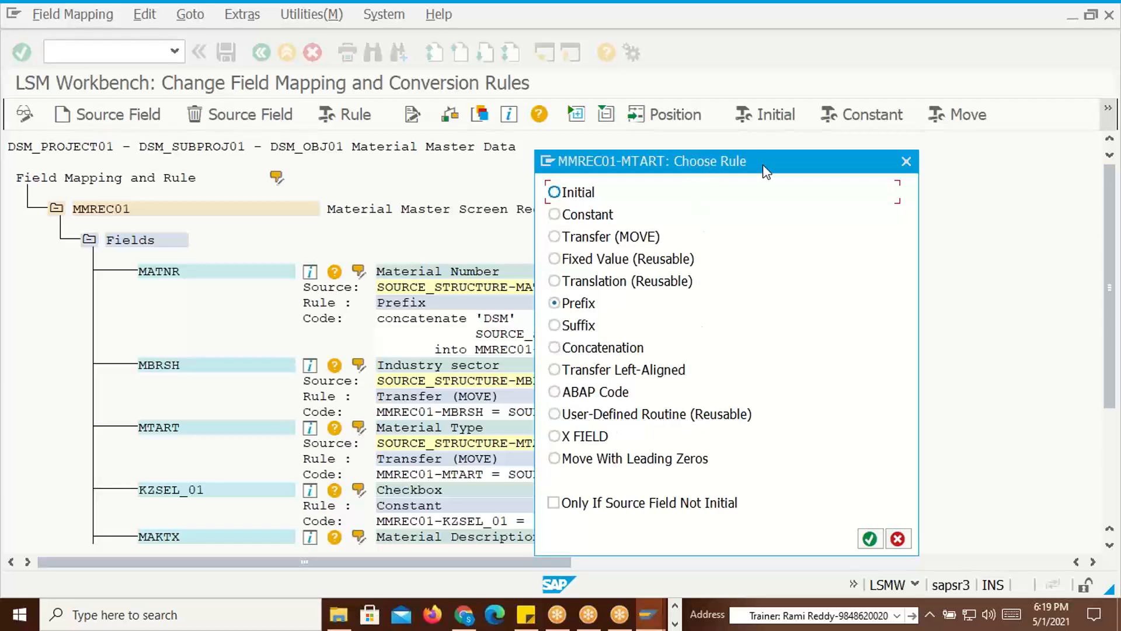
pyautogui.moveTo(762, 163); pyautogui.dragTo(803, 129)
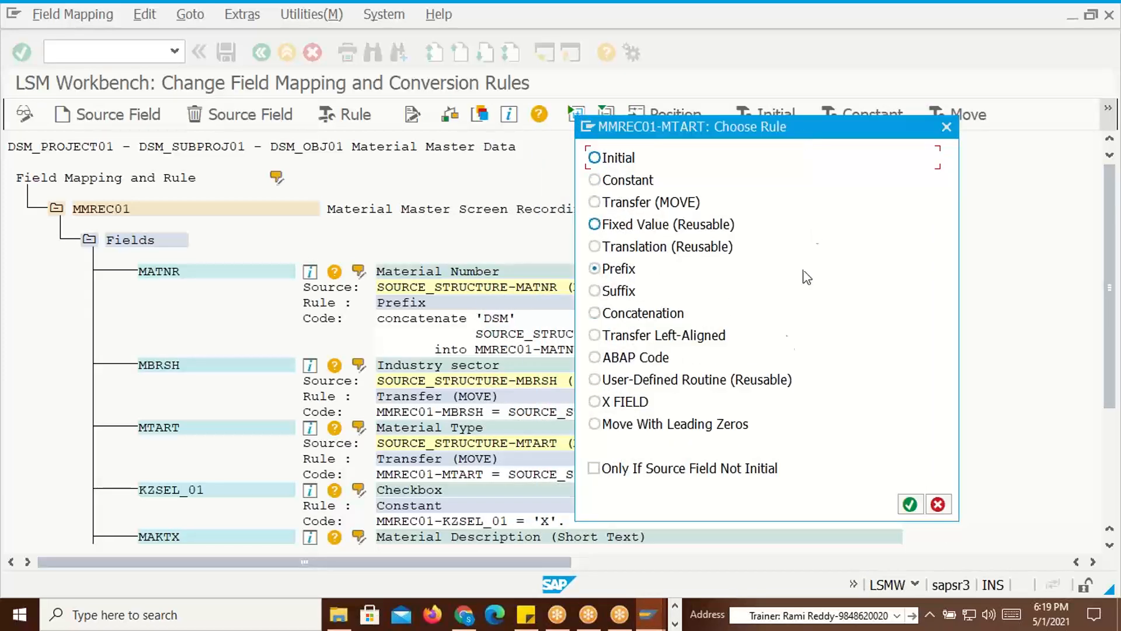
pyautogui.click(595, 380)
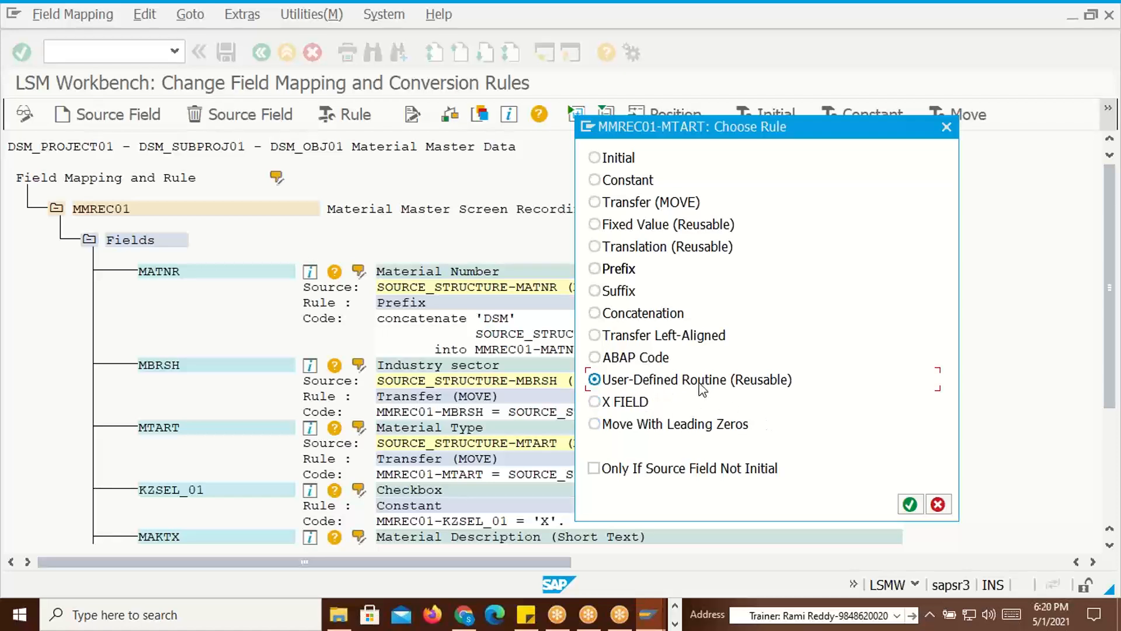
pyautogui.click(908, 504)
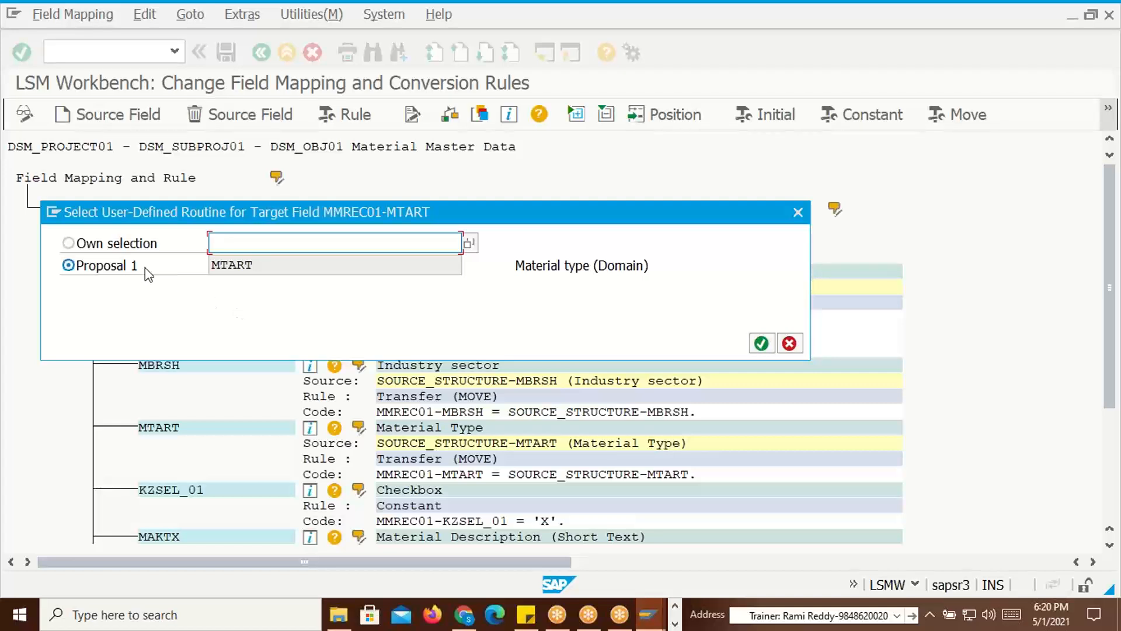
# Assign MTART an own-selection routine named ReplaceMType and save the field mapping
pyautogui.click(68, 243)
pyautogui.write('C')
pyautogui.press('BackSpace')
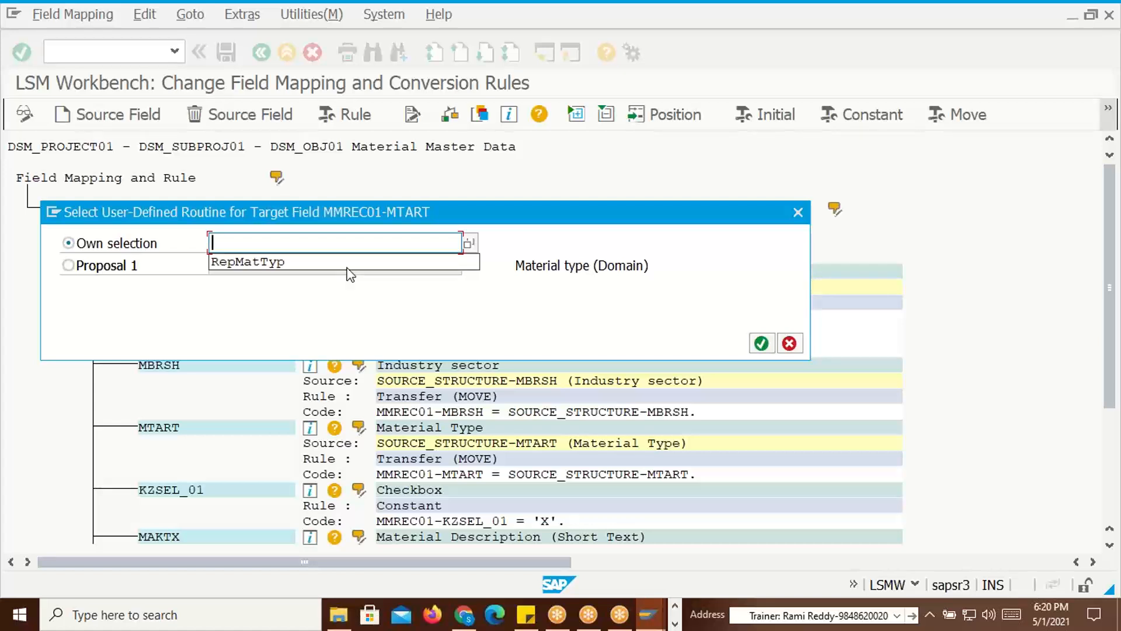
pyautogui.write('Repla')
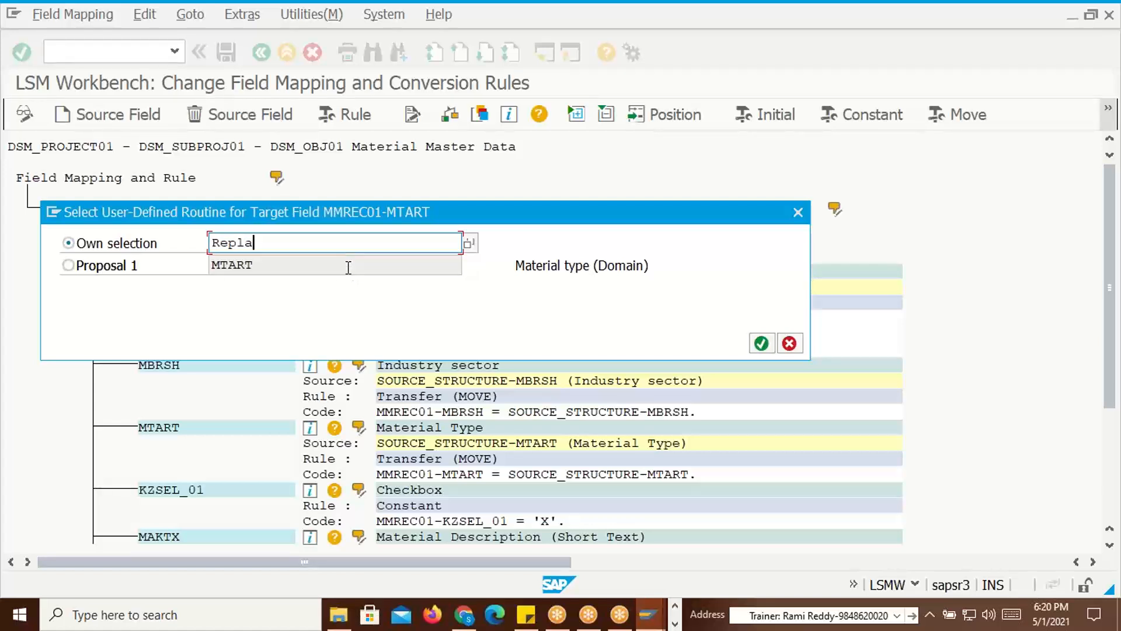
pyautogui.write('ceMType')
pyautogui.click(760, 345)
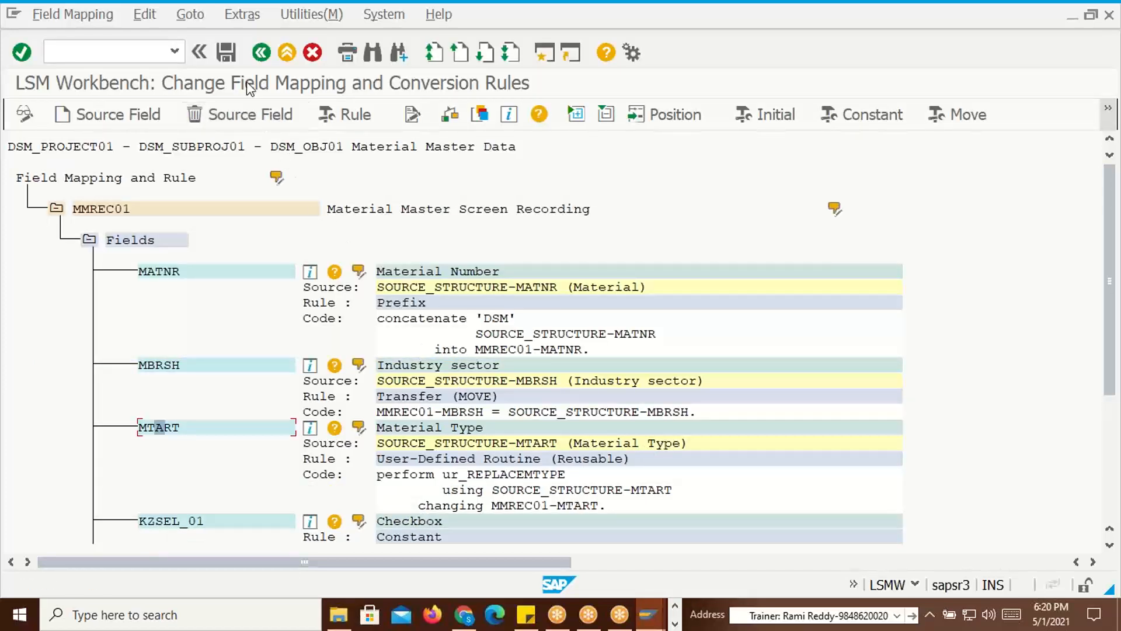
pyautogui.click(227, 53)
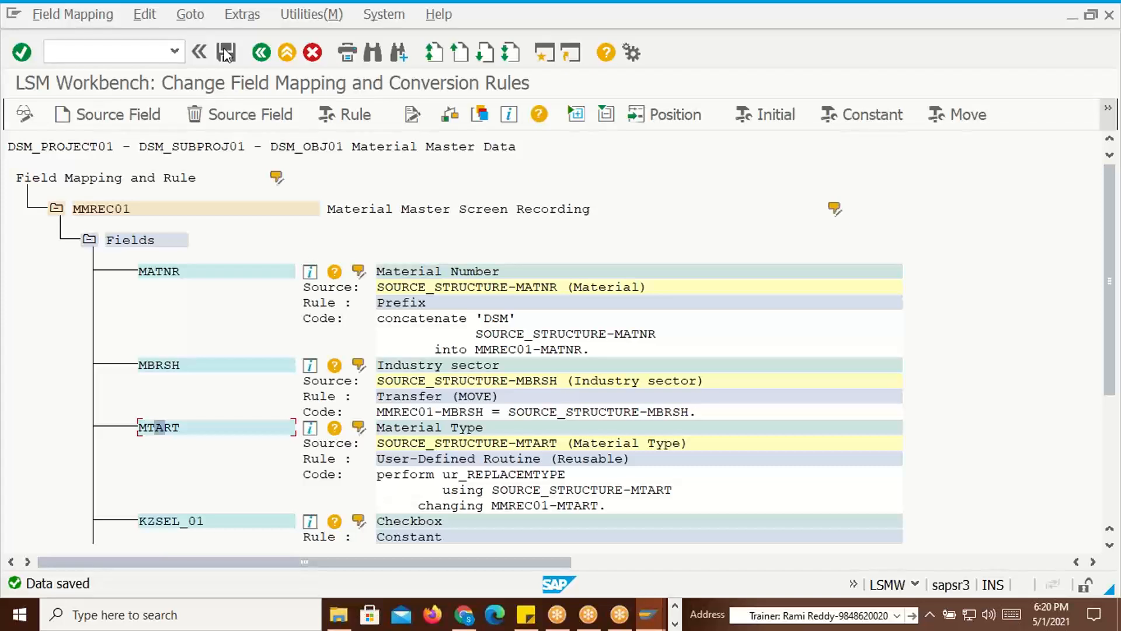
# Return to the process steps and open the REPLACEMTYPE routine for editing under Maintain Fixed Values, Translations, User-Defined Routines
pyautogui.click(262, 53)
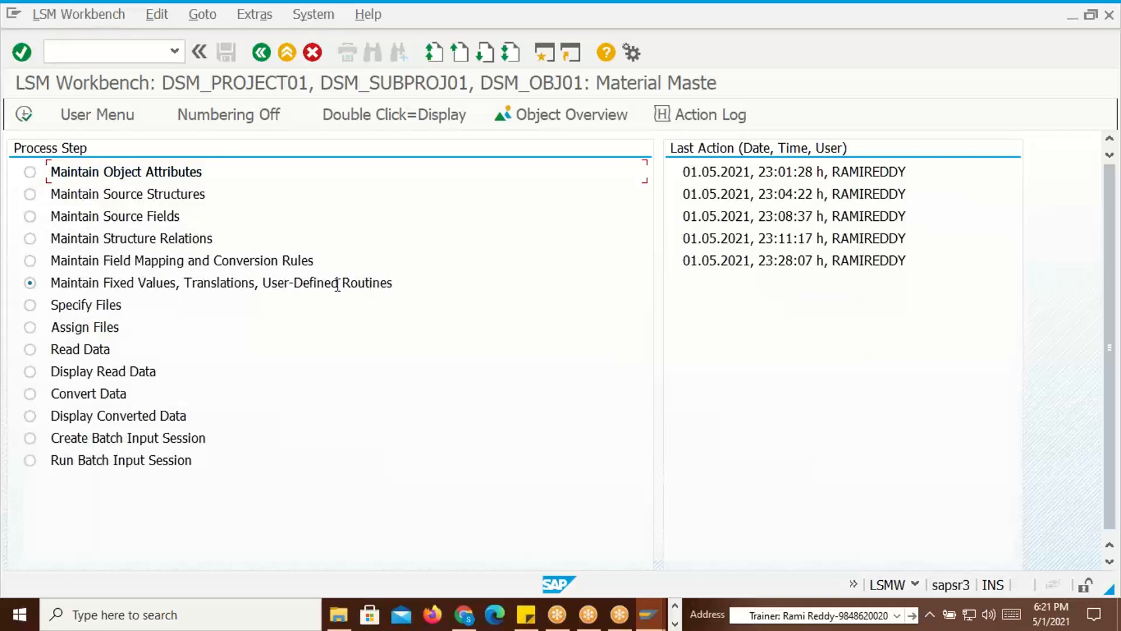
pyautogui.click(23, 111)
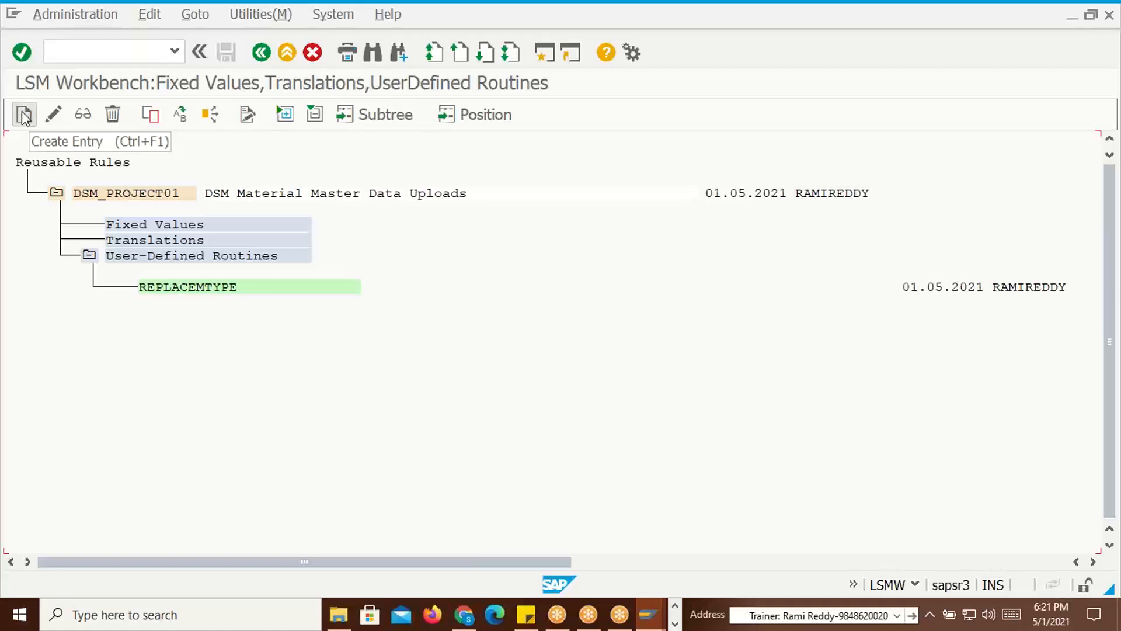
pyautogui.click(118, 195)
pyautogui.click(135, 258)
pyautogui.click(54, 115)
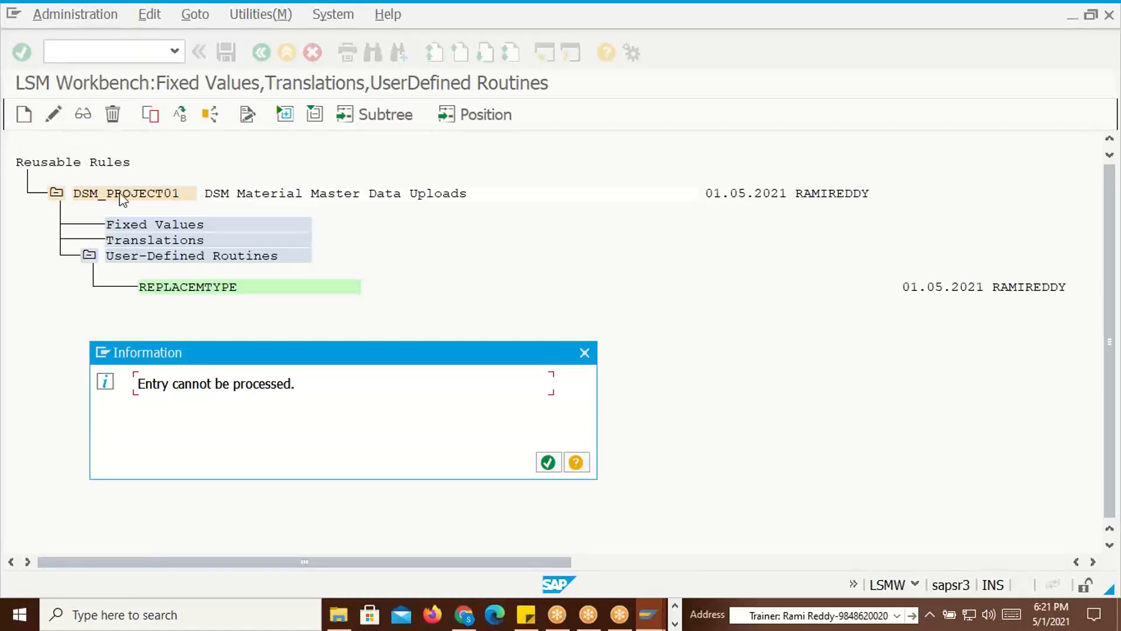
pyautogui.click(584, 352)
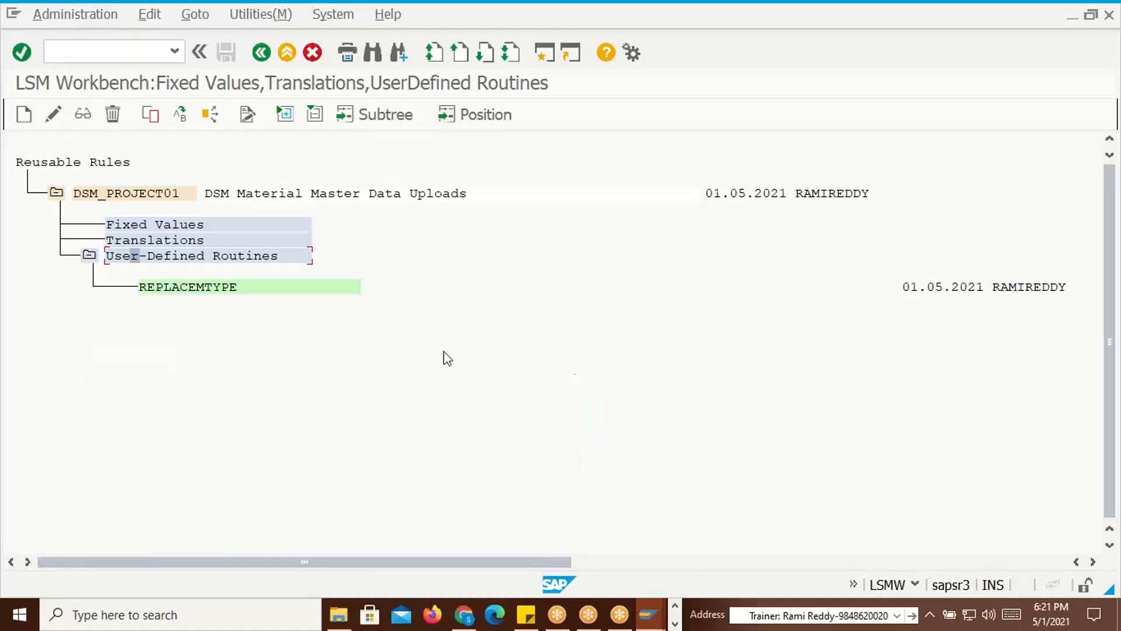
pyautogui.click(183, 288)
pyautogui.click(199, 288)
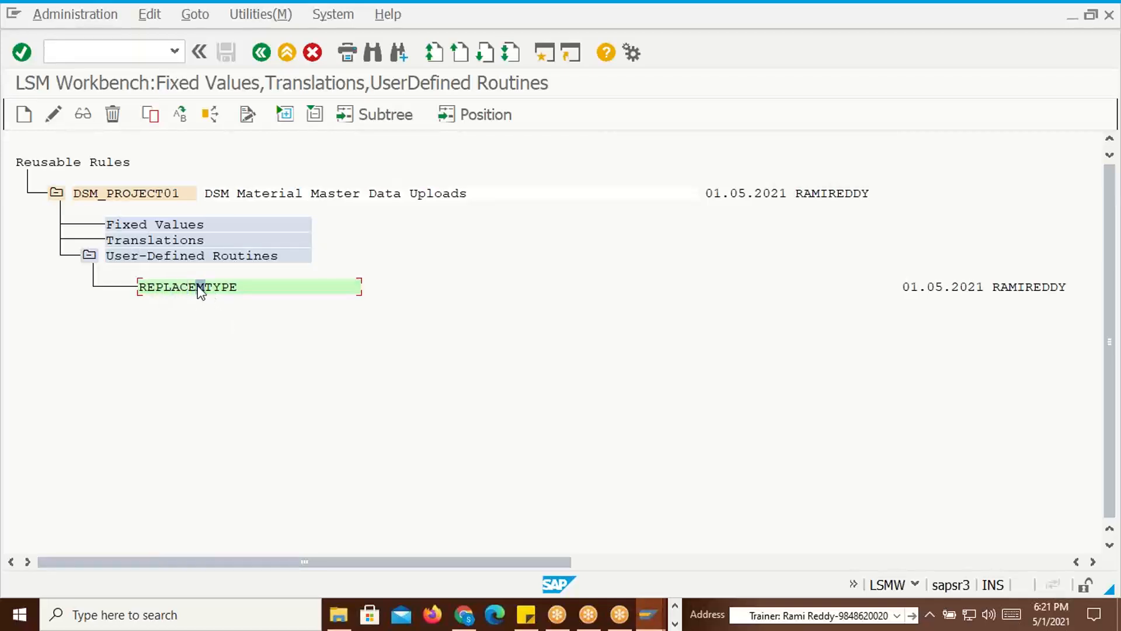
pyautogui.click(54, 115)
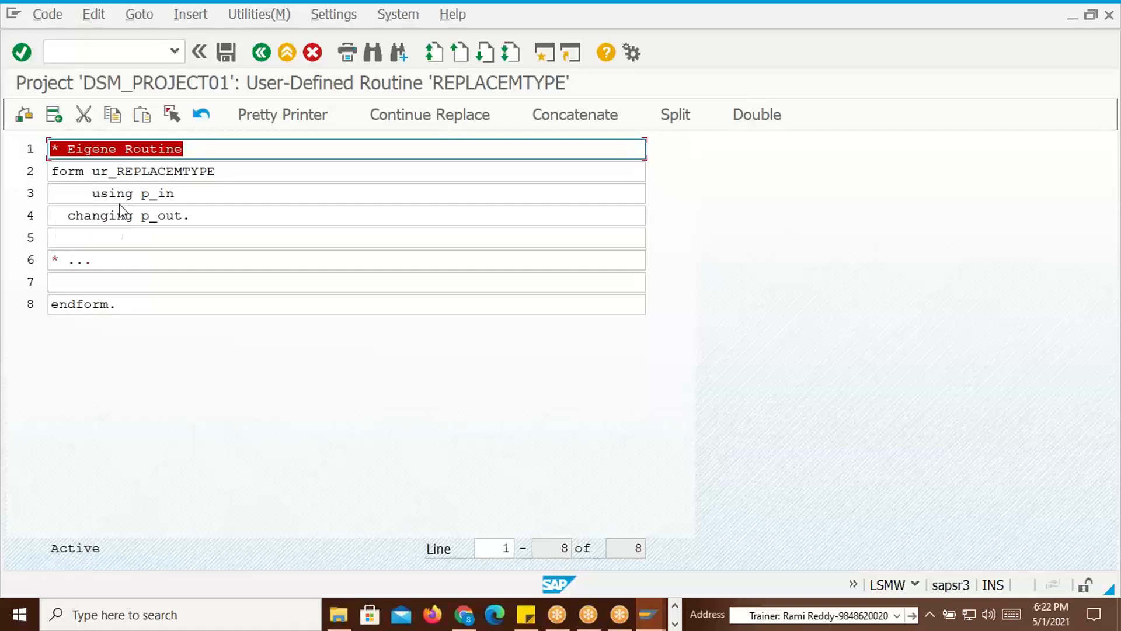
# Start an If condition comparing p_out on the empty line 5 of the REPLACEMTYPE routine
pyautogui.click(132, 238)
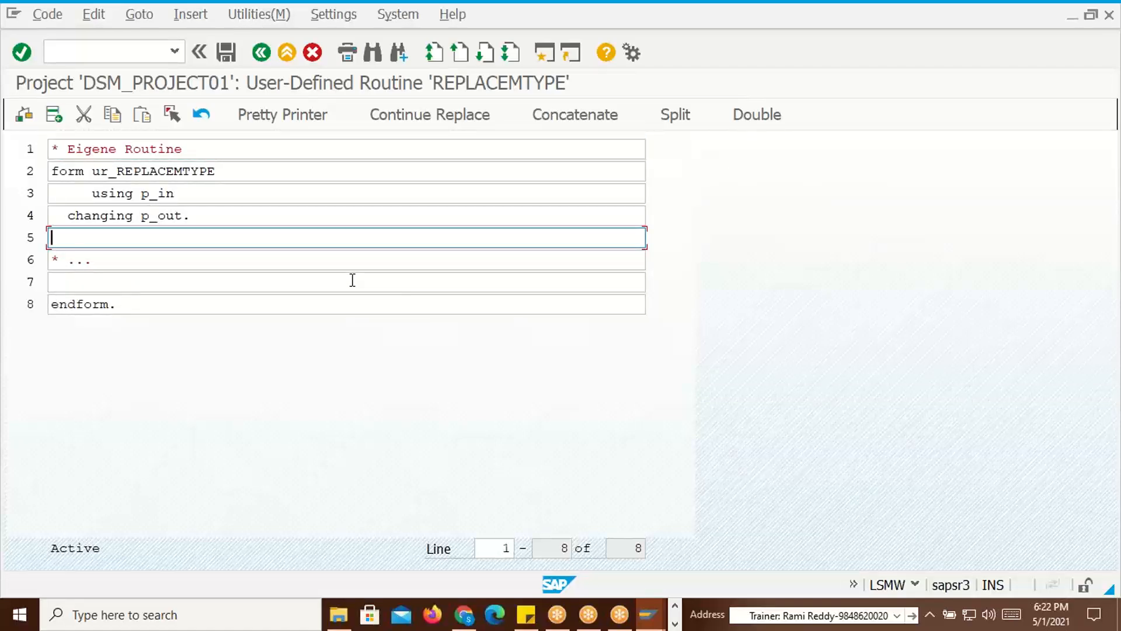
pyautogui.write('If')
pyautogui.write('P')
pyautogui.press('BackSpace')
pyautogui.write('p_out =')
# Copy the material type TRAD from the Material Master Data file in Notepad and insert it as 'TRAD' in the routine's If condition
pyautogui.hotkey('alt', 'Tab')
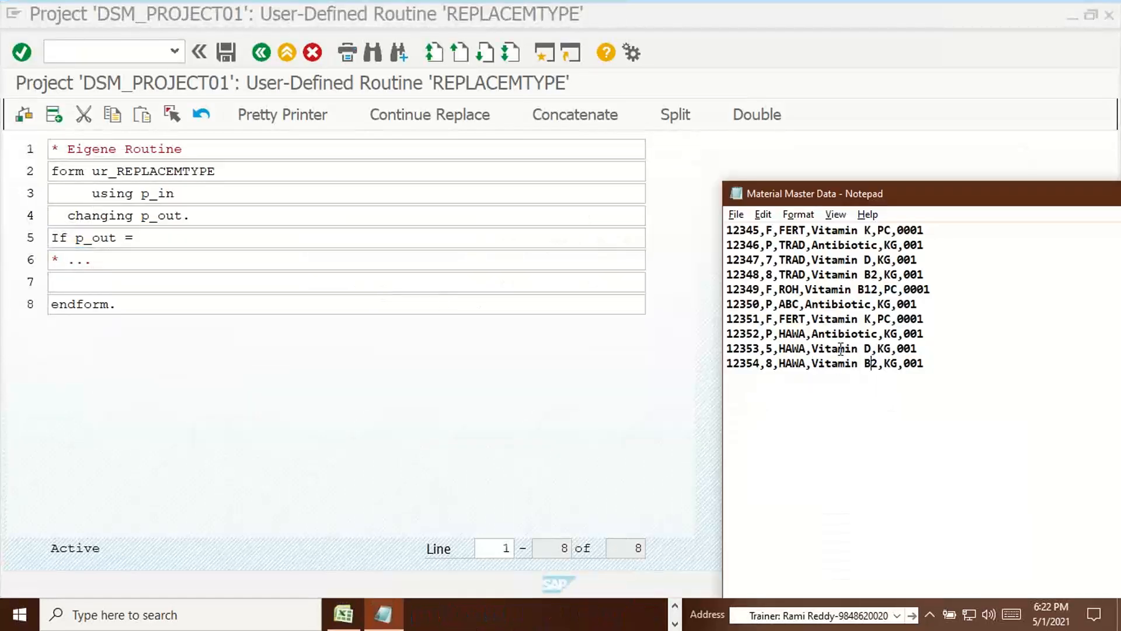
pyautogui.click(781, 245)
pyautogui.moveTo(782, 245); pyautogui.dragTo(806, 246)
pyautogui.hotkey('ctrl', 'c')
pyautogui.hotkey('alt', 'Tab')
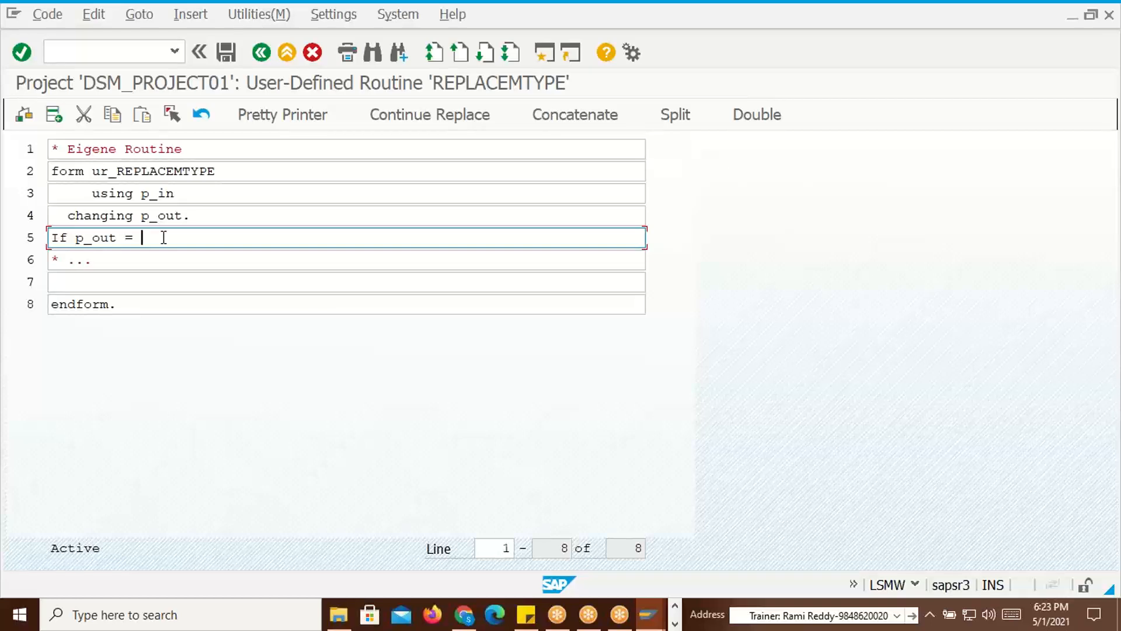
pyautogui.hotkey('ctrl', 'v')
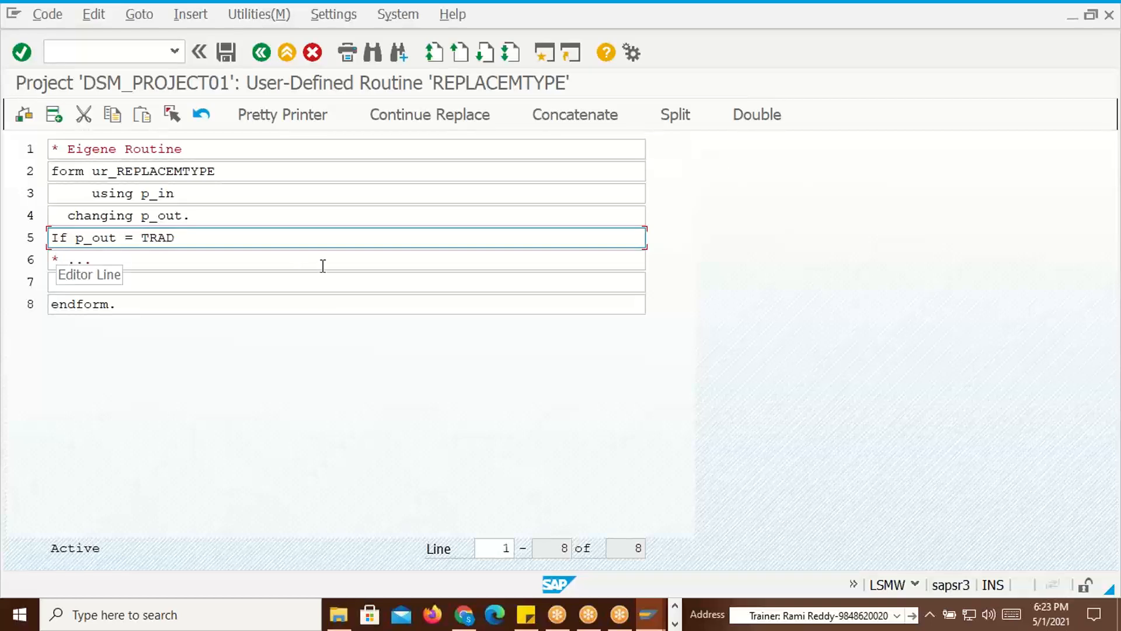
pyautogui.write("'TRAD")
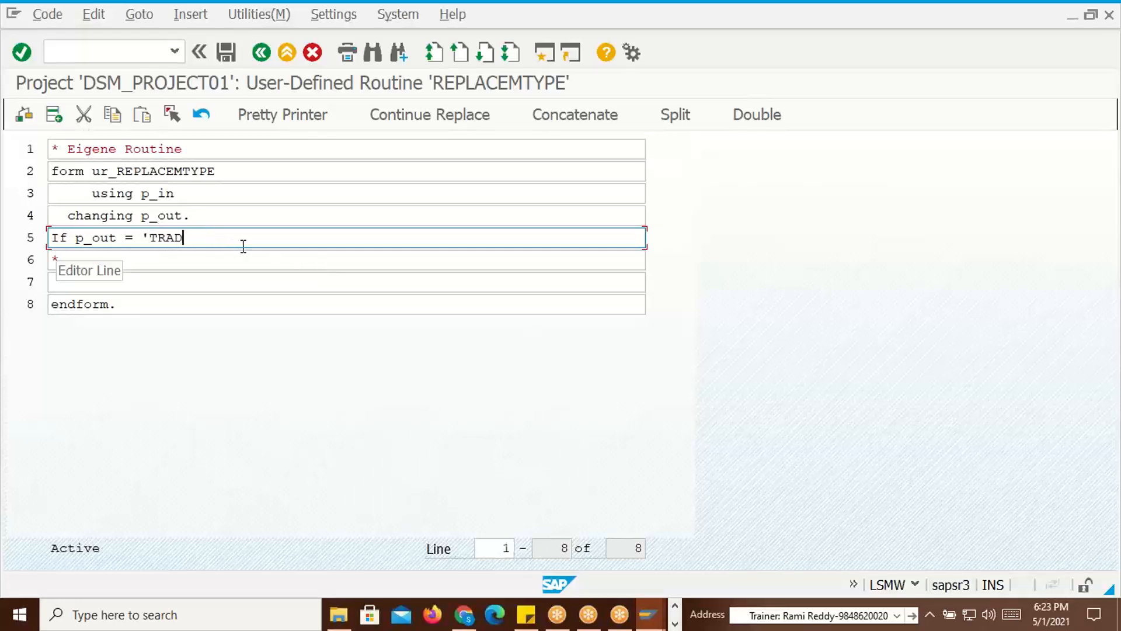
pyautogui.write("'")
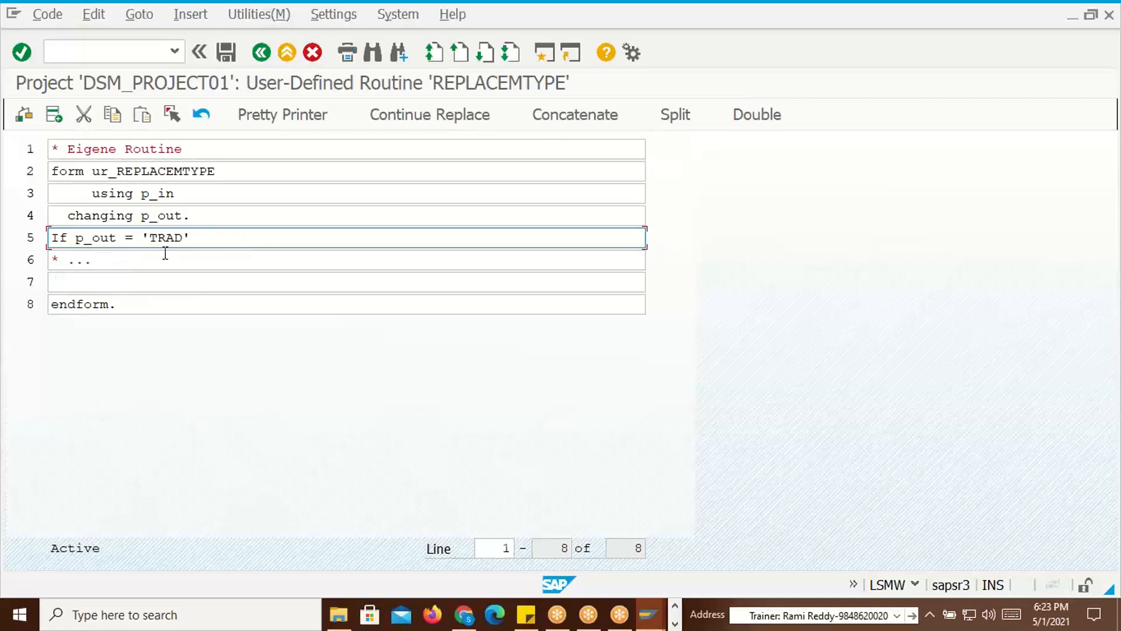
# Change the variable tested in the If condition to p_in and add a new line below it
pyautogui.press('BackSpace')
pyautogui.press('BackSpace')
pyautogui.press('BackSpace')
pyautogui.write('in')
pyautogui.press('Return')
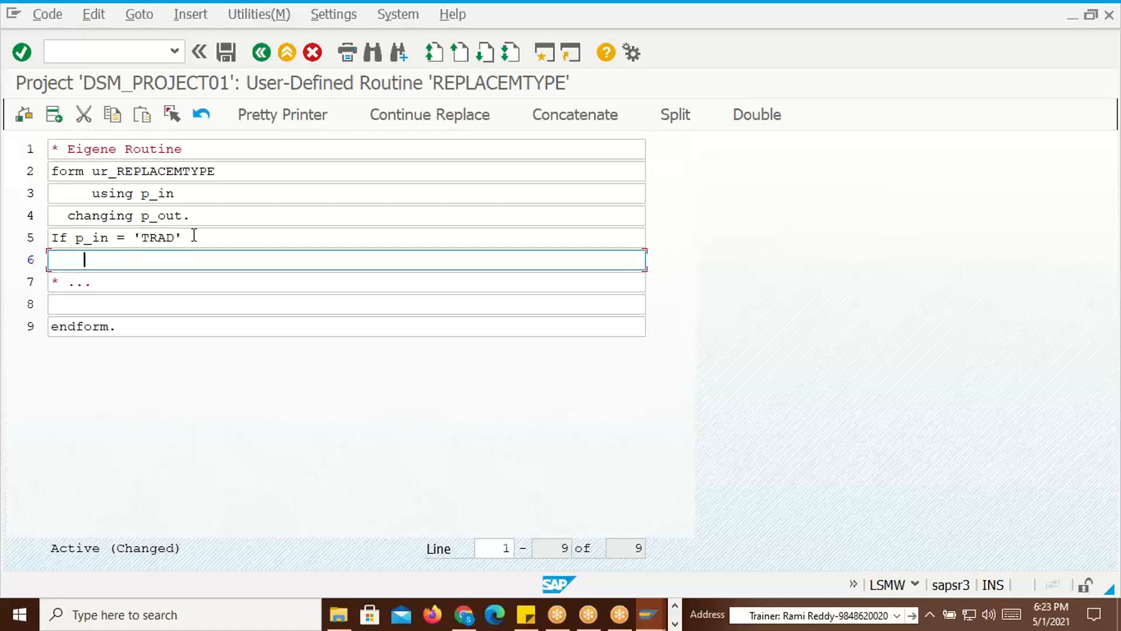
# Add the statement p_out = 'HAWA'. under the If condition
pyautogui.write('p')
pyautogui.press('BackSpace')
pyautogui.write("p_out = 'HAWA'.")
pyautogui.press('Return')
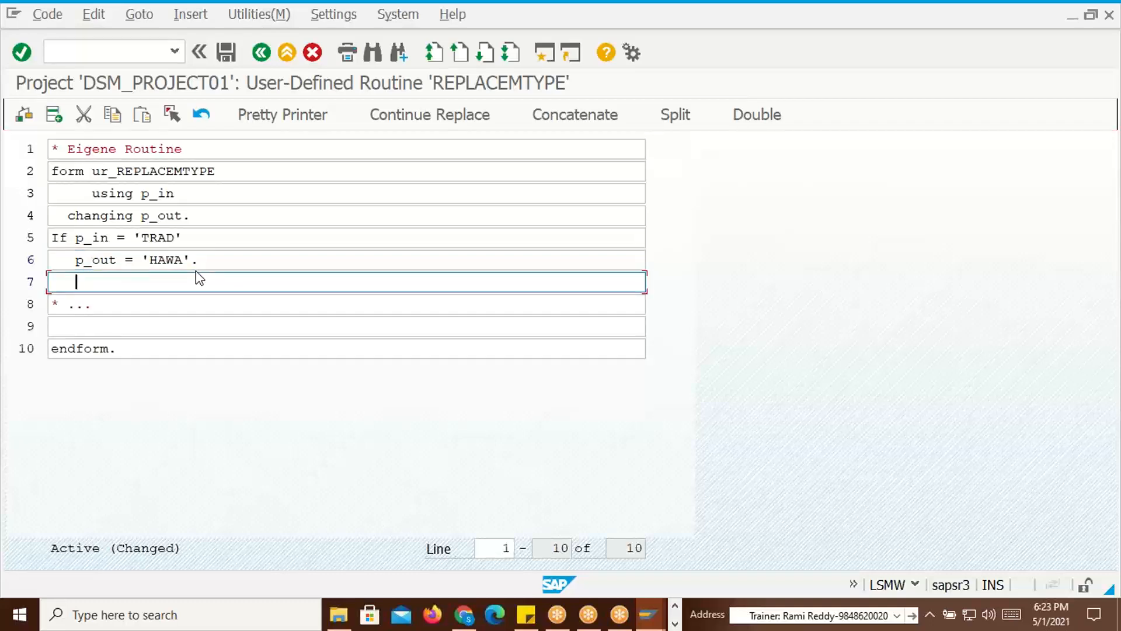
# Add an Else. branch with p_out = p_in and close the condition with endif
pyautogui.write('Else.')
pyautogui.press('Return')
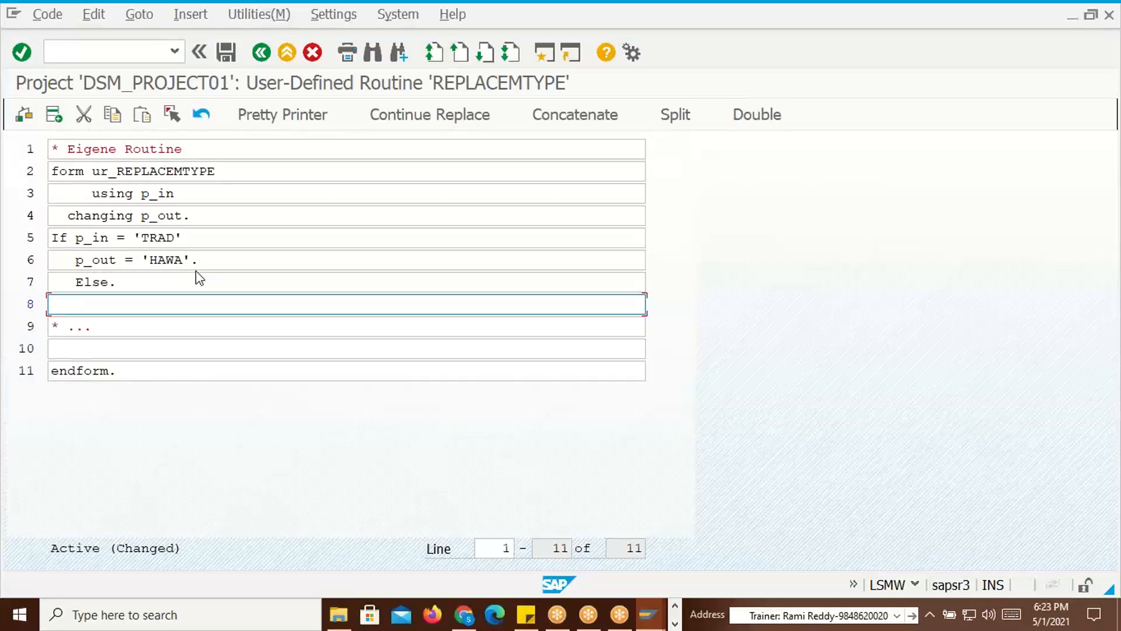
pyautogui.write('p_out = p_in')
pyautogui.press('Return')
pyautogui.write('e')
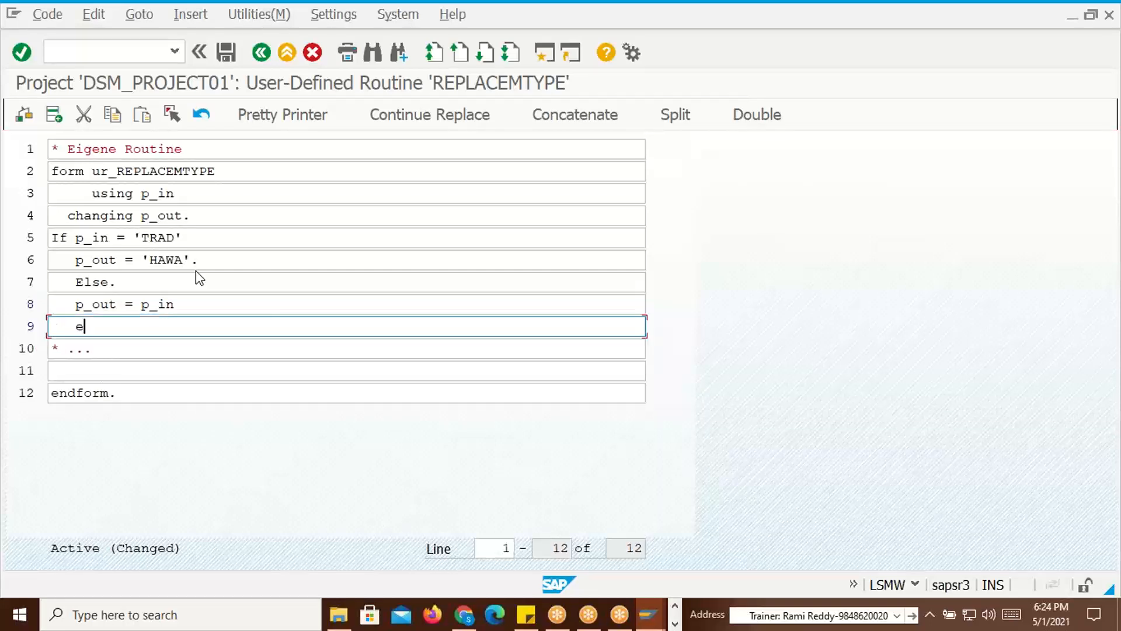
pyautogui.write('ndif.')
# Check the routine's syntax and place the cursor at the end of the p_out = p_in line
pyautogui.click(23, 116)
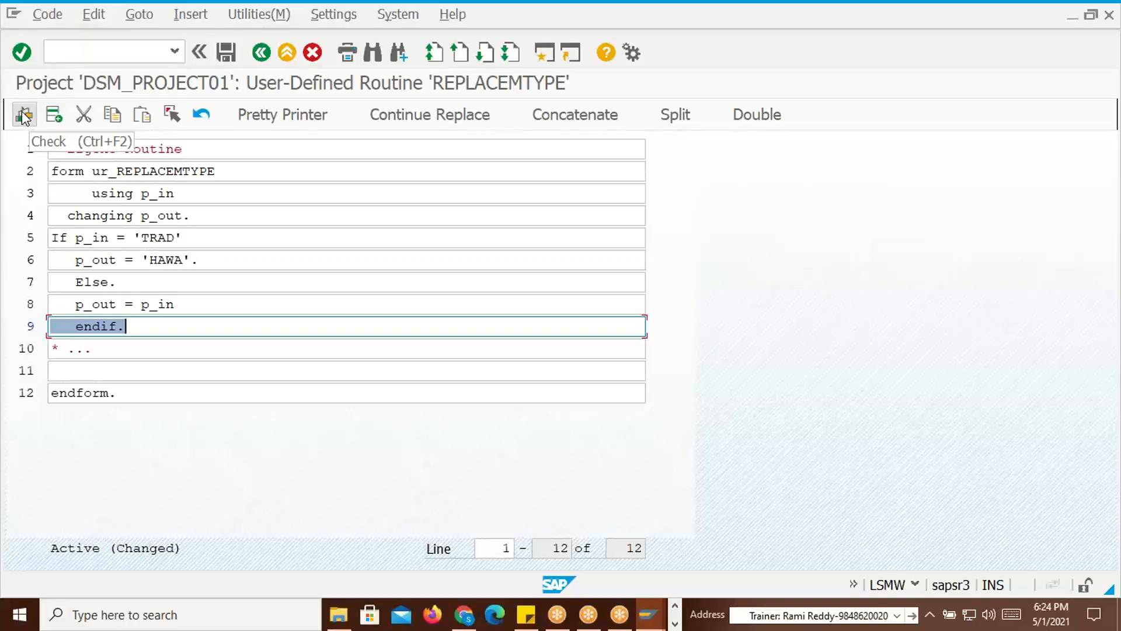
pyautogui.click(23, 116)
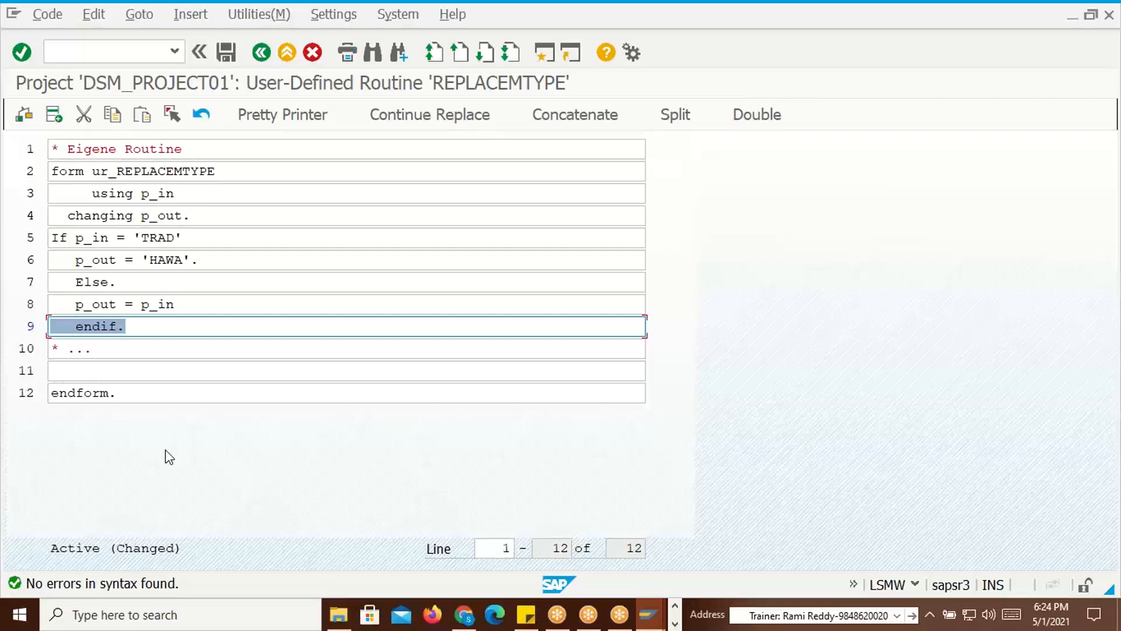
pyautogui.click(177, 304)
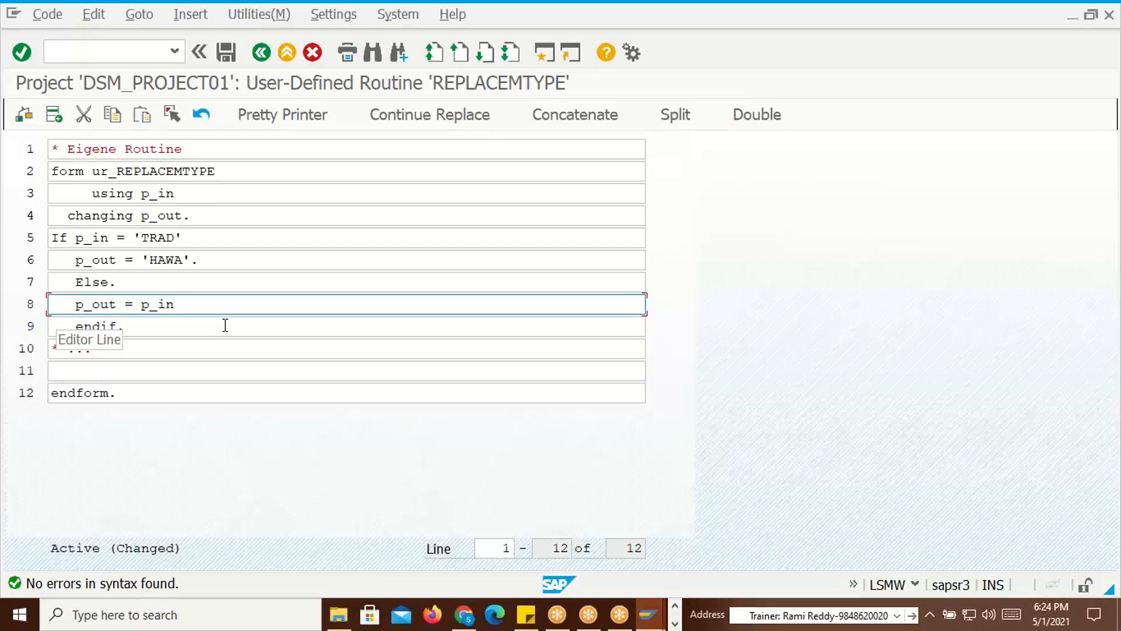
# End the p_out = p_in and If p_in = 'TRAD' statements with periods and save the REPLACEMTYPE routine
pyautogui.write('.')
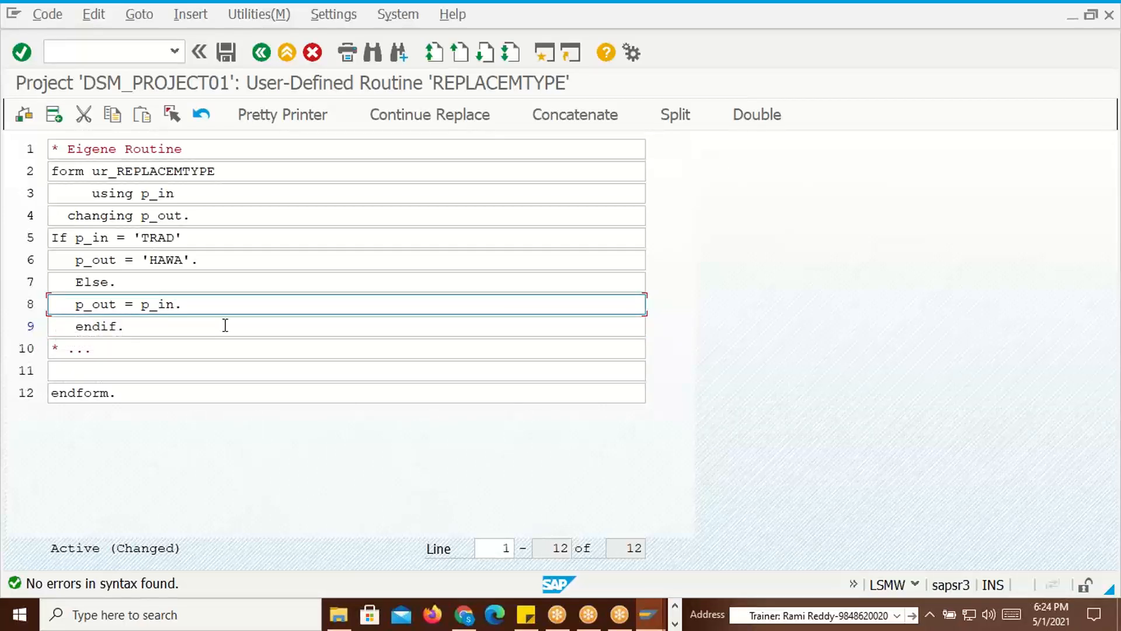
pyautogui.click(193, 238)
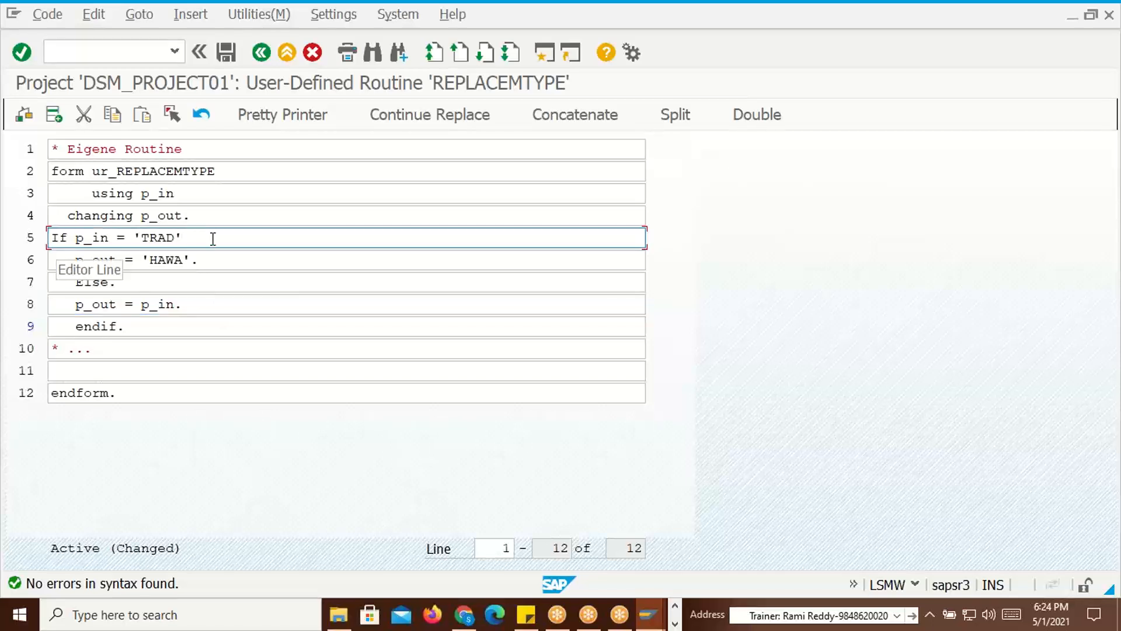
pyautogui.write('.')
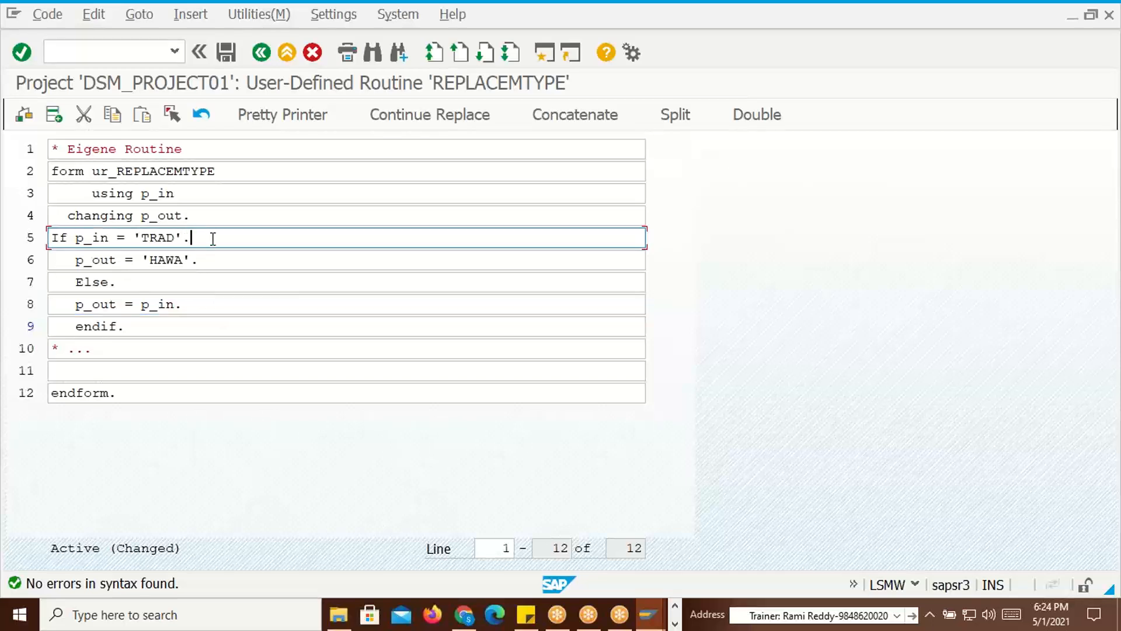
pyautogui.click(226, 53)
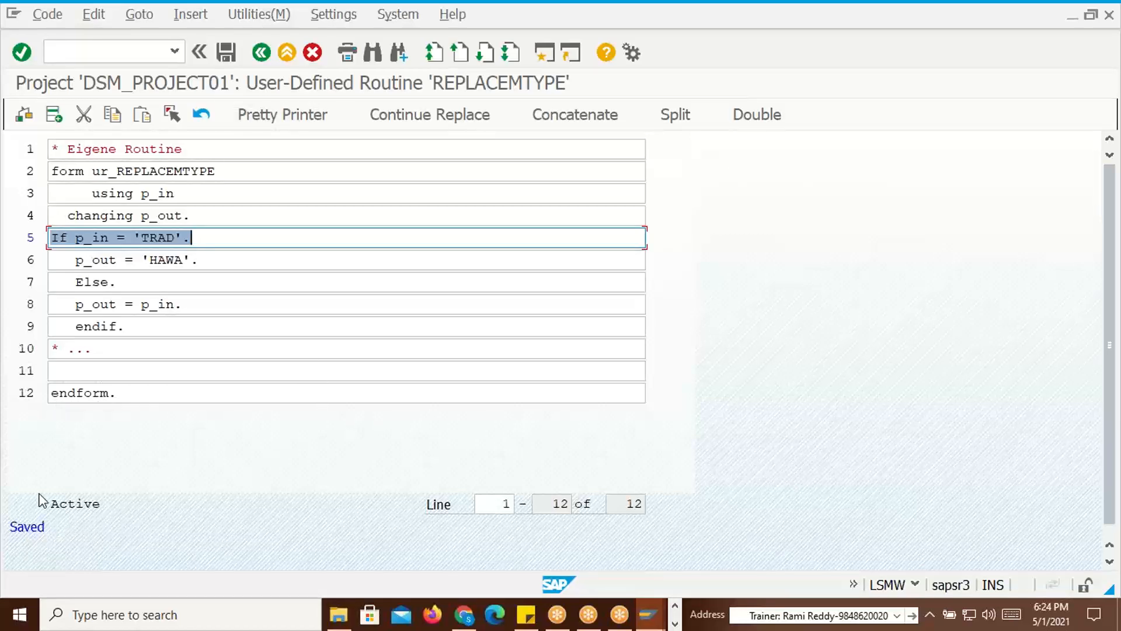
# Compare the material types FERT, TRAD and ROH in the Material Master Data Notepad file with the routine's If and Else branches
pyautogui.hotkey('alt', 'Tab')
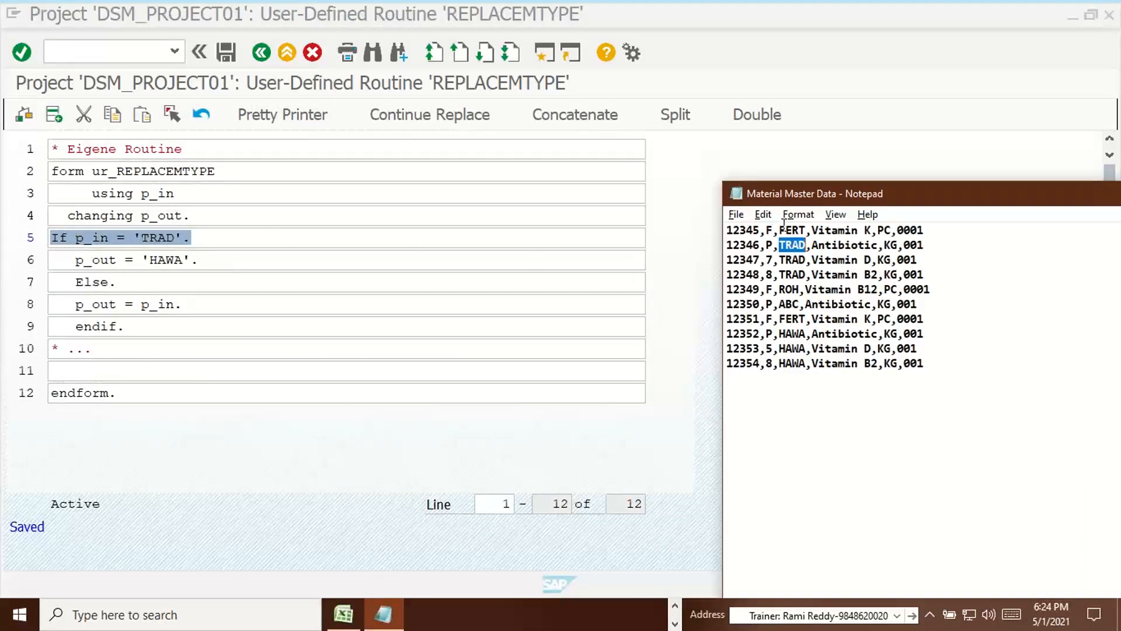
pyautogui.moveTo(781, 229); pyautogui.dragTo(805, 229)
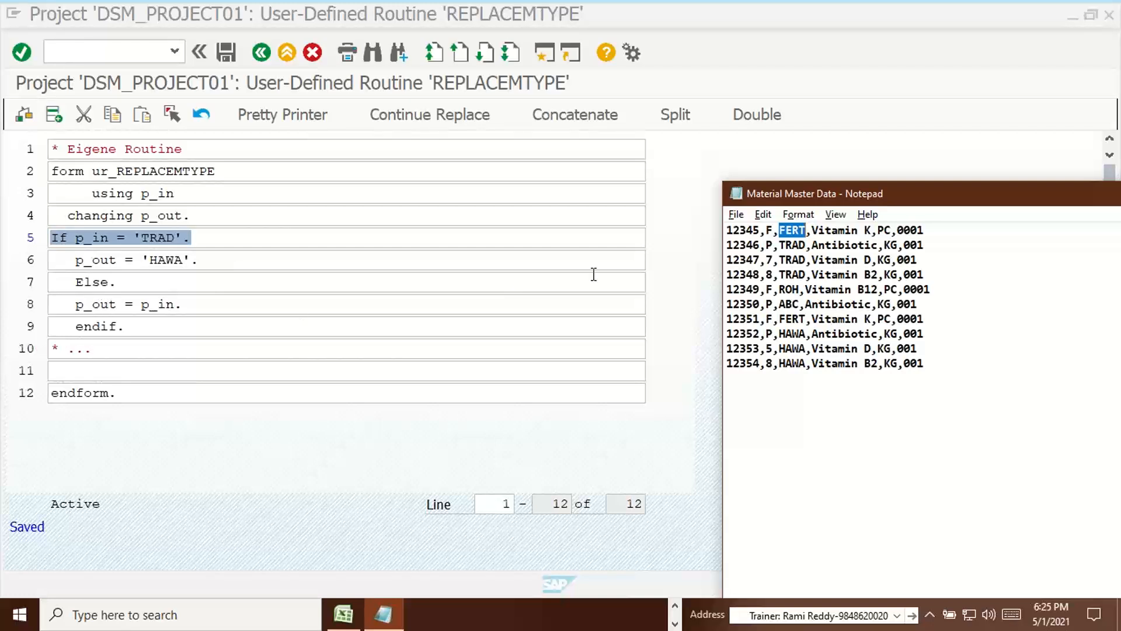
pyautogui.moveTo(780, 229); pyautogui.dragTo(799, 230)
pyautogui.moveTo(779, 230); pyautogui.dragTo(808, 232)
pyautogui.click(726, 244)
pyautogui.moveTo(780, 244); pyautogui.dragTo(805, 242)
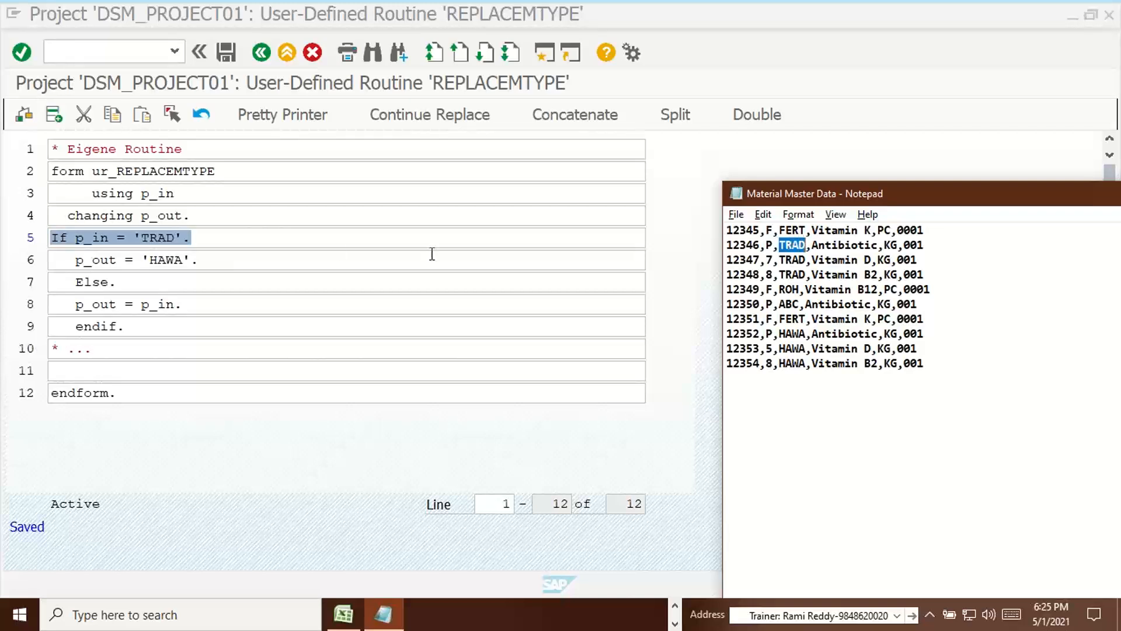
pyautogui.click(150, 236)
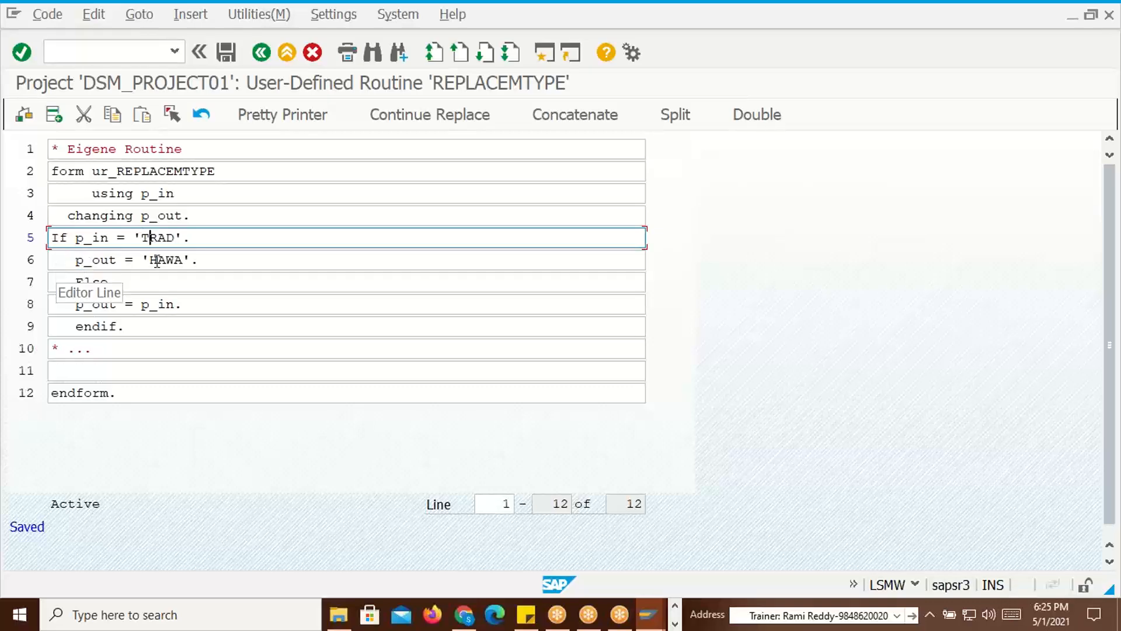
pyautogui.hotkey('alt', 'Tab')
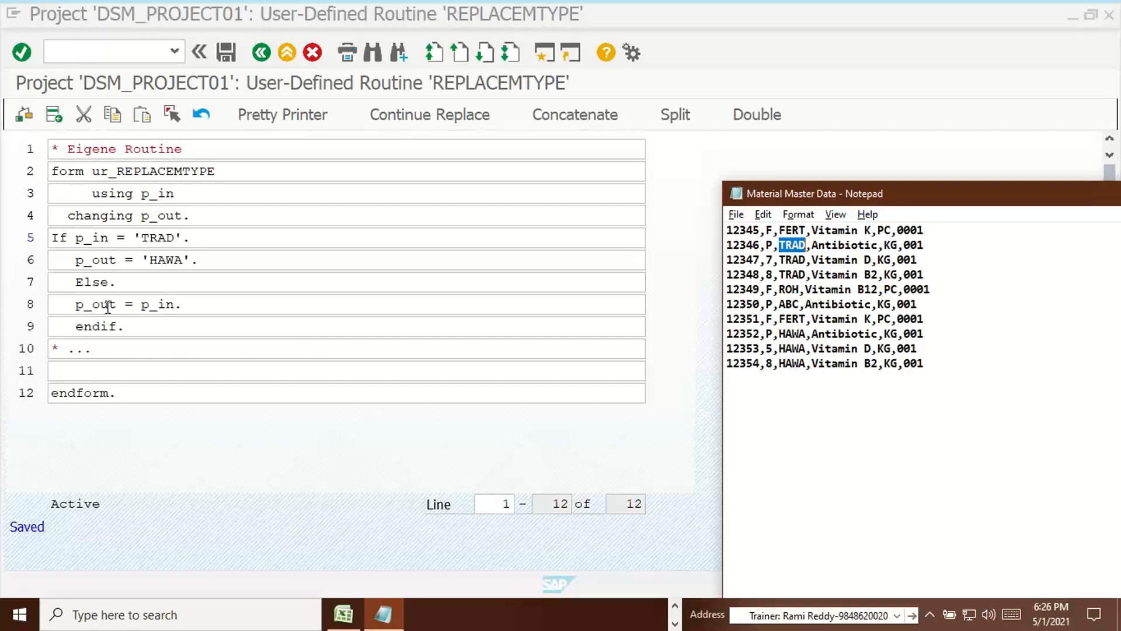
pyautogui.click(797, 289)
pyautogui.doubleClick(795, 289)
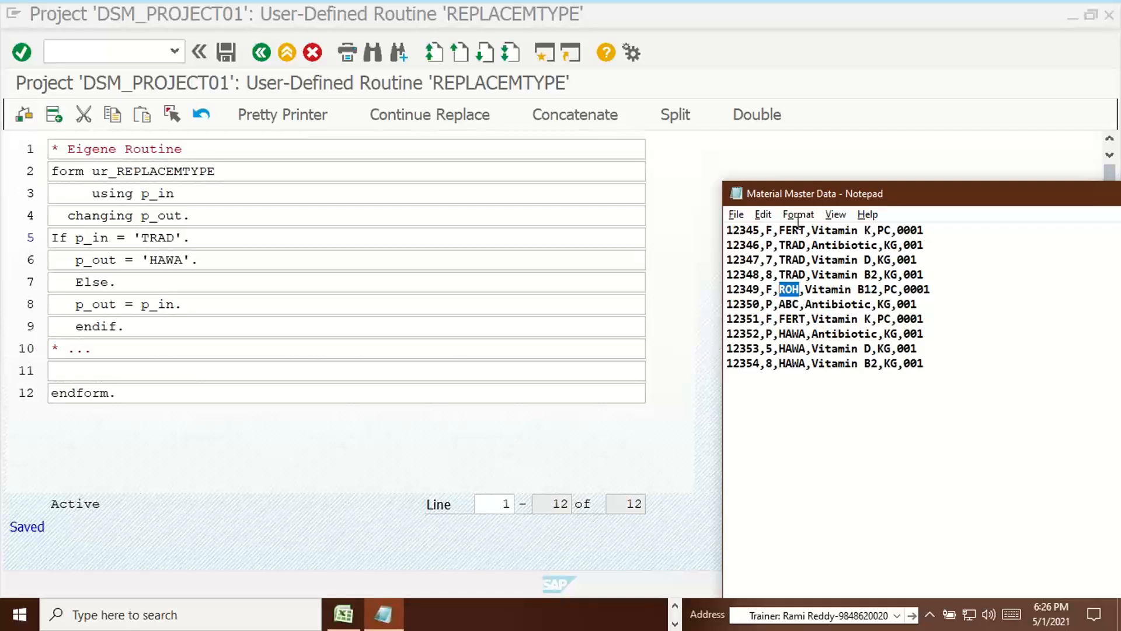
pyautogui.click(787, 259)
pyautogui.moveTo(778, 259); pyautogui.dragTo(799, 260)
pyautogui.doubleClick(769, 260)
pyautogui.click(789, 244)
# Save the REPLACEMTYPE routine again and return to the list of process steps for DSM_OBJ01
pyautogui.click(226, 54)
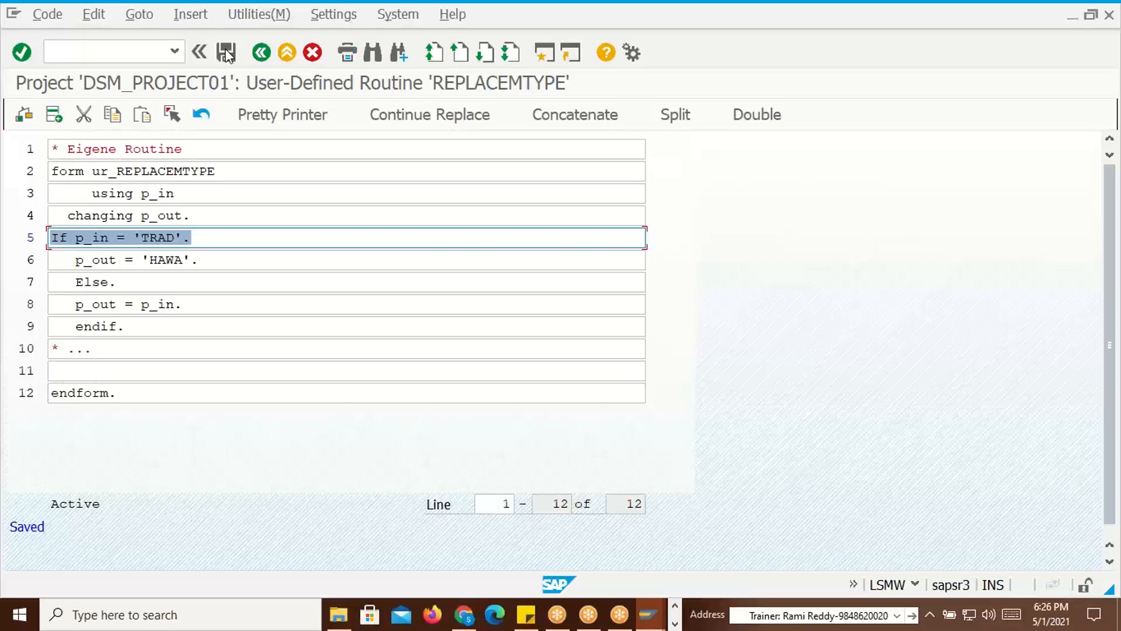
pyautogui.click(261, 52)
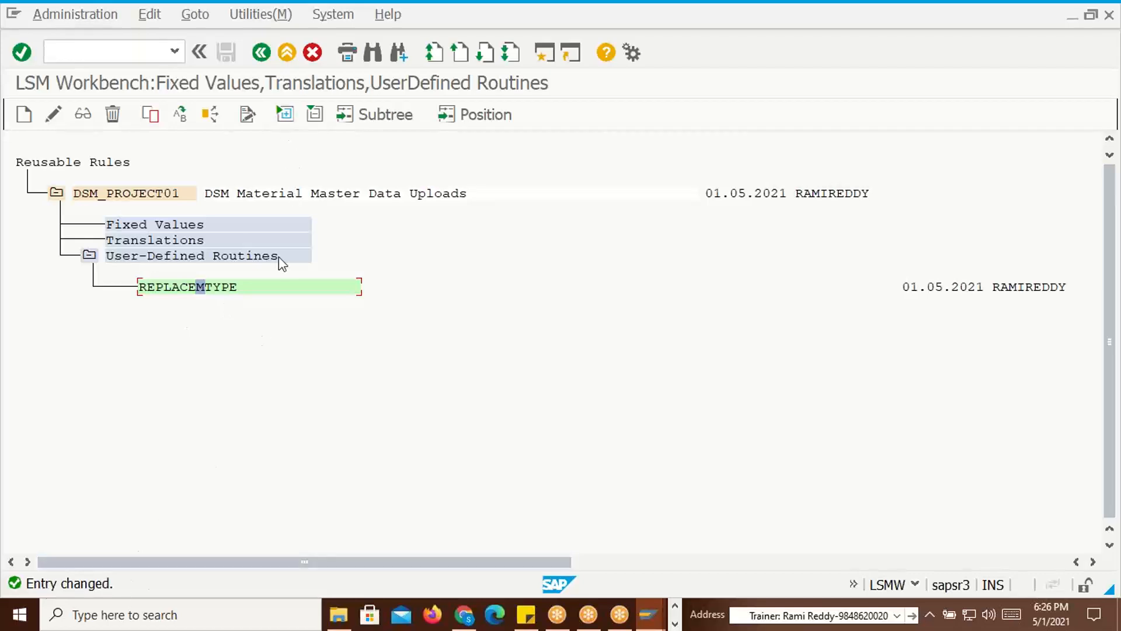
pyautogui.click(261, 52)
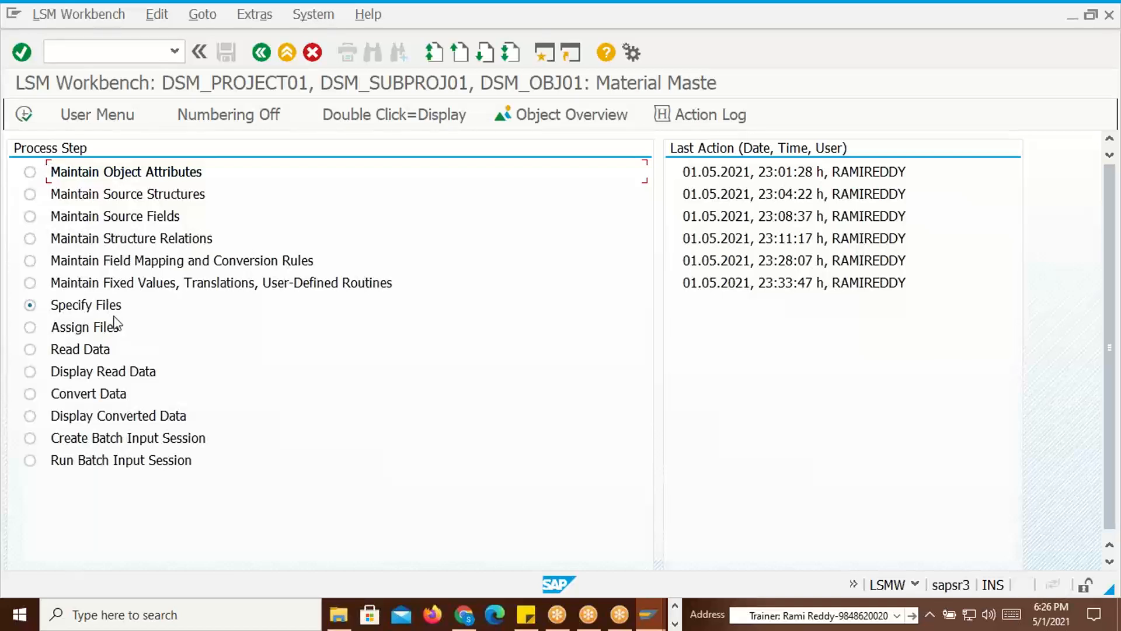
# Open the Specify Files process step and close the Material Master Data file in Notepad
pyautogui.hotkey('alt', 'Tab')
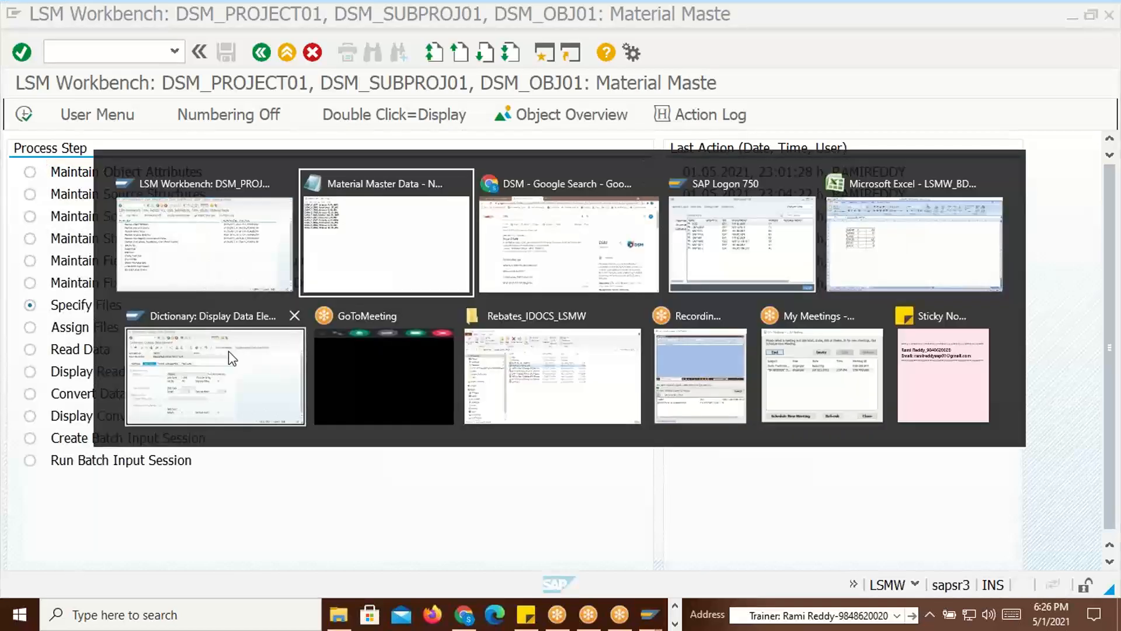
pyautogui.hotkey('alt', 'shift', 'Tab')
pyautogui.hotkey('alt', 'Tab')
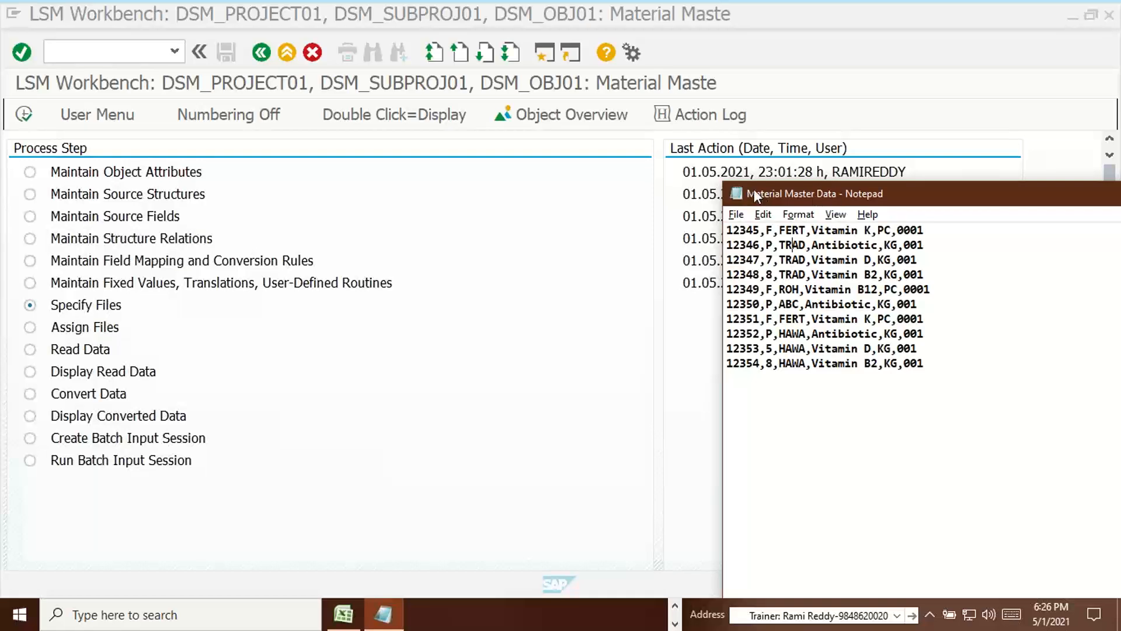
pyautogui.click(347, 322)
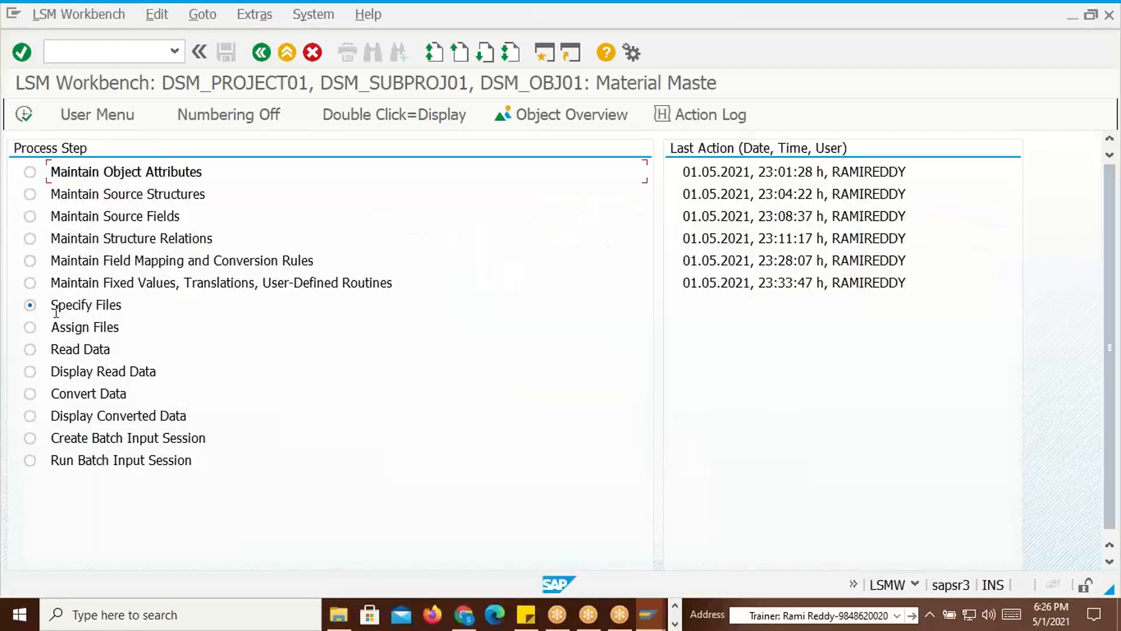
pyautogui.click(23, 113)
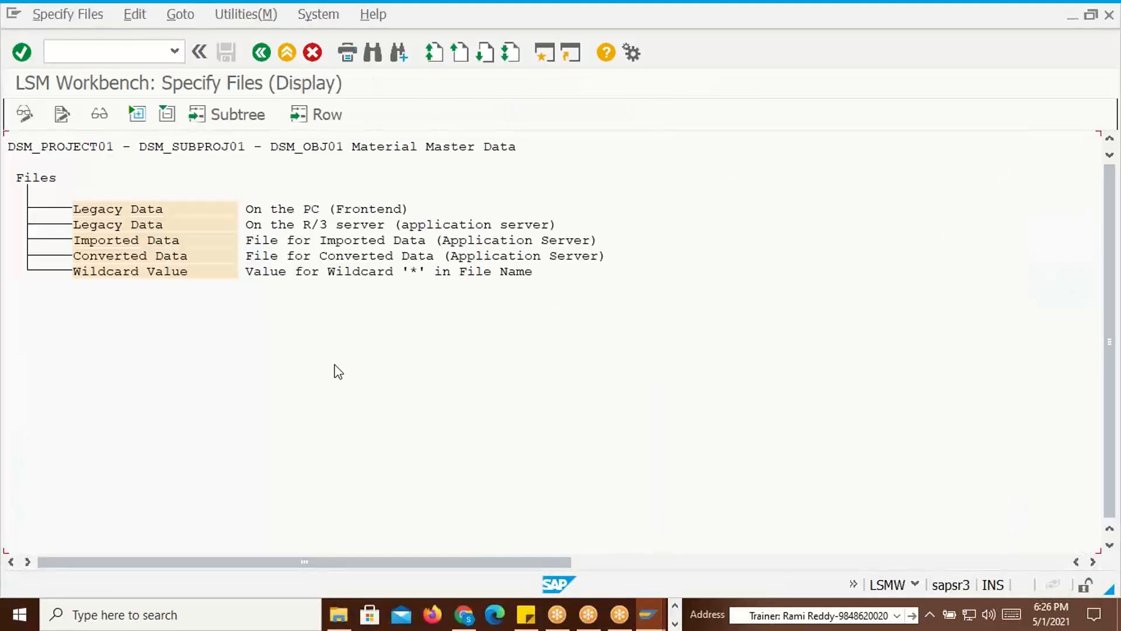
pyautogui.hotkey('alt', 'Tab')
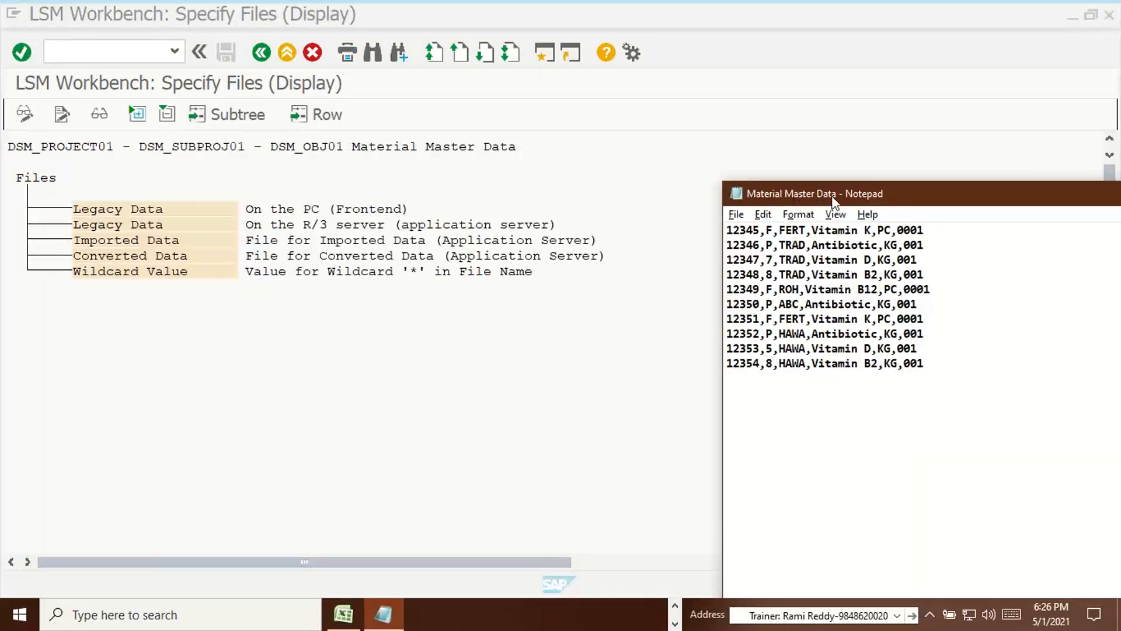
pyautogui.moveTo(972, 201); pyautogui.dragTo(369, 159)
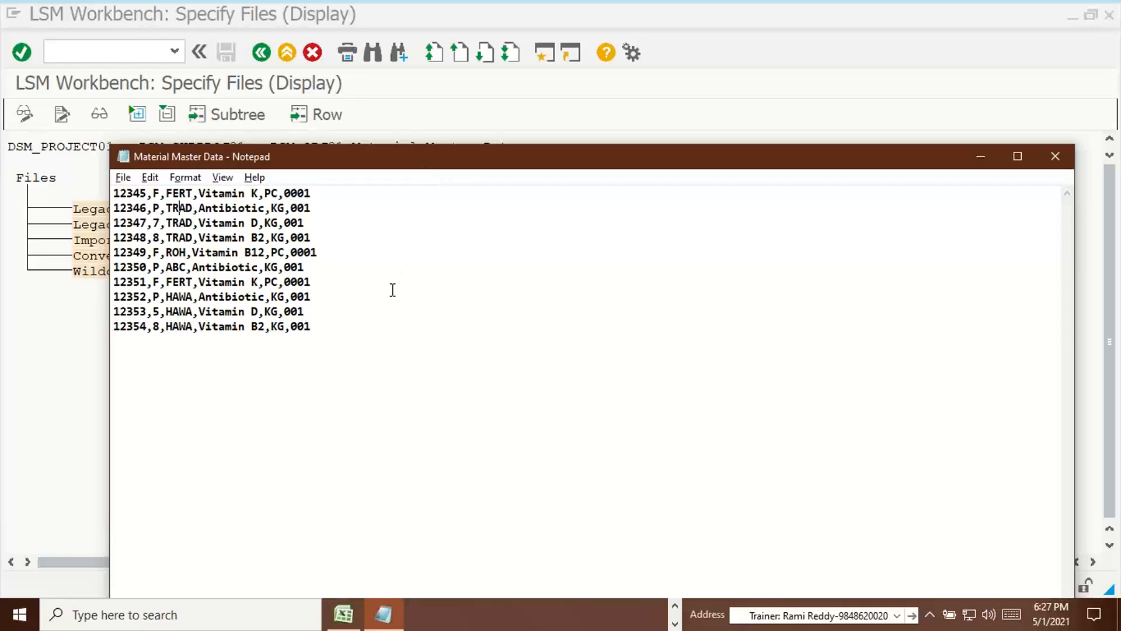
pyautogui.click(1055, 156)
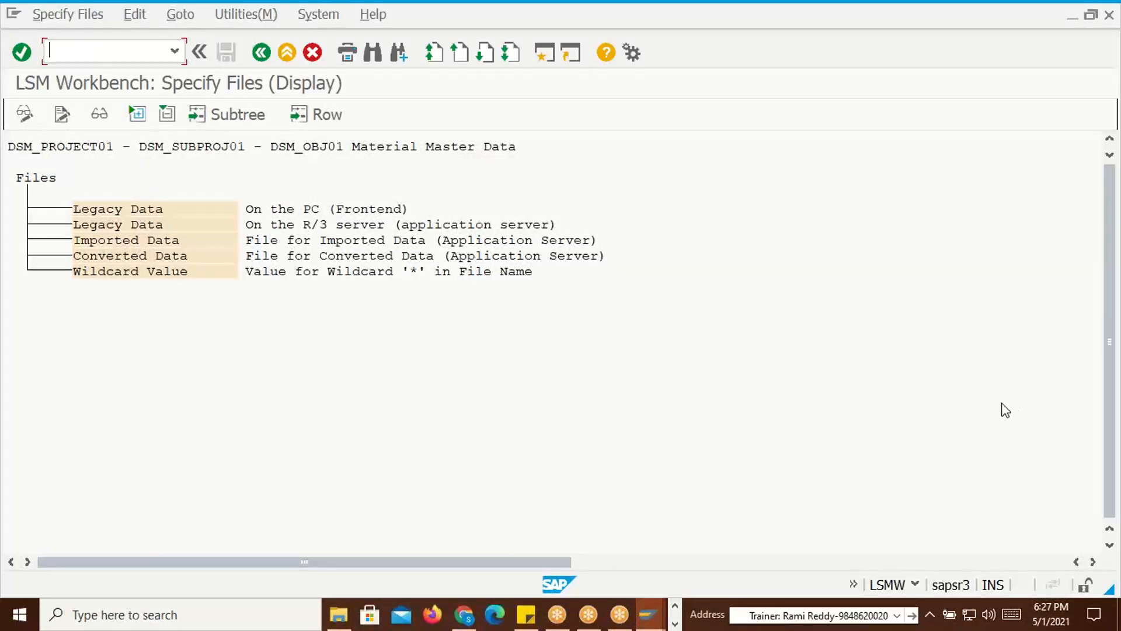
# Check the desktop for the Material Master Data text file and return to the LSM Workbench Specify Files window
pyautogui.hotkey('alt', 'Tab')
pyautogui.hotkey('alt', 'Tab')
pyautogui.hotkey('alt', 'Tab')
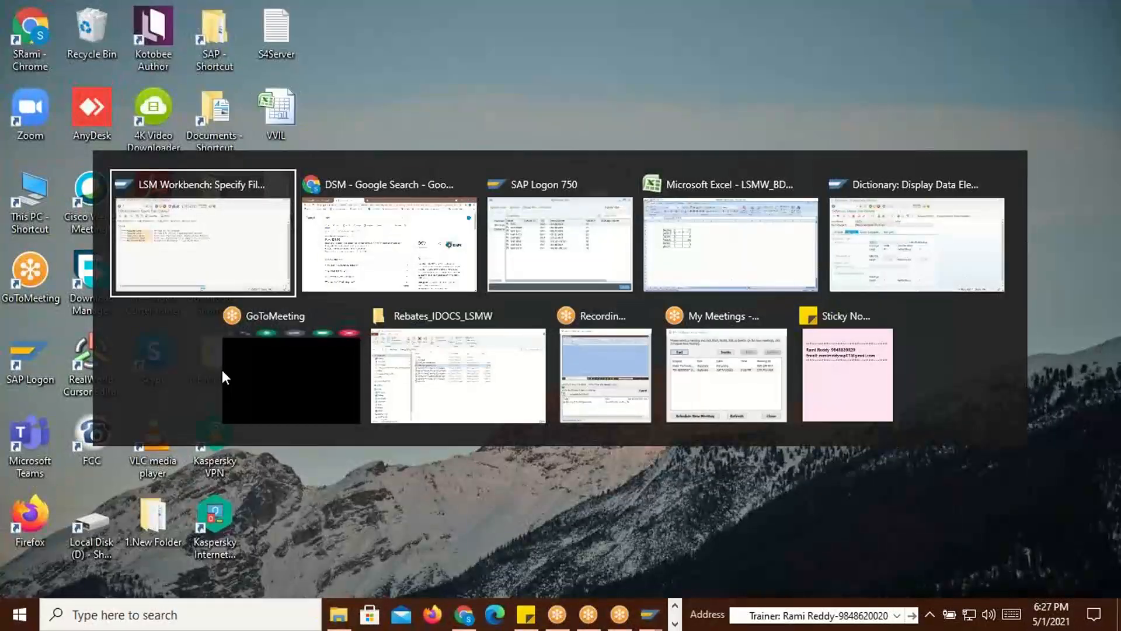
pyautogui.press('Tab')
pyautogui.press('Tab')
pyautogui.press('Tab')
pyautogui.press('Tab')
pyautogui.press('Tab')
pyautogui.press('Tab')
pyautogui.press('Tab')
pyautogui.press('Tab')
pyautogui.press('Tab')
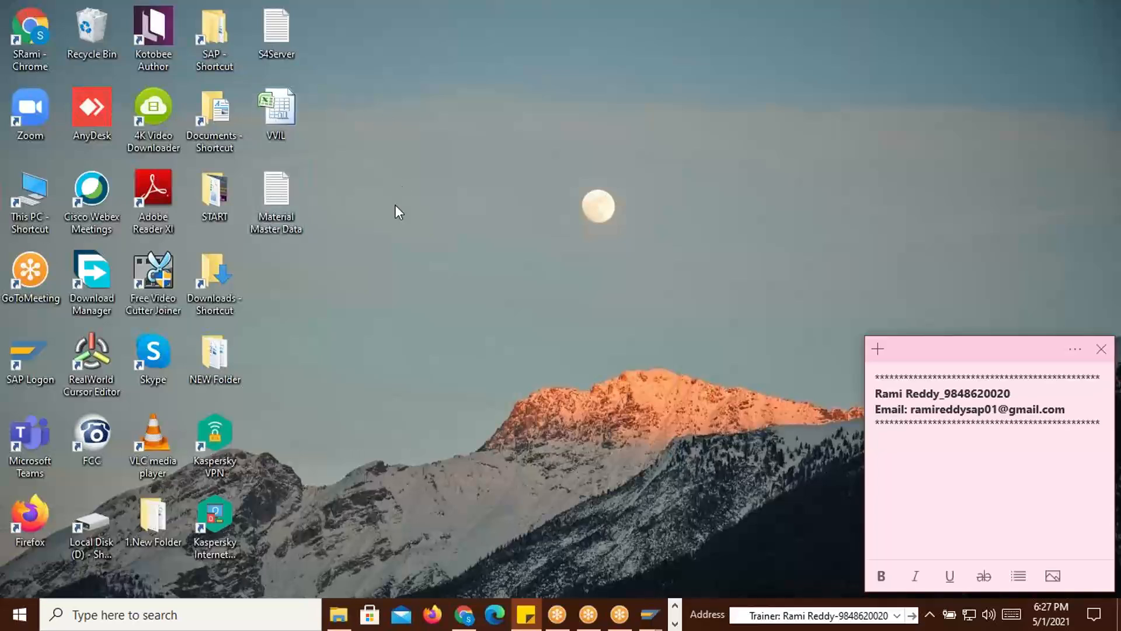
pyautogui.hotkey('alt', 'Tab')
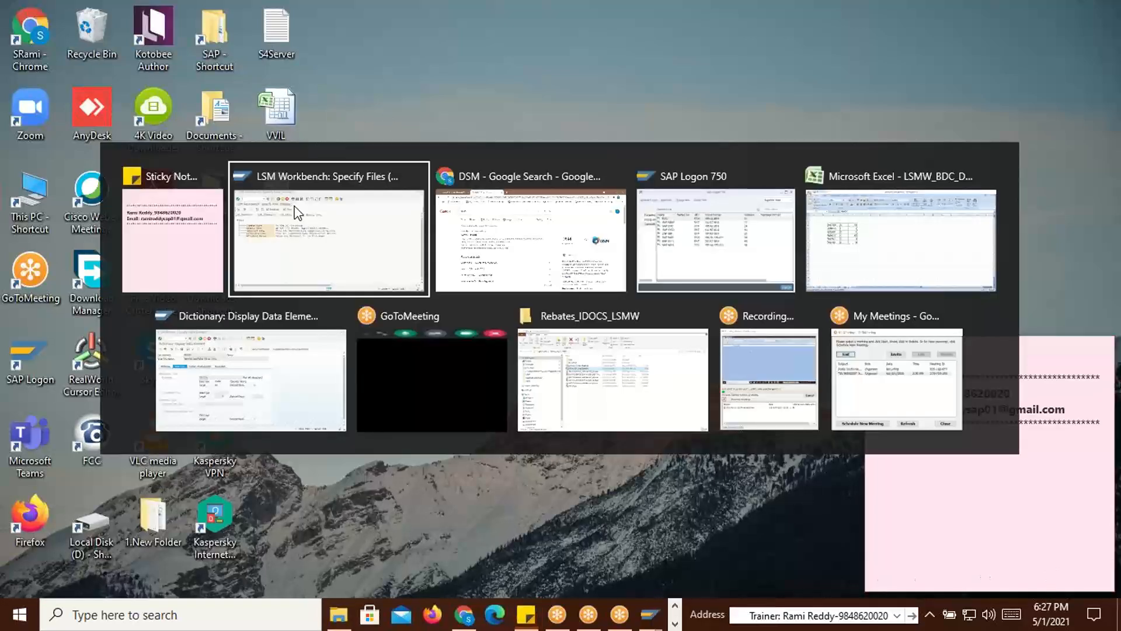
pyautogui.click(298, 211)
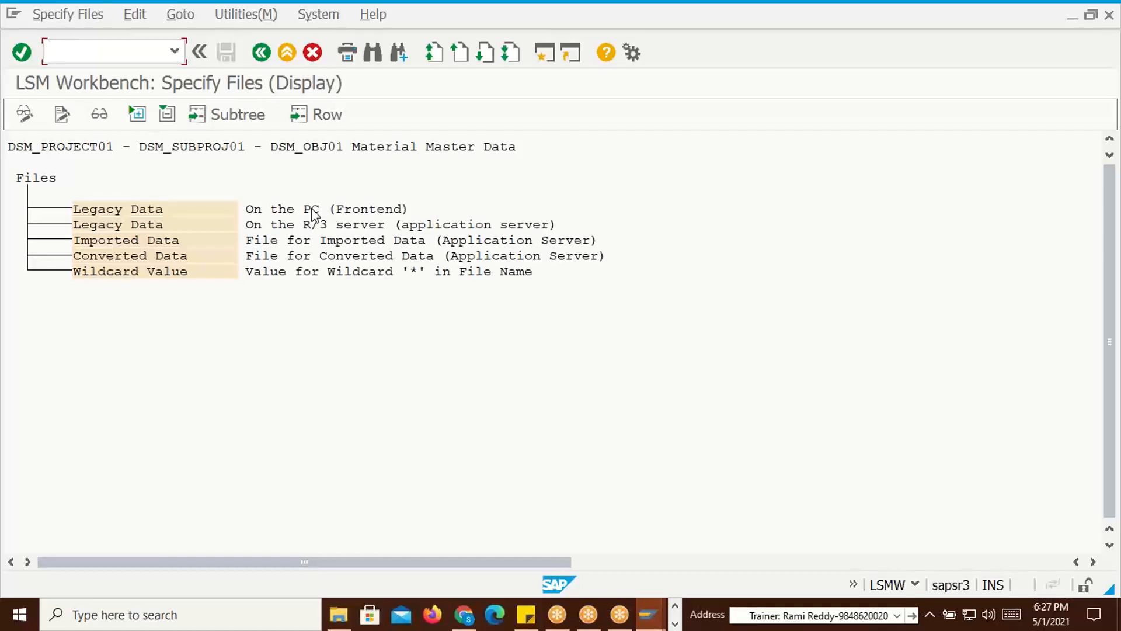
# Switch Specify Files to change mode with the Legacy Data entry on the PC (Frontend) selected
pyautogui.click(150, 210)
pyautogui.click(284, 209)
pyautogui.click(25, 115)
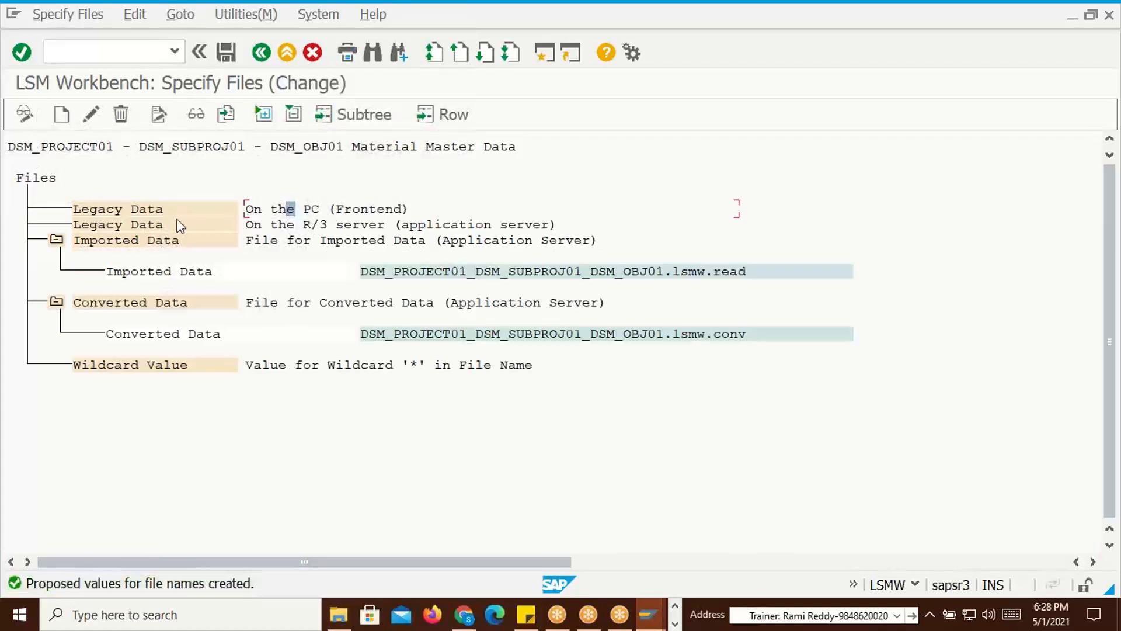
# Add a file entry under Legacy Data on the PC (Frontend) and choose Material Master Data.txt from the Desktop
pyautogui.click(307, 210)
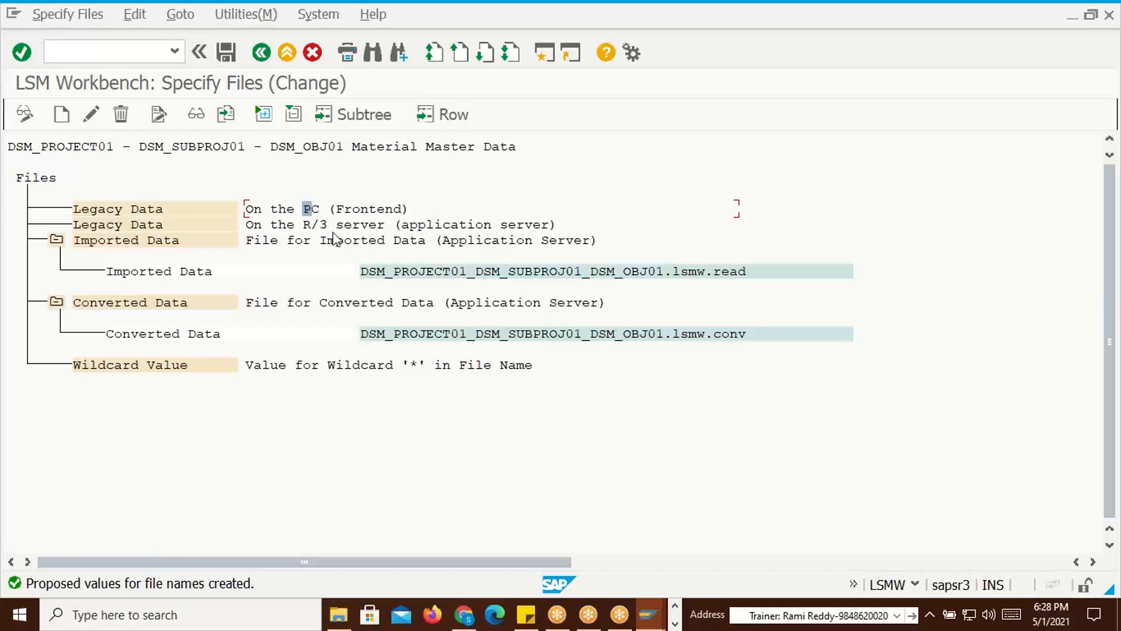
pyautogui.click(275, 211)
pyautogui.click(61, 116)
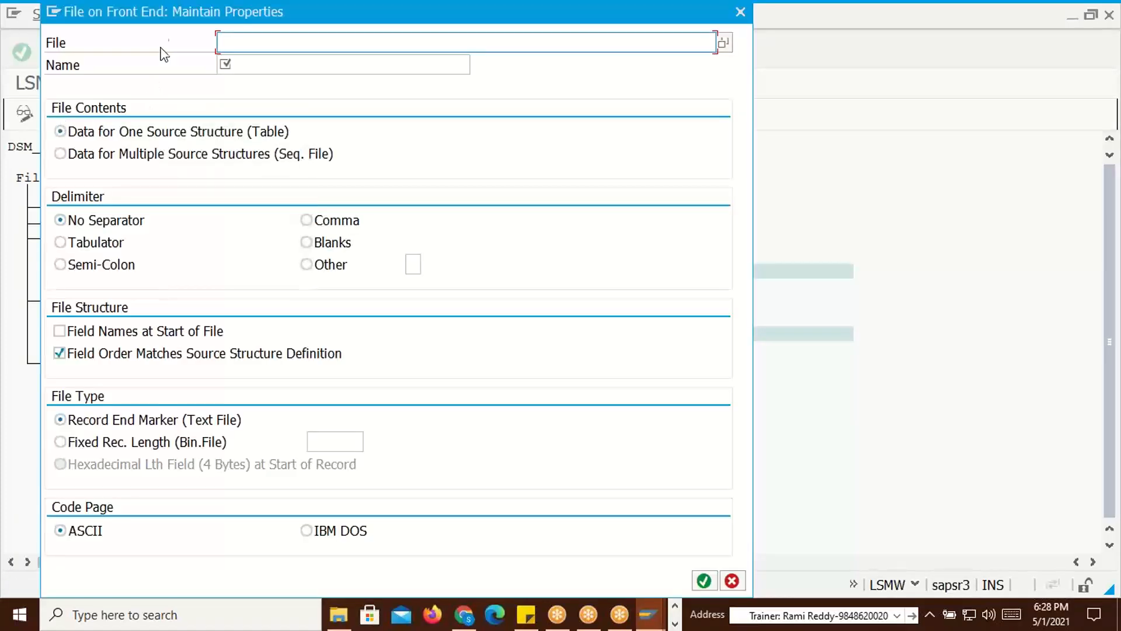
pyautogui.moveTo(166, 11); pyautogui.dragTo(372, 138)
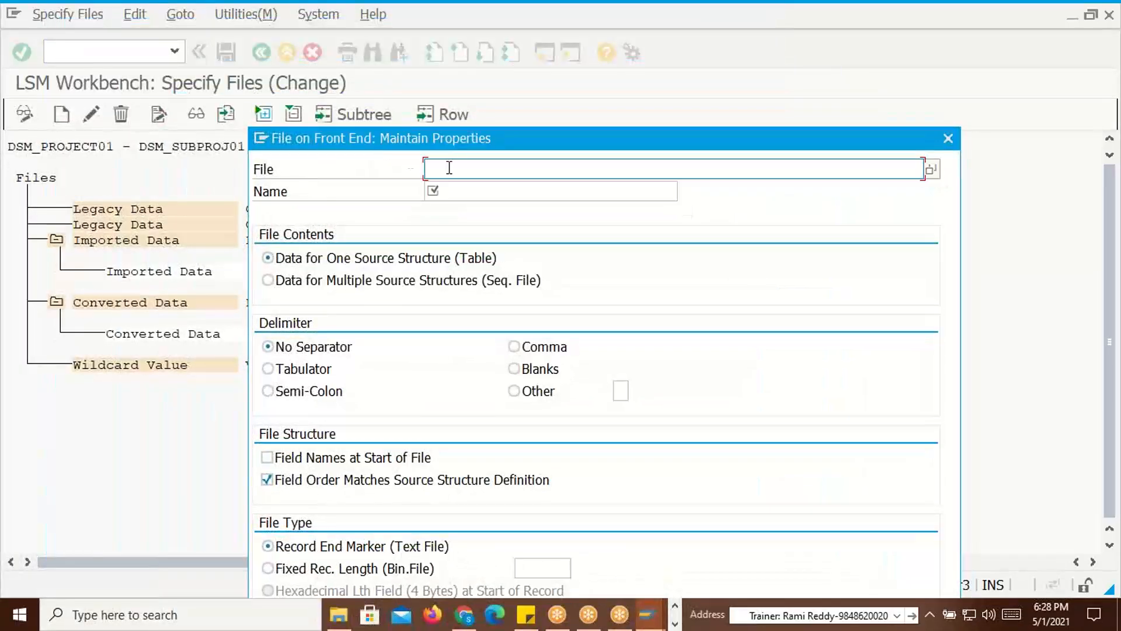
pyautogui.click(932, 170)
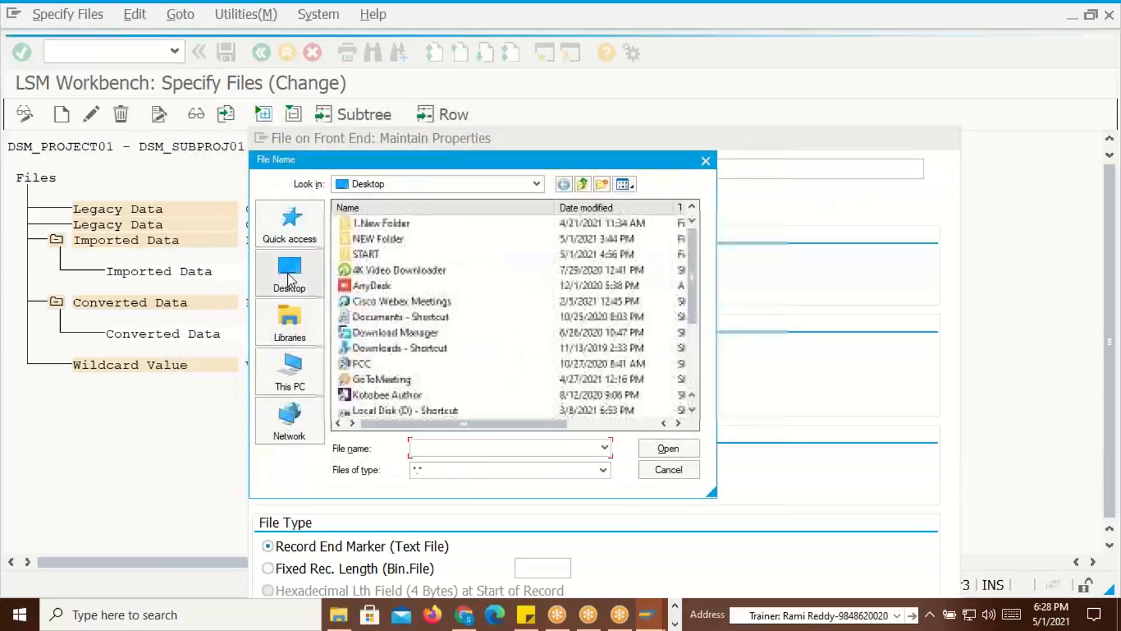
pyautogui.click(287, 272)
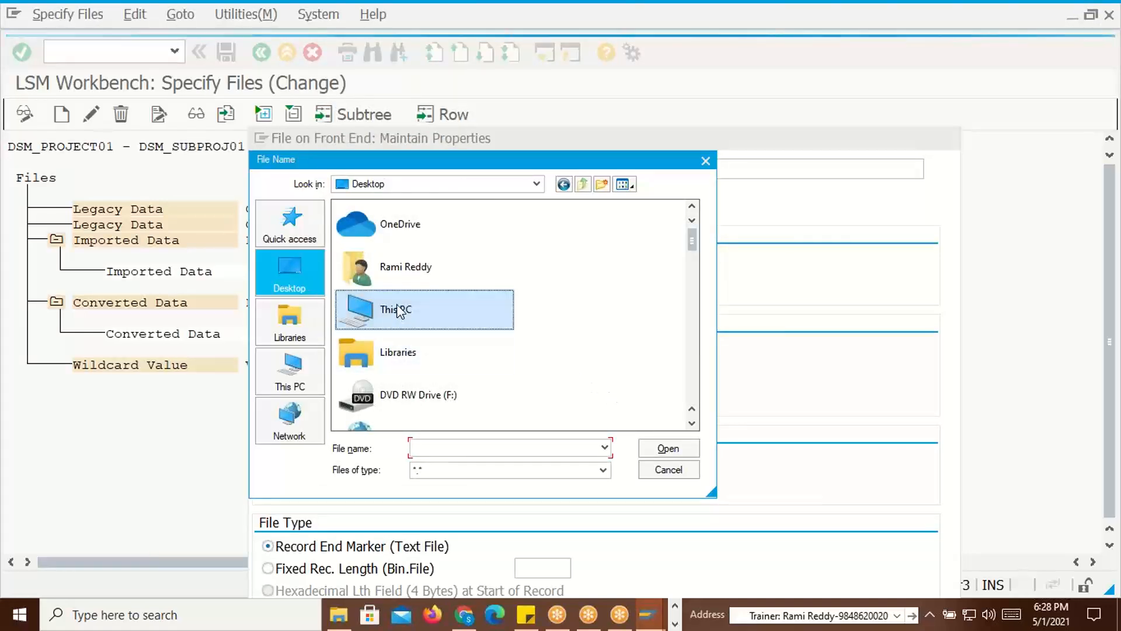
pyautogui.press('m')
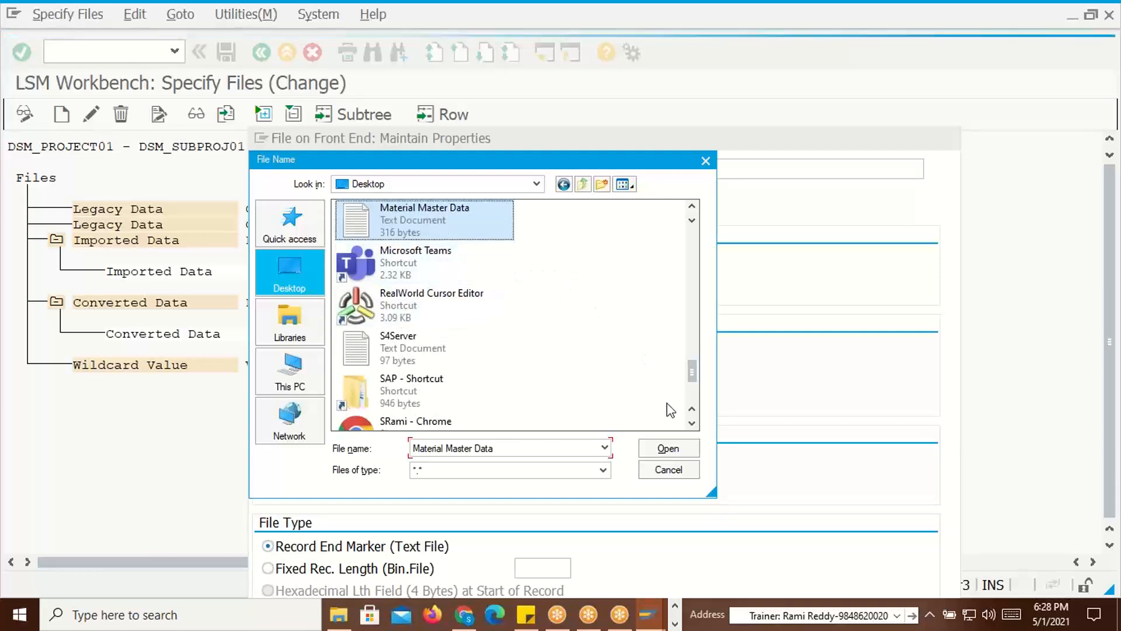
pyautogui.click(670, 455)
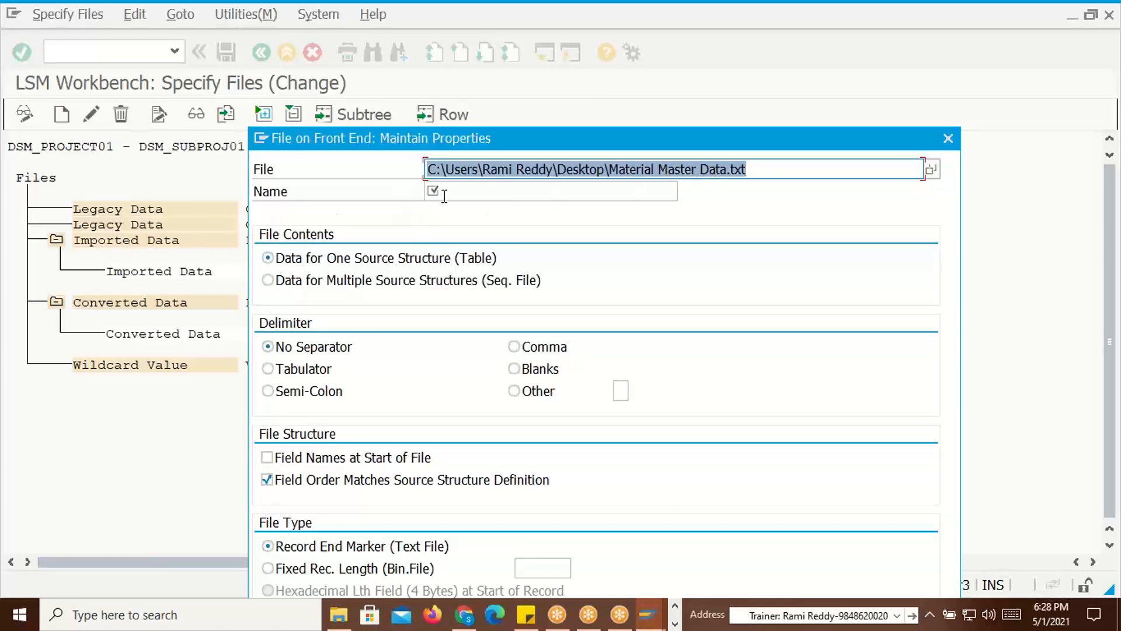
# Name the front-end file entry Material Master Data
pyautogui.click(488, 195)
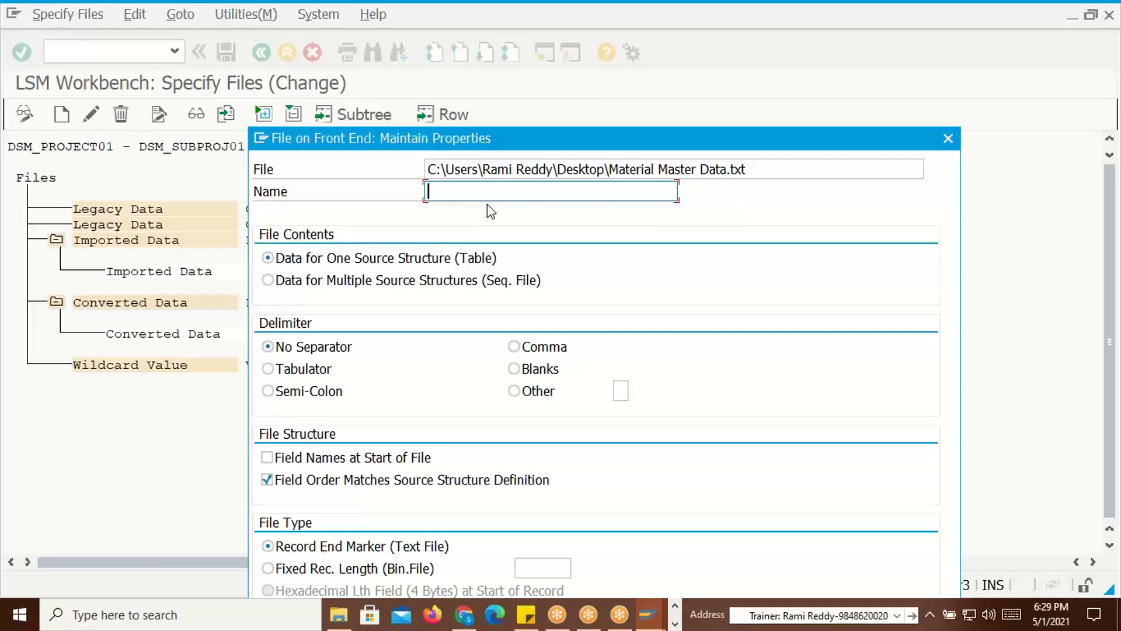
pyautogui.write('MM ')
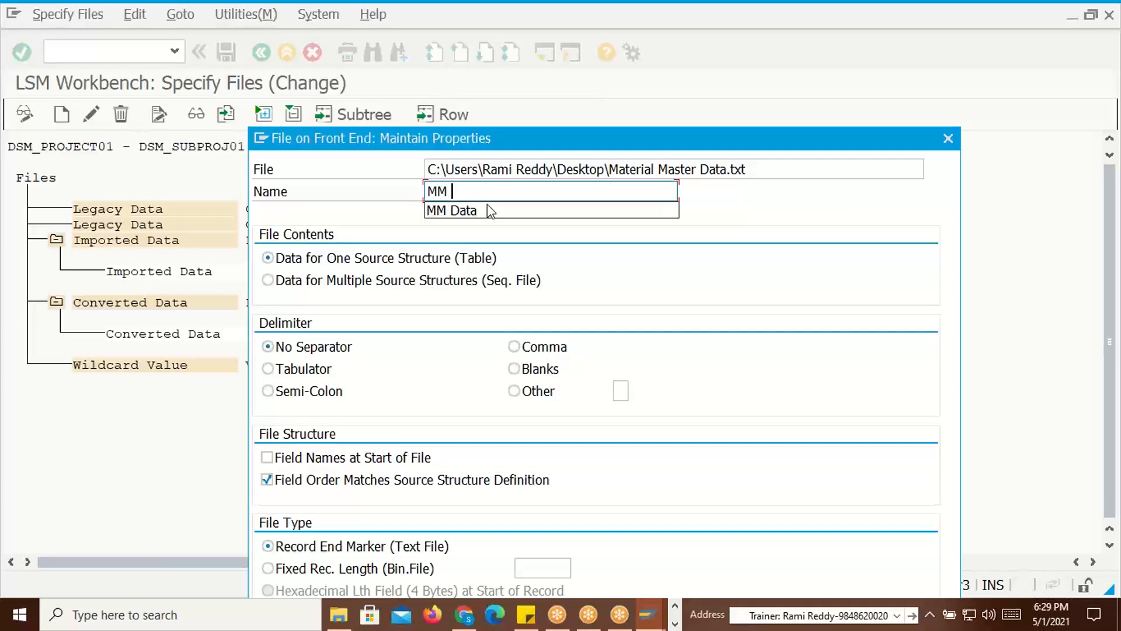
pyautogui.write('Maste')
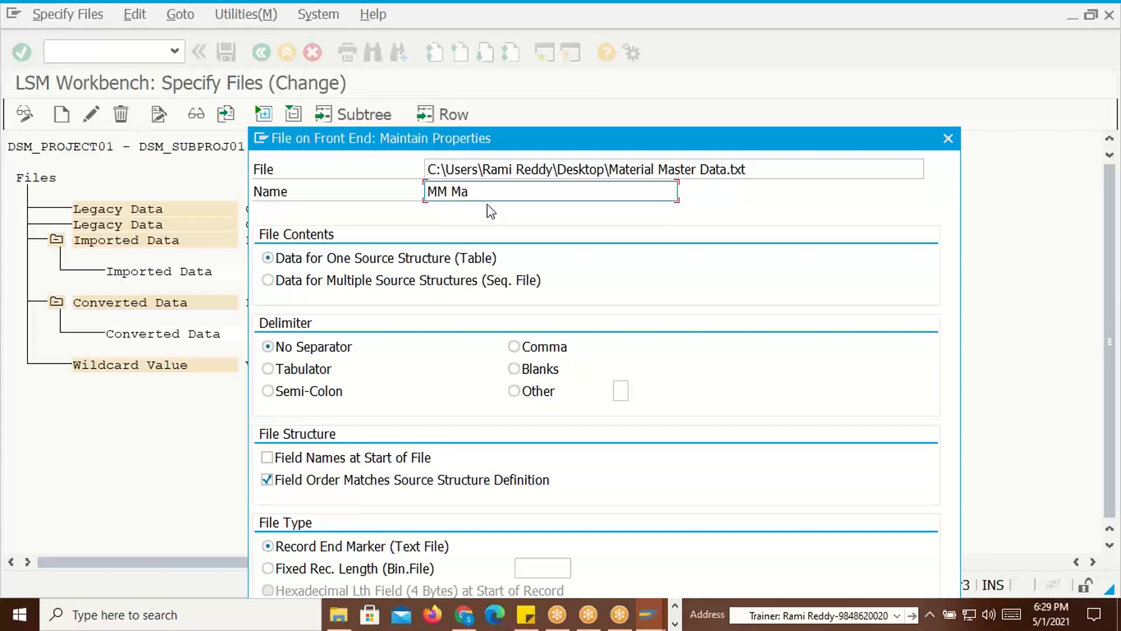
pyautogui.press('BackSpace')
pyautogui.press('BackSpace')
pyautogui.press('BackSpace')
pyautogui.press('BackSpace')
pyautogui.press('BackSpace')
pyautogui.press('BackSpace')
pyautogui.press('BackSpace')
pyautogui.press('BackSpace')
pyautogui.write('Material Master Data')
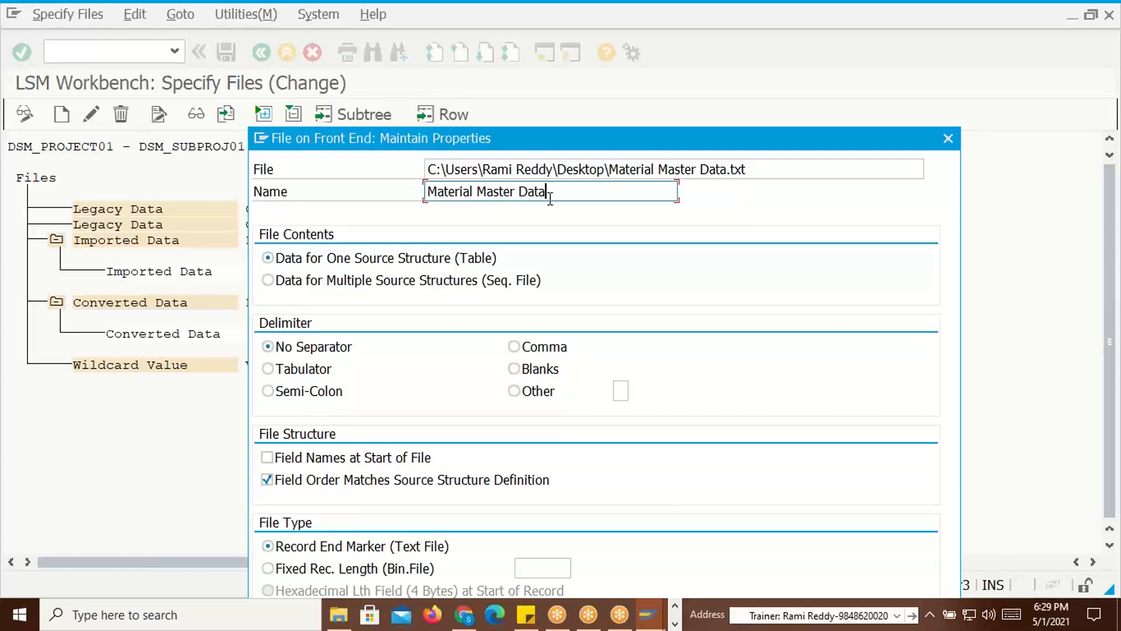
# Replace the file entry's name with MM Data Upload
pyautogui.moveTo(547, 193); pyautogui.dragTo(393, 194)
pyautogui.click(390, 190)
pyautogui.press('Delete')
pyautogui.press('Delete')
pyautogui.press('Delete')
pyautogui.press('Delete')
pyautogui.press('Delete')
pyautogui.press('Delete')
pyautogui.press('Delete')
pyautogui.press('Delete')
pyautogui.press('Delete')
pyautogui.press('Delete')
pyautogui.press('Delete')
pyautogui.press('Delete')
pyautogui.press('Delete')
pyautogui.press('Delete')
pyautogui.press('Delete')
pyautogui.press('Delete')
pyautogui.press('Delete')
pyautogui.press('Delete')
pyautogui.press('Delete')
pyautogui.press('Delete')
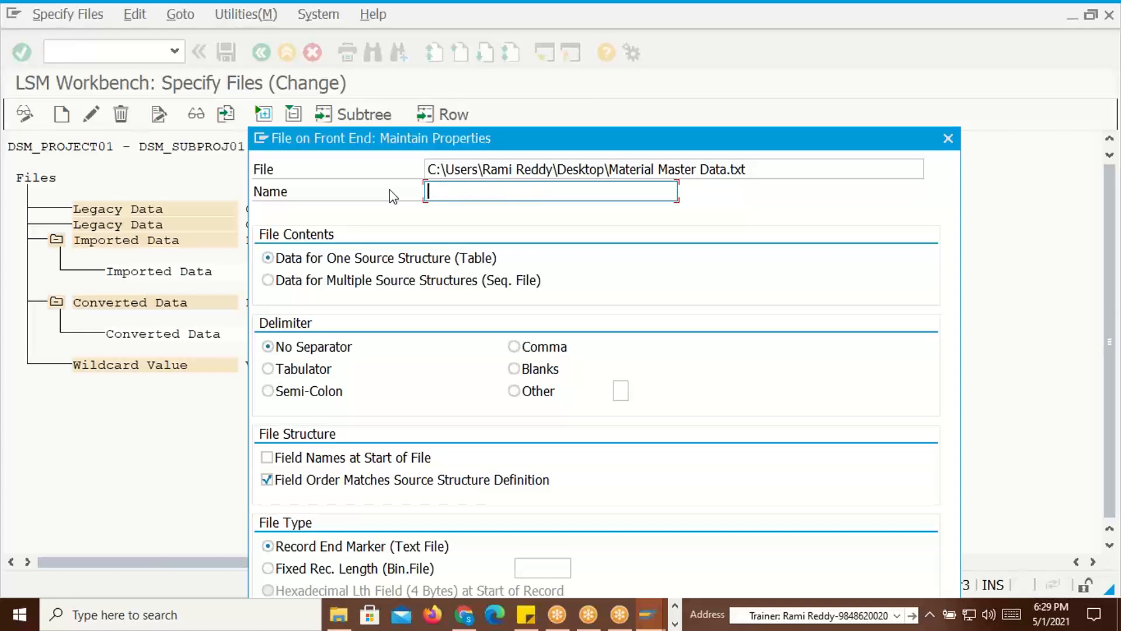
pyautogui.write('M')
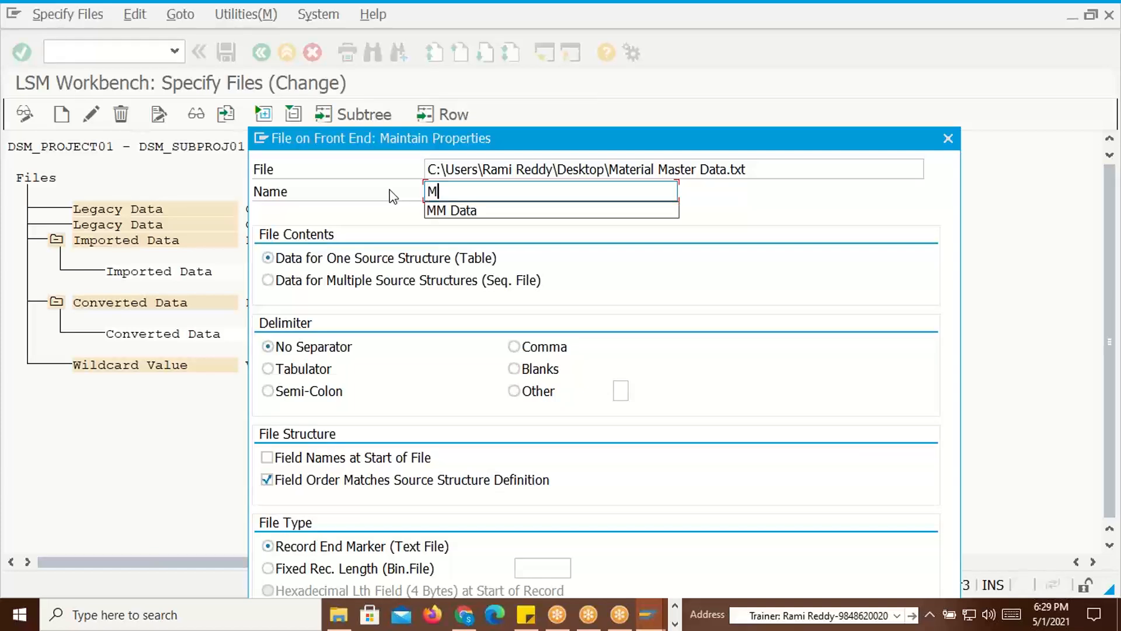
pyautogui.write('M Data ')
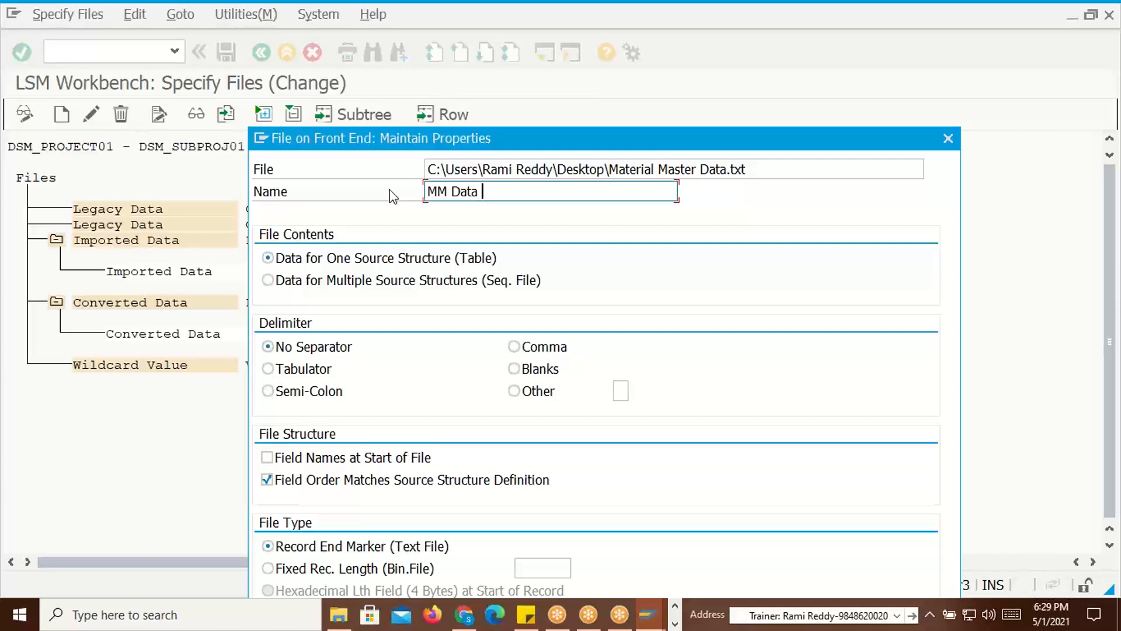
pyautogui.write('Upload')
pyautogui.hotkey('alt', 'Tab')
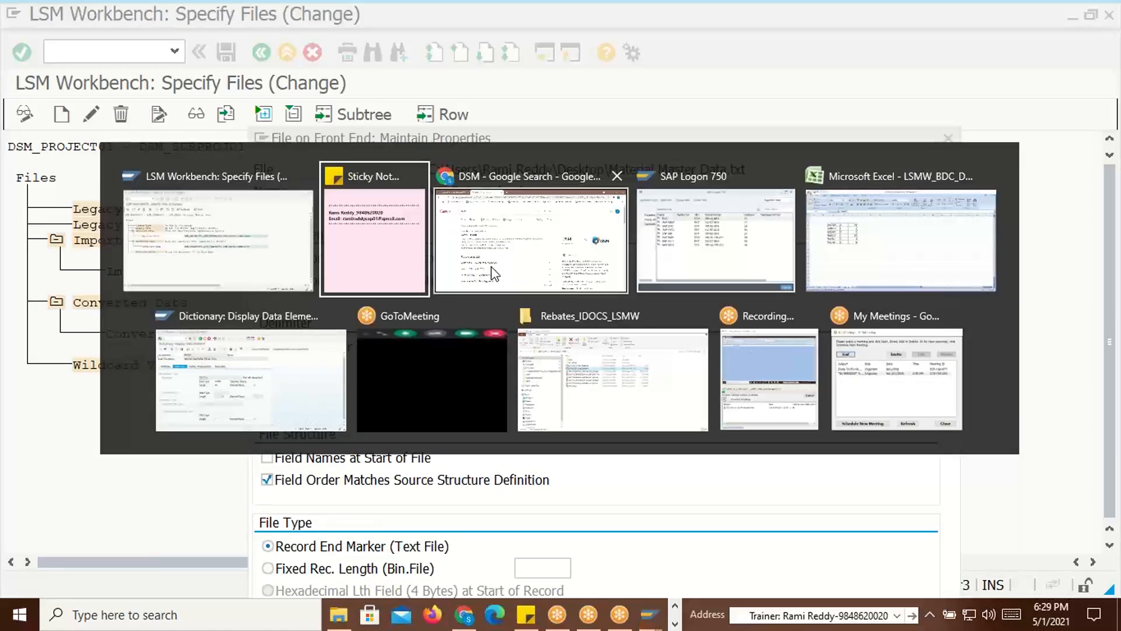
pyautogui.hotkey('alt', 'Tab')
pyautogui.hotkey('alt', 'Tab')
pyautogui.hotkey('alt', 'Tab')
pyautogui.hotkey('alt', 'shift', 'Tab')
pyautogui.hotkey('alt', 'shift', 'Tab')
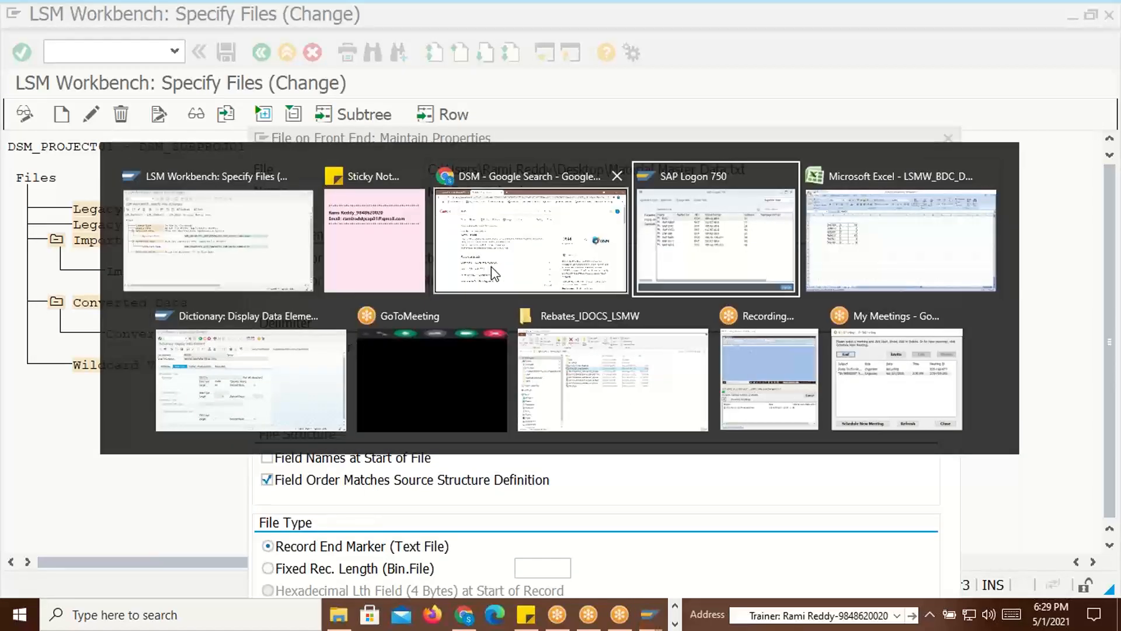
pyautogui.hotkey('alt', 'shift', 'Tab')
pyautogui.hotkey('alt', 'shift', 'Tab')
pyautogui.hotkey('alt', 'Tab')
pyautogui.hotkey('alt', 'Tab')
pyautogui.hotkey('alt', 'Tab')
pyautogui.hotkey('alt', 'shift', 'Tab')
pyautogui.hotkey('alt', 'shift', 'Tab')
pyautogui.hotkey('alt', 'shift', 'Tab')
pyautogui.hotkey('alt', 'shift', 'Tab')
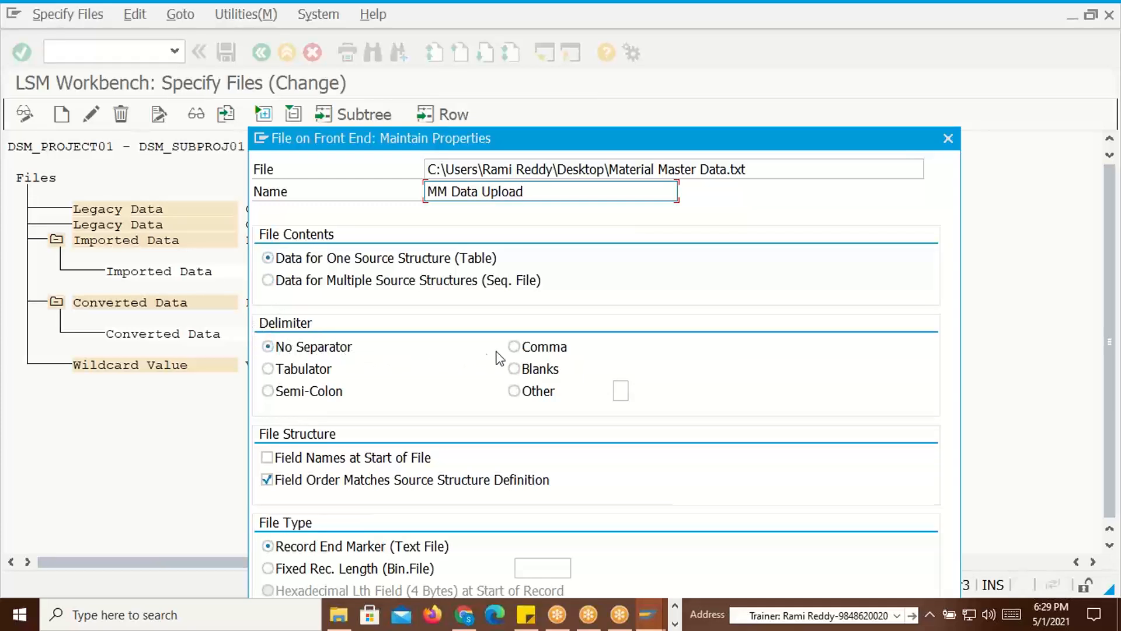
# Set the file's delimiter to Comma, accept the file properties and save the file specification
pyautogui.click(514, 347)
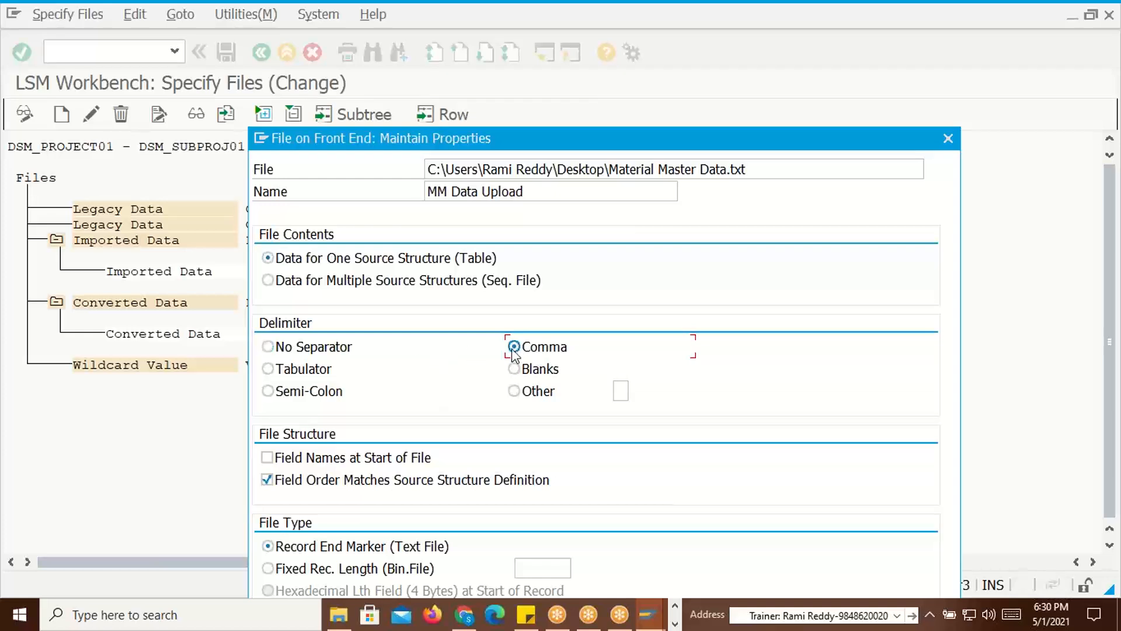
pyautogui.click(268, 369)
pyautogui.click(515, 347)
pyautogui.click(267, 458)
pyautogui.moveTo(611, 149); pyautogui.dragTo(493, 50)
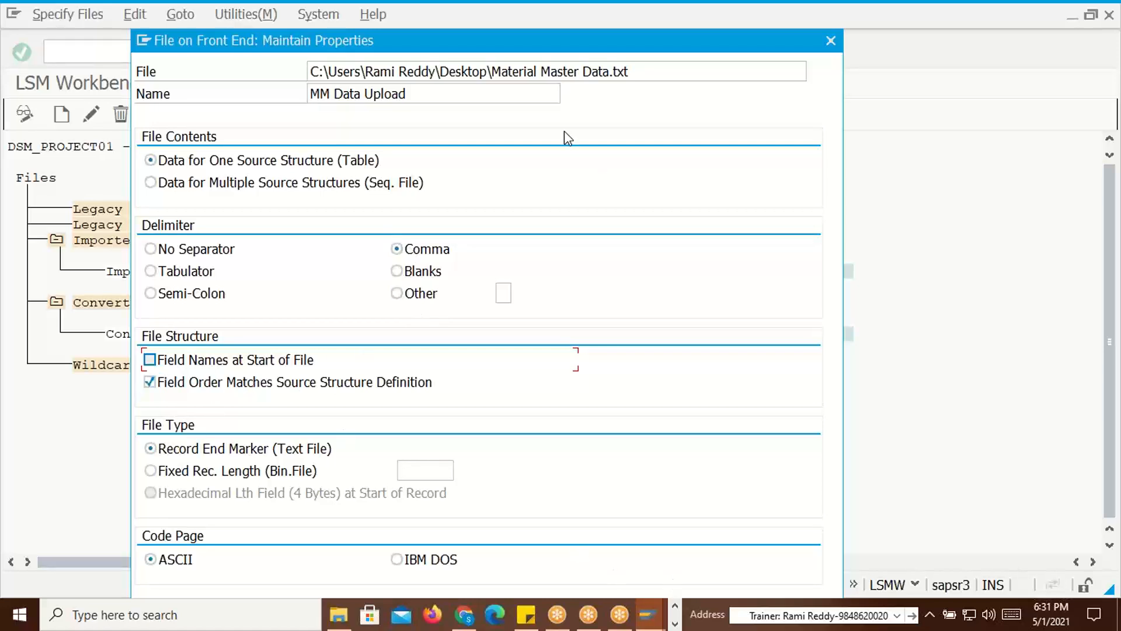
pyautogui.moveTo(382, 37); pyautogui.dragTo(363, 19)
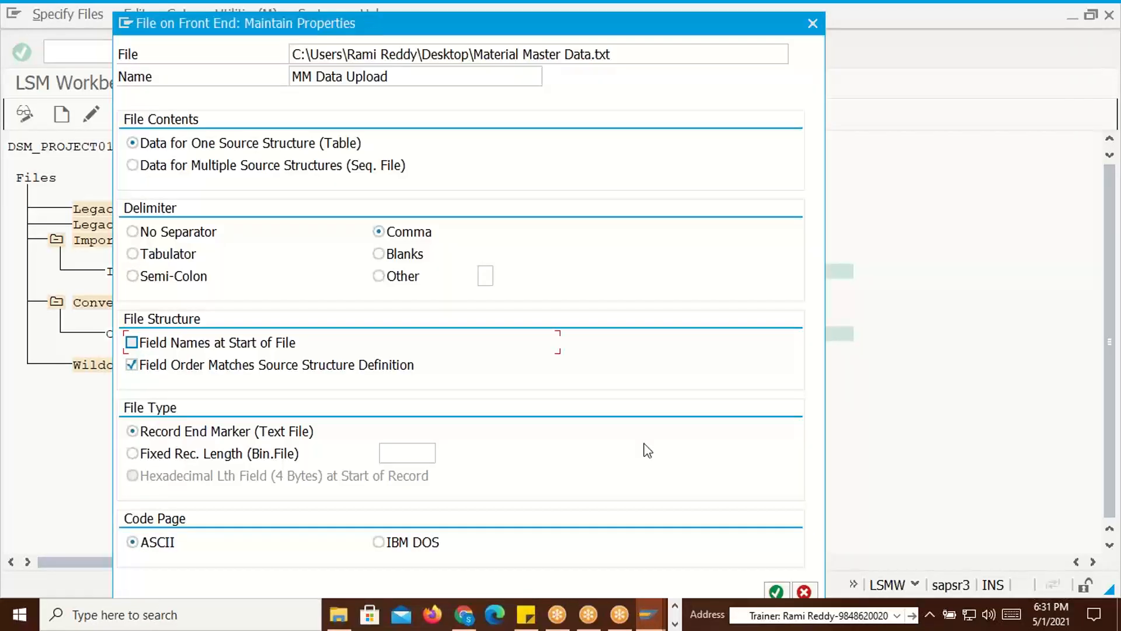
pyautogui.click(775, 591)
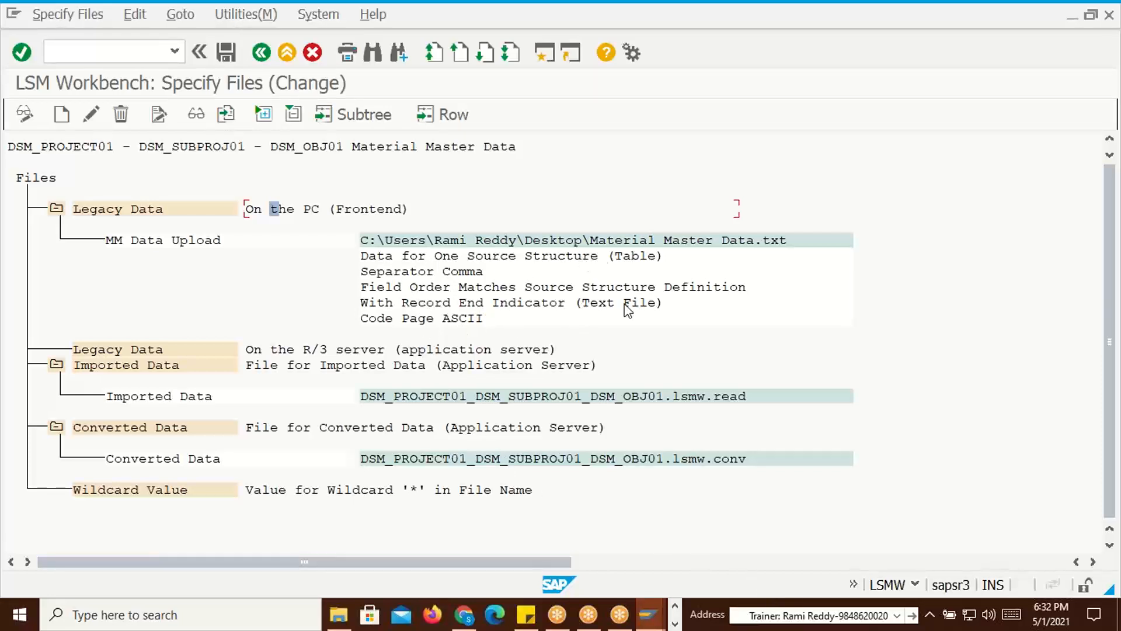
pyautogui.click(226, 52)
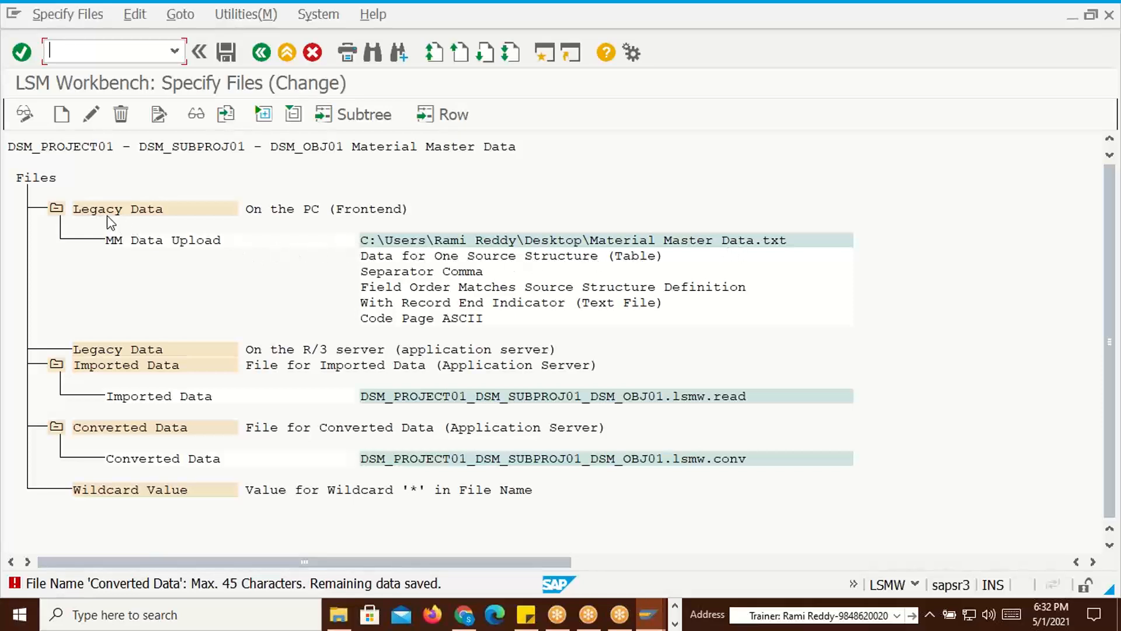
# Delete the Material Master Data.txt entry under Legacy Data on the PC and collapse the Imported Data and Converted Data nodes
pyautogui.click(398, 240)
pyautogui.click(121, 117)
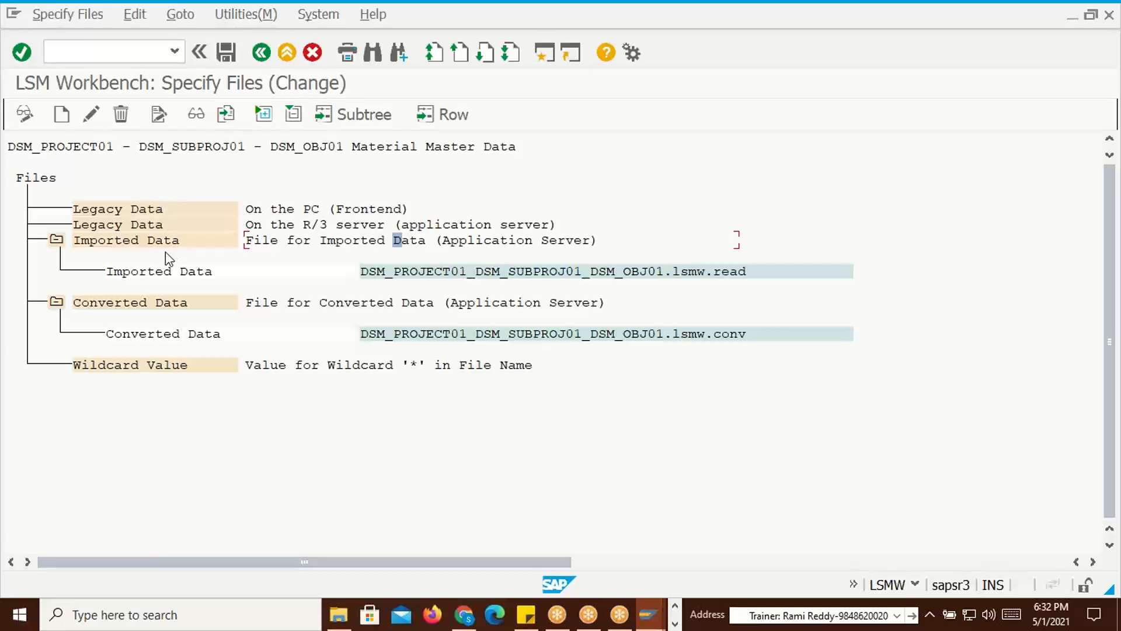
pyautogui.click(56, 240)
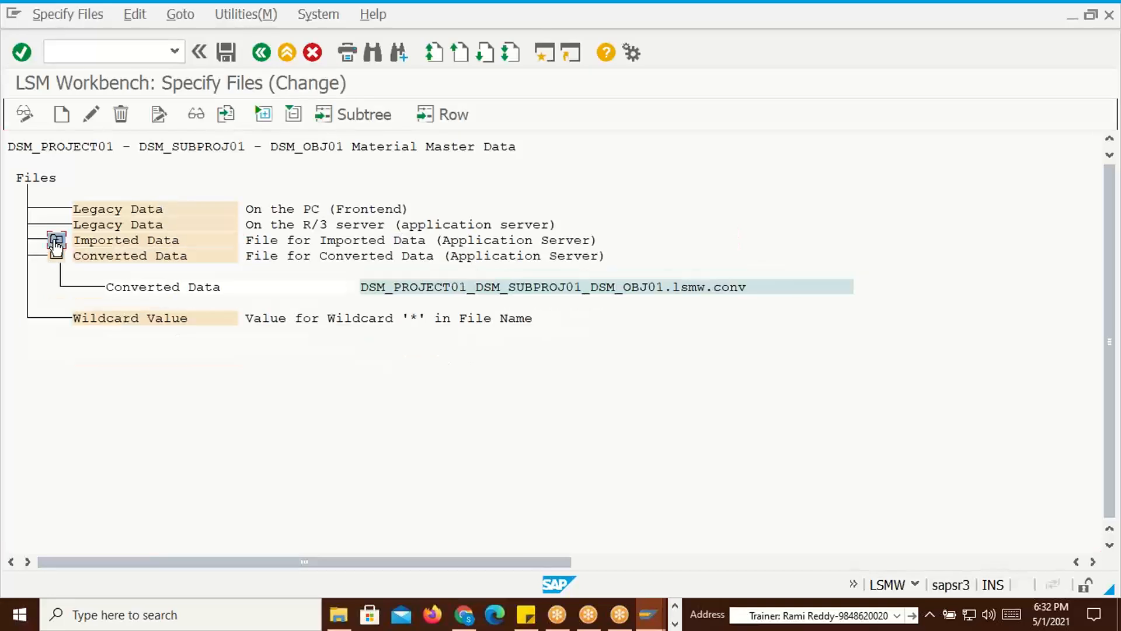
pyautogui.click(56, 256)
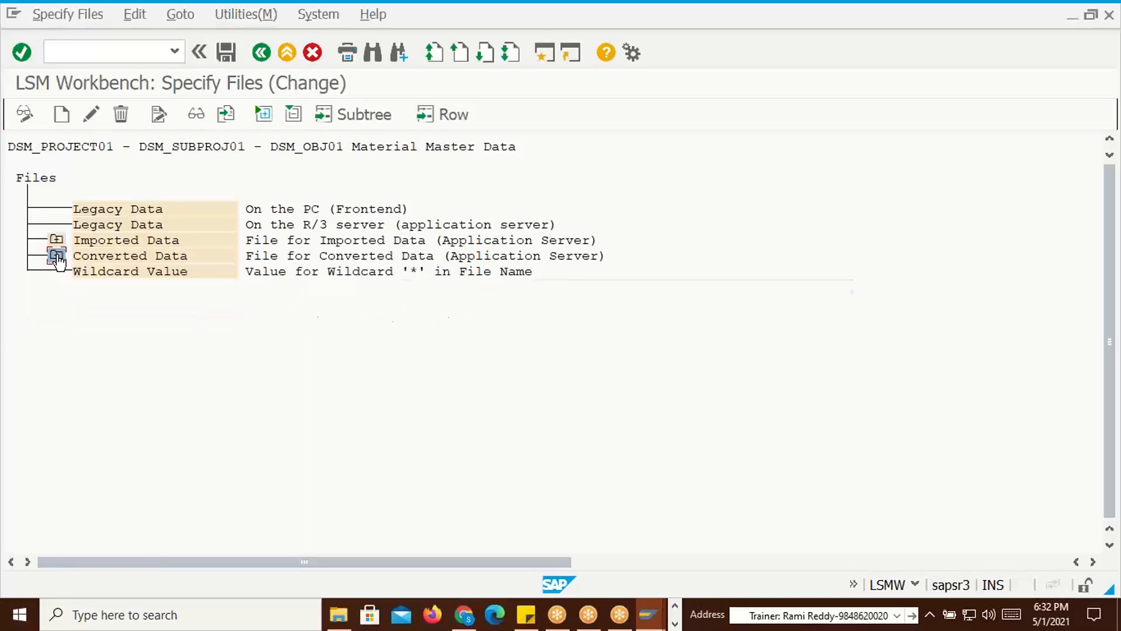
pyautogui.click(139, 212)
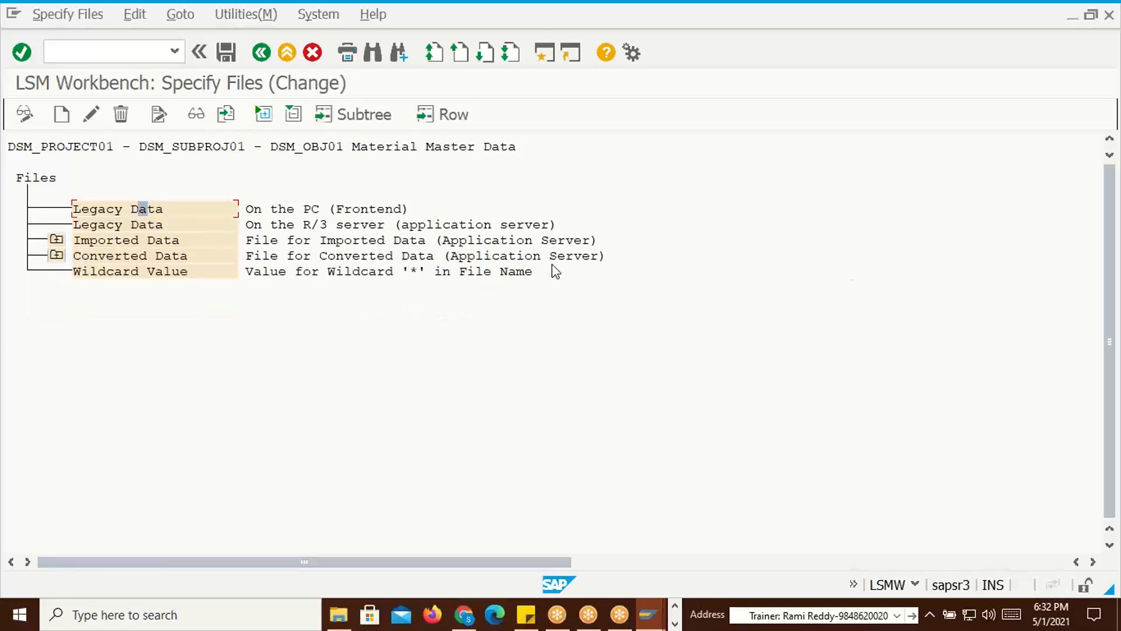
# Rename the Material Master Data text file on the desktop as MATERIAL DATA and return to the Specify Files window
pyautogui.press('super+d')
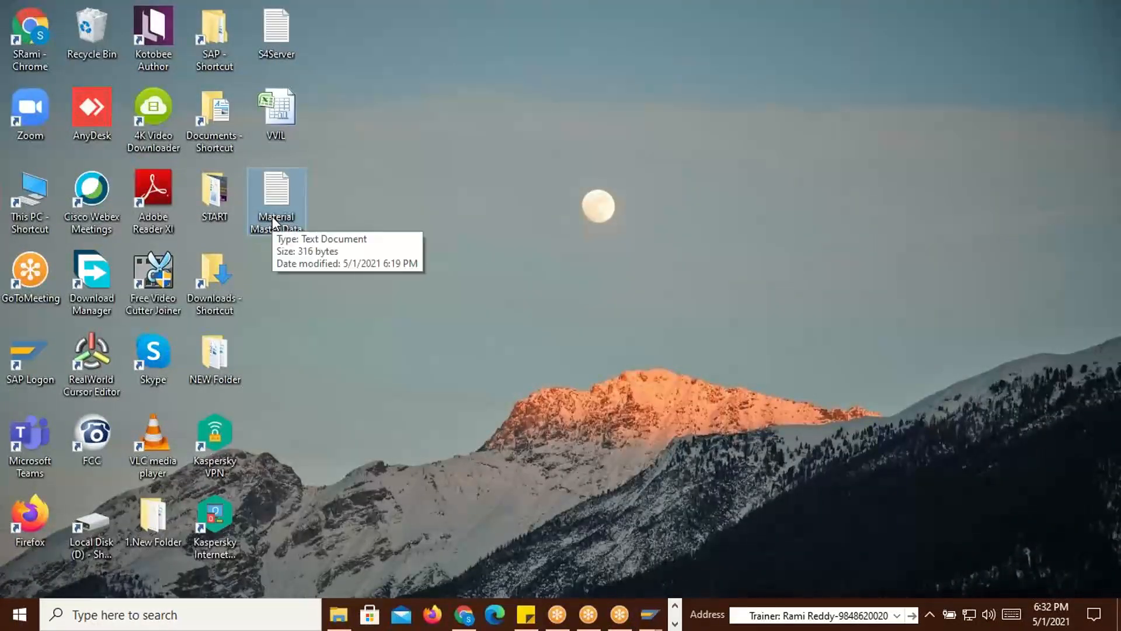
pyautogui.press('F2')
pyautogui.write('MAT')
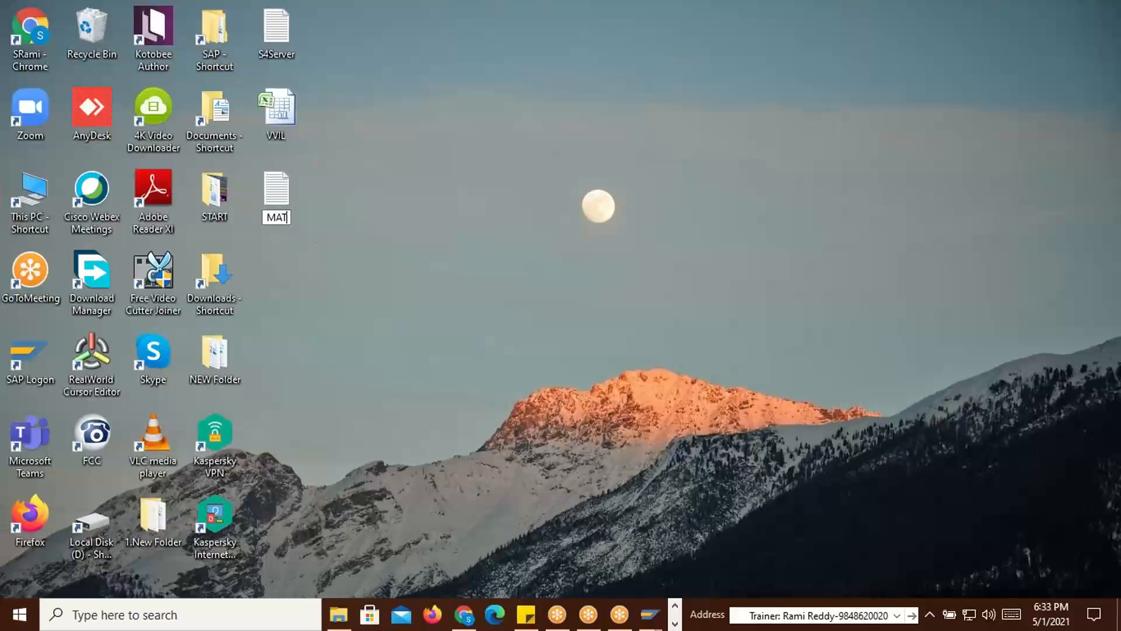
pyautogui.write('ERIAL DAT')
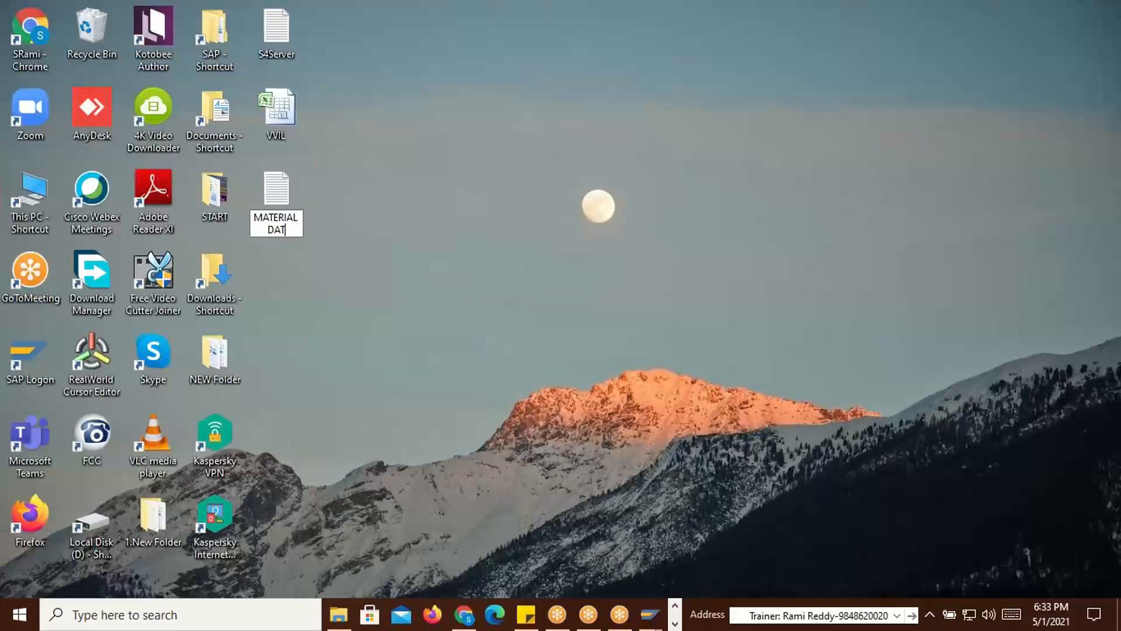
pyautogui.write('A')
pyautogui.press('Return')
pyautogui.hotkey('alt', 'Tab')
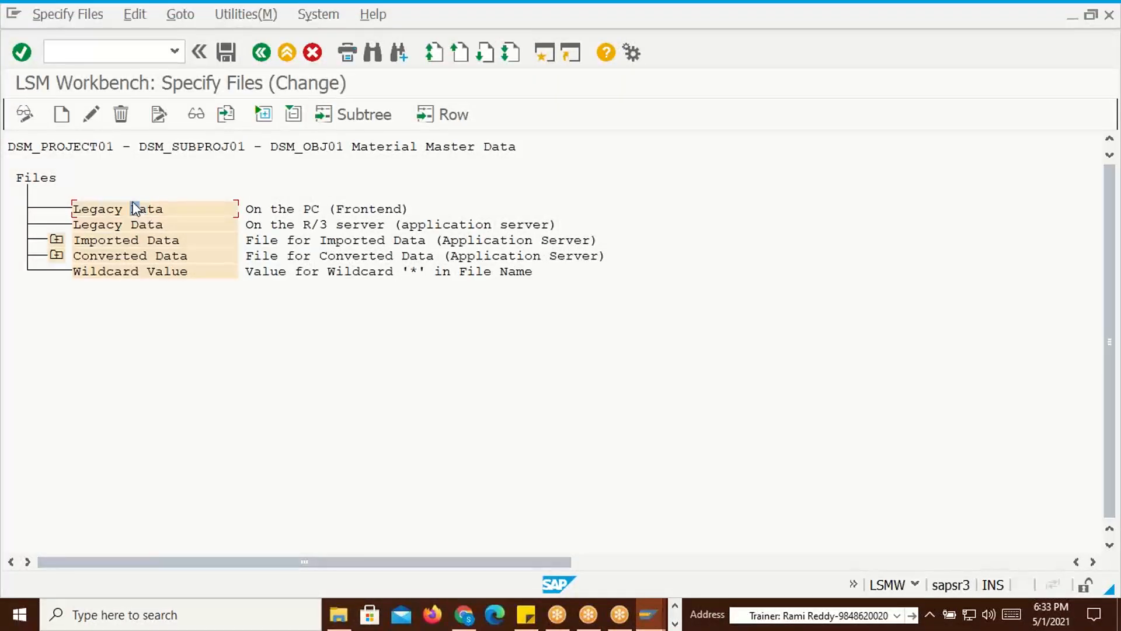
# Add a new file entry under Legacy Data on the PC (Frontend) and choose MATERIAL DATA.txt from the Desktop
pyautogui.click(62, 114)
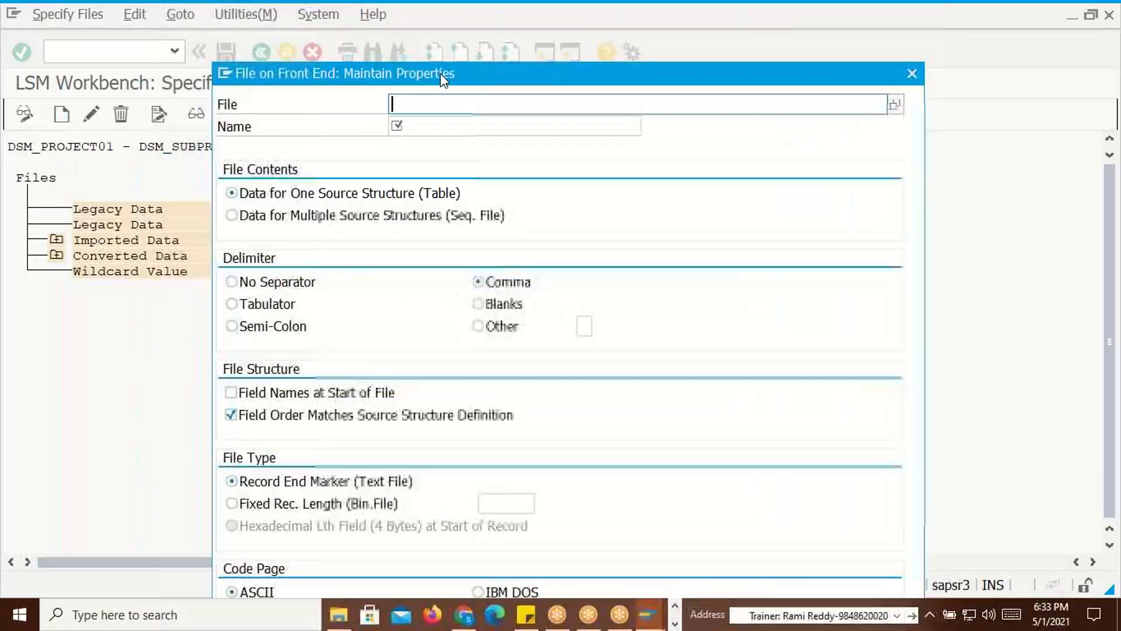
pyautogui.click(896, 105)
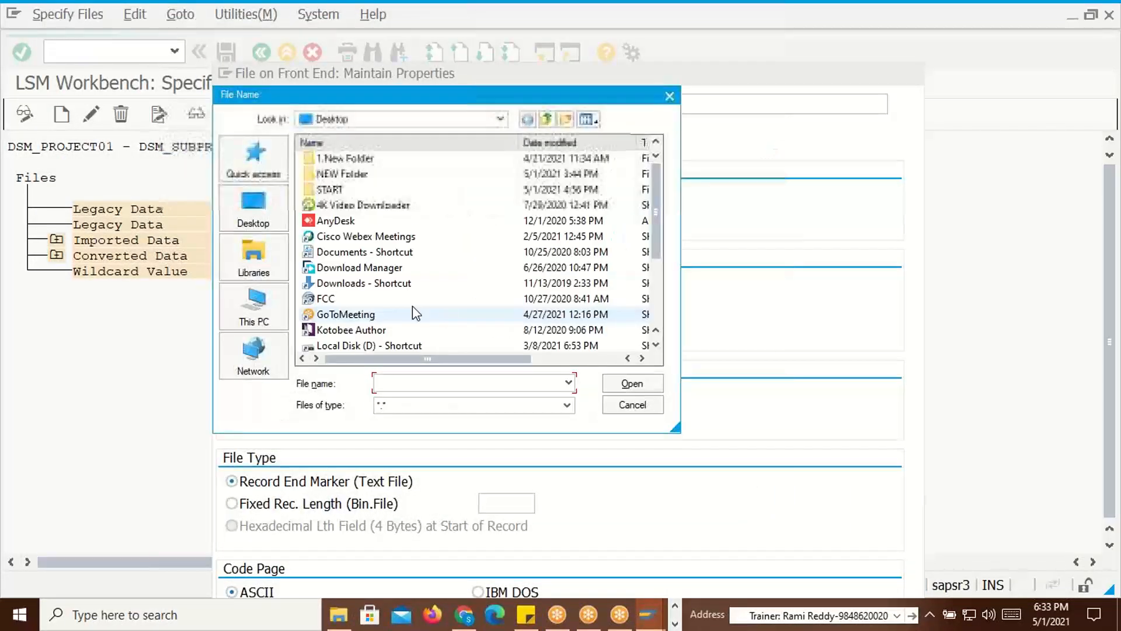
pyautogui.click(255, 209)
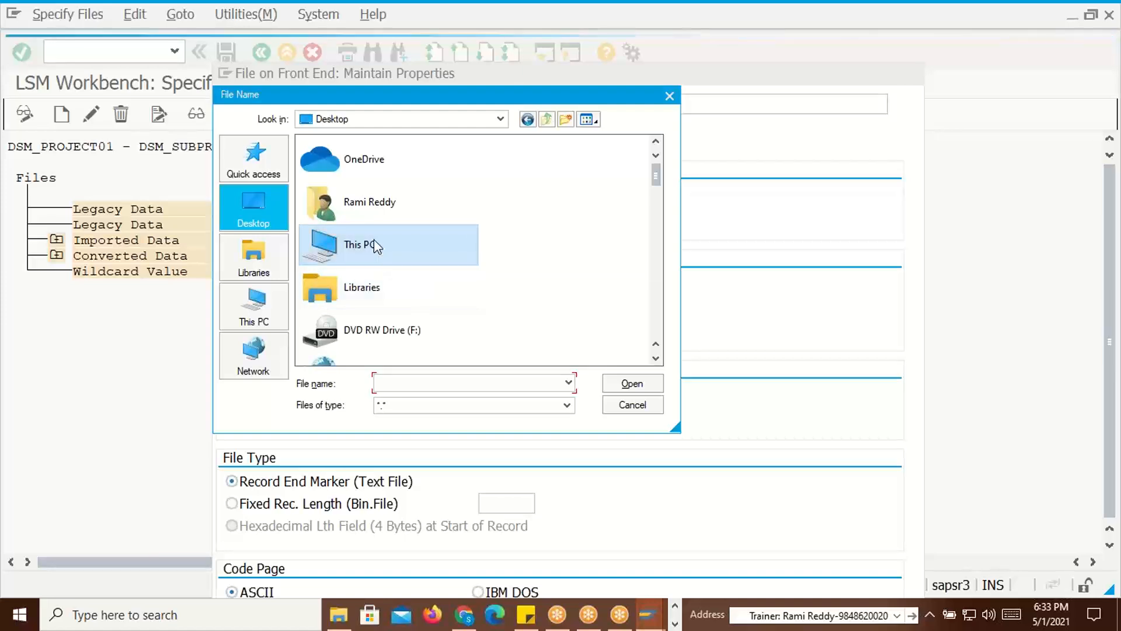
pyautogui.press('m')
pyautogui.press('m')
pyautogui.click(401, 157)
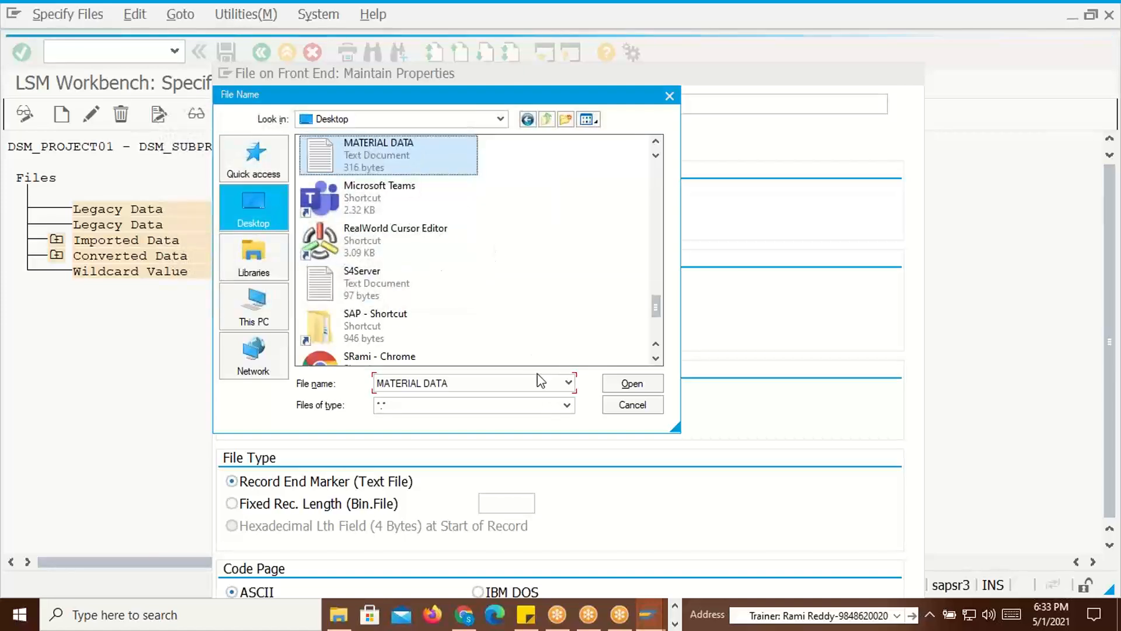
pyautogui.click(632, 383)
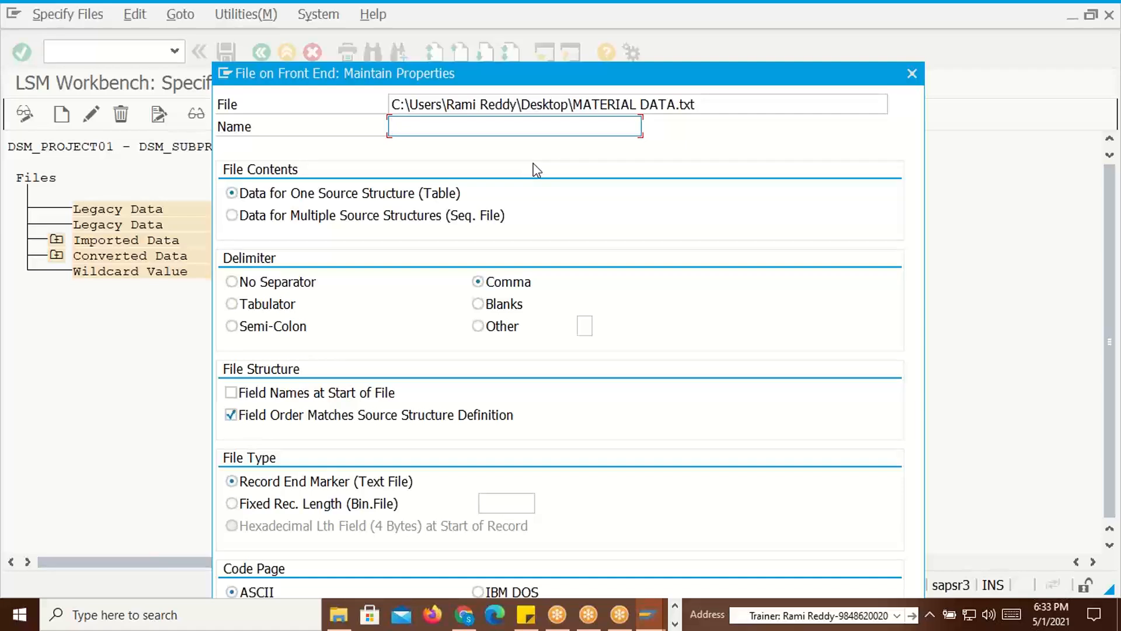
# Name the file entry MM DATA, accept its properties and save the file specification
pyautogui.write('MM')
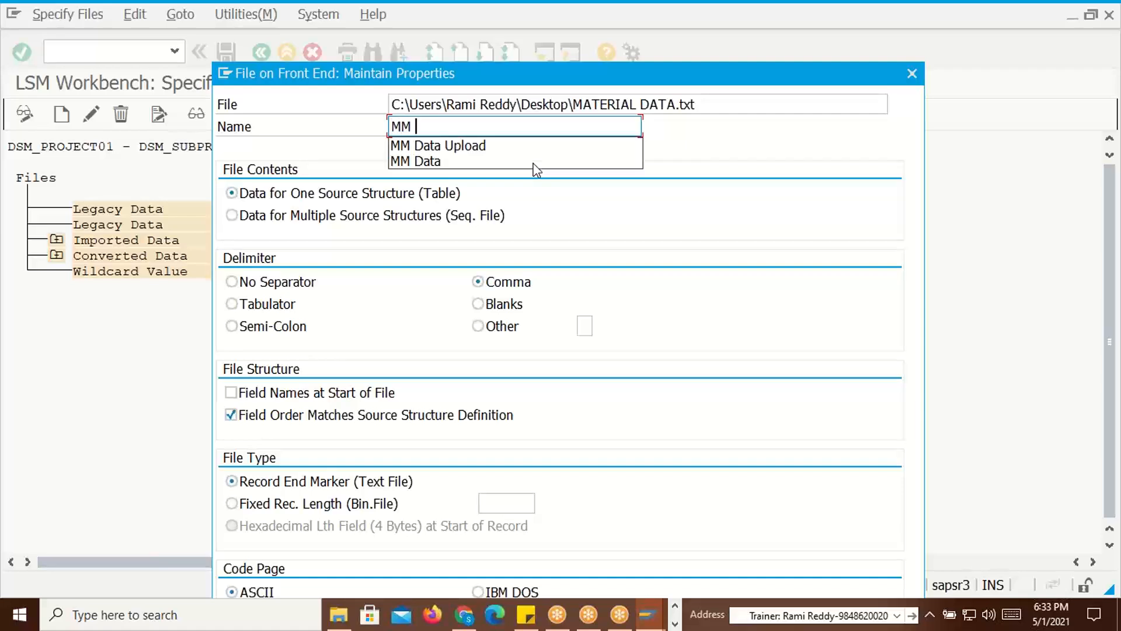
pyautogui.write(' DATA')
pyautogui.click(642, 241)
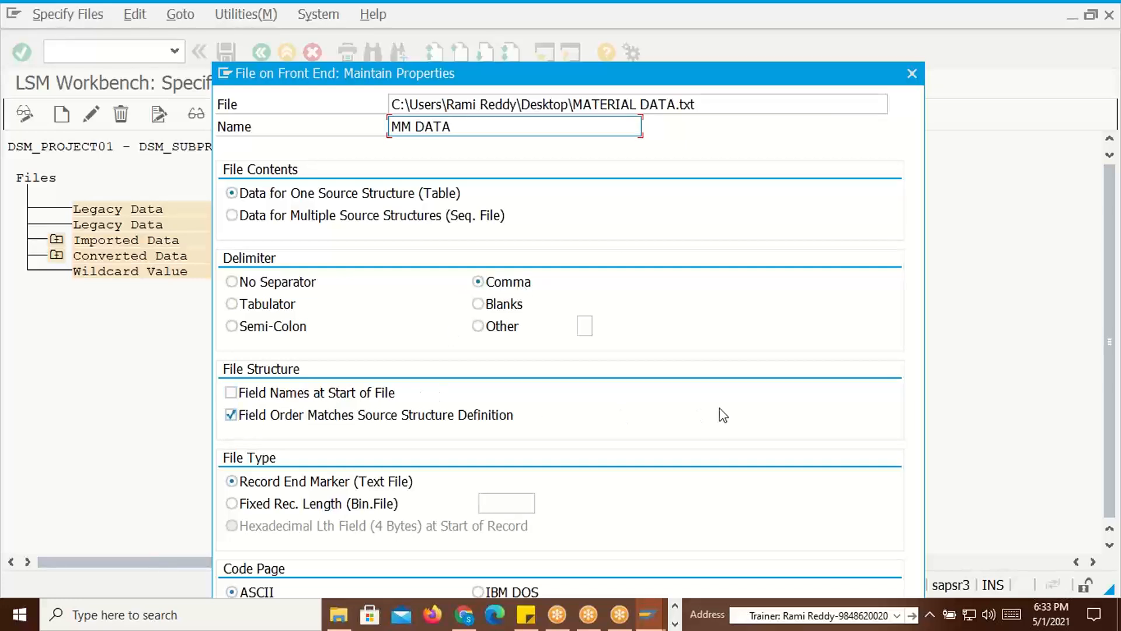
pyautogui.moveTo(473, 75); pyautogui.dragTo(450, 32)
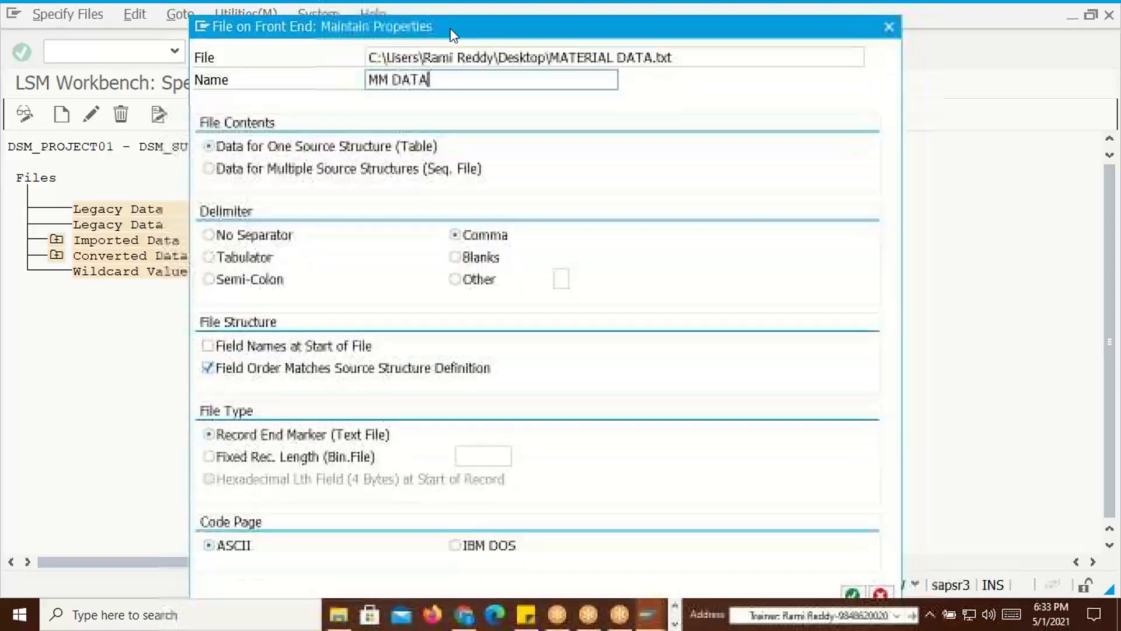
pyautogui.click(853, 593)
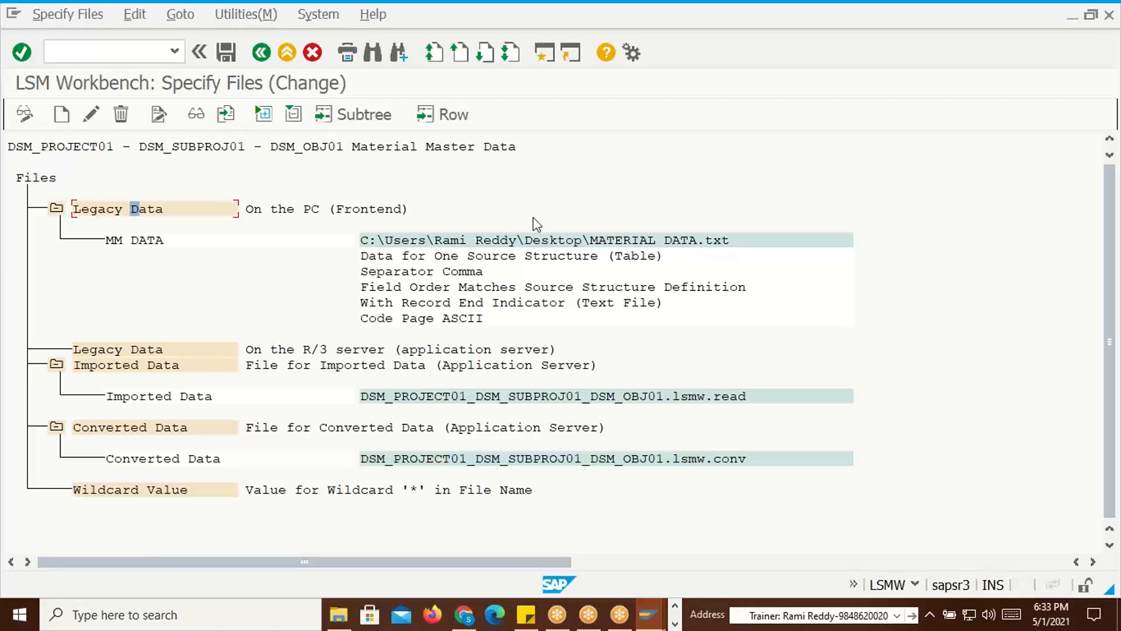
pyautogui.click(227, 53)
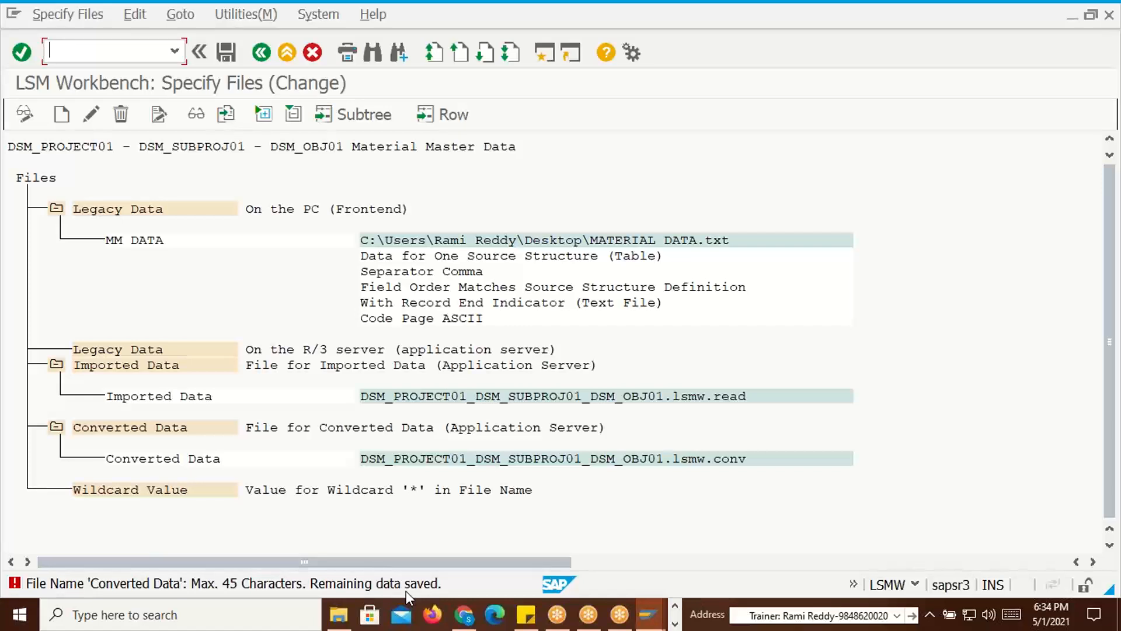
# Read the diagnosis, system response and procedure for the Converted Data file name error, and close the help window
pyautogui.doubleClick(169, 582)
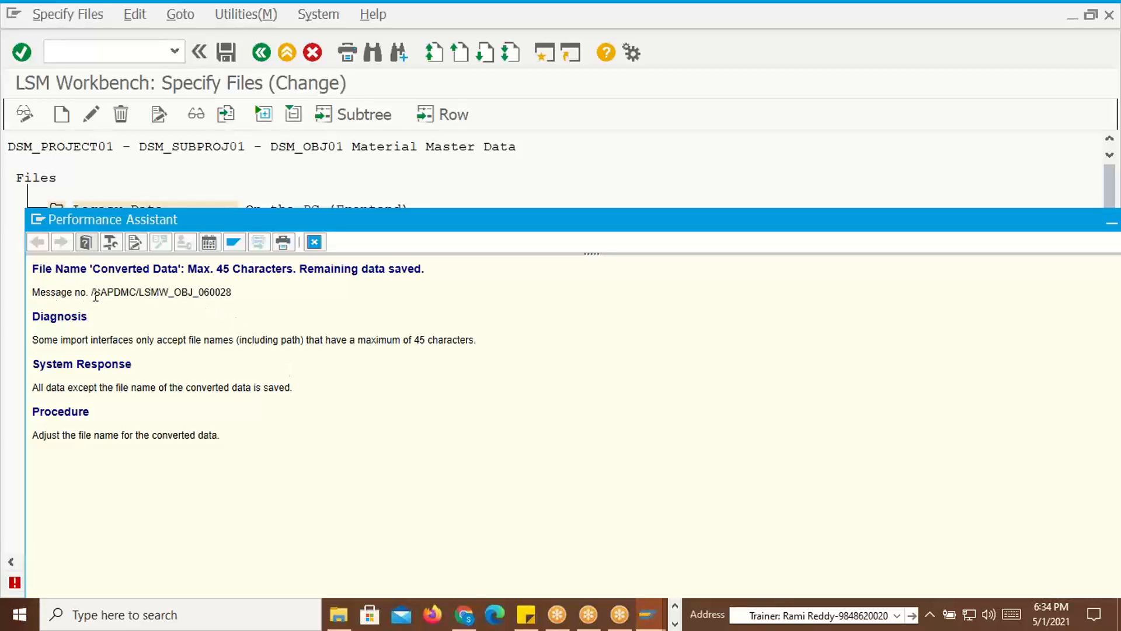
pyautogui.moveTo(93, 292); pyautogui.dragTo(222, 299)
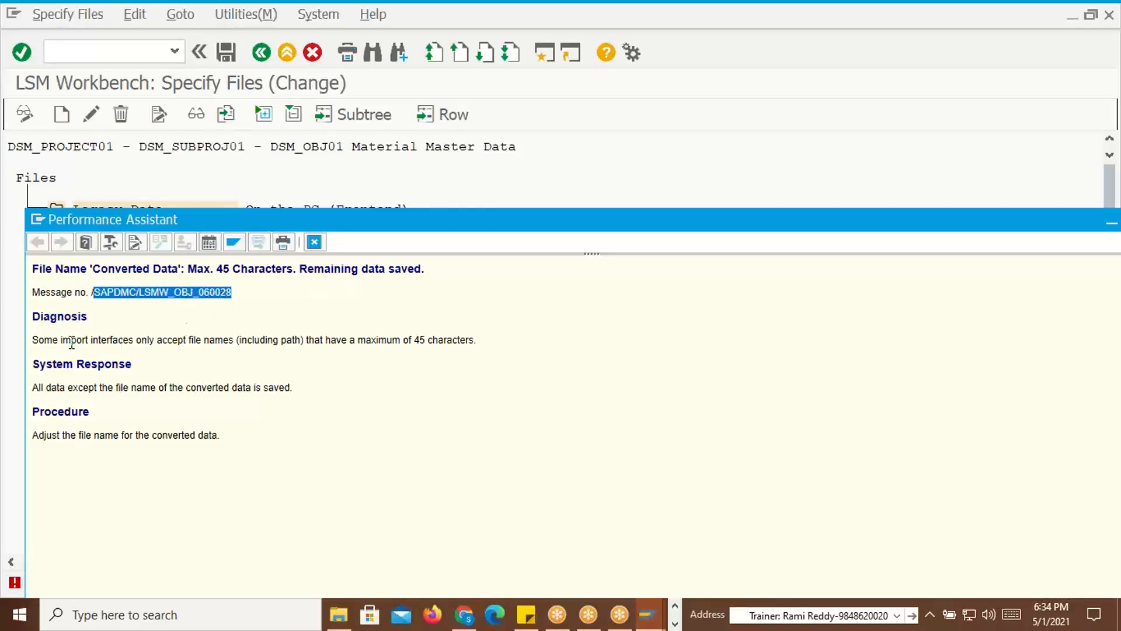
pyautogui.moveTo(61, 341); pyautogui.dragTo(219, 340)
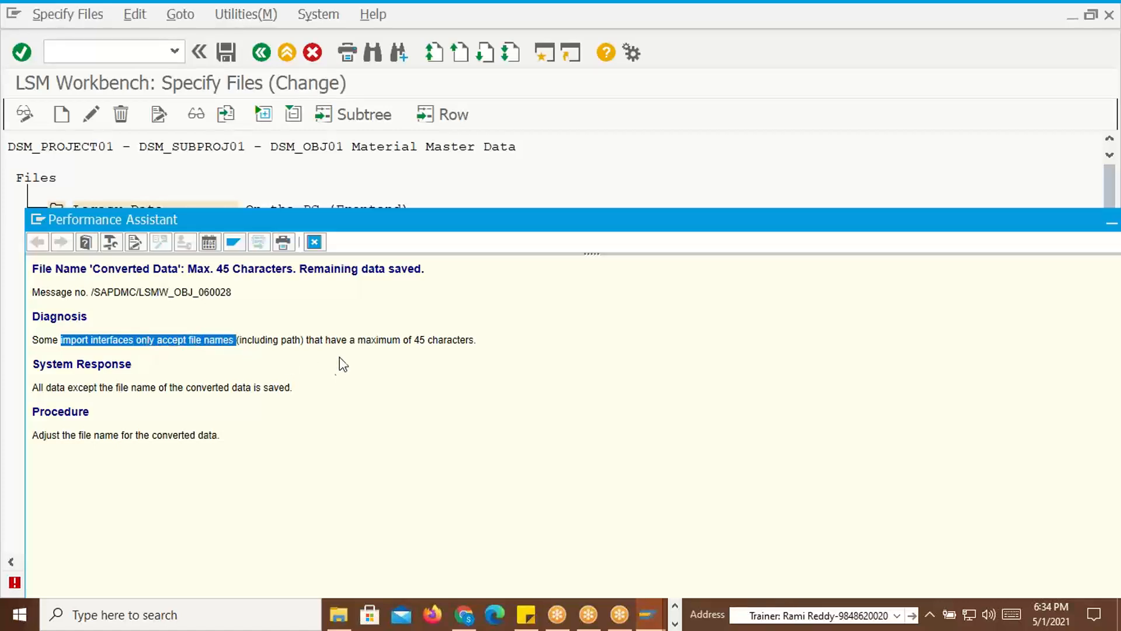
pyautogui.moveTo(325, 340); pyautogui.dragTo(464, 342)
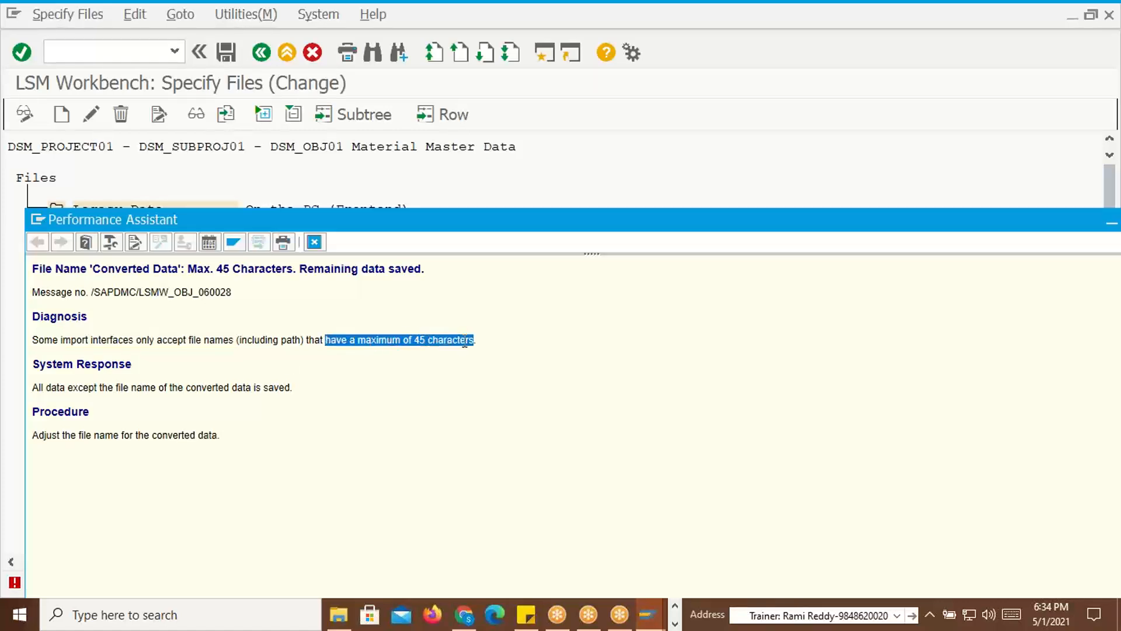
pyautogui.click(501, 387)
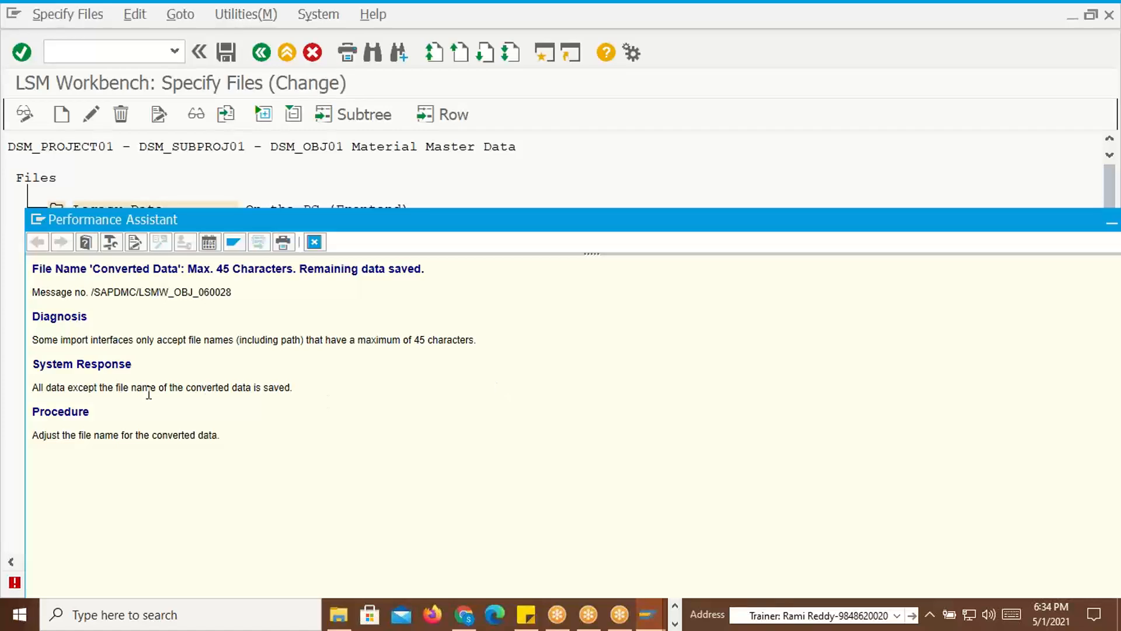
pyautogui.moveTo(59, 388); pyautogui.dragTo(280, 387)
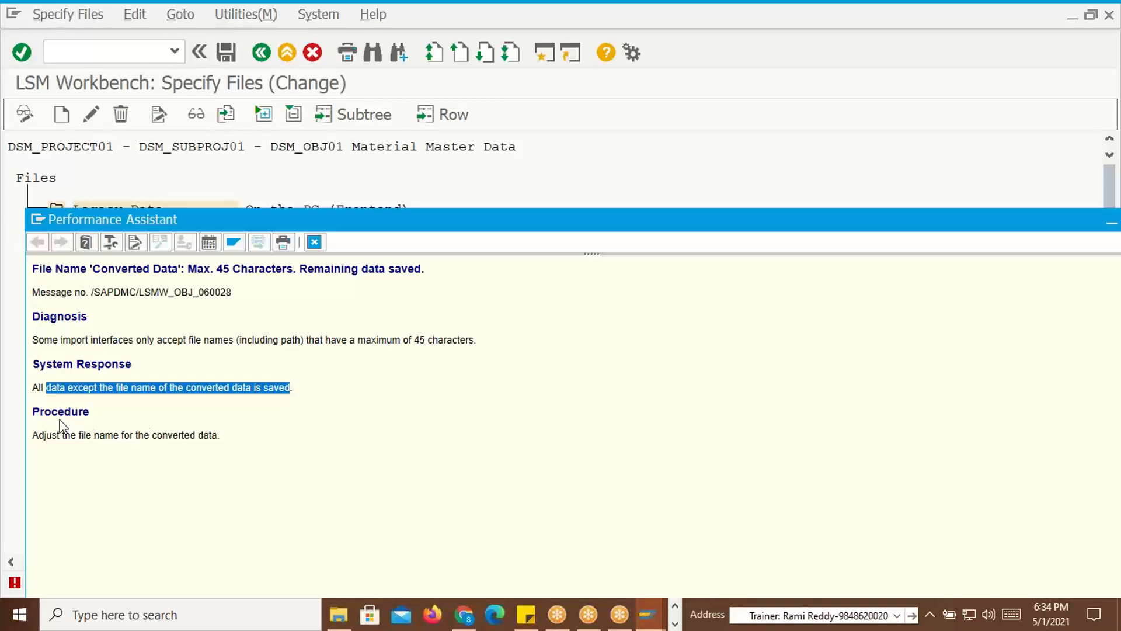
pyautogui.moveTo(39, 413); pyautogui.dragTo(227, 438)
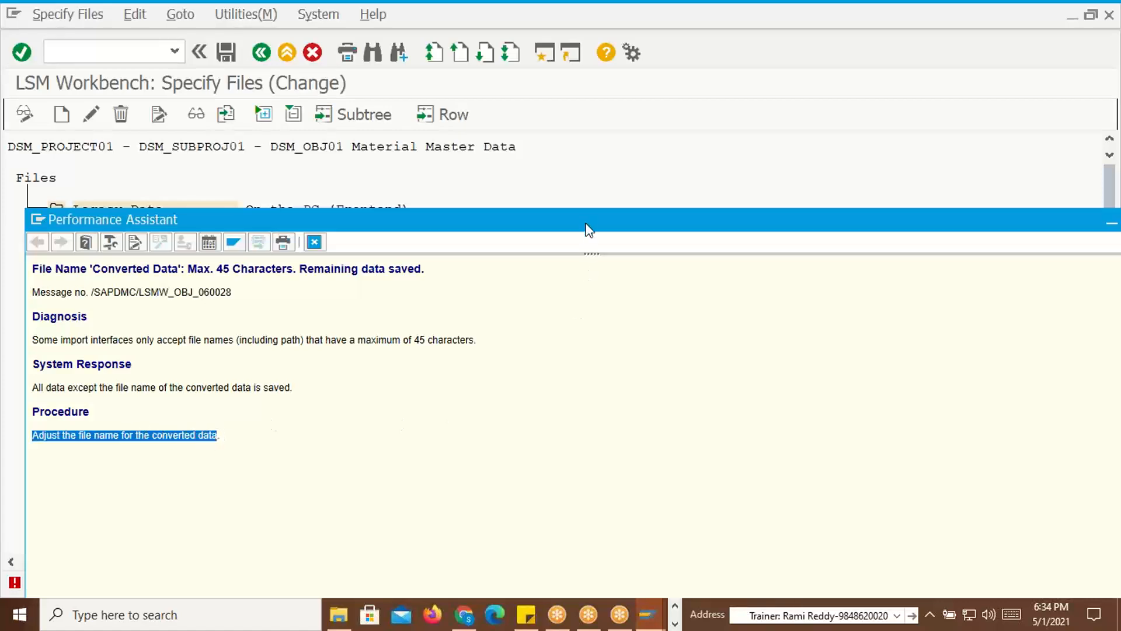
pyautogui.moveTo(588, 230); pyautogui.dragTo(383, 293)
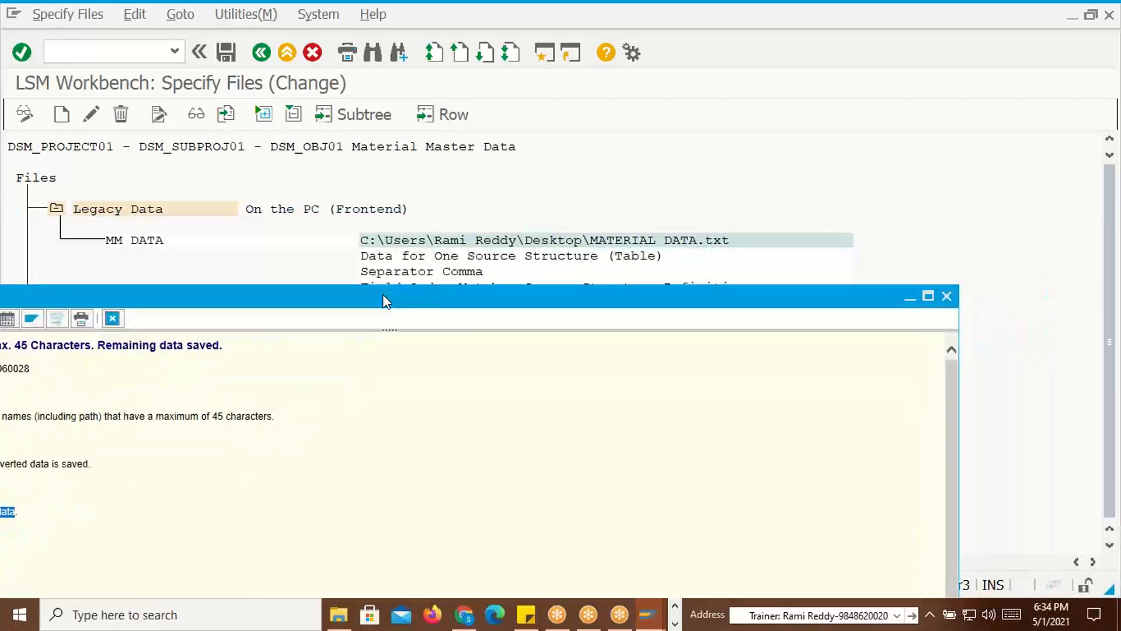
pyautogui.click(946, 296)
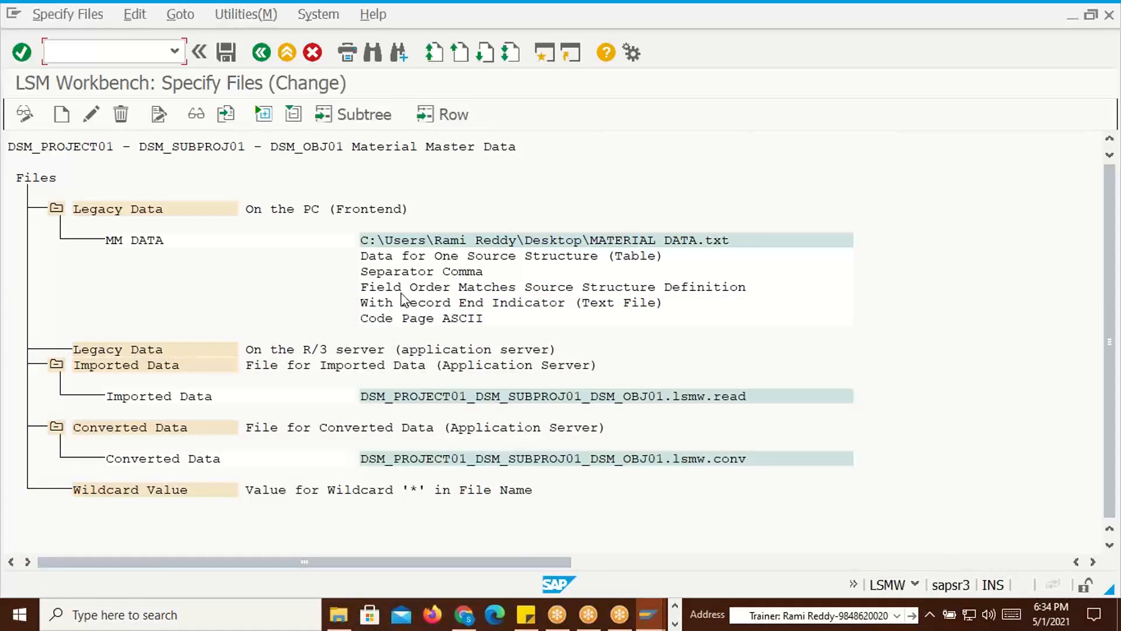
# Delete the MM DATA file entry under Legacy Data on the PC and collapse the Imported Data and Converted Data nodes
pyautogui.click(537, 240)
pyautogui.click(121, 113)
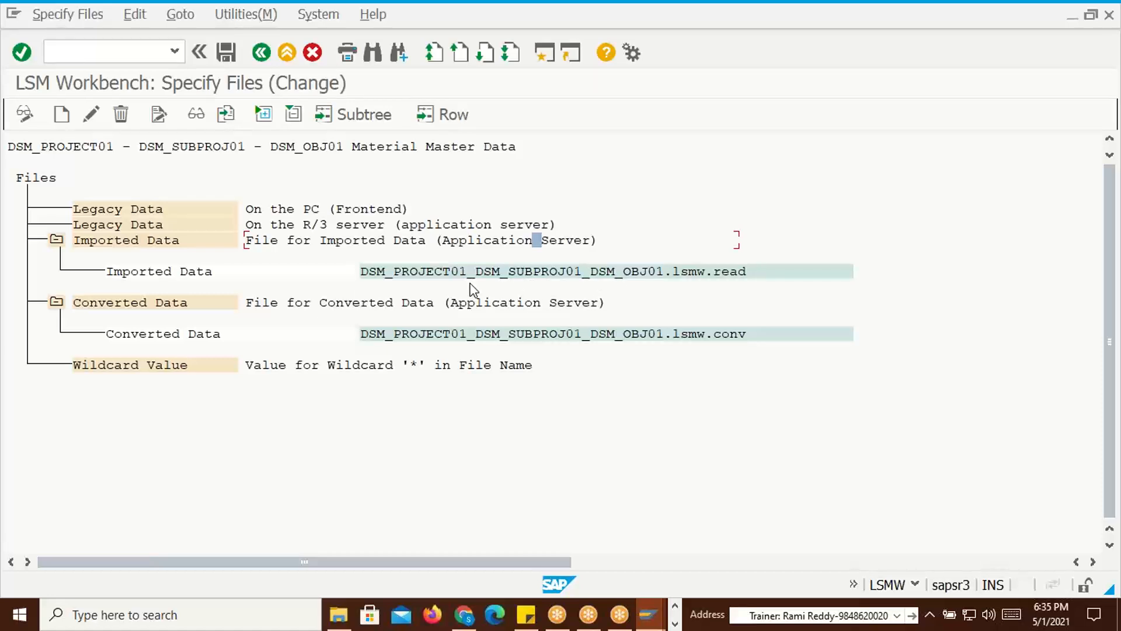
pyautogui.click(124, 210)
pyautogui.click(55, 243)
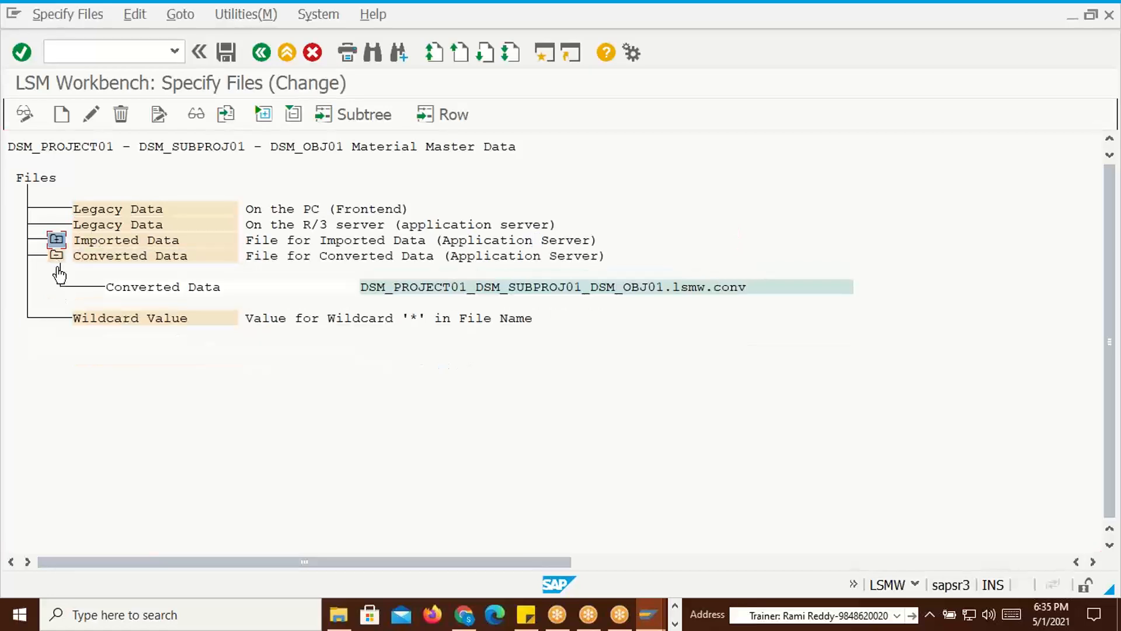
pyautogui.click(56, 257)
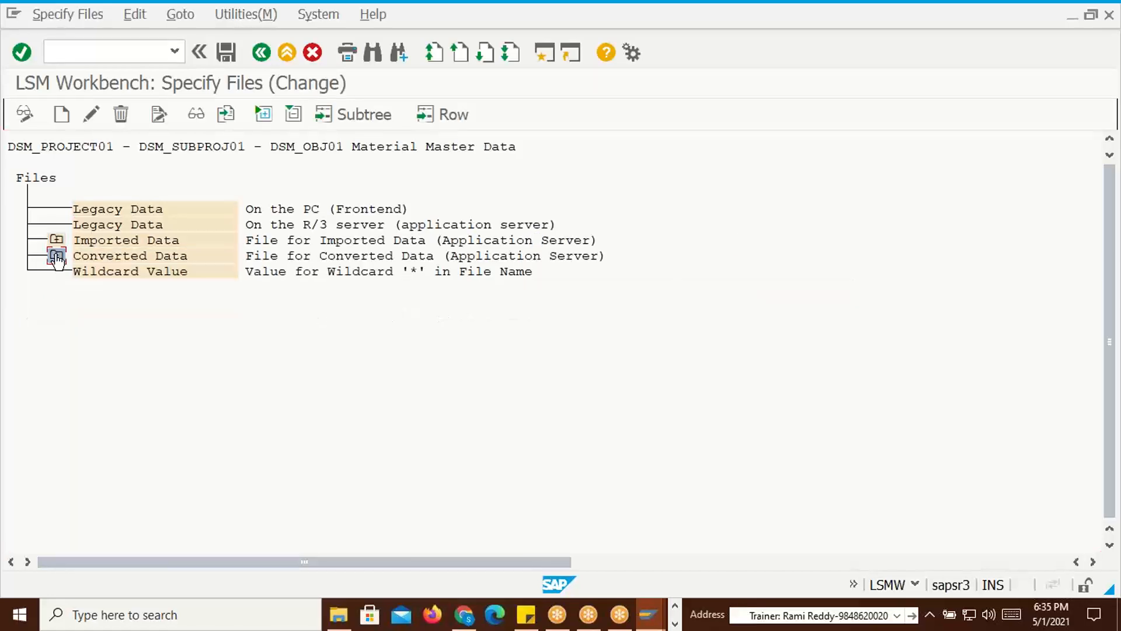
pyautogui.click(134, 210)
pyautogui.click(276, 209)
pyautogui.click(62, 114)
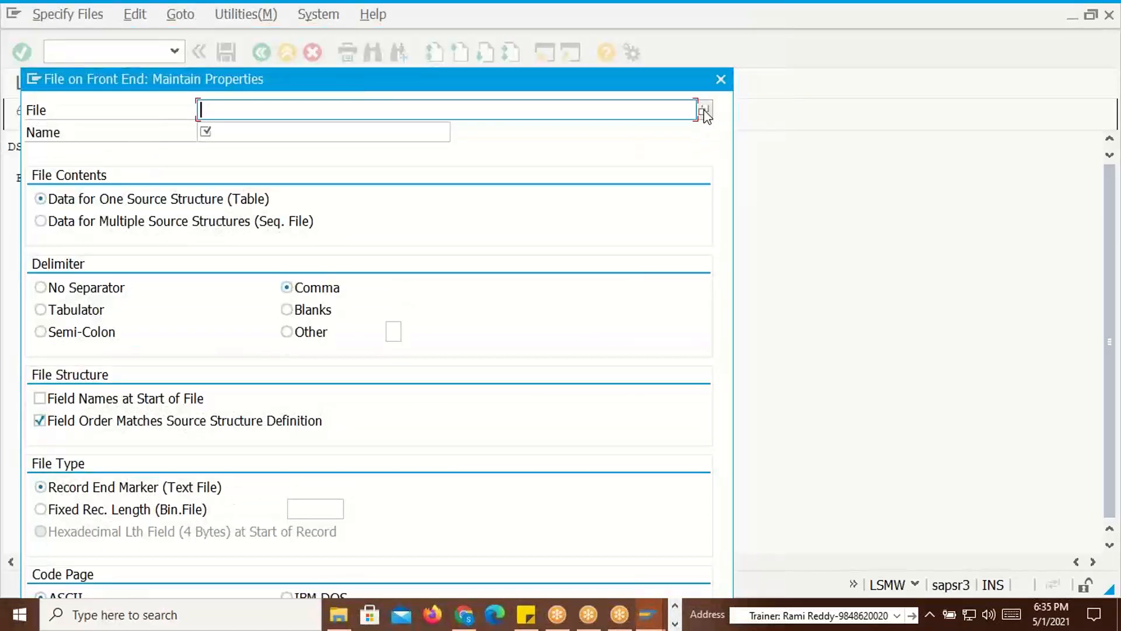
pyautogui.click(704, 111)
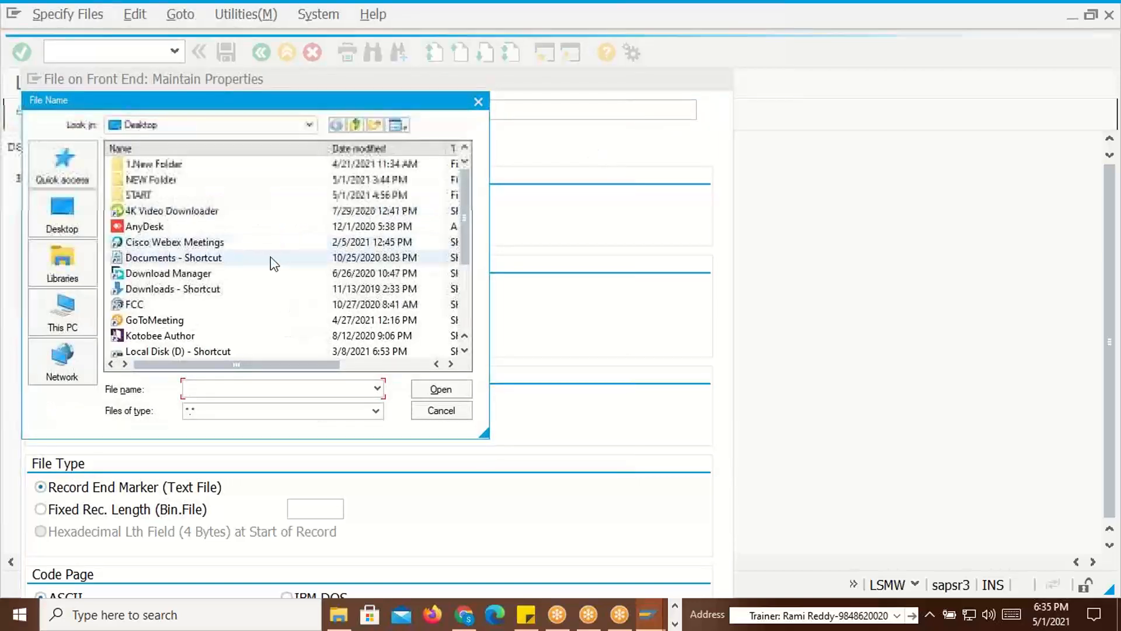
pyautogui.click(64, 215)
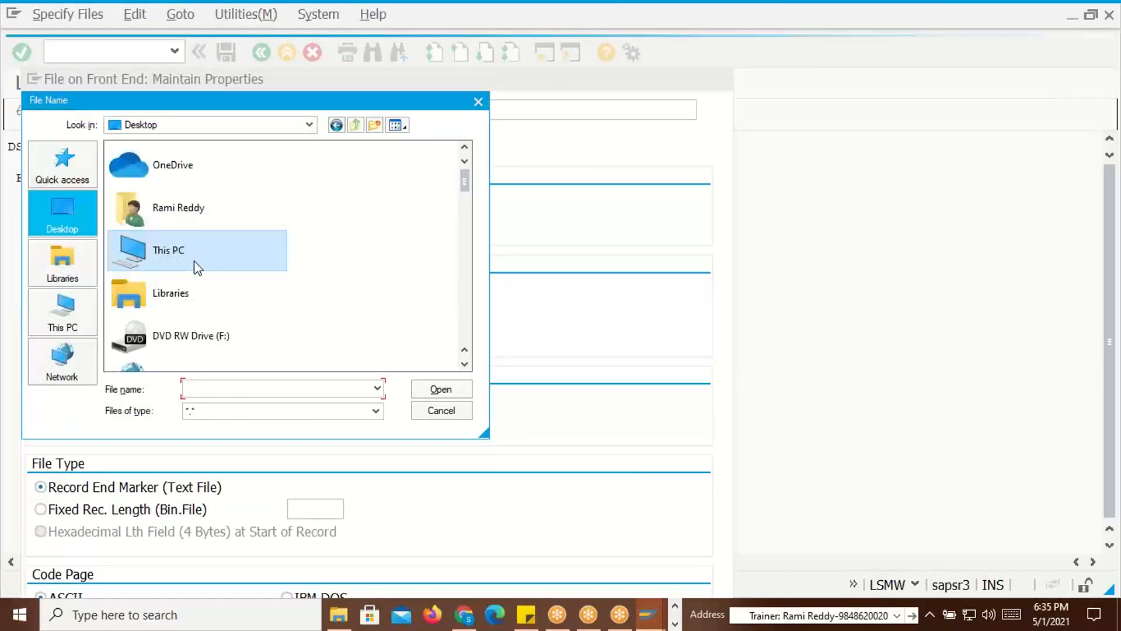
pyautogui.scroll(-5, 196, 273)
pyautogui.scroll(3, 196, 272)
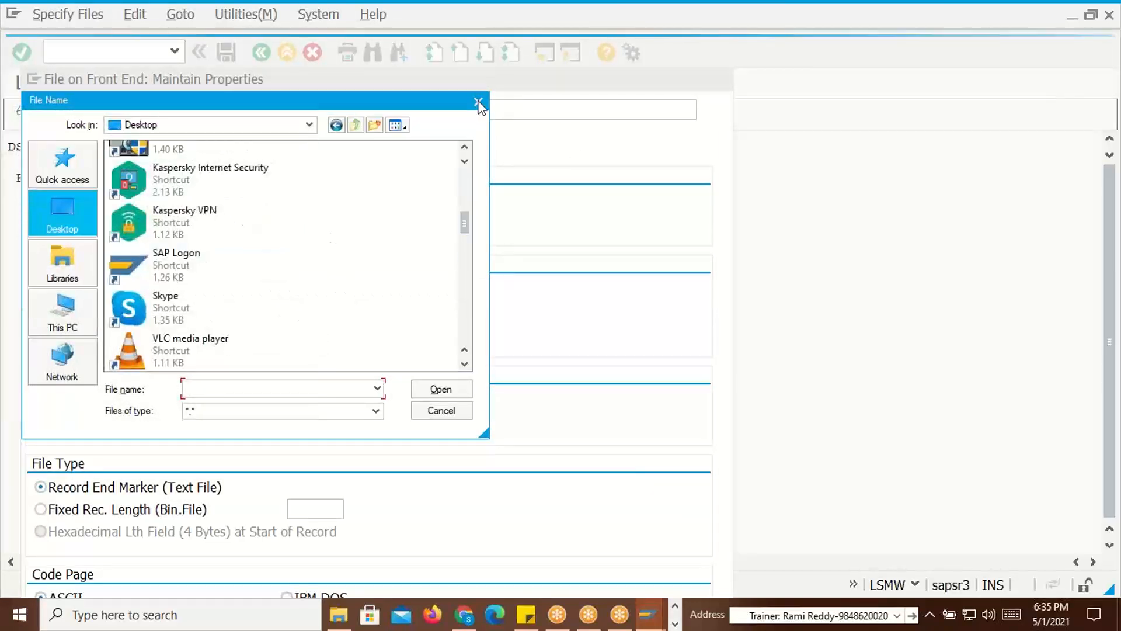
pyautogui.click(479, 102)
pyautogui.hotkey('alt', 'Tab')
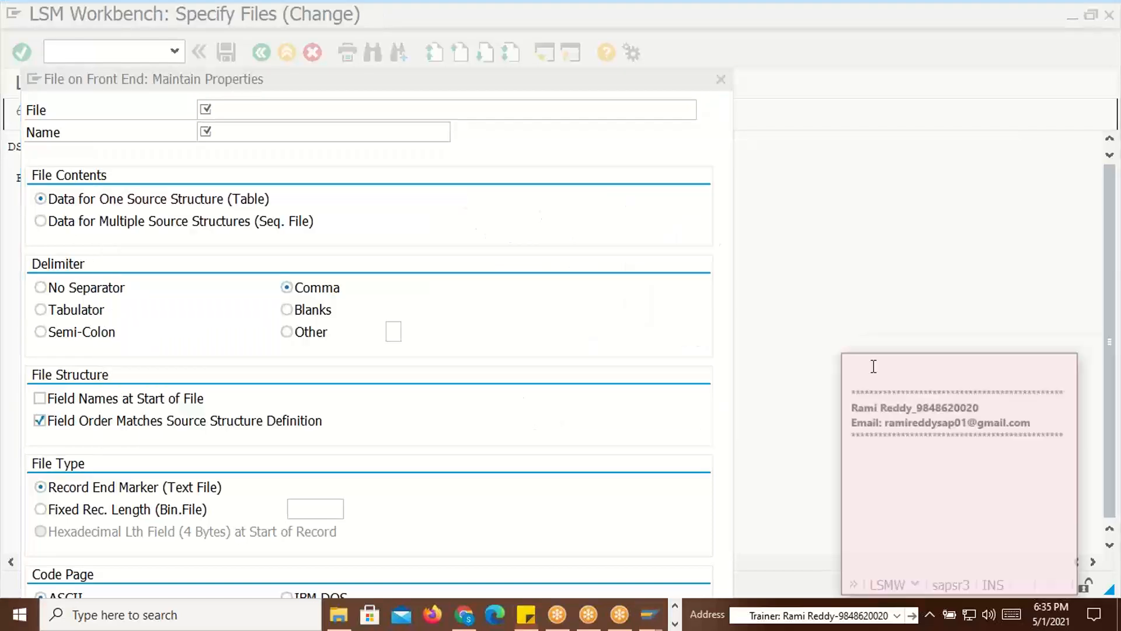
pyautogui.hotkey('alt', 'Tab')
pyautogui.press('Tab')
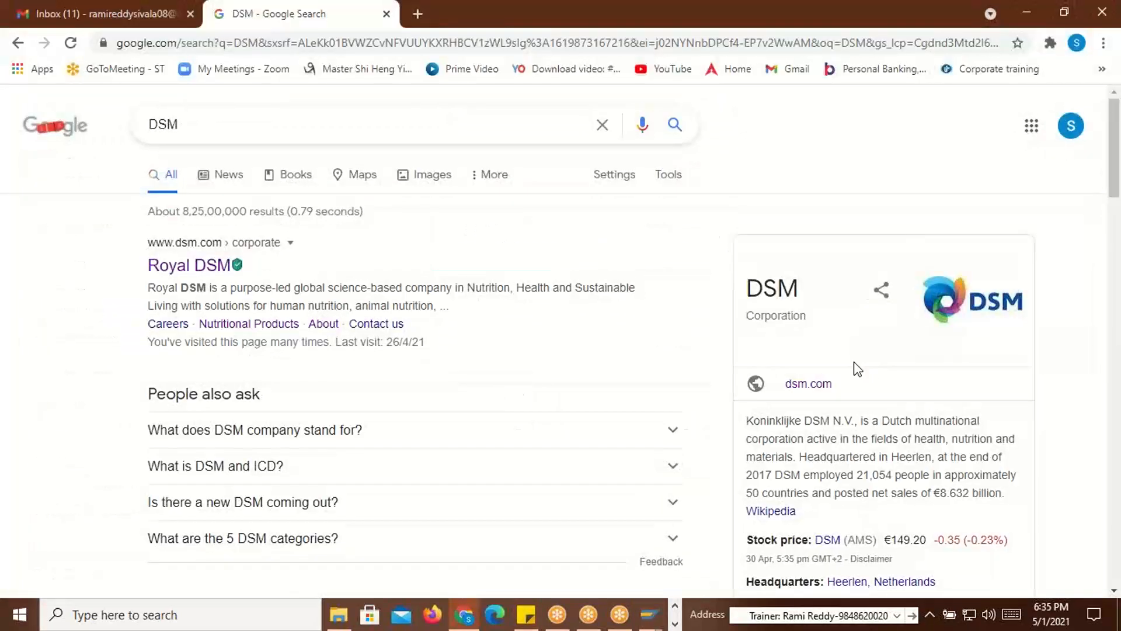
pyautogui.hotkey('alt', 'Tab')
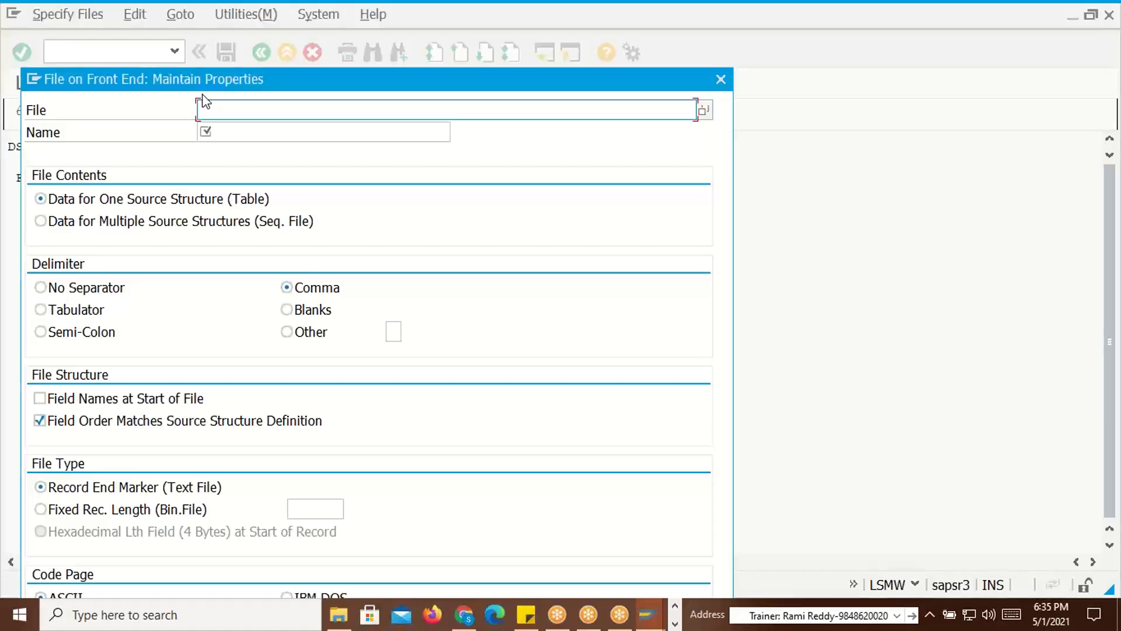
pyautogui.click(280, 82)
pyautogui.click(710, 110)
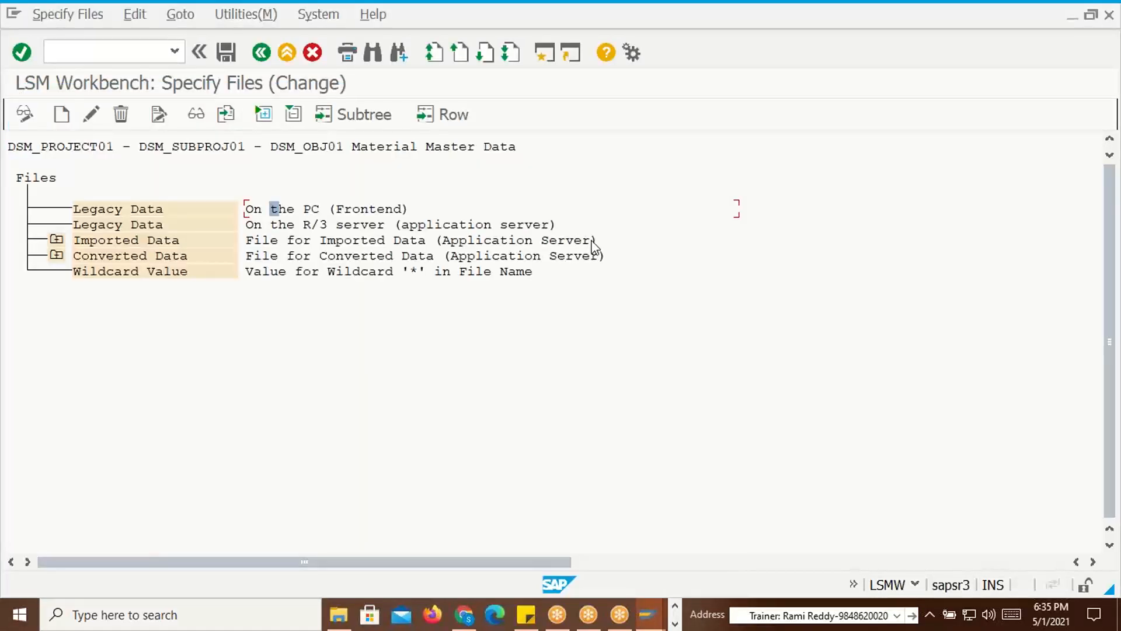
# Rename the MATERIAL DATA text file on the desktop as MM and return to the Specify Files window
pyautogui.press('super+d')
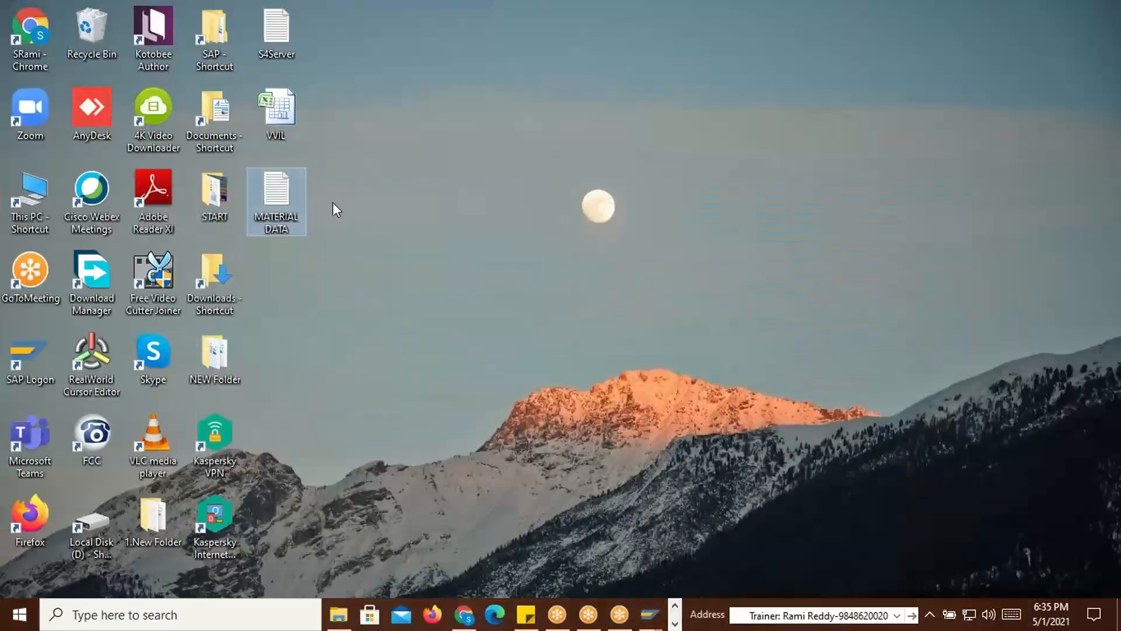
pyautogui.click(291, 228)
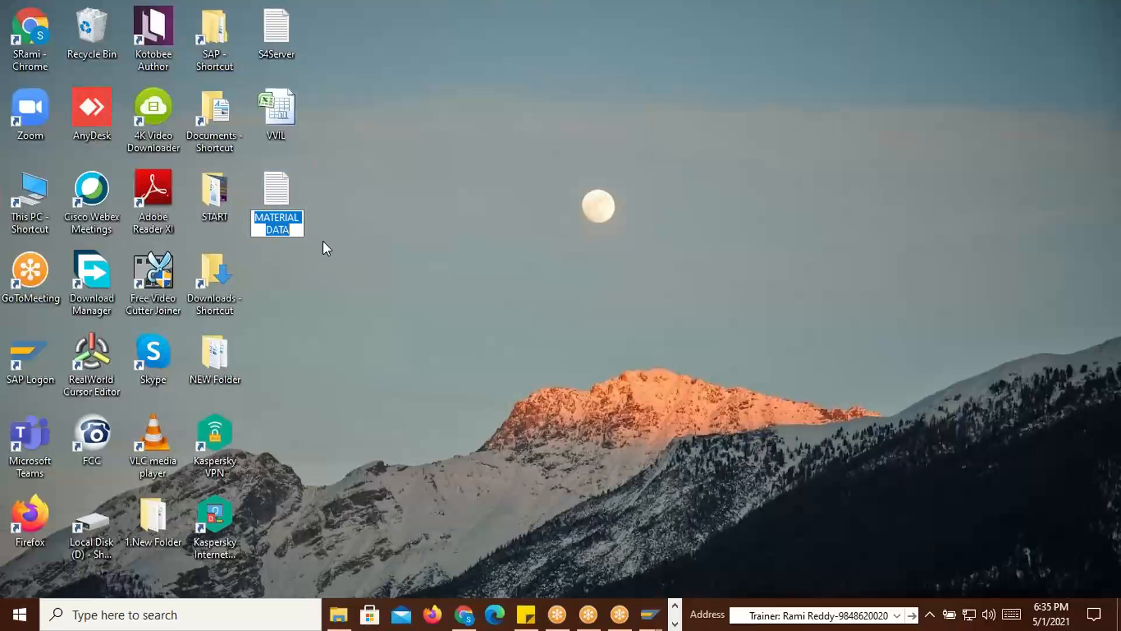
pyautogui.write('MM')
pyautogui.press('Return')
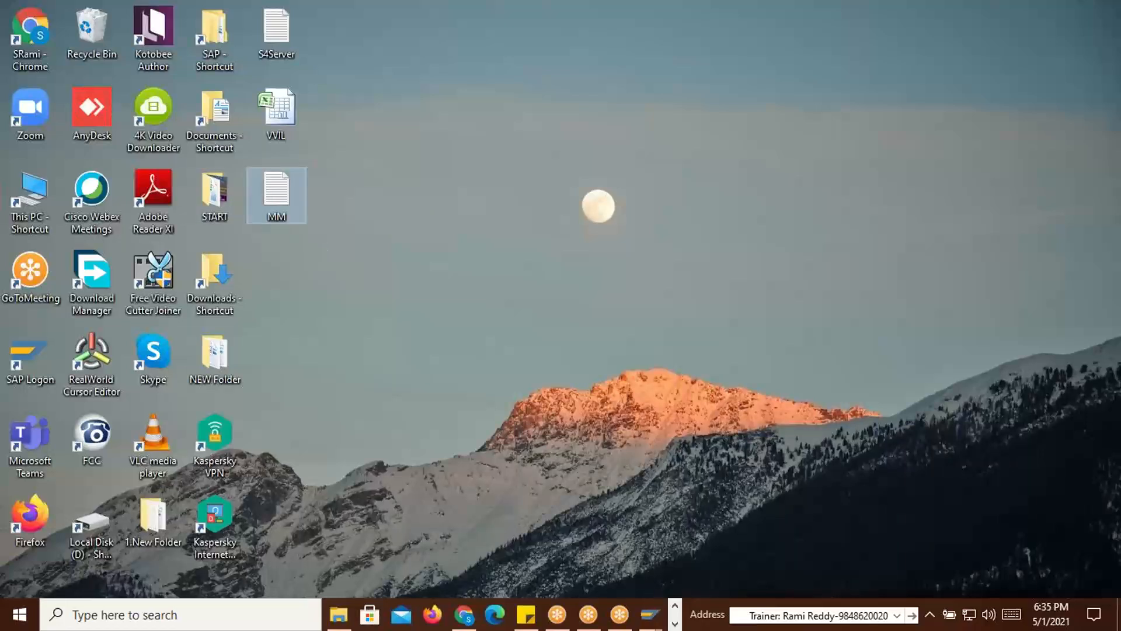
pyautogui.hotkey('alt', 'Tab')
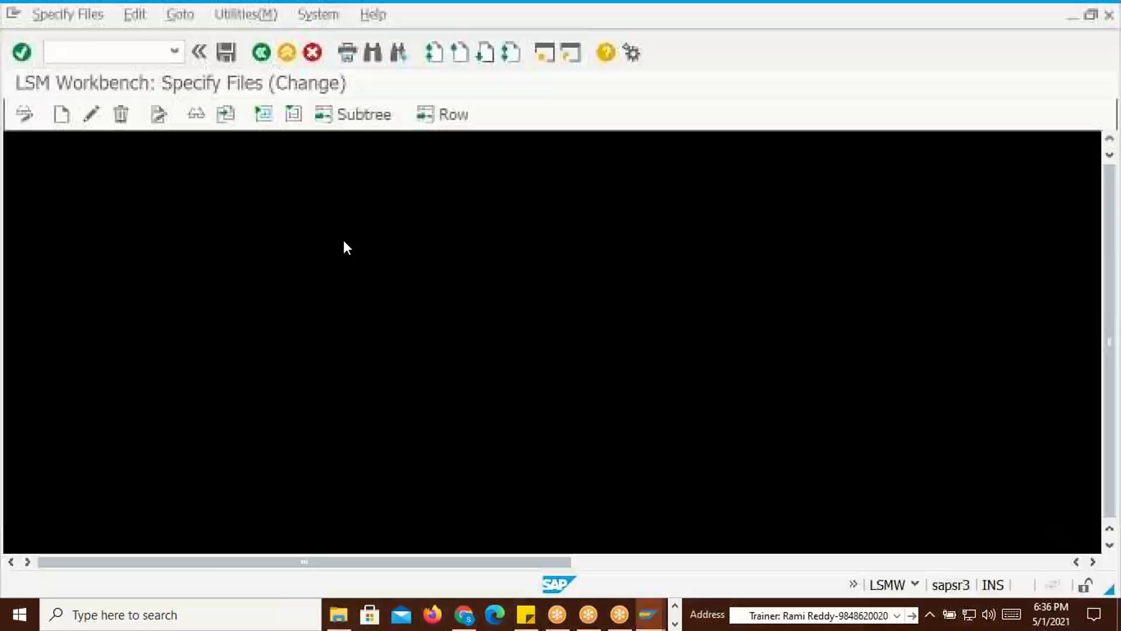
# Add a new file entry under Legacy Data on the PC (Frontend) and choose MM.txt from the Desktop
pyautogui.click(275, 214)
pyautogui.click(290, 208)
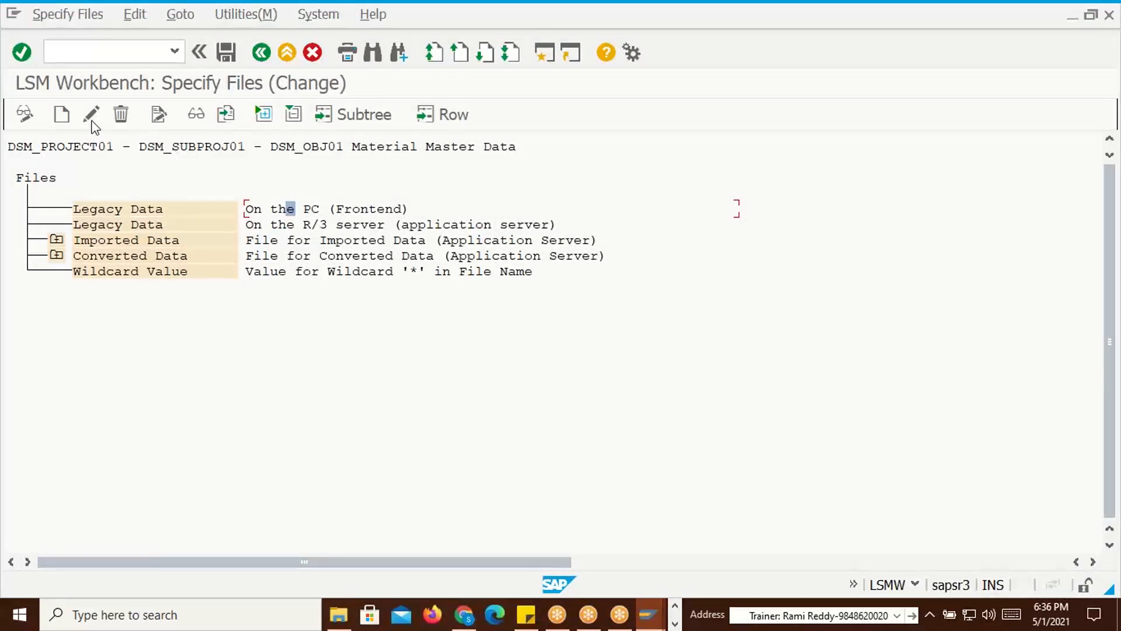
pyautogui.click(61, 115)
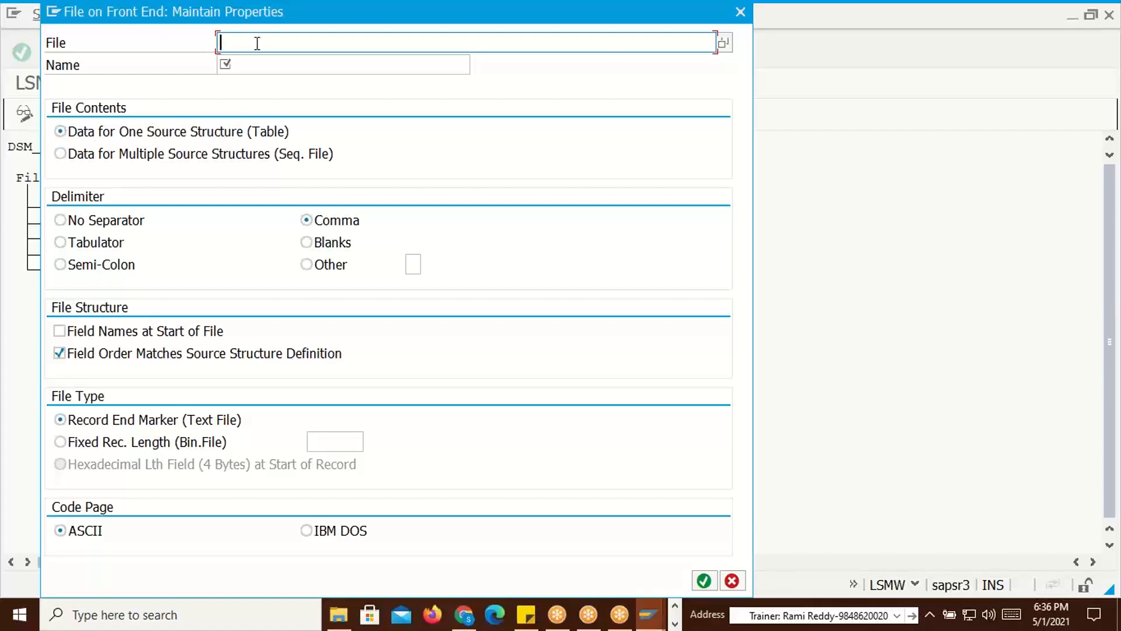
pyautogui.moveTo(281, 13); pyautogui.dragTo(328, 109)
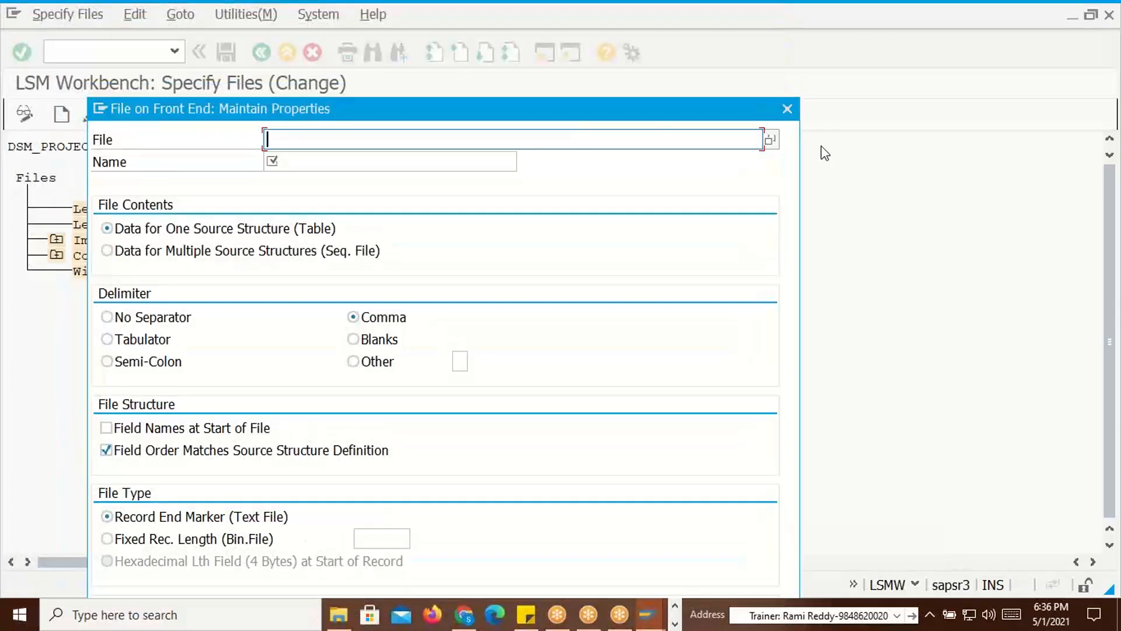
pyautogui.click(774, 137)
pyautogui.click(234, 303)
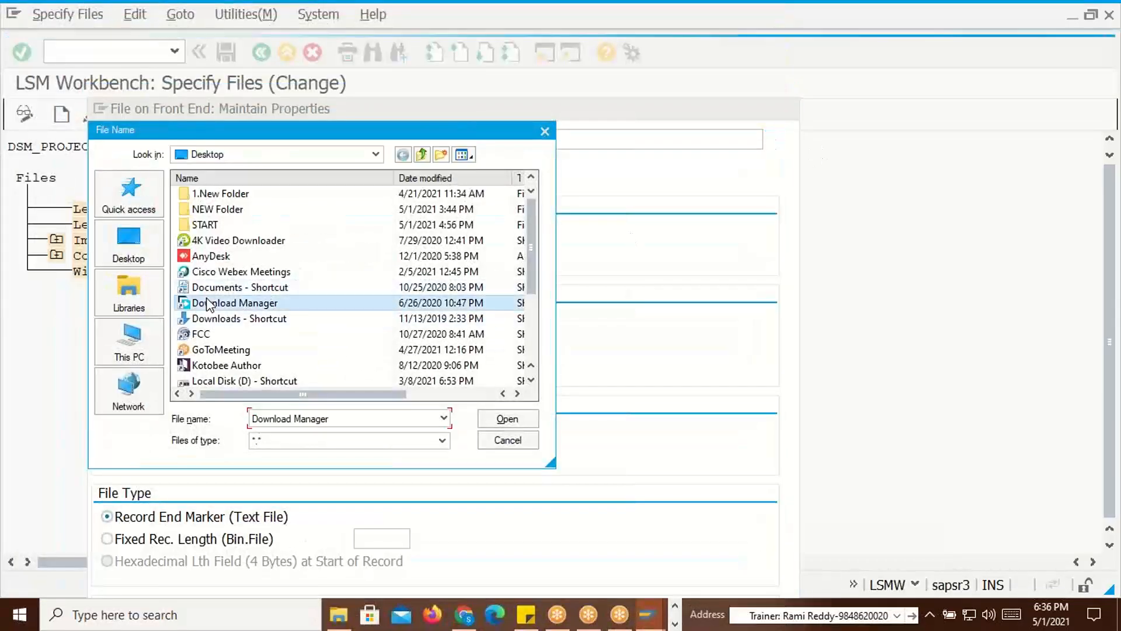
pyautogui.click(128, 240)
pyautogui.click(236, 283)
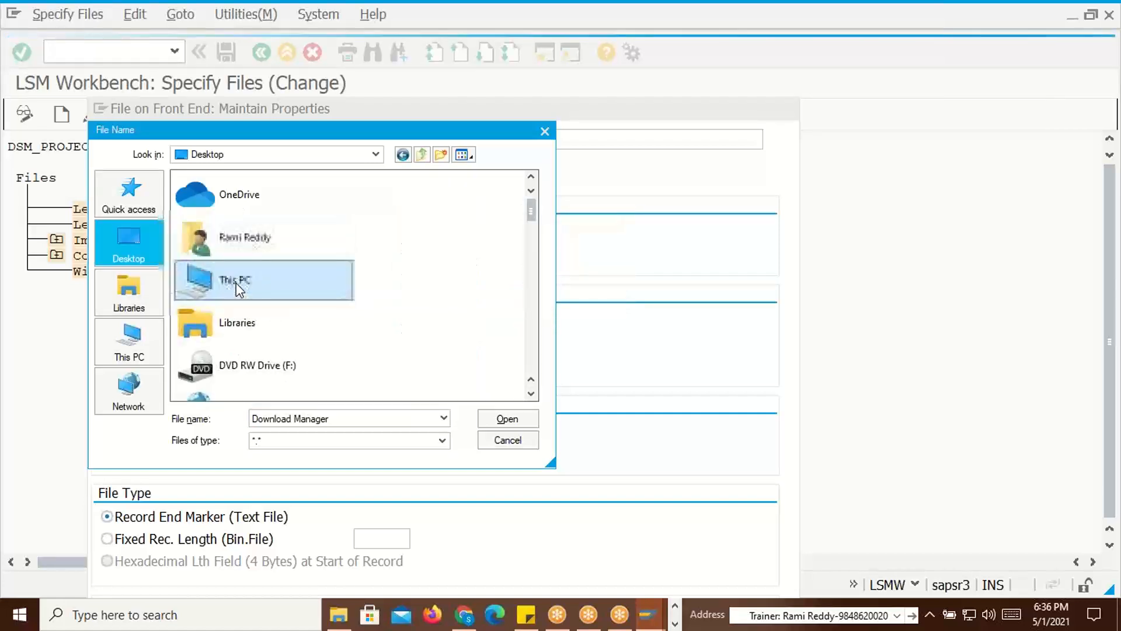
pyautogui.write('m')
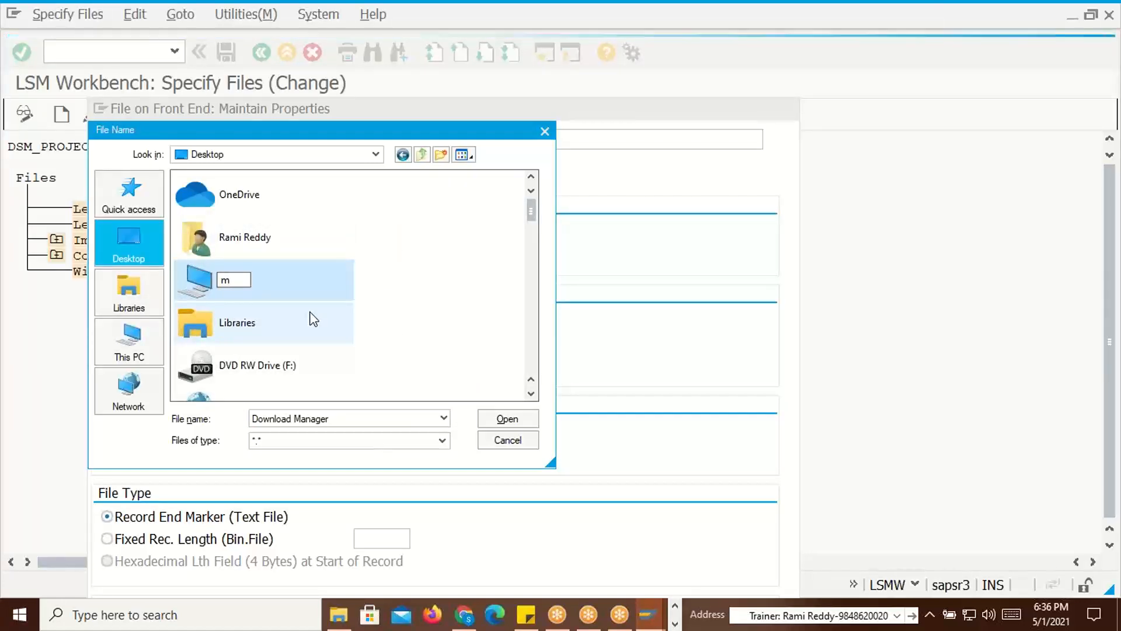
pyautogui.press('Escape')
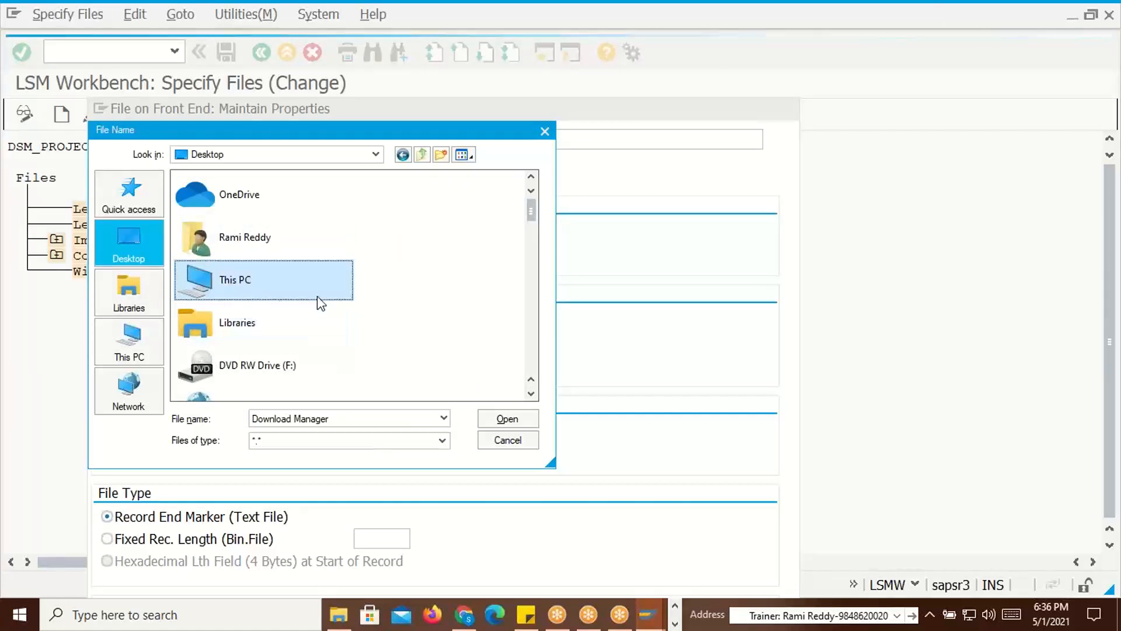
pyautogui.click(246, 223)
pyautogui.press('m')
pyautogui.press('m')
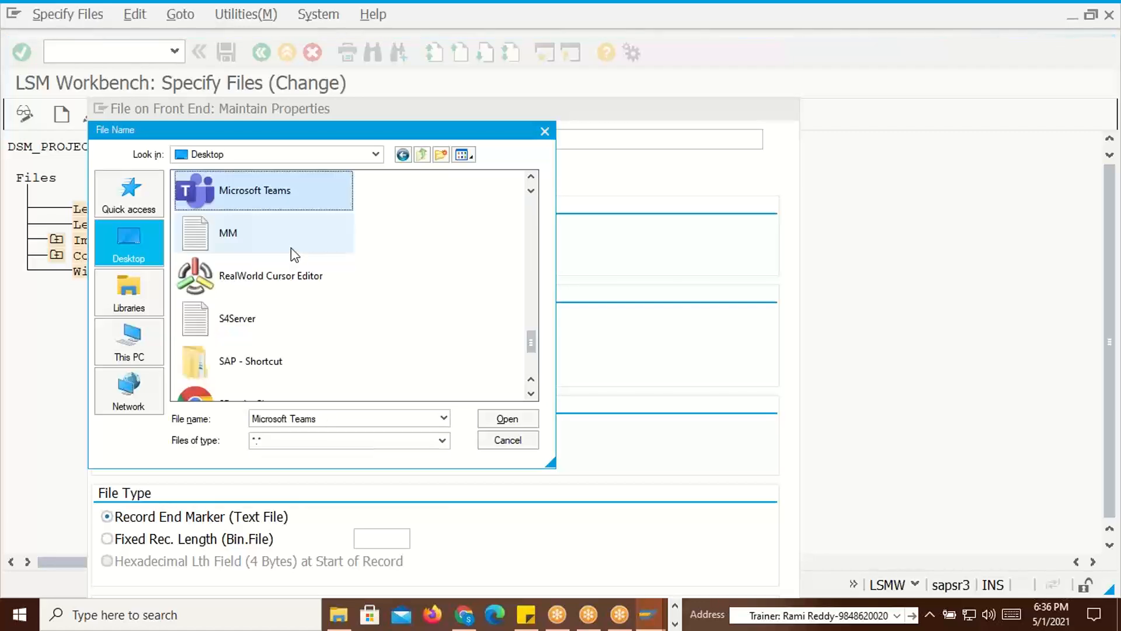
pyautogui.click(506, 418)
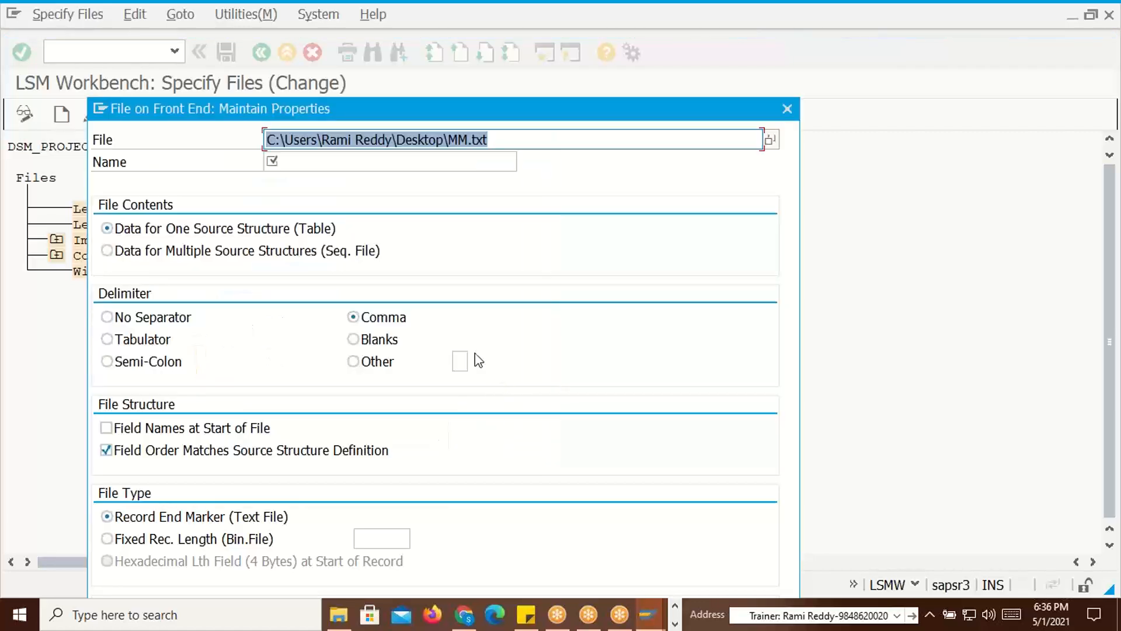
# Name the front-end file entry MM, accept its comma-delimited properties and try to save the file specification
pyautogui.click(283, 160)
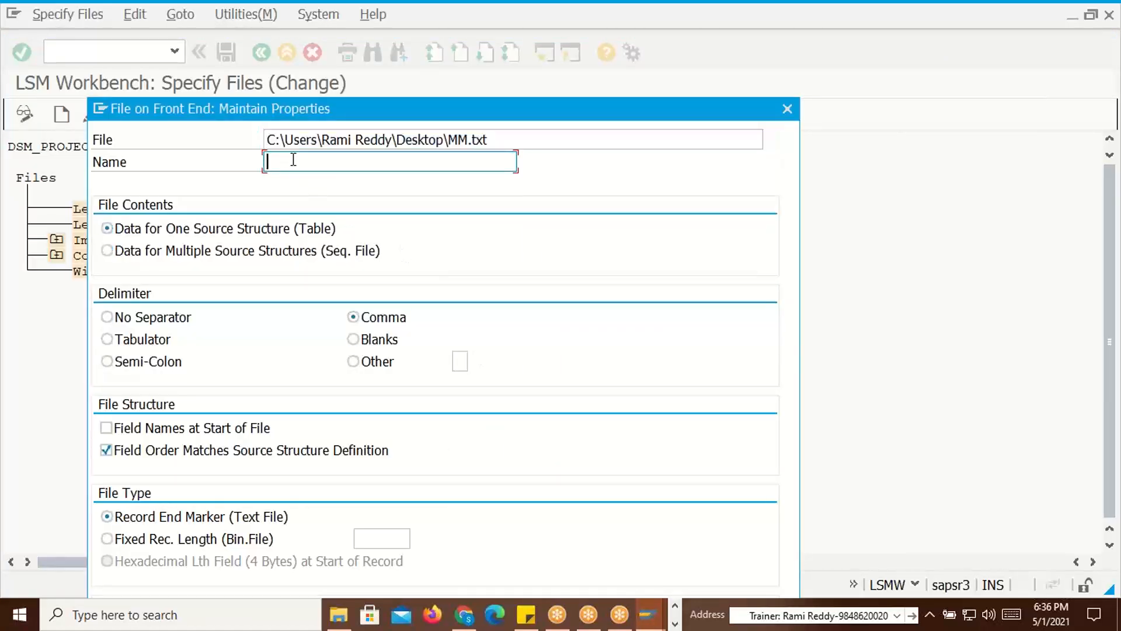
pyautogui.write('MM')
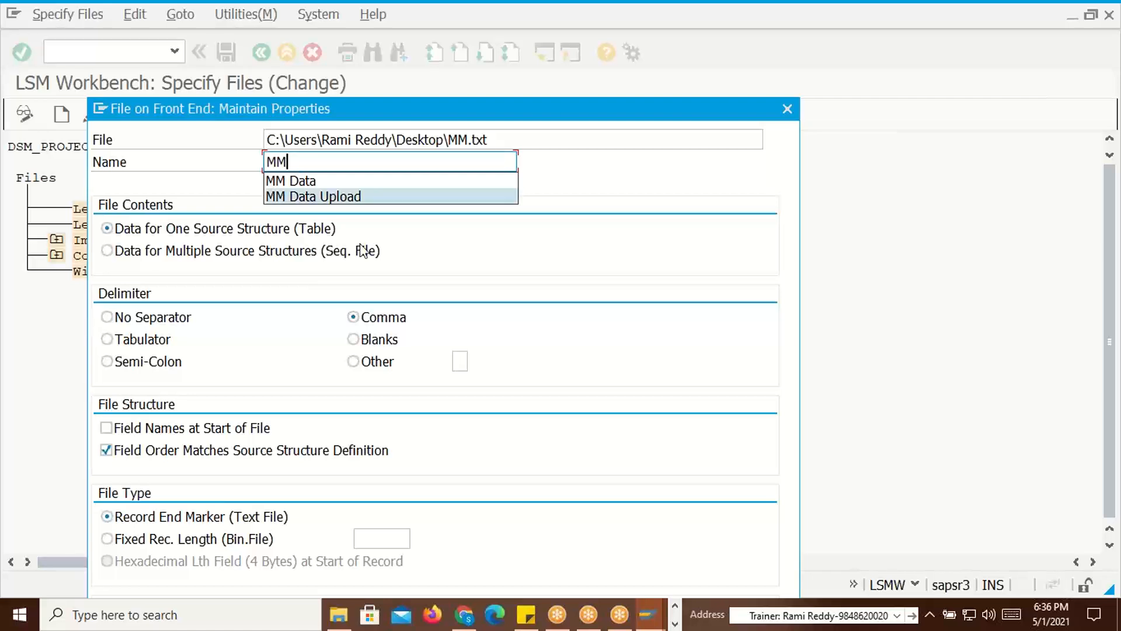
pyautogui.moveTo(349, 105); pyautogui.dragTo(360, 83)
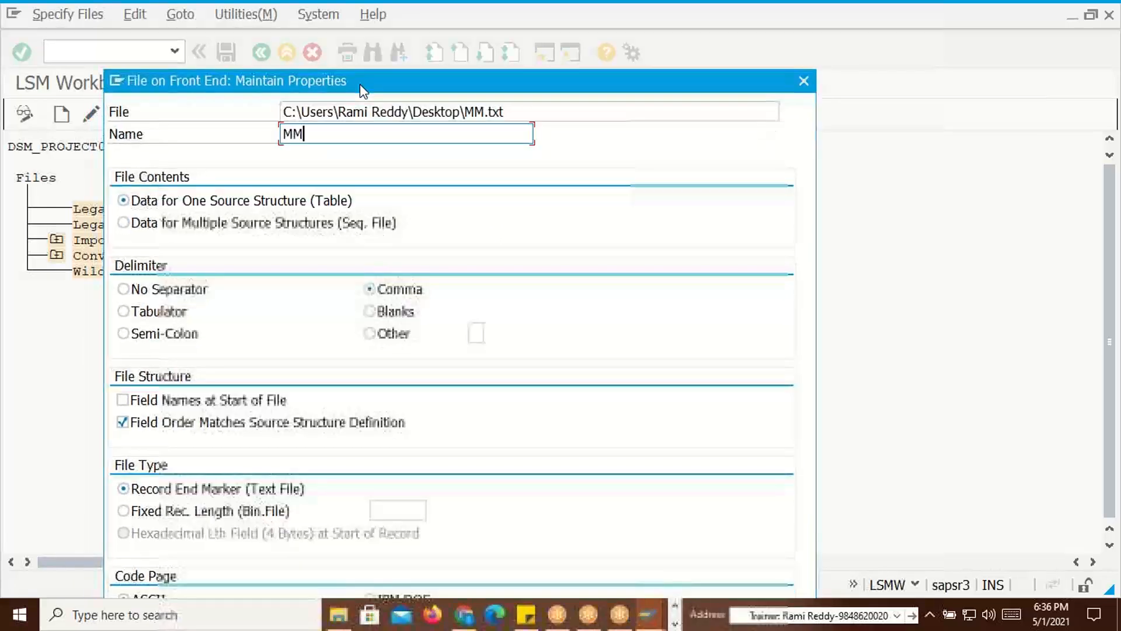
pyautogui.moveTo(269, 88); pyautogui.dragTo(267, 35)
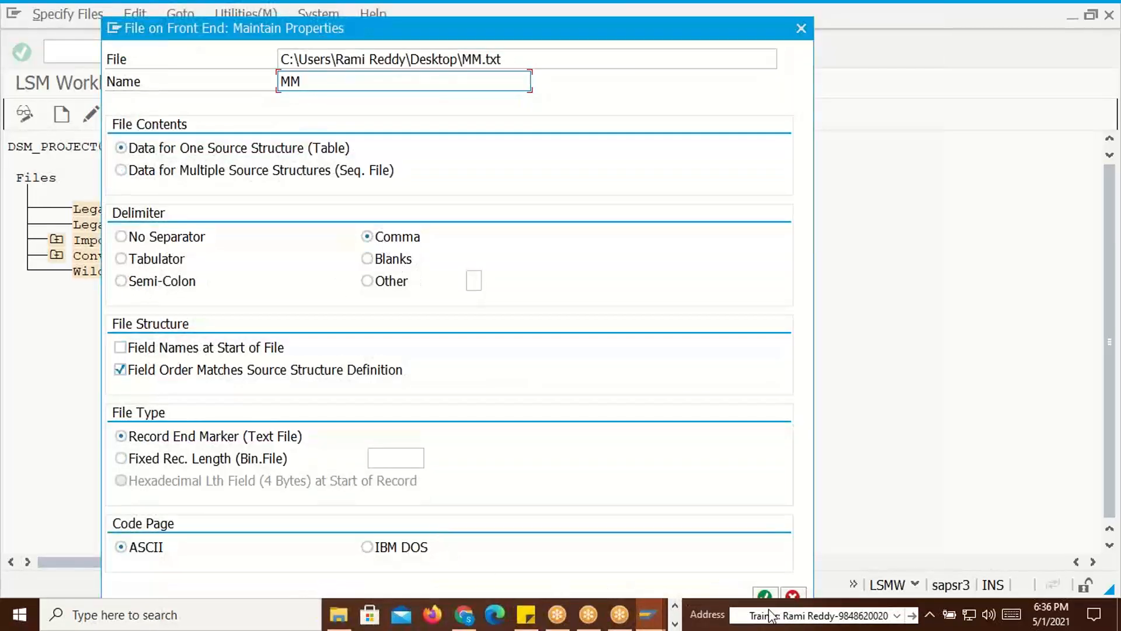
pyautogui.click(764, 592)
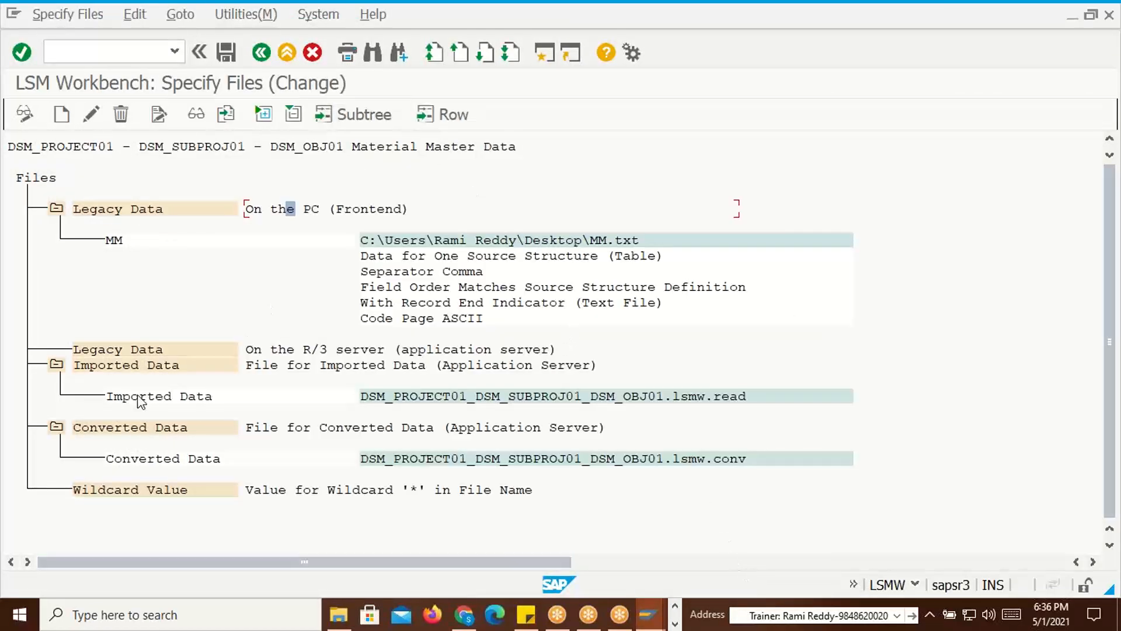
pyautogui.click(227, 54)
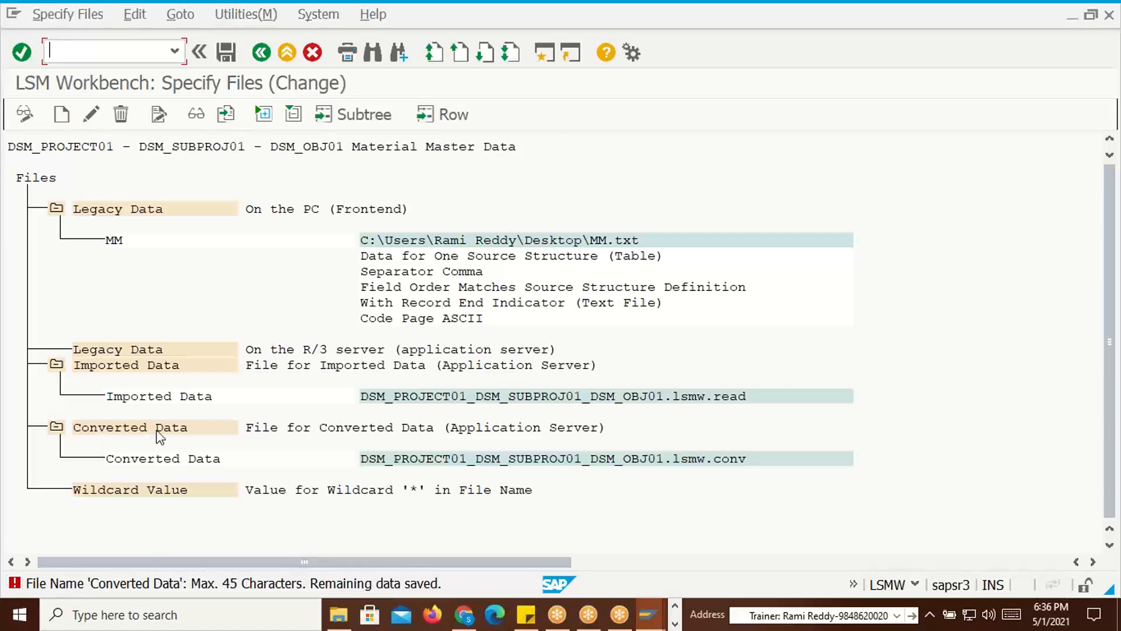
# Shorten the Converted Data file name to DSM_PRO01_DSM_SUBP01_OBJ01.lsmw.conv
pyautogui.doubleClick(554, 460)
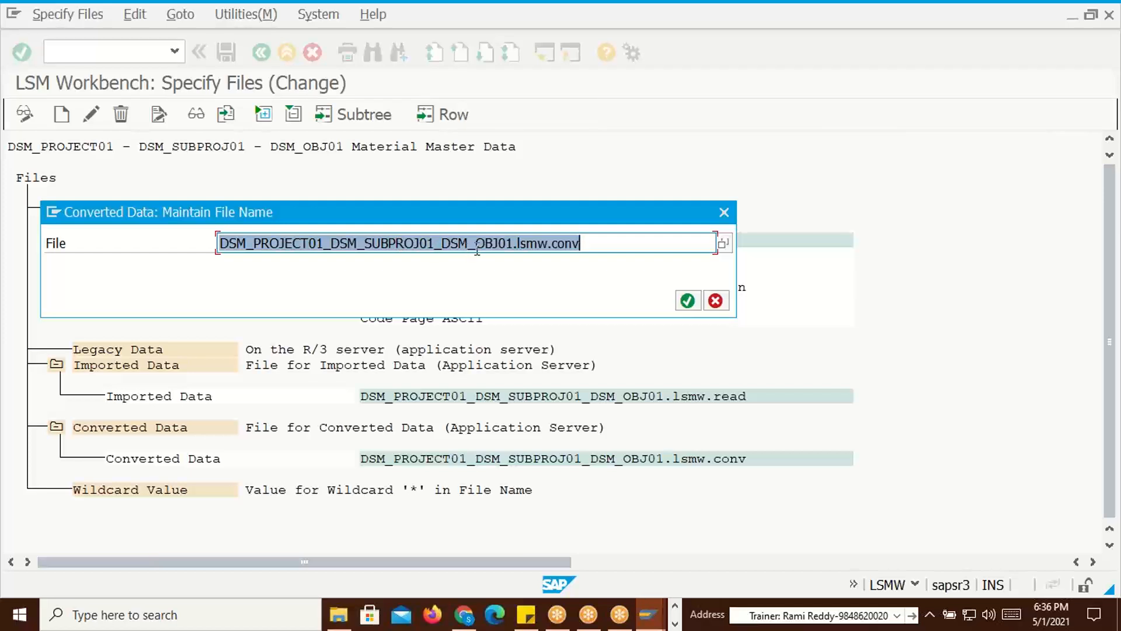
pyautogui.click(309, 243)
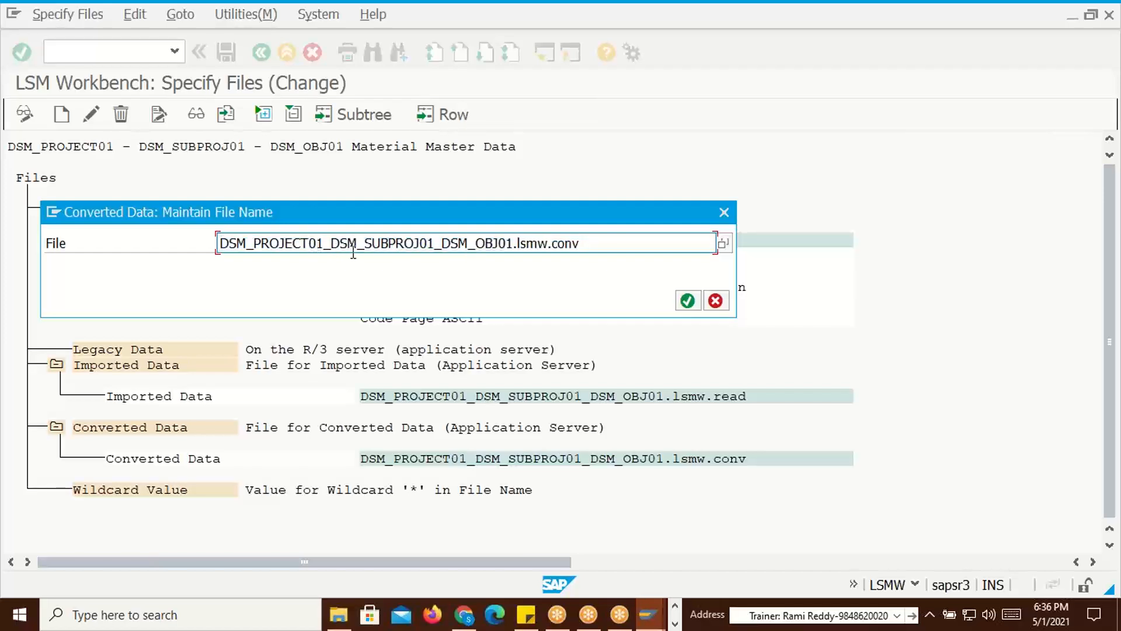
pyautogui.press('BackSpace')
pyautogui.press('BackSpace')
pyautogui.press('BackSpace')
pyautogui.press('BackSpace')
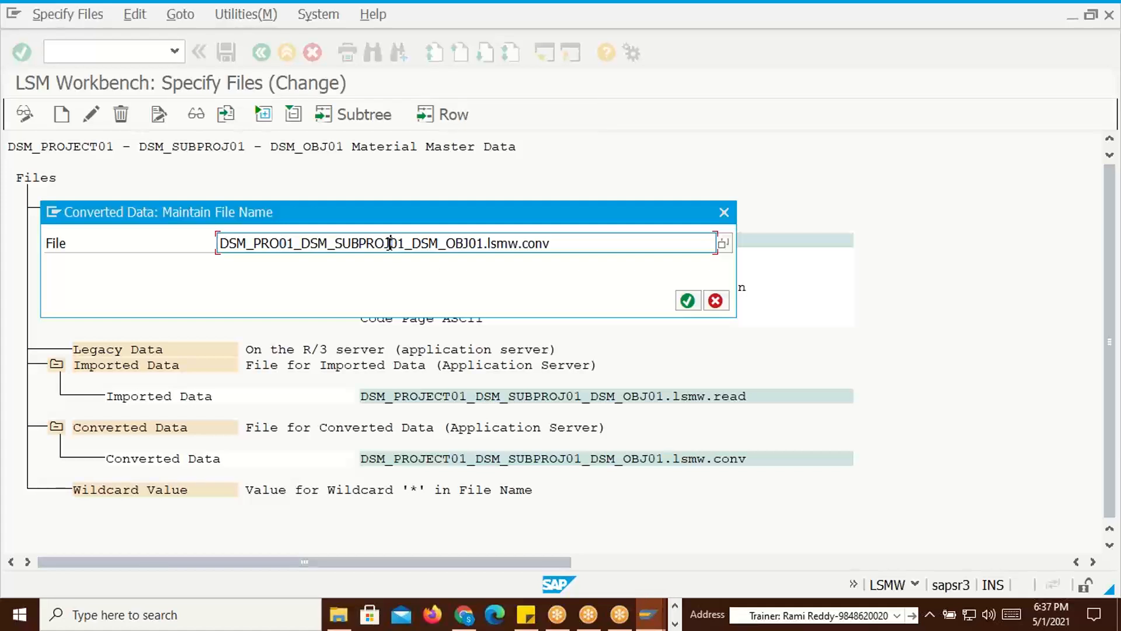
pyautogui.press('BackSpace')
pyautogui.press('BackSpace')
pyautogui.press('BackSpace')
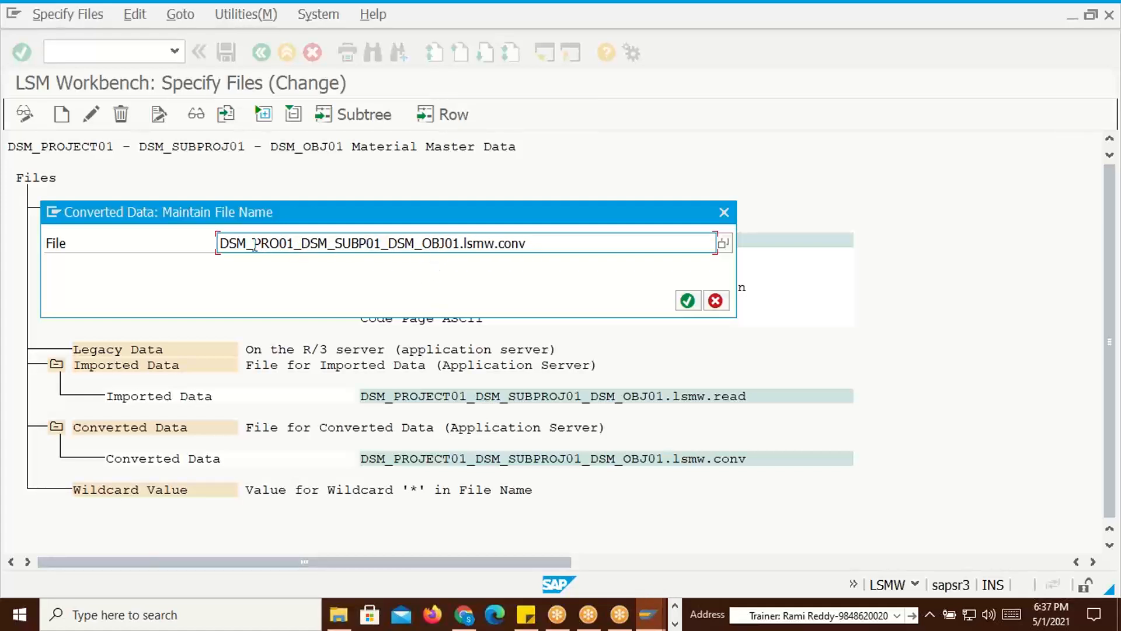
pyautogui.click(415, 244)
pyautogui.press('BackSpace')
pyautogui.press('BackSpace')
pyautogui.press('BackSpace')
pyautogui.press('BackSpace')
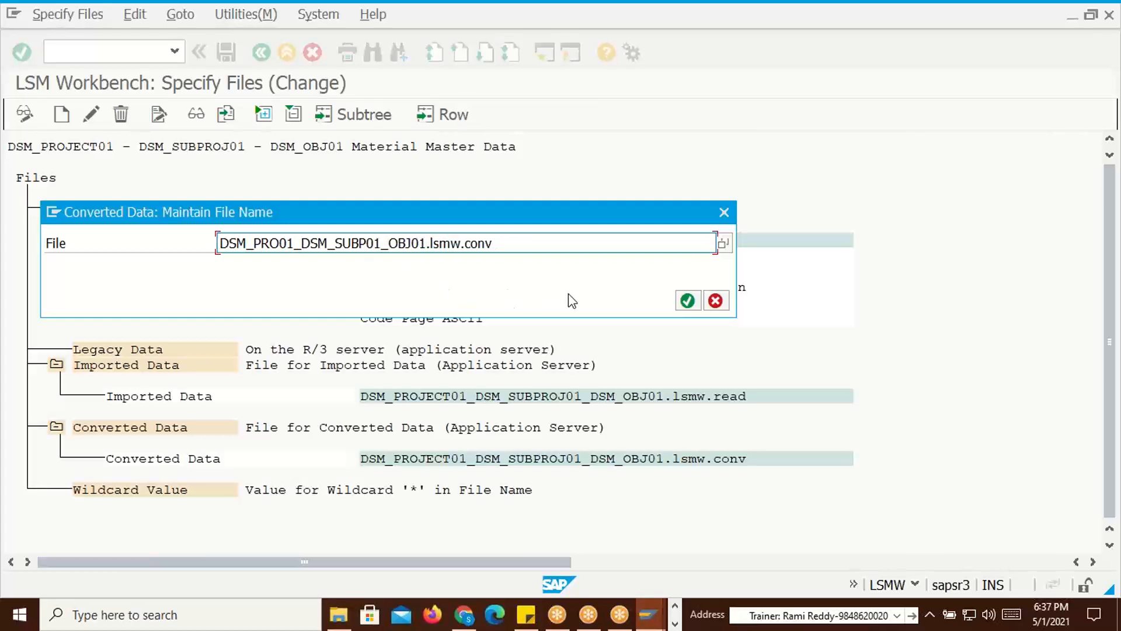
pyautogui.click(687, 300)
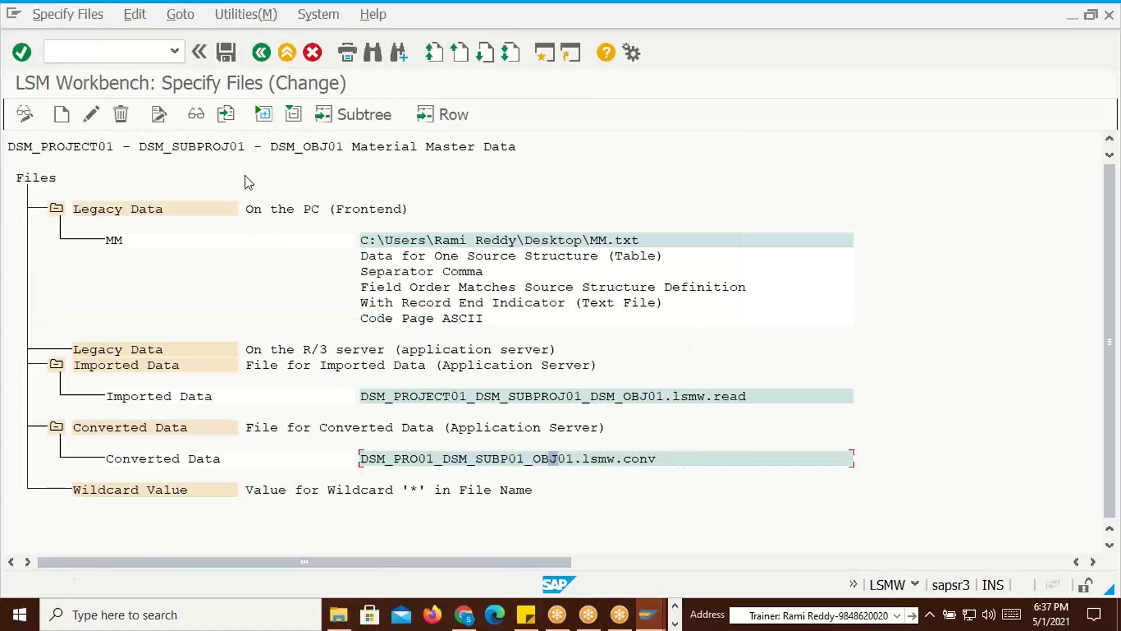
# Save the file specification and return to the list of process steps
pyautogui.click(227, 53)
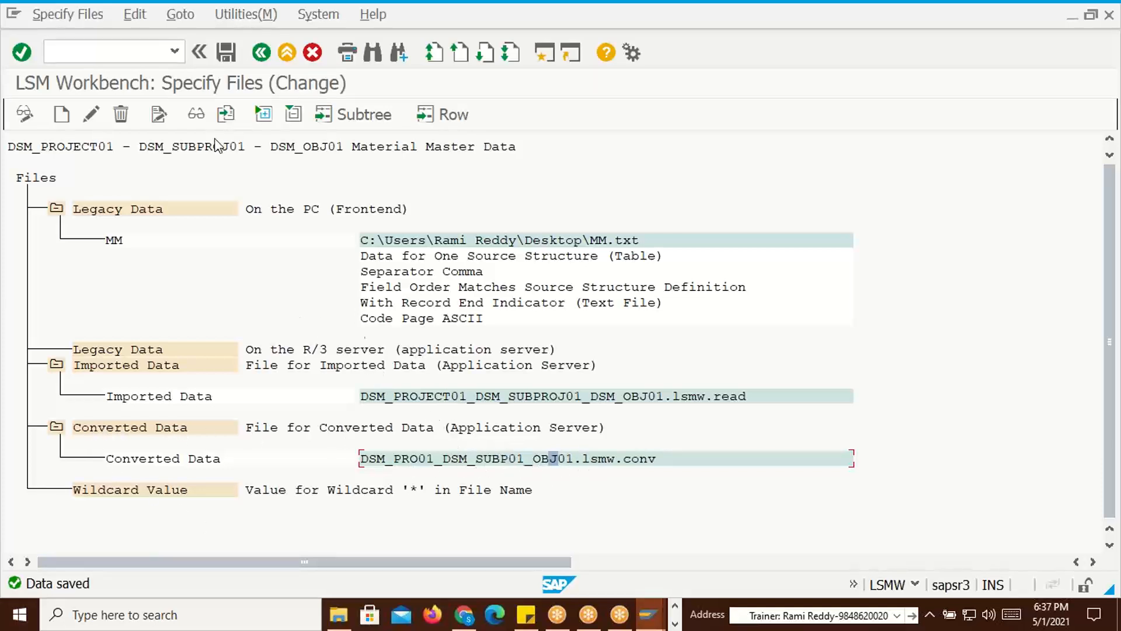
pyautogui.click(229, 53)
pyautogui.click(260, 56)
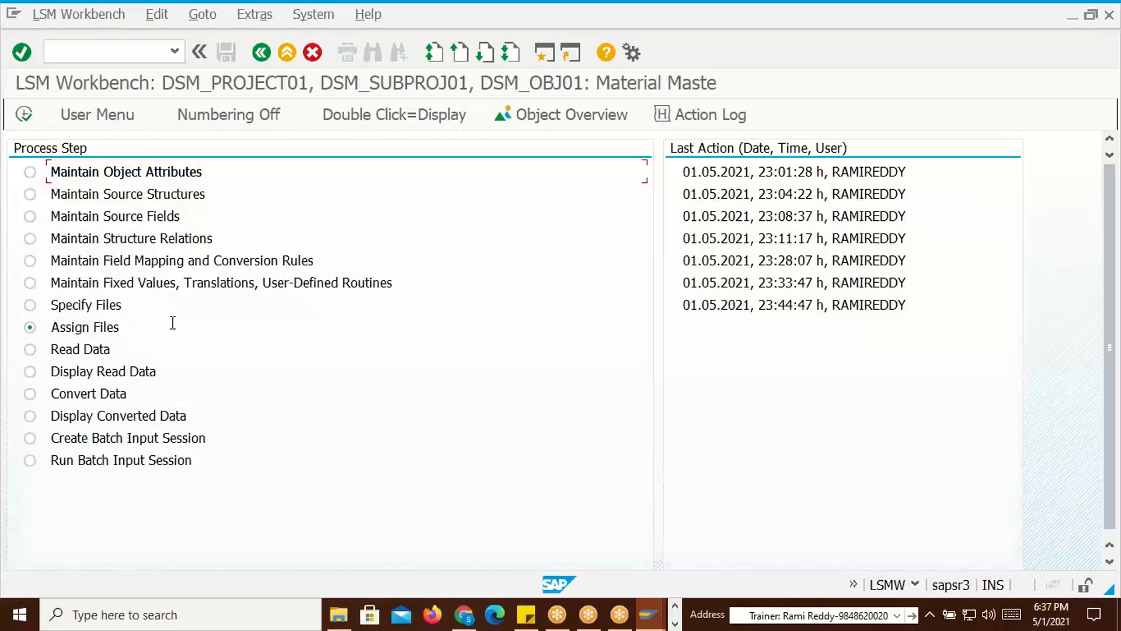
# Open Assign Files in change mode and delete the MM.txt assignment from SOURCE_STRUCTURE
pyautogui.click(22, 113)
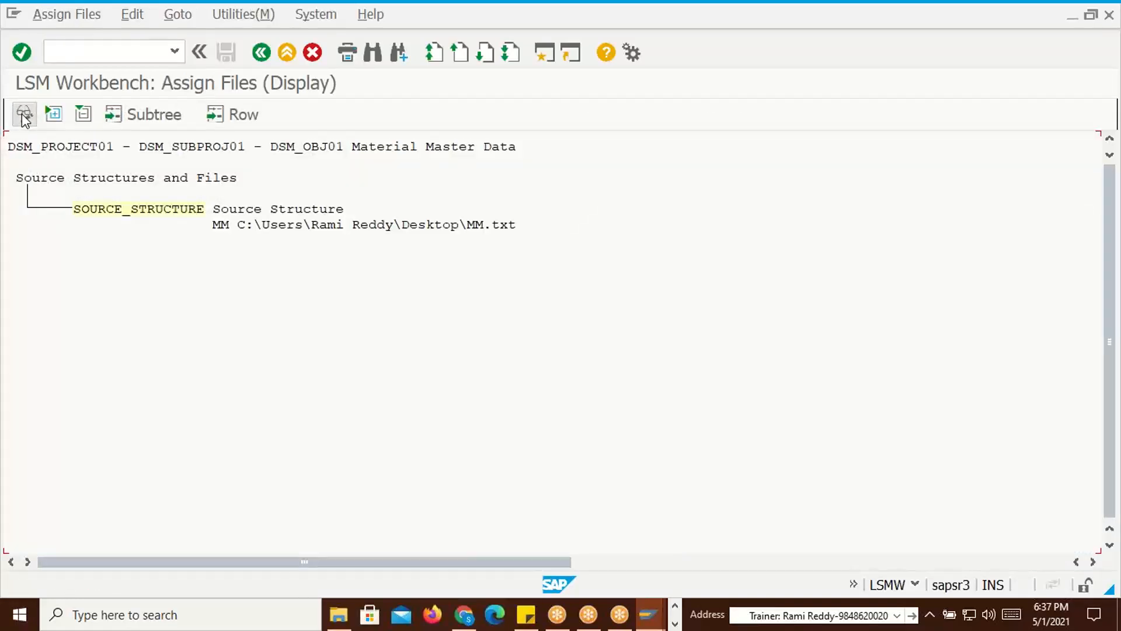
pyautogui.click(24, 117)
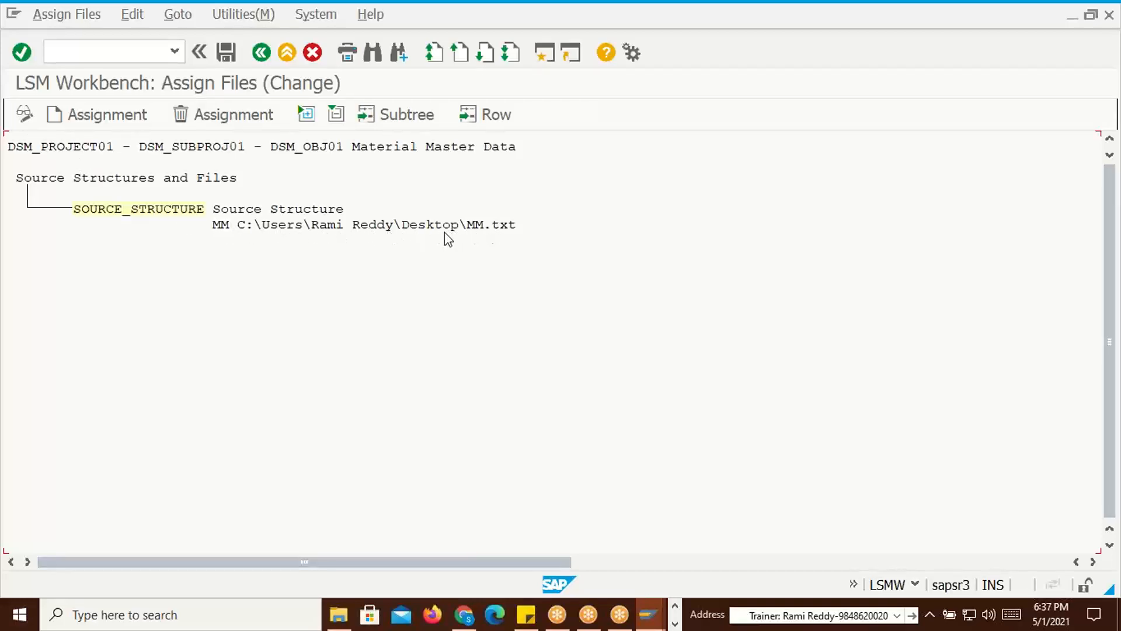
pyautogui.click(257, 225)
pyautogui.click(219, 121)
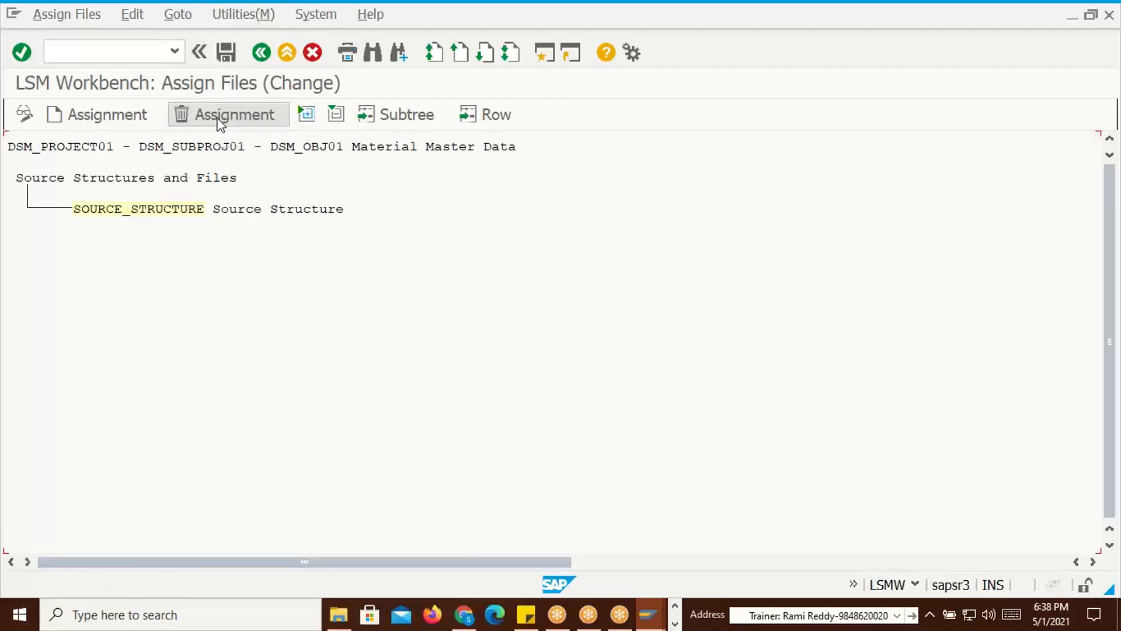
# Create an assignment of the MM file to SOURCE_STRUCTURE, save it and return to the process steps
pyautogui.click(103, 209)
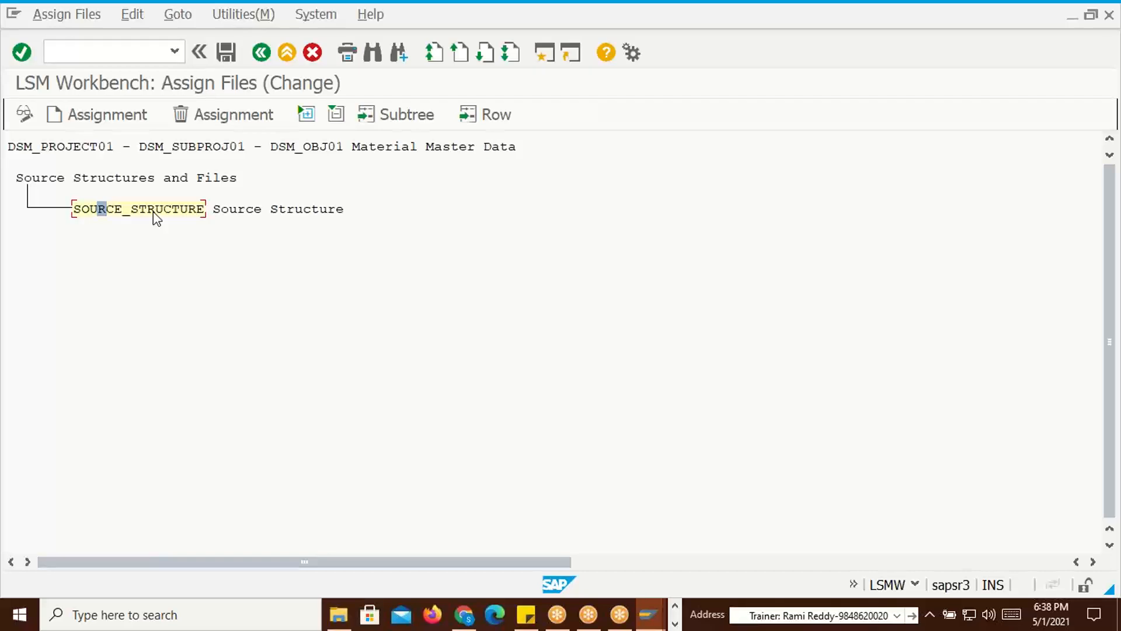
pyautogui.hotkey('alt', 'Tab')
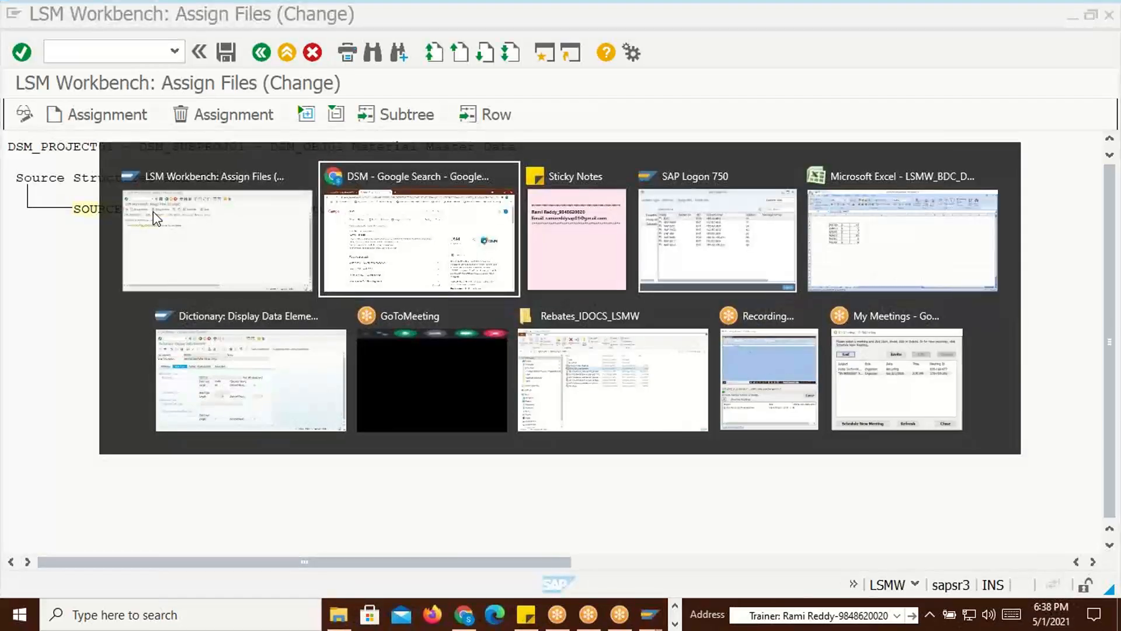
pyautogui.hotkey('alt', 'shift', 'Tab')
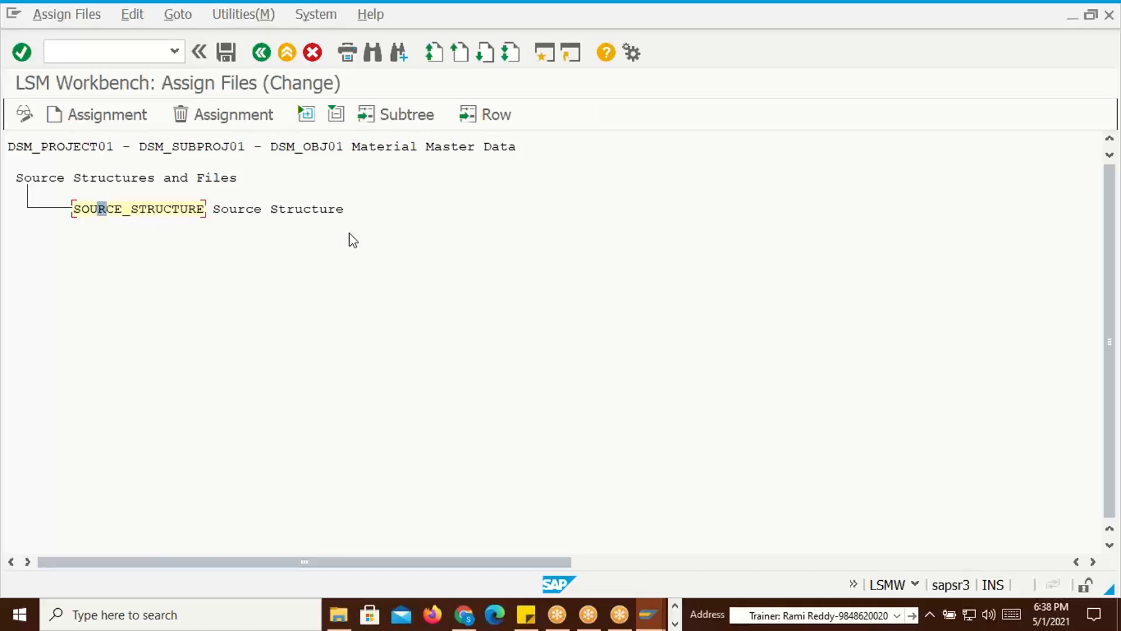
pyautogui.click(117, 124)
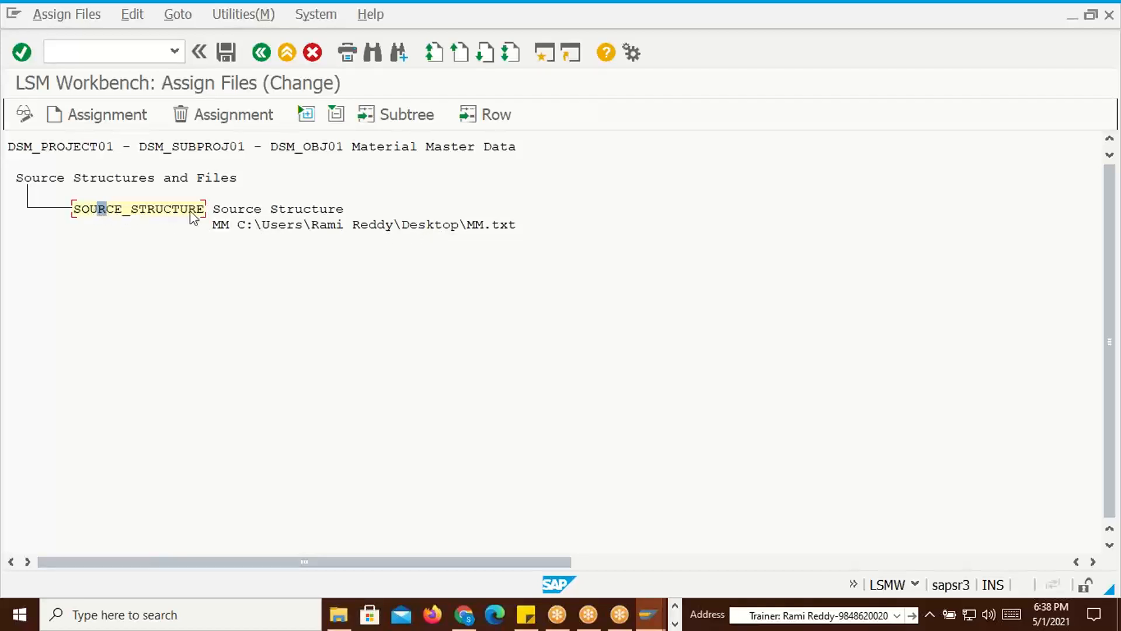
pyautogui.click(229, 57)
pyautogui.click(262, 56)
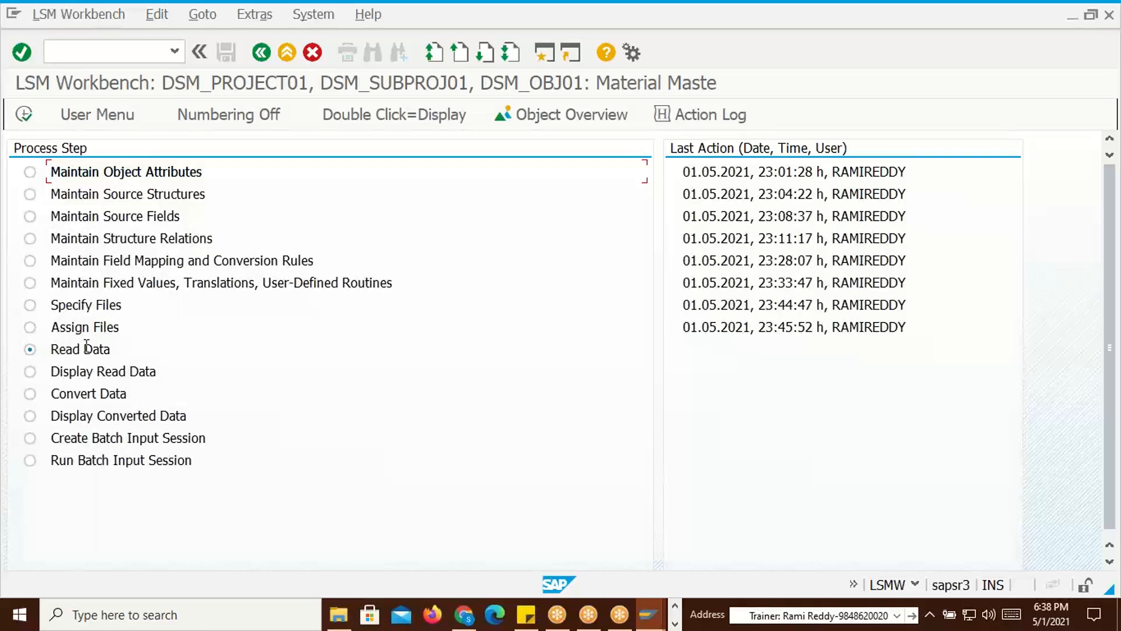
# Run Read Data with the transaction number range left empty and return to the process steps
pyautogui.click(25, 115)
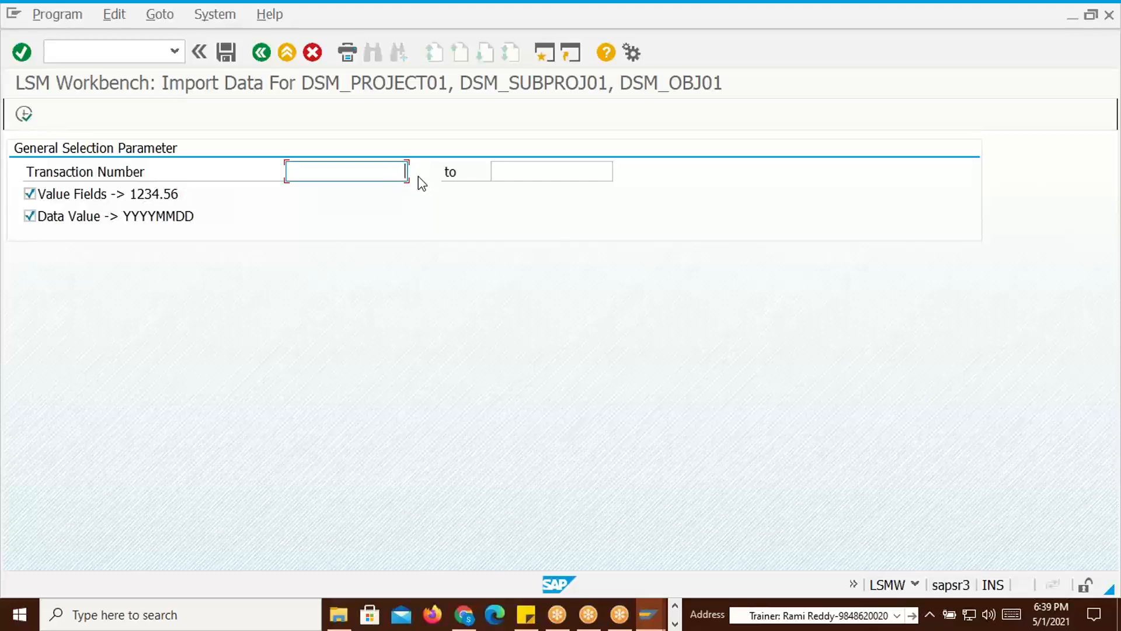
pyautogui.click(561, 175)
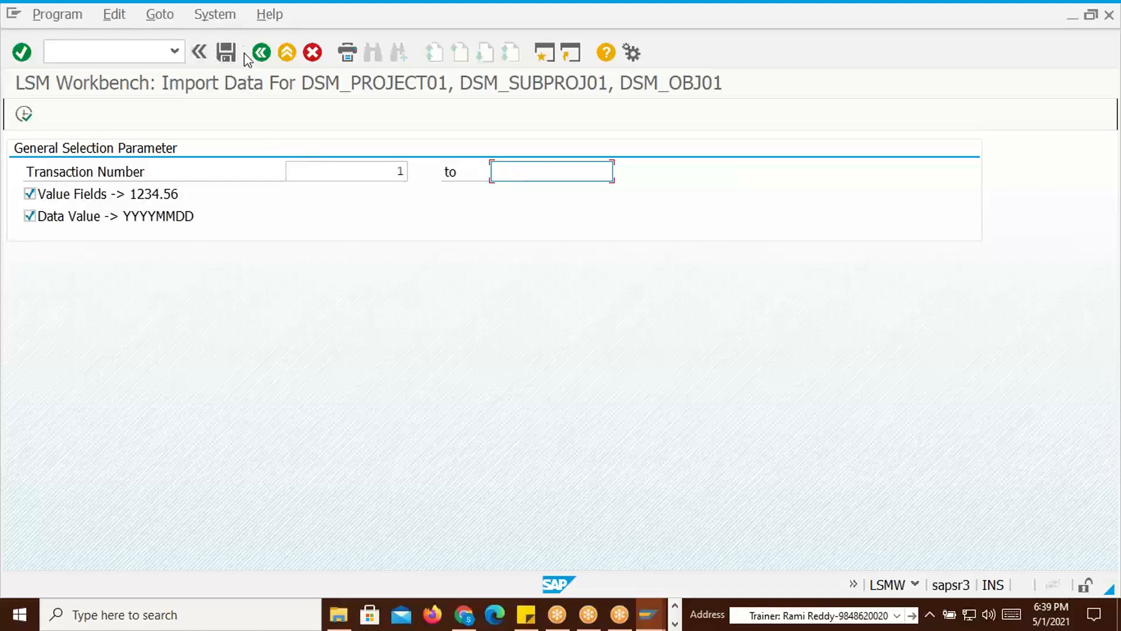
pyautogui.click(397, 173)
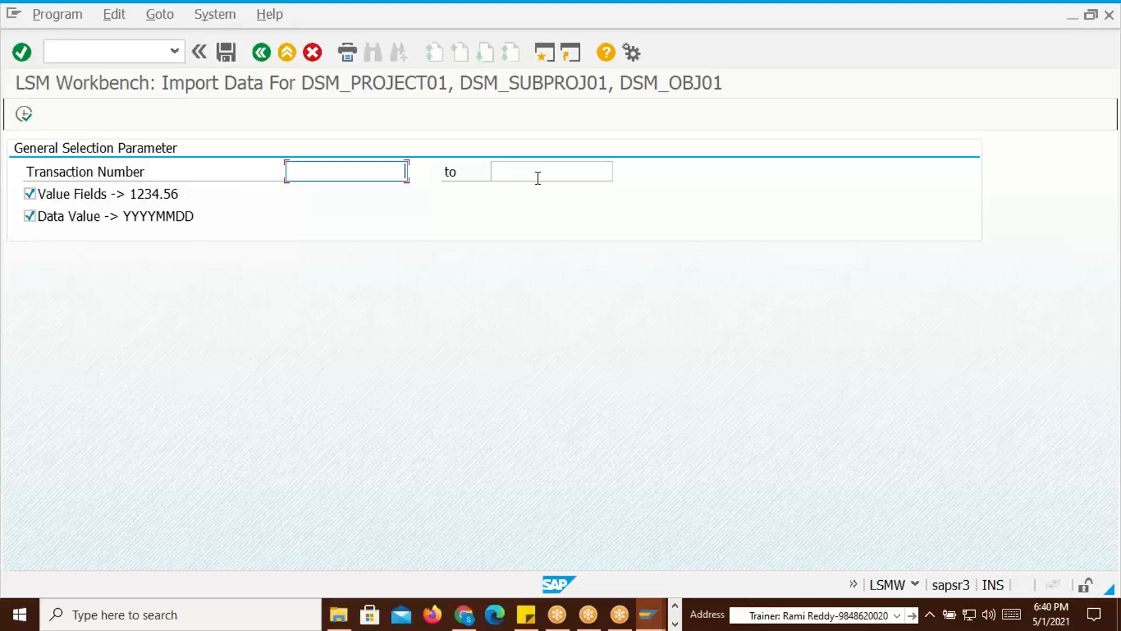
pyautogui.click(24, 115)
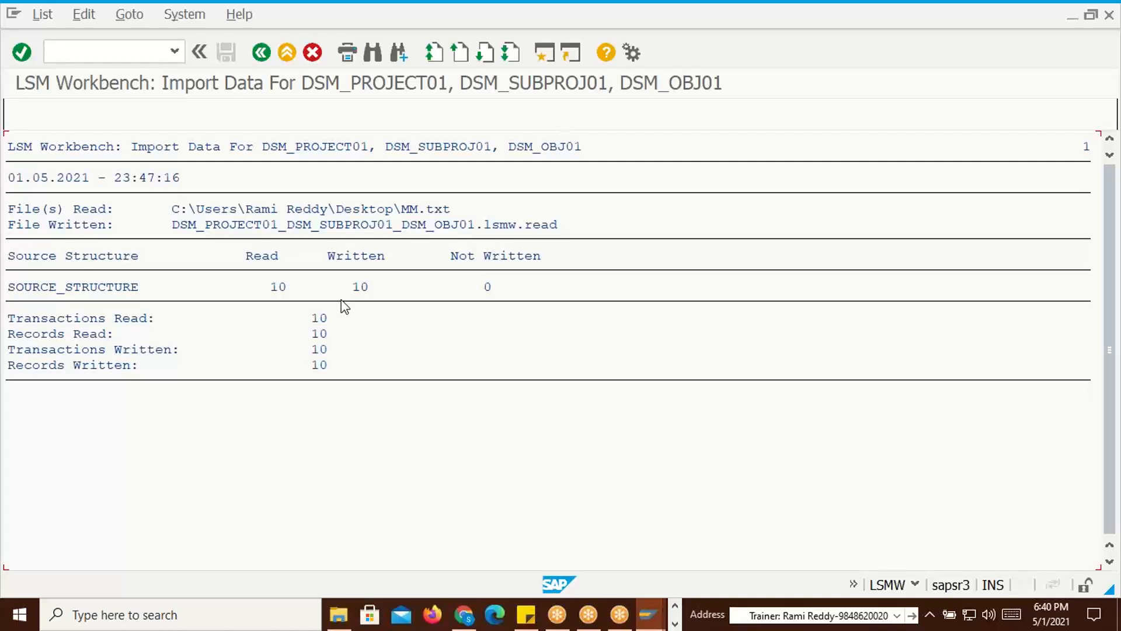
pyautogui.click(761, 32)
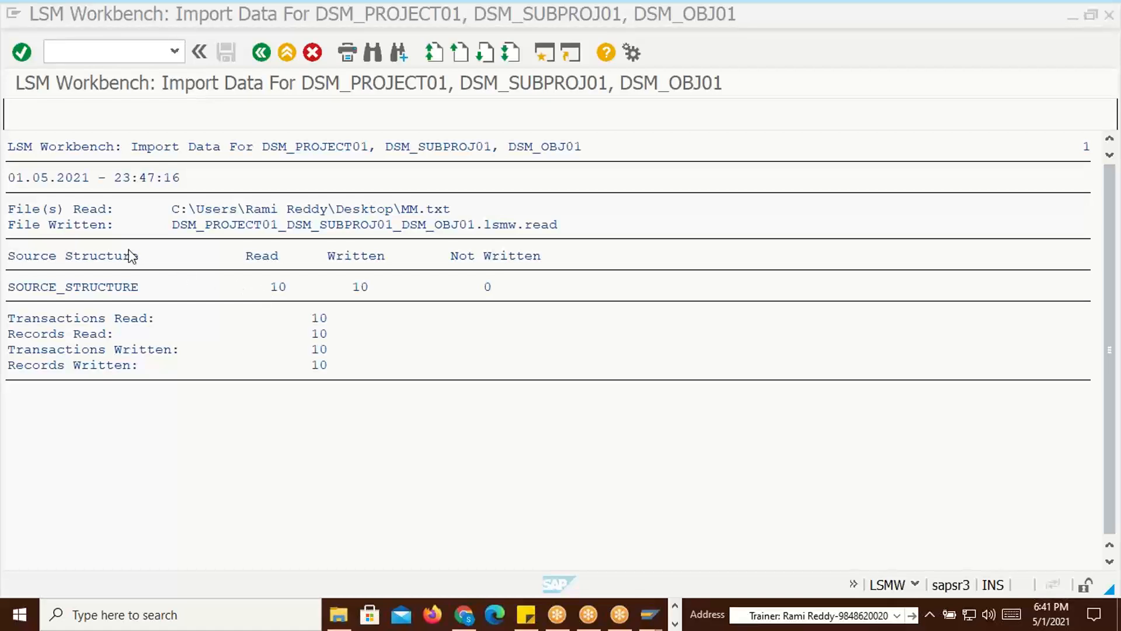
pyautogui.click(262, 54)
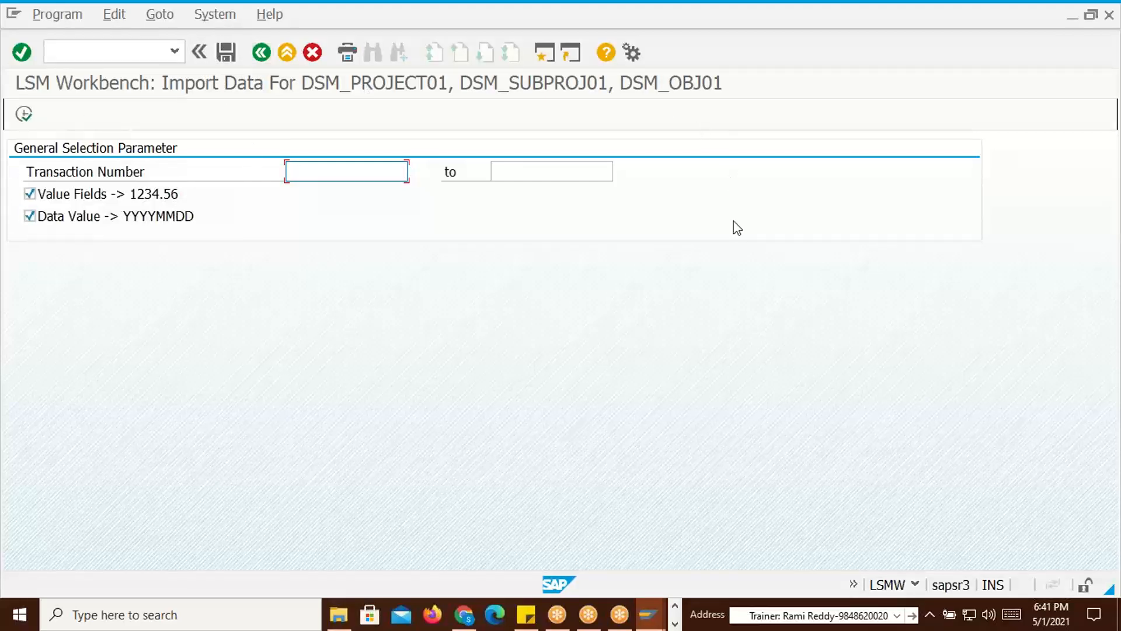
pyautogui.click(262, 53)
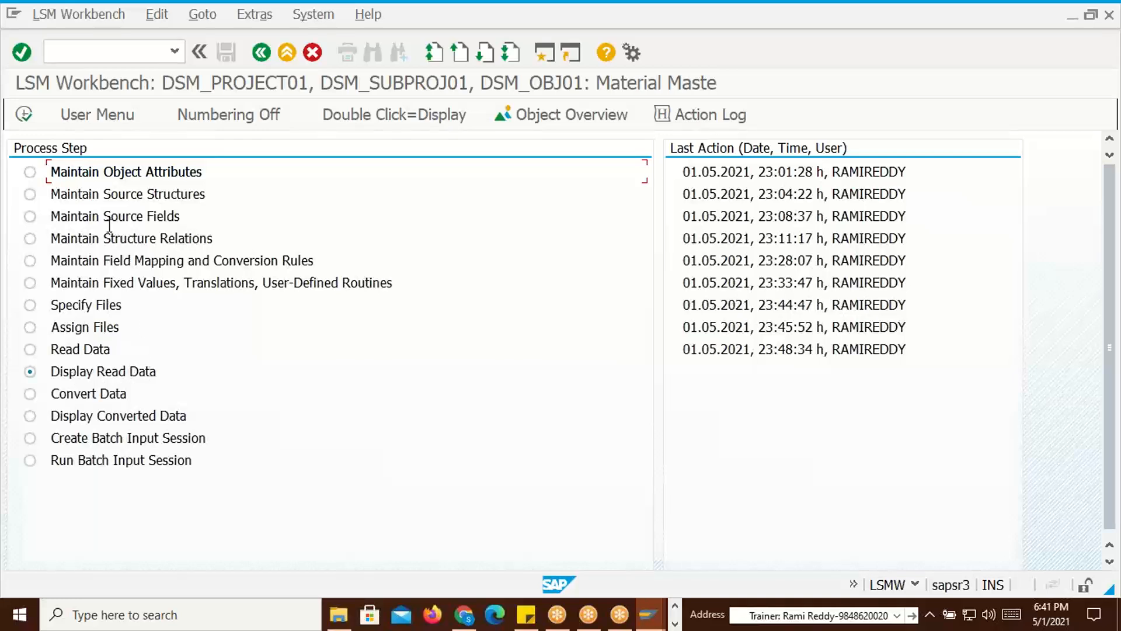
# Display the read data with no line limits and compare its records with the MM text file on the desktop
pyautogui.click(24, 114)
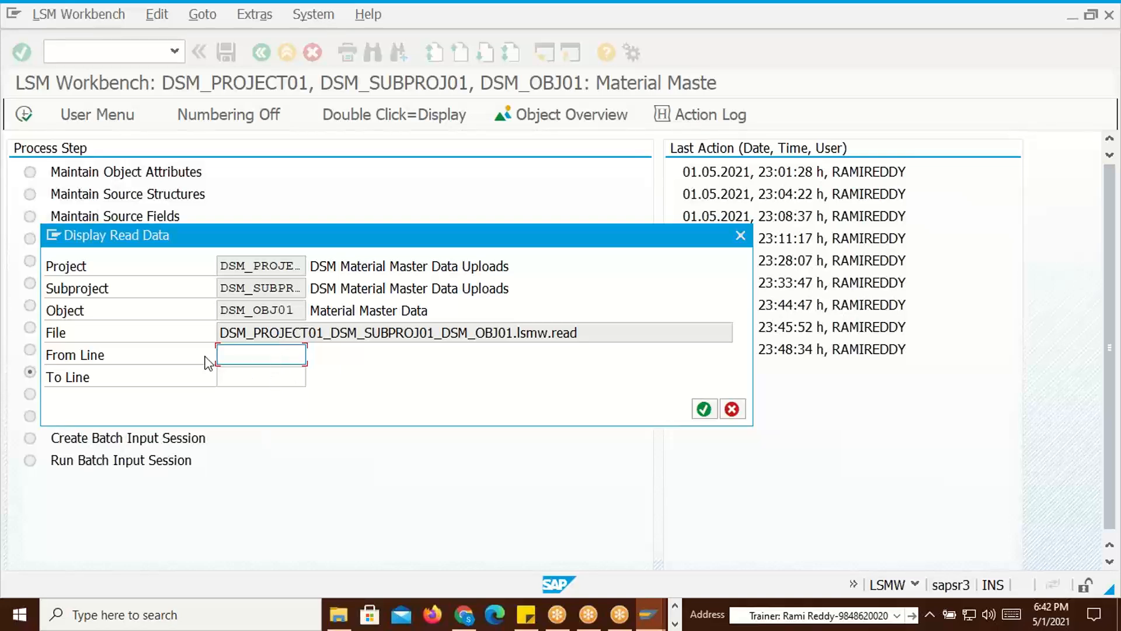
pyautogui.click(704, 409)
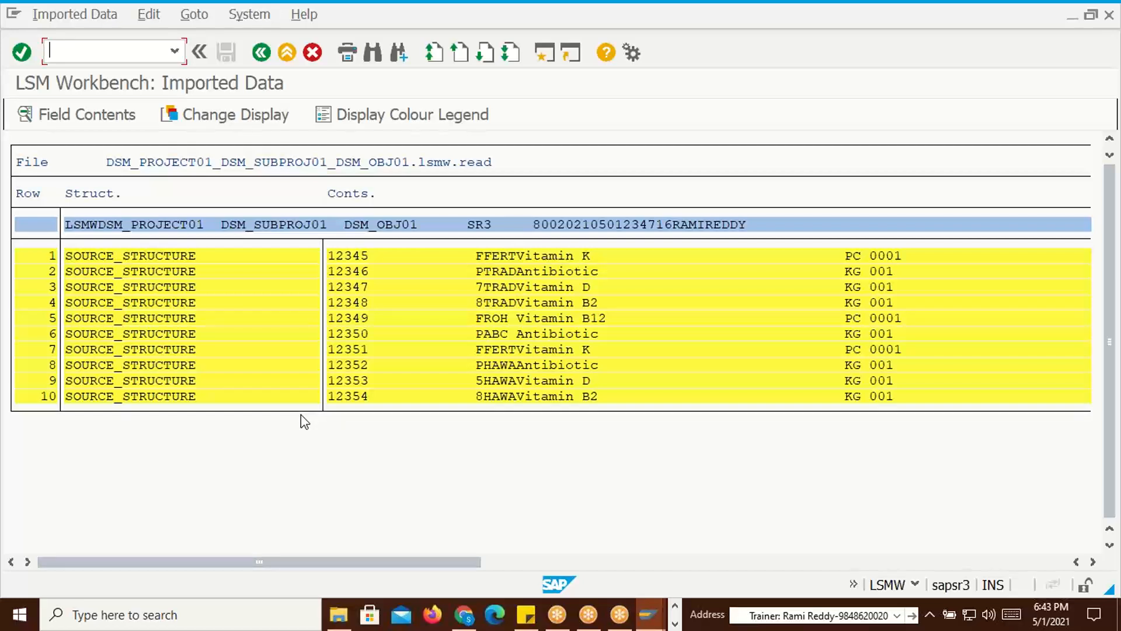
pyautogui.press('super+d')
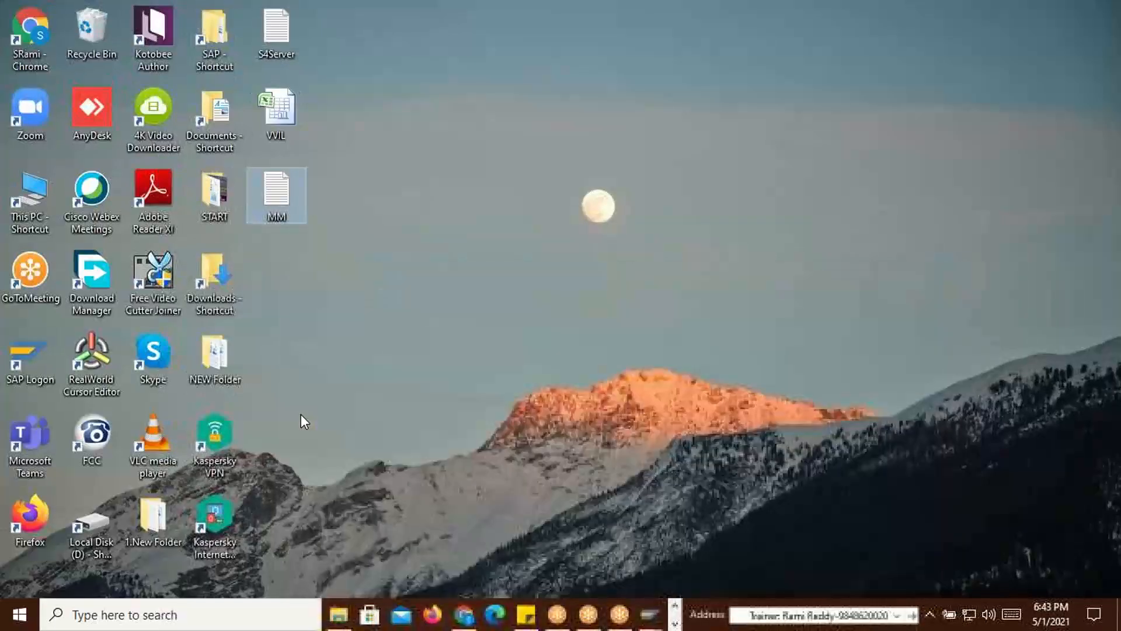
pyautogui.doubleClick(283, 195)
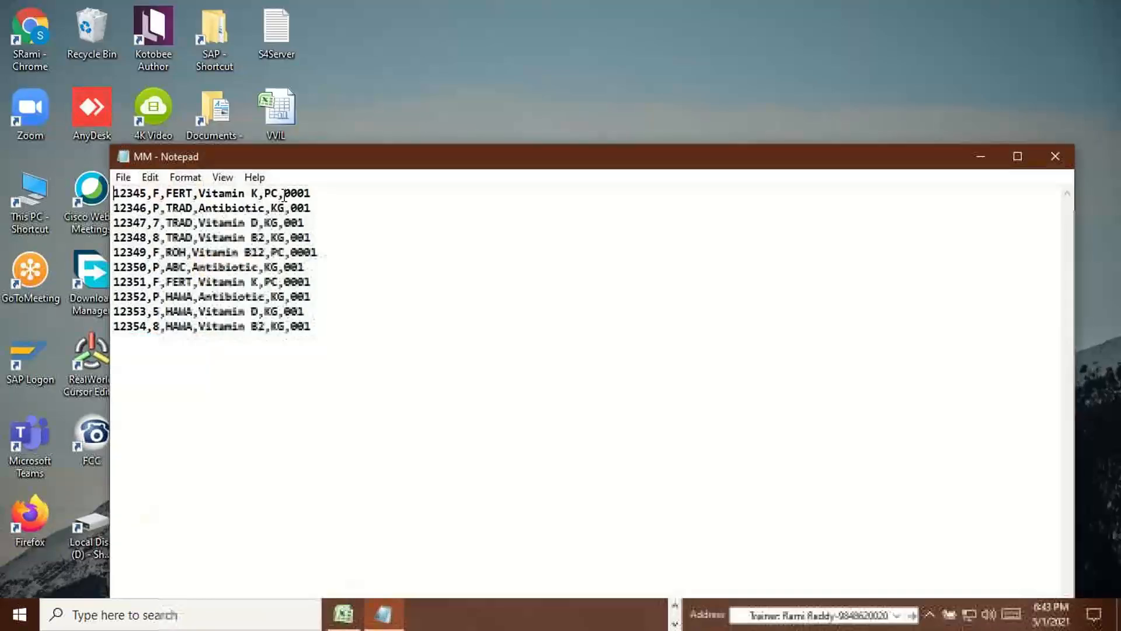
pyautogui.click(122, 310)
pyautogui.click(123, 296)
pyautogui.click(121, 280)
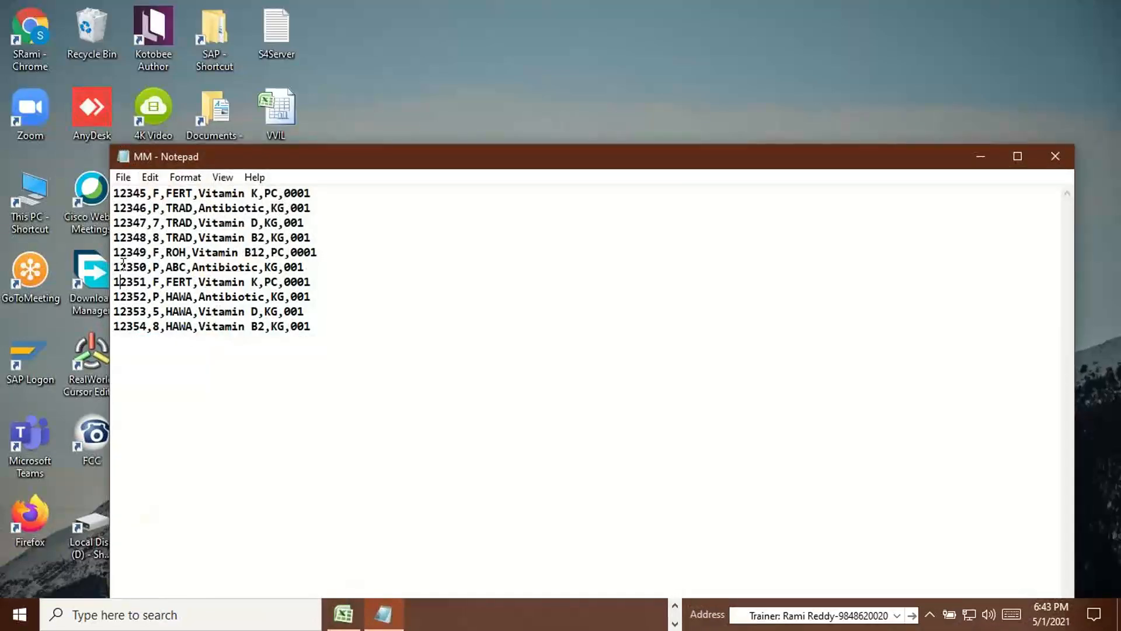
pyautogui.click(126, 222)
pyautogui.click(132, 192)
pyautogui.hotkey('alt', 'Tab')
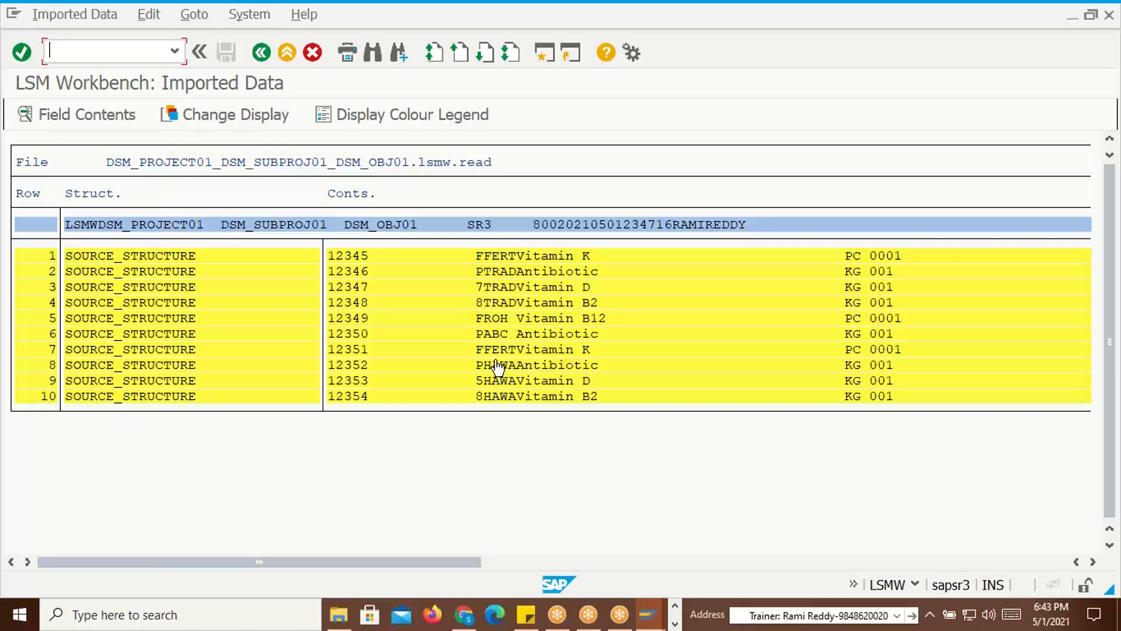
# Close the MM text file and leave the imported data display for the LSMW process steps
pyautogui.hotkey('alt', 'Tab')
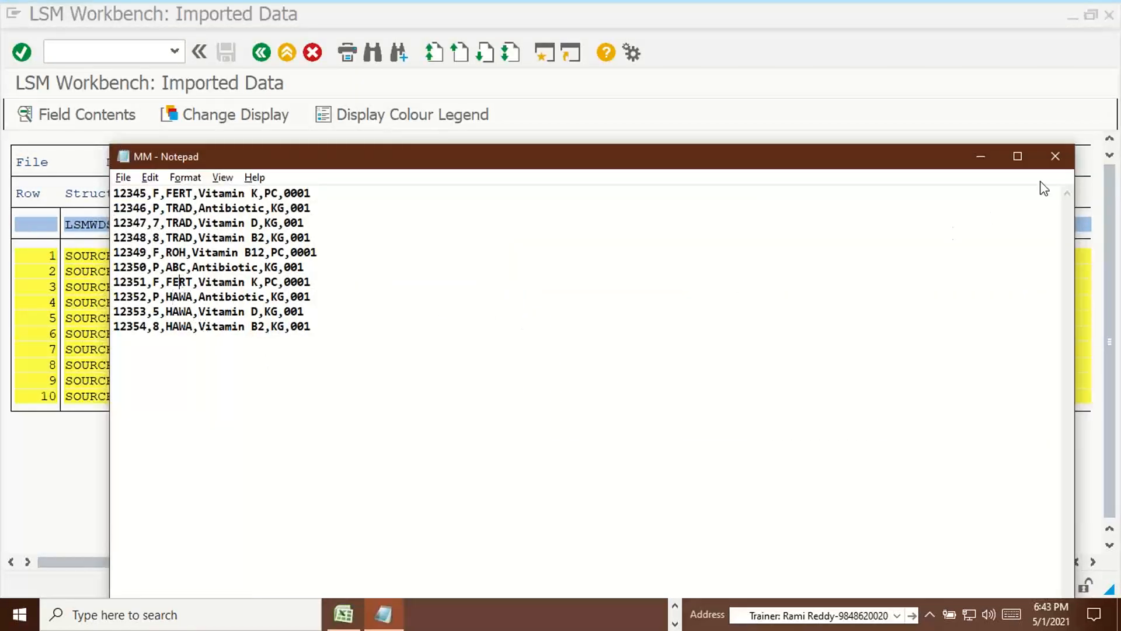
pyautogui.click(1055, 156)
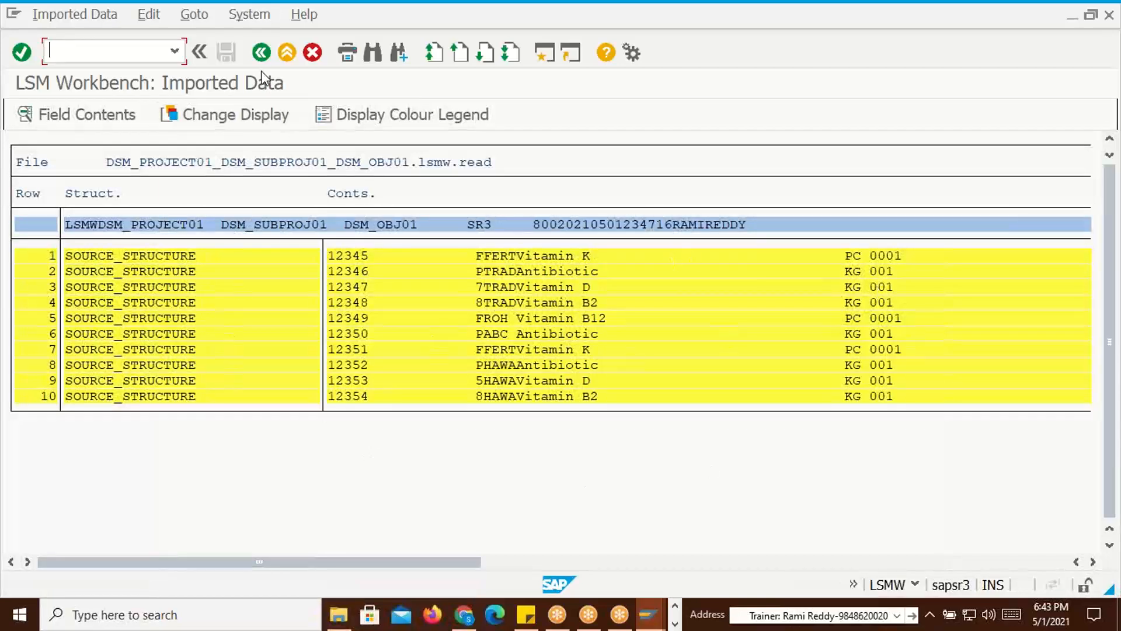
pyautogui.click(261, 52)
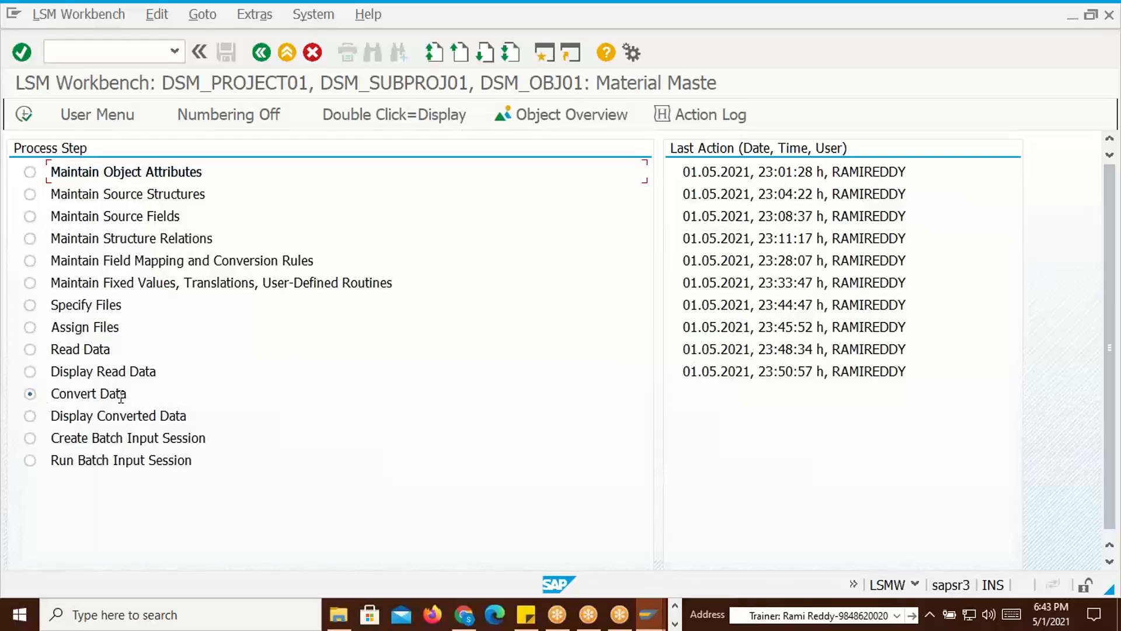
# Open the MM text file from the desktop, examine its material numbers and TRAD material types, then close it and return to LSMW
pyautogui.hotkey('alt', 'Tab')
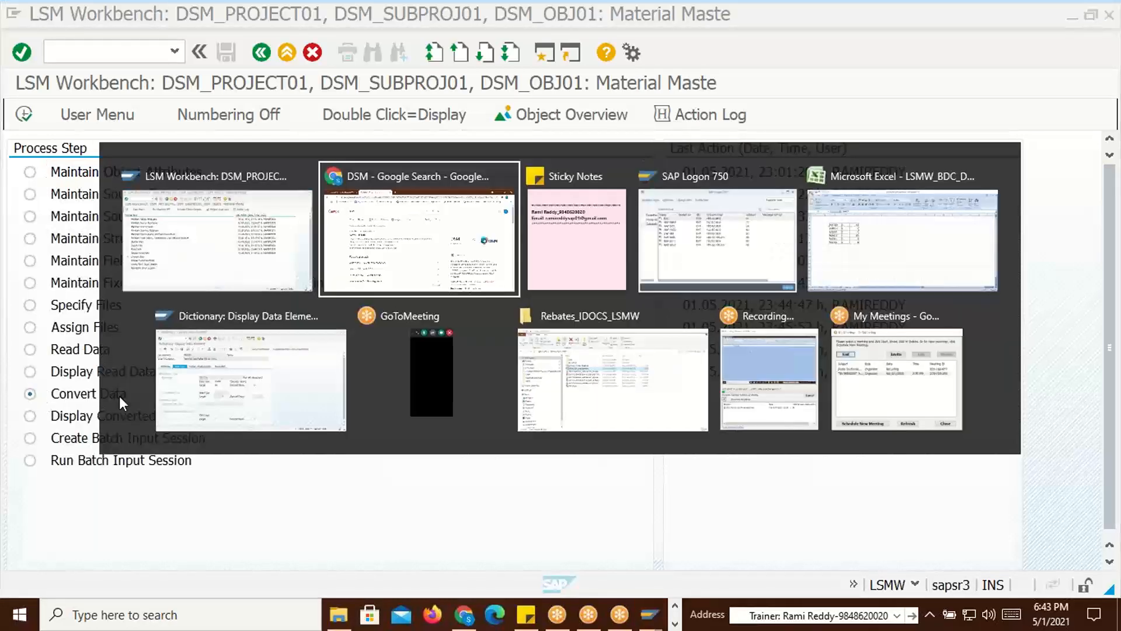
pyautogui.hotkey('alt', 'Tab')
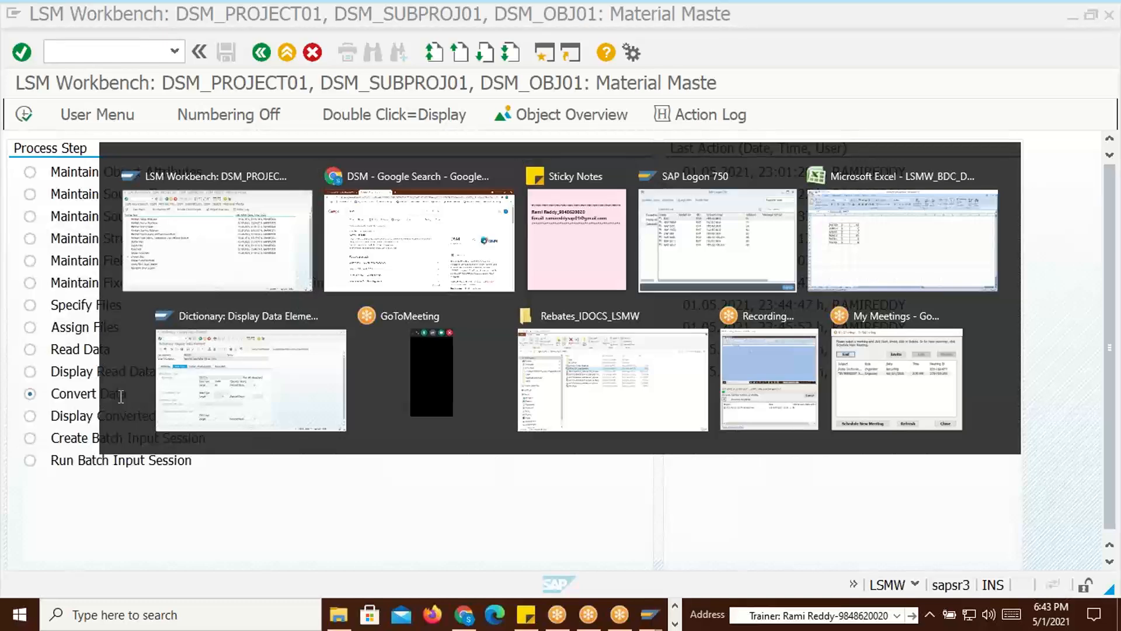
pyautogui.hotkey('alt', 'Tab')
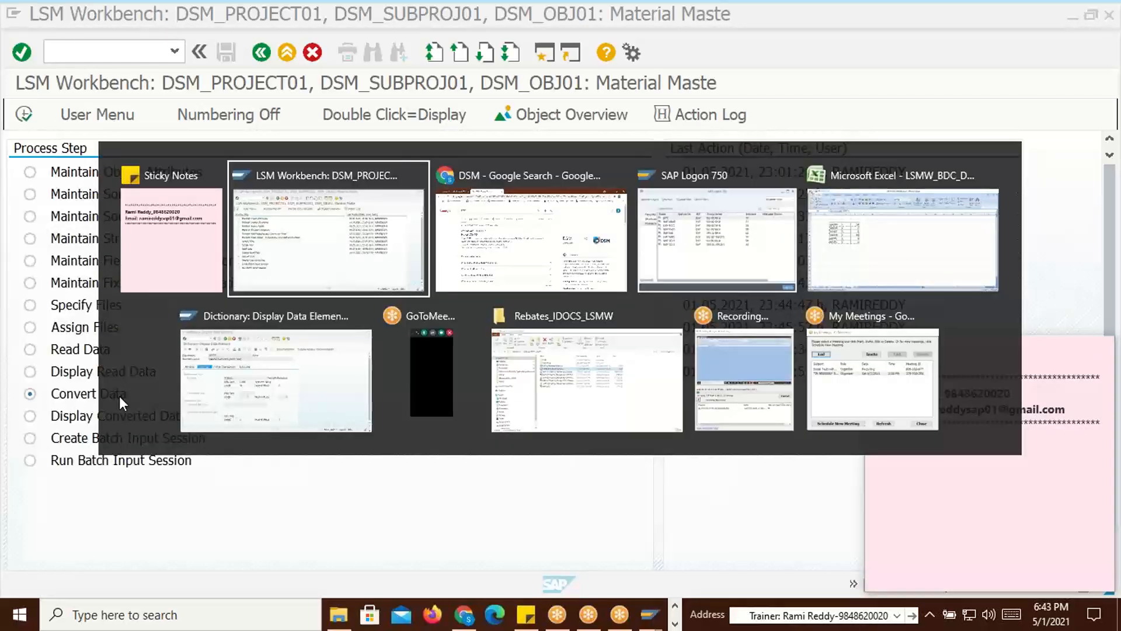
pyautogui.hotkey('alt', 'Tab')
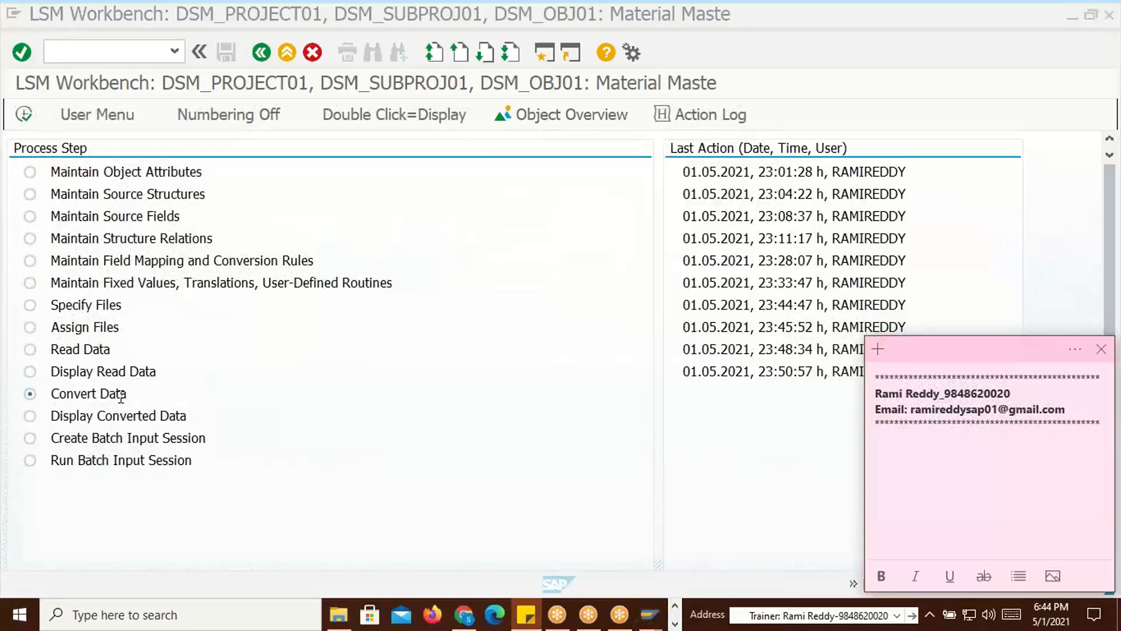
pyautogui.press('super+d')
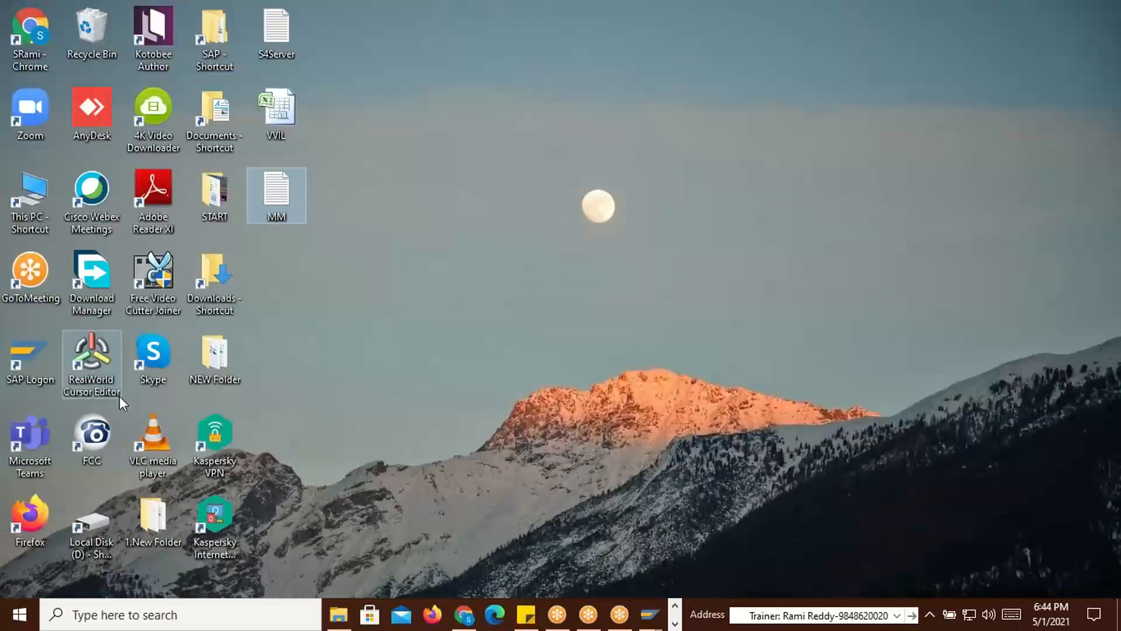
pyautogui.doubleClick(276, 193)
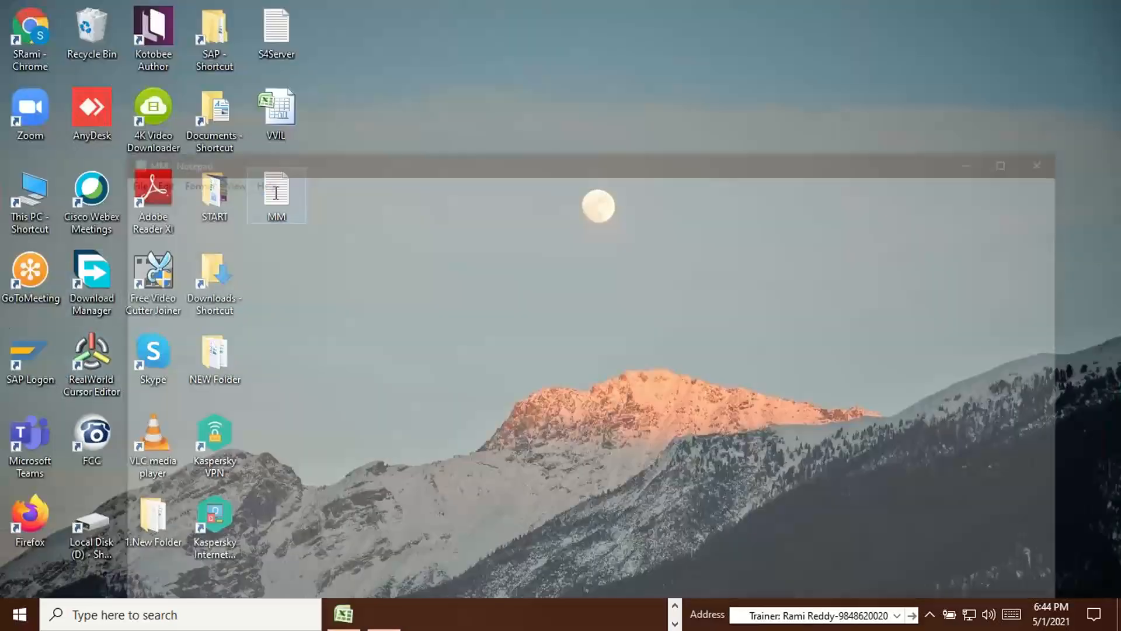
pyautogui.moveTo(345, 167); pyautogui.dragTo(475, 133)
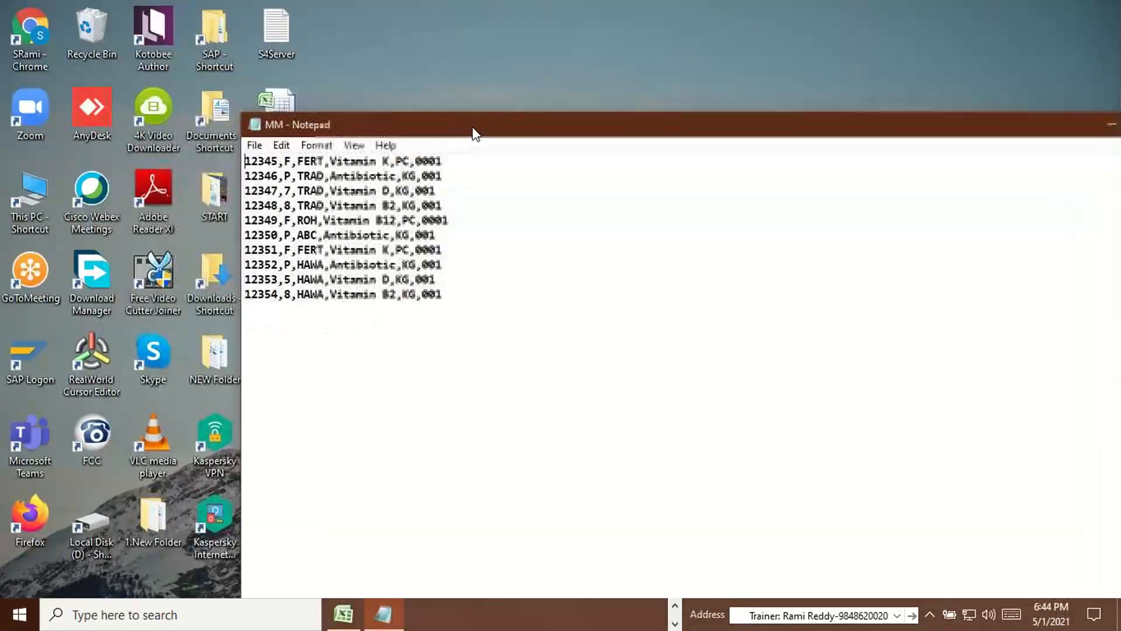
pyautogui.moveTo(245, 161); pyautogui.dragTo(278, 161)
pyautogui.click(247, 162)
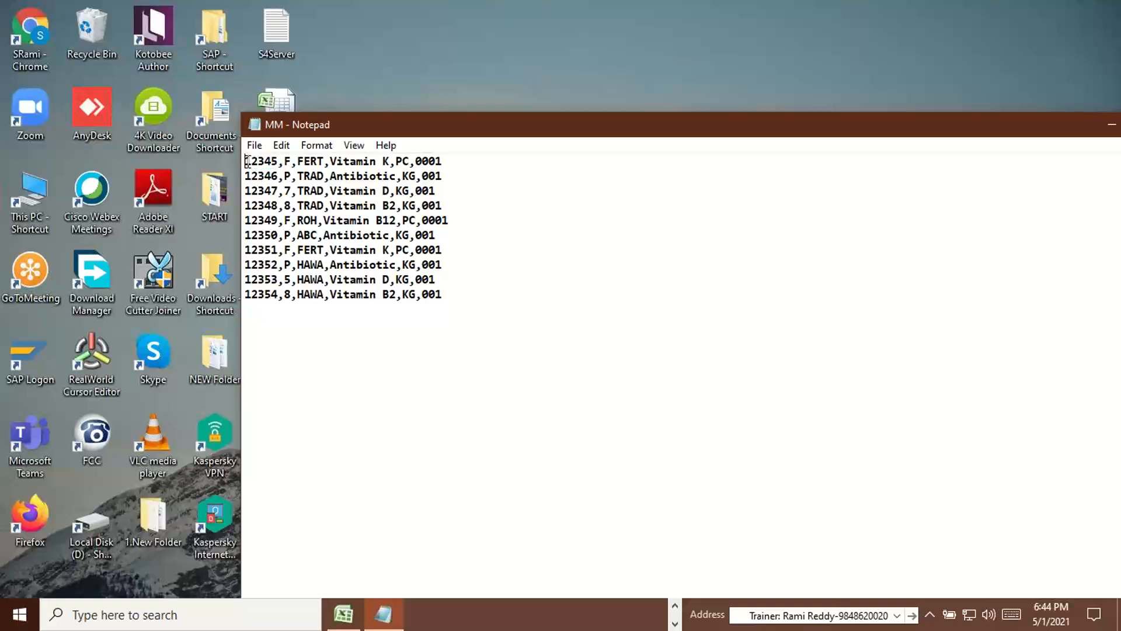
pyautogui.moveTo(297, 176); pyautogui.dragTo(324, 176)
pyautogui.moveTo(509, 134); pyautogui.dragTo(419, 119)
pyautogui.moveTo(395, 120); pyautogui.dragTo(373, 121)
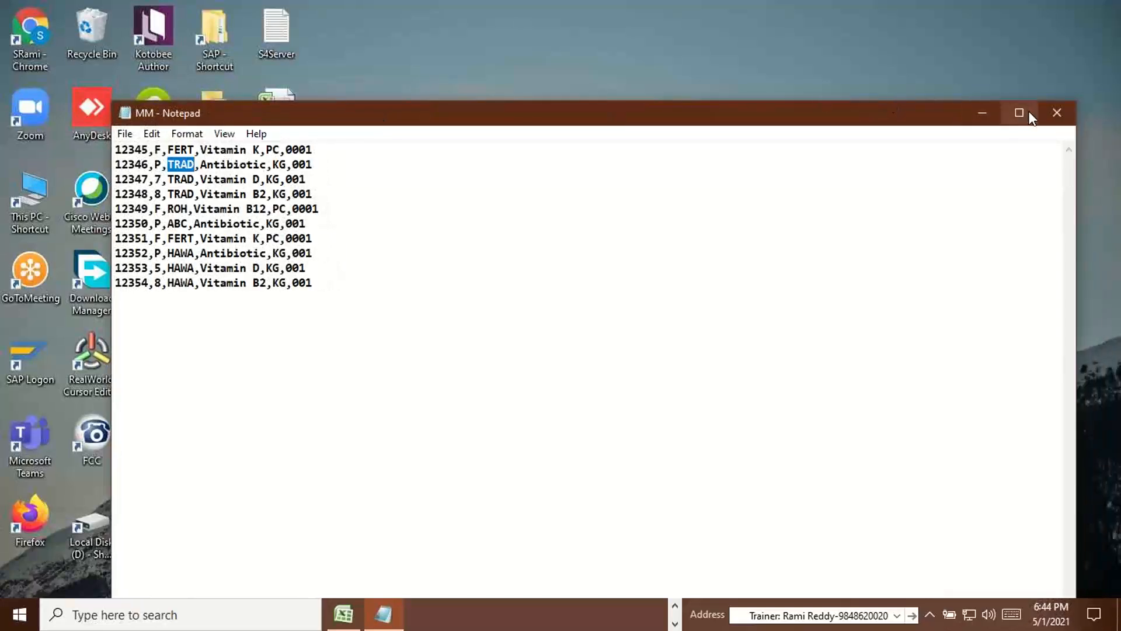
pyautogui.click(1057, 113)
pyautogui.hotkey('alt', 'Tab')
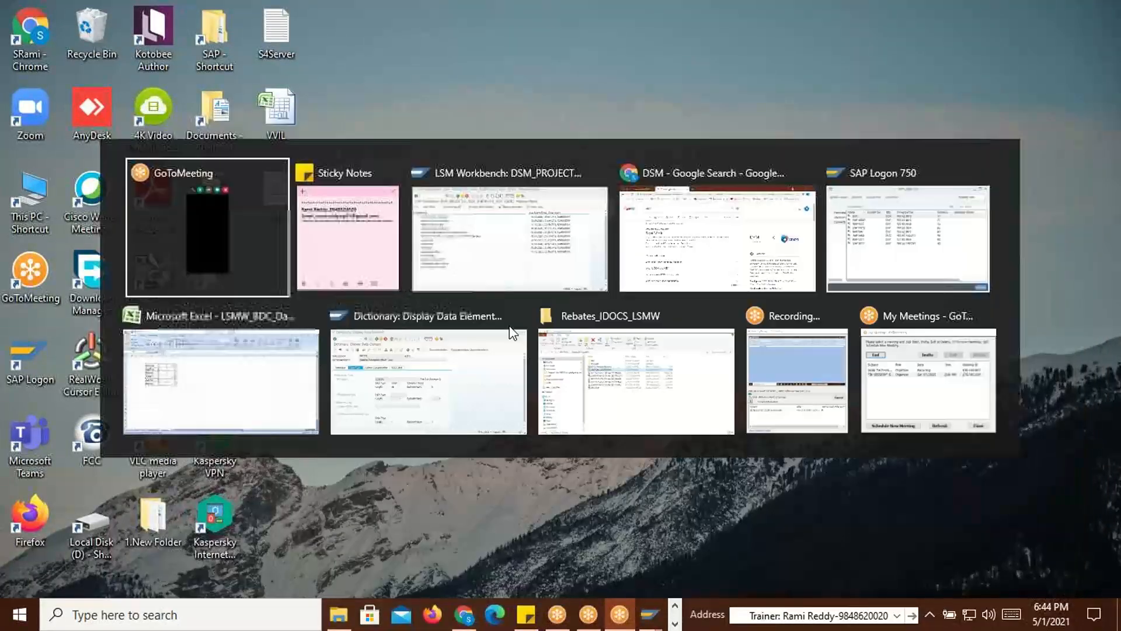
pyautogui.hotkey('alt', 'Tab')
pyautogui.hotkey('alt', 'Tab')
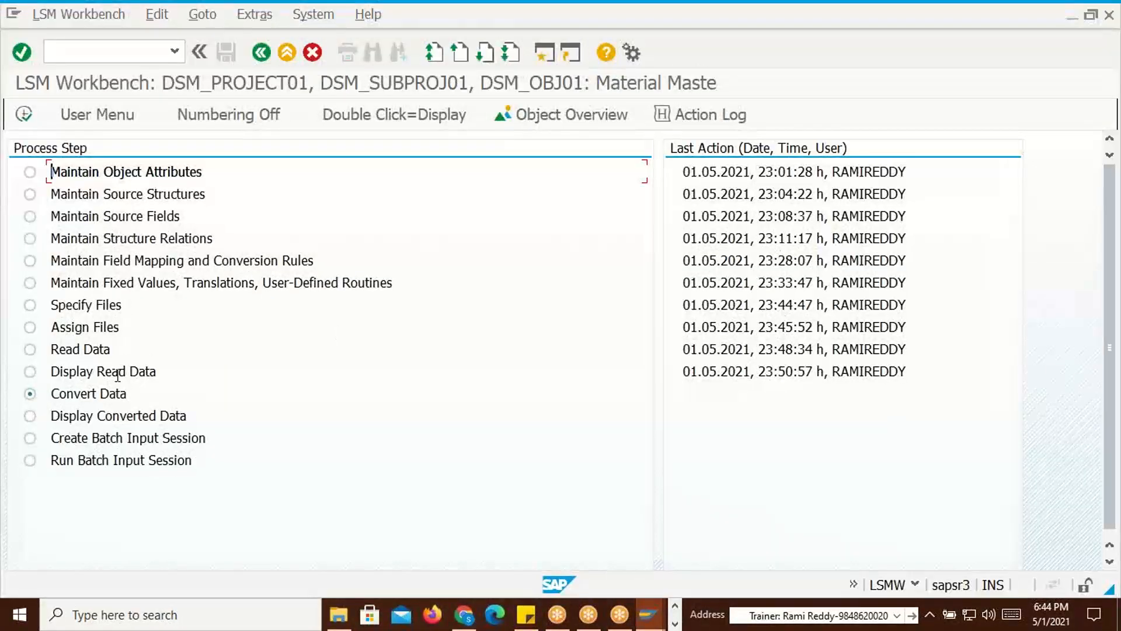
# Run Convert Data with the transaction number range left empty and return to the process steps
pyautogui.click(23, 114)
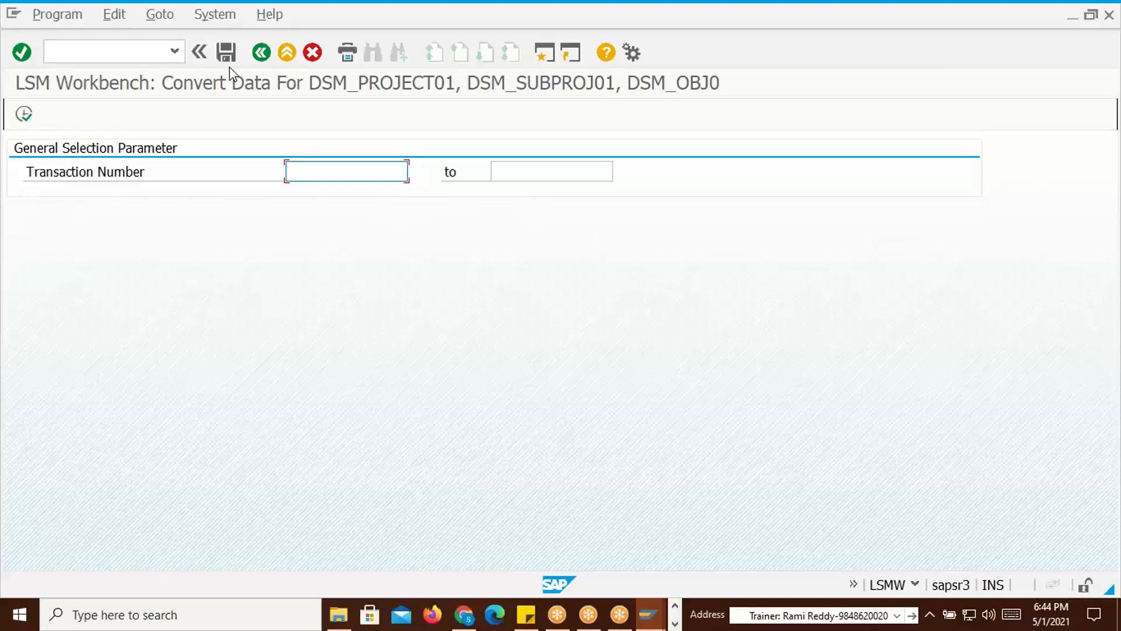
pyautogui.click(24, 113)
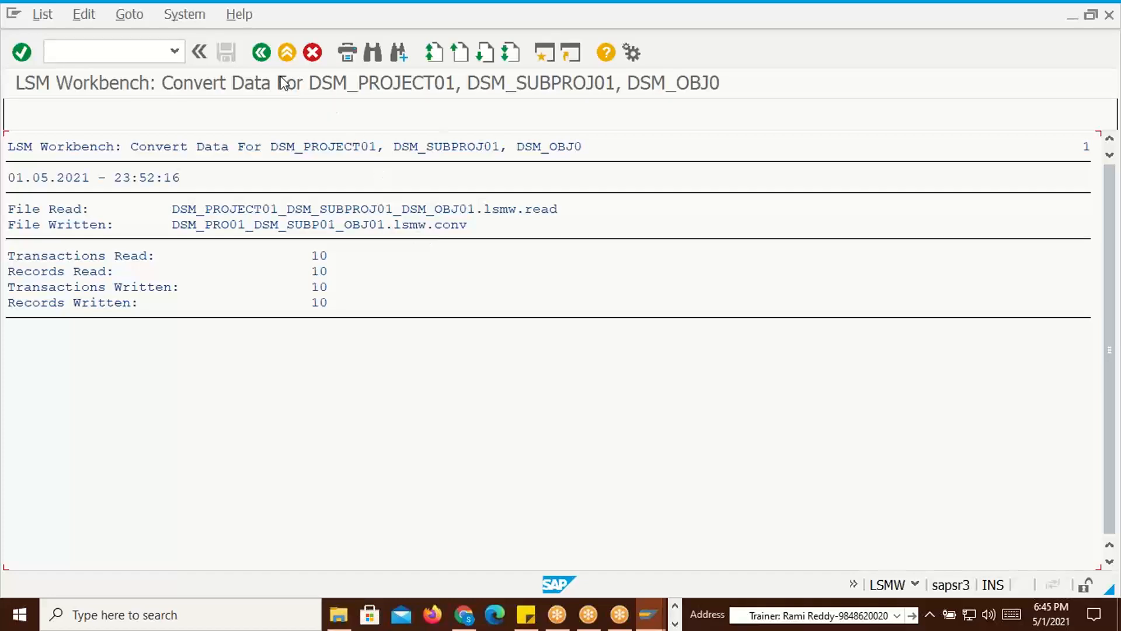
pyautogui.click(261, 53)
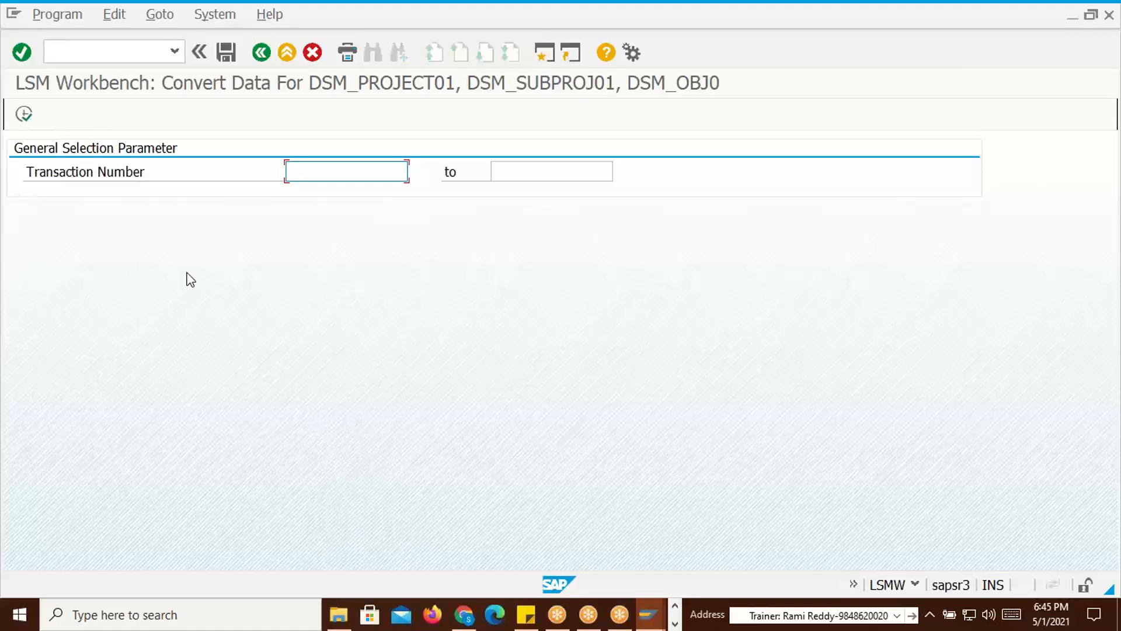
pyautogui.click(265, 51)
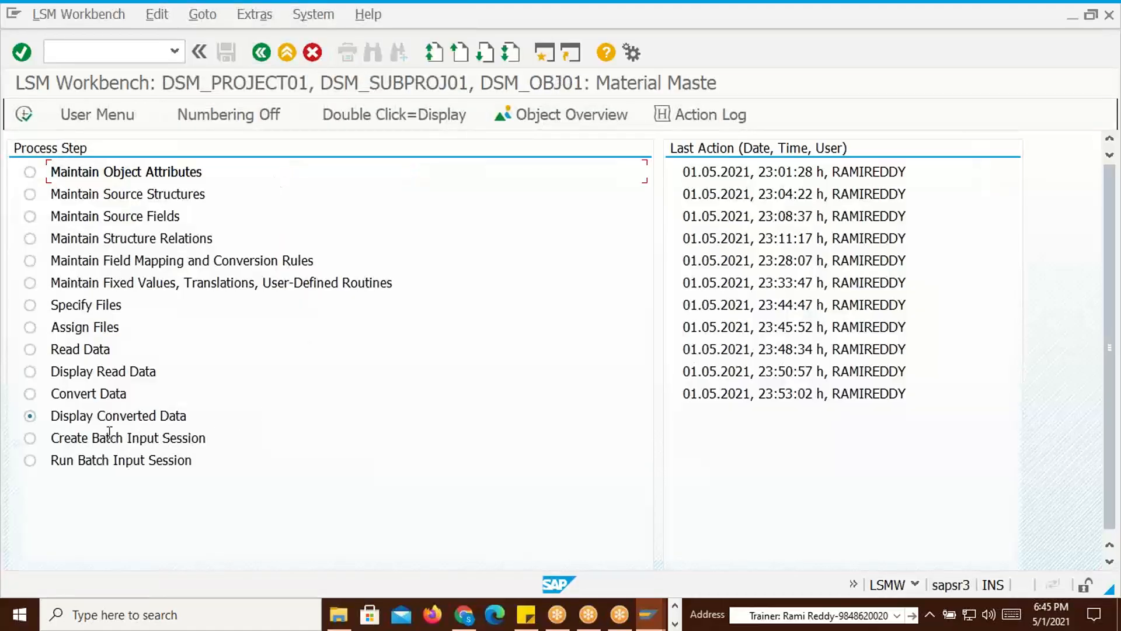
# Reopen the MM text file from the desktop, check the TRAD material type in record 12346 and switch back to LSMW
pyautogui.hotkey('alt', 'Tab')
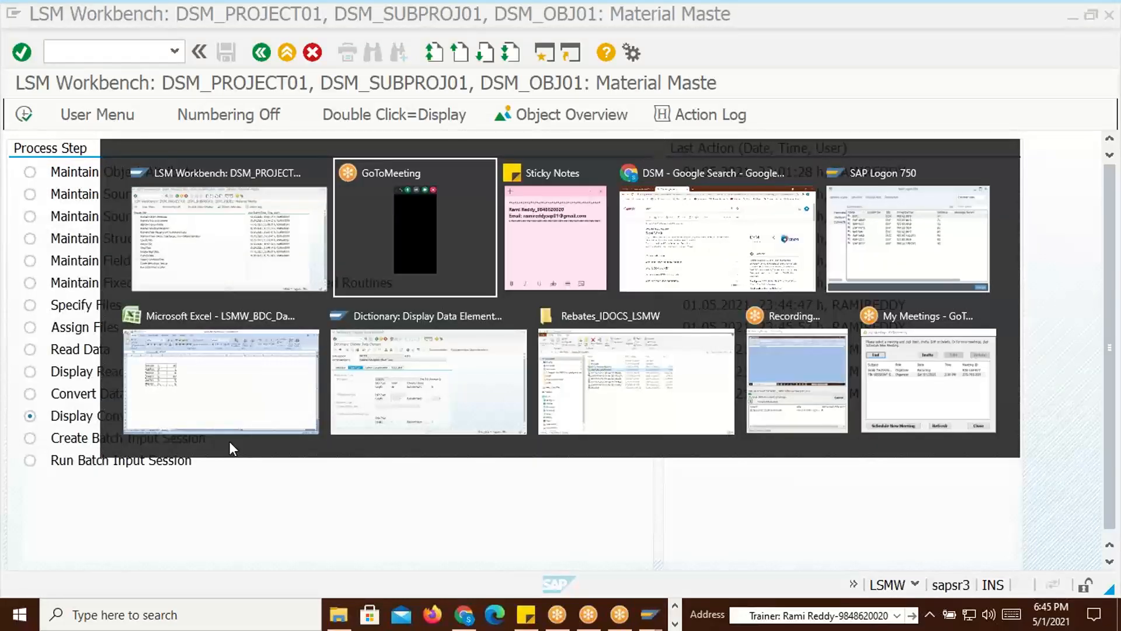
pyautogui.hotkey('alt', 'Tab')
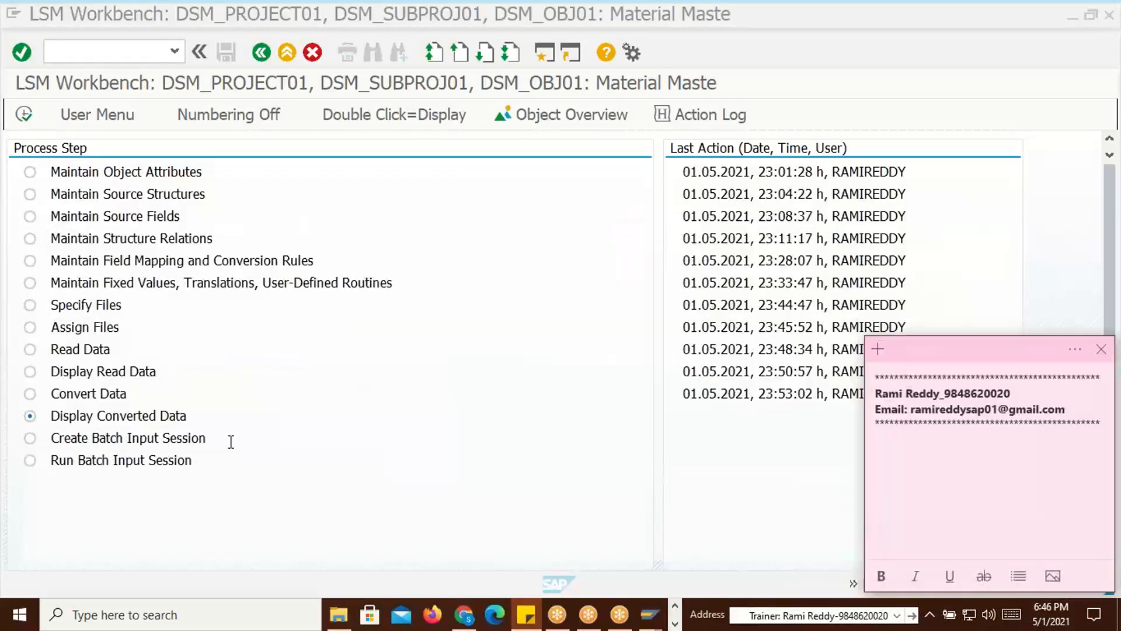
pyautogui.press('super+d')
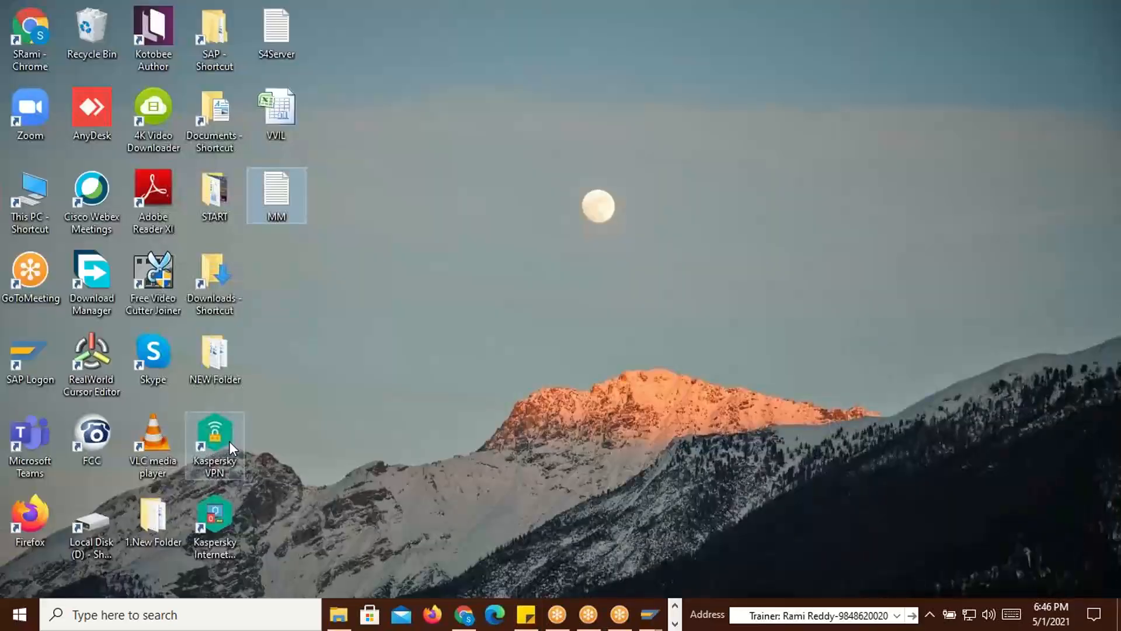
pyautogui.doubleClick(281, 199)
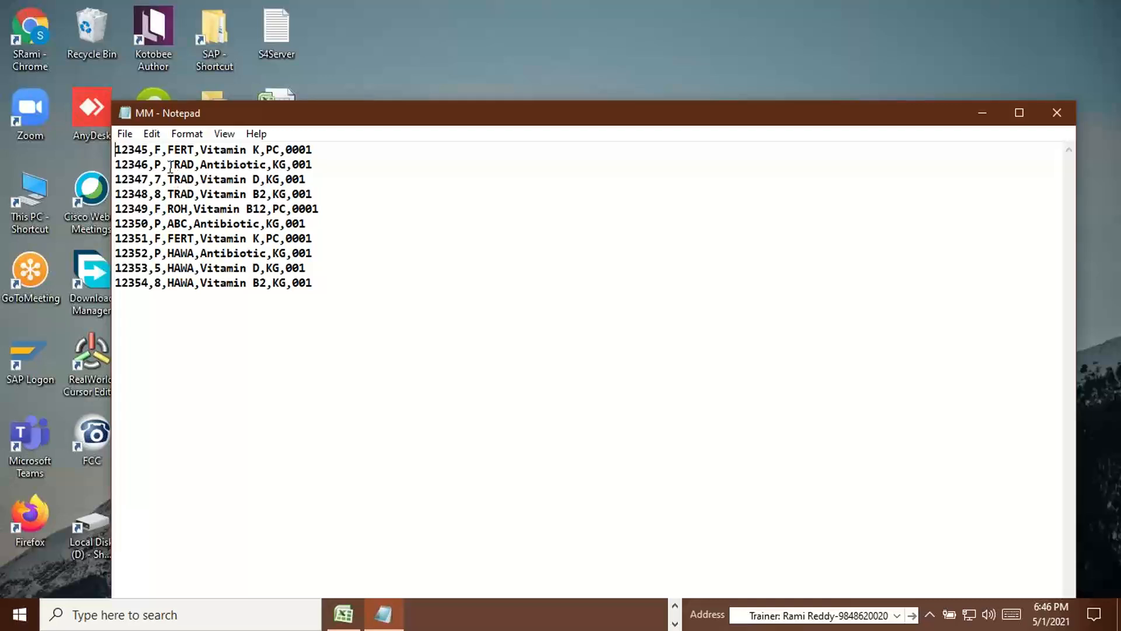
pyautogui.moveTo(168, 165); pyautogui.dragTo(195, 165)
pyautogui.click(365, 281)
pyautogui.hotkey('alt', 'Tab')
pyautogui.press('Tab')
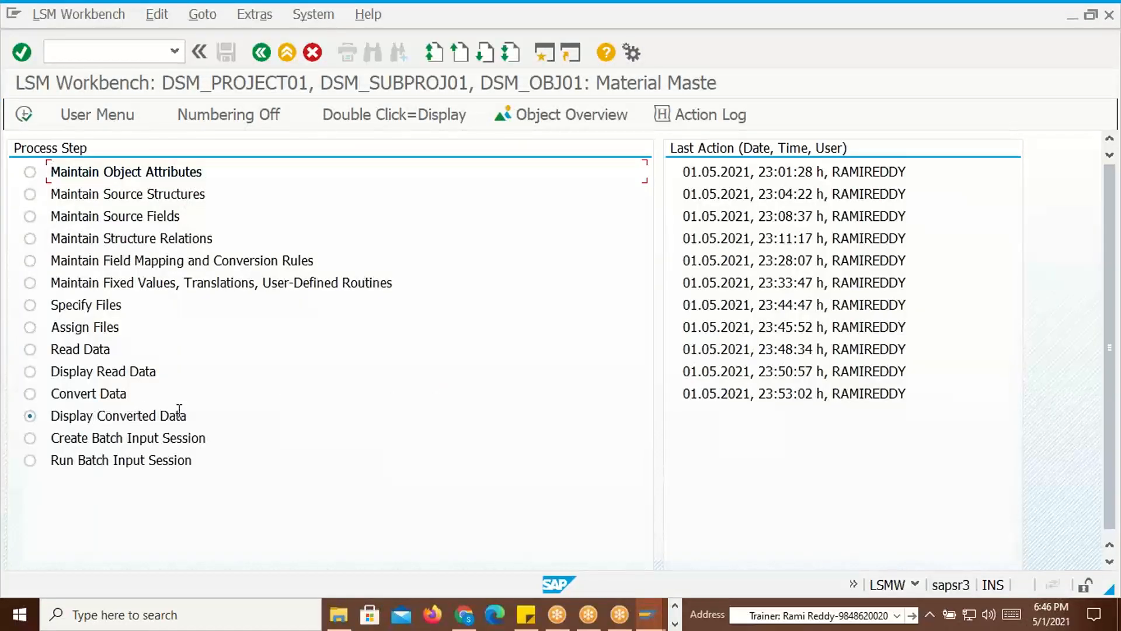
# Display the converted data with no line limits, examine the record contents across all columns and return to the process steps
pyautogui.click(24, 115)
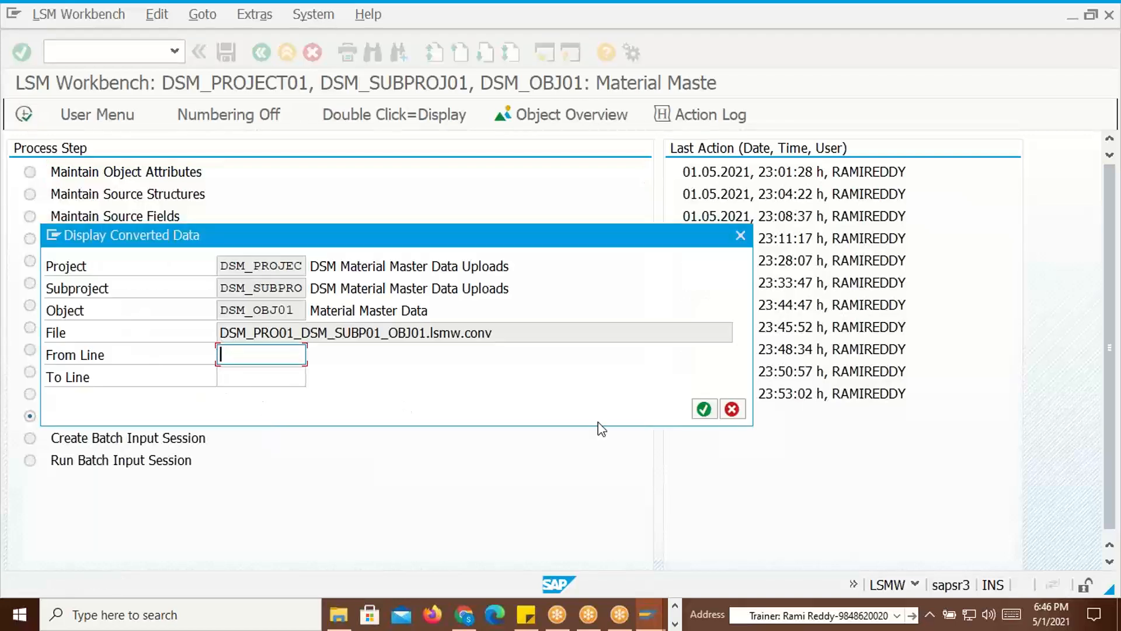
pyautogui.click(703, 410)
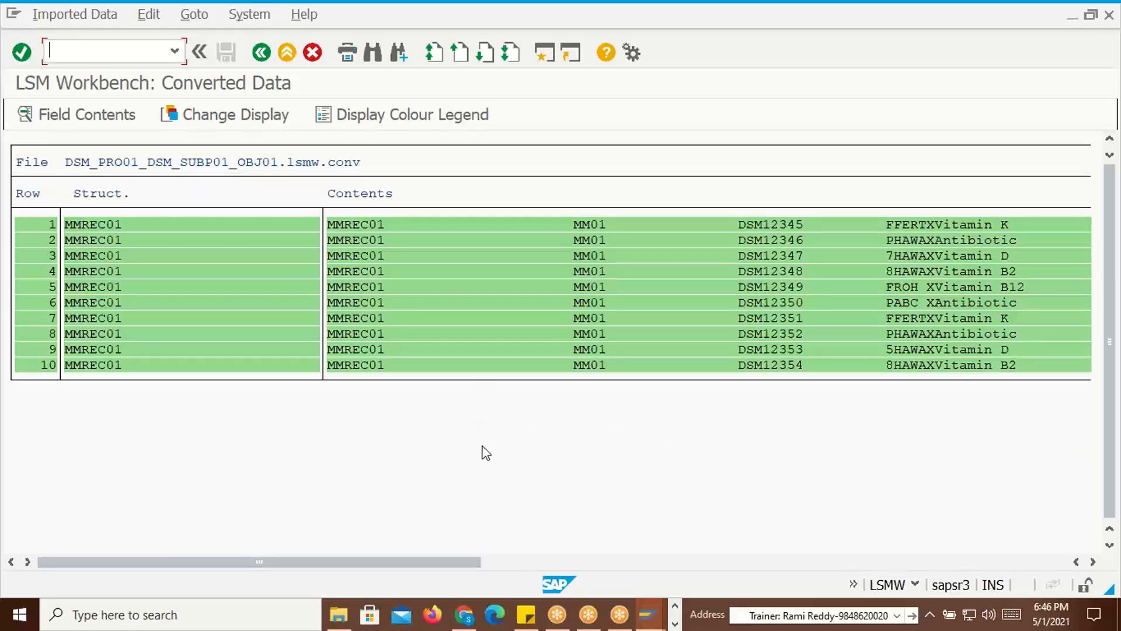
pyautogui.click(1092, 561)
pyautogui.click(1092, 561)
pyautogui.click(1092, 562)
pyautogui.click(1093, 561)
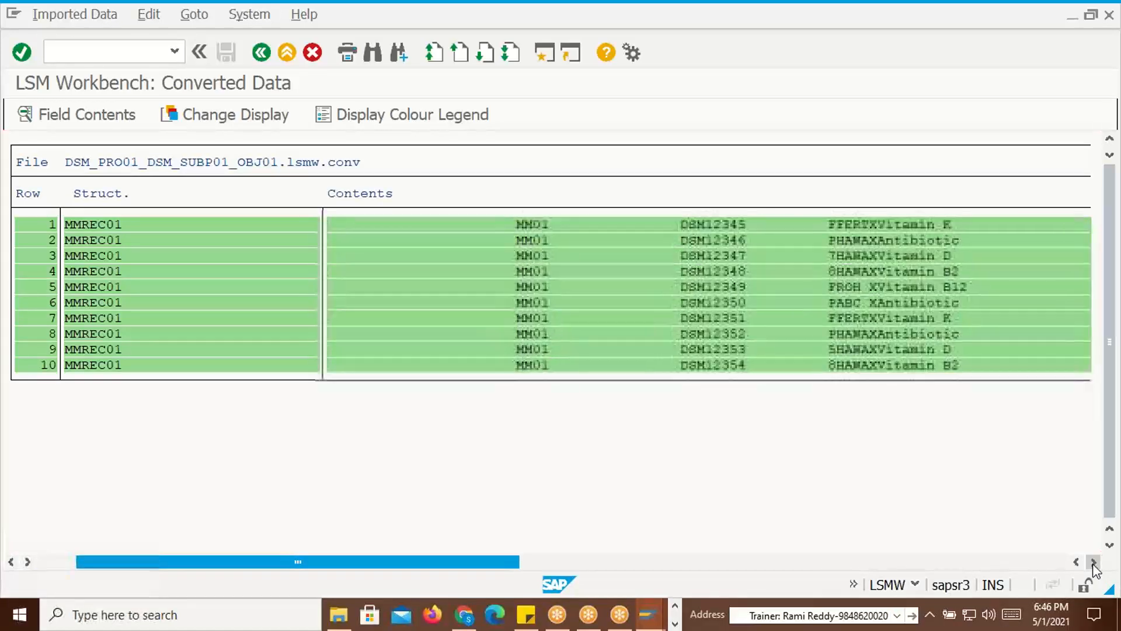
pyautogui.click(1092, 562)
pyautogui.click(1092, 562)
pyautogui.click(1092, 561)
pyautogui.click(1092, 562)
pyautogui.click(1093, 562)
pyautogui.click(1092, 562)
pyautogui.click(1092, 562)
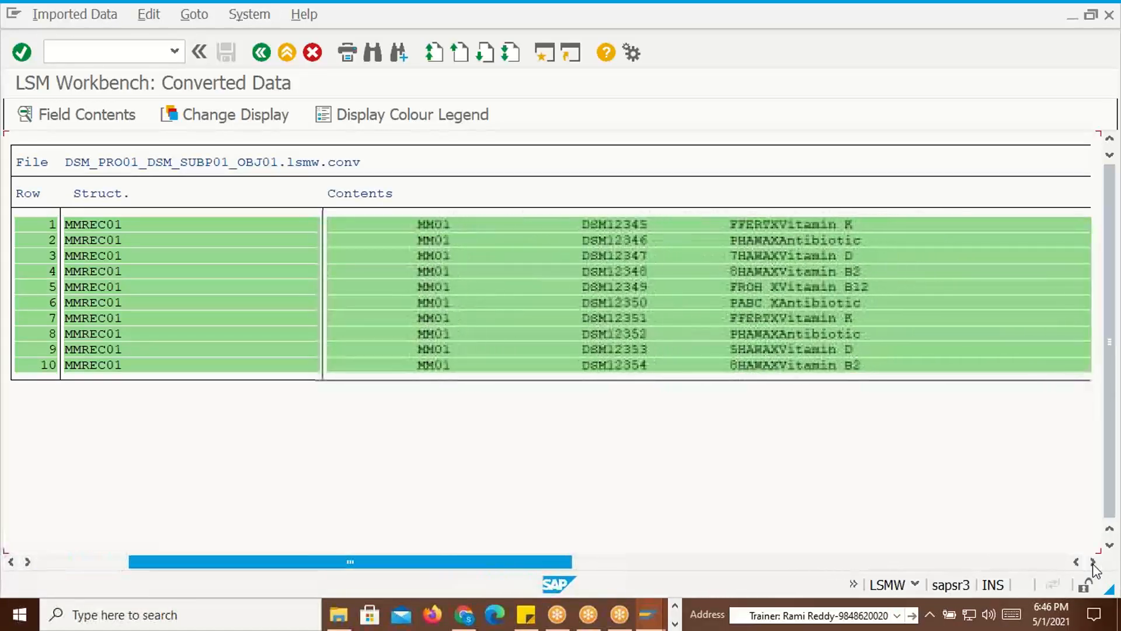
pyautogui.click(1092, 562)
pyautogui.click(1092, 562)
pyautogui.click(1092, 562)
pyautogui.click(1092, 562)
pyautogui.click(1093, 562)
pyautogui.click(1092, 562)
pyautogui.click(1093, 562)
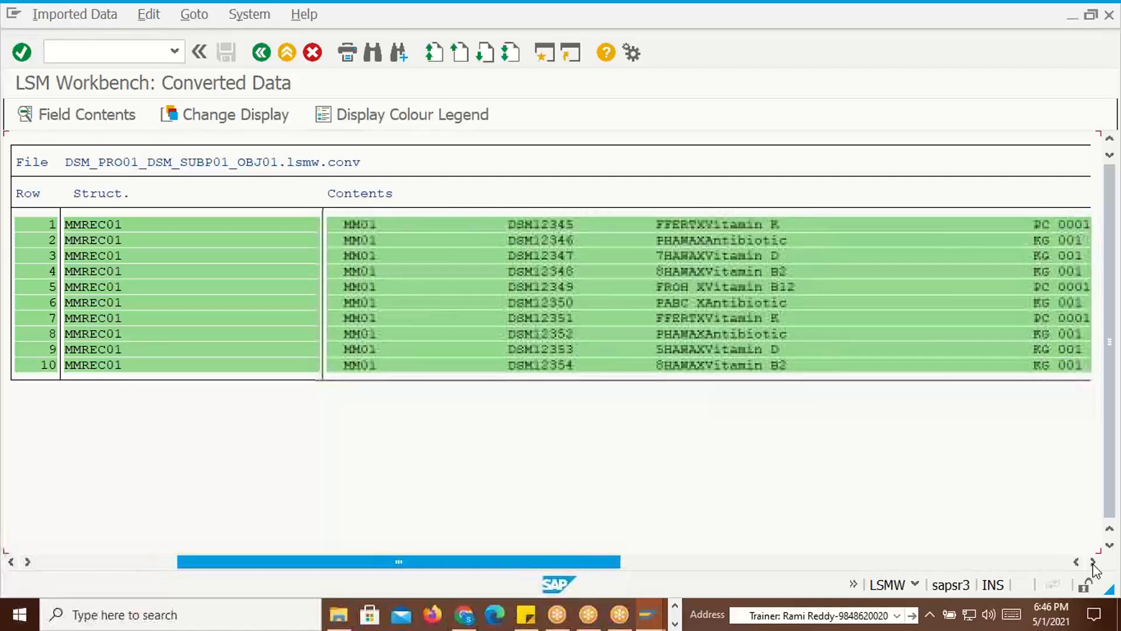
pyautogui.click(1093, 562)
pyautogui.click(1093, 561)
pyautogui.click(1093, 562)
pyautogui.click(1092, 562)
pyautogui.click(1092, 561)
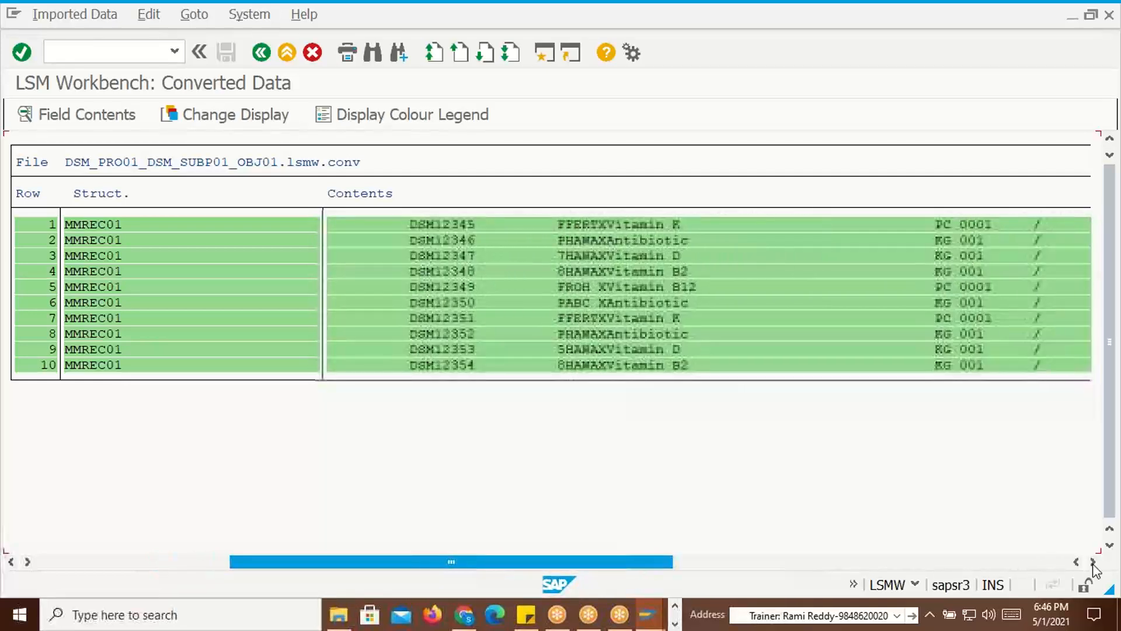
pyautogui.click(1093, 562)
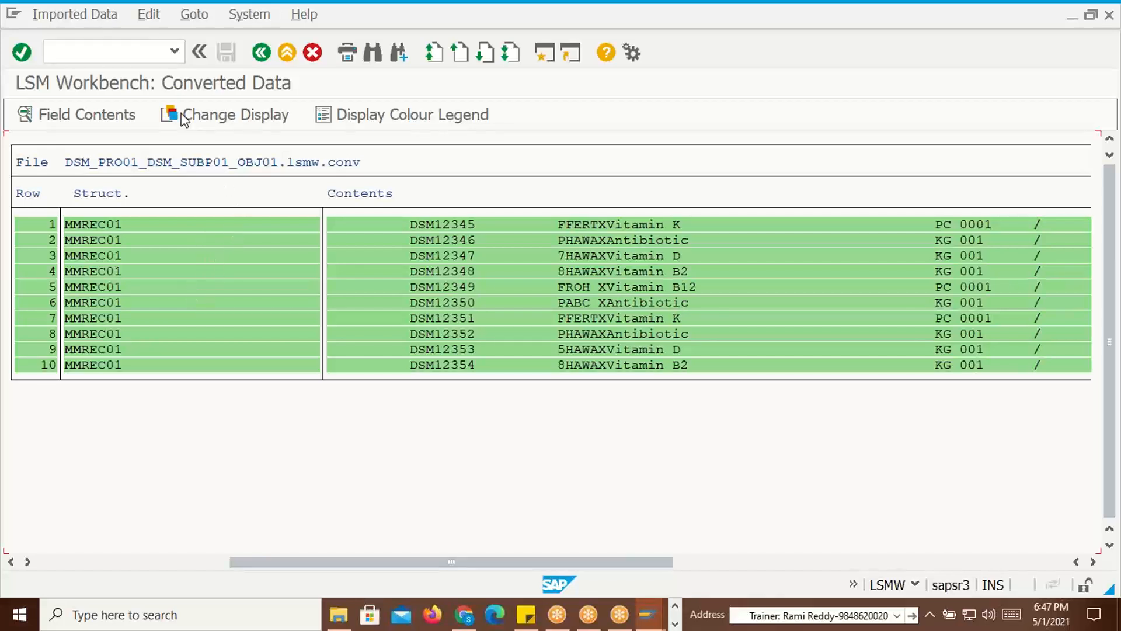
pyautogui.click(261, 54)
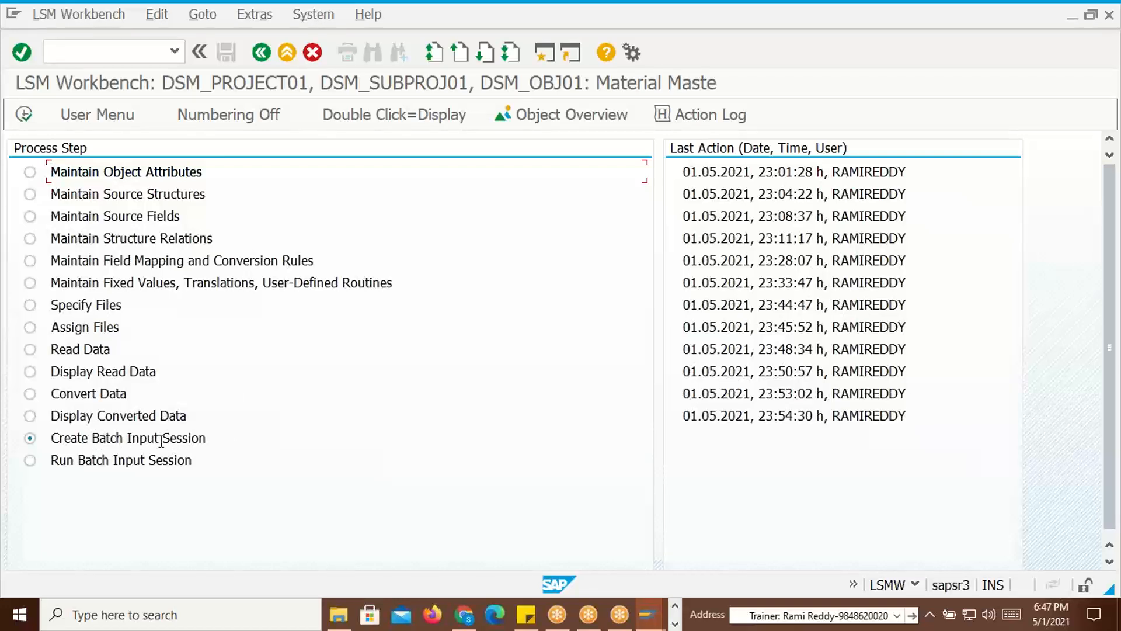
# Create the batch input session from DSM_PRO01_DSM_SUBP01_OBJ01.lsmw.conv with folder name DSM_OBJ01, without keeping batch input folders
pyautogui.click(24, 115)
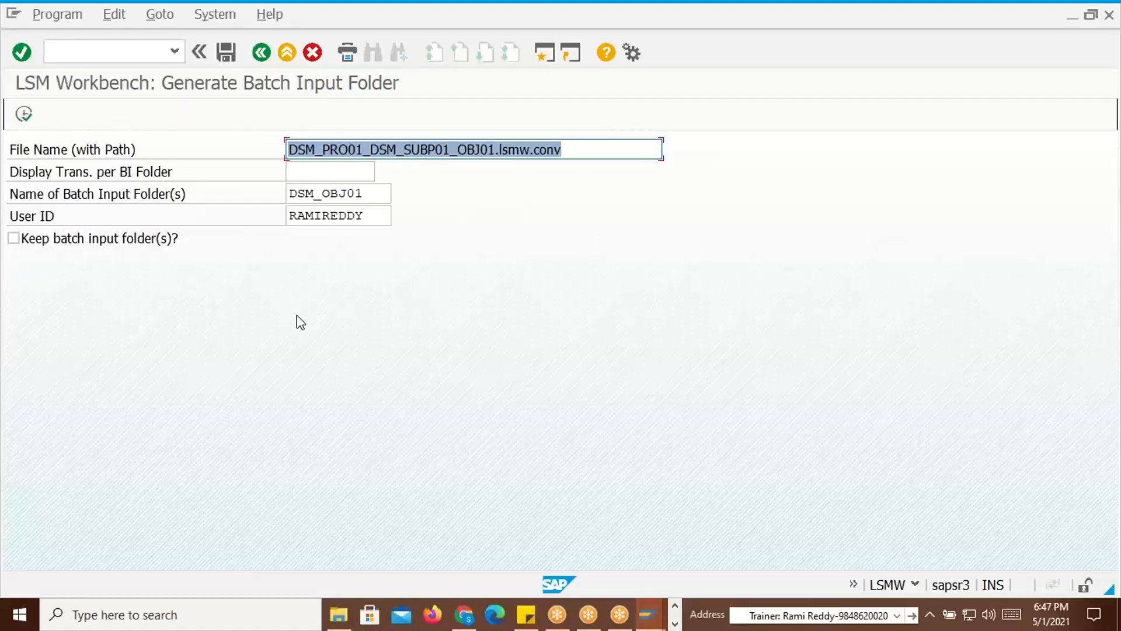
pyautogui.click(25, 114)
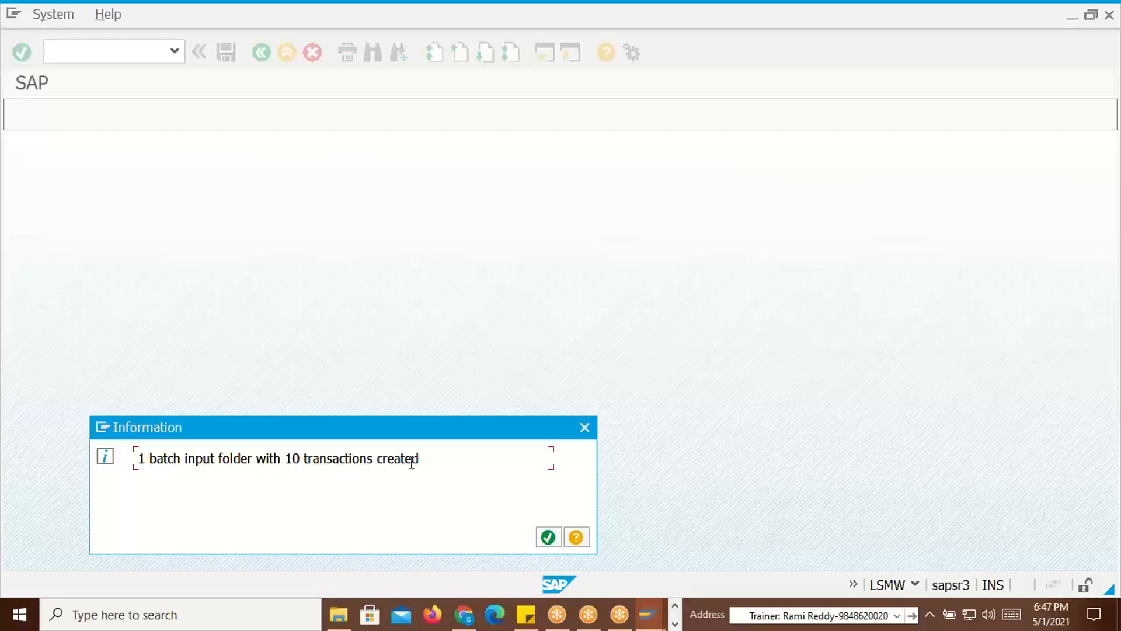
pyautogui.click(547, 537)
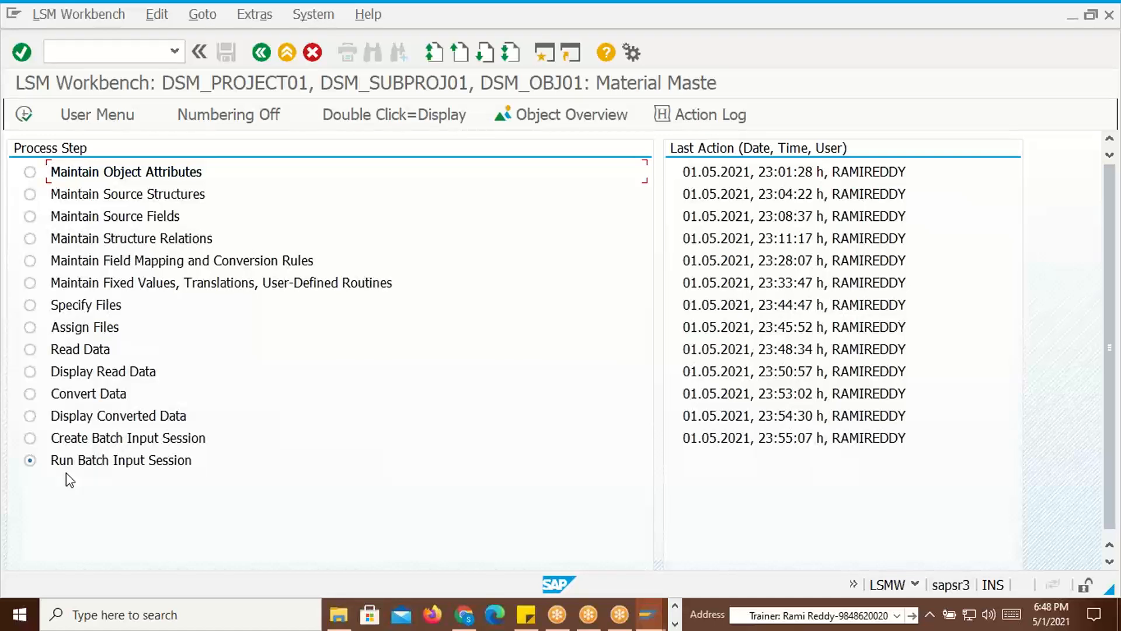
# Check the records in the MM text file, then run batch input session DSM_OBJ01 in Display errors only mode
pyautogui.hotkey('alt', 'Tab')
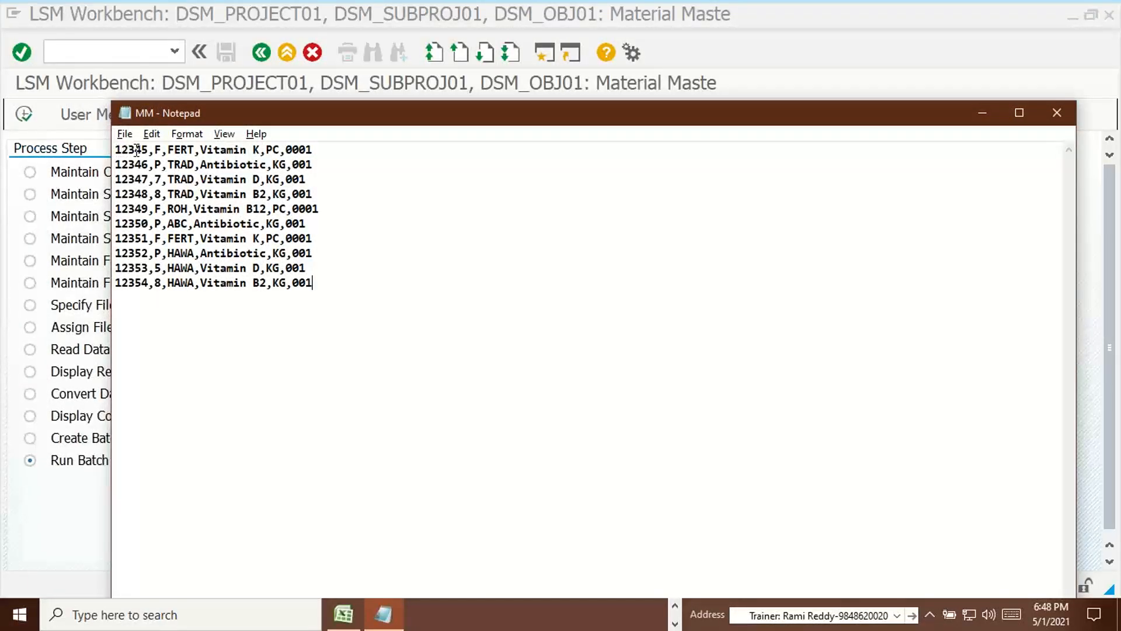
pyautogui.hotkey('alt', 'Tab')
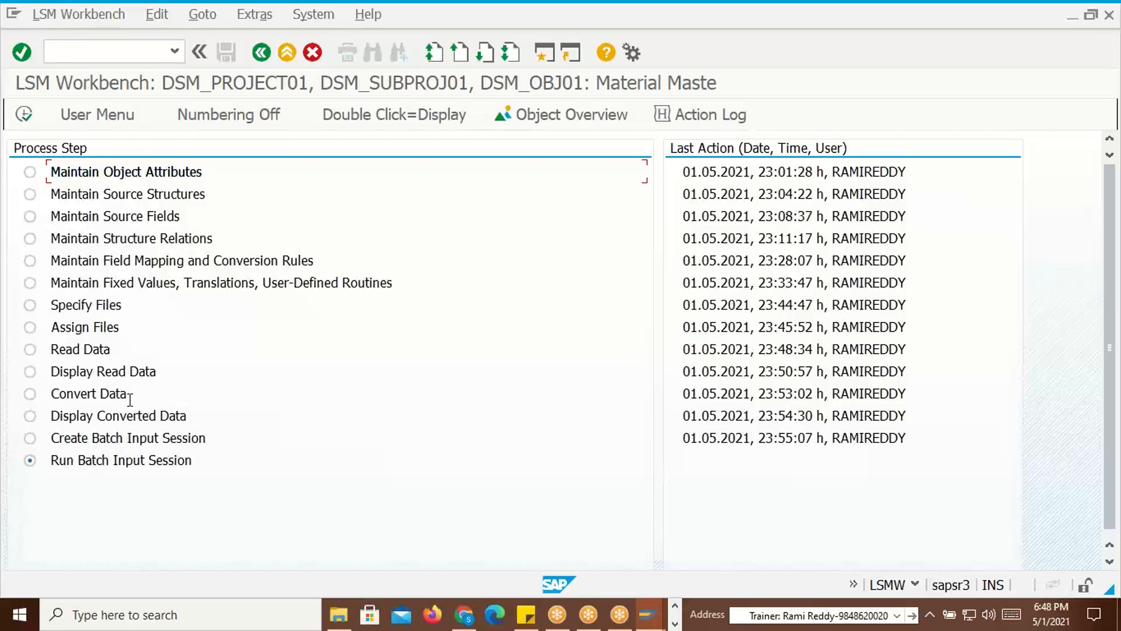
pyautogui.click(24, 113)
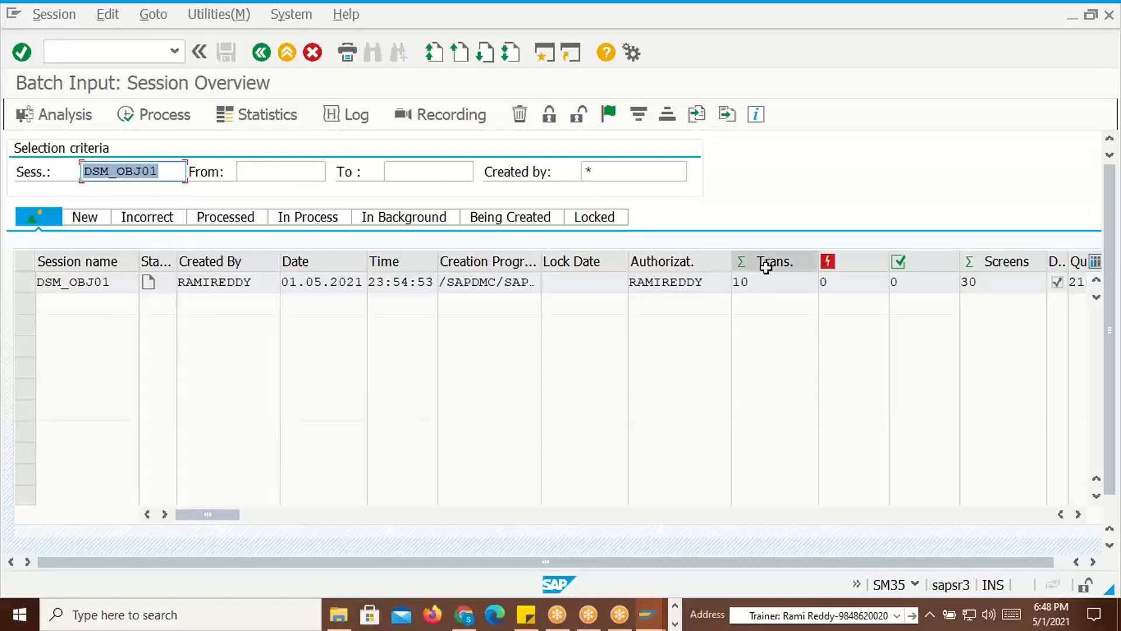
pyautogui.click(24, 282)
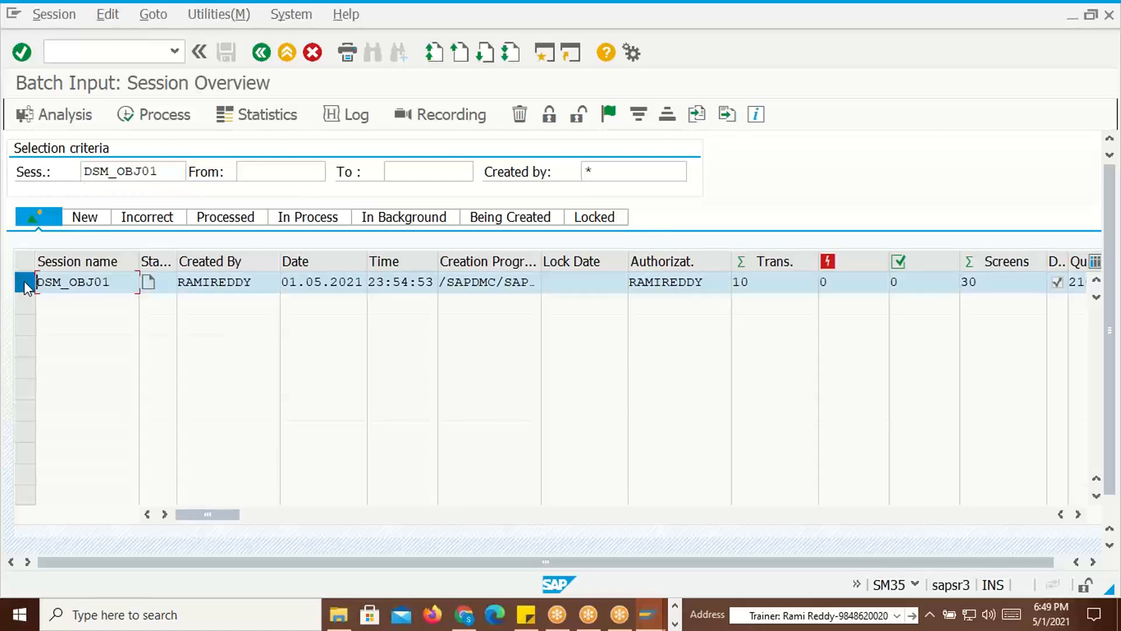
pyautogui.click(163, 117)
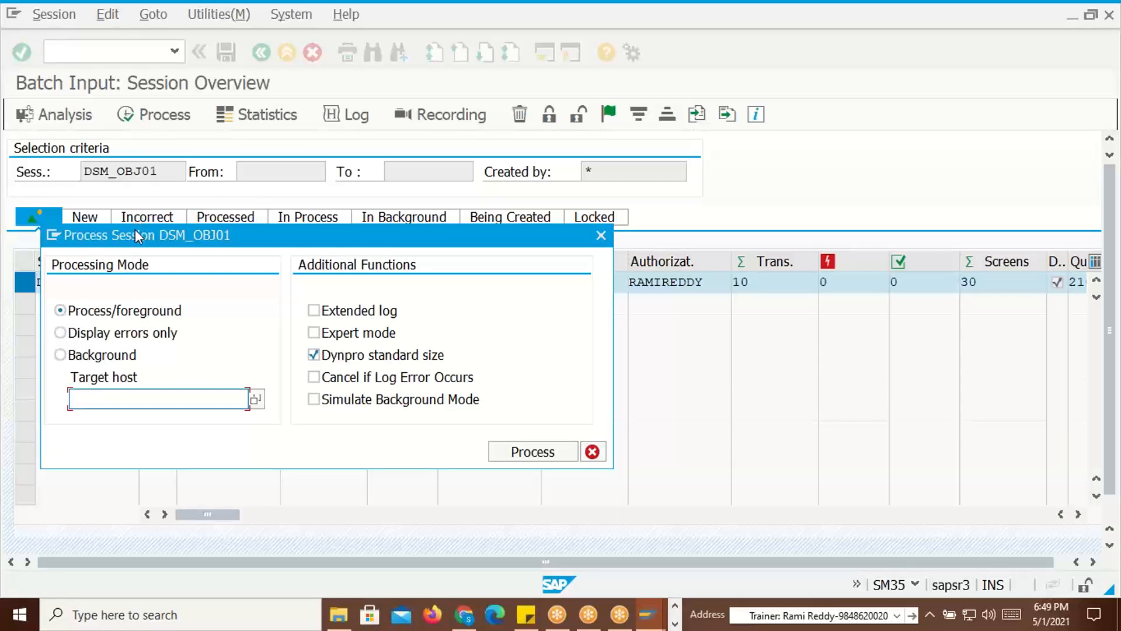
pyautogui.moveTo(136, 230); pyautogui.dragTo(320, 219)
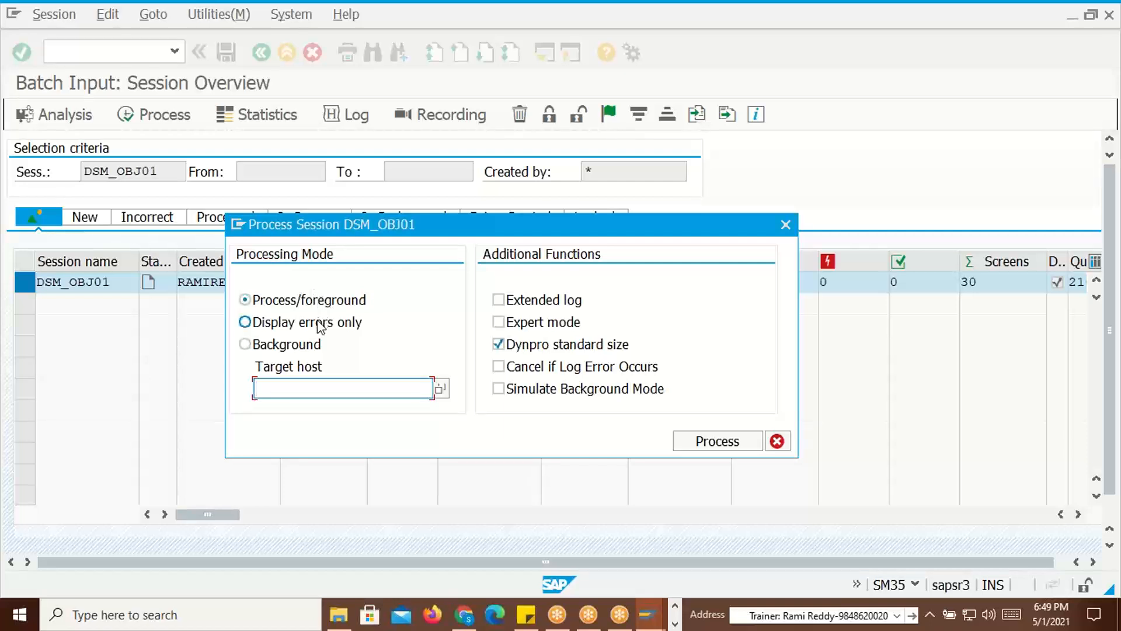
pyautogui.click(245, 323)
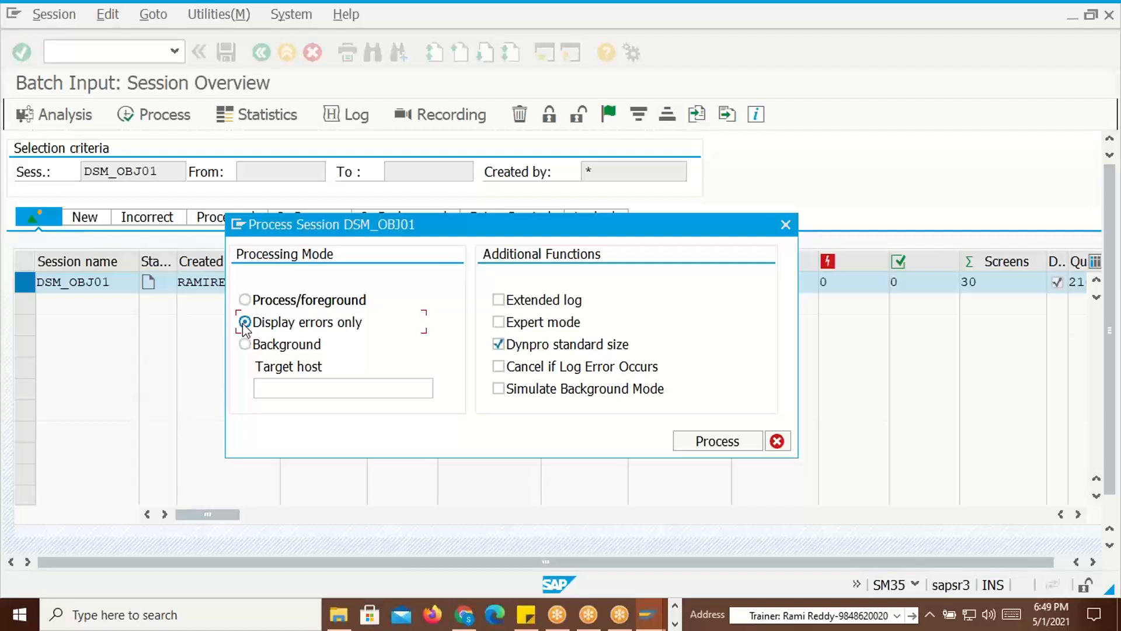
pyautogui.click(712, 447)
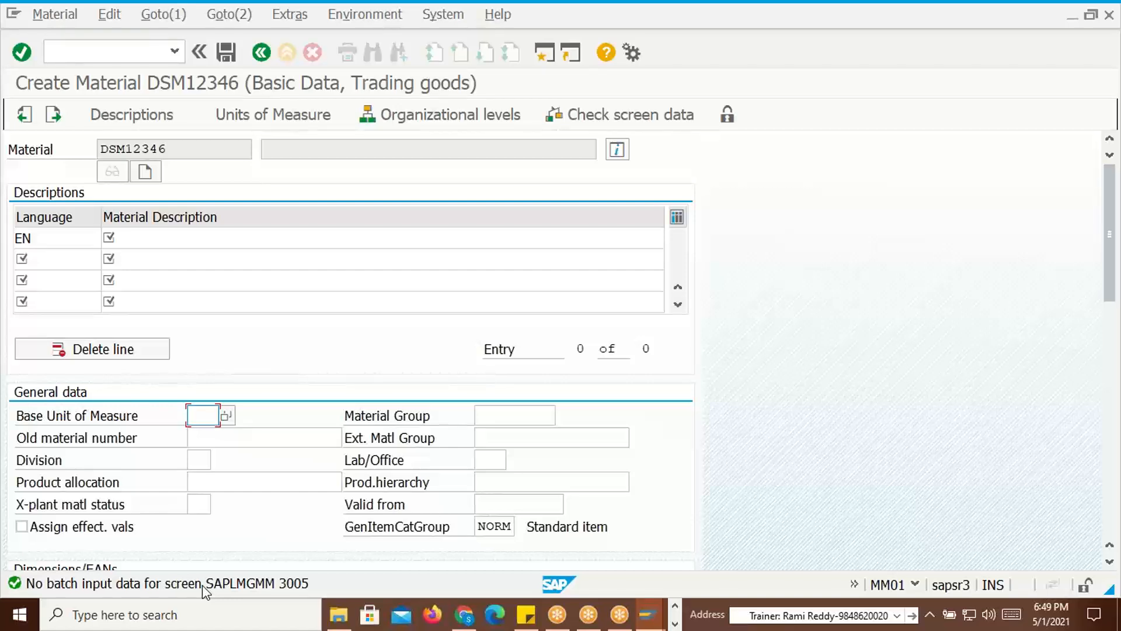
# Complete material DSM12346 with description ABC, base unit PC and material group 0001, and save it
pyautogui.click(123, 240)
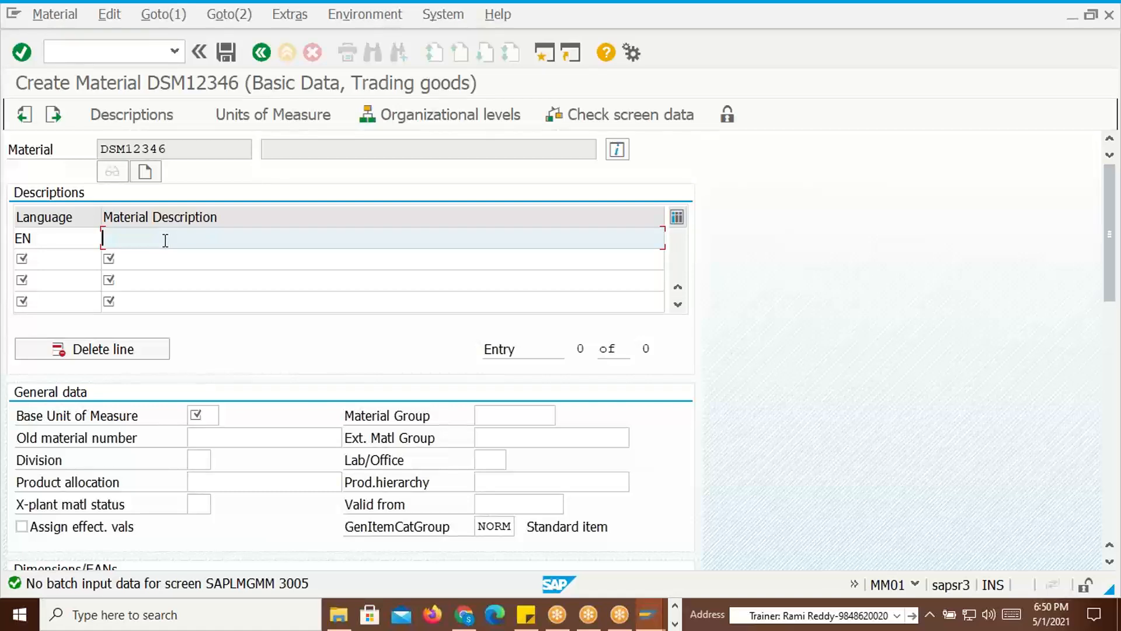
pyautogui.write('ABC')
pyautogui.press('Return')
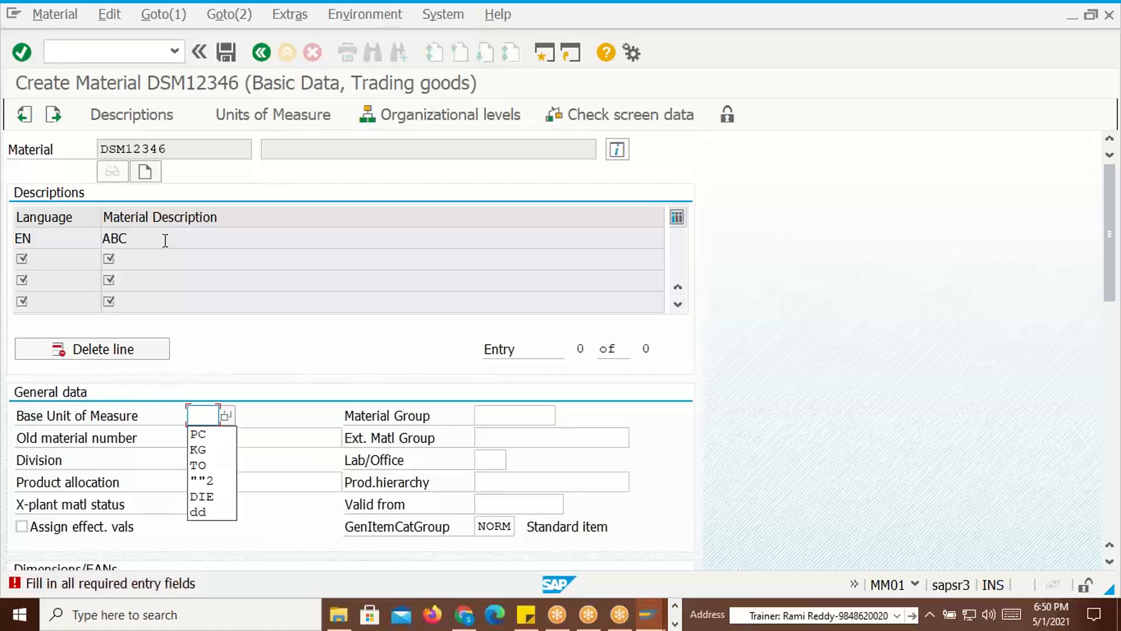
pyautogui.click(201, 438)
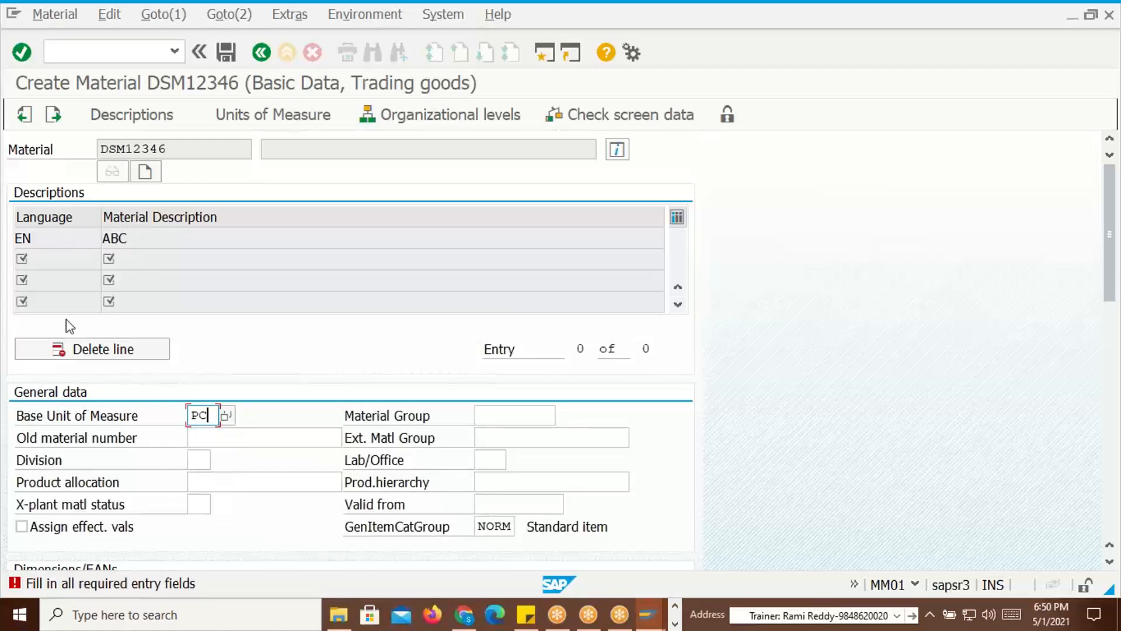
pyautogui.click(491, 416)
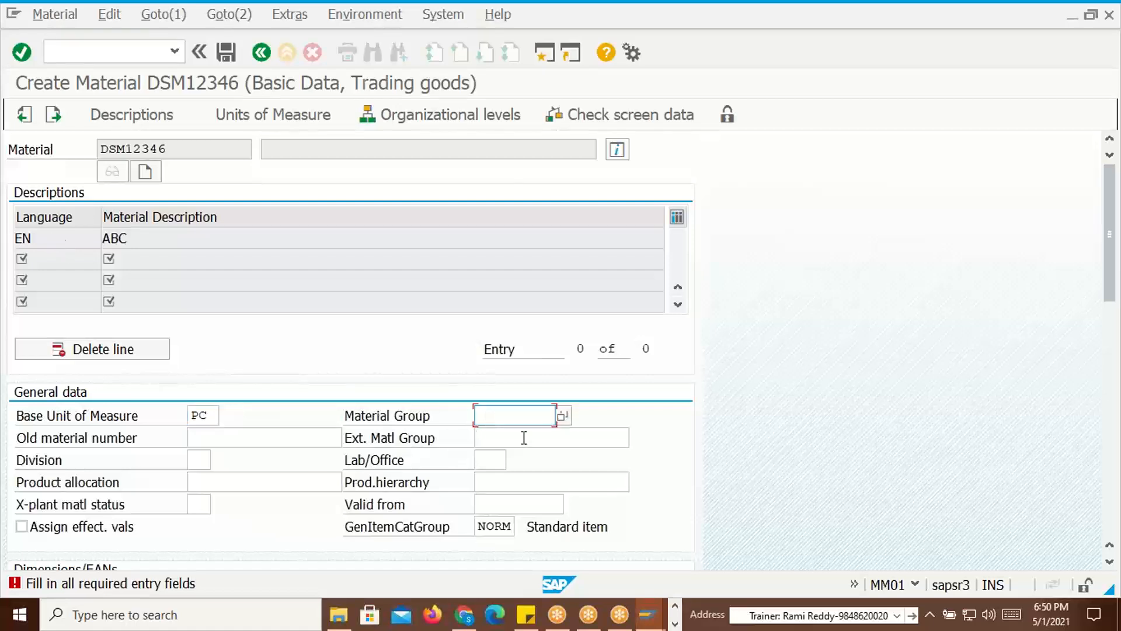
pyautogui.click(512, 434)
pyautogui.press('Return')
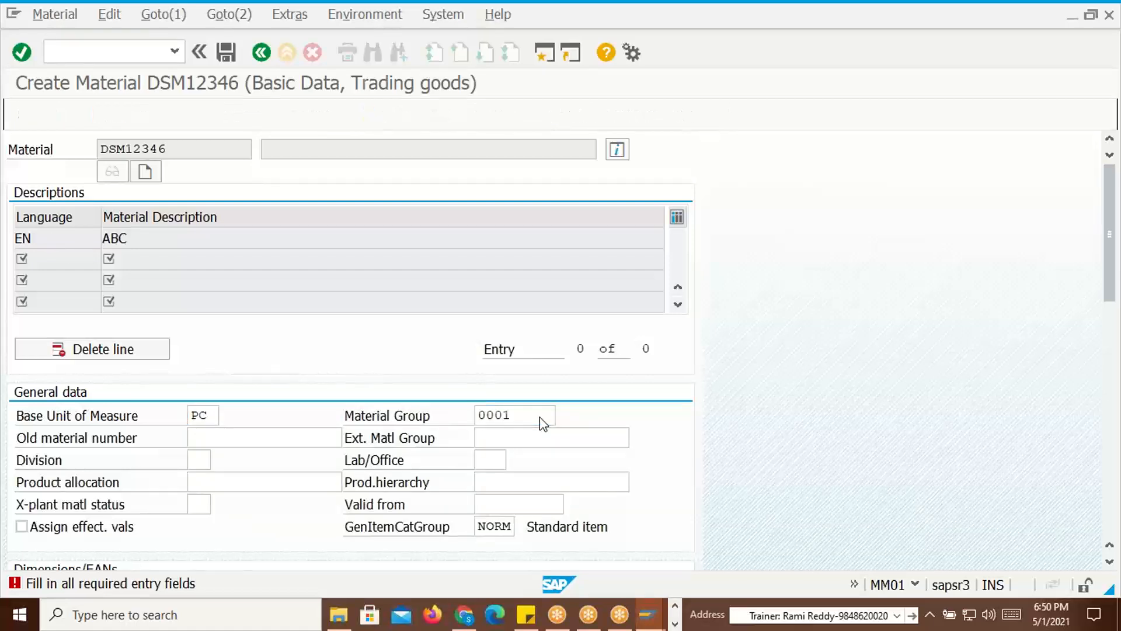
pyautogui.click(349, 398)
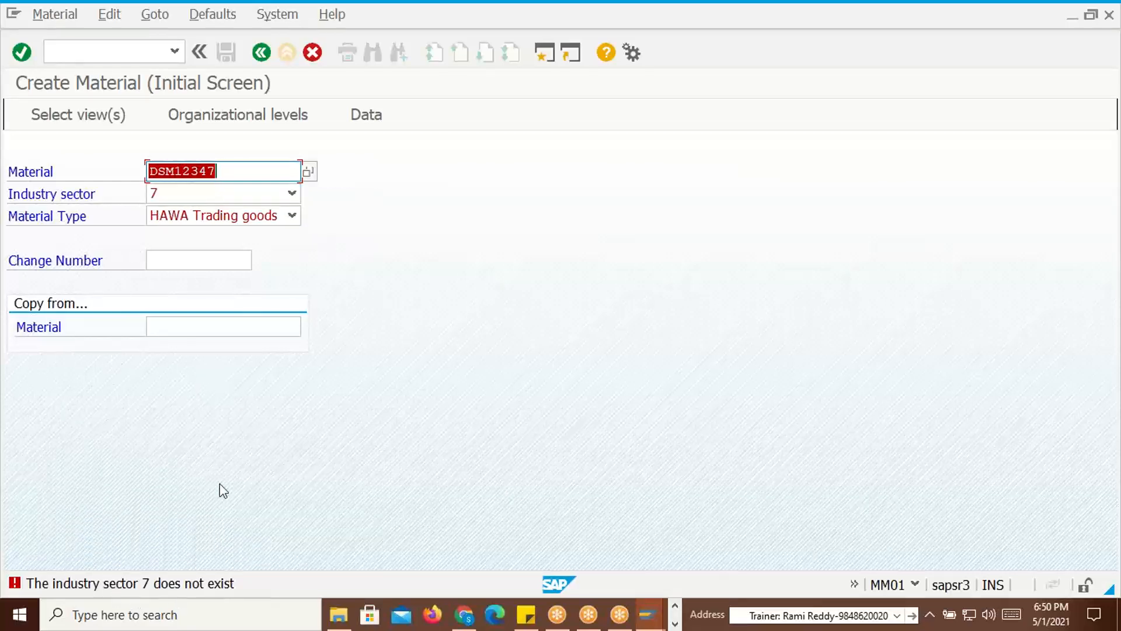
# Correct the industry sector of material DSM12347 to F Food and Related Products and continue processing
pyautogui.press('Return')
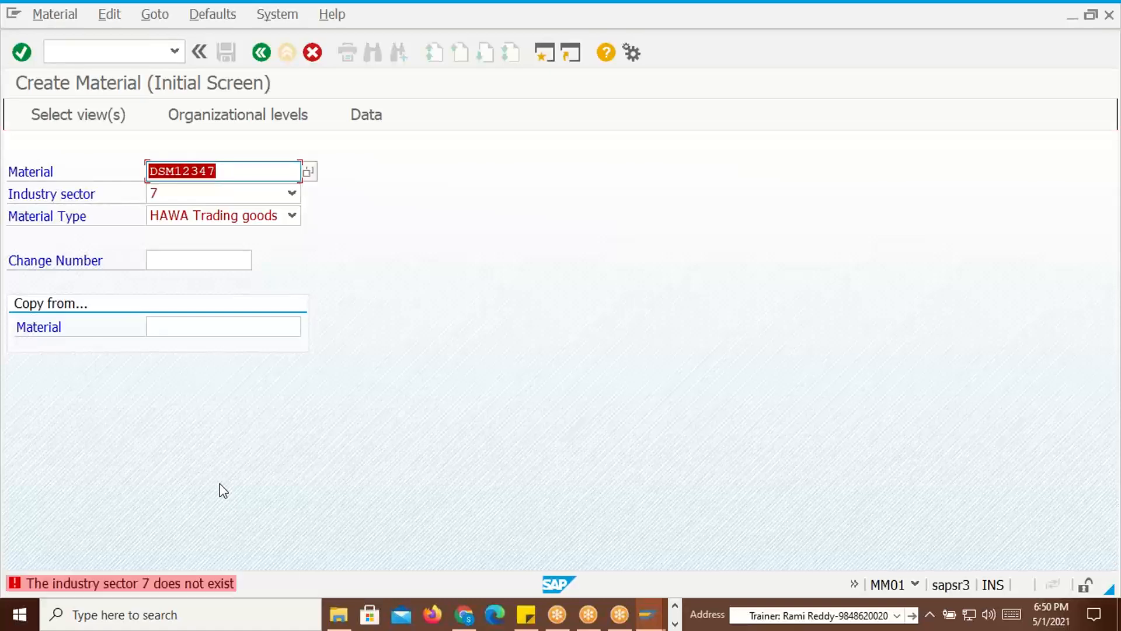
pyautogui.click(292, 194)
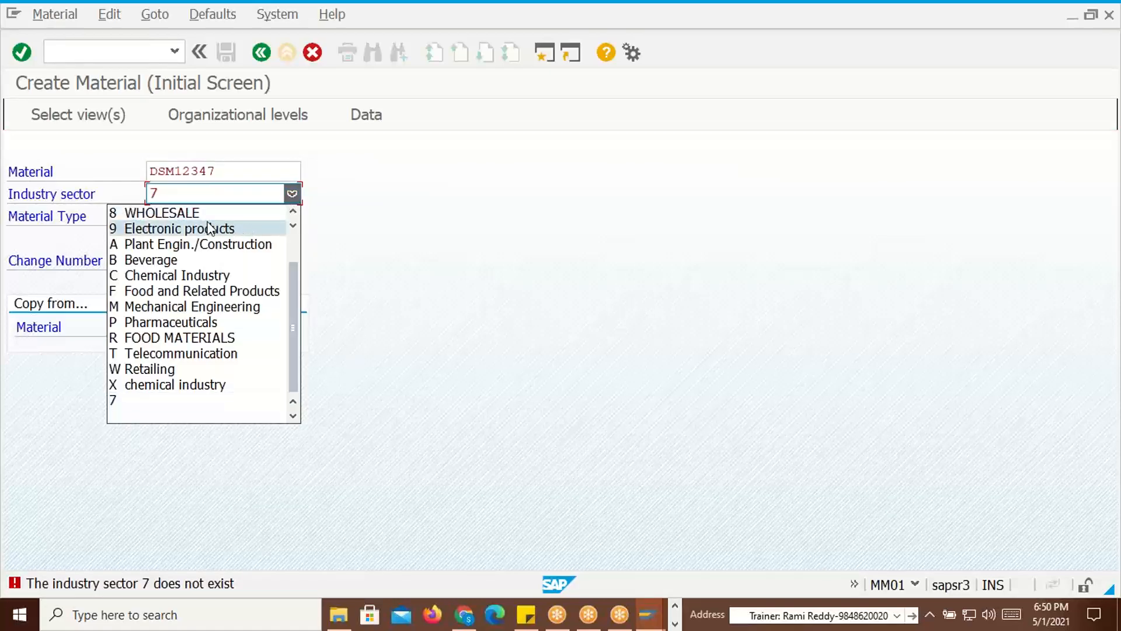
pyautogui.click(165, 292)
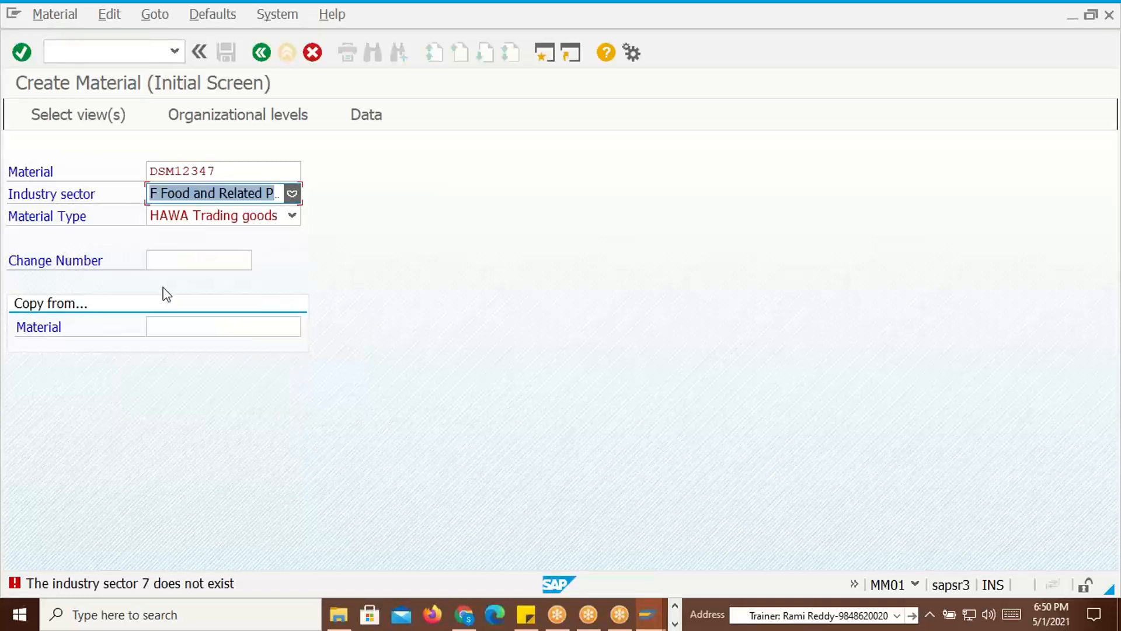
pyautogui.press('Return')
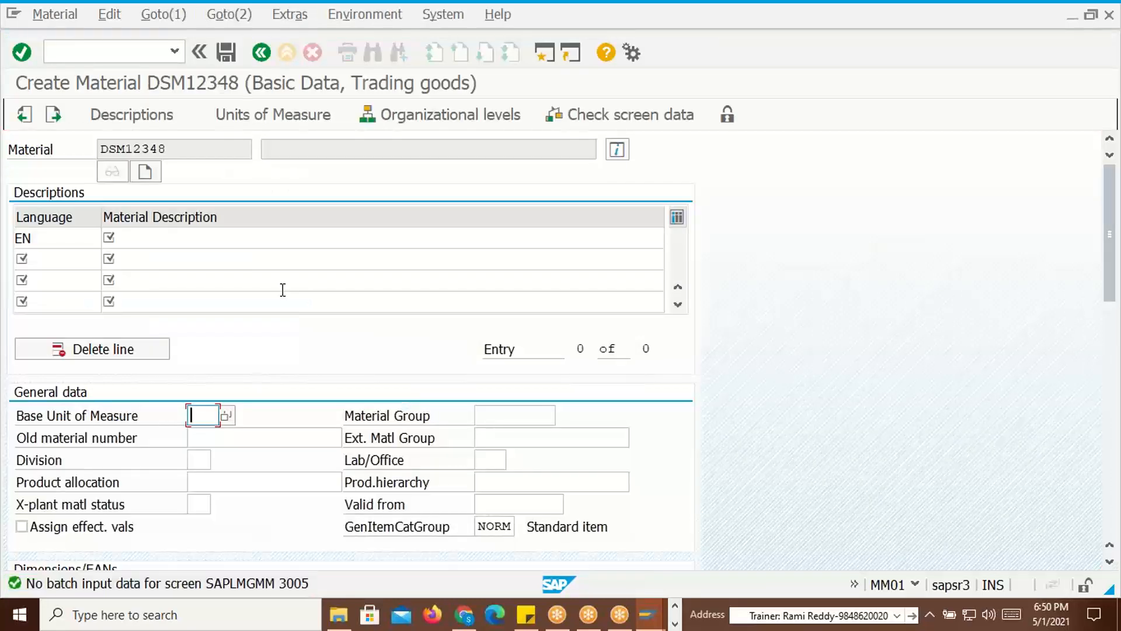
# Complete material DSM12348 with description ABC22, base unit PC and material group 0001, and save it
pyautogui.click(130, 237)
pyautogui.click(133, 254)
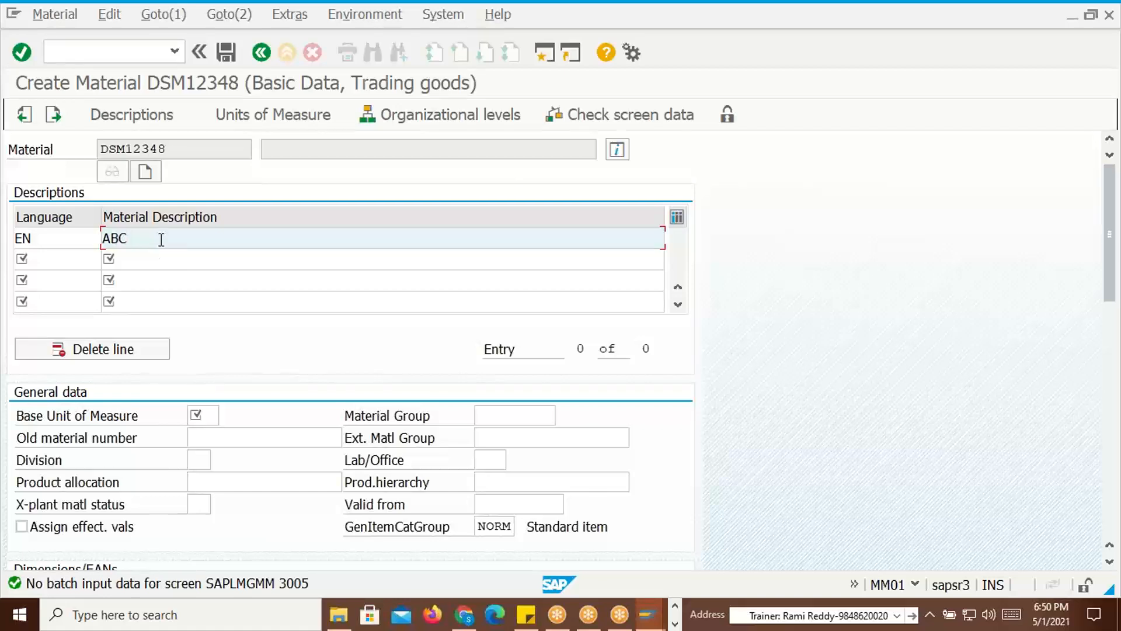
pyautogui.write('22')
pyautogui.press('Return')
pyautogui.click(200, 415)
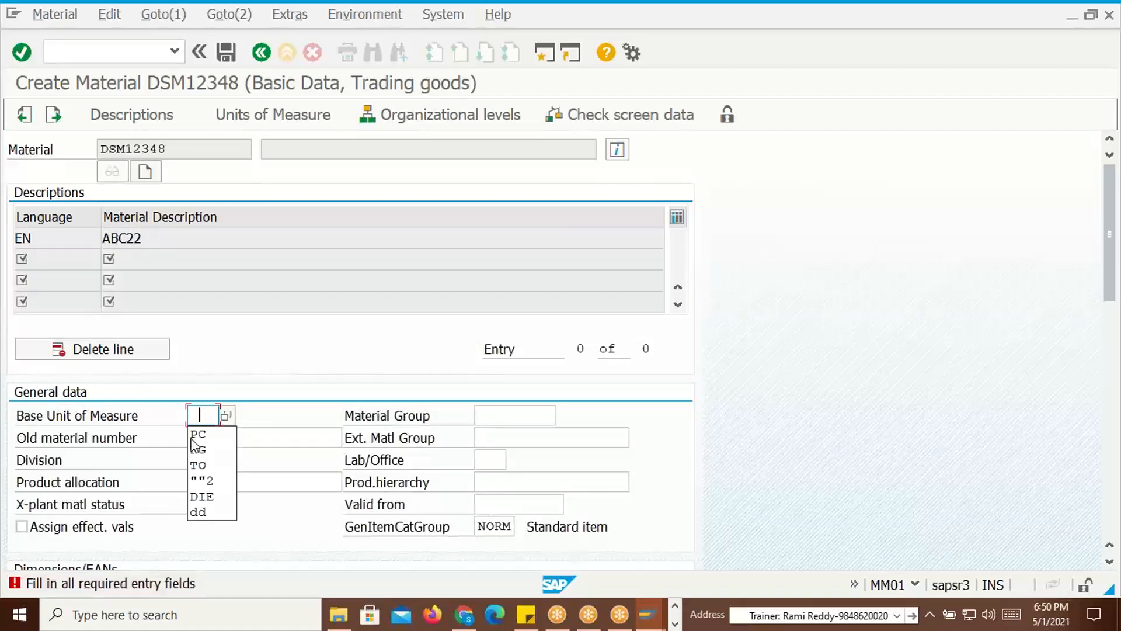
pyautogui.click(197, 433)
pyautogui.click(513, 415)
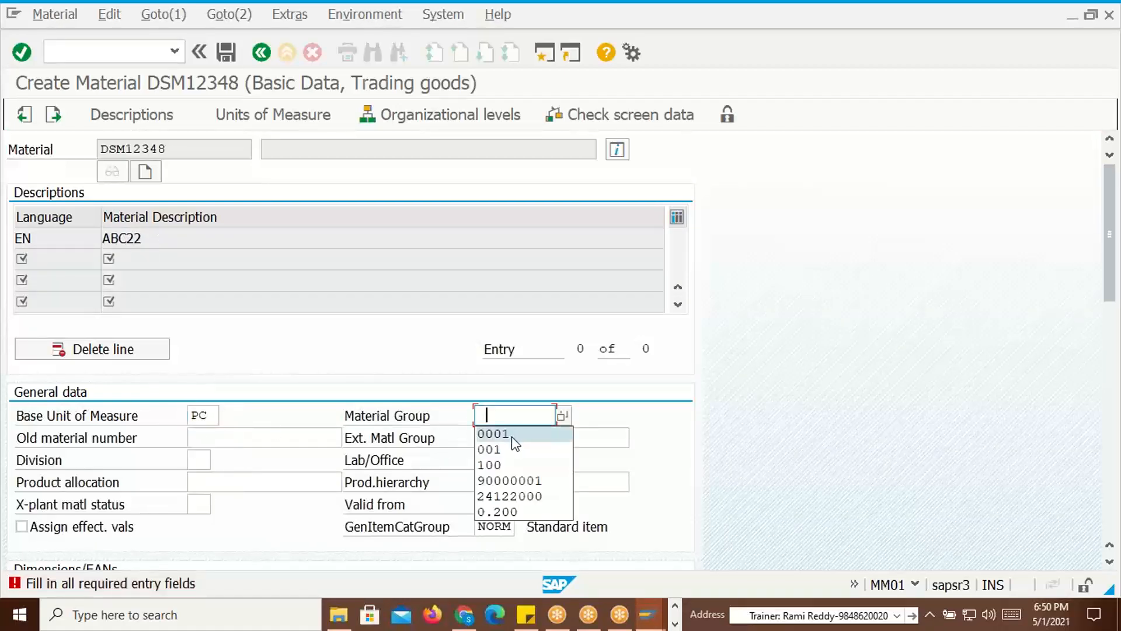
pyautogui.click(512, 437)
pyautogui.press('Return')
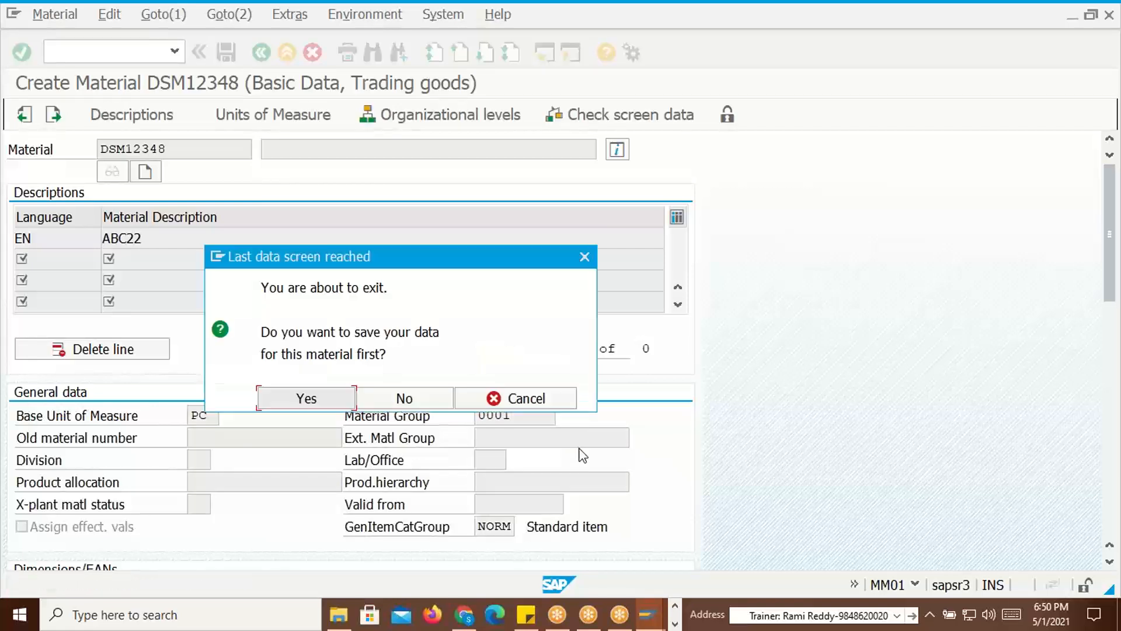
pyautogui.click(319, 398)
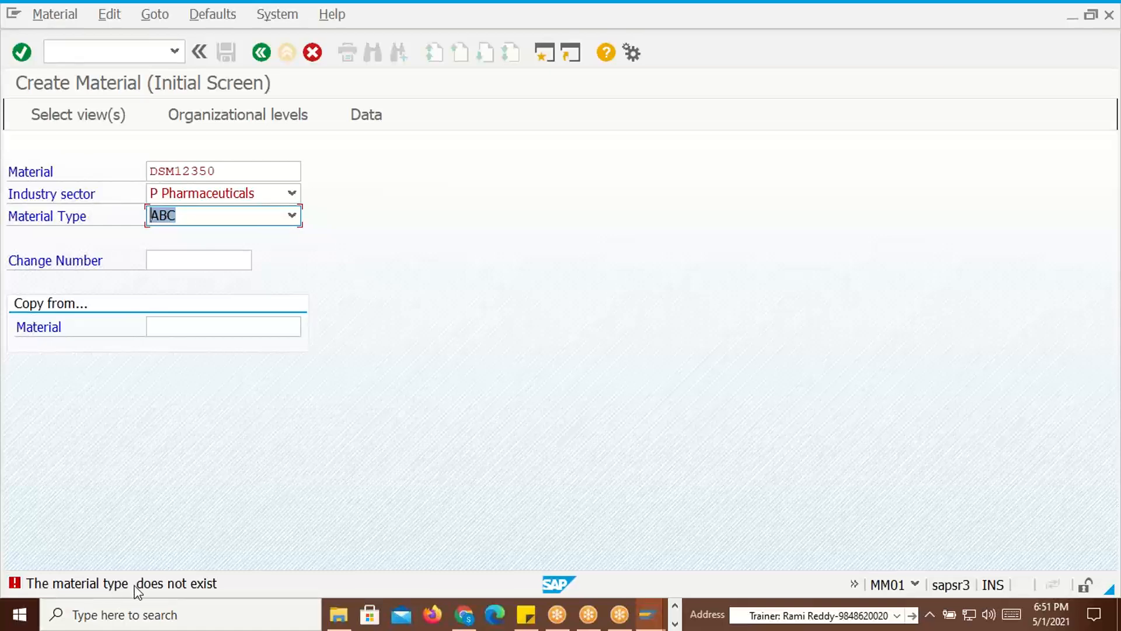
# Check the material type of record 12350 in the MM text file and set DSM12350's material type to ZOH Raw material
pyautogui.hotkey('alt', 'Tab')
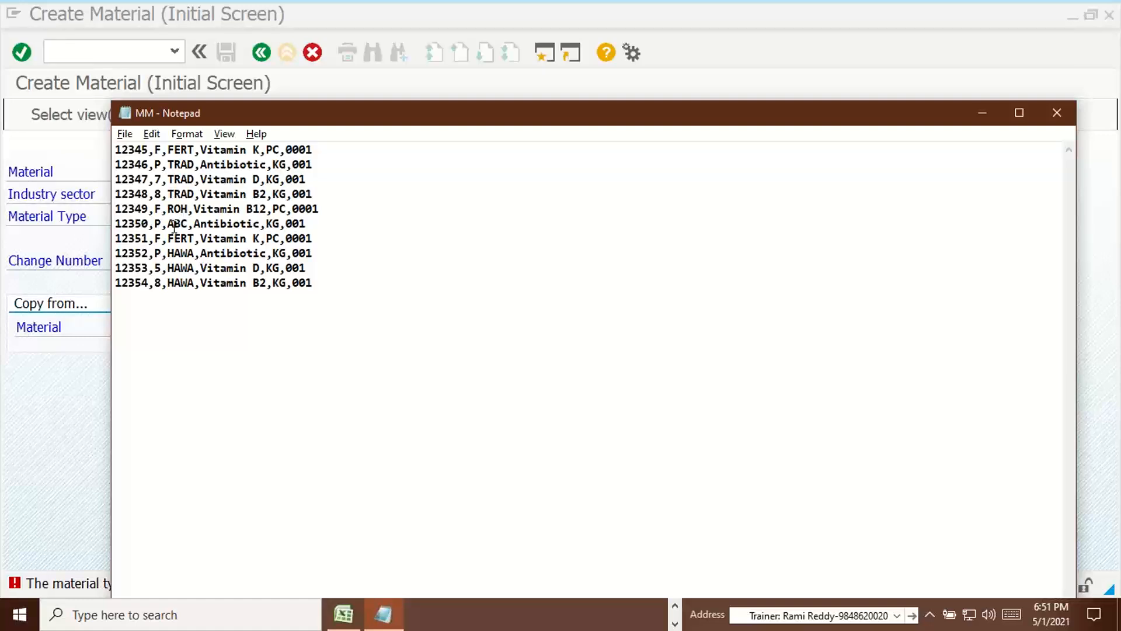
pyautogui.moveTo(169, 223); pyautogui.dragTo(188, 223)
pyautogui.hotkey('alt', 'Tab')
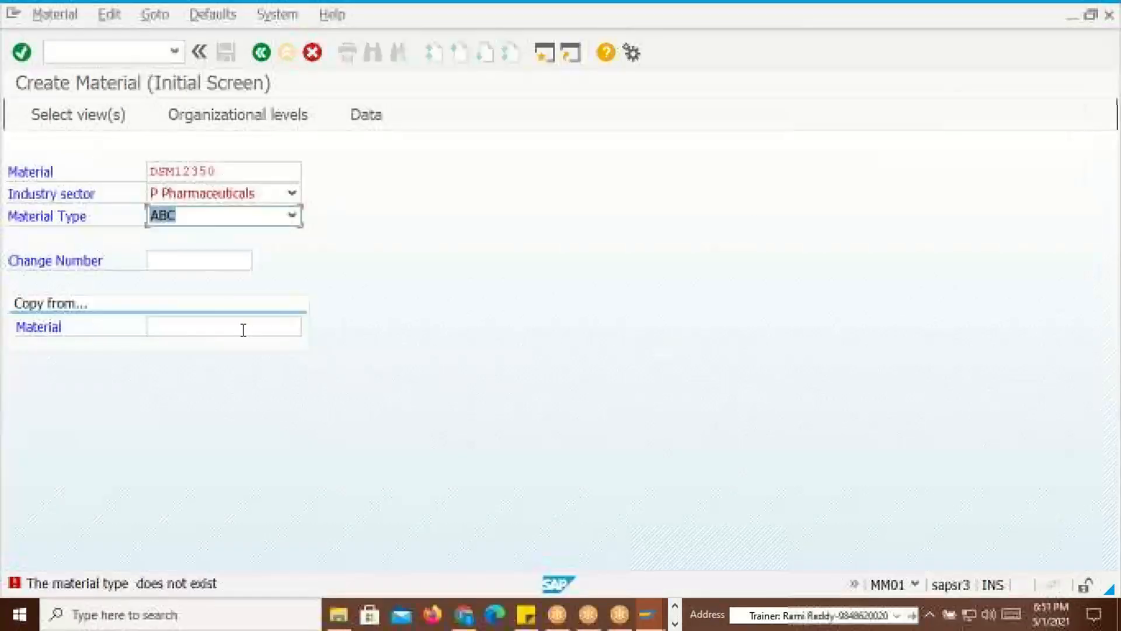
pyautogui.click(292, 215)
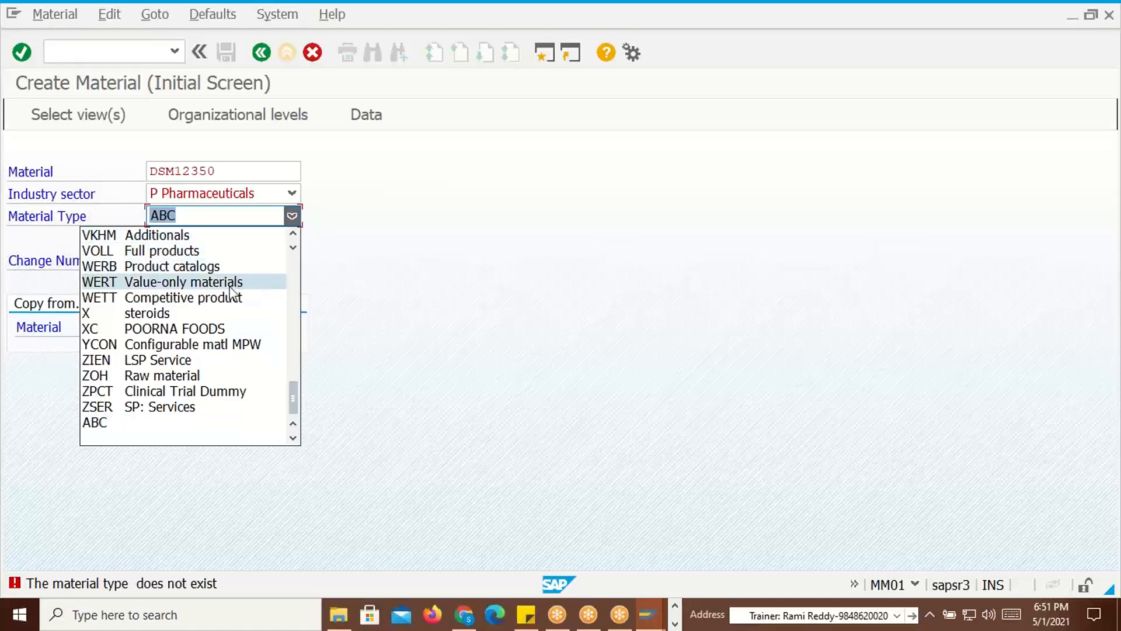
pyautogui.click(190, 374)
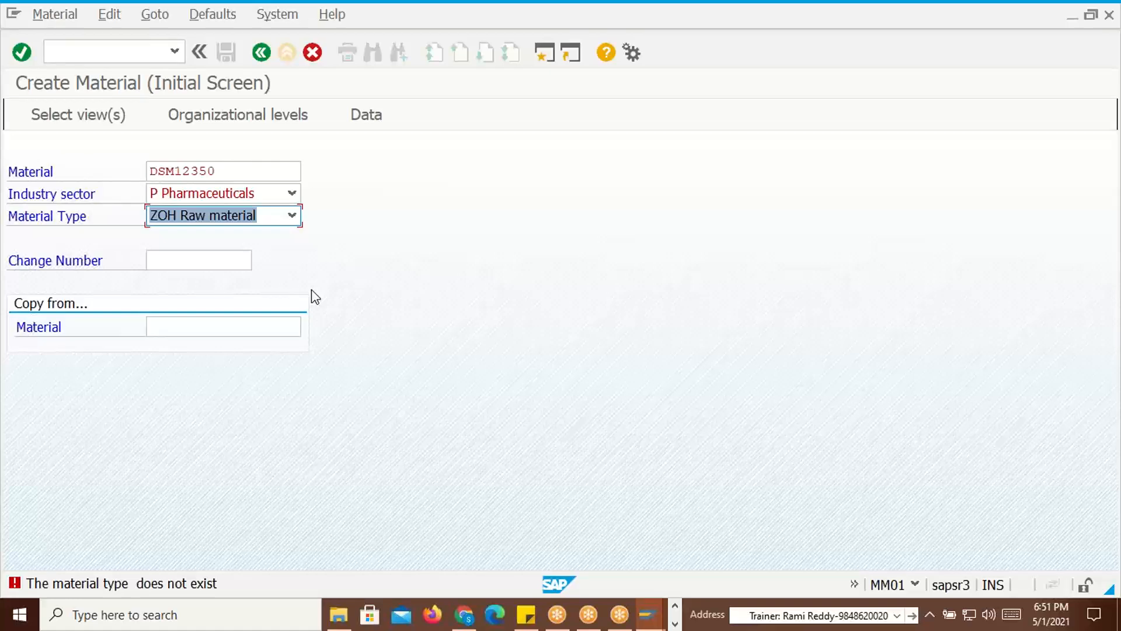
pyautogui.press('Return')
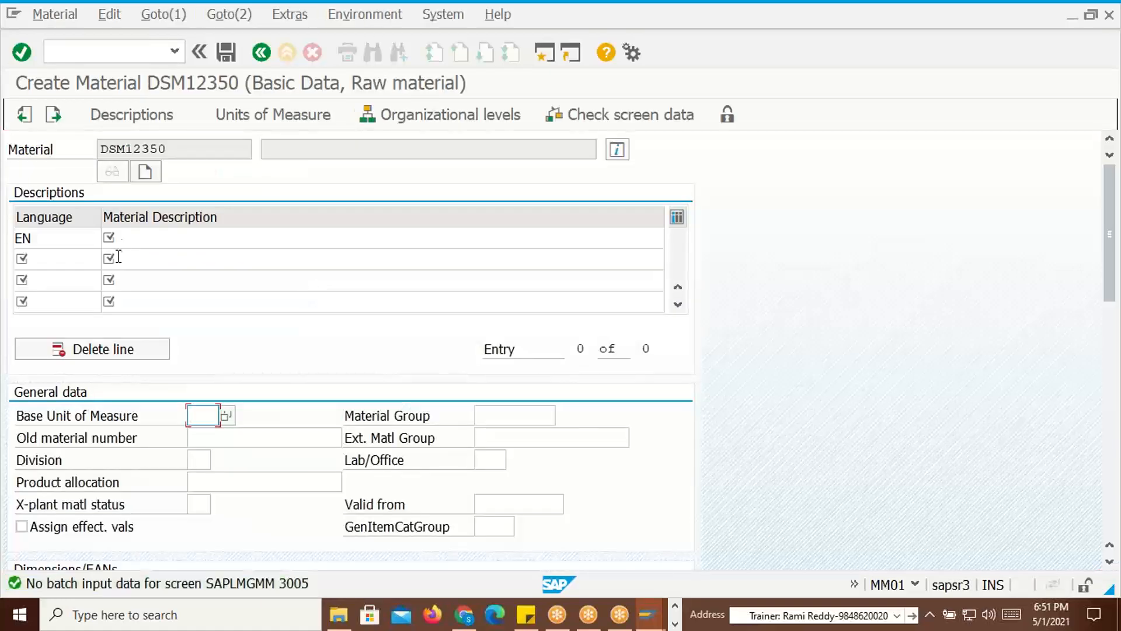
# Complete material DSM12350 with description ABC223, base unit PC and material group 001, and save it
pyautogui.click(126, 239)
pyautogui.write('ABC22')
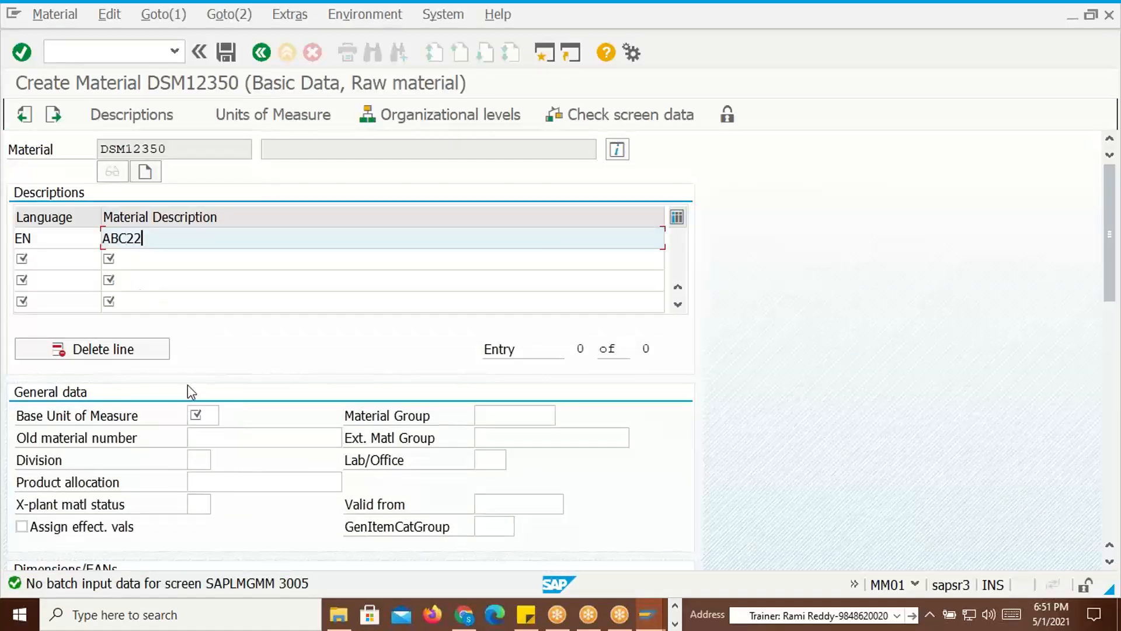
pyautogui.write('3')
pyautogui.click(209, 415)
pyautogui.click(215, 435)
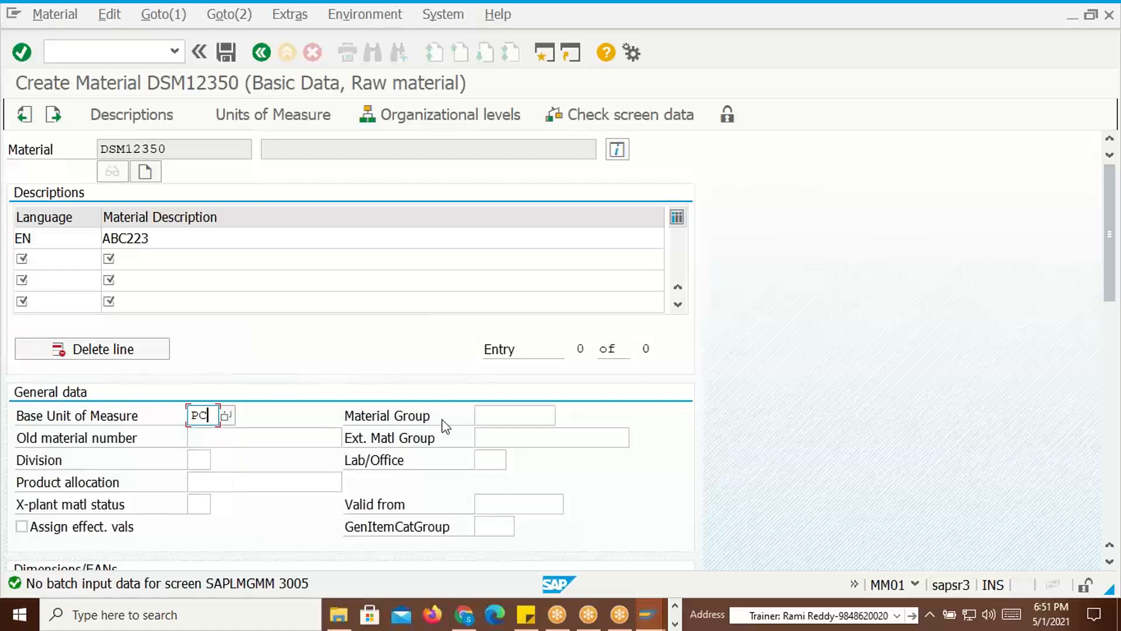
pyautogui.click(511, 416)
pyautogui.click(517, 448)
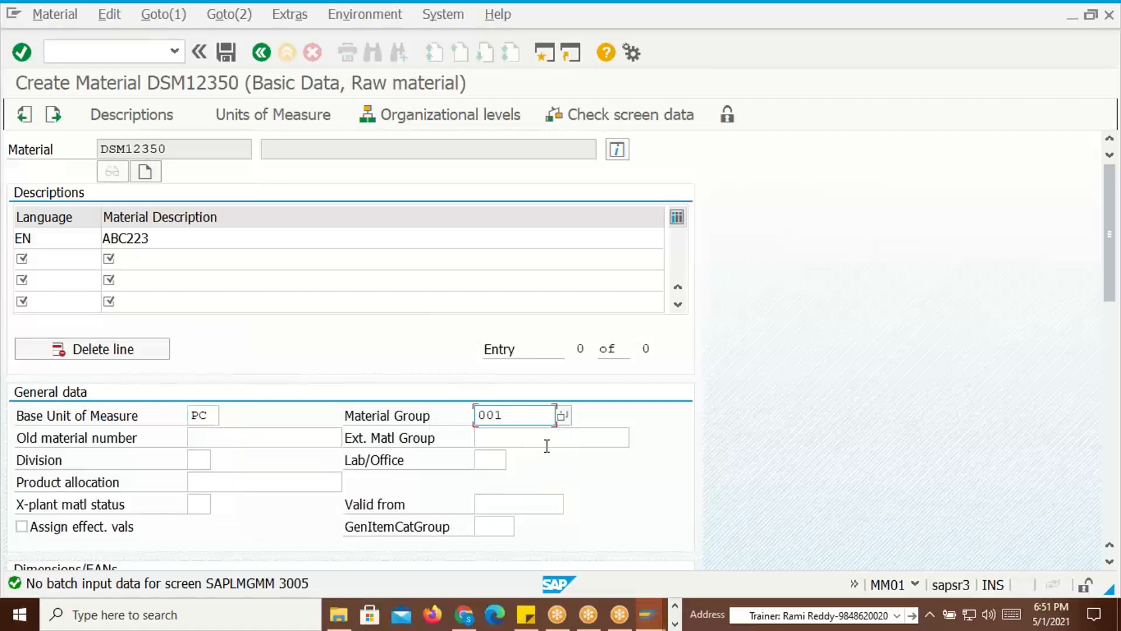
pyautogui.press('Return')
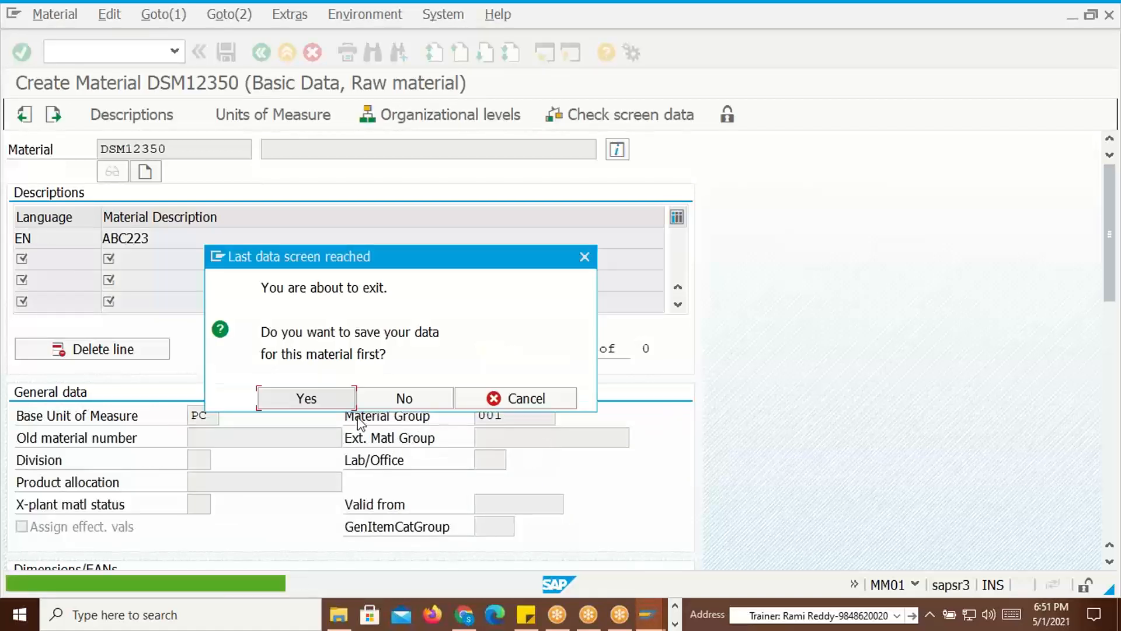
pyautogui.click(323, 399)
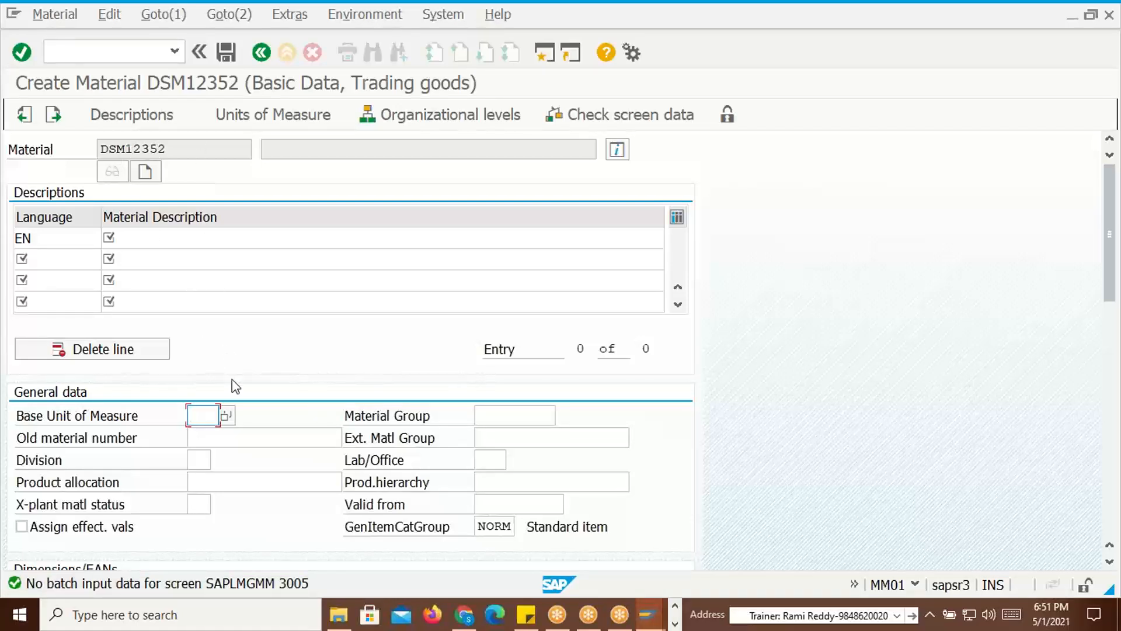
# Complete material DSM12352 with description ABC22, base unit PC and material group 001, and save it
pyautogui.click(115, 243)
pyautogui.click(125, 245)
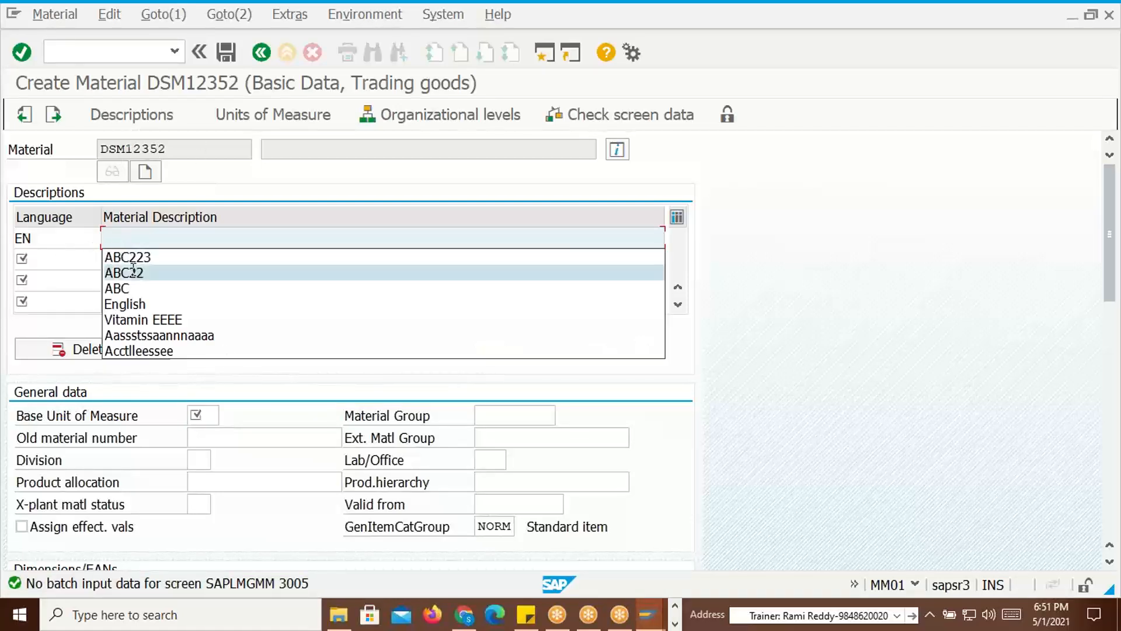
pyautogui.click(136, 271)
pyautogui.click(204, 415)
pyautogui.click(211, 437)
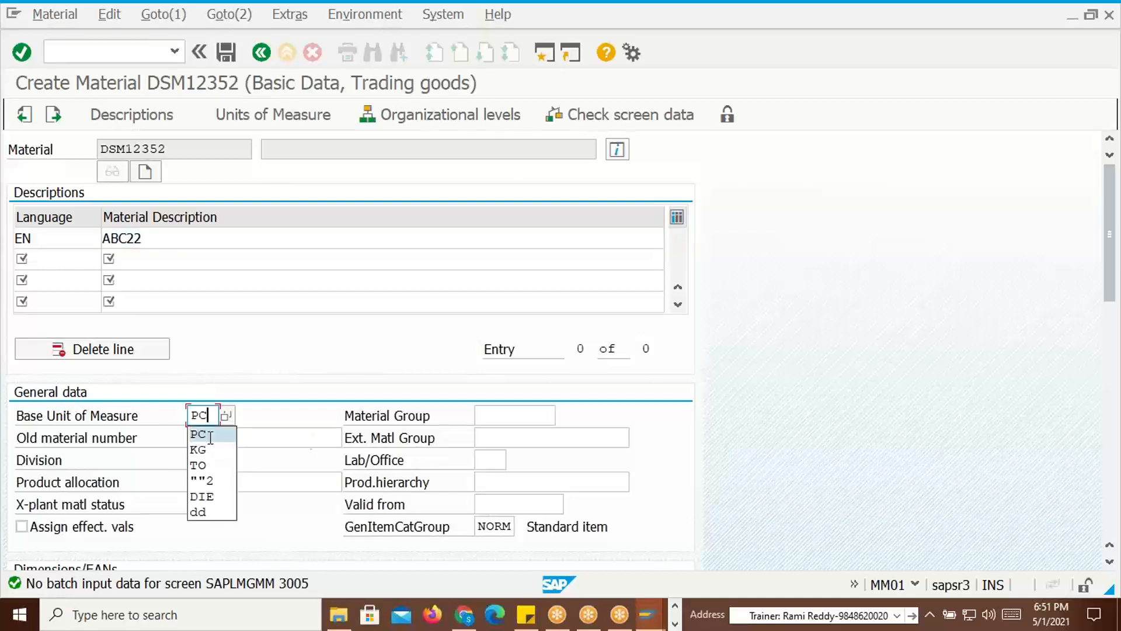
pyautogui.click(501, 413)
pyautogui.click(514, 434)
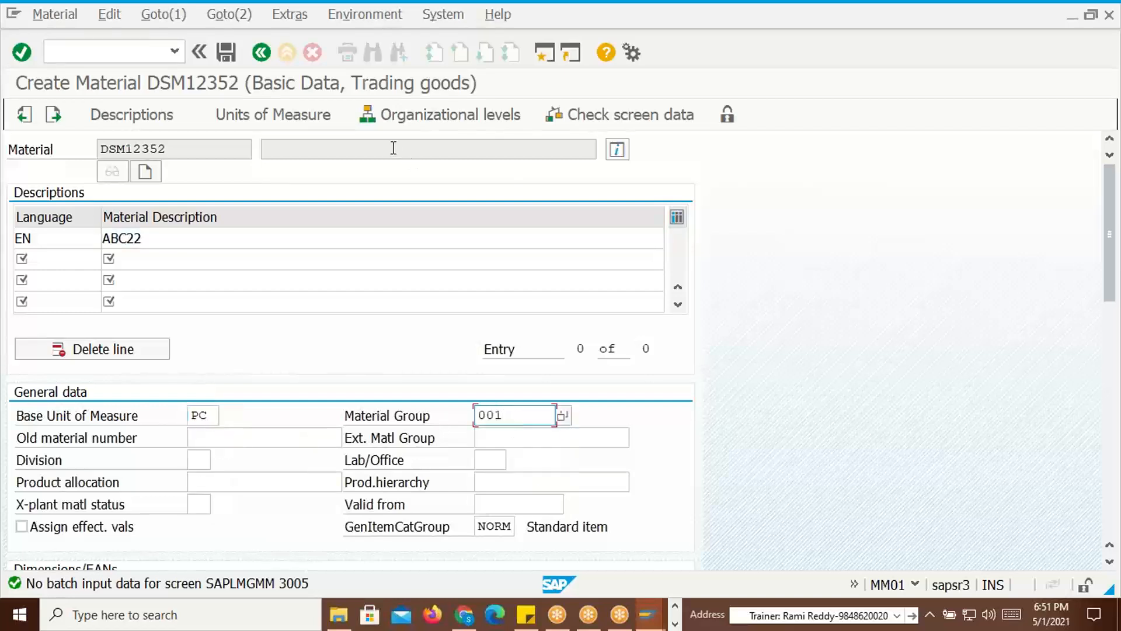
pyautogui.press('Return')
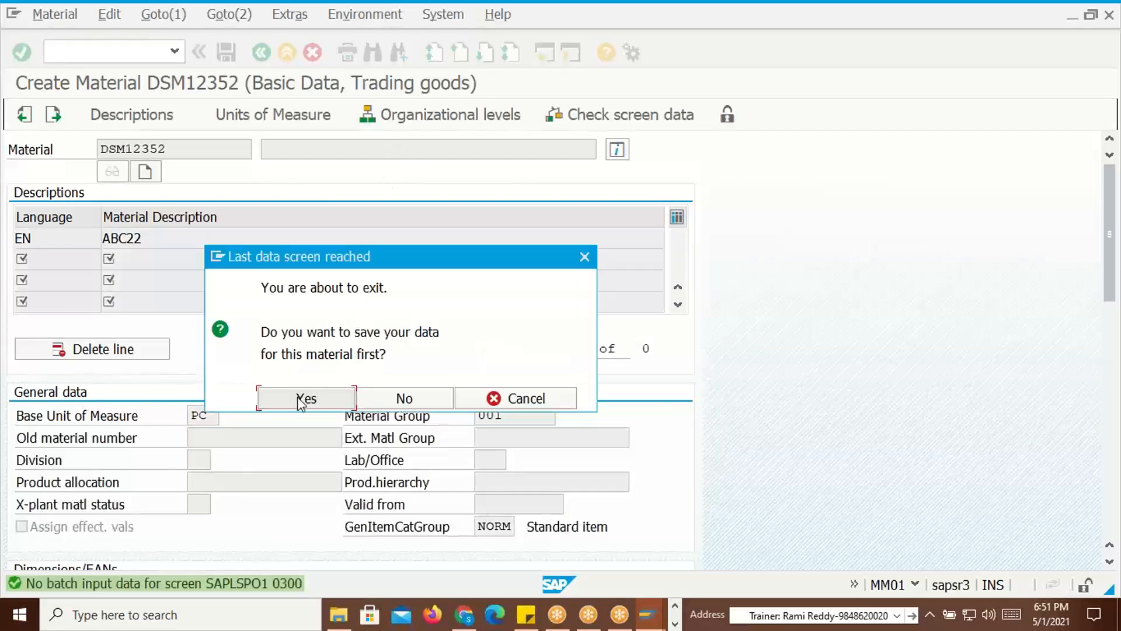
pyautogui.click(300, 399)
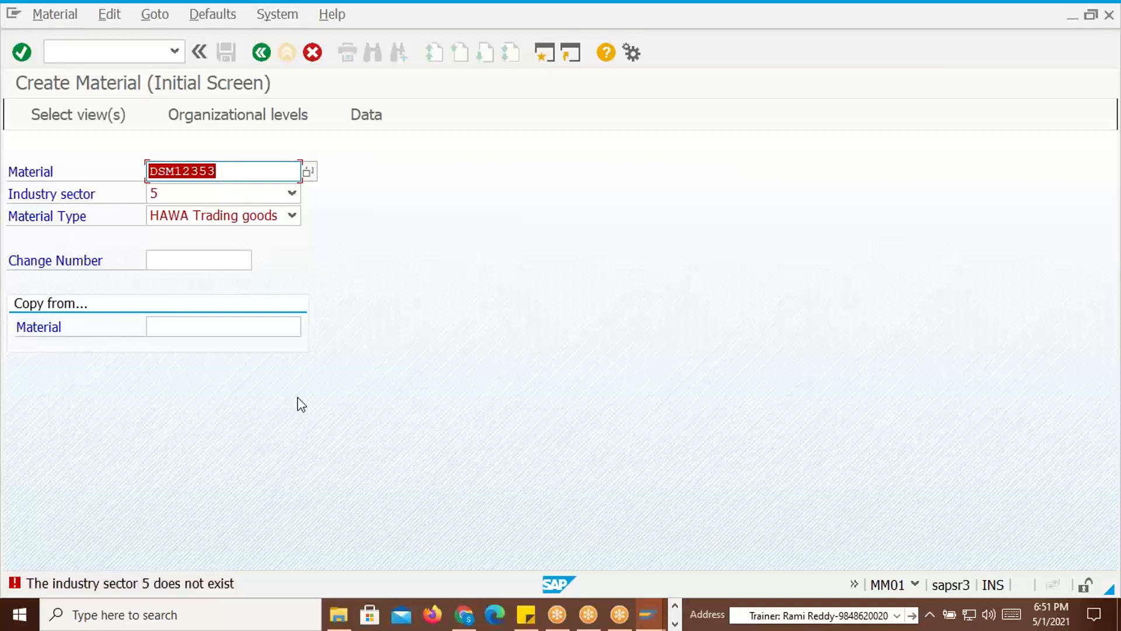
# Check record 12353's industry sector in the MM text file, set DSM12353's sector to F Food and Related Products and continue processing
pyautogui.hotkey('alt', 'Tab')
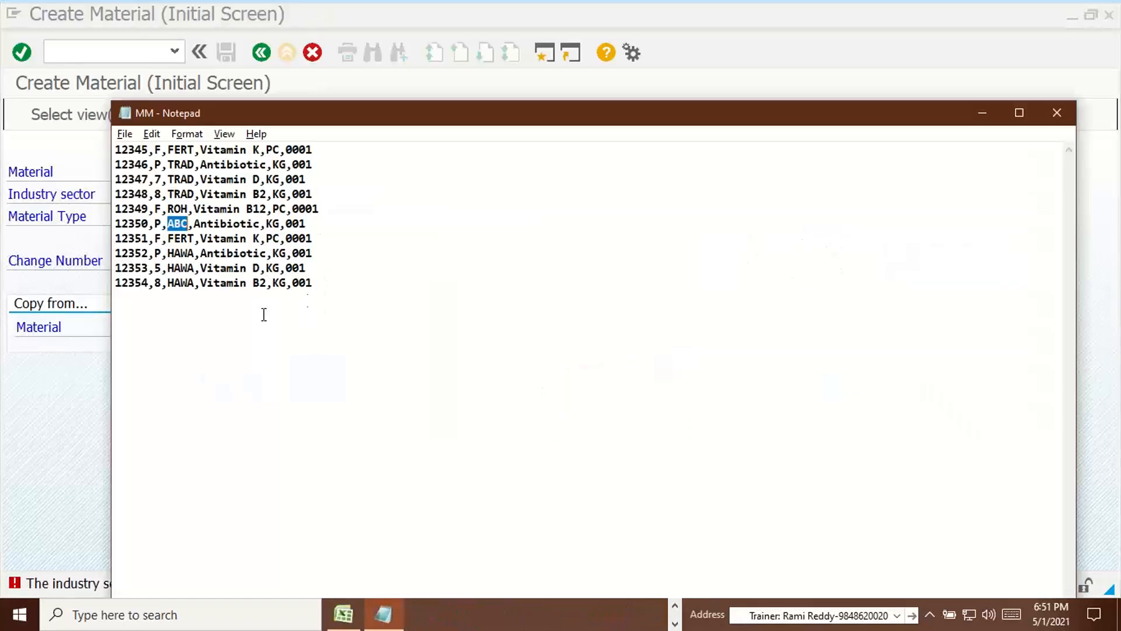
pyautogui.click(164, 267)
pyautogui.hotkey('alt', 'Tab')
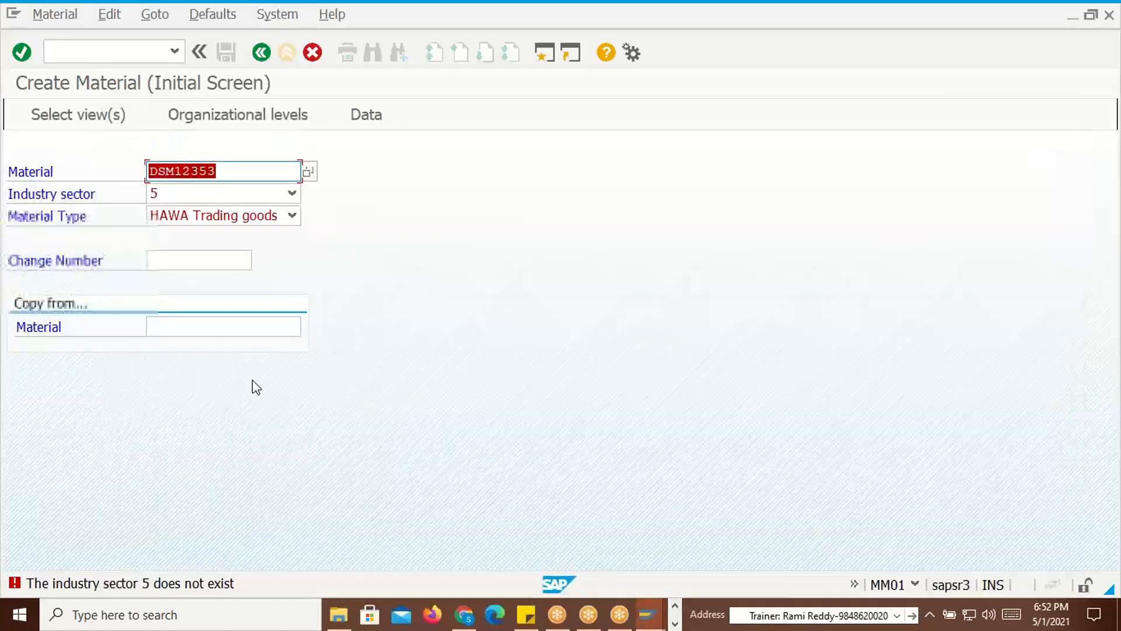
pyautogui.click(291, 194)
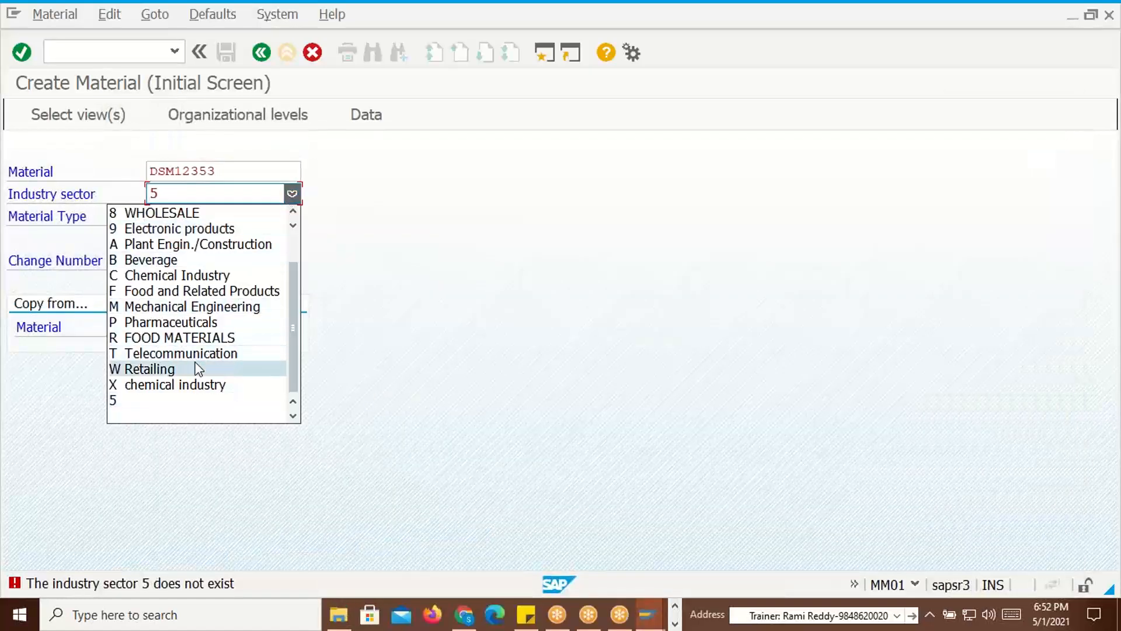
pyautogui.click(189, 293)
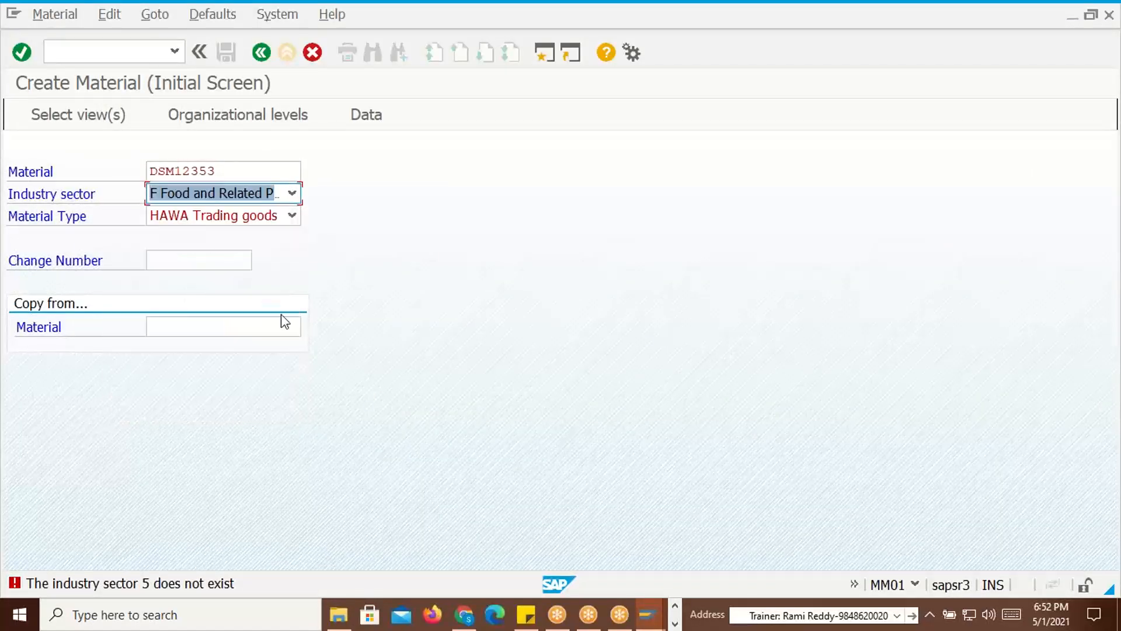
pyautogui.press('Return')
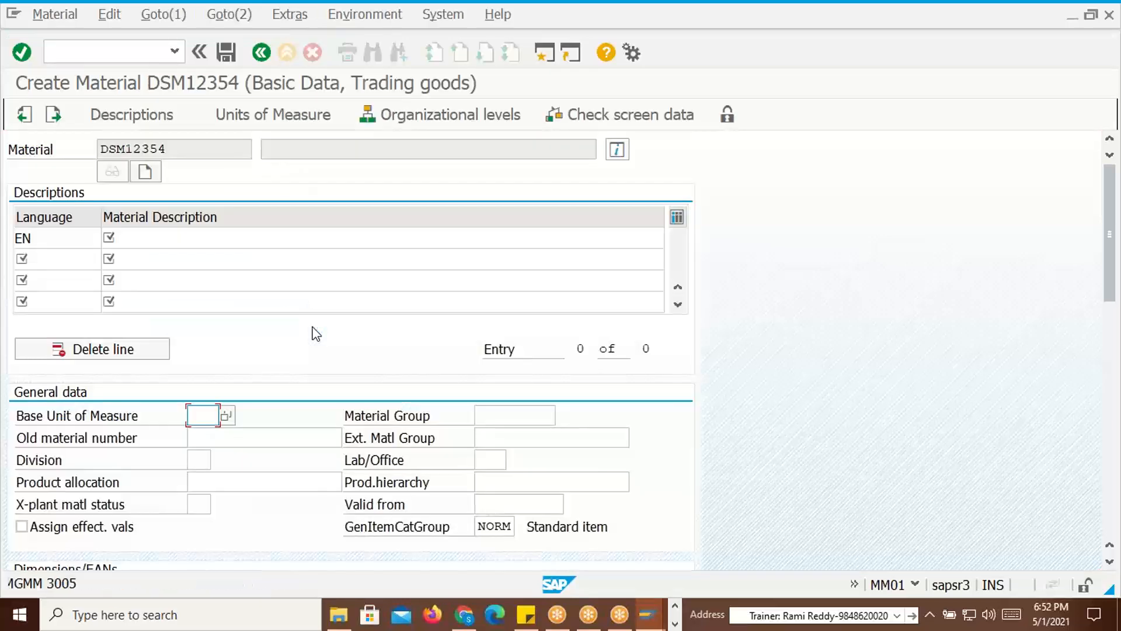
# Complete material DSM12354 with description ABC22www, base unit PC and material group 0001, and save it
pyautogui.click(123, 241)
pyautogui.click(128, 256)
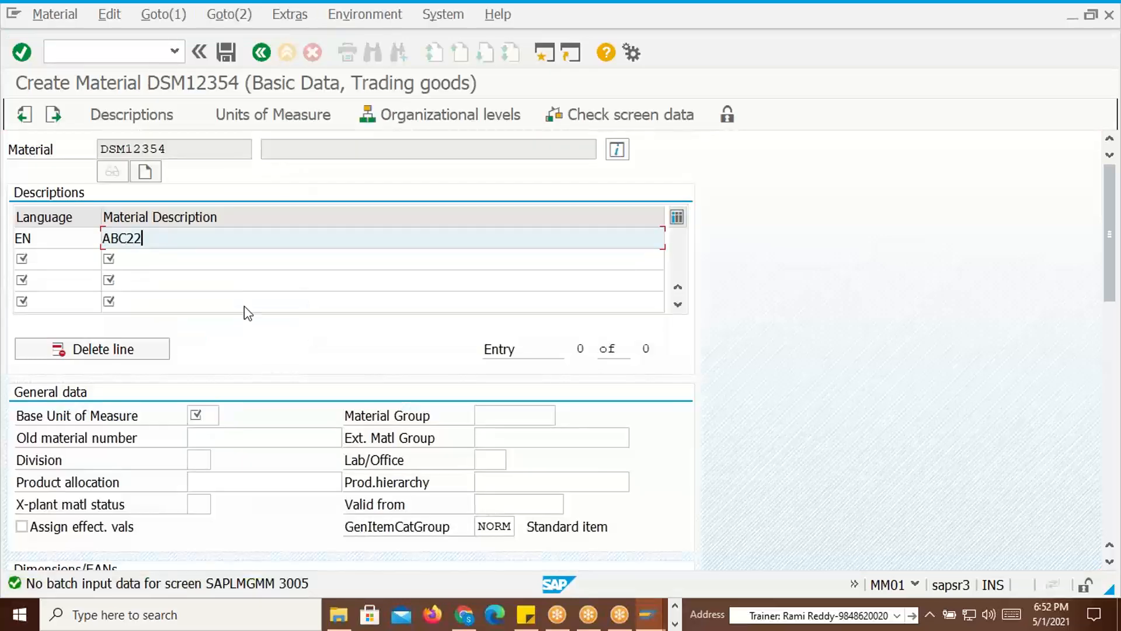
pyautogui.write('www')
pyautogui.click(202, 416)
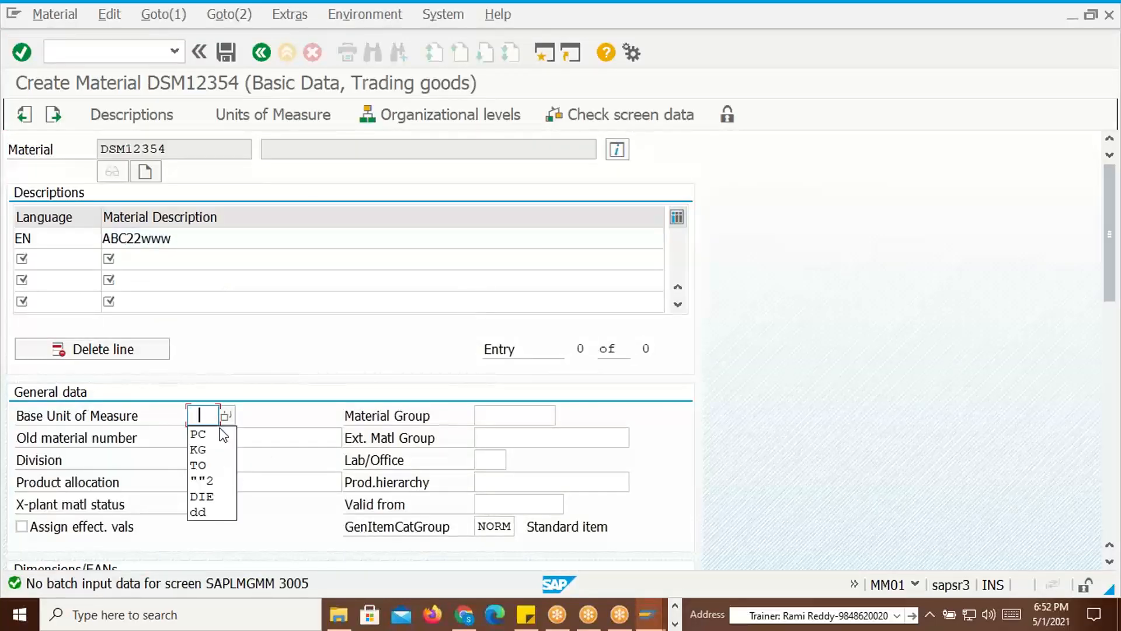
pyautogui.click(219, 433)
pyautogui.click(481, 415)
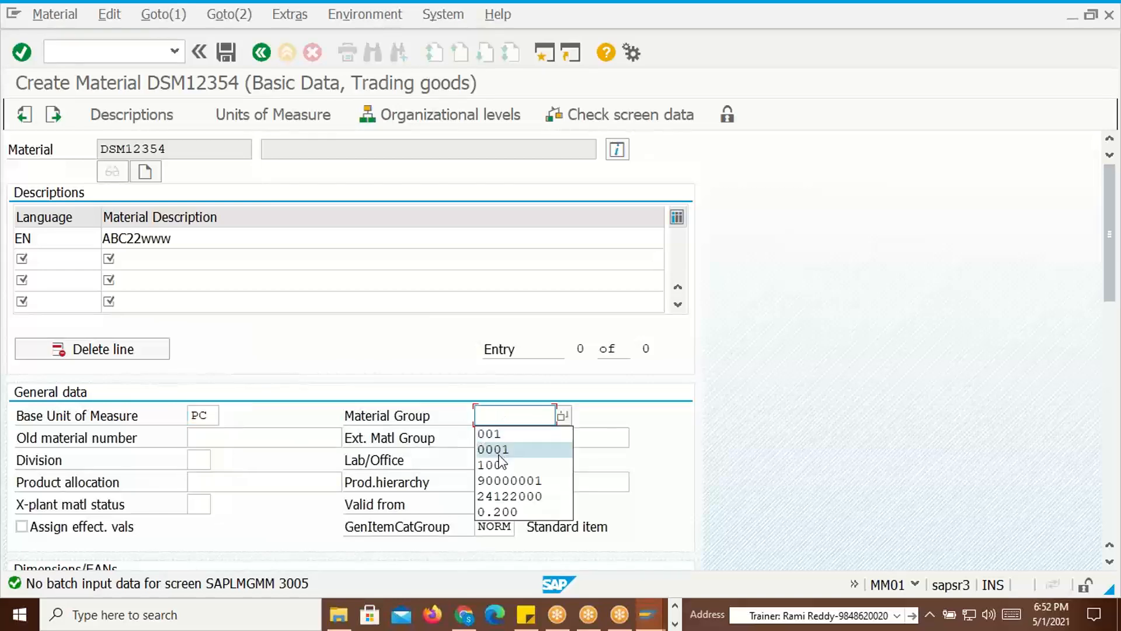
pyautogui.click(500, 450)
pyautogui.press('Return')
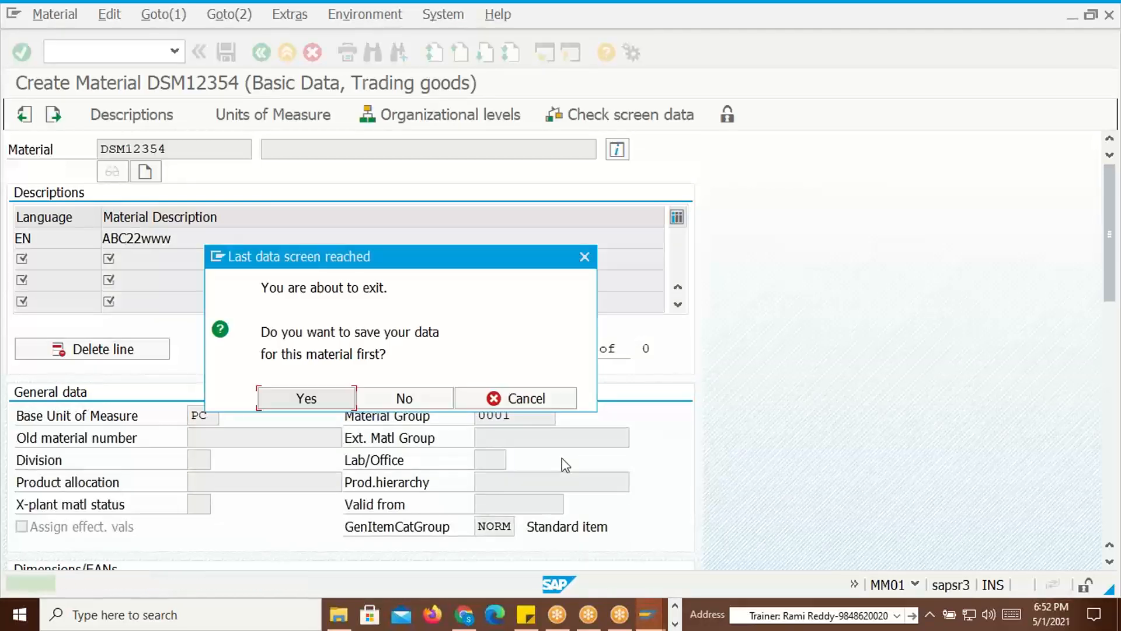
pyautogui.click(310, 401)
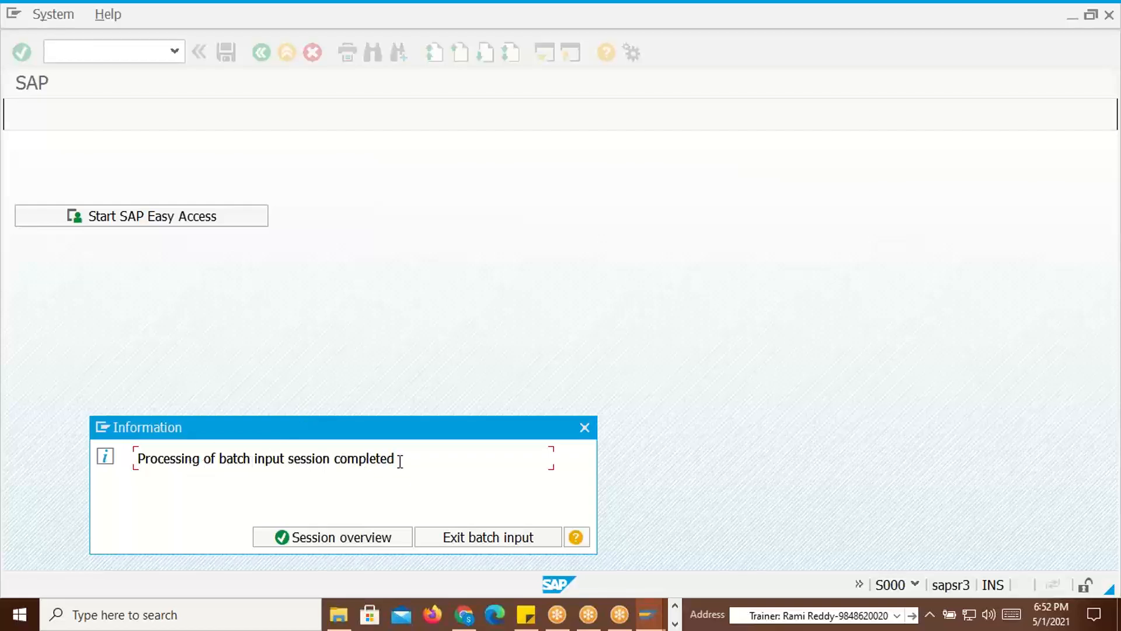
# Review the MM text file records, exit batch input and open the batch input session overview with transaction SM35
pyautogui.hotkey('alt', 'Tab')
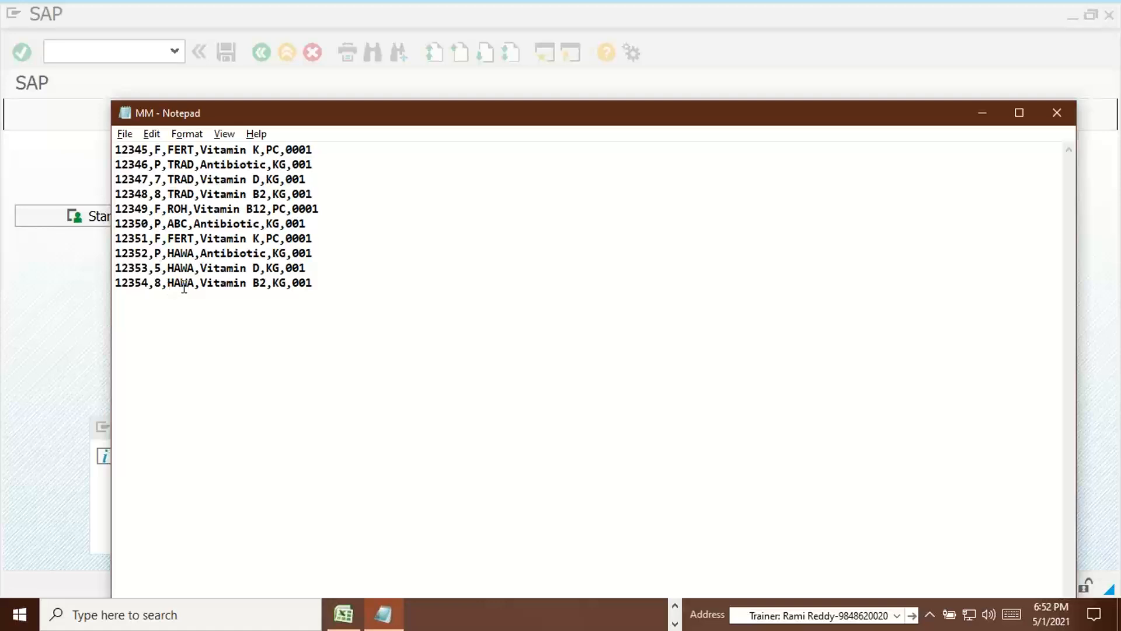
pyautogui.hotkey('alt', 'Tab')
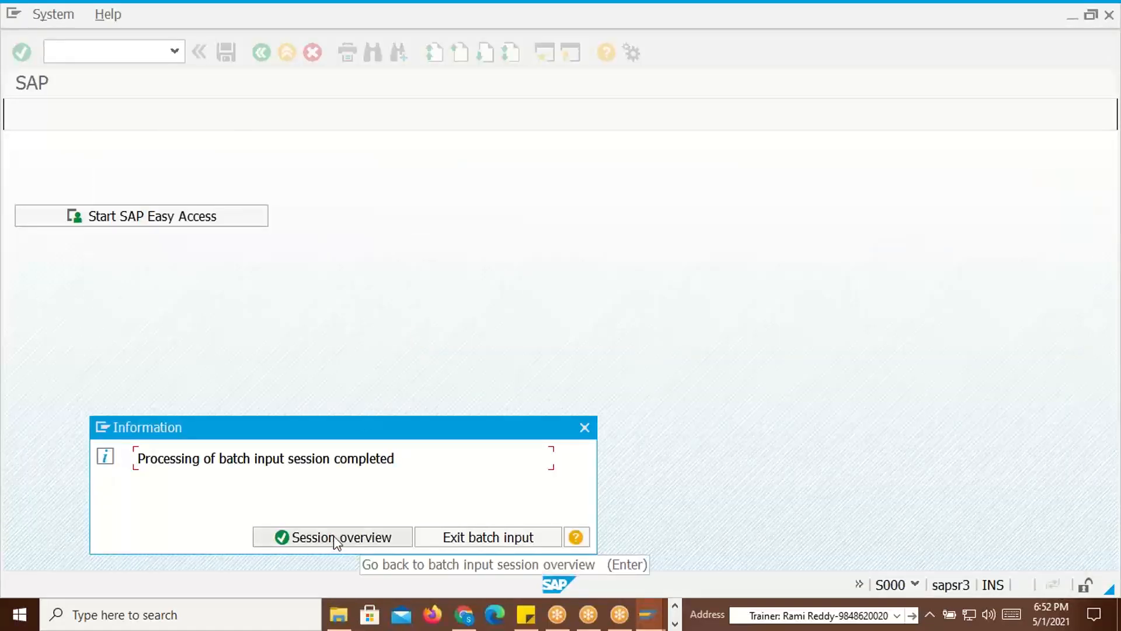
pyautogui.click(511, 539)
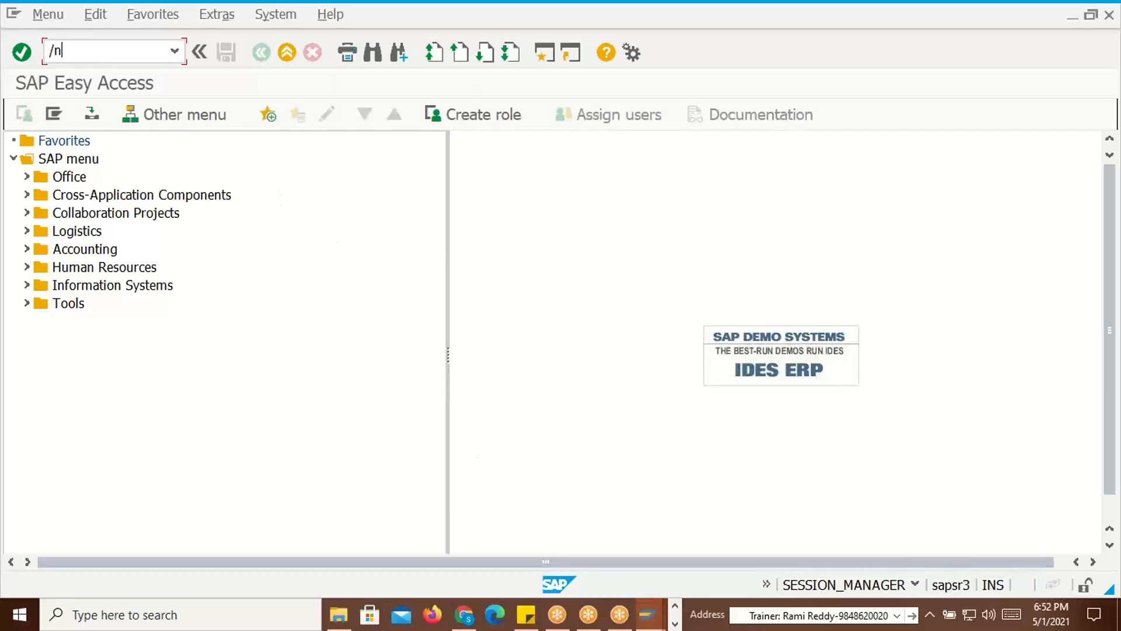
pyautogui.write('sm35')
pyautogui.press('Return')
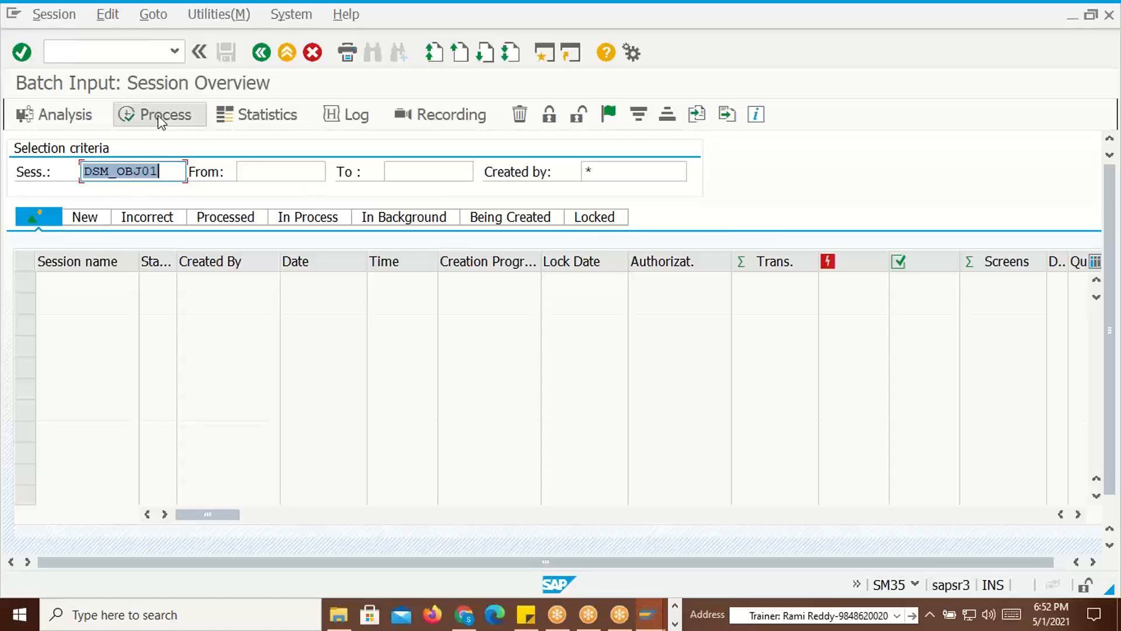
# Look for session DSM_OBJ01 among the in-process sessions and in the general overview, and try to process it
pyautogui.click(70, 118)
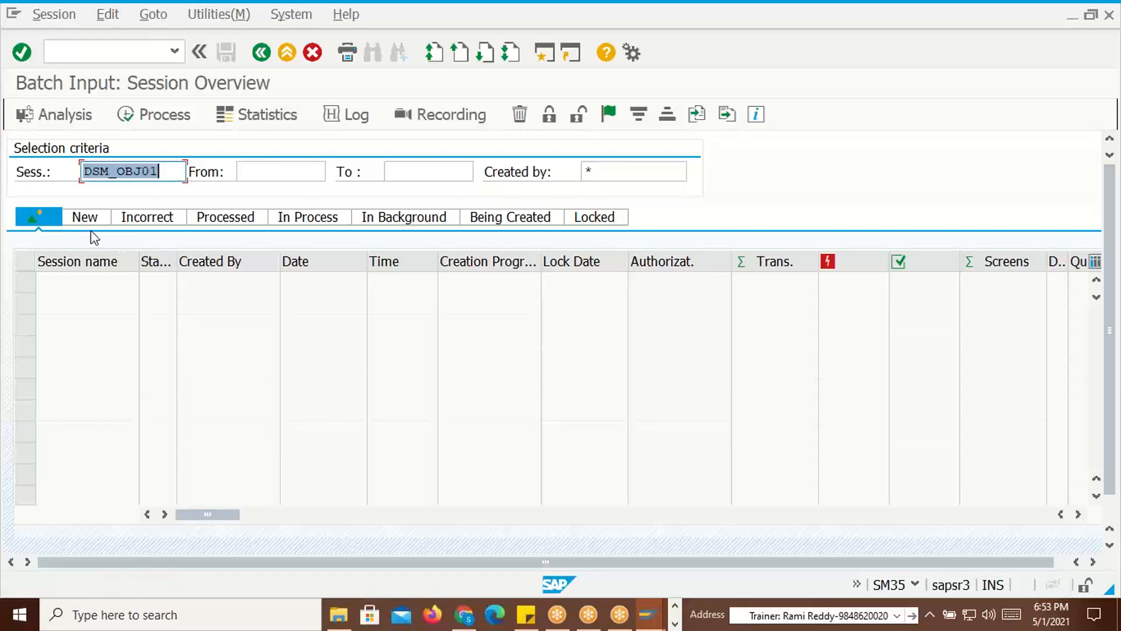
pyautogui.click(303, 217)
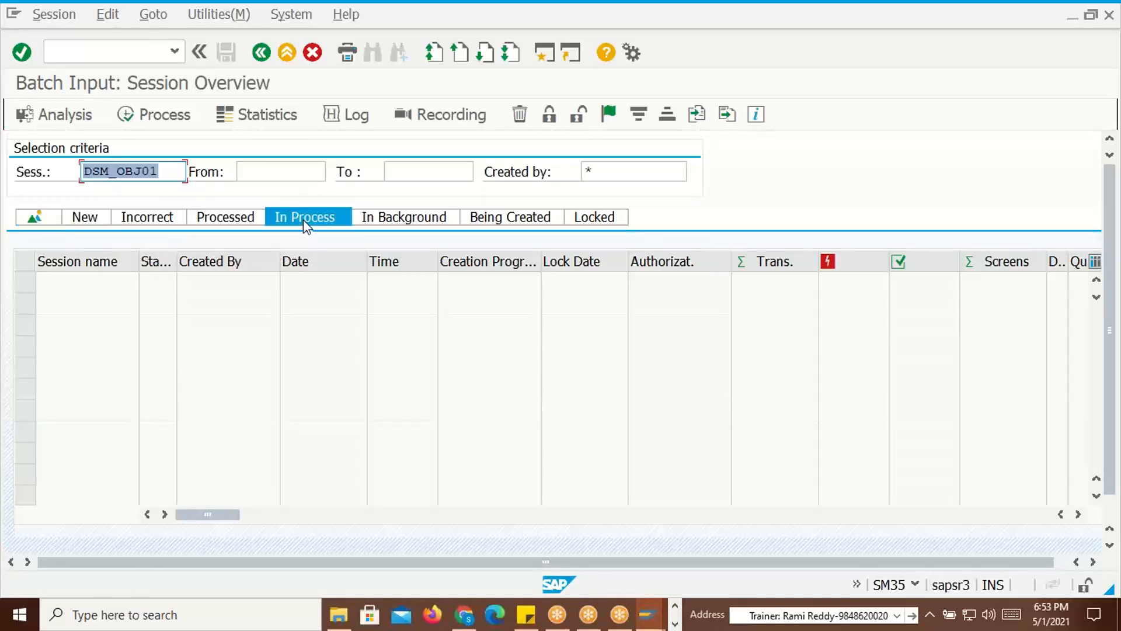
pyautogui.click(35, 217)
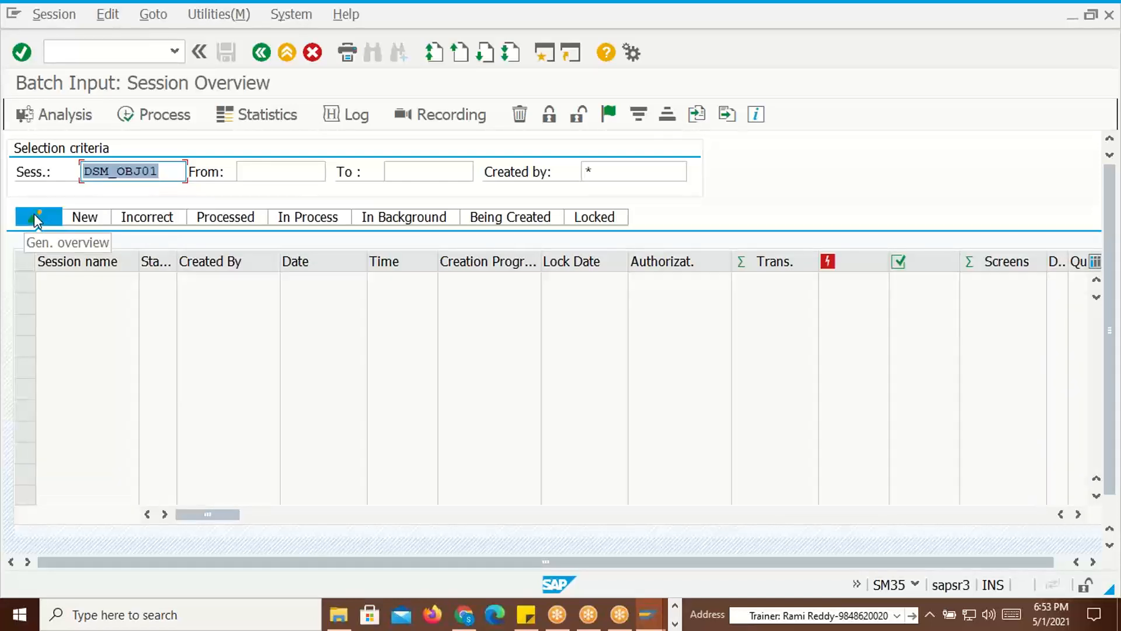
pyautogui.hotkey('alt', 'Tab')
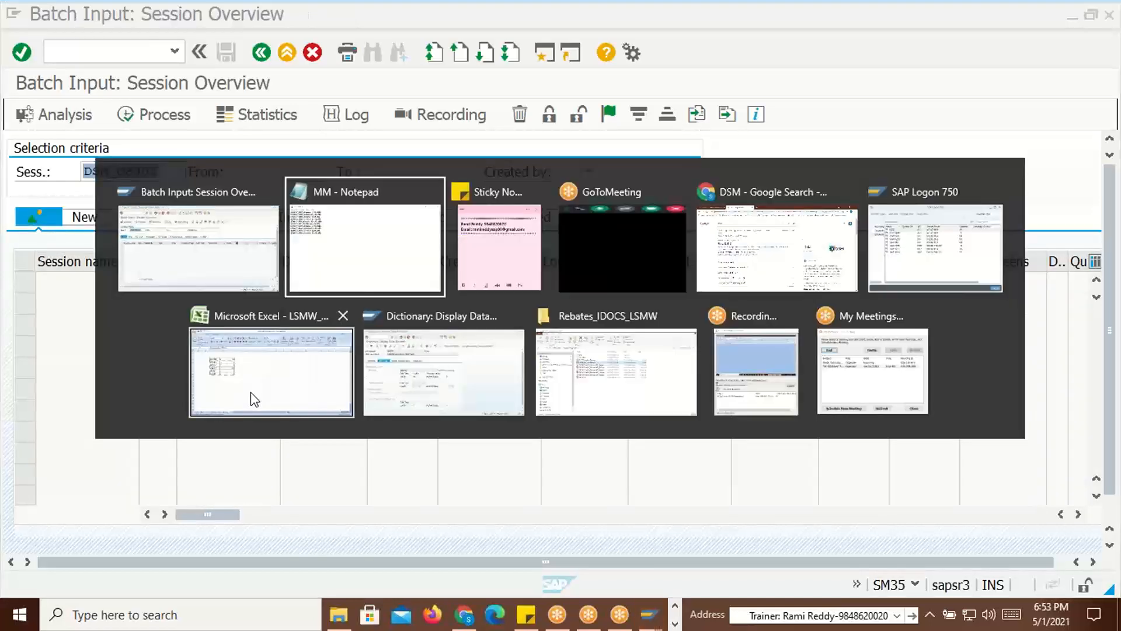
pyautogui.hotkey('alt', 'Tab')
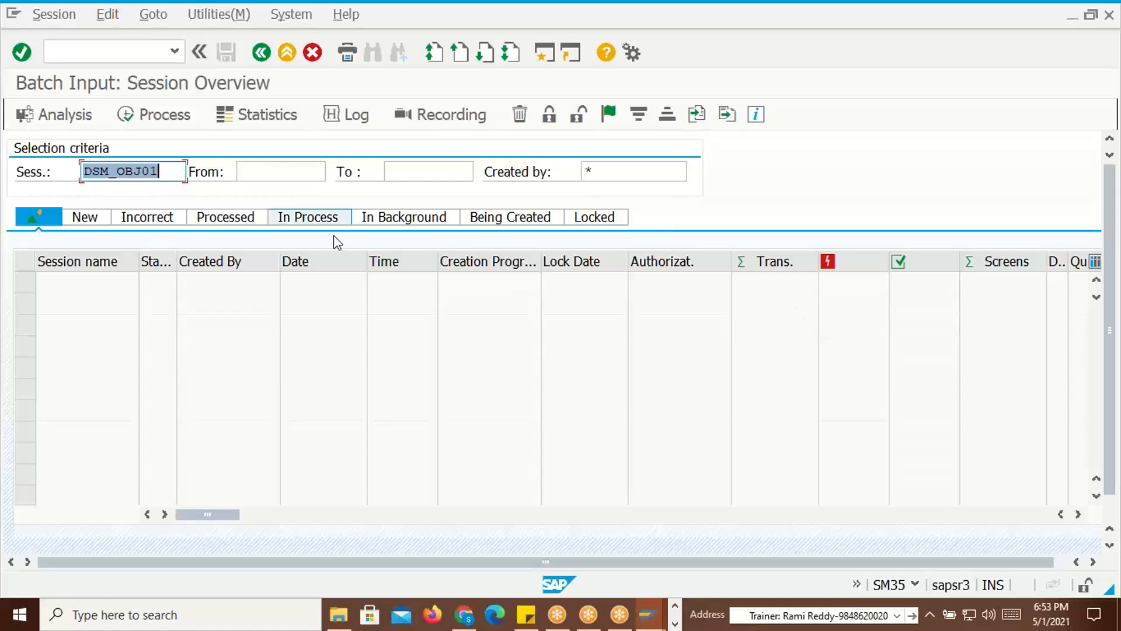
pyautogui.click(153, 122)
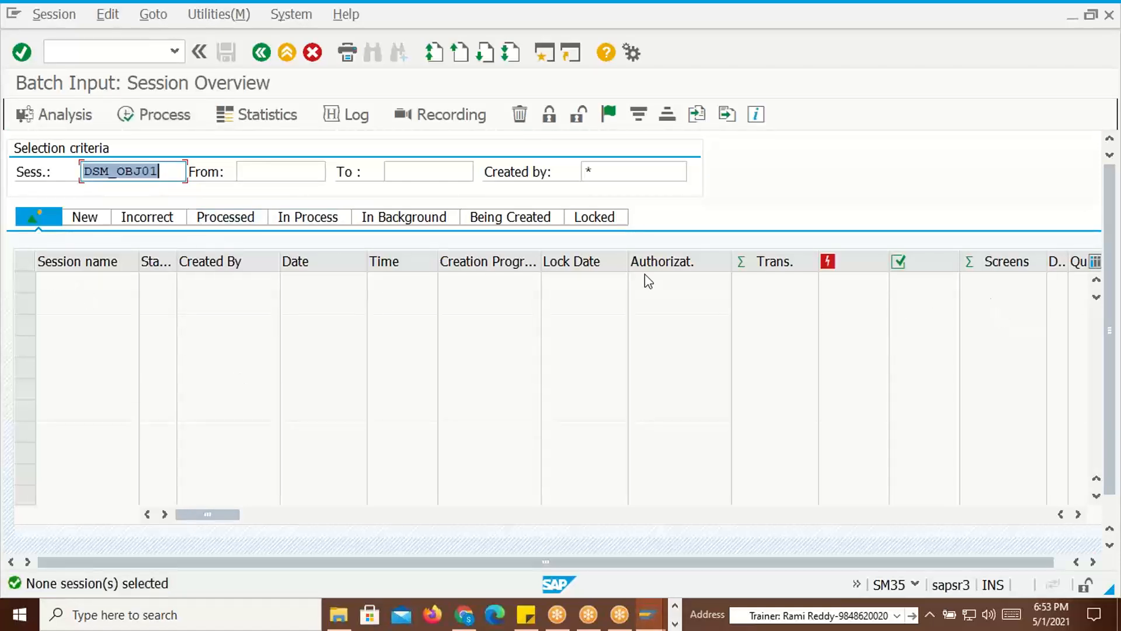
pyautogui.hotkey('alt', 'Tab')
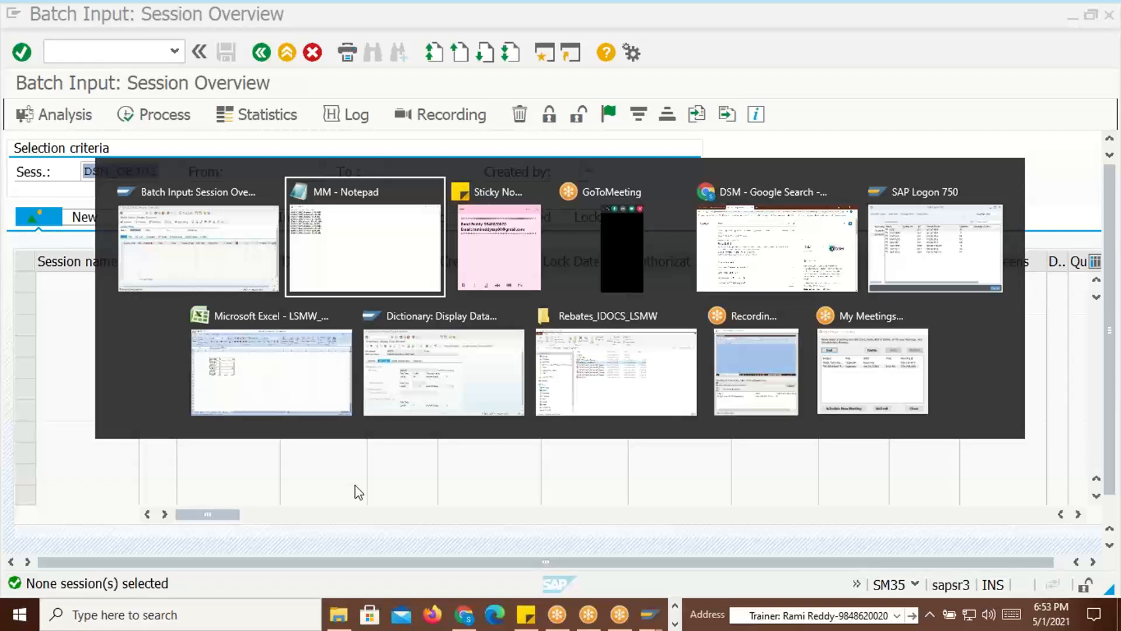
pyautogui.hotkey('alt', 'shift', 'Tab')
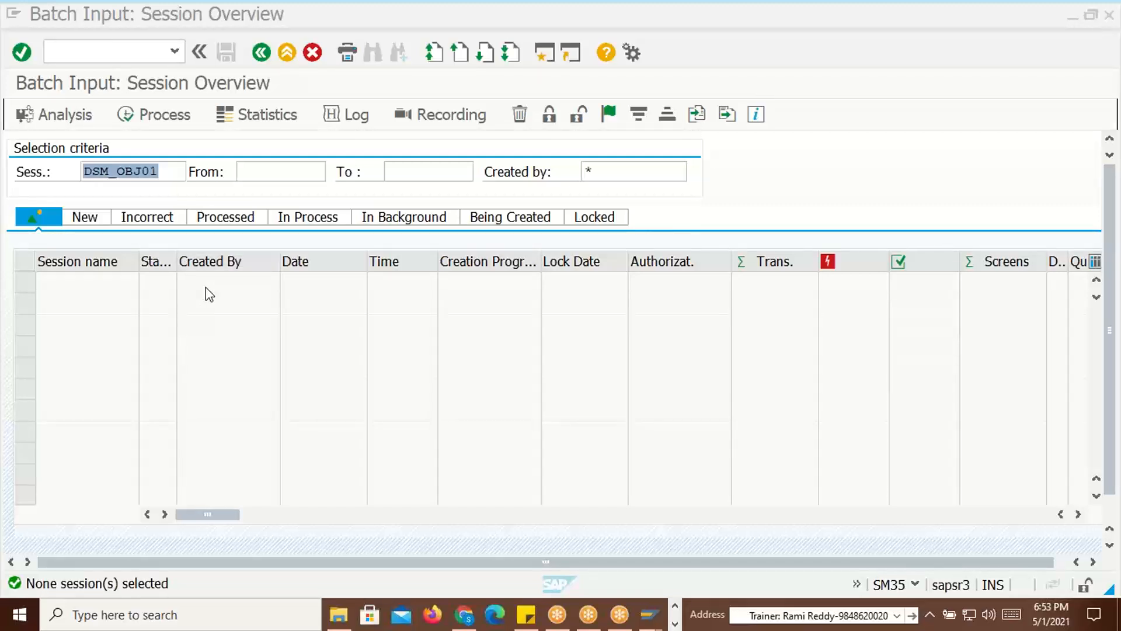
# Open the material display transaction MM03 in a new session window
pyautogui.click(130, 56)
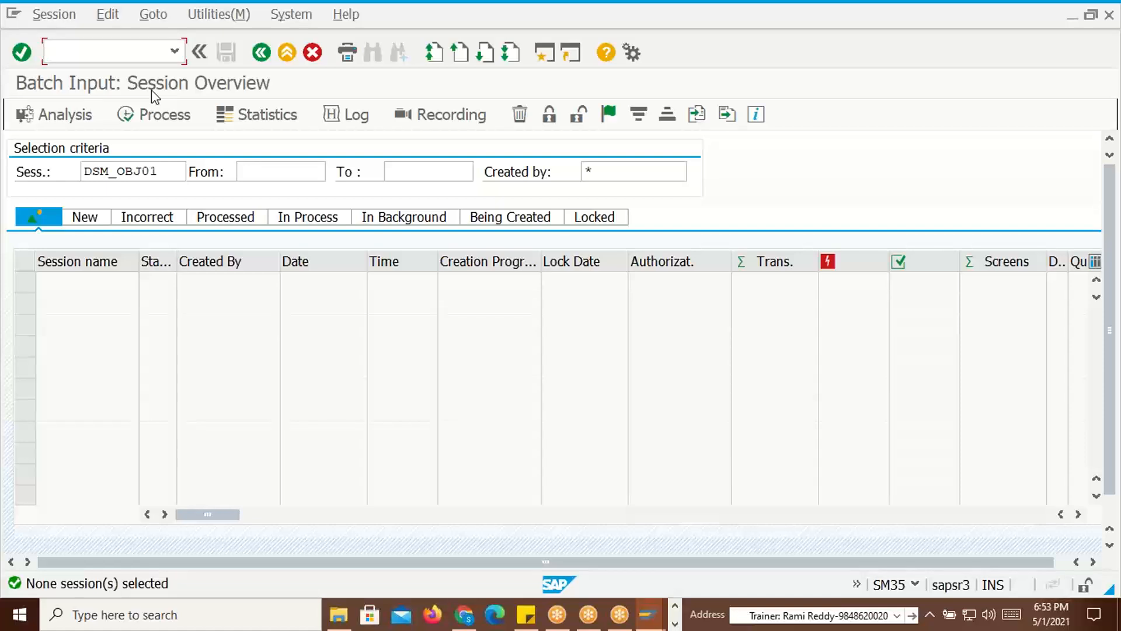
pyautogui.write('/omm03')
pyautogui.press('Return')
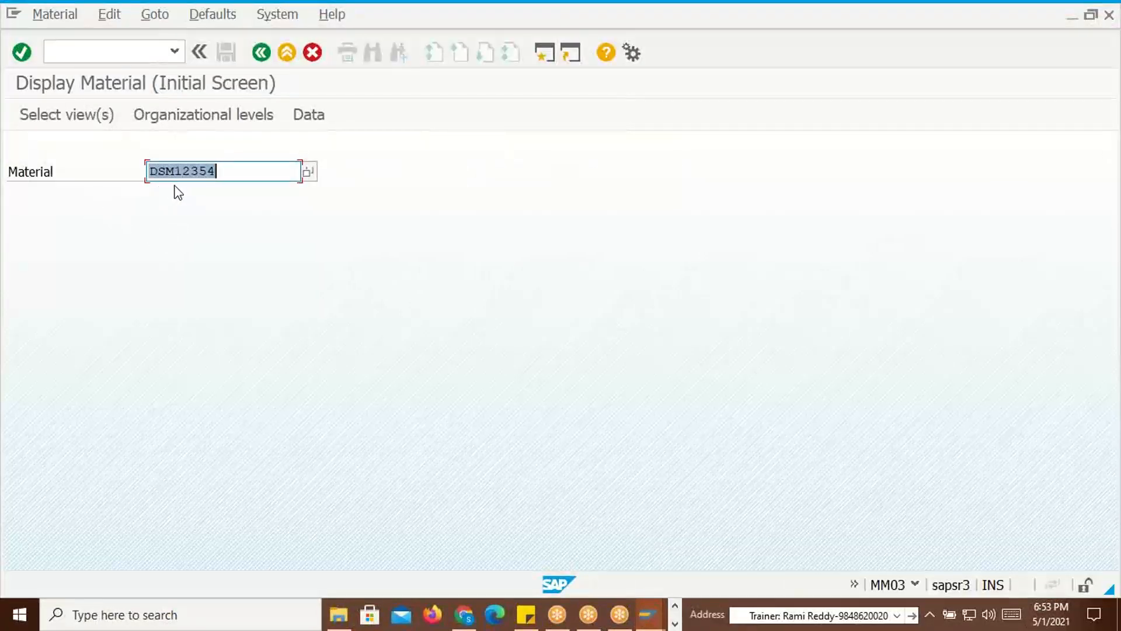
# Examine the values of record 12354 in the MM text file and return to the material display screen
pyautogui.hotkey('alt', 'Tab')
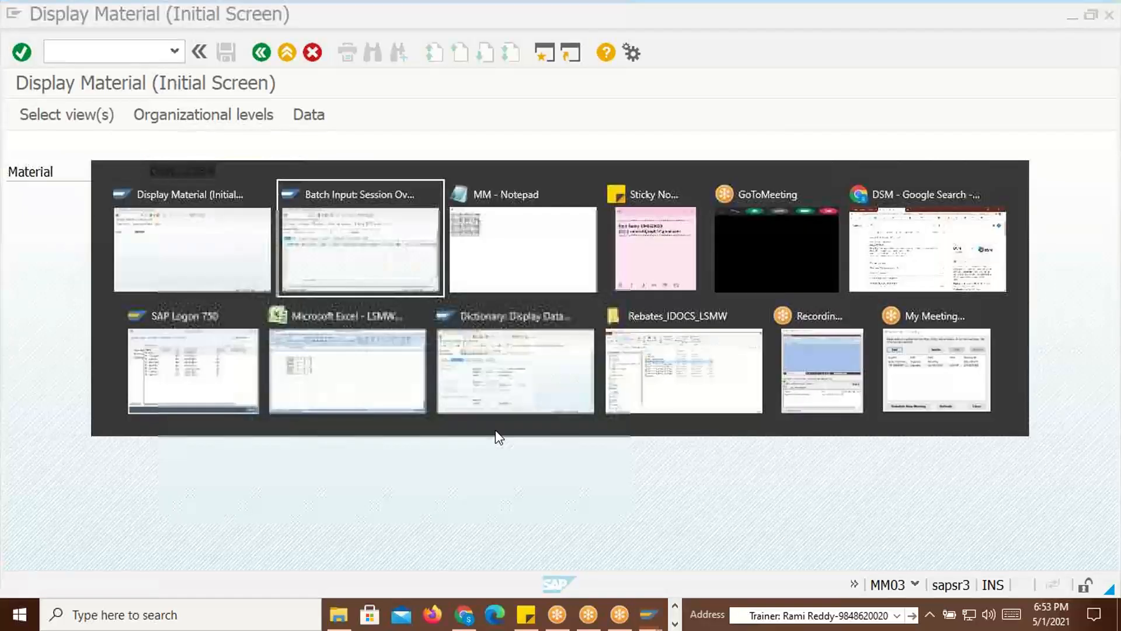
pyautogui.hotkey('alt', 'Tab')
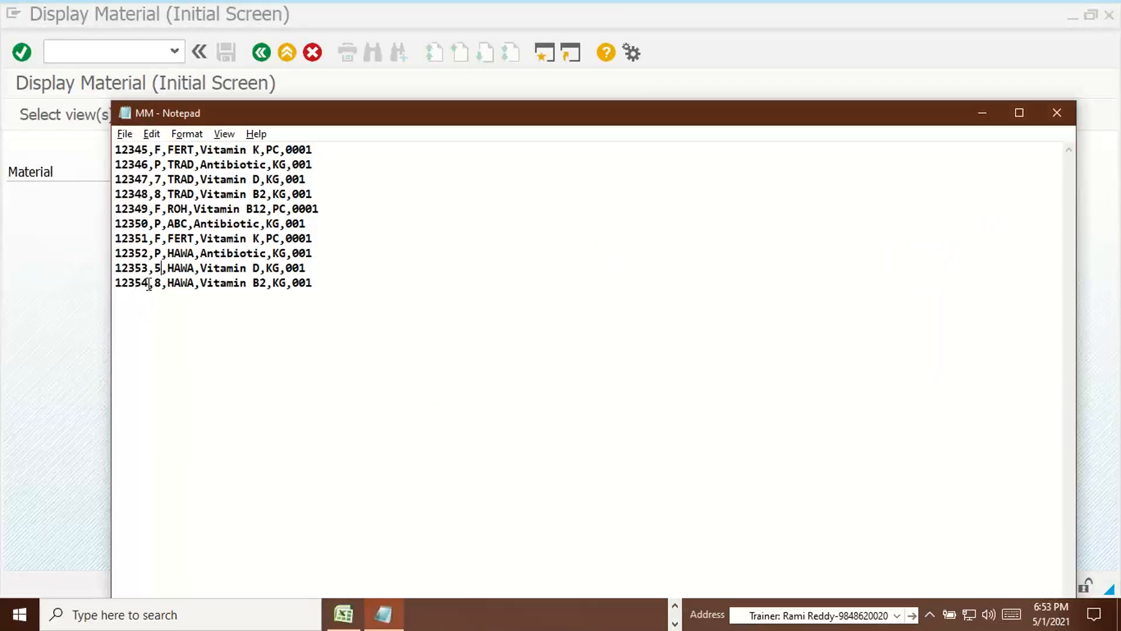
pyautogui.moveTo(152, 283); pyautogui.dragTo(115, 286)
pyautogui.moveTo(321, 287); pyautogui.dragTo(118, 292)
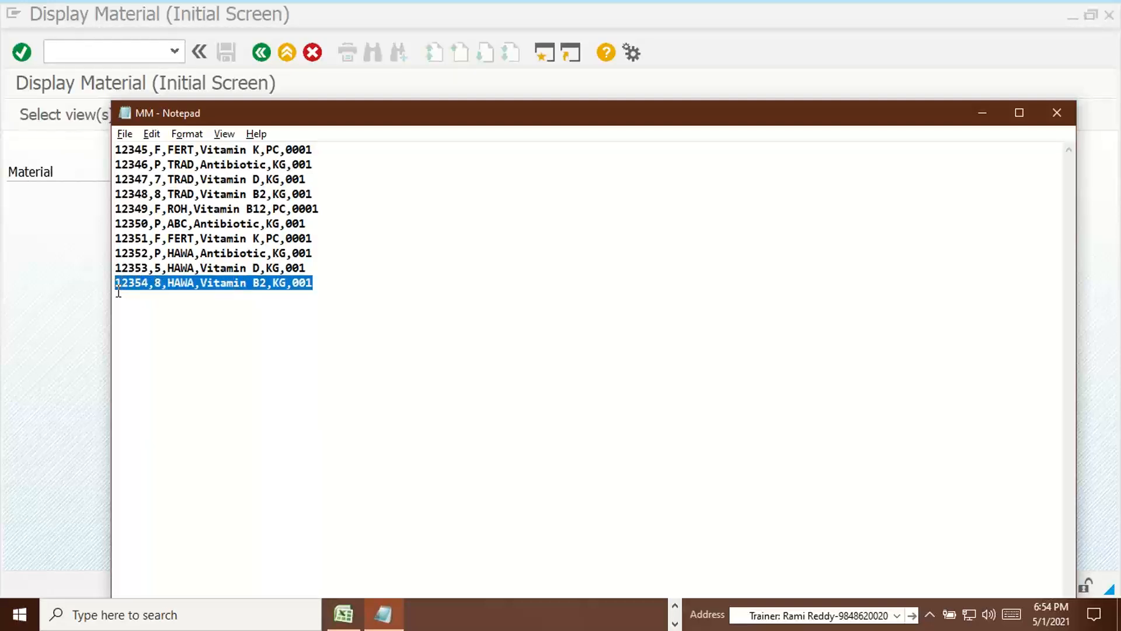
pyautogui.click(268, 327)
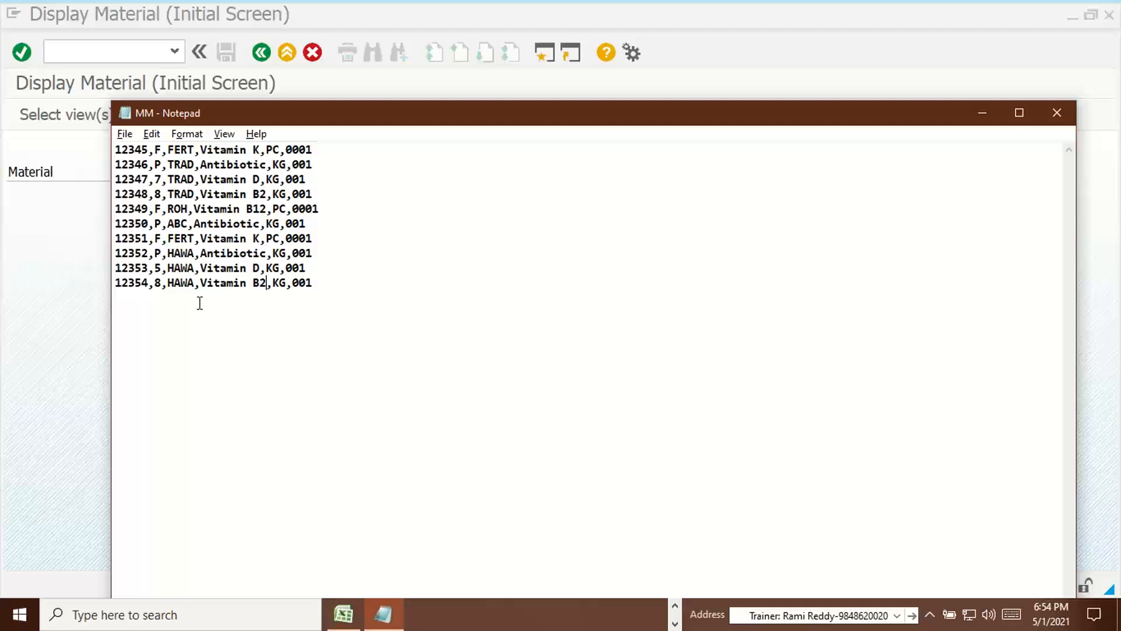
pyautogui.click(169, 284)
pyautogui.click(252, 286)
pyautogui.hotkey('alt', 'Tab')
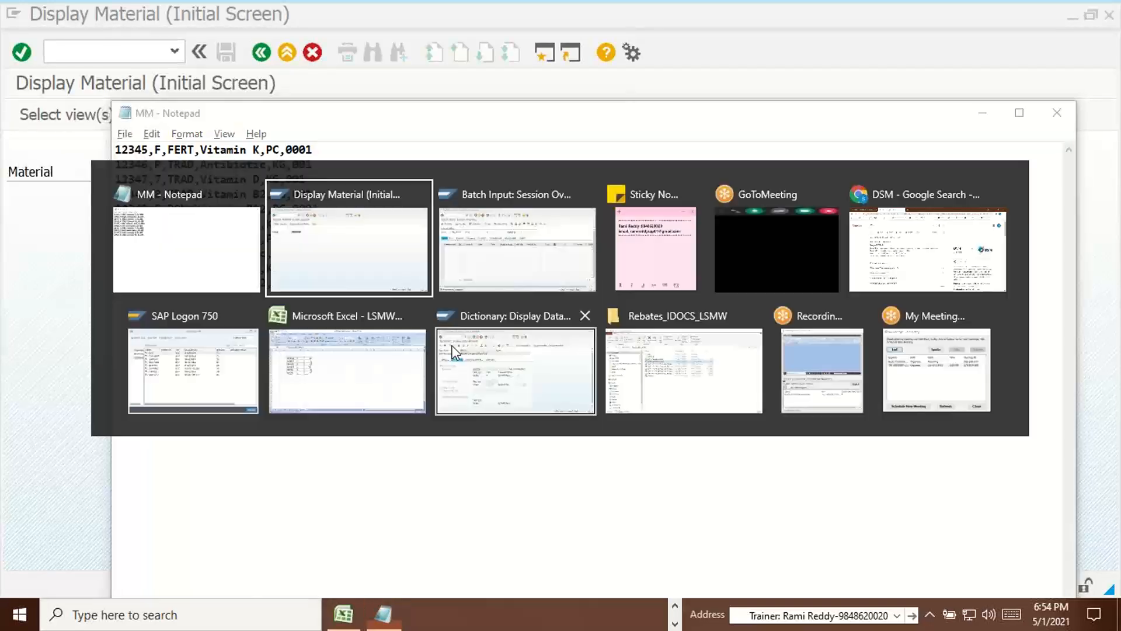
pyautogui.press('Return')
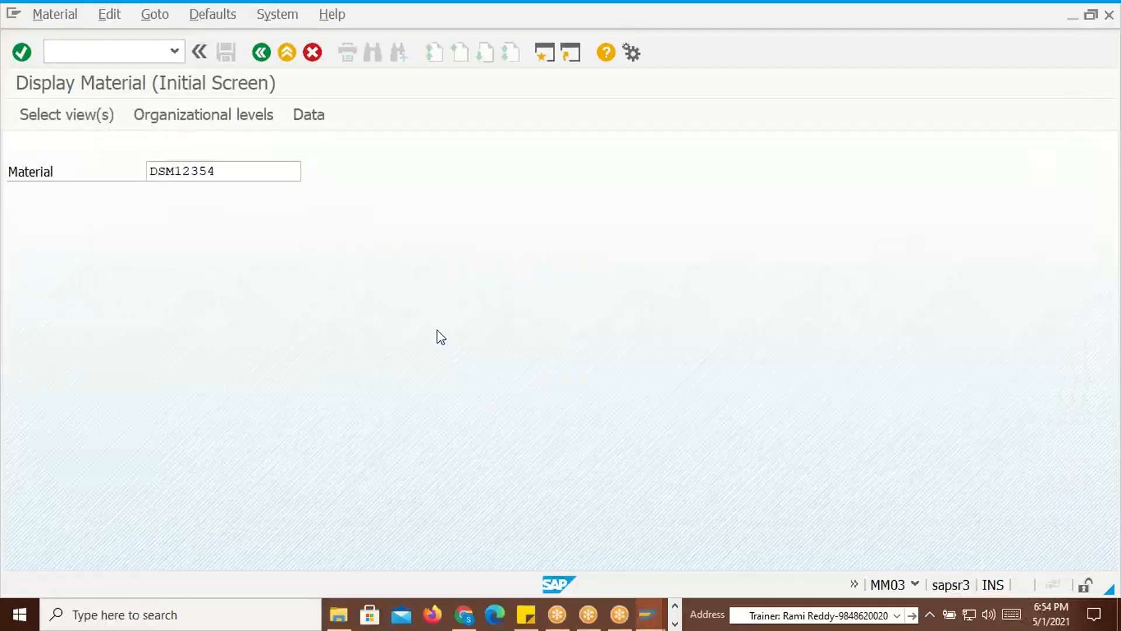
# Display the Basic Data view of material DSM12354
pyautogui.click(371, 246)
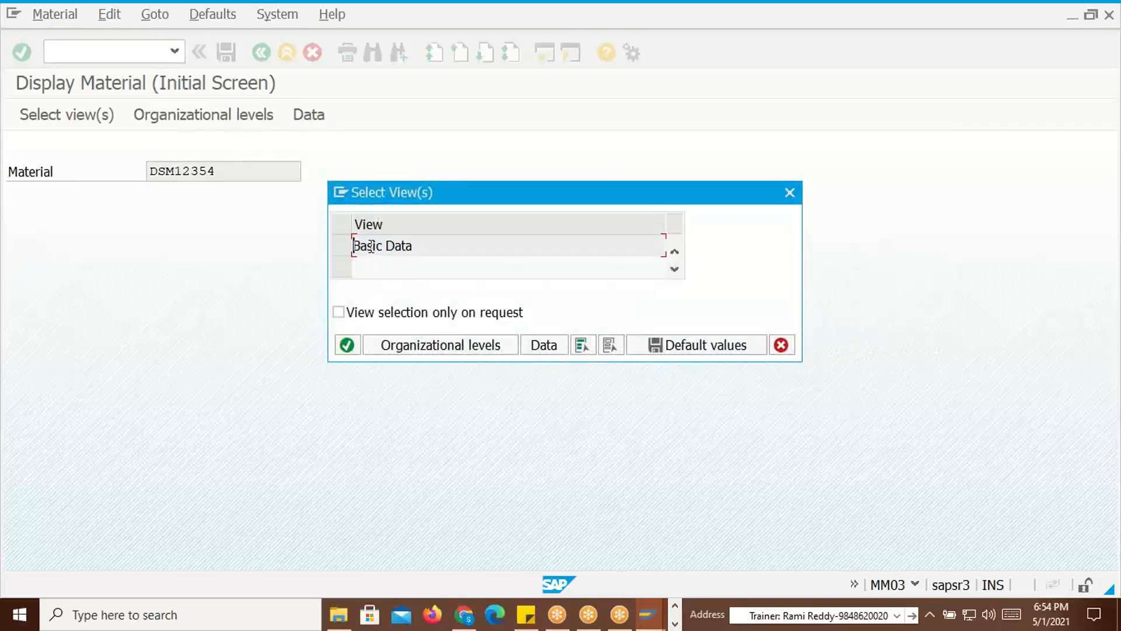
pyautogui.click(342, 246)
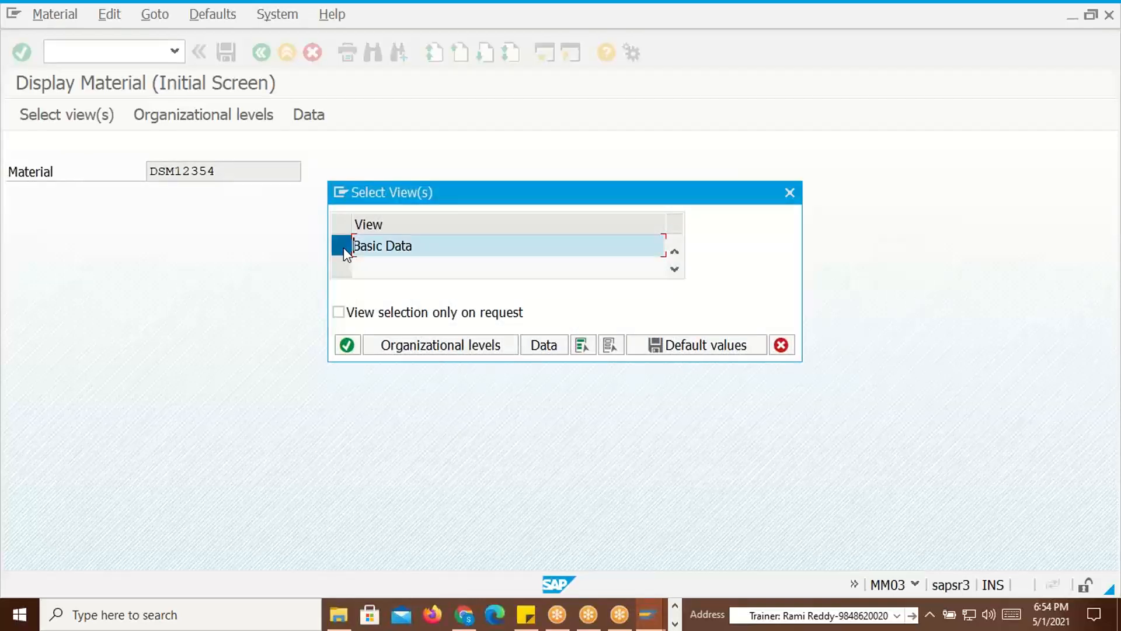
pyautogui.click(346, 347)
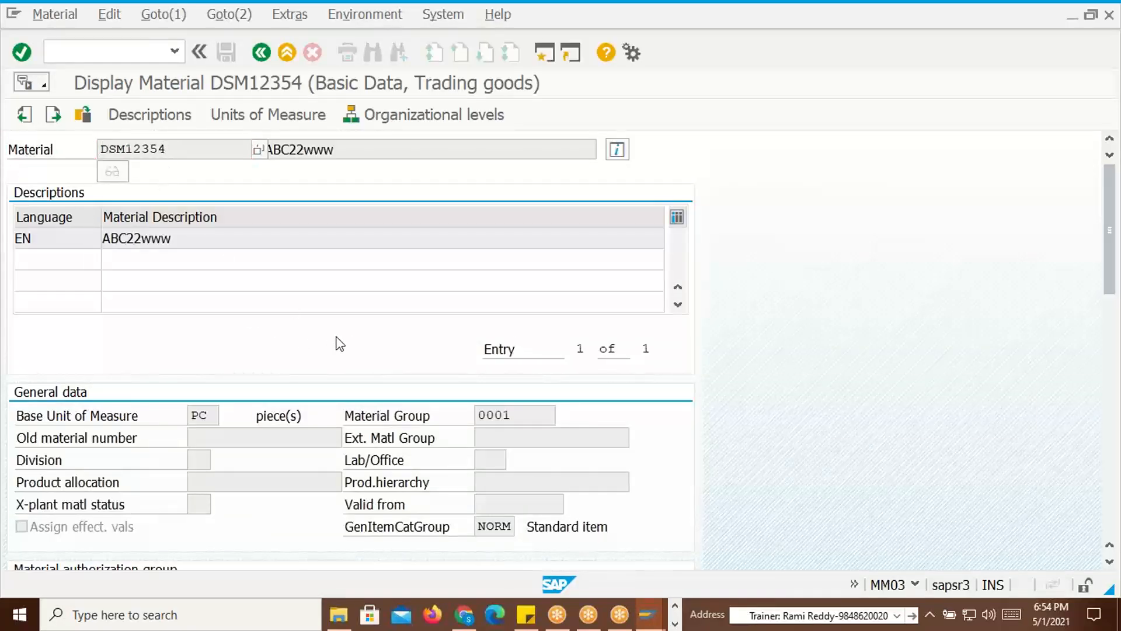
# Compare the displayed basic data of DSM12354 with record 12354 in the MM text file
pyautogui.hotkey('alt', 'Tab')
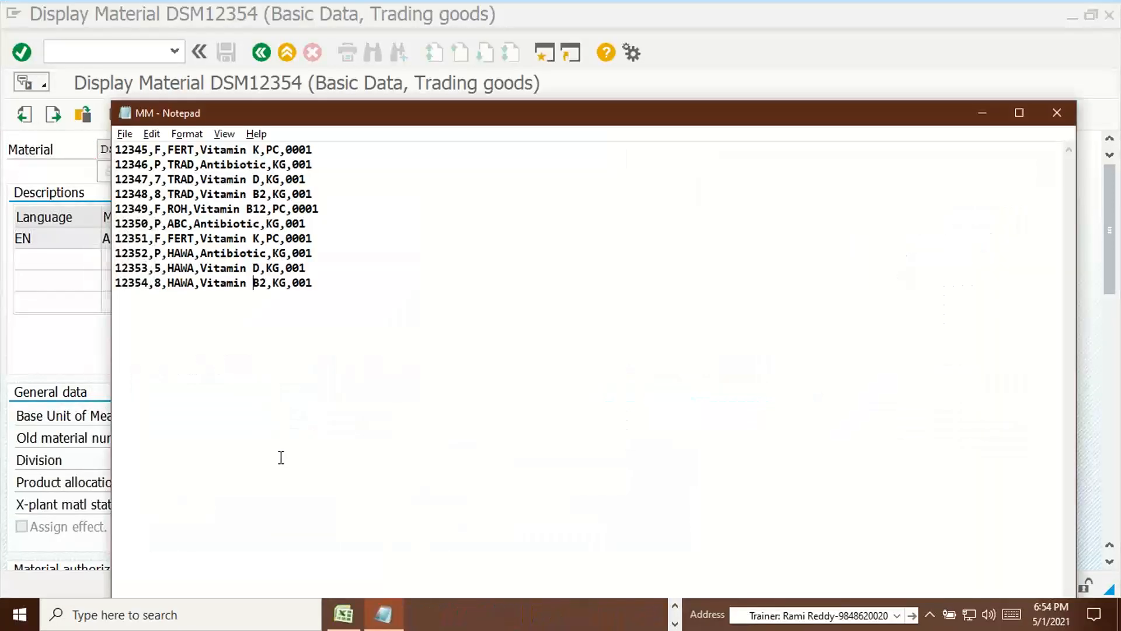
pyautogui.click(143, 283)
pyautogui.click(162, 285)
pyautogui.hotkey('alt', 'Tab')
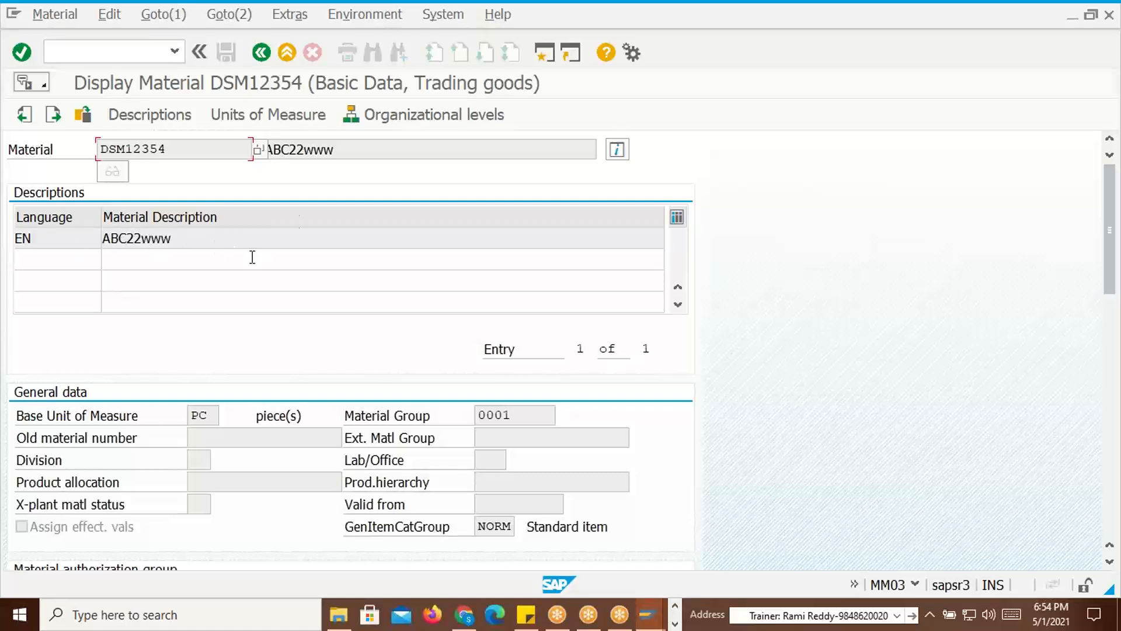
pyautogui.hotkey('alt', 'Tab')
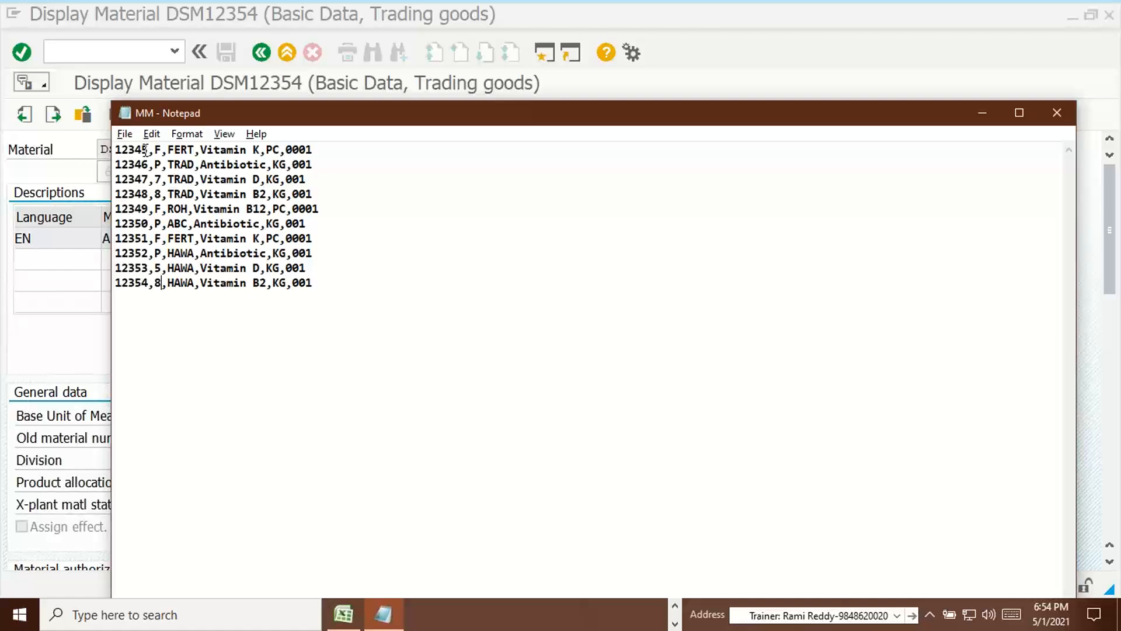
pyautogui.hotkey('alt', 'Tab')
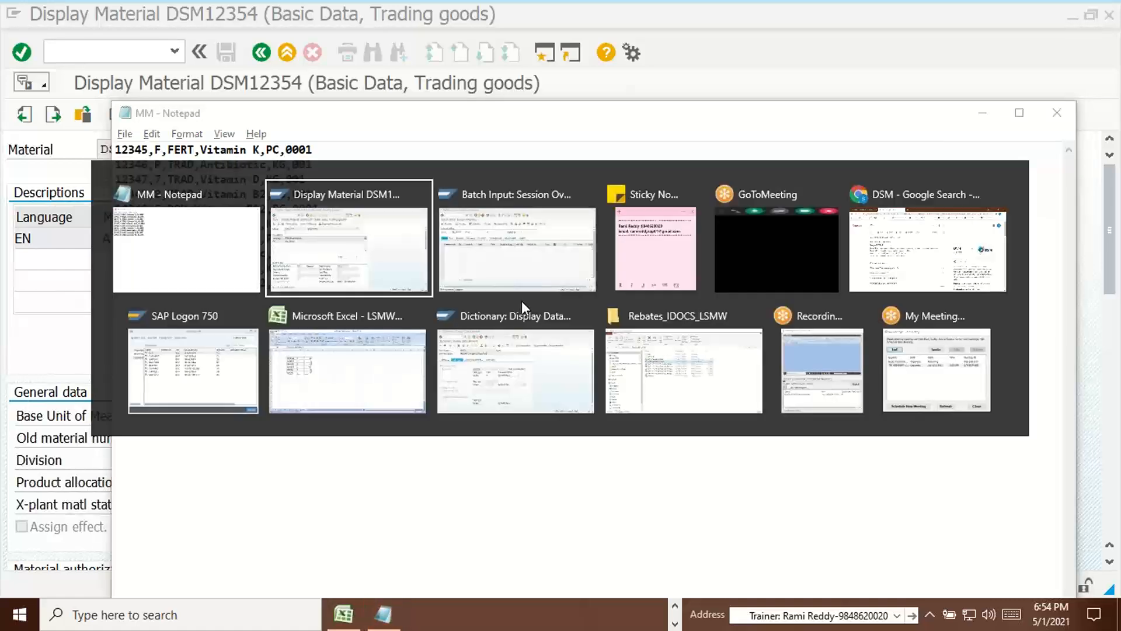
# Return to the initial material display screen and check the material numbers in the MM text file
pyautogui.click(261, 52)
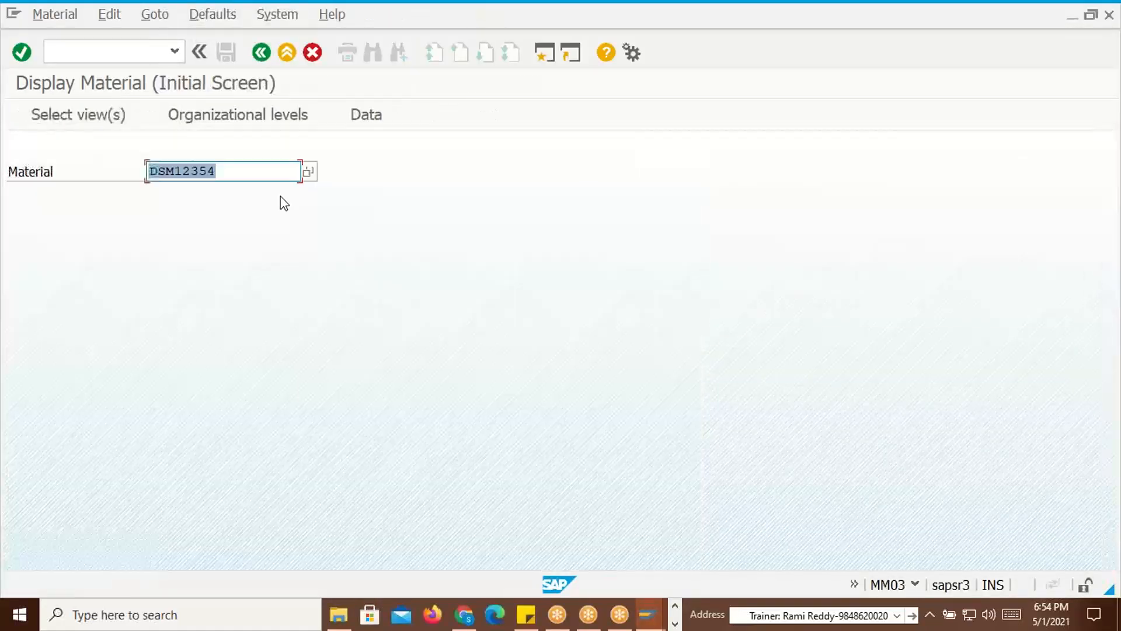
pyautogui.click(235, 174)
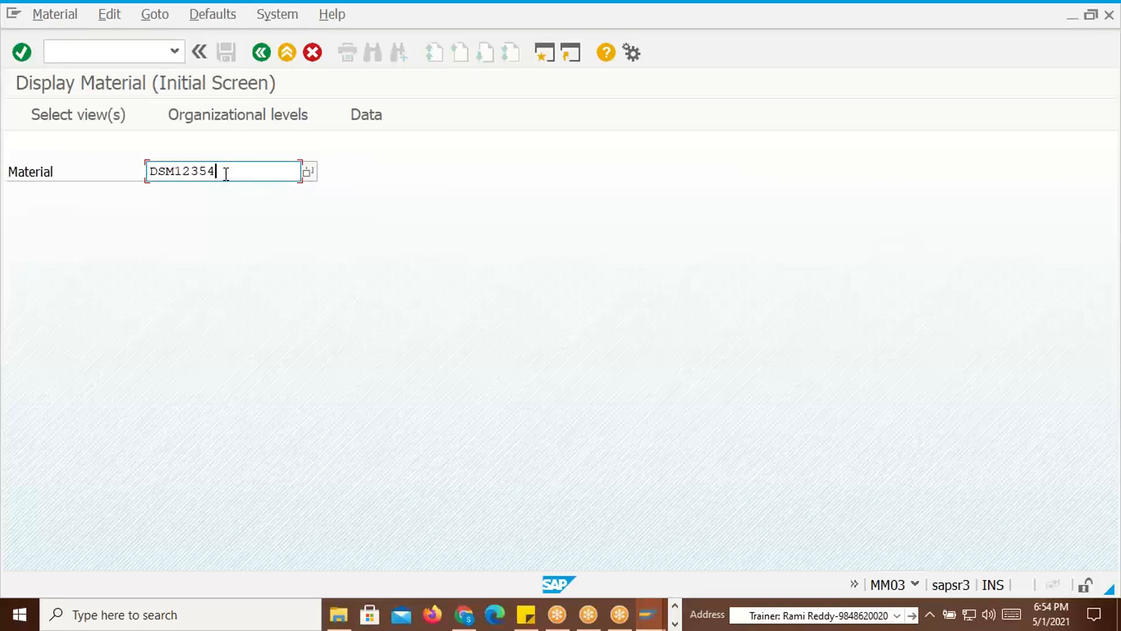
pyautogui.hotkey('alt', 'Tab')
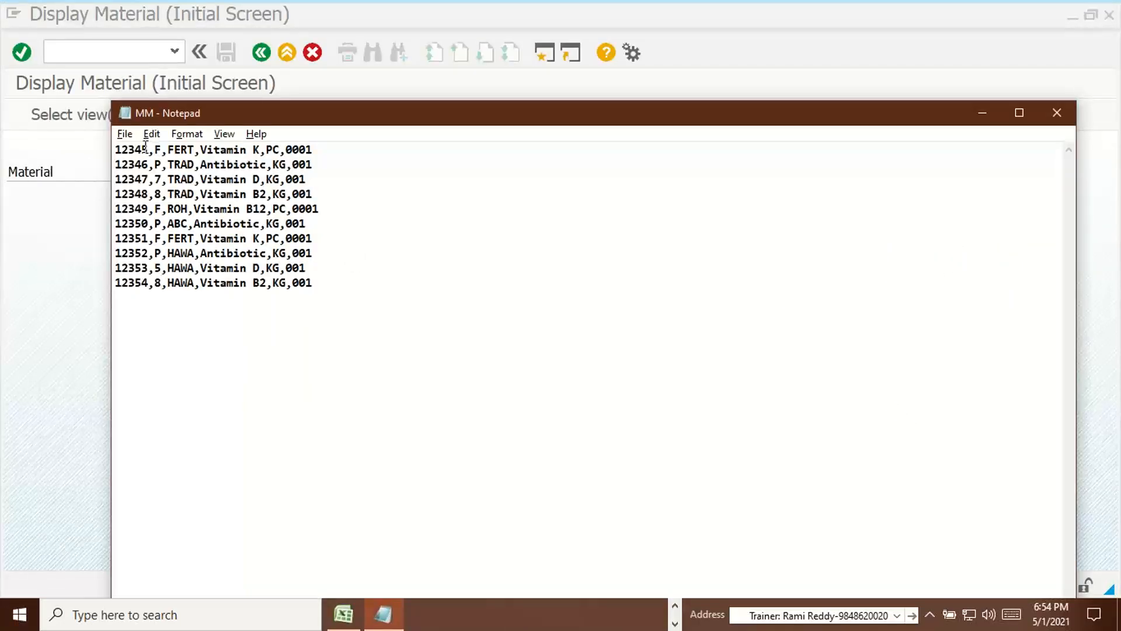
pyautogui.hotkey('alt', 'Tab')
pyautogui.click(146, 172)
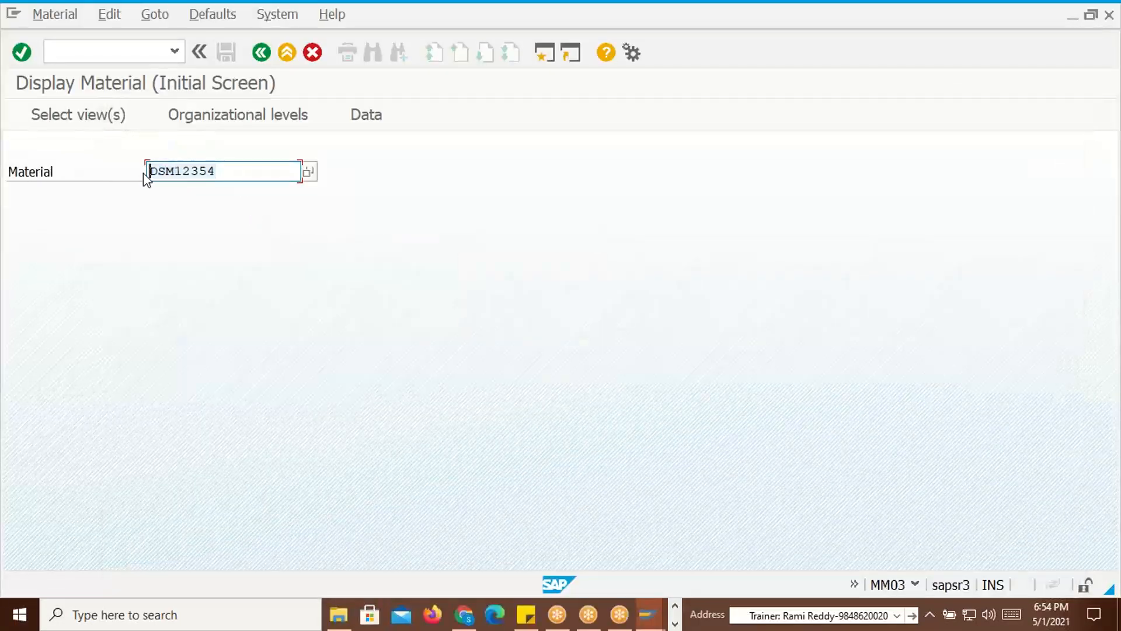
# Open the general table display with transaction SE16N
pyautogui.click(103, 50)
pyautogui.write('/')
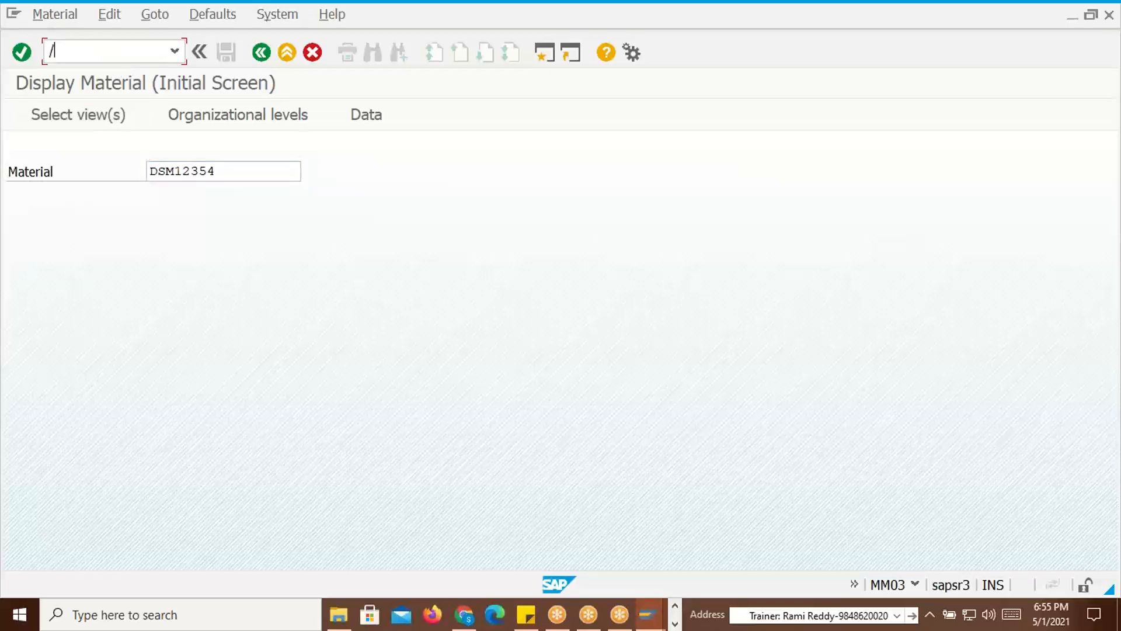
pyautogui.write('nmm')
pyautogui.press('BackSpace')
pyautogui.press('BackSpace')
pyautogui.press('BackSpace')
pyautogui.write('nse16')
pyautogui.press('Return')
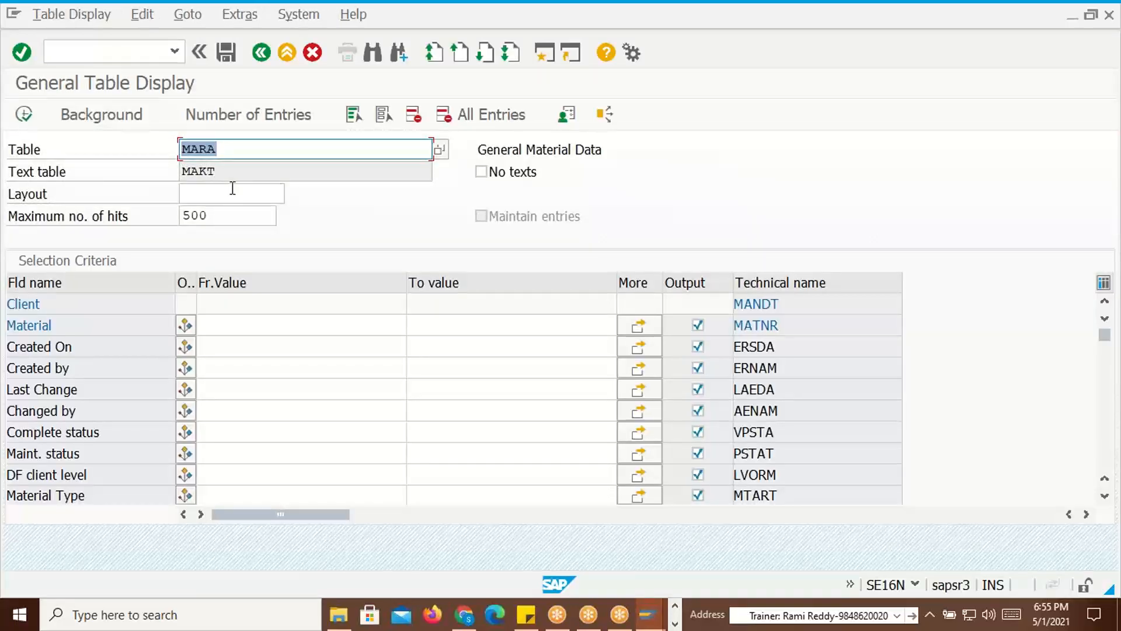
# Restrict the MARA selection to materials DSM12345 through DSM12354 and display the matching entries
pyautogui.click(266, 328)
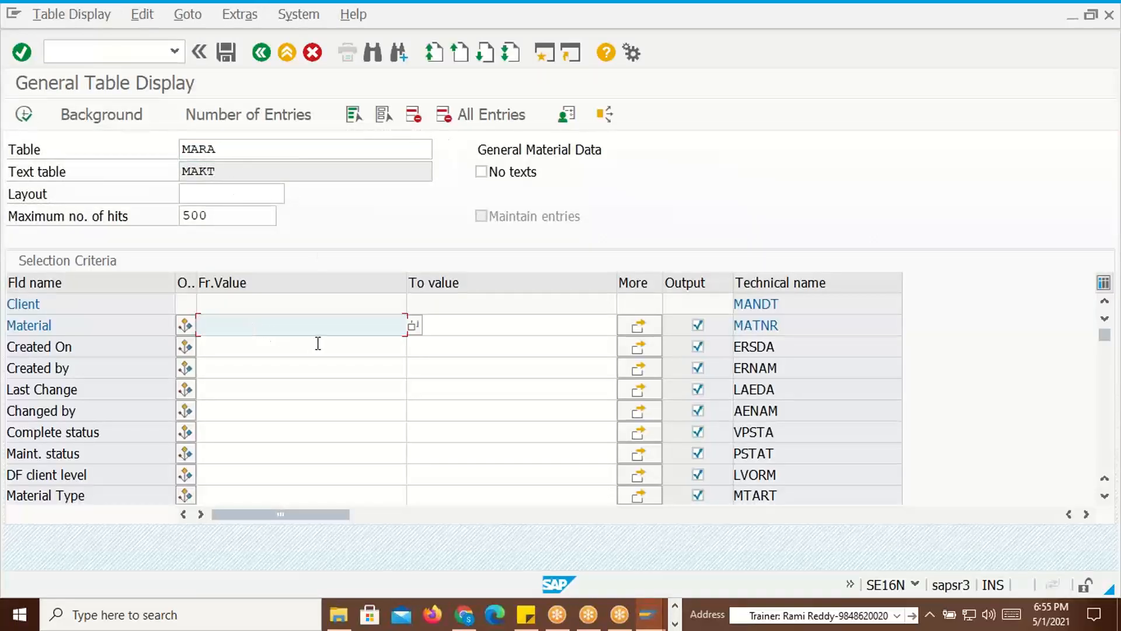
pyautogui.write('25M12354')
pyautogui.hotkey('alt', 'Tab')
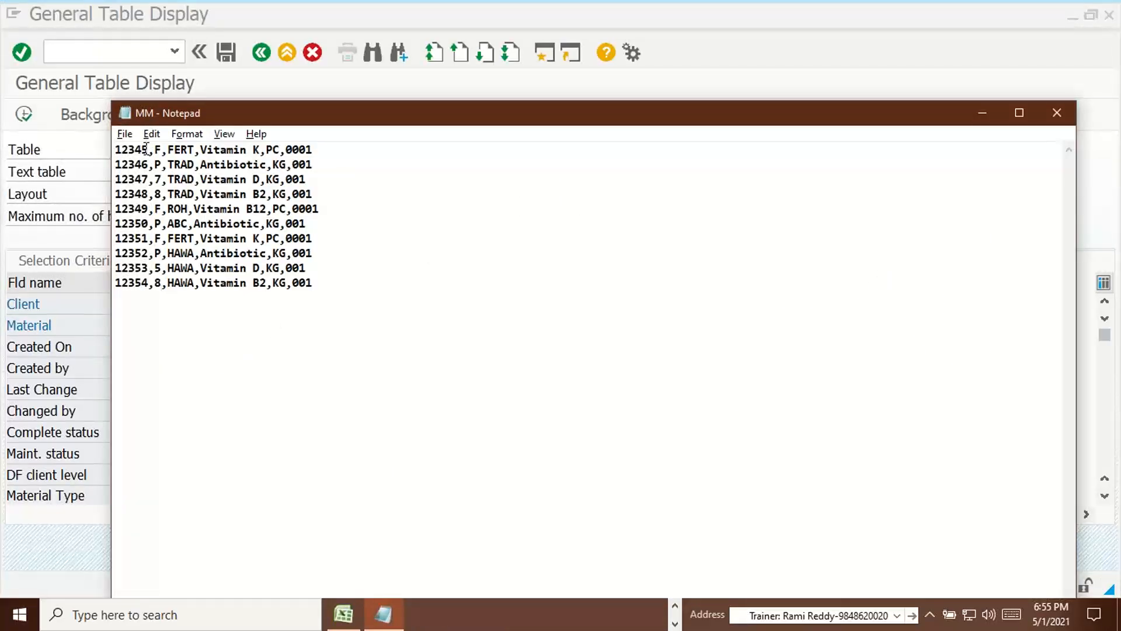
pyautogui.hotkey('alt', 'Tab')
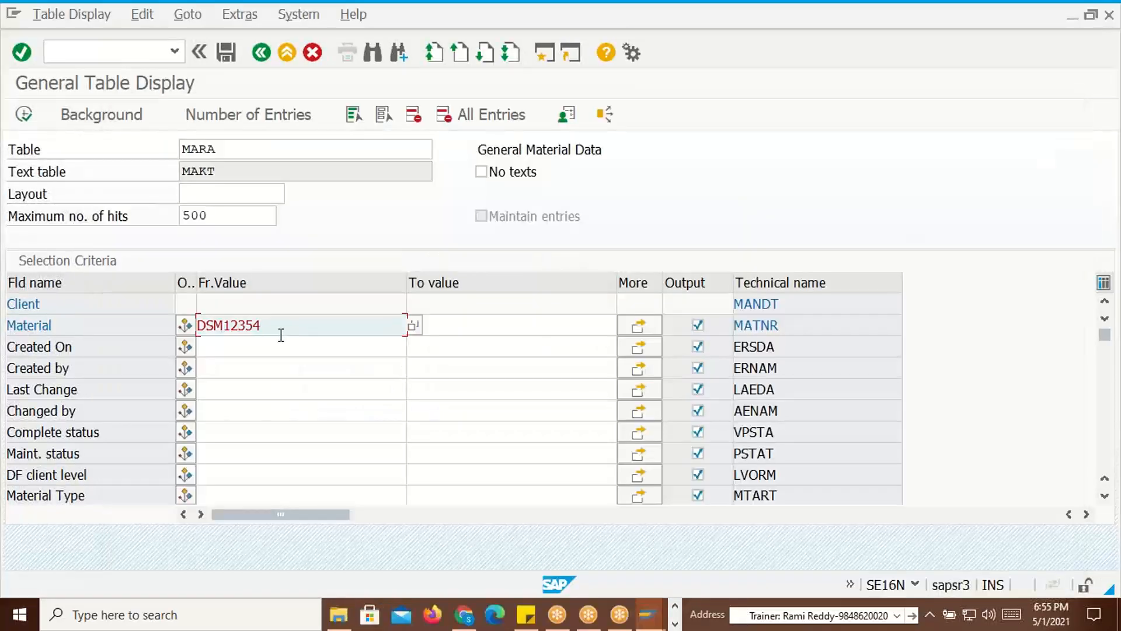
pyautogui.press('BackSpace')
pyautogui.press('BackSpace')
pyautogui.write('45')
pyautogui.click(449, 327)
pyautogui.write('DSM12345')
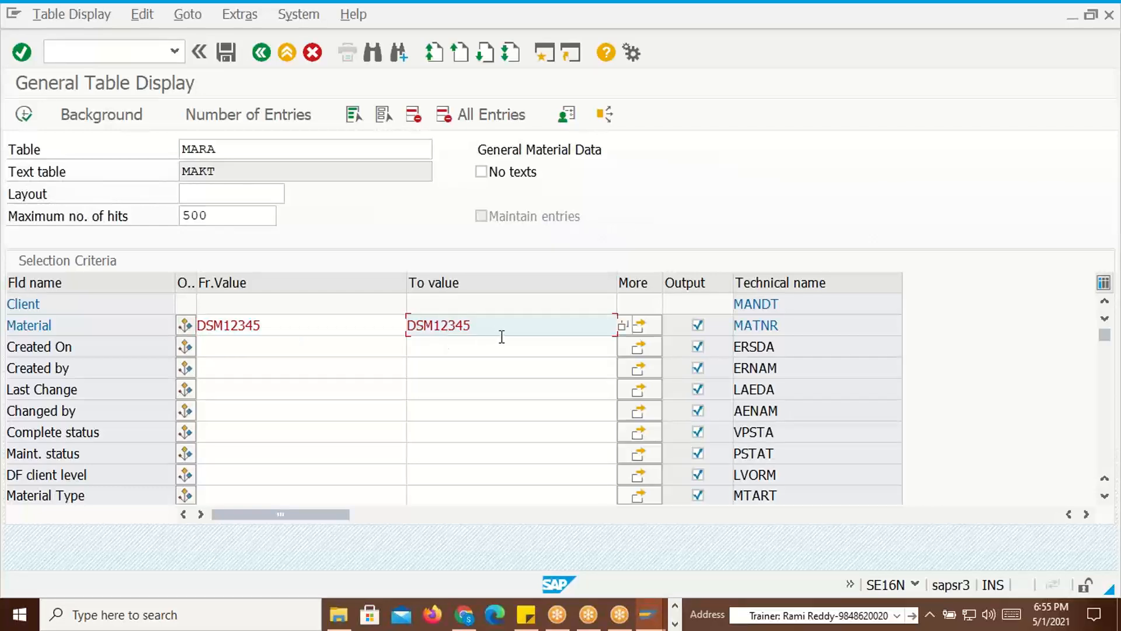
pyautogui.press('BackSpace')
pyautogui.write('54')
pyautogui.click(24, 115)
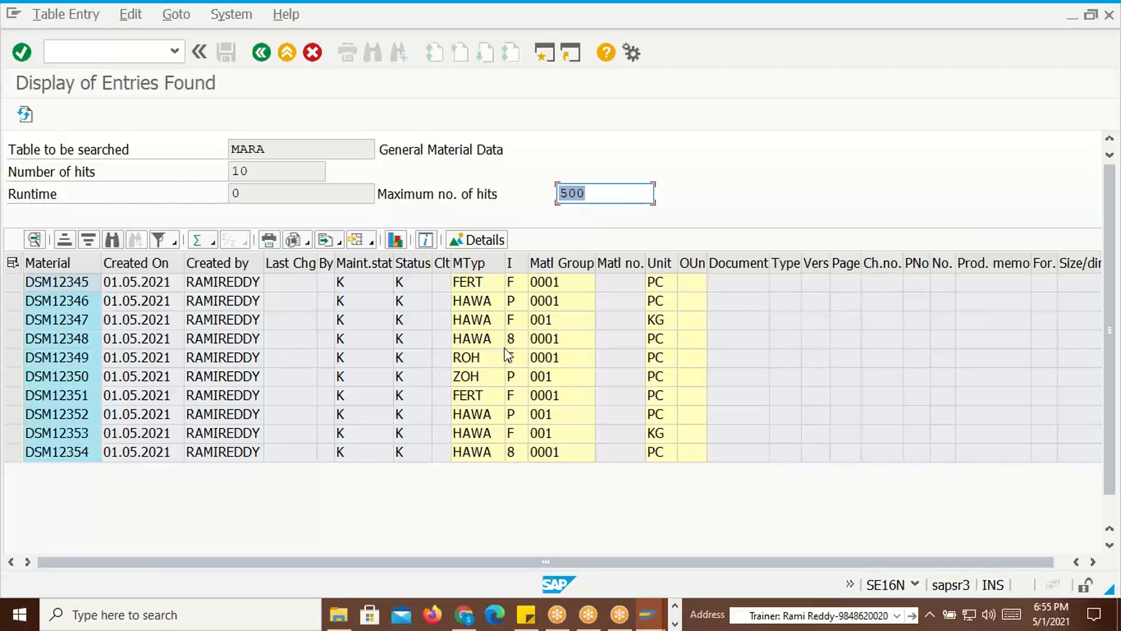
# Examine the material numbers in the MARA entries and glance at the batch input session overview
pyautogui.click(65, 284)
pyautogui.click(54, 377)
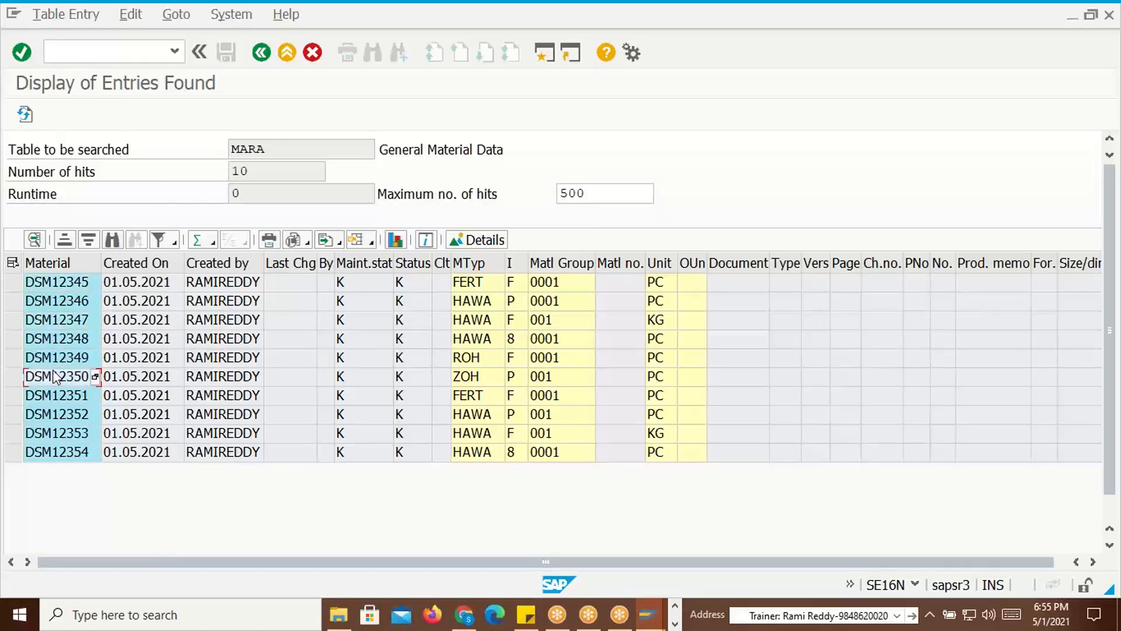
pyautogui.click(54, 416)
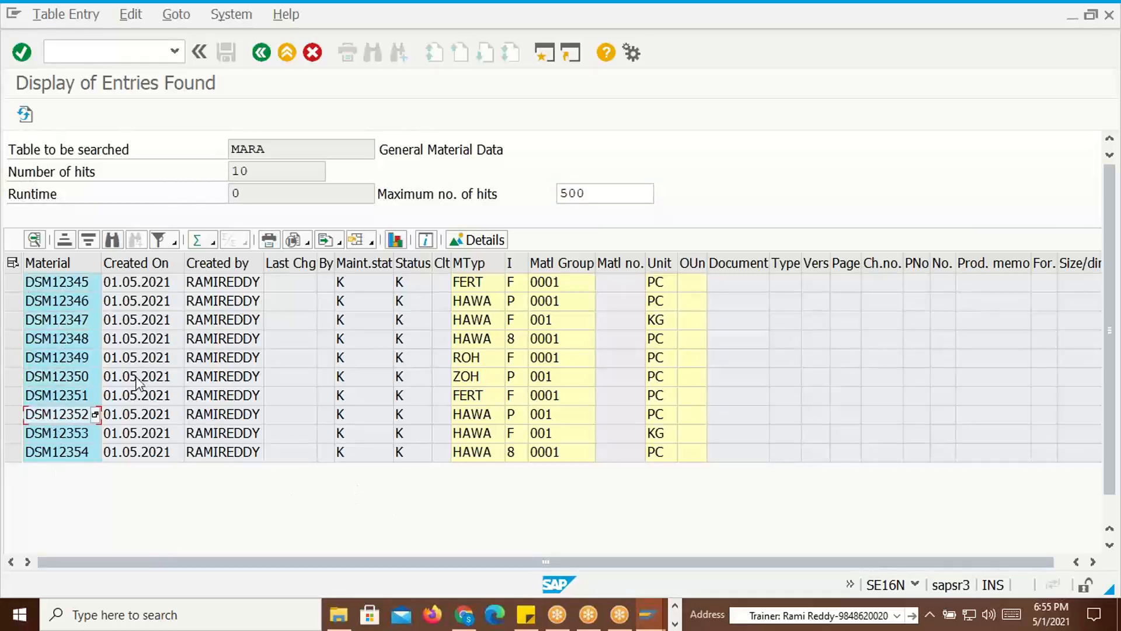
pyautogui.click(70, 286)
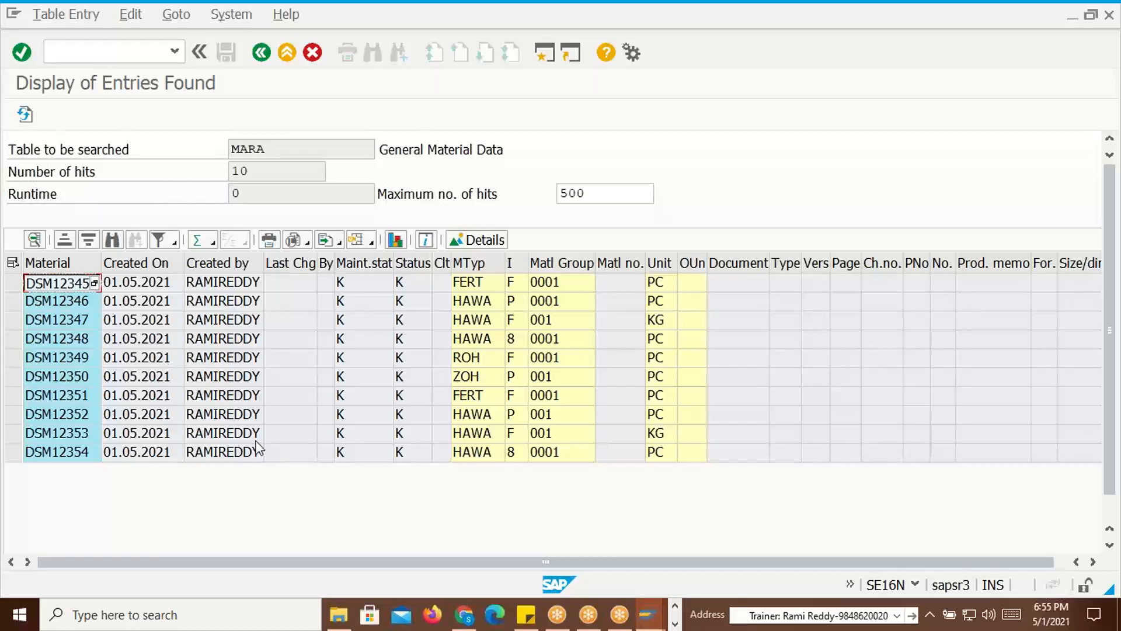
pyautogui.hotkey('alt', 'Tab')
pyautogui.hotkey('alt', 'Tab')
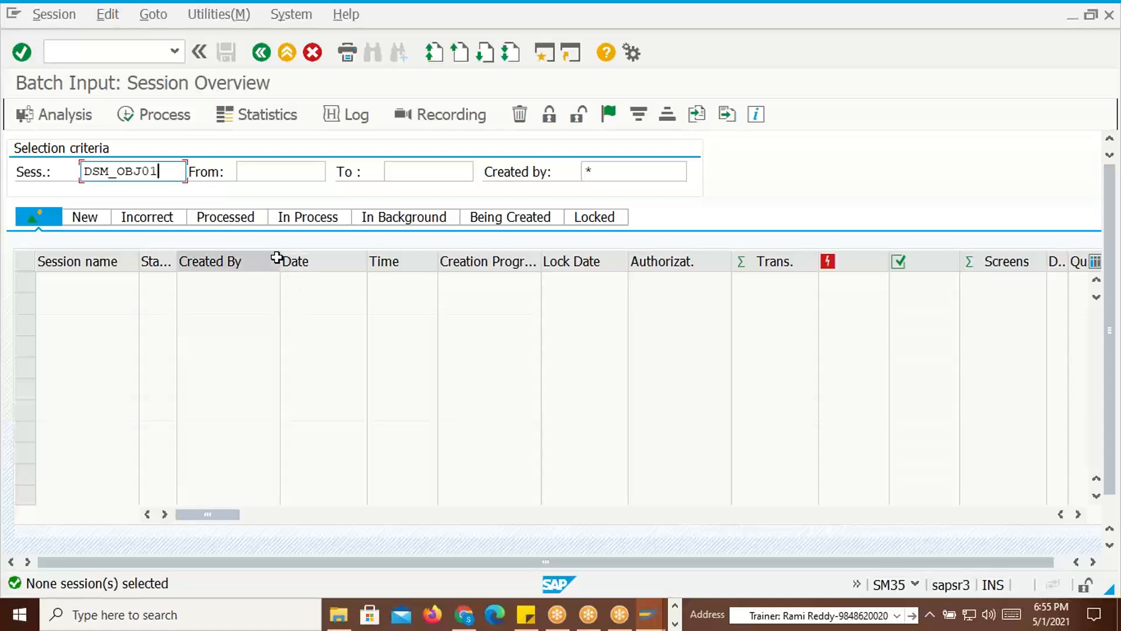
pyautogui.hotkey('alt', 'Tab')
pyautogui.click(301, 271)
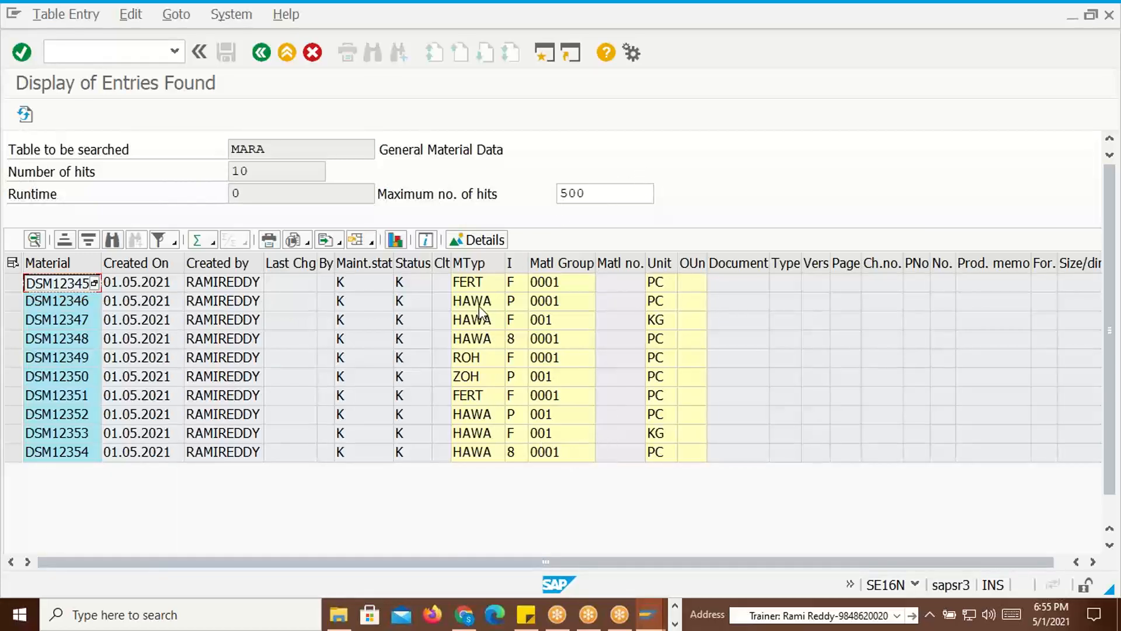
# Examine the material types assigned to the created materials in the MARA entries
pyautogui.click(481, 324)
pyautogui.click(482, 414)
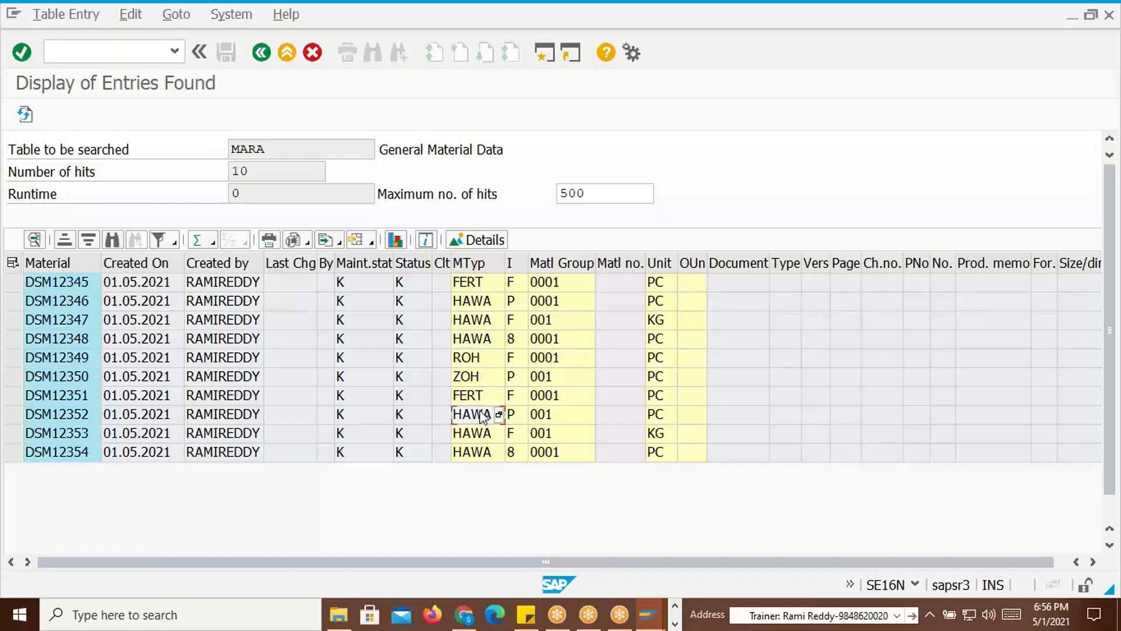
pyautogui.click(483, 435)
pyautogui.click(482, 452)
pyautogui.click(470, 358)
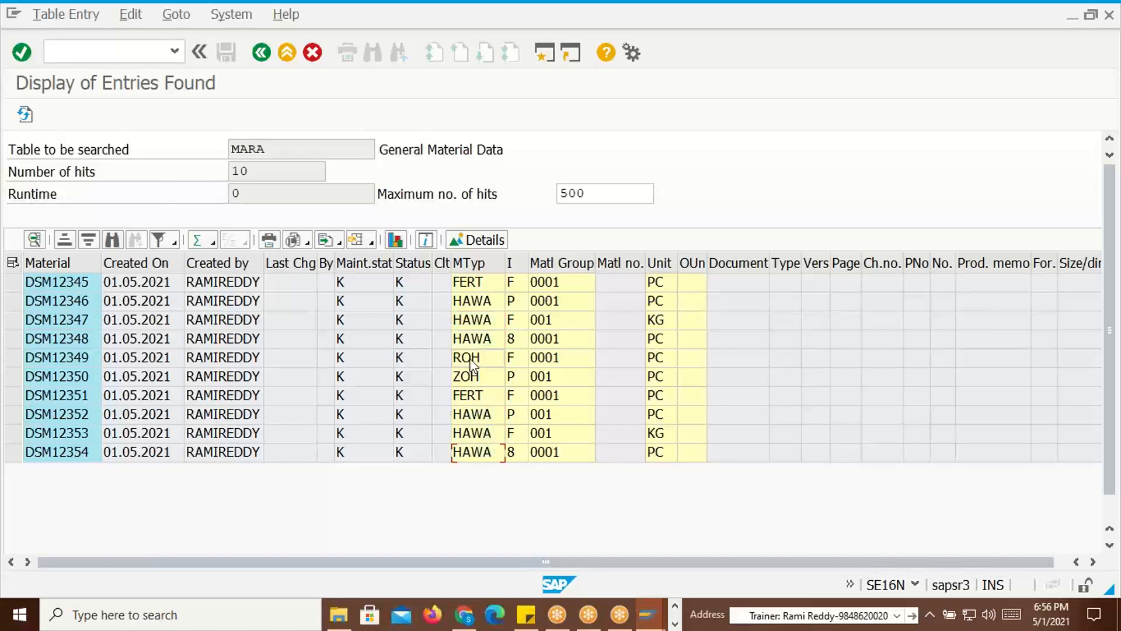
pyautogui.click(472, 283)
# Switch to the batch input session overview and open the Legacy System Migration Workbench there with transaction LSMW
pyautogui.hotkey('alt', 'Tab')
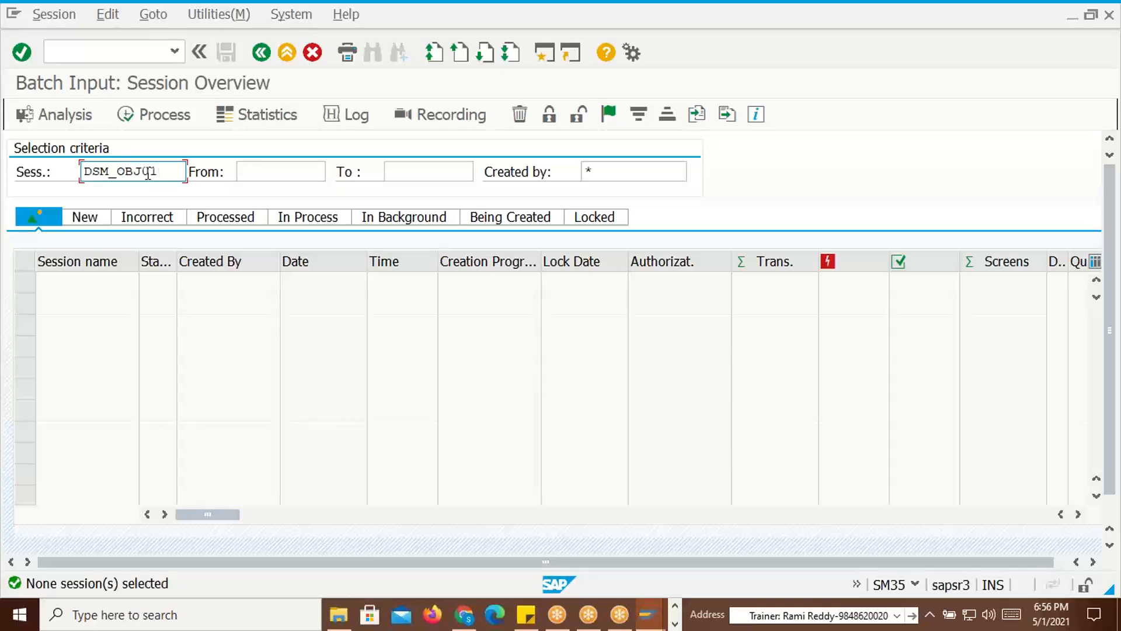
pyautogui.click(54, 14)
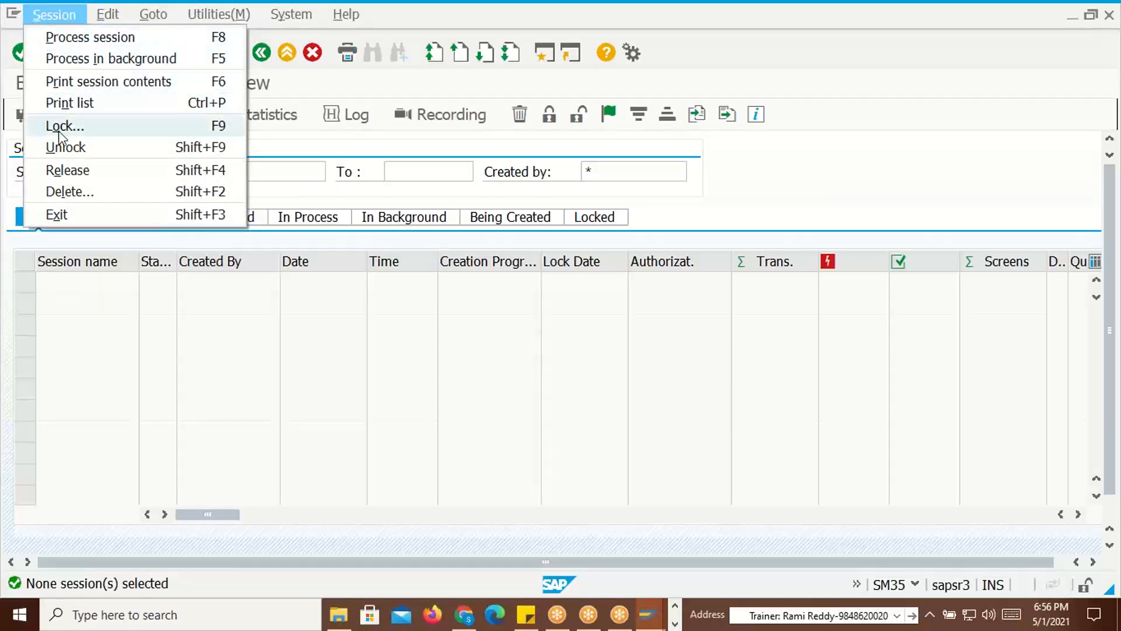
pyautogui.click(250, 369)
pyautogui.hotkey('alt', 'Tab')
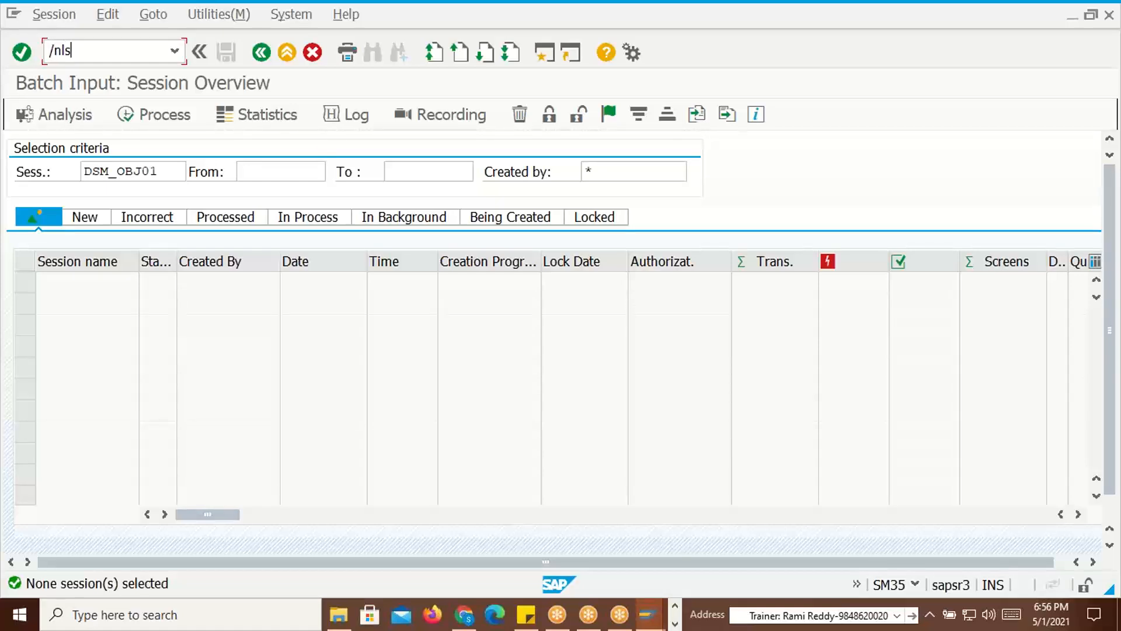
pyautogui.write('mw')
pyautogui.press('Return')
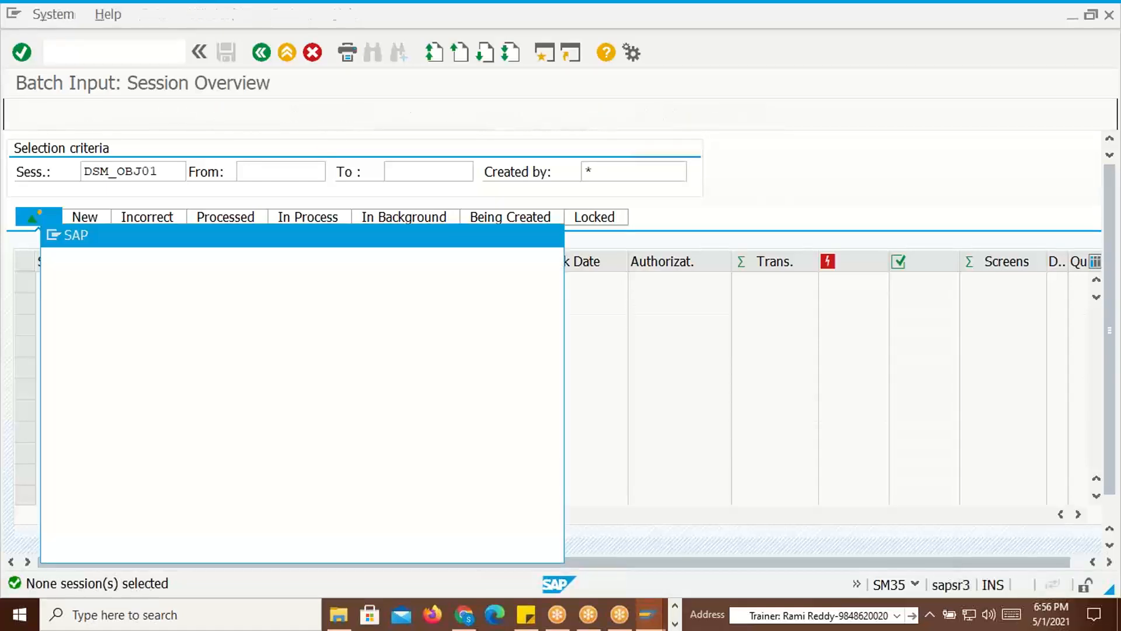
pyautogui.click(515, 546)
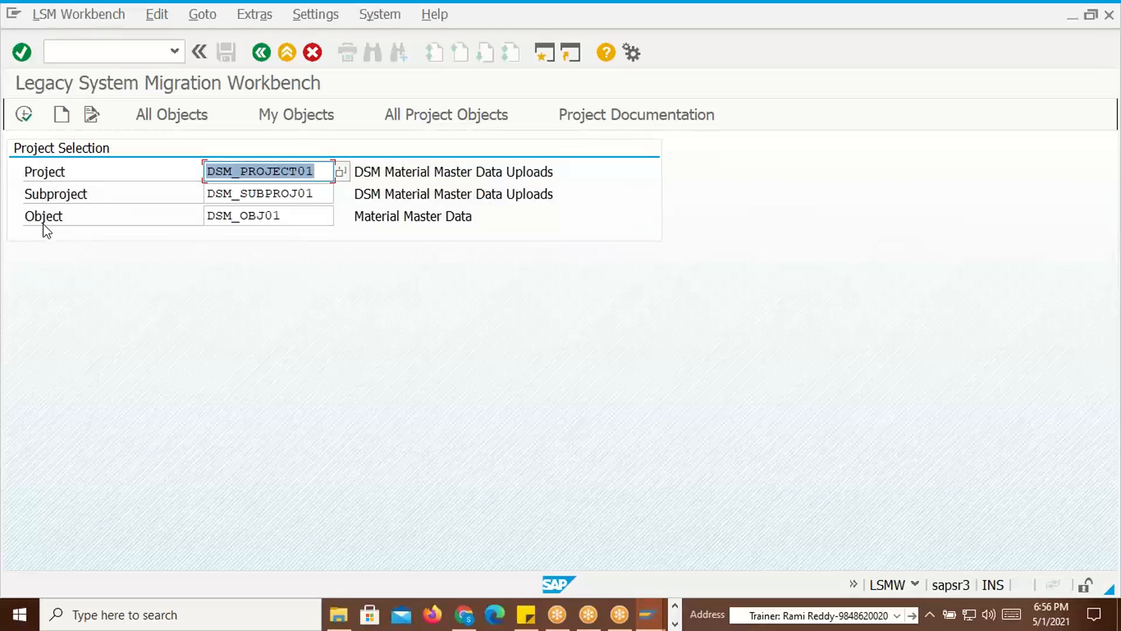
# Start generating a change request for project DSM_PROJECT01 and begin a new workbench request for it
pyautogui.click(251, 15)
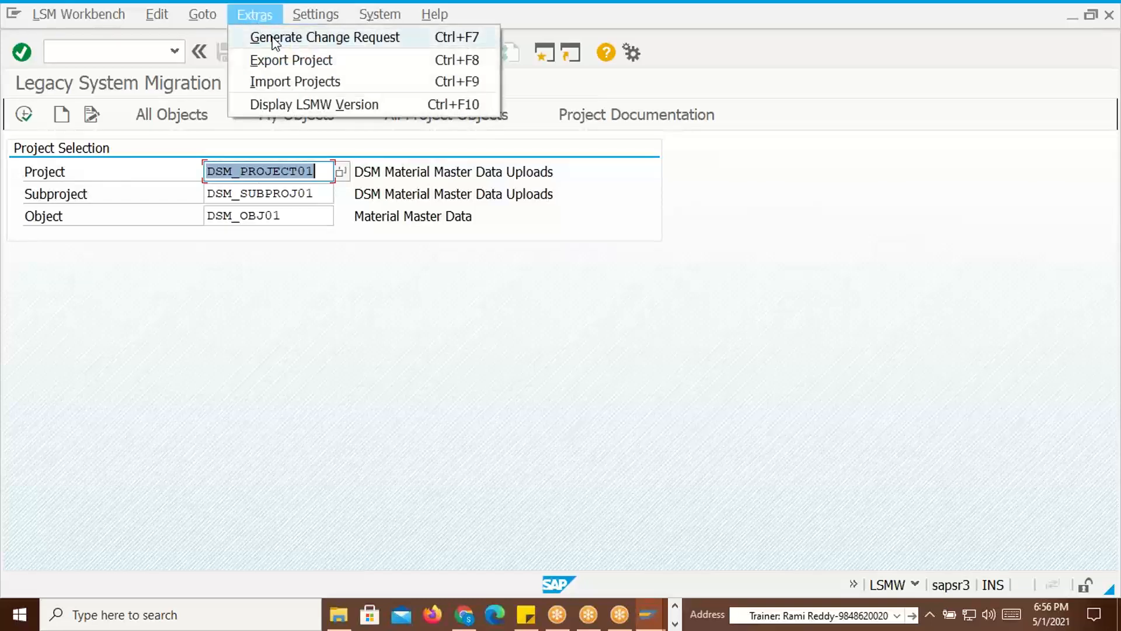
pyautogui.click(352, 38)
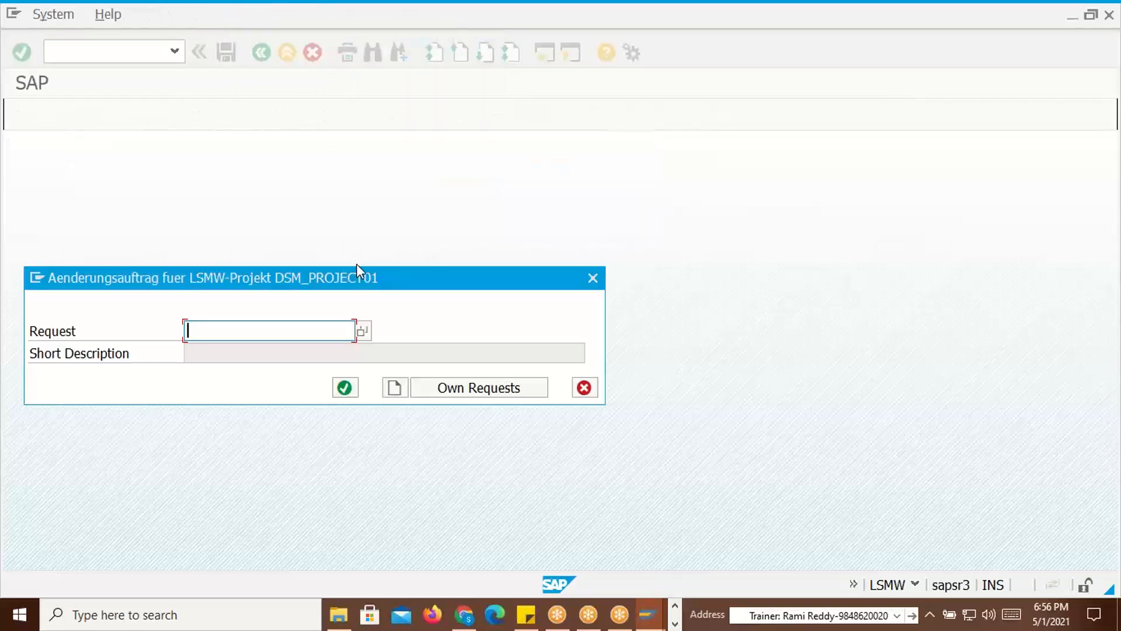
pyautogui.moveTo(291, 279); pyautogui.dragTo(598, 240)
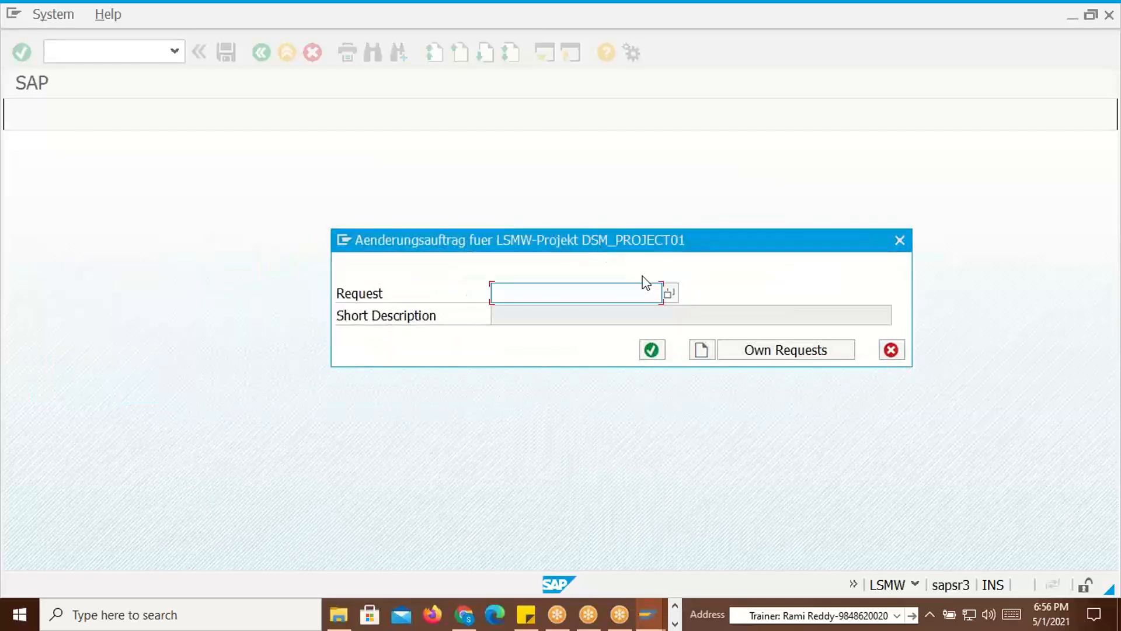
pyautogui.click(701, 350)
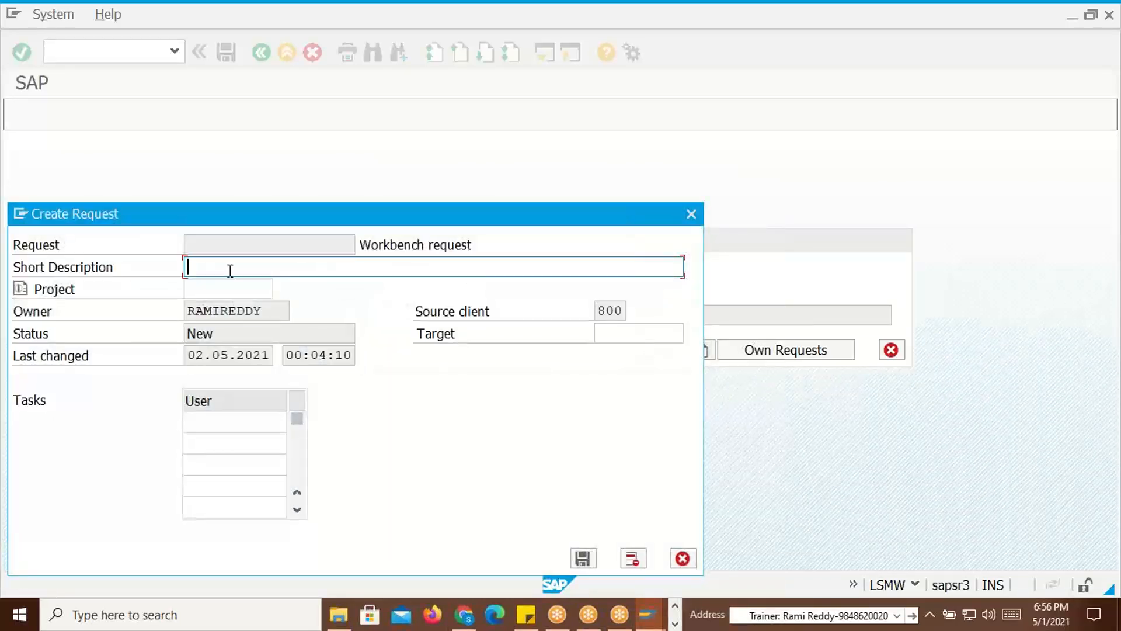
# Save the request with short description "LSMW for Material Master Data Uploads", assign it to the project's change request and acknowledge the information message
pyautogui.write('LS')
pyautogui.write('MW for ')
pyautogui.write('Ma')
pyautogui.write('n')
pyautogui.write('terial')
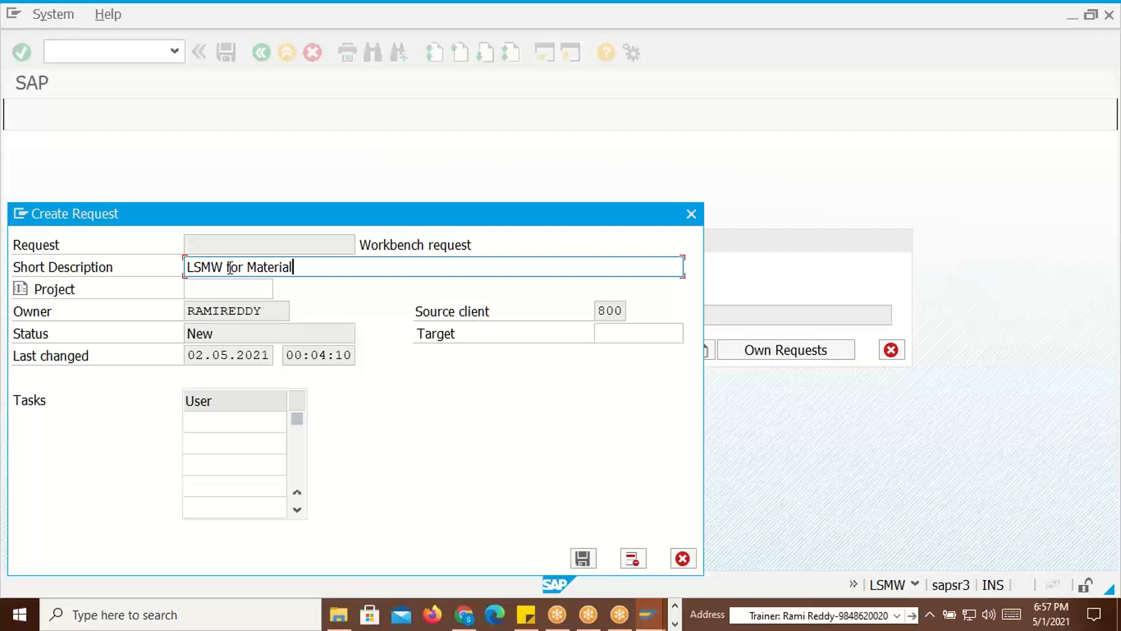
pyautogui.write(' Master Data Uploads')
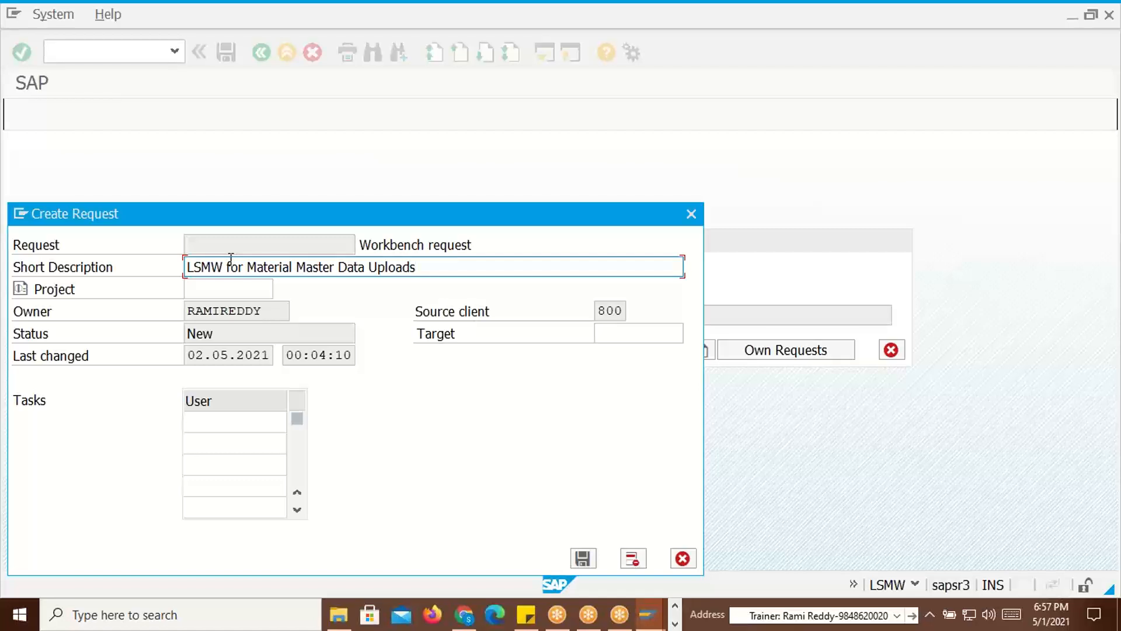
pyautogui.click(583, 558)
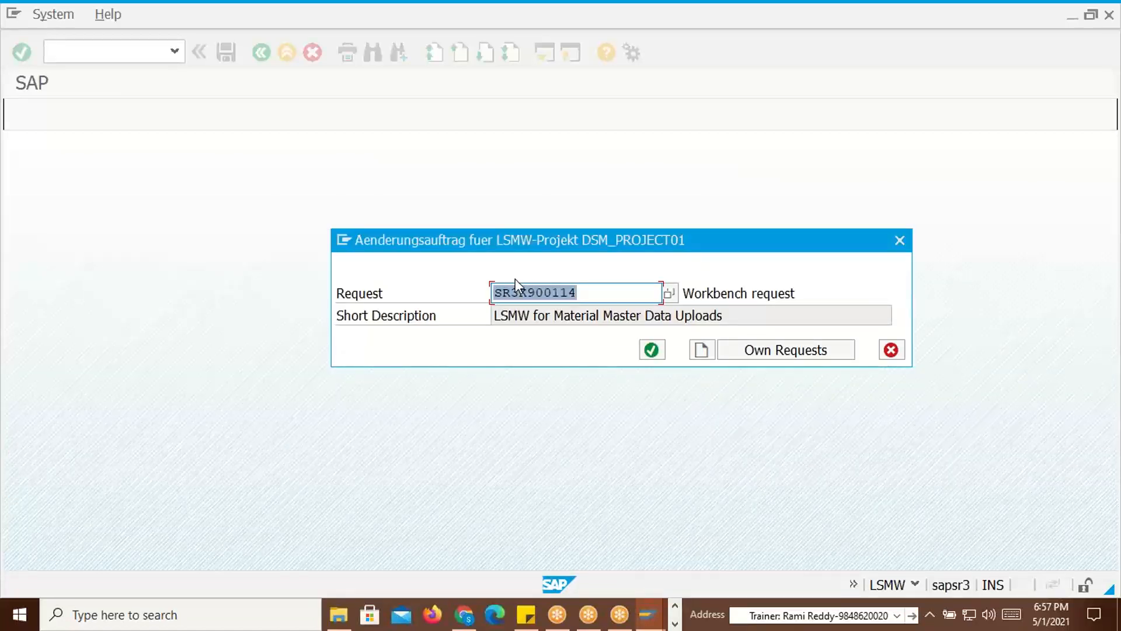
pyautogui.click(658, 352)
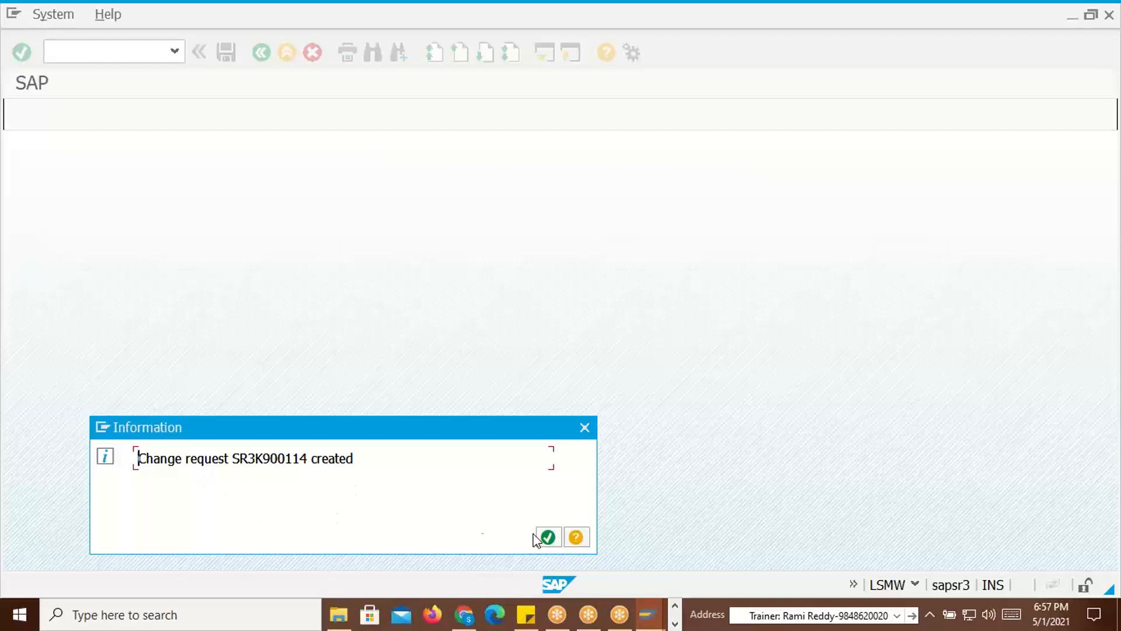
pyautogui.click(547, 537)
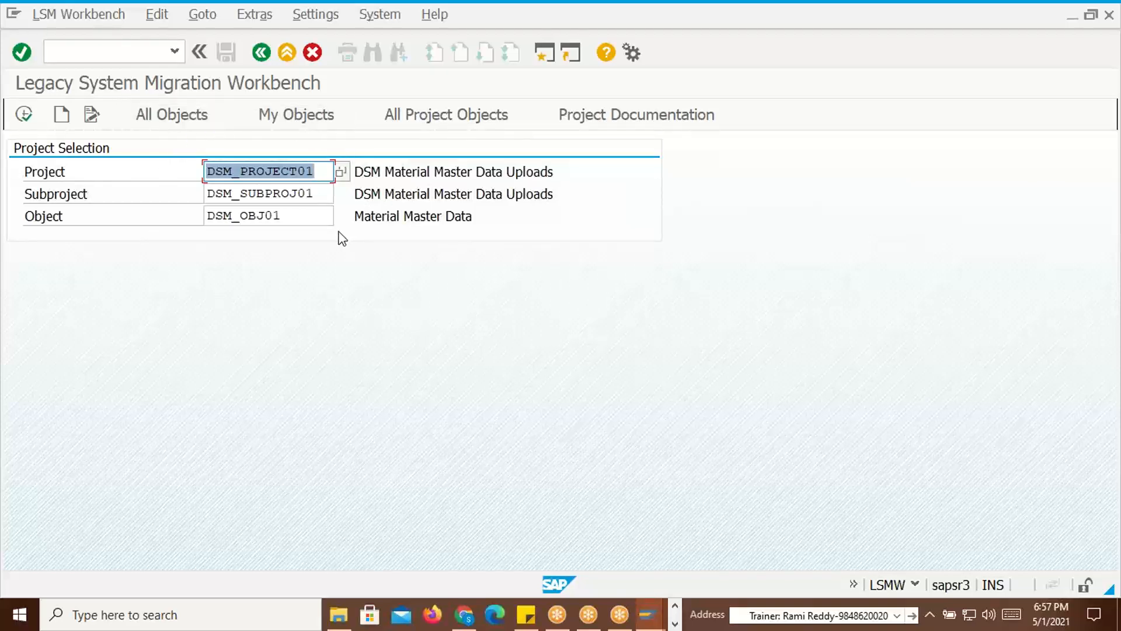
# Open the Transport Organizer with transaction SE09 and display the modifiable workbench requests, excluding released ones
pyautogui.click(109, 52)
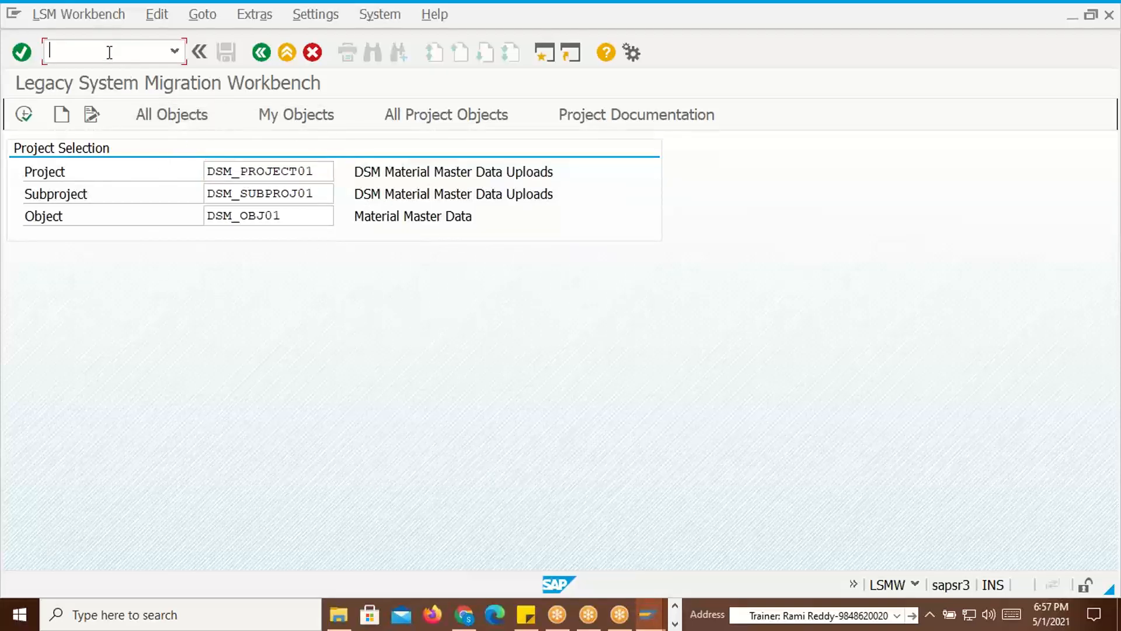
pyautogui.write('/nSE09')
pyautogui.press('Return')
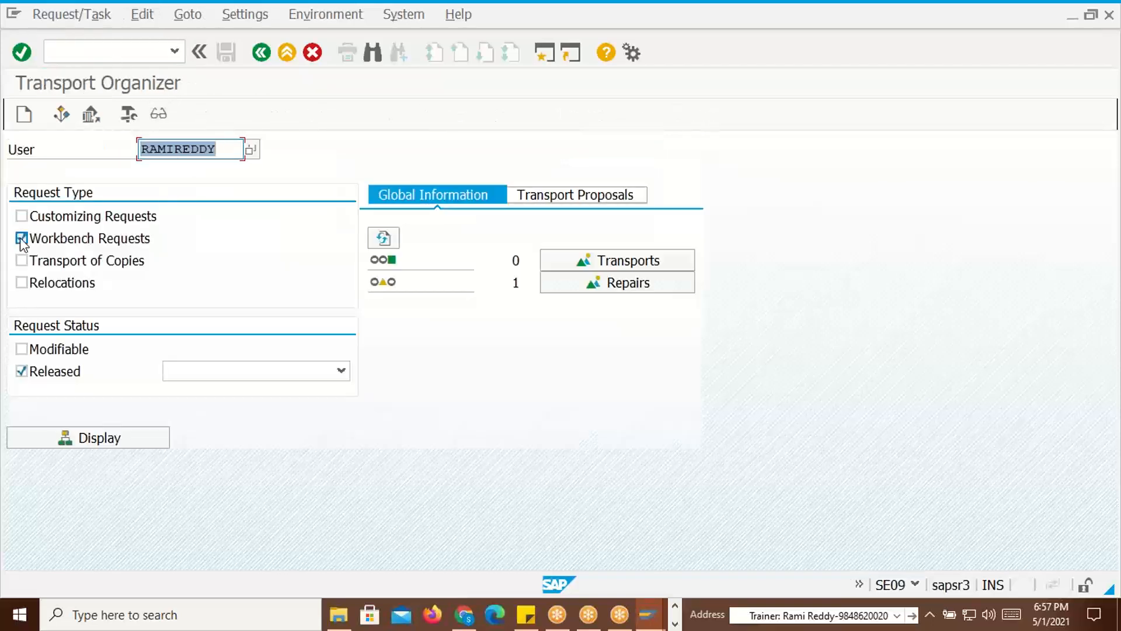
pyautogui.click(22, 371)
pyautogui.click(22, 350)
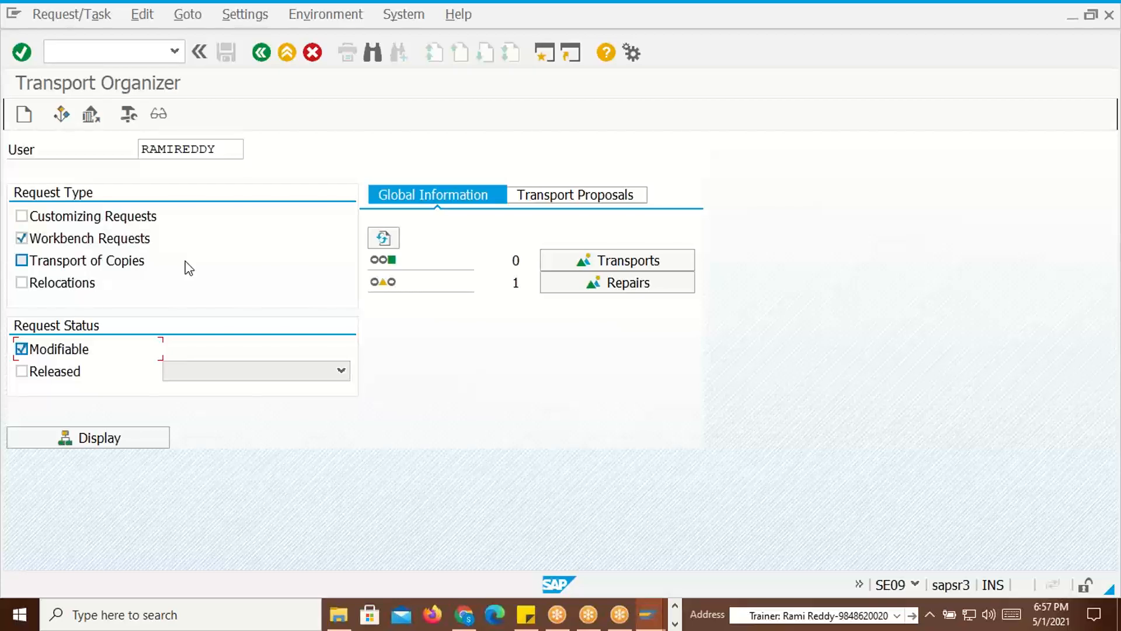
pyautogui.press('Return')
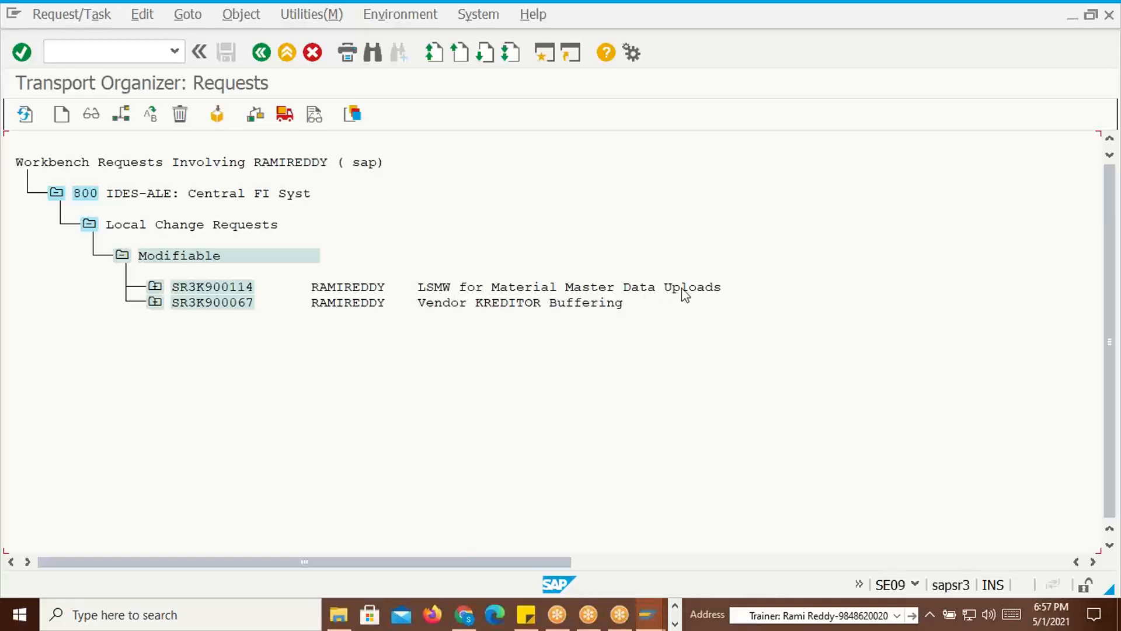
# Expand the "LSMW for Material Master Data Uploads" request through its object list down to the table contents
pyautogui.click(155, 286)
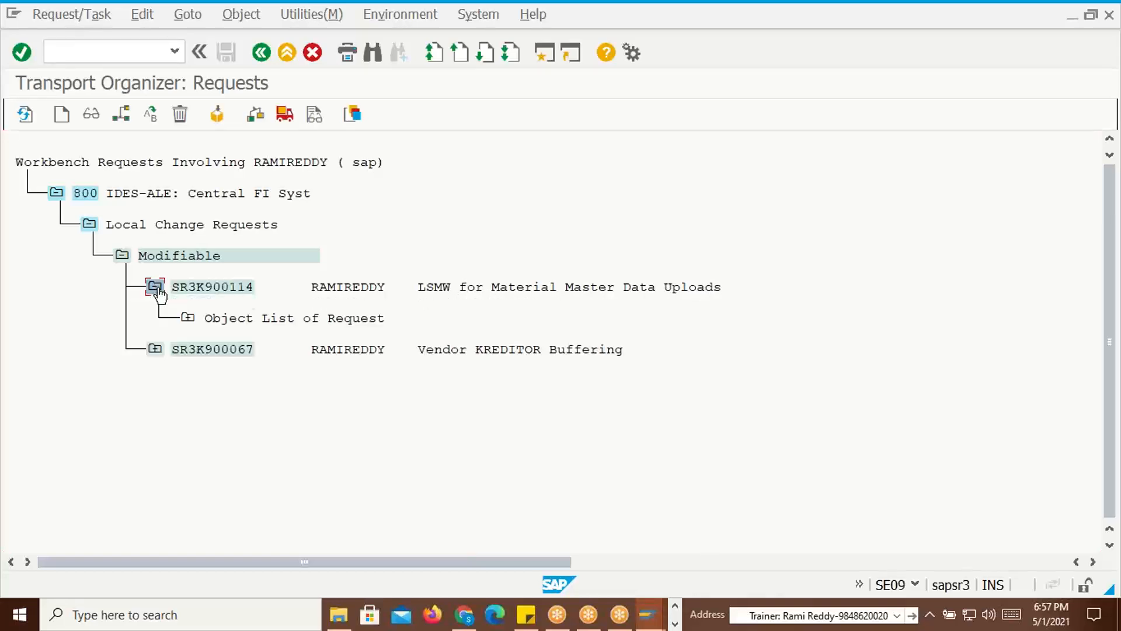
pyautogui.click(187, 318)
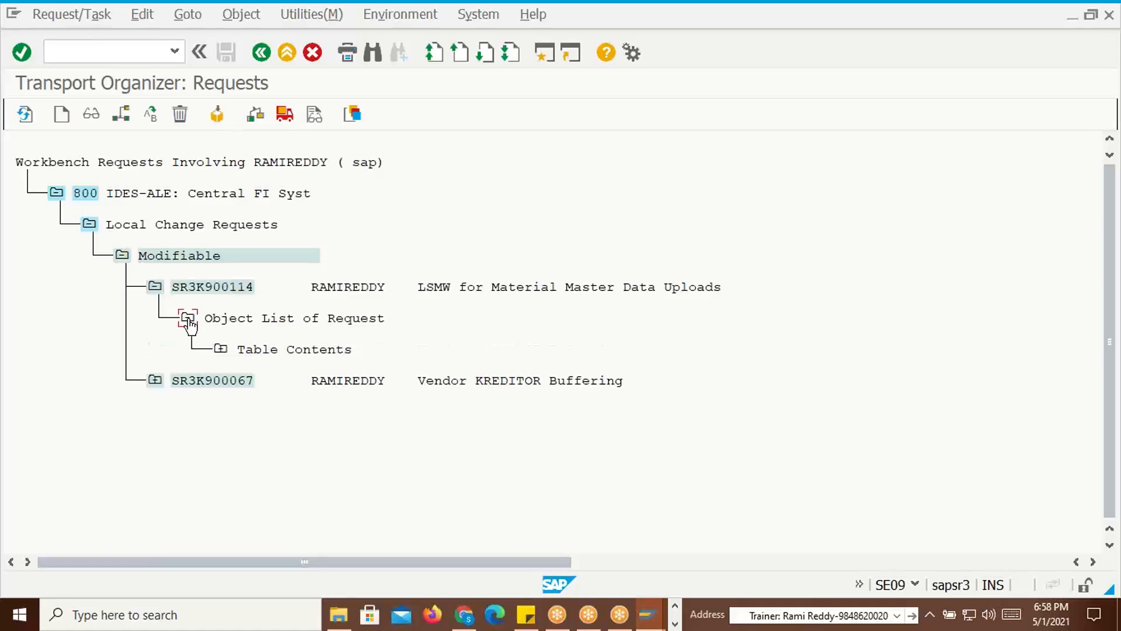
pyautogui.click(221, 350)
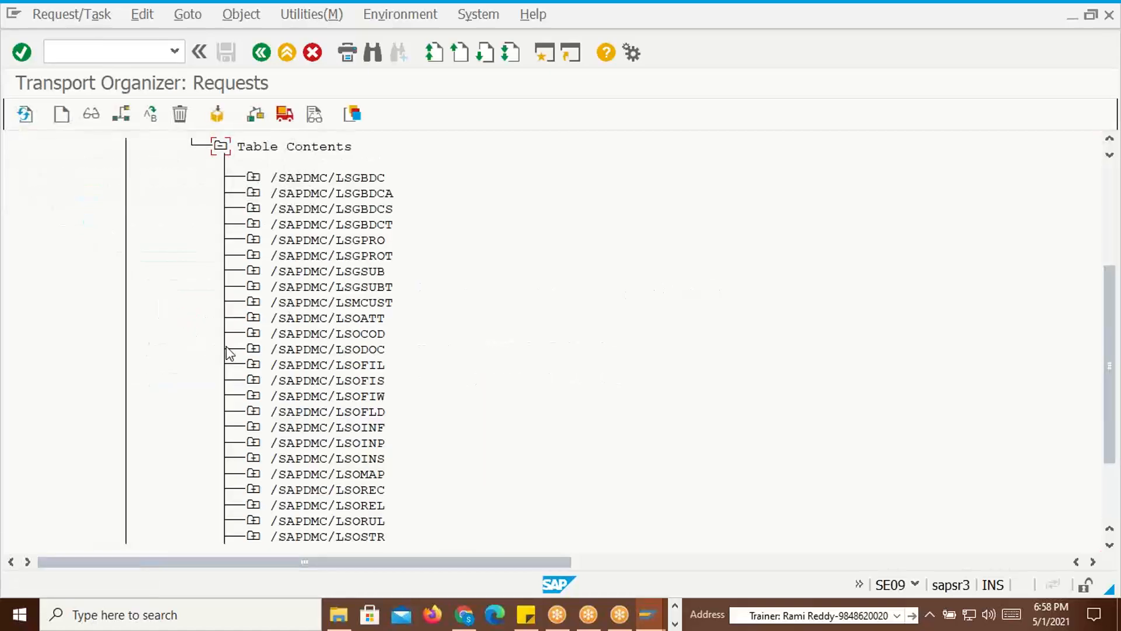
# Examine the project entries under tables /SAPDMC/LSGBDC, LSGBDCA, LSGBDCS and LSGBDCT in the request
pyautogui.click(254, 179)
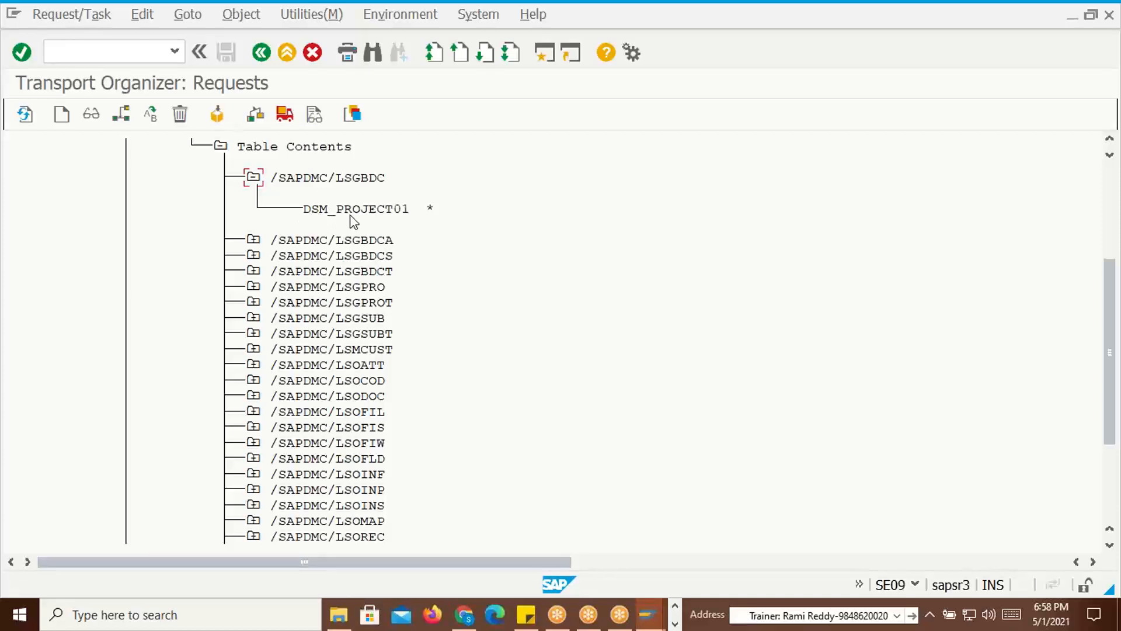
pyautogui.click(254, 240)
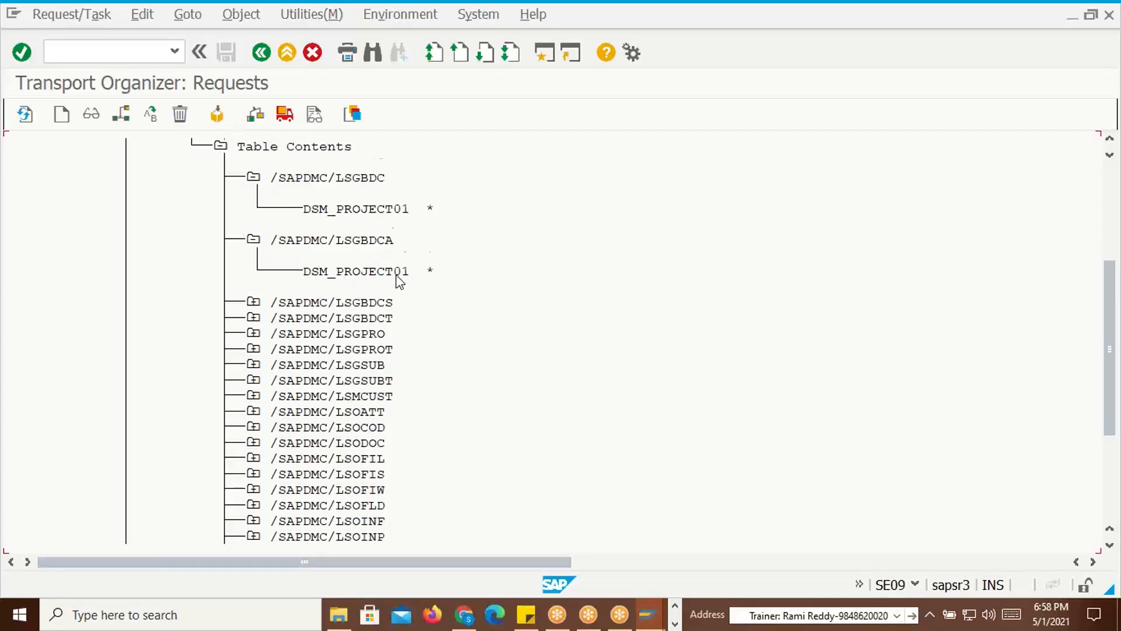
pyautogui.scroll(-1, 401, 280)
pyautogui.click(257, 292)
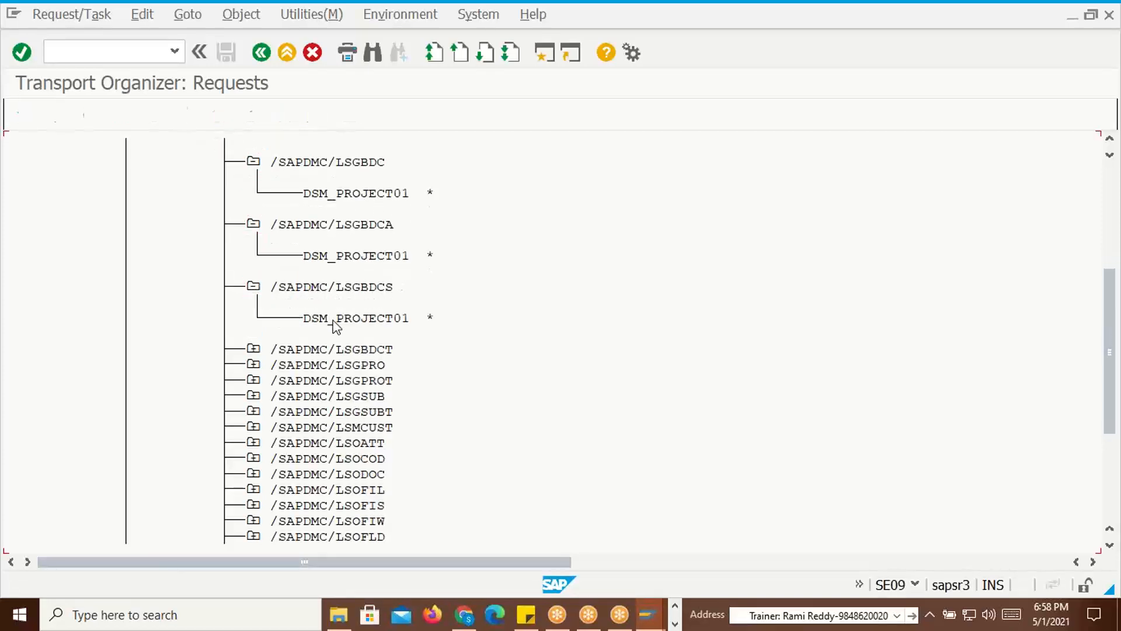
pyautogui.scroll(-2, 315, 318)
pyautogui.click(253, 318)
pyautogui.scroll(-7, 326, 355)
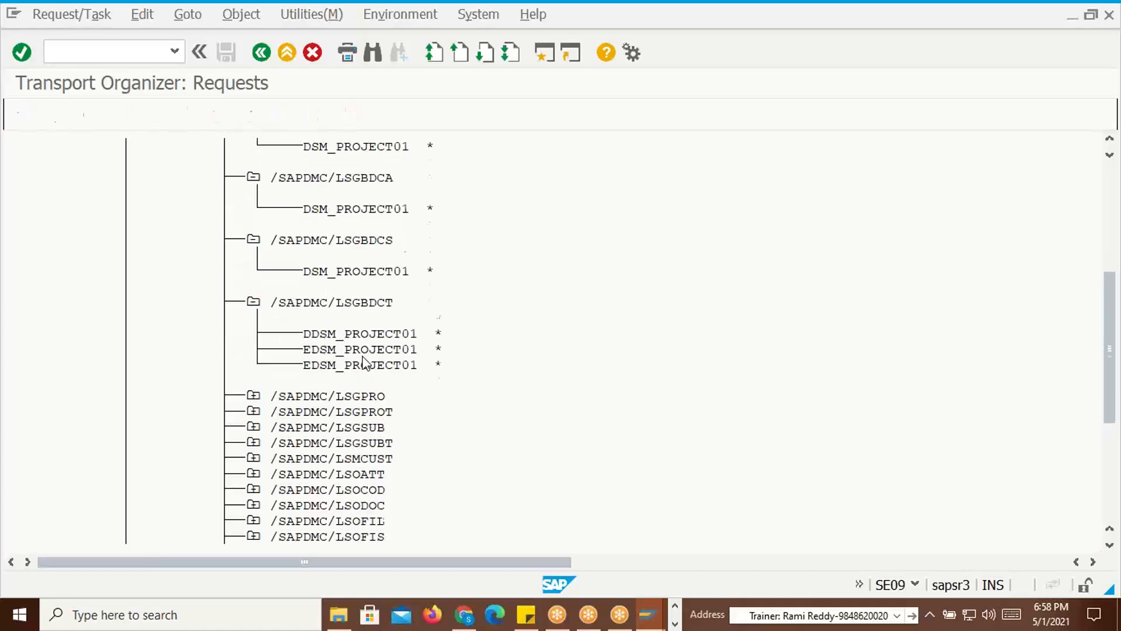
# Examine the project entries under tables /SAPDMC/LSGSUB, LSOFIW and LSOMAP in the request
pyautogui.click(254, 332)
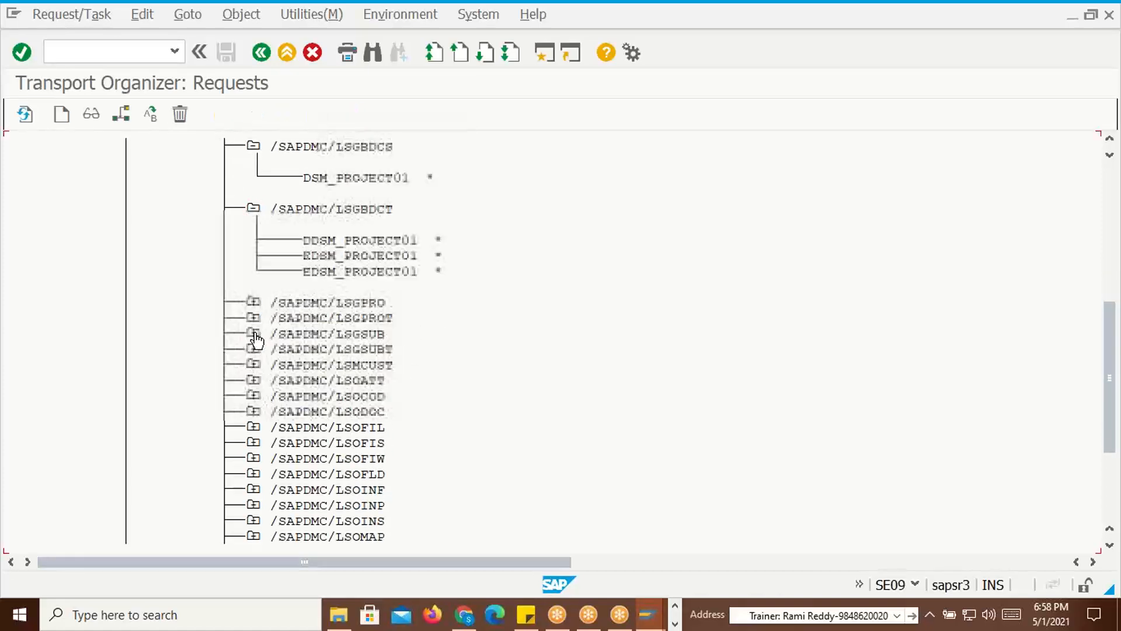
pyautogui.scroll(-4, 369, 379)
pyautogui.scroll(-5, 369, 378)
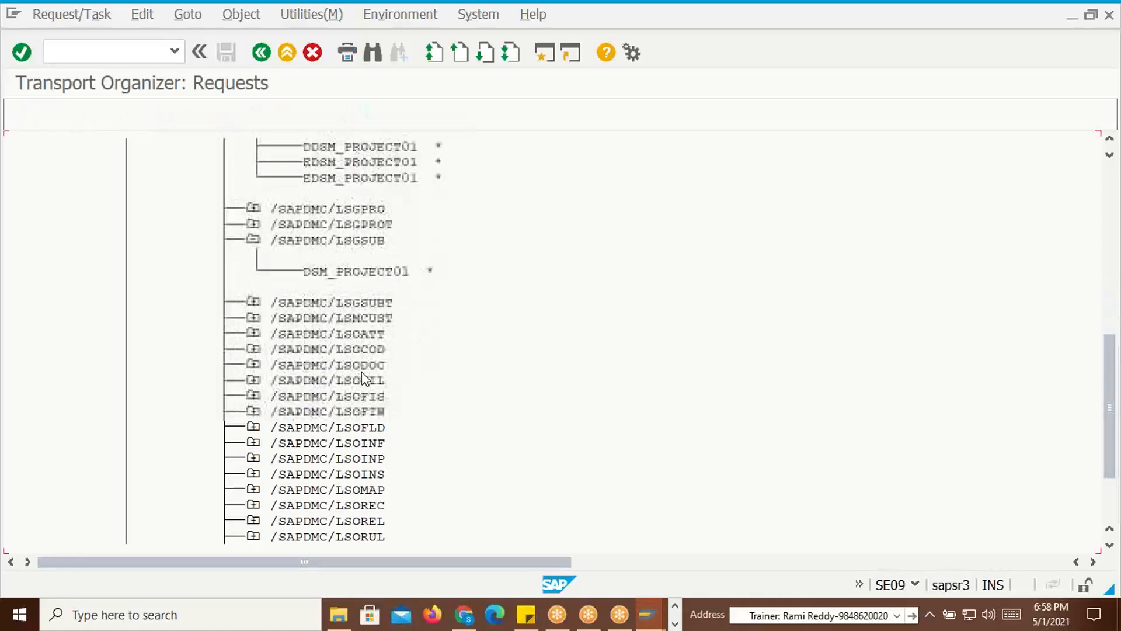
pyautogui.click(253, 364)
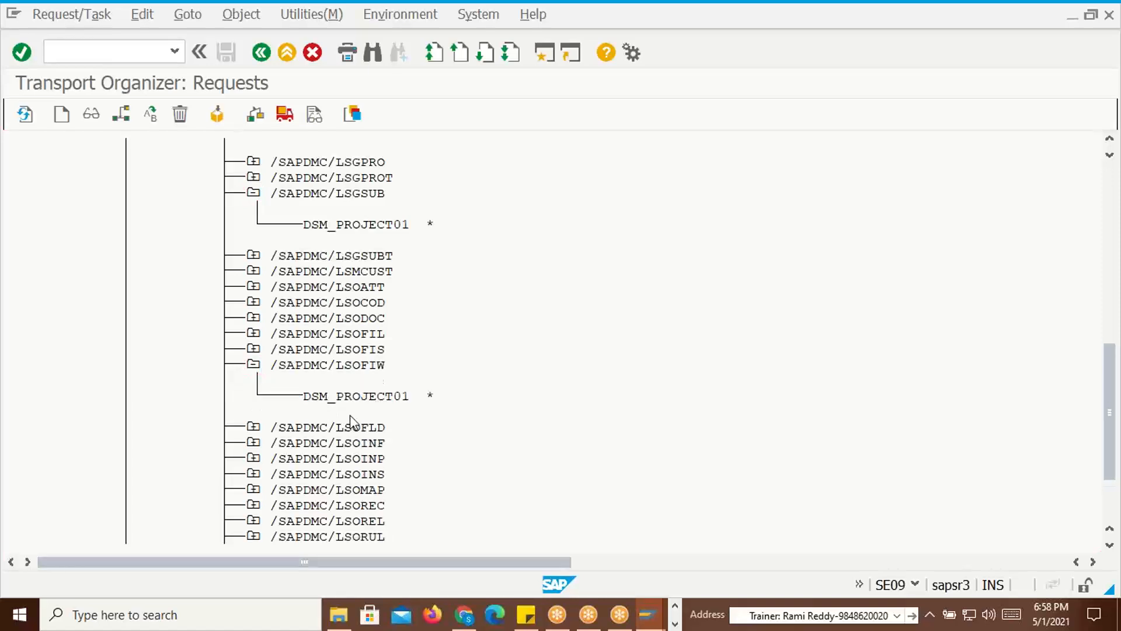
pyautogui.scroll(-4, 261, 347)
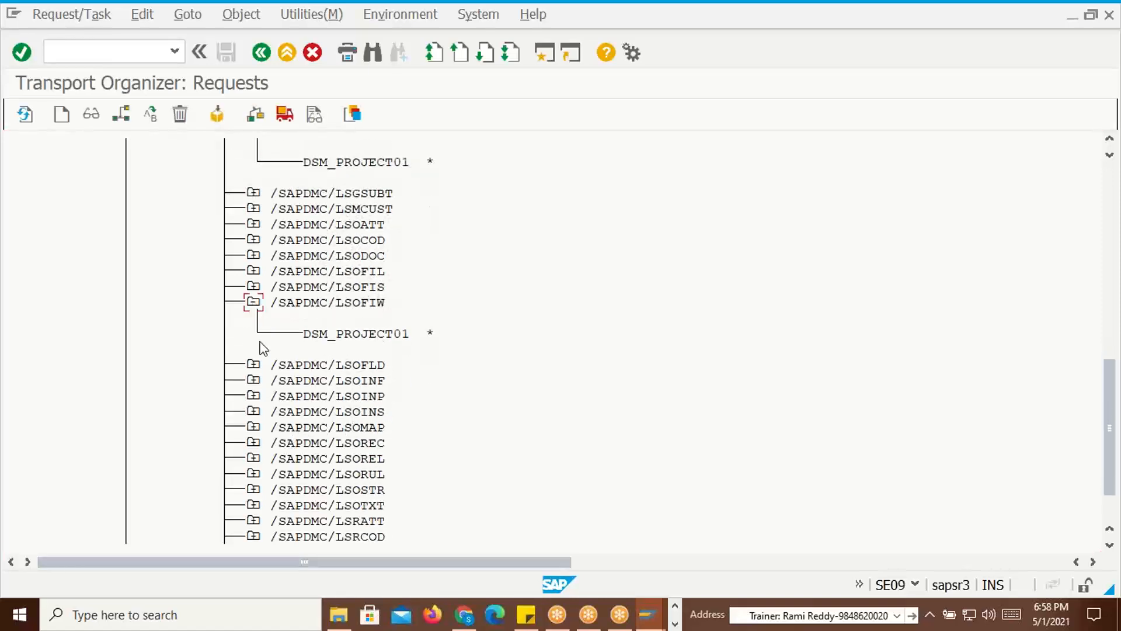
pyautogui.click(254, 427)
pyautogui.scroll(-2, 863, 296)
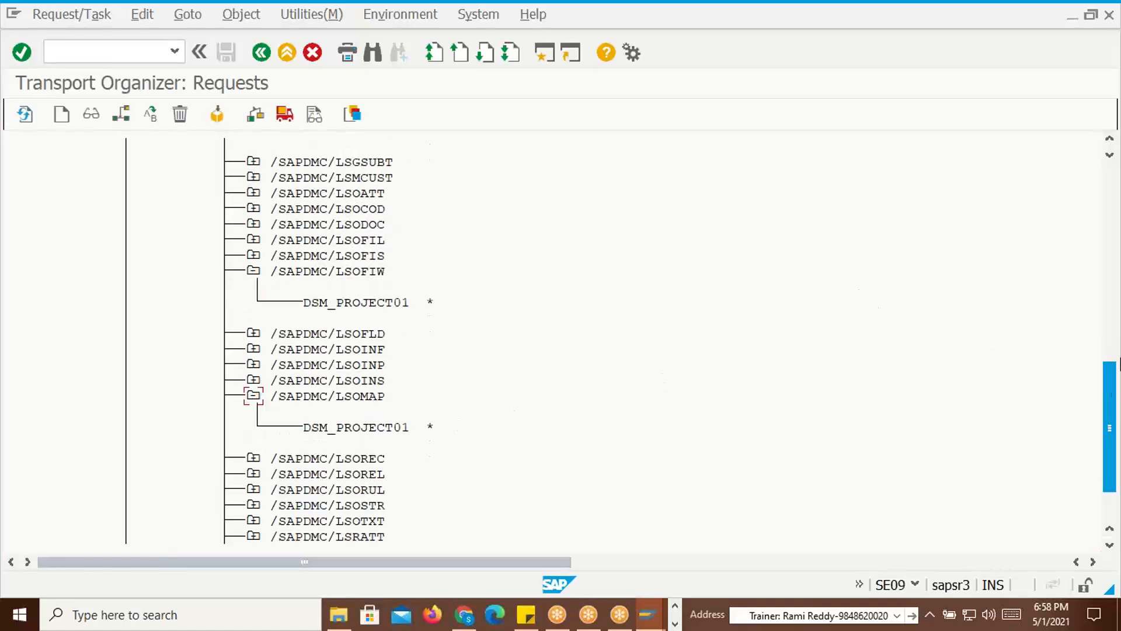
# Examine the project entries under tables /SAPDMC/LSRTXT, LSRATT, LSOSTR and LSOREL in the request
pyautogui.moveTo(1117, 455); pyautogui.dragTo(1118, 481)
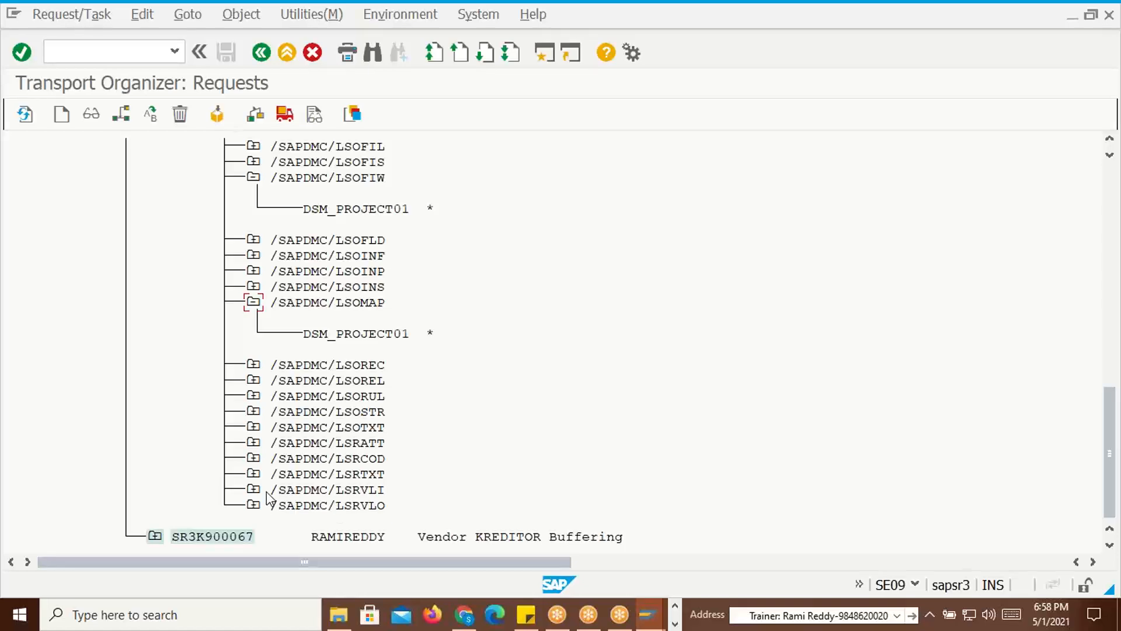
pyautogui.click(254, 475)
pyautogui.scroll(-2, 282, 470)
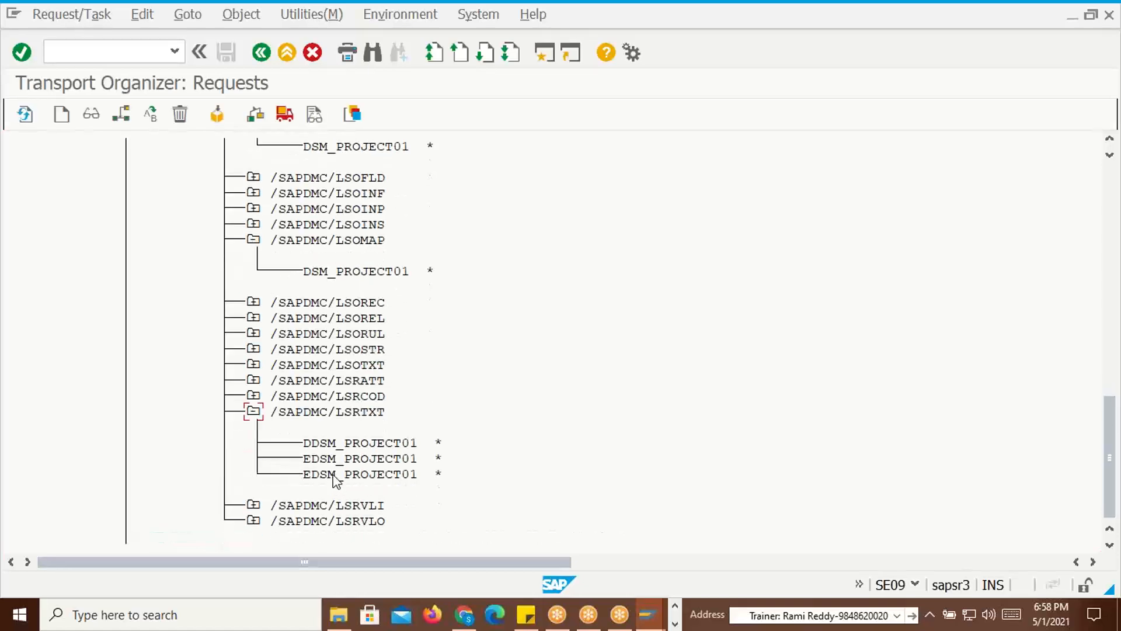
pyautogui.click(253, 380)
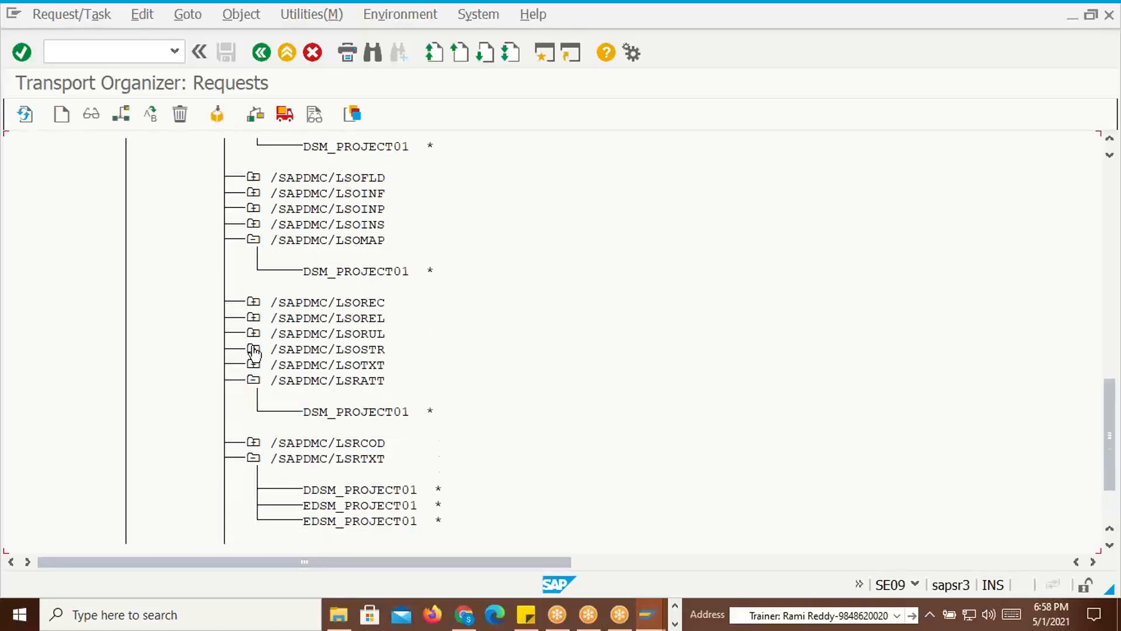
pyautogui.click(254, 349)
pyautogui.click(252, 317)
pyautogui.scroll(5, 317, 415)
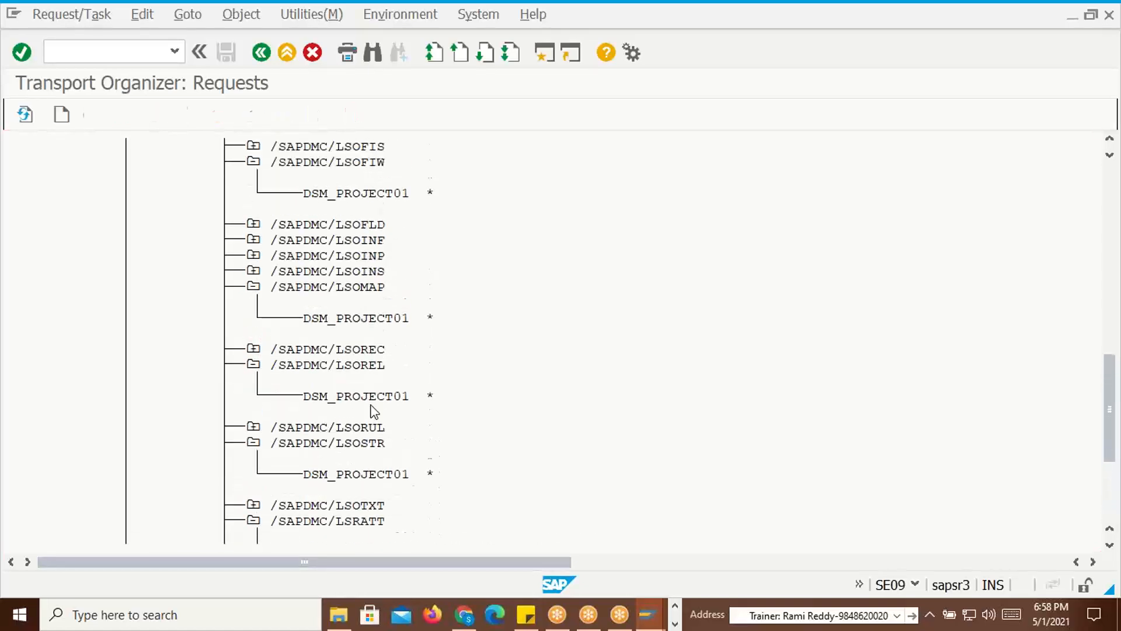
# Collapse the object list and the "LSMW for Material Master Data Uploads" request in the request tree
pyautogui.moveTo(1108, 386); pyautogui.dragTo(1095, 143)
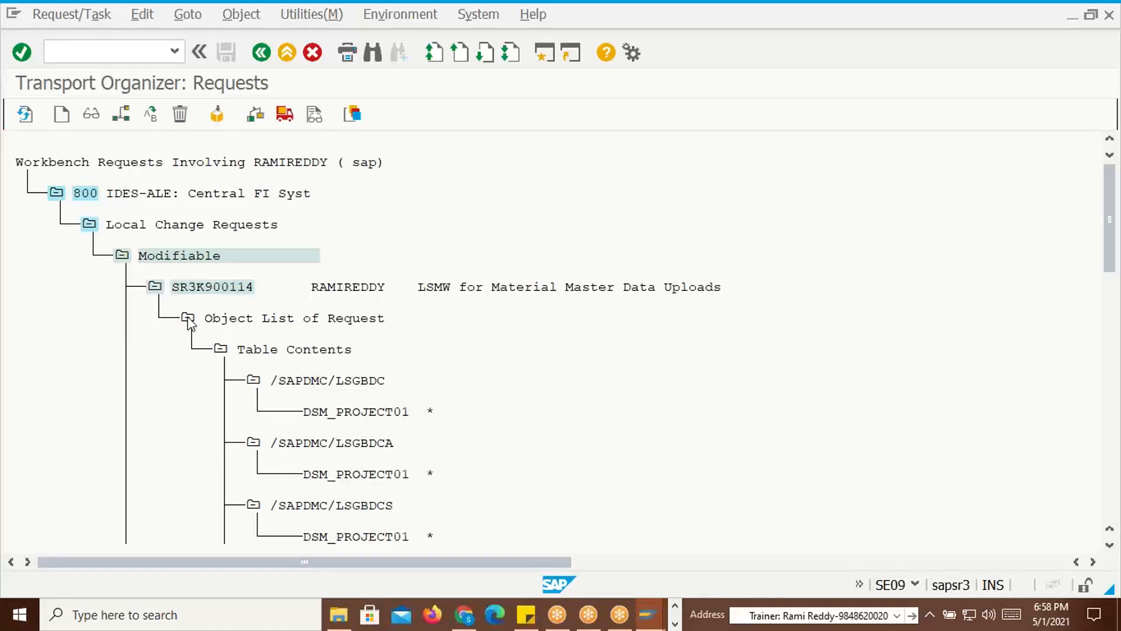
pyautogui.click(188, 318)
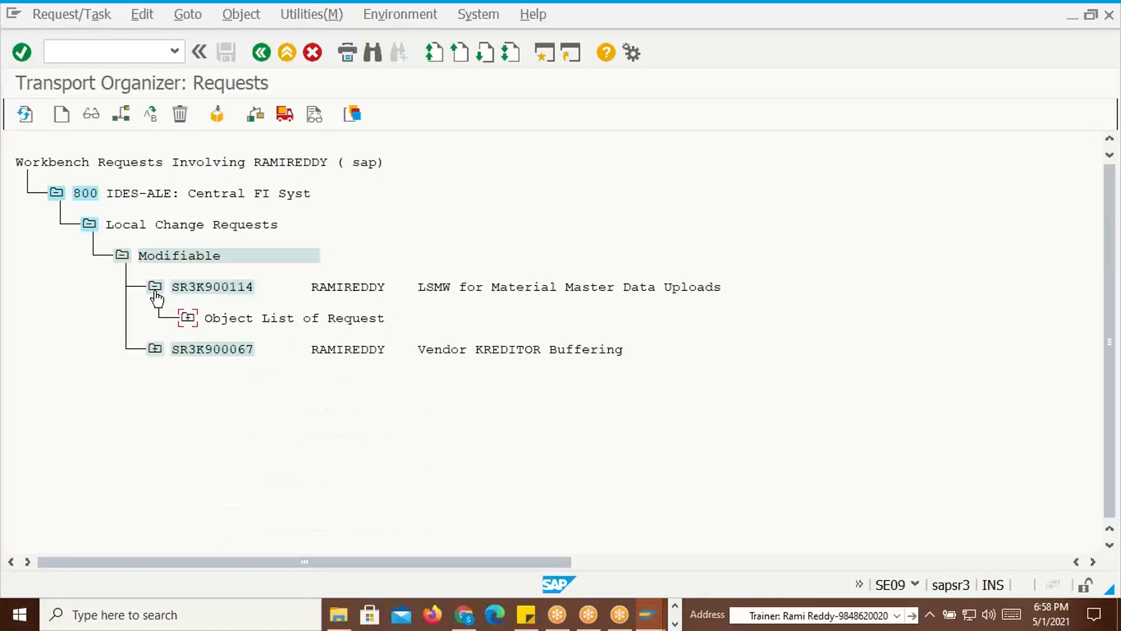
pyautogui.click(155, 287)
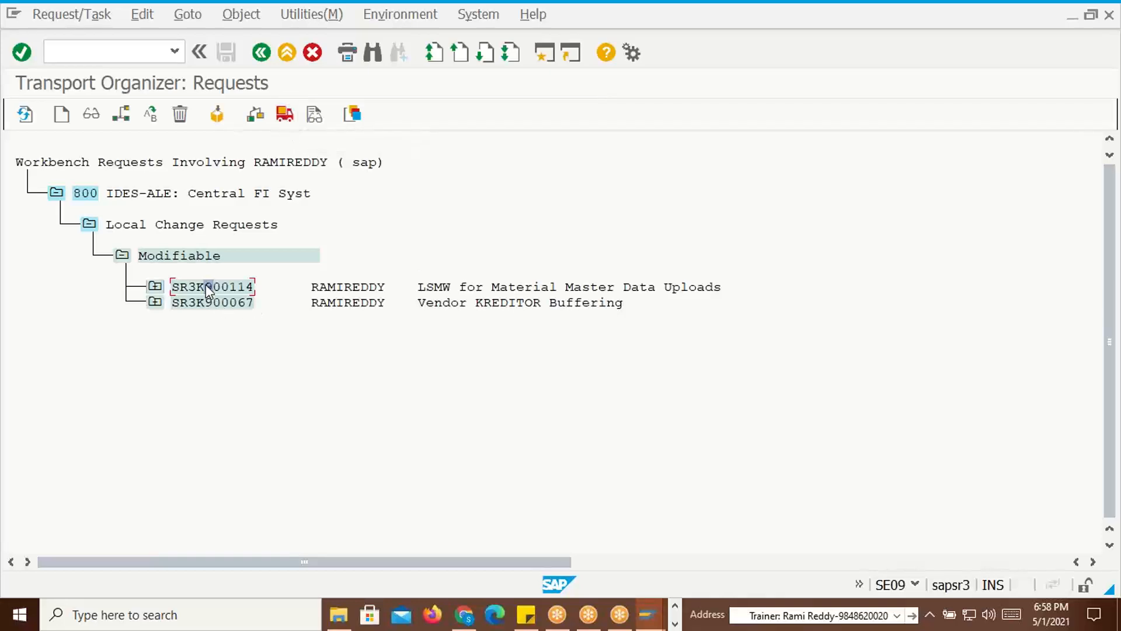
# Start the LSMW transaction, pass the welcome message and open the rules export for project DSM_PROJECT01
pyautogui.click(115, 52)
pyautogui.write('/nLSMW')
pyautogui.press('Return')
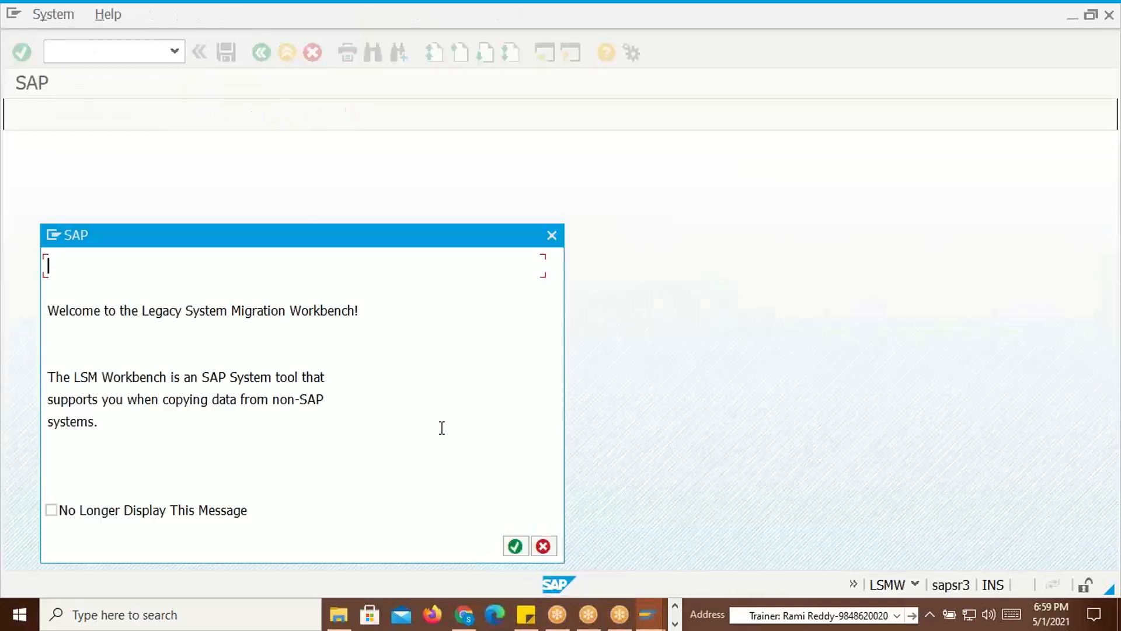
pyautogui.click(515, 546)
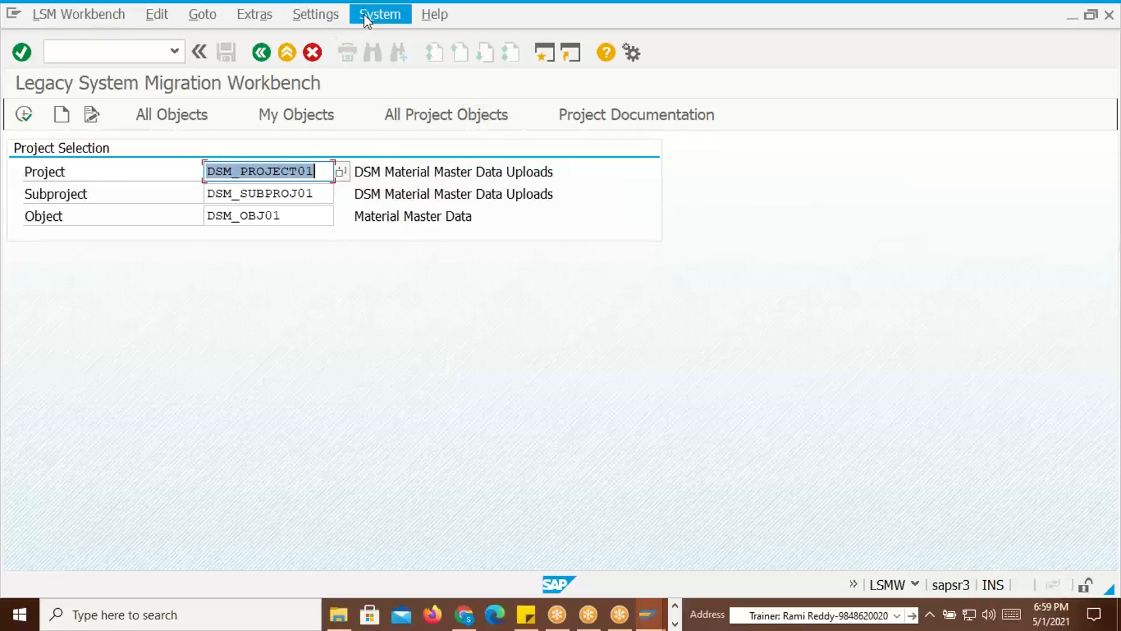
pyautogui.click(255, 16)
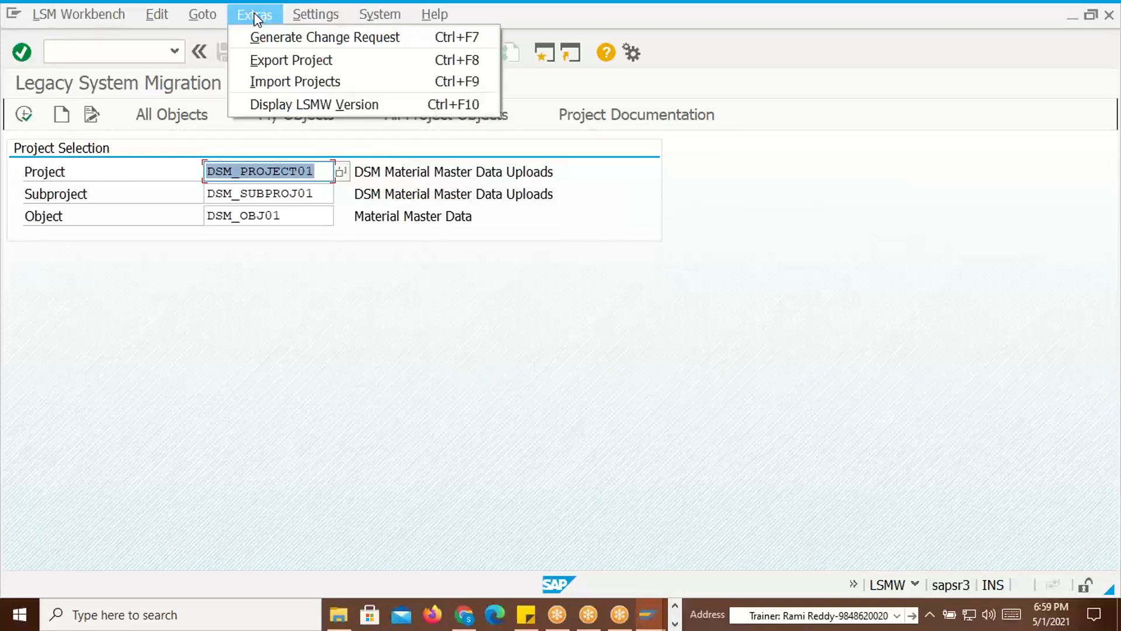
pyautogui.click(285, 61)
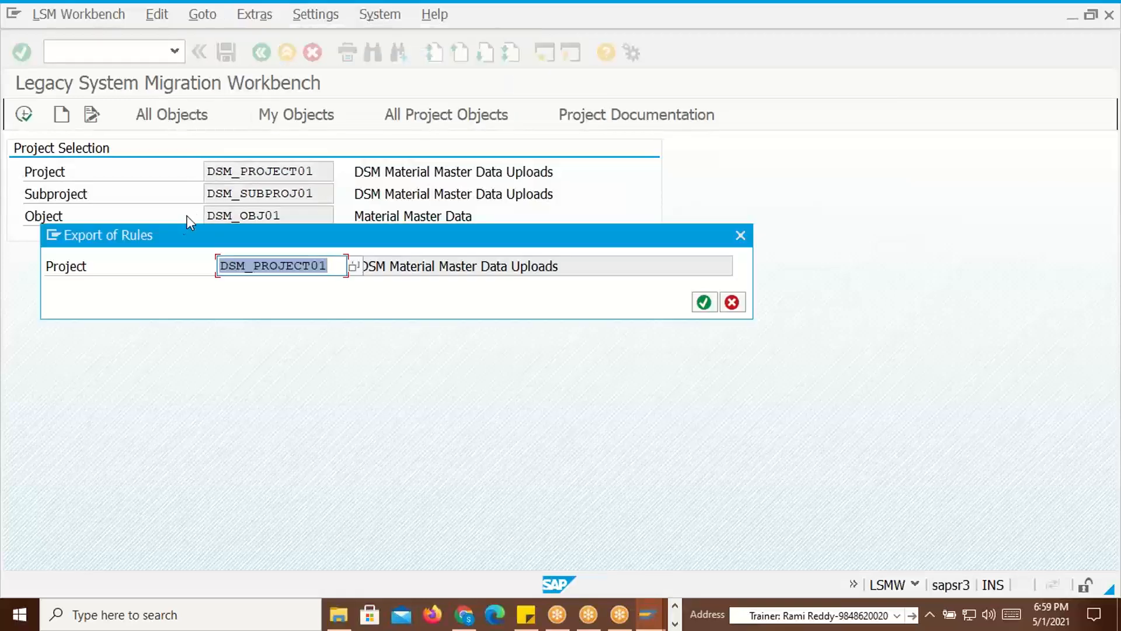
pyautogui.moveTo(184, 229); pyautogui.dragTo(313, 207)
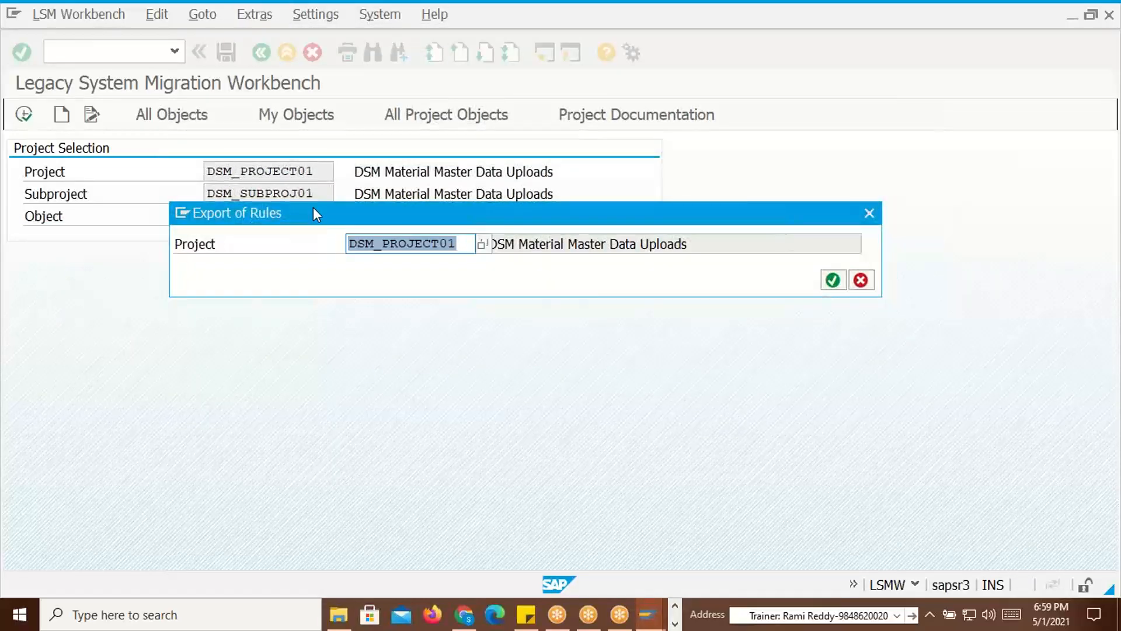
pyautogui.click(833, 280)
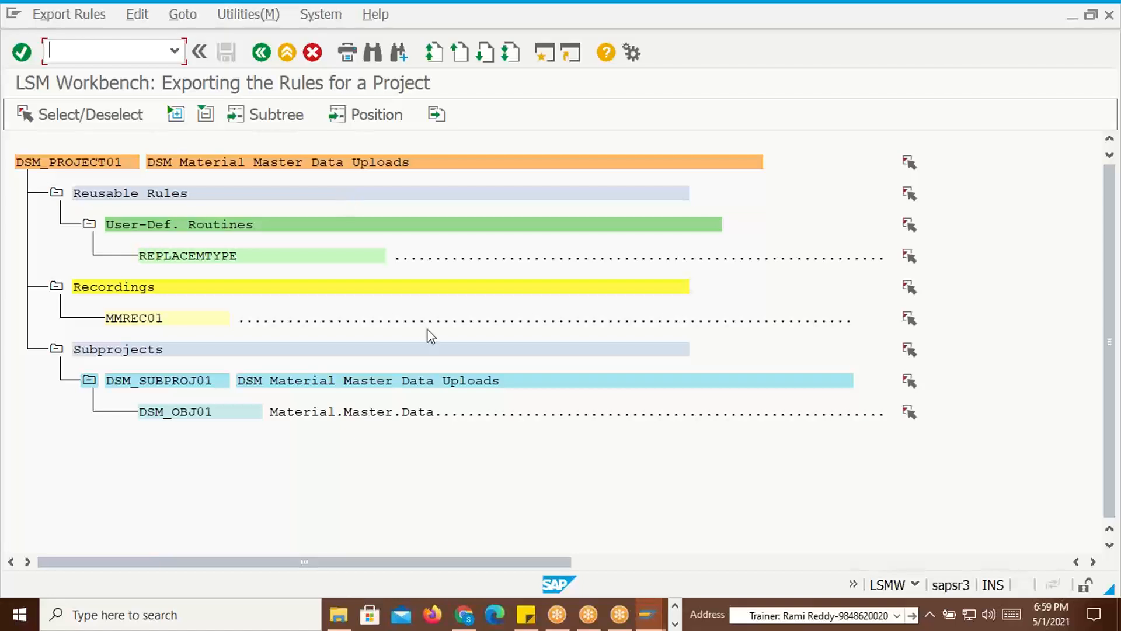
# Export the project's mapping and rules as LSMW_SR3_DSM_PROJECT01 into the Rebates_IDOCS_LSMW folder within NEW Folder on the desktop
pyautogui.click(438, 115)
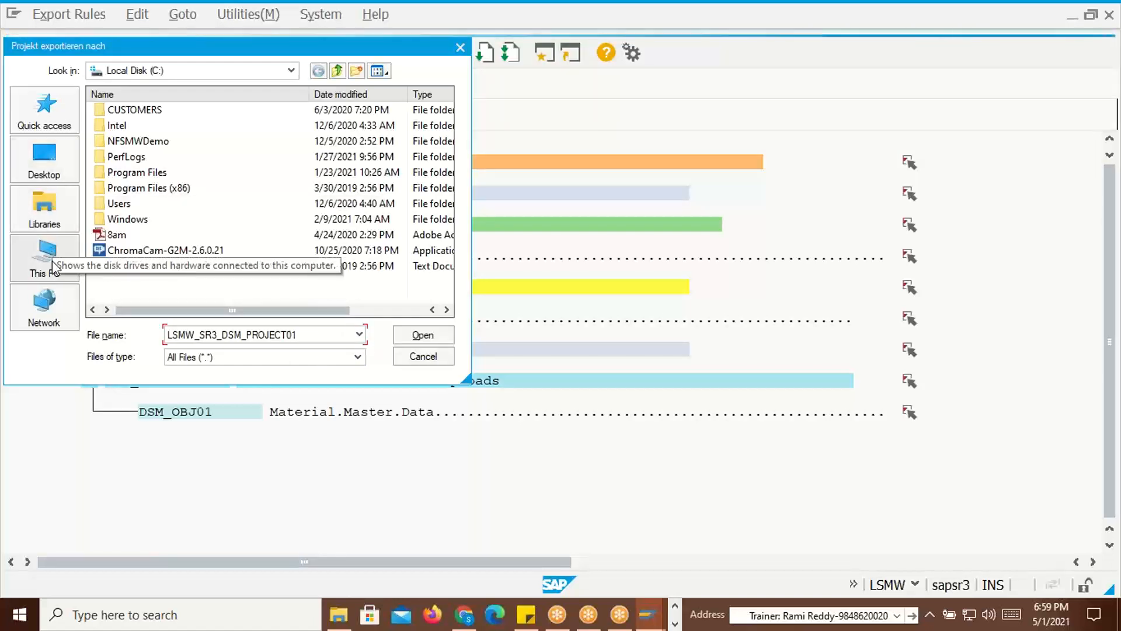
pyautogui.click(48, 160)
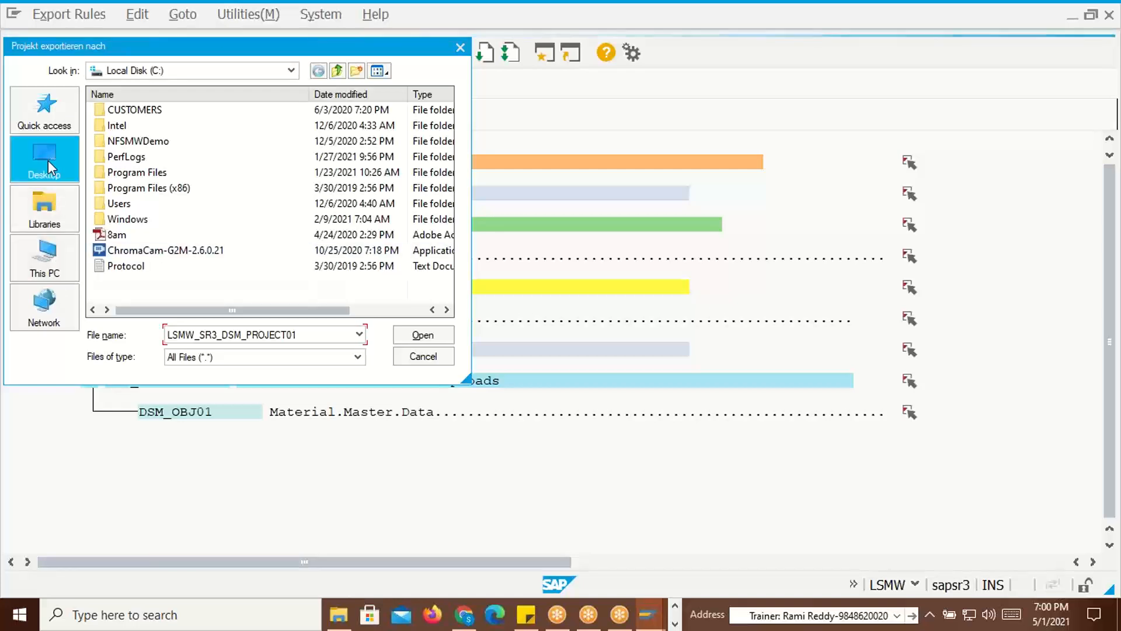
pyautogui.scroll(-10, 238, 232)
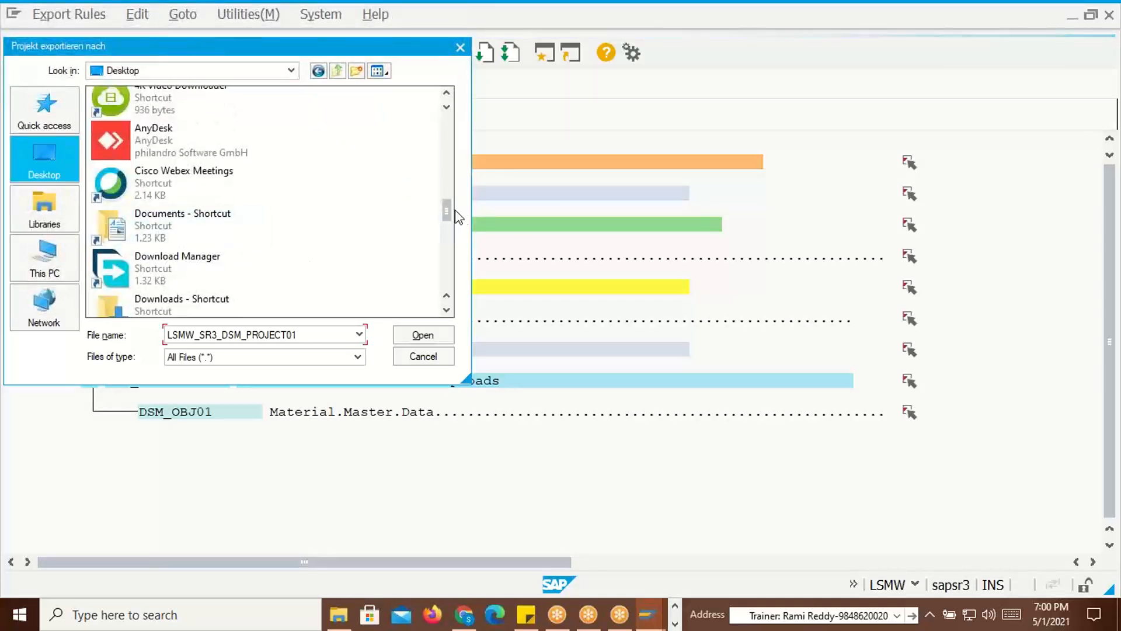
pyautogui.moveTo(452, 215); pyautogui.dragTo(444, 186)
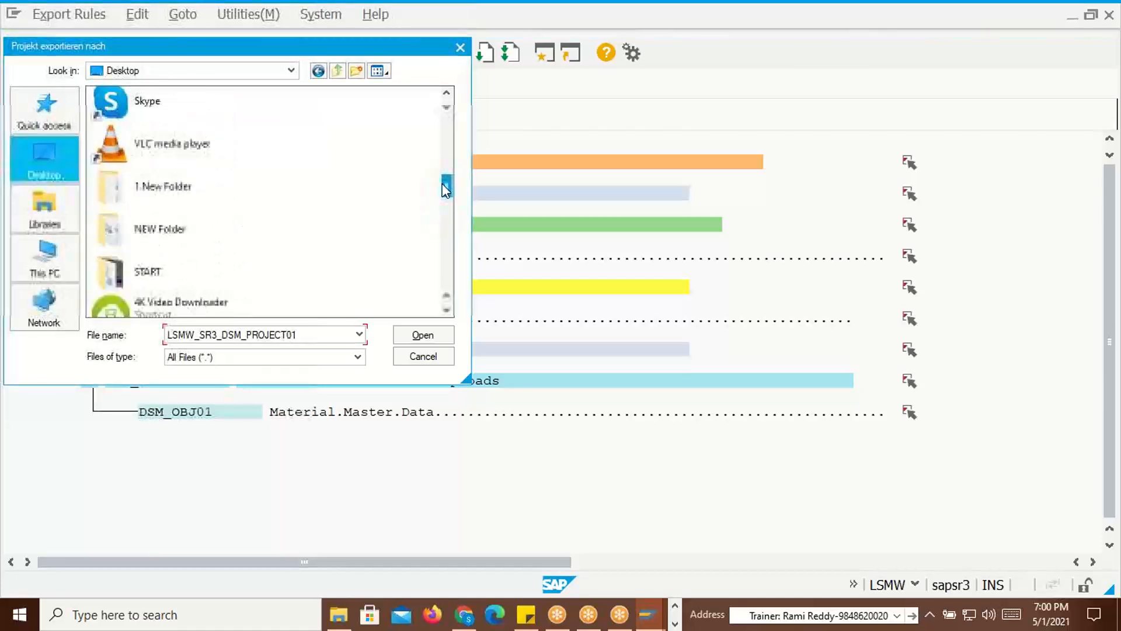
pyautogui.click(156, 226)
pyautogui.click(157, 226)
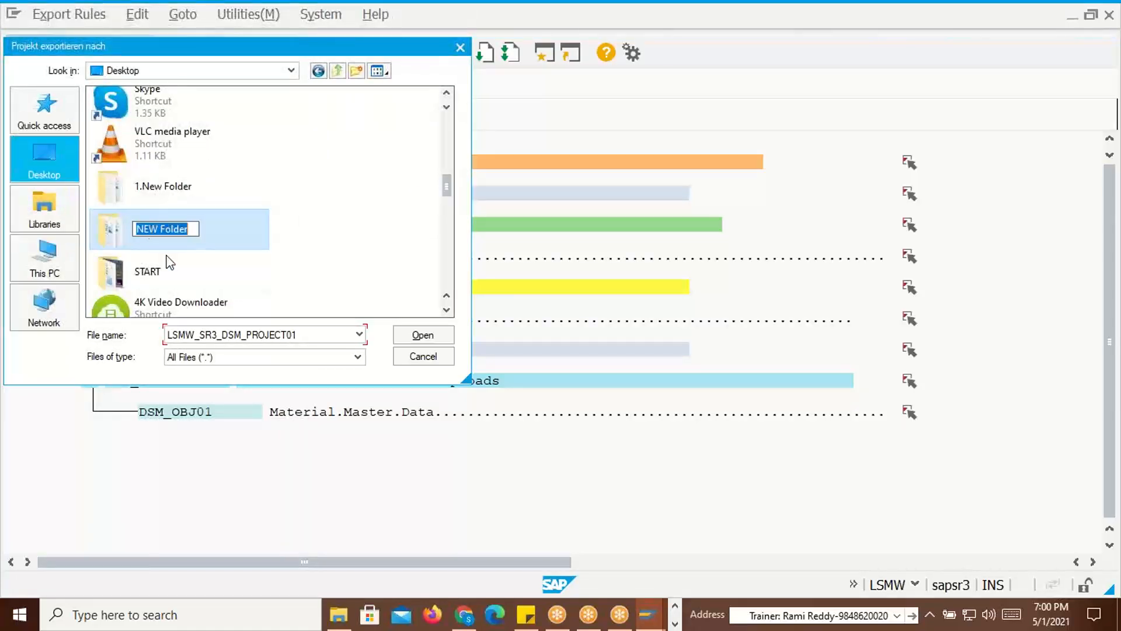
pyautogui.doubleClick(191, 233)
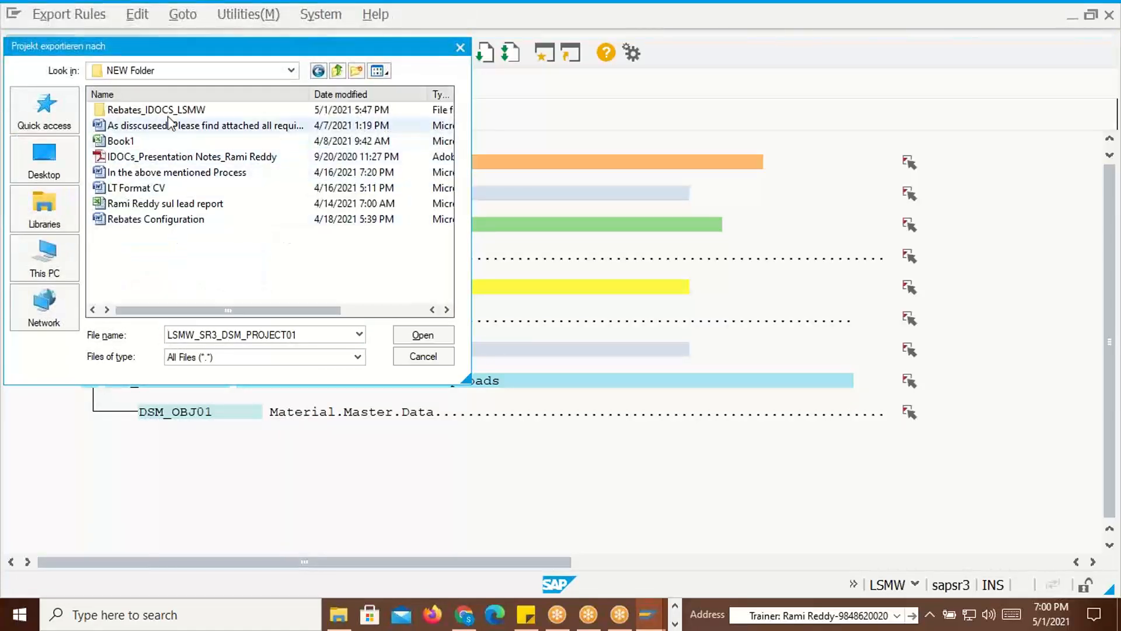
pyautogui.doubleClick(170, 109)
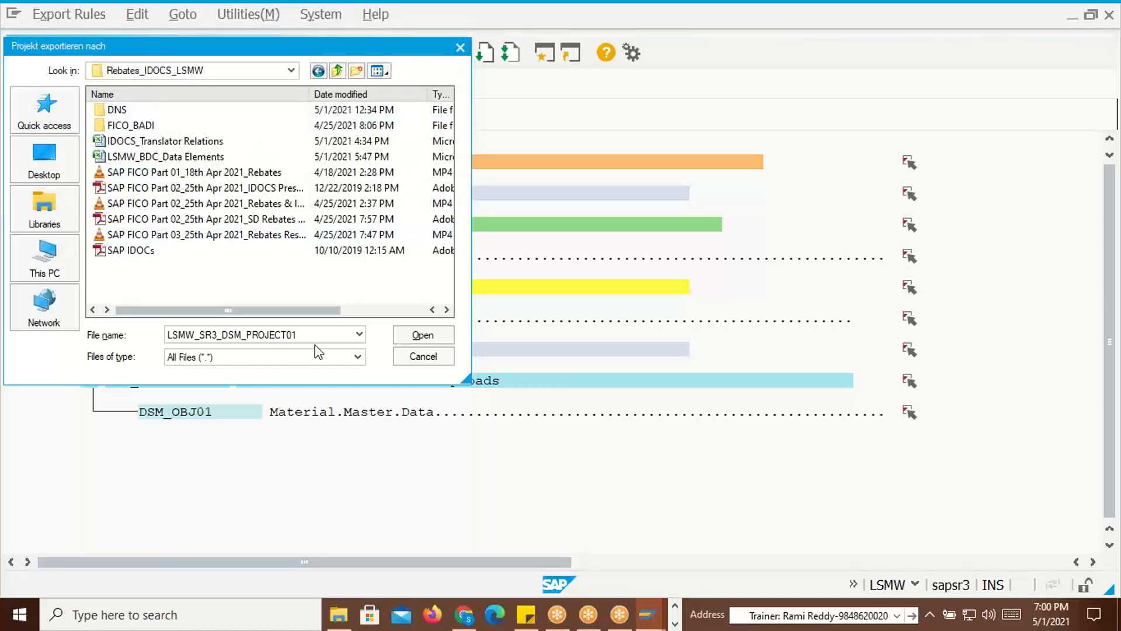
pyautogui.click(424, 336)
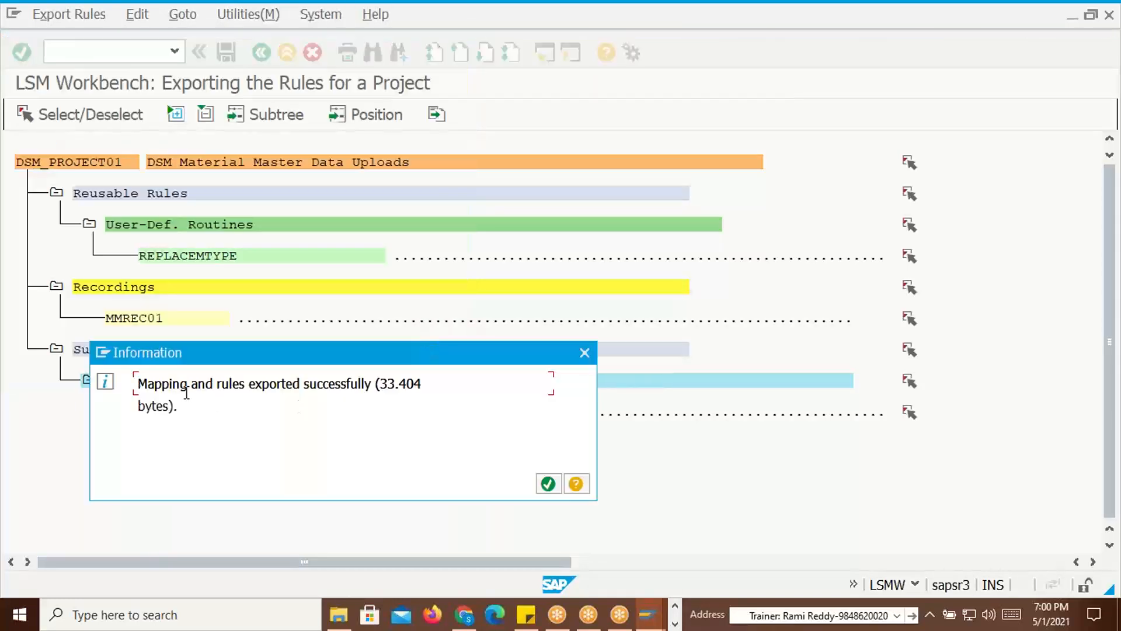
pyautogui.click(547, 483)
# Switch to the desktop and open the Rebates_IDOCS_LSMW folder inside NEW Folder
pyautogui.hotkey('alt', 'Tab')
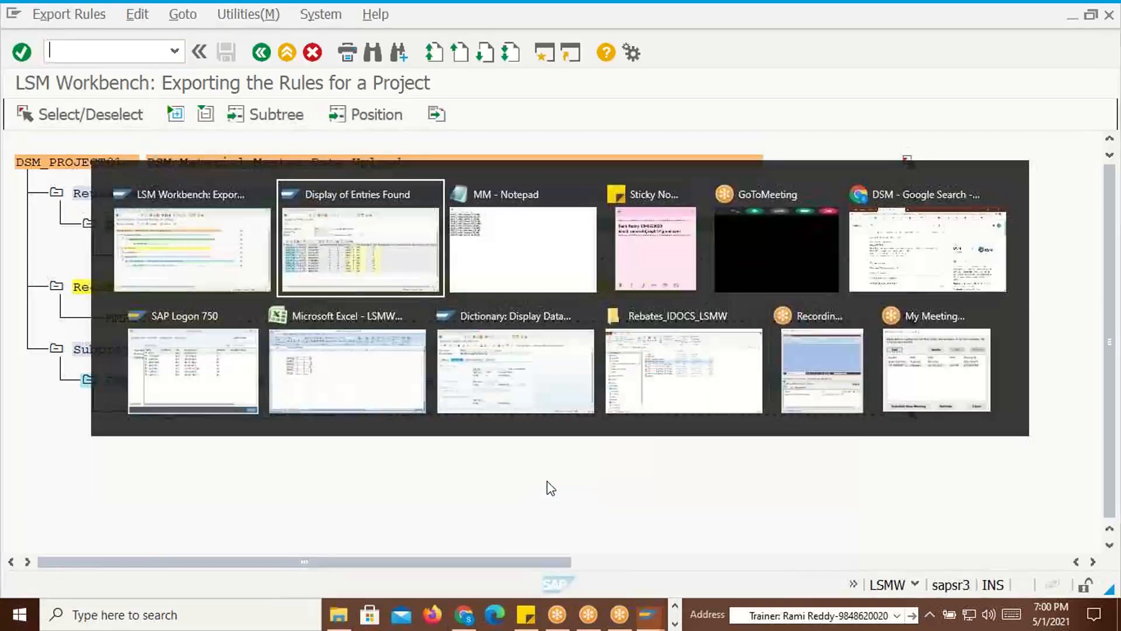
pyautogui.press('super+d')
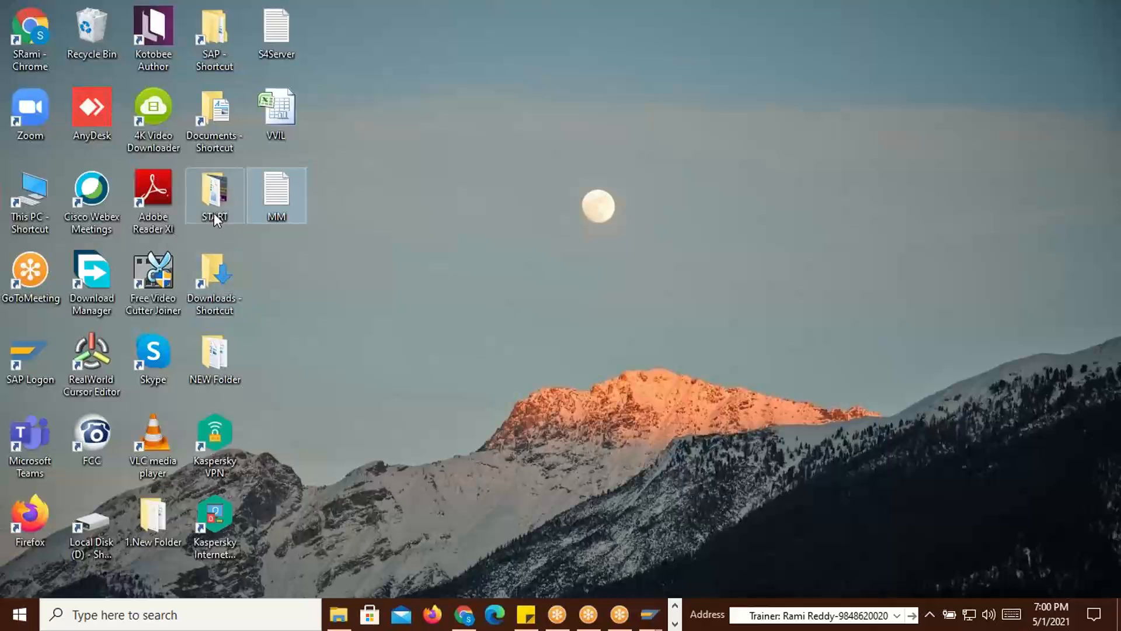
pyautogui.click(219, 358)
pyautogui.doubleClick(220, 359)
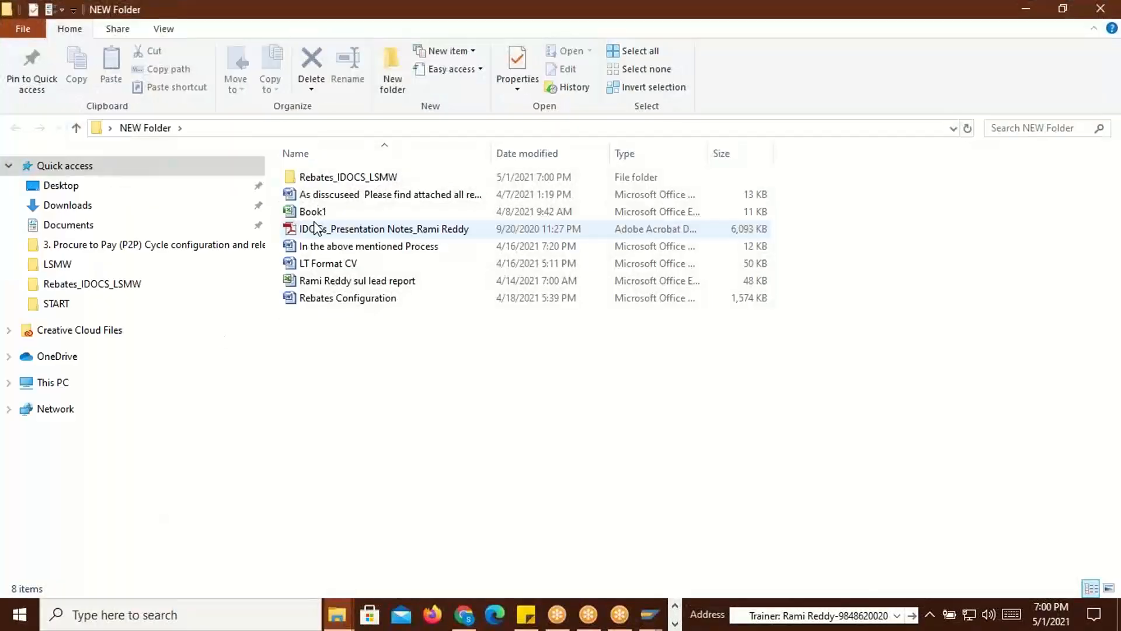
pyautogui.doubleClick(348, 179)
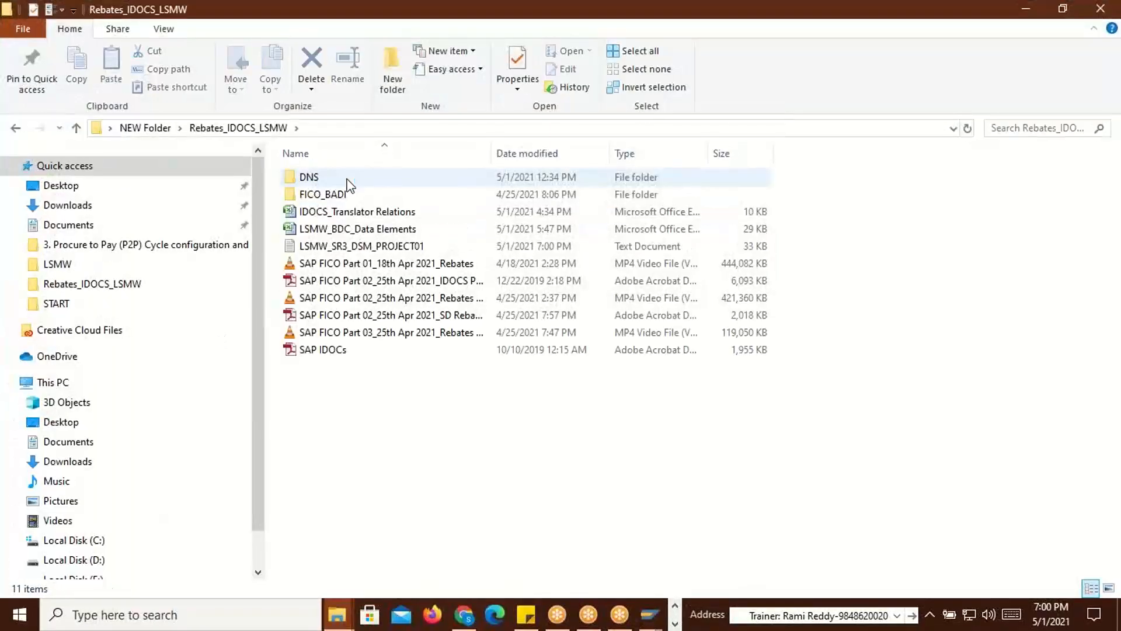
# Open the exported LSMW_SR3_DSM_PROJECT01 text file, examine its system and project information, and close it
pyautogui.doubleClick(366, 246)
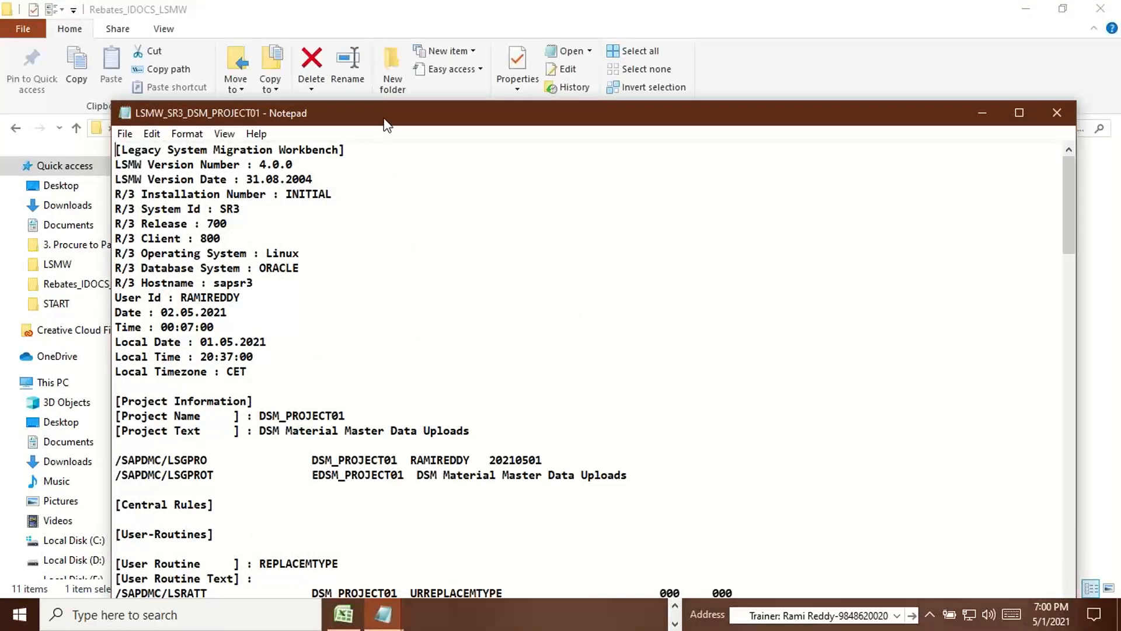
pyautogui.moveTo(384, 119); pyautogui.dragTo(334, 44)
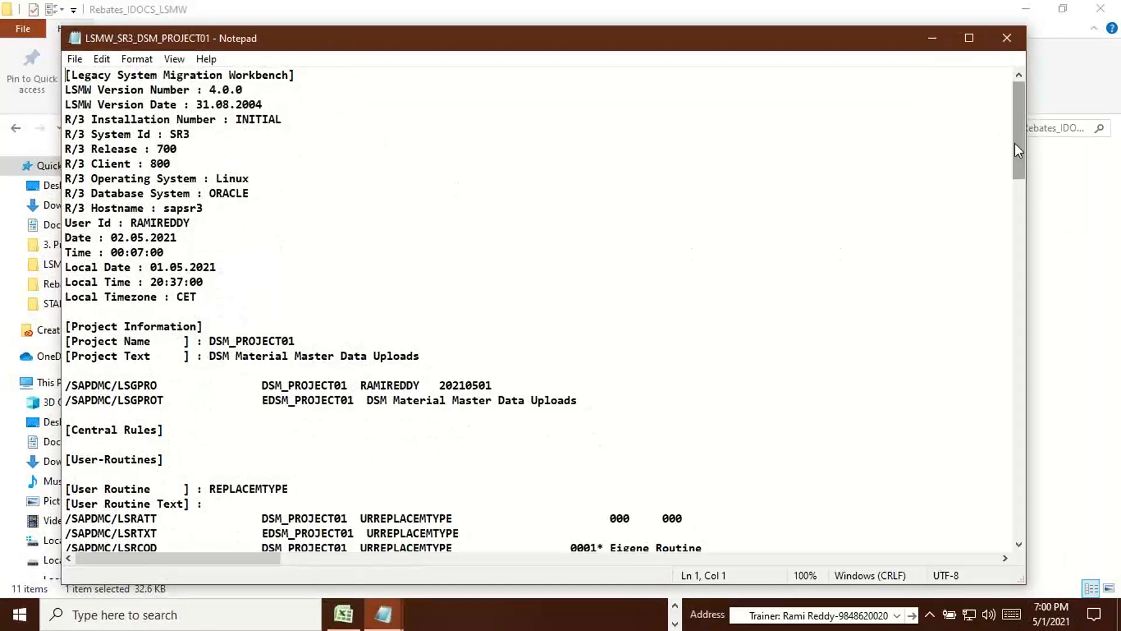
pyautogui.moveTo(1018, 150); pyautogui.dragTo(1018, 121)
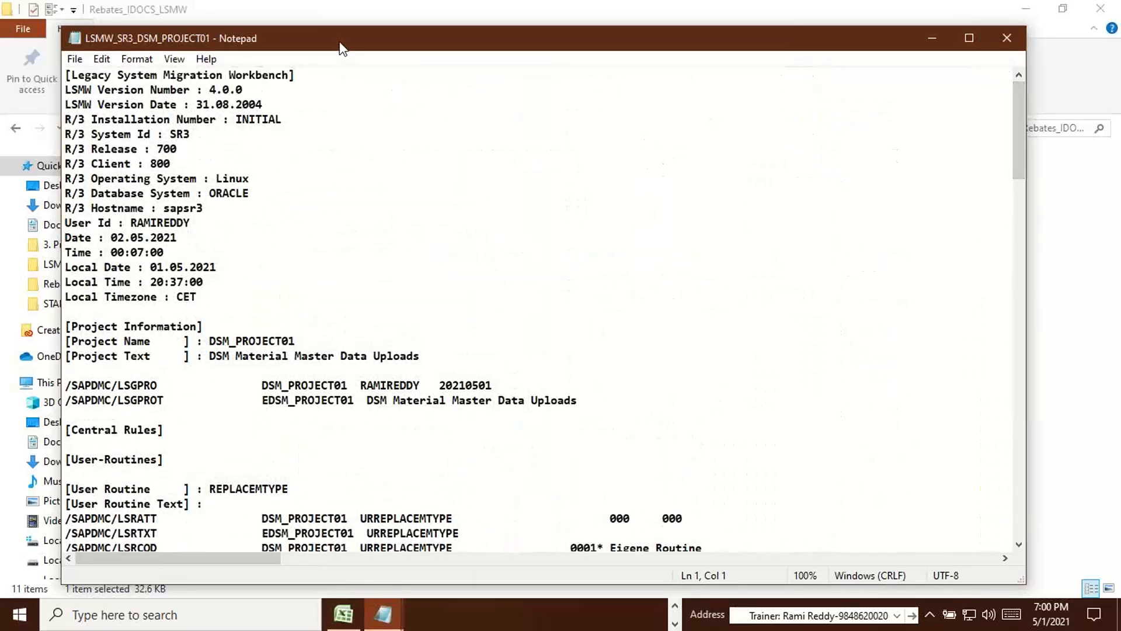
pyautogui.moveTo(340, 43); pyautogui.dragTo(285, 216)
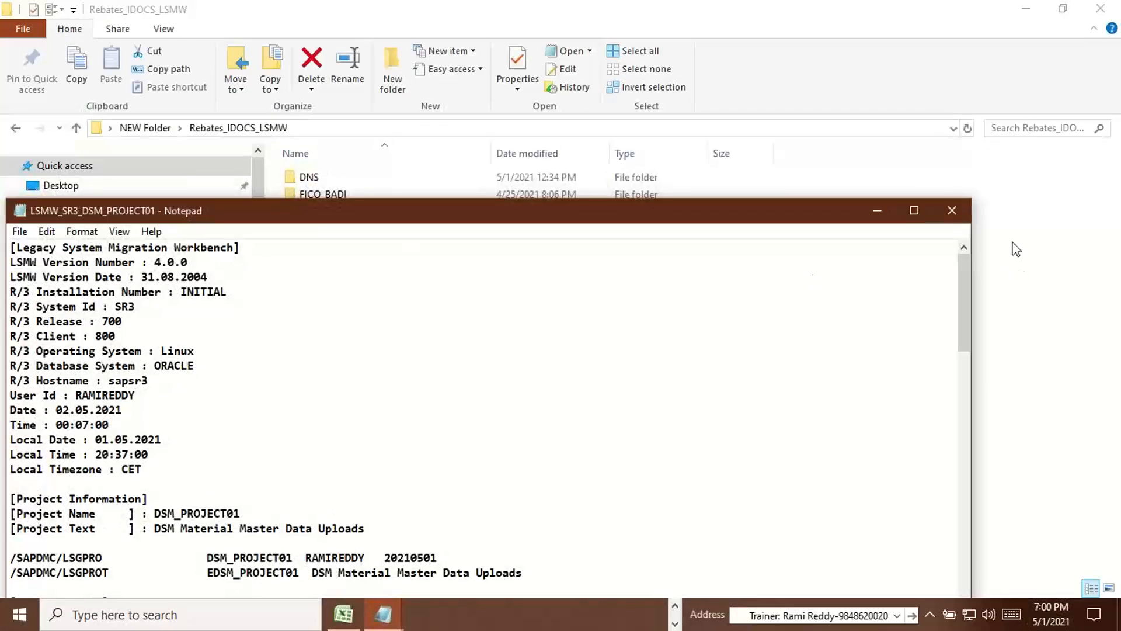
pyautogui.click(951, 210)
# Switch to the SAP session showing the MARA entries, start LSMW there and pass the welcome message
pyautogui.press('super+Tab')
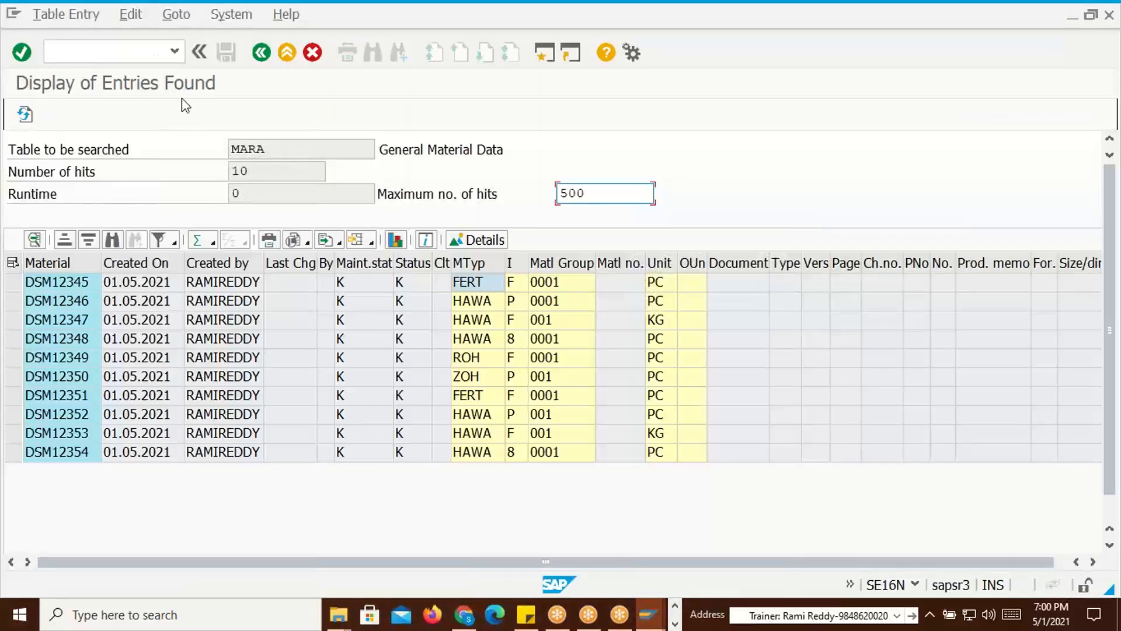
pyautogui.click(120, 53)
pyautogui.click(120, 55)
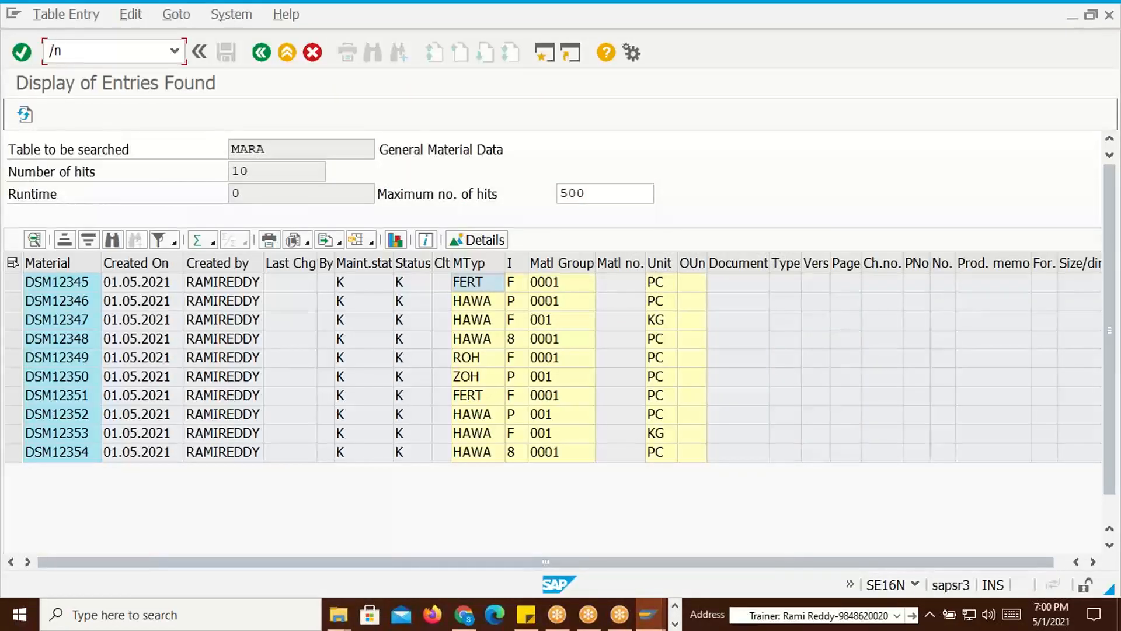
pyautogui.write('/nlsmw')
pyautogui.press('Return')
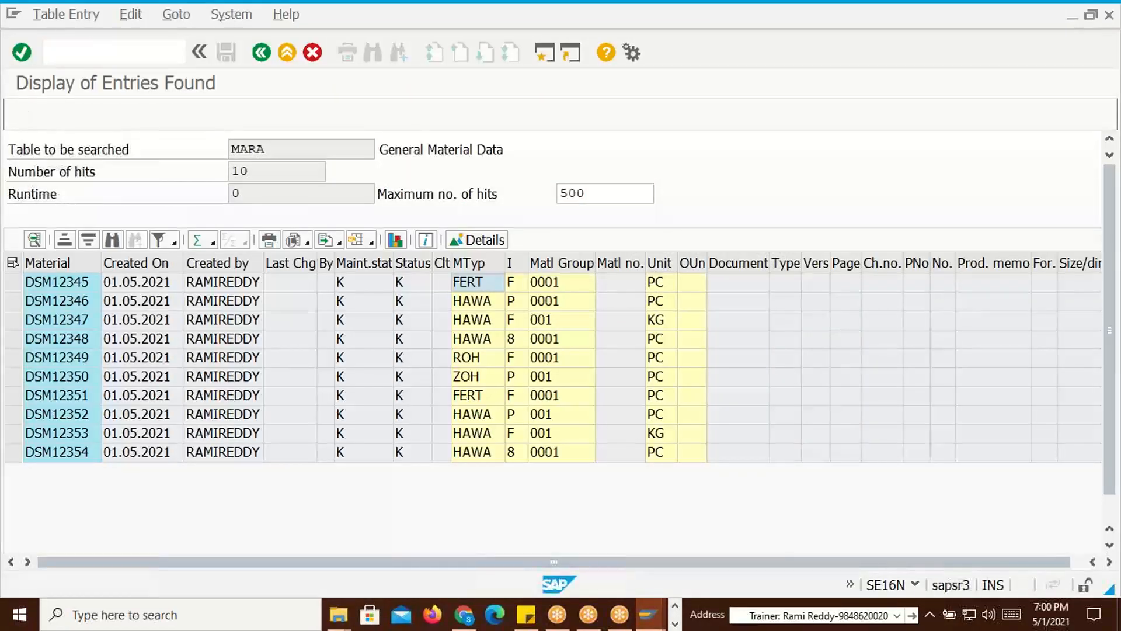
pyautogui.click(515, 545)
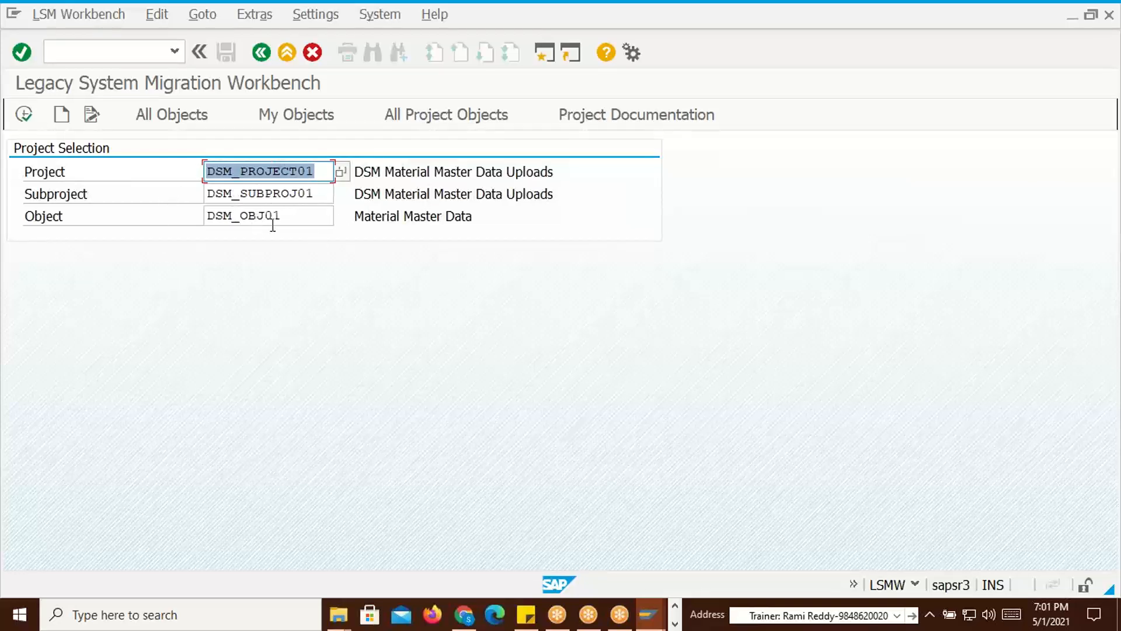
pyautogui.click(255, 14)
pyautogui.click(325, 239)
pyautogui.click(321, 216)
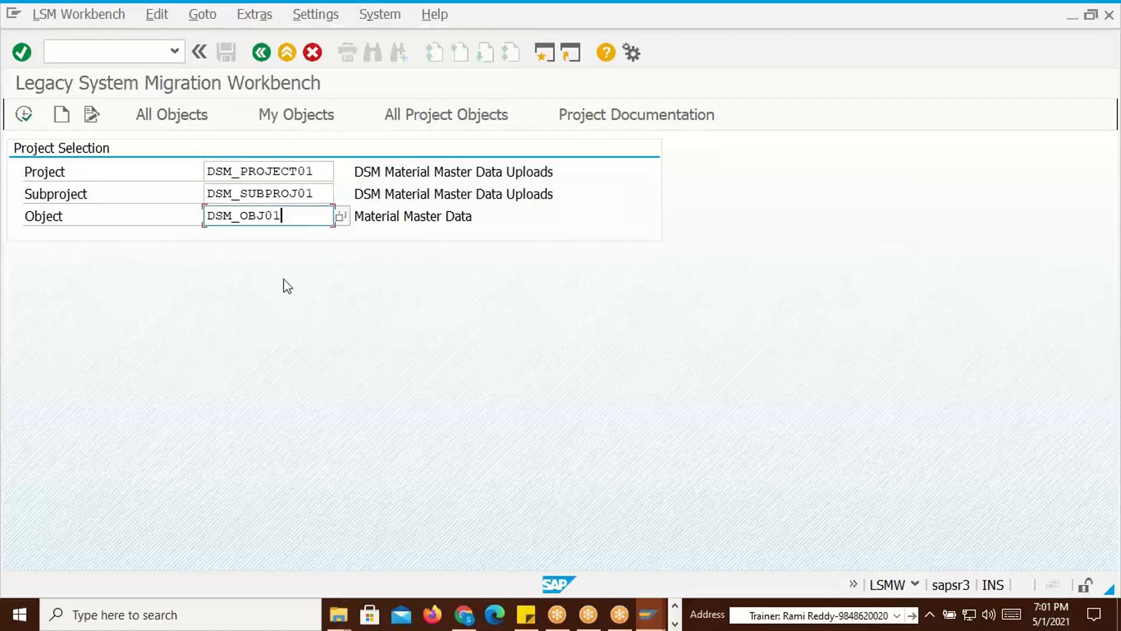
pyautogui.hotkey('alt', 'Tab')
pyautogui.hotkey('alt', 'shift', 'Tab')
pyautogui.hotkey('alt', 'Tab')
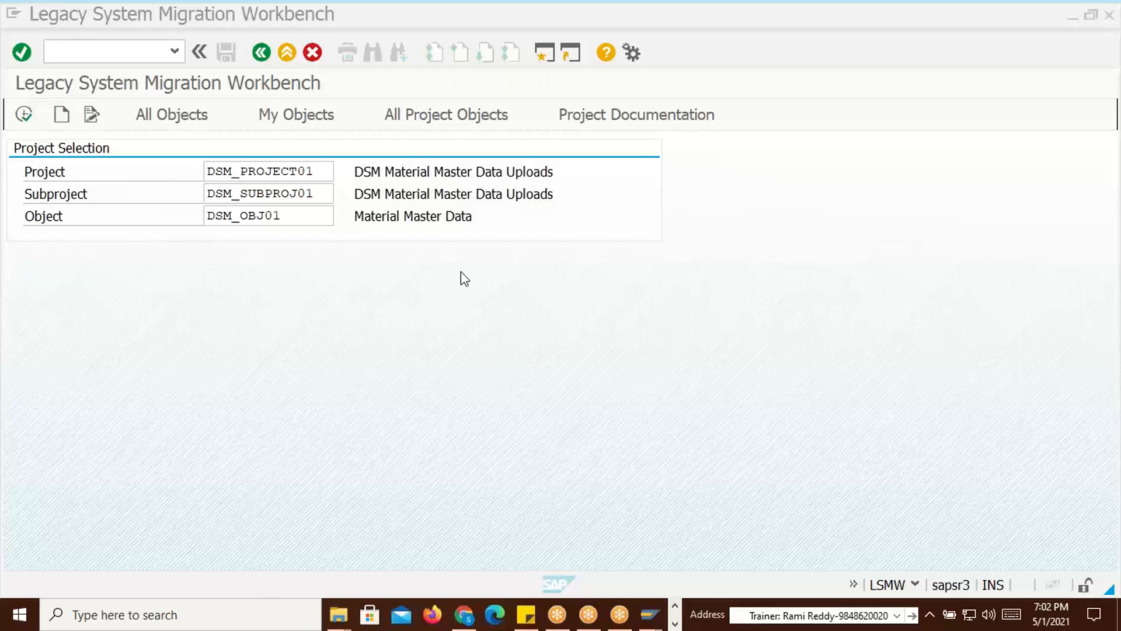
# Open the process steps of object DSM_OBJ01 and select Specify Files
pyautogui.click(315, 211)
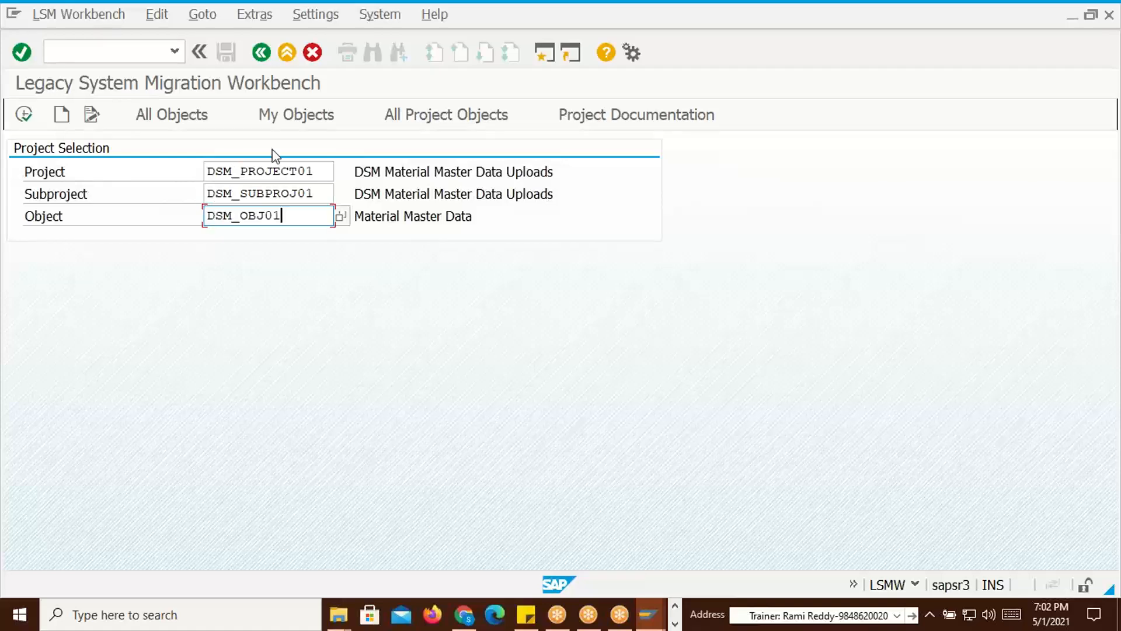
pyautogui.click(25, 115)
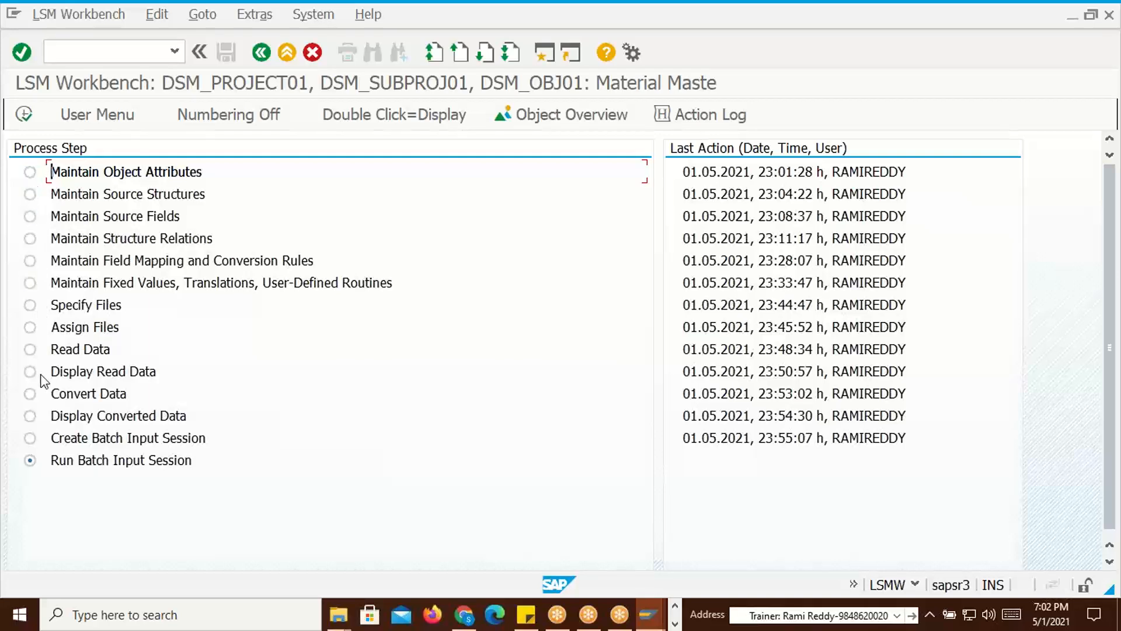
pyautogui.click(30, 306)
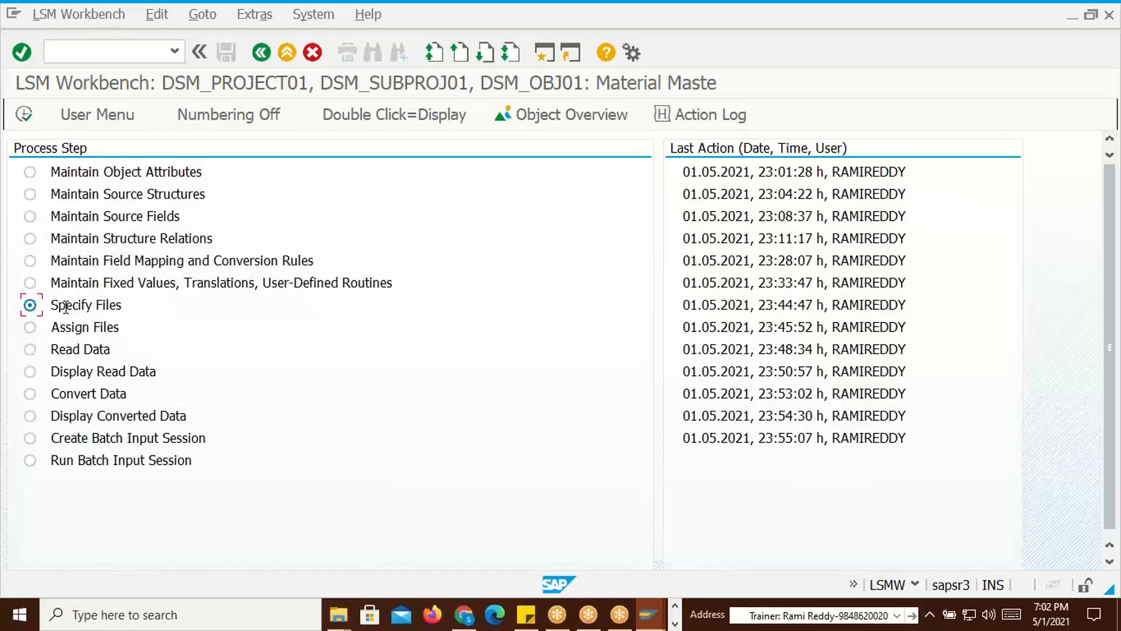
# Switch to the MM text file in Notepad to review the comma-separated material records
pyautogui.hotkey('alt', 'Tab')
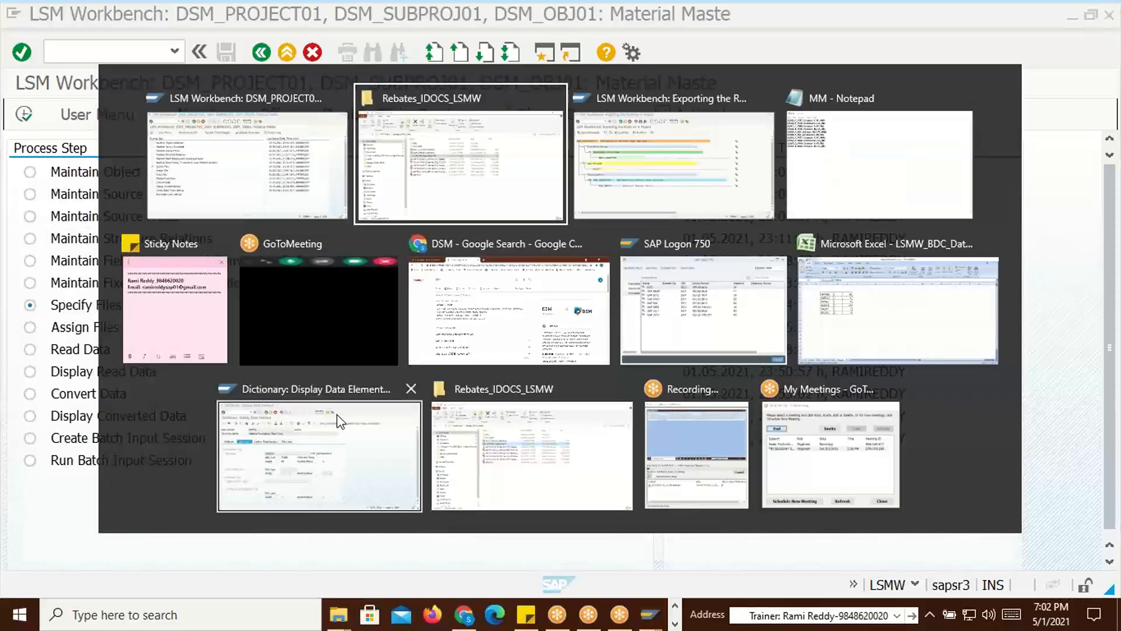
pyautogui.hotkey('alt', 'shift', 'Tab')
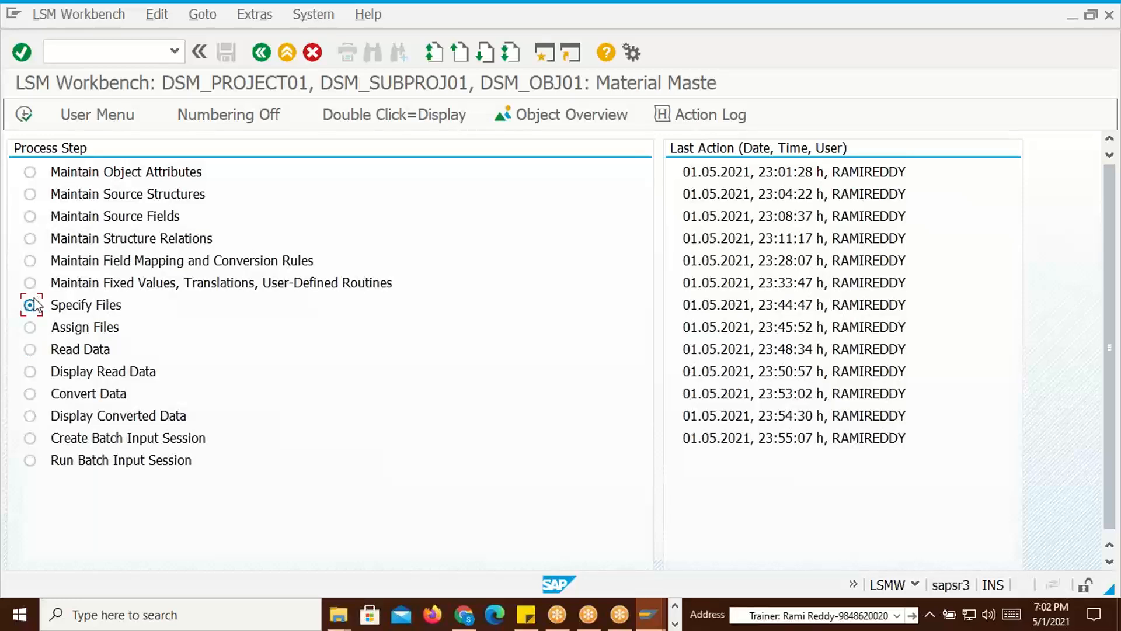
pyautogui.hotkey('alt', 'Tab')
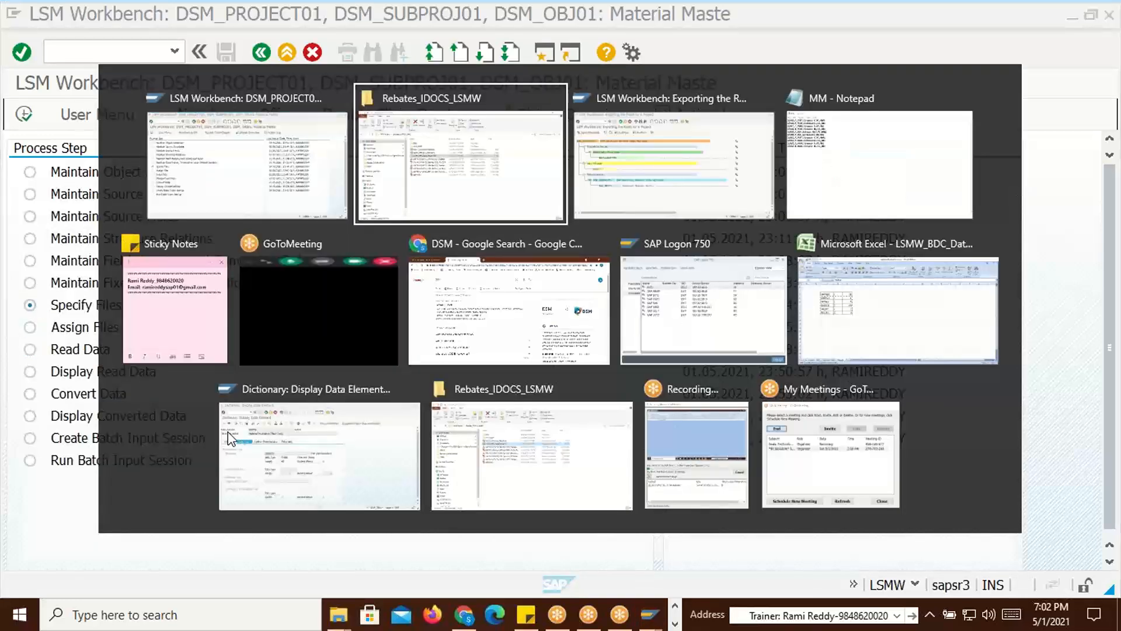
pyautogui.hotkey('alt', 'Tab')
pyautogui.hotkey('alt', 'Tab')
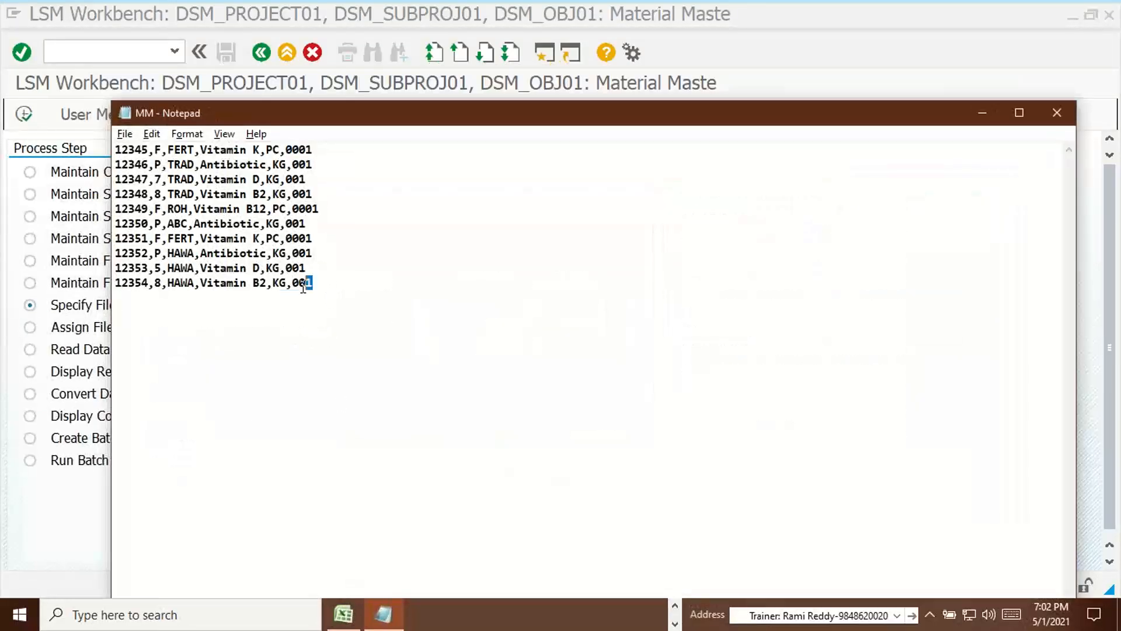
# Compare the material records in the MM text file with the Specify Files step of object DSM_OBJ01
pyautogui.moveTo(309, 283); pyautogui.dragTo(106, 143)
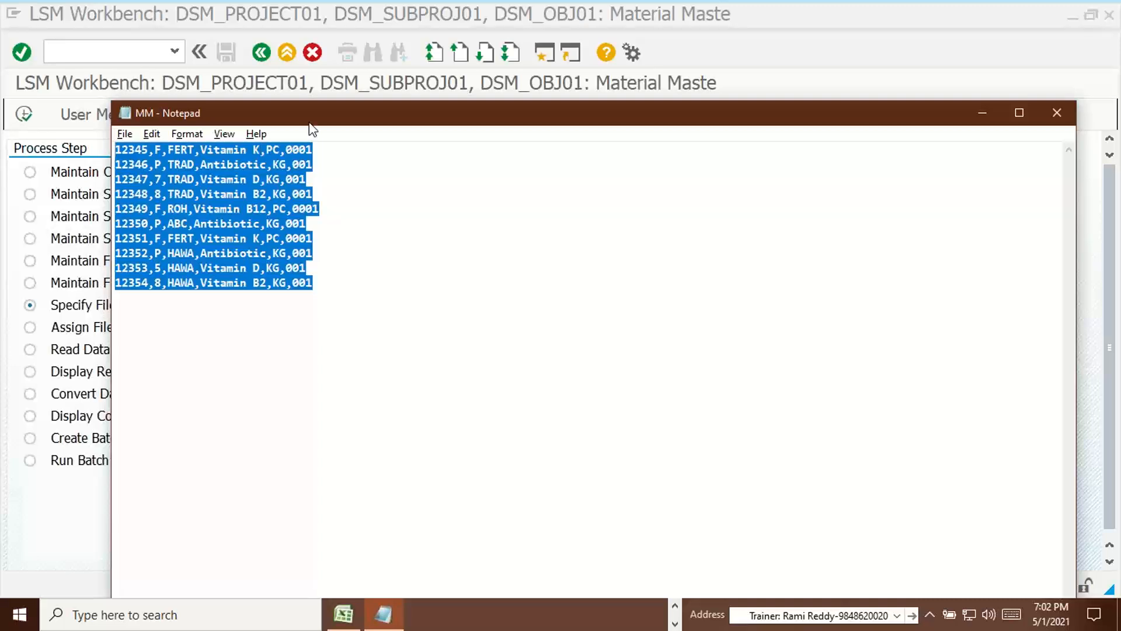
pyautogui.moveTo(325, 125); pyautogui.dragTo(418, 153)
pyautogui.moveTo(407, 310); pyautogui.dragTo(209, 175)
pyautogui.hotkey('alt', 'Tab')
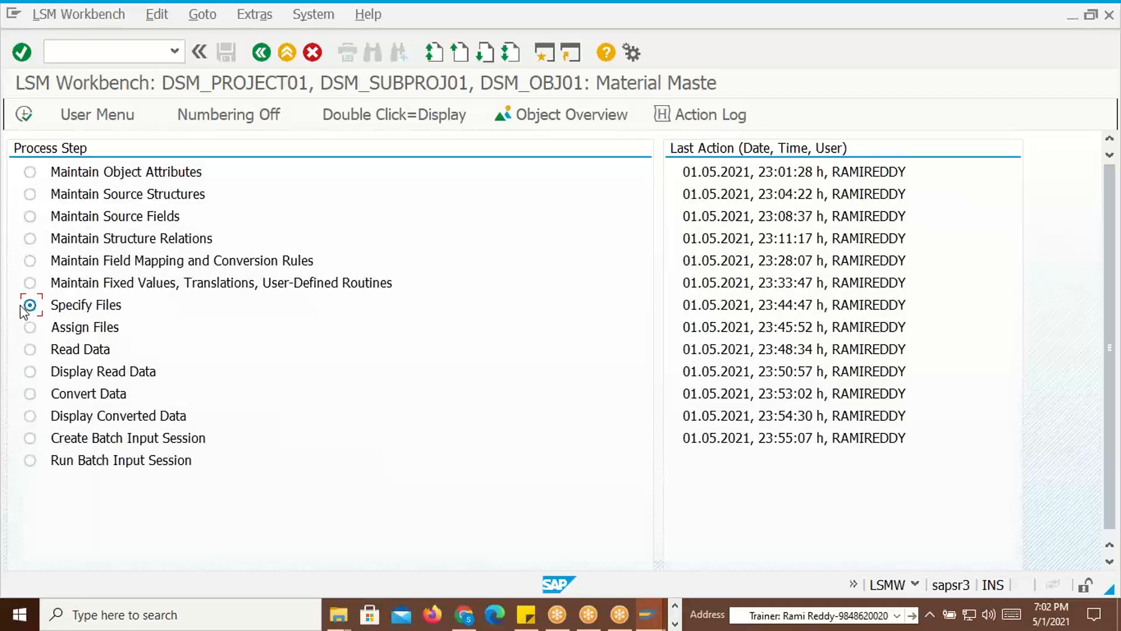
pyautogui.hotkey('alt', 'Tab')
pyautogui.click(426, 328)
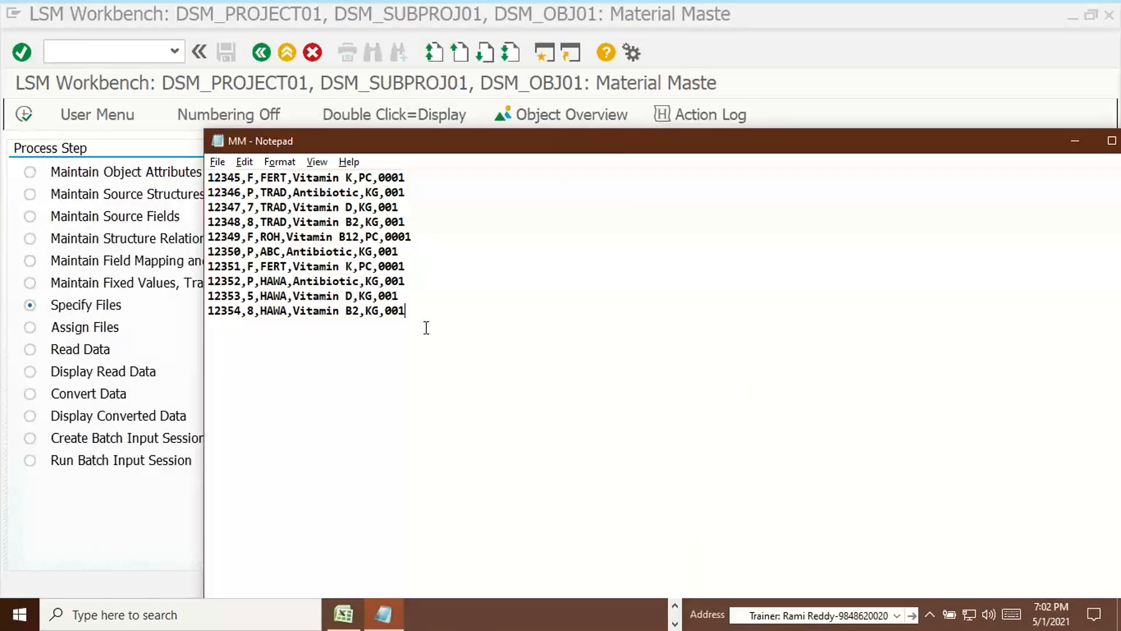
pyautogui.hotkey('alt', 'Tab')
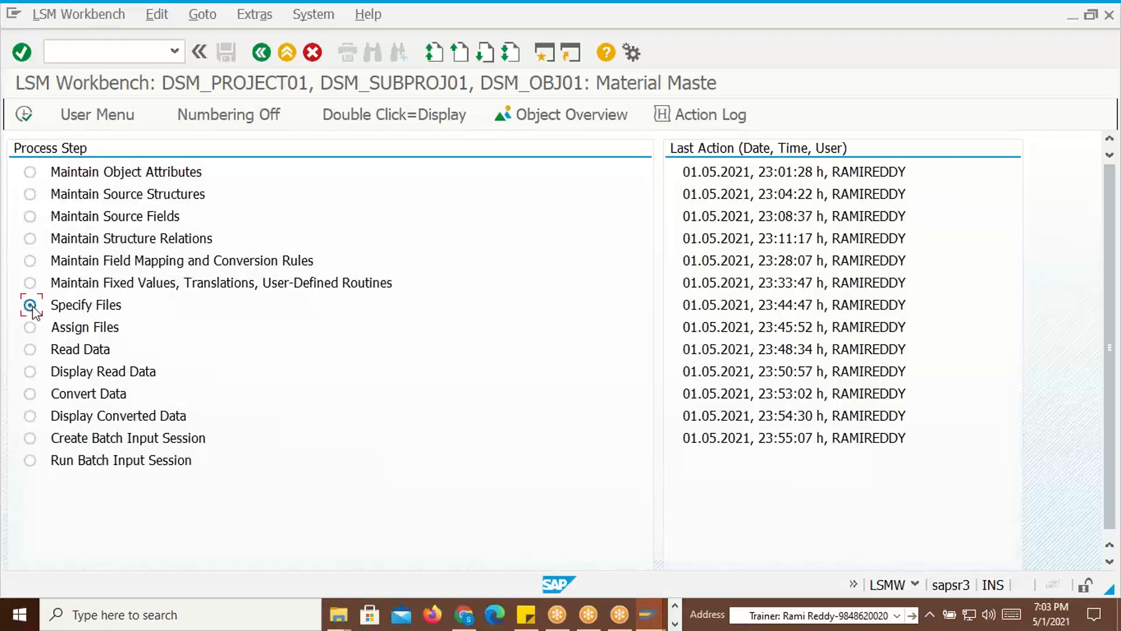
pyautogui.hotkey('alt', 'Tab')
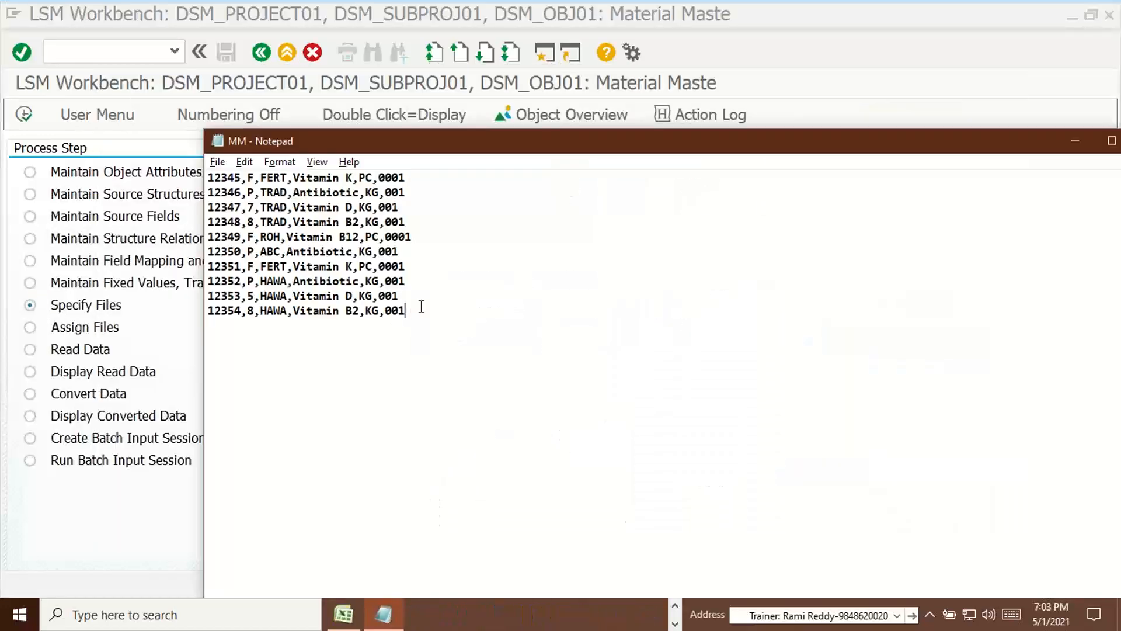
# Highlight all material records in the MM text file for review, from 12345 to 12354, and close the file
pyautogui.moveTo(418, 317); pyautogui.dragTo(201, 179)
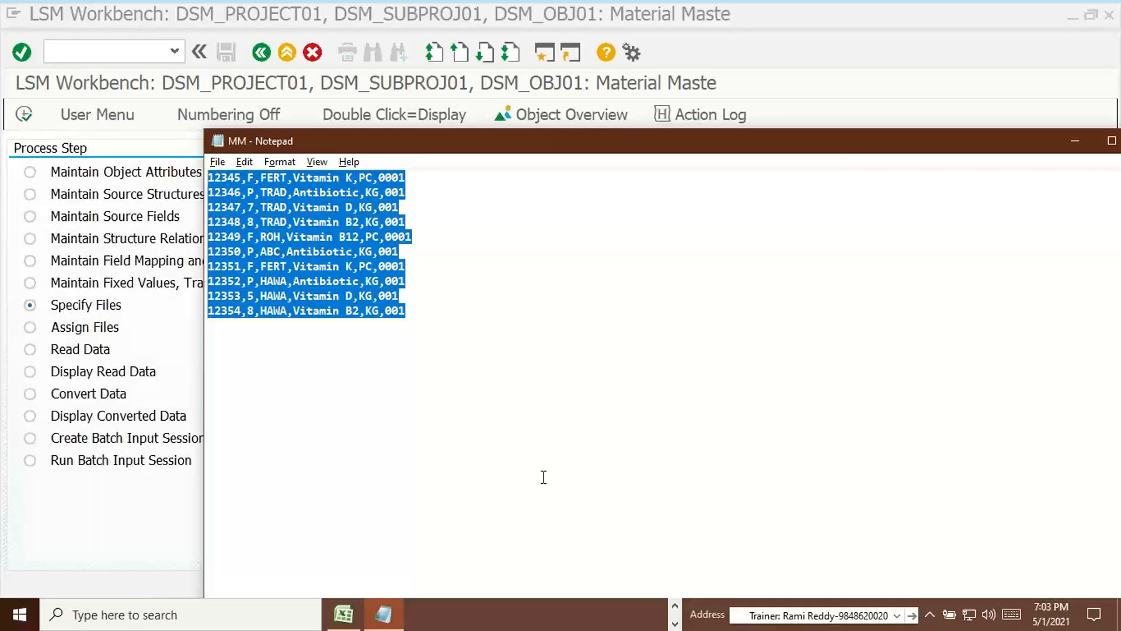
pyautogui.click(436, 327)
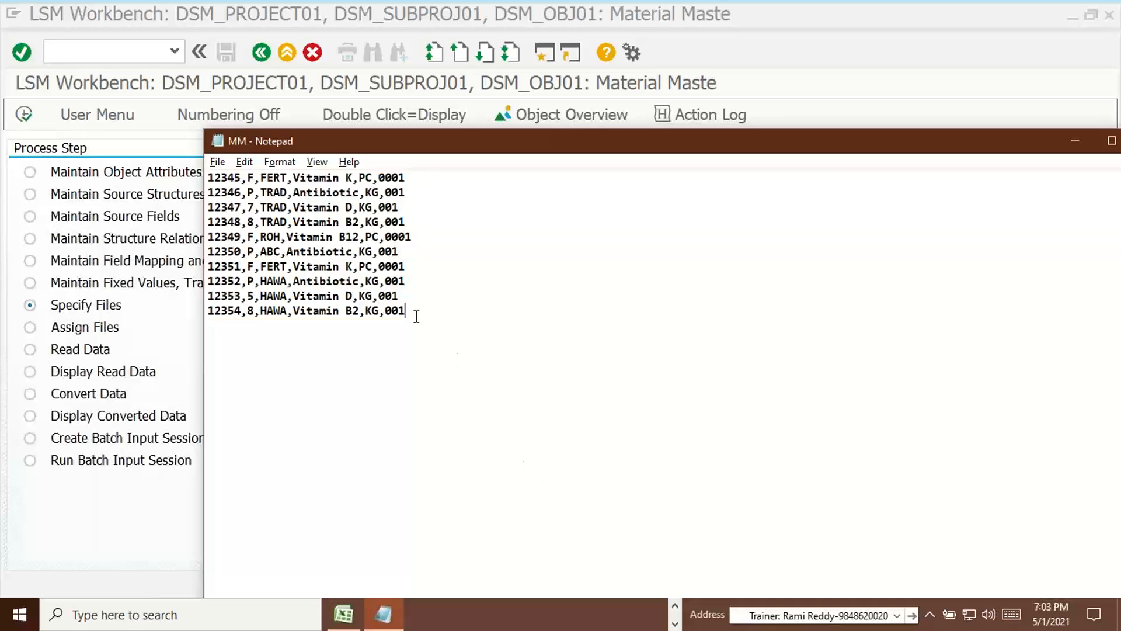
pyautogui.moveTo(416, 314); pyautogui.dragTo(203, 176)
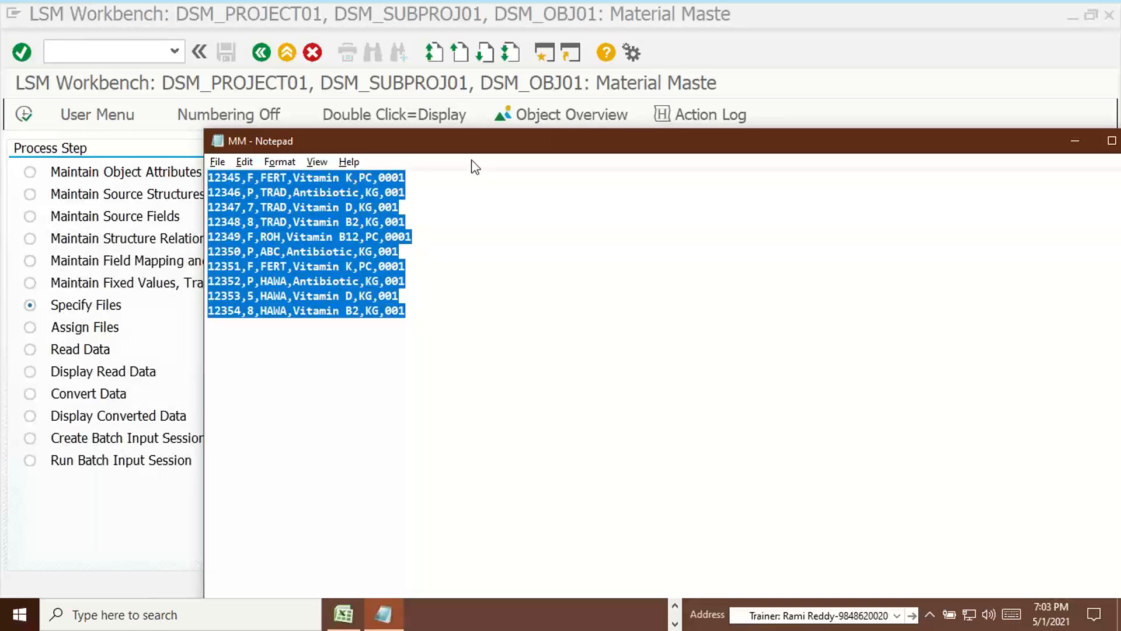
pyautogui.moveTo(488, 143); pyautogui.dragTo(493, 158)
pyautogui.click(421, 329)
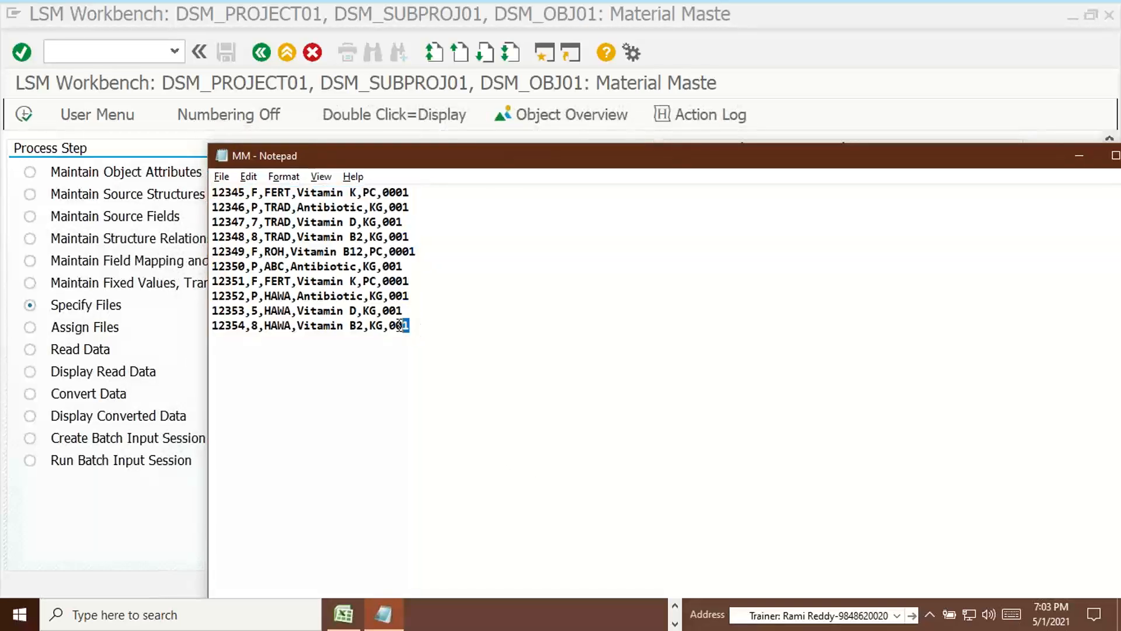
pyautogui.moveTo(410, 325); pyautogui.dragTo(221, 190)
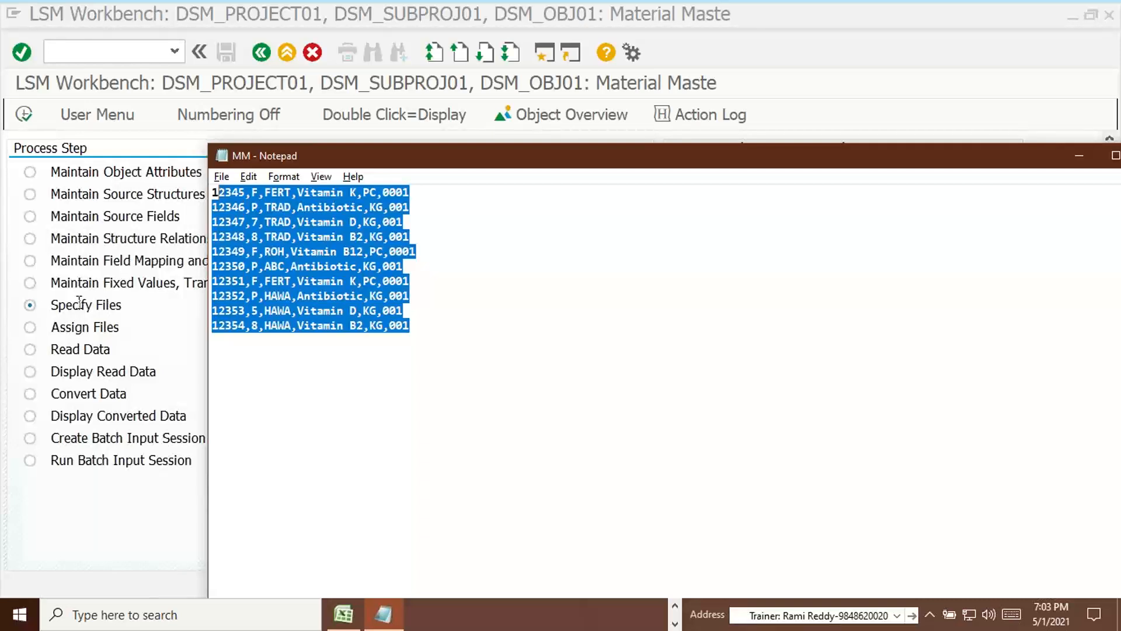
pyautogui.moveTo(497, 153); pyautogui.dragTo(297, 271)
pyautogui.click(964, 277)
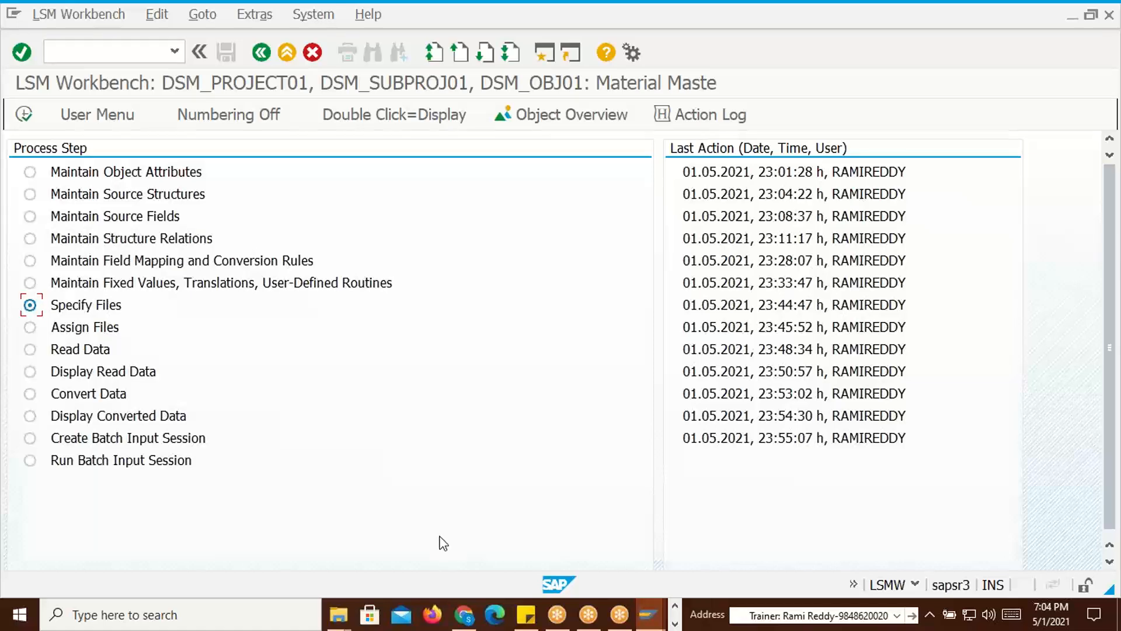
# Switch to the SAP session showing the rules export of project DSM_PROJECT01
pyautogui.hotkey('alt', 'Tab')
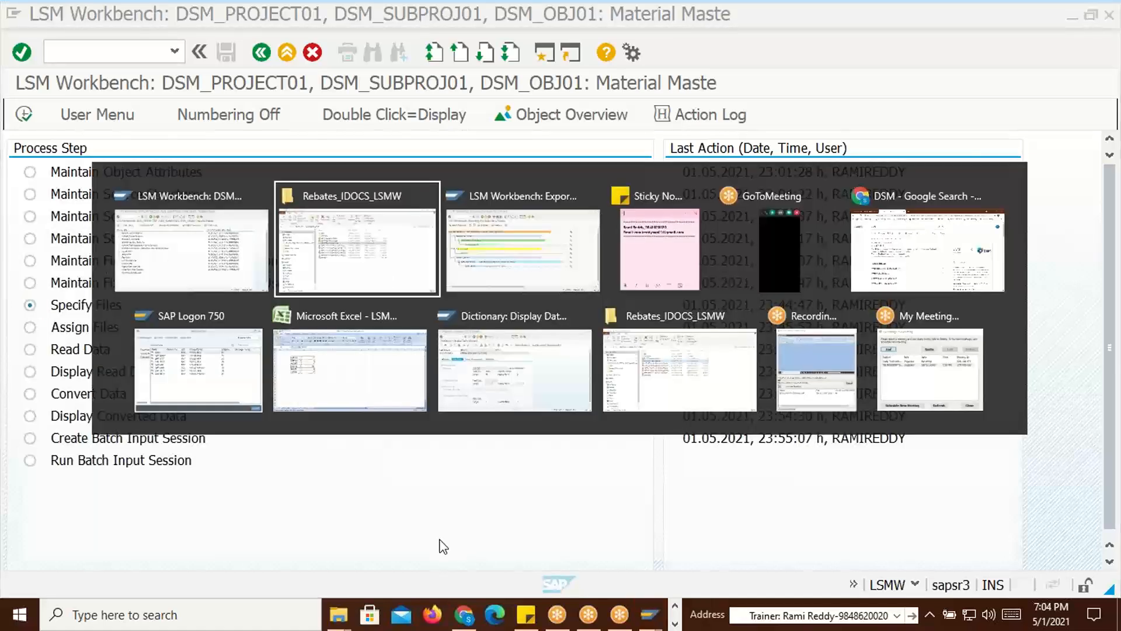
pyautogui.hotkey('alt', 'Tab')
pyautogui.hotkey('alt', 'Tab')
pyautogui.hotkey('alt', 'shift', 'Tab')
pyautogui.hotkey('alt', 'shift', 'Tab')
pyautogui.hotkey('alt', 'shift', 'Tab')
pyautogui.hotkey('alt', 'Tab')
pyautogui.hotkey('alt', 'Tab')
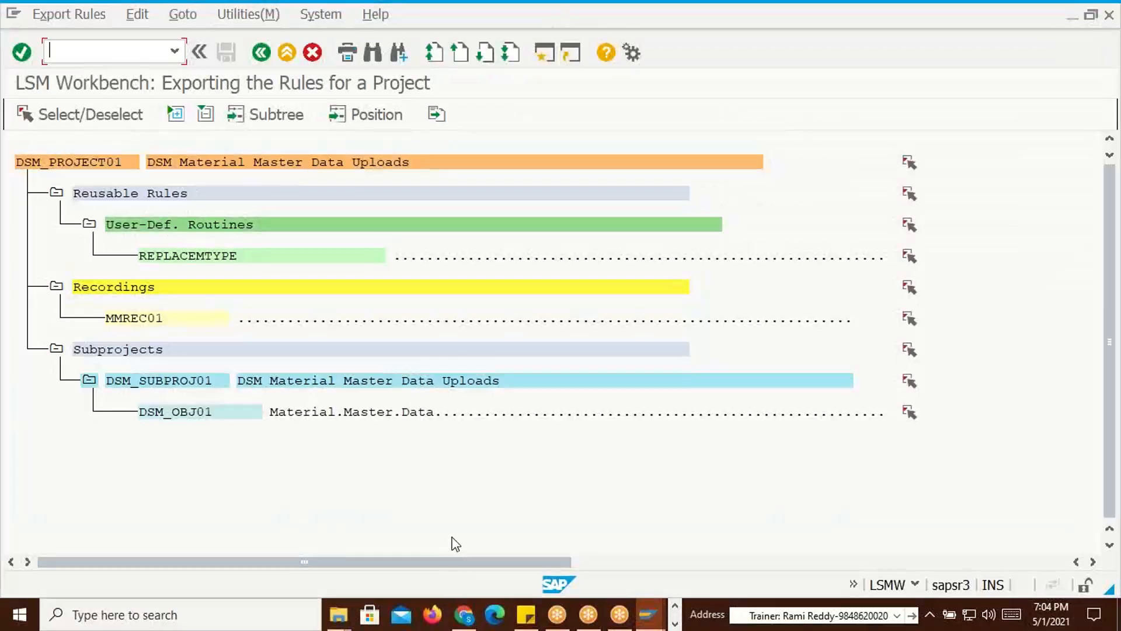